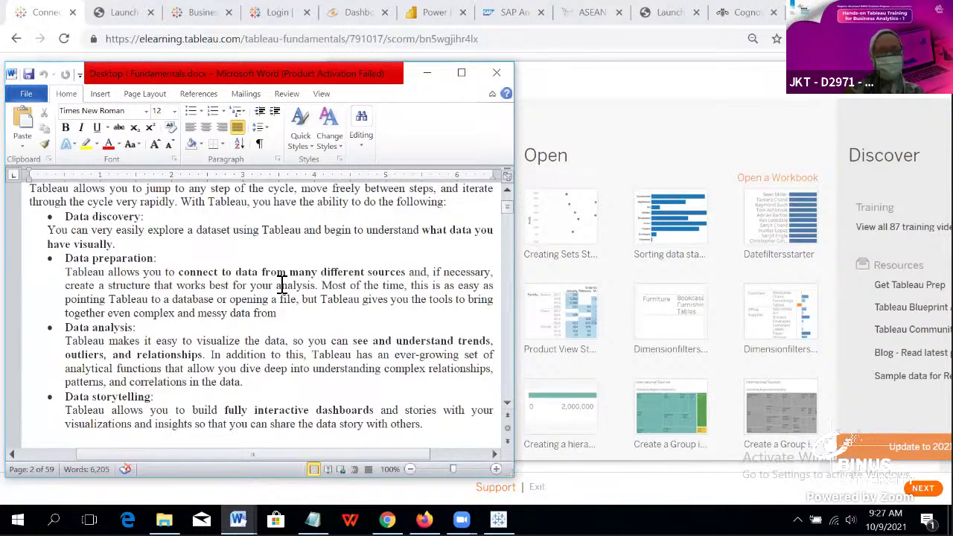
Step: Read the Word guide from the data preparation notes through the opening steps of Connect to and Customize Data
scroll(283, 286, down, 1)
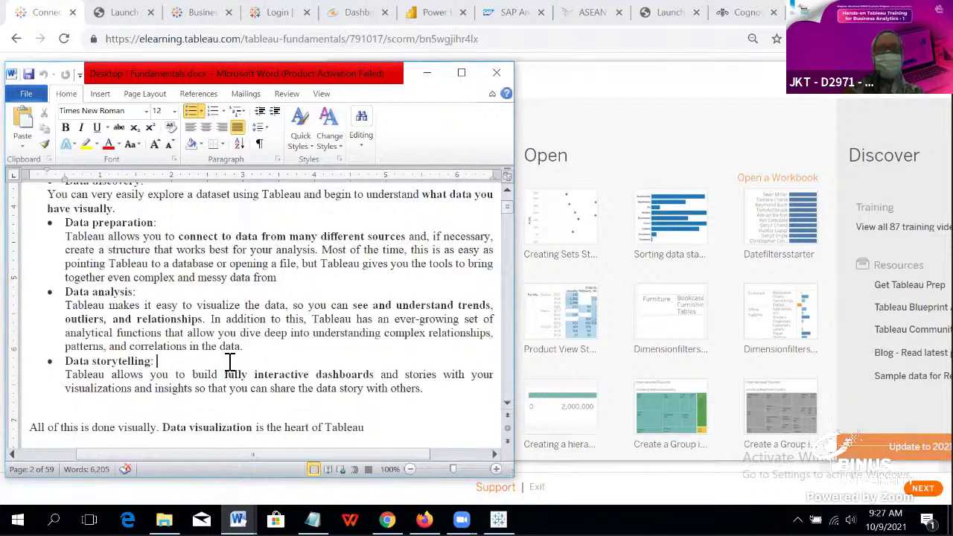
scroll(231, 362, down, 2)
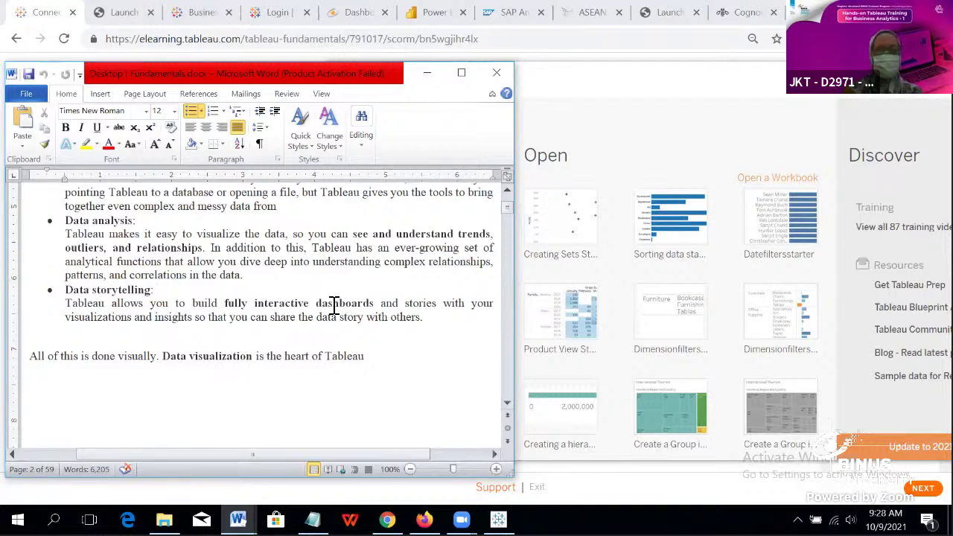
scroll(334, 305, down, 10)
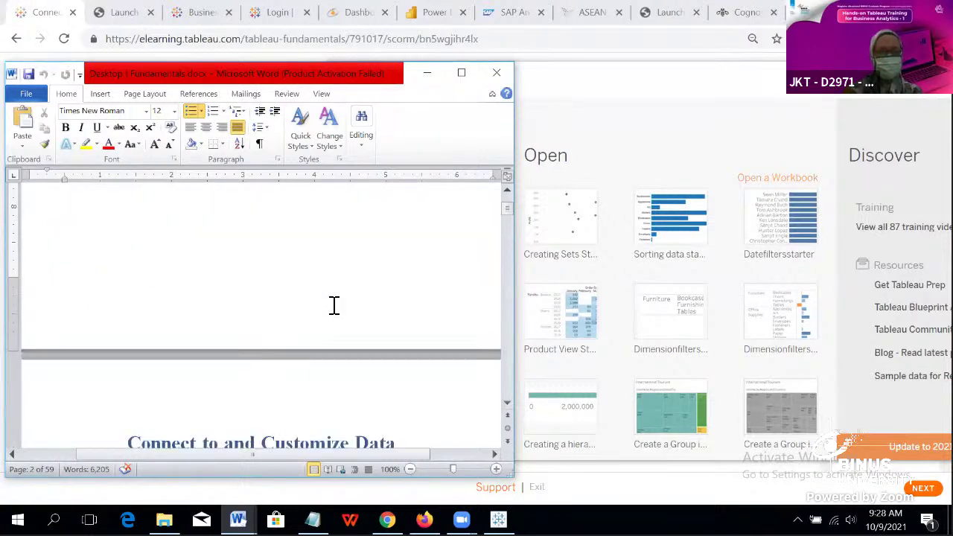
scroll(335, 305, down, 3)
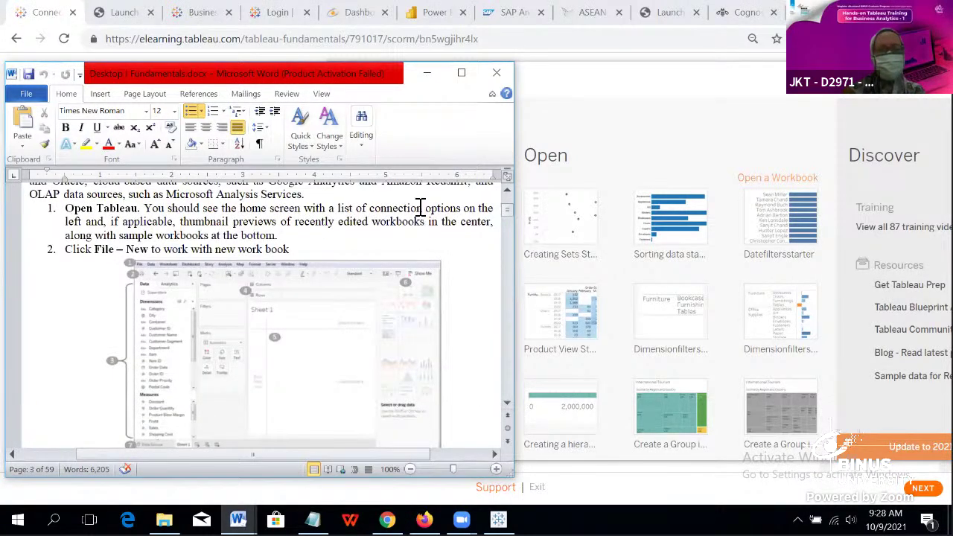
Step: Switch to Tableau and connect to the Excel workbook Sample - Superstore.xls from the Data latihan folder
click(581, 106)
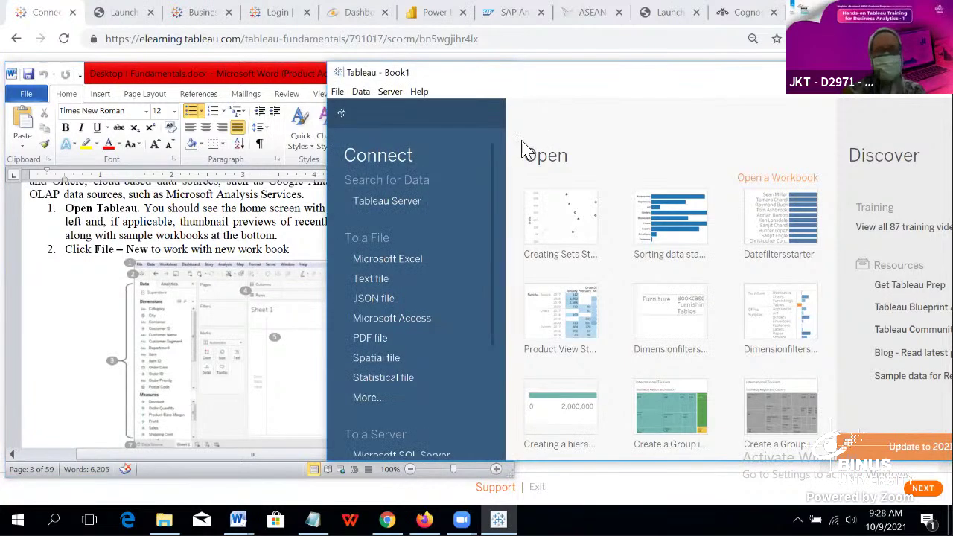
click(379, 259)
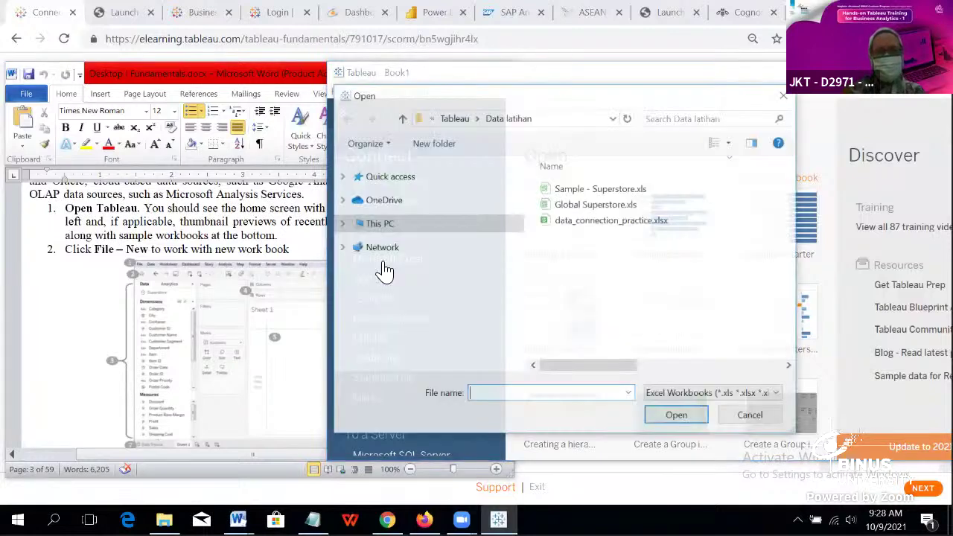
click(637, 190)
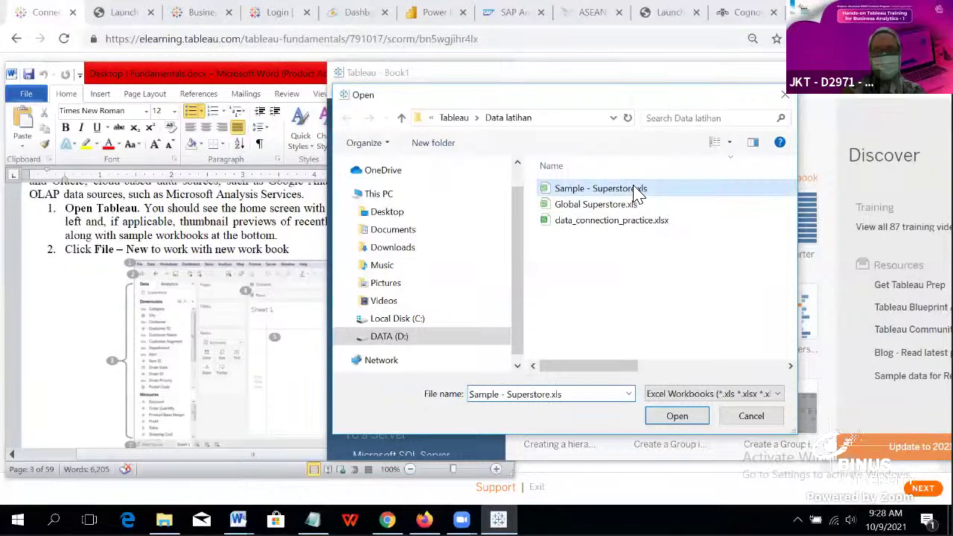
click(679, 421)
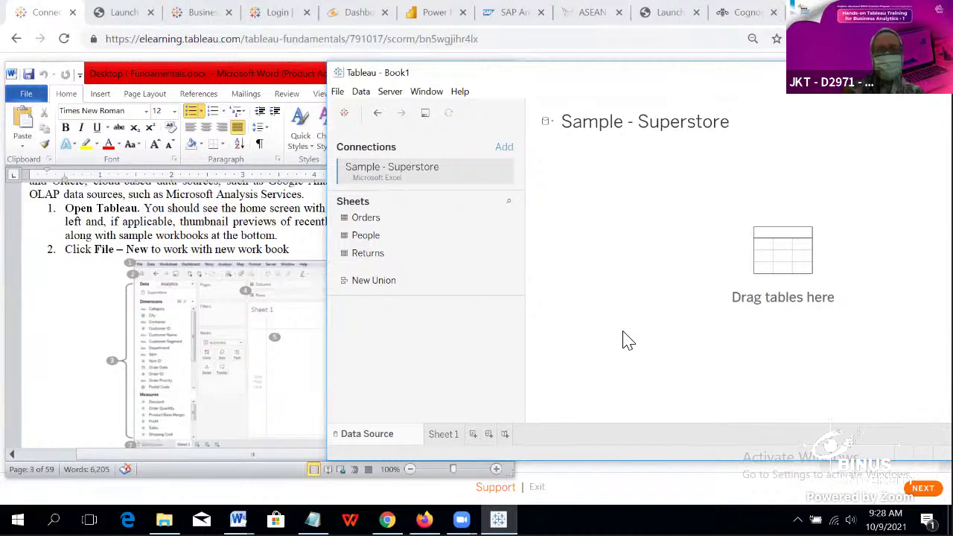
Step: Look at the options of the Sample - Superstore connection and undo the connection
click(347, 116)
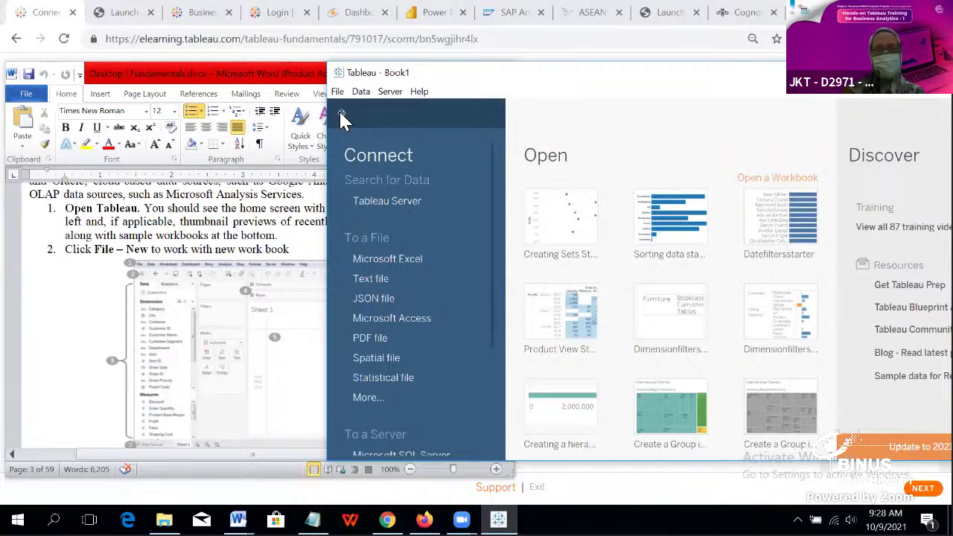
click(342, 116)
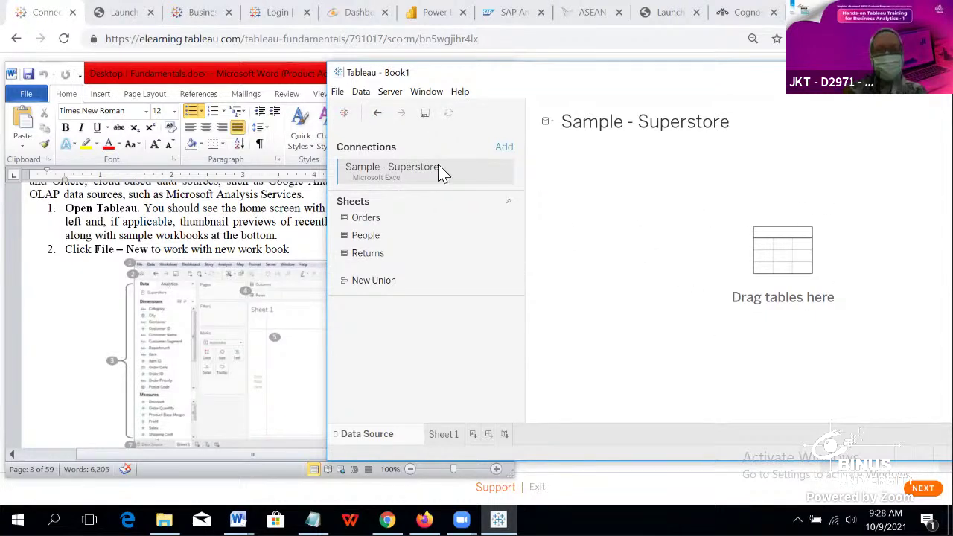
click(506, 175)
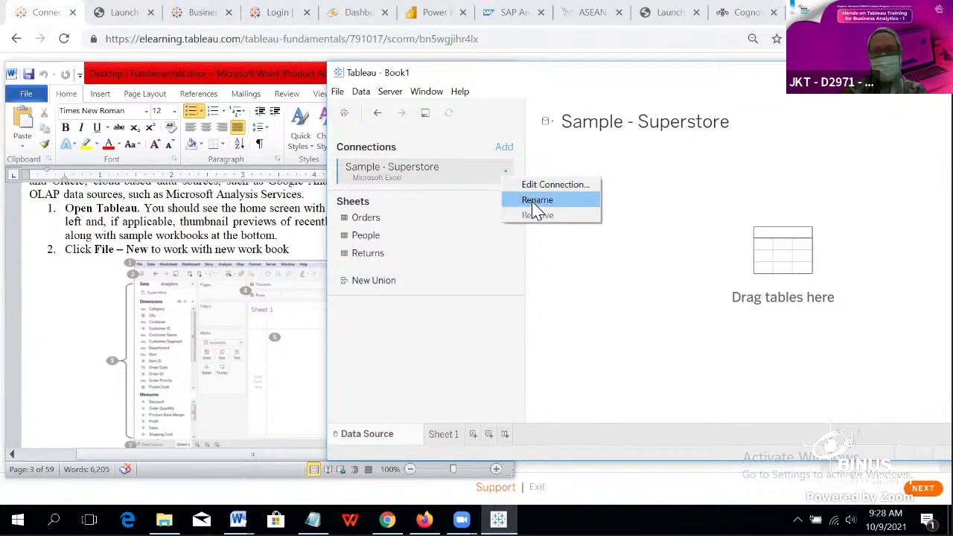
click(488, 215)
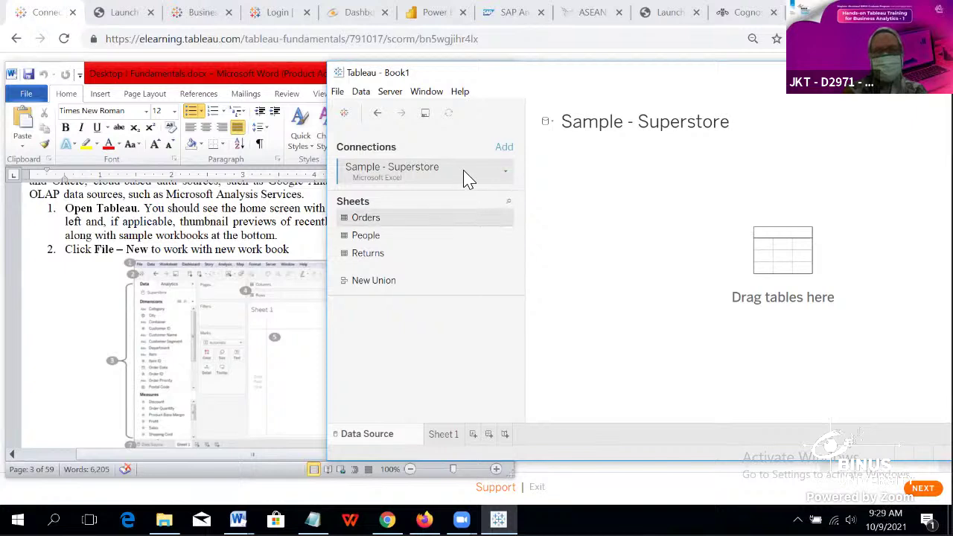
right_click(465, 179)
click(511, 158)
click(380, 115)
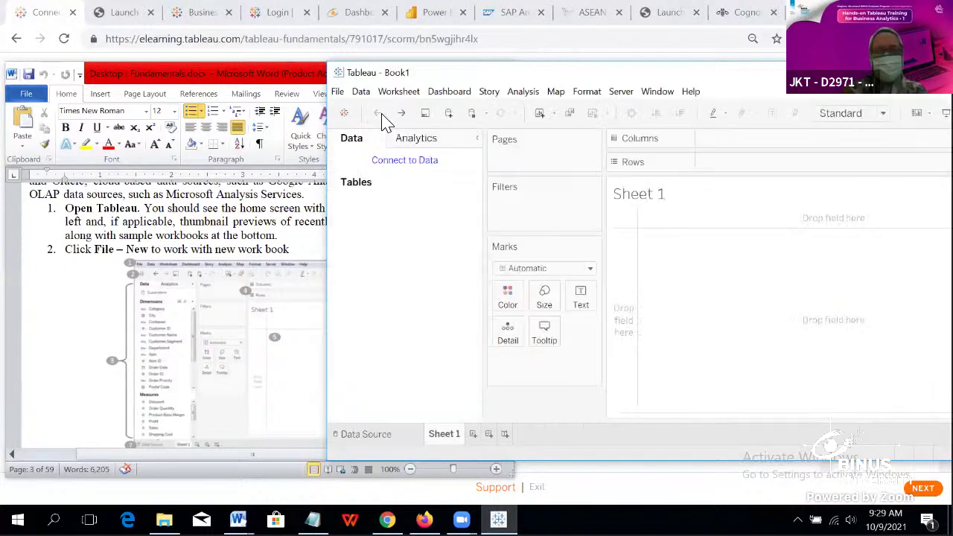
click(343, 114)
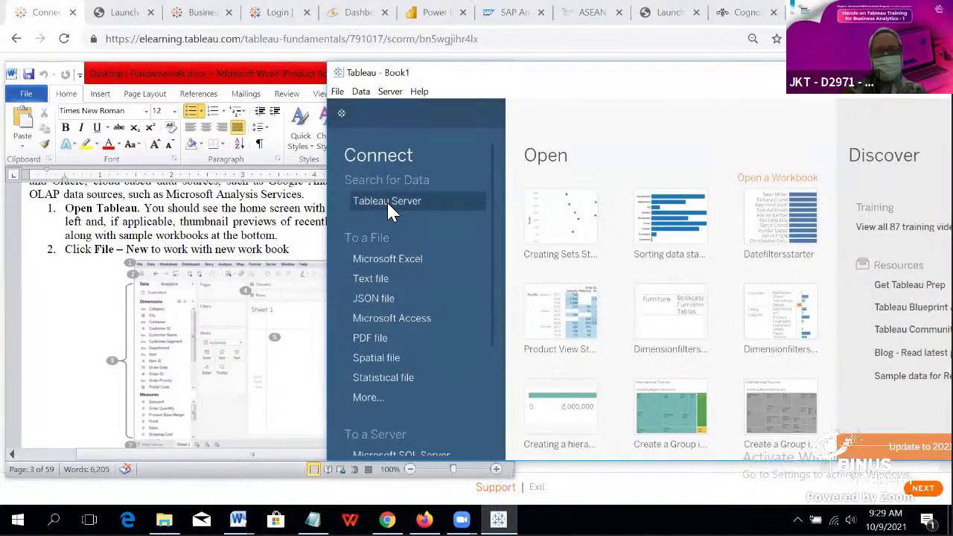
click(342, 114)
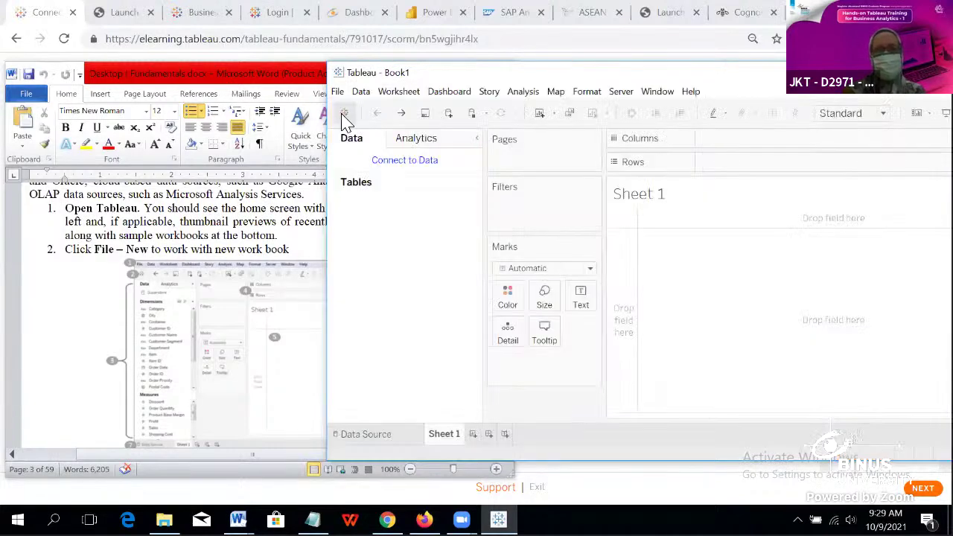
click(343, 114)
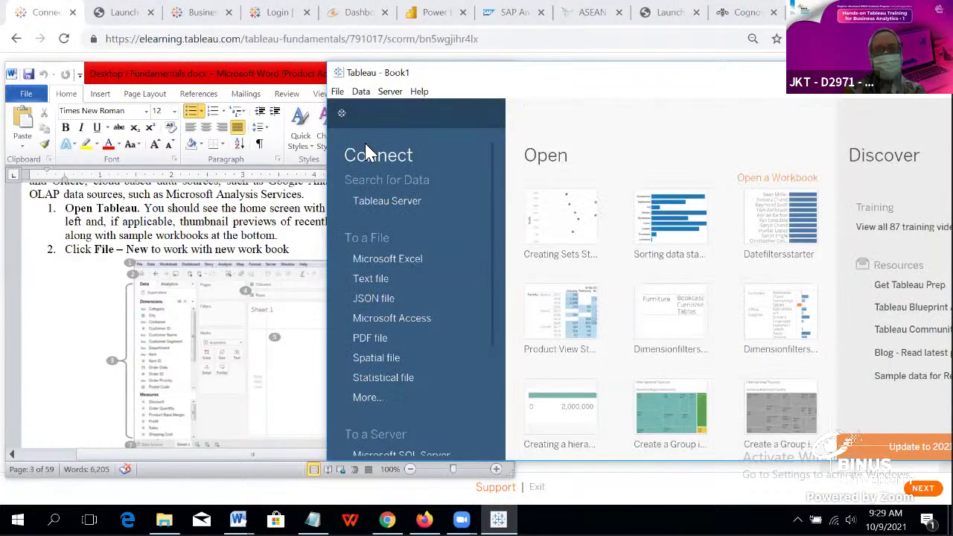
click(342, 113)
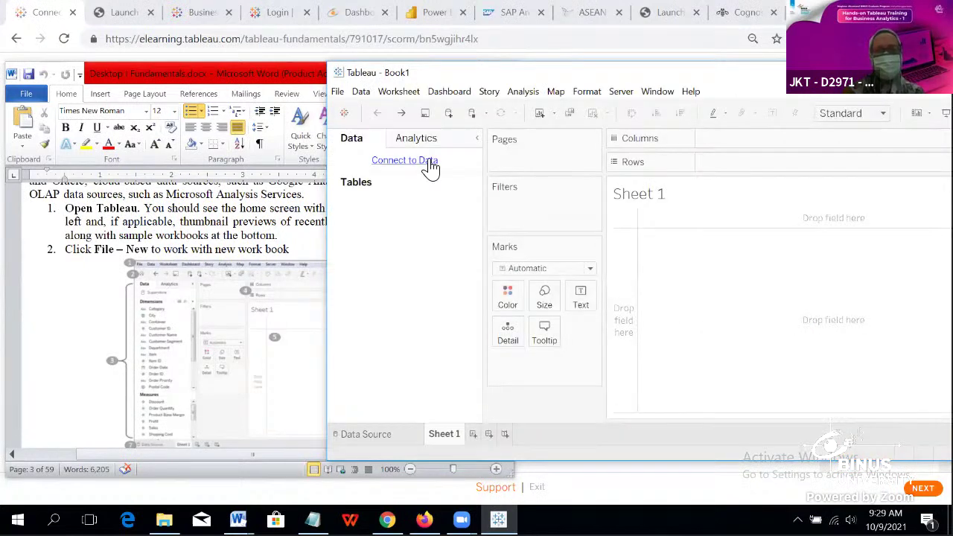
Step: Connect from the empty worksheet to the Excel workbook Sample - Superstore.xls
click(433, 171)
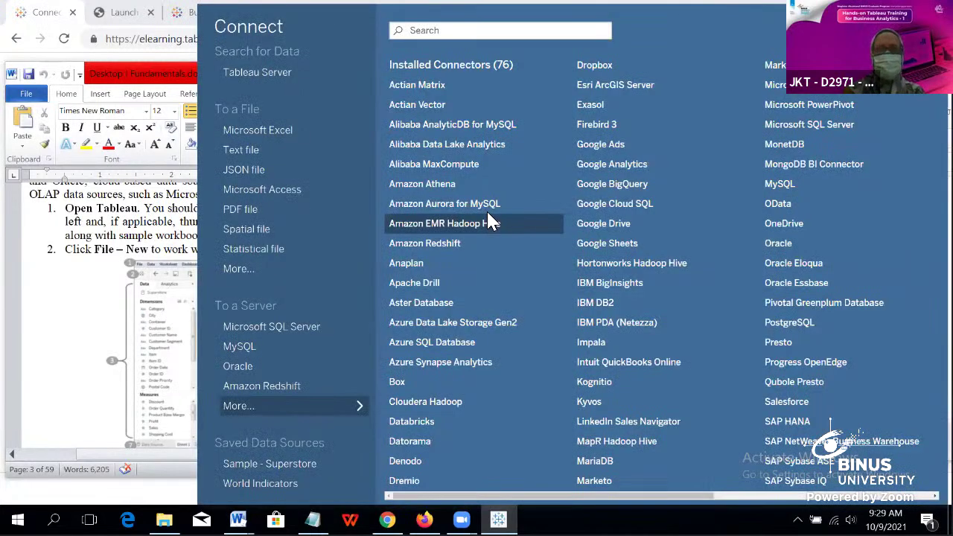
click(269, 131)
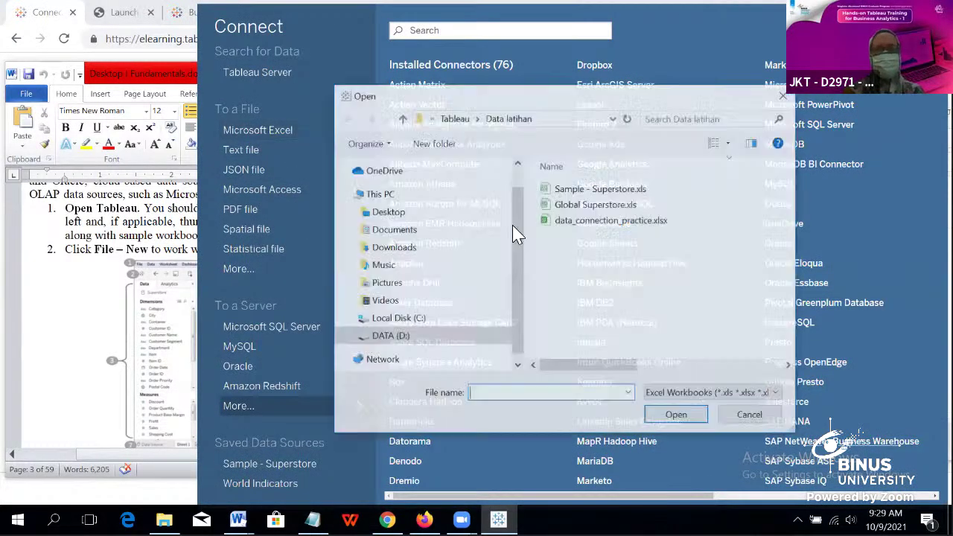
click(656, 188)
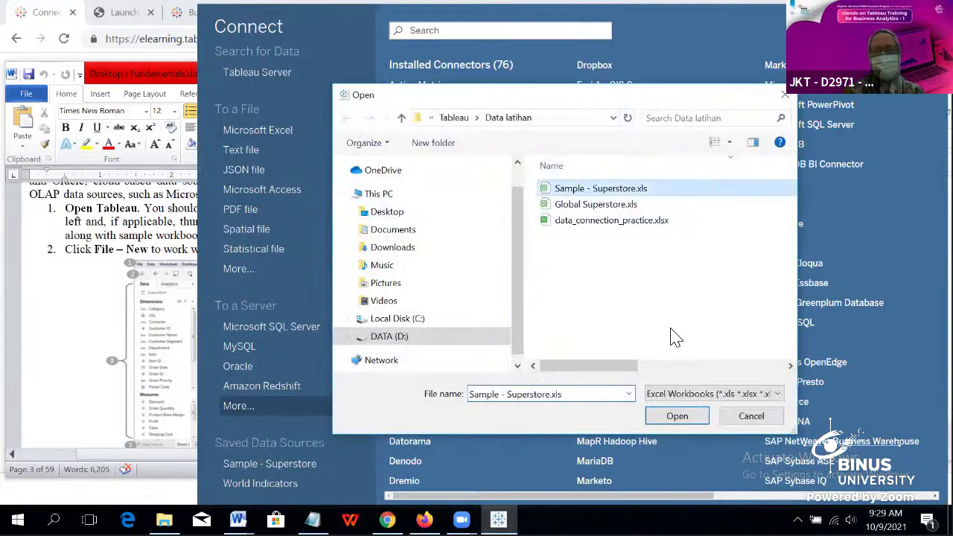
click(695, 419)
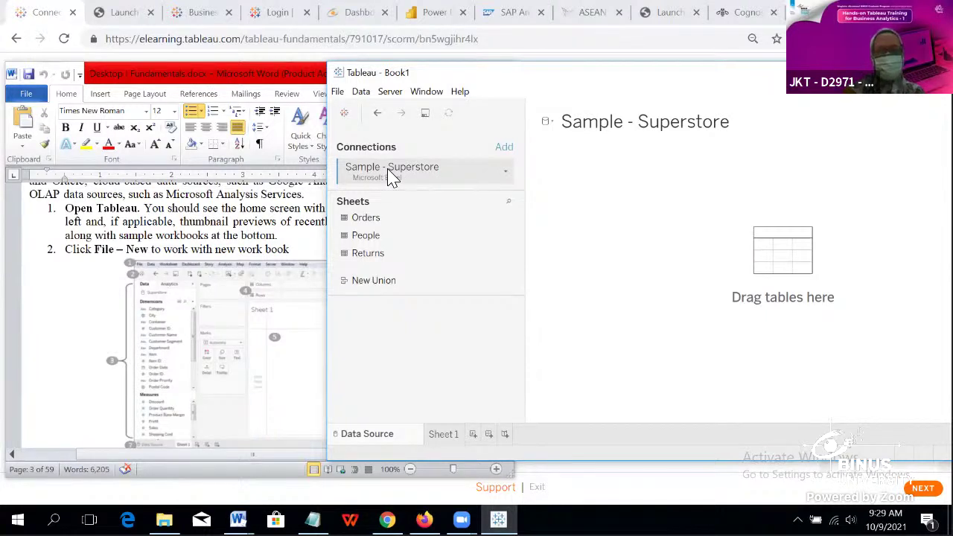
Step: Read the Word guide's descriptions of the numbered workspace elements and its steps for connecting to a file
scroll(238, 269, down, 4)
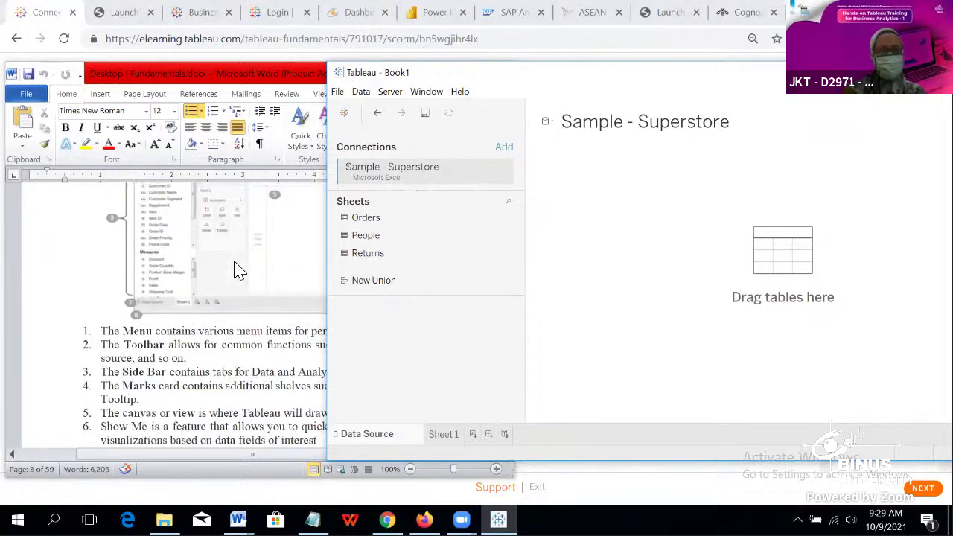
scroll(238, 270, down, 2)
click(238, 270)
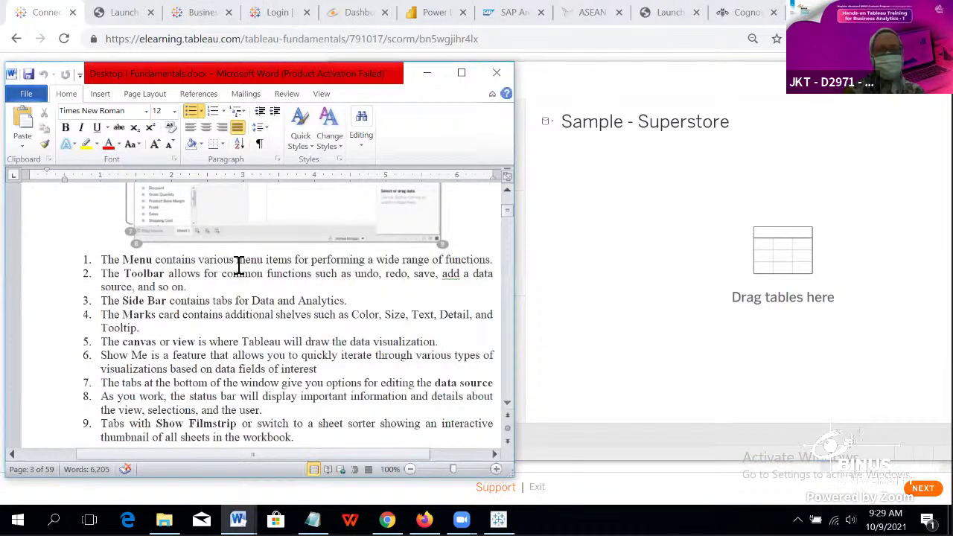
scroll(239, 270, down, 3)
scroll(237, 265, up, 2)
scroll(237, 265, up, 6)
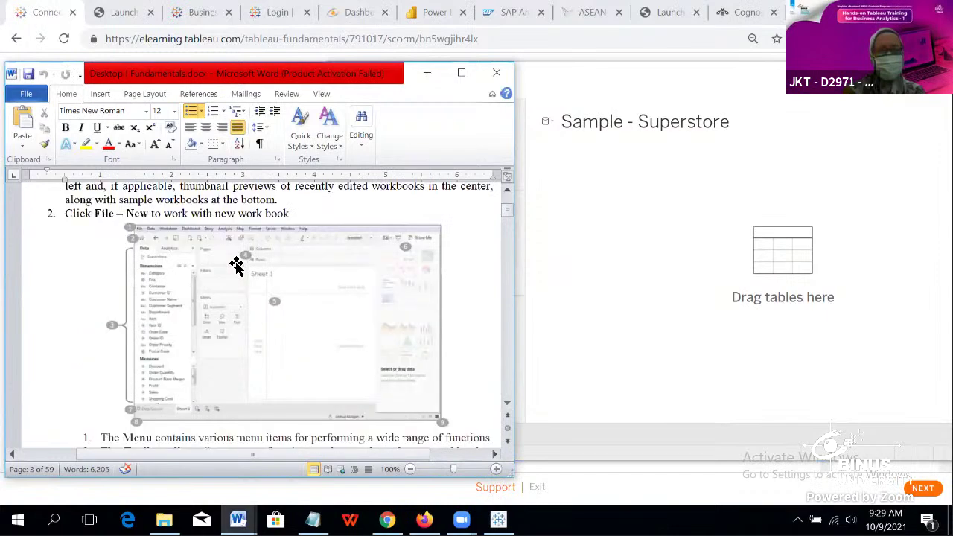
scroll(237, 265, down, 10)
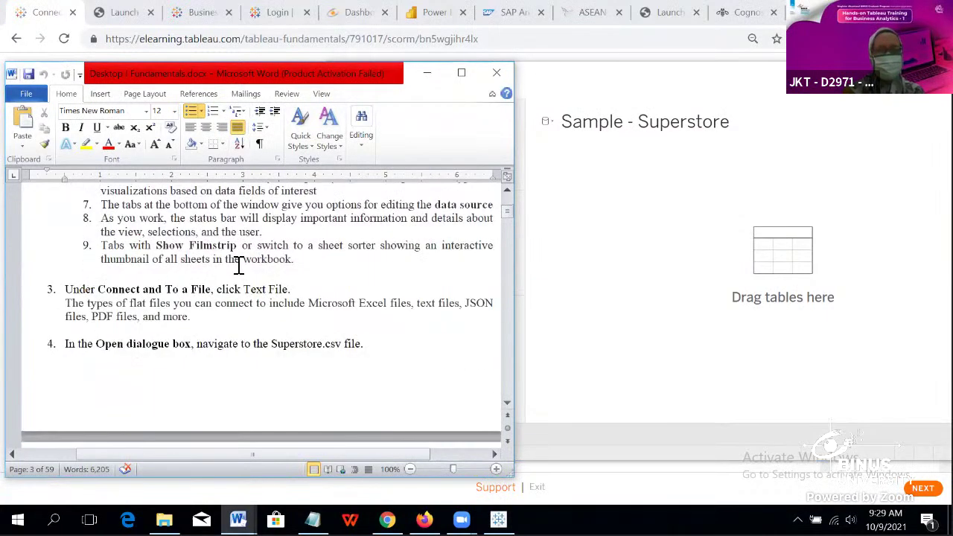
scroll(238, 266, down, 8)
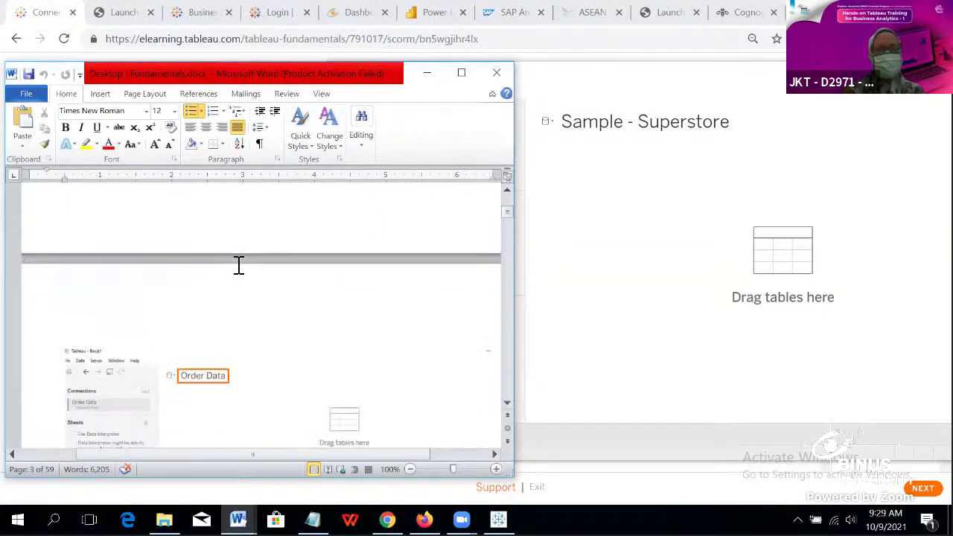
Step: Return to Tableau and preview the data of the Orders, People and Returns sheets one after another
click(679, 90)
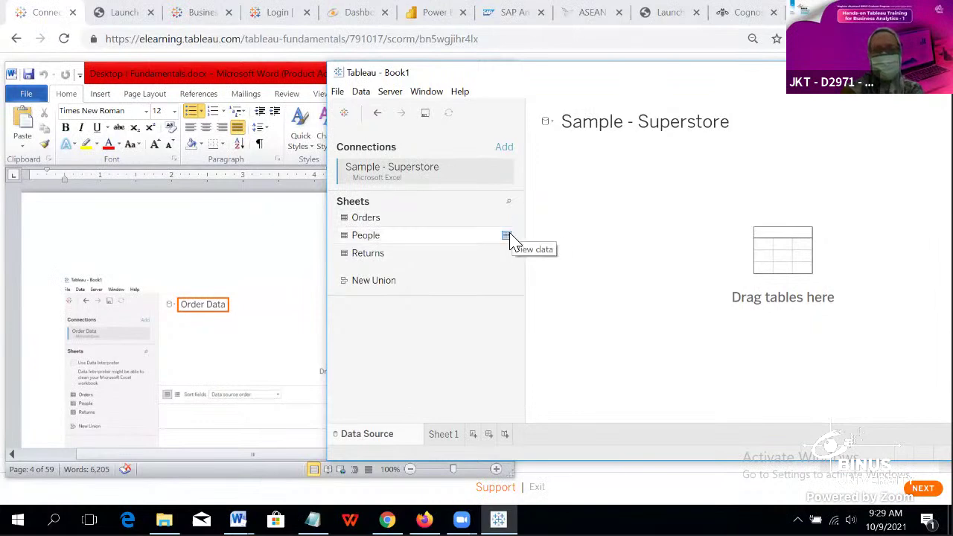
click(507, 220)
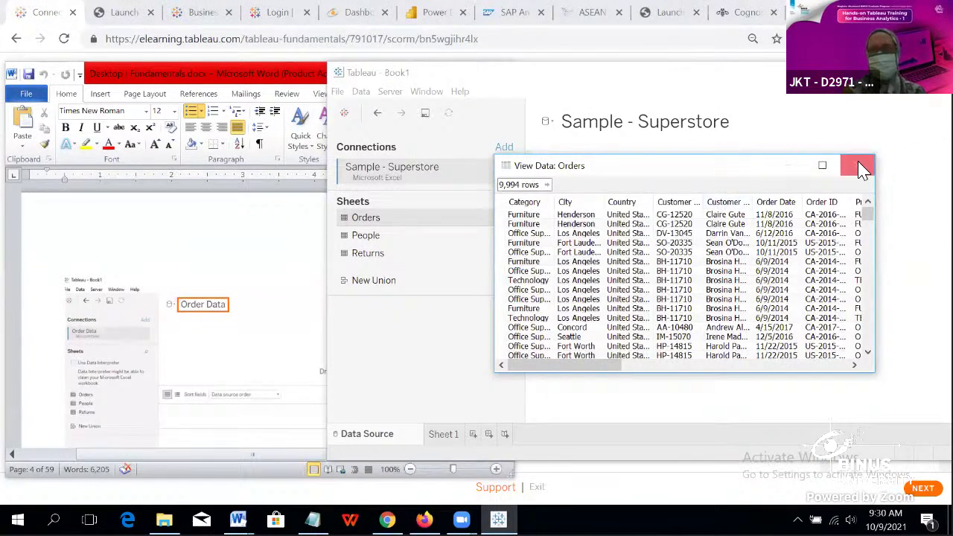
key(Escape)
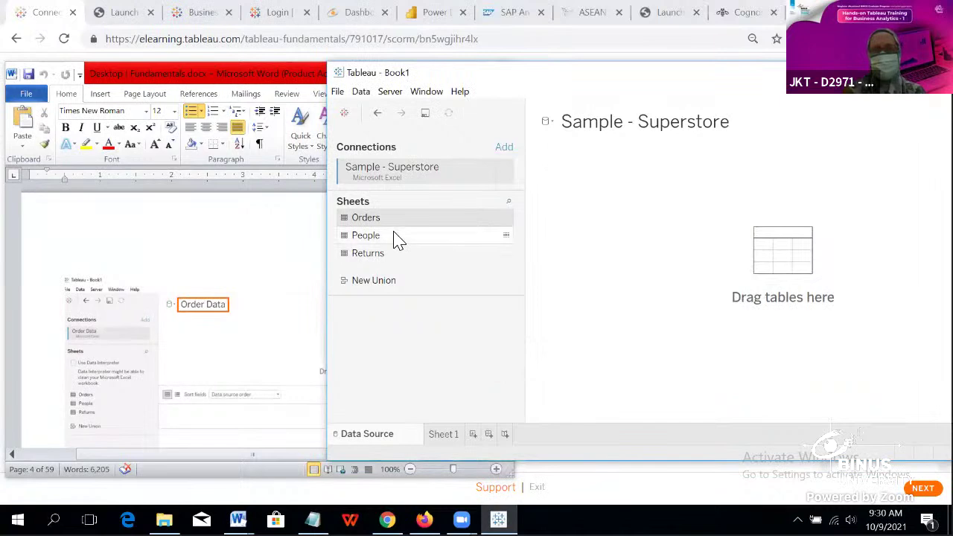
click(506, 236)
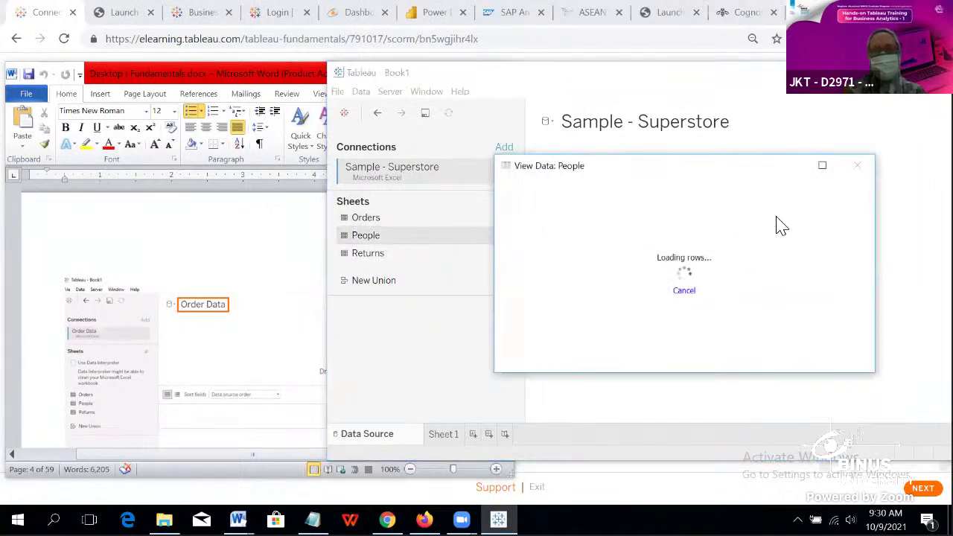
click(857, 167)
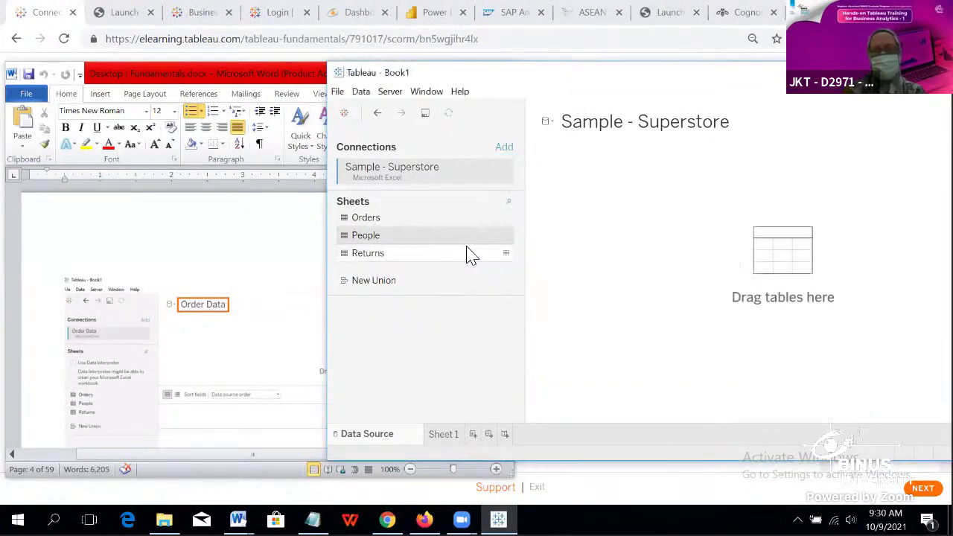
click(507, 255)
click(858, 166)
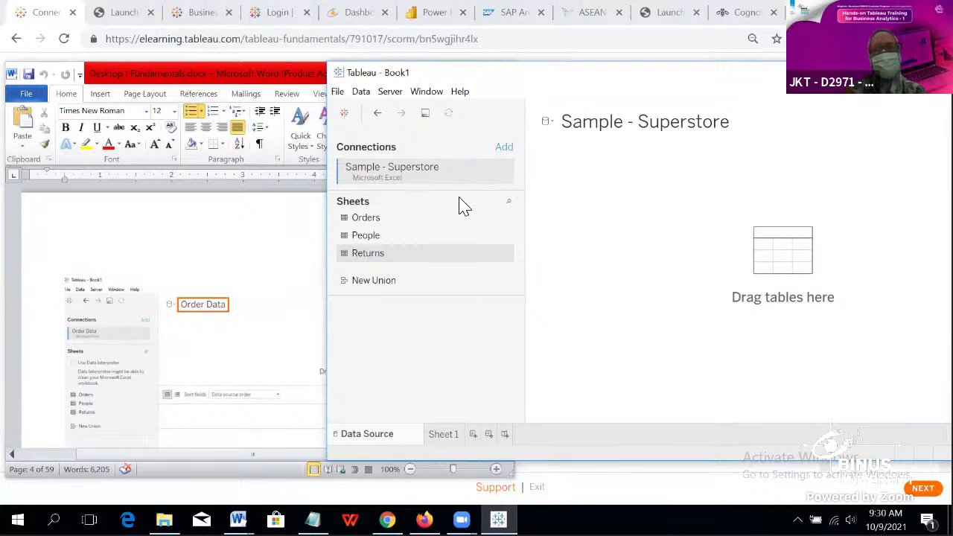
Step: Add a second Microsoft Excel connection to the data source, using the Global Superstore.xls workbook
click(505, 148)
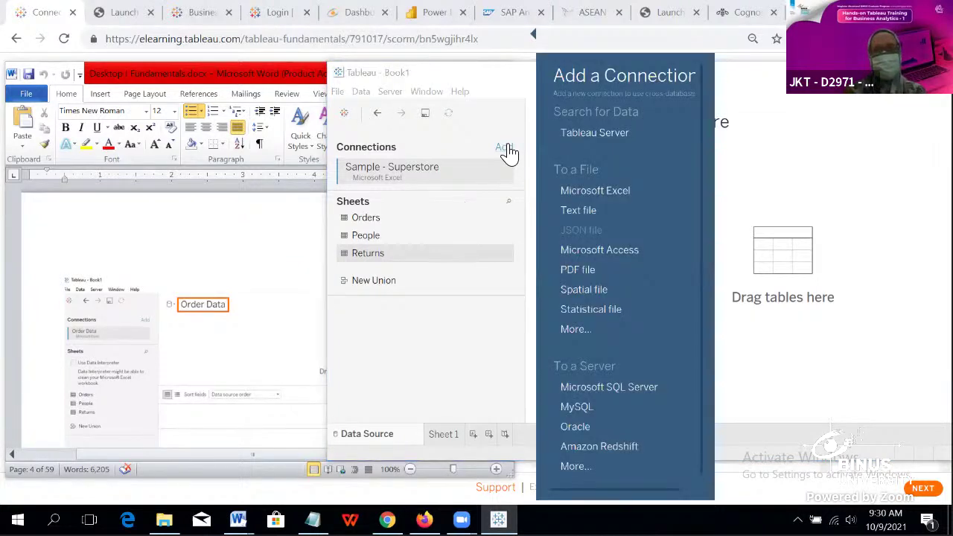
click(607, 190)
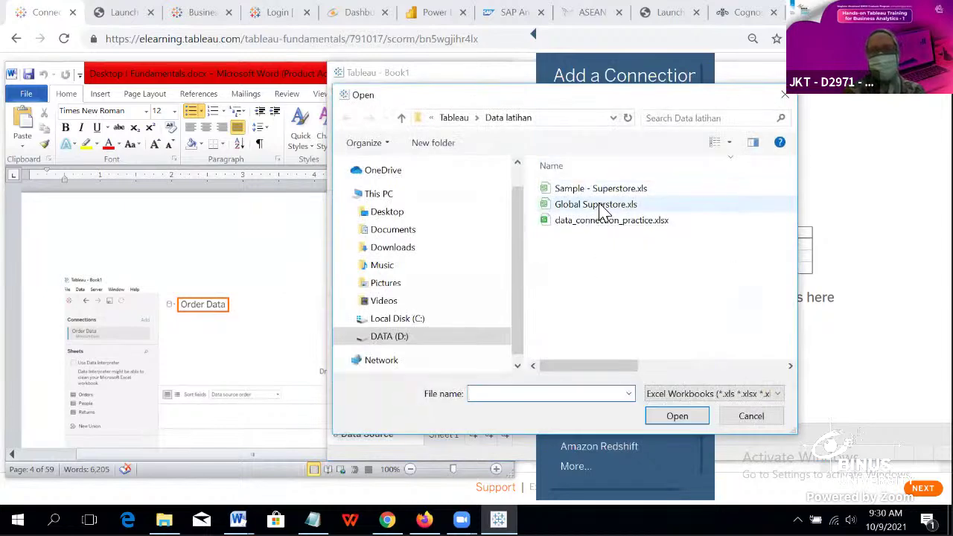
click(600, 206)
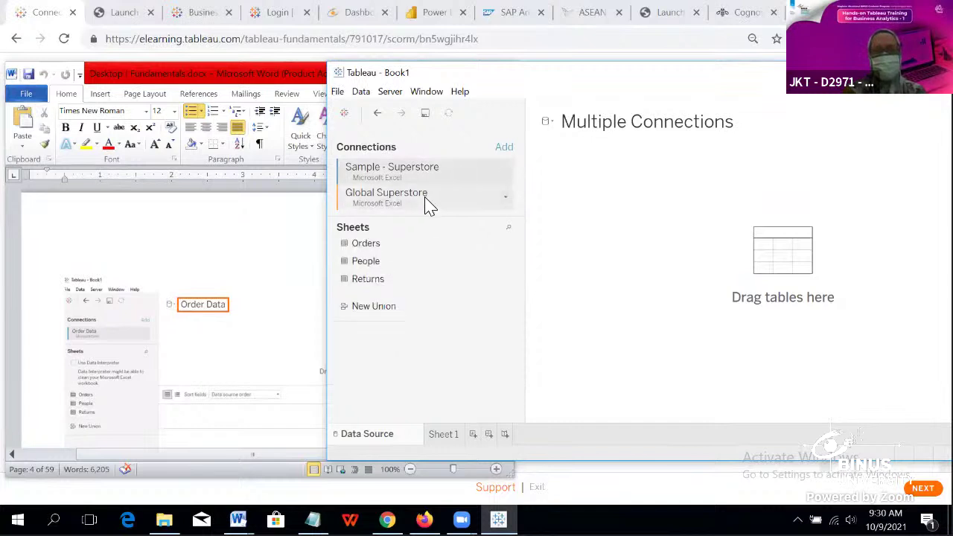
Step: Remove the Global Superstore connection from the data source
click(507, 200)
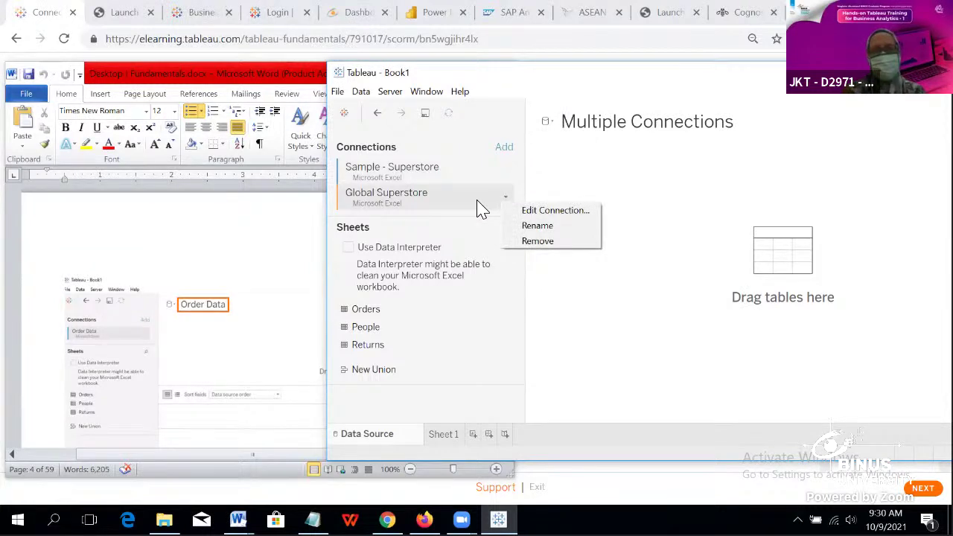
click(506, 201)
click(507, 201)
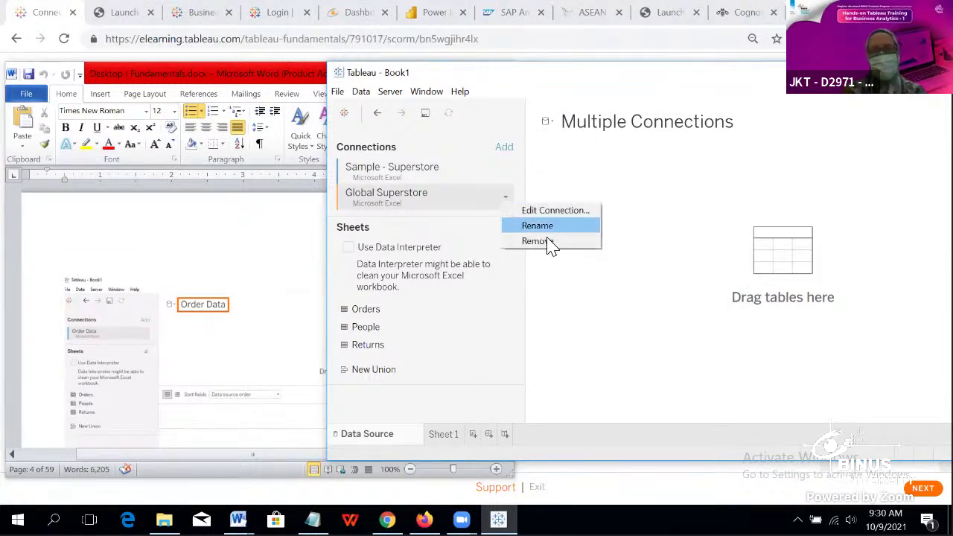
click(557, 247)
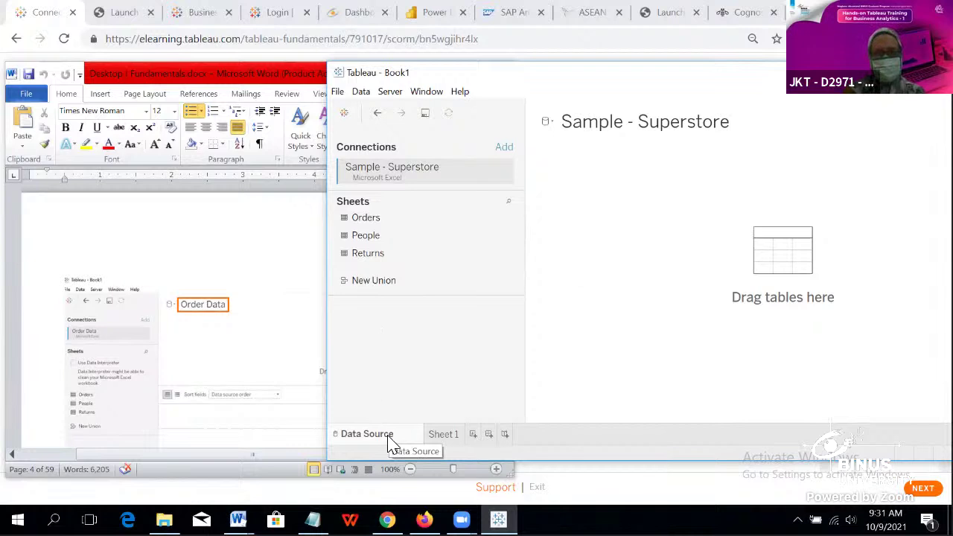
Step: Go to Sheet 1, add a second worksheet and delete it again
click(441, 437)
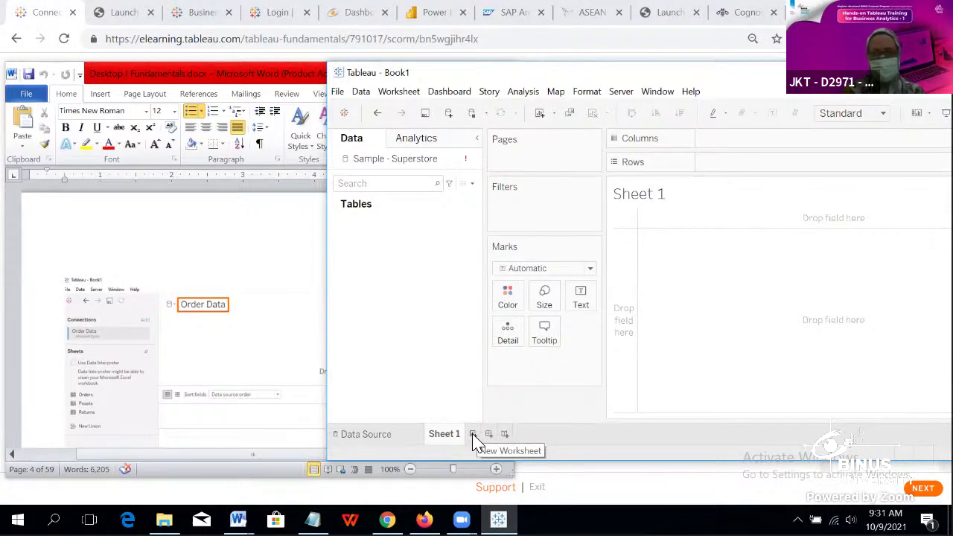
click(473, 437)
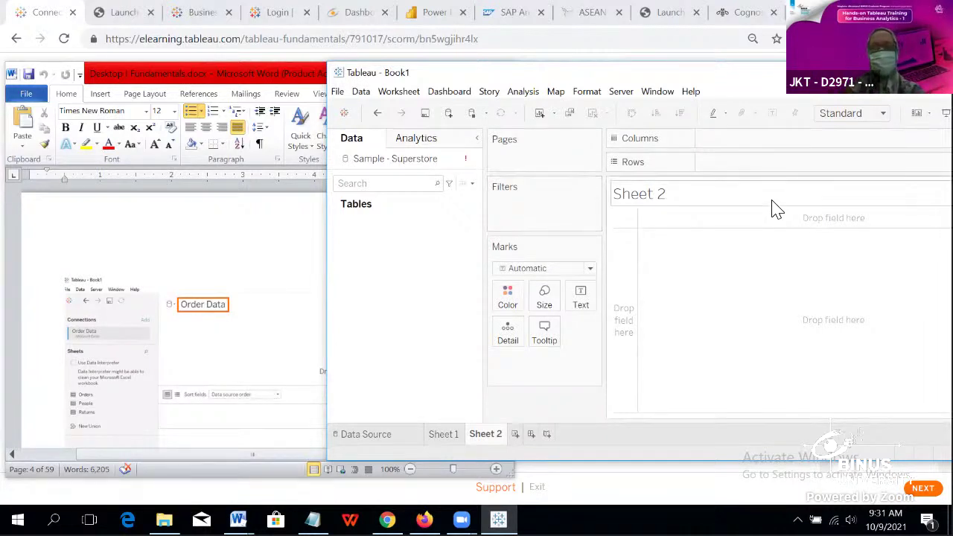
right_click(486, 440)
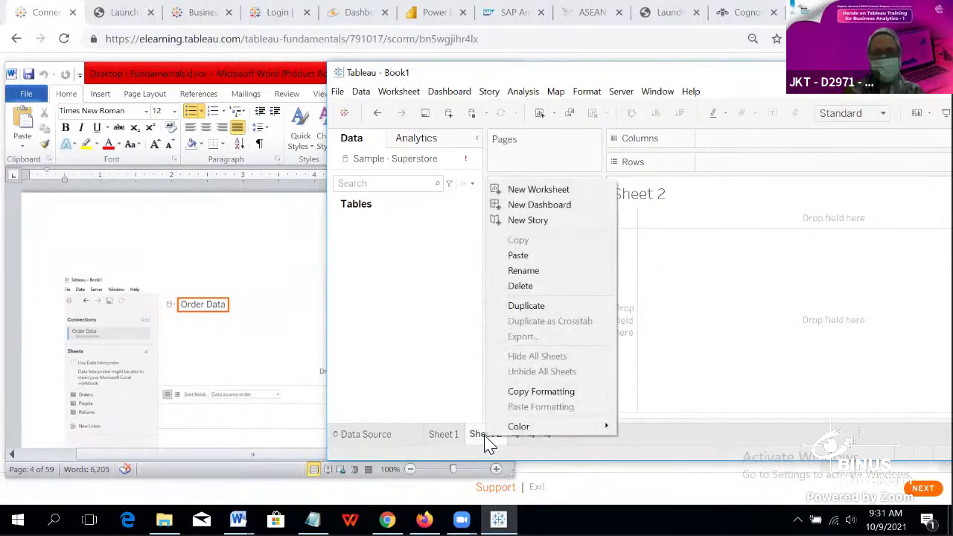
click(545, 289)
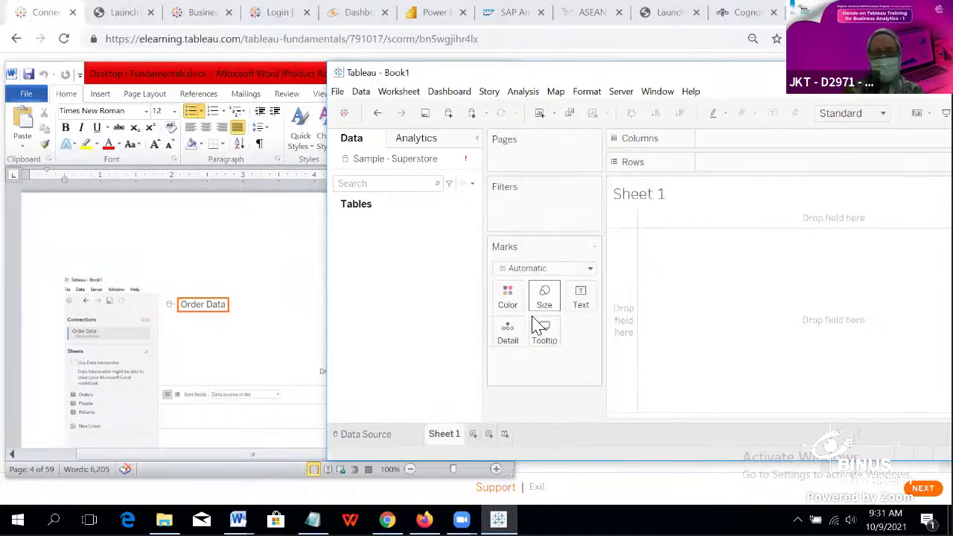
Step: Add a new dashboard and a new story to the workbook, and return to the data source page
click(488, 436)
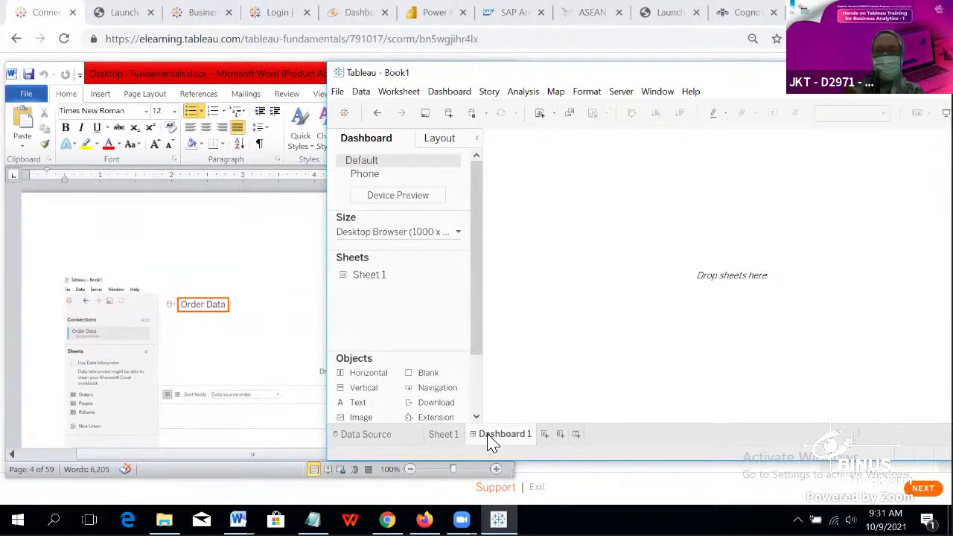
click(577, 438)
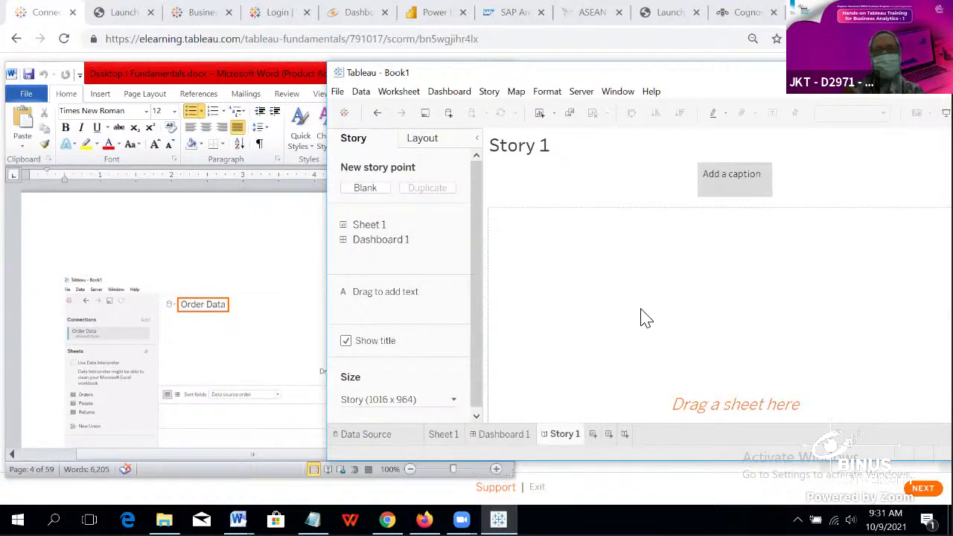
click(493, 439)
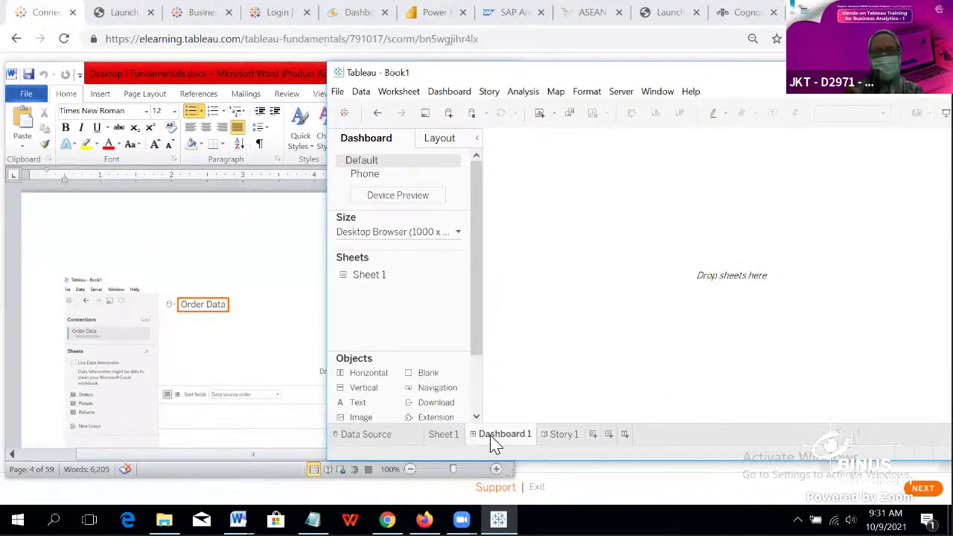
click(453, 439)
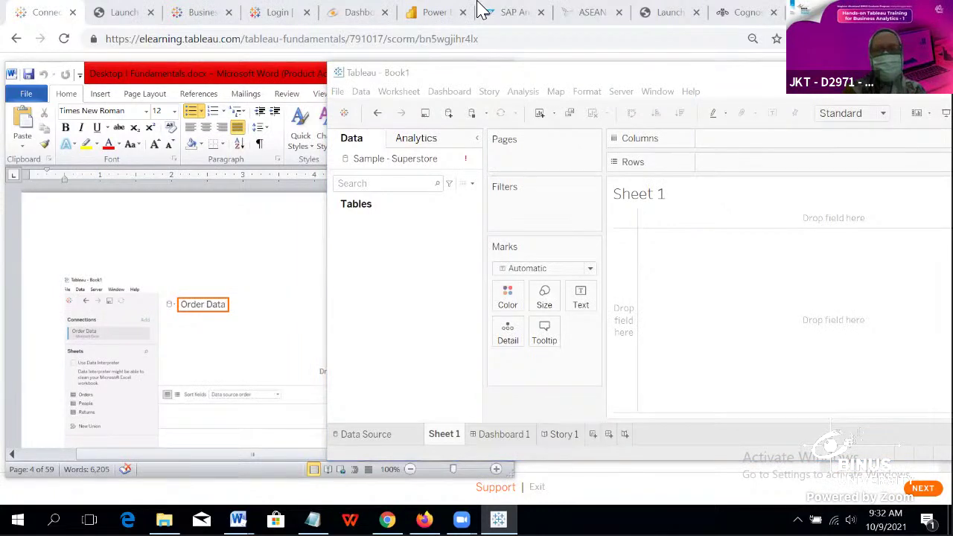
click(380, 439)
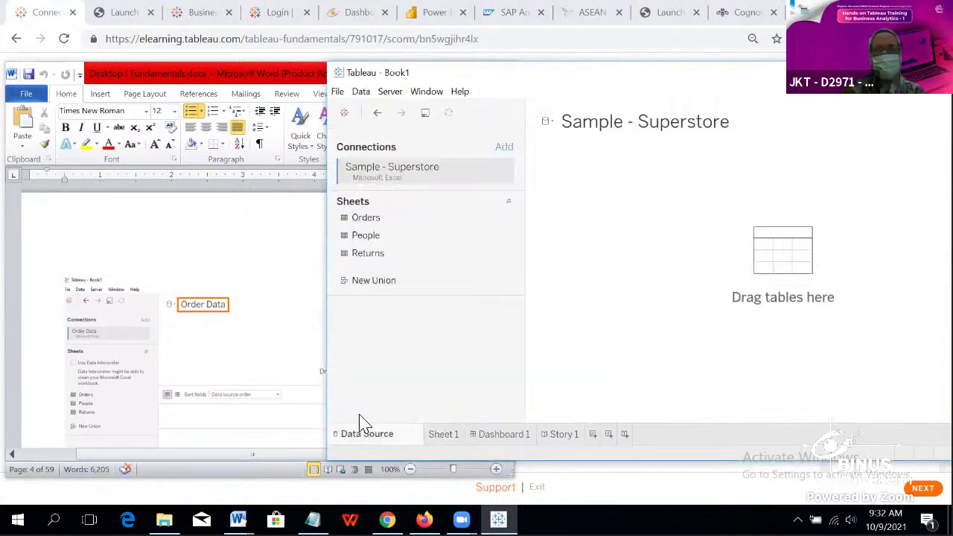
Step: Scroll the Word guide to its Superstore connection example and place the Orders sheet on the data source canvas
scroll(234, 296, down, 2)
scroll(234, 296, down, 7)
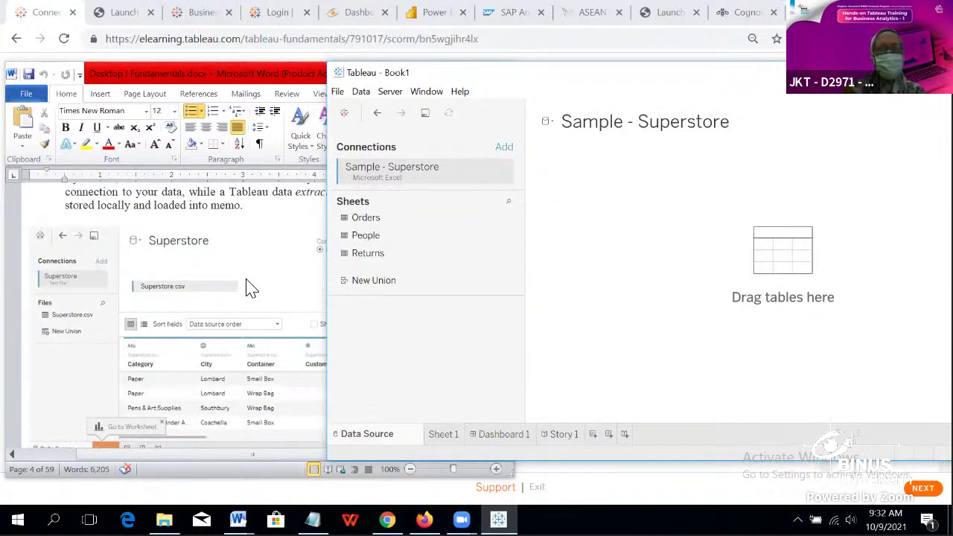
click(369, 222)
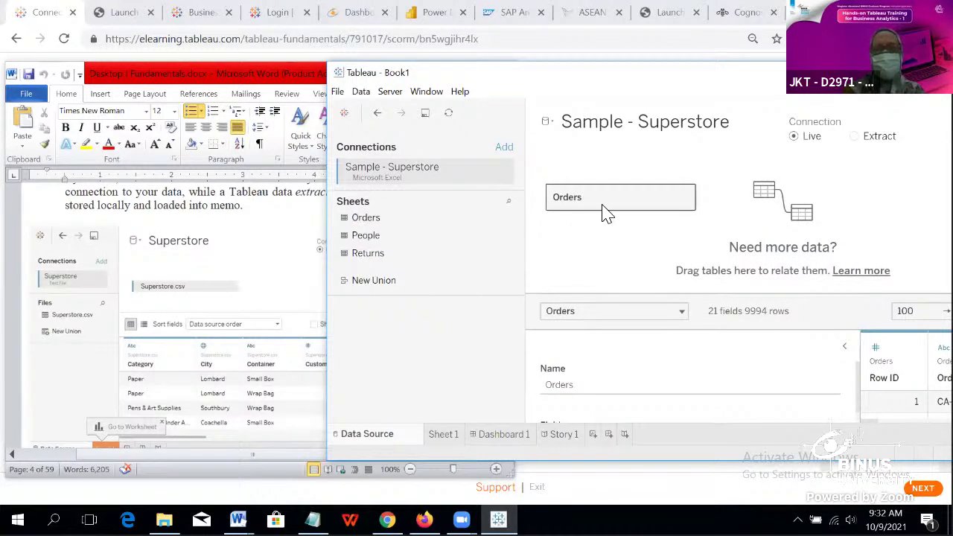
Step: Collapse the table details of Orders and look through the columns of its data preview
click(367, 239)
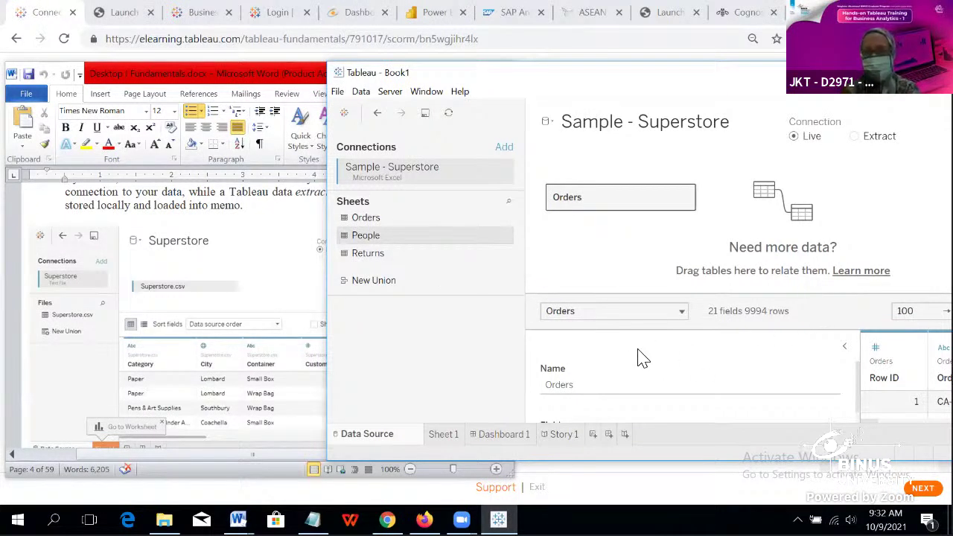
scroll(706, 374, down, 1)
scroll(706, 374, up, 1)
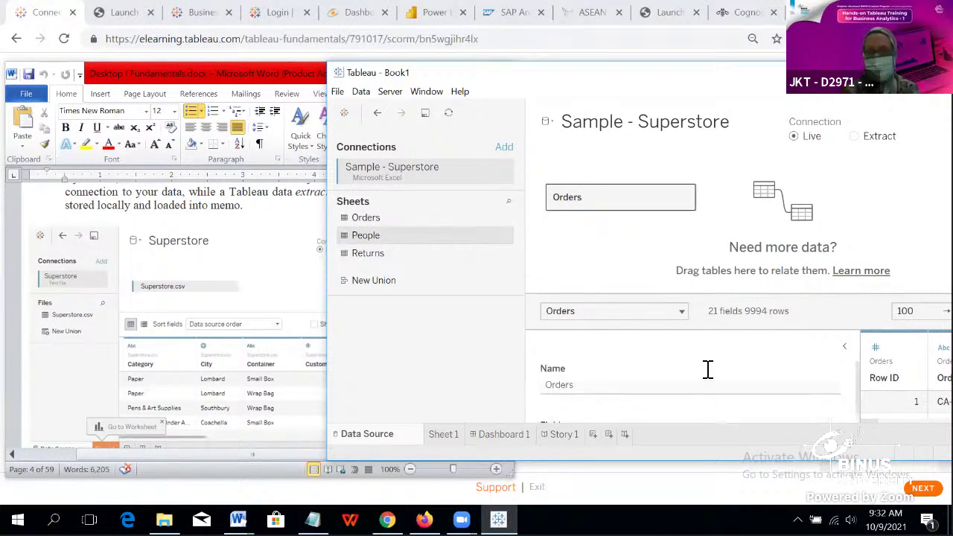
scroll(625, 387, down, 1)
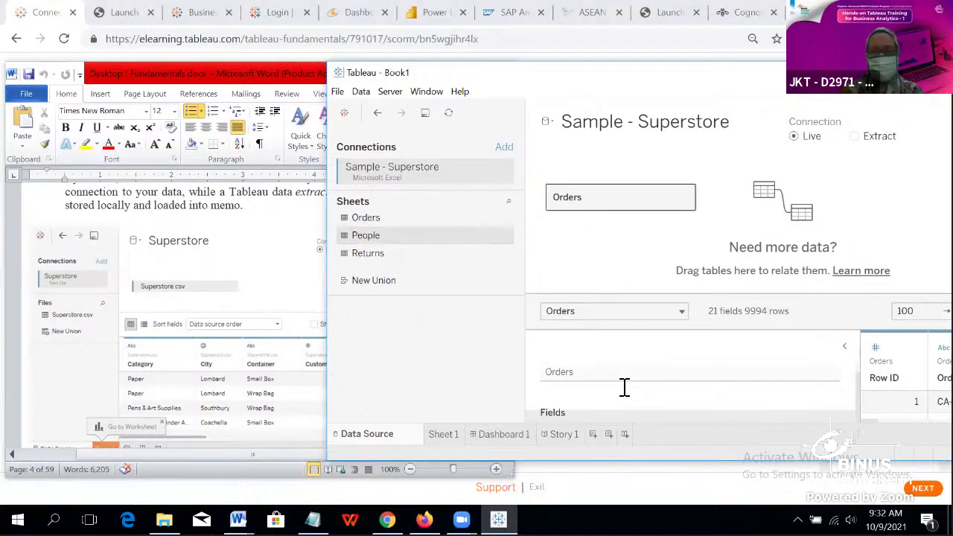
click(844, 350)
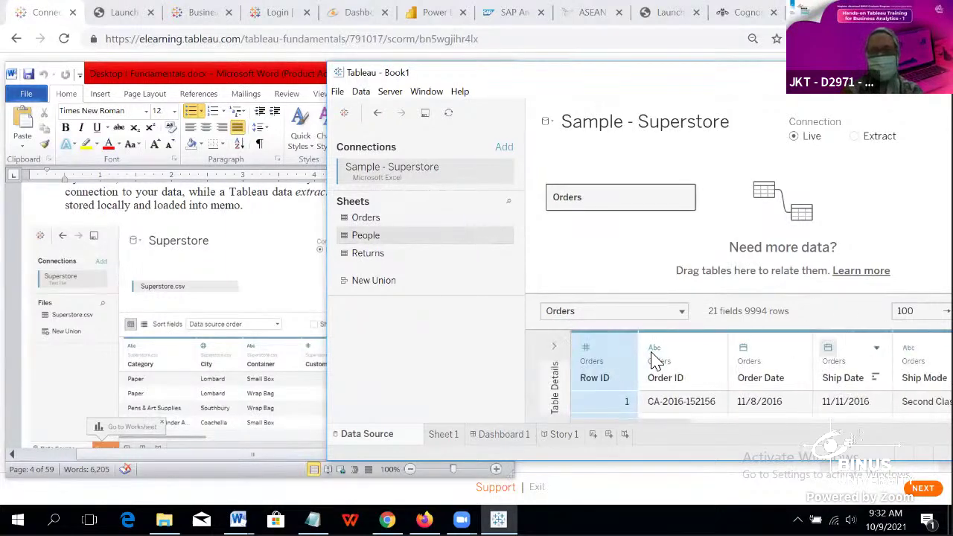
drag(680, 431, 717, 388)
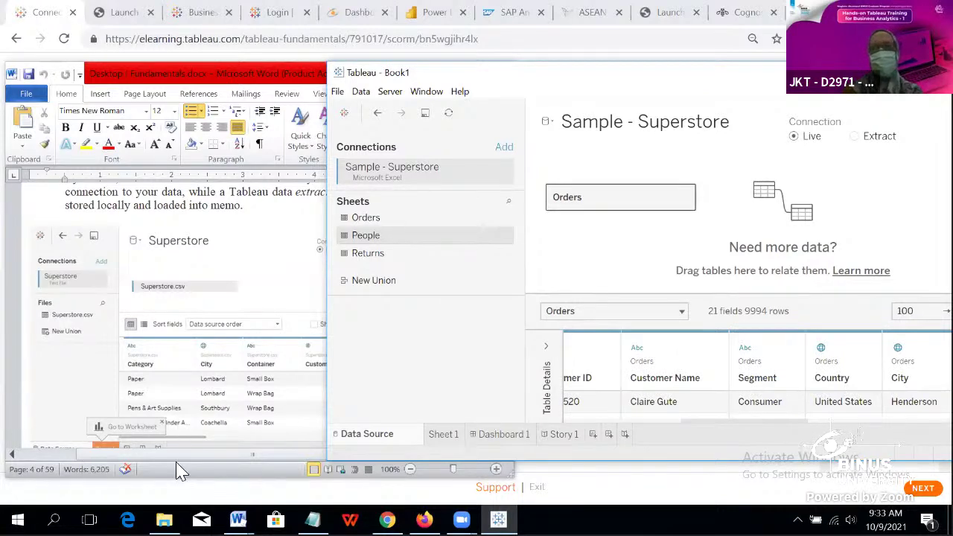
Step: Bring up the Word guide Desktop I Fundamentals.docx and read its steps on changing a data type and renaming
click(232, 514)
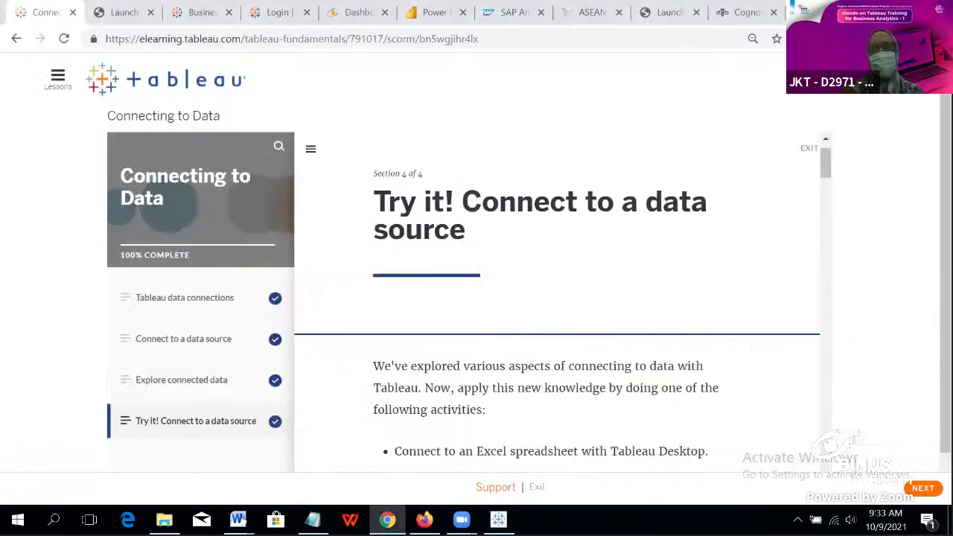
click(499, 519)
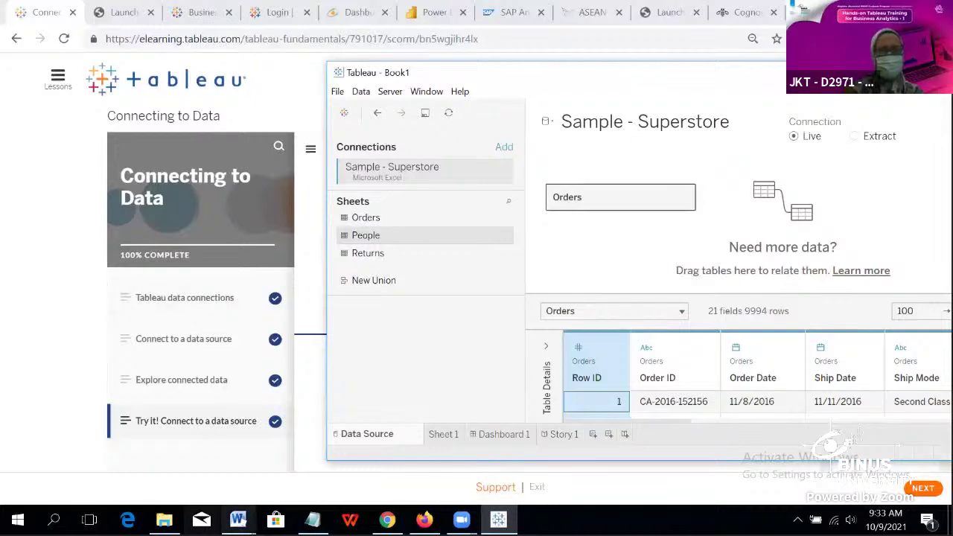
click(238, 520)
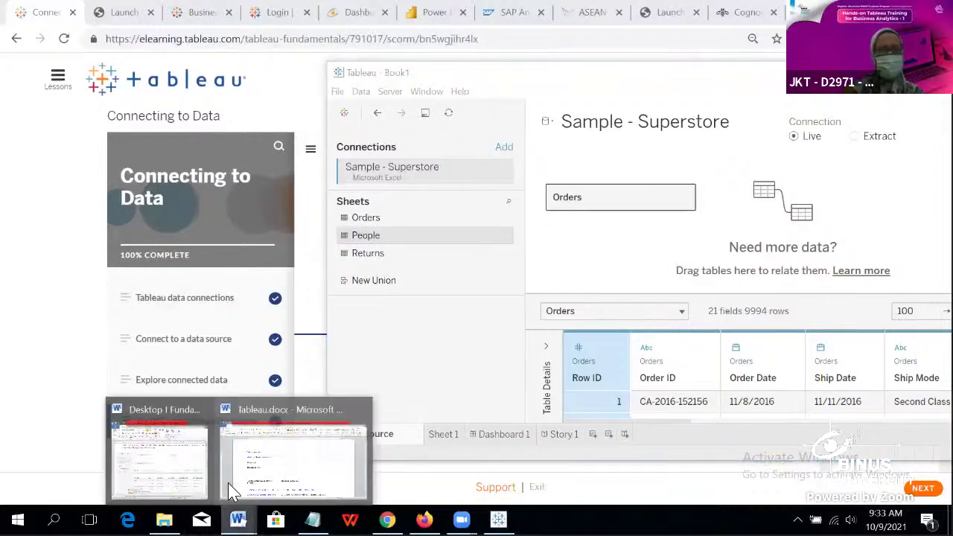
click(164, 434)
scroll(216, 320, down, 6)
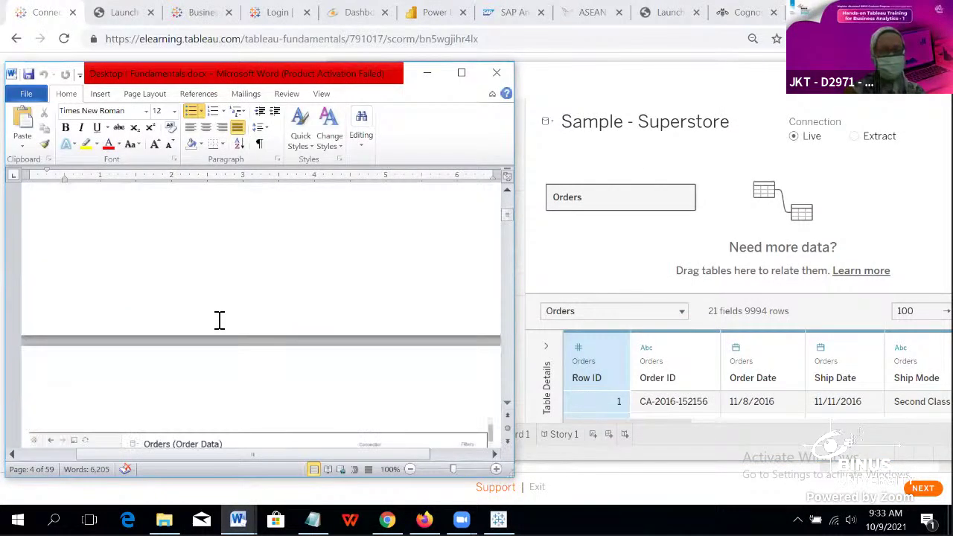
scroll(220, 320, down, 5)
scroll(217, 320, down, 5)
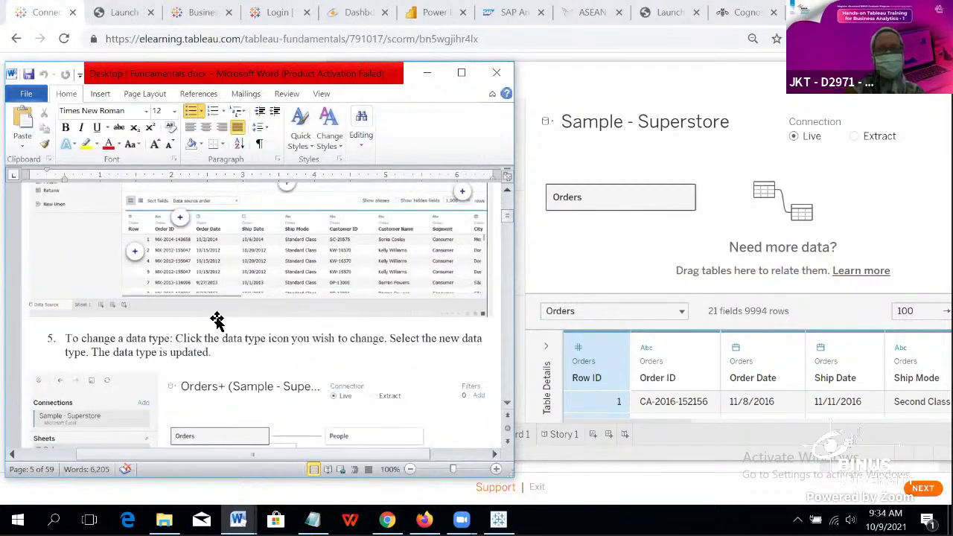
scroll(216, 320, down, 6)
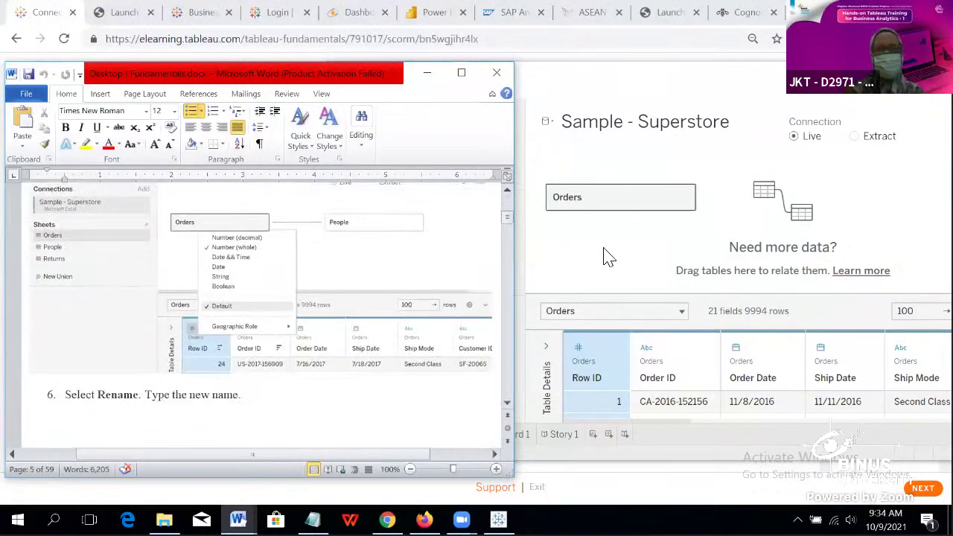
Step: Return to Tableau and add the People sheet to the canvas, related to the Orders table
click(608, 257)
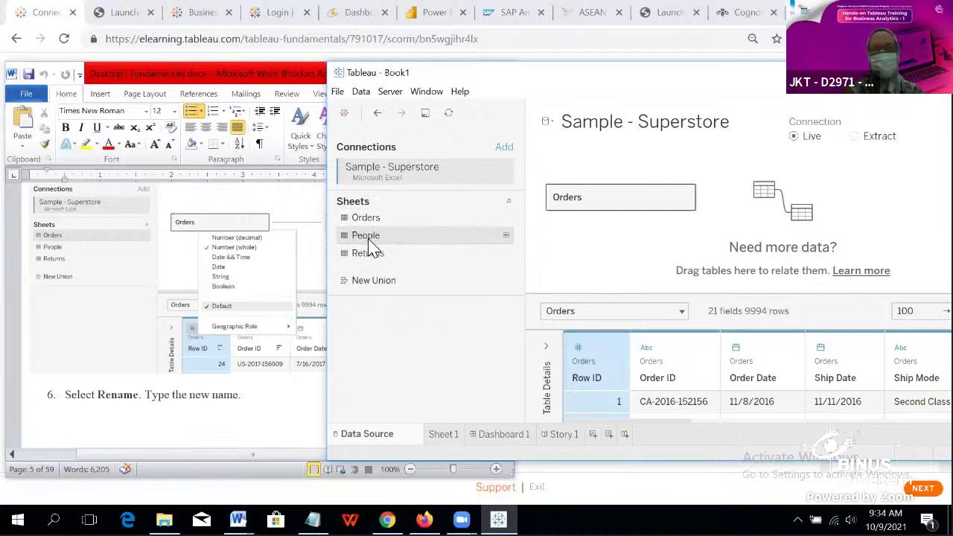
drag(366, 241, 757, 208)
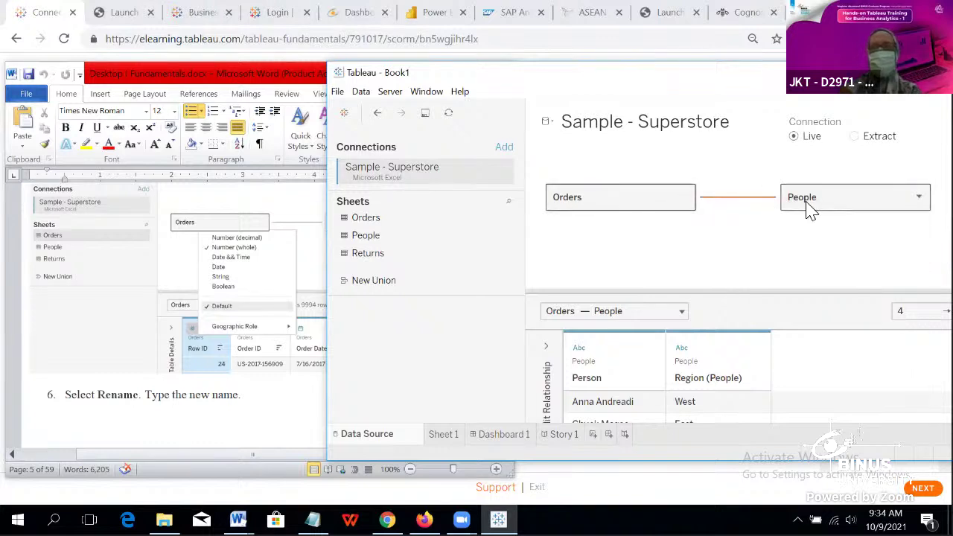
Step: Compare the data previews of the related Orders and People tables, and view the options available for the Orders table
click(643, 207)
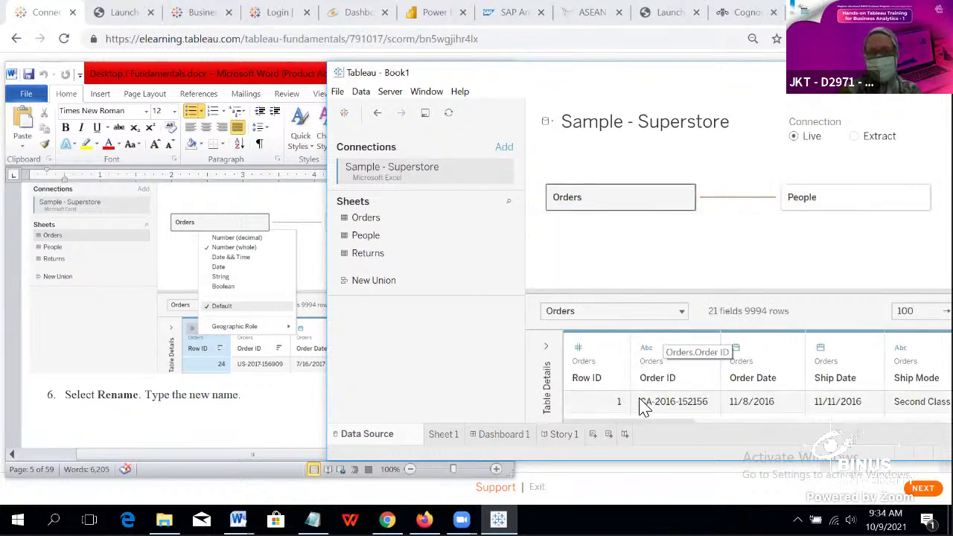
scroll(642, 403, down, 1)
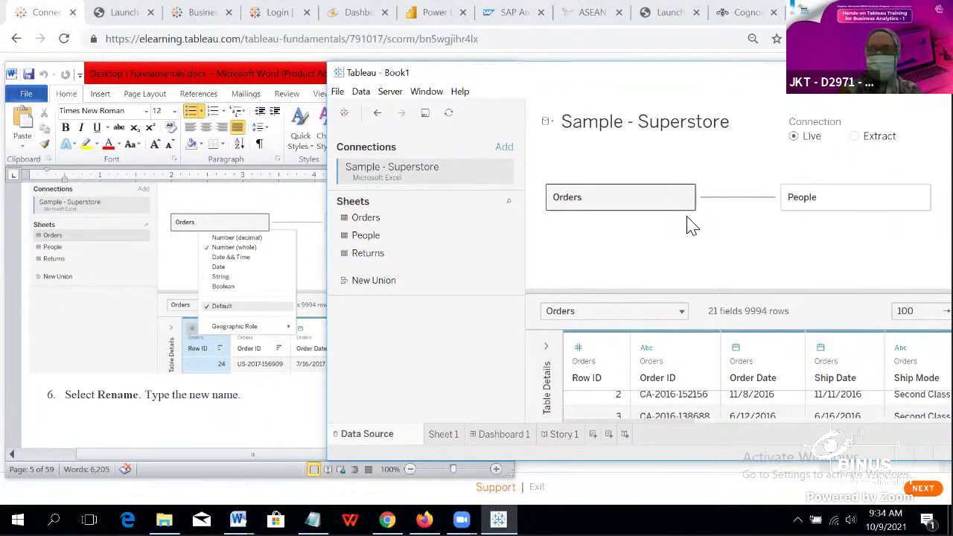
mouse_move(676, 200)
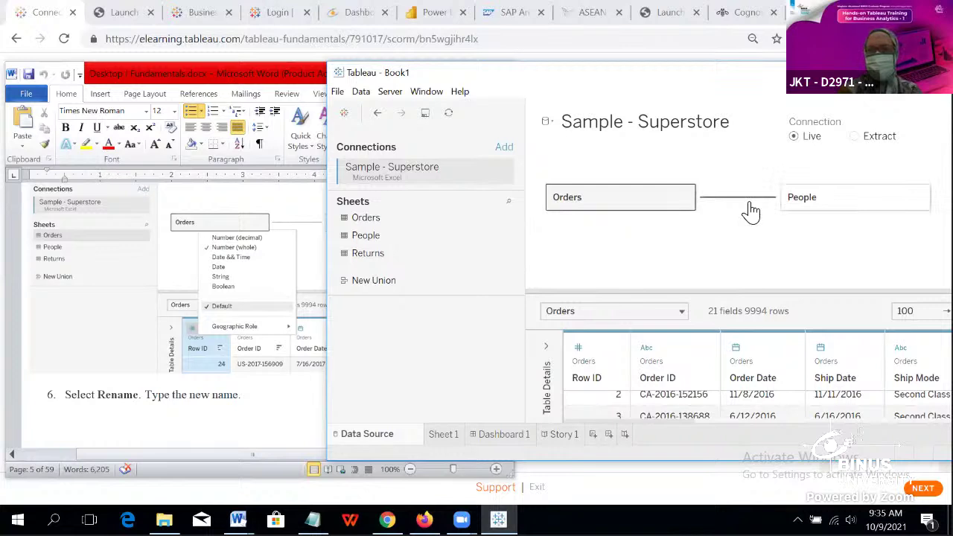
mouse_move(751, 211)
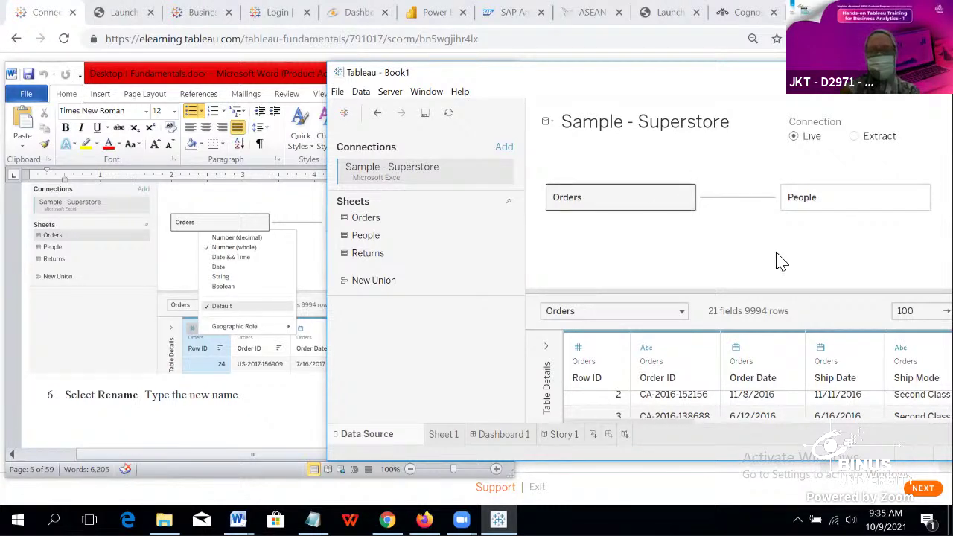
click(844, 212)
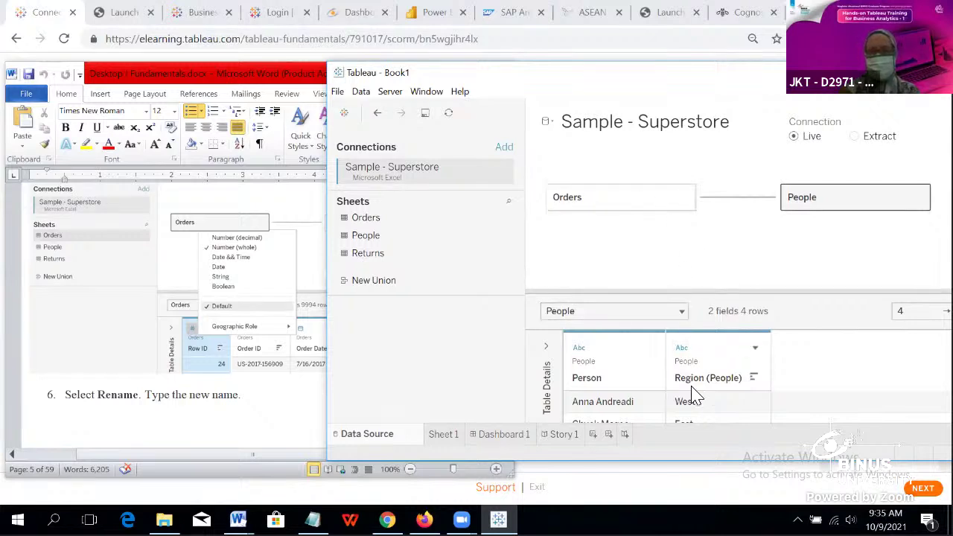
scroll(693, 402, down, 3)
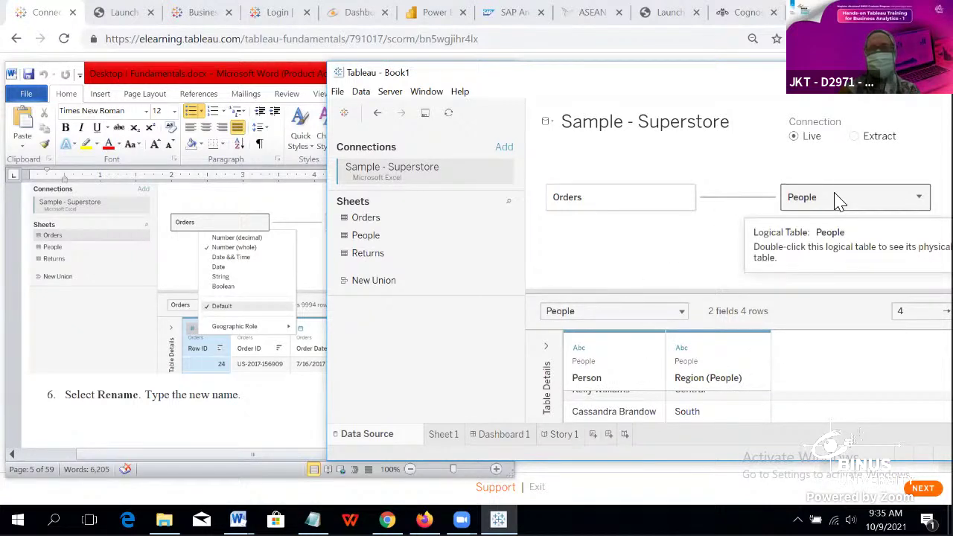
click(683, 199)
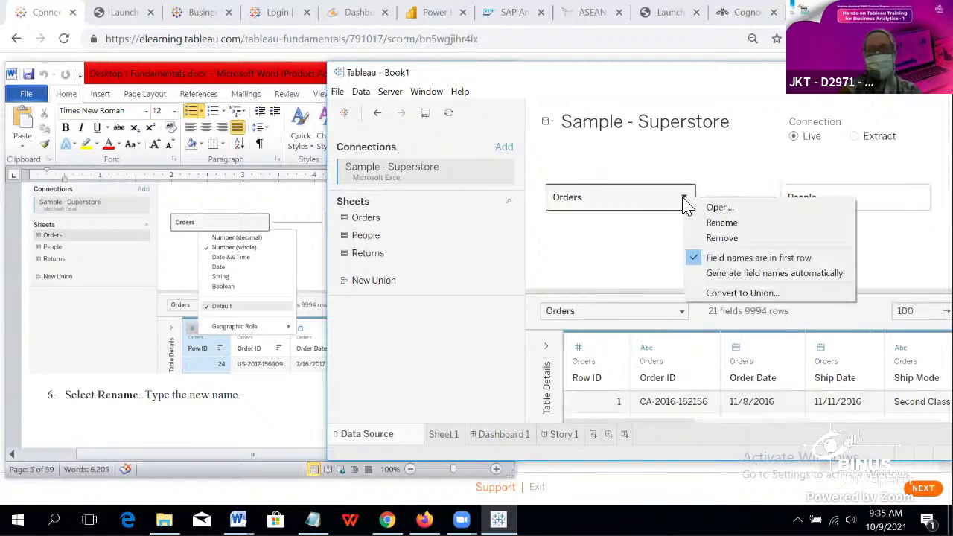
click(650, 238)
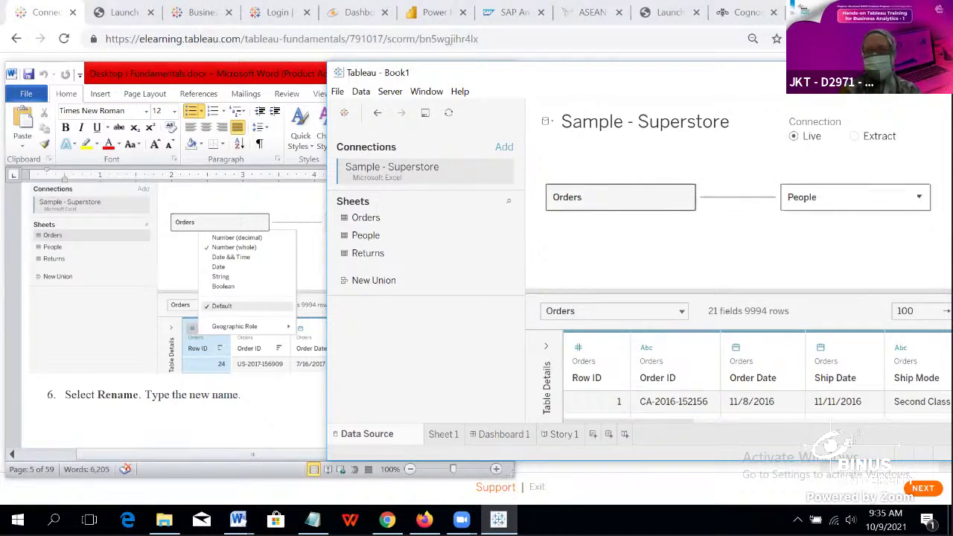
Step: View the options available for the People table, look through its data preview, and inspect the Orders–People relationship
click(919, 197)
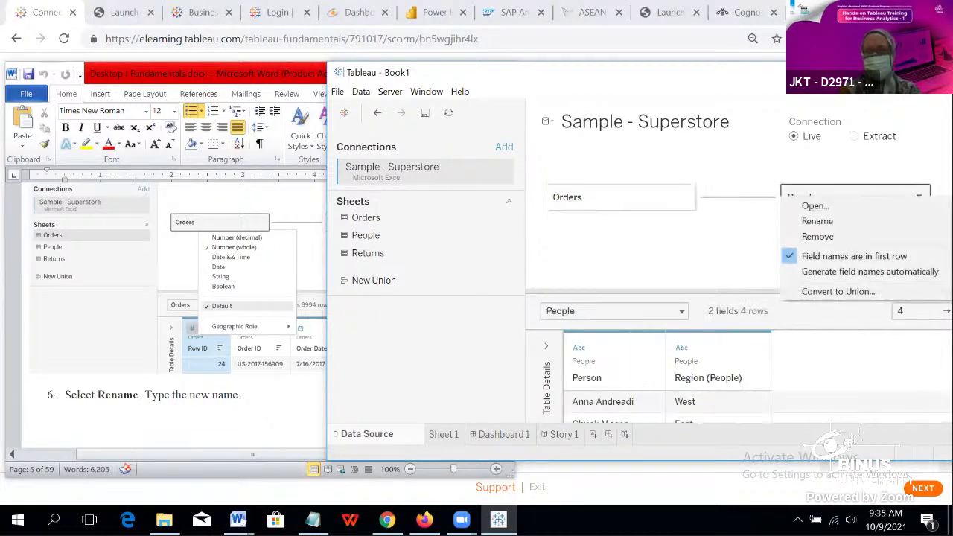
click(755, 249)
scroll(683, 417, down, 3)
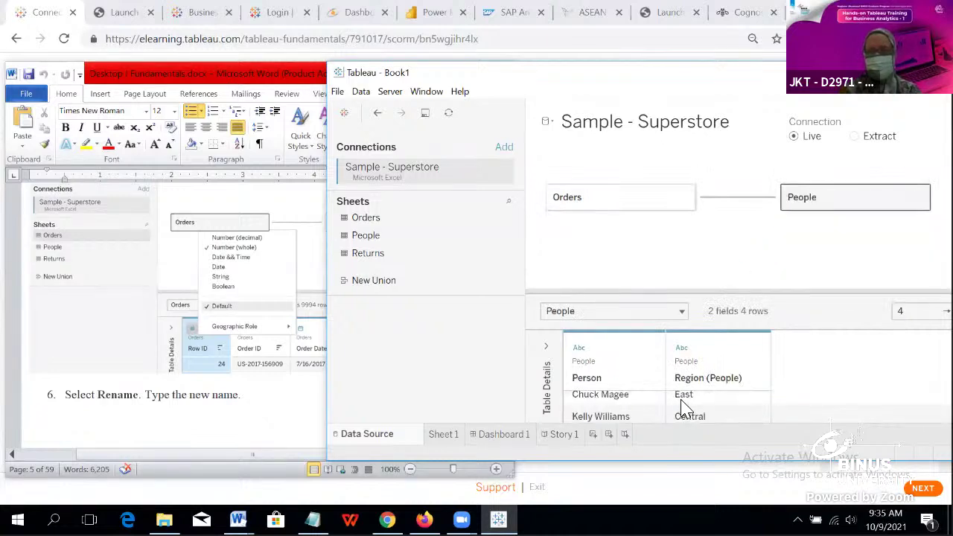
click(747, 201)
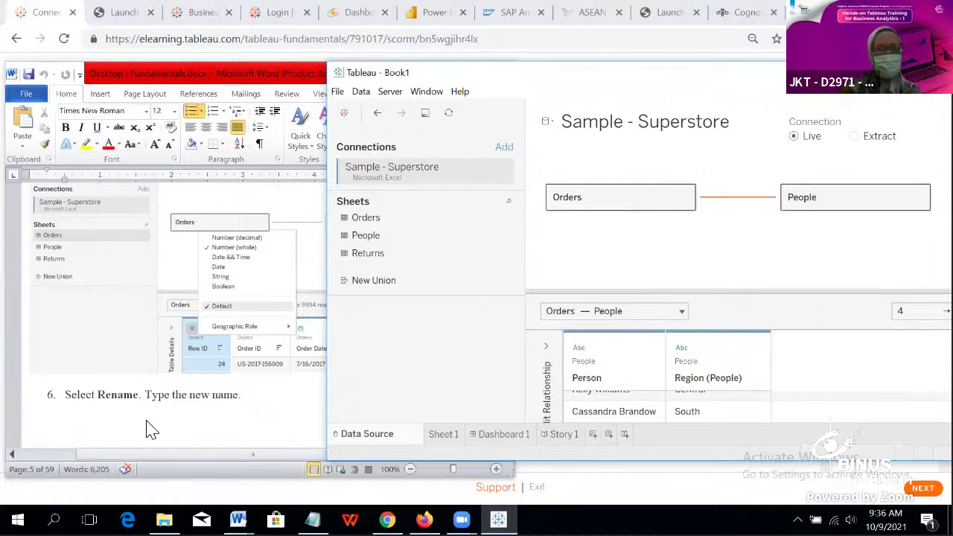
Step: Switch to the Word guide Desktop I Fundamentals.docx and reread step 5 on changing a field's data type
click(161, 402)
scroll(189, 348, up, 3)
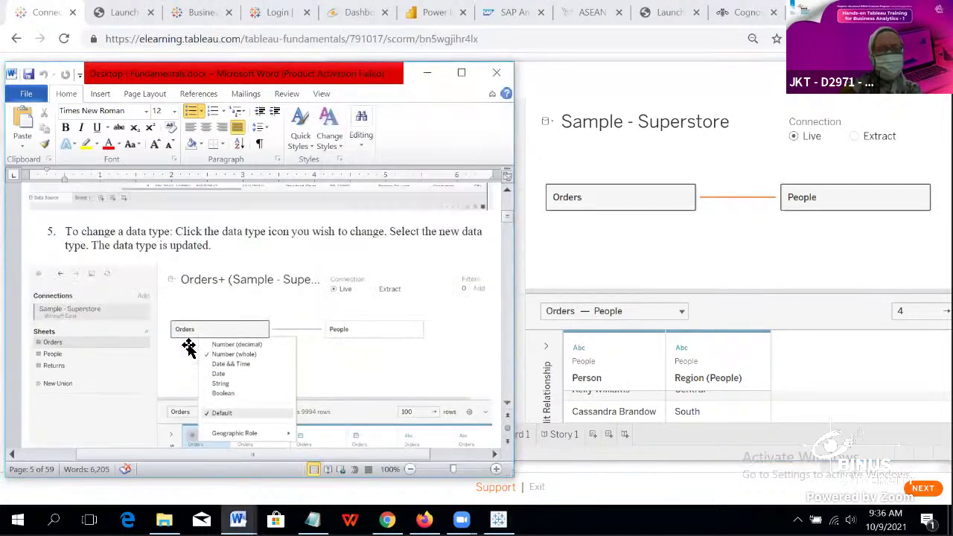
scroll(188, 344, up, 5)
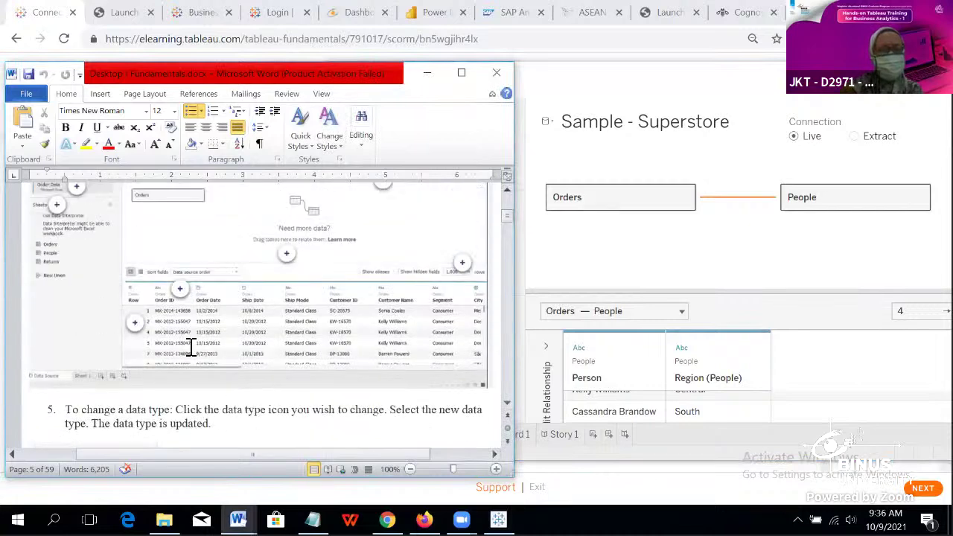
scroll(191, 340, down, 5)
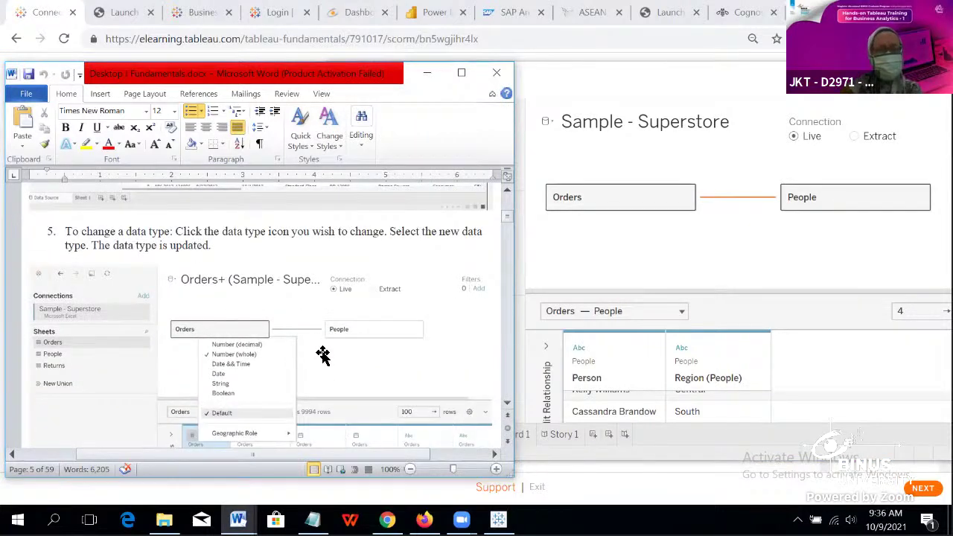
scroll(322, 355, down, 2)
scroll(323, 356, up, 2)
Step: Return to Tableau, show the Orders table's data preview, and view the data type choices and field options for Row ID
click(652, 203)
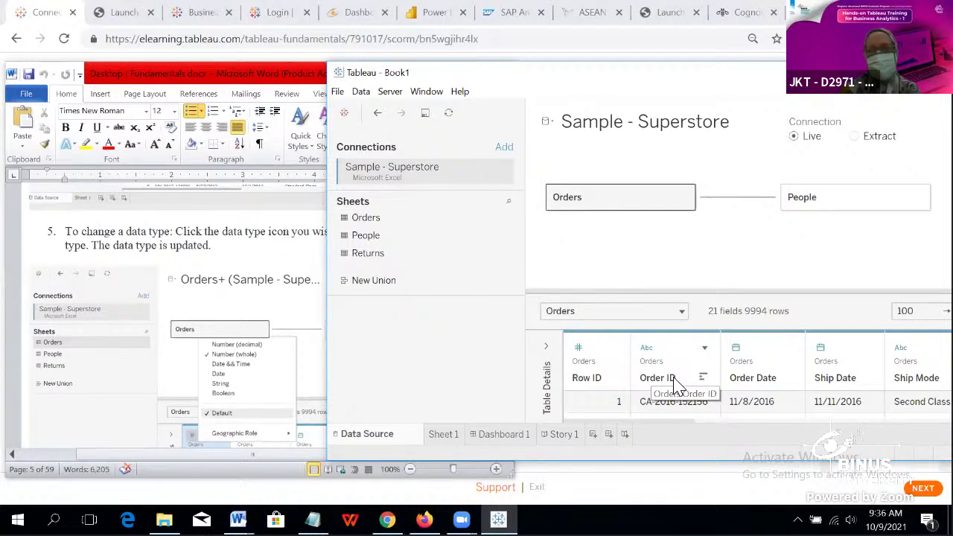
click(578, 351)
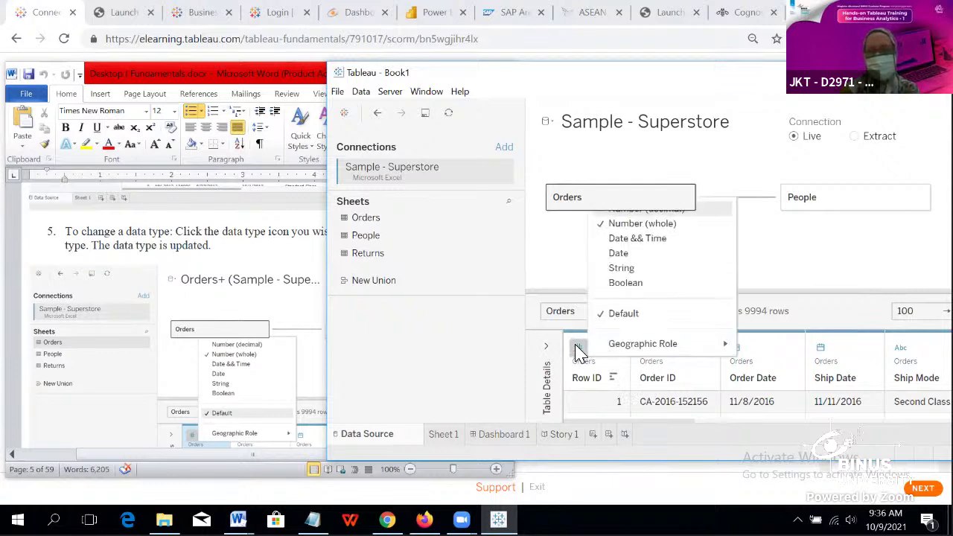
click(568, 279)
click(615, 350)
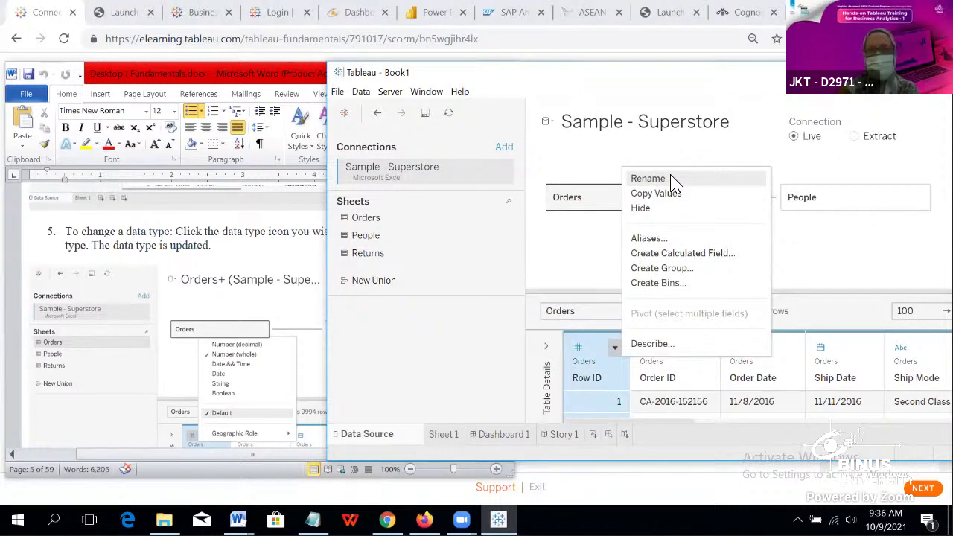
click(581, 347)
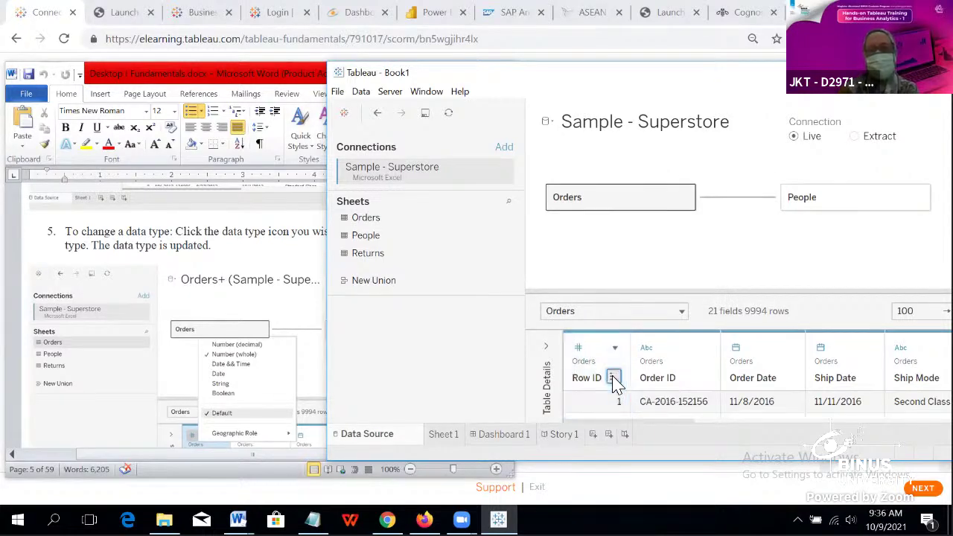
Step: Sort the Orders preview by Row ID in descending order and rename that field as NomorBaris
click(614, 379)
click(615, 348)
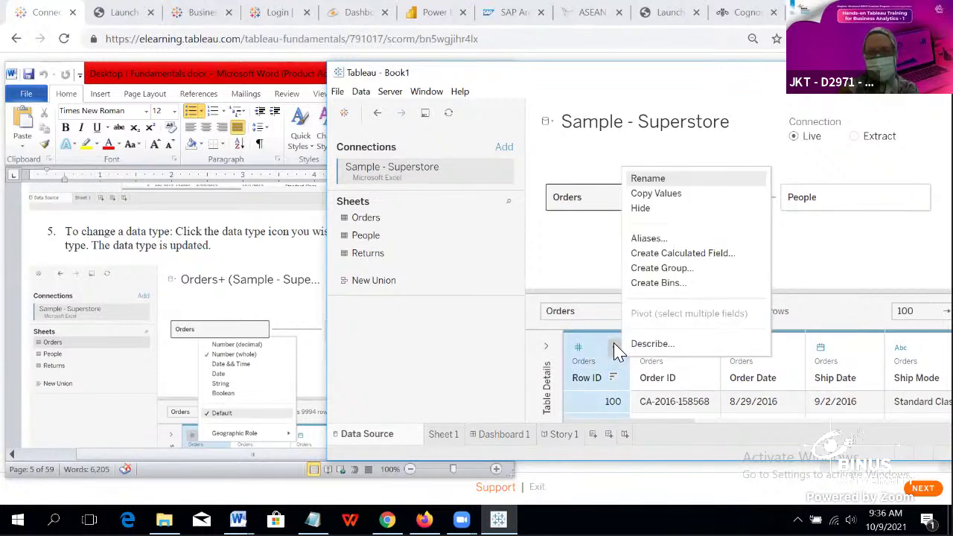
click(678, 180)
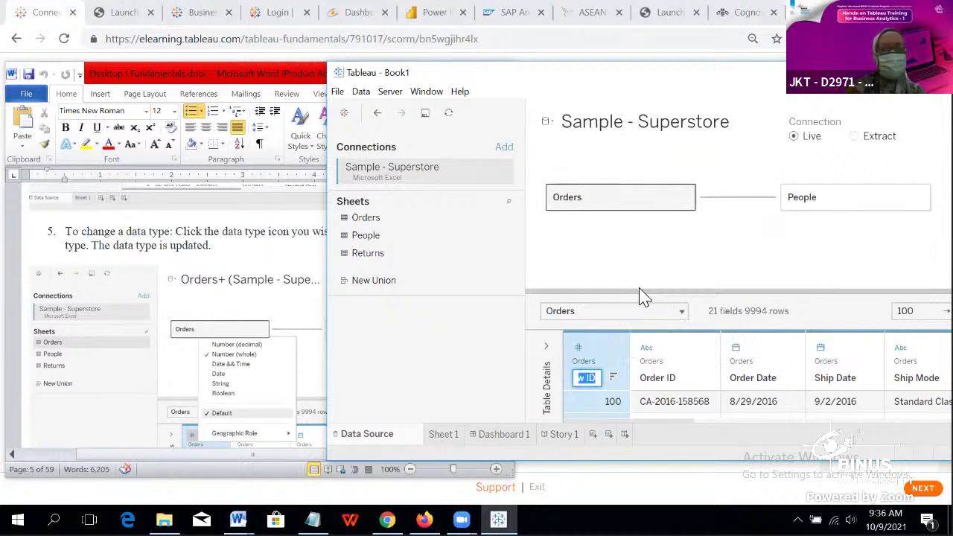
text(No Ord)
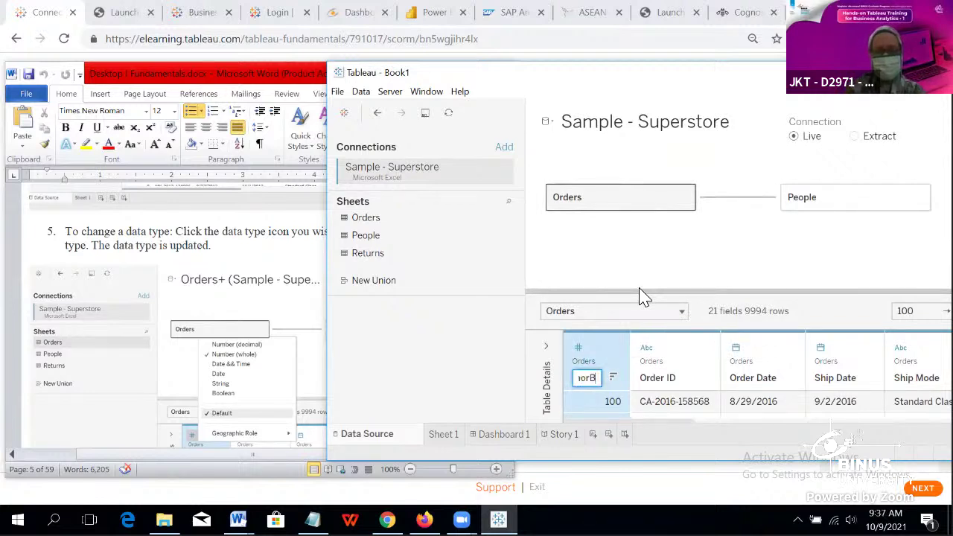
text(is)
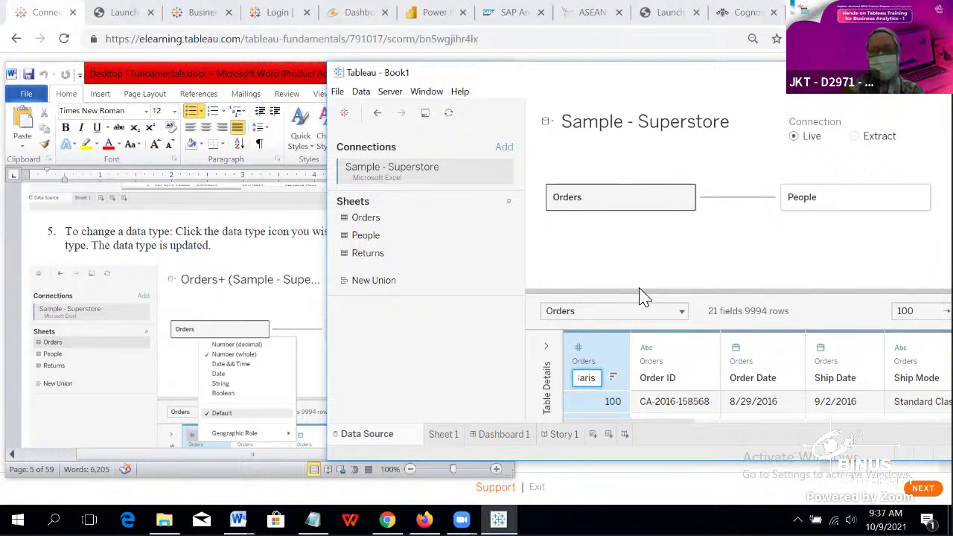
key(Return)
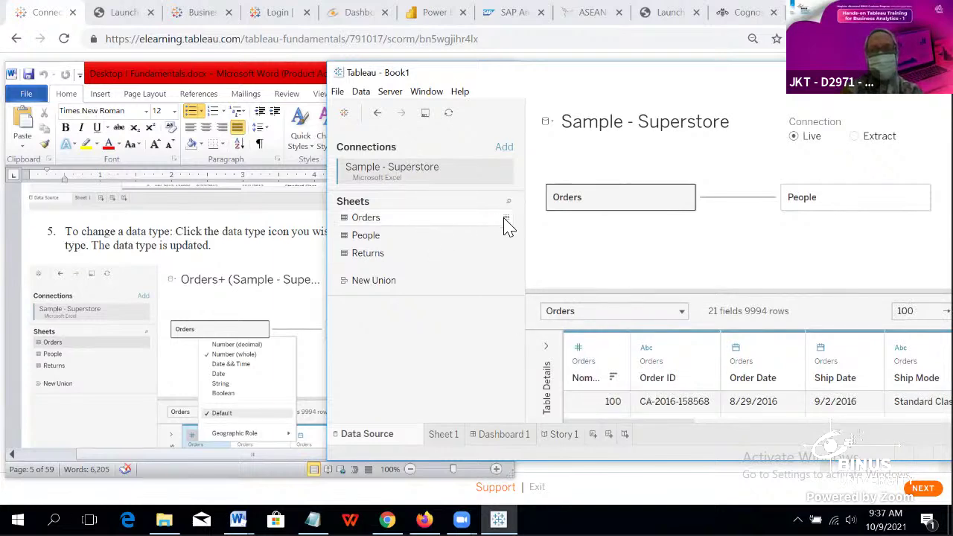
Step: View the full data of the Orders source sheet to check its original column names, and close the data window
click(507, 221)
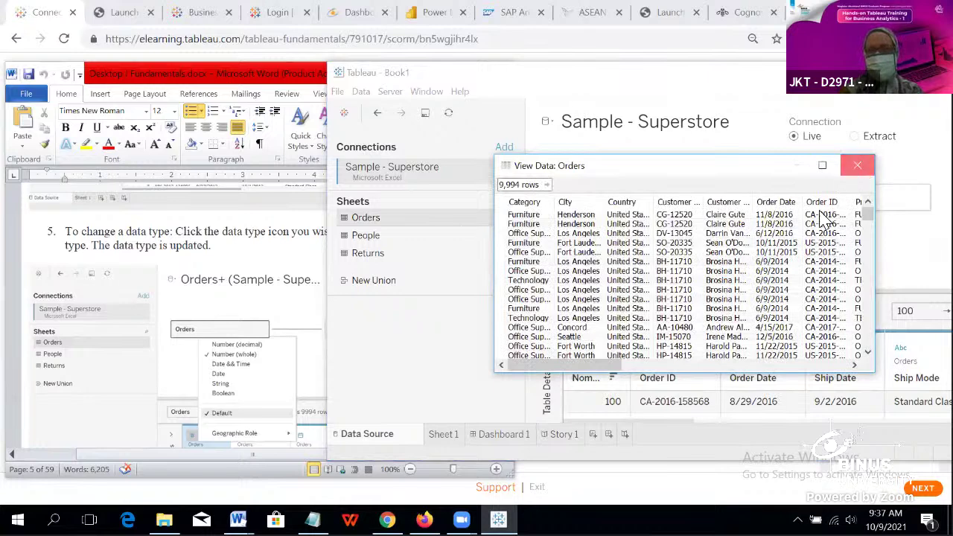
click(858, 166)
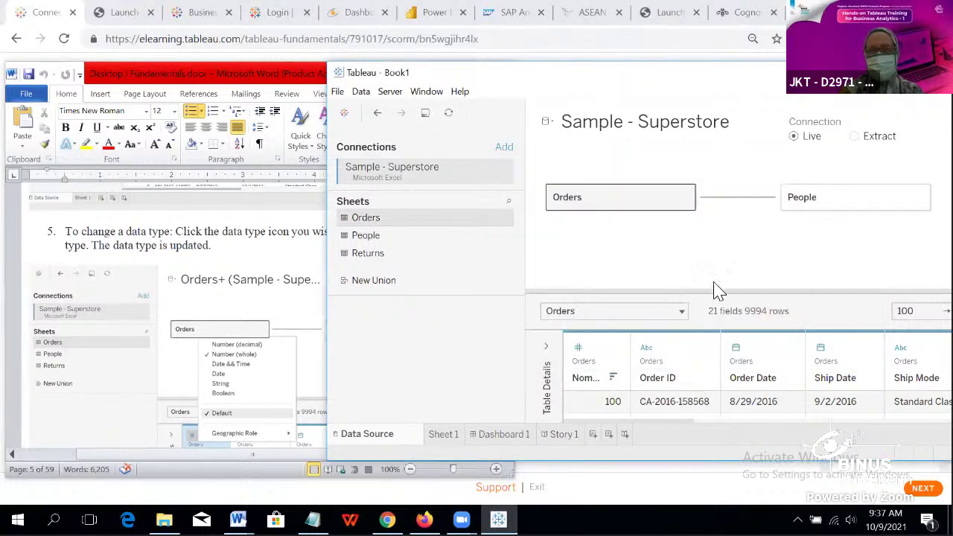
click(507, 220)
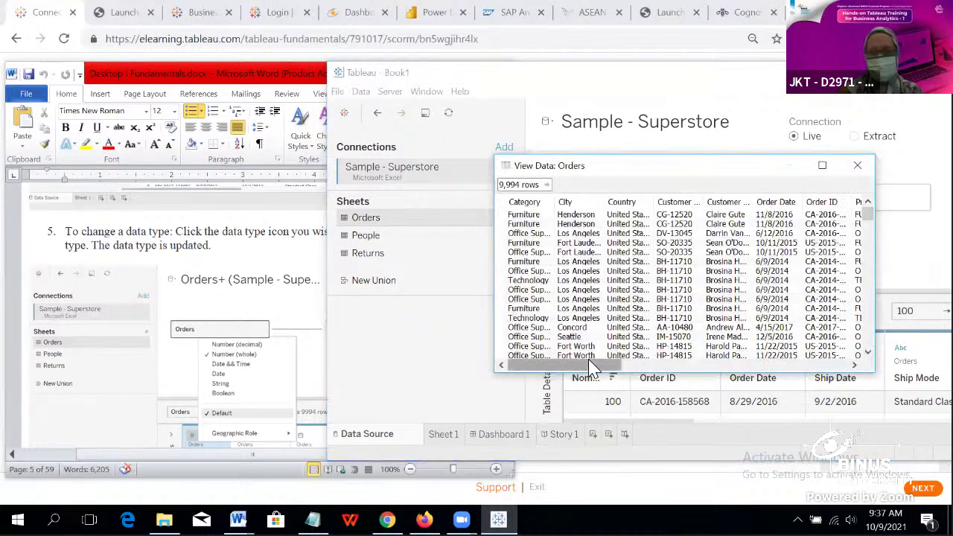
mouse_move(593, 367)
mouse_down()
mouse_move(624, 368)
mouse_move(586, 367)
mouse_up()
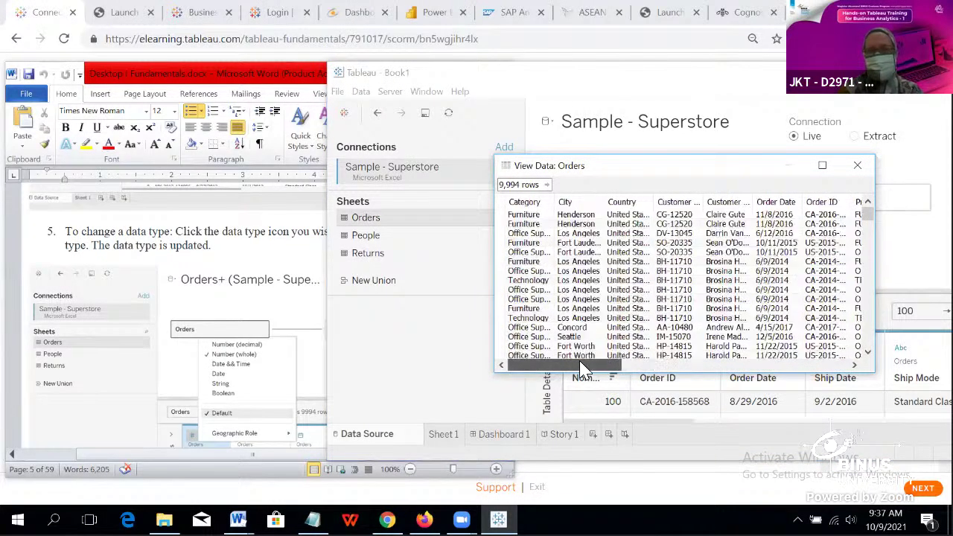
click(865, 165)
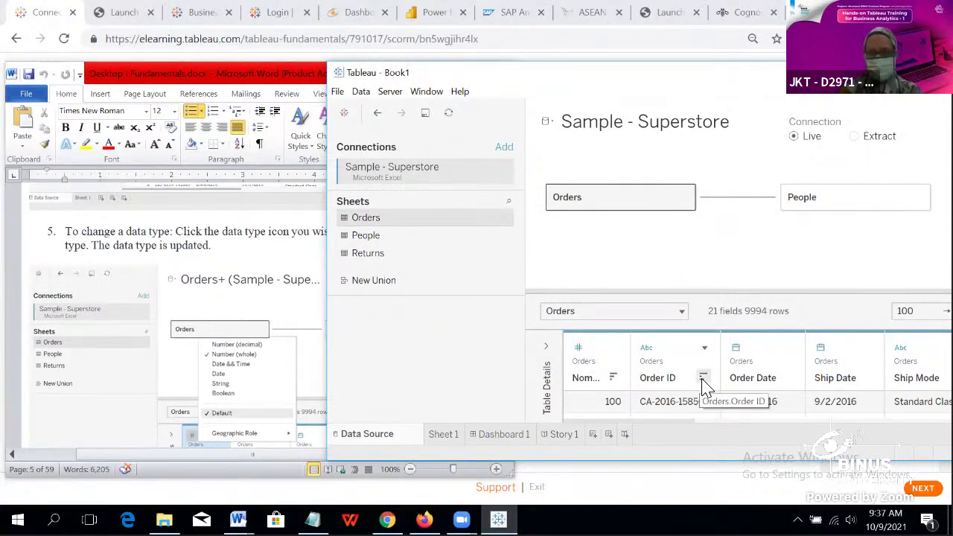
Step: Clear the sort on the NomorBaris column and rename the Order ID field as KodeOrder
click(614, 378)
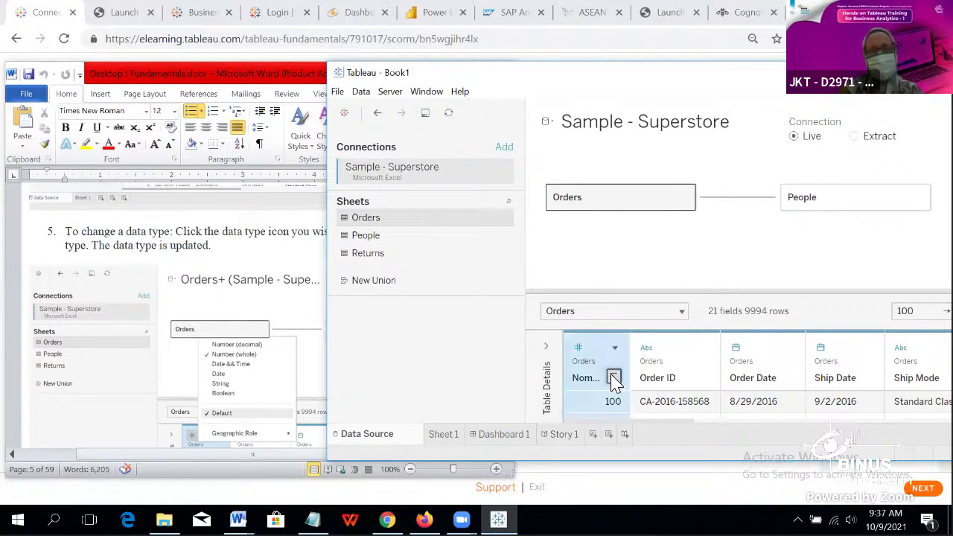
click(615, 378)
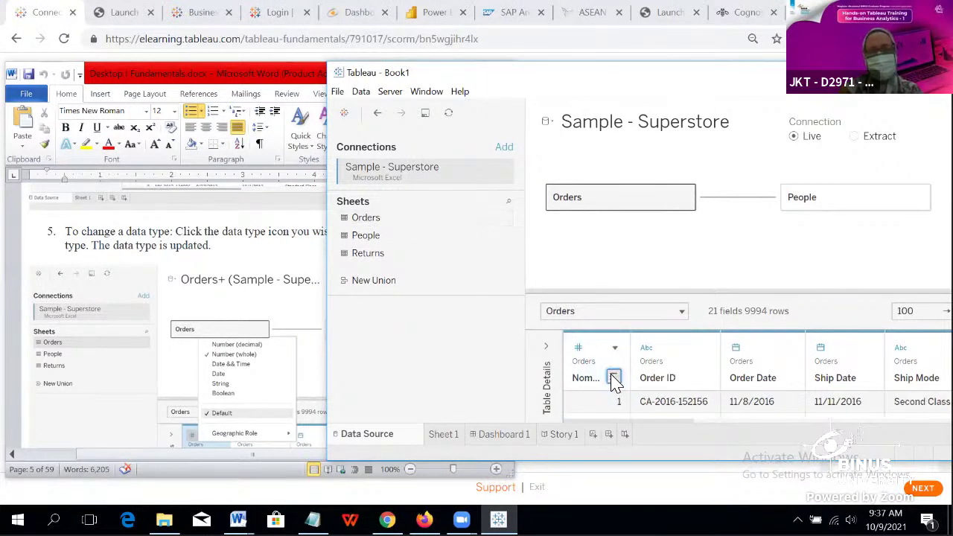
click(705, 349)
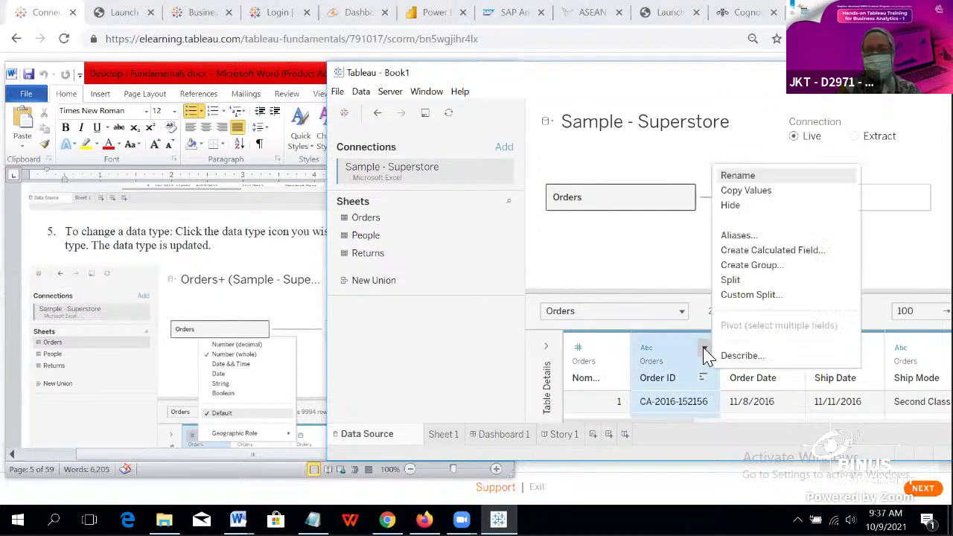
click(753, 179)
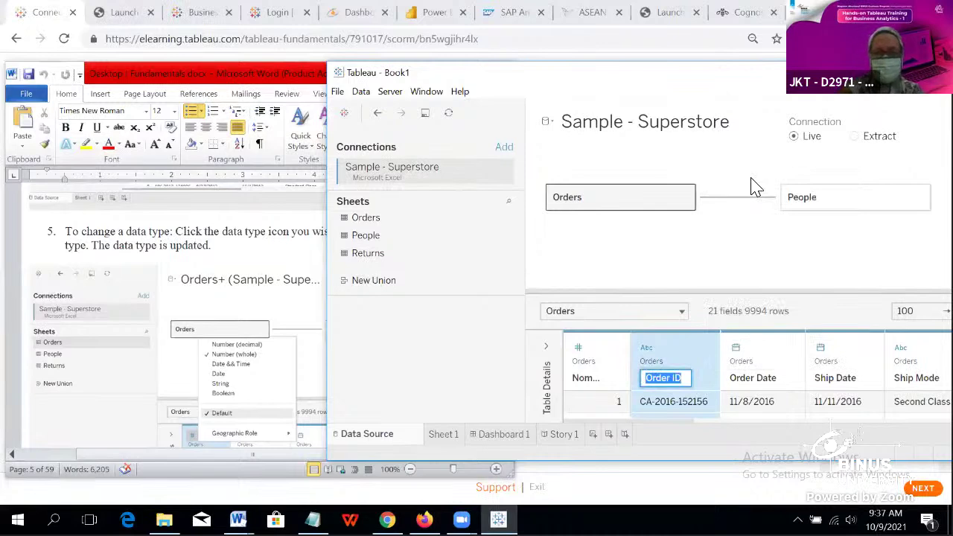
text(KodeO)
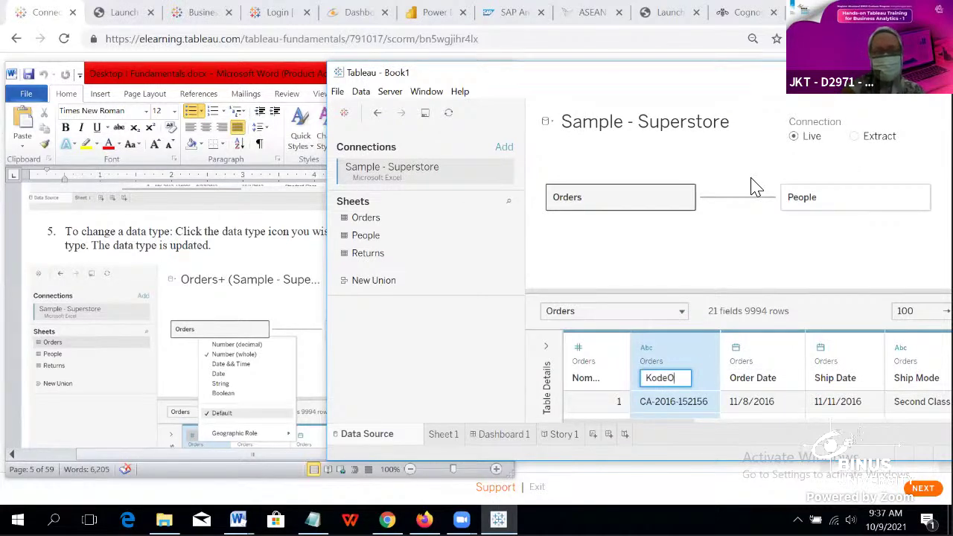
text(rder)
key(Return)
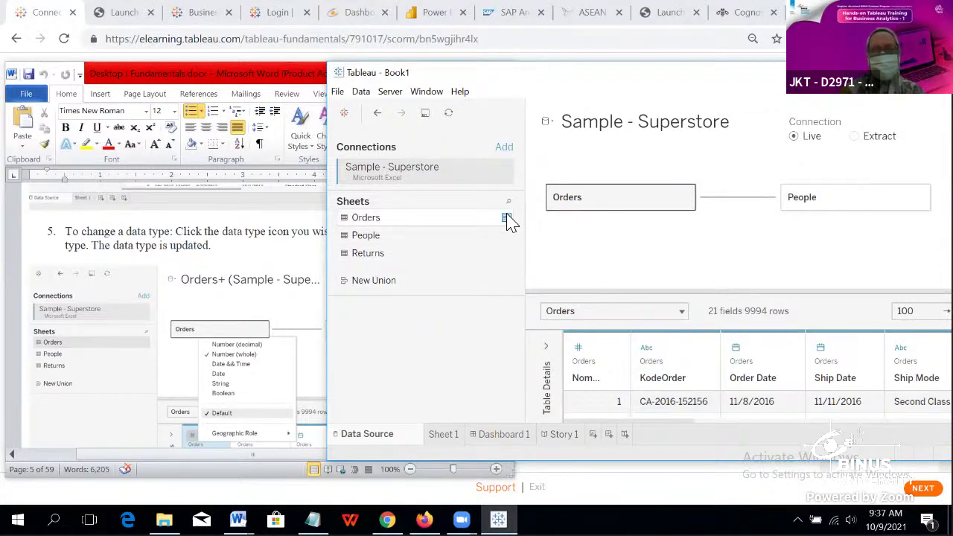
Step: Check the Orders source sheet's data again for the Order ID column, and view the field options for NomorBaris
click(507, 218)
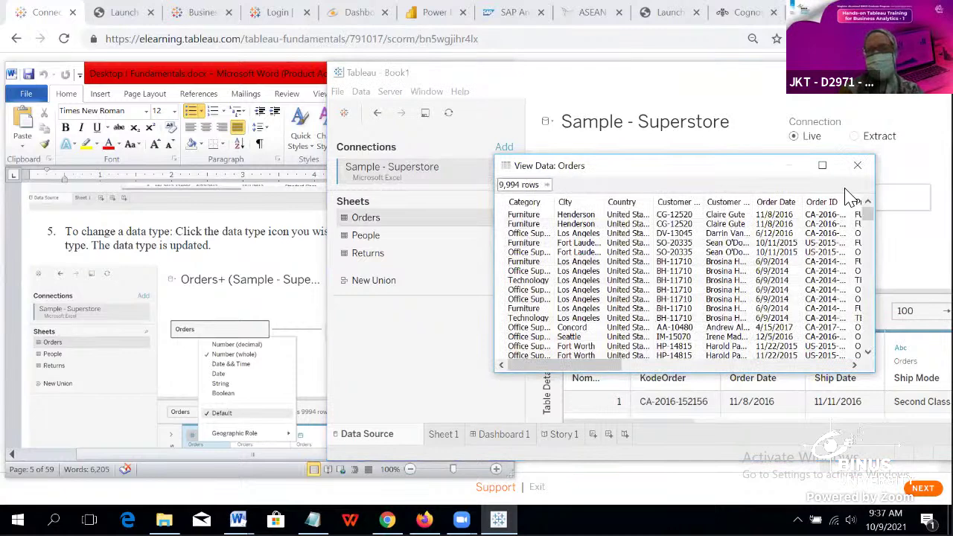
click(857, 166)
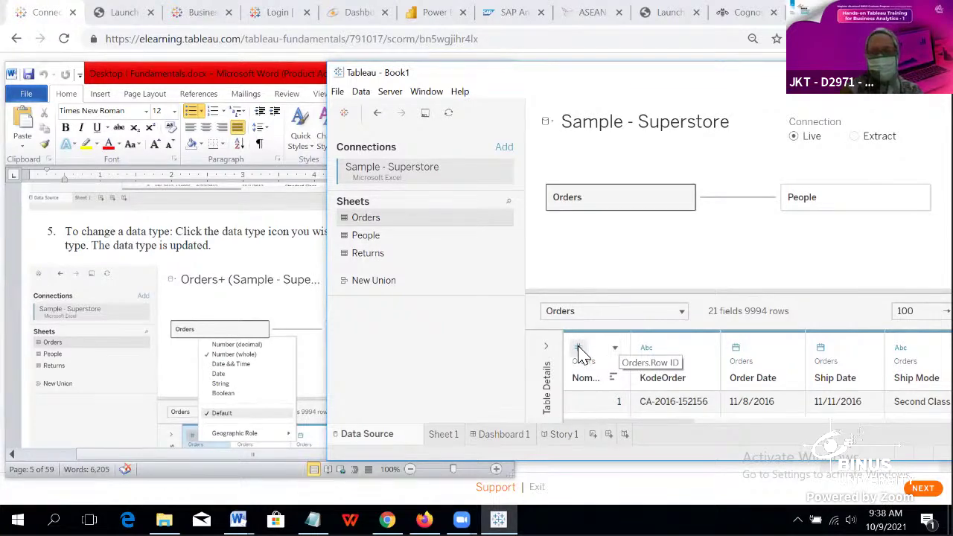
click(615, 352)
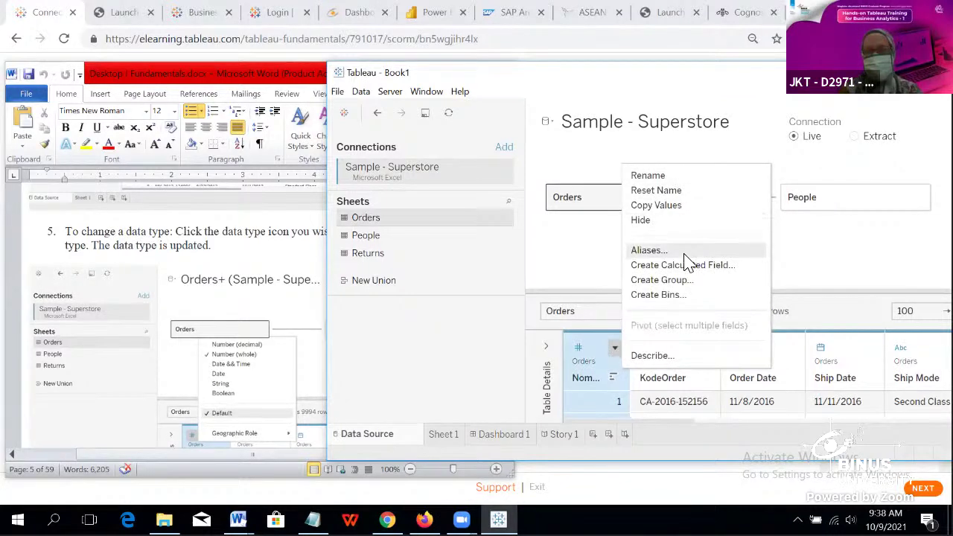
click(566, 259)
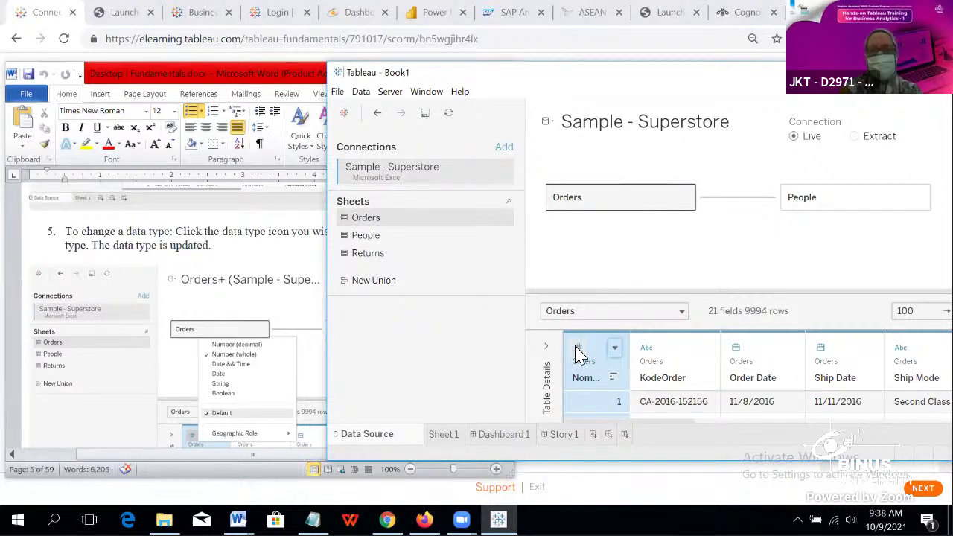
Step: View the available data types for the NomorBaris, KodeOrder, Order Date and Ship Date fields without changing any
click(579, 348)
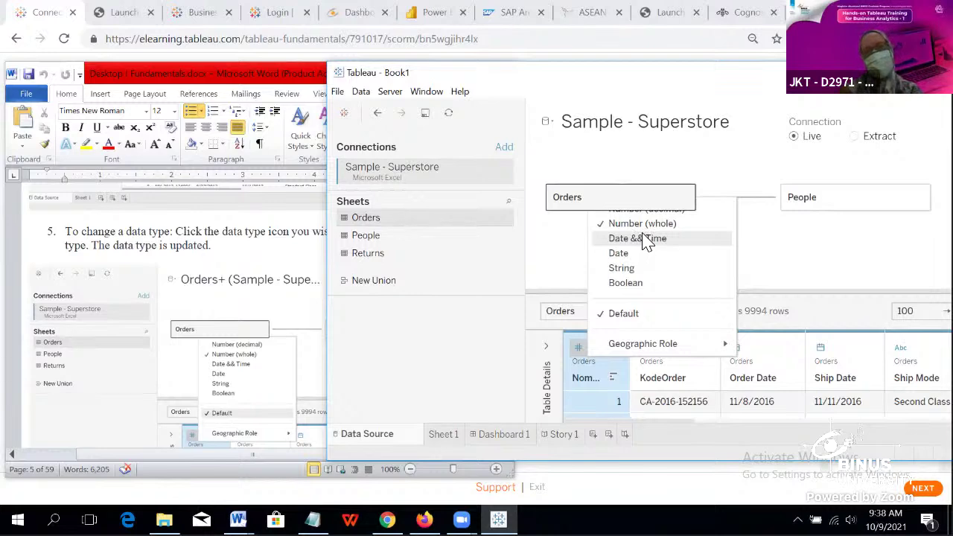
click(792, 268)
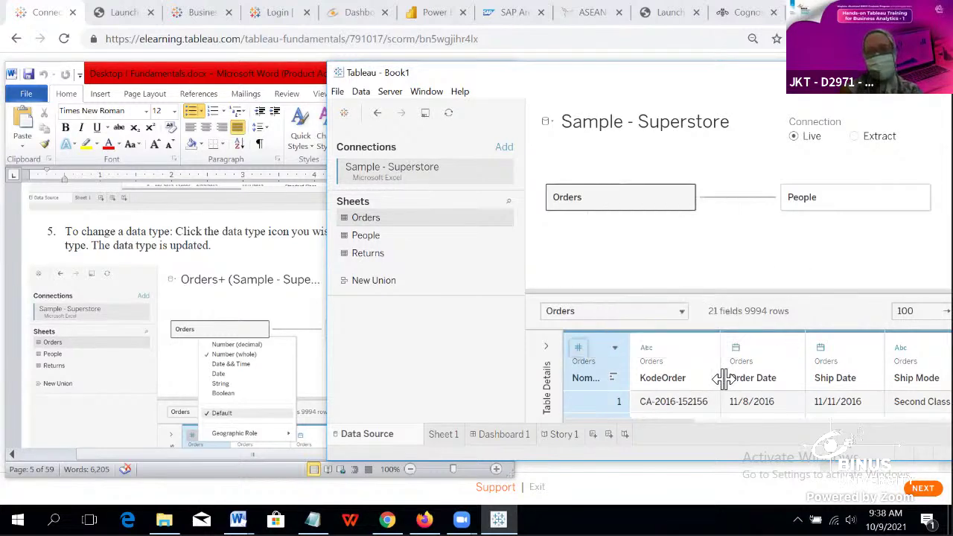
click(642, 349)
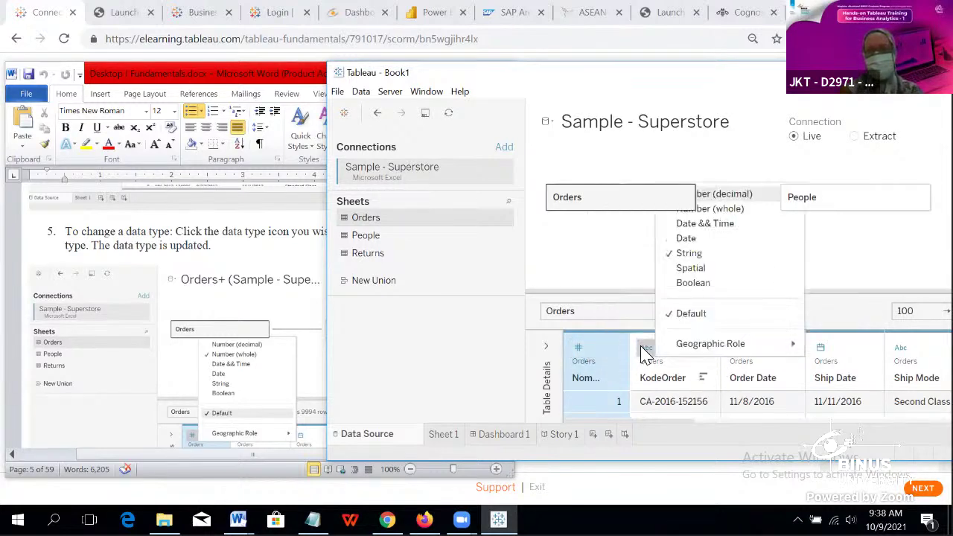
click(612, 261)
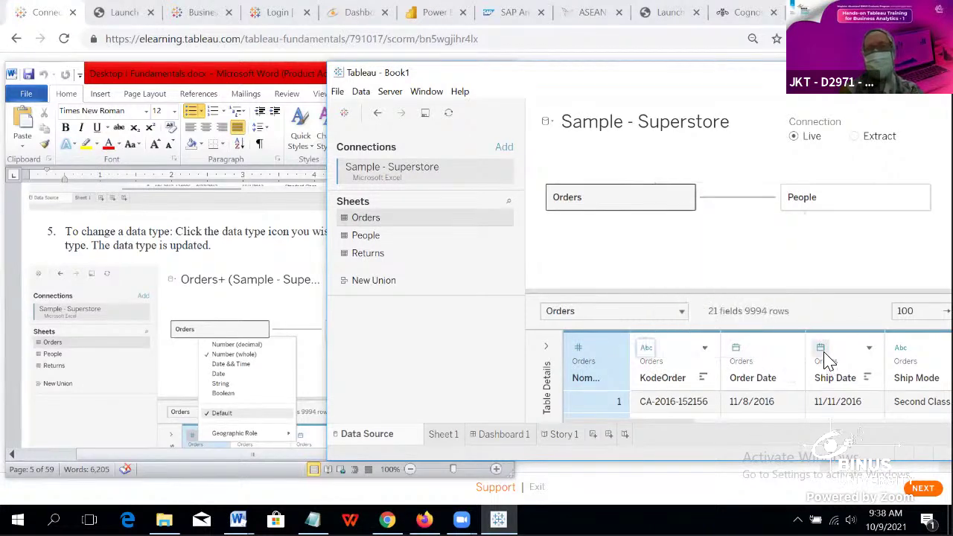
click(736, 349)
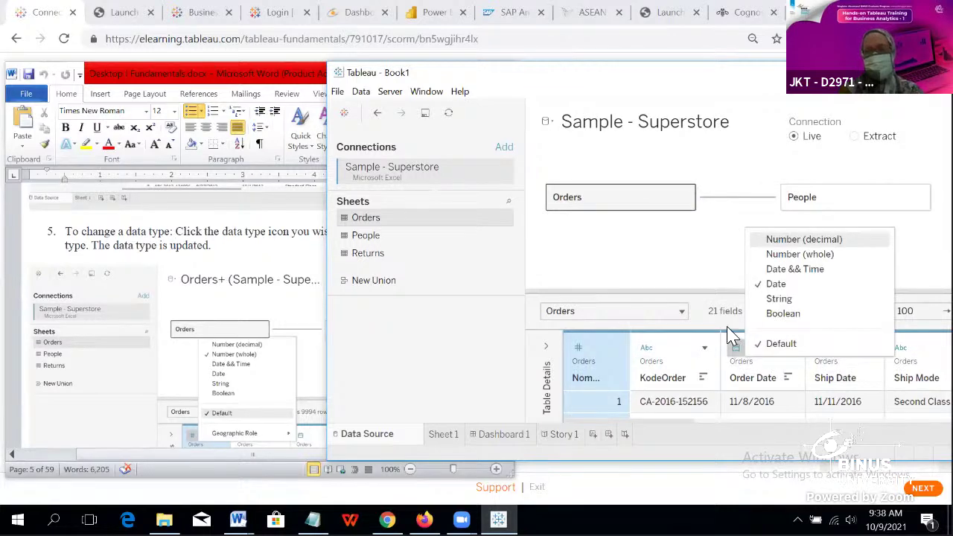
click(691, 264)
click(820, 350)
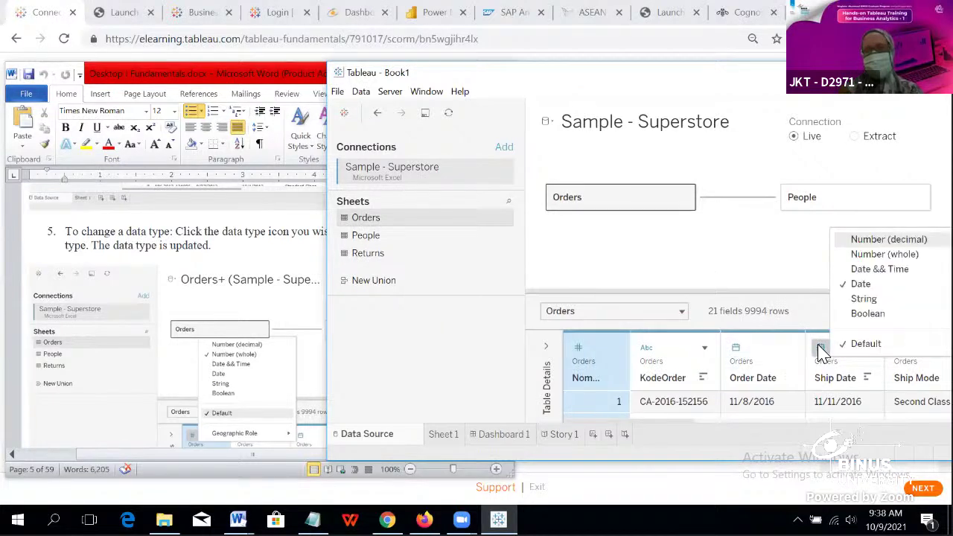
click(737, 254)
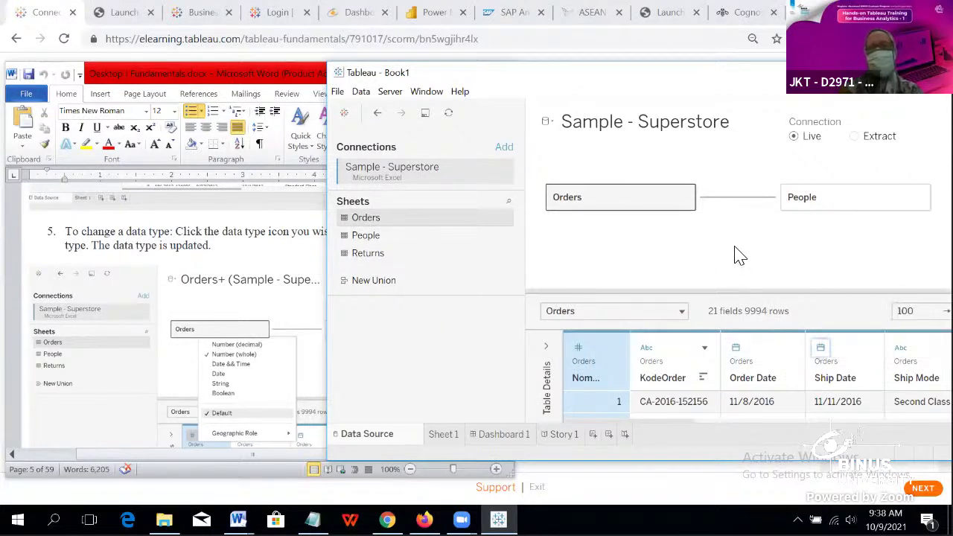
Step: Check the data type options for NomorBaris again, including its geographic roles, and leave the type as it is
click(579, 349)
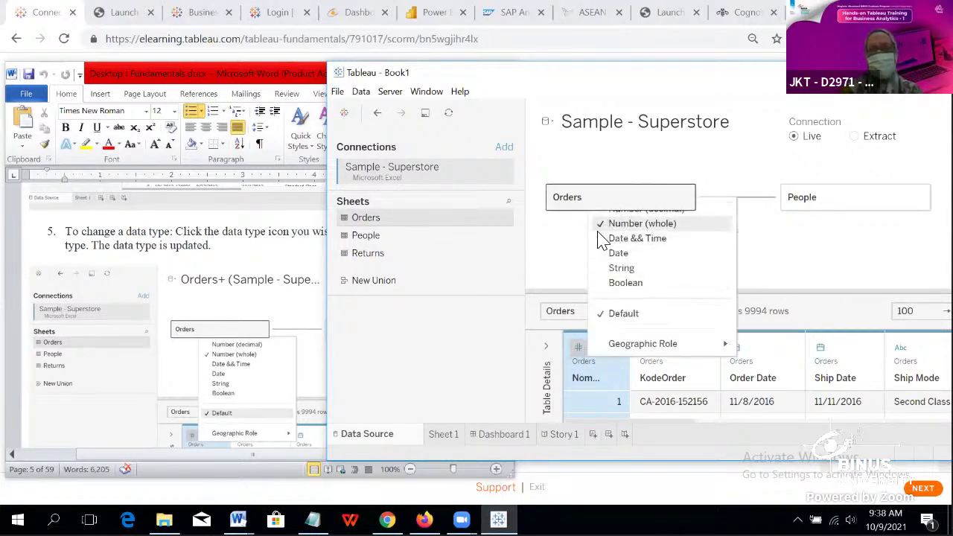
click(613, 156)
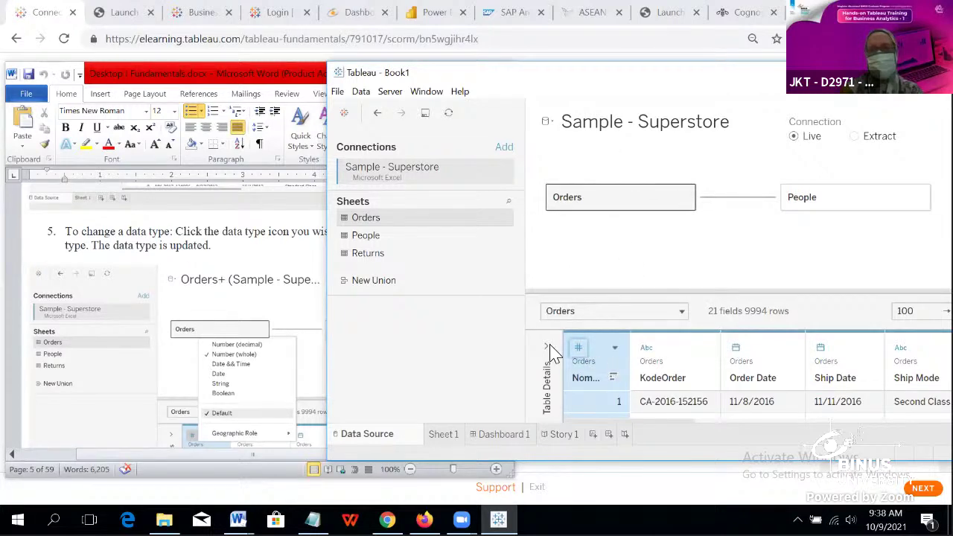
click(579, 348)
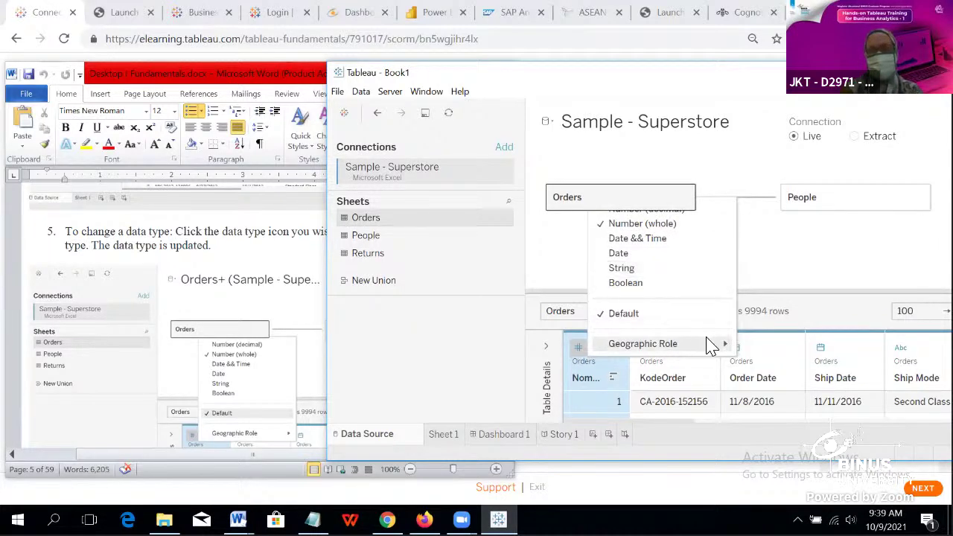
mouse_move(712, 346)
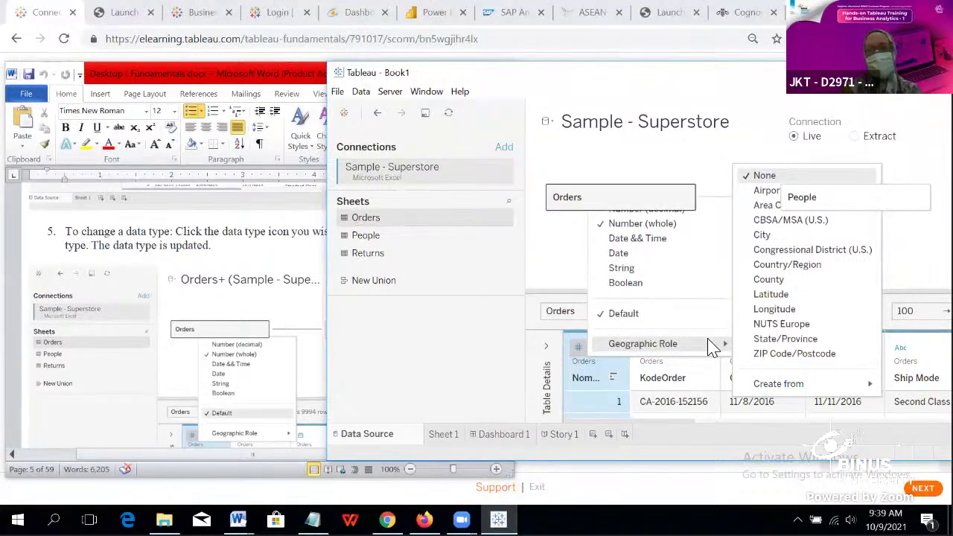
click(574, 264)
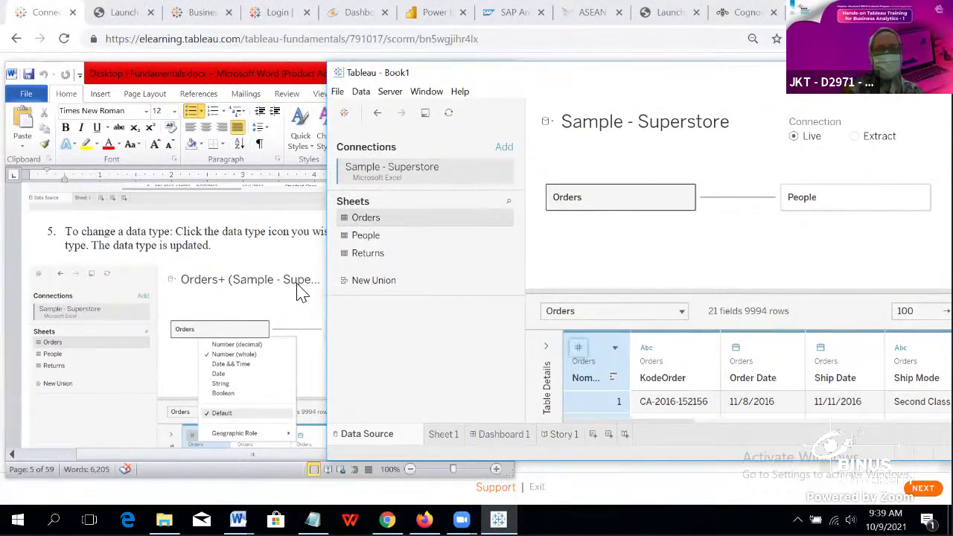
Step: Read steps 5 to 7 of the Word guide on changing data types, renaming fields and the Data pane
scroll(302, 290, down, 5)
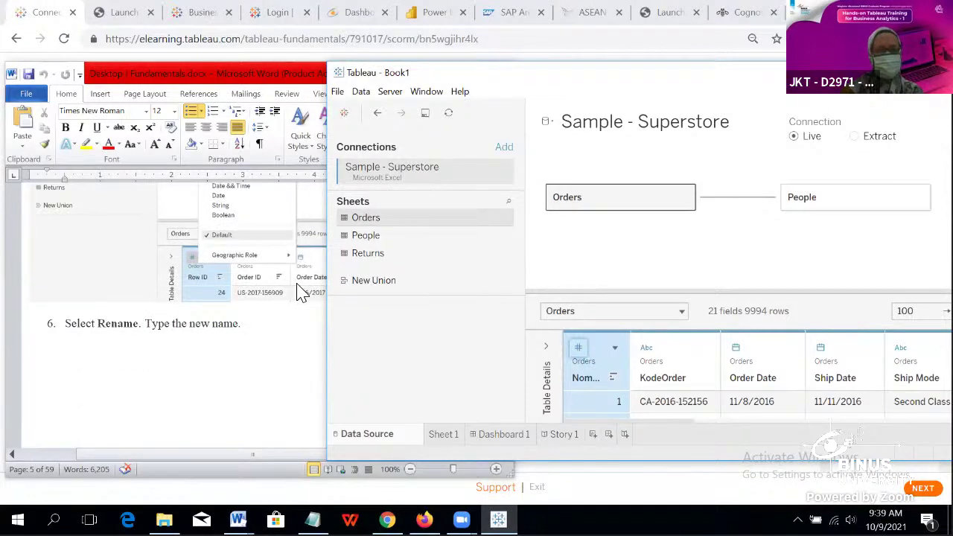
scroll(302, 293, down, 1)
scroll(302, 291, up, 4)
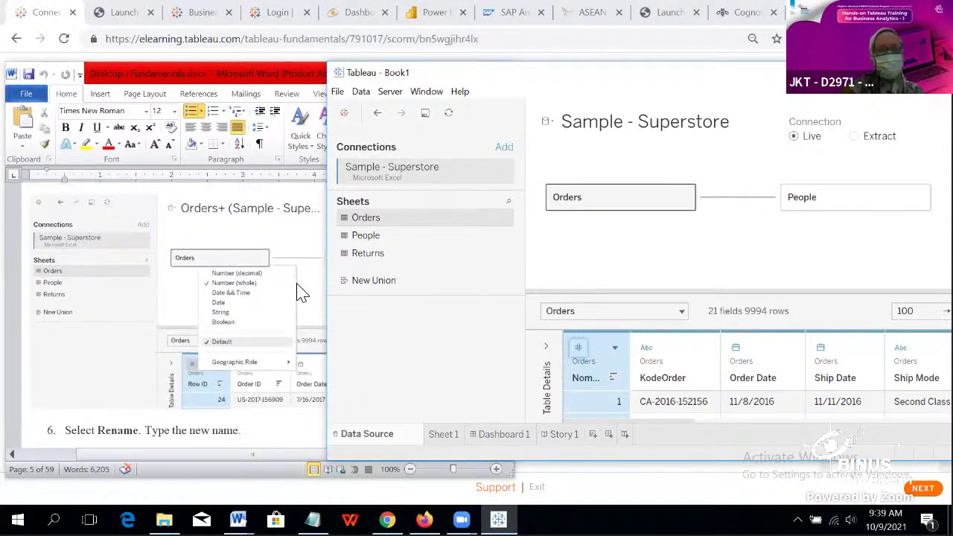
scroll(302, 290, up, 2)
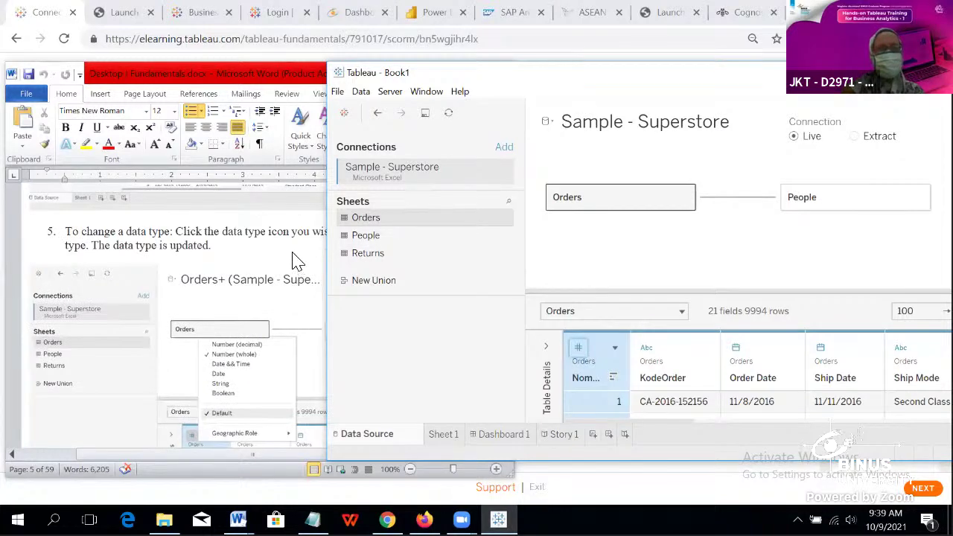
click(295, 266)
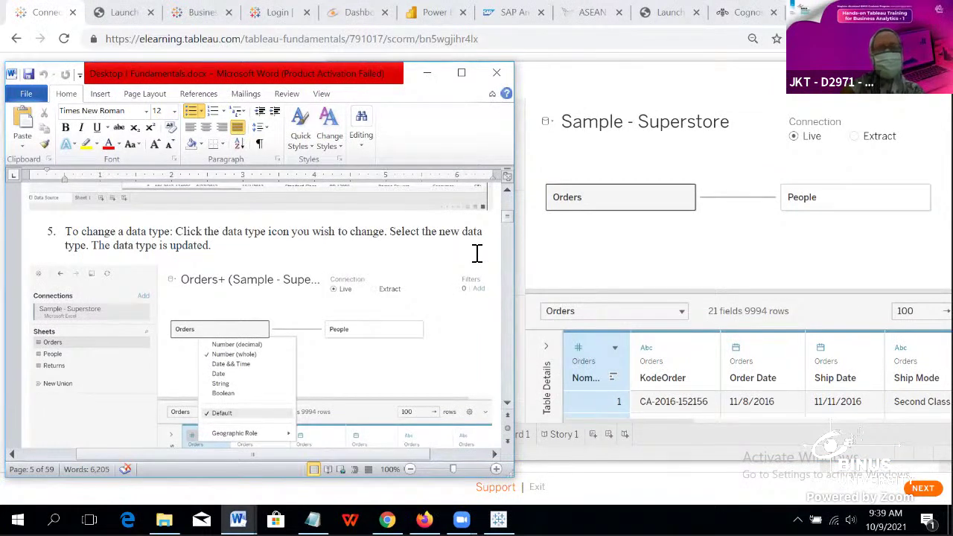
scroll(356, 304, down, 5)
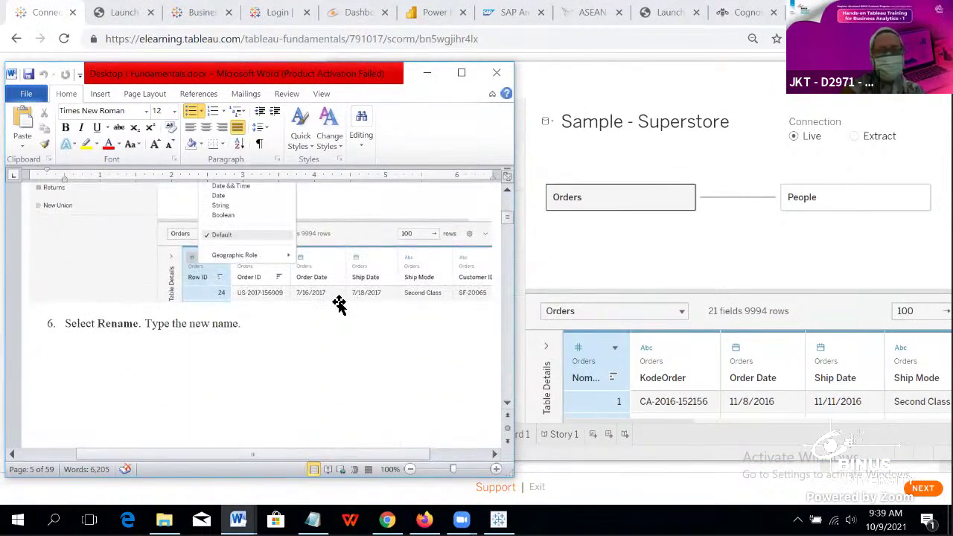
scroll(195, 339, down, 5)
scroll(195, 339, down, 3)
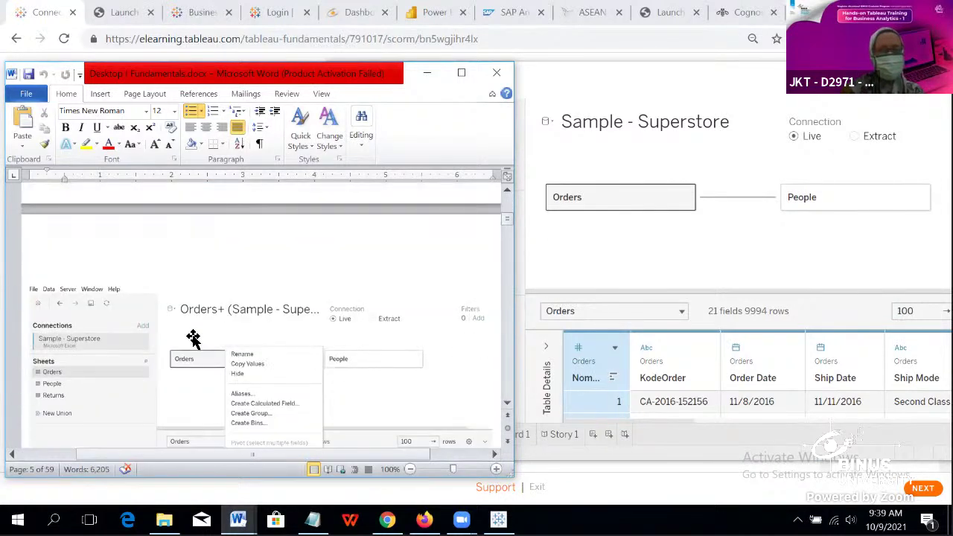
scroll(286, 322, down, 3)
scroll(286, 322, down, 1)
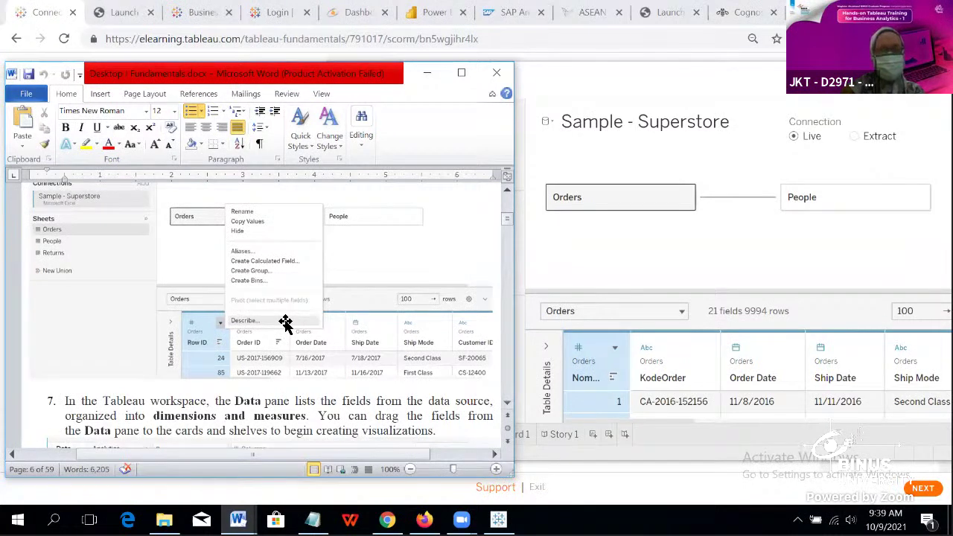
scroll(286, 323, down, 3)
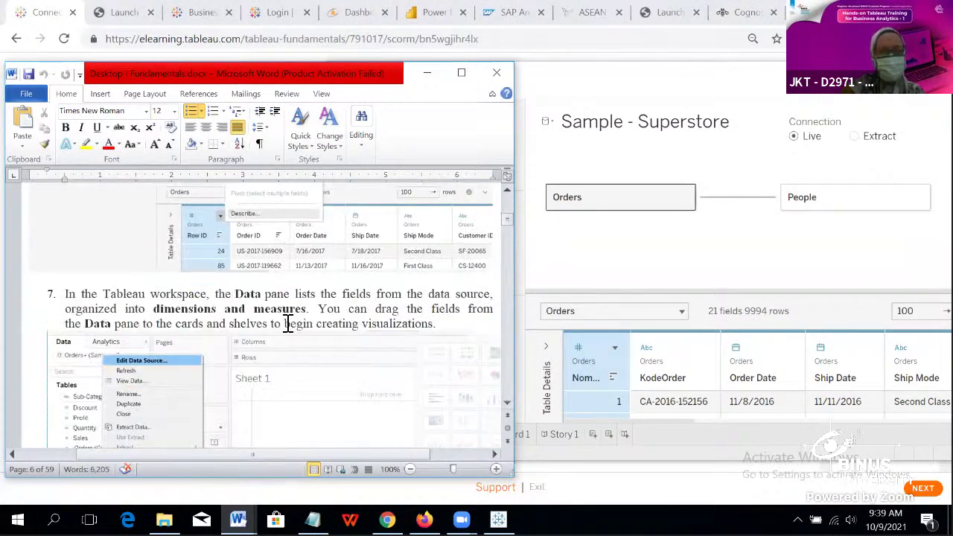
scroll(287, 323, up, 10)
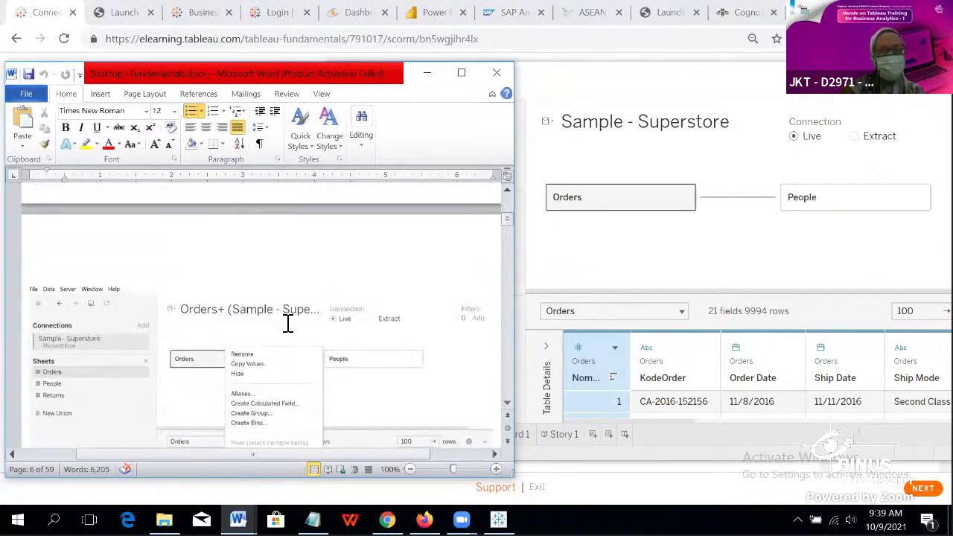
scroll(223, 250, down, 5)
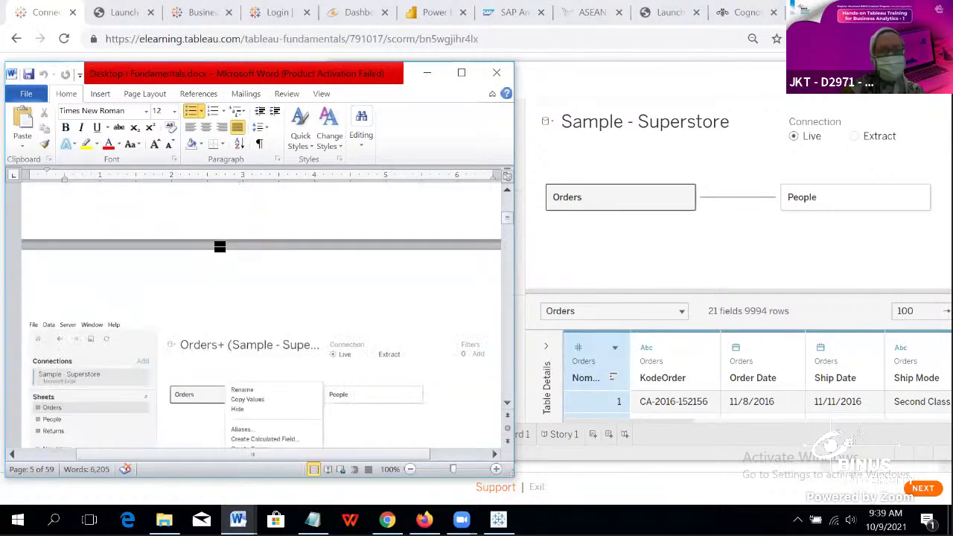
Step: Switch back to Tableau and rename the data source as My Sample Superstore
click(602, 232)
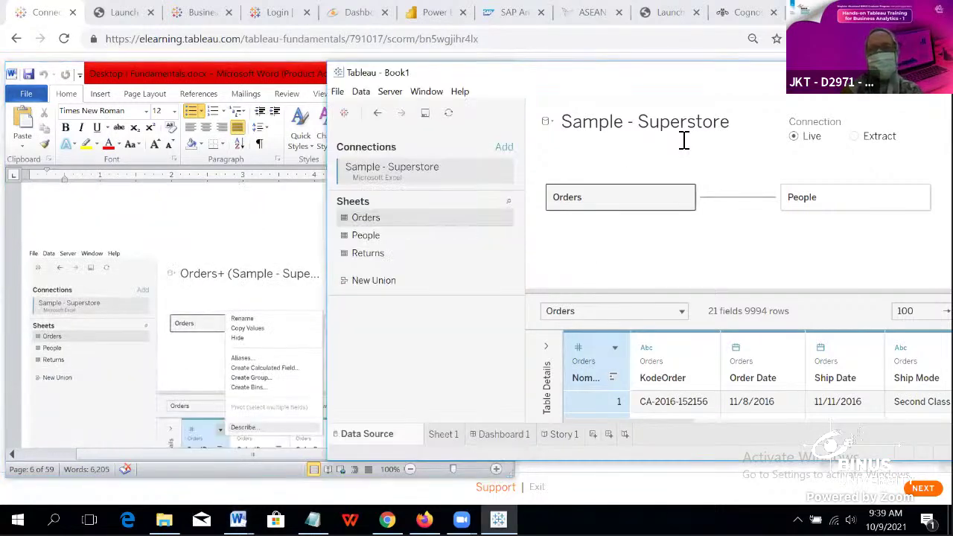
click(761, 122)
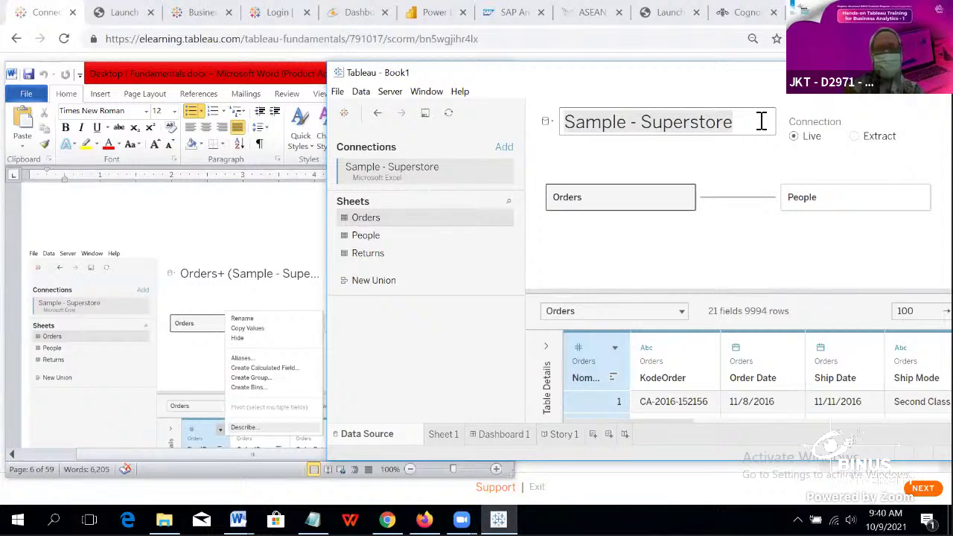
text(Ny)
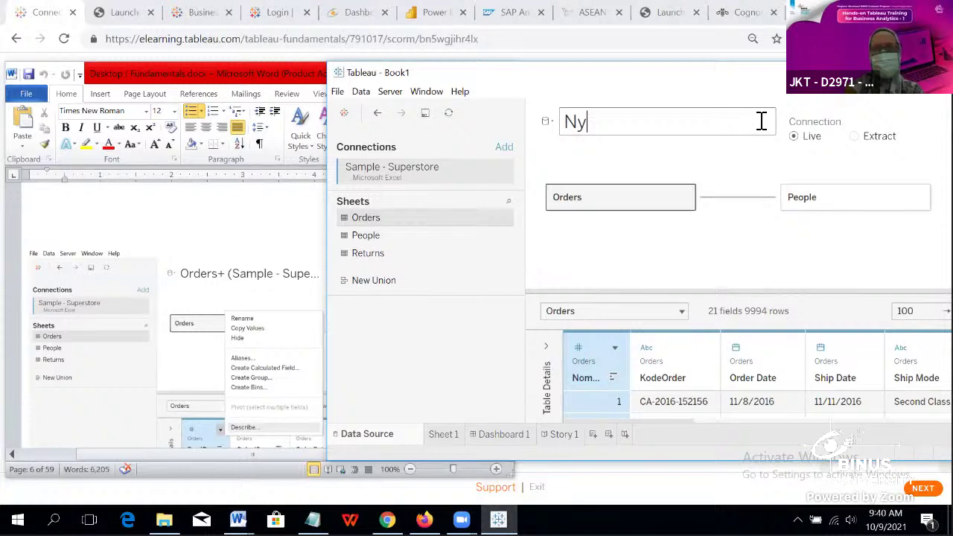
key(BackSpace)
key(BackSpace)
text(My )
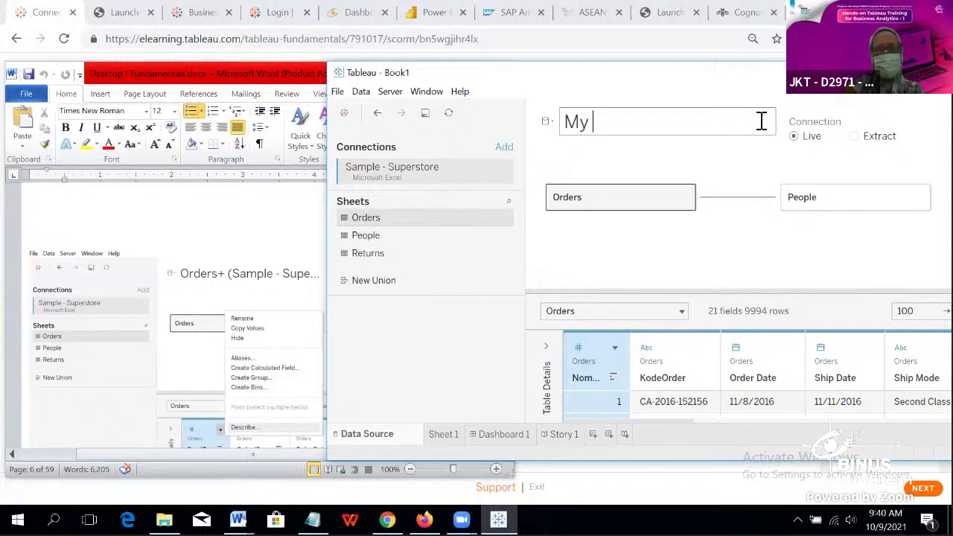
text(Sample )
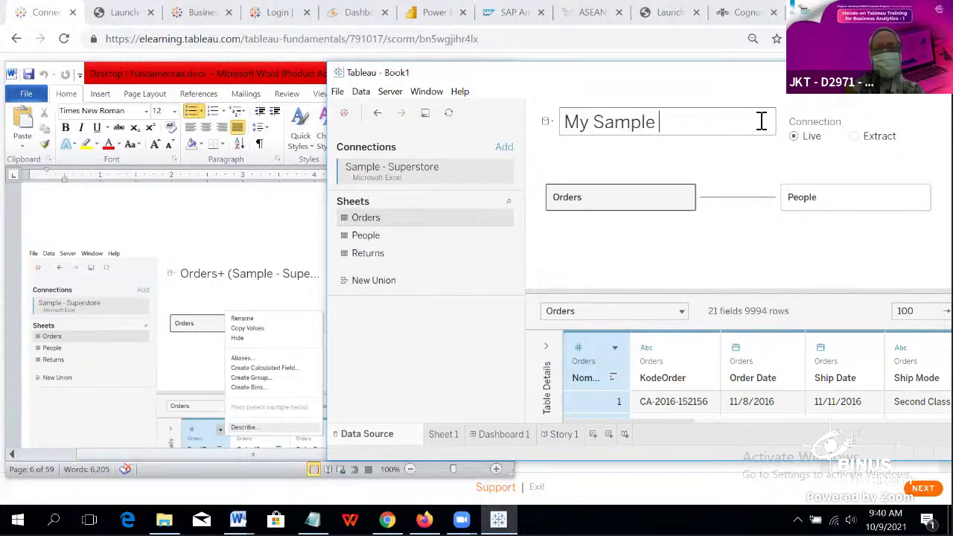
text(Superst)
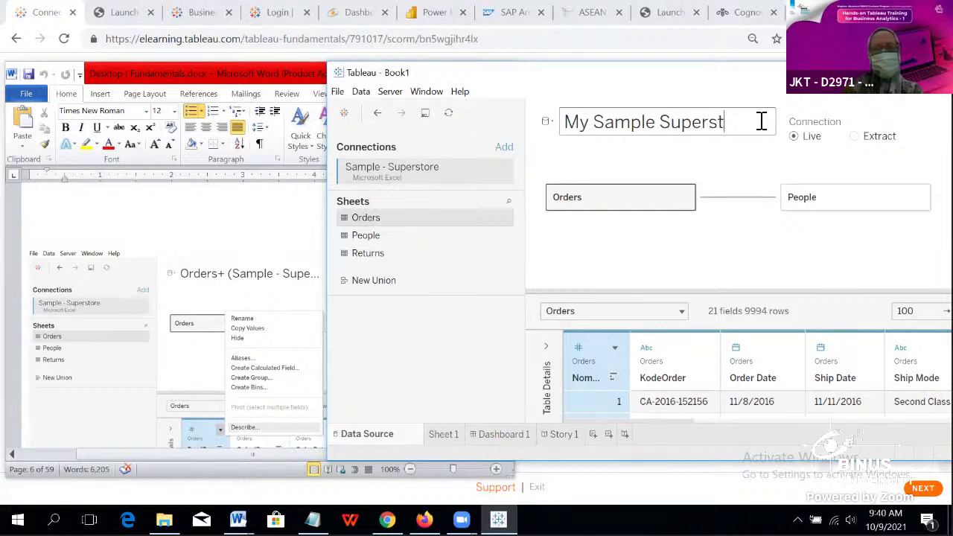
text(ore)
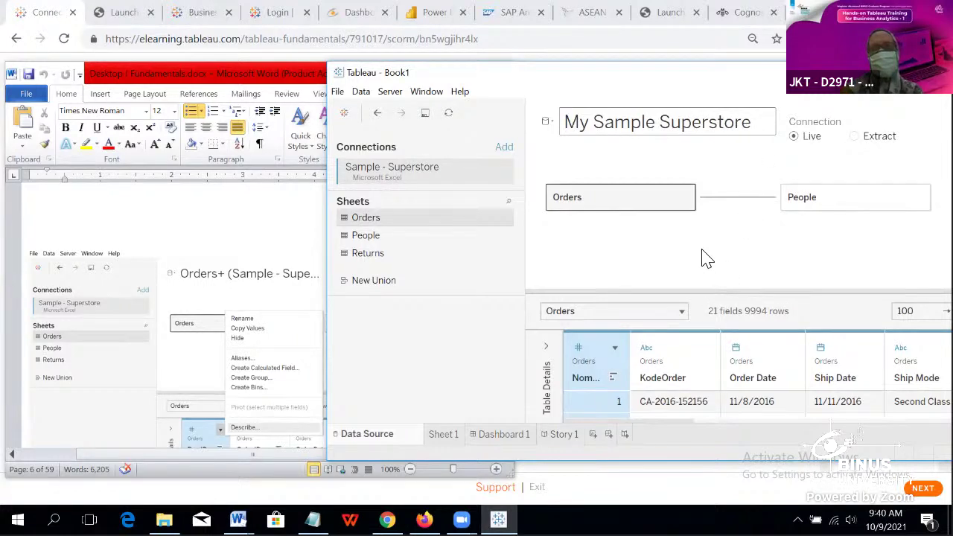
key(Return)
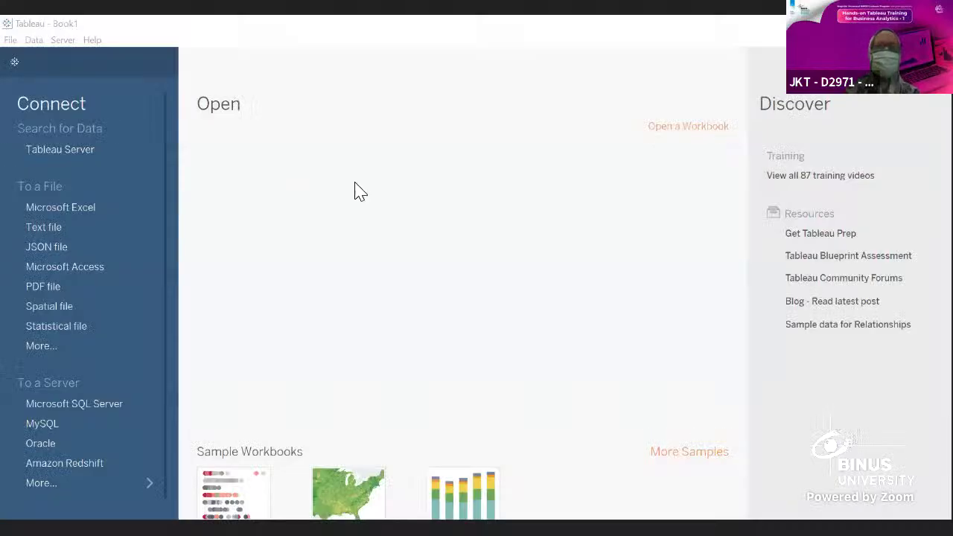
Step: Try to connect to the Sample - Superstore Excel workbook in the Data Latihan folder, and dismiss the dialog that follows
click(84, 207)
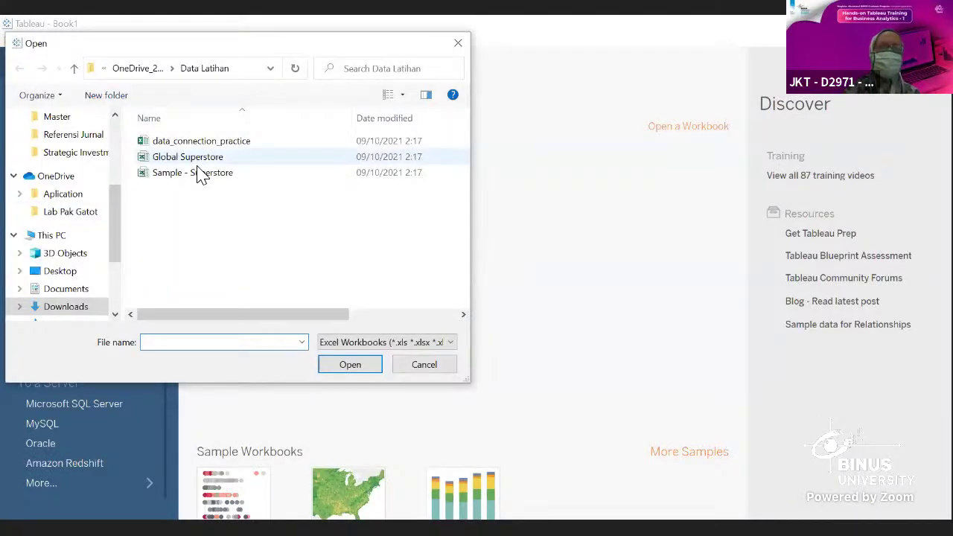
click(198, 175)
double_click(198, 176)
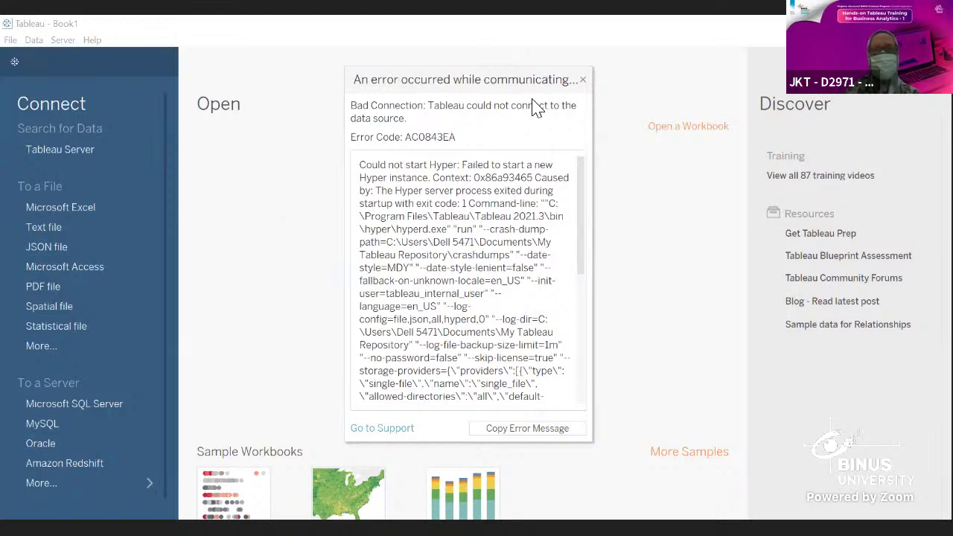
click(583, 80)
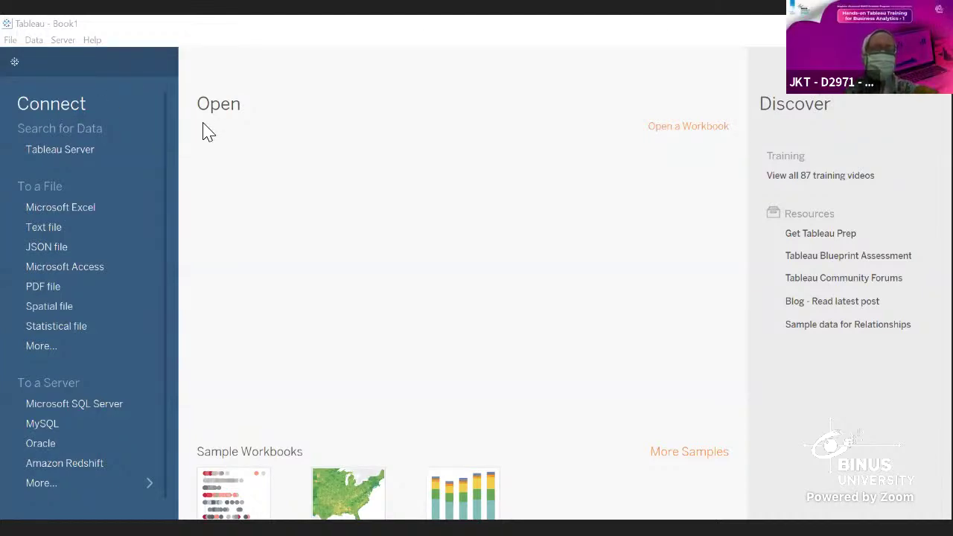
click(10, 41)
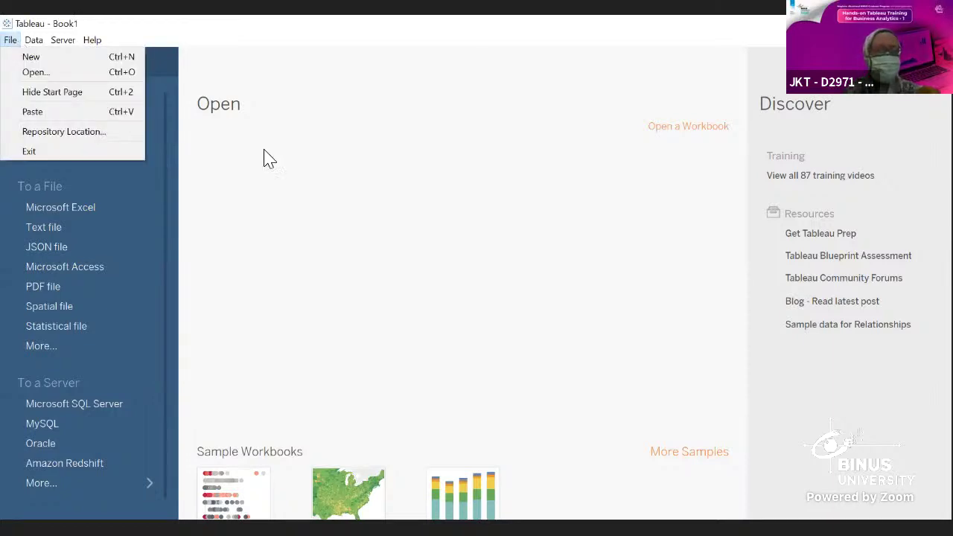
key(Right)
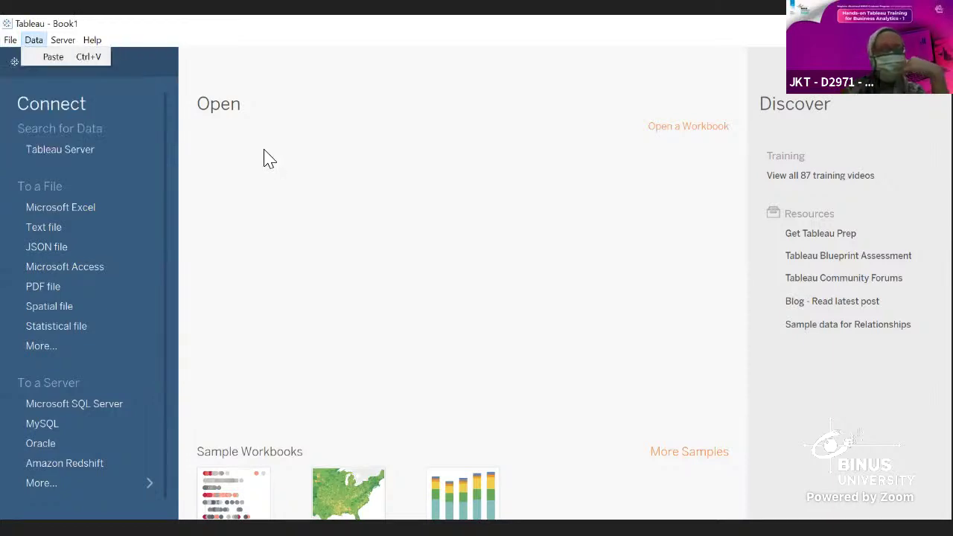
click(252, 197)
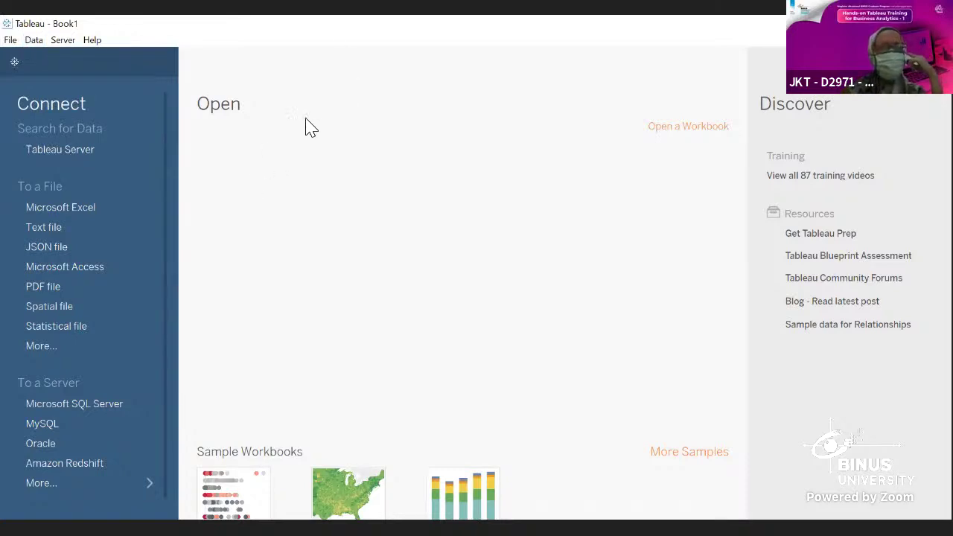
click(69, 155)
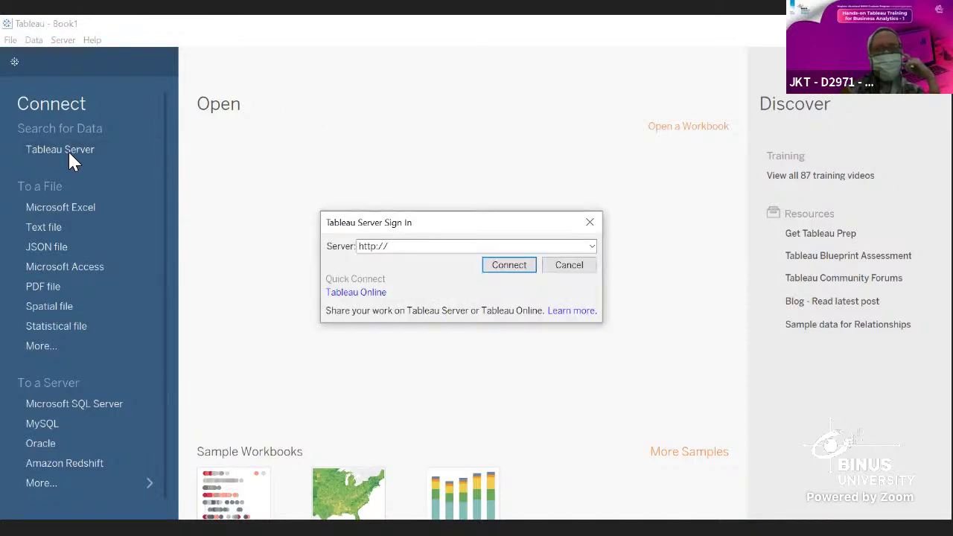
click(599, 221)
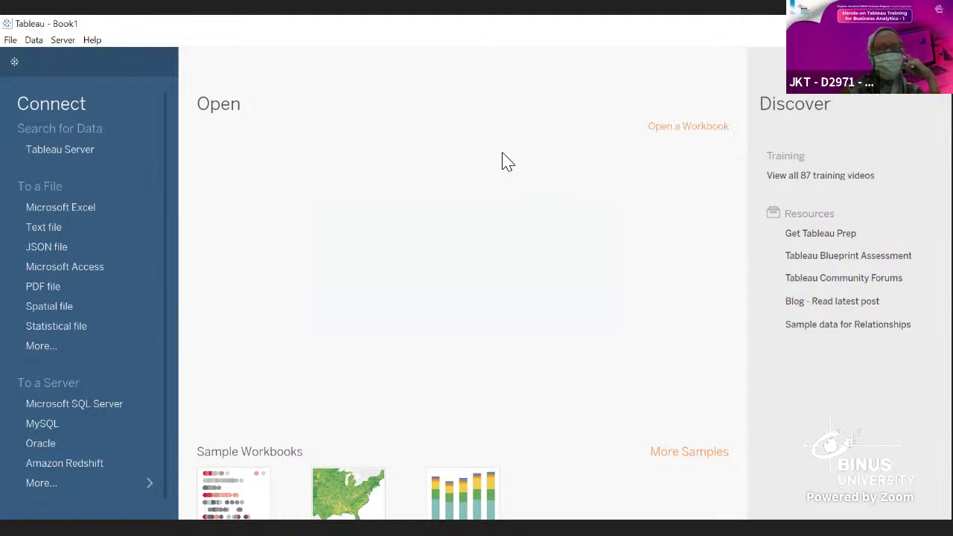
Step: From the blank worksheet, try to connect to the Sample - Superstore Excel workbook in the Data Latihan folder, and dismiss the resulting dialog
click(14, 64)
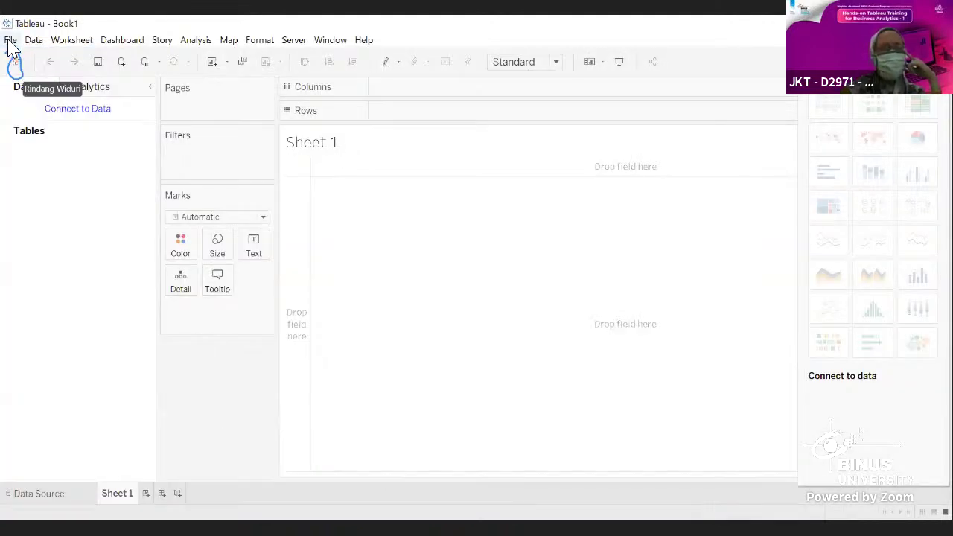
click(10, 41)
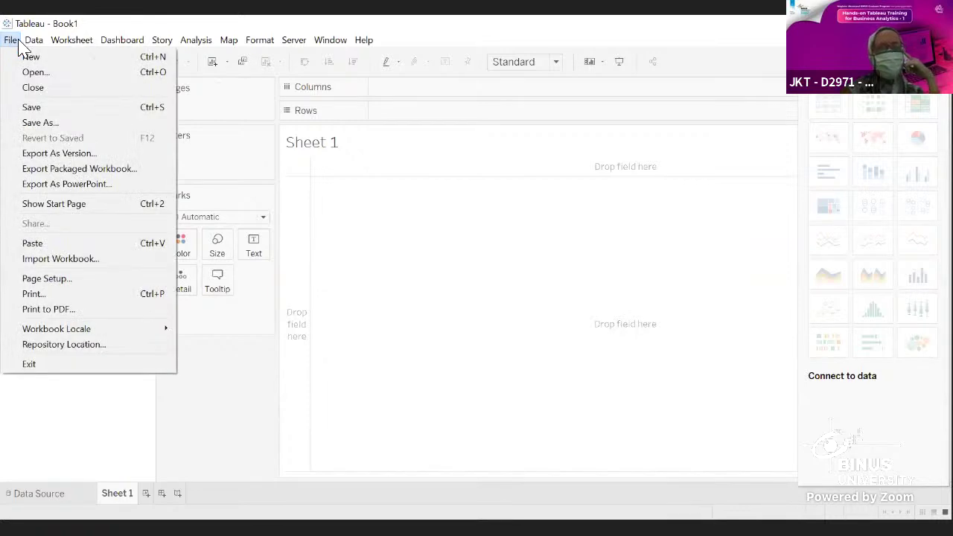
click(104, 155)
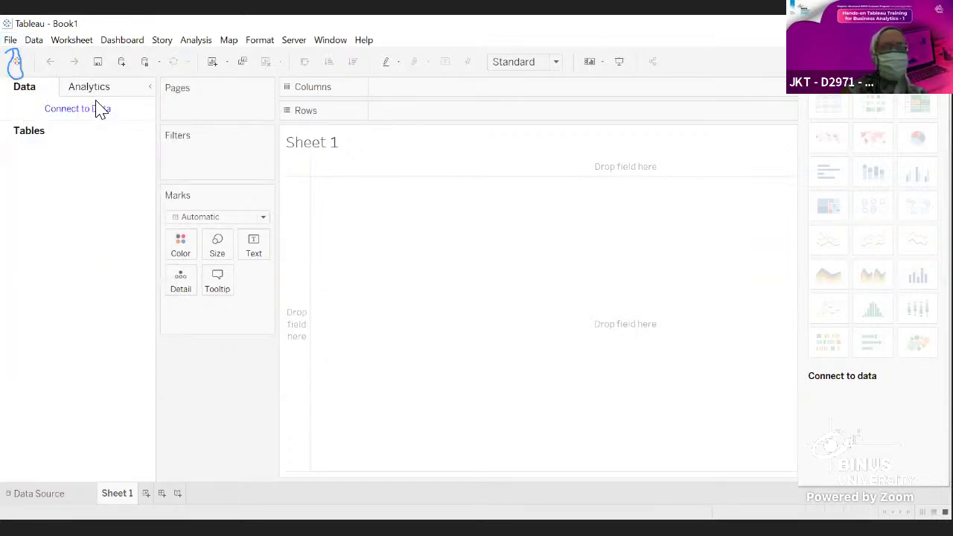
click(98, 119)
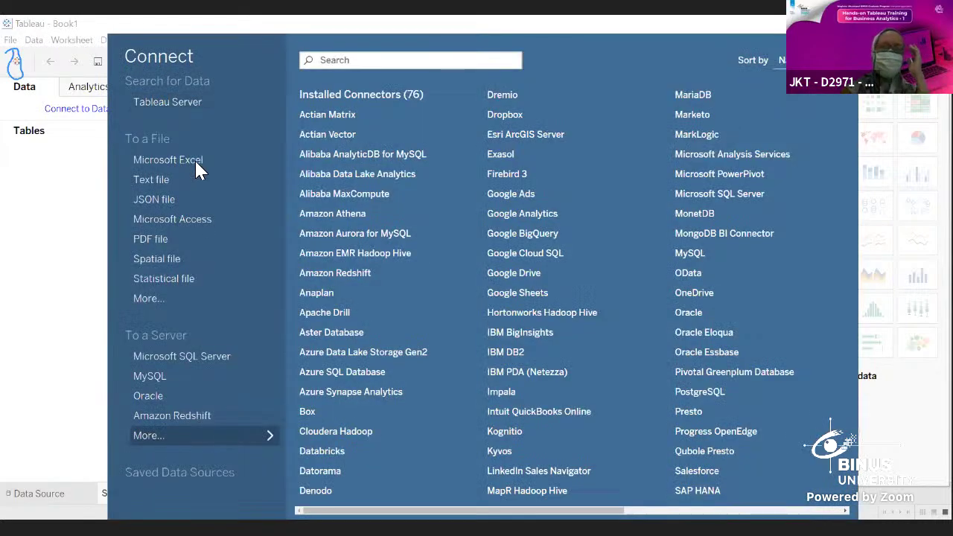
click(203, 160)
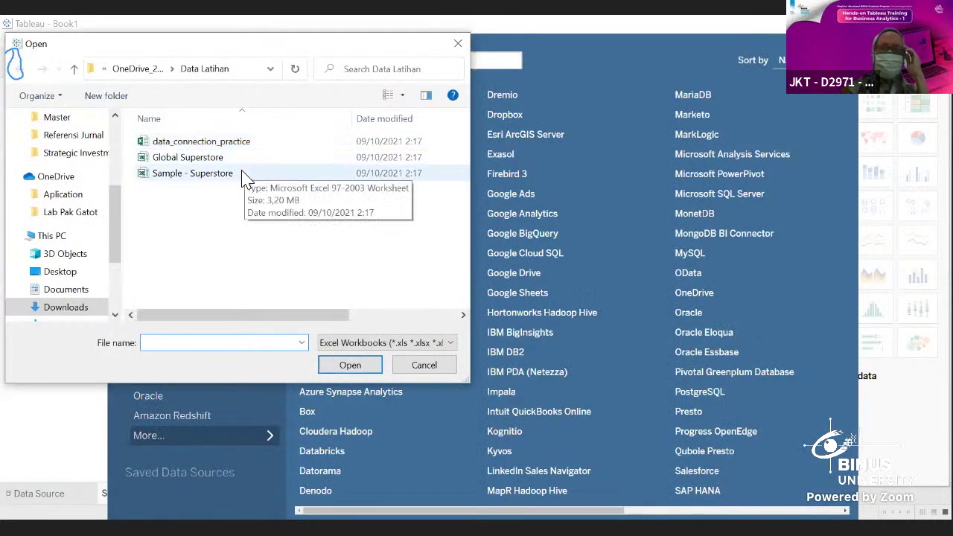
click(242, 174)
double_click(241, 169)
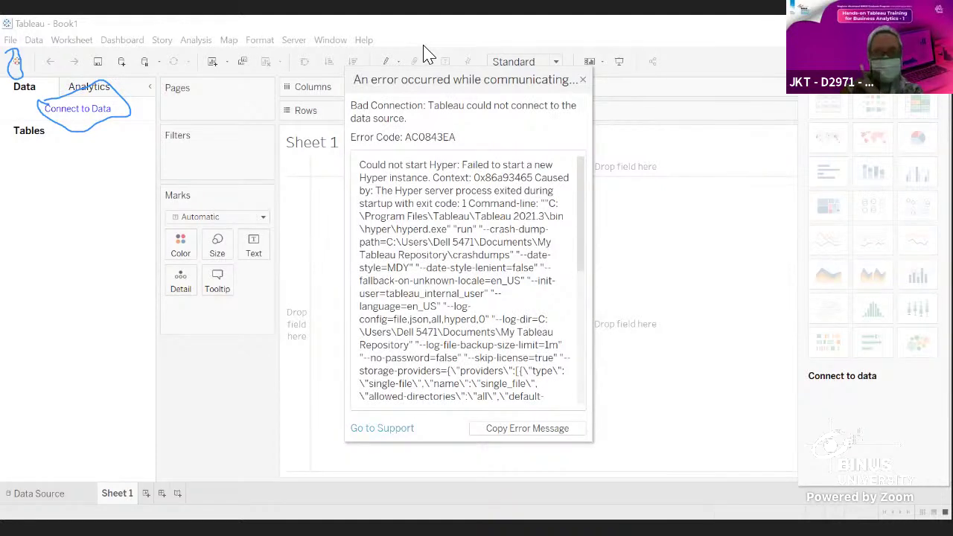
click(585, 82)
Step: Try to connect to the Global Superstore Excel workbook in the Data Latihan folder, and dismiss the resulting dialog
click(10, 40)
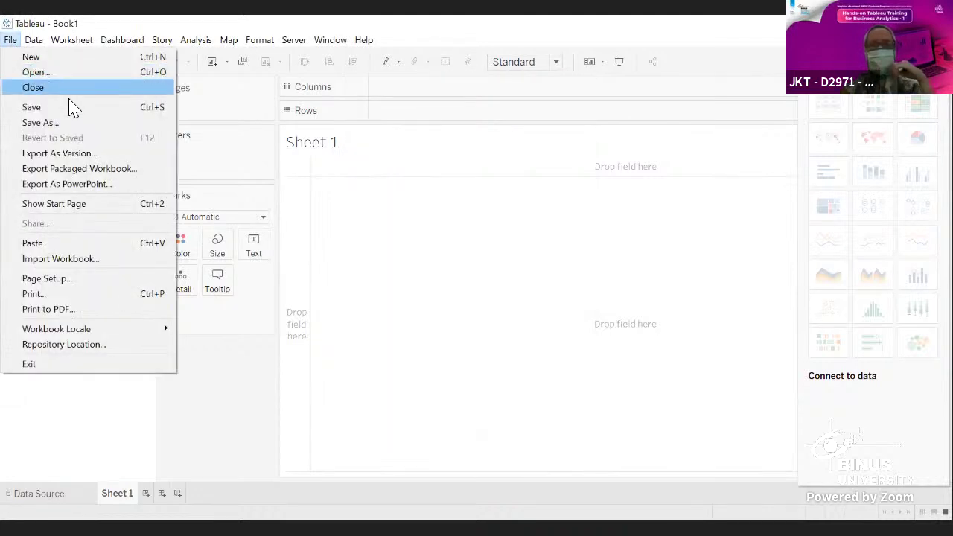
click(214, 149)
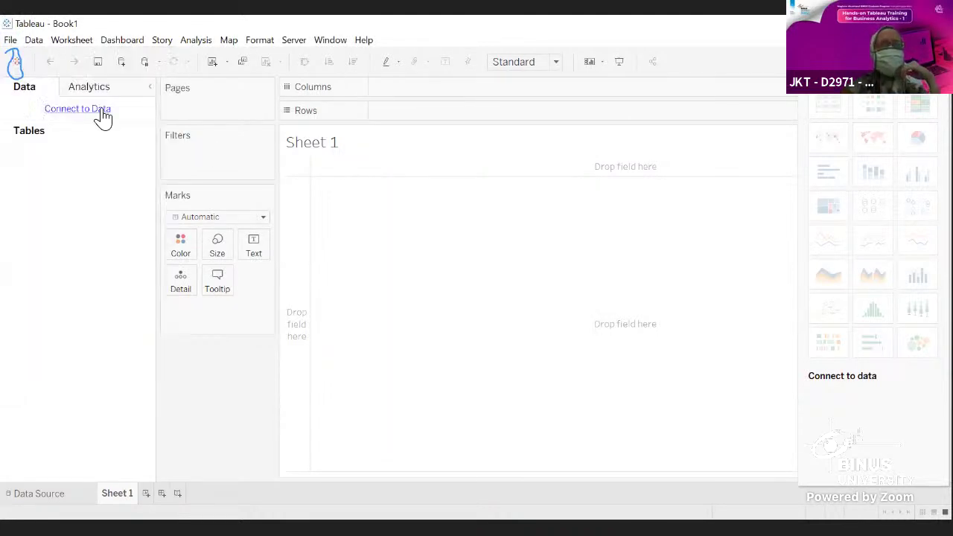
click(100, 111)
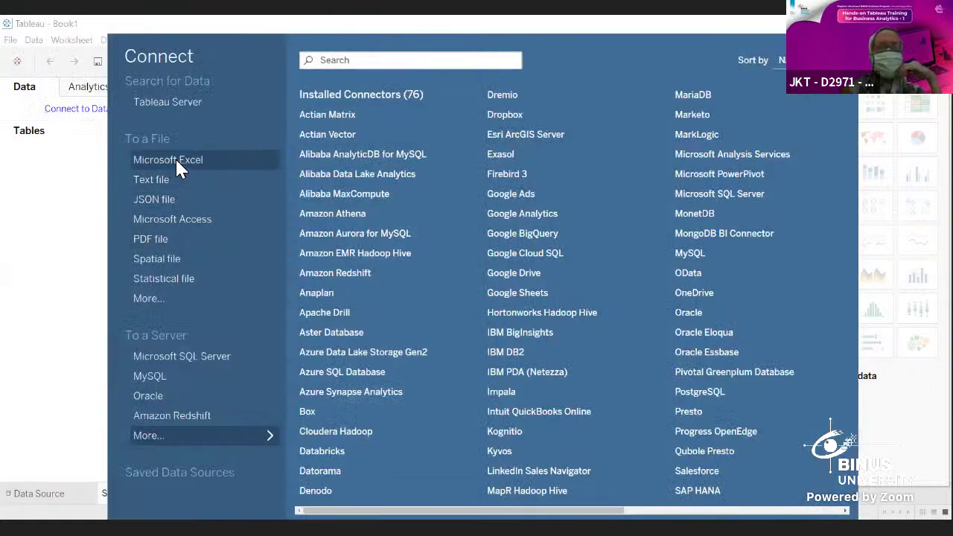
click(177, 160)
click(260, 159)
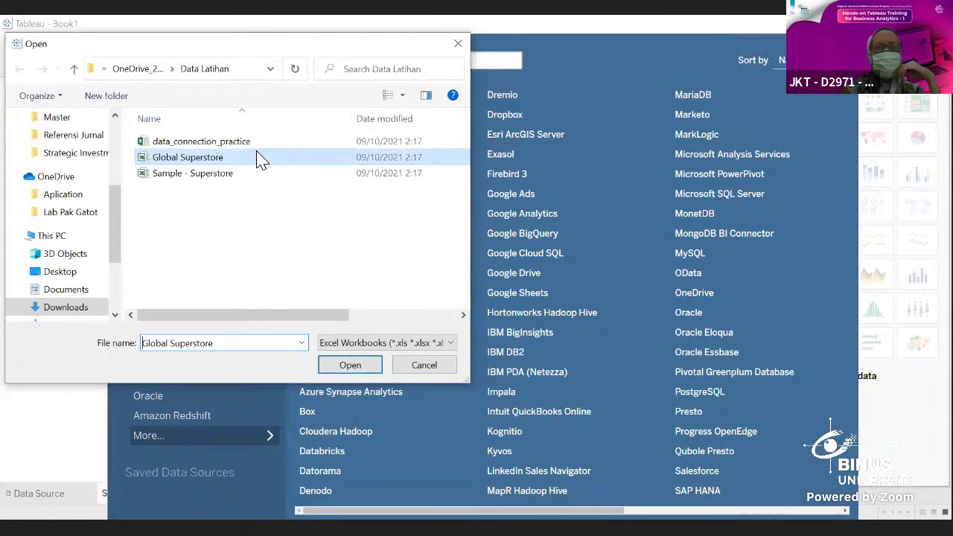
double_click(260, 159)
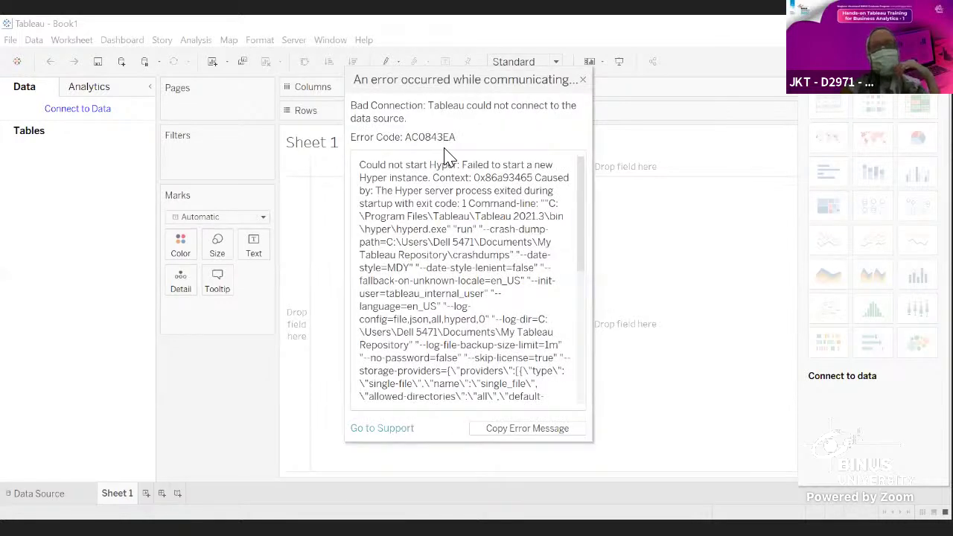
click(584, 81)
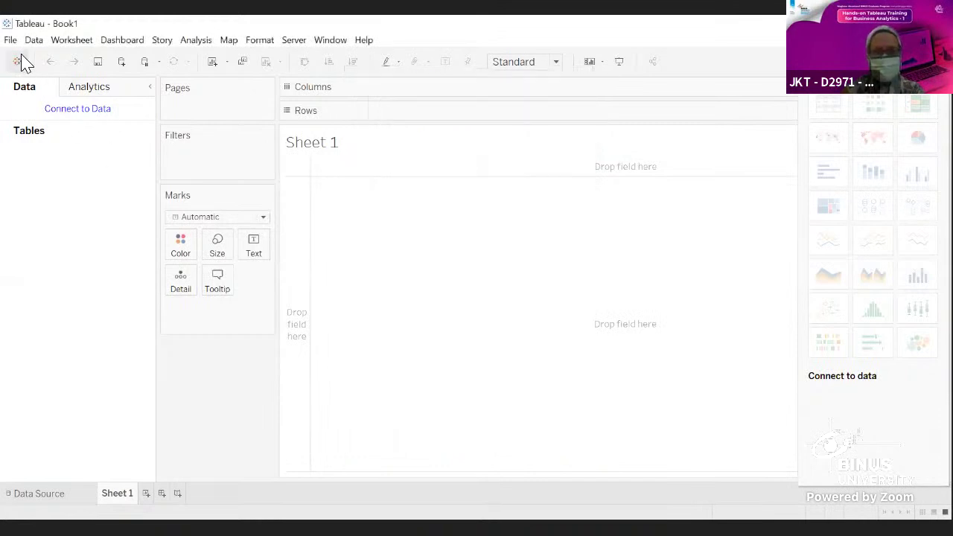
Step: Return to the start page and try to connect to the data_connection_practice Excel workbook
click(17, 62)
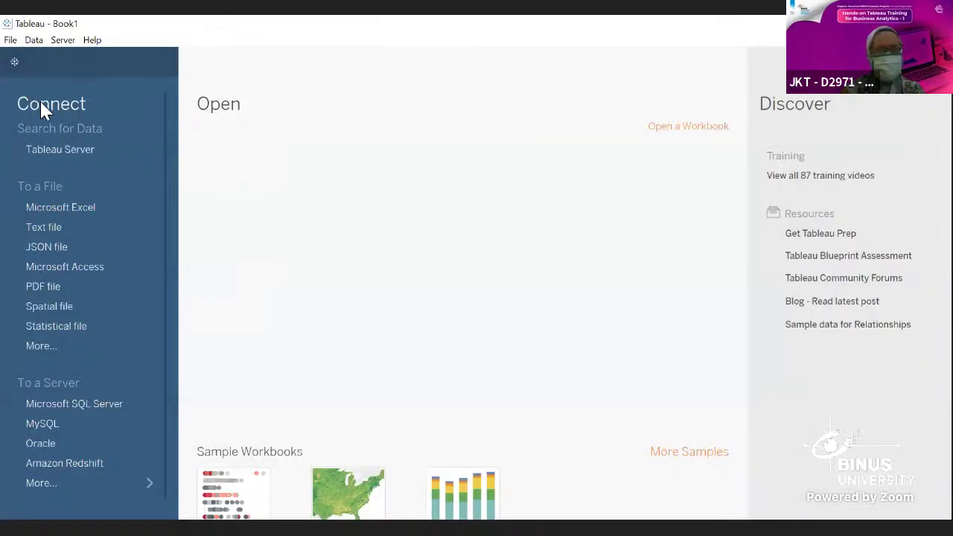
click(51, 206)
click(189, 143)
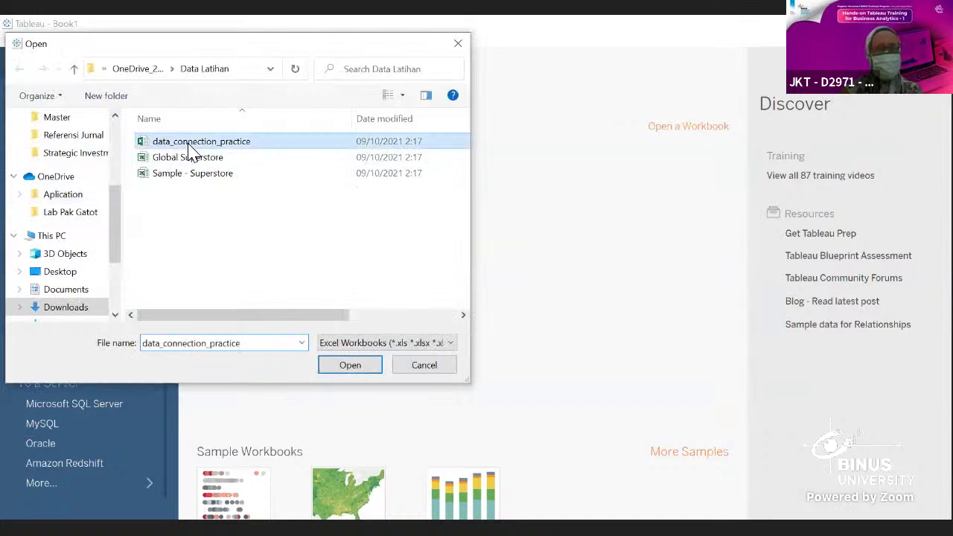
double_click(189, 147)
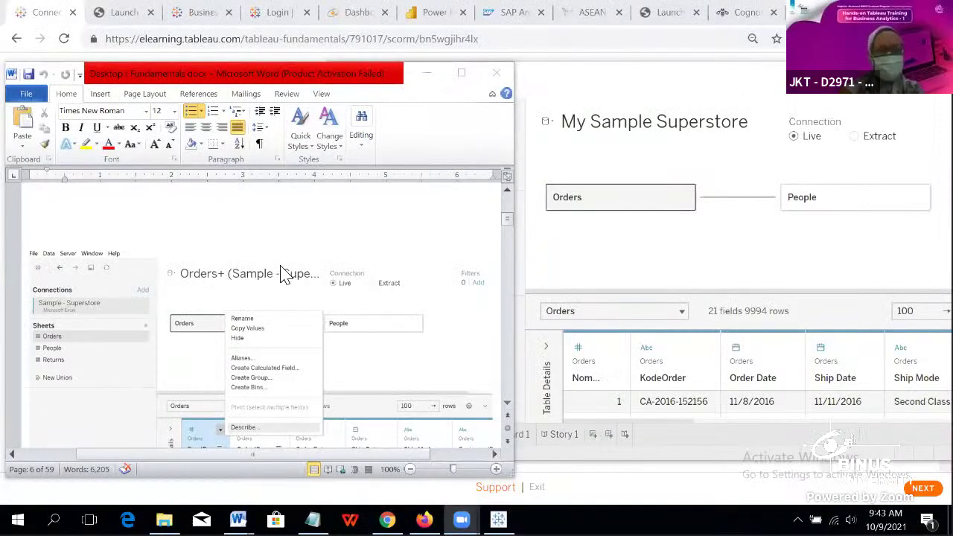
Step: Read on in the Word guide from the field options illustration to step 7 about the Data pane
scroll(283, 273, down, 3)
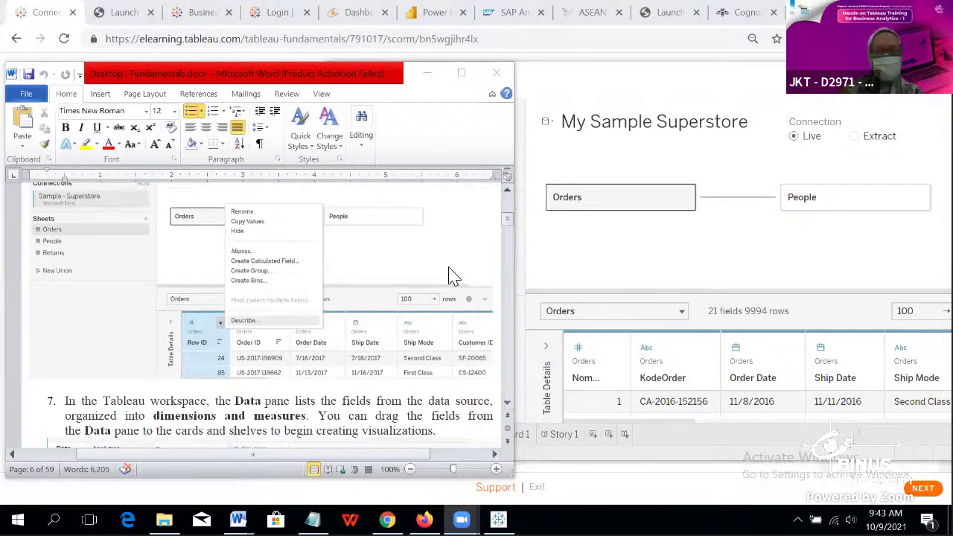
scroll(452, 276, down, 2)
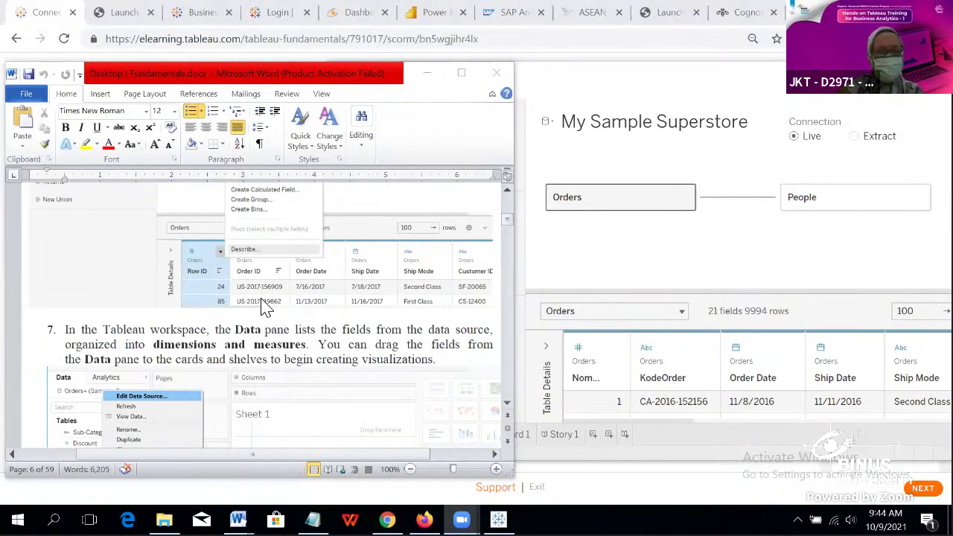
scroll(267, 307, down, 1)
Step: Switch back to Tableau, preview the rows of the Orders sheet, and close the preview
click(561, 266)
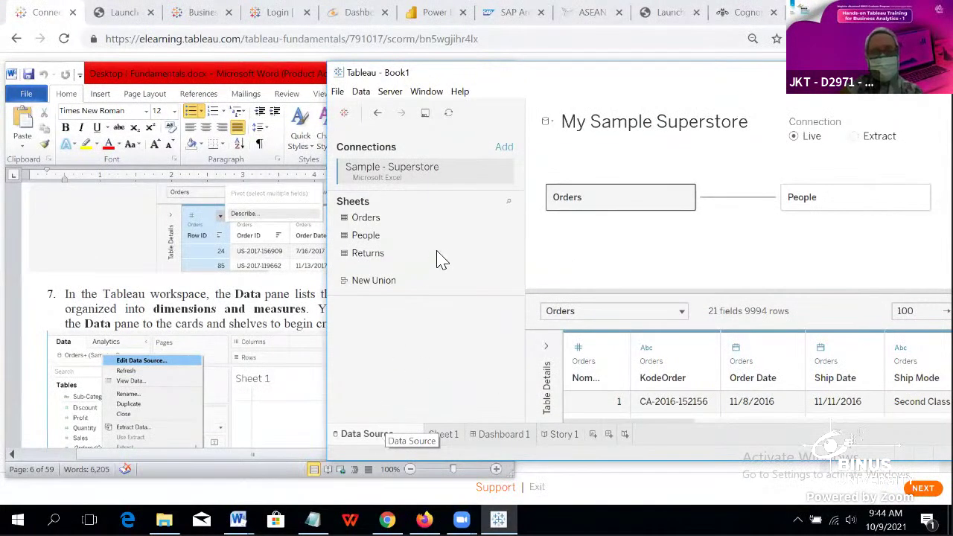
click(511, 202)
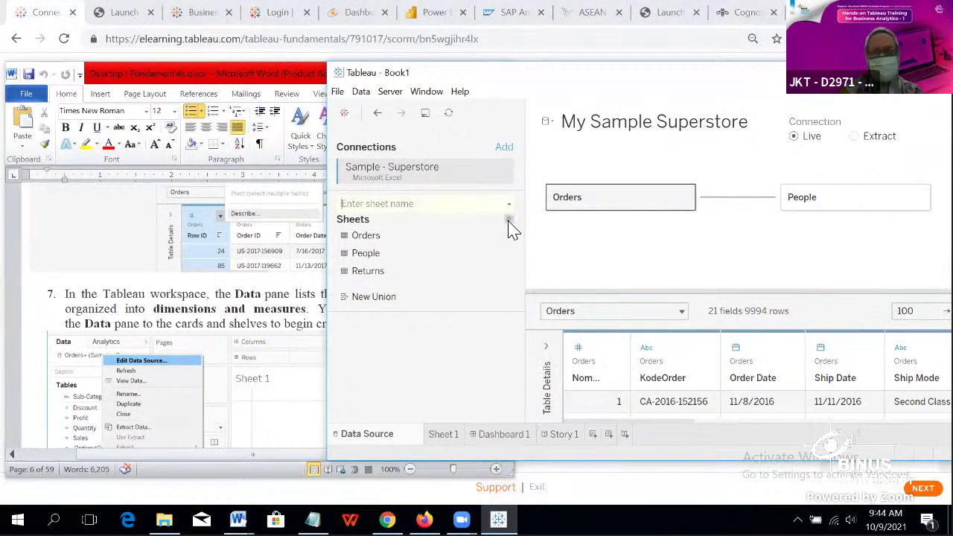
click(510, 222)
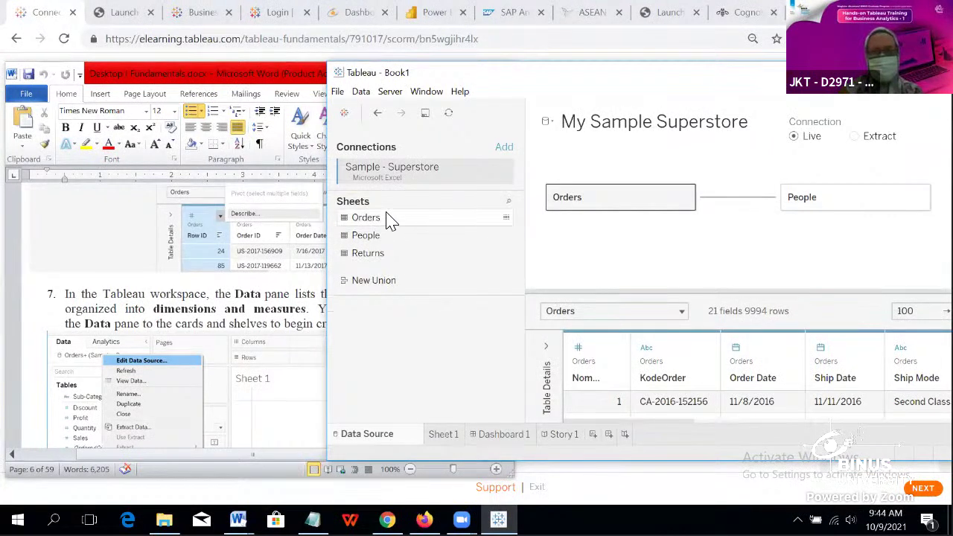
click(506, 218)
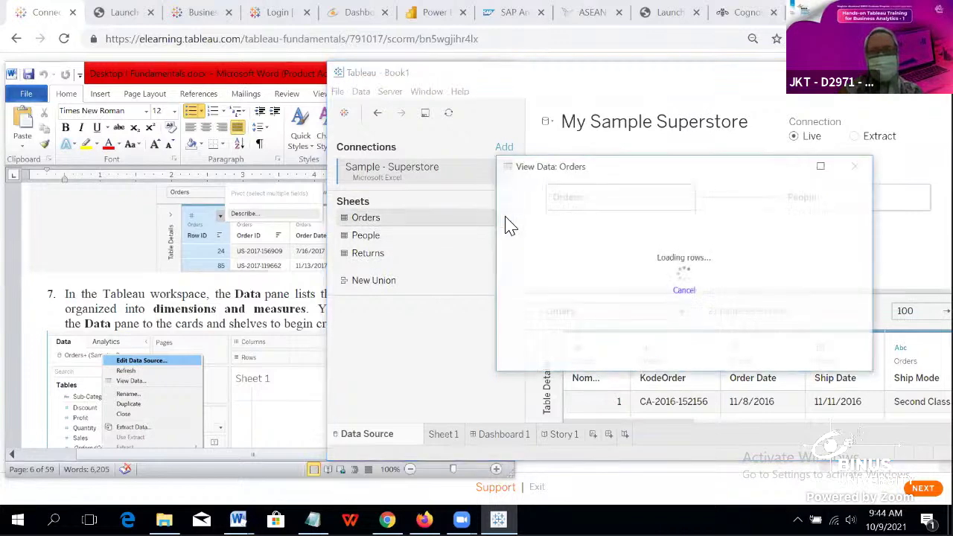
click(857, 165)
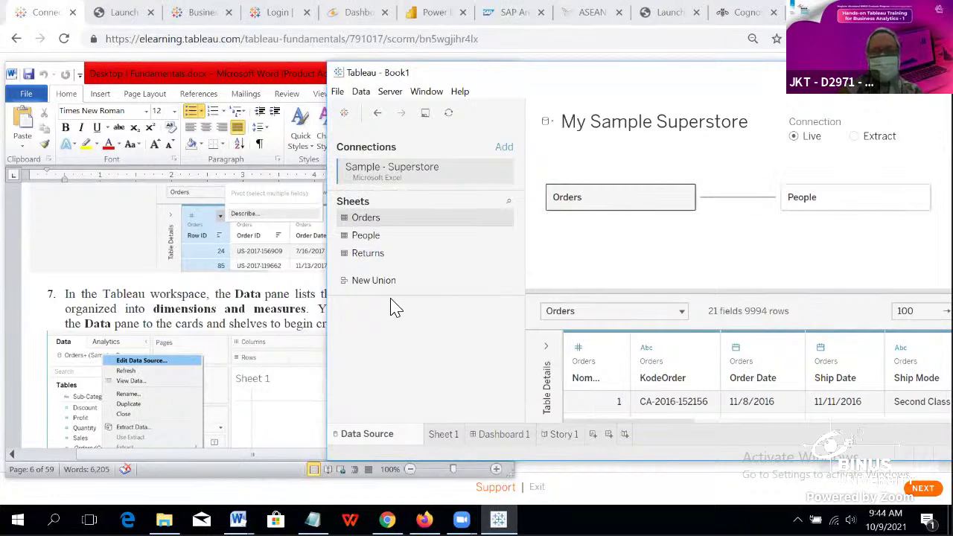
Step: Remove the related People table from the data source canvas, keeping only Orders, and go to Sheet 1
key(ctrl+z)
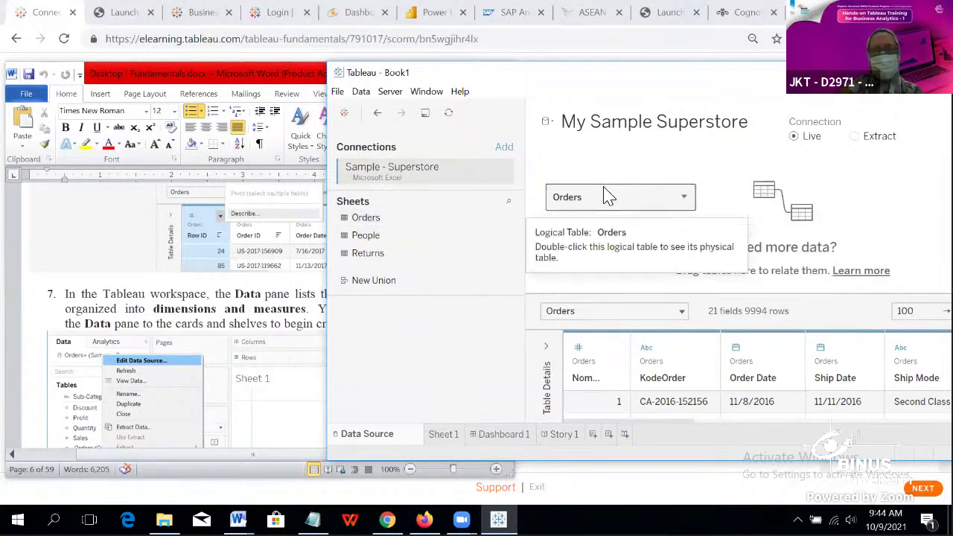
click(449, 441)
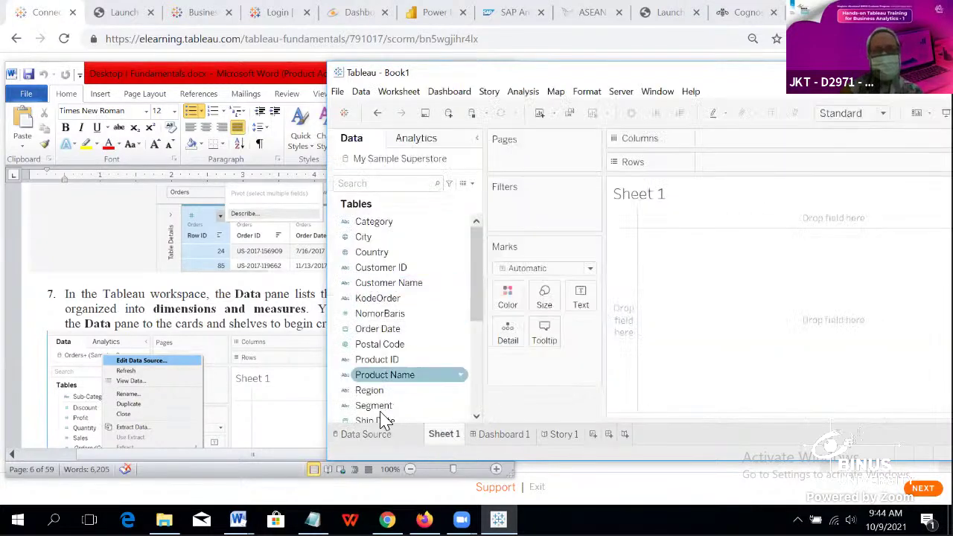
click(380, 438)
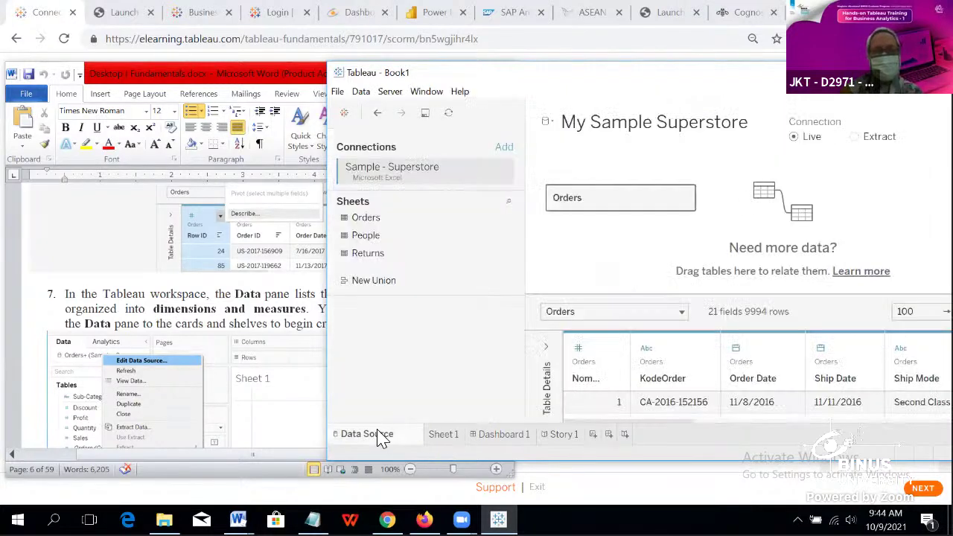
click(440, 435)
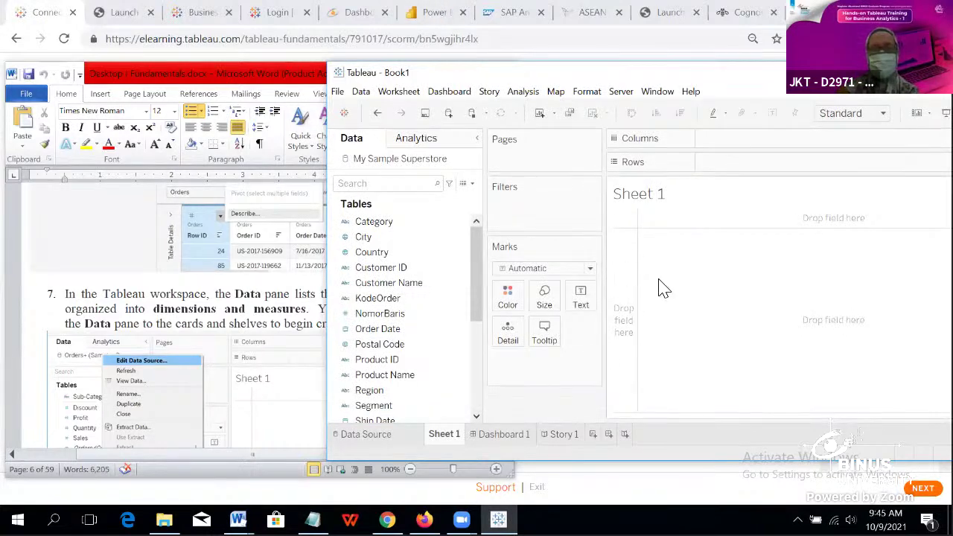
Step: Read step 7 of the Word guide and its illustration of the Data pane with the data source options
click(253, 316)
scroll(313, 311, down, 1)
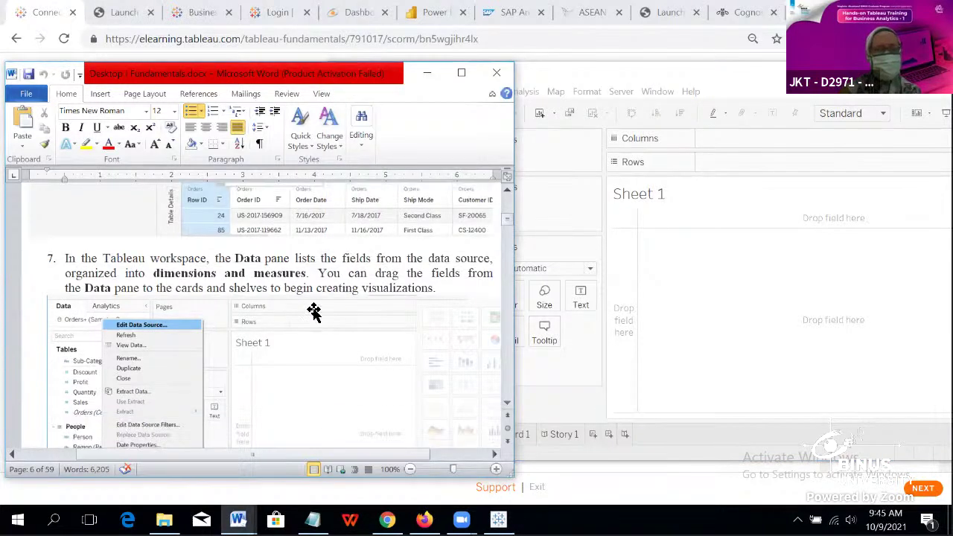
scroll(314, 312, down, 3)
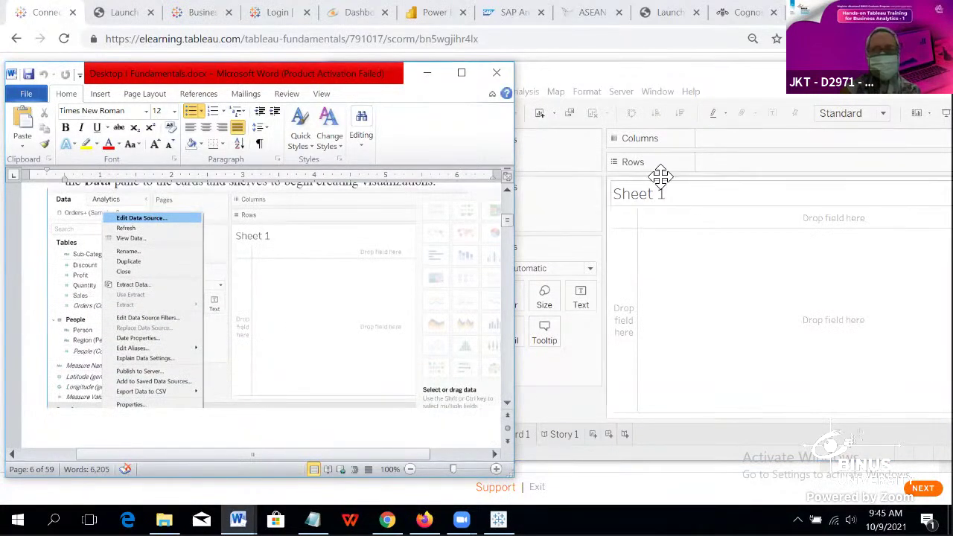
click(635, 85)
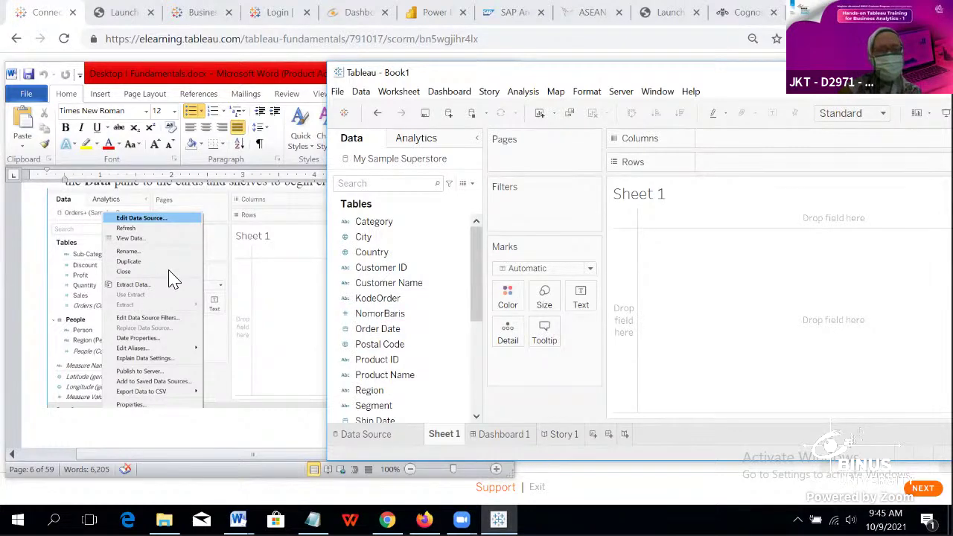
scroll(171, 280, up, 2)
Step: Review the dimensions and measures listed for My Sample Superstore in the Data pane of Sheet 1
scroll(376, 246, down, 1)
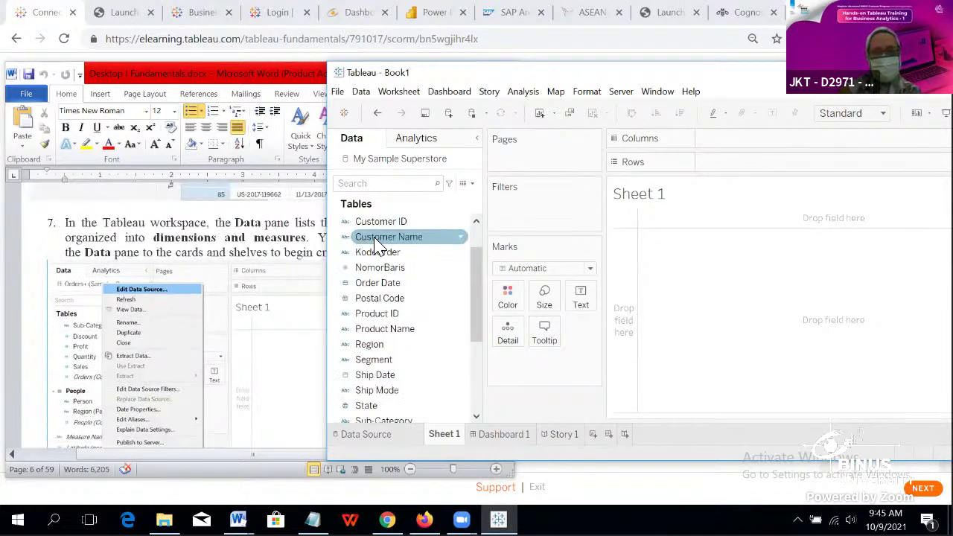
scroll(388, 232, down, 1)
scroll(389, 233, down, 1)
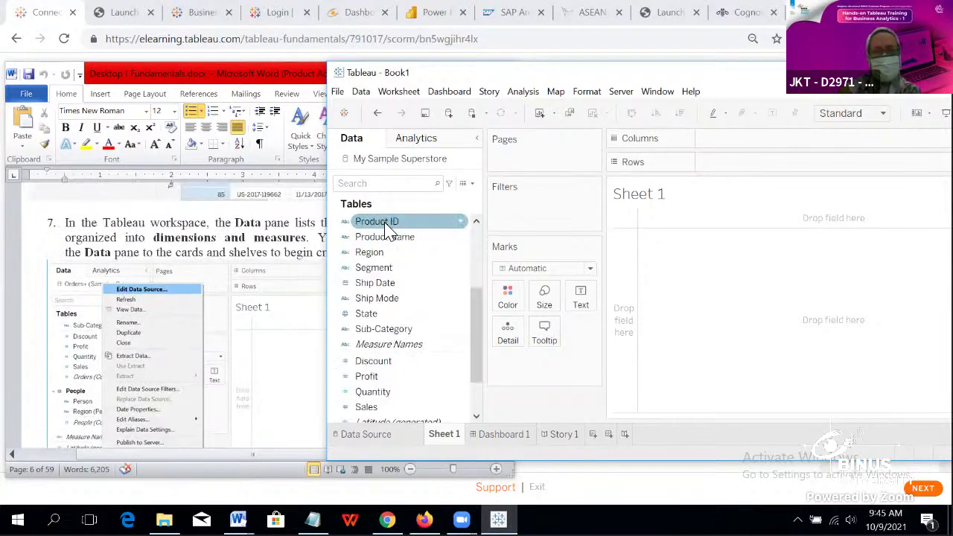
scroll(389, 232, down, 1)
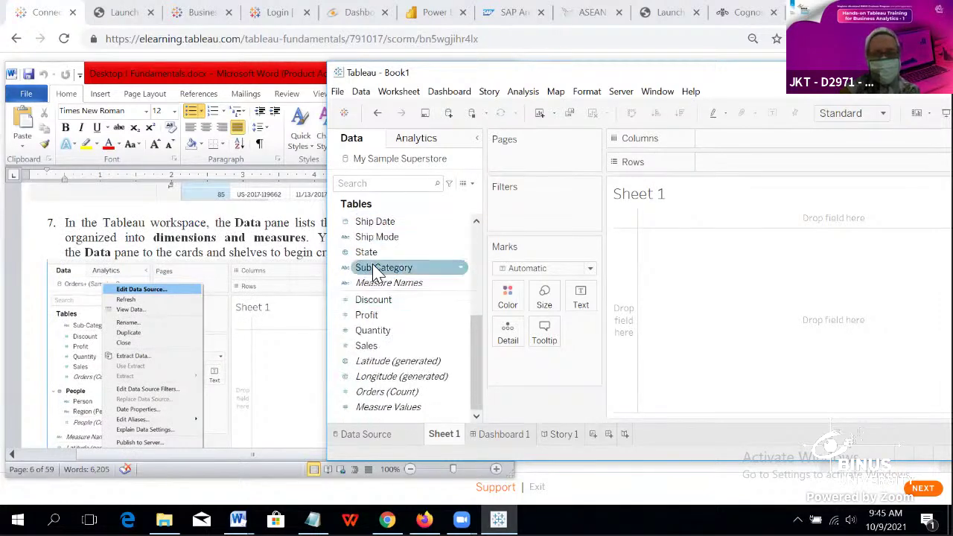
Step: Compare the dimension fields from Category to Sub-Category with the measure fields from Discount to Measure Values in the Data pane
scroll(394, 256, up, 4)
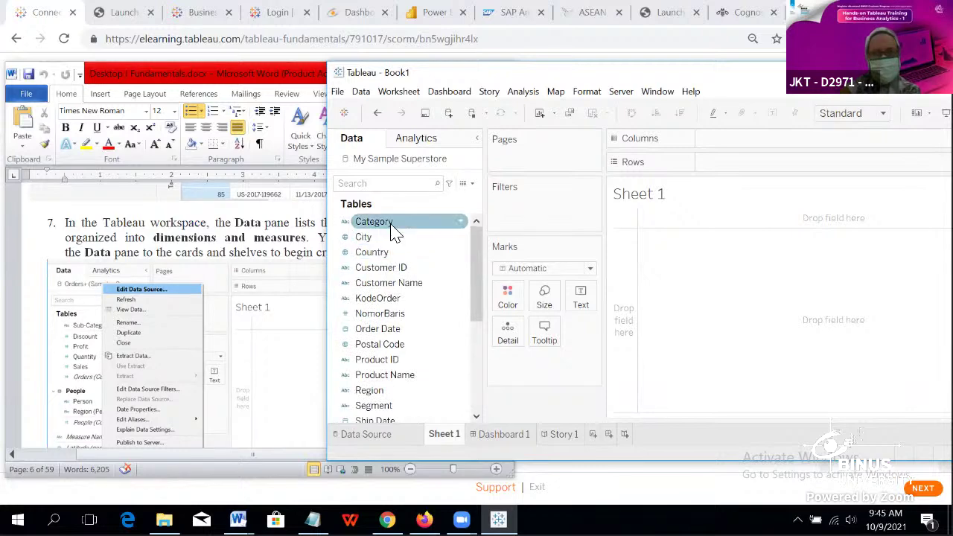
scroll(393, 227, down, 3)
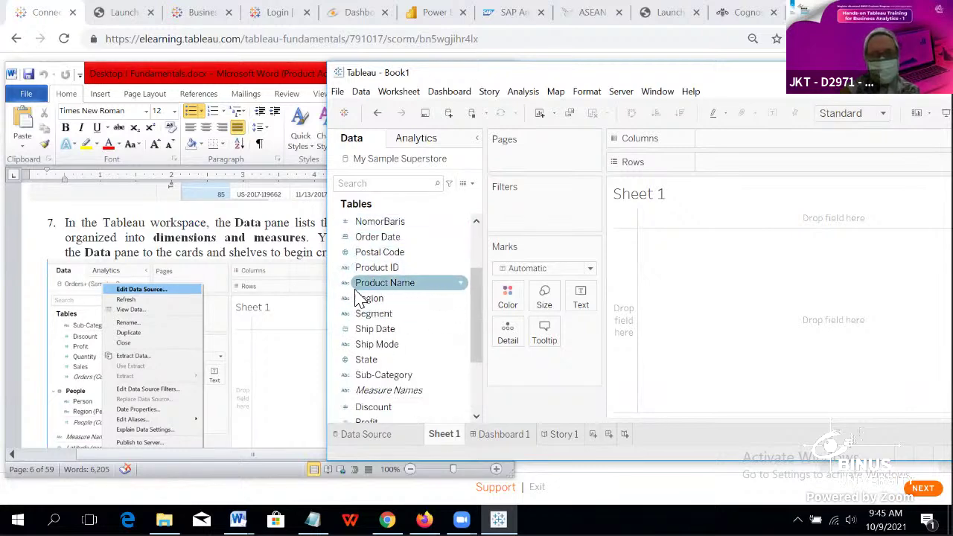
scroll(428, 321, down, 3)
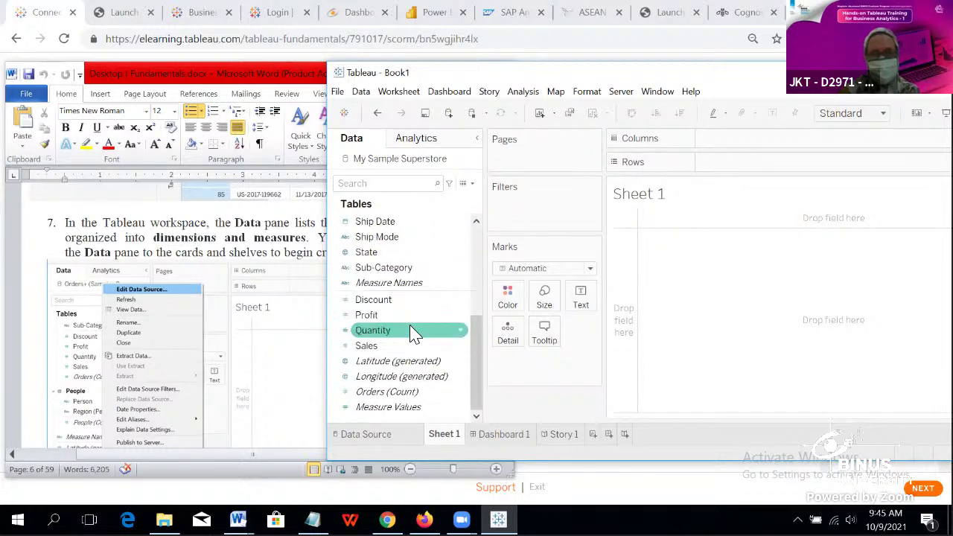
scroll(409, 321, up, 3)
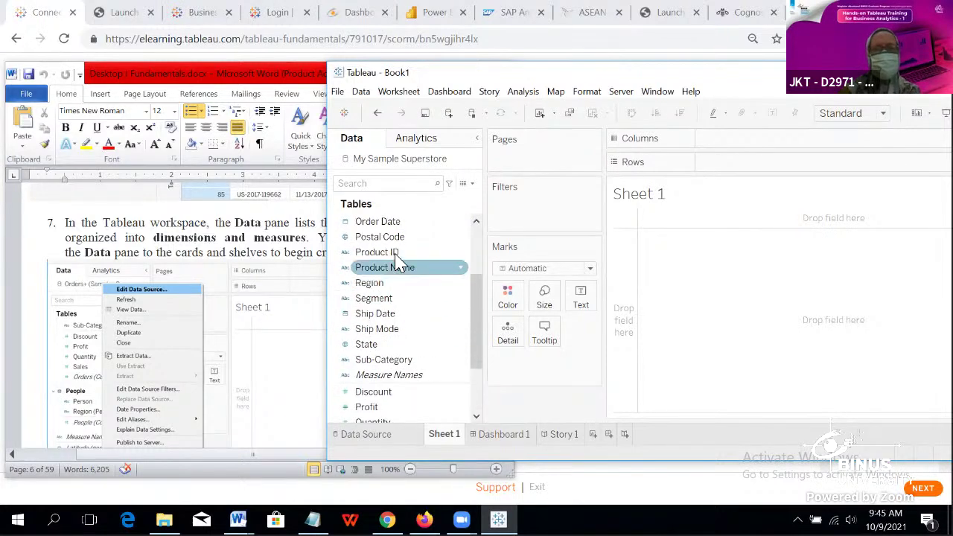
scroll(403, 229, up, 3)
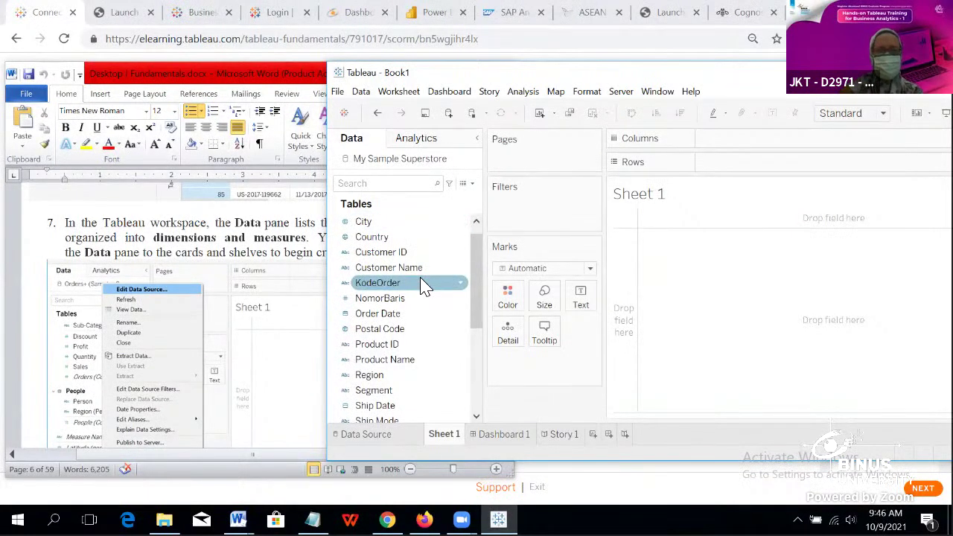
scroll(423, 339, down, 5)
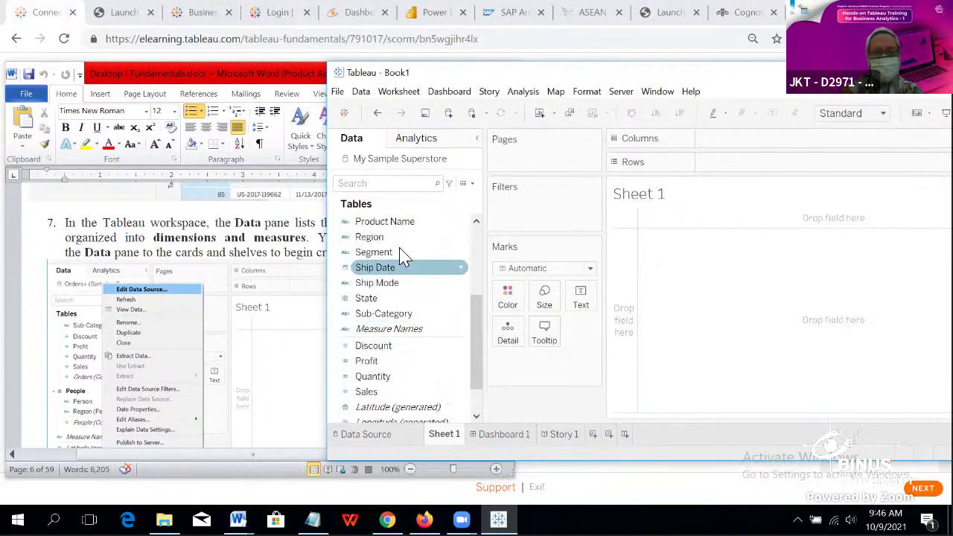
scroll(425, 251, up, 5)
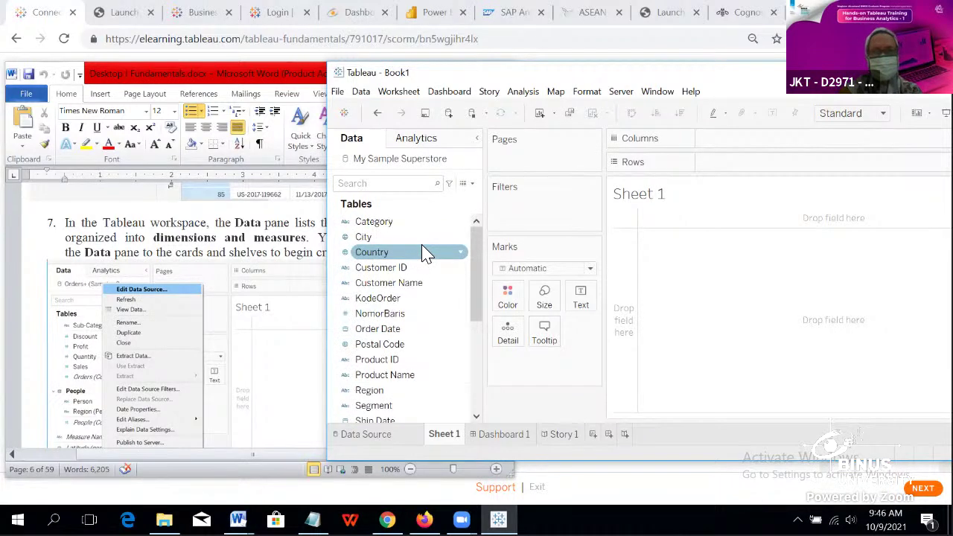
scroll(411, 241, down, 3)
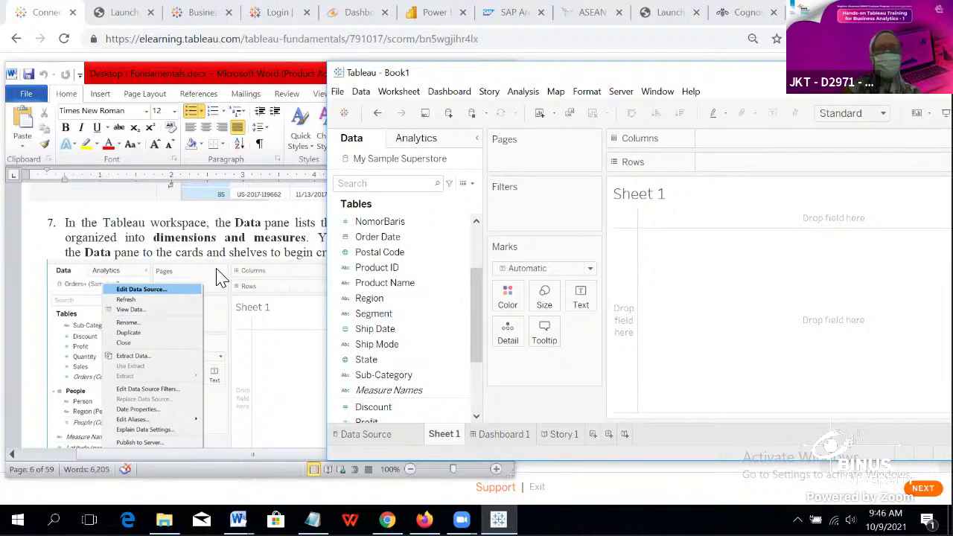
Step: Look ahead in the Word guide to the Exercise section, and return to step 7 about dimensions and measures
scroll(220, 277, down, 10)
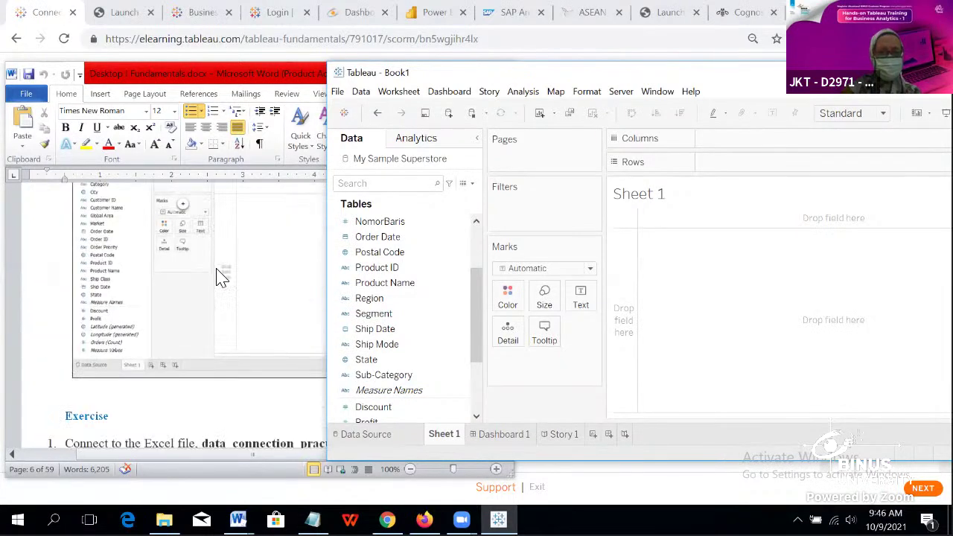
scroll(220, 277, down, 3)
scroll(220, 277, up, 10)
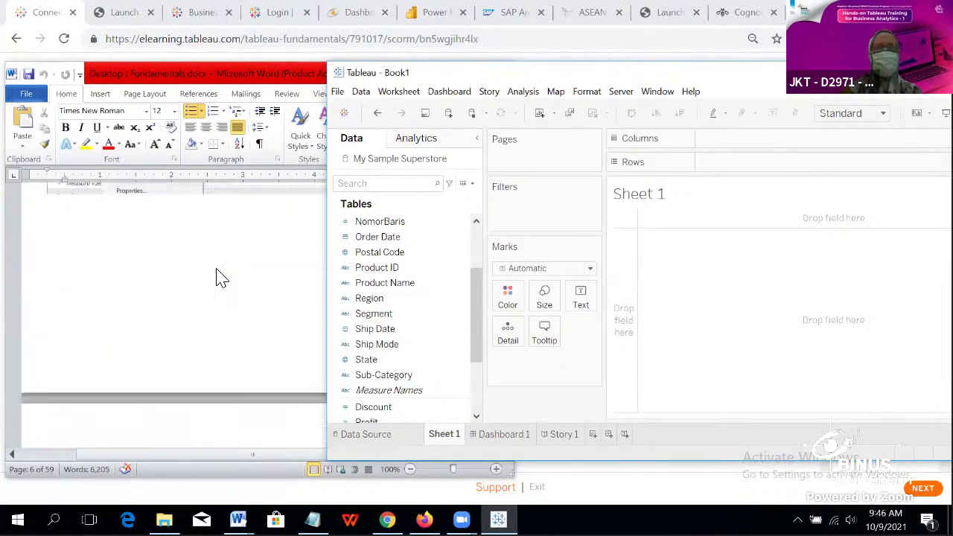
scroll(220, 277, up, 10)
scroll(221, 287, down, 3)
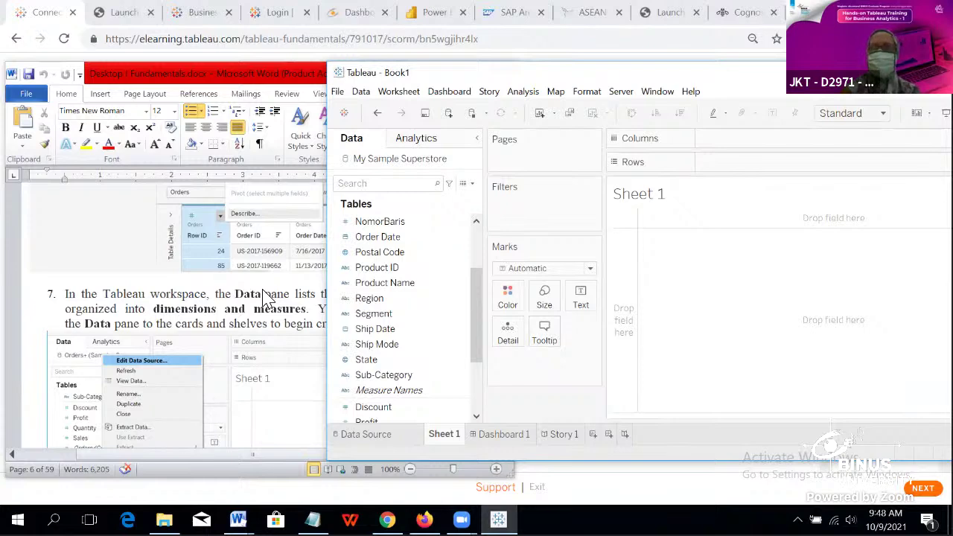
Step: Examine the Measure Names field description and the fields on both sides of the dimension and measure divider in the Data pane
click(449, 288)
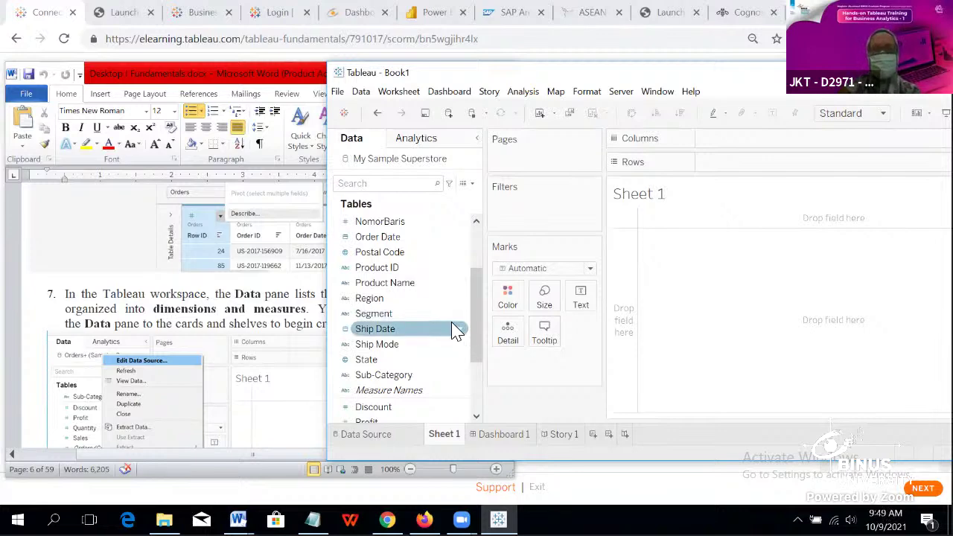
scroll(453, 330, down, 5)
scroll(454, 330, down, 1)
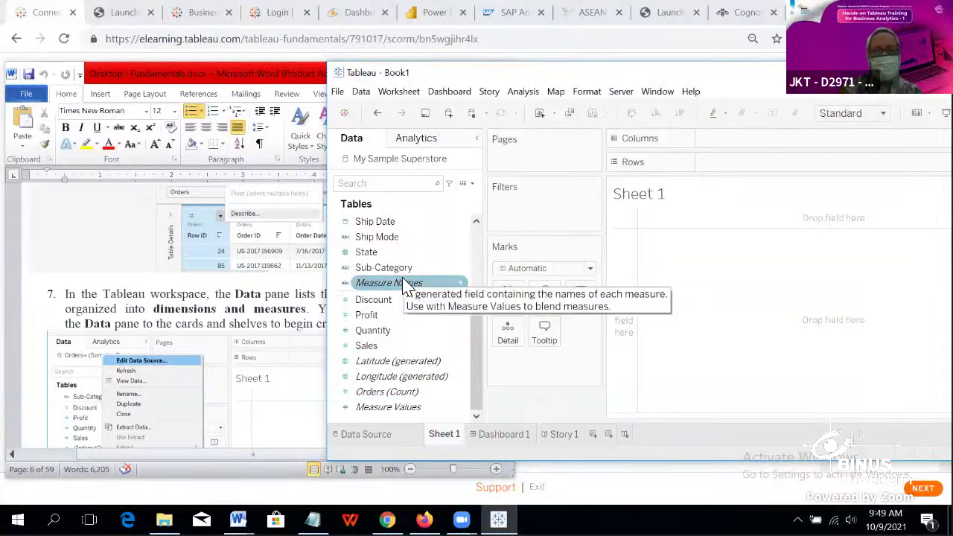
scroll(405, 262, up, 2)
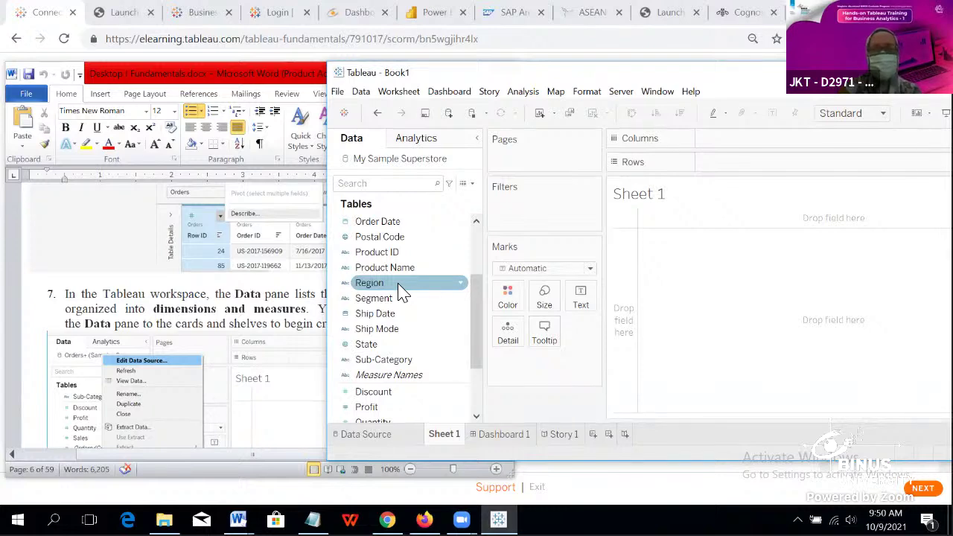
scroll(402, 335, down, 2)
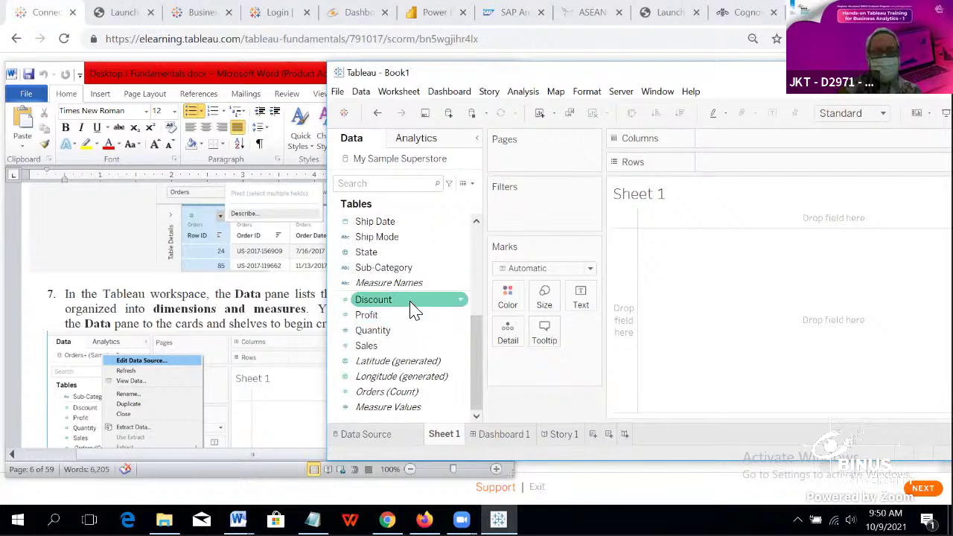
scroll(393, 273, up, 4)
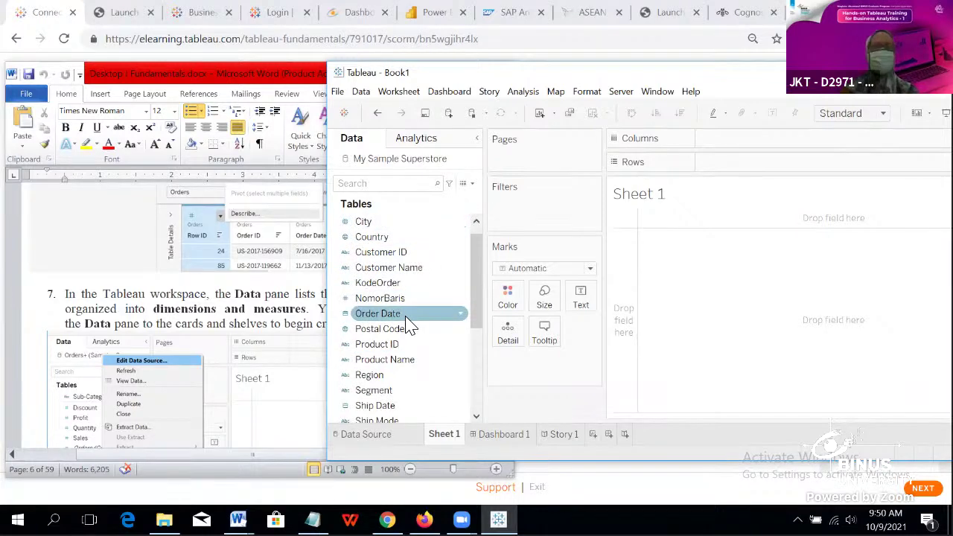
Step: Switch to the Word guide and read the first task of the Exercise section on connecting to an Excel file
click(257, 312)
scroll(260, 313, down, 5)
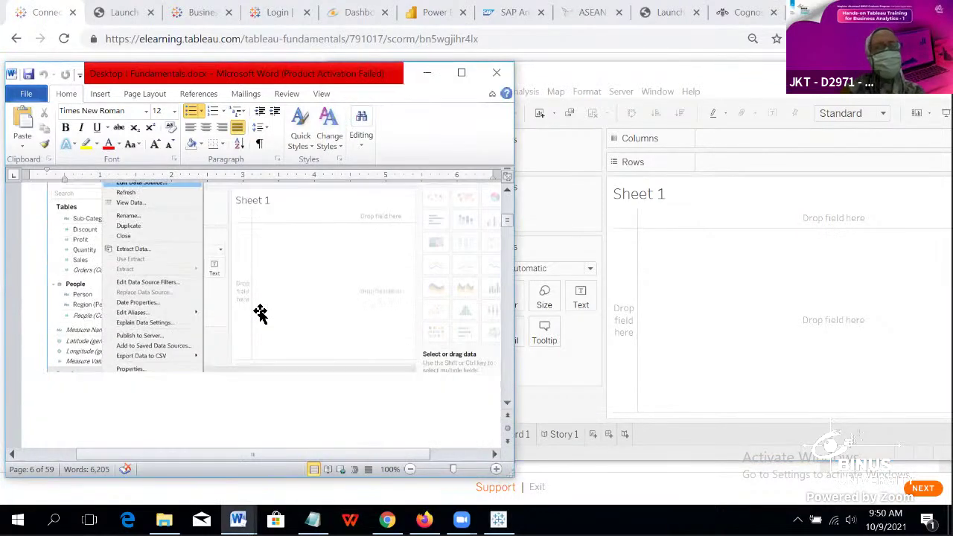
scroll(260, 313, down, 10)
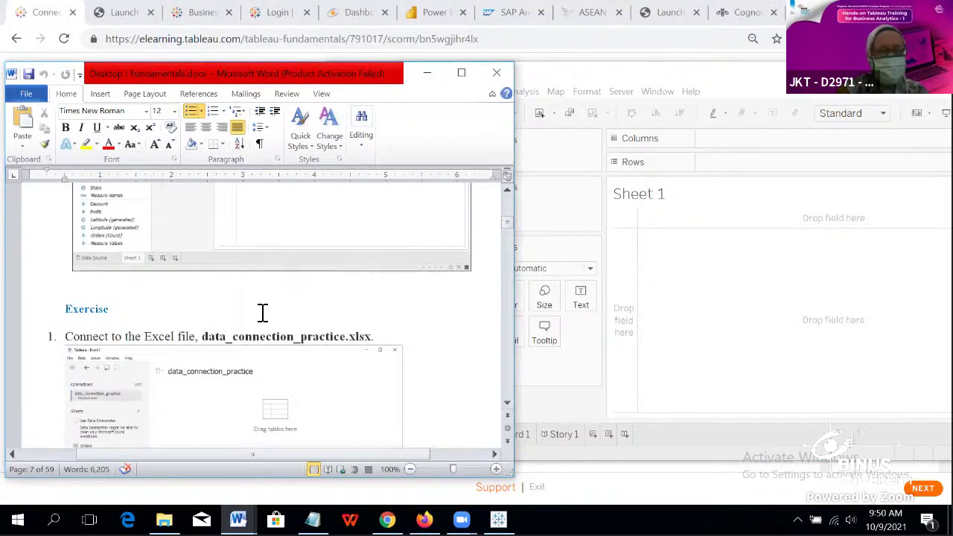
scroll(261, 311, down, 2)
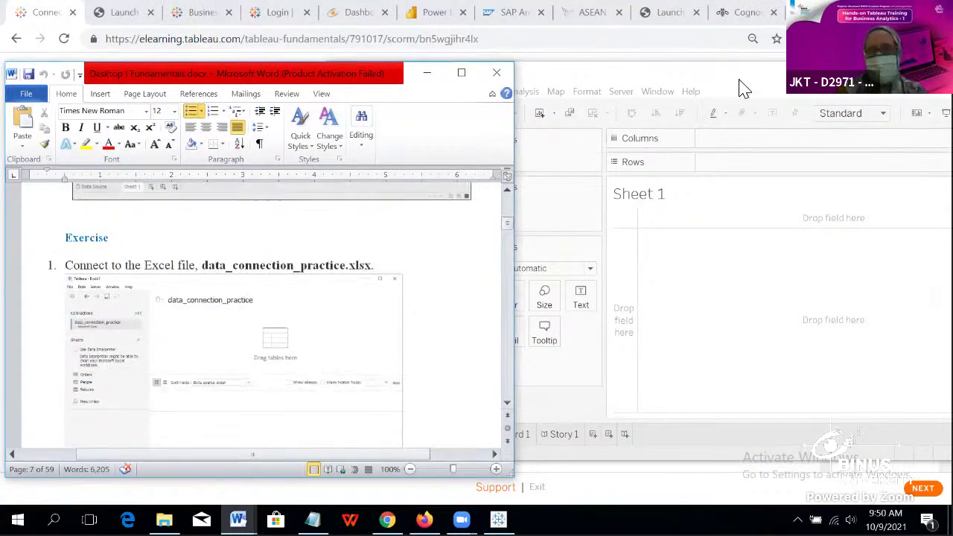
Step: Switch back to Tableau, check the Sample - Superstore connection's options on the data source page, and go to the start page
click(743, 88)
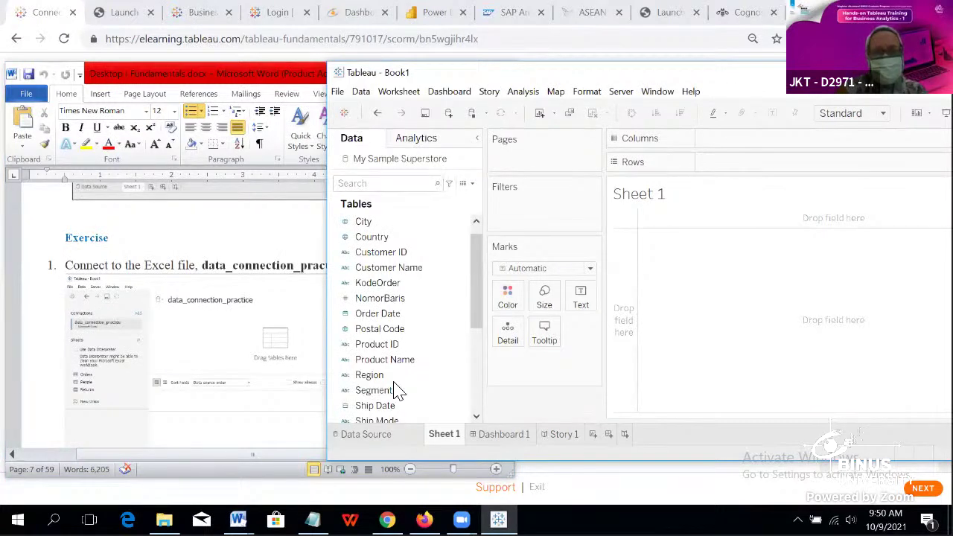
click(365, 434)
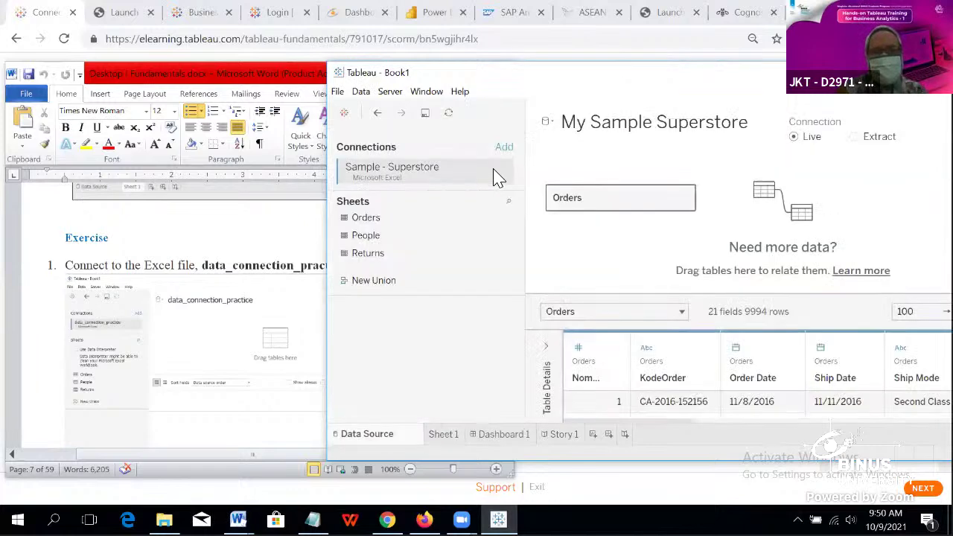
click(506, 173)
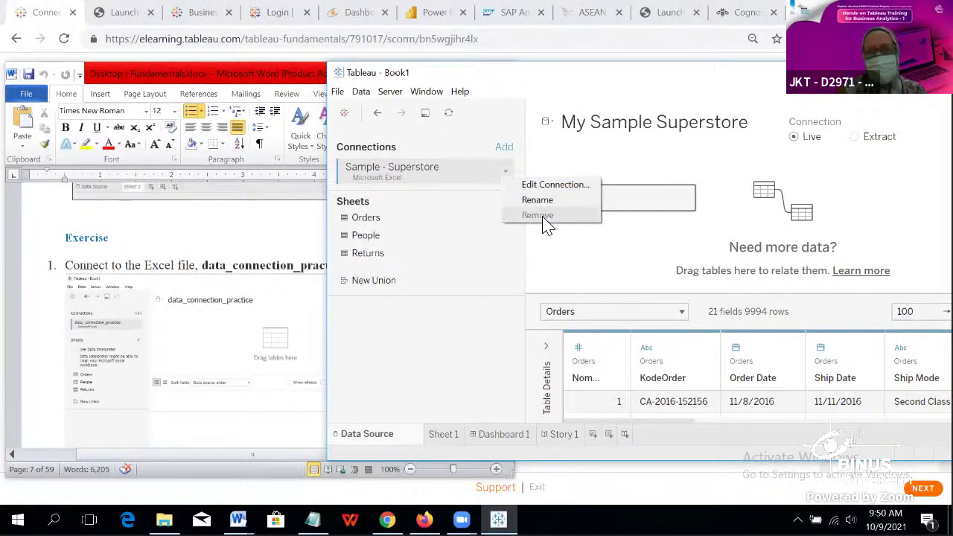
click(343, 114)
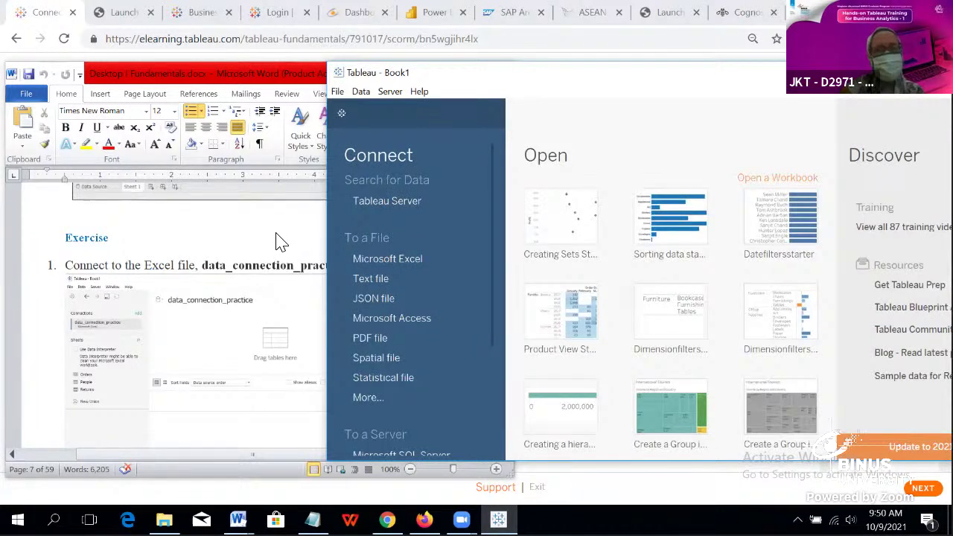
click(295, 264)
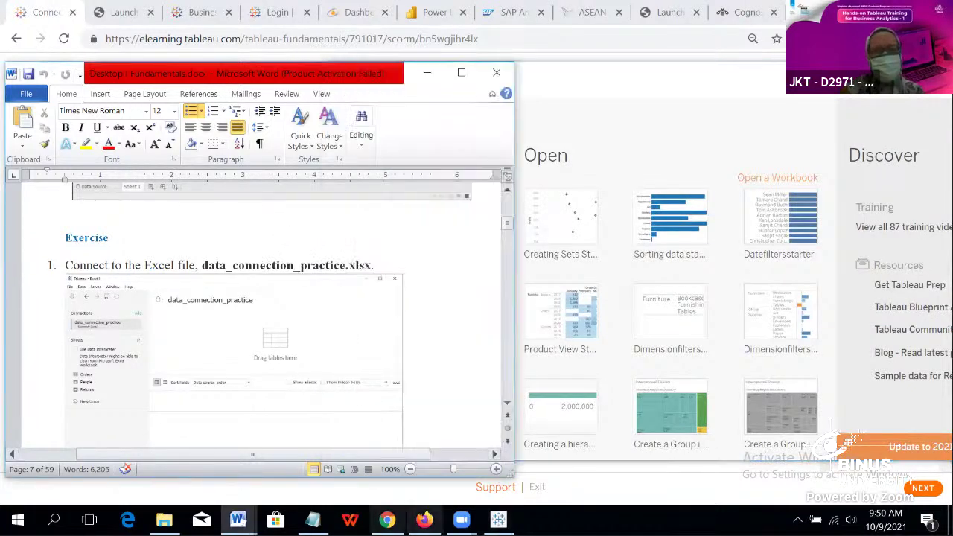
click(635, 134)
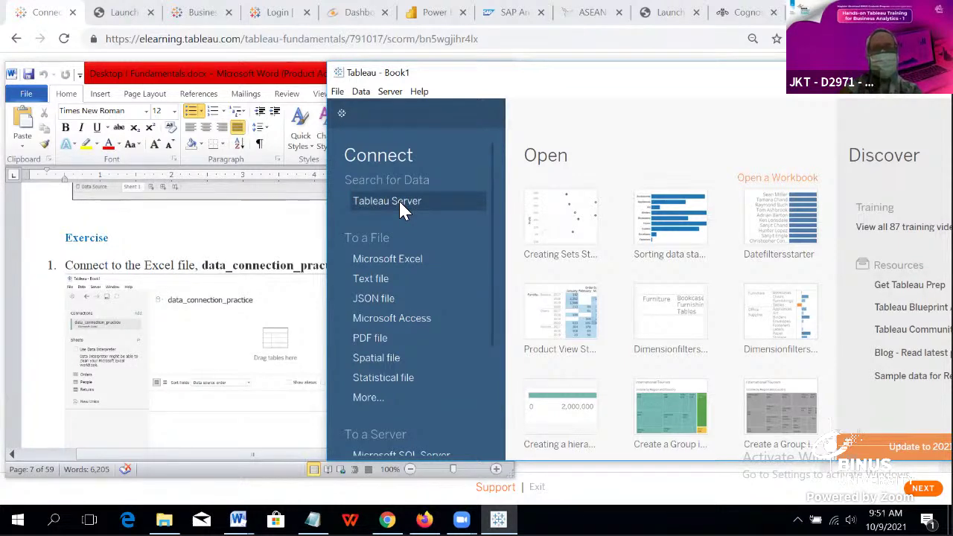
click(341, 114)
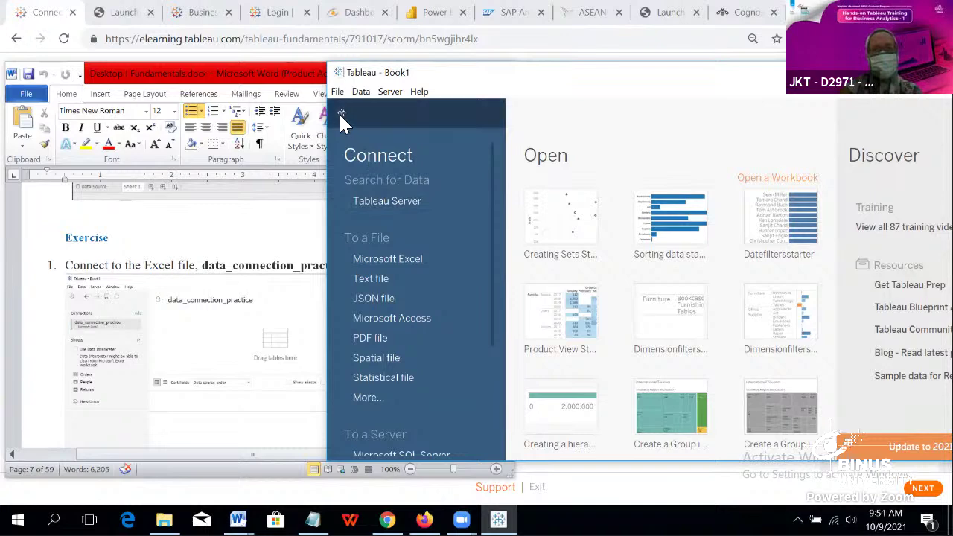
click(343, 118)
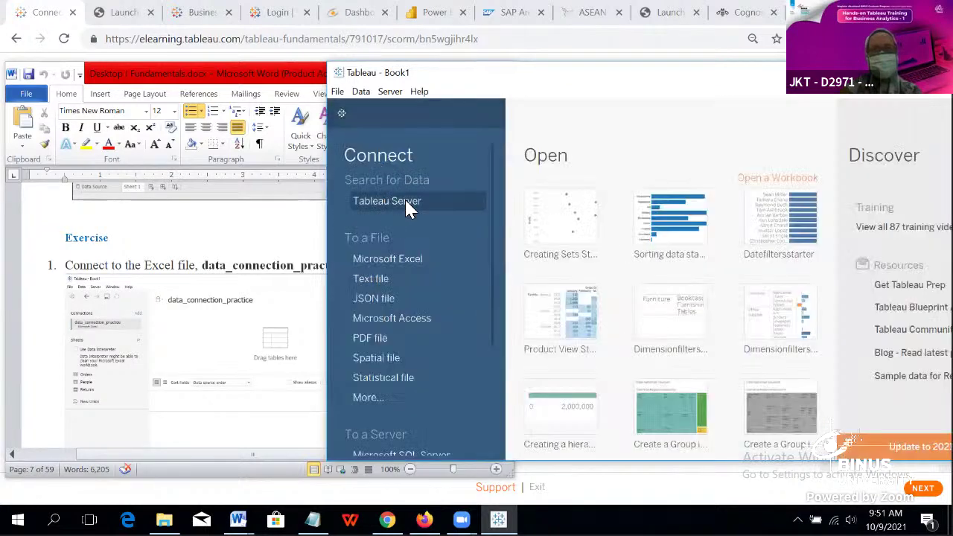
click(404, 200)
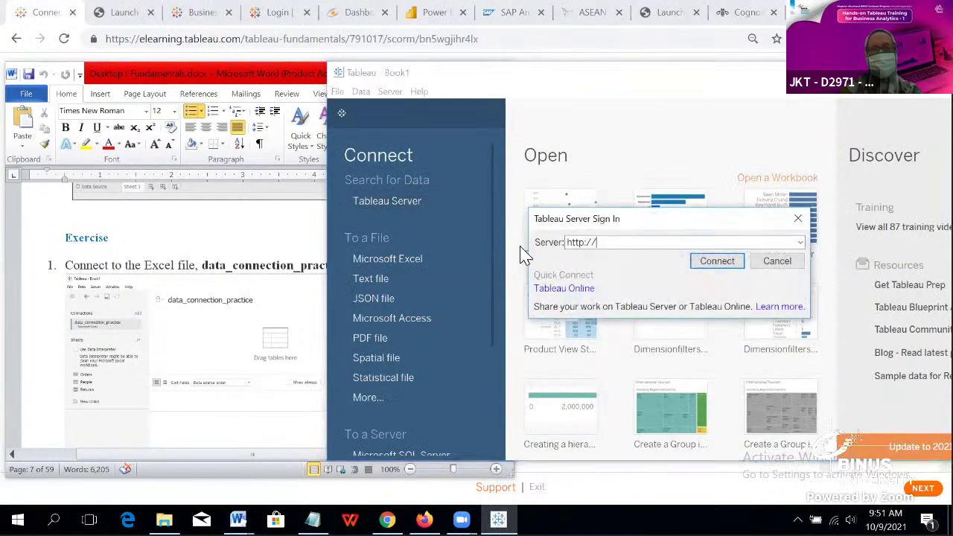
click(798, 221)
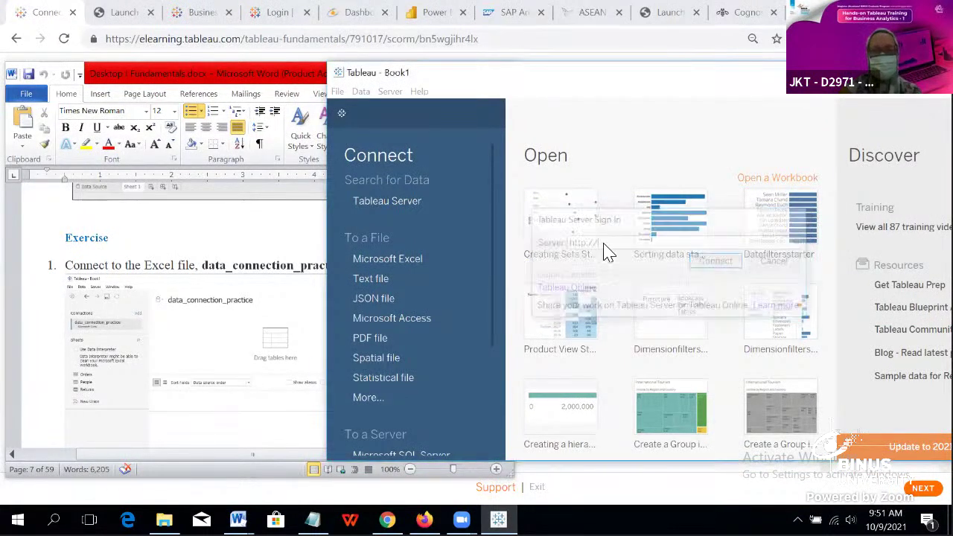
Step: Connect to the Microsoft Excel file data_connection_practice.xlsx in the Data latihan folder
click(401, 258)
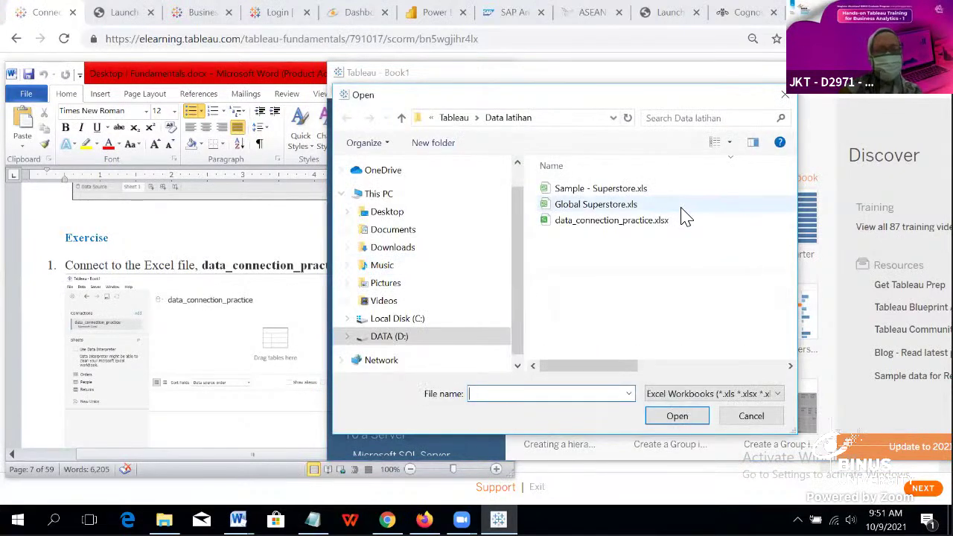
click(632, 226)
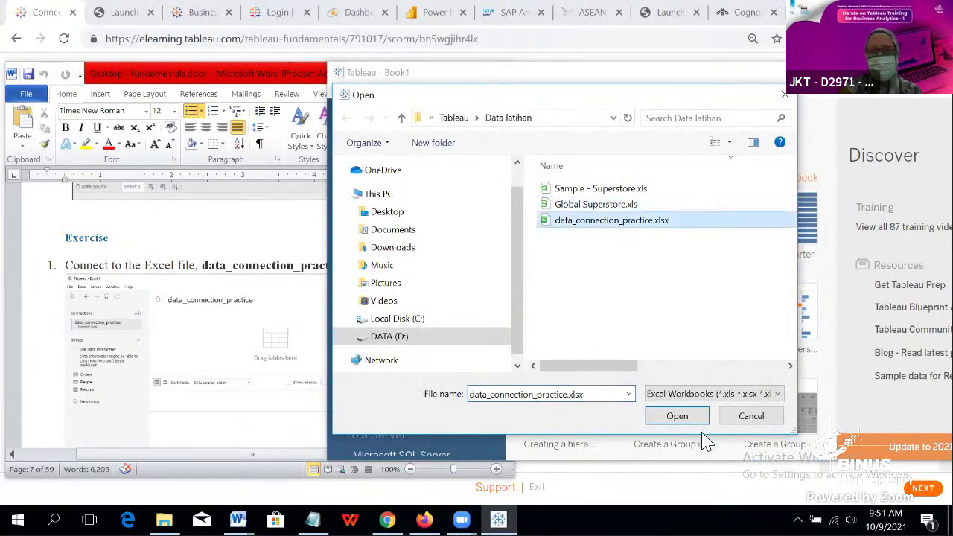
click(693, 418)
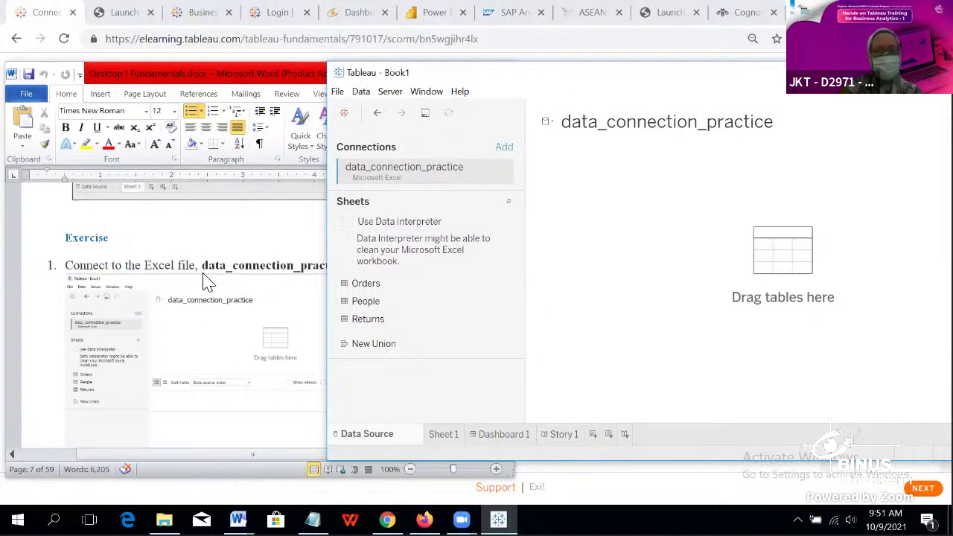
Step: Read the second Exercise task in the Word guide, on renaming the data connection, and view its illustration
scroll(207, 281, down, 5)
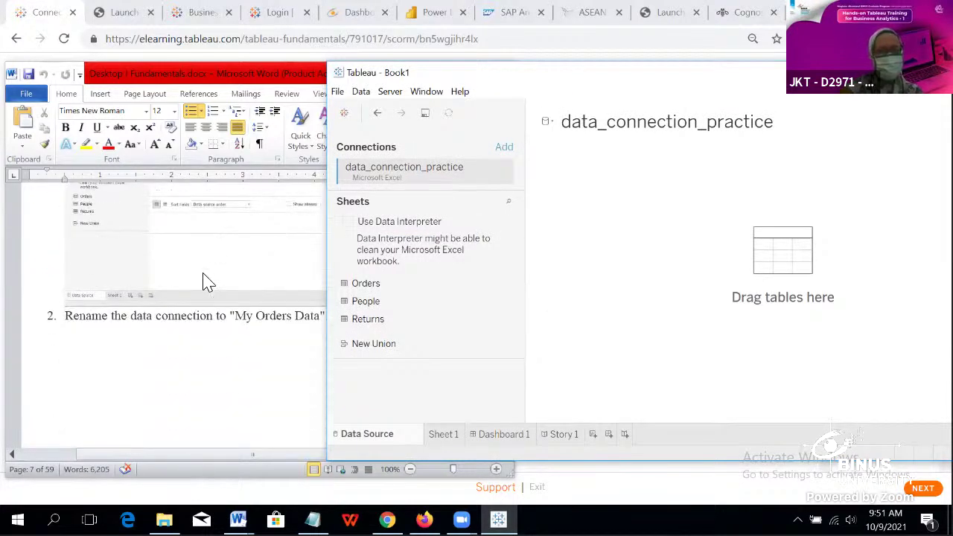
scroll(207, 281, down, 1)
click(226, 341)
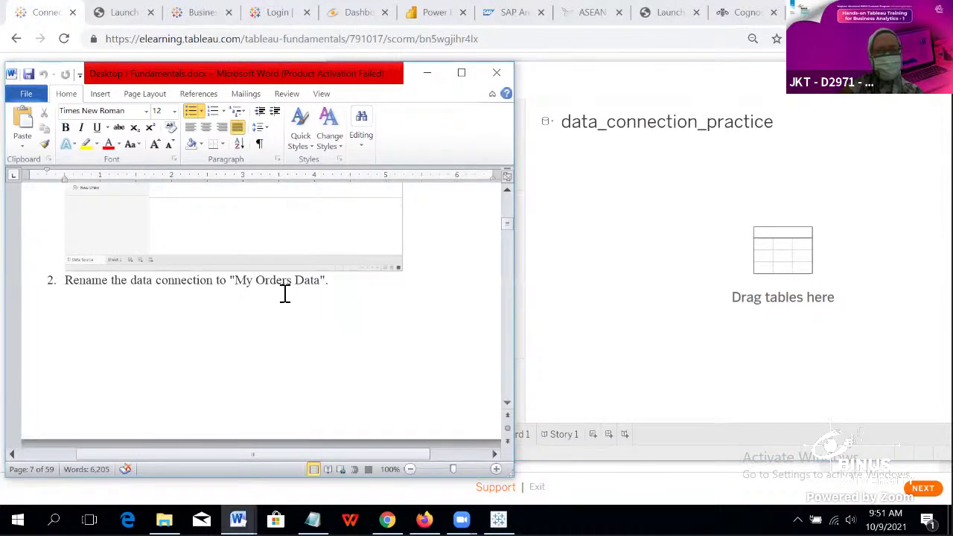
scroll(286, 294, down, 9)
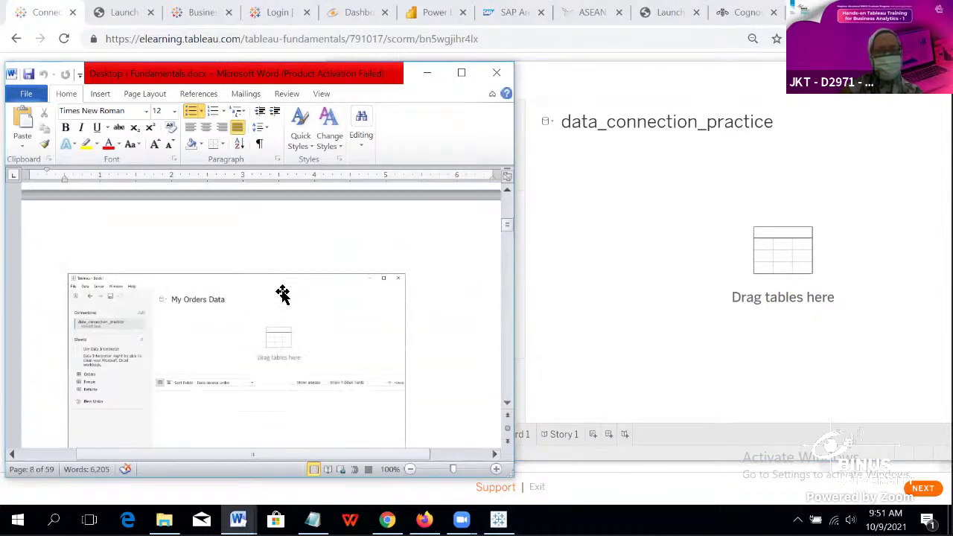
click(605, 202)
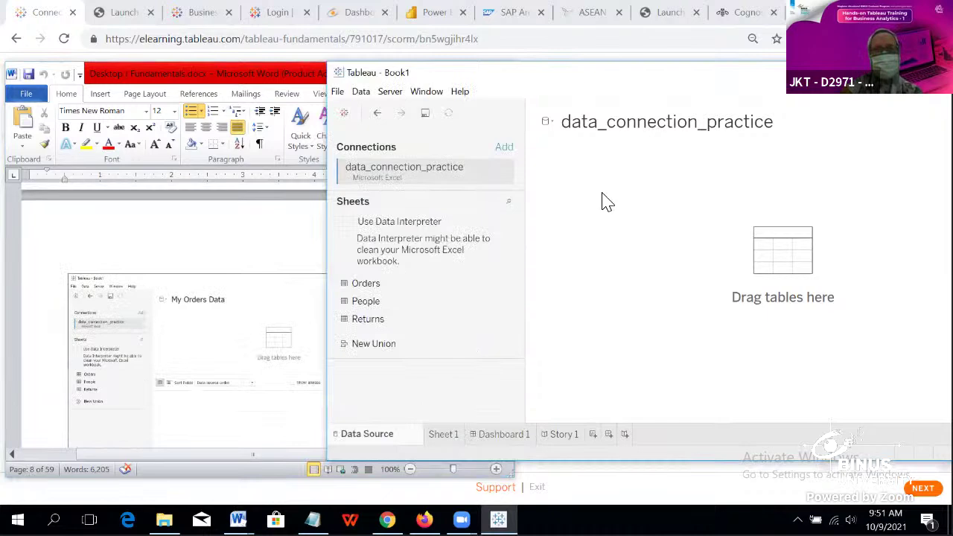
click(585, 121)
double_click(683, 125)
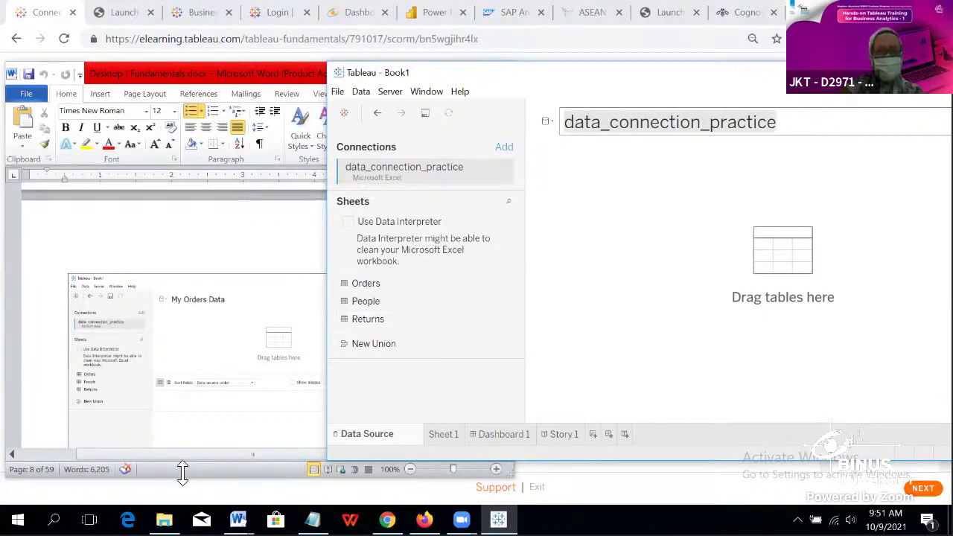
Step: View the Data latihan folder in File Explorer, bring the Word guide's connection-renaming illustration back into view, and return to Tableau
click(164, 520)
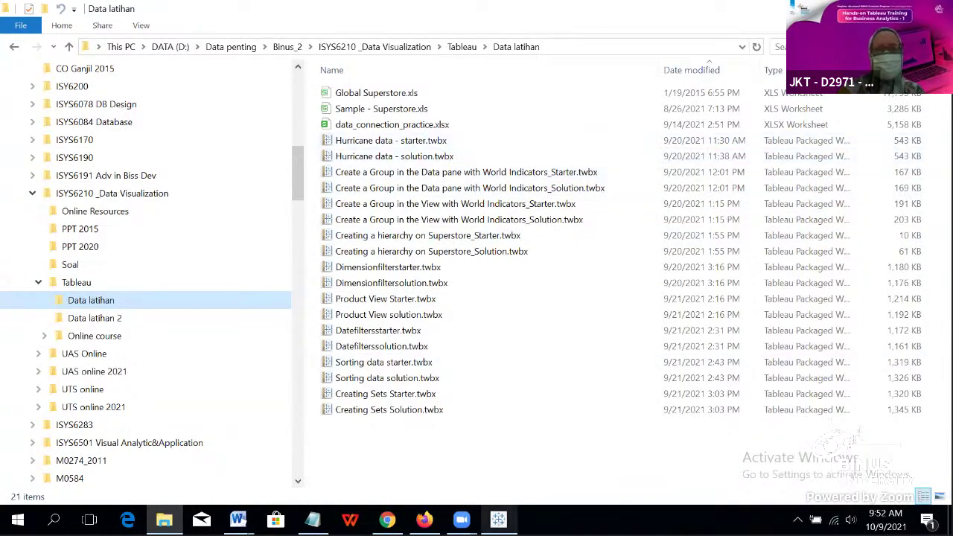
click(509, 516)
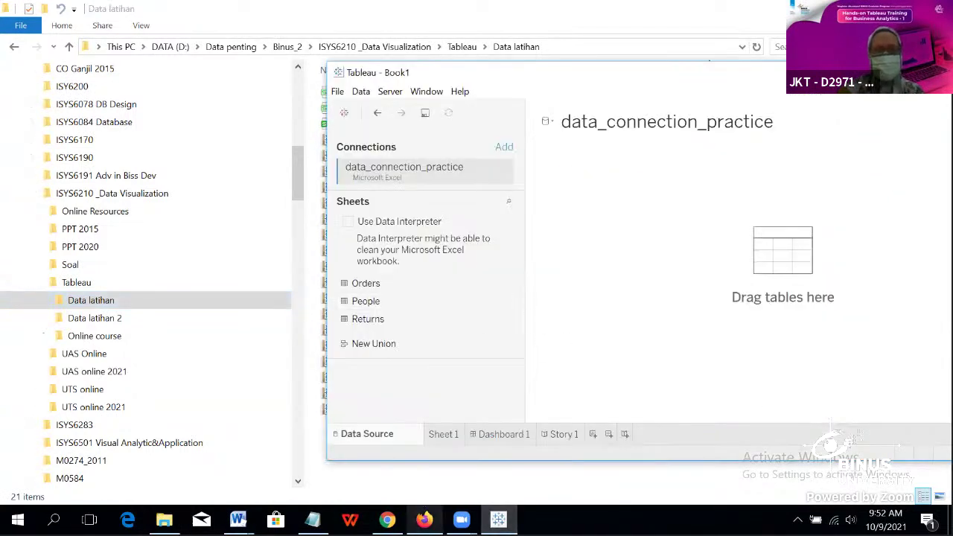
mouse_move(239, 519)
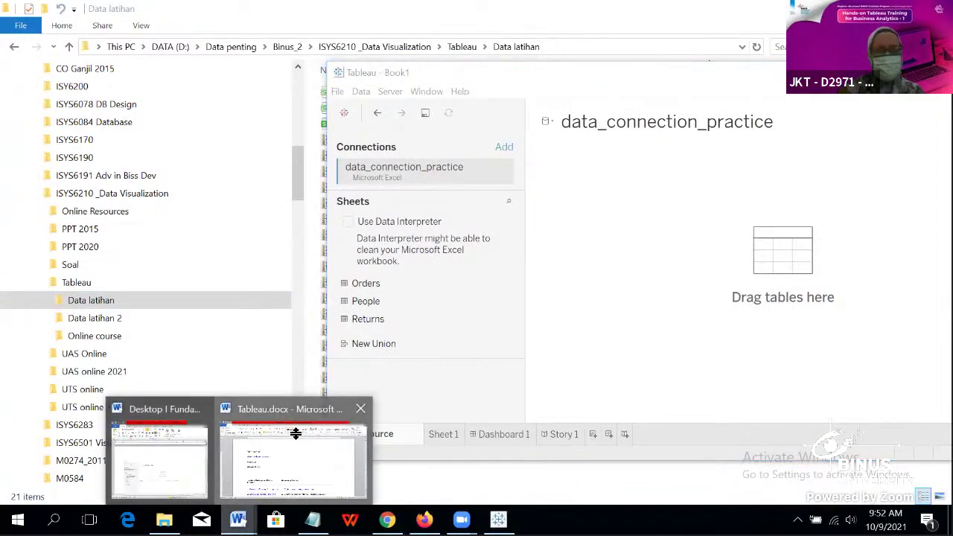
click(298, 436)
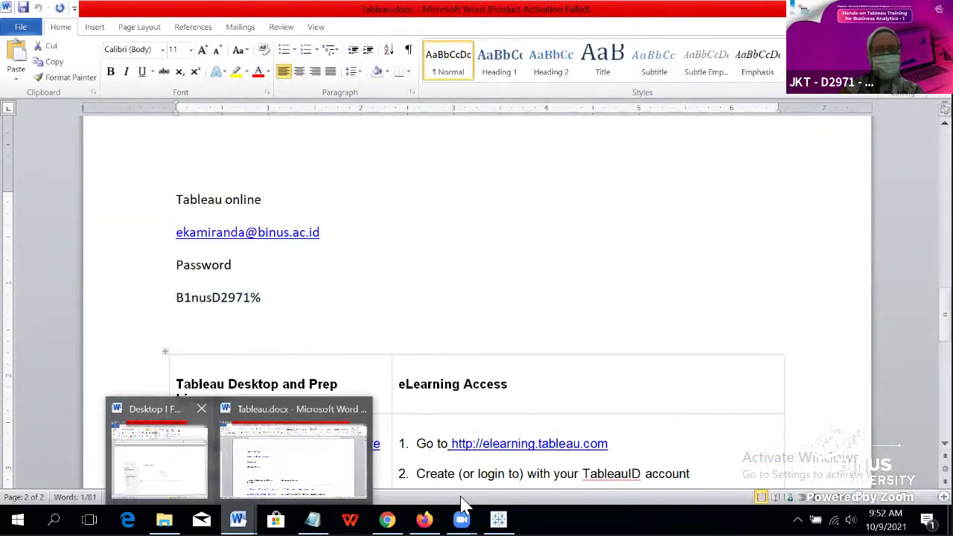
click(164, 462)
click(499, 519)
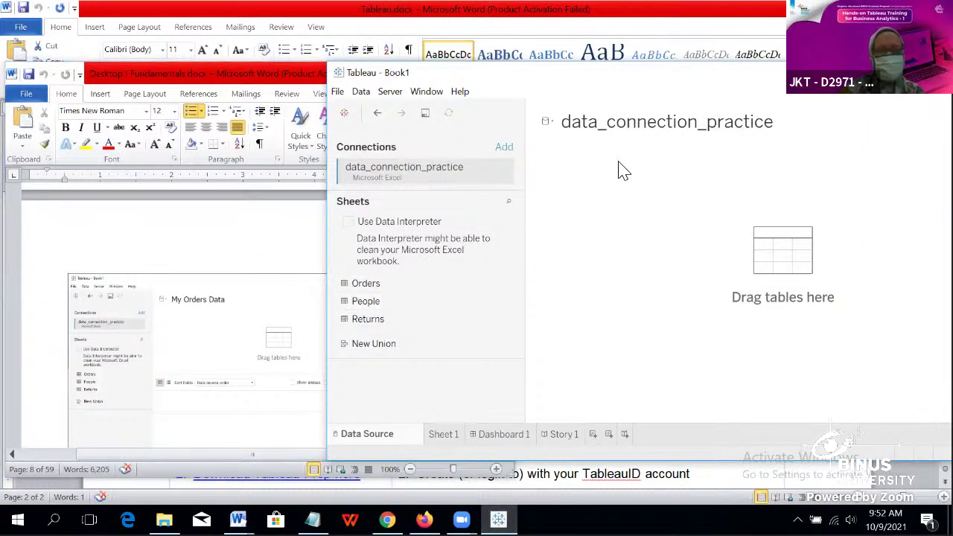
Step: Rename the data_connection_practice data source as My Oders Data
click(805, 124)
text(My)
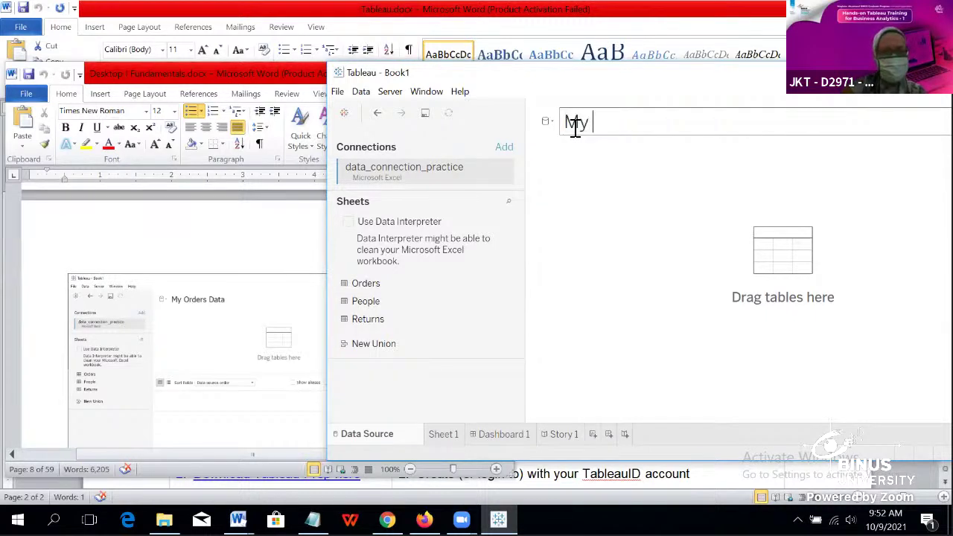
text( O)
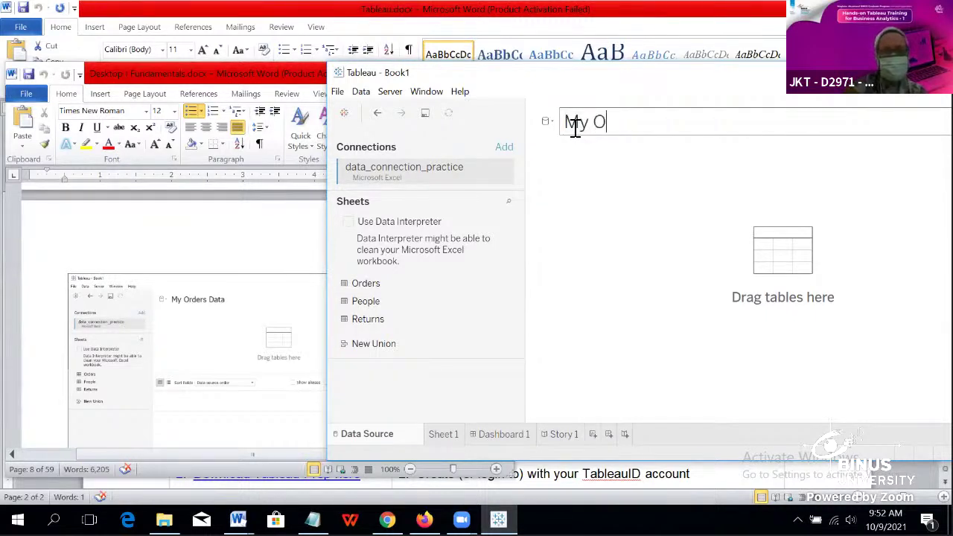
text(ders)
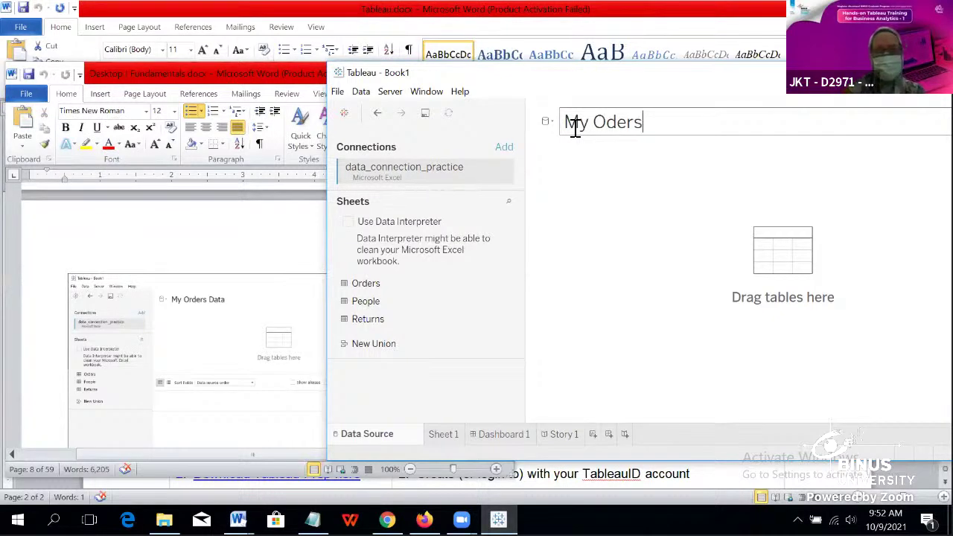
text( Data)
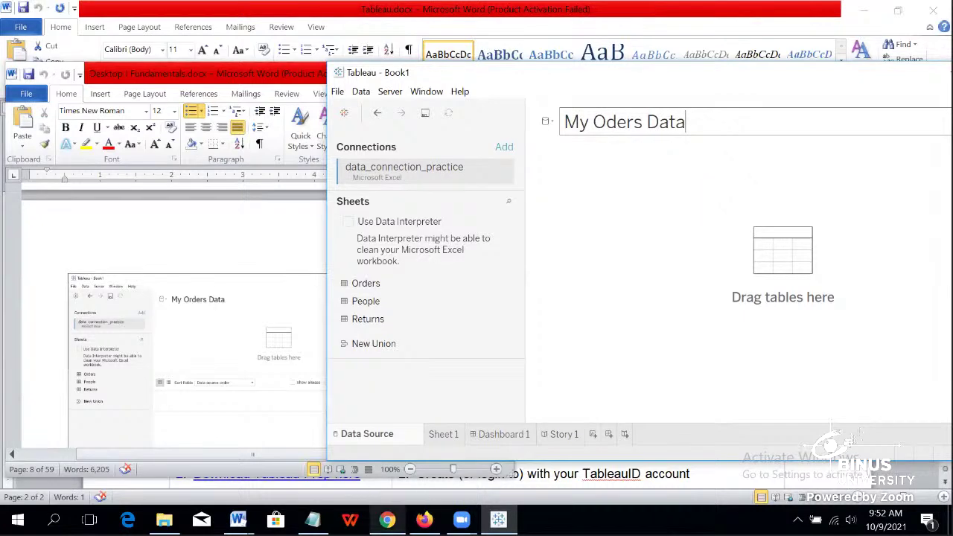
Step: Switch to Chrome, search for "tableau for students" in a new tab, and open the Tableau for Students page
mouse_move(387, 520)
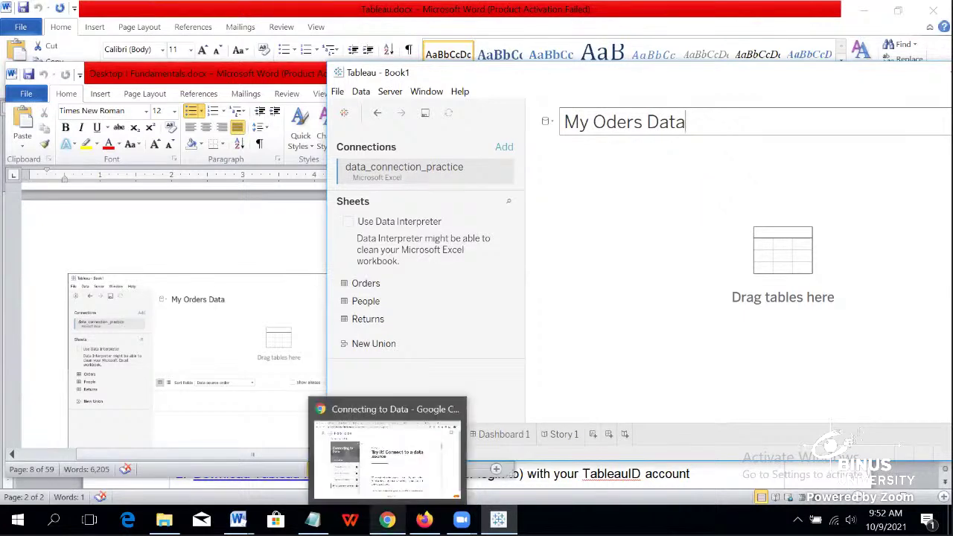
click(387, 520)
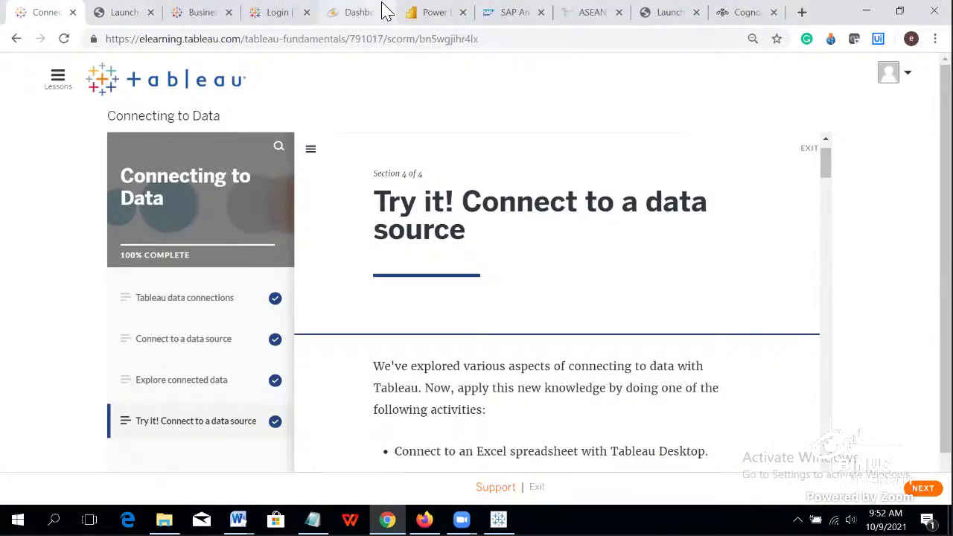
click(802, 12)
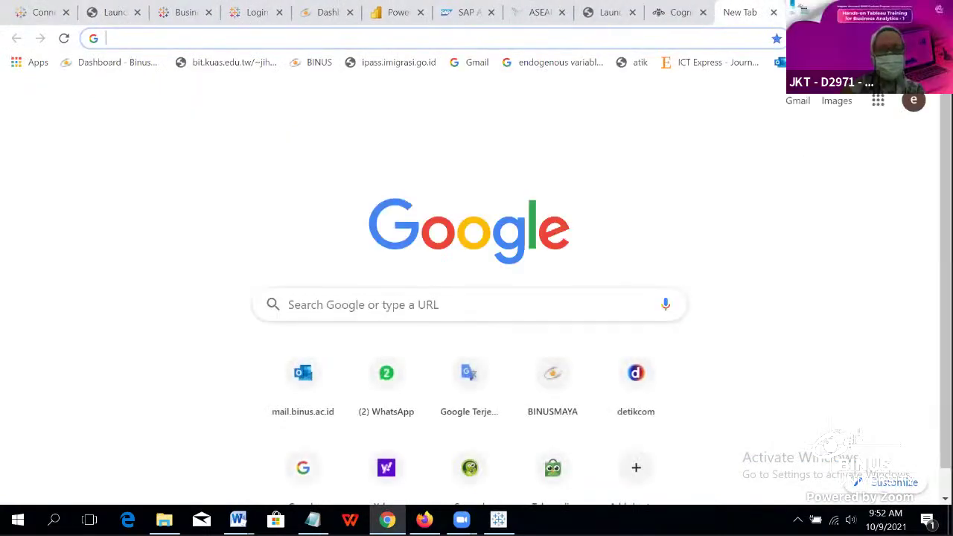
text(ta)
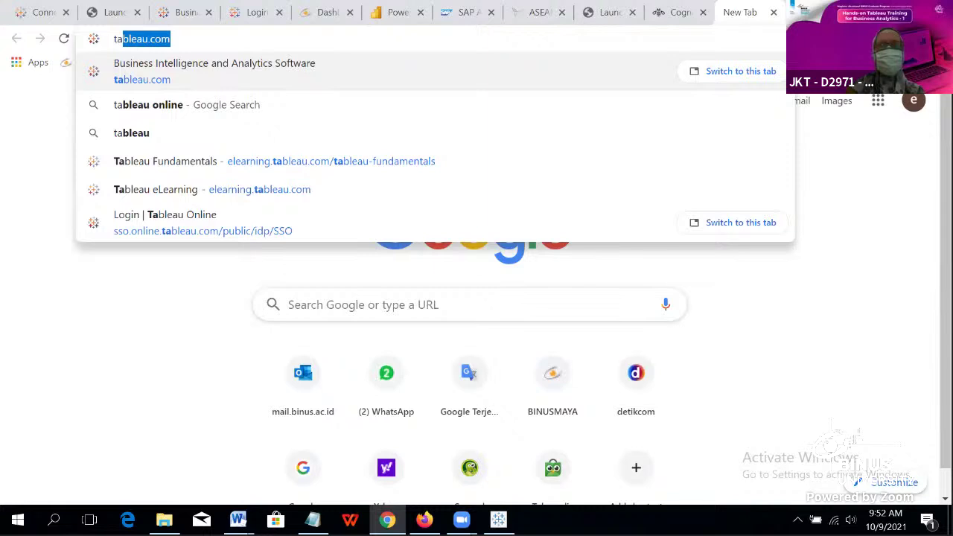
text(b)
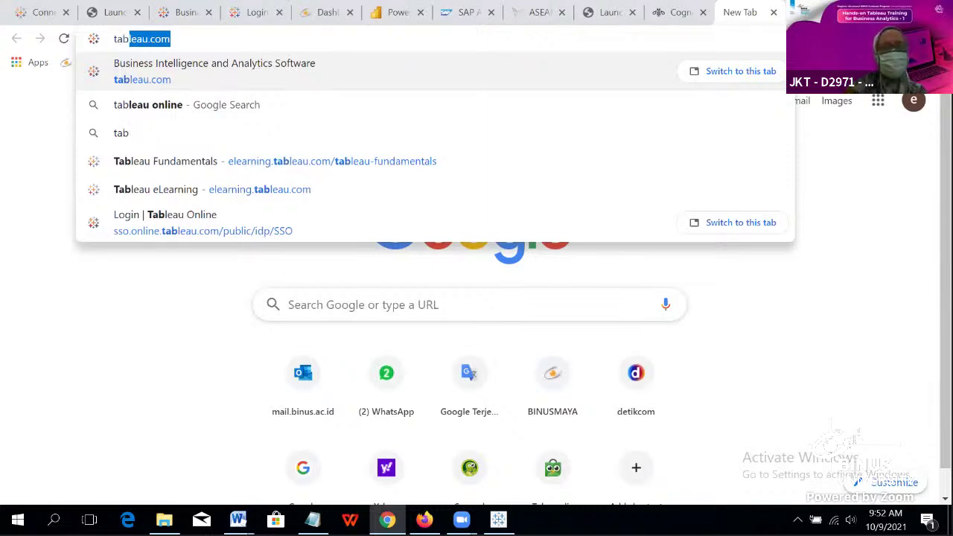
key(End)
key(BackSpace)
key(BackSpace)
key(BackSpace)
key(BackSpace)
key(BackSpace)
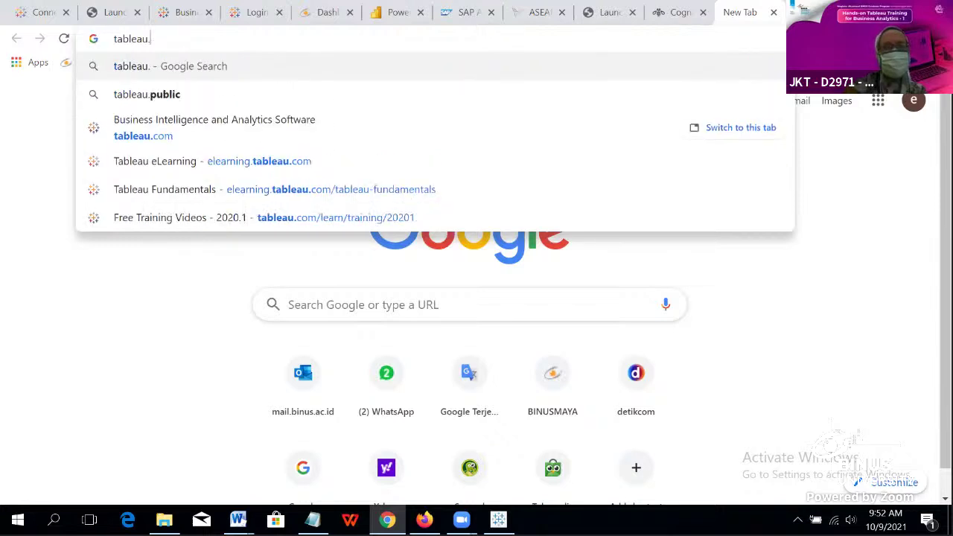
text(for)
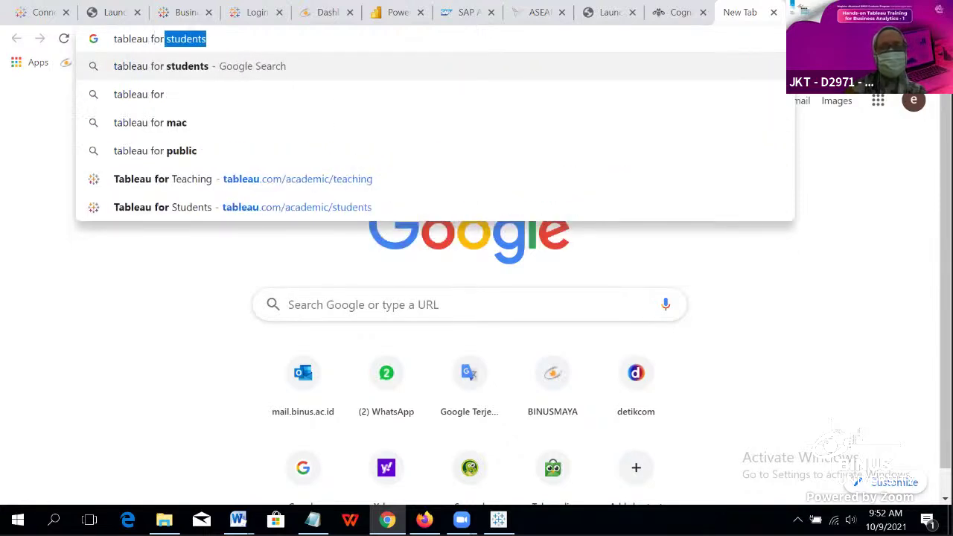
key(Return)
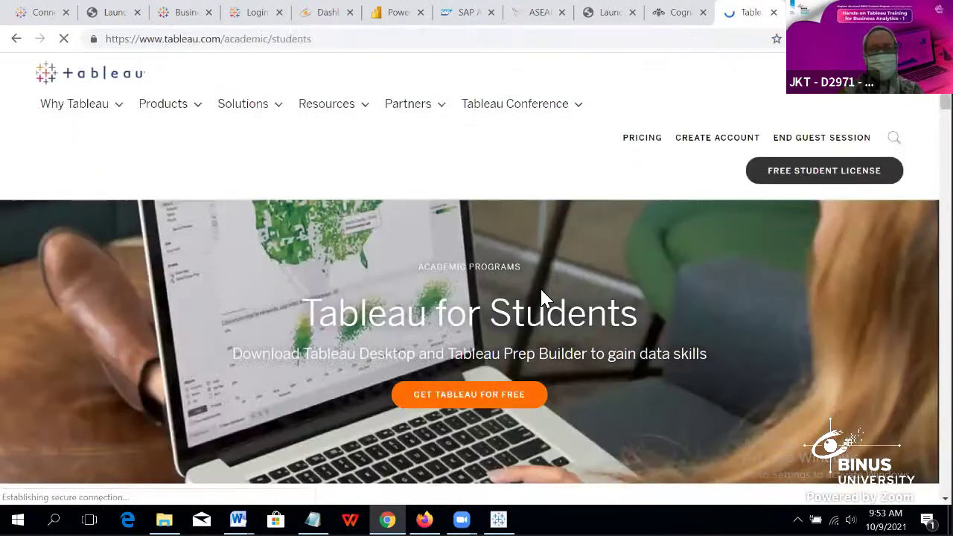
Step: Open the free student license request form and review its fields and the note for instructors
scroll(541, 296, down, 3)
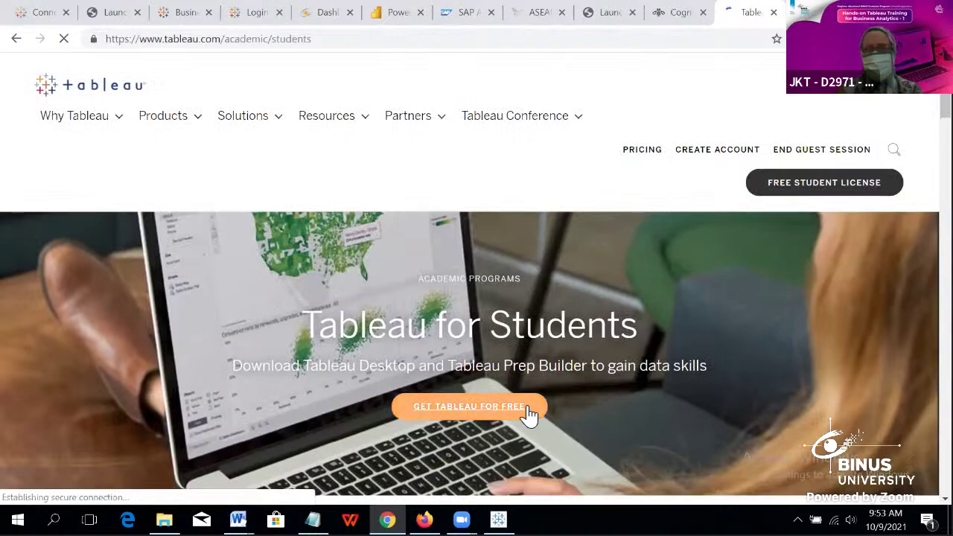
click(827, 190)
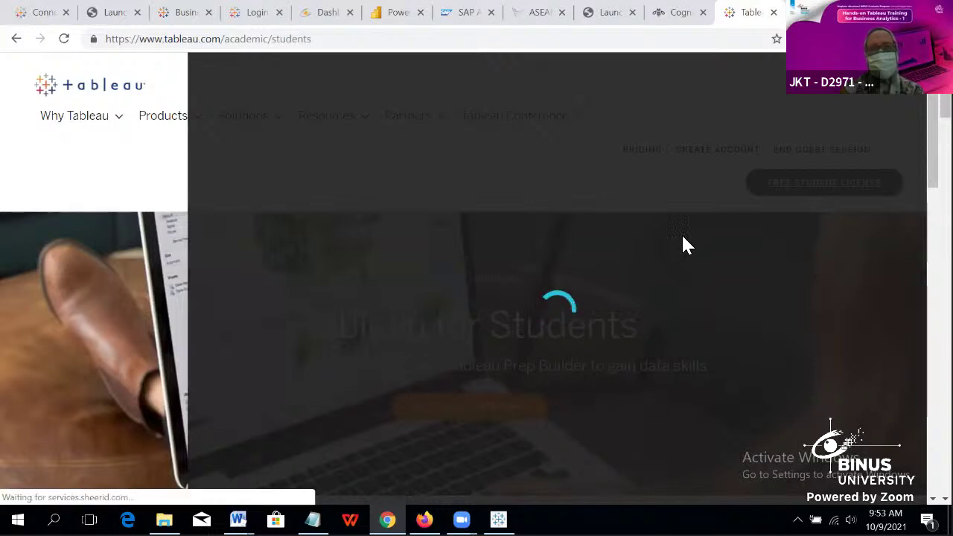
scroll(684, 238, down, 4)
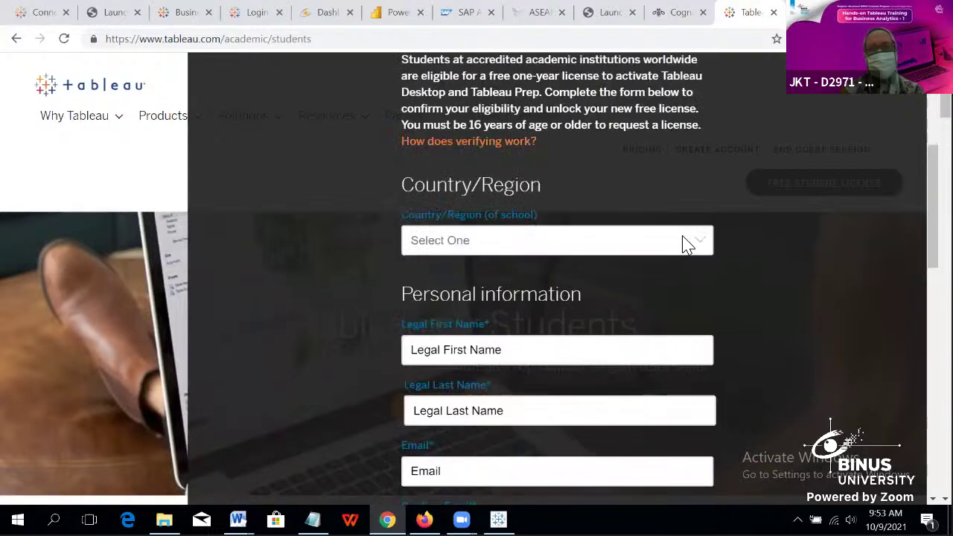
scroll(684, 244, down, 6)
scroll(684, 245, down, 4)
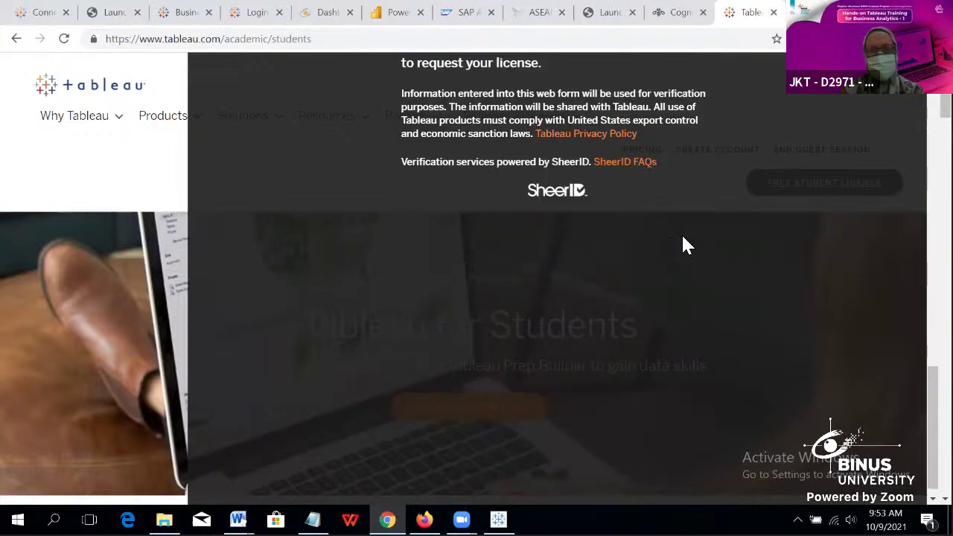
scroll(683, 245, up, 14)
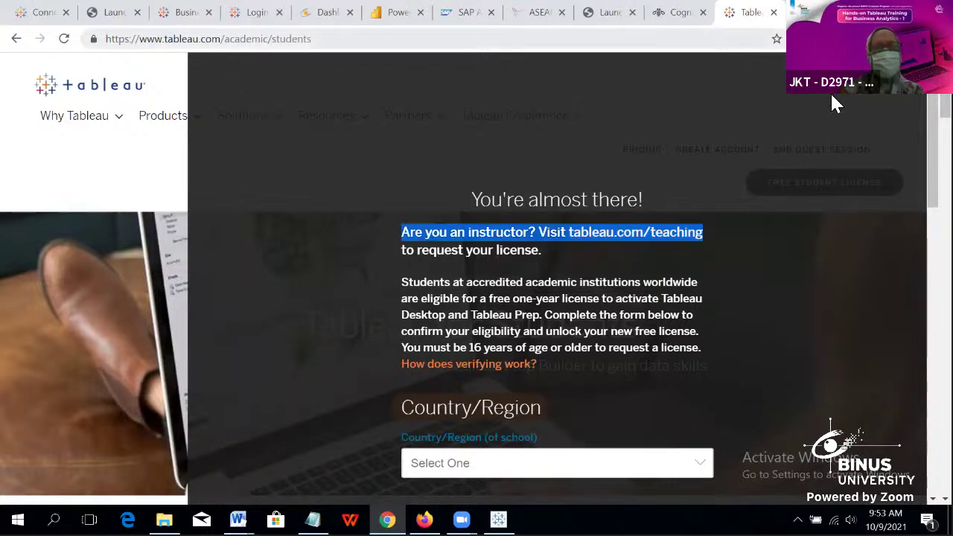
Step: Search the web for "tableau for teachers" and open the Tableau for Teaching page
key(ctrl+l)
text(tabl)
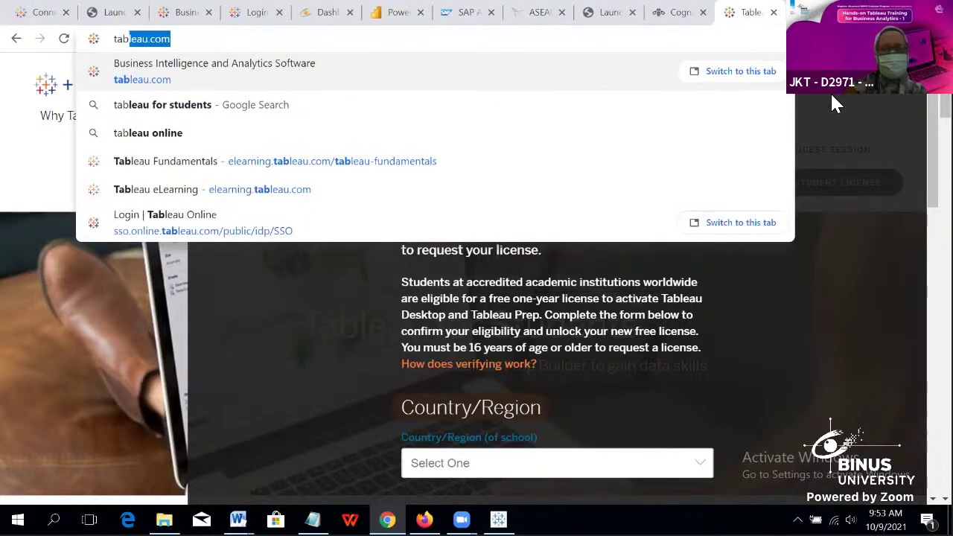
text(eau )
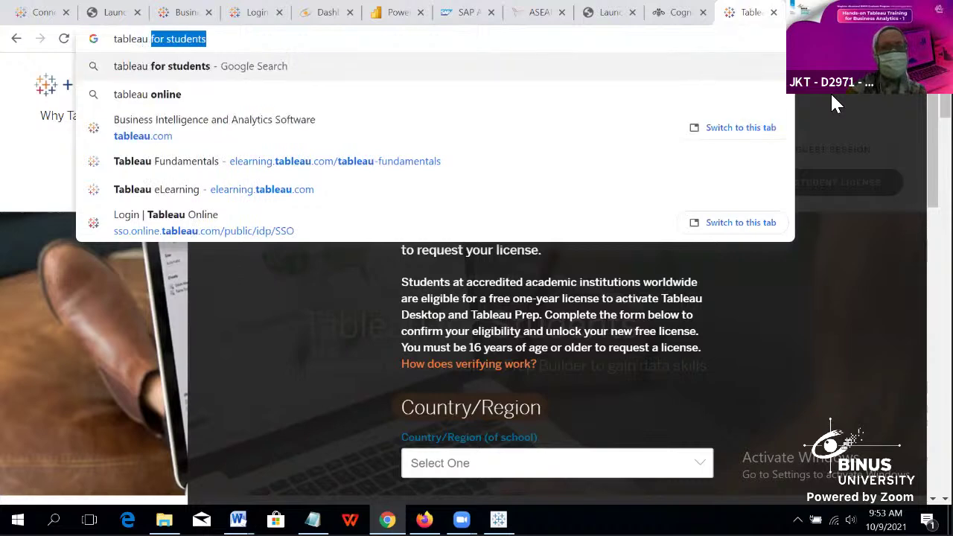
text(for)
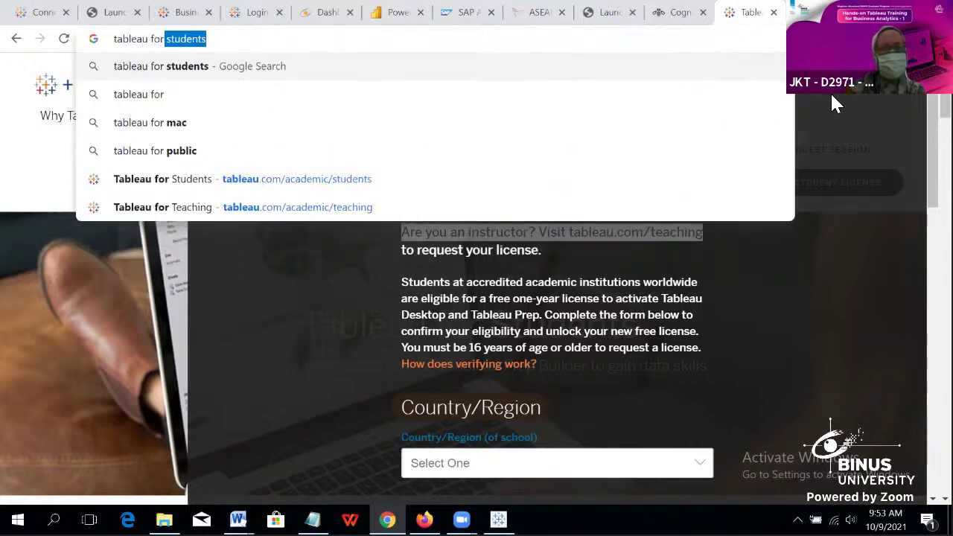
text(teacher)
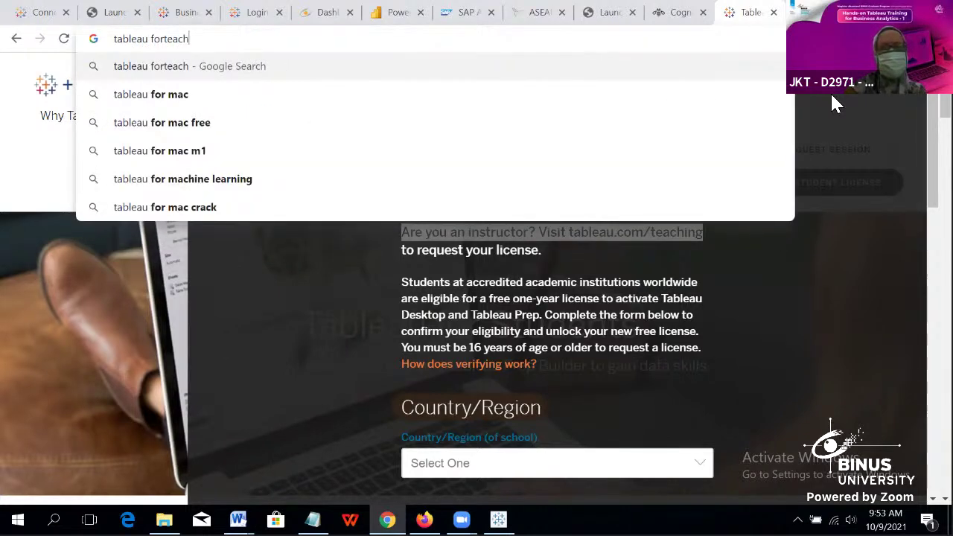
key(BackSpace)
key(BackSpace)
key(BackSpace)
key(BackSpace)
key(BackSpace)
key(BackSpace)
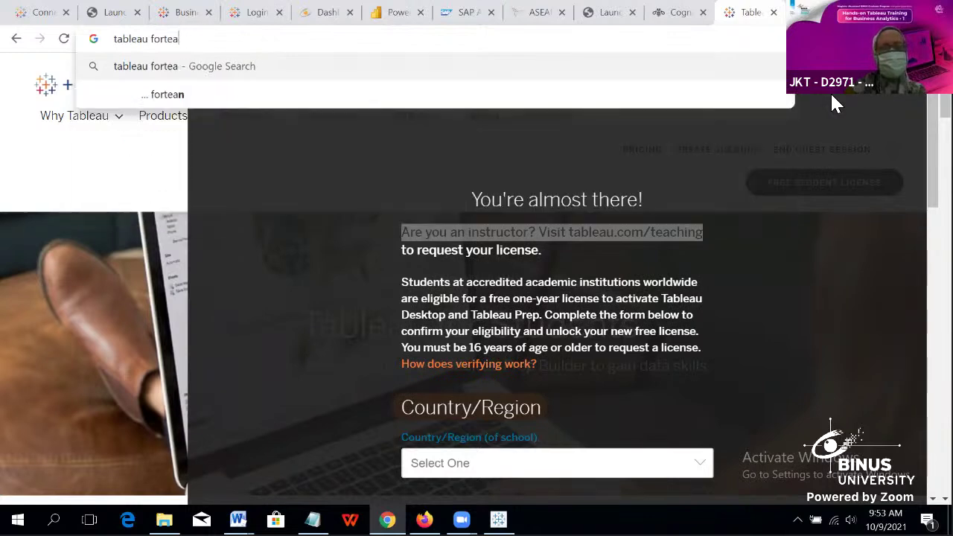
key(BackSpace)
text(teac)
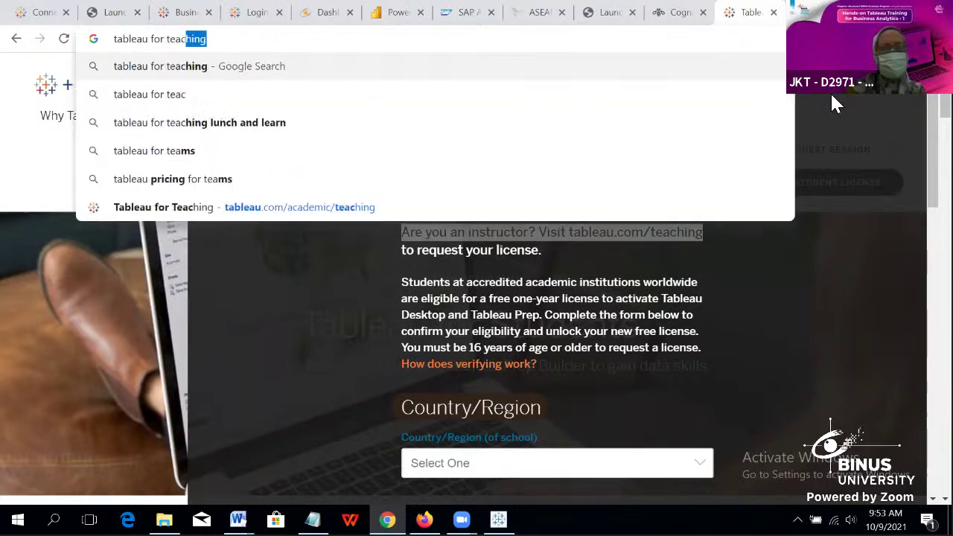
text(her)
key(Return)
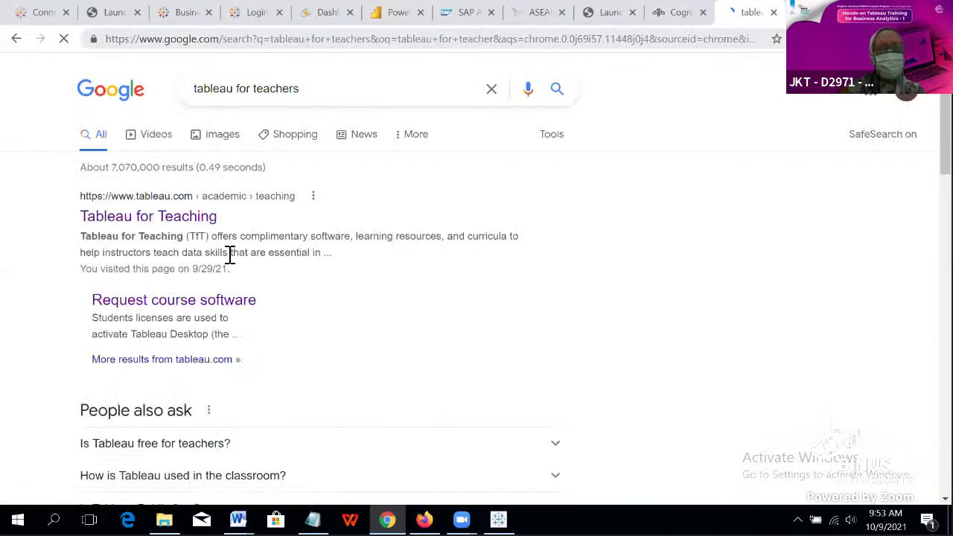
click(135, 222)
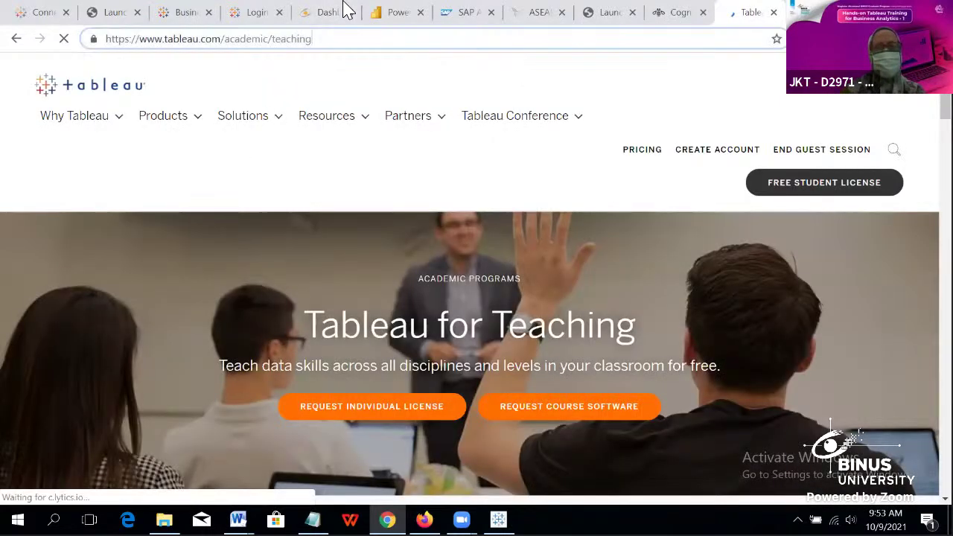
Step: Highlight the Tableau for Teaching page's web address and switch back to the data source page in Tableau
key(ctrl+l)
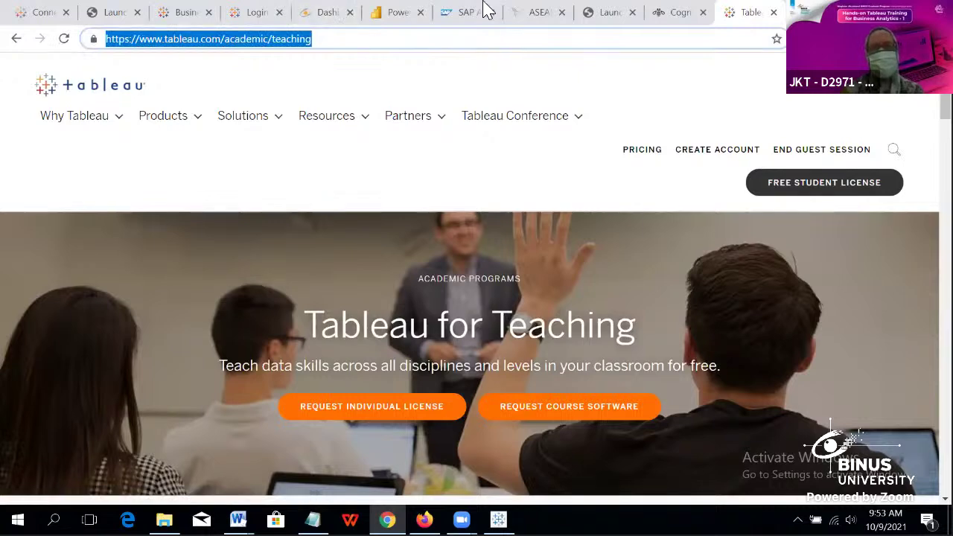
click(484, 243)
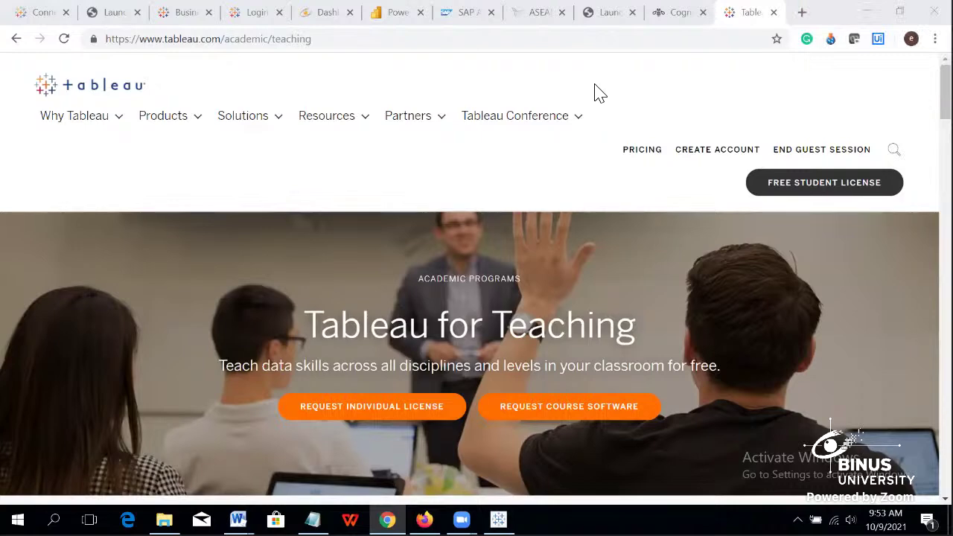
click(498, 520)
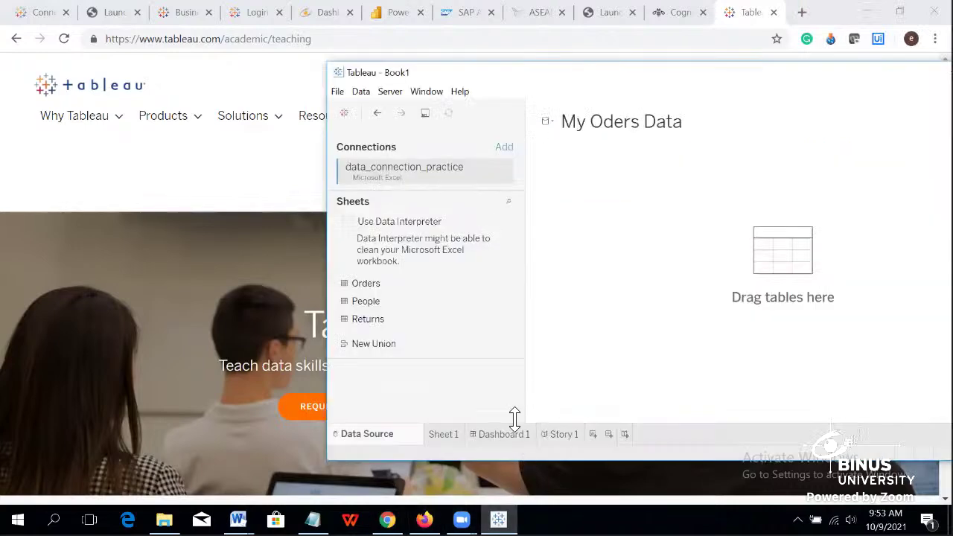
Step: Switch to the Desktop I Fundamentals guide in Word and read on to step 3 about loading the Orders sheet
mouse_move(238, 518)
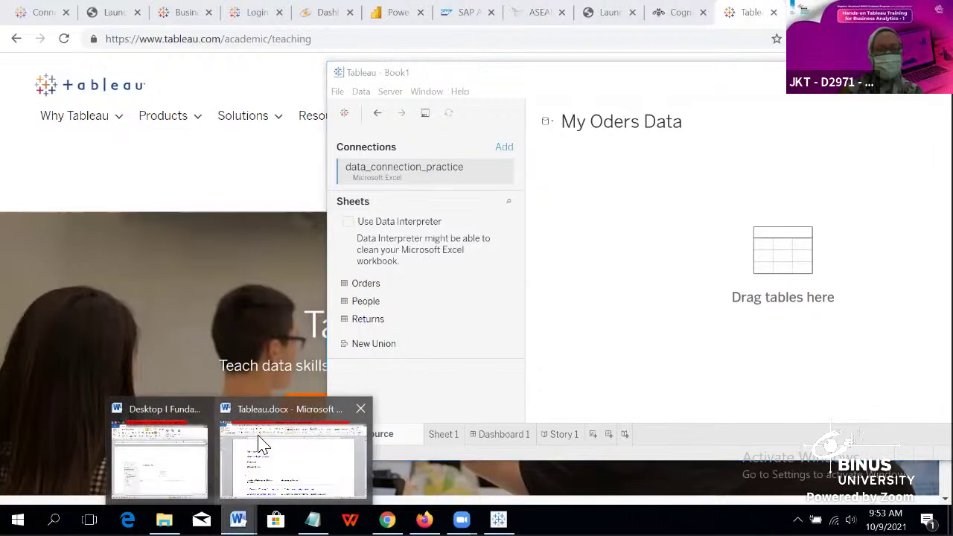
click(166, 441)
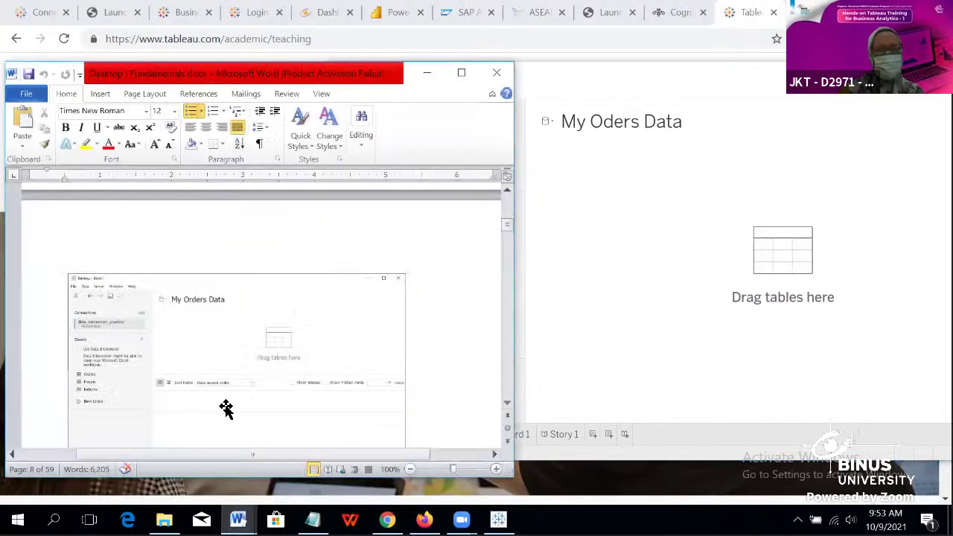
scroll(432, 305, down, 3)
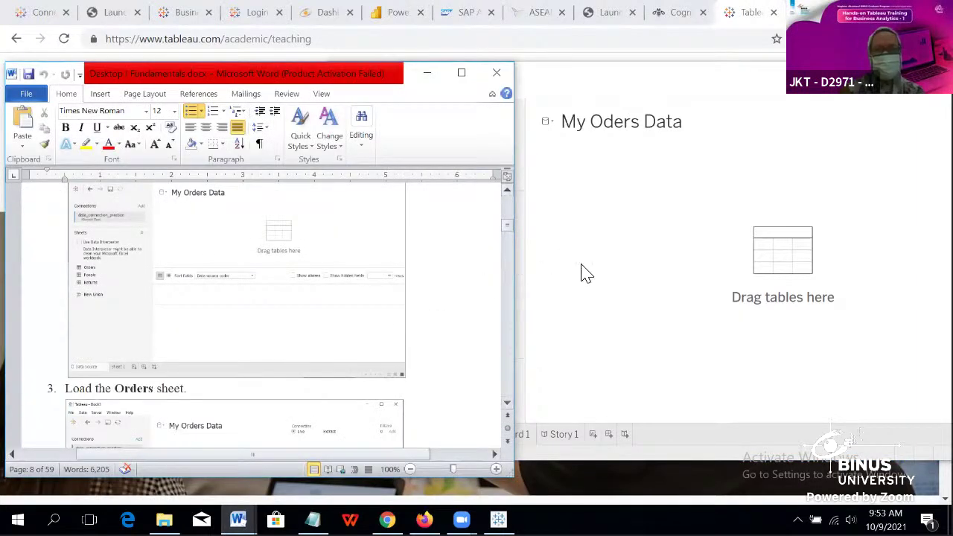
scroll(458, 295, down, 2)
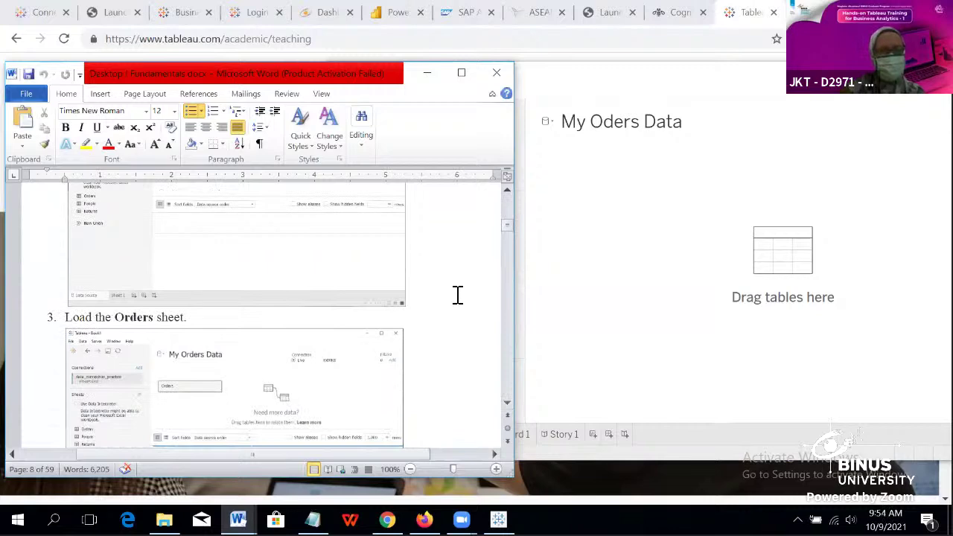
Step: Return to Tableau's data source page and load the Orders sheet onto the canvas
click(587, 280)
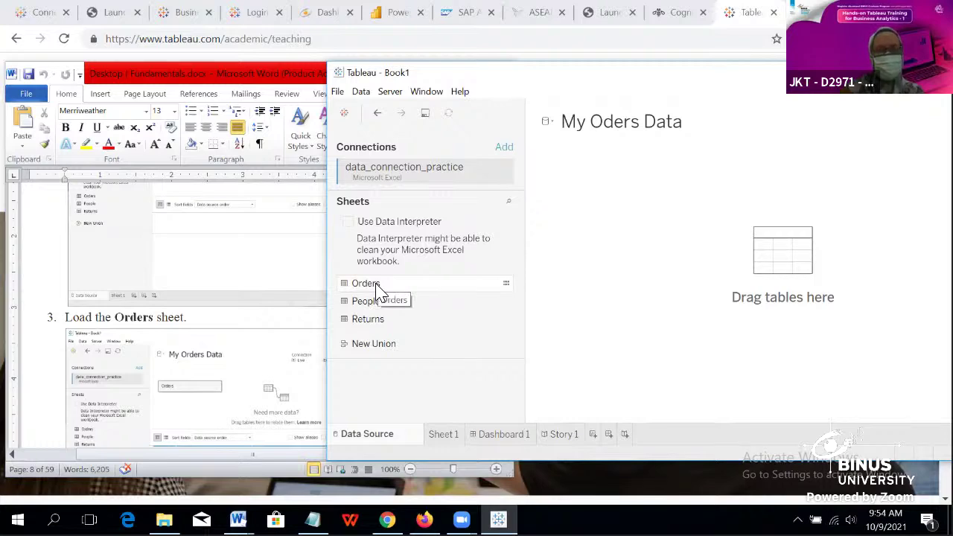
click(445, 436)
scroll(253, 372, down, 1)
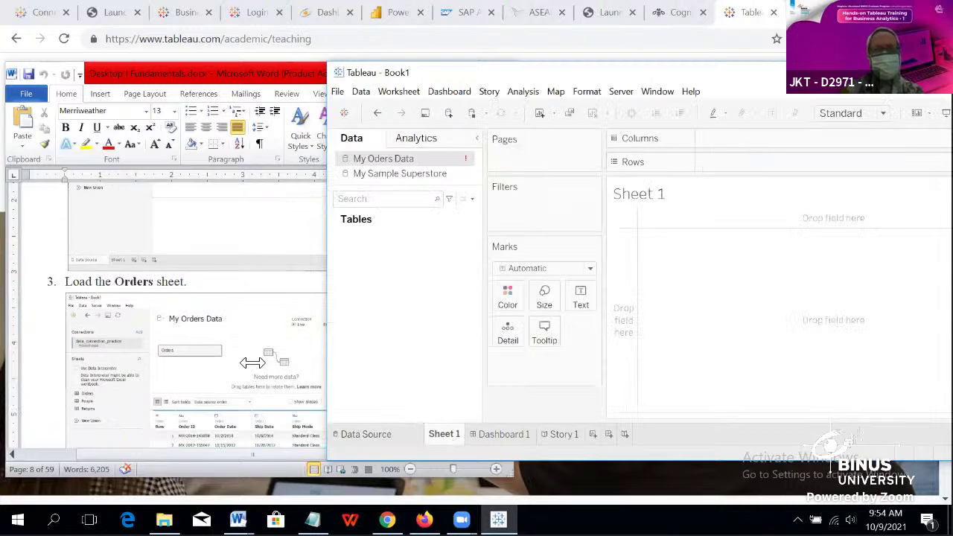
click(366, 435)
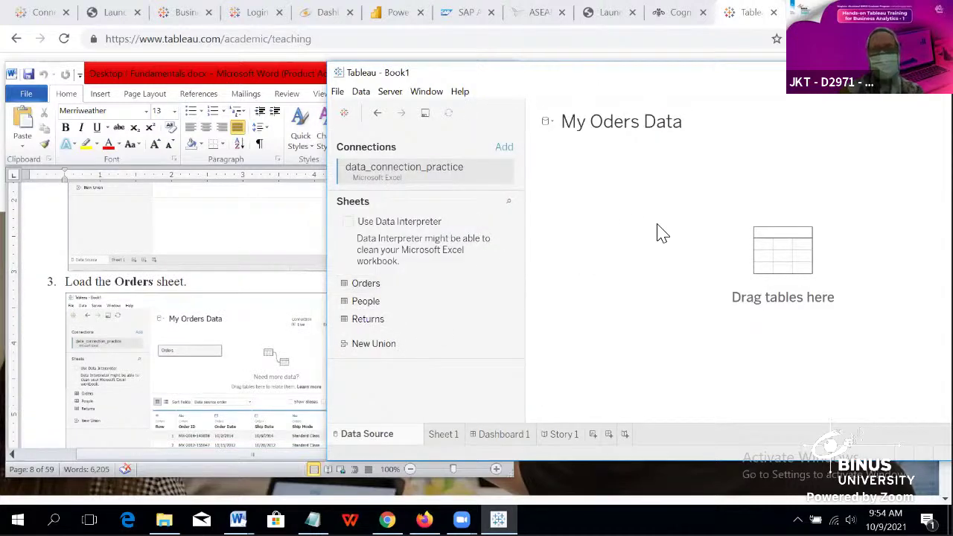
scroll(128, 312, down, 3)
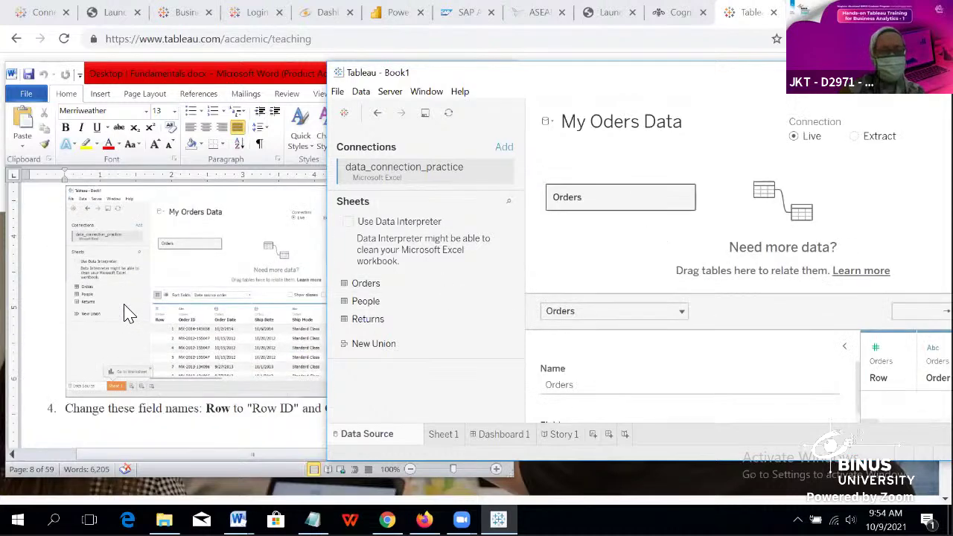
Step: Check step 4 in the guide and rename the Row field of the Orders table to "Row ID"
click(185, 434)
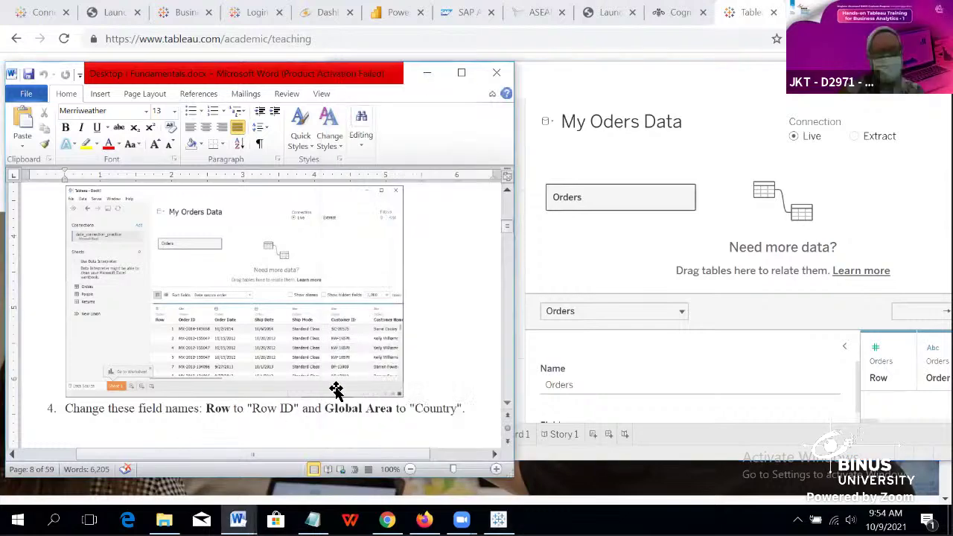
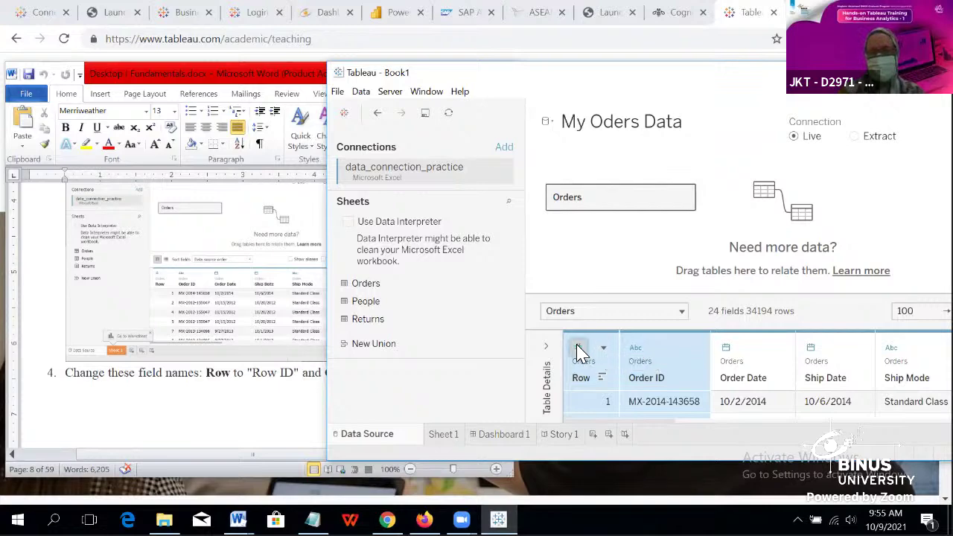
click(546, 264)
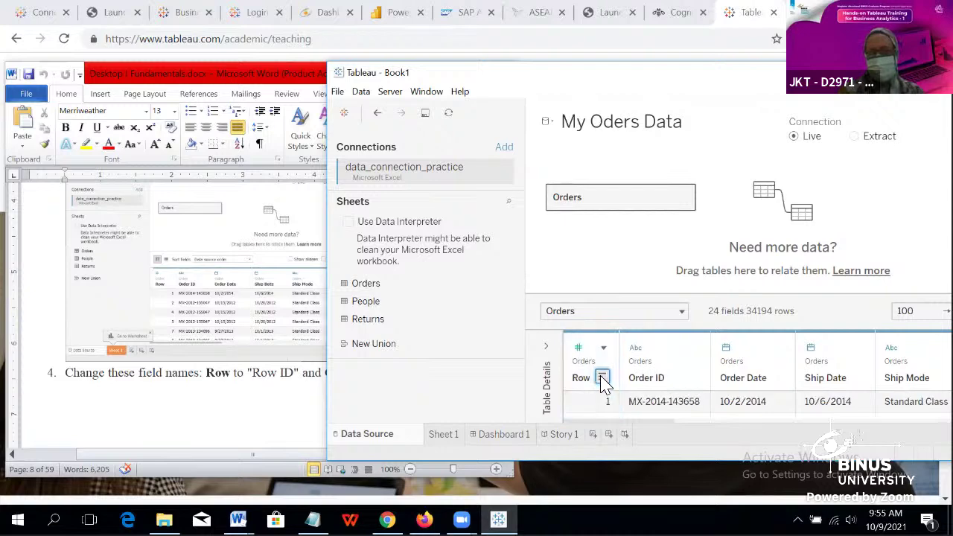
click(604, 347)
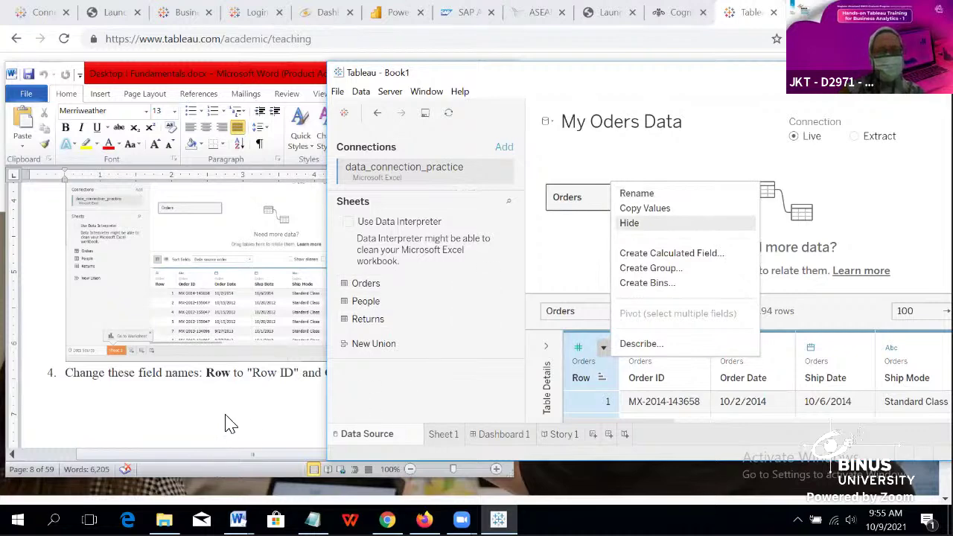
click(693, 193)
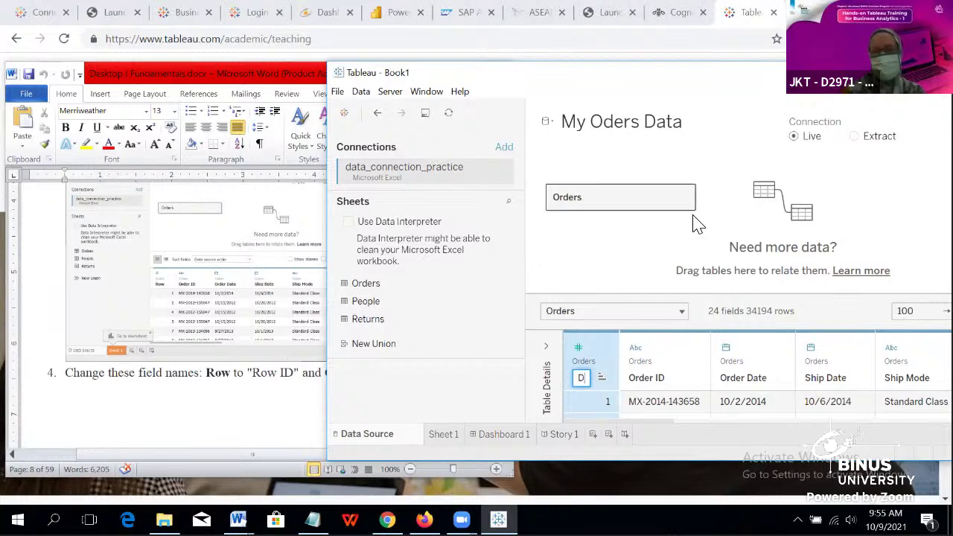
key(Escape)
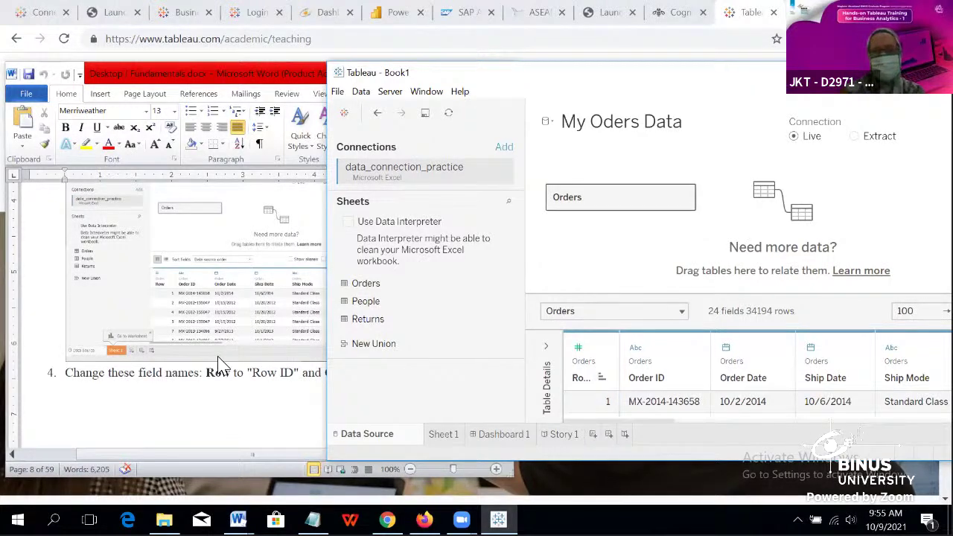
Step: Check the second field to rename in the guide and find the Global Area column in the Orders data preview
click(238, 403)
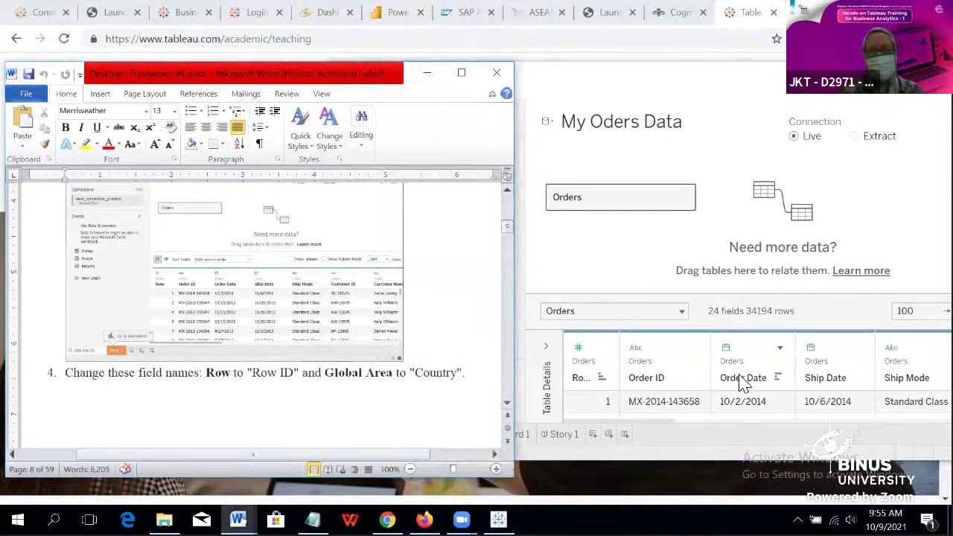
click(616, 247)
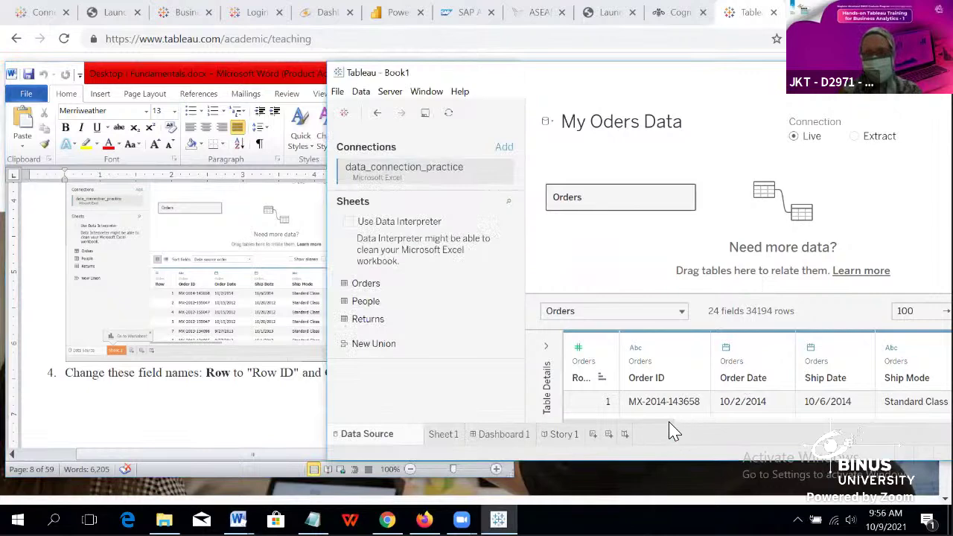
drag(672, 430, 836, 430)
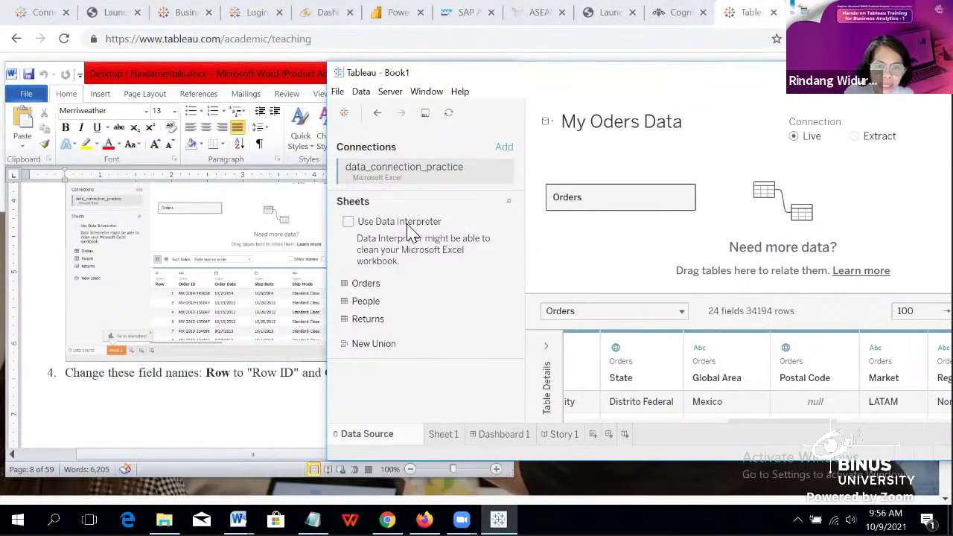
Step: Open the data source name for editing and highlight its text to point out where the connection is renamed
click(634, 126)
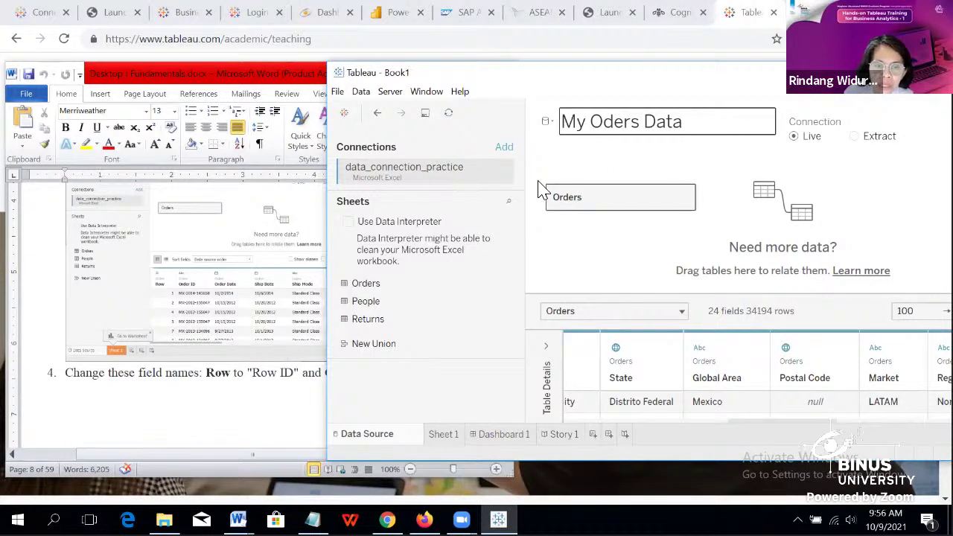
click(456, 198)
click(682, 119)
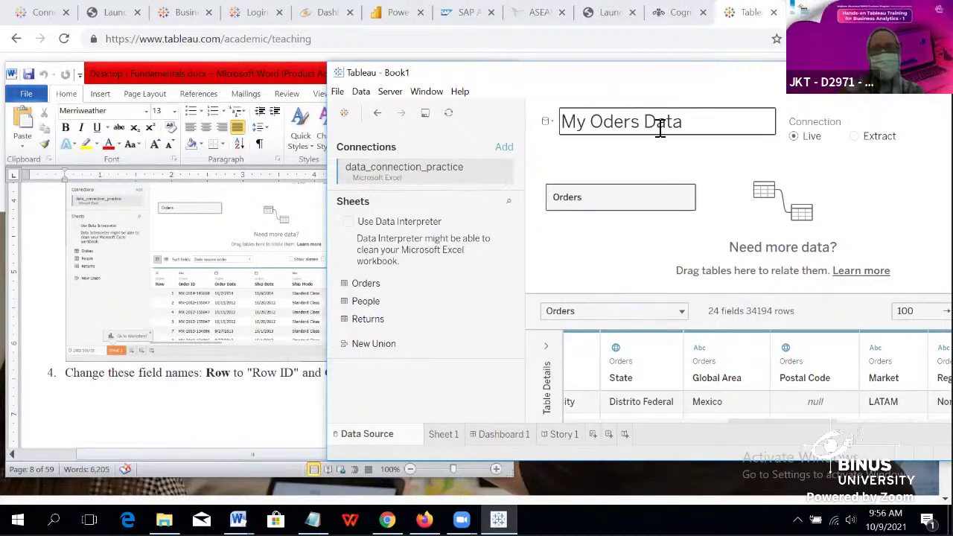
triple_click(656, 123)
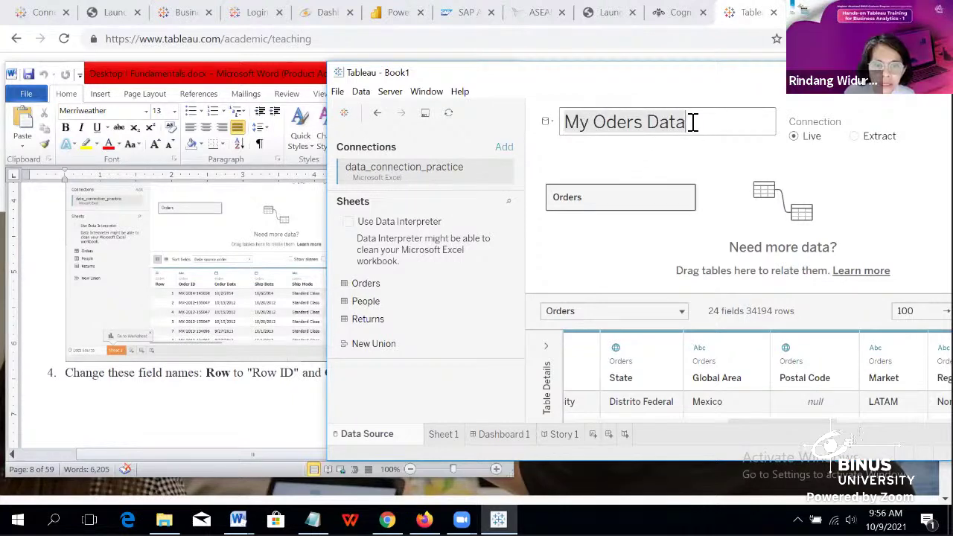
drag(696, 127, 564, 122)
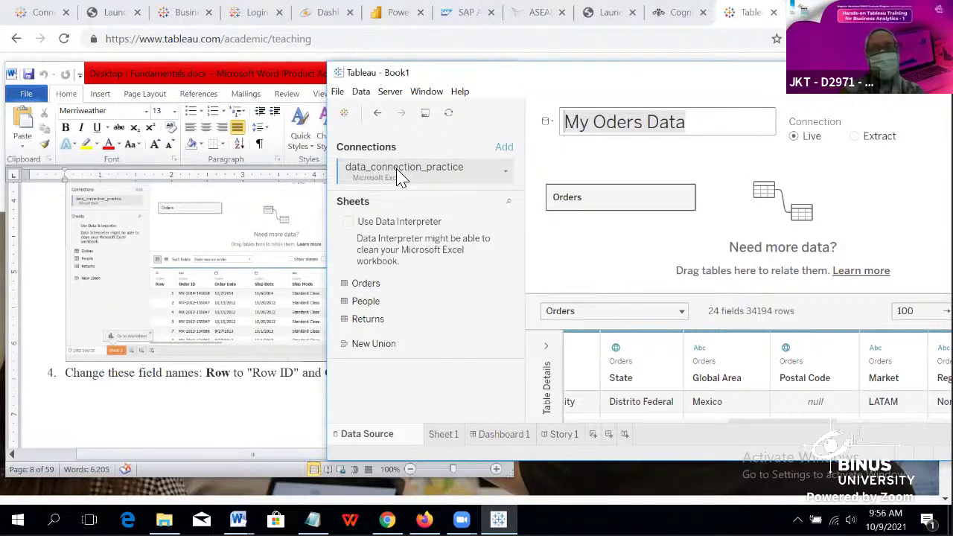
click(714, 125)
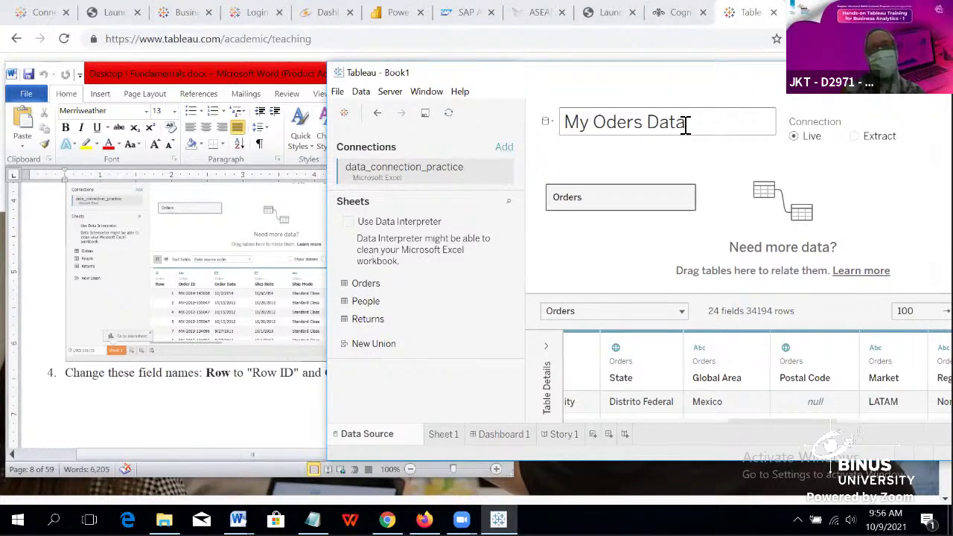
drag(694, 127, 562, 125)
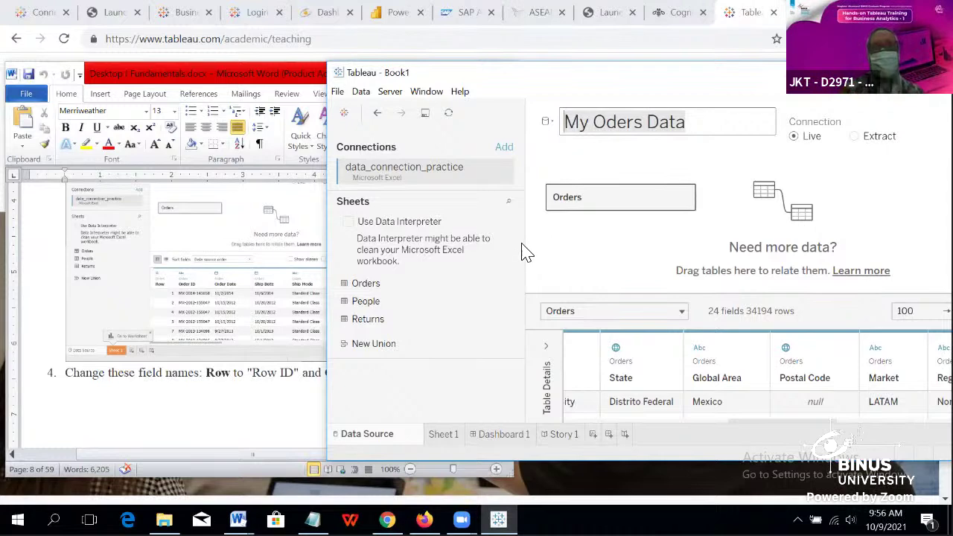
Step: Look back through the guide at the renamed connection's screenshot and the step on loading the Orders sheet
scroll(179, 268, up, 10)
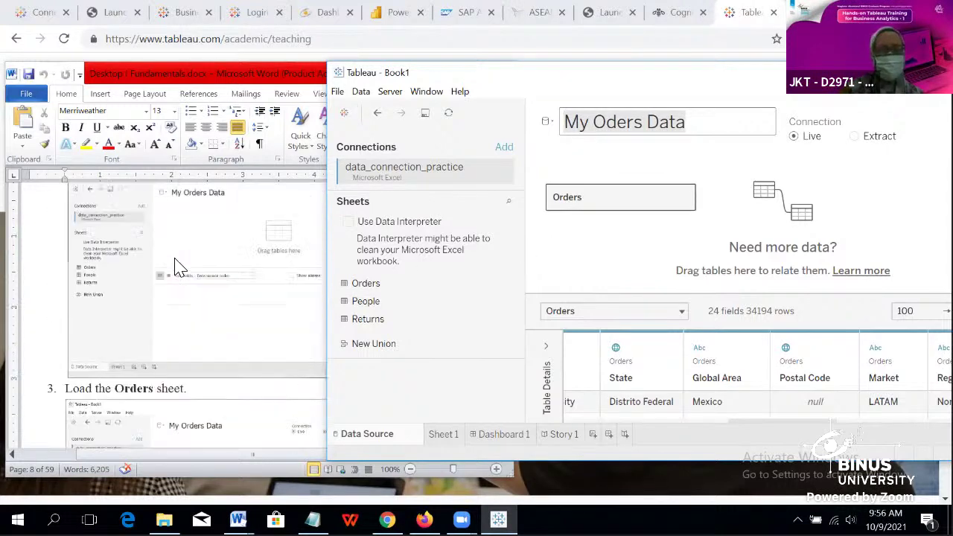
scroll(179, 268, up, 5)
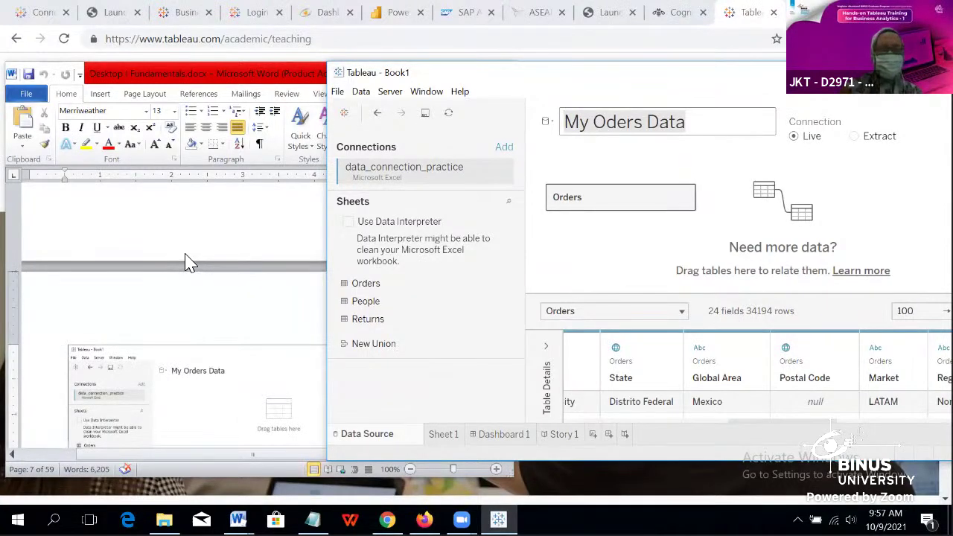
scroll(186, 262, down, 5)
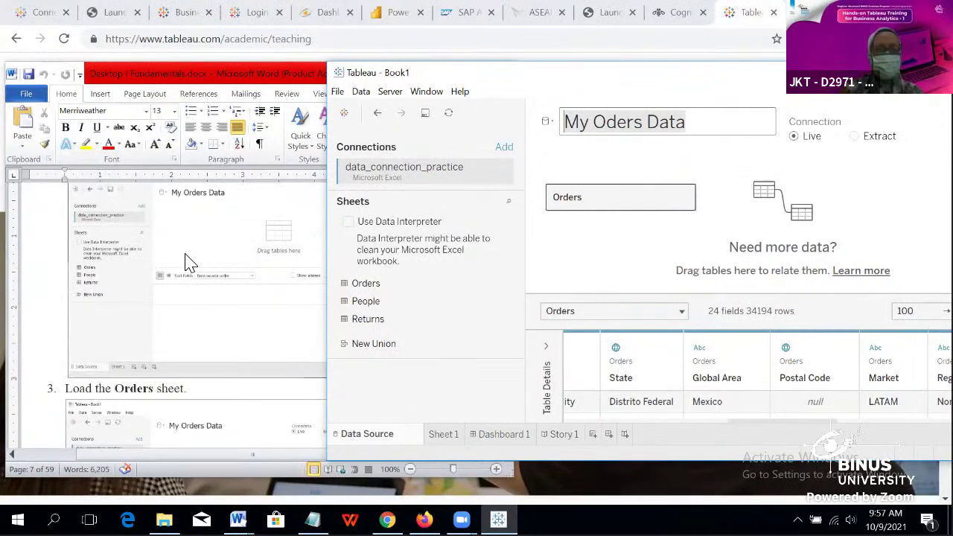
scroll(187, 262, down, 1)
scroll(186, 262, up, 3)
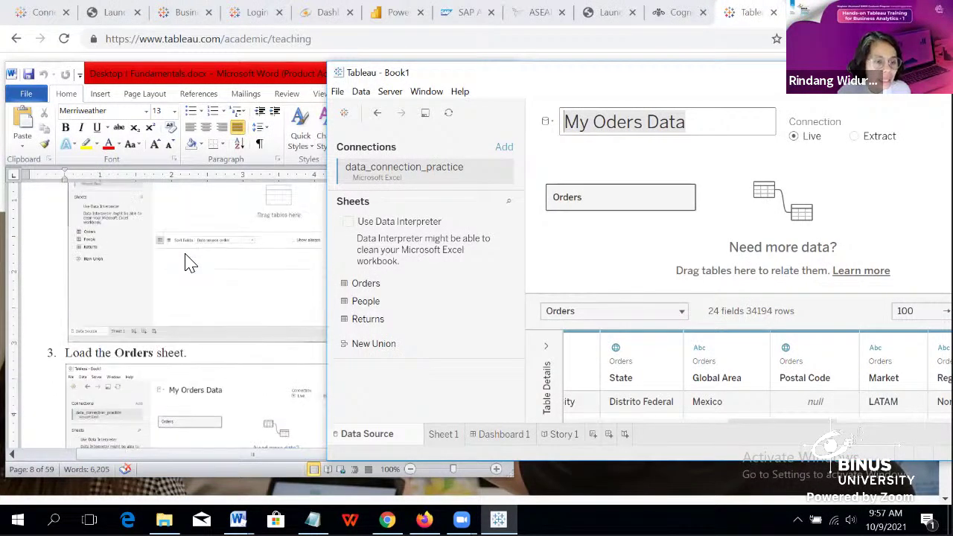
Step: Place the Tableau window beside the guide and remove the Orders table from the data source canvas
click(342, 114)
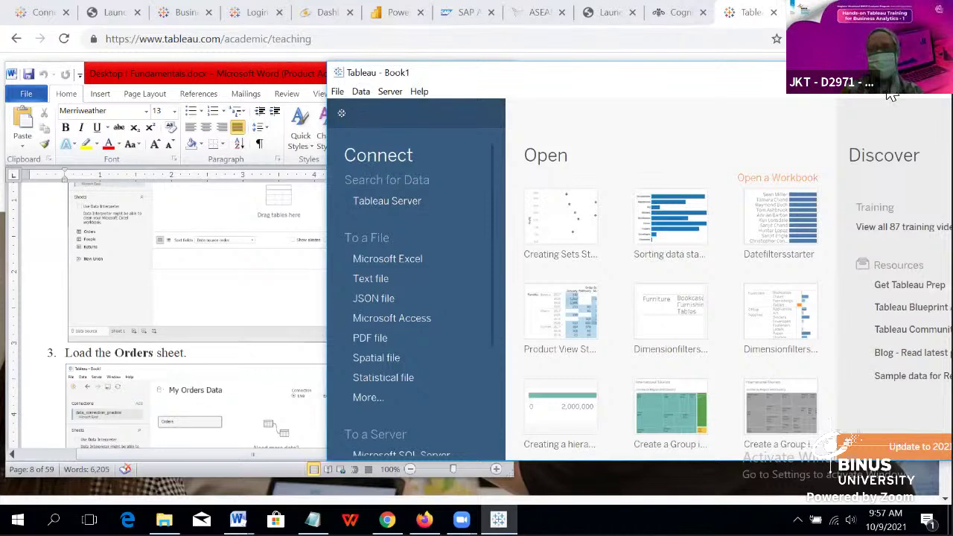
drag(892, 88, 697, 96)
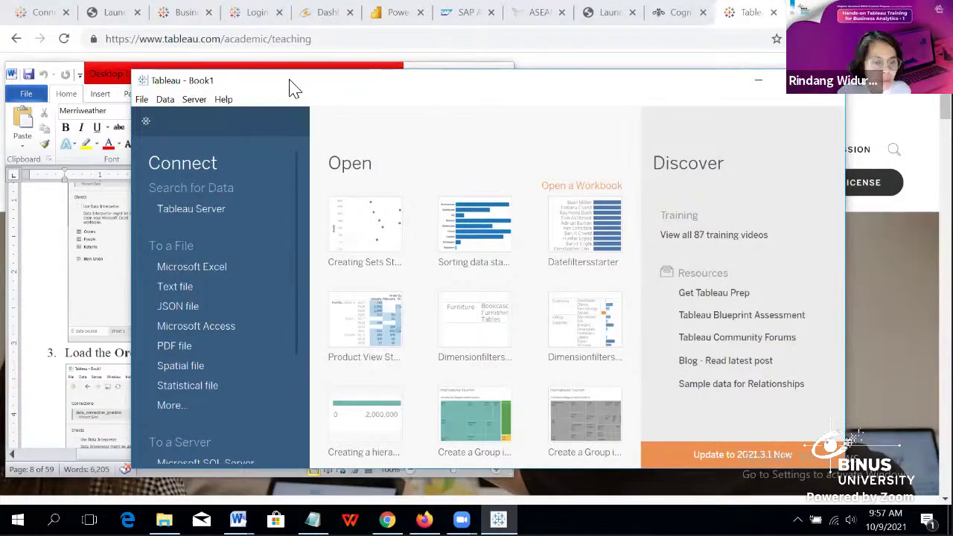
drag(740, 91, 946, 86)
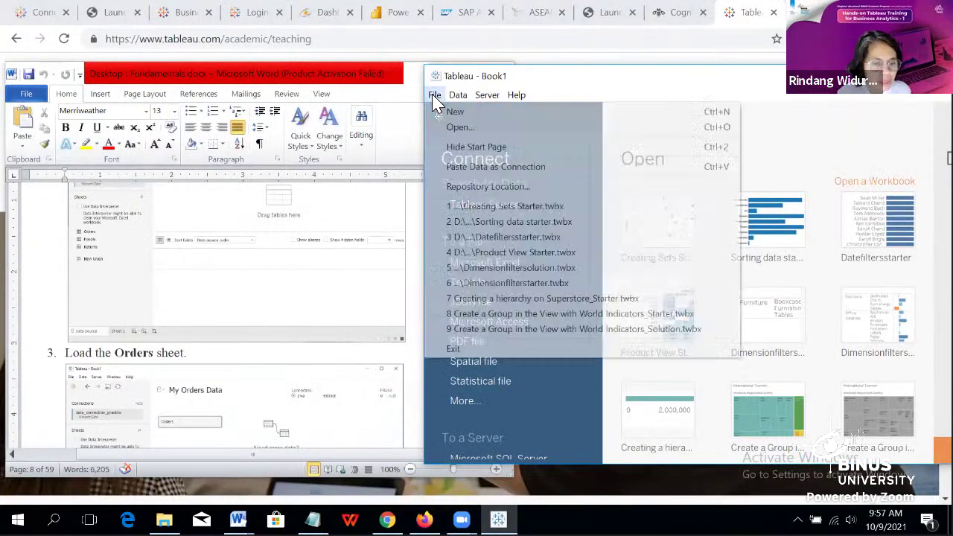
click(434, 94)
click(632, 90)
click(438, 118)
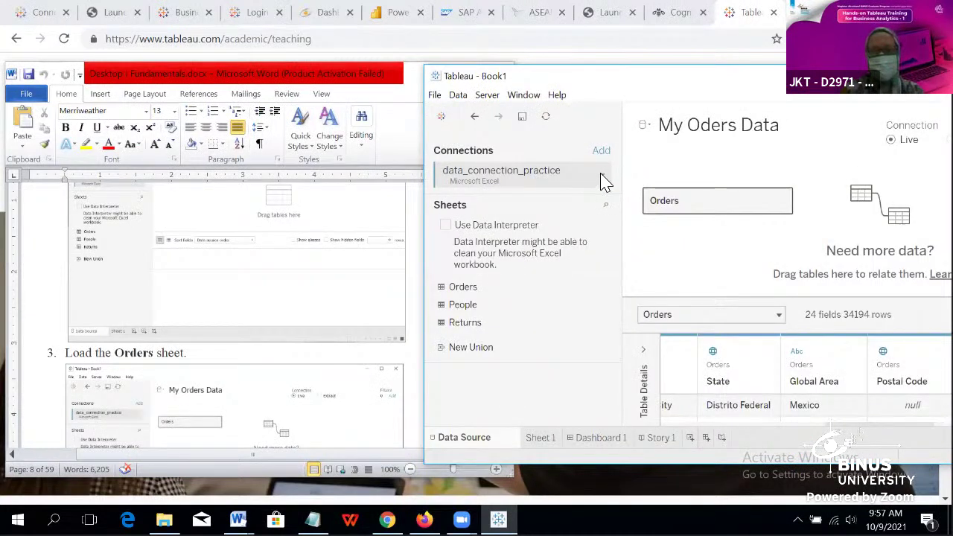
drag(756, 202, 519, 322)
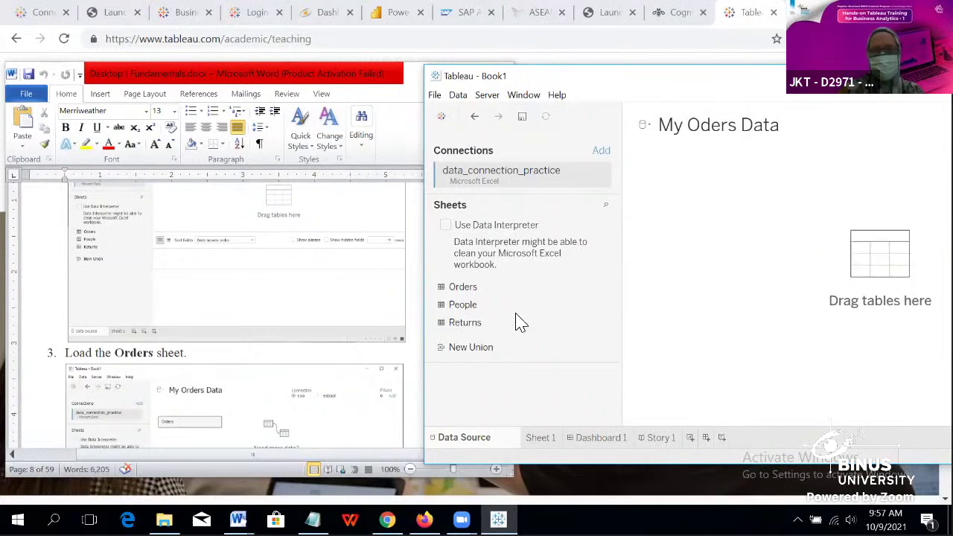
click(442, 117)
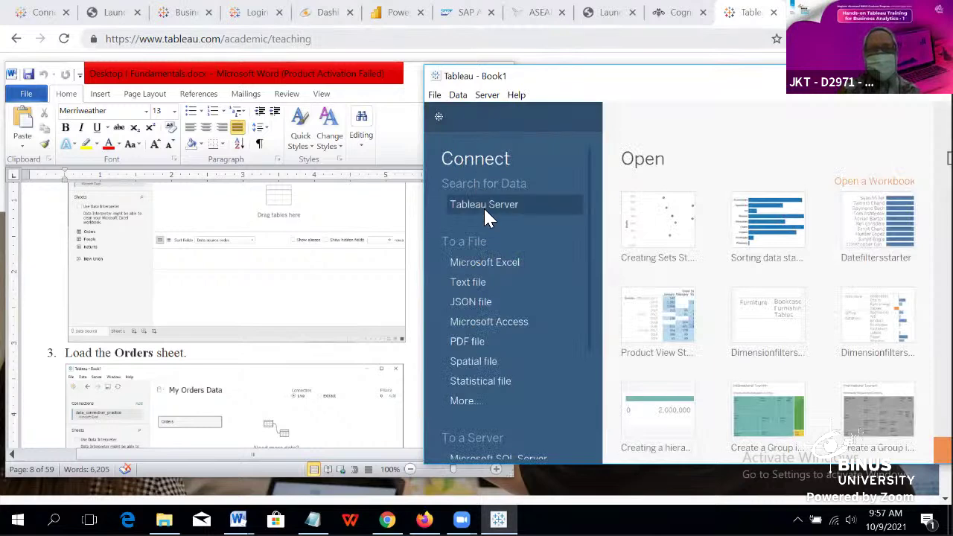
click(485, 266)
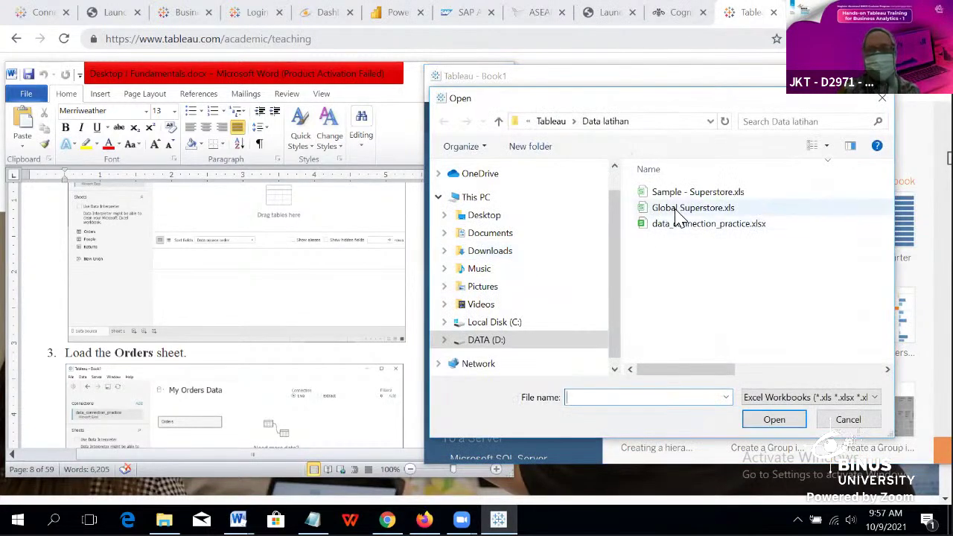
click(712, 228)
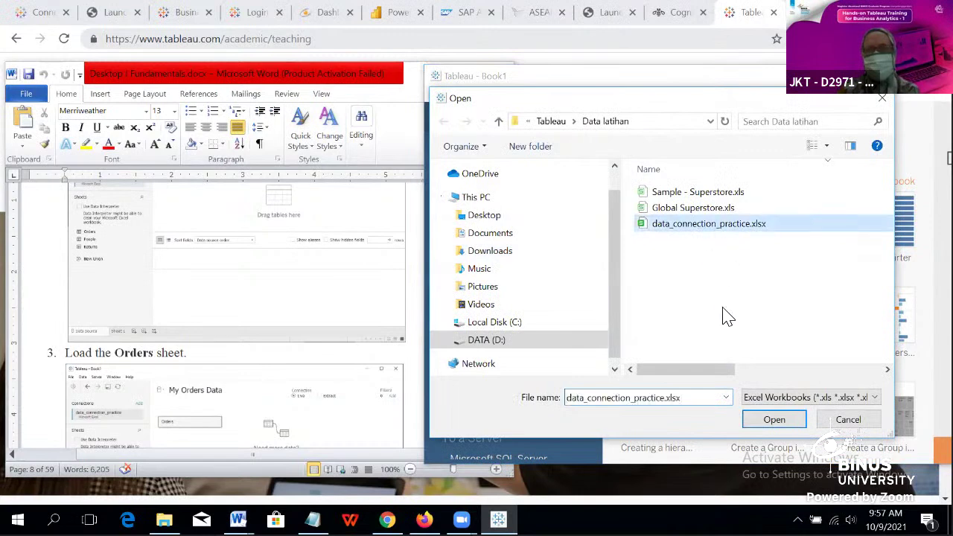
click(882, 98)
click(439, 118)
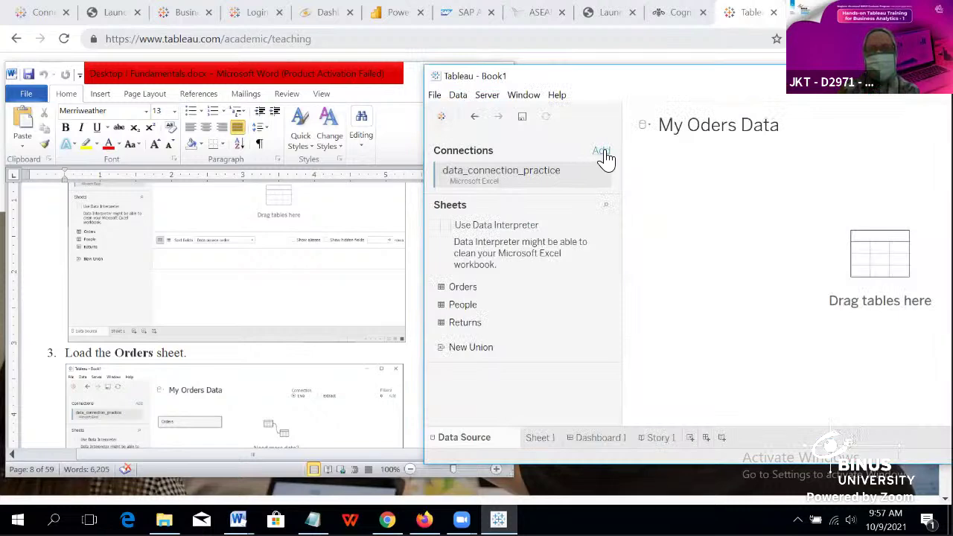
Step: Connect to the Excel workbook data_connection_practice.xlsx from the start page
click(441, 118)
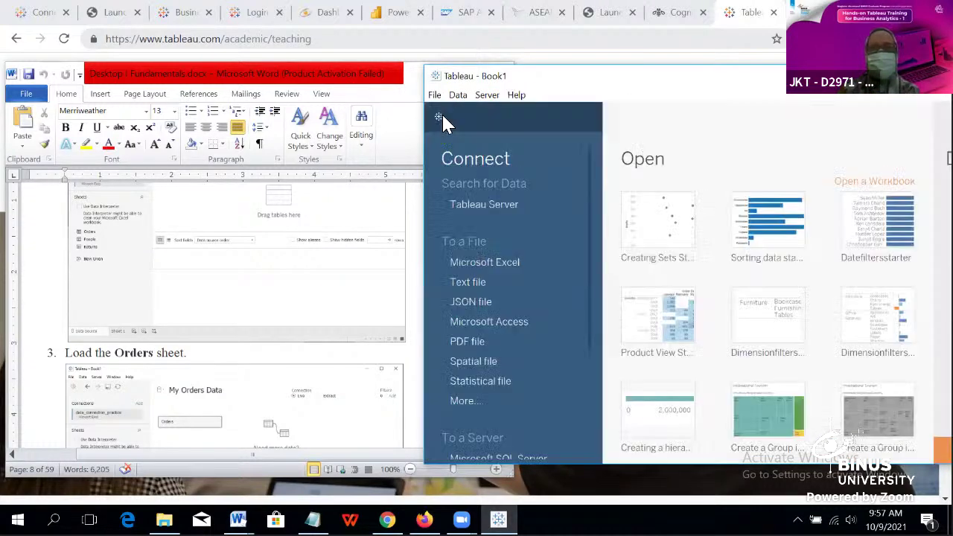
click(491, 261)
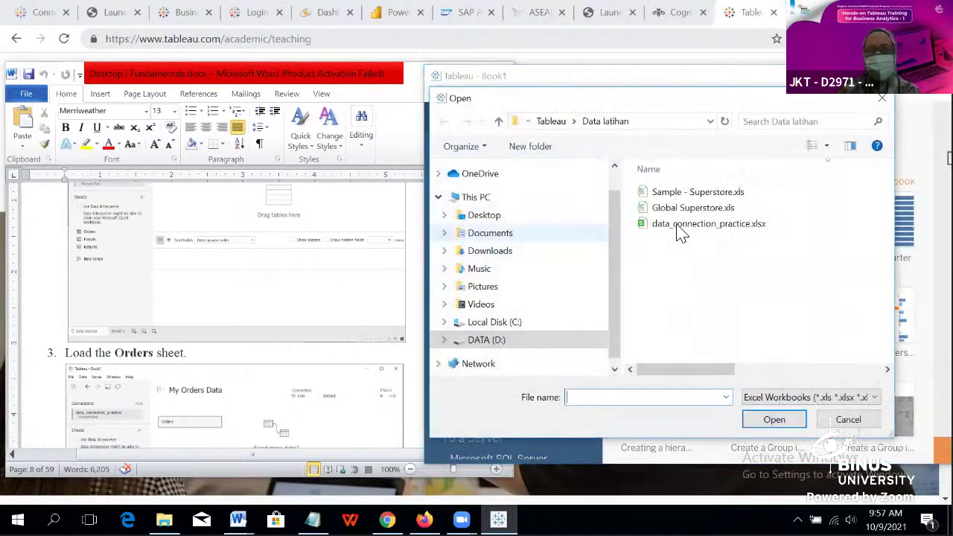
click(681, 224)
click(779, 422)
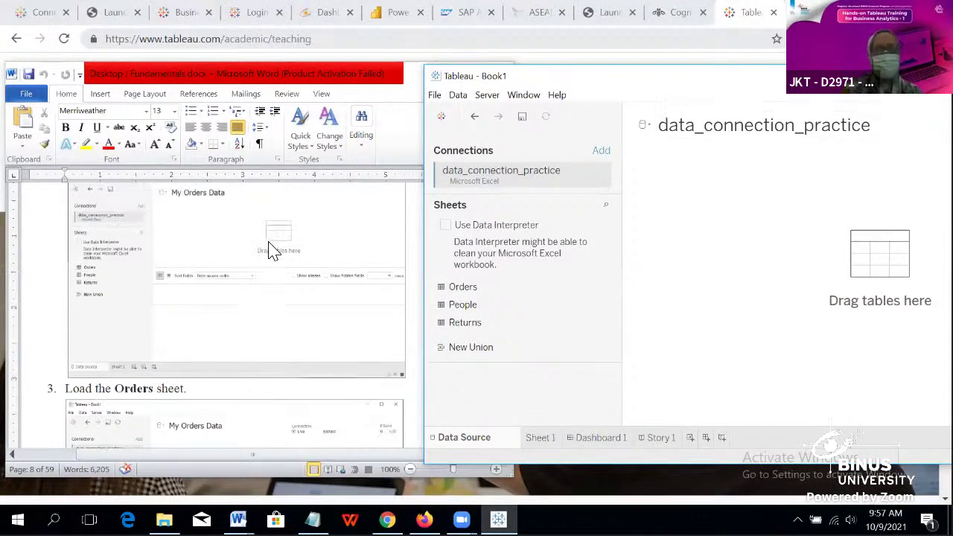
Step: Check the guide's renaming instruction and rename the data source to "My Orders Data"
scroll(268, 249, down, 5)
scroll(268, 250, up, 5)
click(749, 128)
double_click(882, 131)
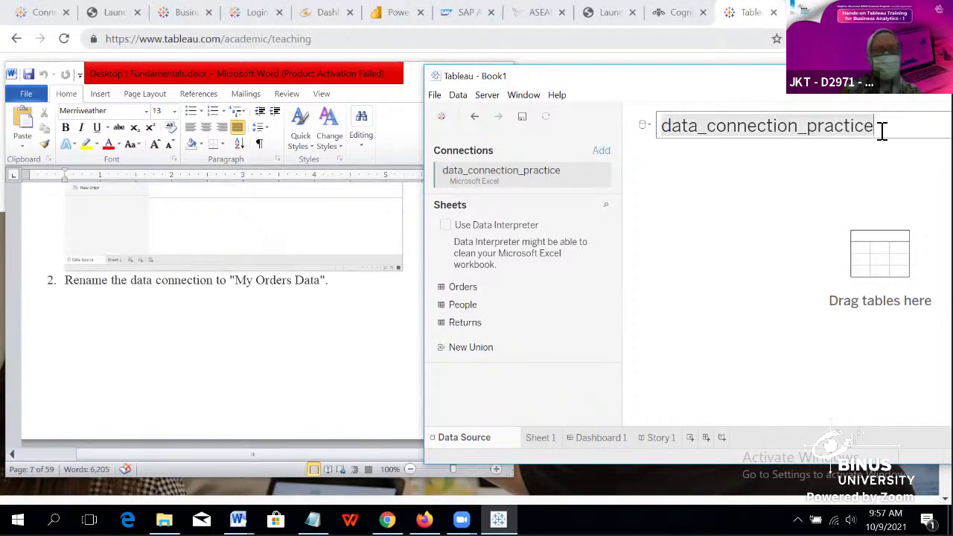
text(M)
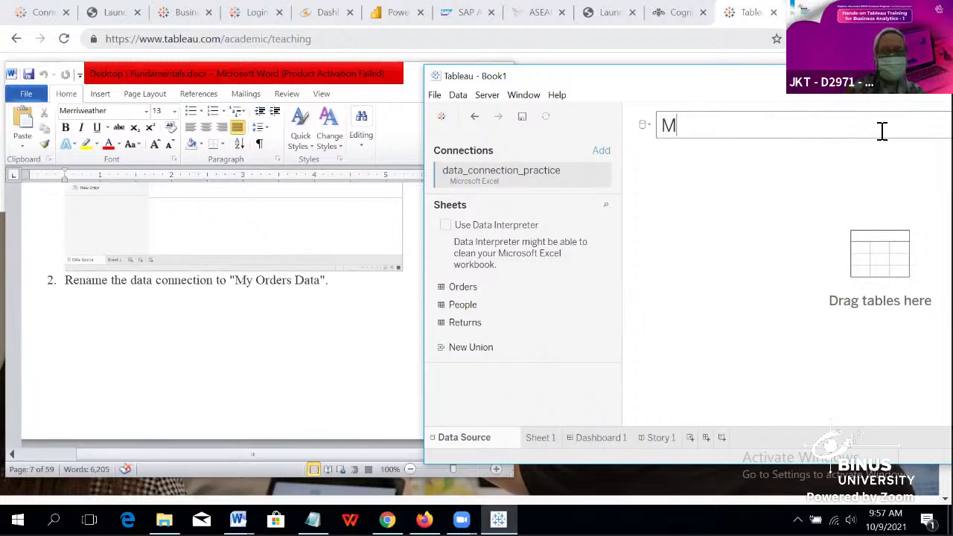
text(y Orders Data)
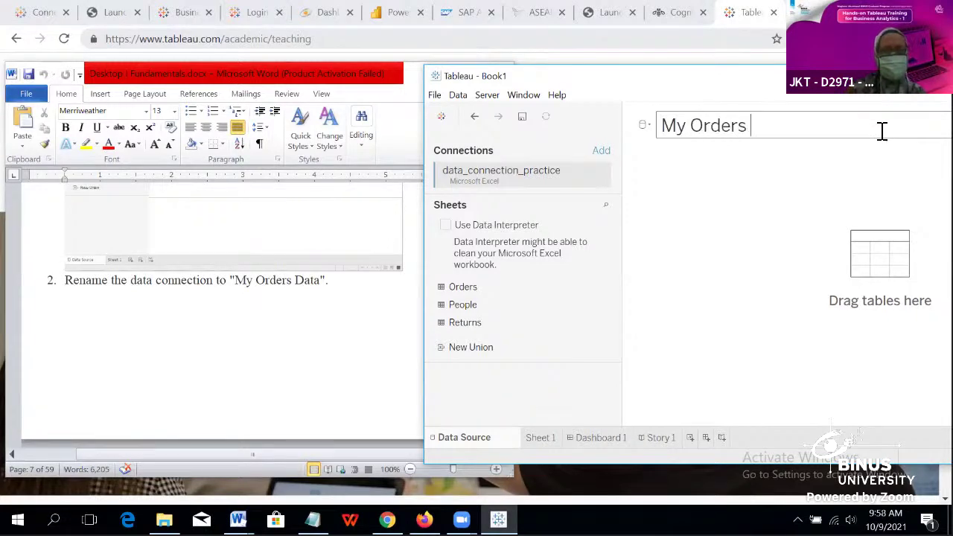
click(779, 192)
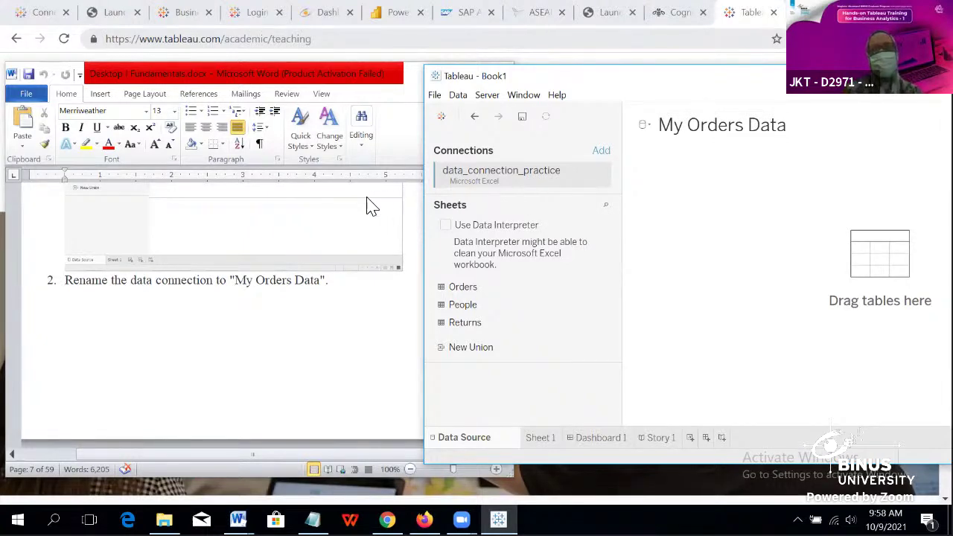
Step: Follow the guide's third step and load the Orders sheet onto the data source canvas
scroll(276, 304, down, 8)
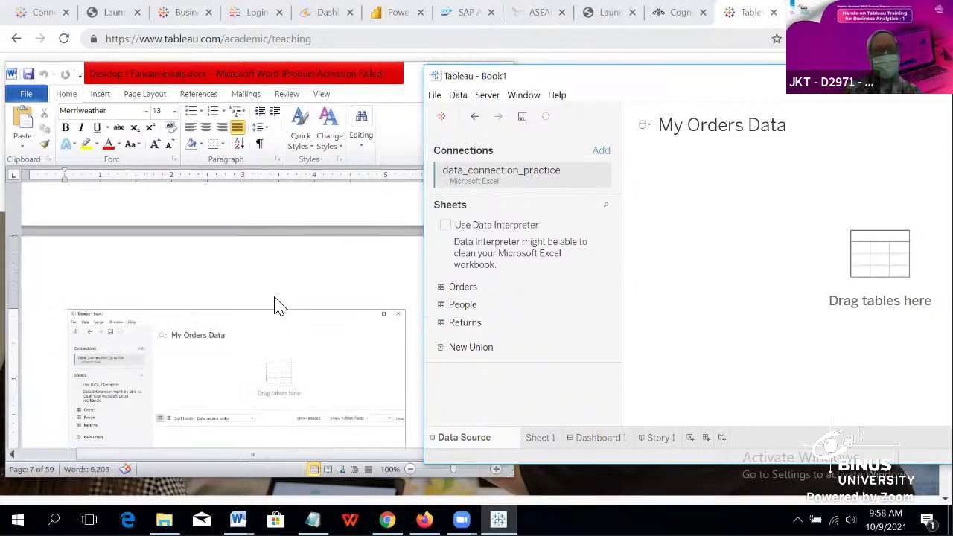
scroll(276, 305, down, 3)
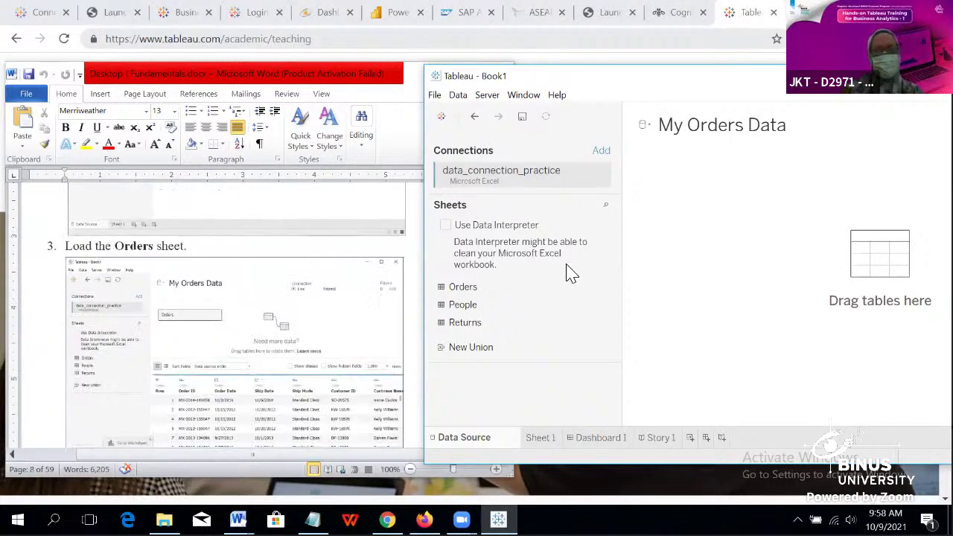
click(464, 287)
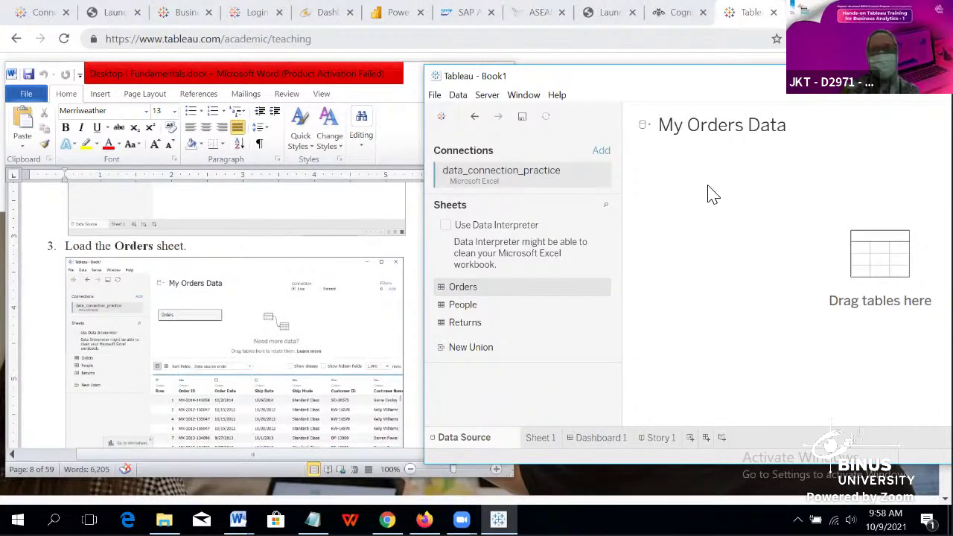
drag(711, 195, 711, 195)
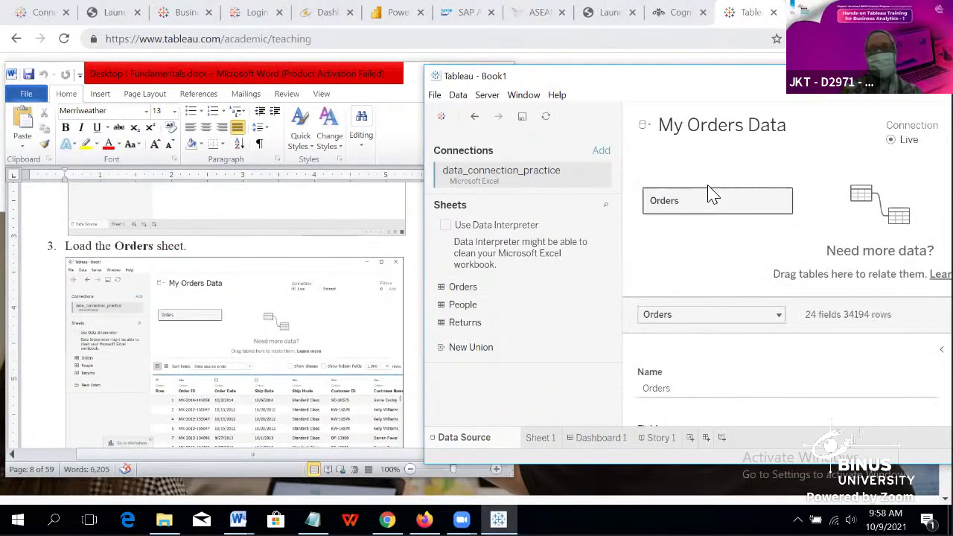
Step: Read the guide's instruction on field names and find the Global Area column in the Orders data preview
scroll(266, 313, down, 3)
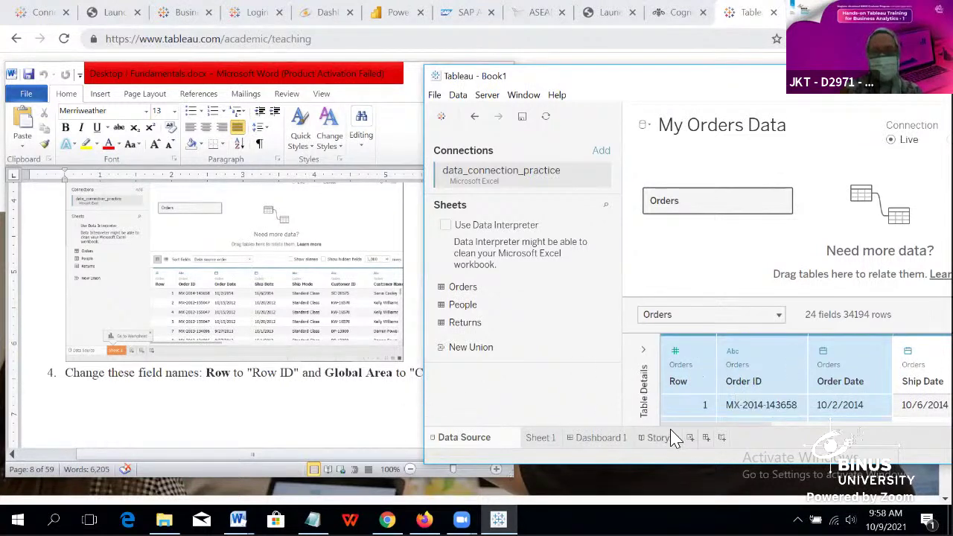
drag(768, 430, 935, 426)
click(365, 405)
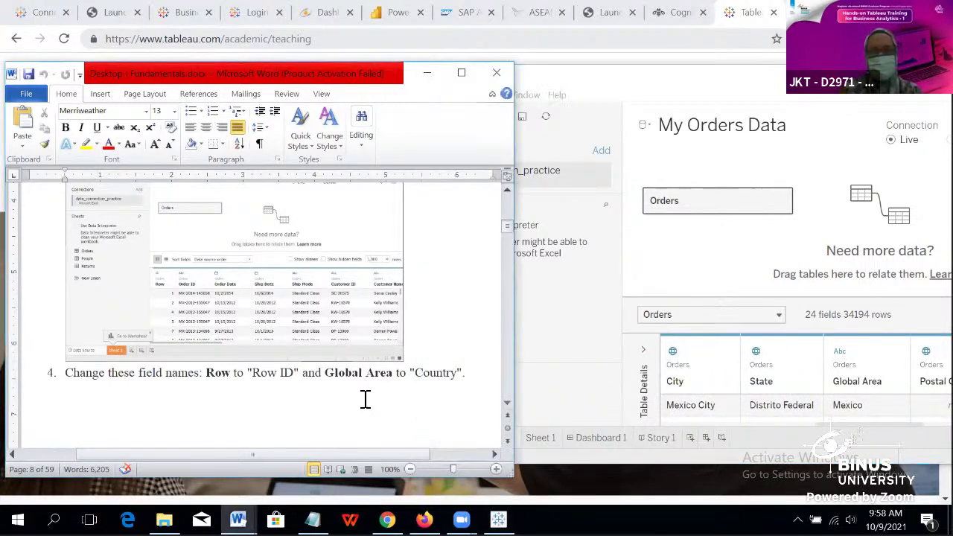
click(897, 357)
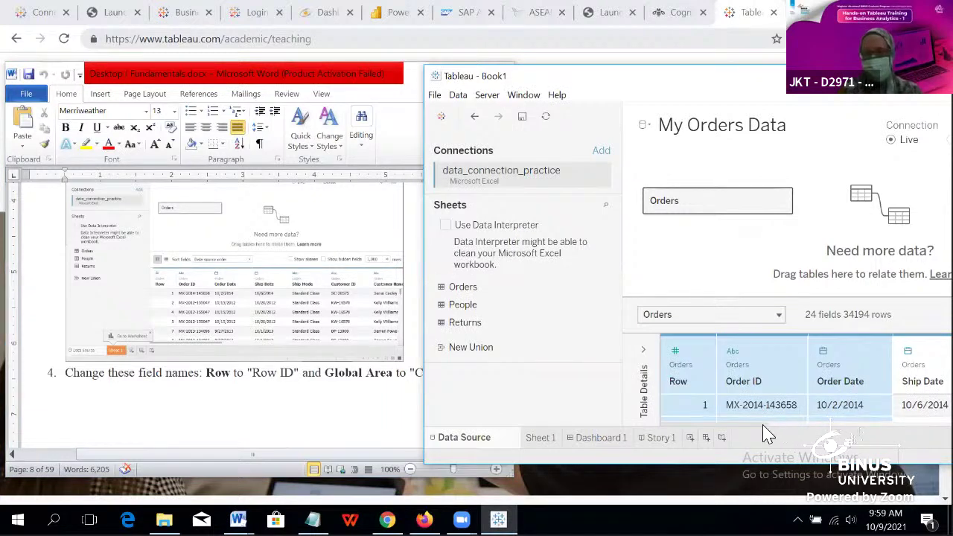
drag(766, 426, 916, 424)
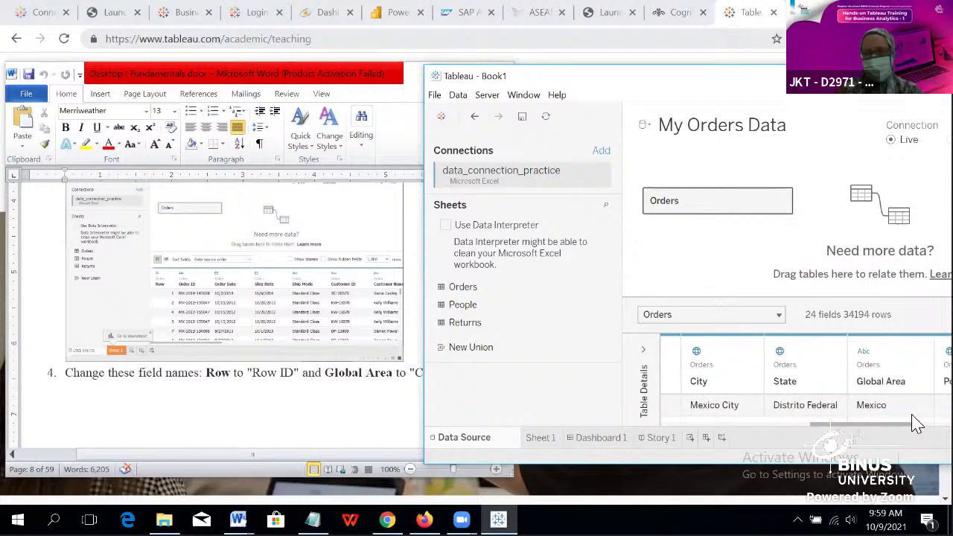
click(920, 355)
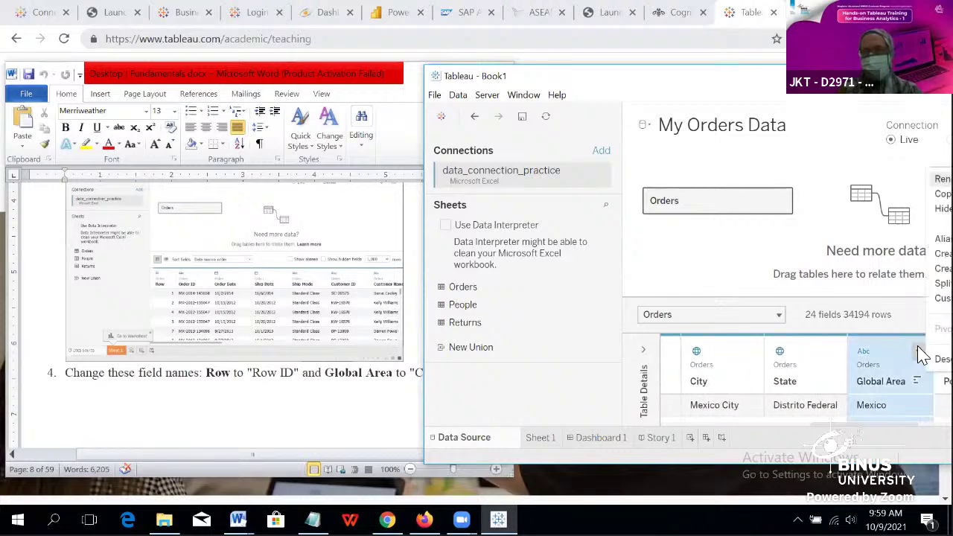
click(770, 292)
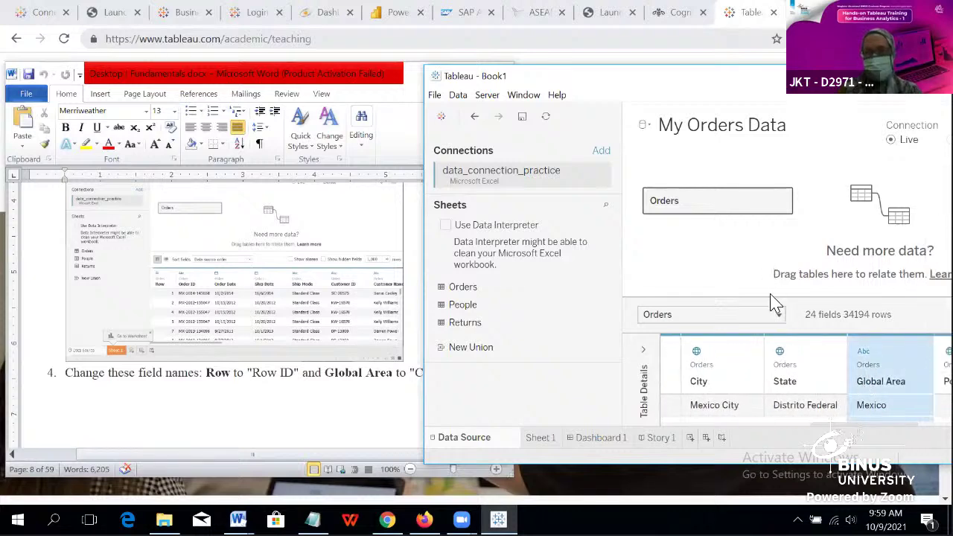
Step: Rename the Global Area field of the Orders table to "Country"
click(808, 429)
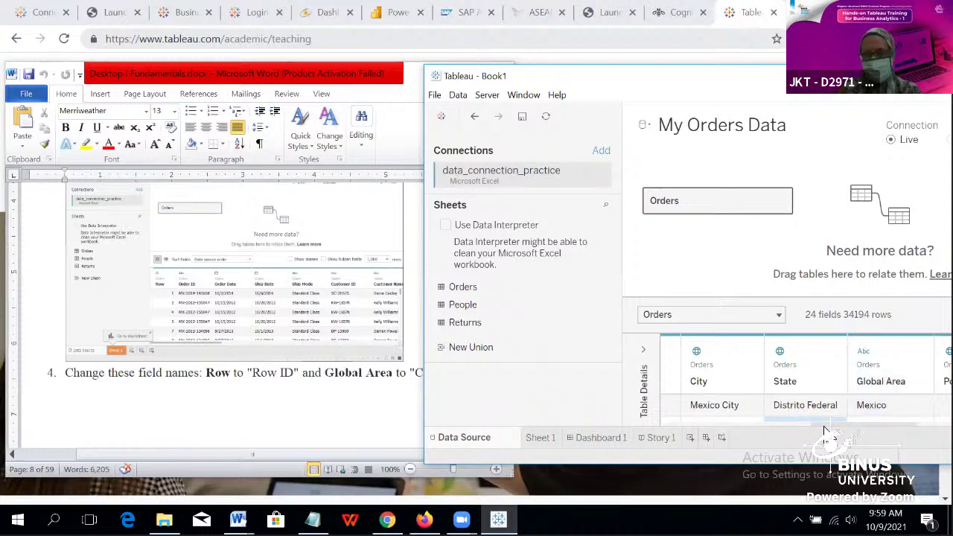
drag(828, 430, 864, 433)
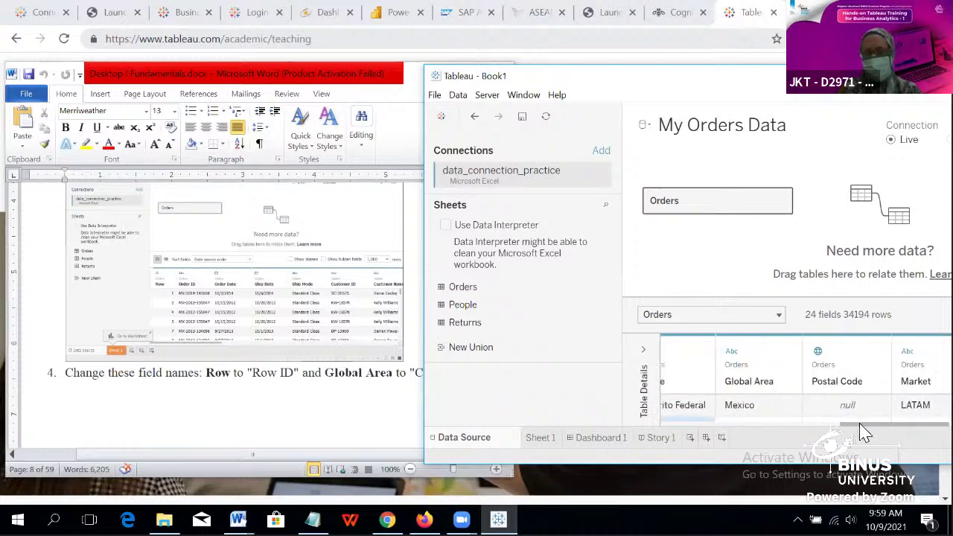
click(786, 351)
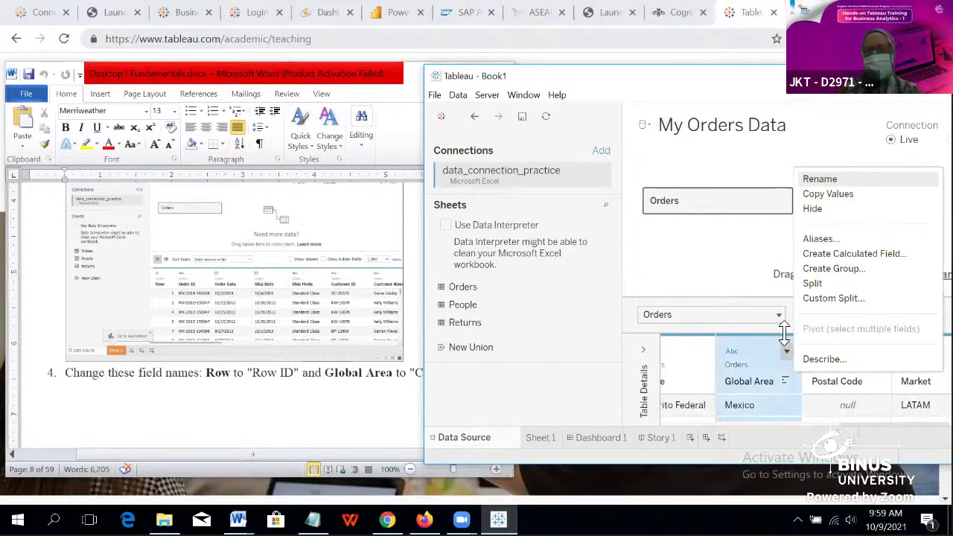
click(815, 181)
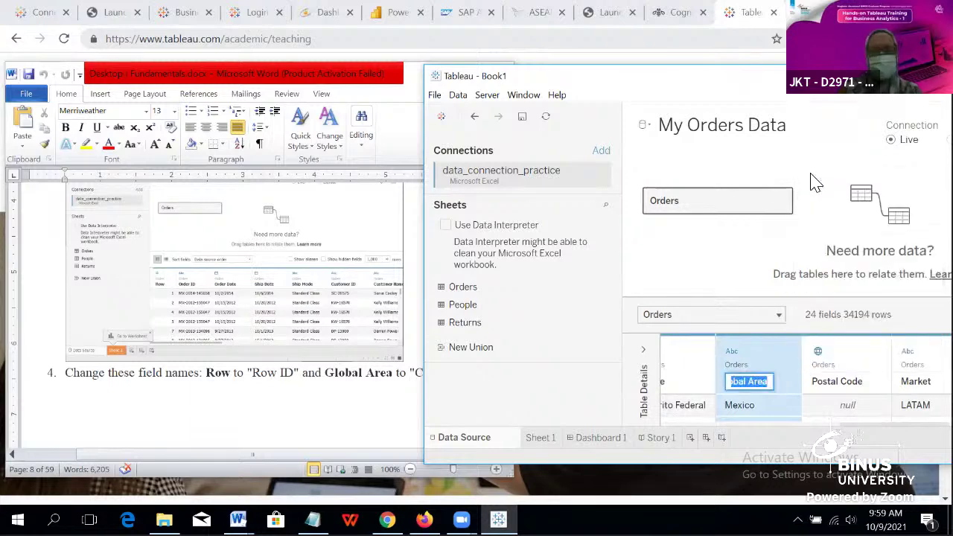
text(Country)
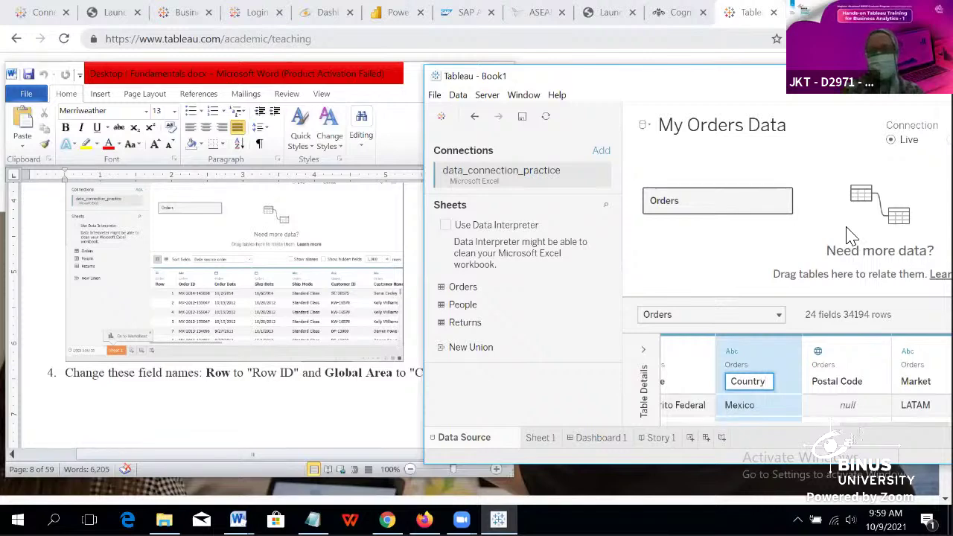
click(674, 257)
Step: Read the guide's fifth step on changing the Country field from String to the Country/Region geographic role
scroll(310, 407, down, 2)
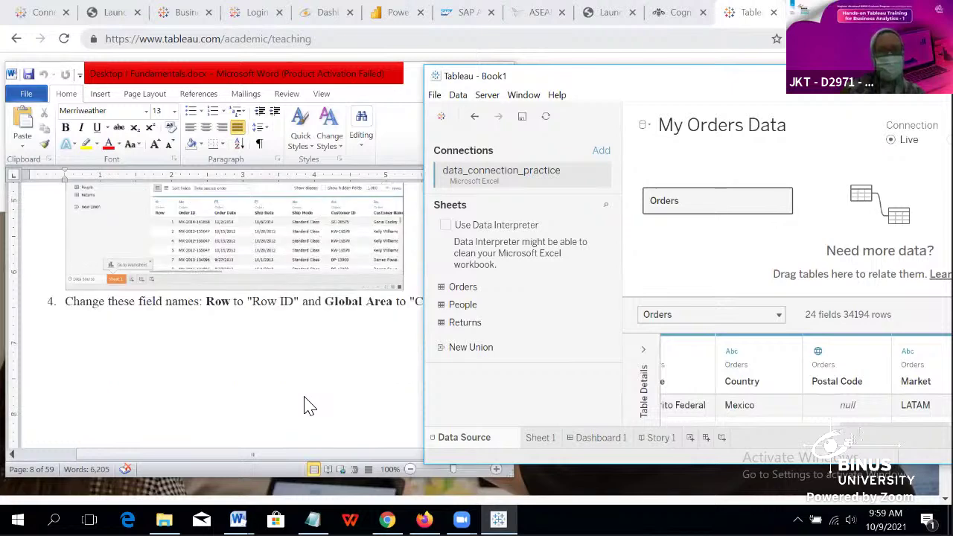
scroll(310, 407, down, 10)
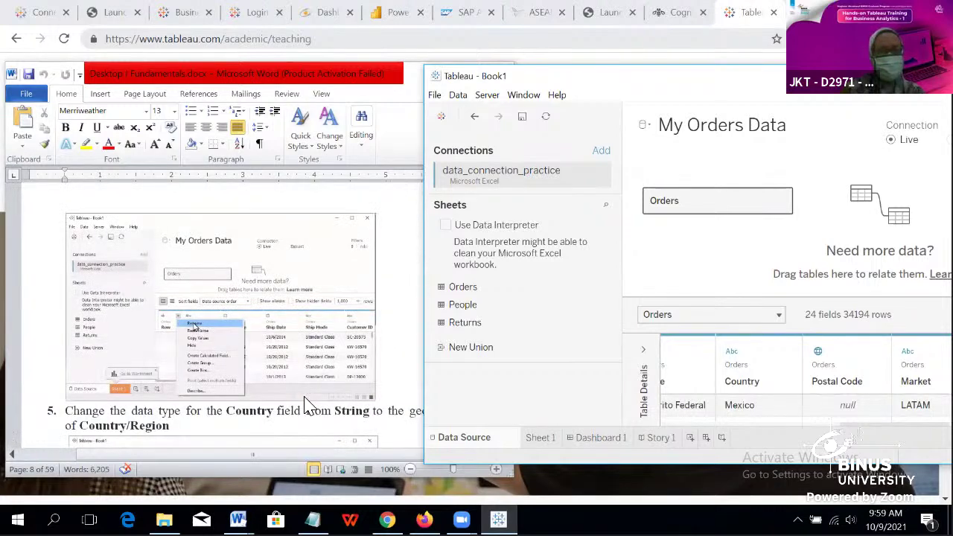
scroll(310, 406, down, 3)
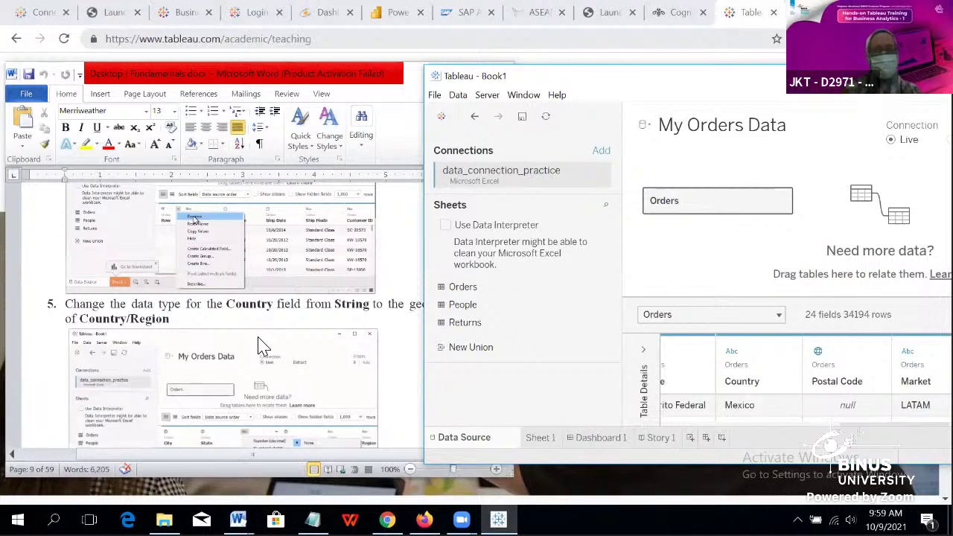
click(374, 336)
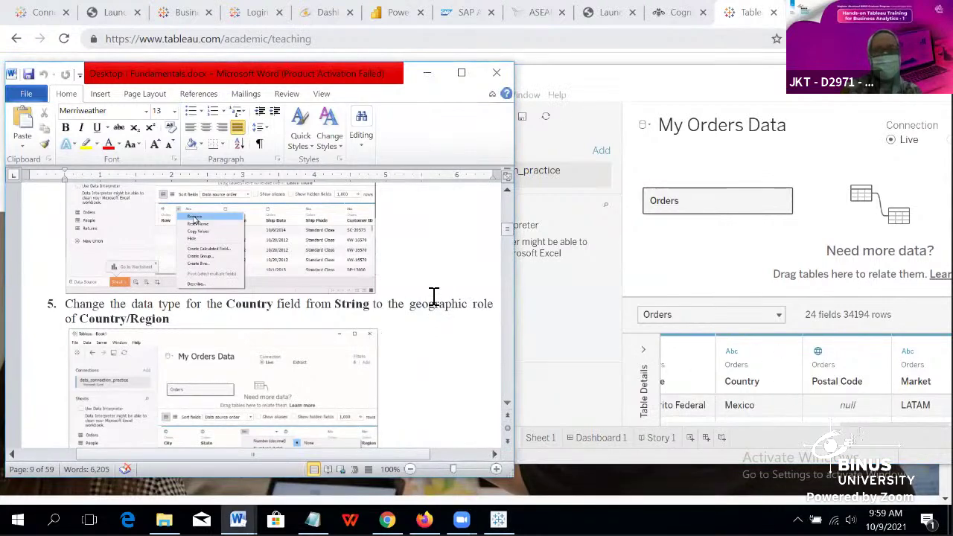
scroll(419, 282, up, 10)
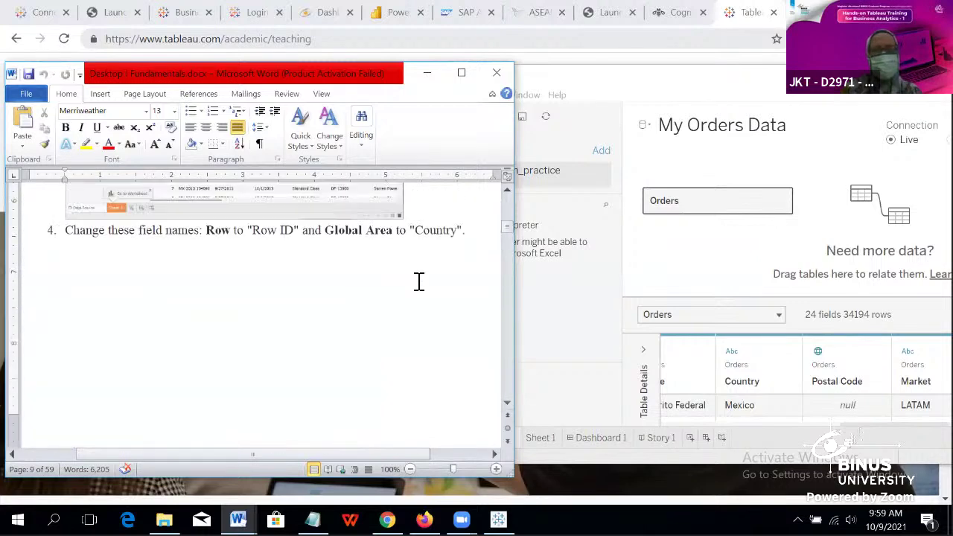
scroll(419, 282, down, 10)
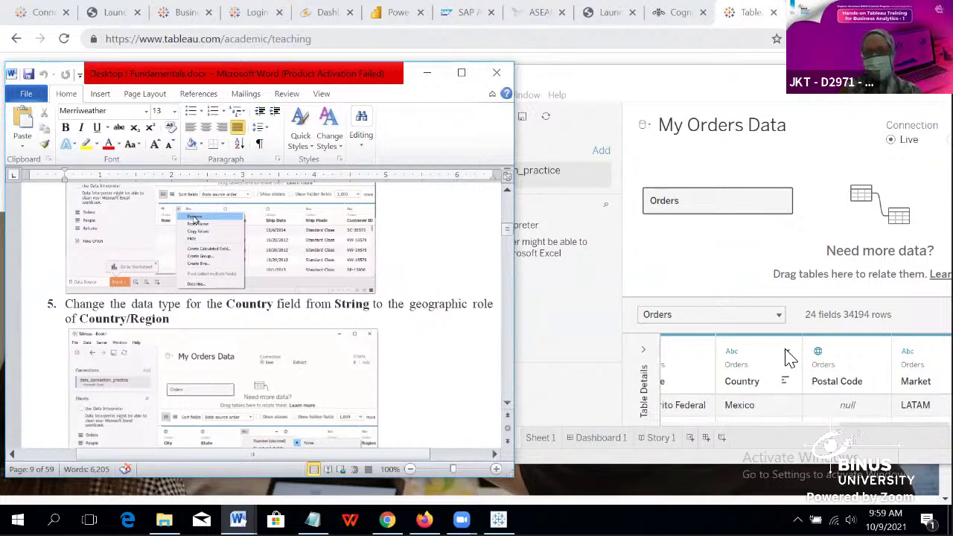
Step: Look over the data type choices and the field options of the Country column without changing anything
click(736, 356)
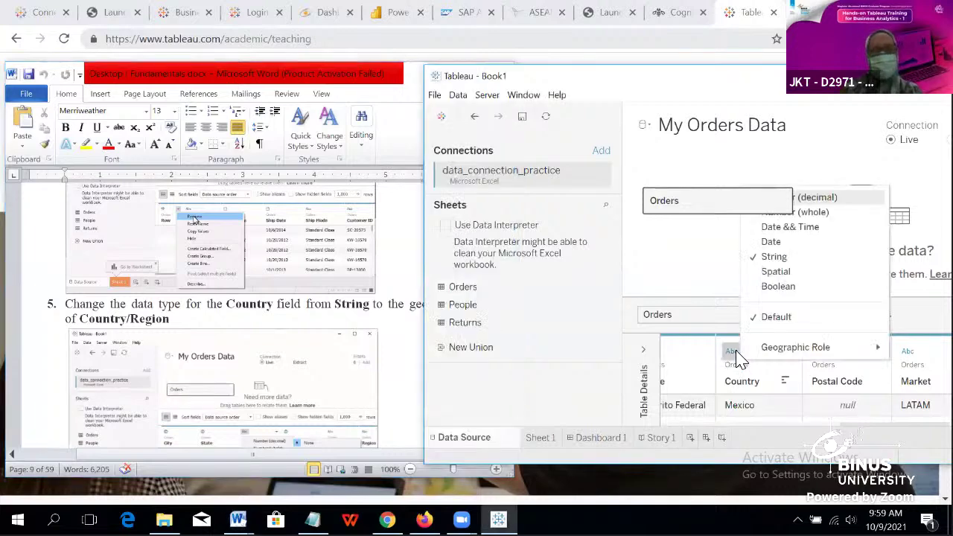
click(720, 272)
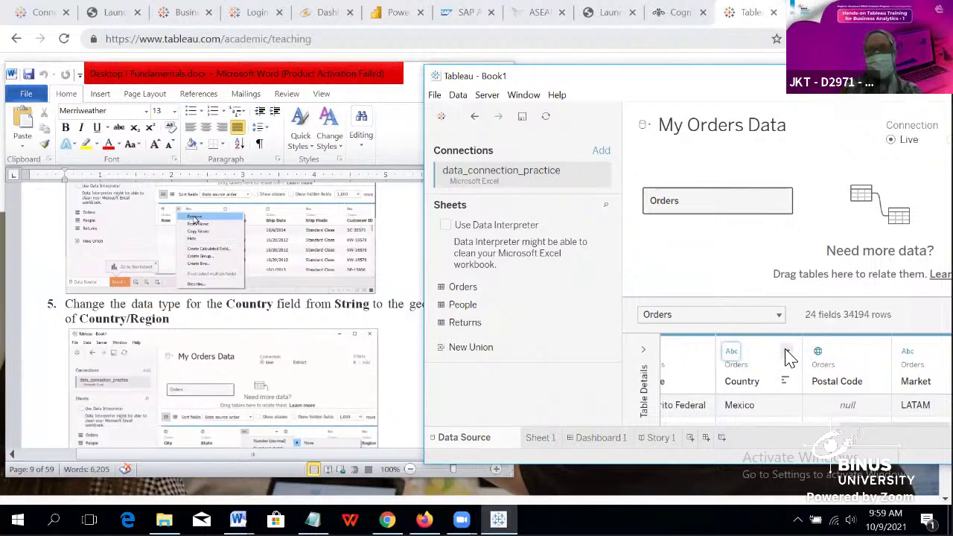
click(786, 352)
click(718, 260)
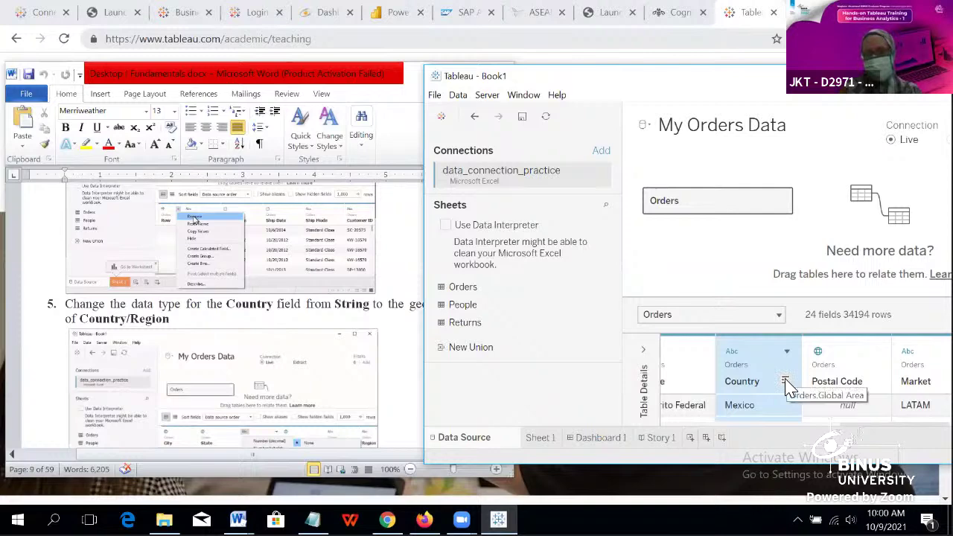
click(734, 355)
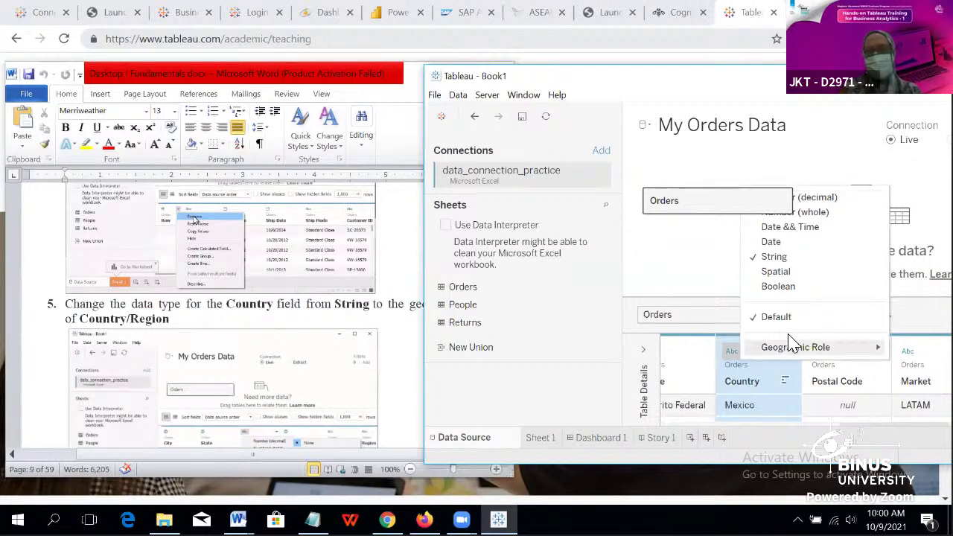
mouse_move(796, 355)
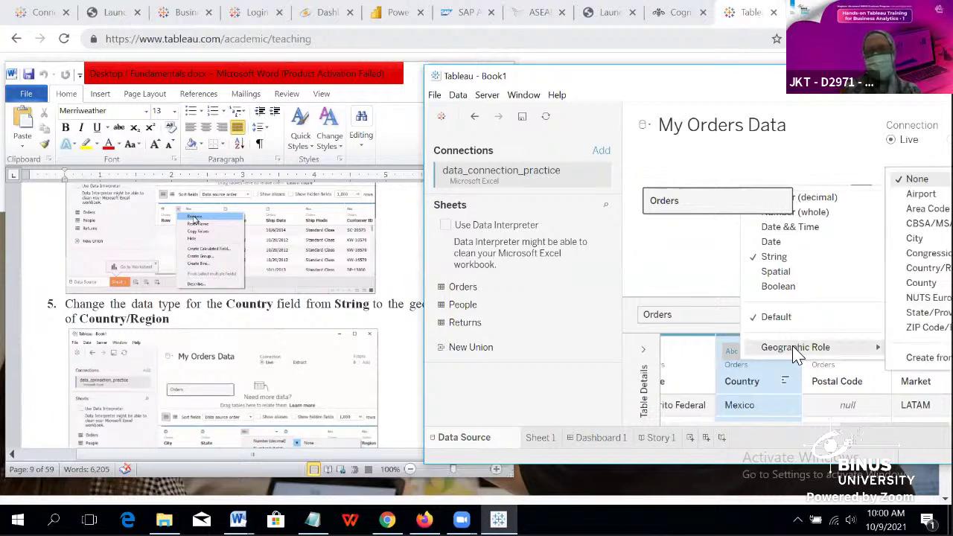
click(695, 282)
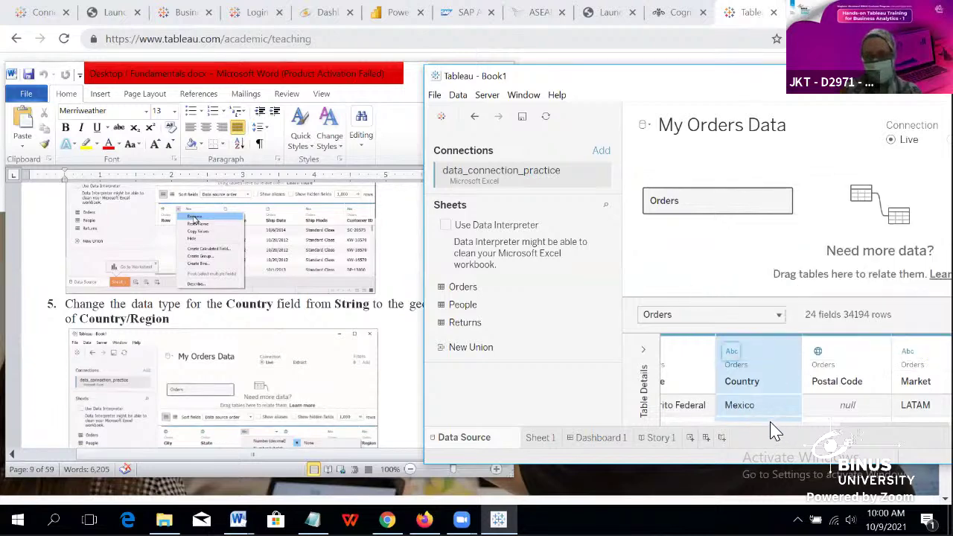
Step: Assign the Country/Region geographic role to the Country field of the Orders table
scroll(776, 432, left, 5)
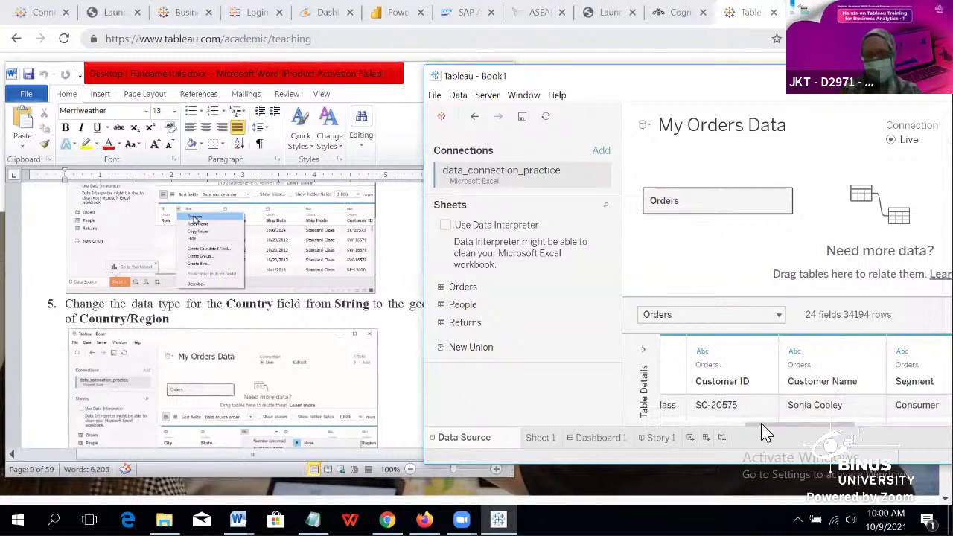
scroll(754, 435, left, 2)
scroll(747, 438, left, 3)
scroll(745, 444, right, 3)
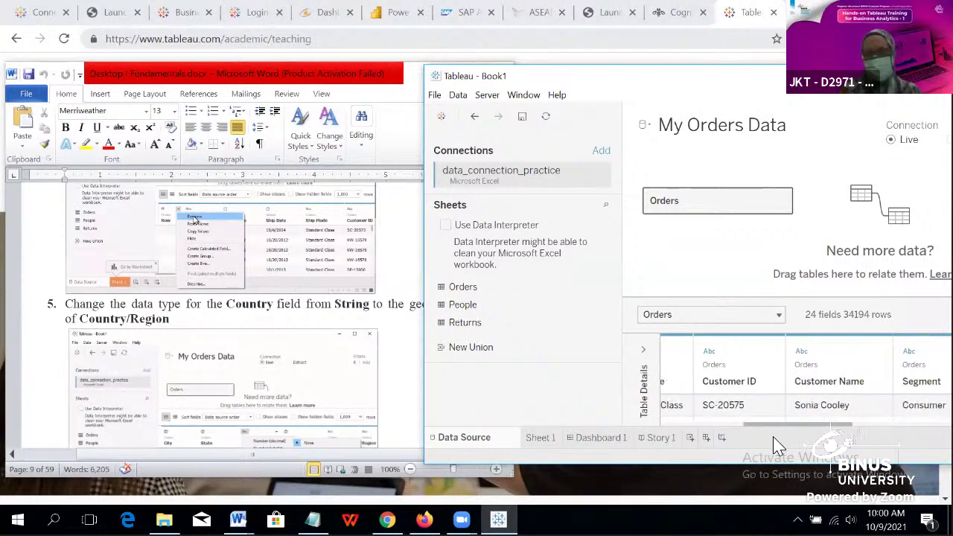
scroll(861, 444, right, 4)
click(723, 368)
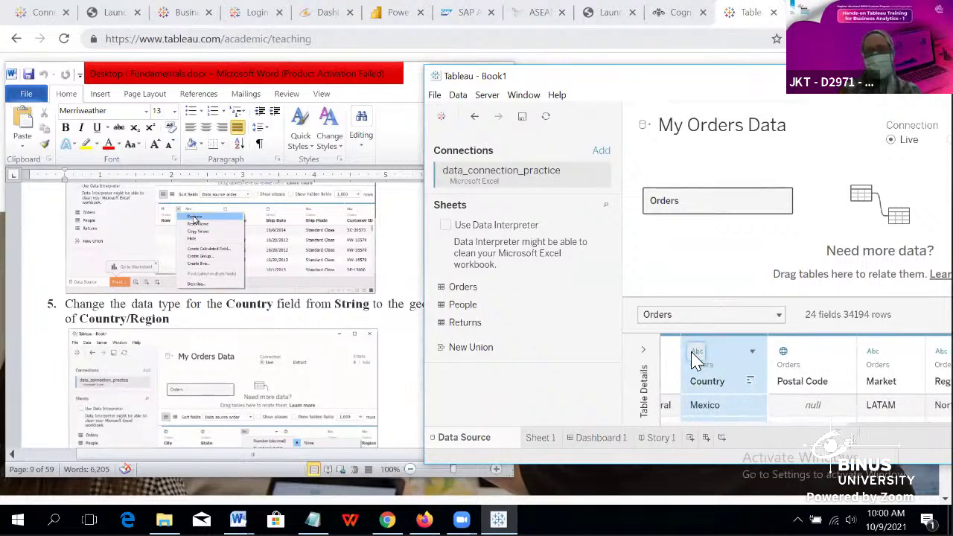
click(695, 348)
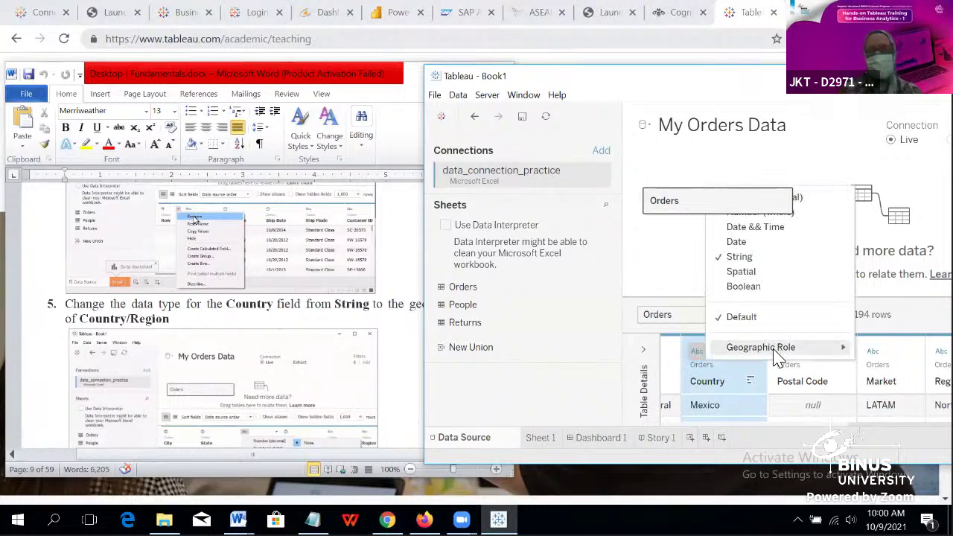
mouse_move(776, 358)
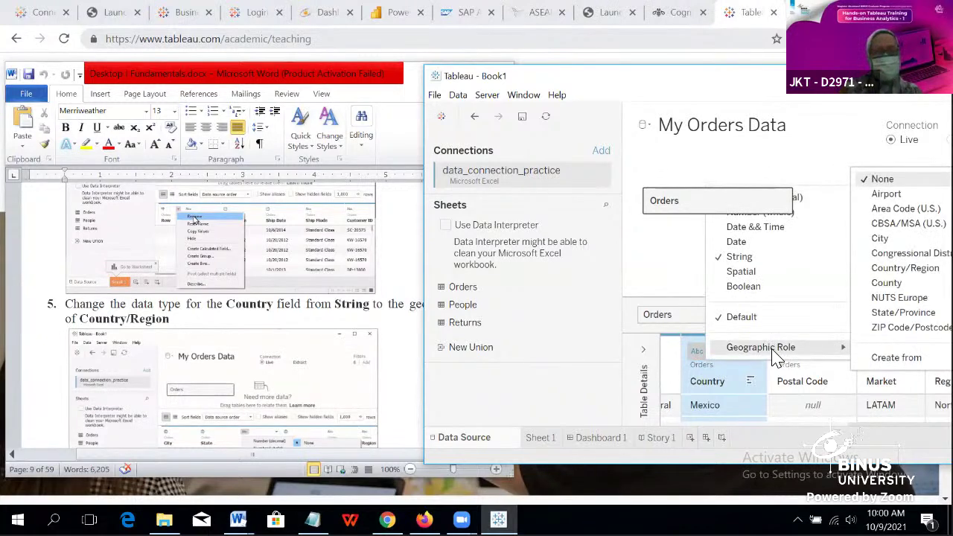
click(368, 326)
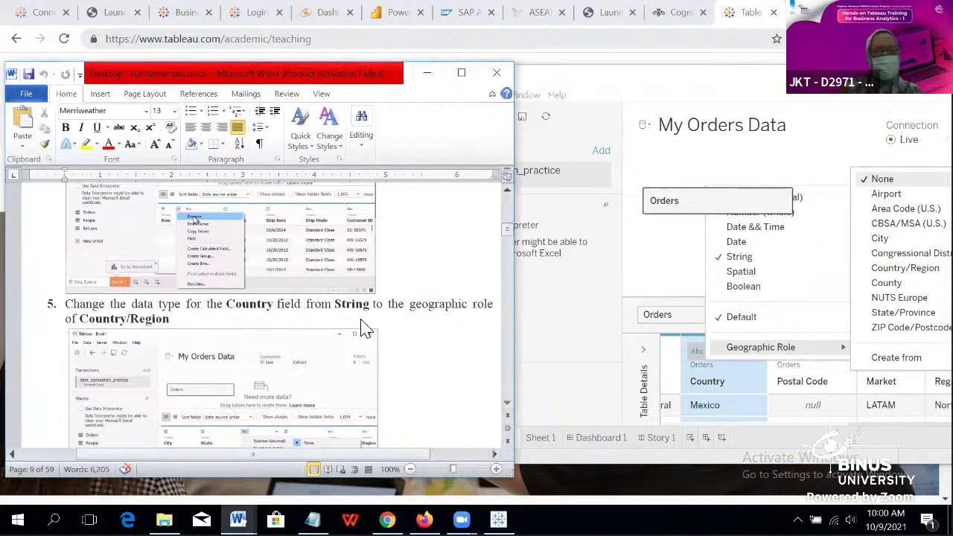
click(917, 269)
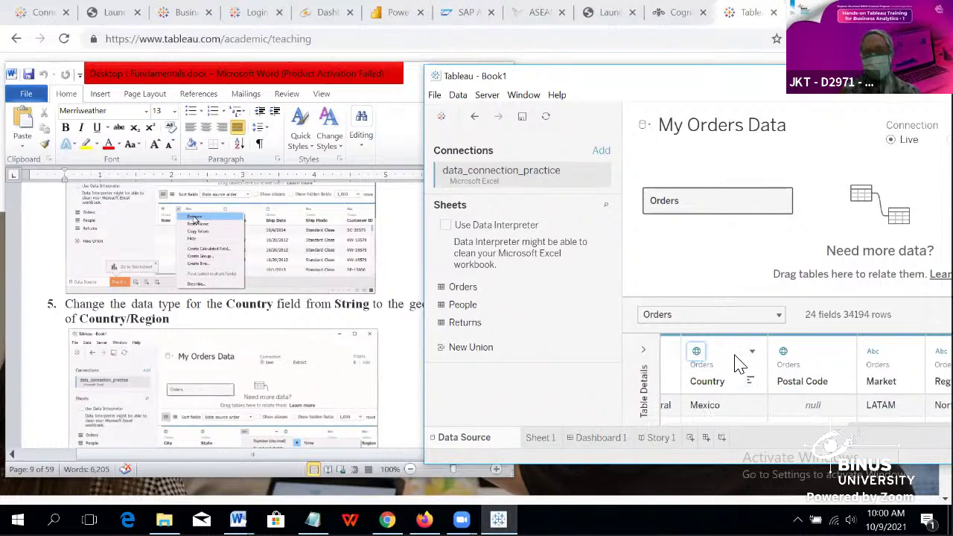
Step: Check which geographic role is assigned to the Country field, leaving it as is
click(700, 356)
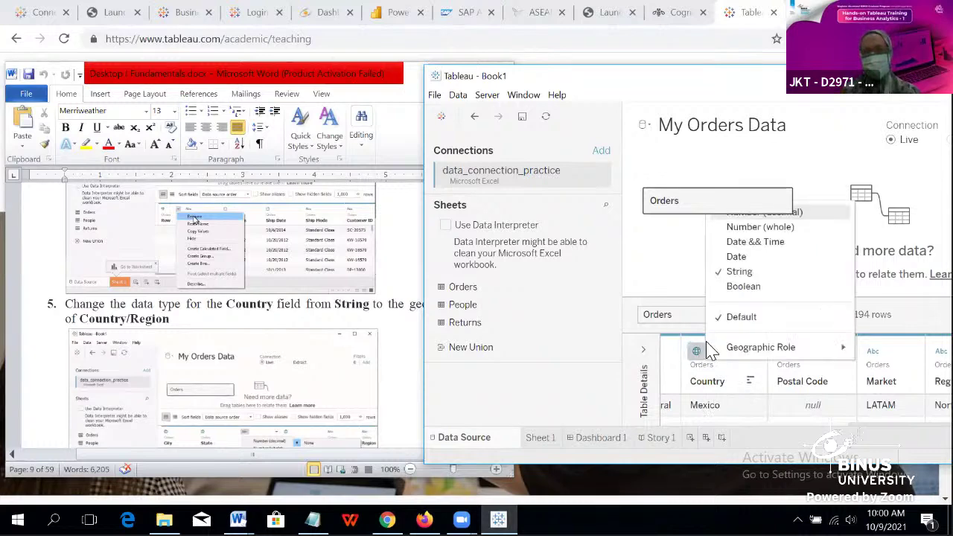
mouse_move(798, 352)
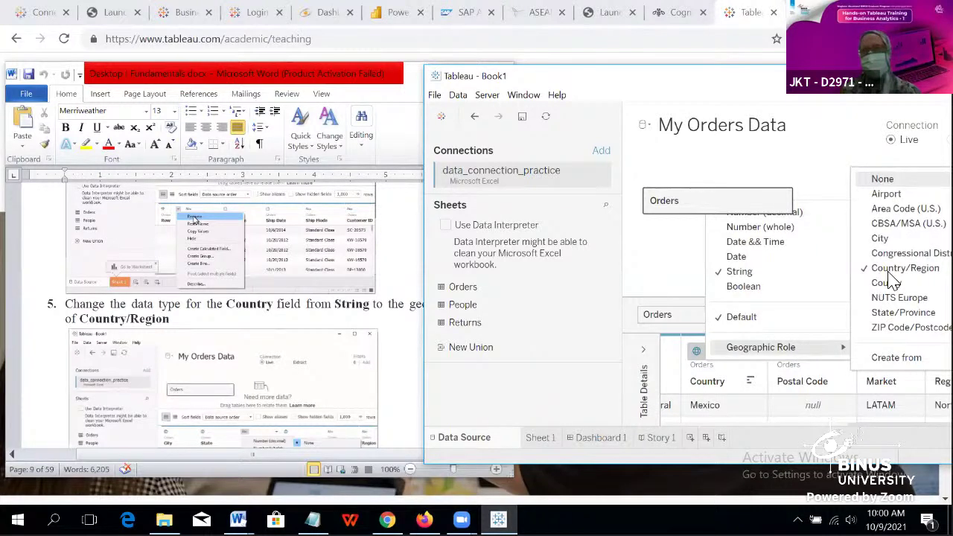
click(659, 253)
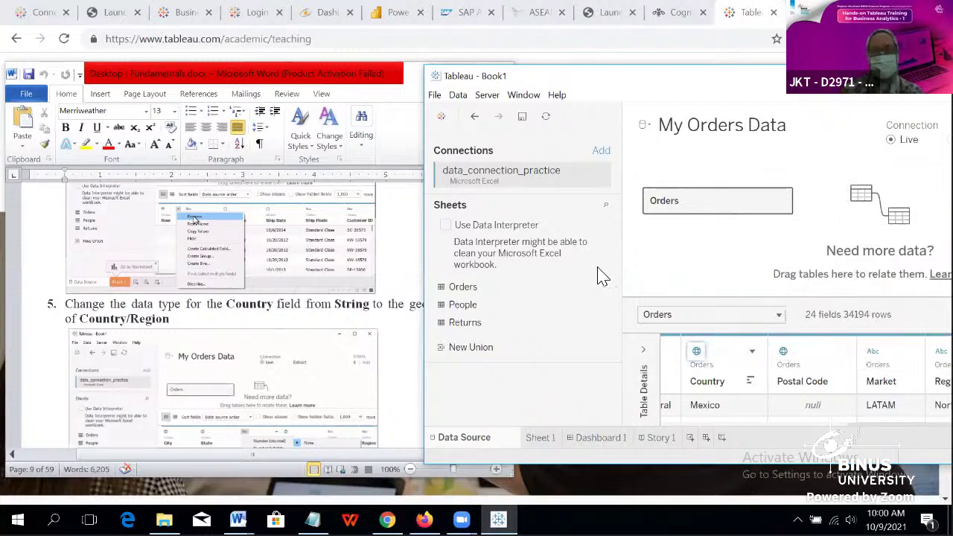
Step: Read the guide's sixth step and its illustration on viewing a field's options in the Sheet 1 worksheet
scroll(134, 319, down, 3)
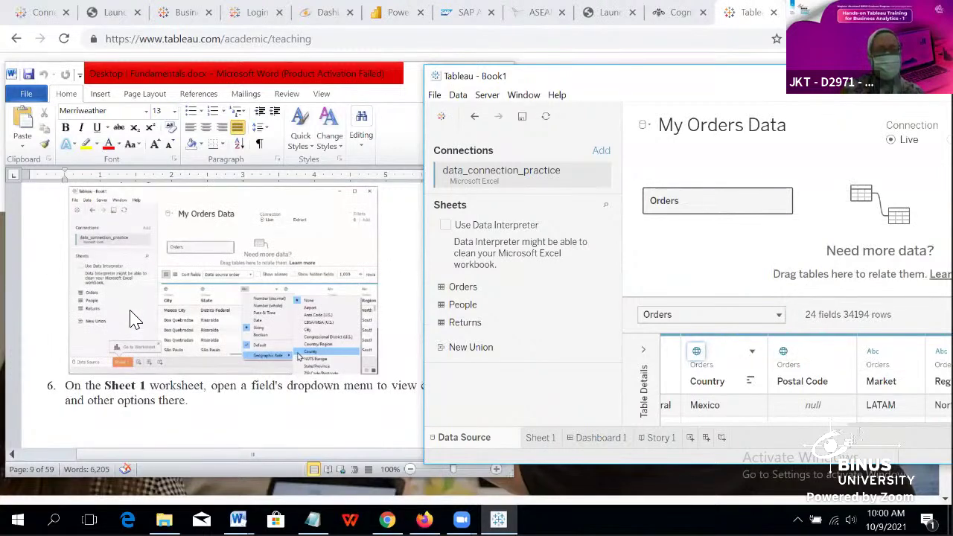
click(252, 457)
drag(281, 456, 269, 455)
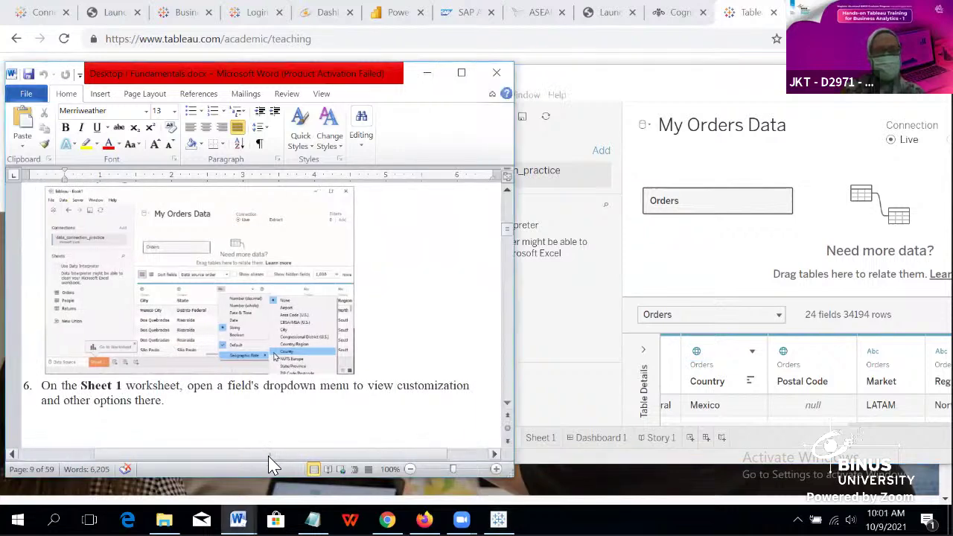
scroll(243, 375, down, 3)
scroll(243, 375, down, 10)
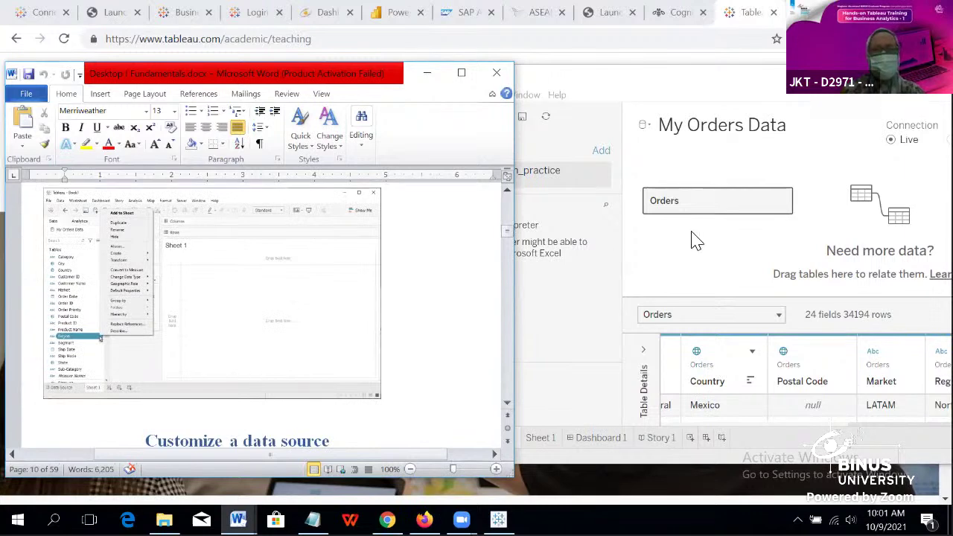
click(681, 257)
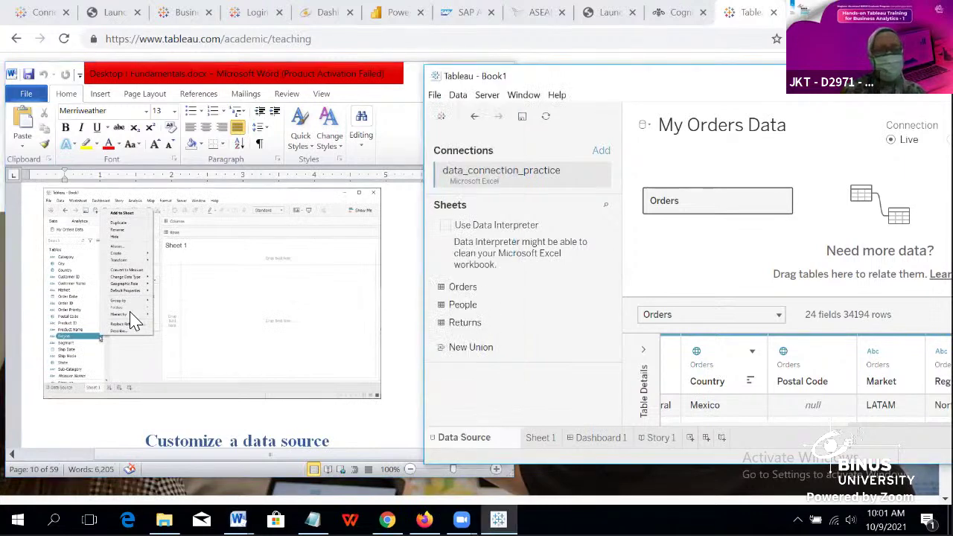
scroll(130, 319, up, 10)
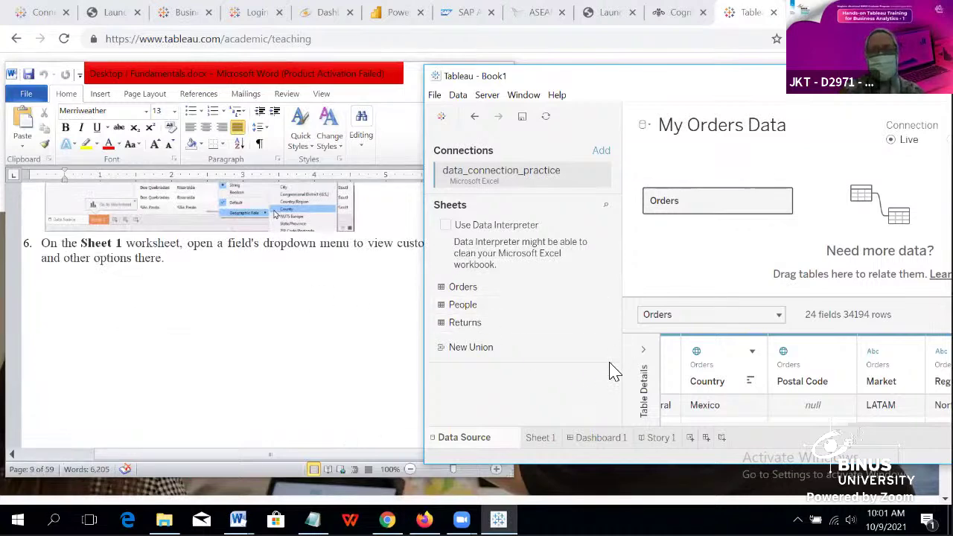
Step: Go to the Sheet 1 worksheet and display the customization options of the Customer Name field
mouse_move(539, 443)
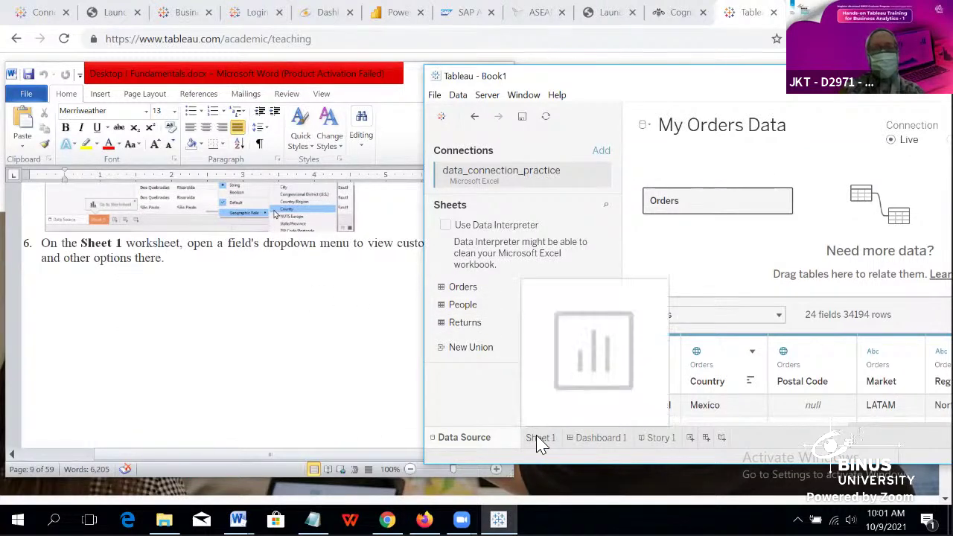
click(540, 440)
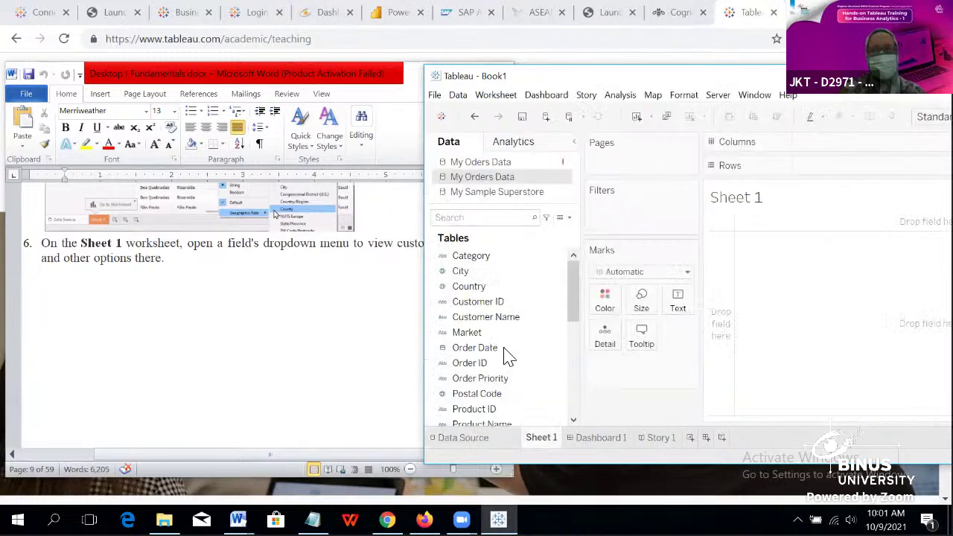
click(530, 270)
click(566, 303)
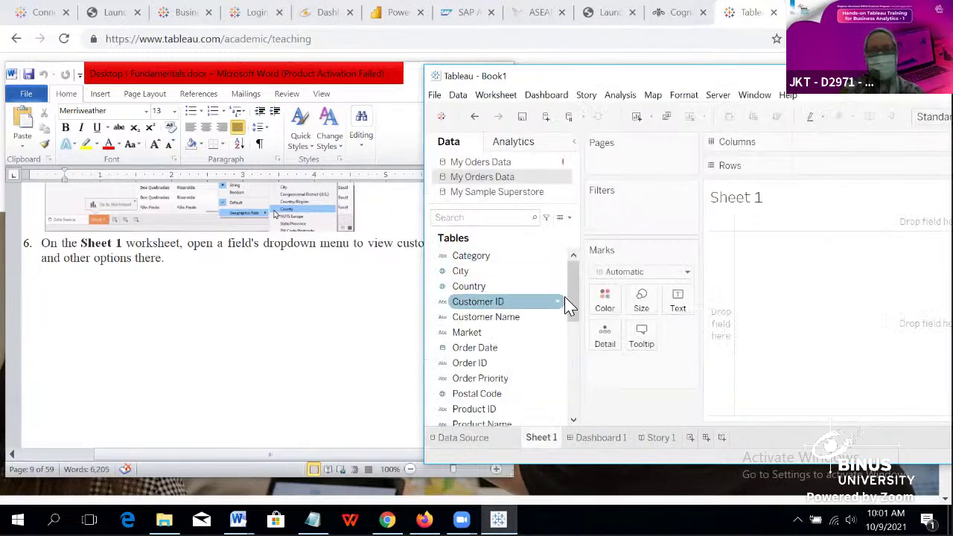
click(559, 321)
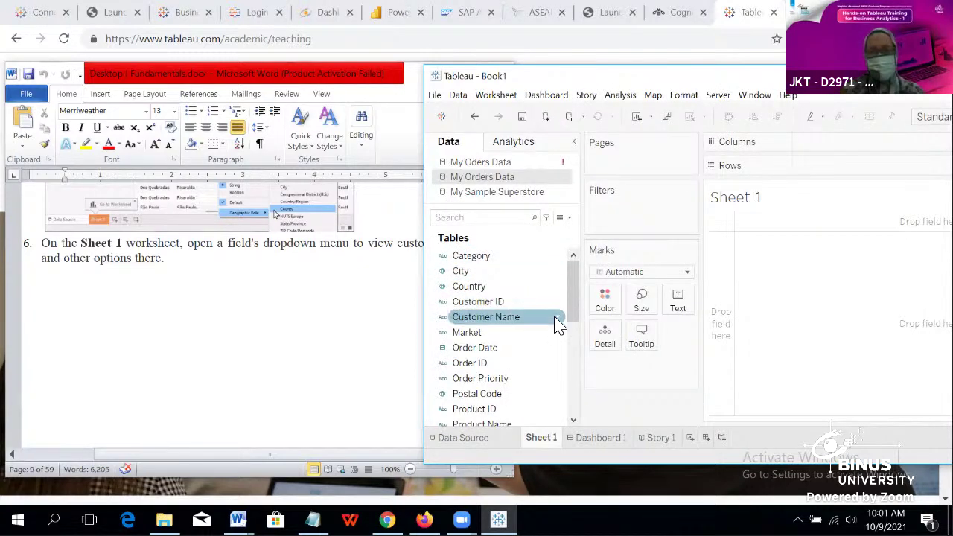
click(556, 317)
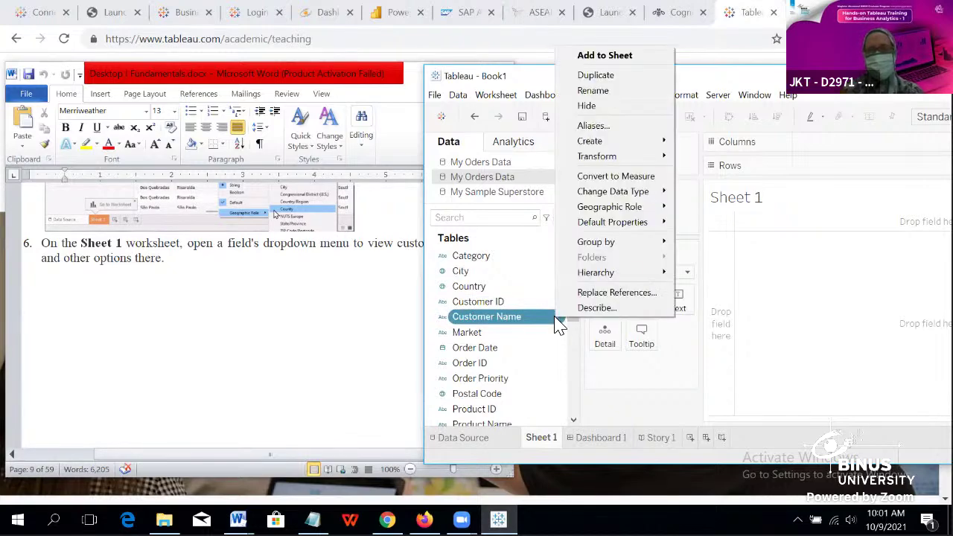
Step: Revisit the data source page, return to Sheet 1 and review the Customer Name field's options again
click(483, 437)
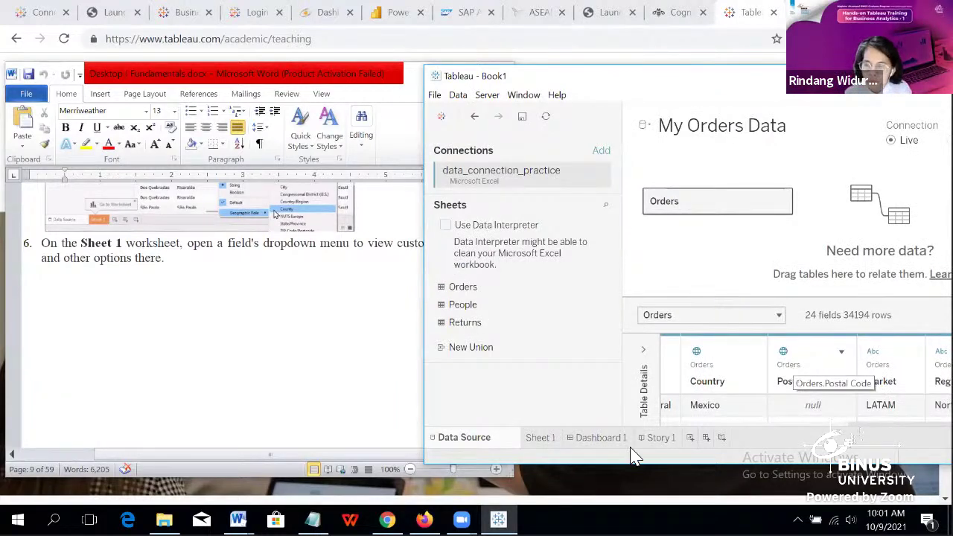
click(537, 437)
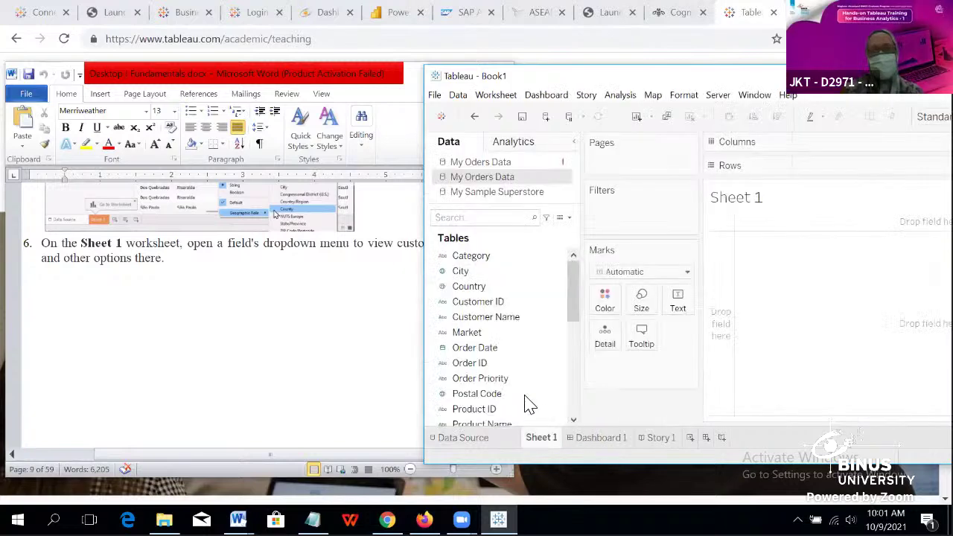
click(559, 318)
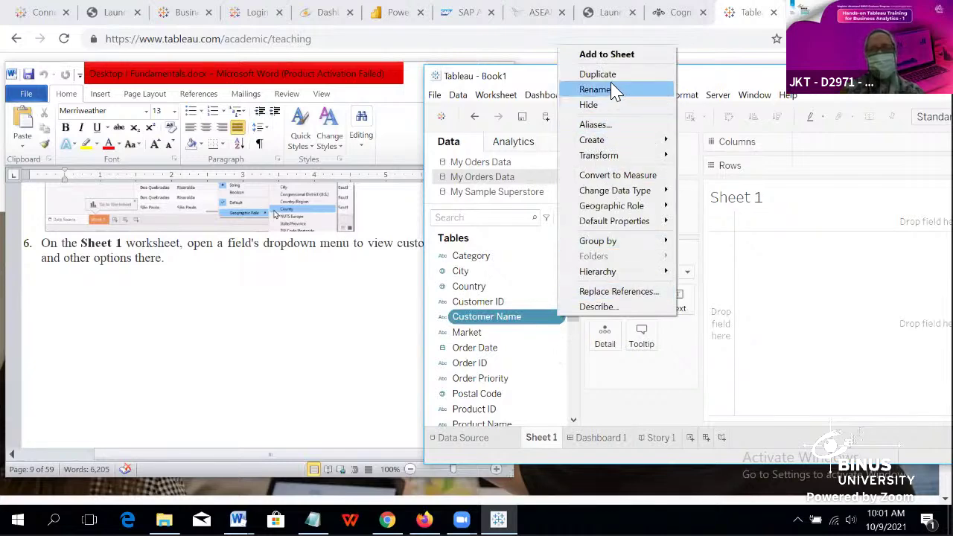
Step: Switch to the Word guide and read its "Customize a data source" section on working with metadata
click(118, 258)
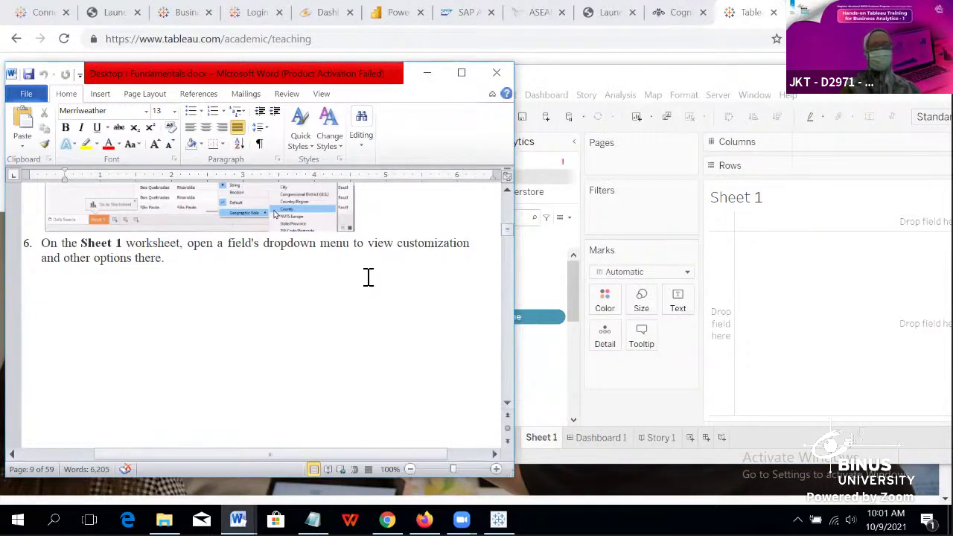
scroll(368, 277, down, 10)
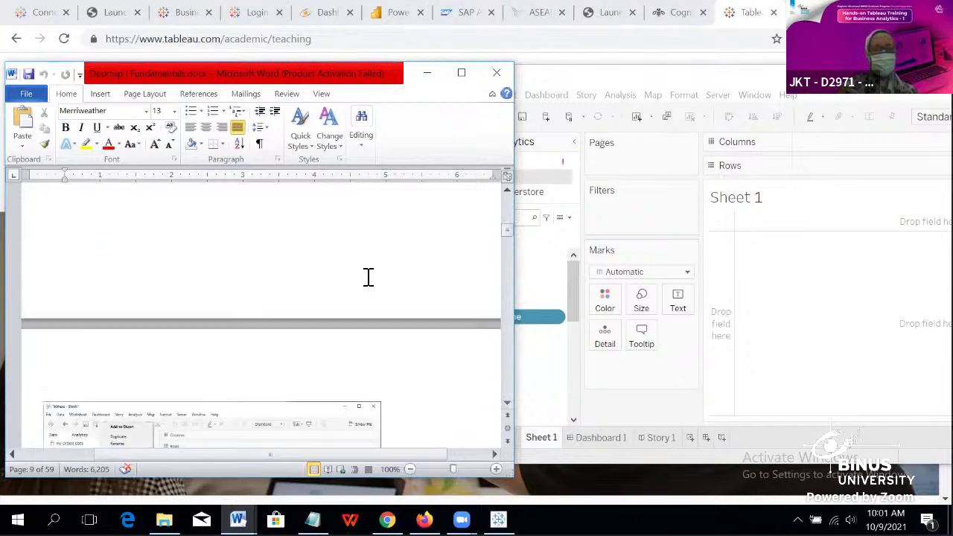
scroll(367, 277, down, 4)
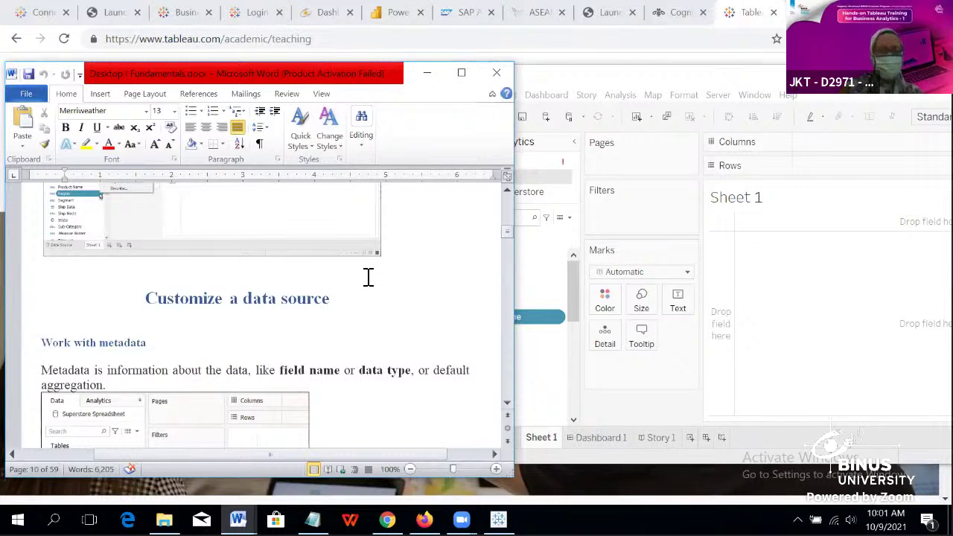
scroll(368, 277, down, 2)
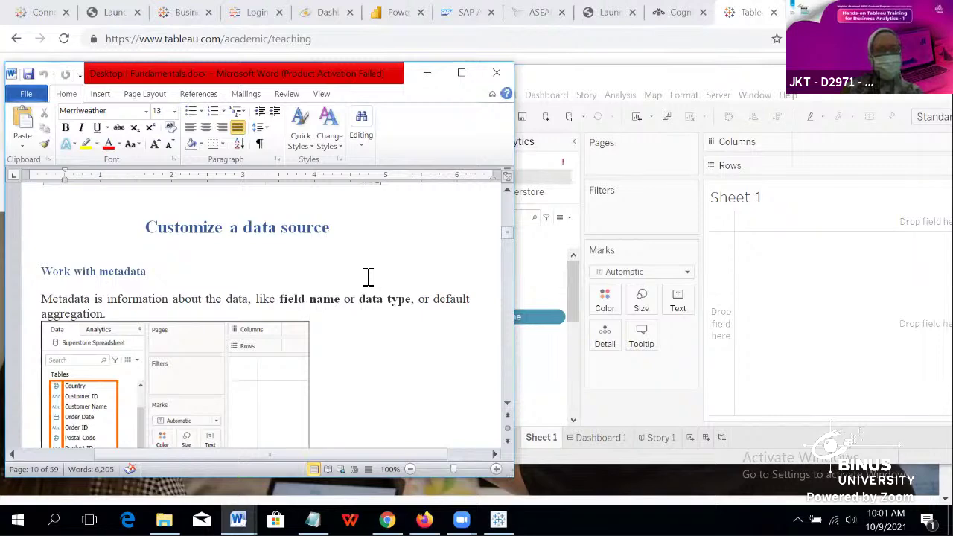
scroll(368, 277, down, 3)
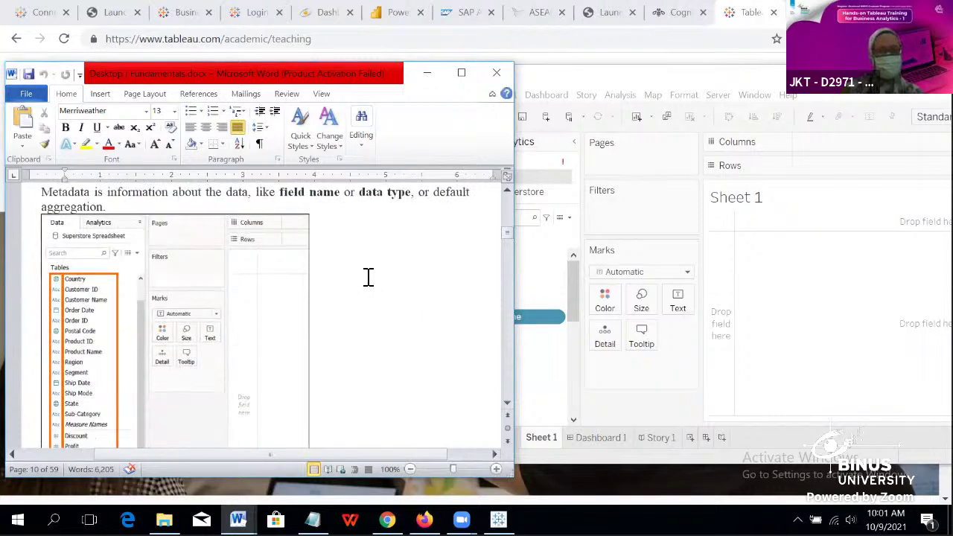
scroll(368, 277, down, 3)
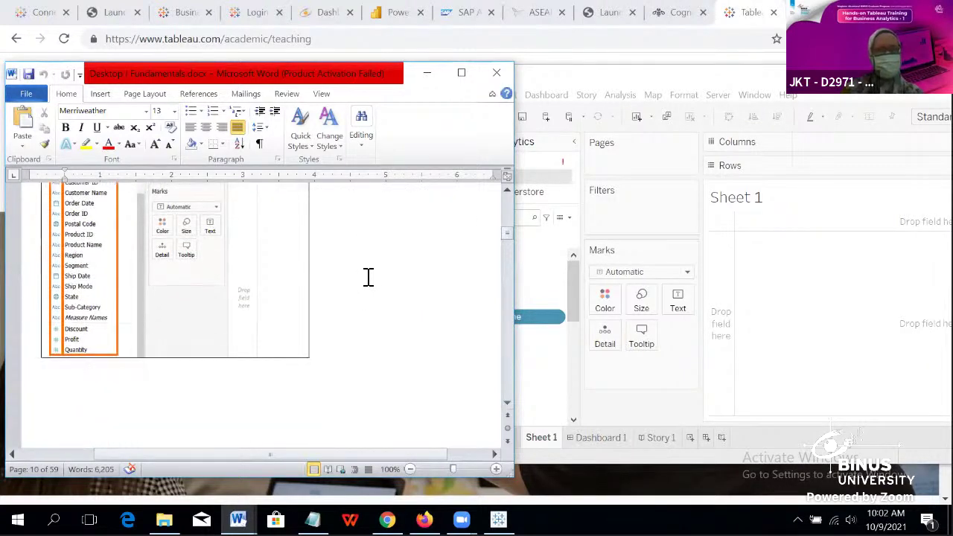
Step: Switch back to Tableau, look at the Orders data source page and return to the Sheet 1 worksheet
click(677, 85)
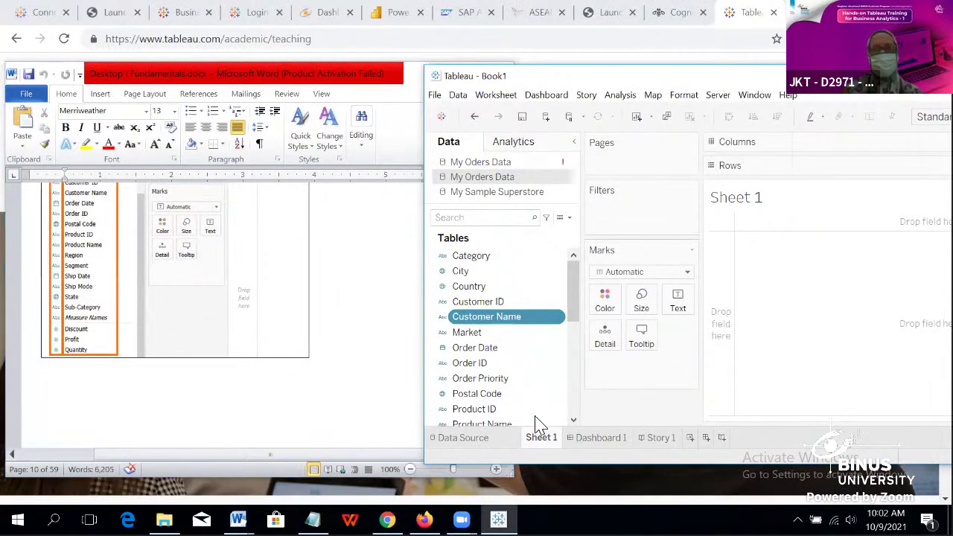
click(481, 439)
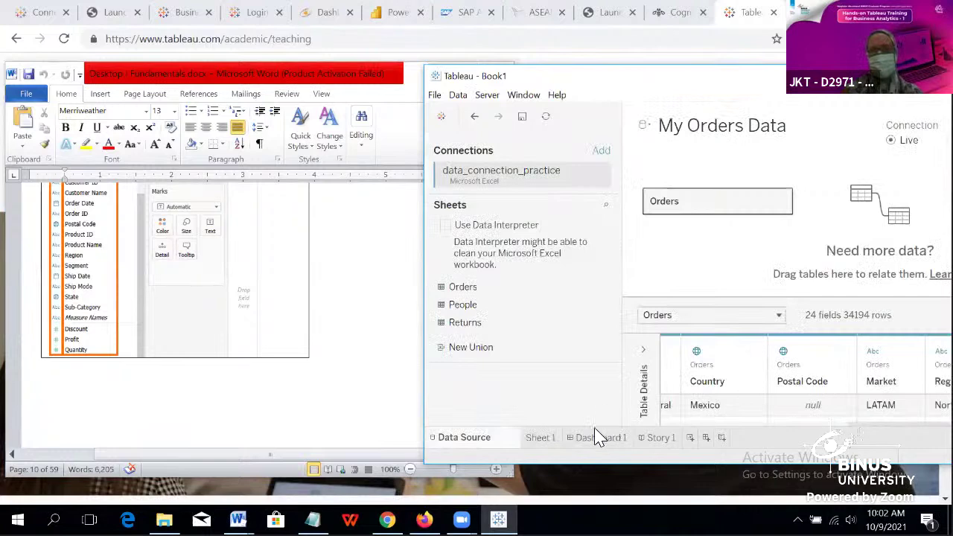
click(540, 438)
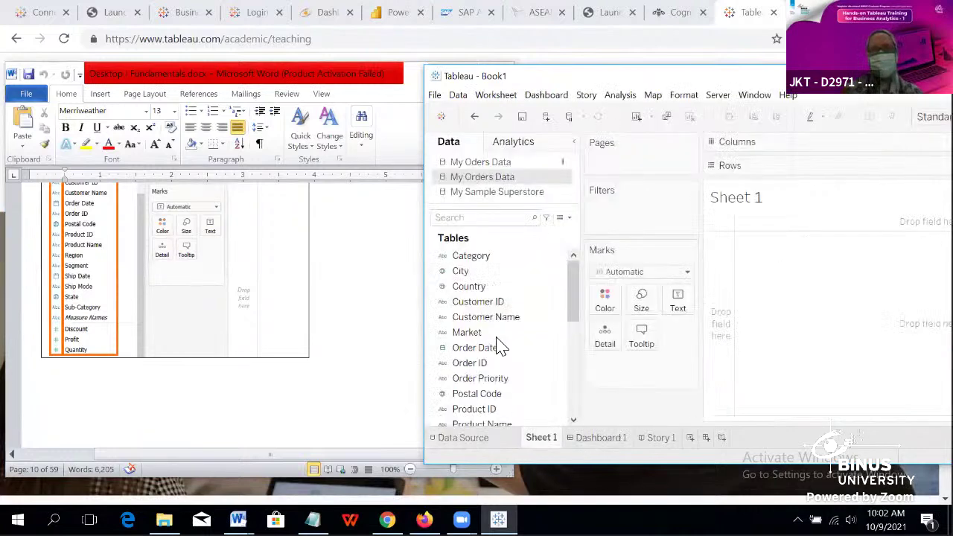
Step: Display the customization options of the Customer ID field and dismiss them
click(521, 302)
right_click(557, 309)
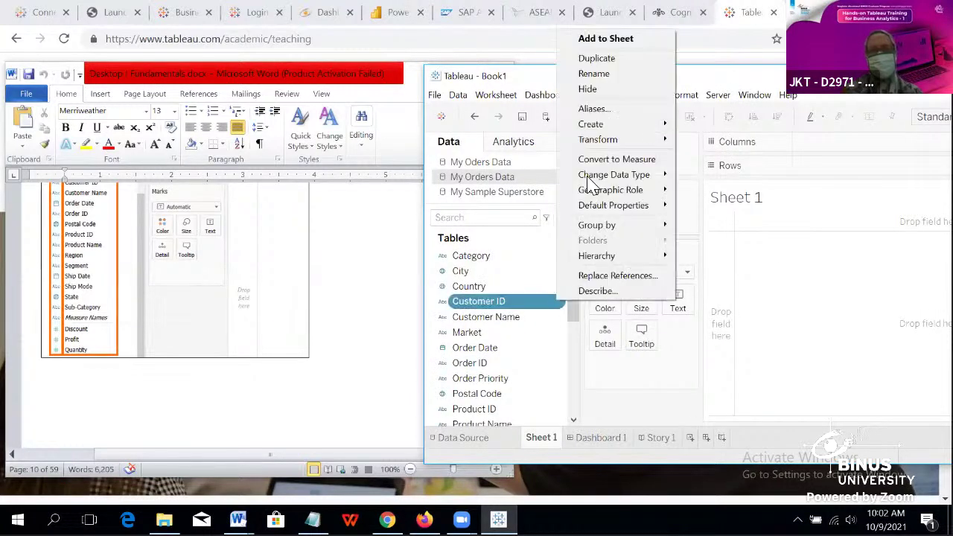
click(840, 293)
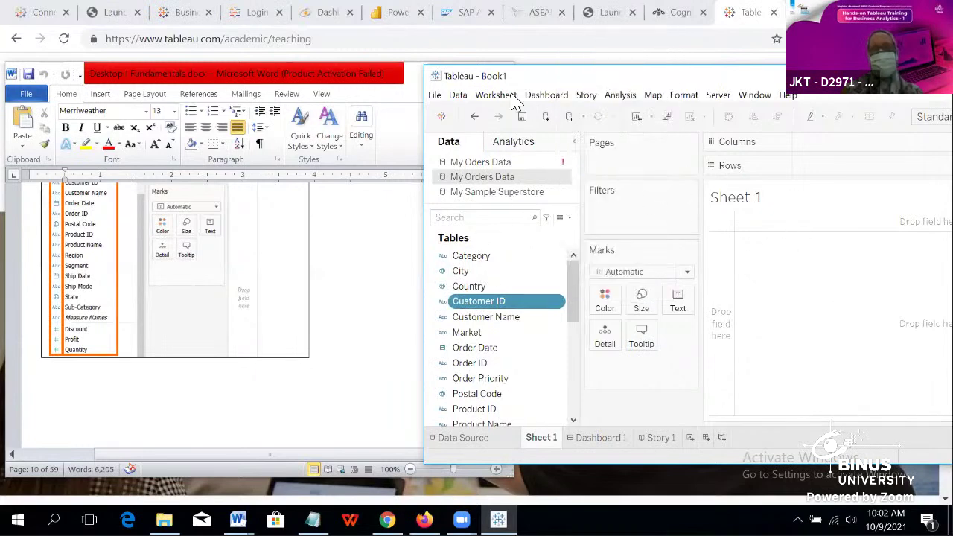
Step: Start saving the workbook and browse to the Binus_2 folder inside Data penting on drive D
click(435, 96)
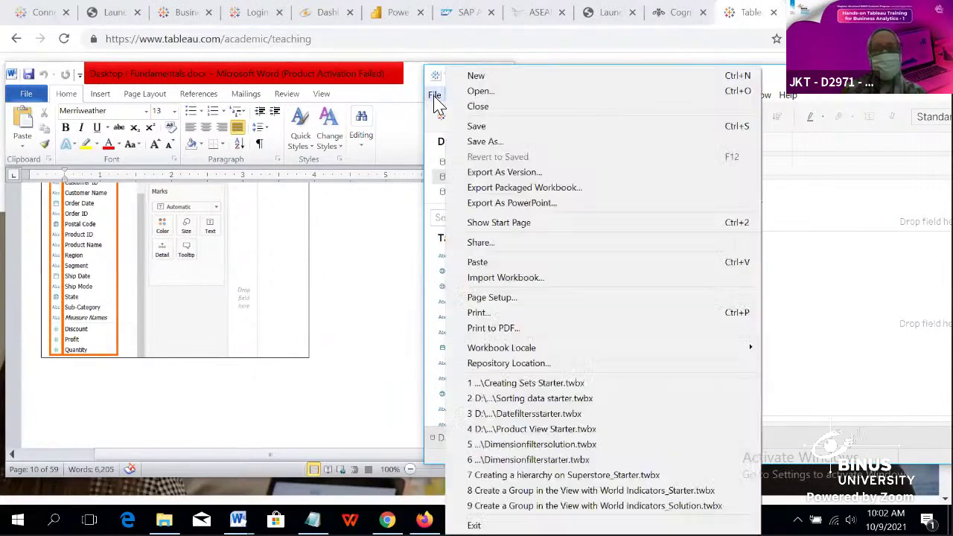
click(475, 127)
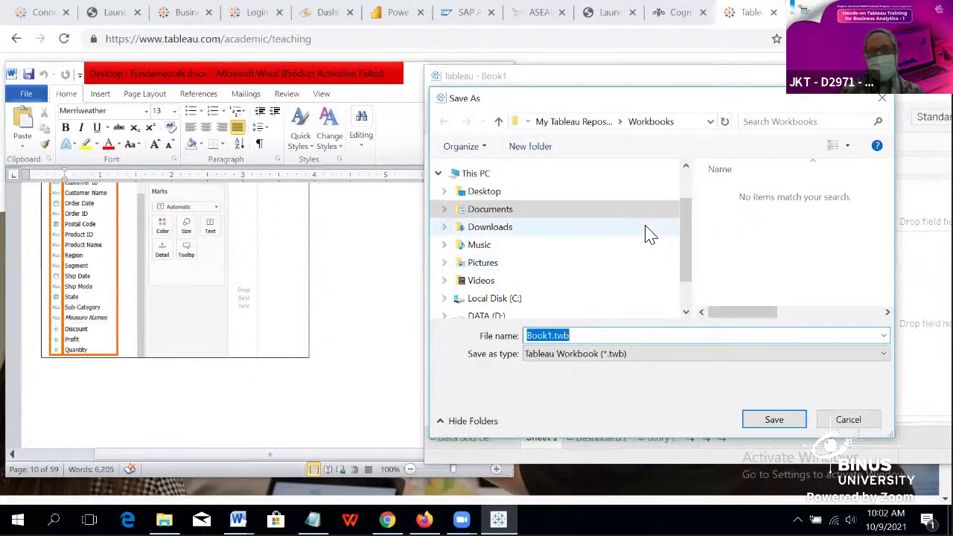
scroll(470, 313, down, 1)
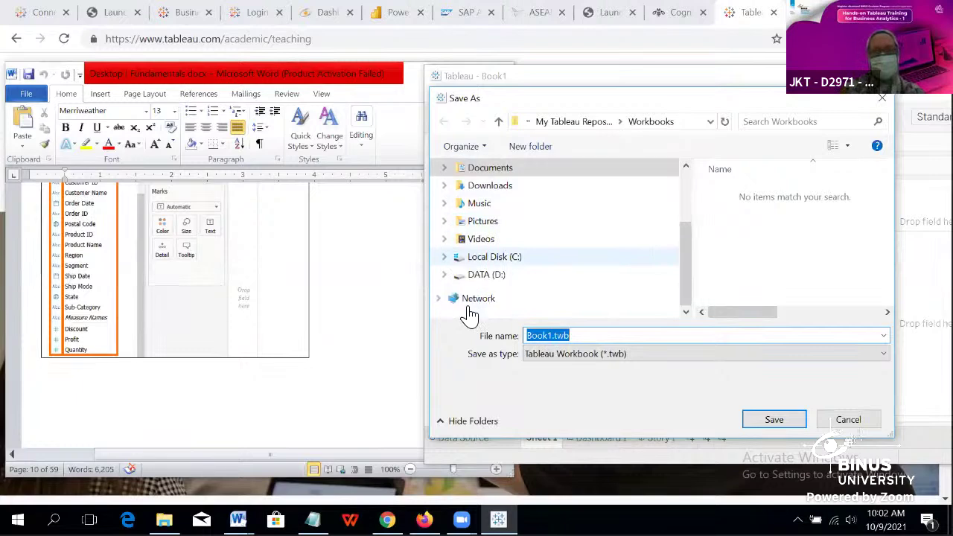
click(445, 275)
scroll(456, 261, down, 2)
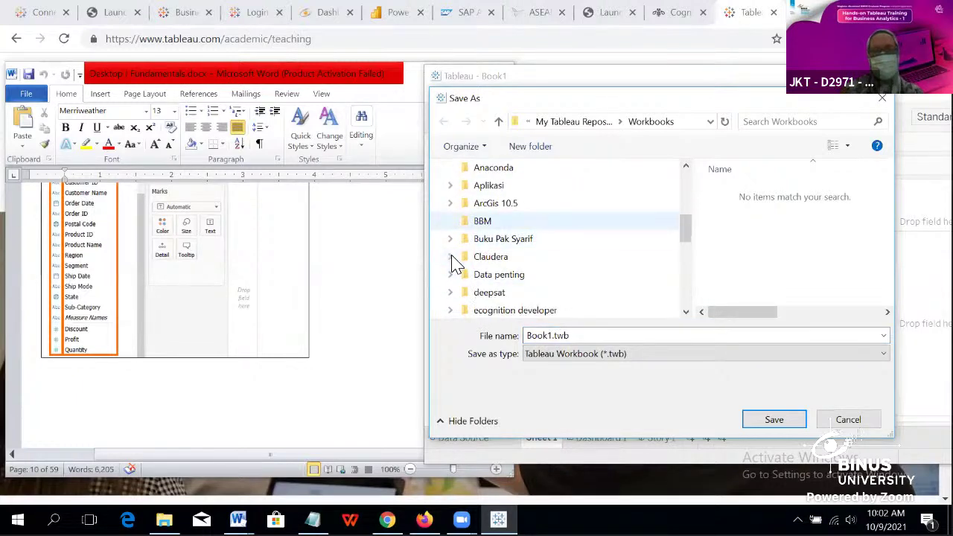
click(451, 239)
scroll(451, 248, down, 5)
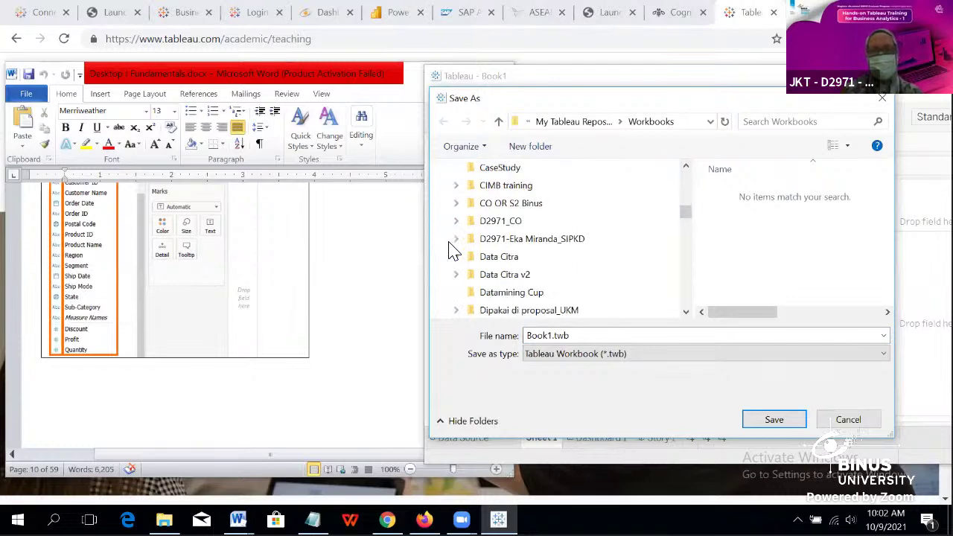
scroll(453, 246, up, 2)
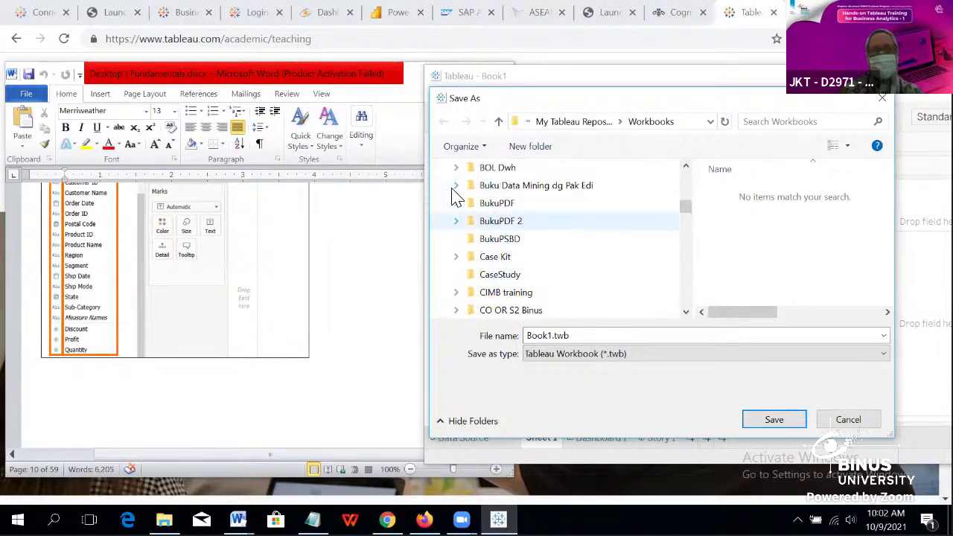
scroll(457, 194, up, 1)
click(457, 168)
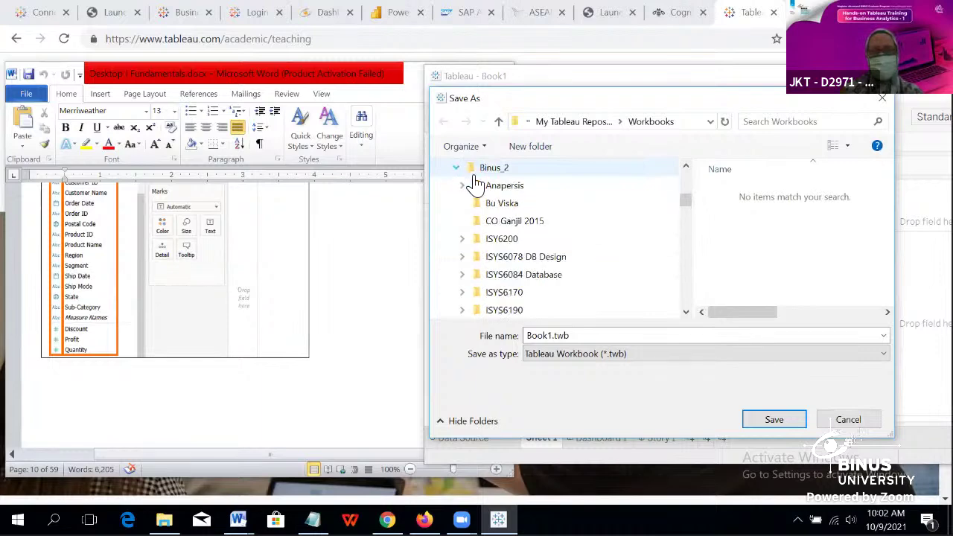
Step: Choose the Tableau folder inside ISYS6210 _Data Visualization as the save location
scroll(473, 243, down, 1)
scroll(474, 246, down, 1)
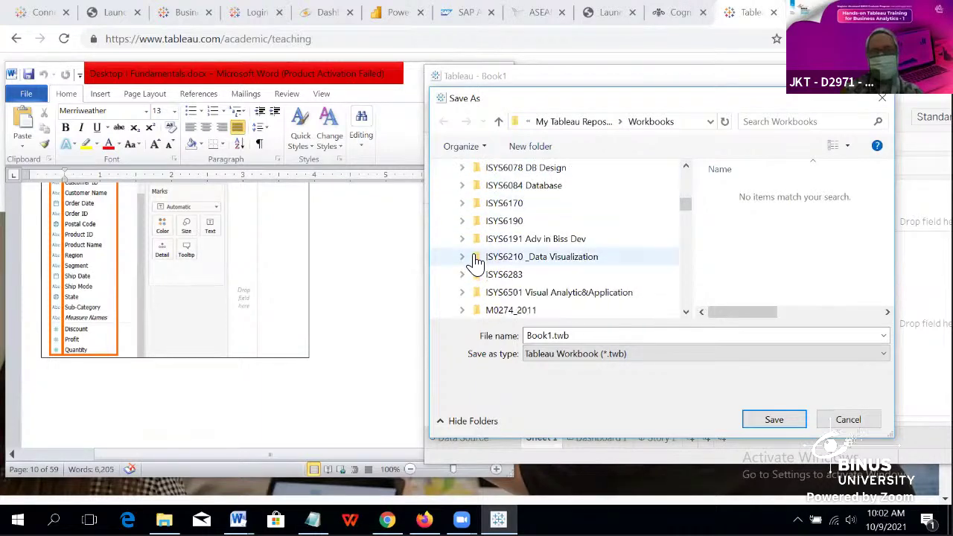
click(463, 257)
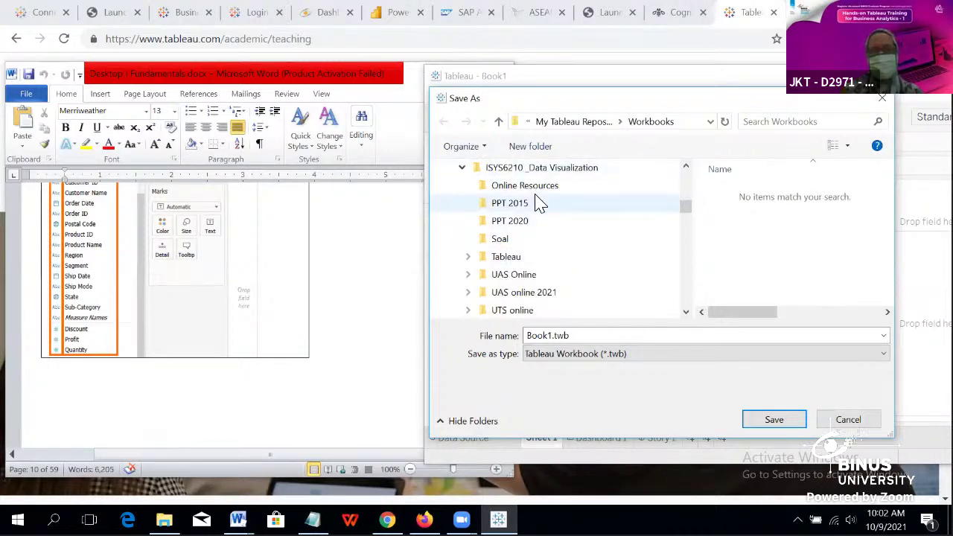
scroll(514, 239, down, 1)
click(502, 246)
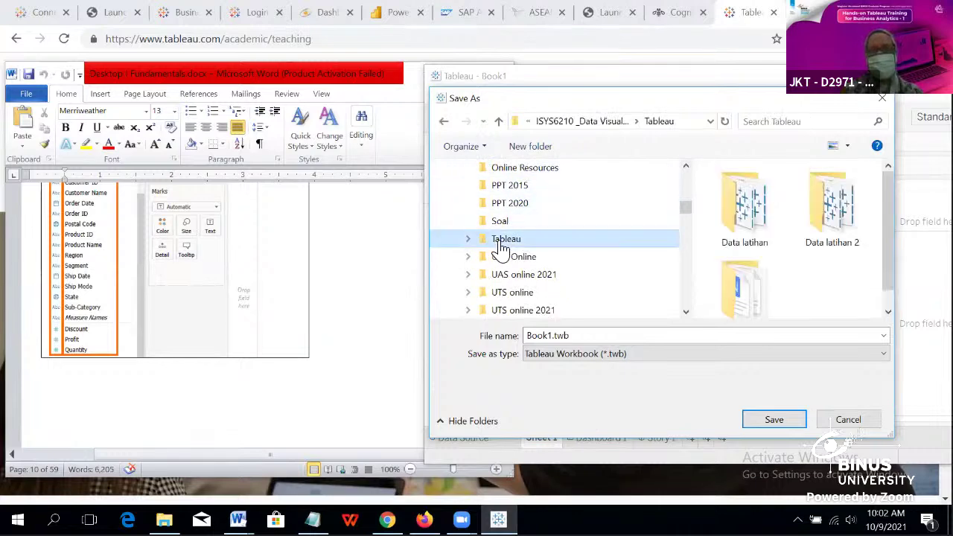
scroll(822, 275, down, 1)
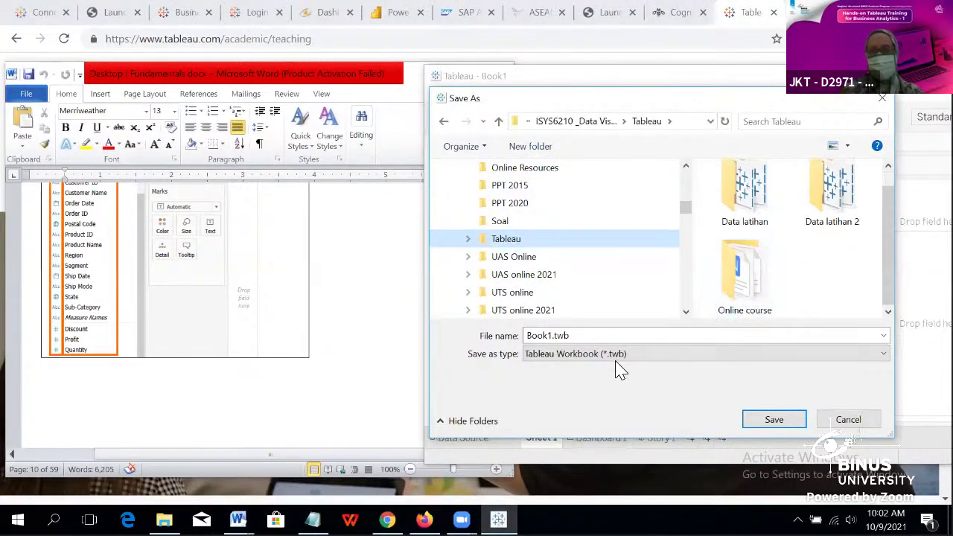
Step: Save the workbook under the file name Latihan Data Connection 1.twb
click(618, 336)
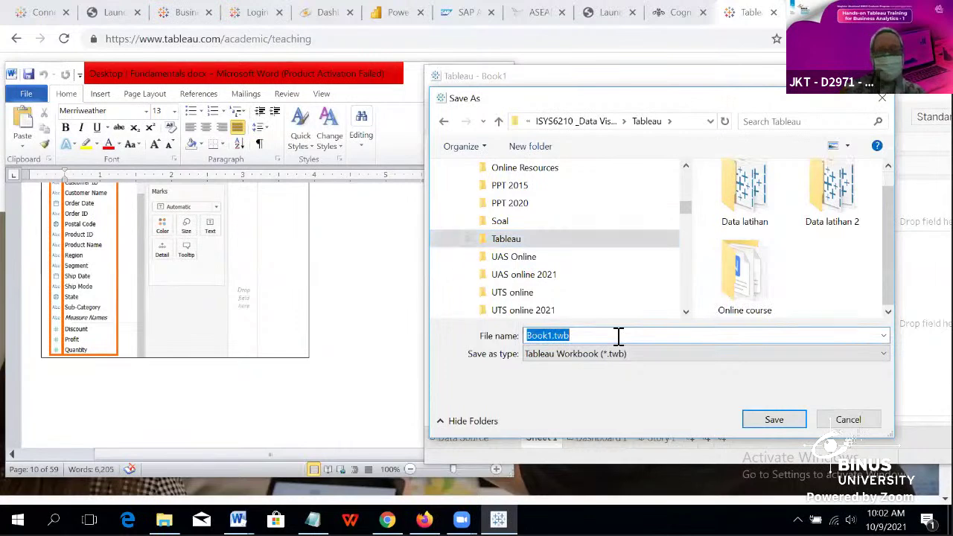
click(555, 336)
drag(550, 336, 533, 338)
text(Latihan Data Connectio)
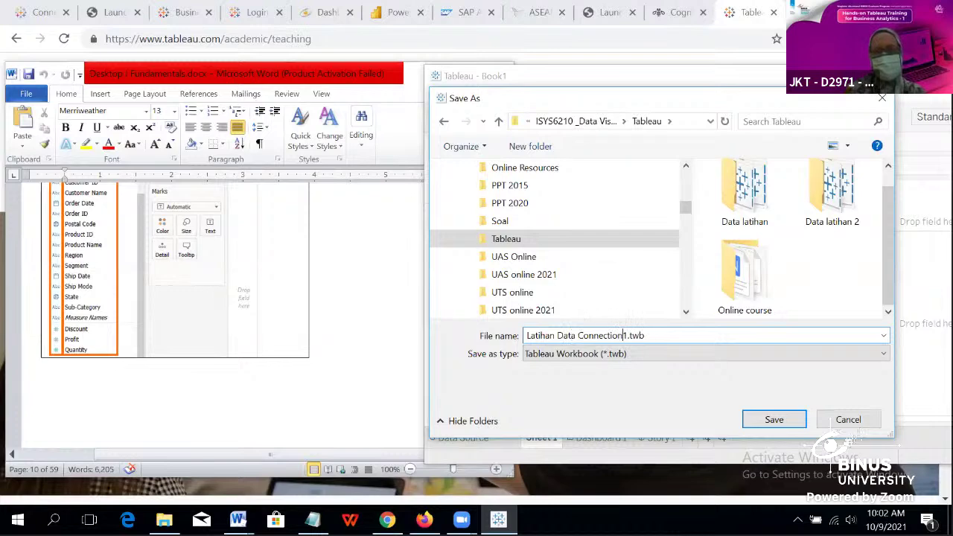
text(n)
key(Return)
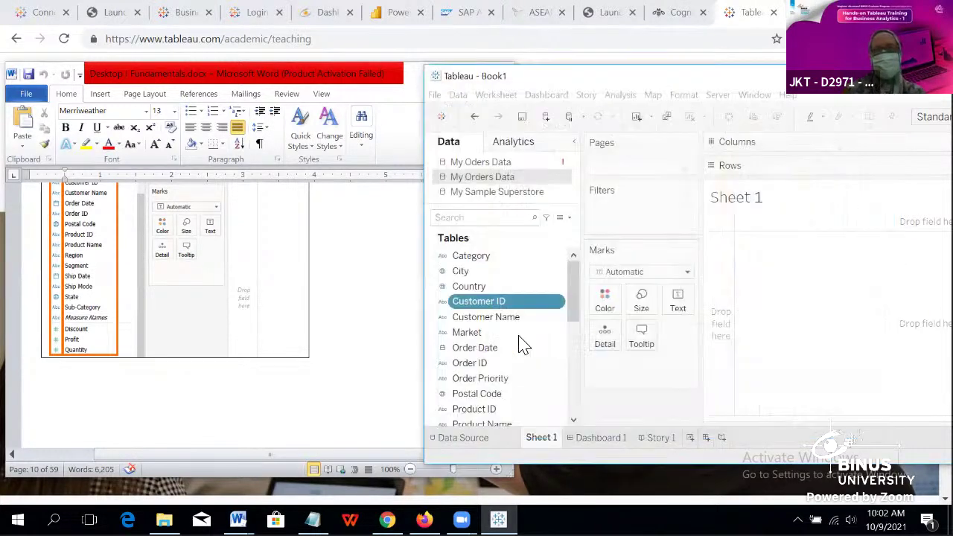
Step: Bring the saved workbook's window fully into view and close Tableau
scroll(208, 279, up, 3)
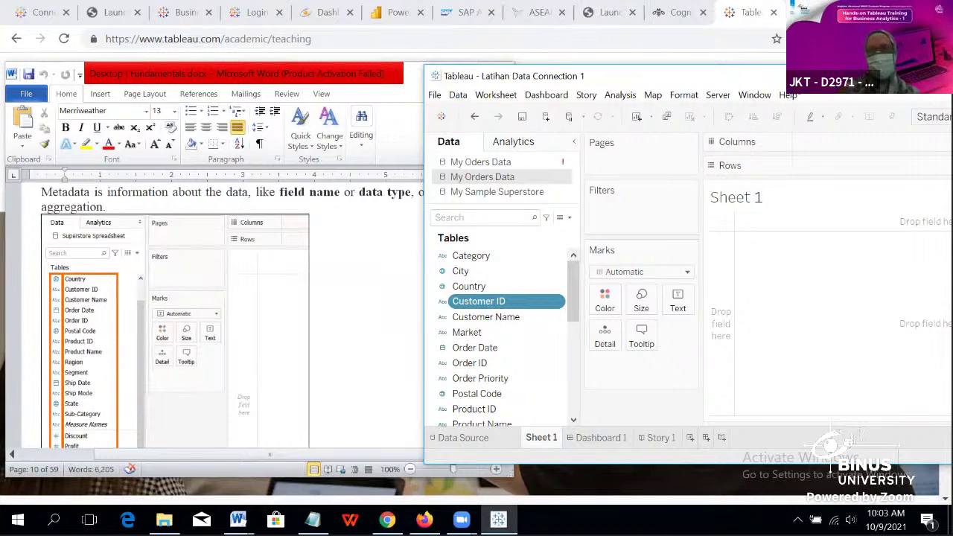
drag(745, 75, 661, 103)
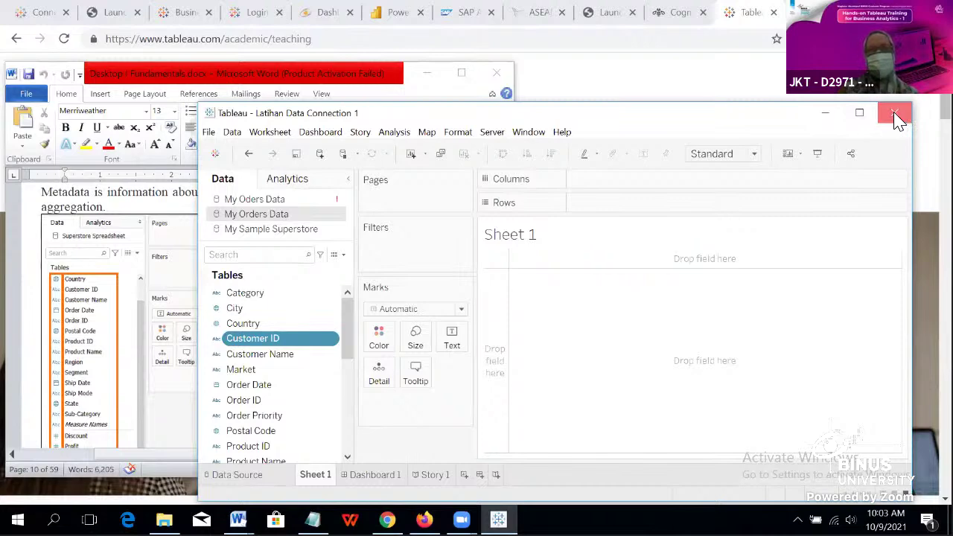
click(896, 115)
Step: Switch to File Explorer and reopen Latihan Data Connection 1.twb from the Tableau folder
click(164, 519)
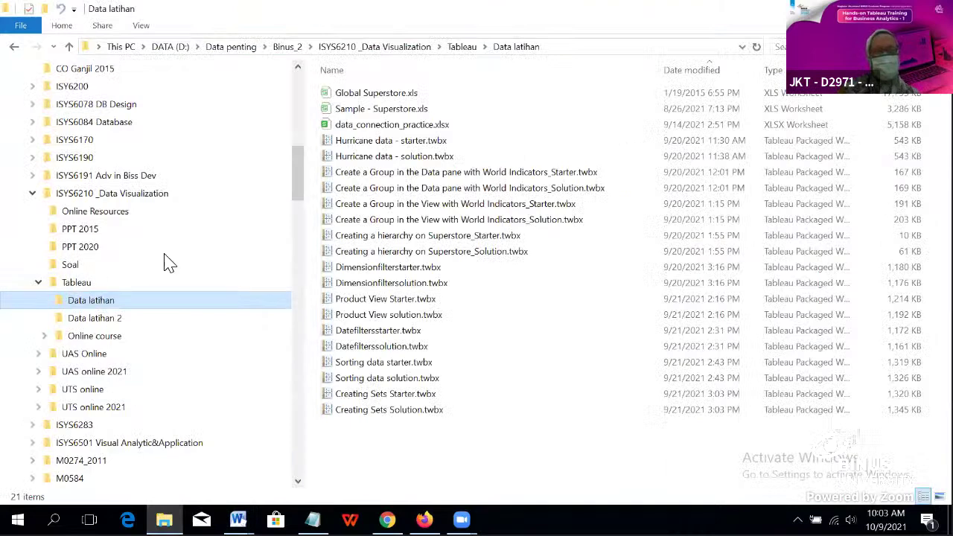
click(88, 283)
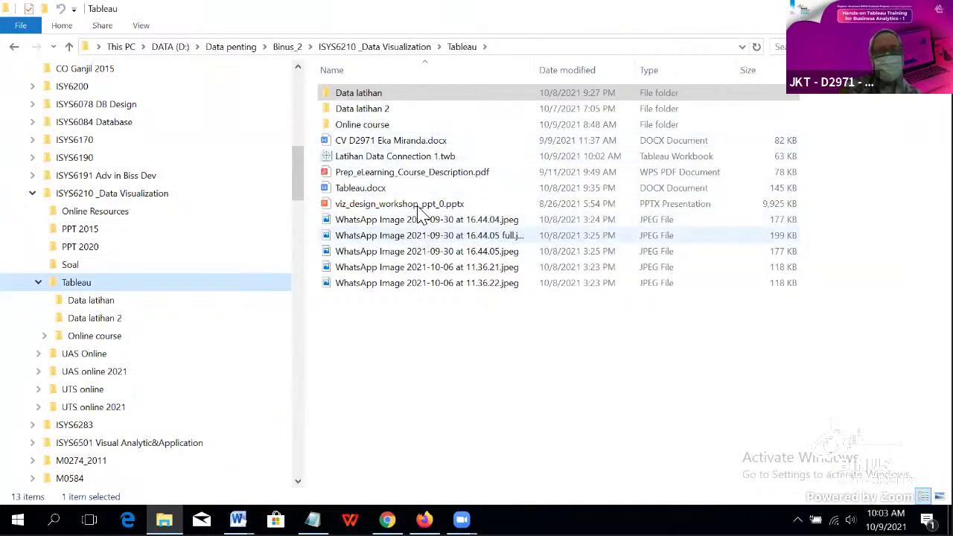
click(388, 159)
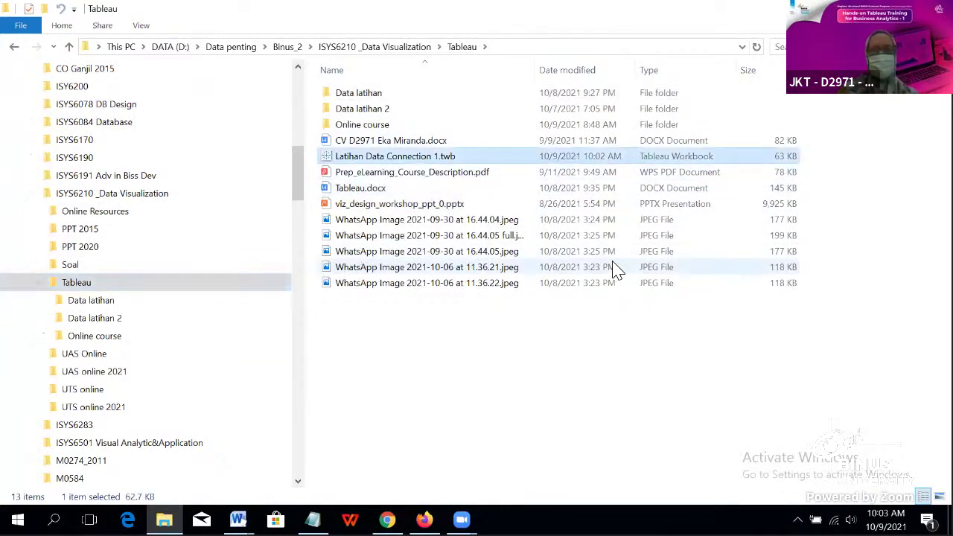
key(Return)
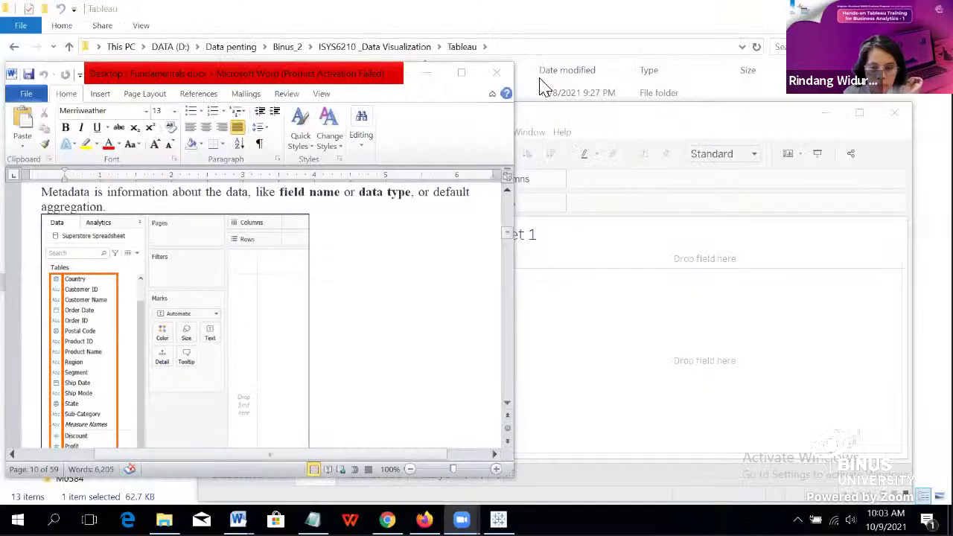
Step: Go to the reopened workbook's data source page and reposition the Tableau window beside the guide
click(615, 319)
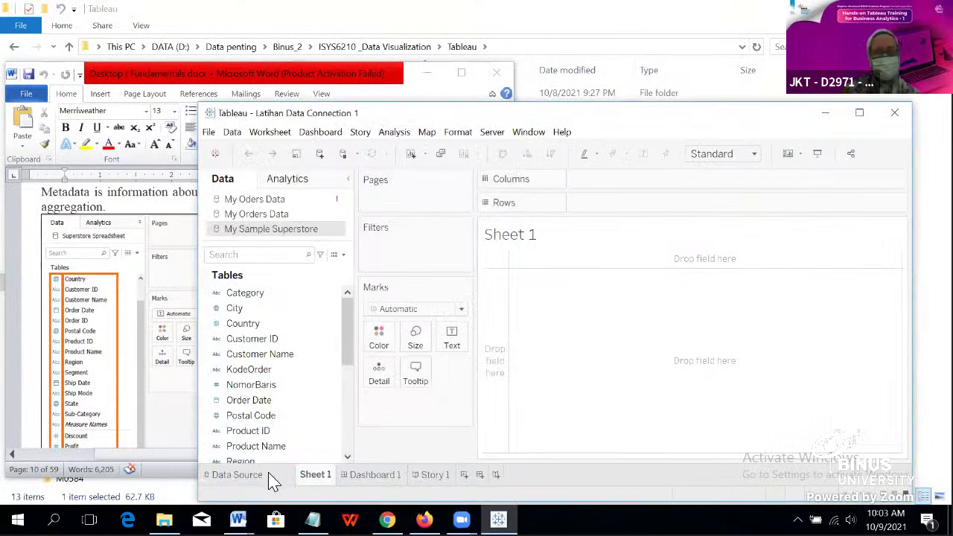
click(237, 475)
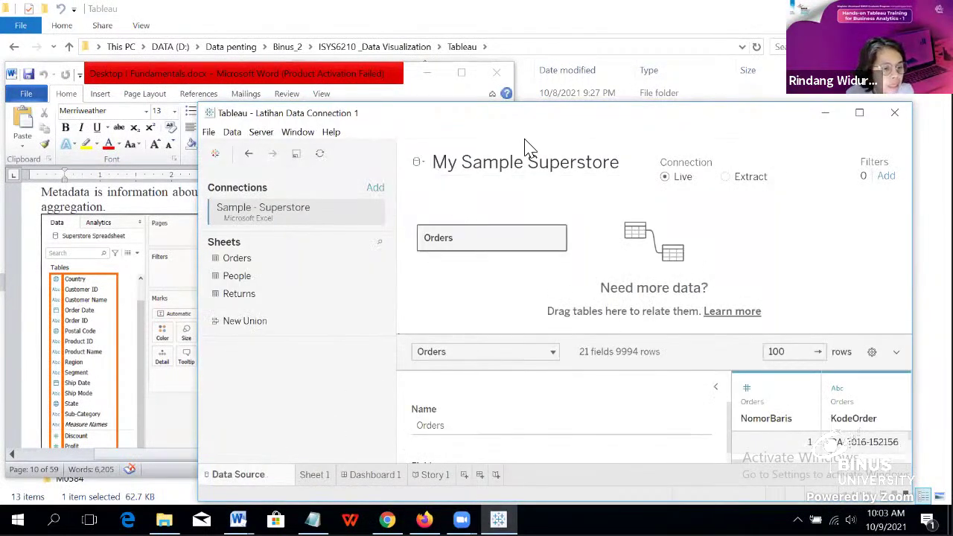
drag(544, 126, 654, 107)
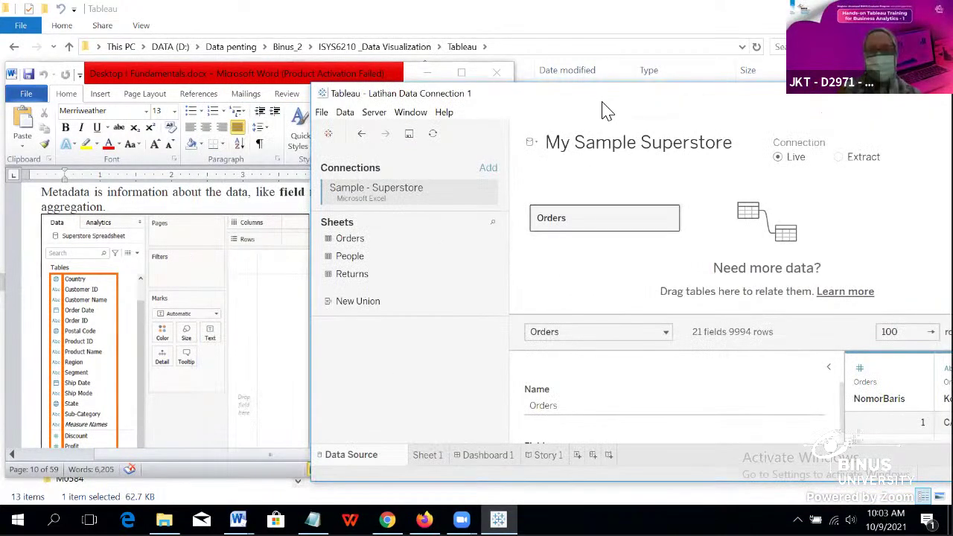
drag(559, 111, 514, 111)
Step: Preview the data of the Orders sheet across its columns and close the preview
click(445, 240)
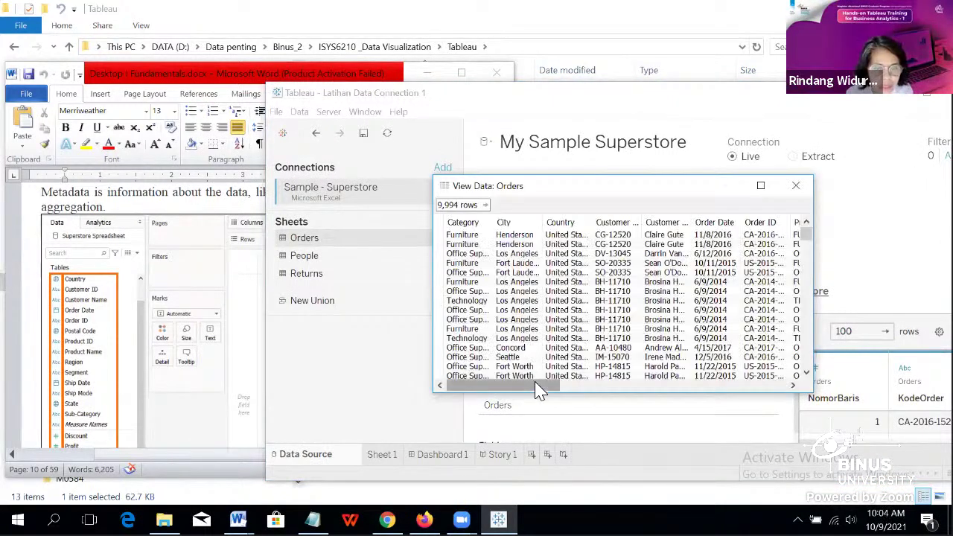
drag(540, 391, 727, 387)
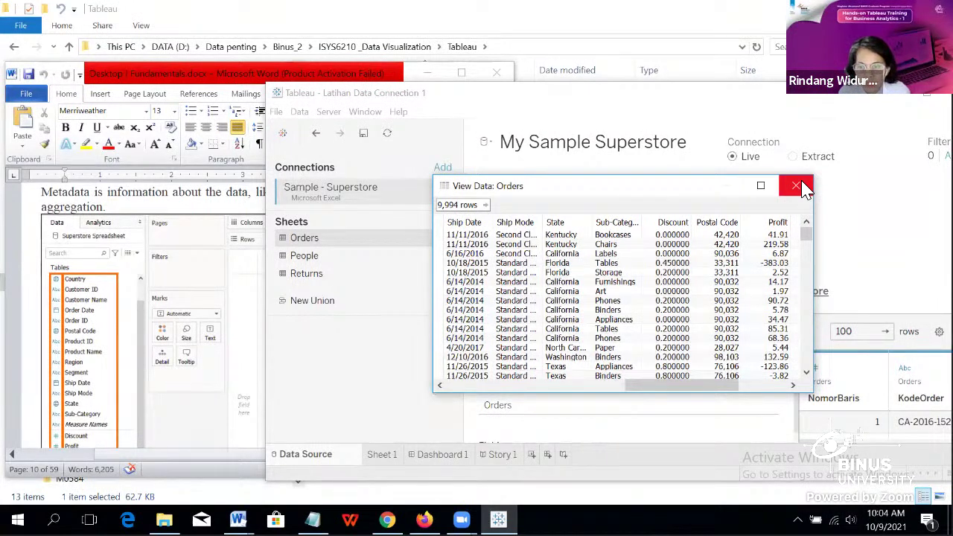
click(797, 186)
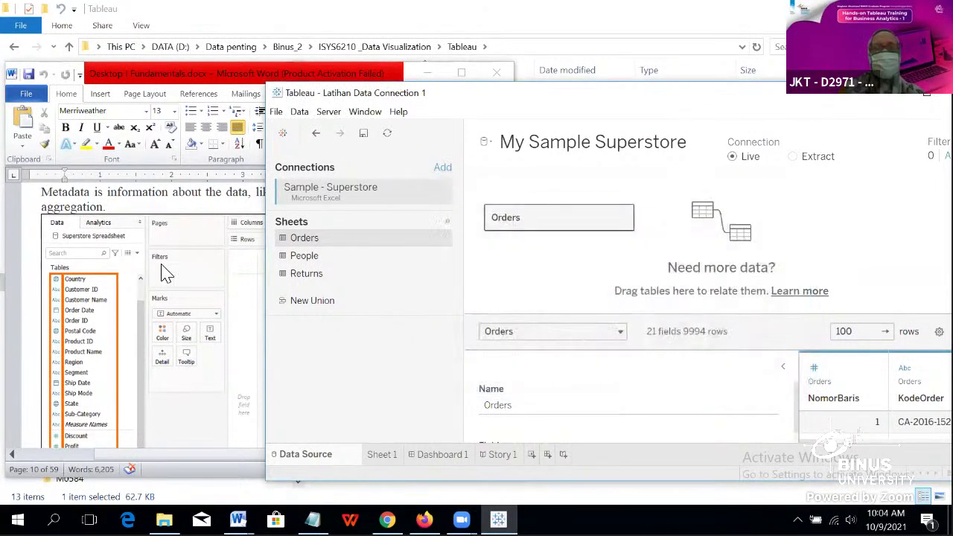
Step: Switch to the Word guide and read on past the metadata section
click(181, 206)
scroll(241, 256, up, 2)
scroll(240, 256, down, 10)
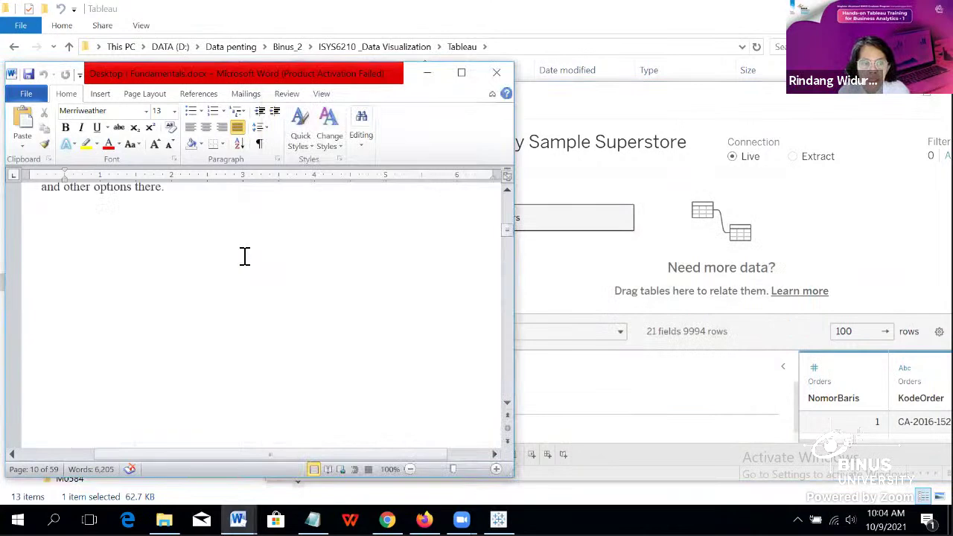
Step: Check the Word guide's instruction 5 on the Country data type, and switch to Tableau to view the Postal Code field's data type options
scroll(244, 256, up, 5)
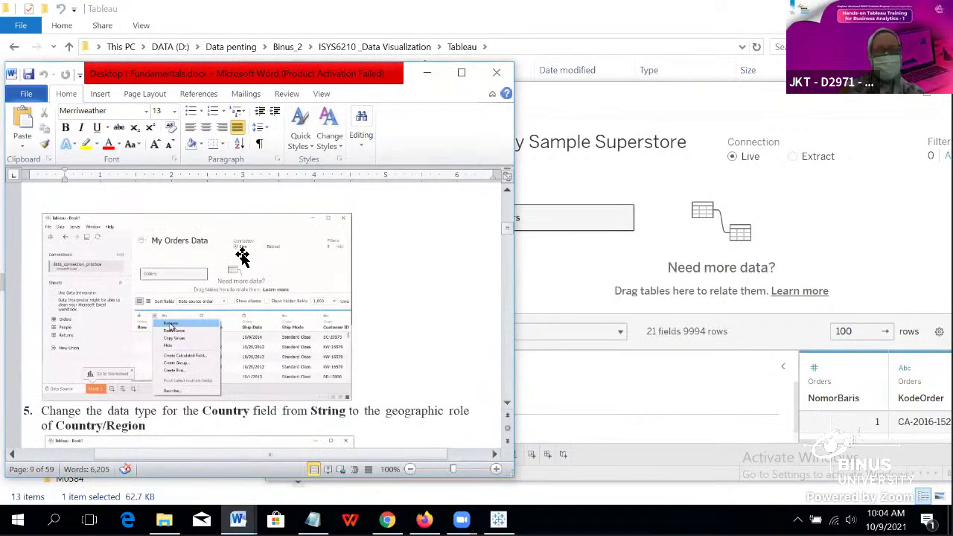
scroll(164, 358, down, 2)
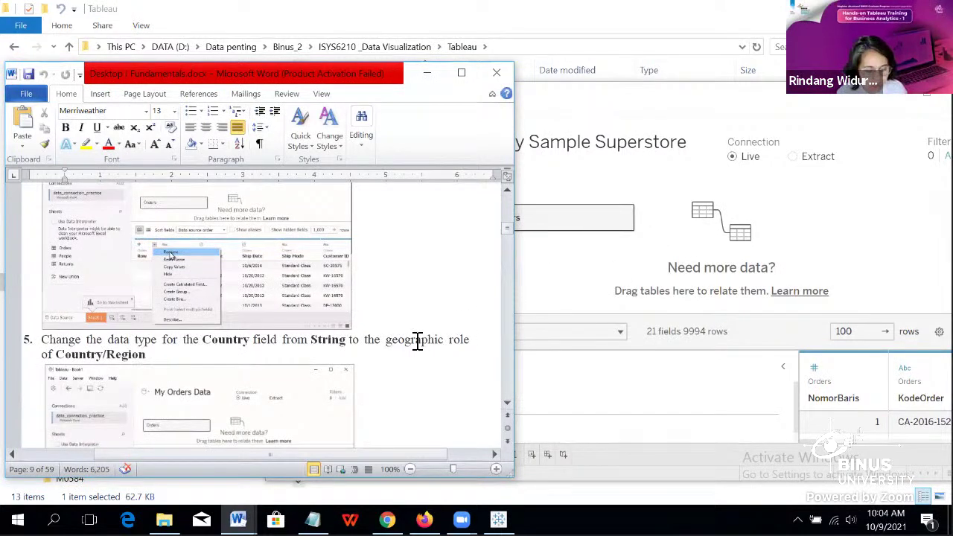
click(580, 260)
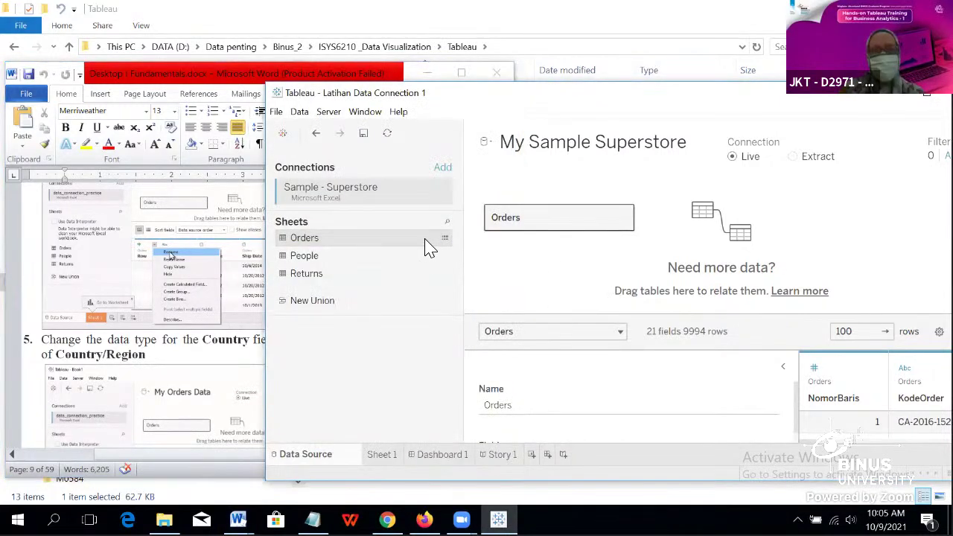
click(782, 373)
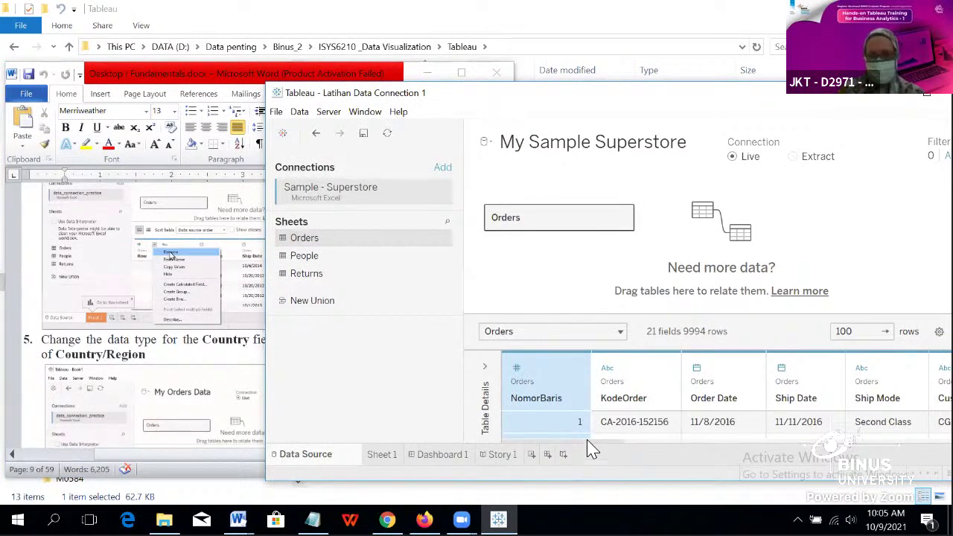
drag(592, 441, 794, 425)
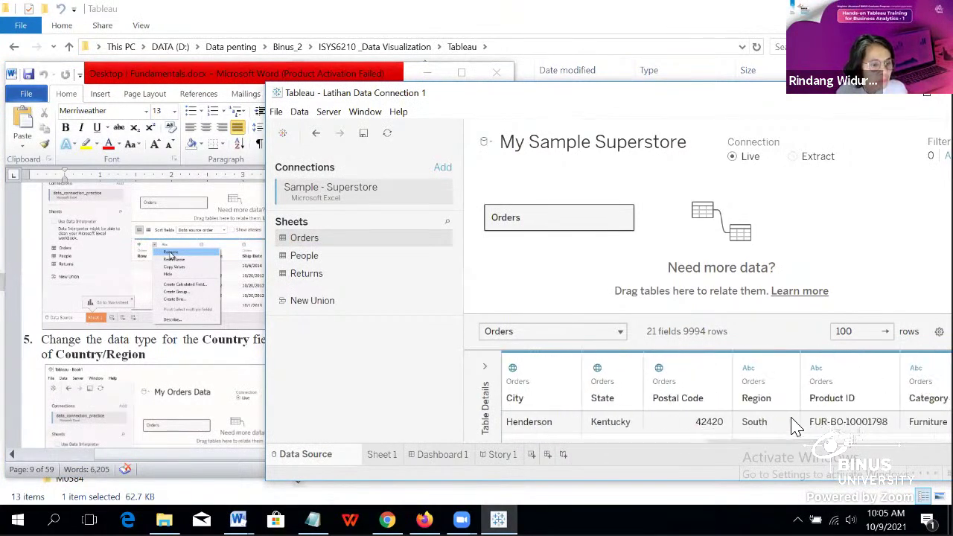
click(660, 370)
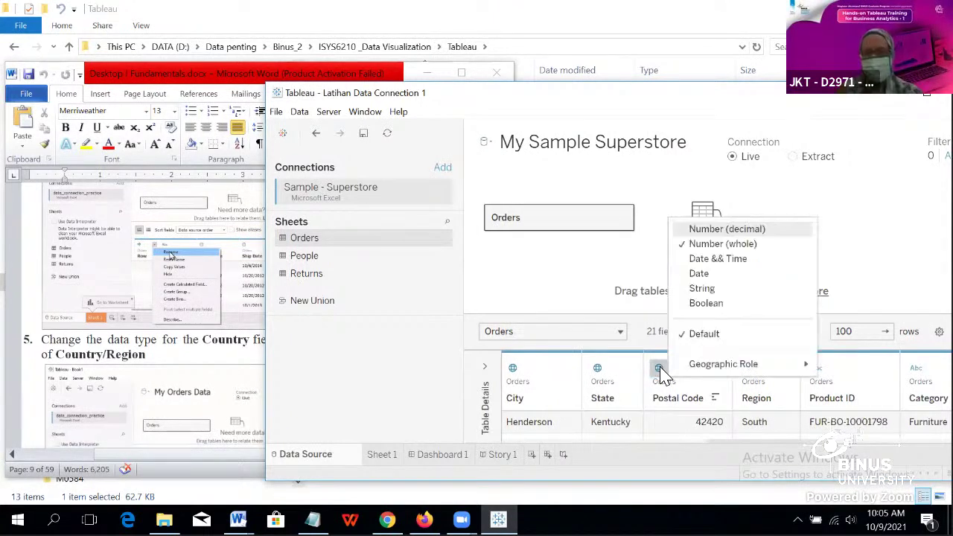
click(596, 270)
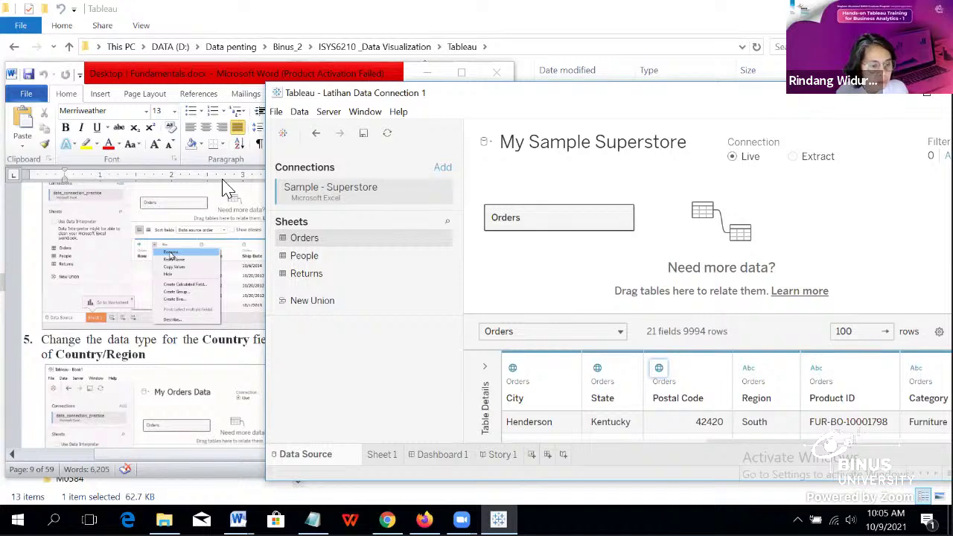
Step: Read on in the Word guide to the worksheet field options picture, and review the Postal Code data types again in Tableau
click(233, 204)
scroll(366, 329, down, 10)
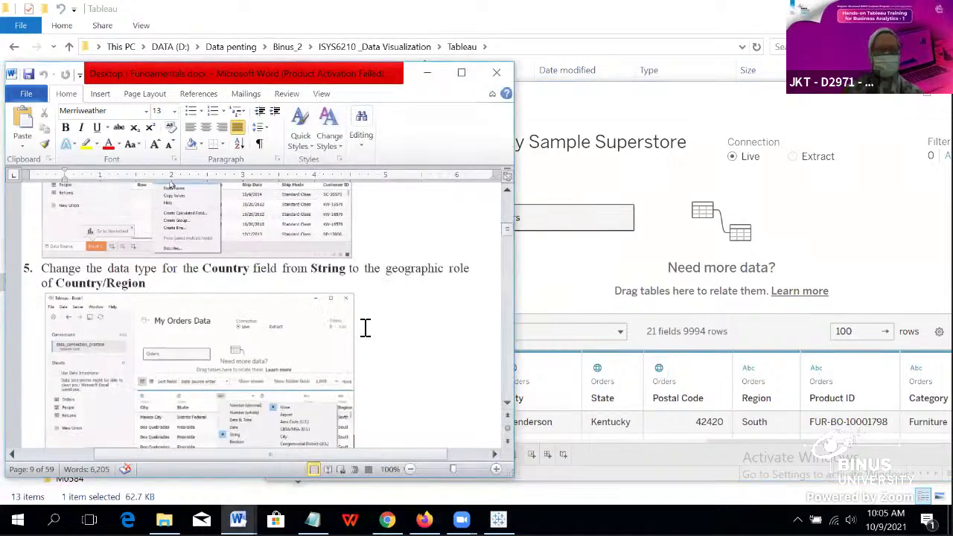
scroll(366, 329, down, 6)
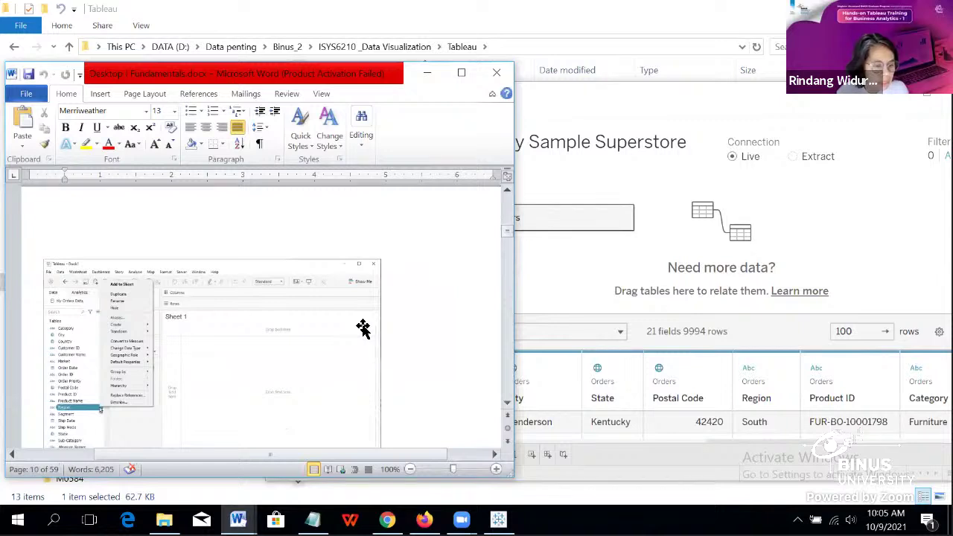
click(659, 369)
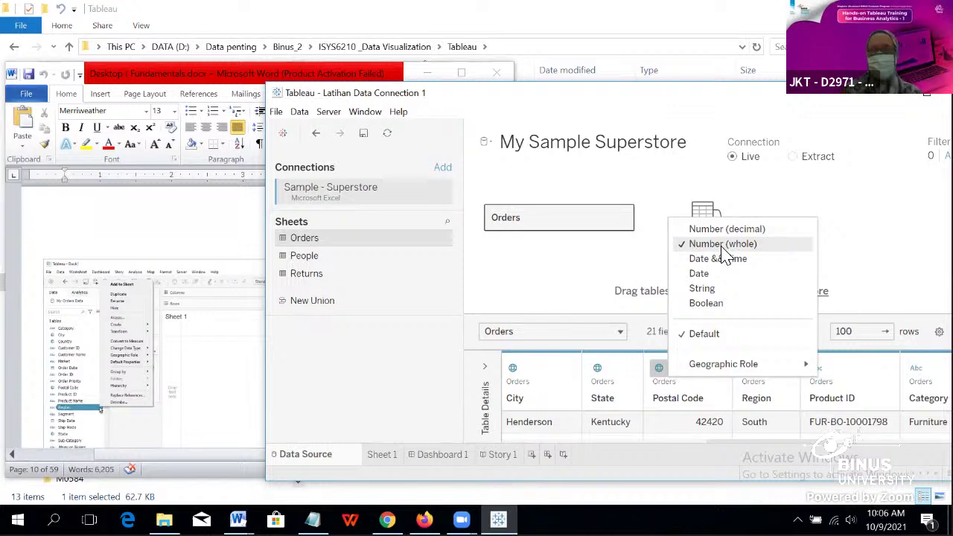
click(480, 268)
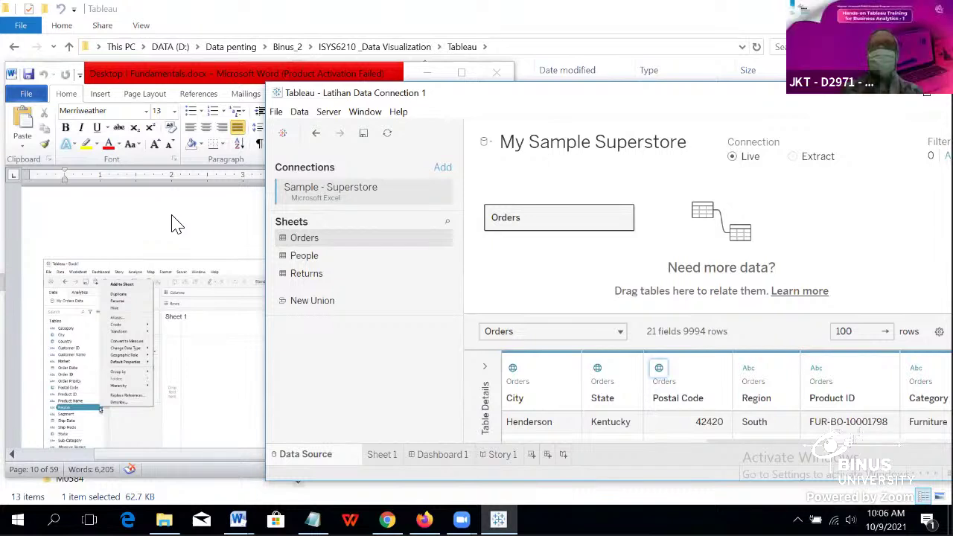
Step: Switch to the Word guide and read the "Work with metadata" section under "Customize a data source"
click(197, 244)
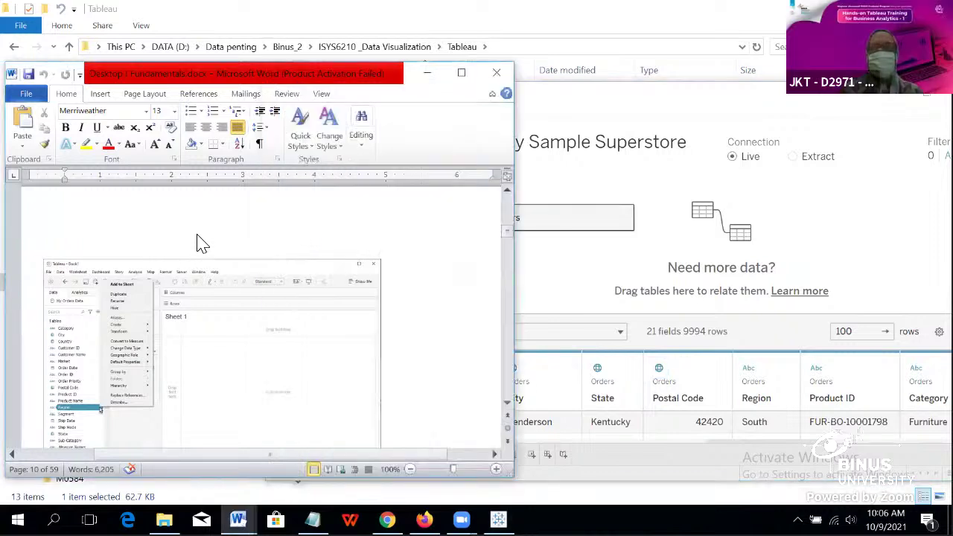
scroll(332, 257, down, 7)
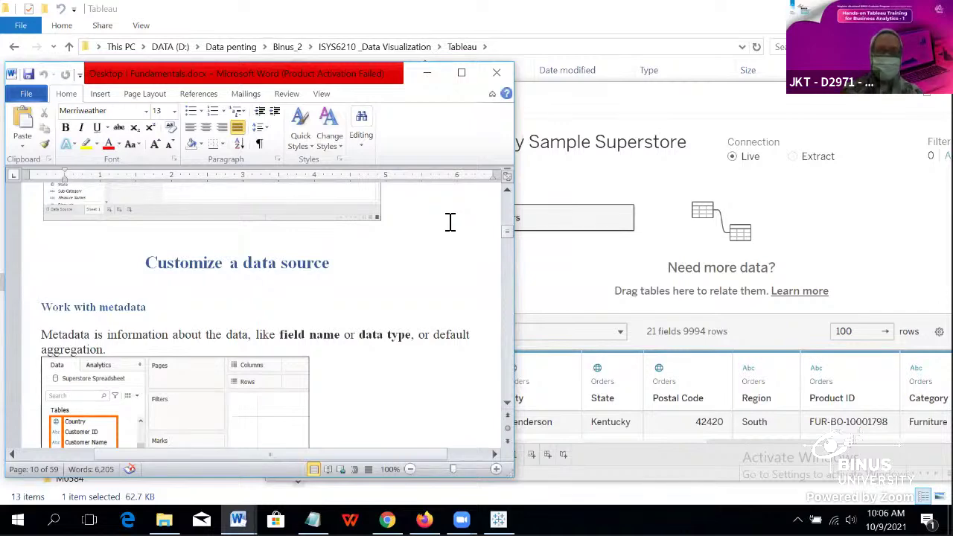
scroll(449, 222, down, 3)
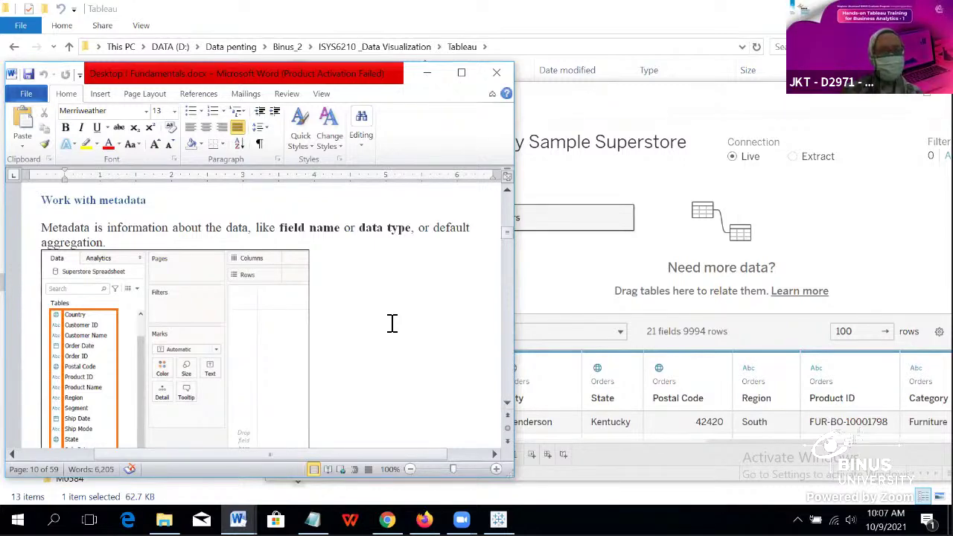
scroll(393, 323, up, 3)
scroll(392, 323, down, 3)
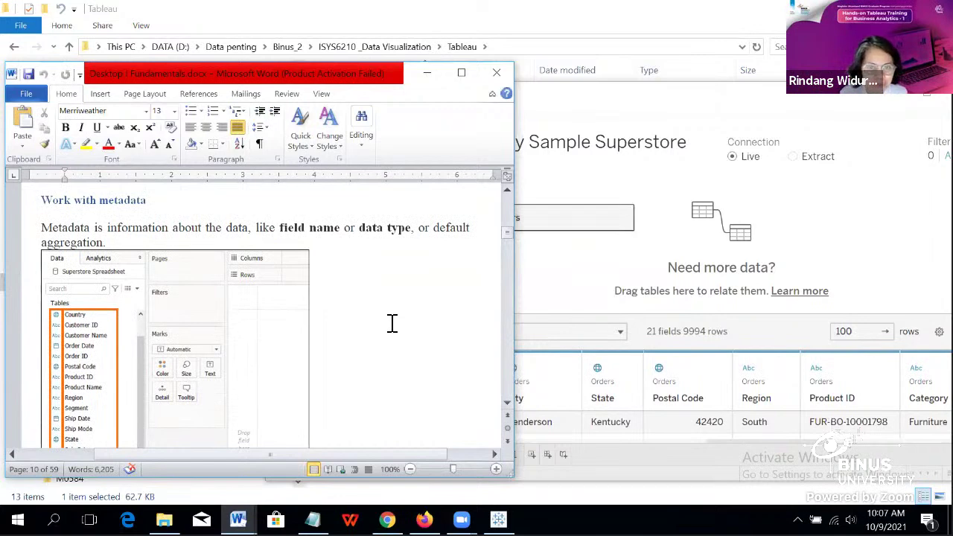
scroll(392, 323, up, 3)
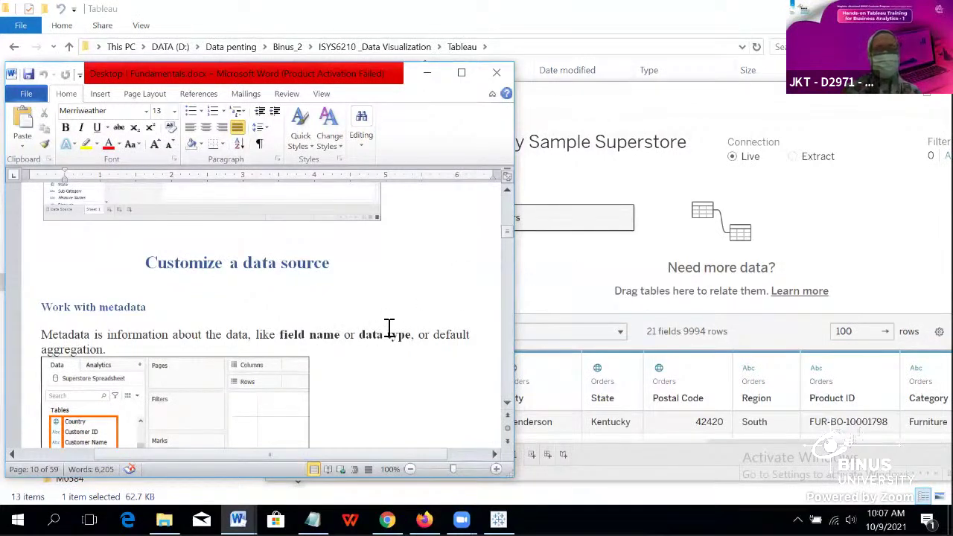
scroll(389, 328, down, 2)
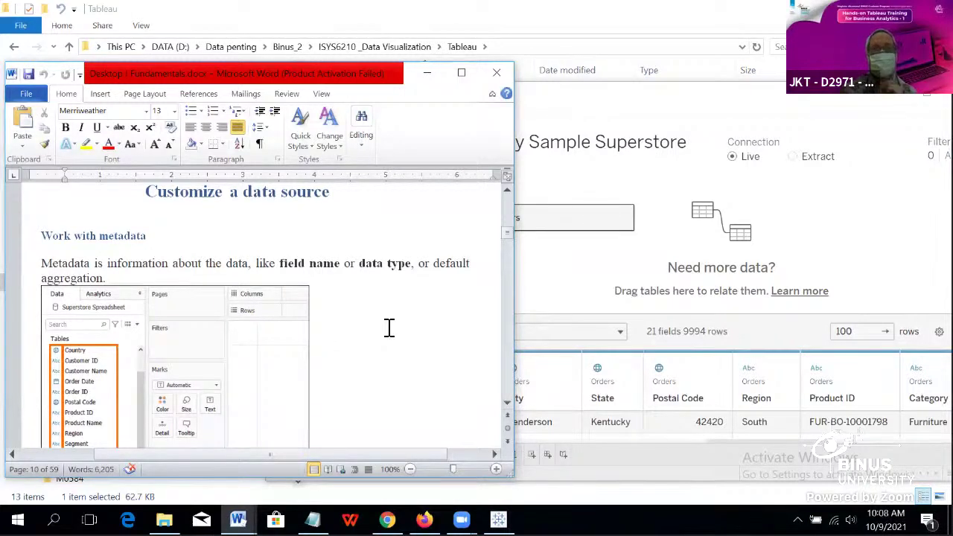
click(617, 121)
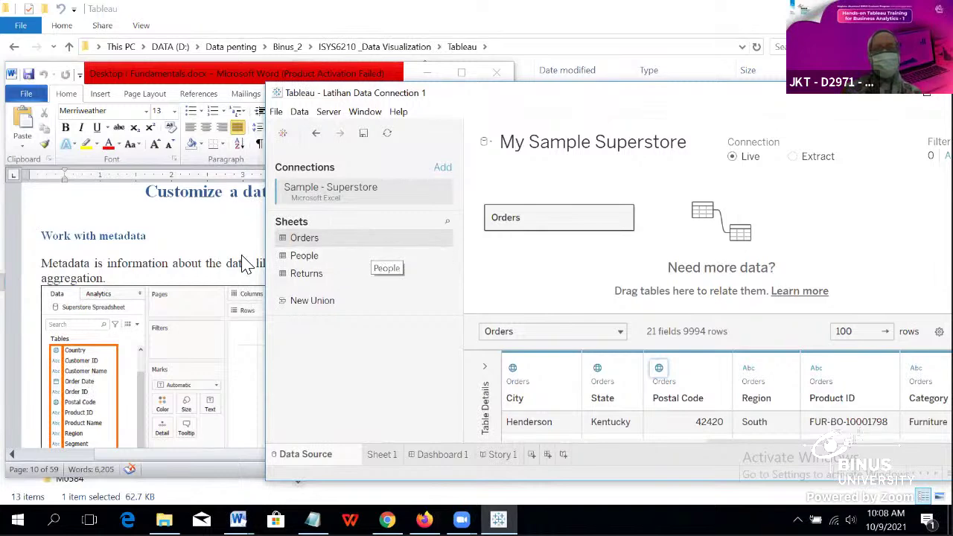
click(185, 252)
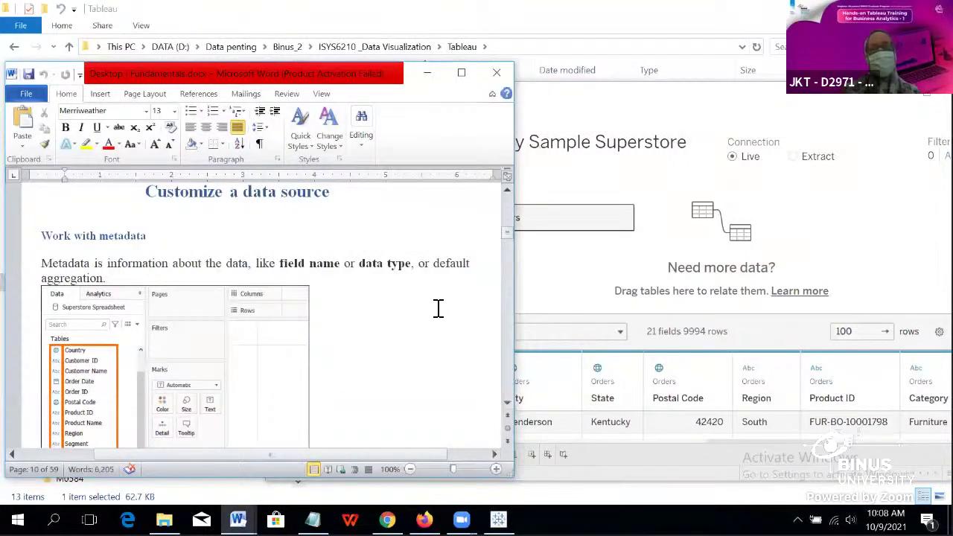
Step: Switch to Tableau and examine the data type and geographic role choices of Postal Code in the Orders data grid
click(583, 263)
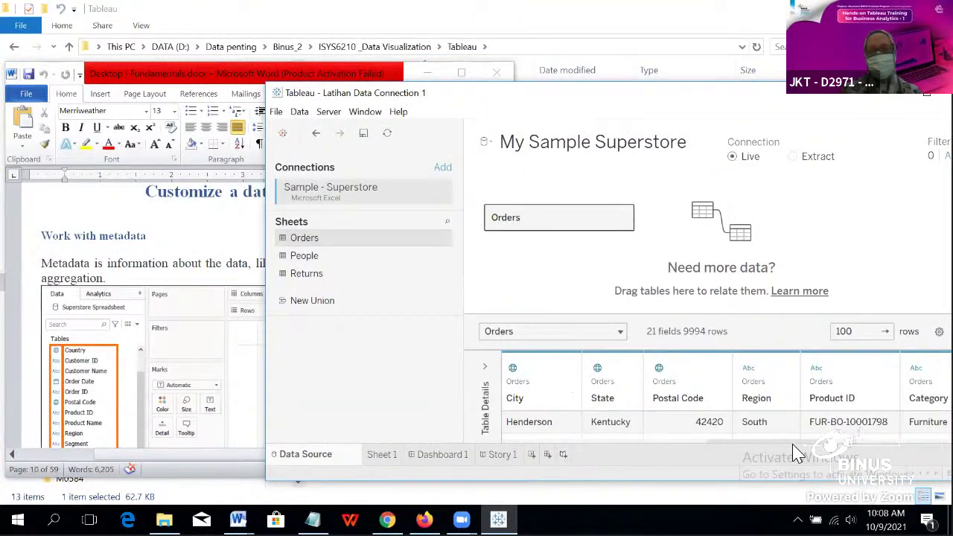
drag(797, 449, 755, 447)
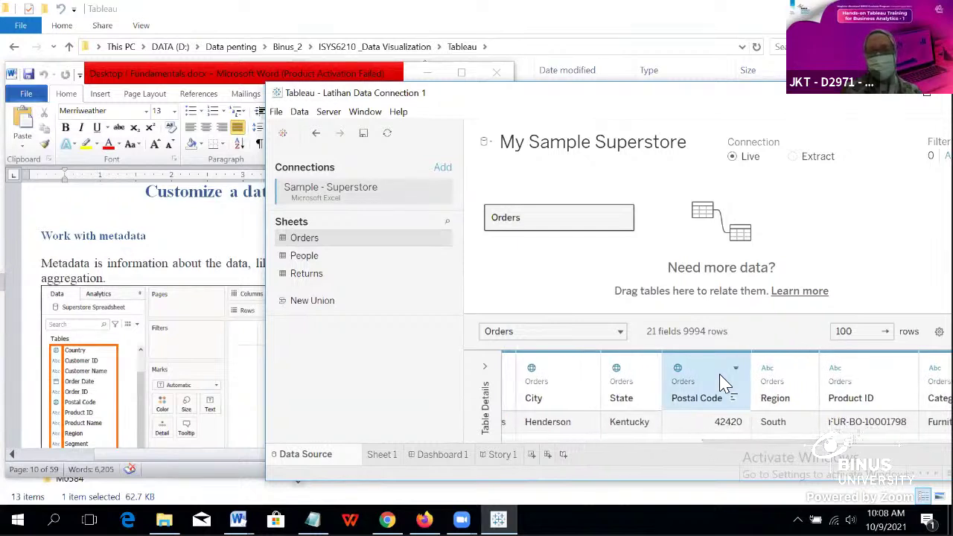
click(676, 368)
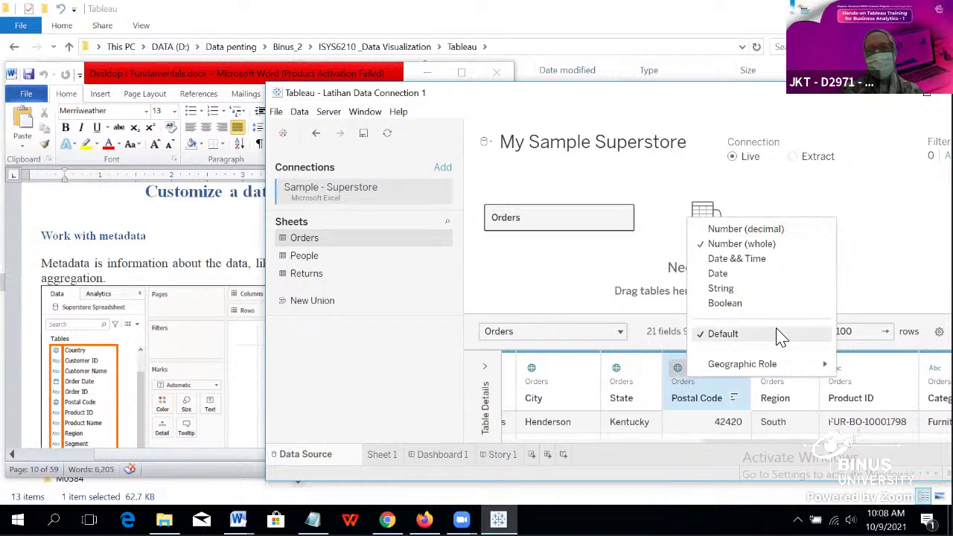
mouse_move(783, 365)
click(499, 279)
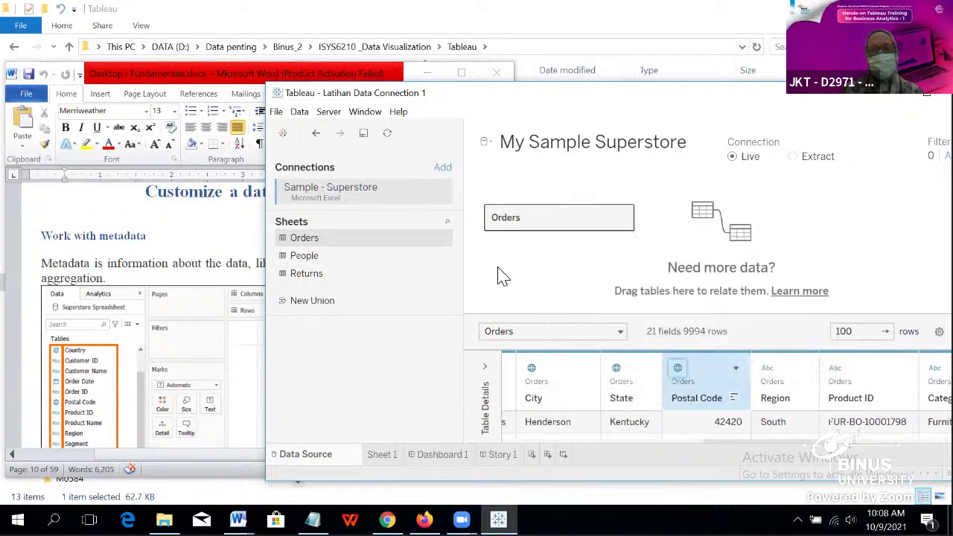
Step: Look at the field list picture in the Word guide, and view the Category field's data type options on Tableau's Sheet 1
click(208, 246)
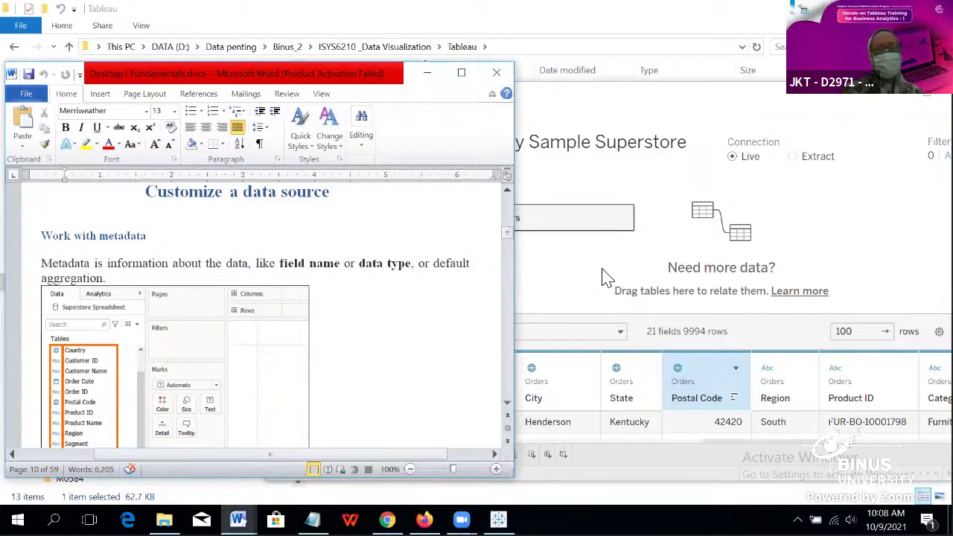
scroll(411, 292, down, 5)
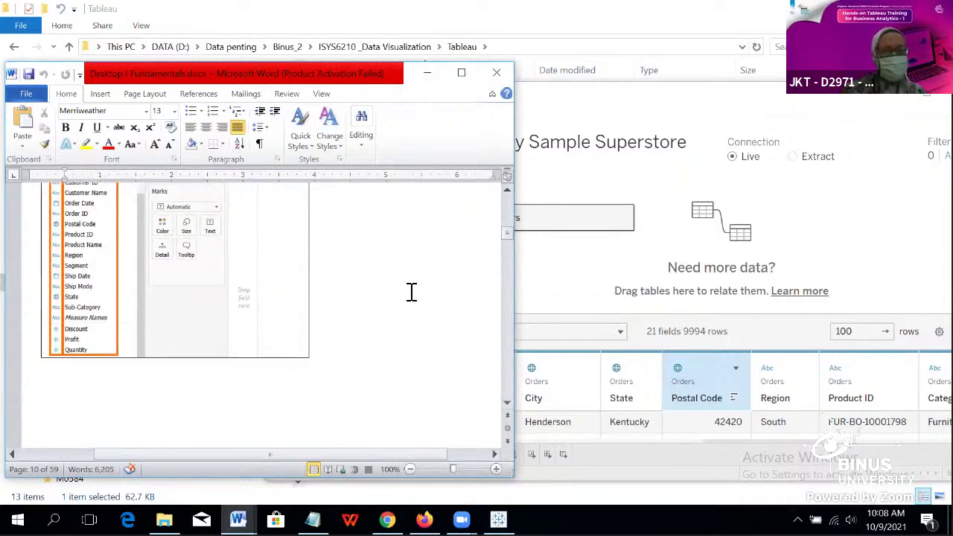
click(574, 270)
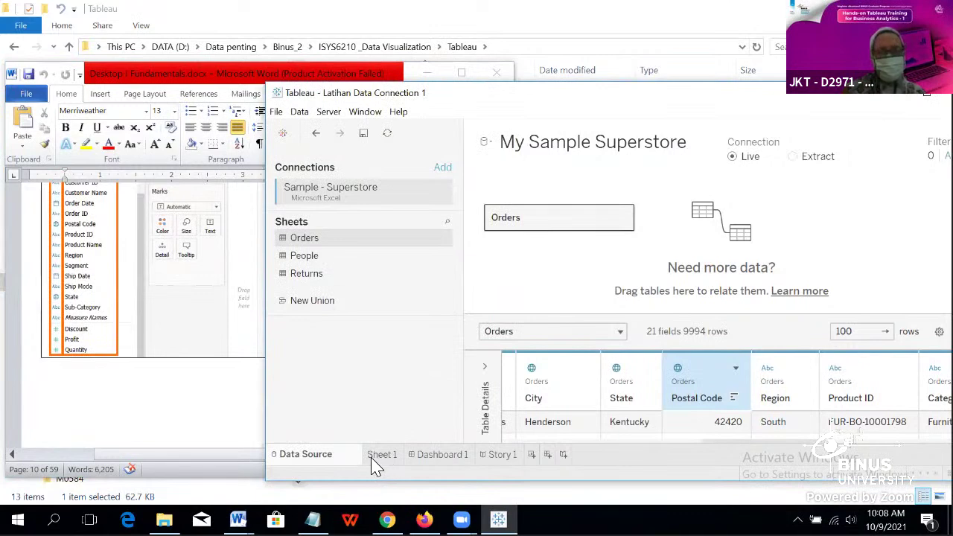
click(376, 463)
click(283, 350)
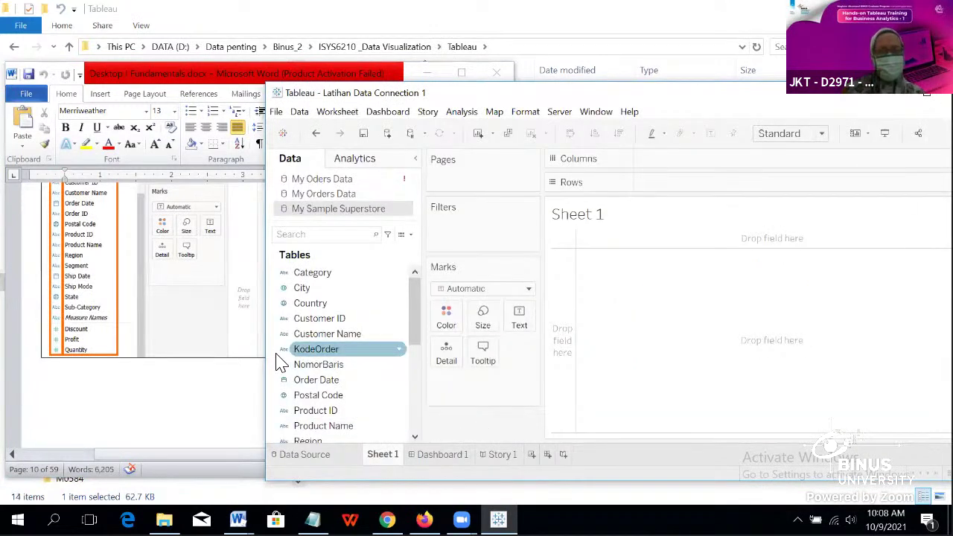
click(300, 305)
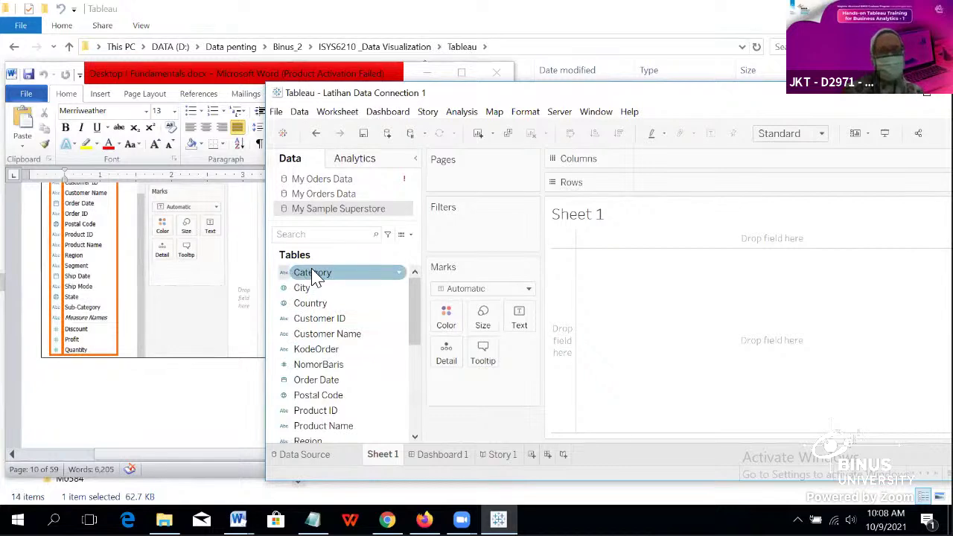
click(402, 275)
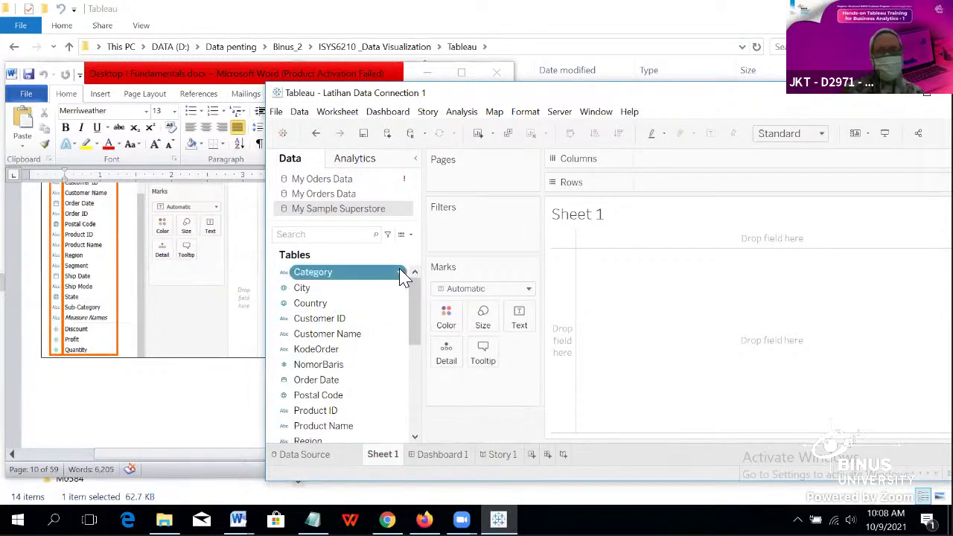
click(281, 276)
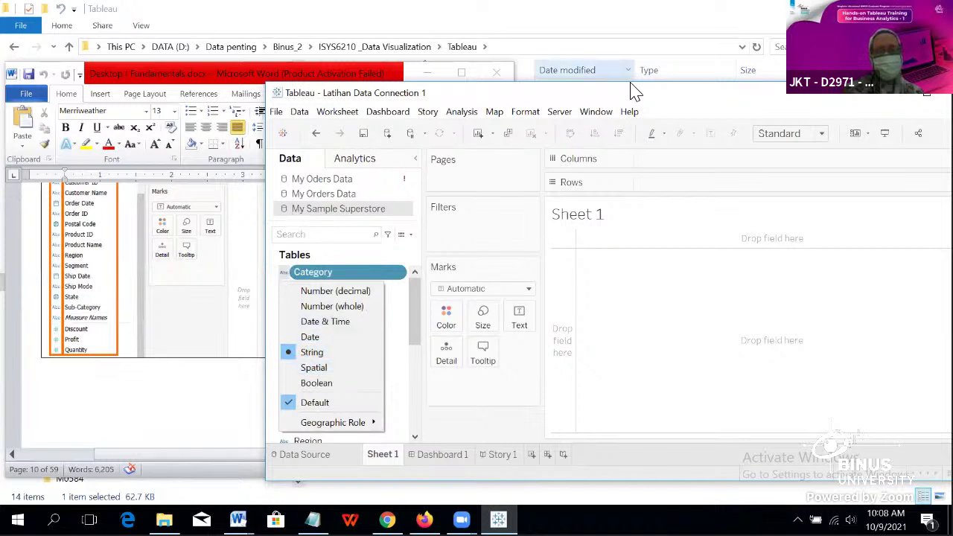
click(659, 101)
Step: Compare the Data Source page with Sheet 1 and inspect the Category field's data type choices once more
click(328, 455)
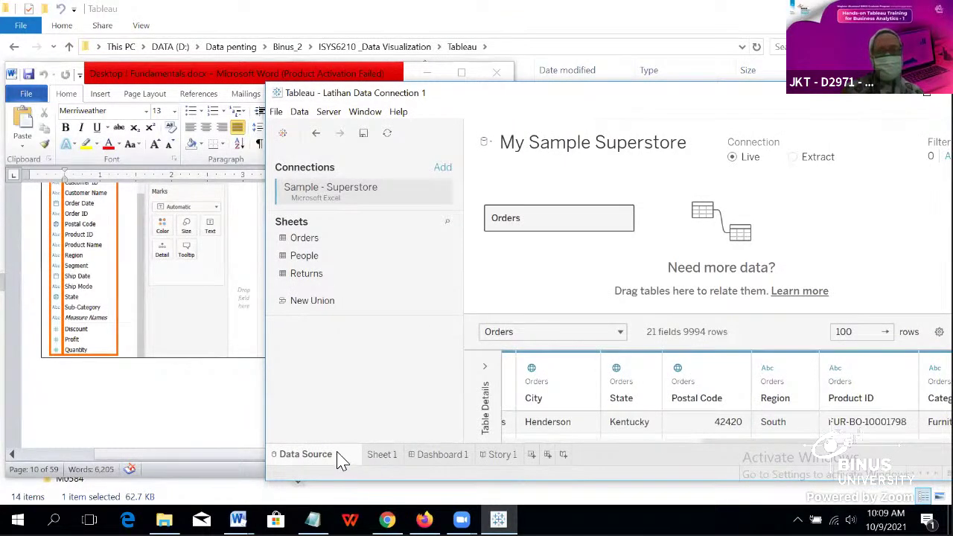
click(380, 455)
click(284, 274)
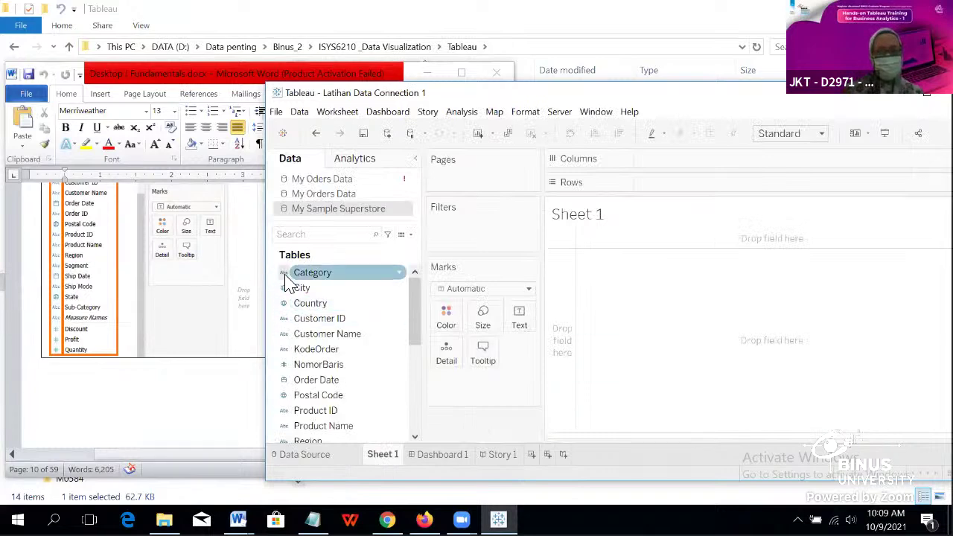
click(284, 274)
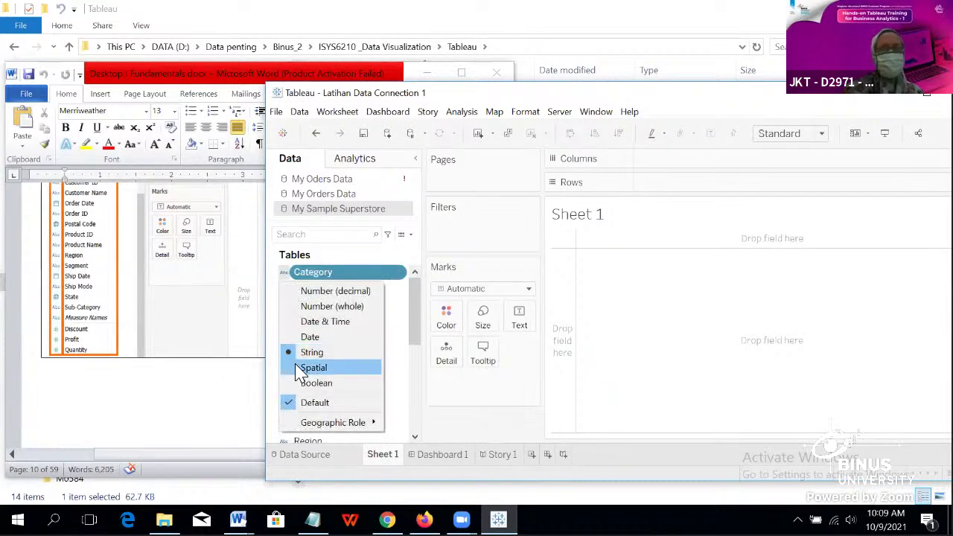
click(525, 100)
Step: Switch to the Word guide and examine the highlighted field names and data types in the metadata illustration
ctrl+click(355, 303)
scroll(196, 350, up, 4)
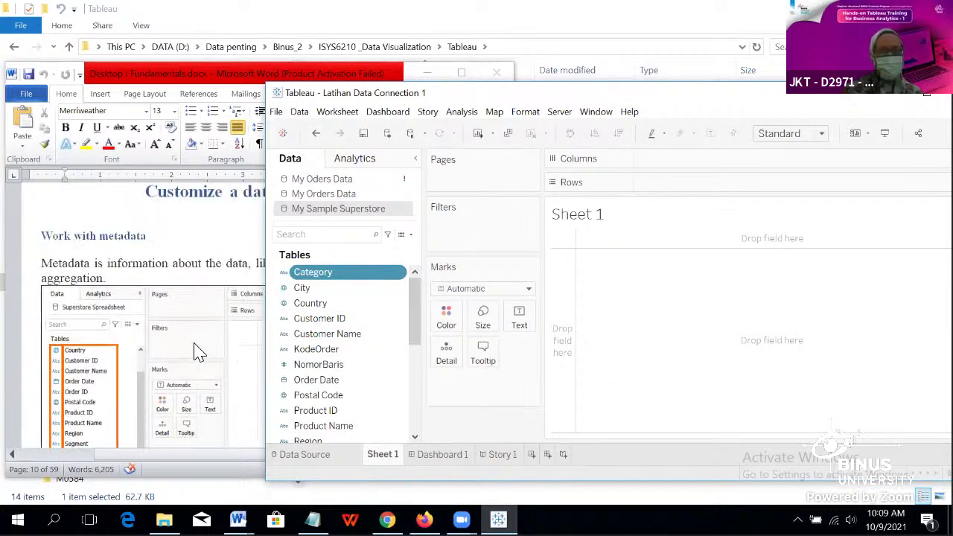
scroll(190, 358, down, 2)
click(179, 404)
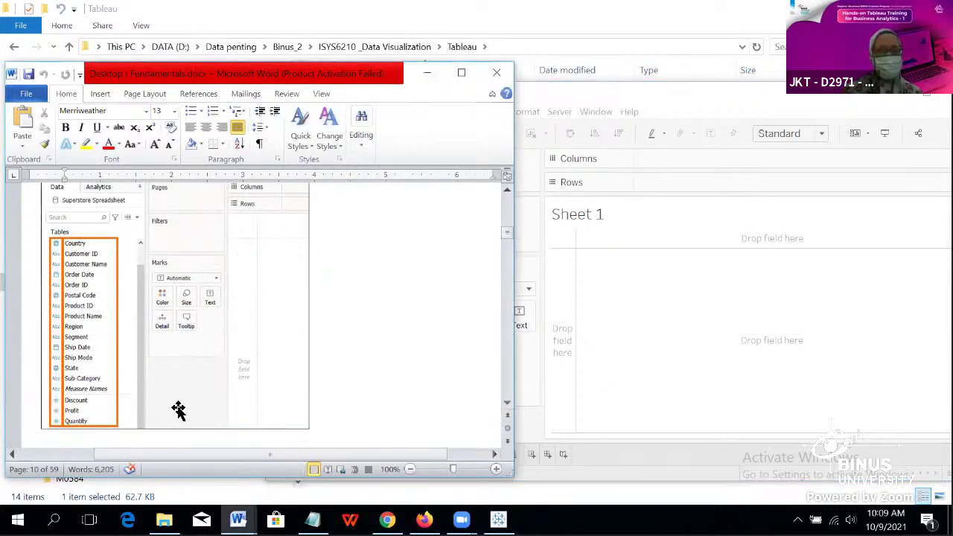
Step: Move past the guide's metadata illustration and compare Tableau's Data Source page with Sheet 1
scroll(258, 392, down, 2)
scroll(258, 392, down, 3)
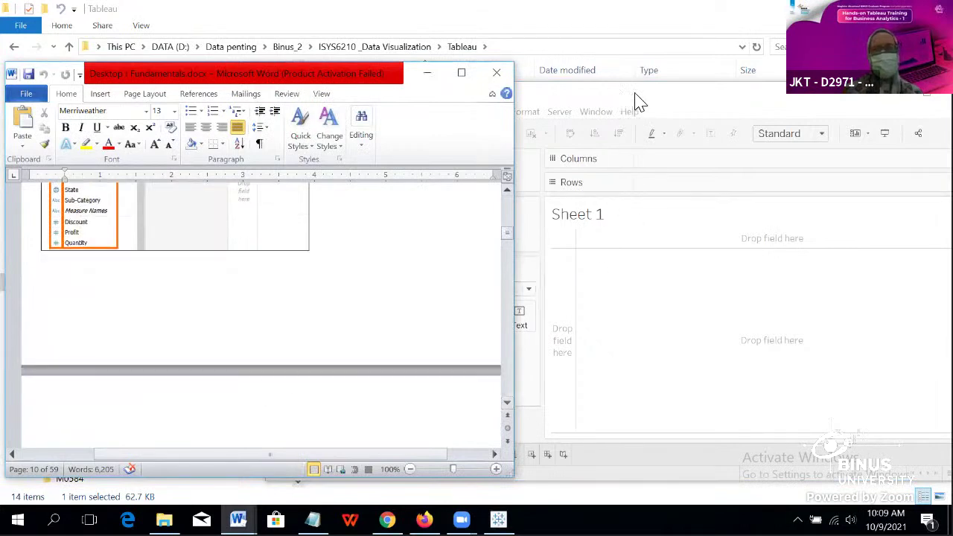
click(639, 97)
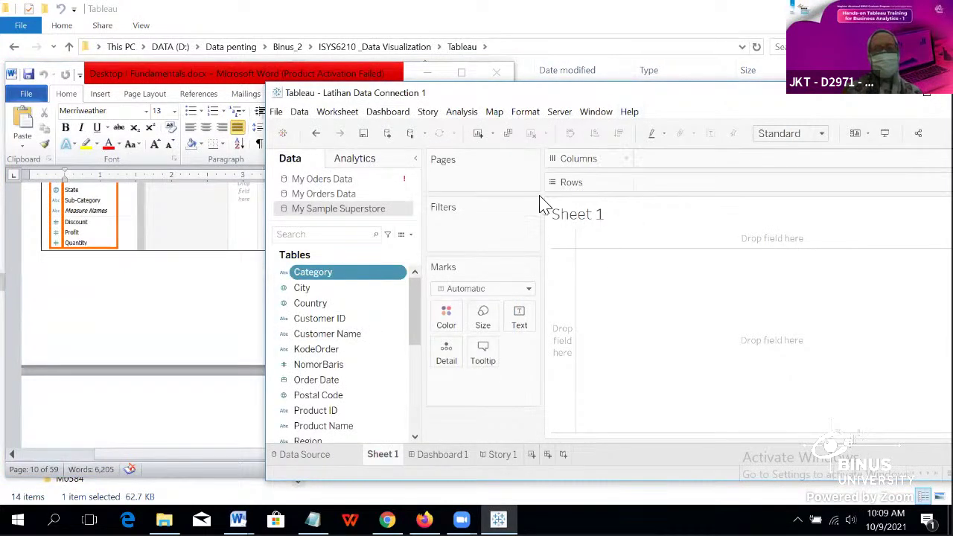
click(326, 460)
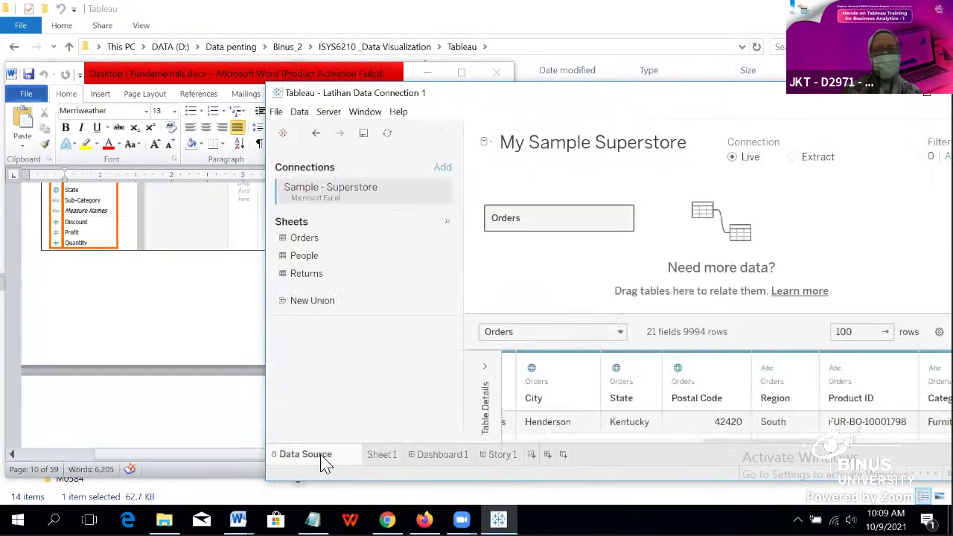
click(382, 455)
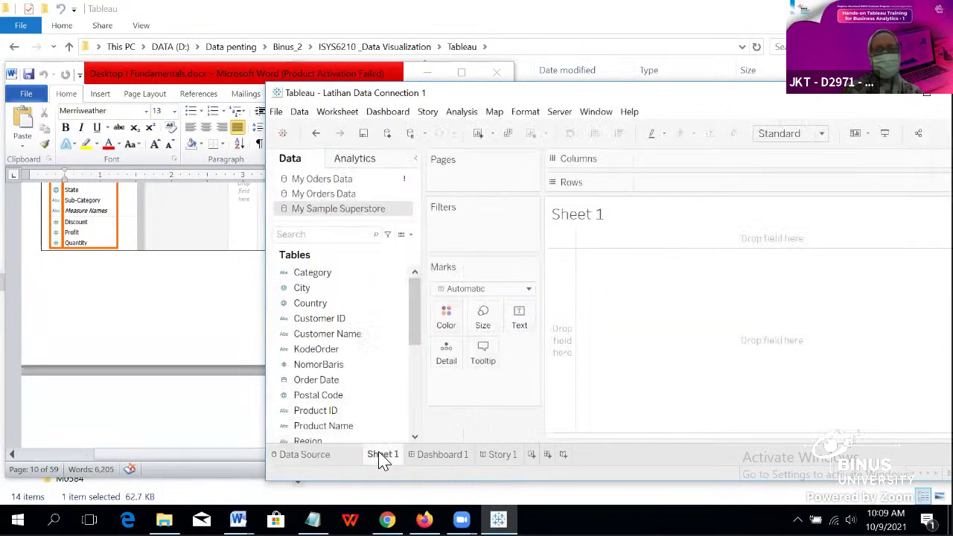
click(331, 461)
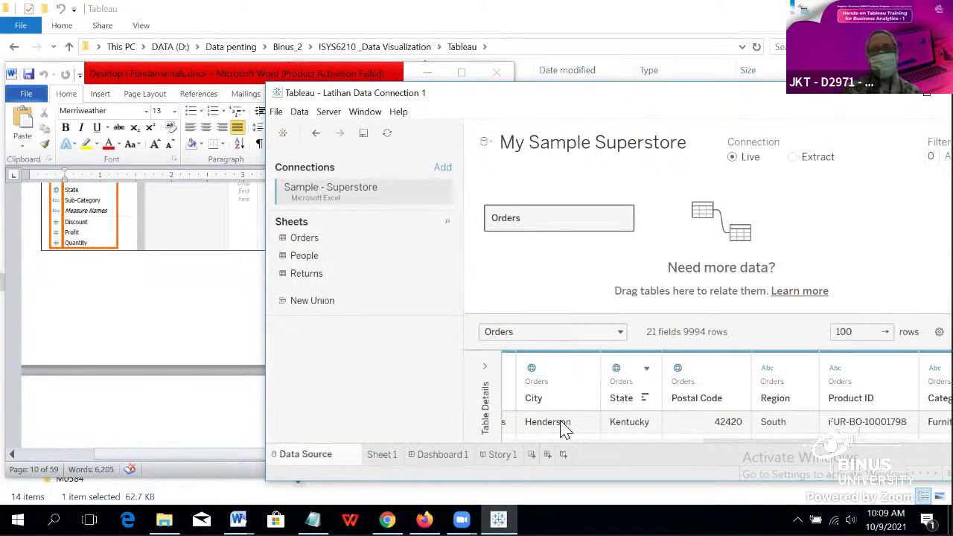
Step: View the State field's data type choices and available field commands in the Orders data grid
click(617, 368)
click(544, 296)
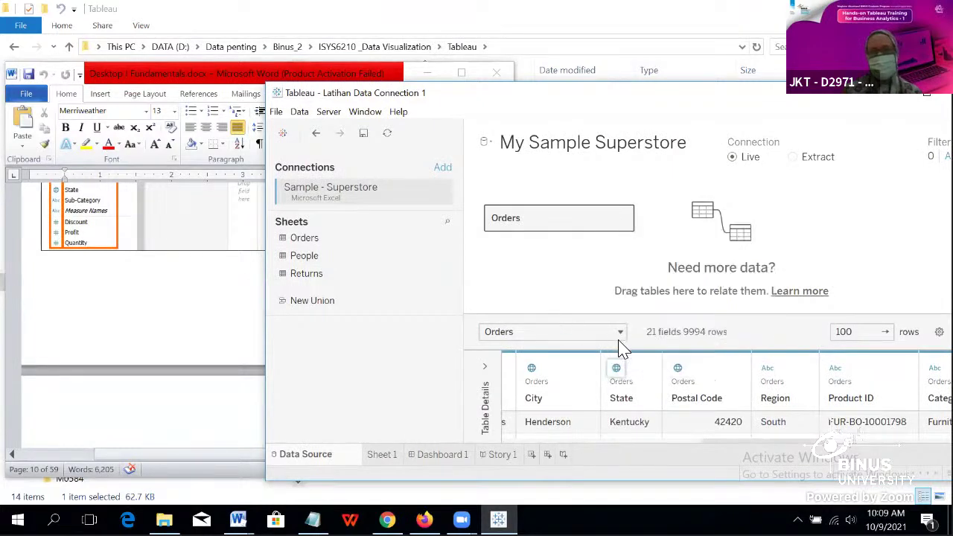
click(651, 376)
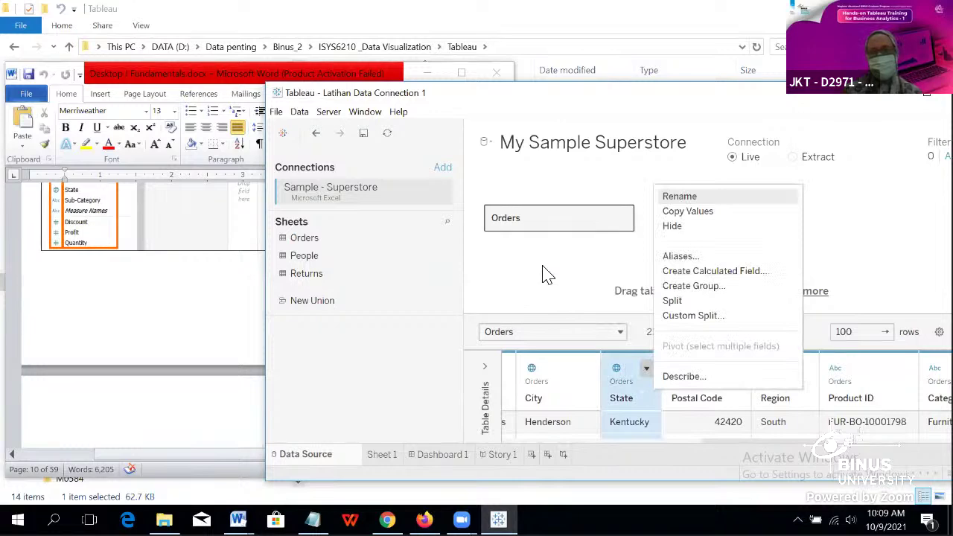
click(548, 272)
Step: On Sheet 1, view the Category field's data type choices and its available field commands
click(396, 457)
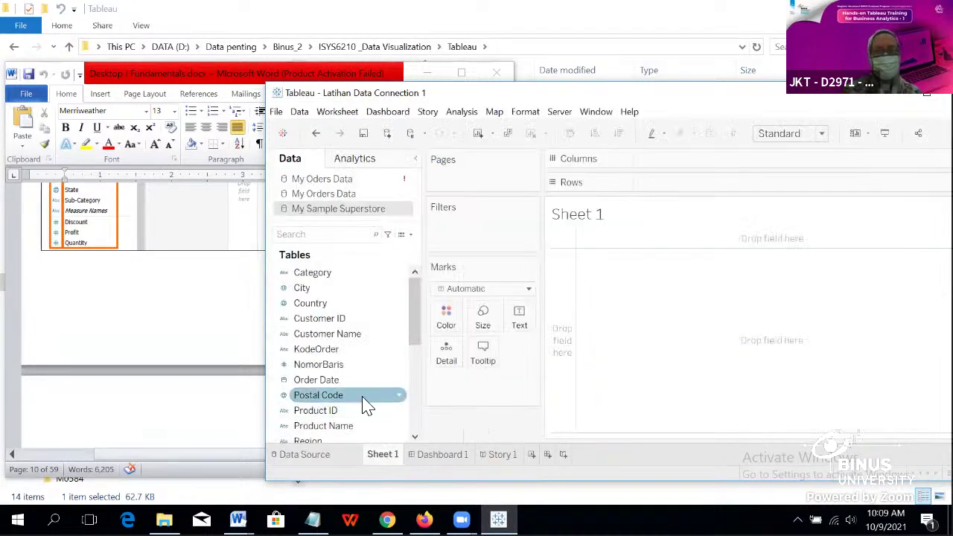
click(284, 274)
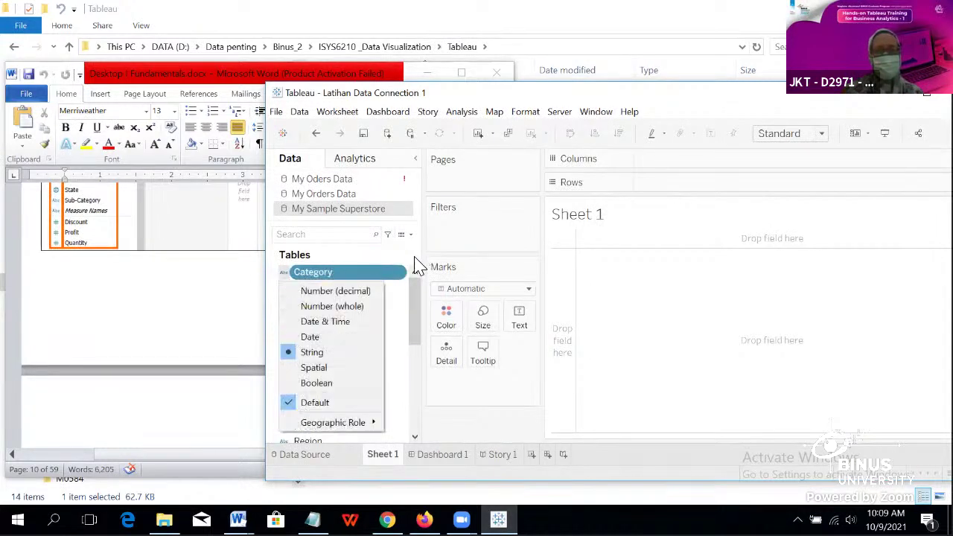
click(462, 235)
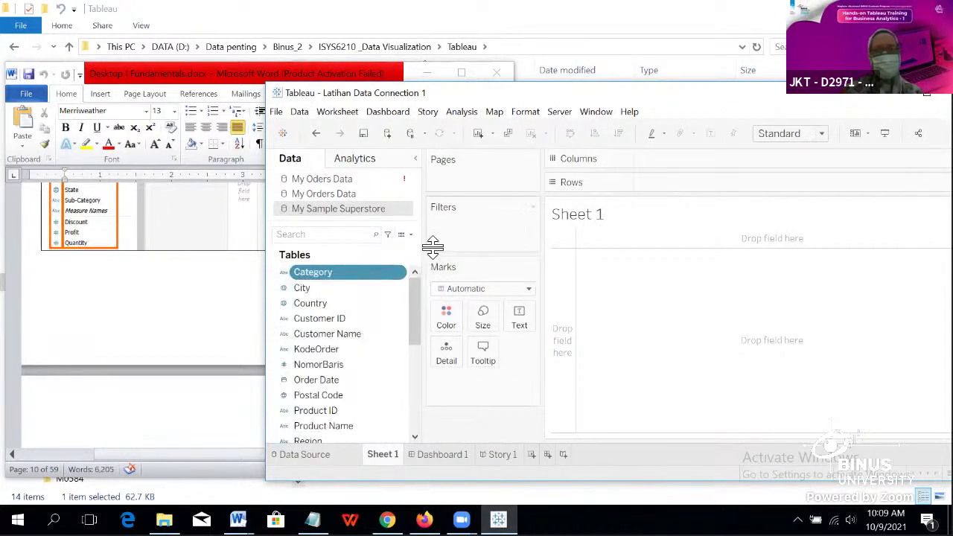
click(400, 278)
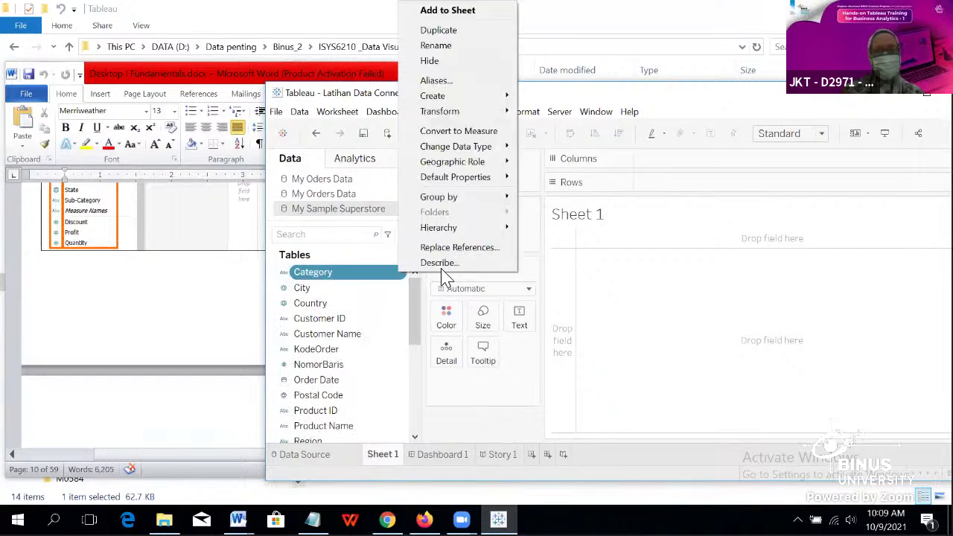
click(650, 294)
Step: Switch to the Word guide and read the list of common data attribute changes saved in a .tds file
click(159, 280)
scroll(151, 281, down, 10)
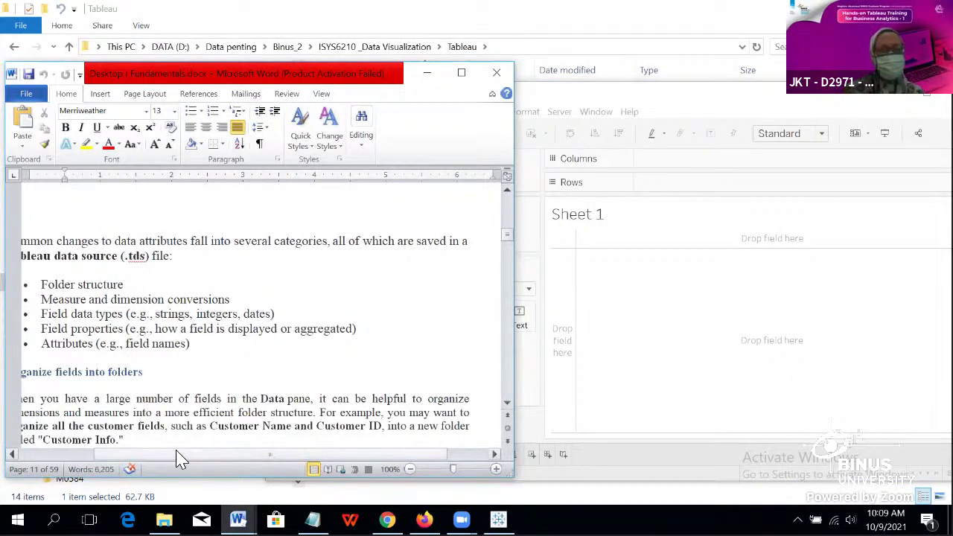
drag(196, 456, 169, 456)
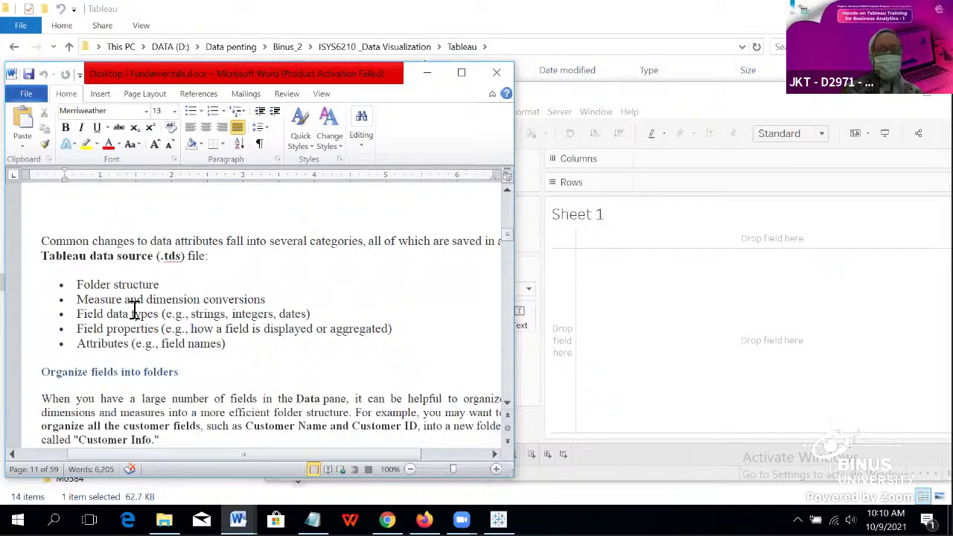
Step: Look through the dimensions and measures of My Sample Superstore in Tableau, and return to the guide's attribute list
click(631, 322)
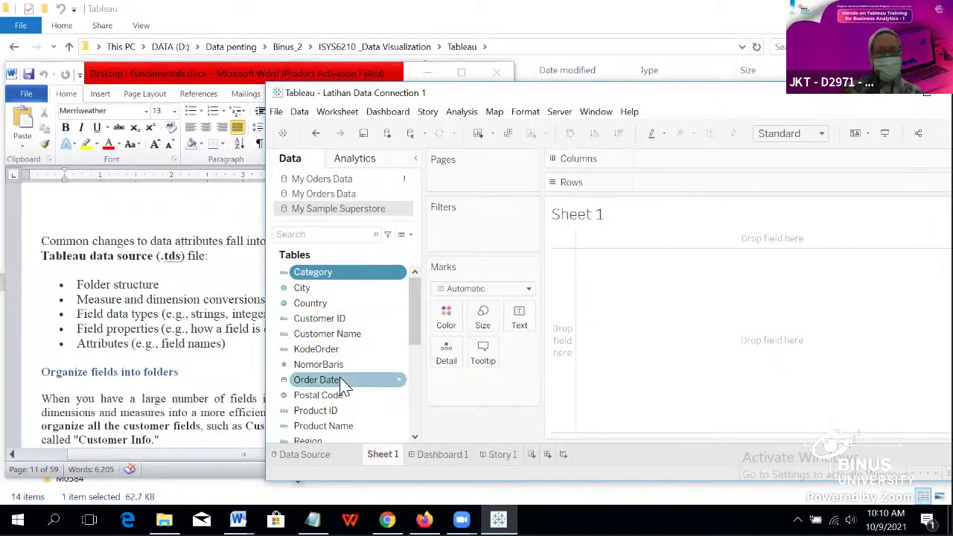
scroll(347, 391, down, 3)
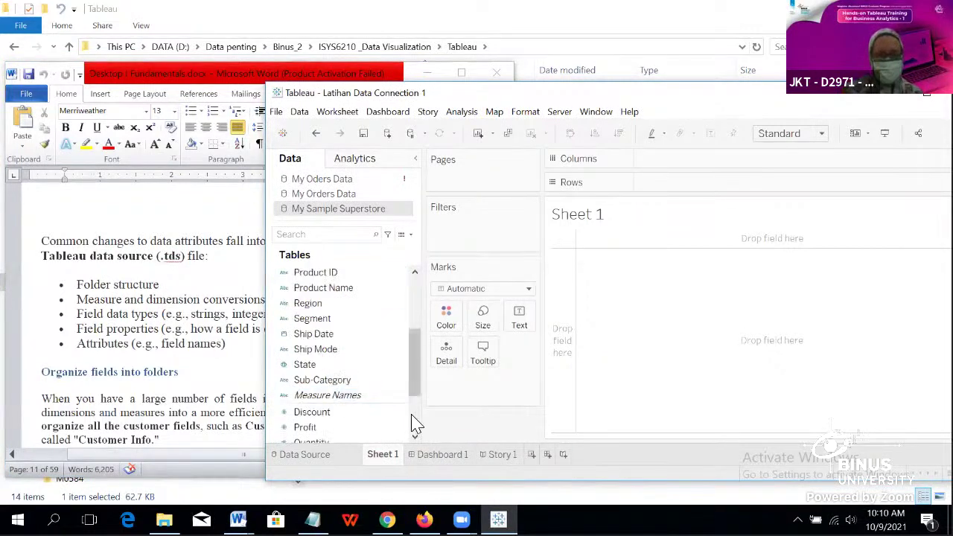
scroll(403, 417, down, 1)
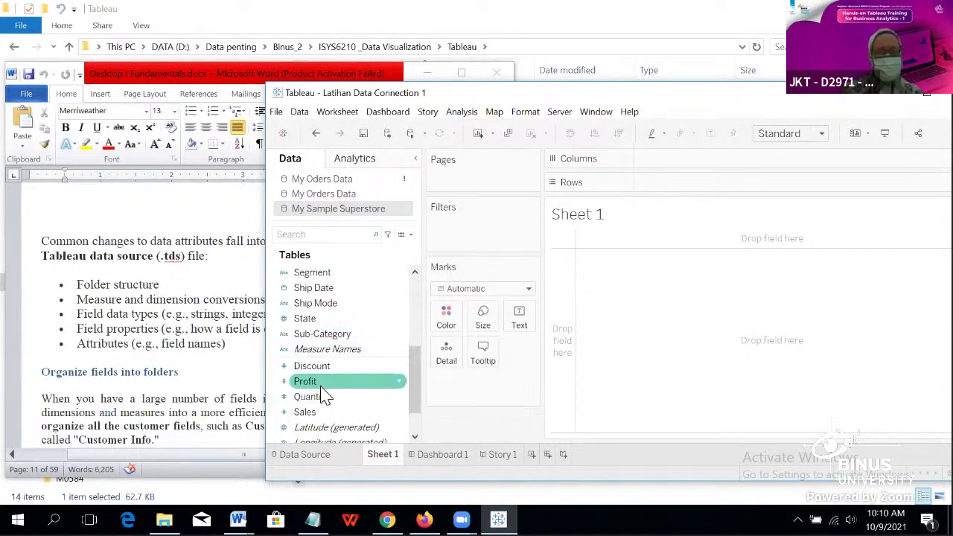
click(203, 283)
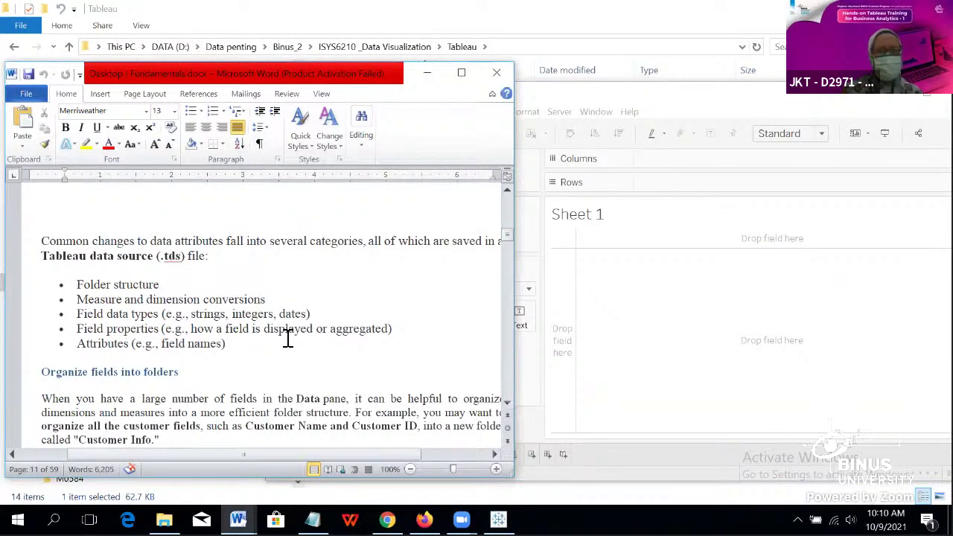
Step: Switch to Tableau and examine the Segment field's data type choices and field commands on Sheet 1
click(553, 316)
click(307, 276)
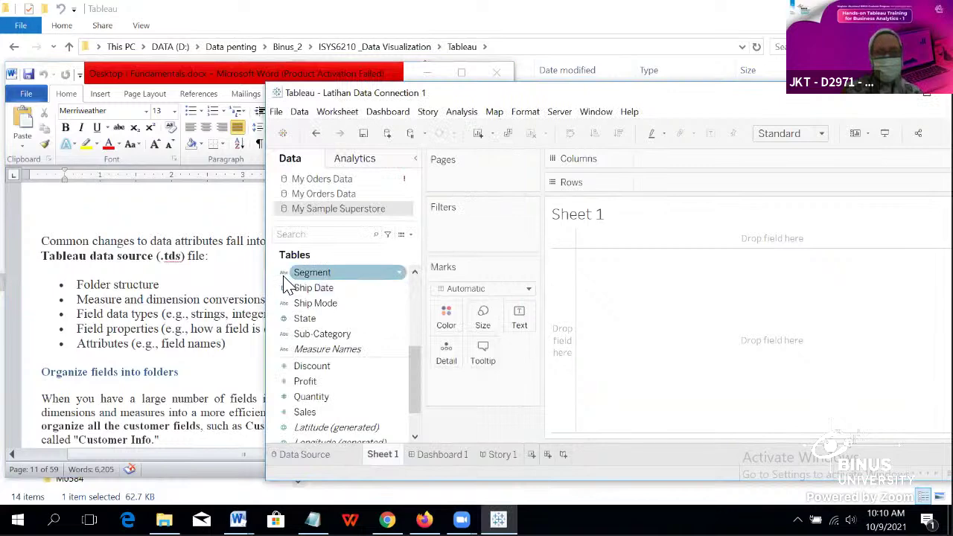
click(284, 274)
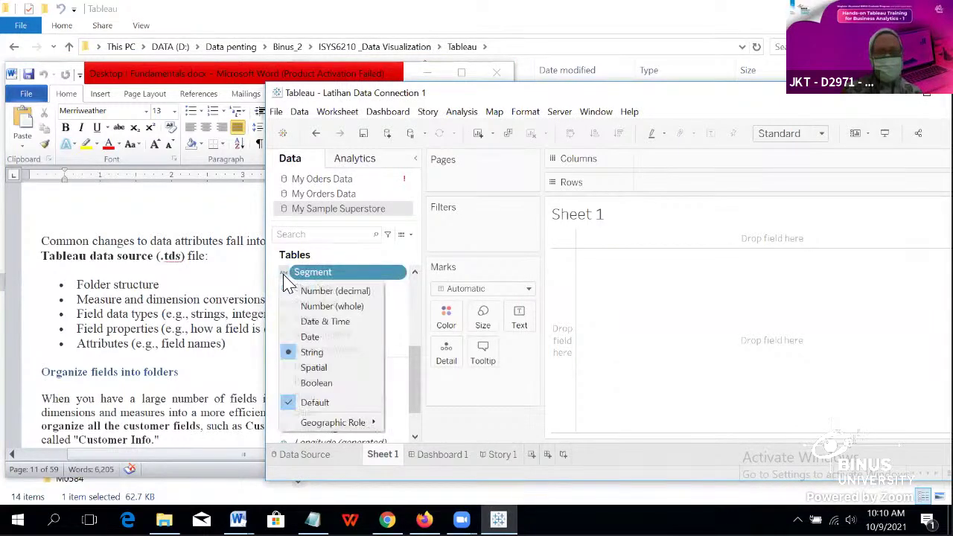
click(395, 279)
click(399, 277)
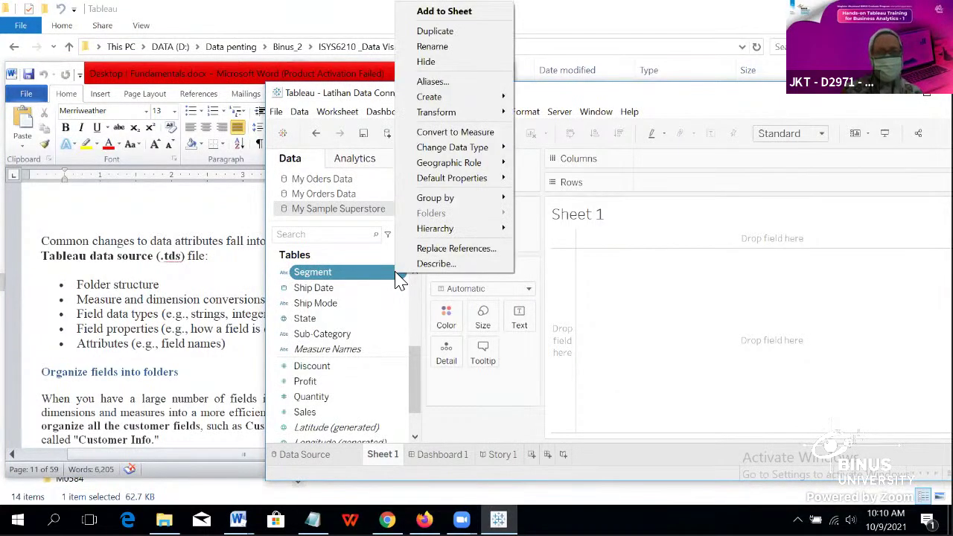
Step: Read the guide's "Organize fields into folders" section, checking it briefly against Tableau's field list
click(196, 306)
scroll(213, 385, down, 3)
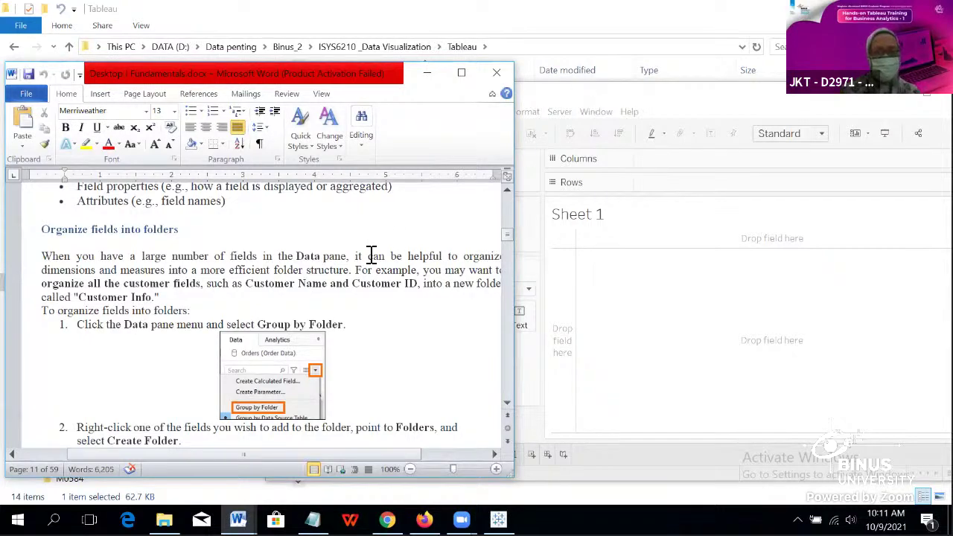
click(325, 283)
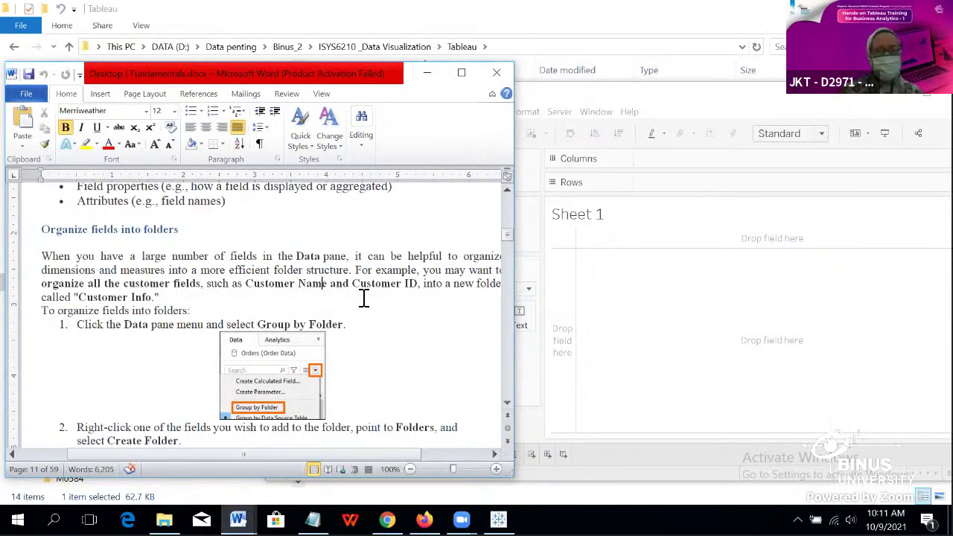
click(681, 156)
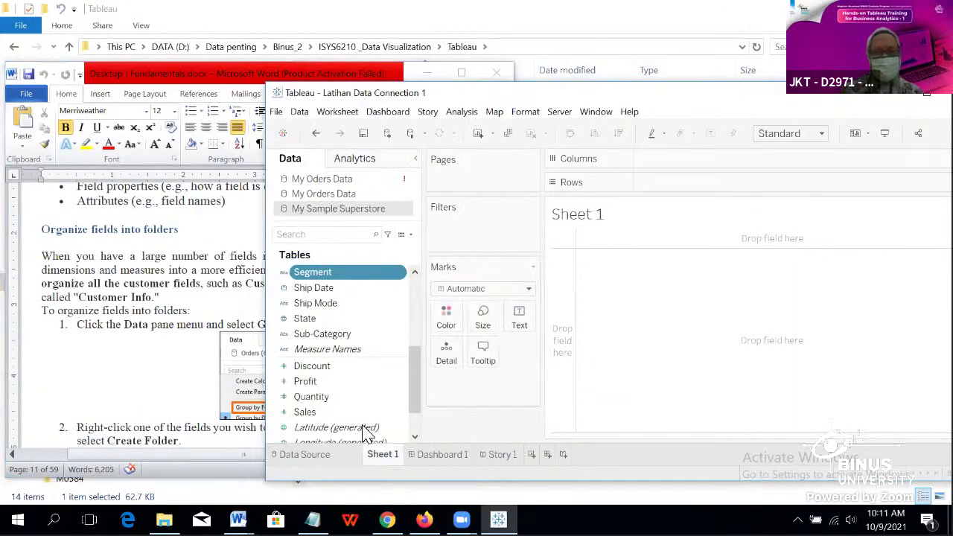
click(209, 306)
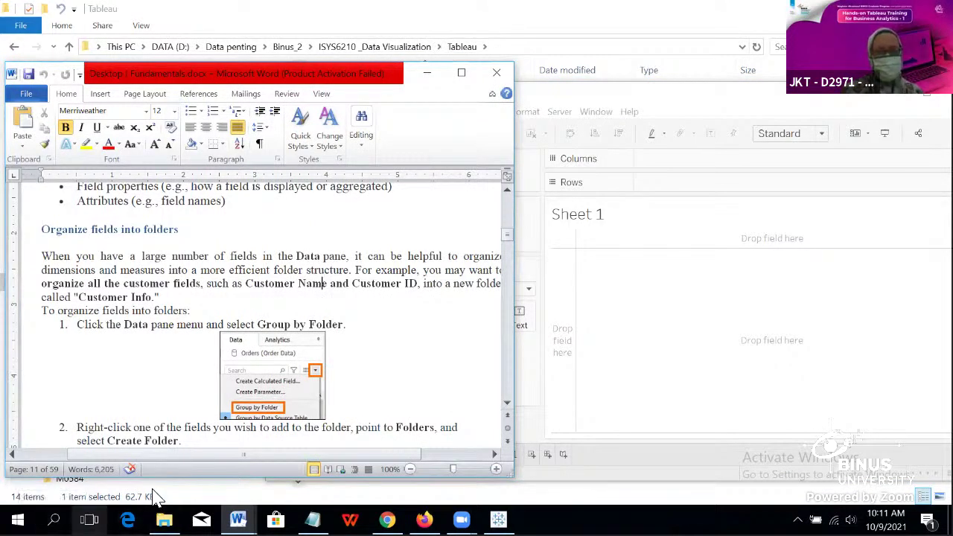
mouse_move(195, 456)
mouse_down()
mouse_move(255, 458)
mouse_move(187, 455)
mouse_up()
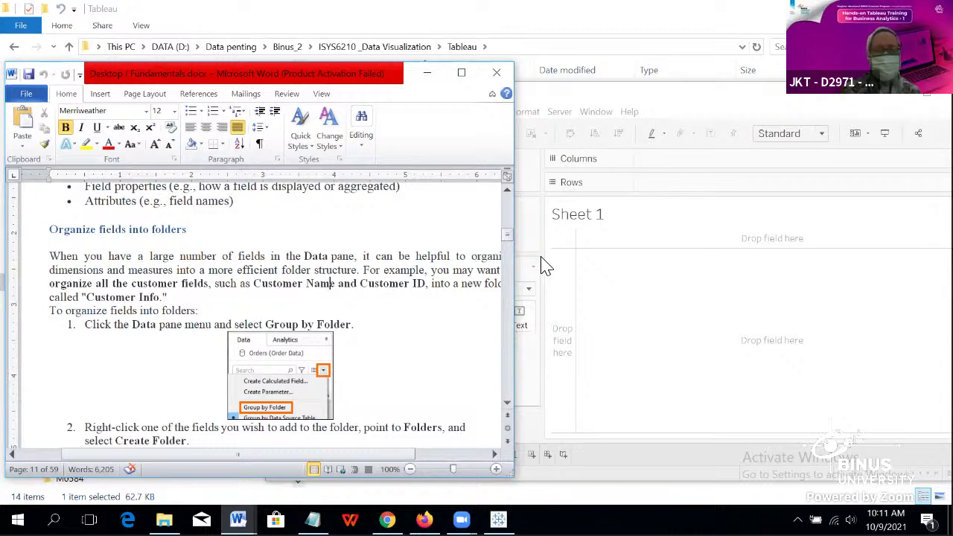
Step: Look through the My Sample Superstore field list in Tableau for the Customer ID and Customer Name fields
click(585, 102)
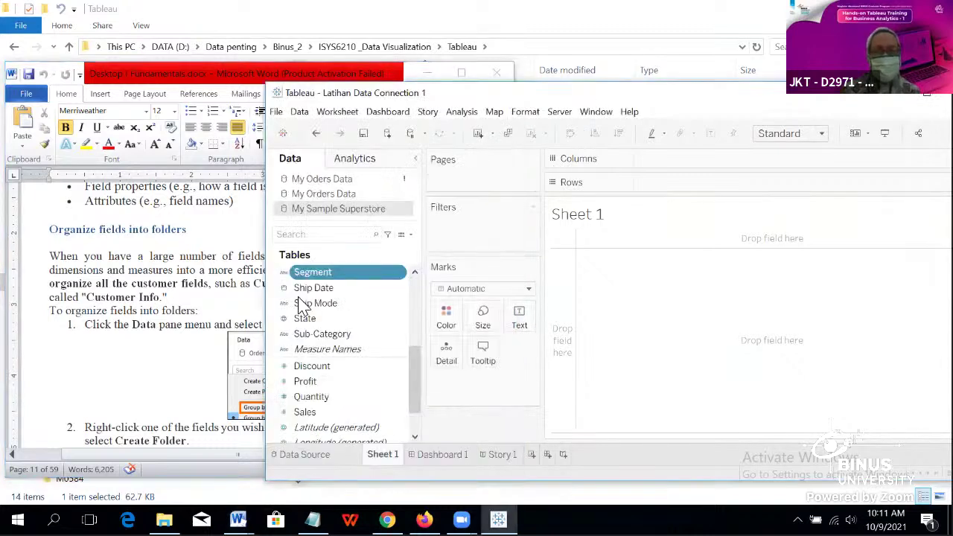
scroll(319, 351, down, 1)
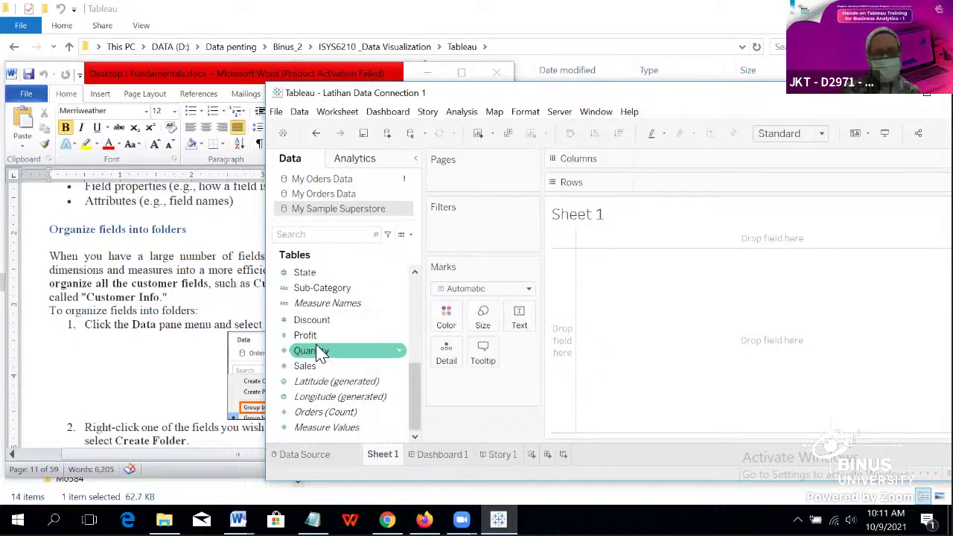
scroll(319, 351, up, 2)
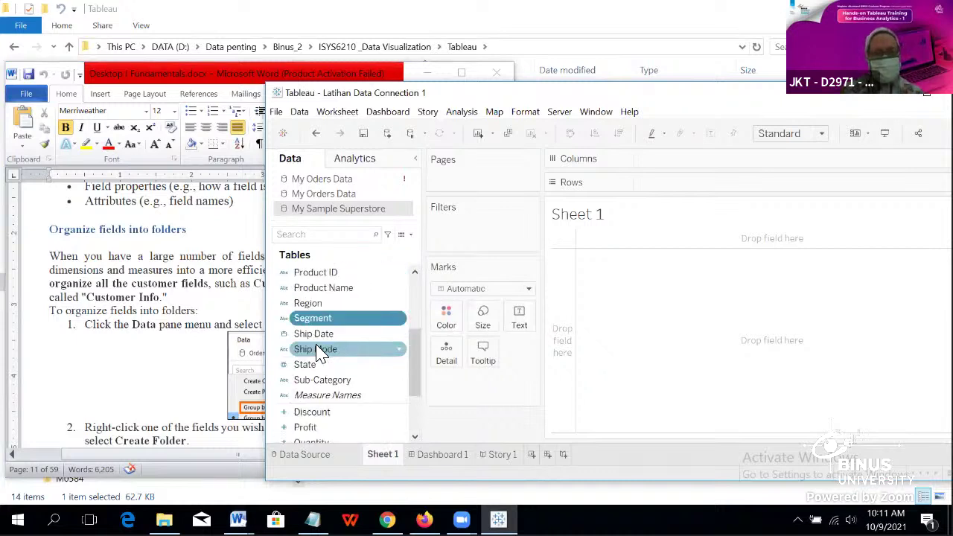
scroll(319, 351, up, 3)
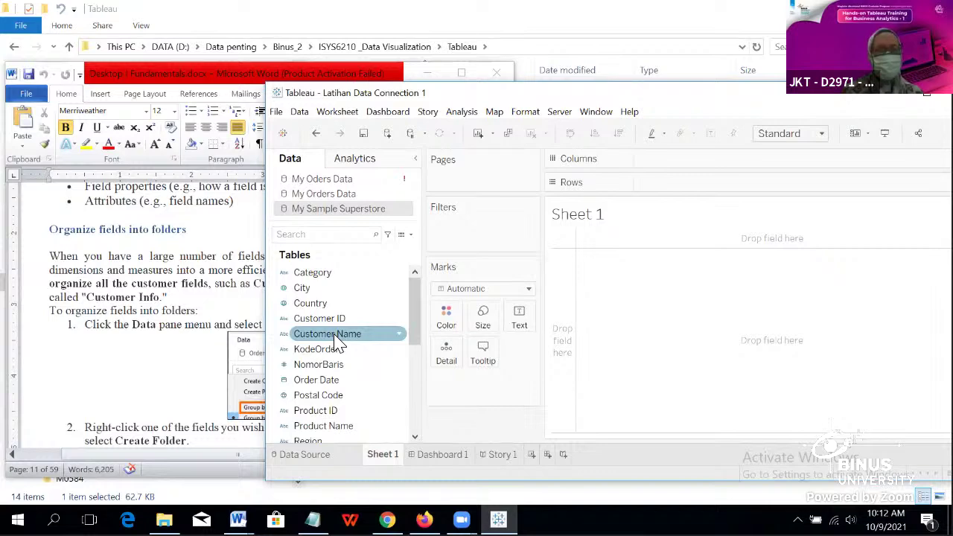
Step: Read the guide's Group by Folder and Create Folder instructions, and check Tableau's Data Source page and Sheet 1 against them
click(156, 283)
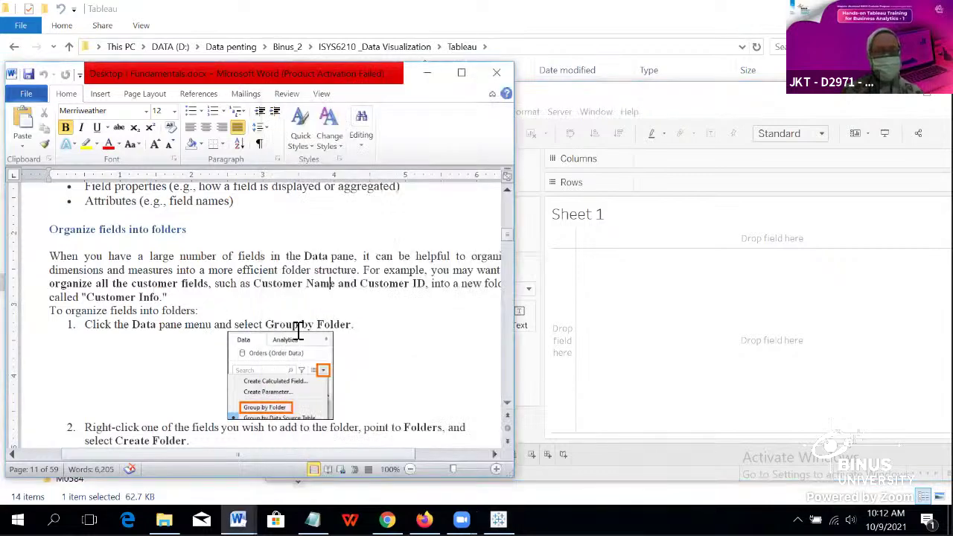
scroll(294, 331, down, 2)
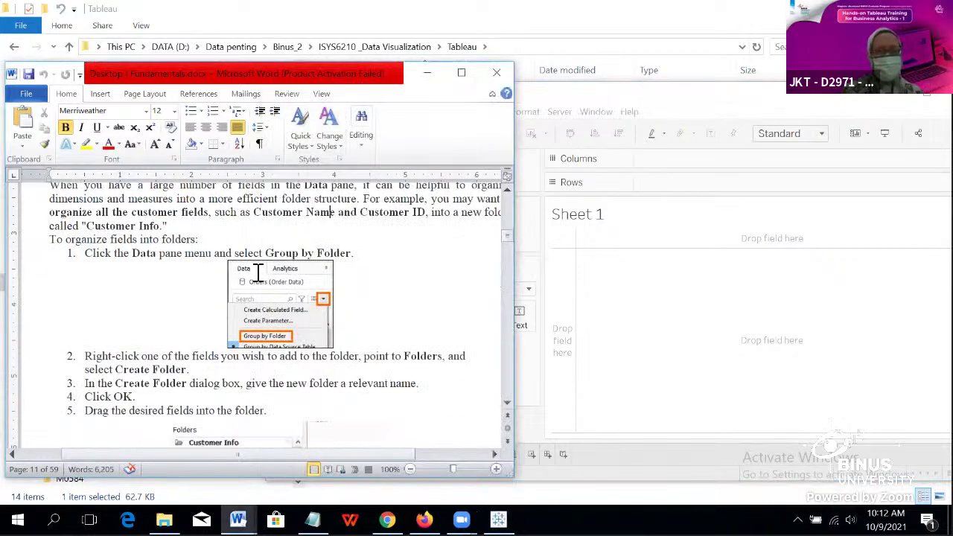
click(662, 296)
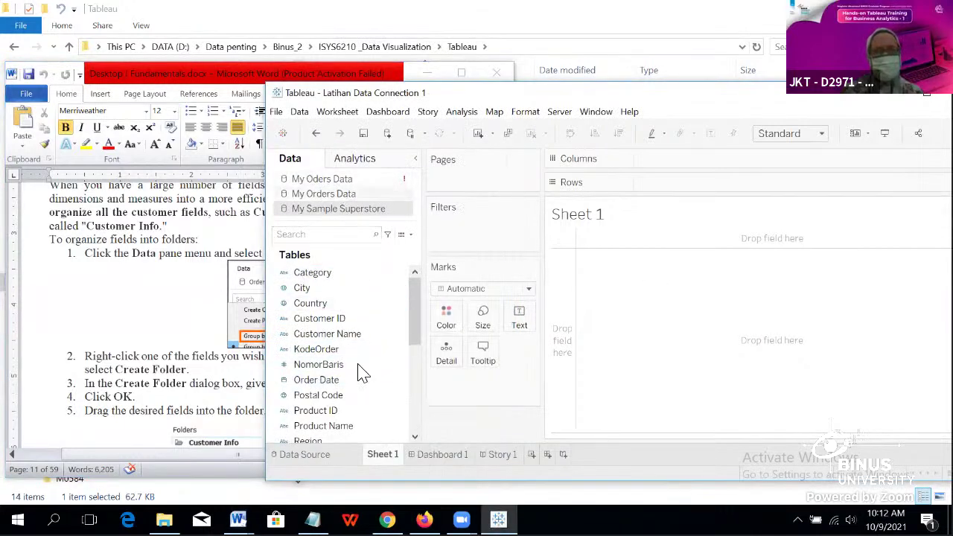
click(305, 454)
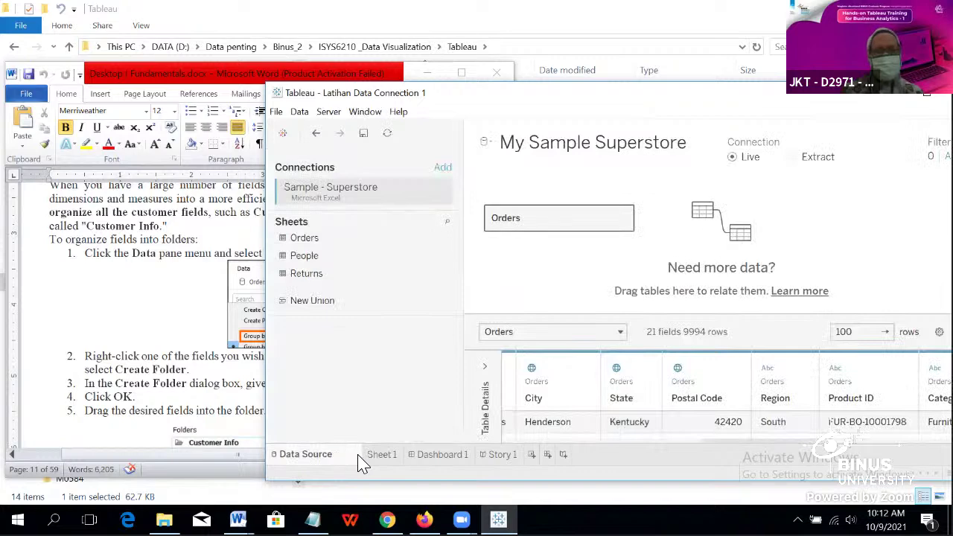
click(382, 456)
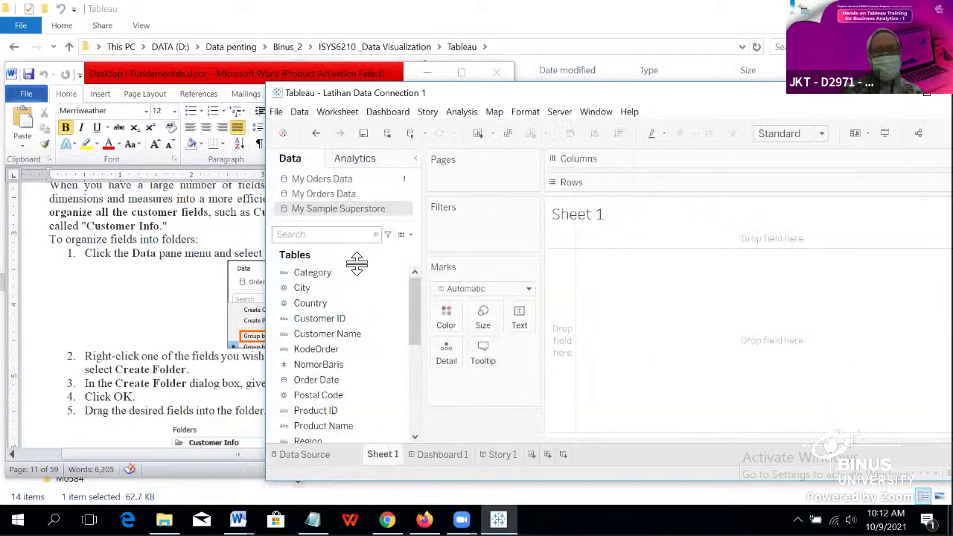
click(140, 264)
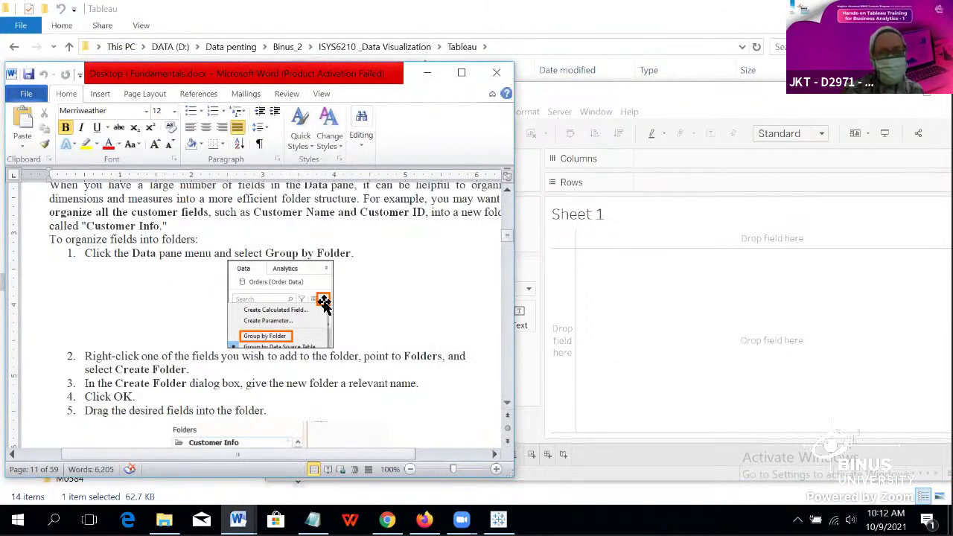
Step: Compare the Data pane's grouping and sorting options in Tableau with the guide's Group by Folder instruction
click(600, 274)
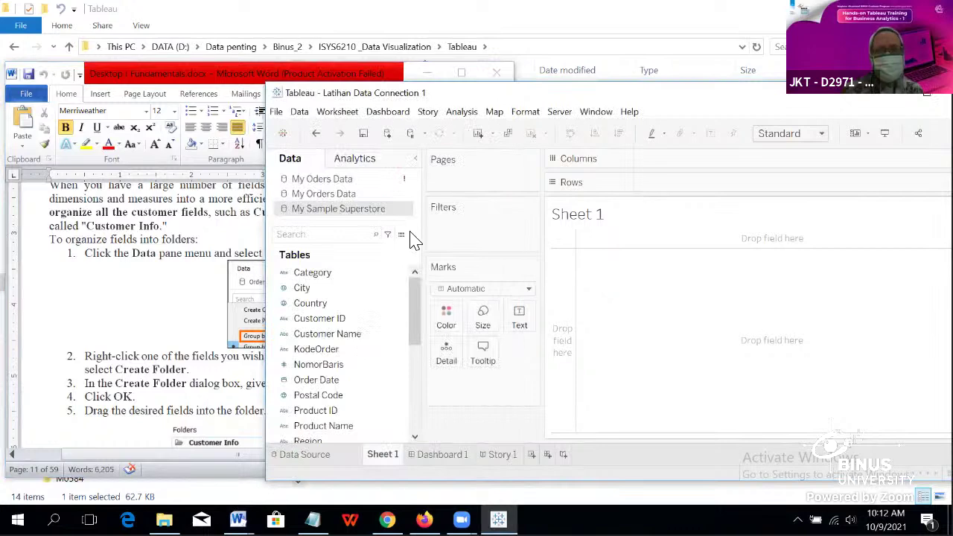
click(403, 235)
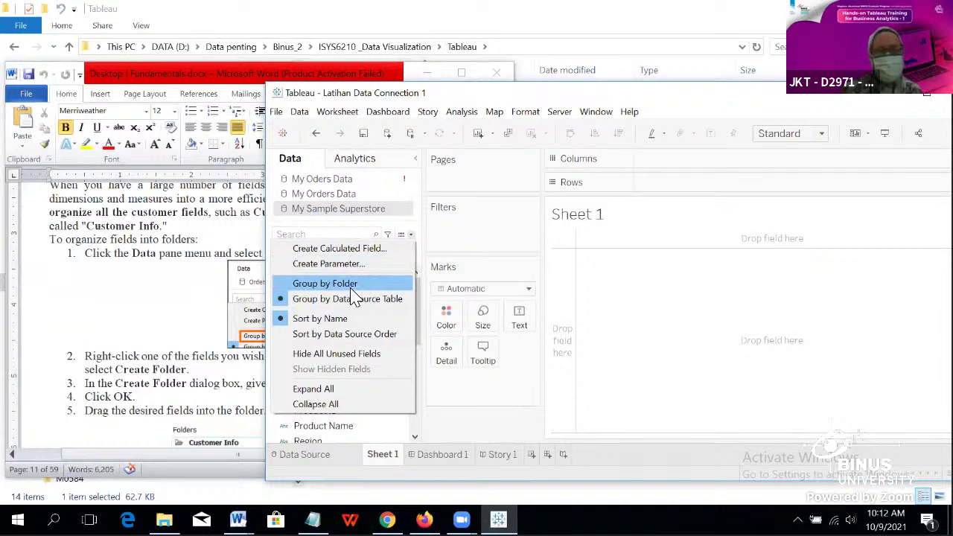
click(227, 289)
scroll(372, 327, down, 1)
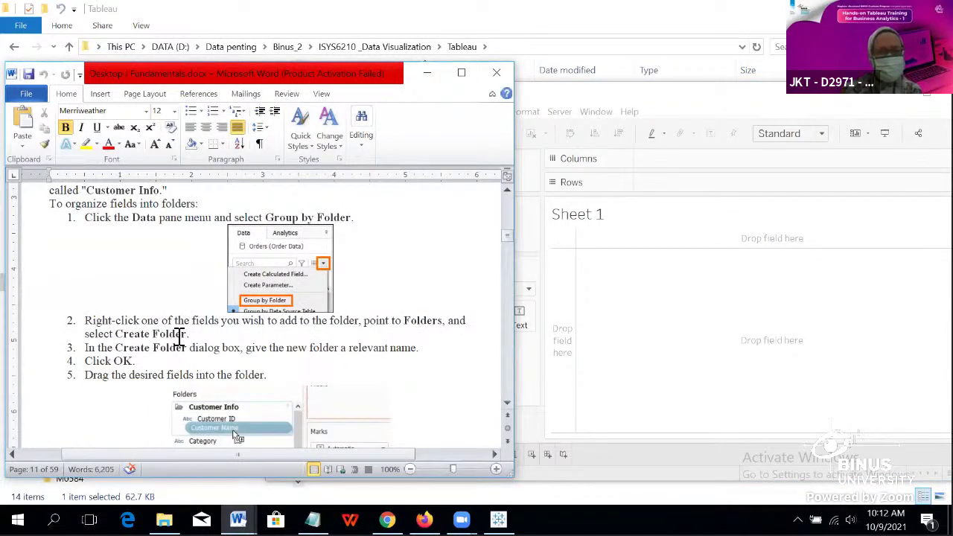
click(570, 268)
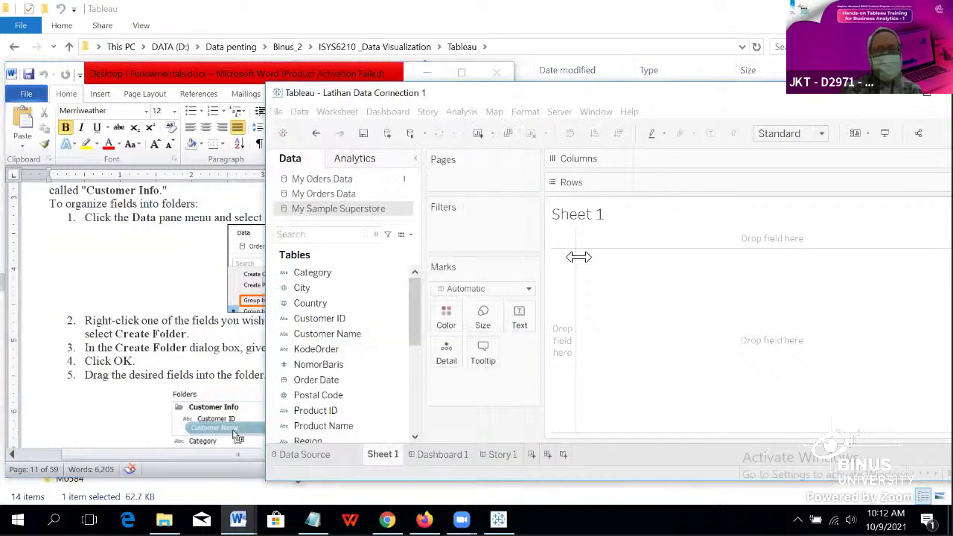
click(411, 236)
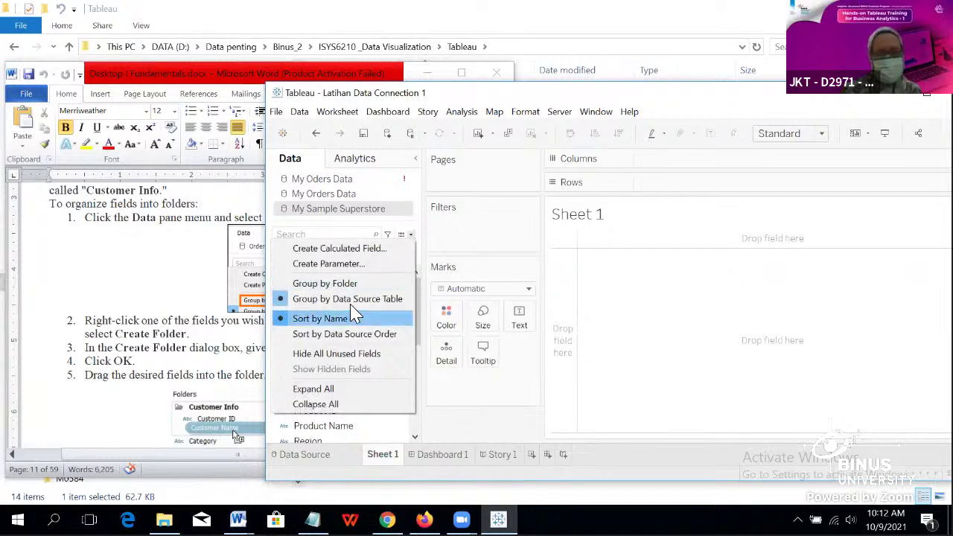
click(196, 266)
click(625, 320)
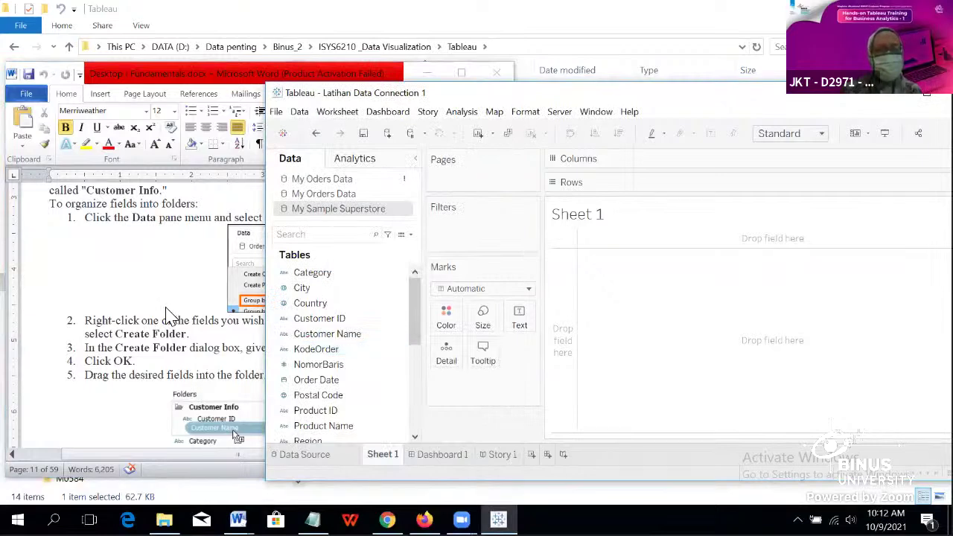
scroll(163, 308, up, 2)
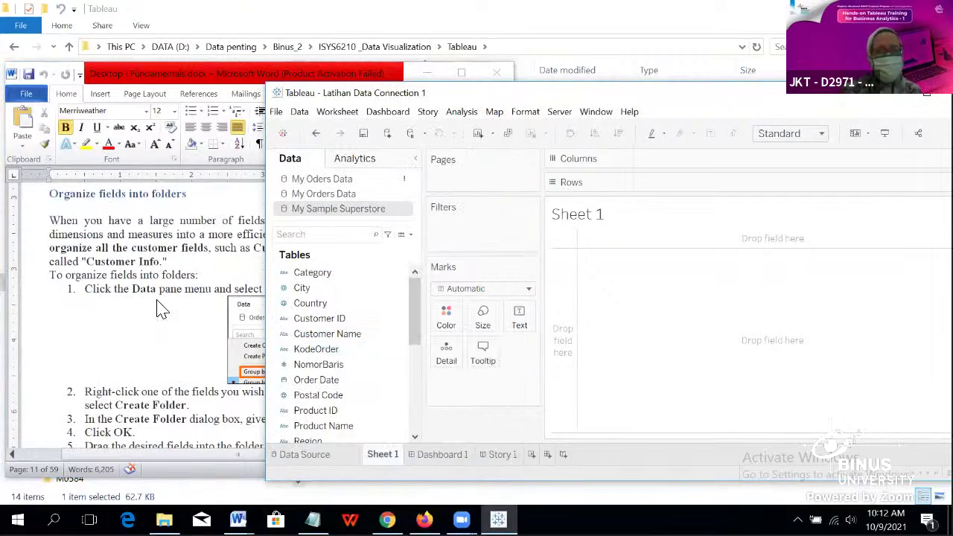
click(163, 309)
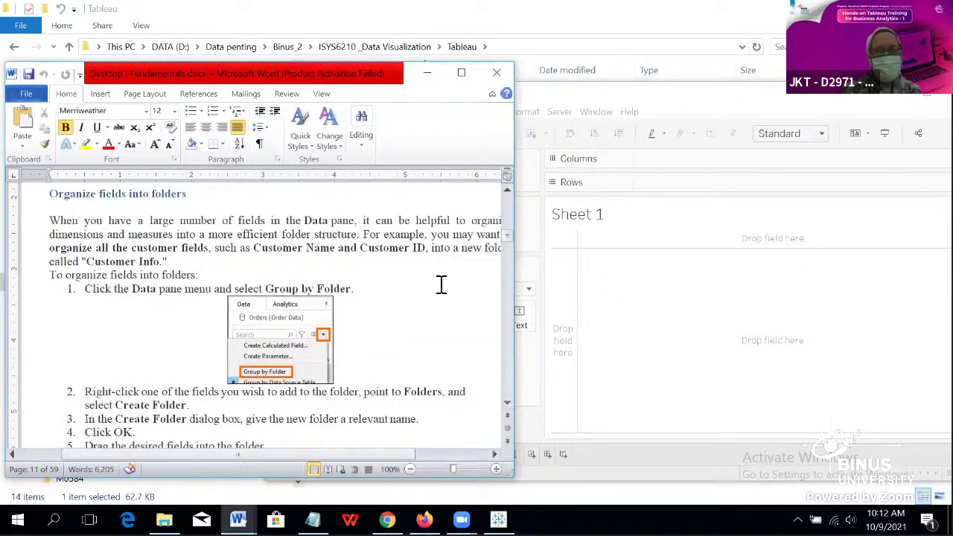
Step: Examine the Customer ID field's commands in Tableau and the Data pane's grouping options for folder choices
click(574, 291)
click(391, 321)
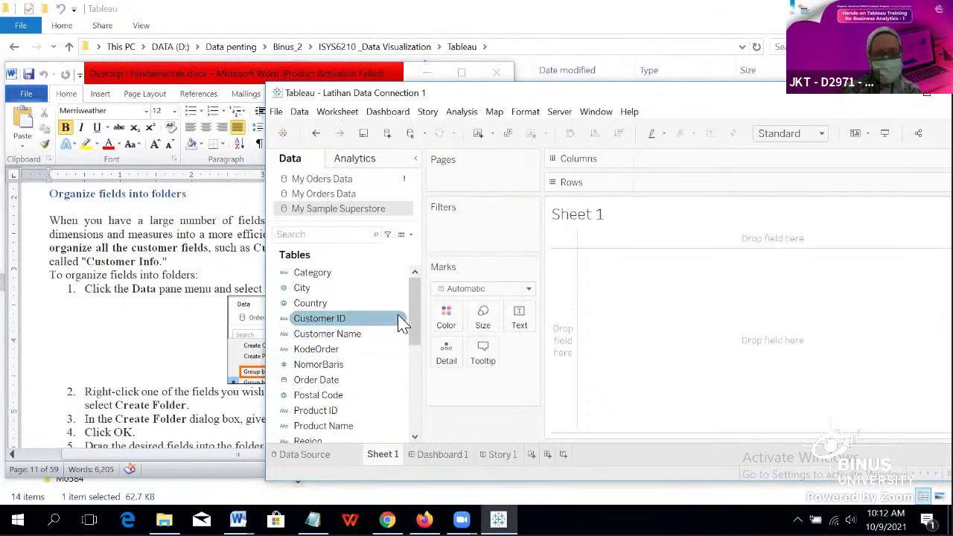
right_click(402, 322)
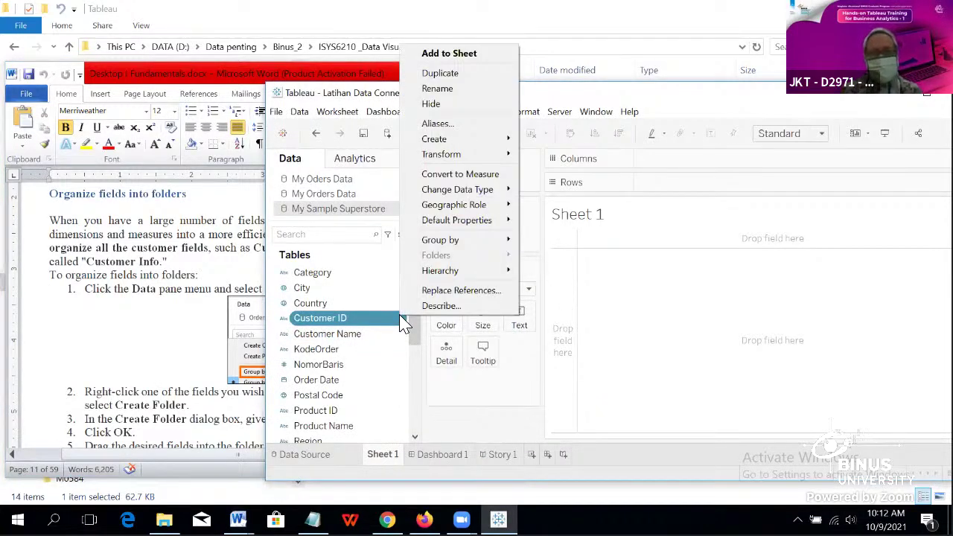
mouse_move(455, 243)
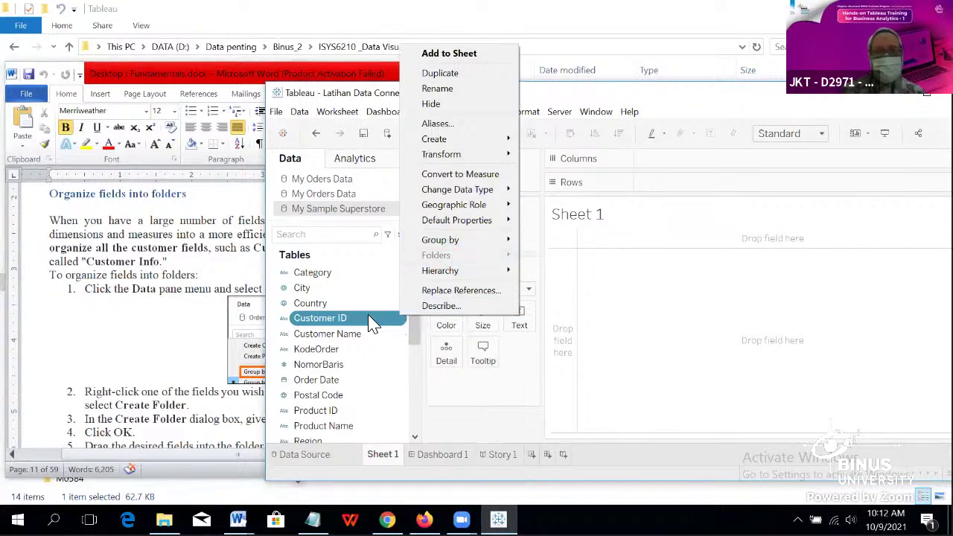
key(Escape)
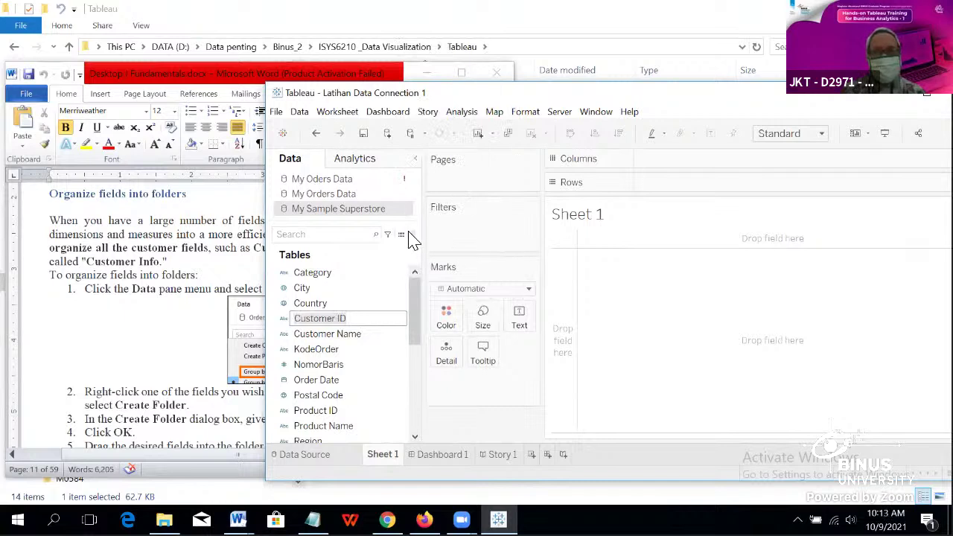
click(411, 235)
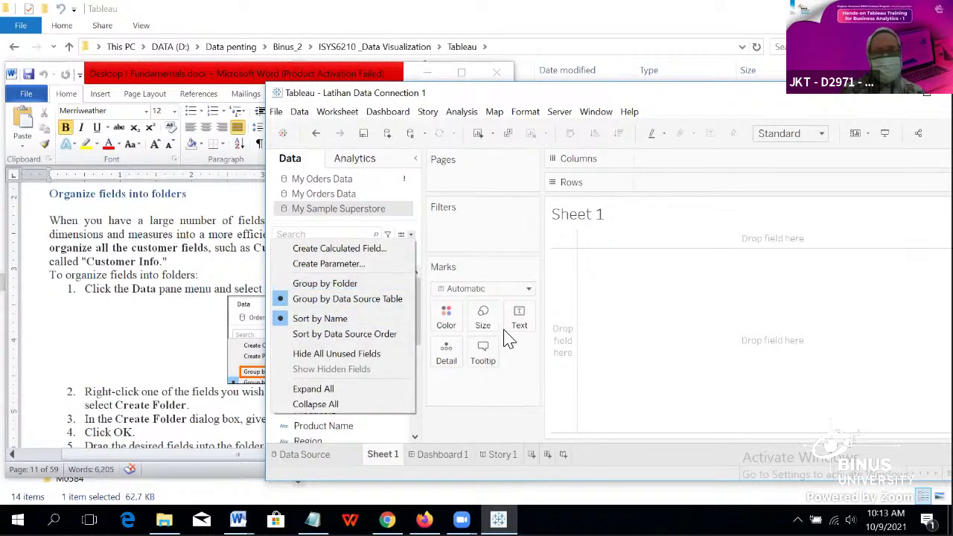
key(Escape)
Step: Check the guide's folder instructions, and group the My Sample Superstore fields by folder from the Customer ID field in Tableau
scroll(212, 347, down, 2)
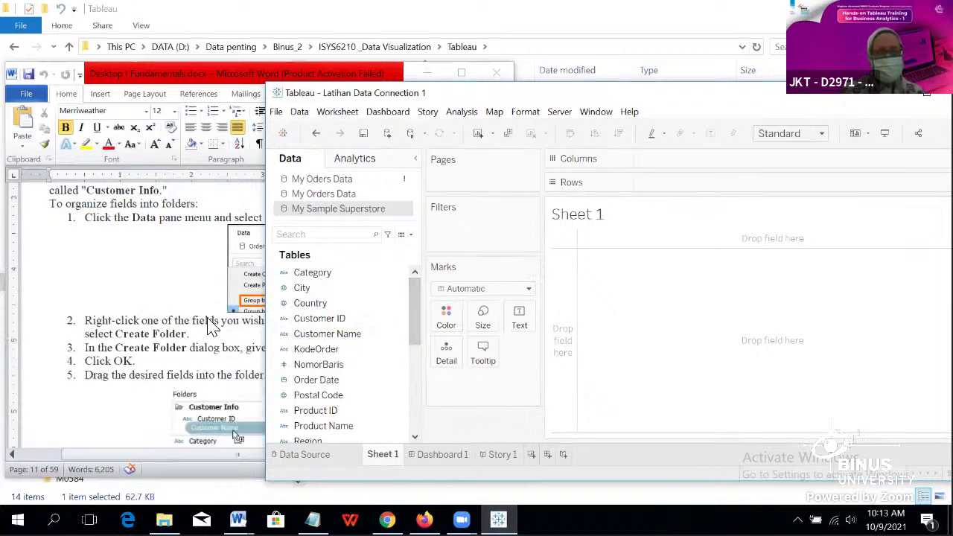
click(210, 331)
click(578, 309)
click(350, 320)
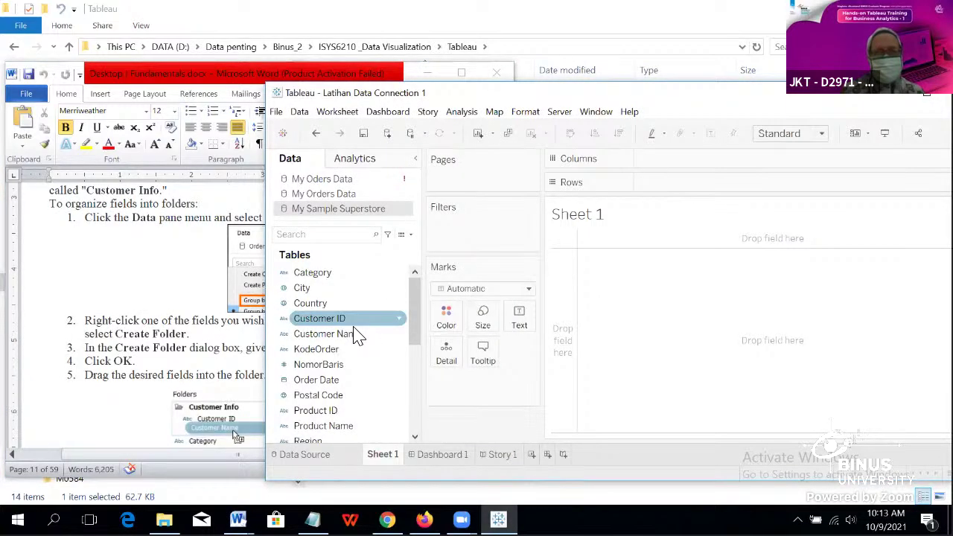
click(403, 321)
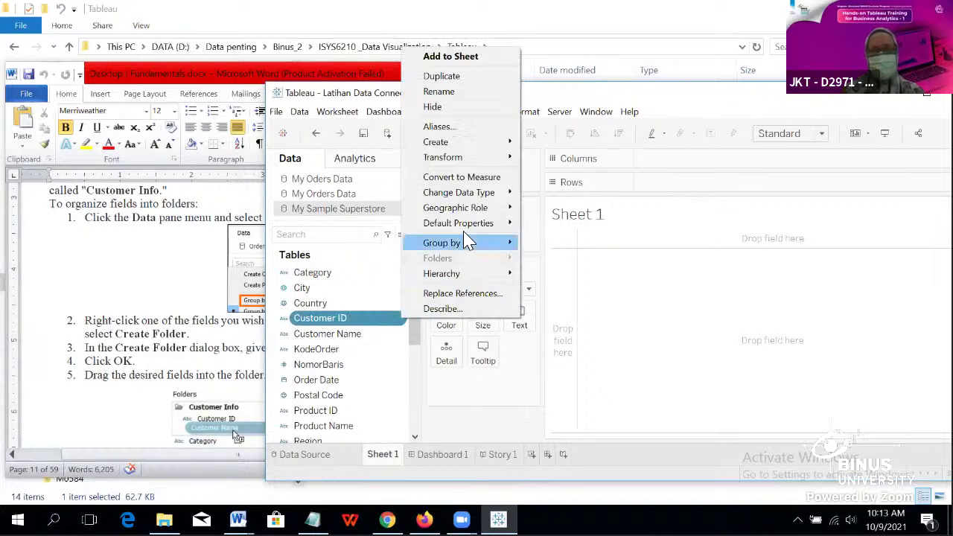
mouse_move(469, 246)
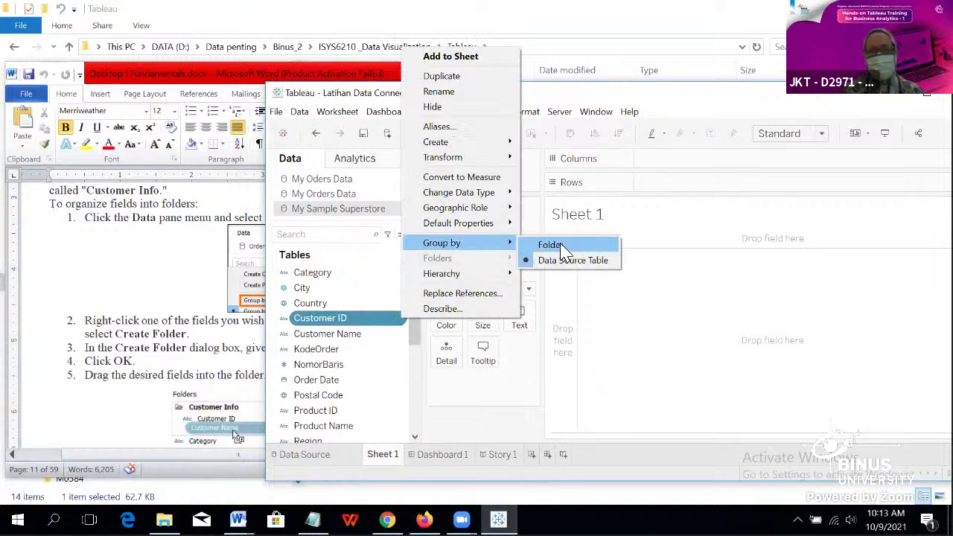
click(564, 248)
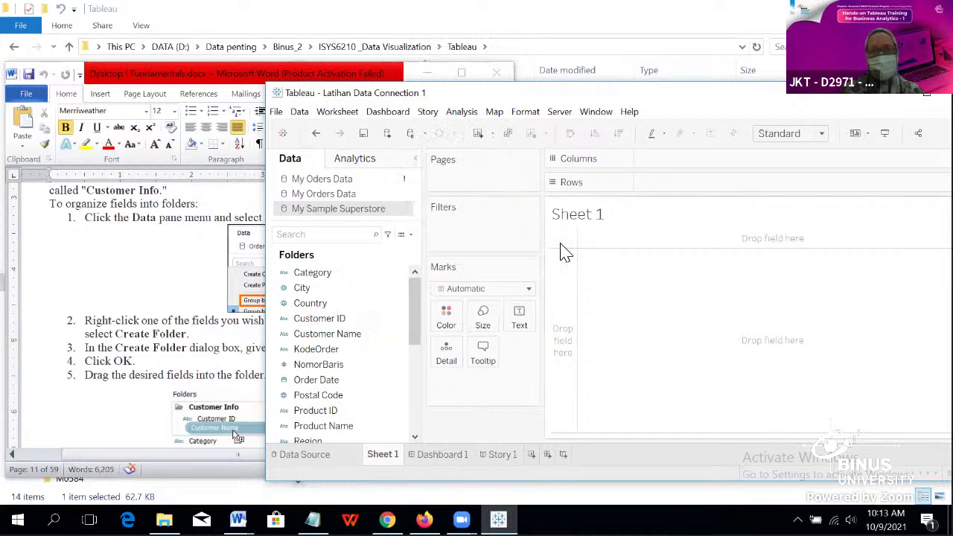
Step: Look through the folder-grouped field list, and switch to the Word guide to read its Create Folder instructions
click(393, 306)
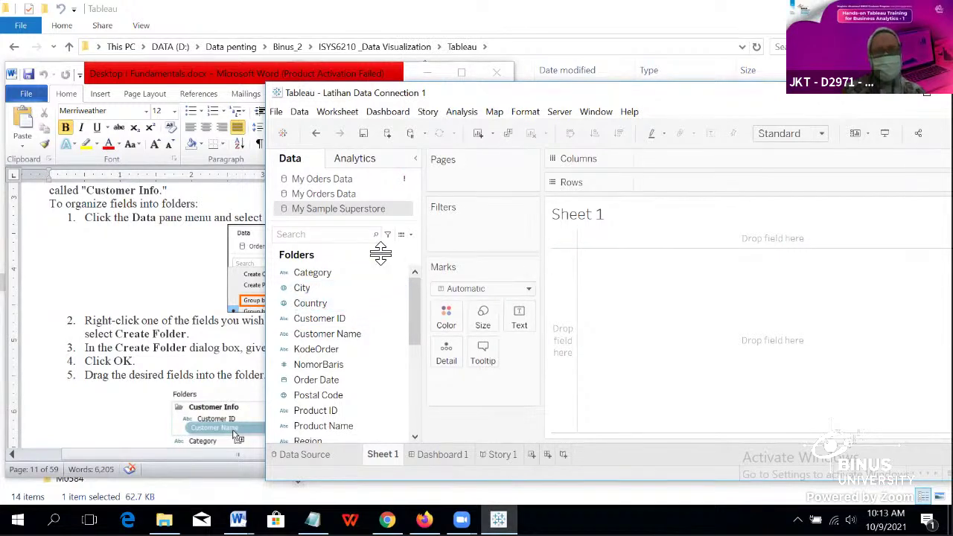
scroll(358, 336, down, 2)
scroll(358, 336, up, 2)
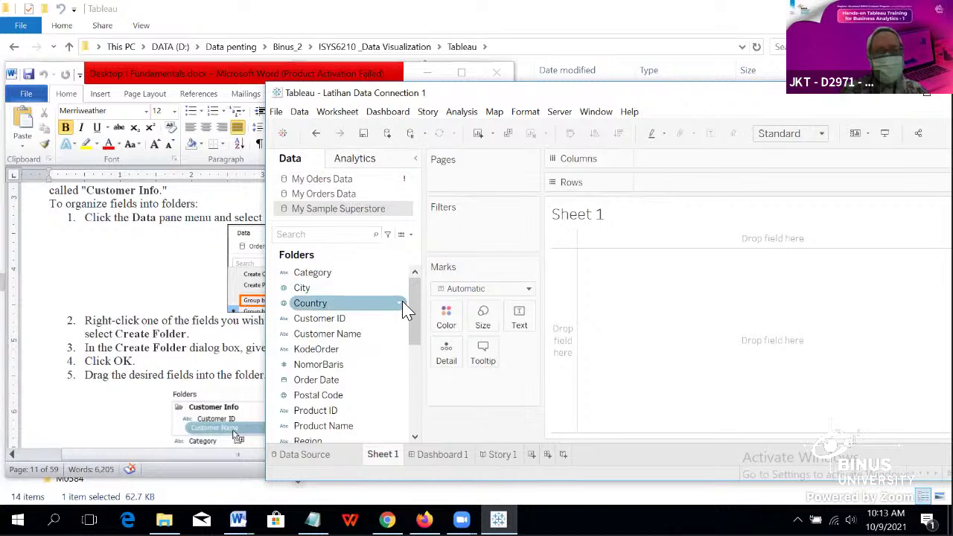
mouse_move(410, 323)
mouse_down()
mouse_move(410, 345)
mouse_move(410, 313)
mouse_up()
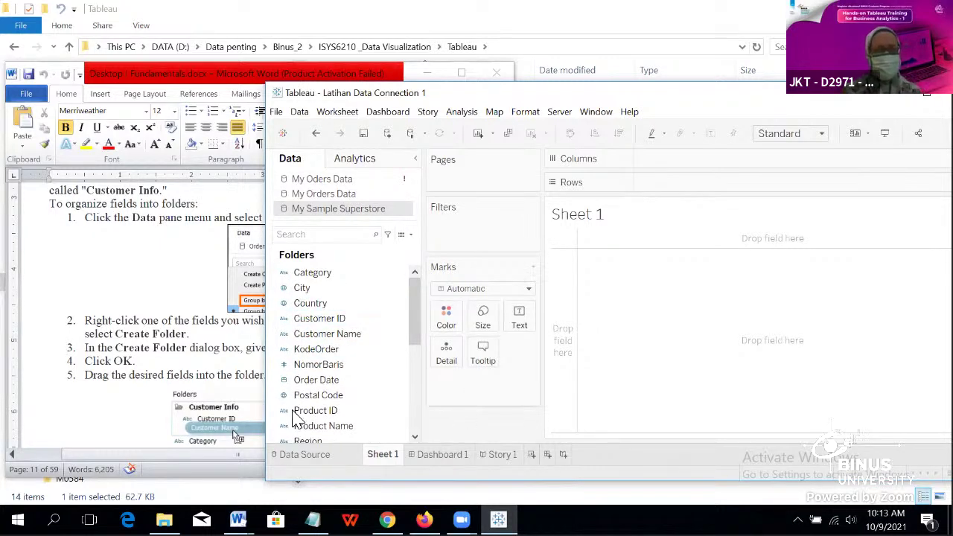
click(171, 337)
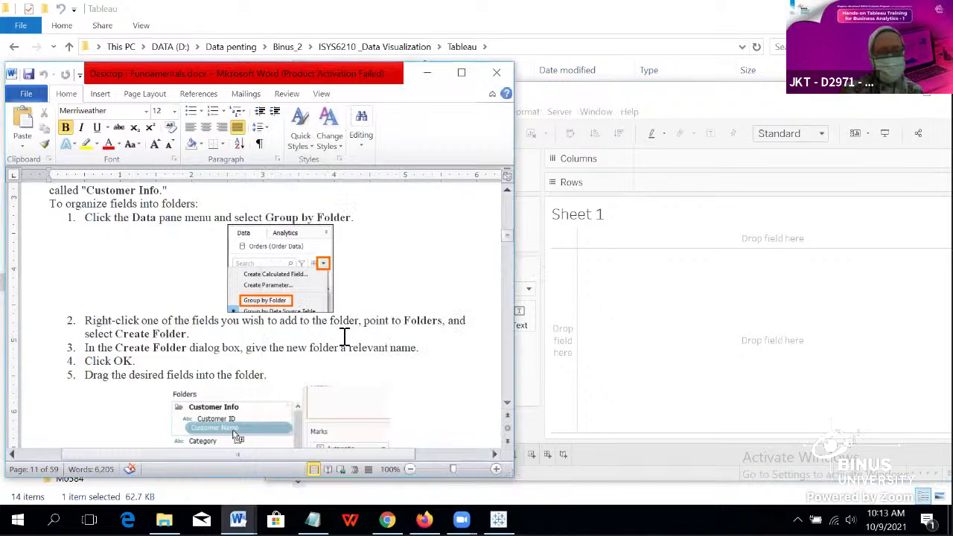
scroll(345, 336, down, 2)
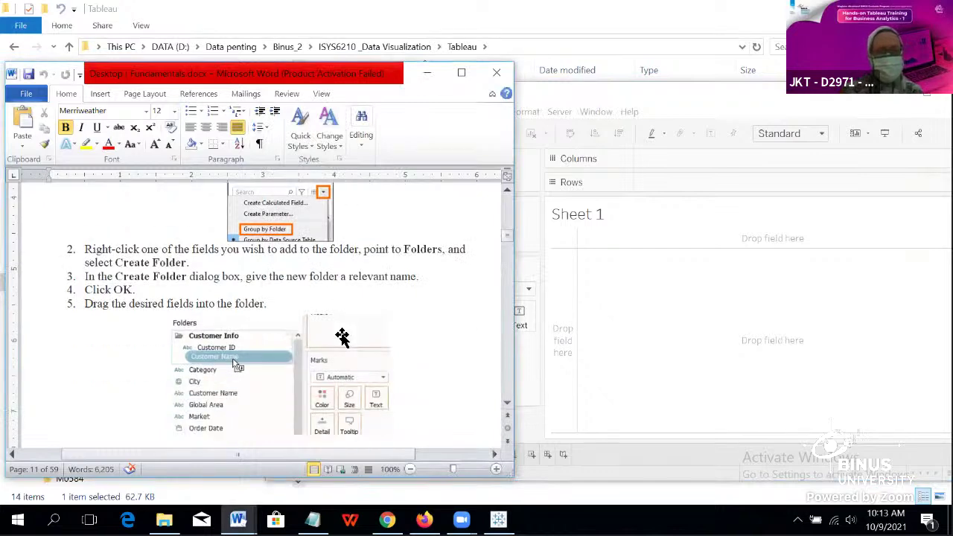
Step: Examine the Customer ID field's Group by choices in Tableau and compare them with the guide's Create Folder instructions
click(656, 277)
click(342, 320)
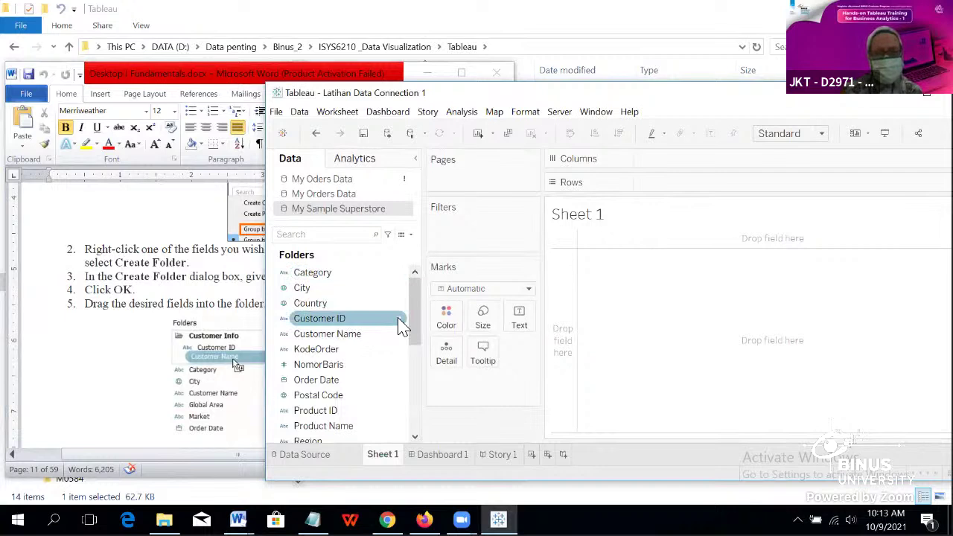
right_click(399, 323)
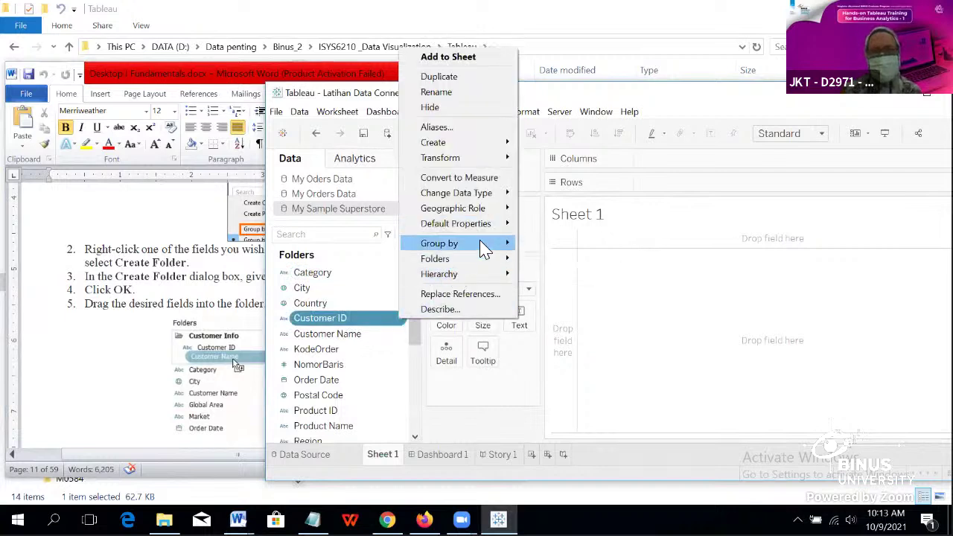
mouse_move(485, 249)
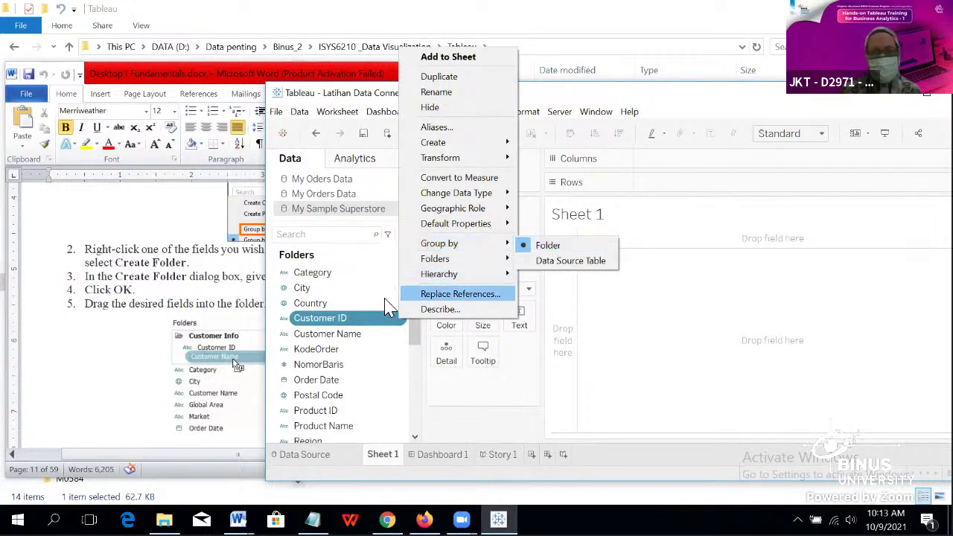
click(226, 298)
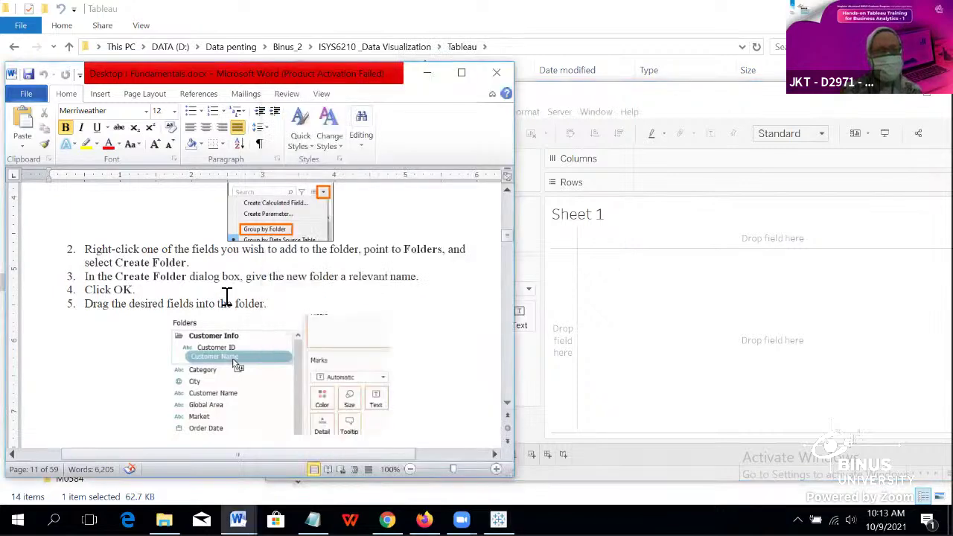
click(528, 313)
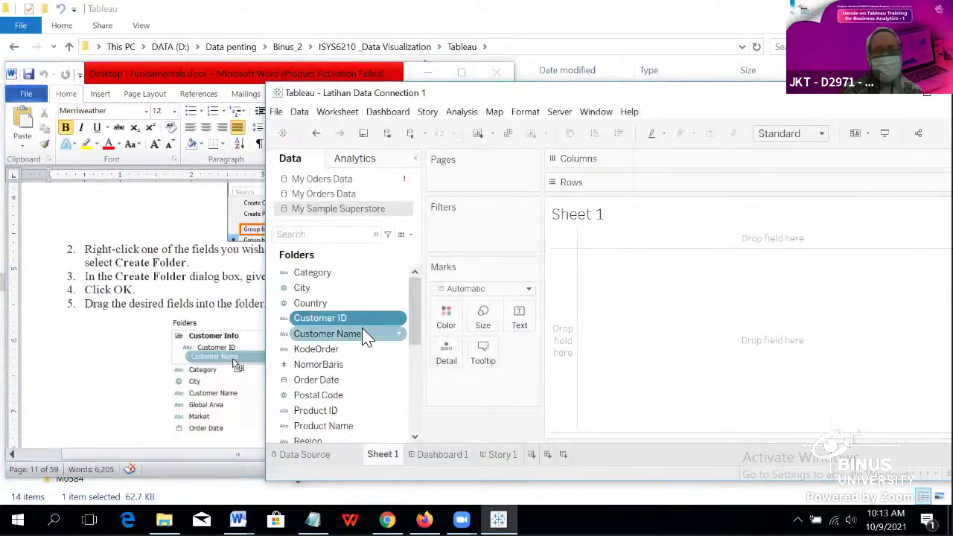
Step: Reapply Group by Folder to the My Sample Superstore fields and look through the field list
click(411, 234)
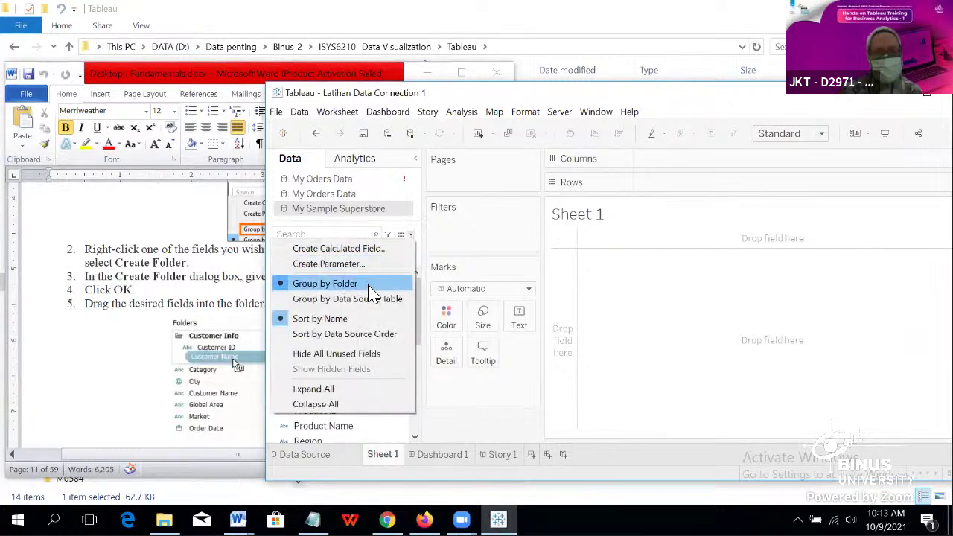
click(370, 286)
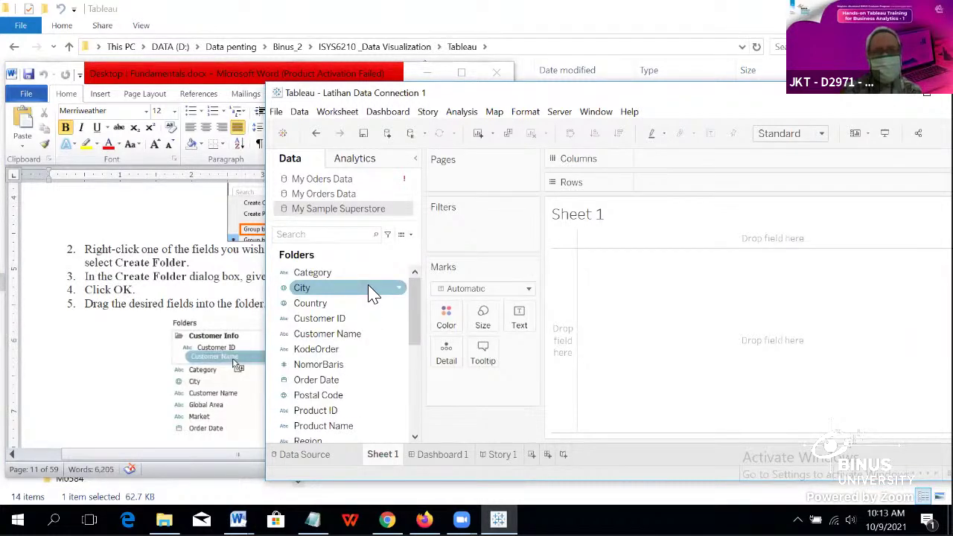
scroll(358, 336, down, 2)
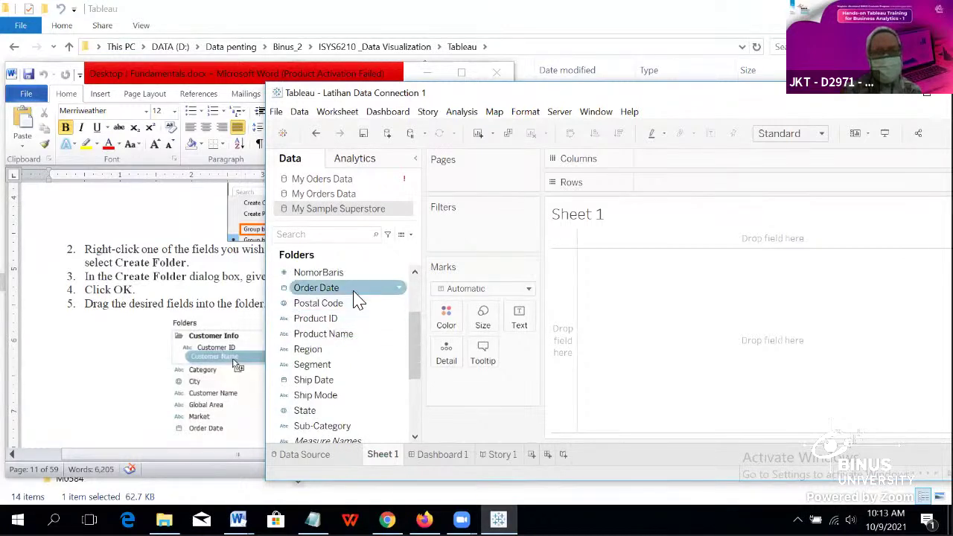
scroll(357, 299, up, 2)
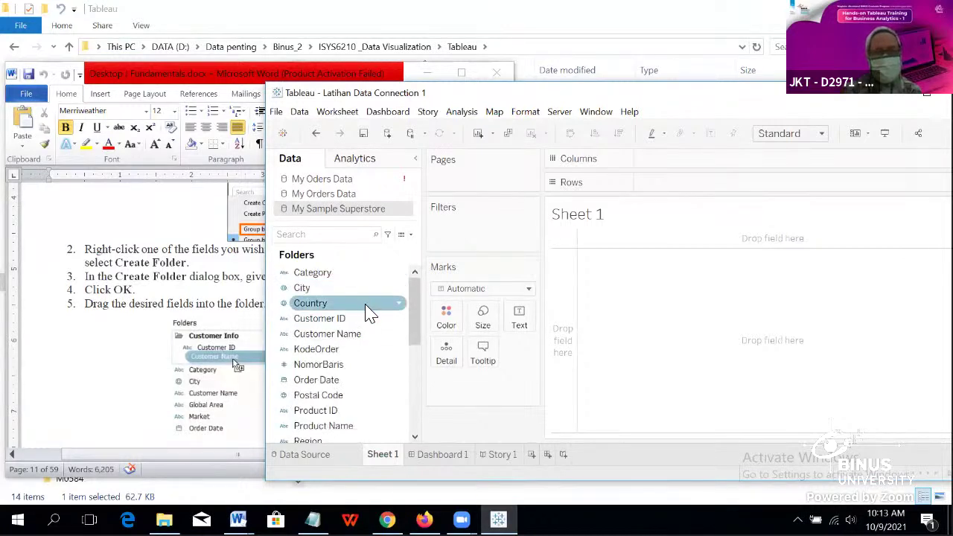
Step: Group the My Sample Superstore fields by Data Source Table from the City field
right_click(398, 292)
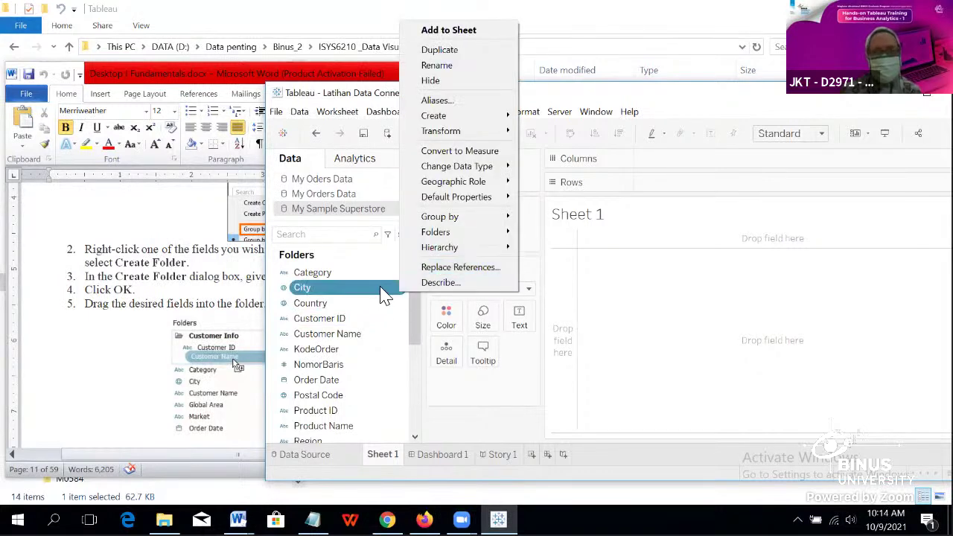
key(r)
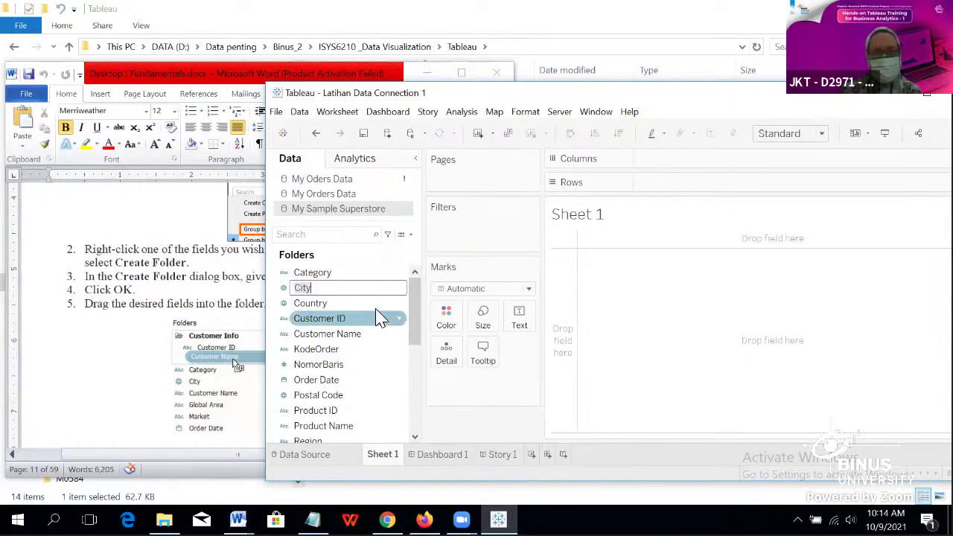
click(400, 293)
right_click(400, 293)
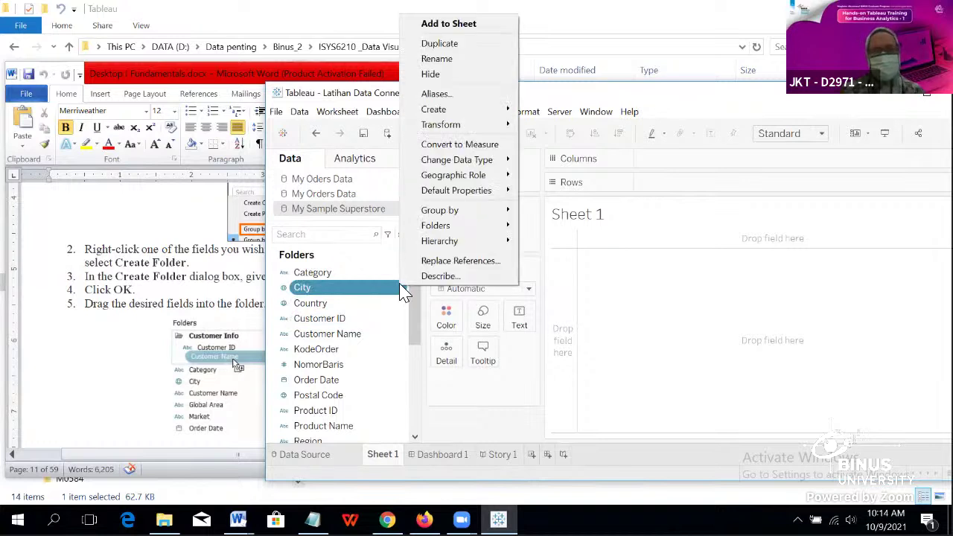
mouse_move(484, 220)
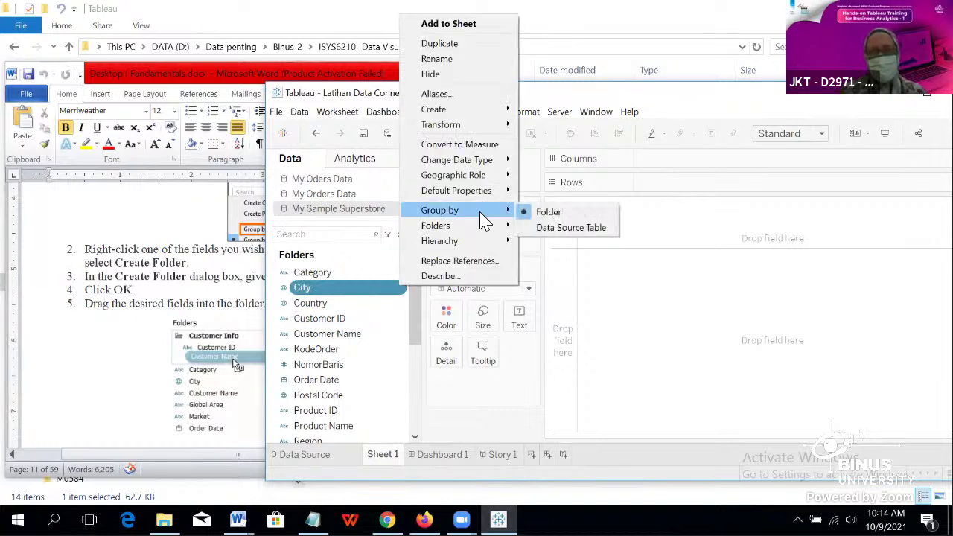
click(561, 228)
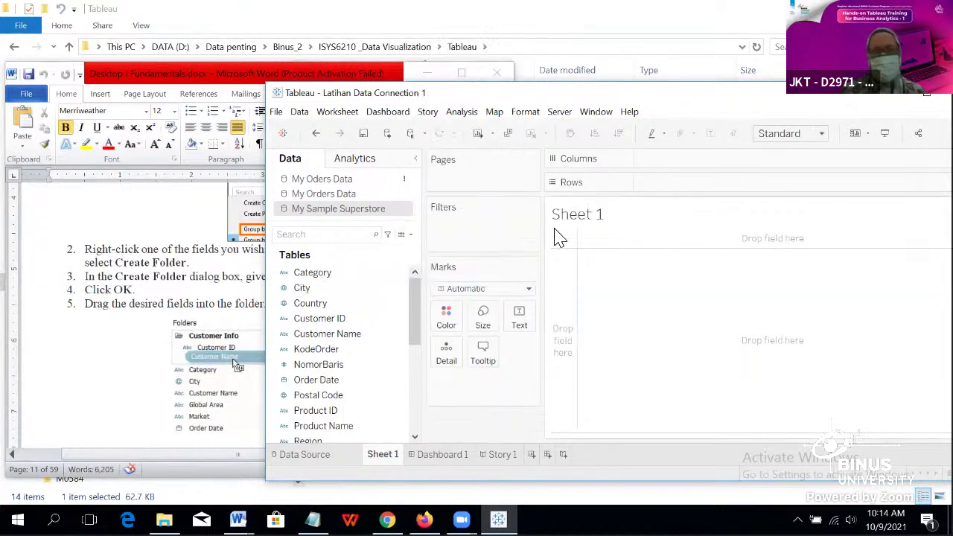
Step: Examine the Customer ID field's Group by, Folders and Hierarchy choices in Tableau and compare them with the Word guide's Create Folder instructions
right_click(400, 322)
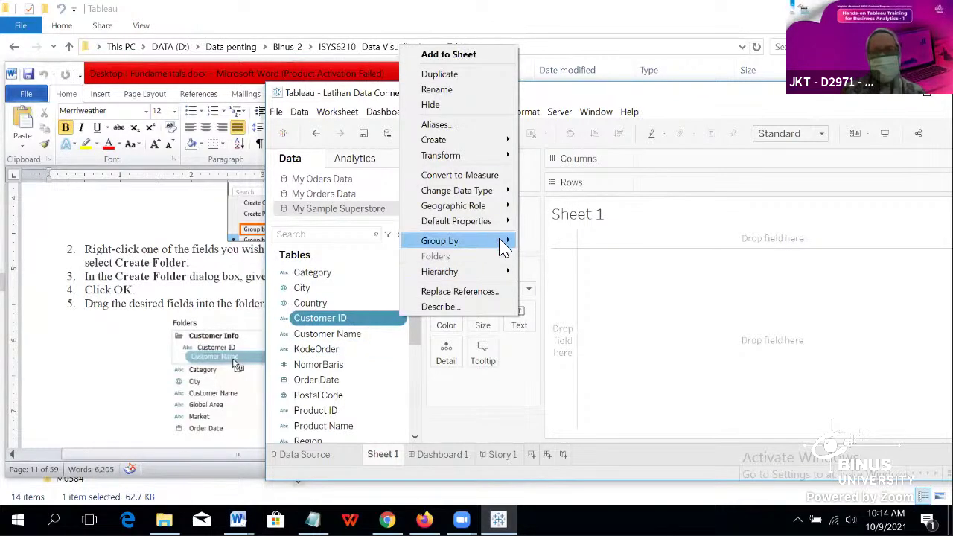
mouse_move(505, 248)
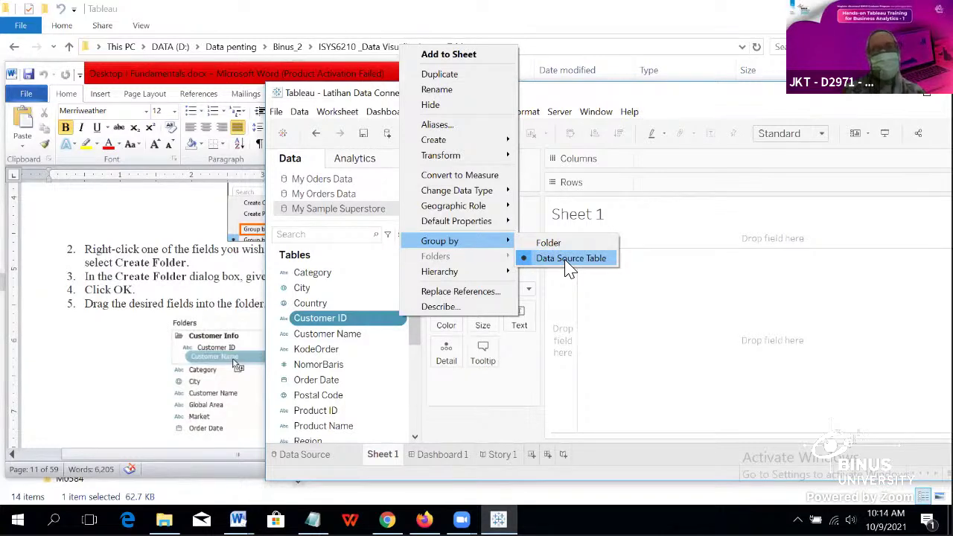
key(Escape)
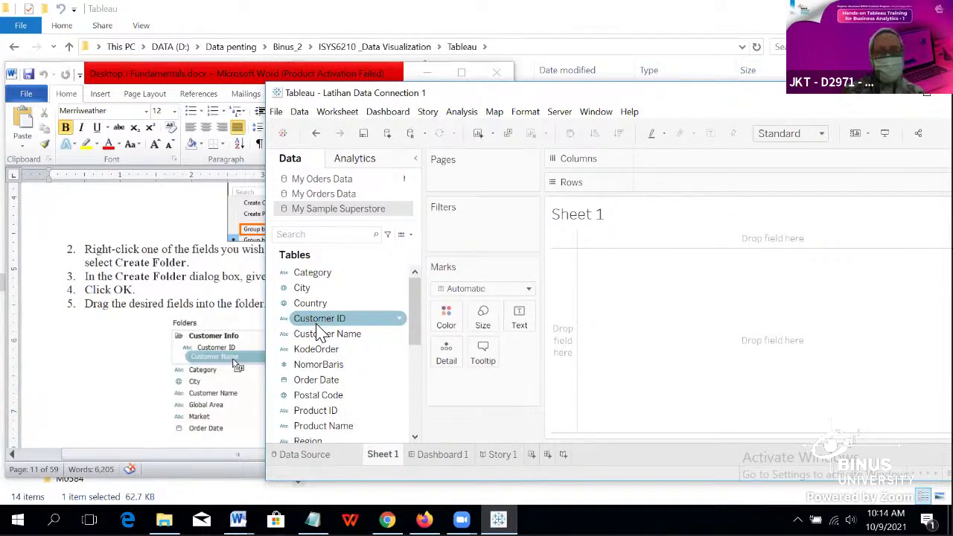
click(230, 303)
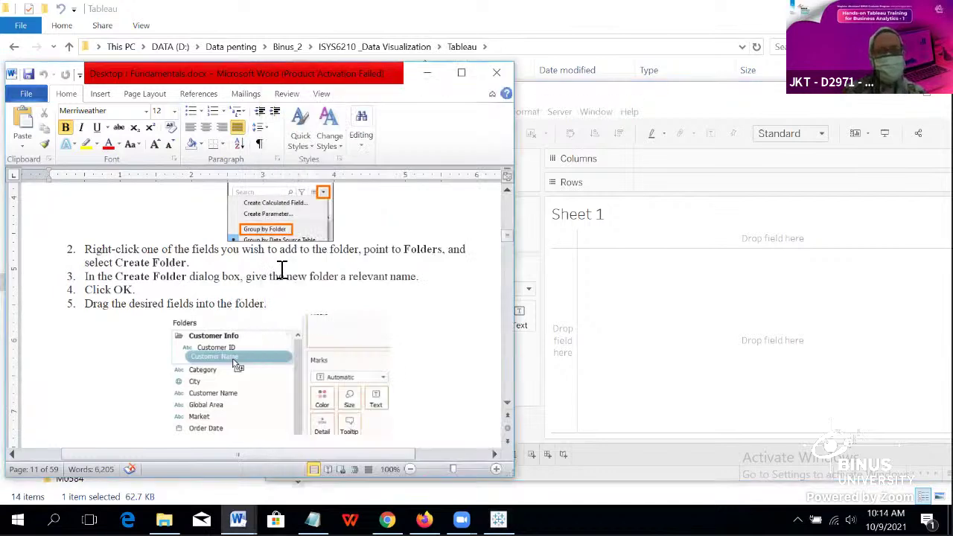
click(603, 283)
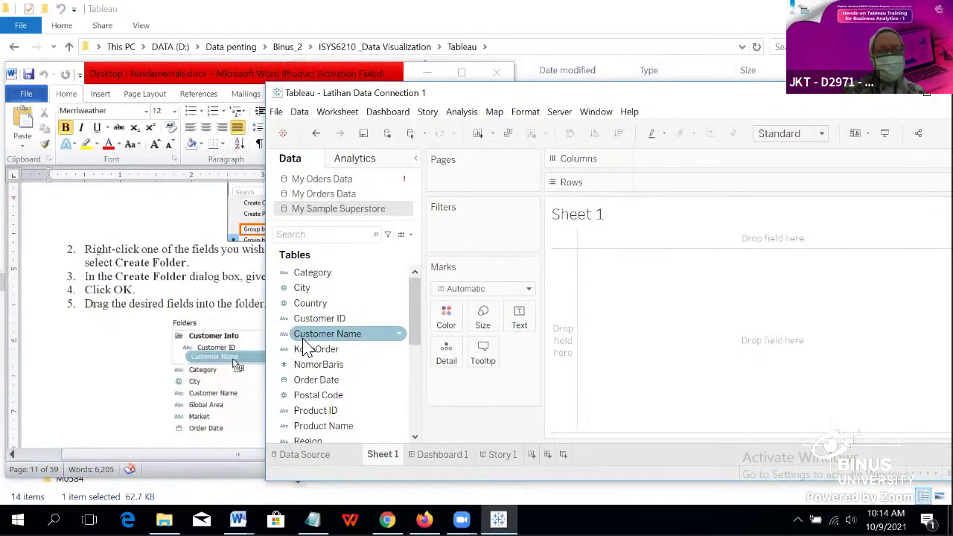
right_click(353, 323)
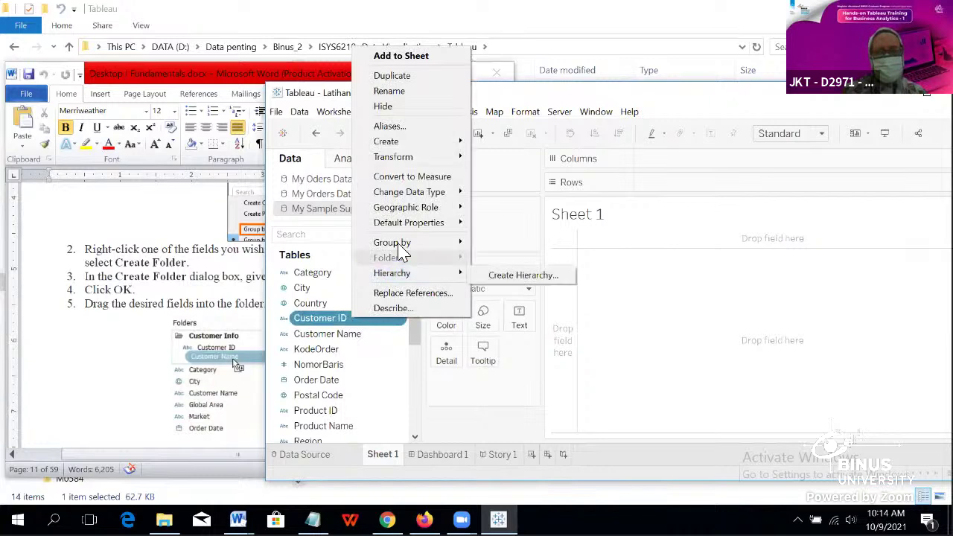
mouse_move(447, 243)
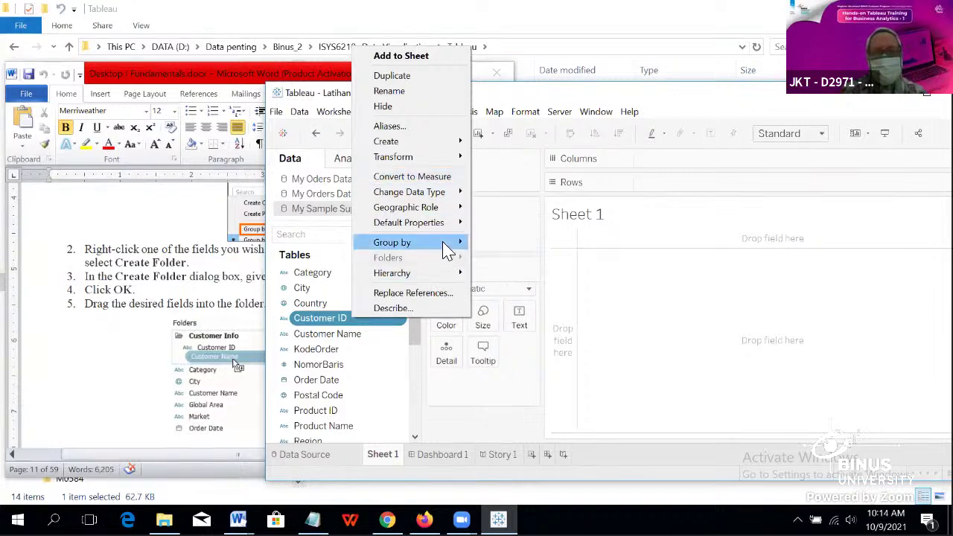
click(170, 297)
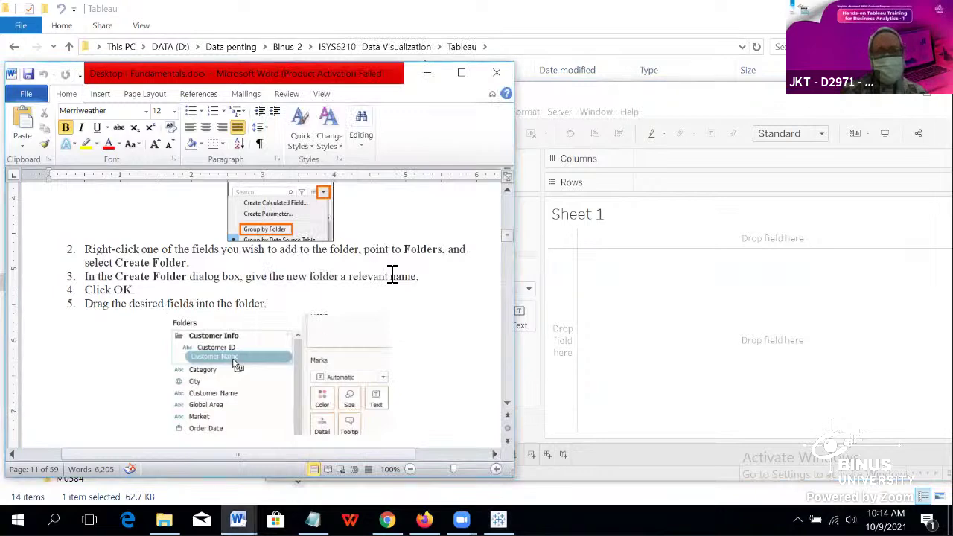
click(571, 298)
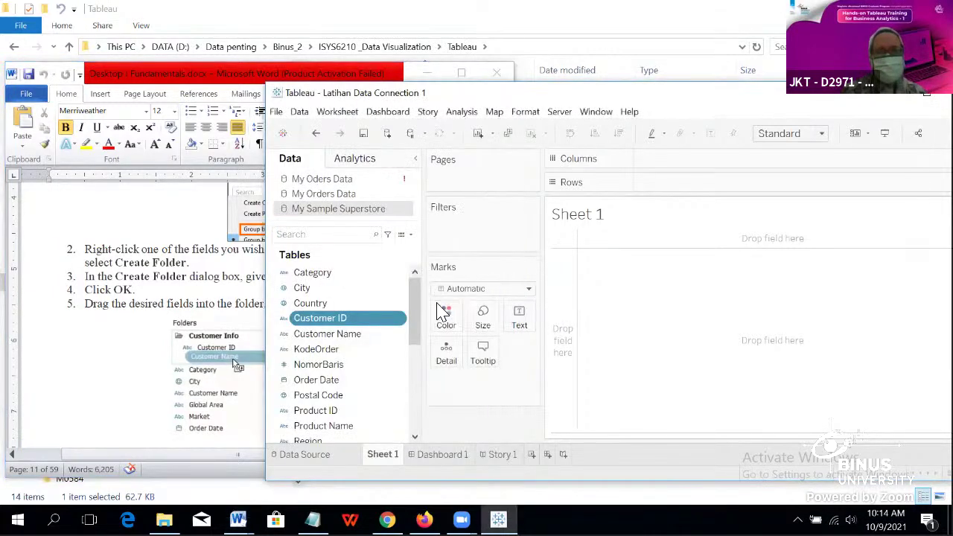
Step: Group the My Sample Superstore fields by Folder from the Customer ID field
right_click(400, 325)
key(Escape)
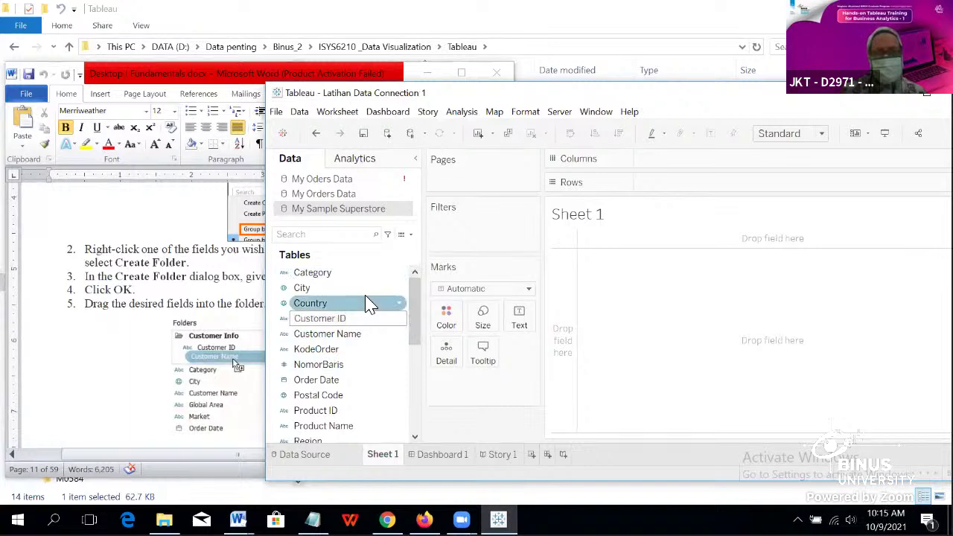
click(352, 321)
right_click(354, 328)
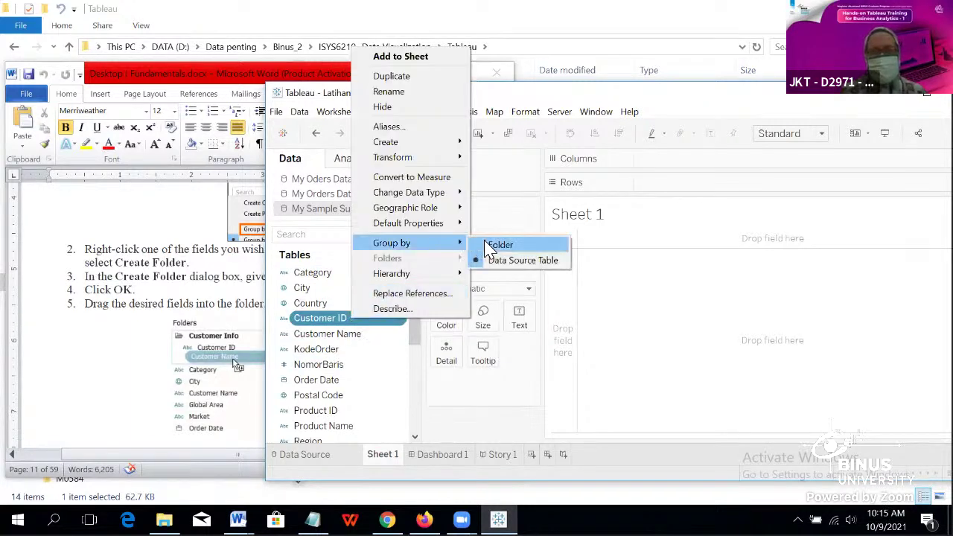
click(497, 246)
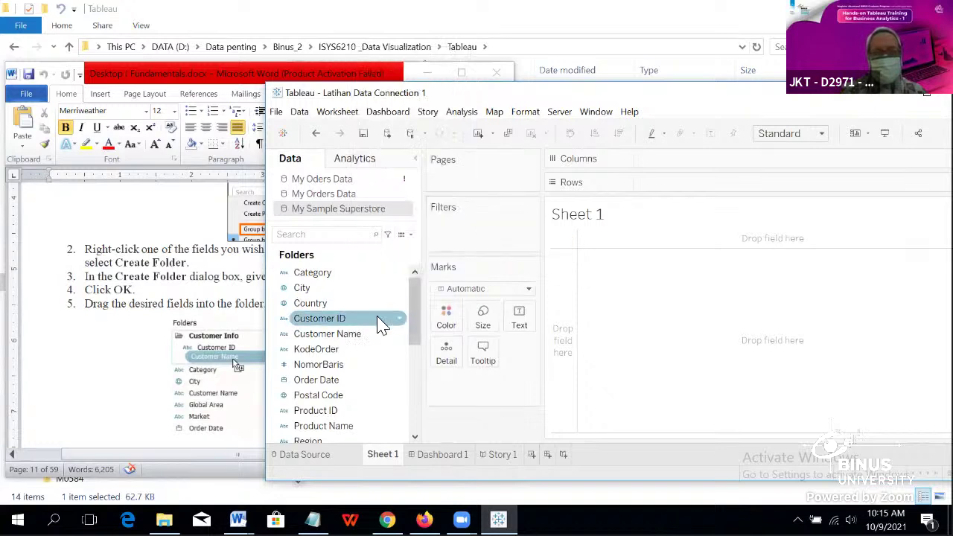
Step: Examine the Group by and Folders choices available for the Customer Name field
click(398, 337)
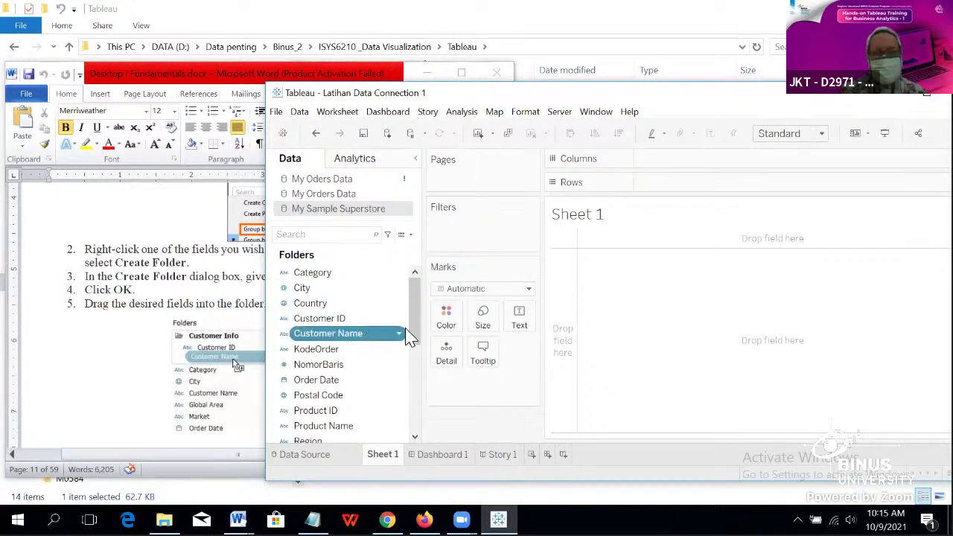
right_click(400, 339)
mouse_move(487, 260)
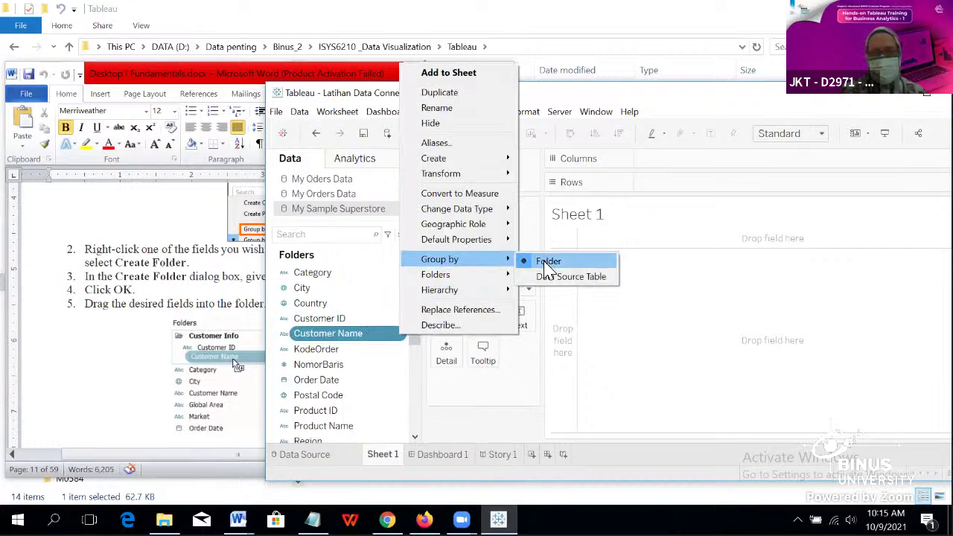
click(386, 321)
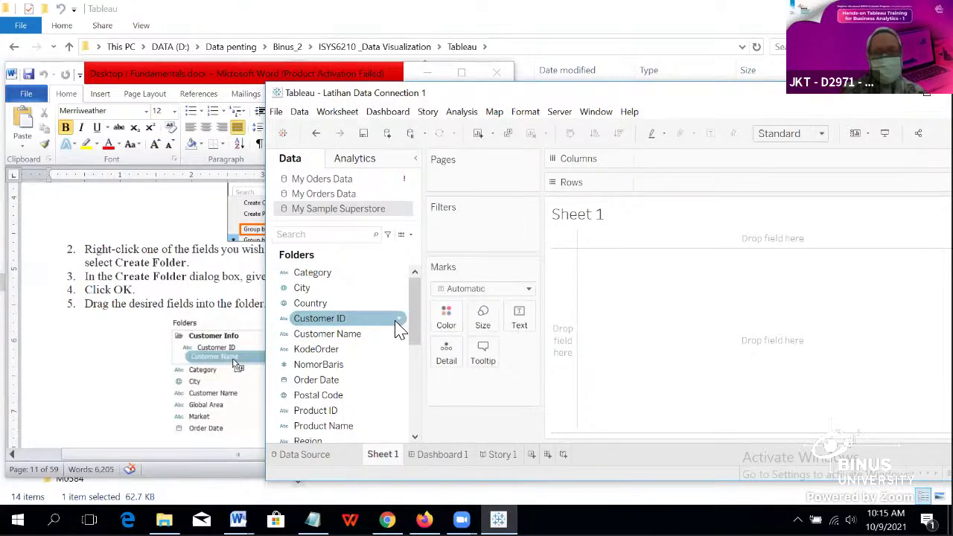
right_click(399, 334)
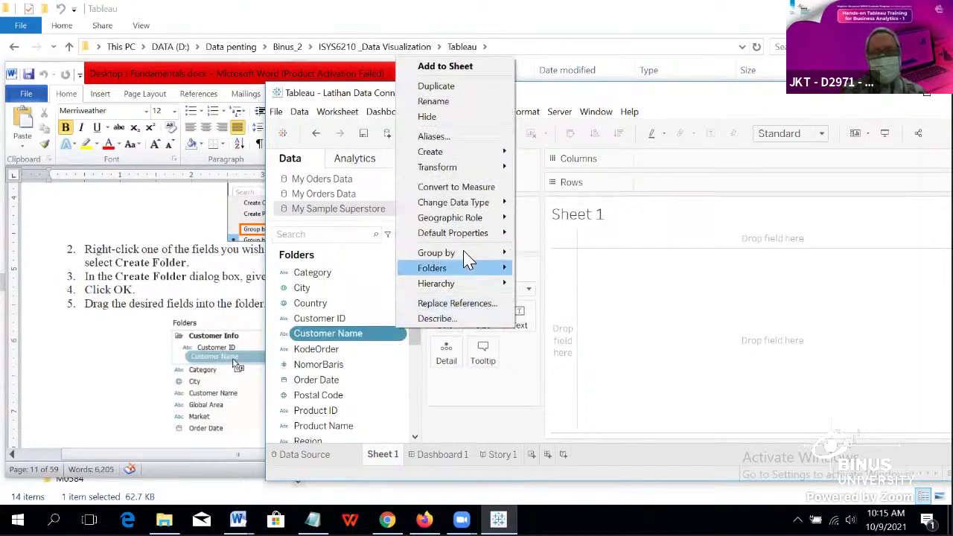
ctrl+click(393, 320)
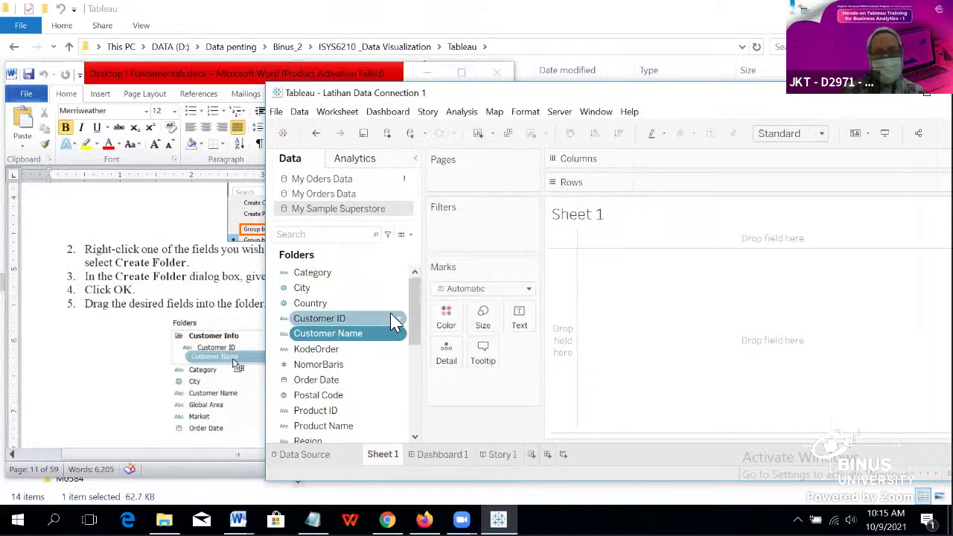
Step: Check the field list's grouping options against the Word guide's folder instructions, and look through the field list in Tableau
click(410, 235)
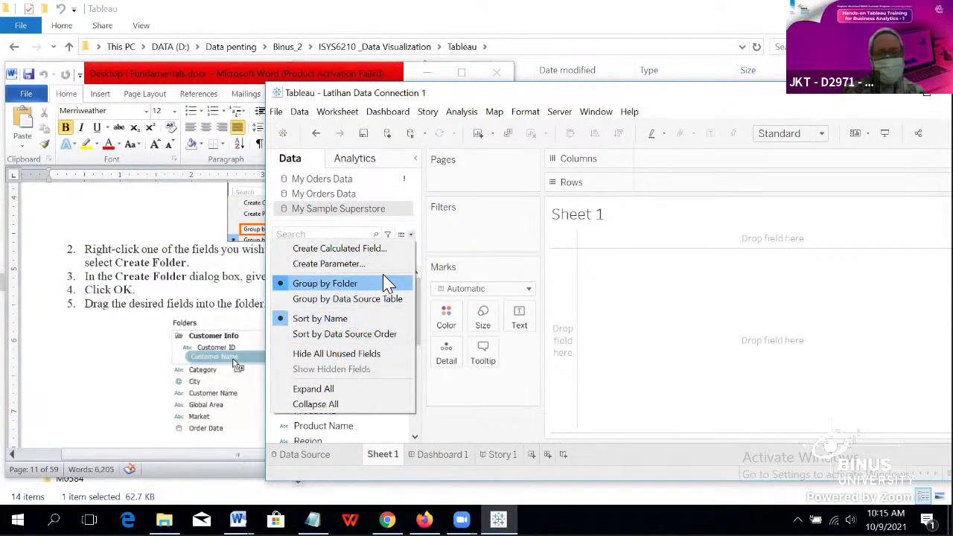
click(218, 269)
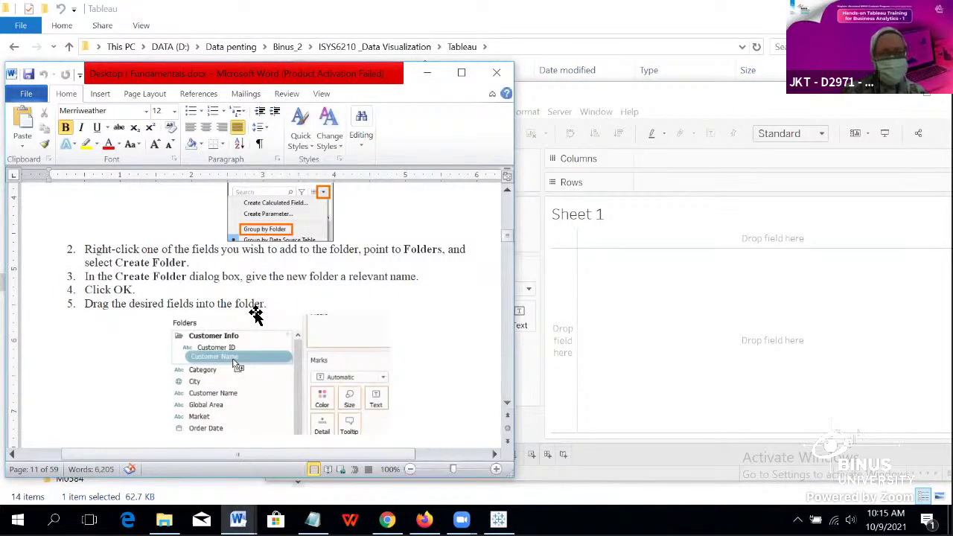
click(604, 279)
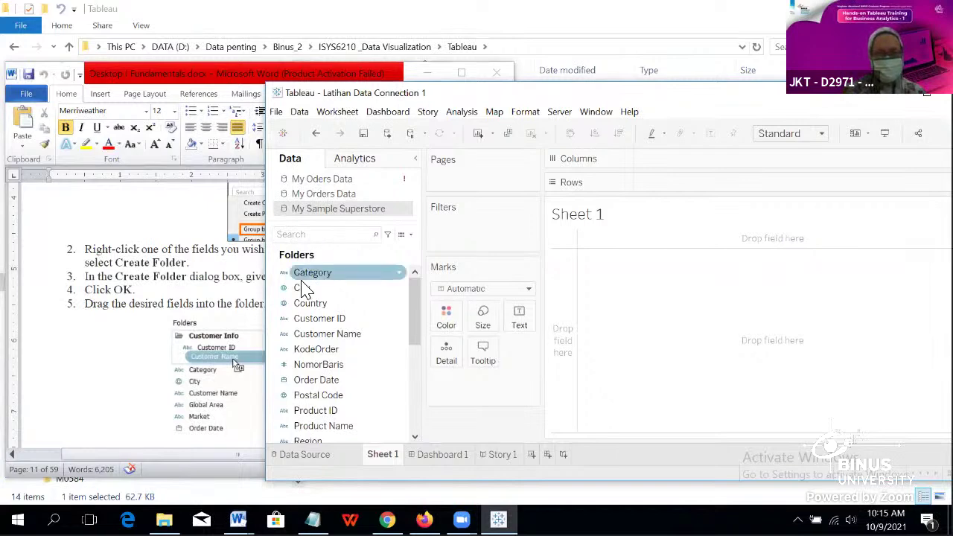
scroll(306, 287, down, 2)
scroll(308, 287, down, 2)
scroll(329, 298, up, 4)
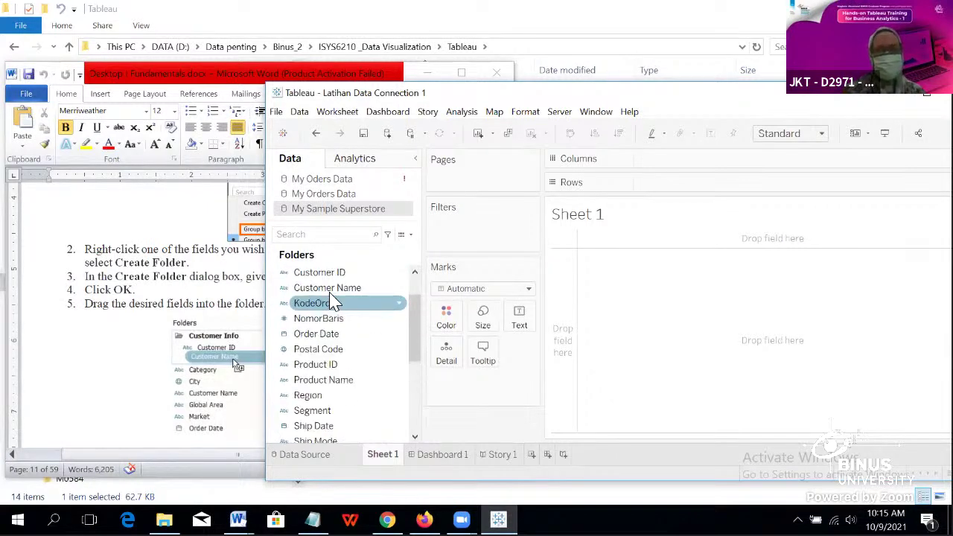
Step: Select the My Oders Data source, return to My Sample Superstore, and reapply Group by Folder to its fields
click(335, 182)
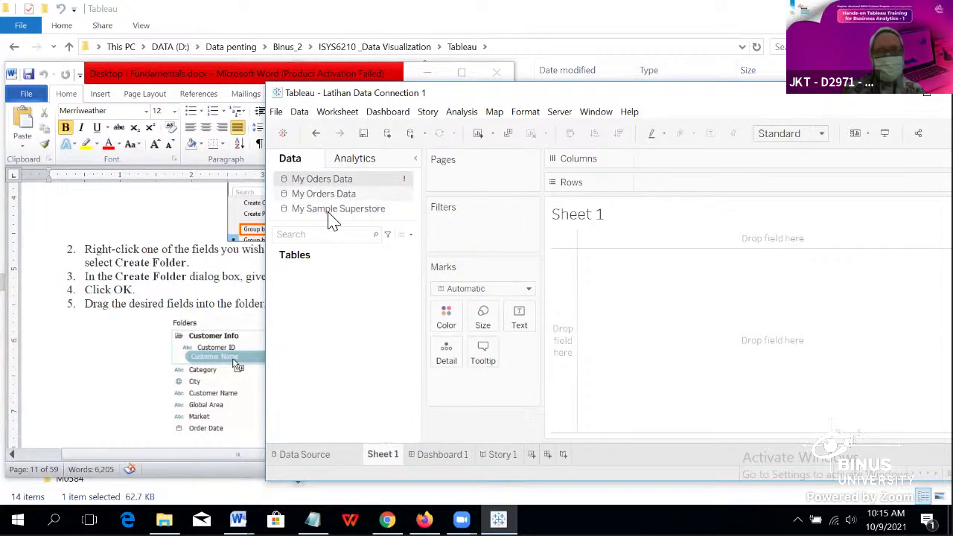
click(328, 211)
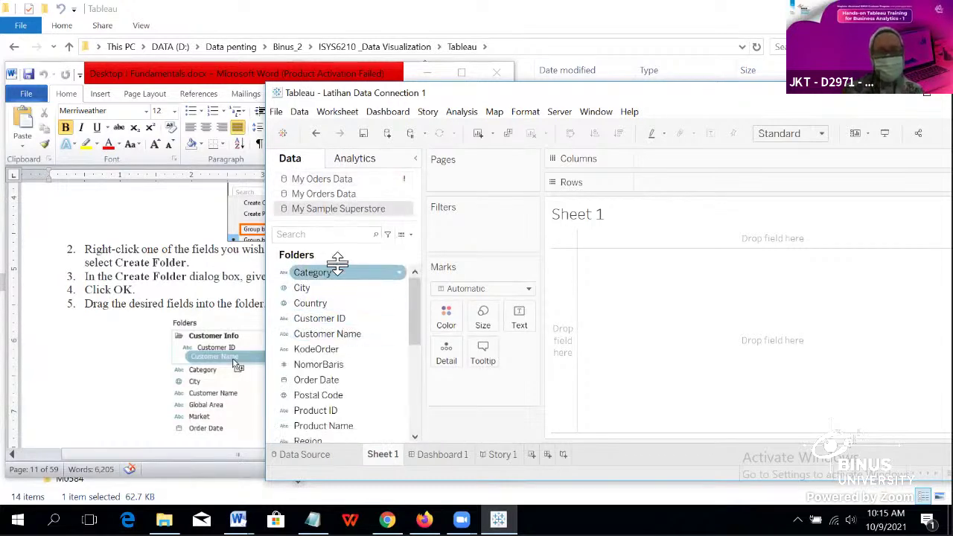
click(408, 234)
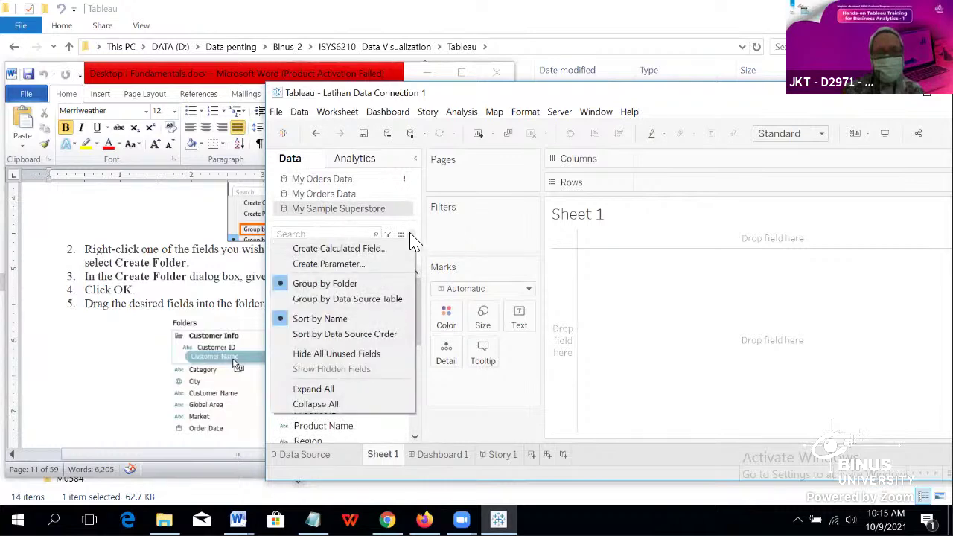
click(384, 286)
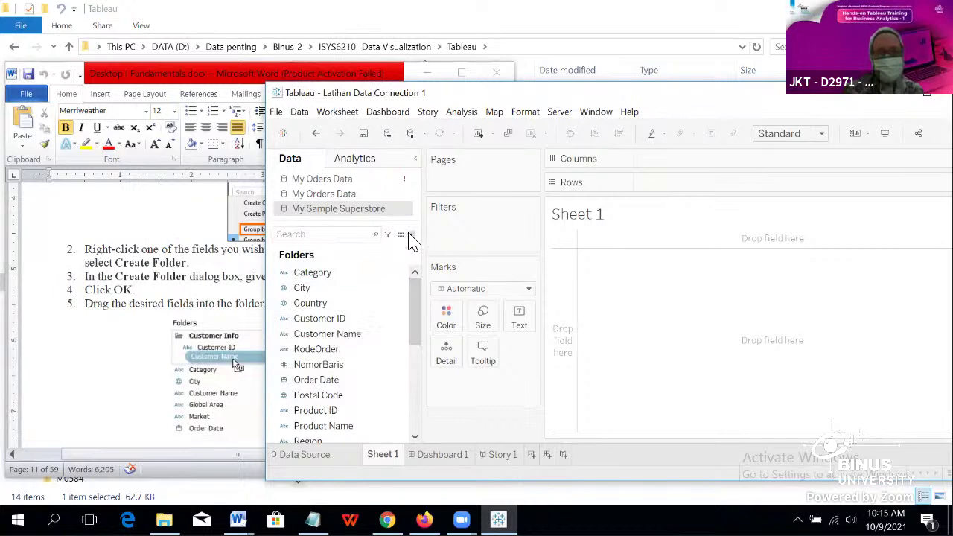
click(410, 236)
click(279, 283)
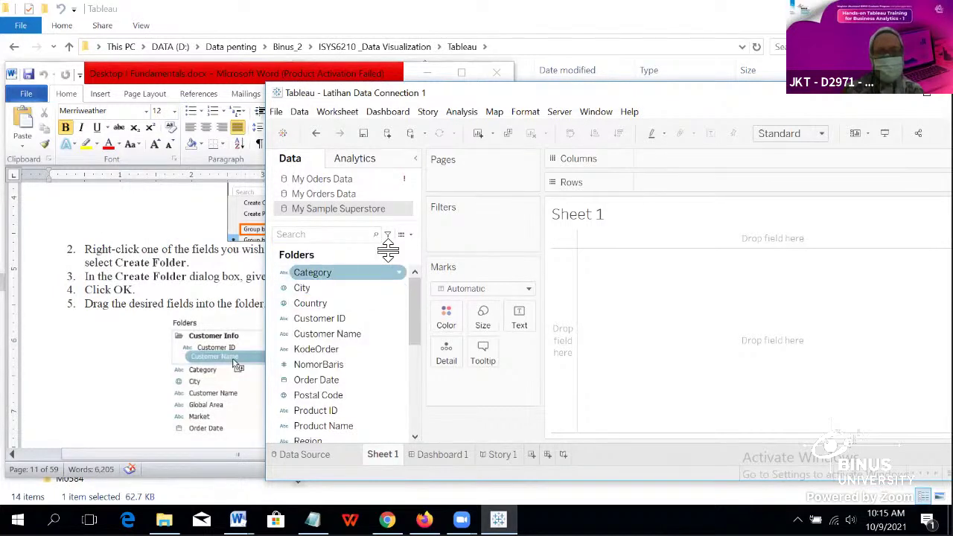
Step: Reapply Group by Folder to the My Sample Superstore fields, then change their grouping to Data Source Table
click(411, 234)
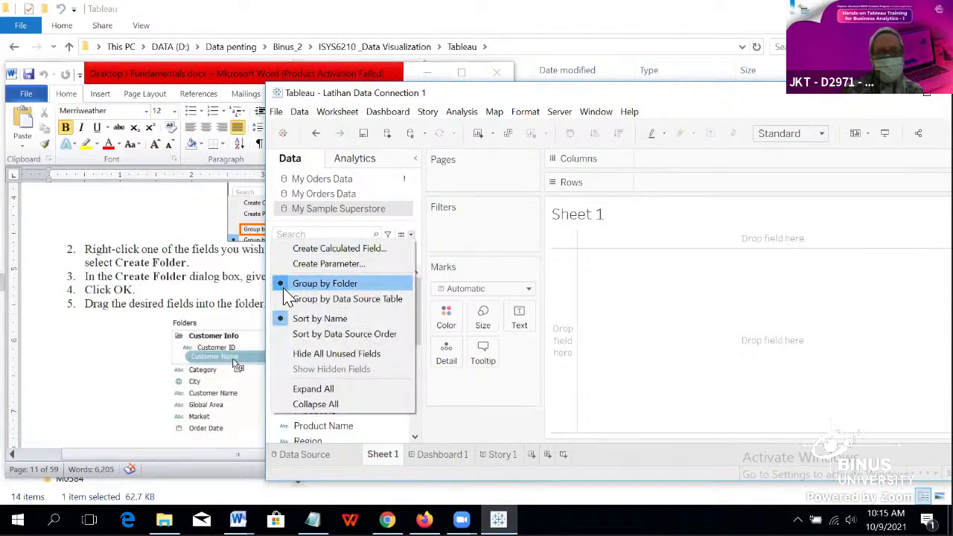
click(284, 289)
scroll(393, 324, down, 1)
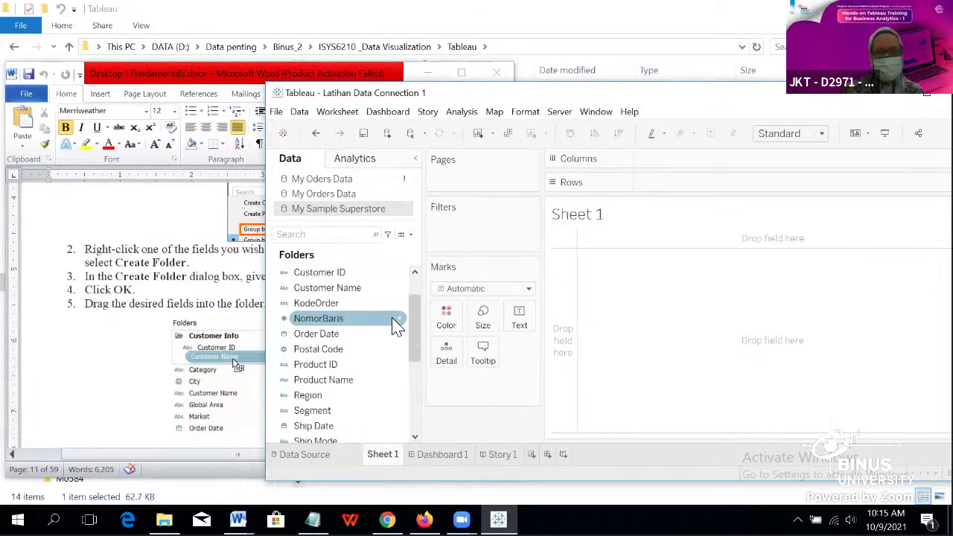
scroll(395, 291, up, 1)
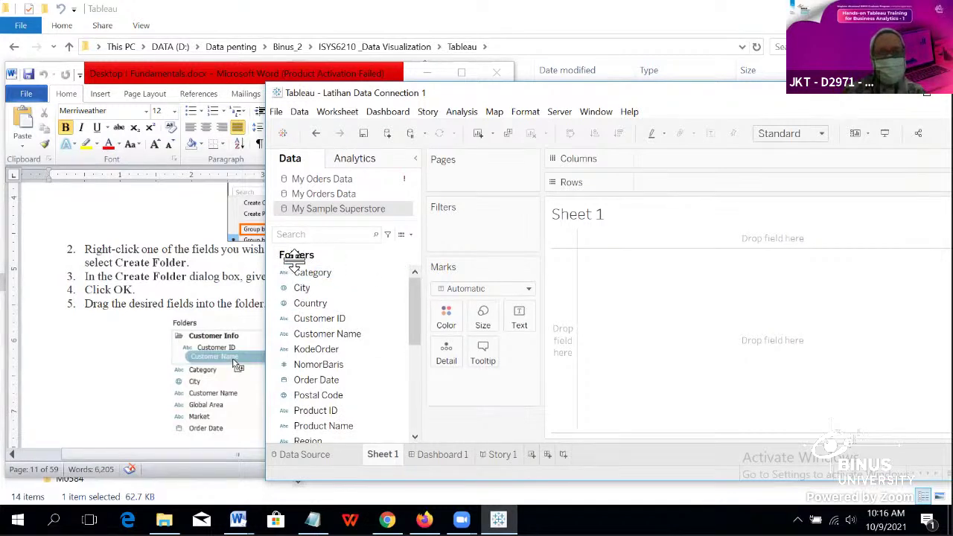
click(408, 235)
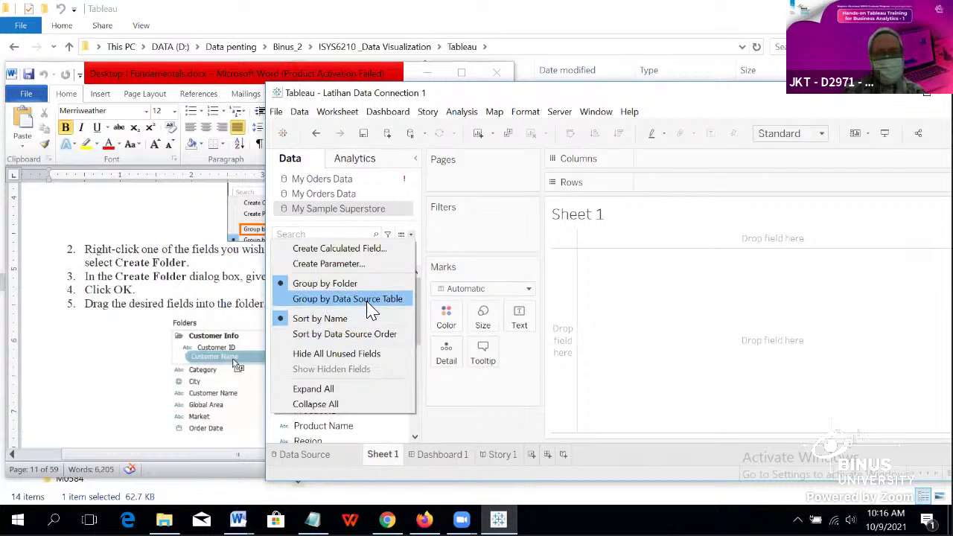
click(325, 298)
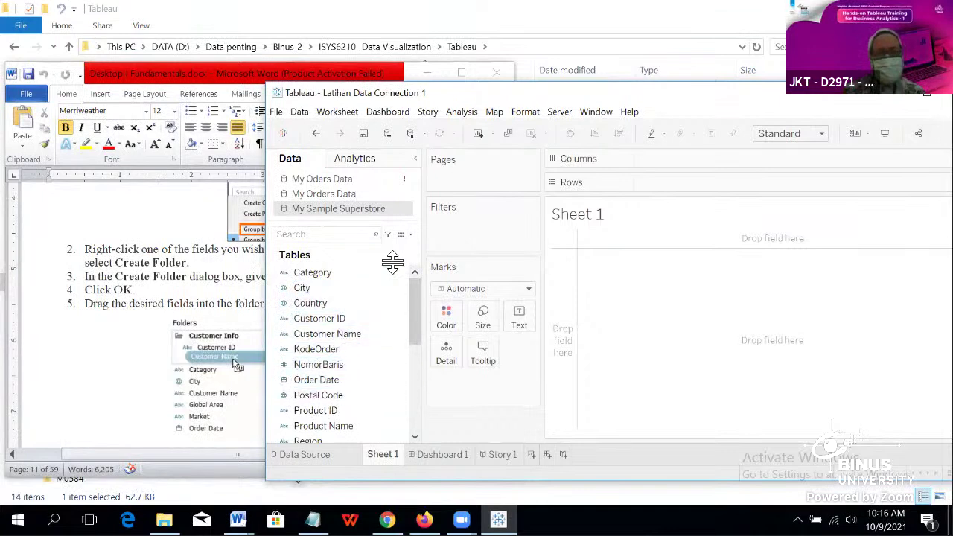
Step: Review the Word guide's instructions for organizing fields into folders, and group the My Sample Superstore fields by Folder in Tableau
click(176, 275)
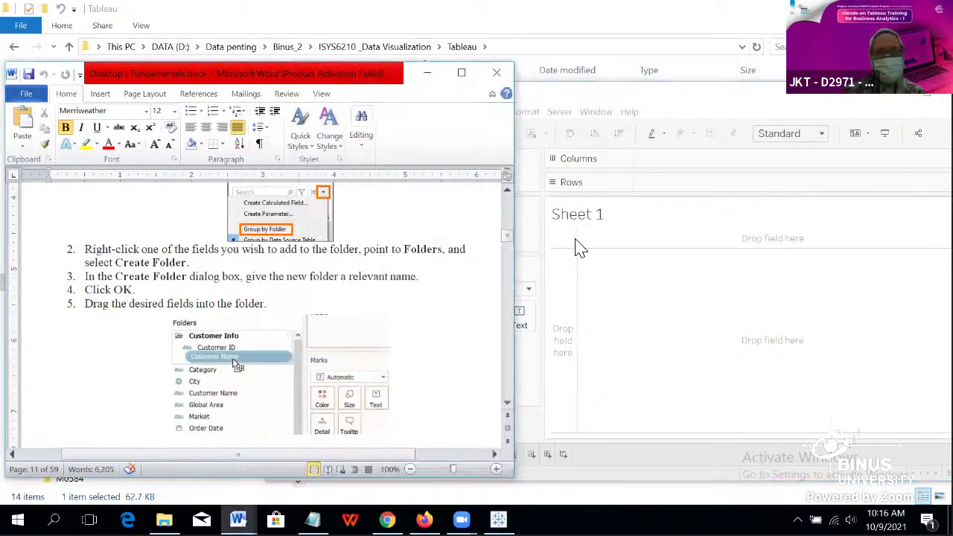
click(608, 285)
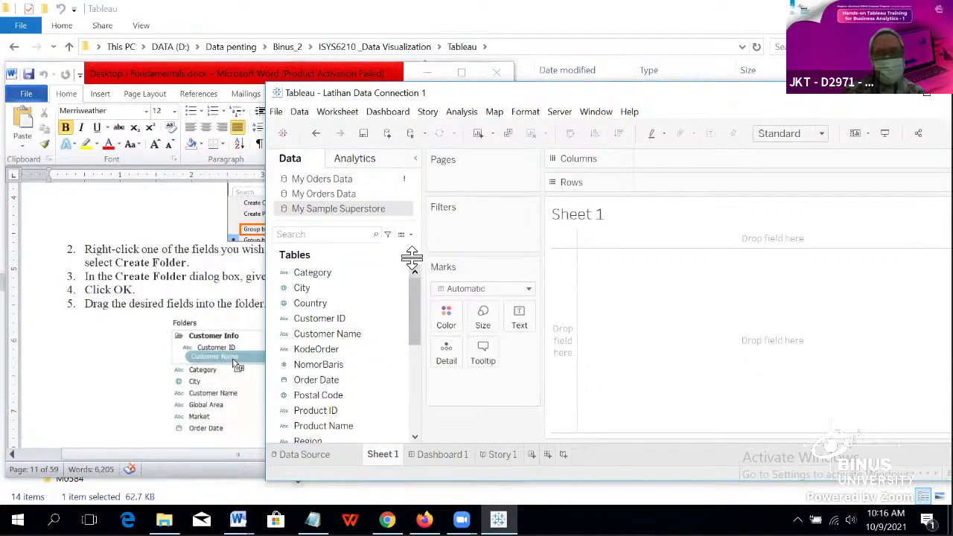
click(168, 275)
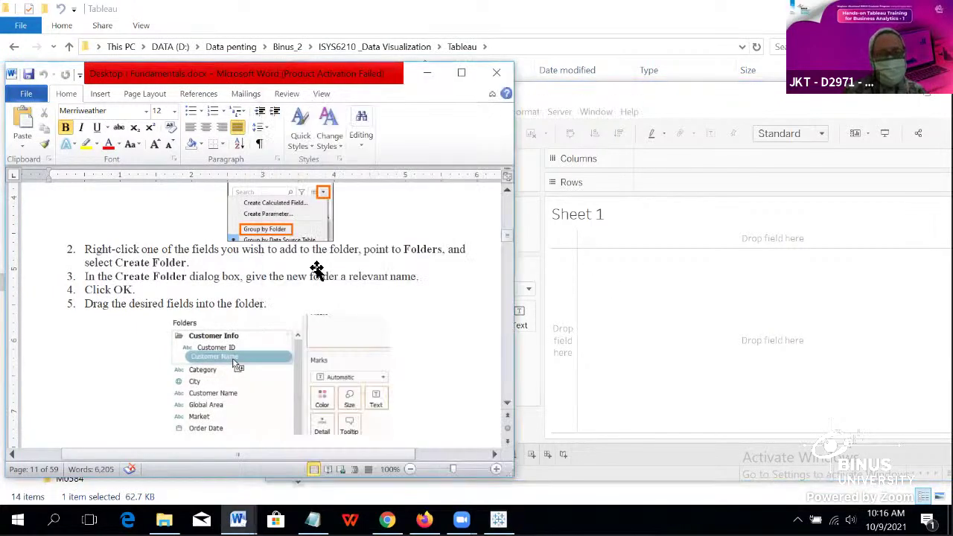
scroll(316, 270, up, 2)
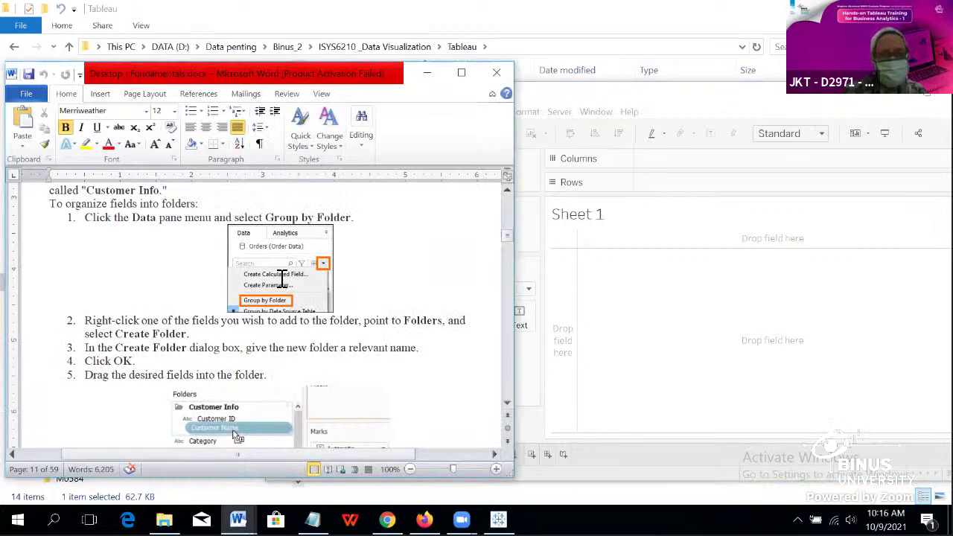
scroll(283, 278, up, 2)
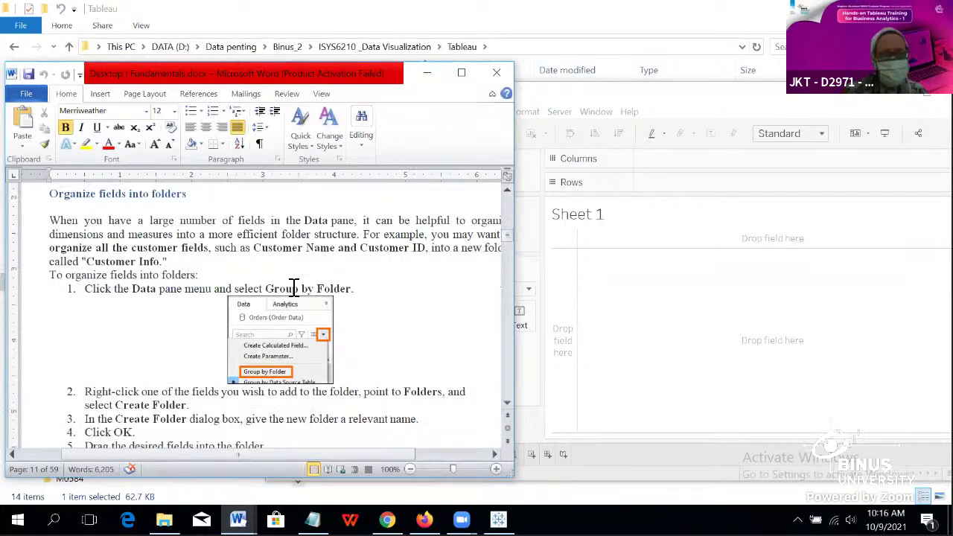
click(626, 381)
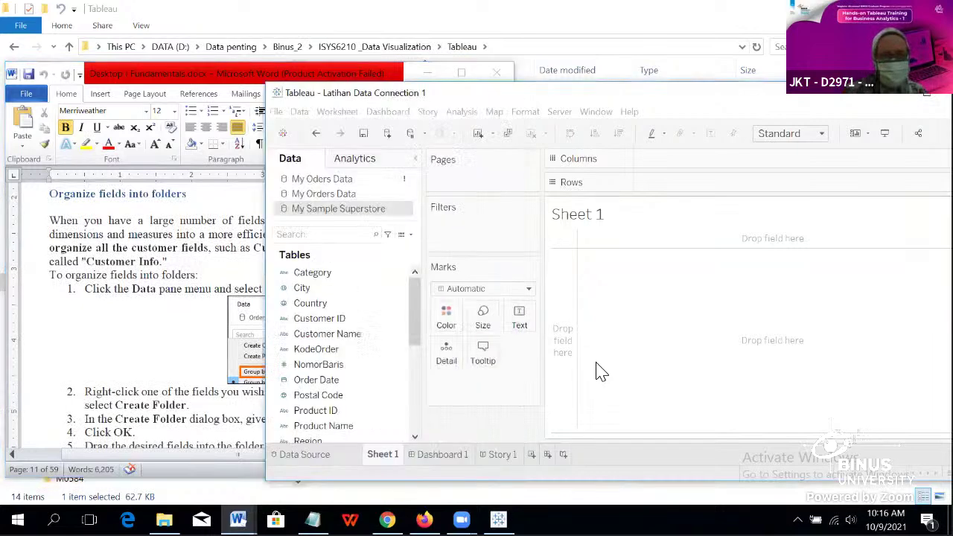
click(411, 235)
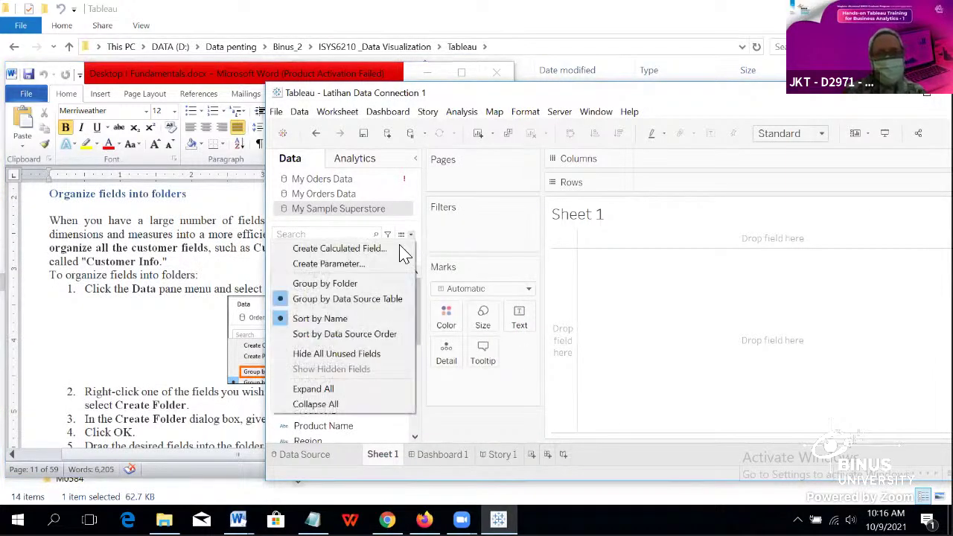
click(360, 287)
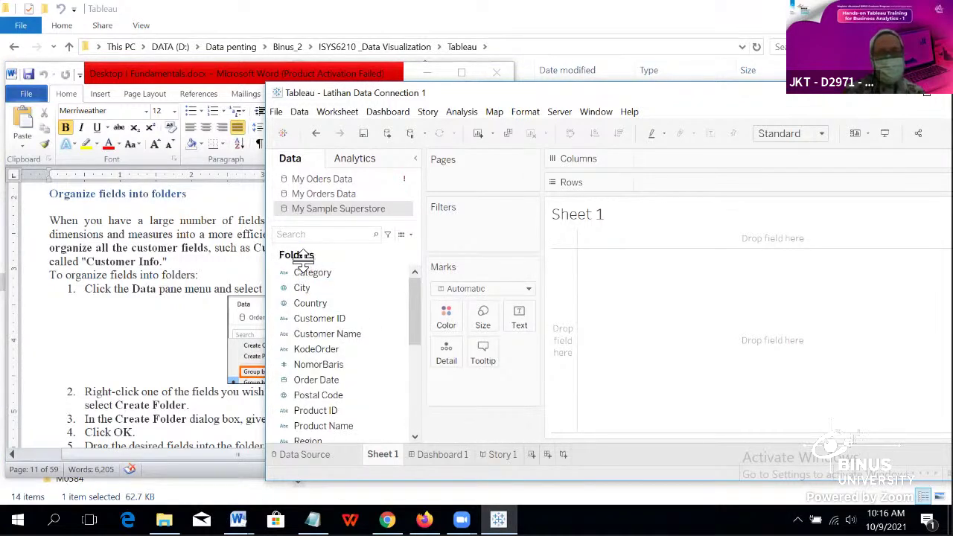
Step: Switch the My Sample Superstore field grouping to Data Source Table and back to Folder
click(412, 236)
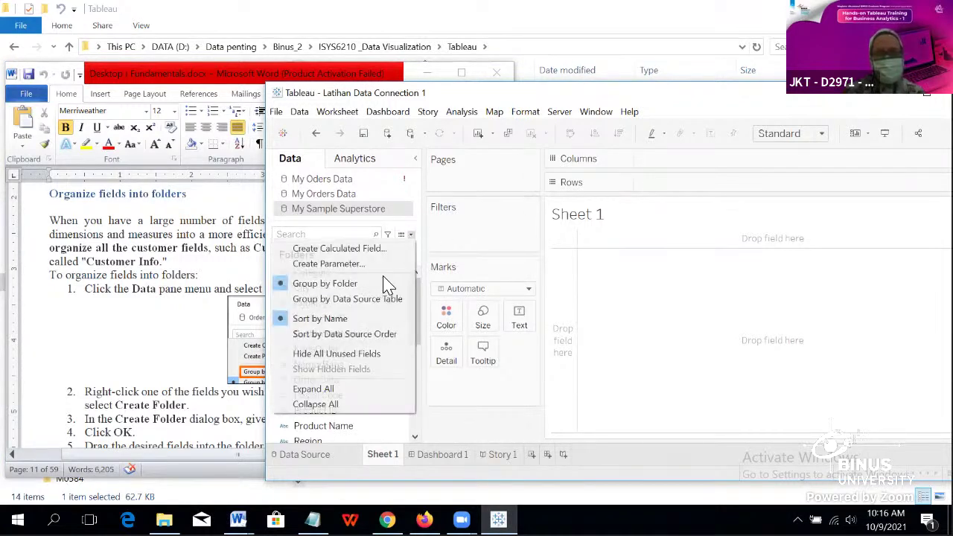
click(365, 299)
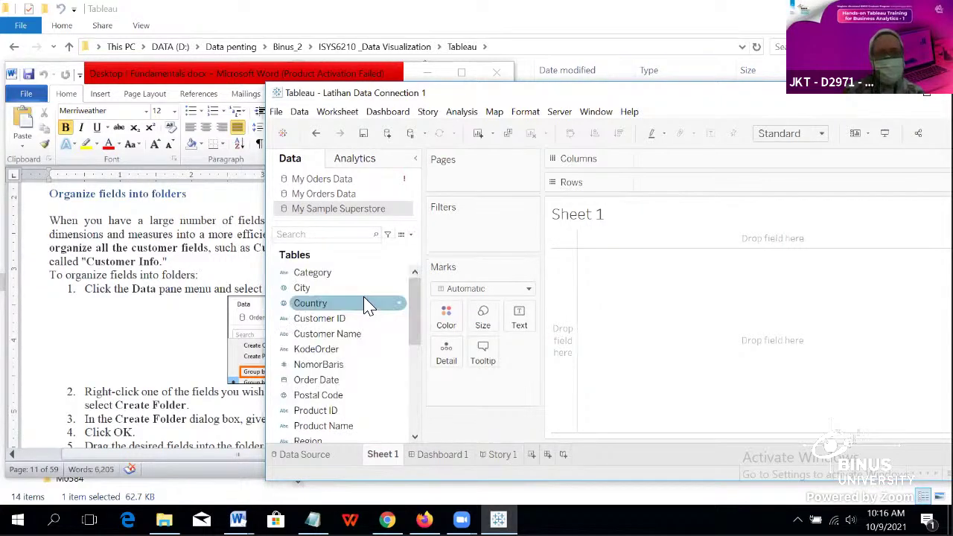
click(335, 336)
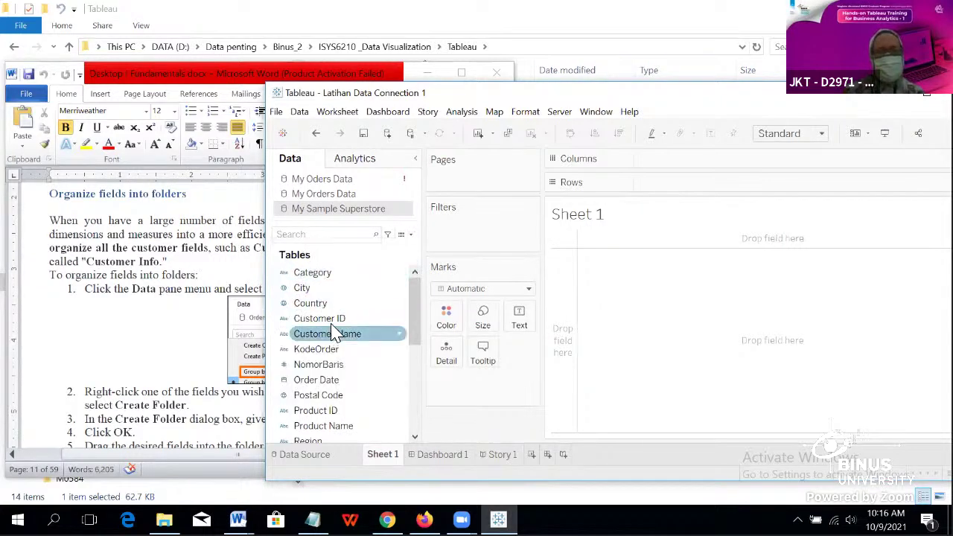
click(411, 235)
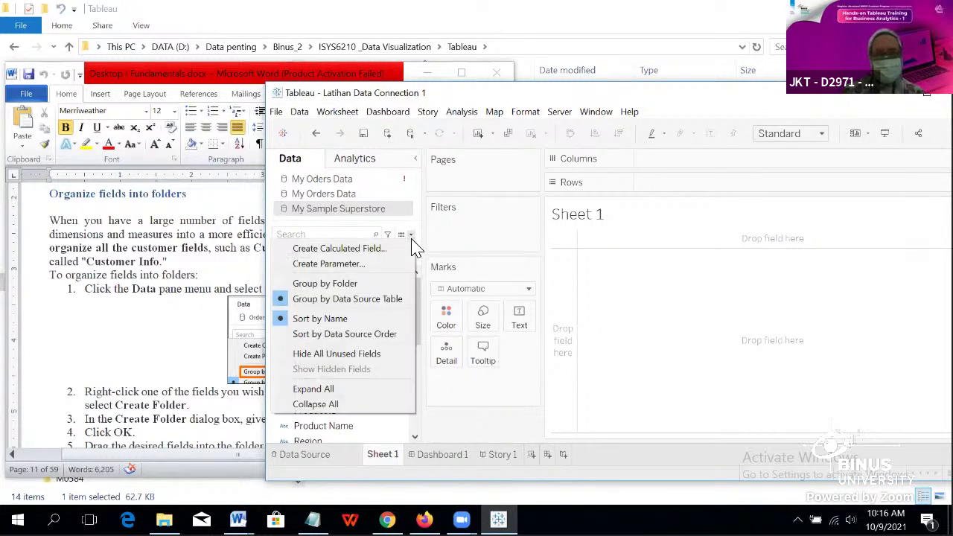
click(381, 289)
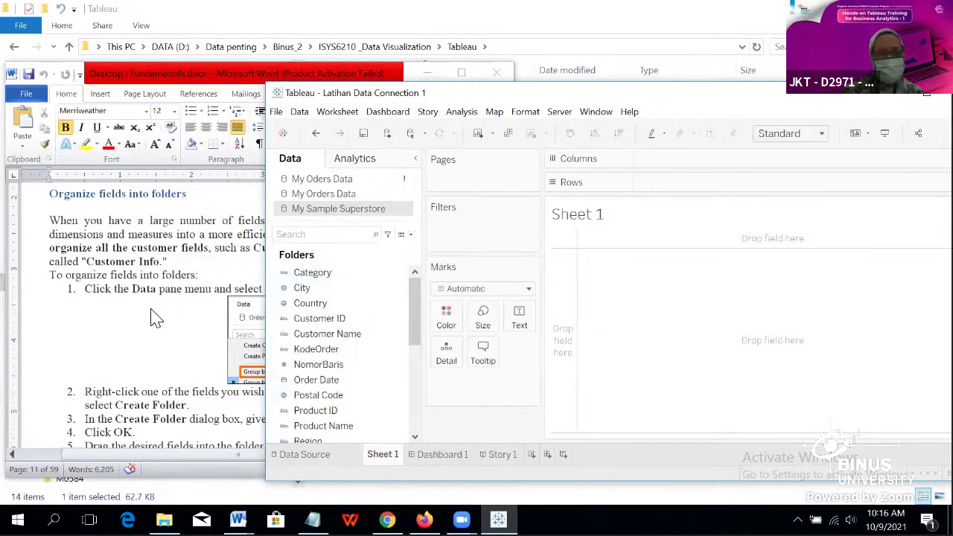
Step: Check the Word guide's folder creation steps, and try to move the Customer ID field onto the Folders heading in Tableau
click(152, 316)
scroll(224, 296, down, 3)
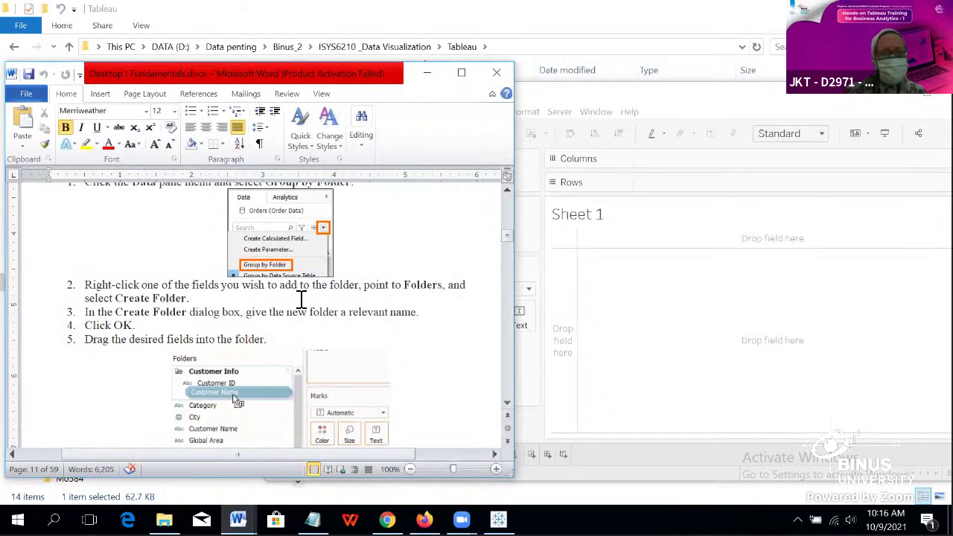
click(602, 285)
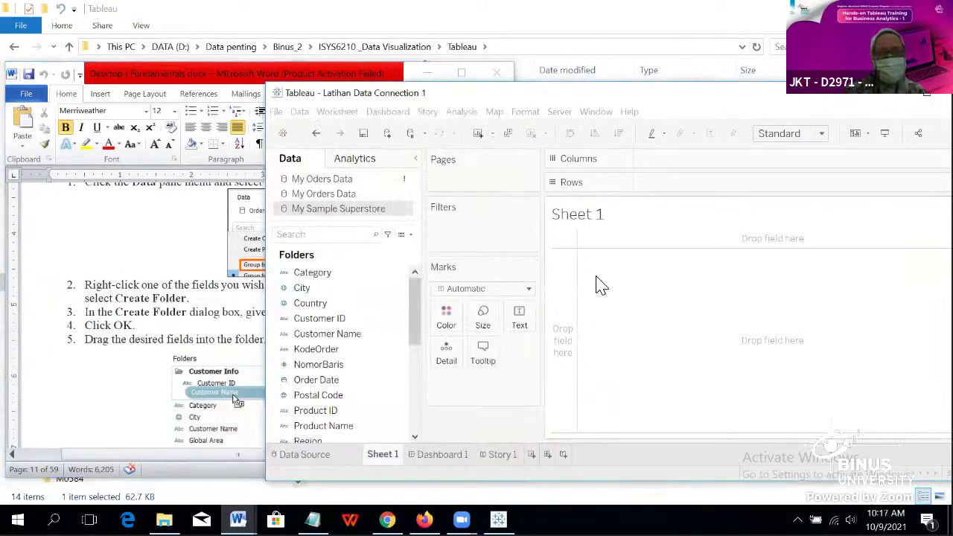
click(333, 319)
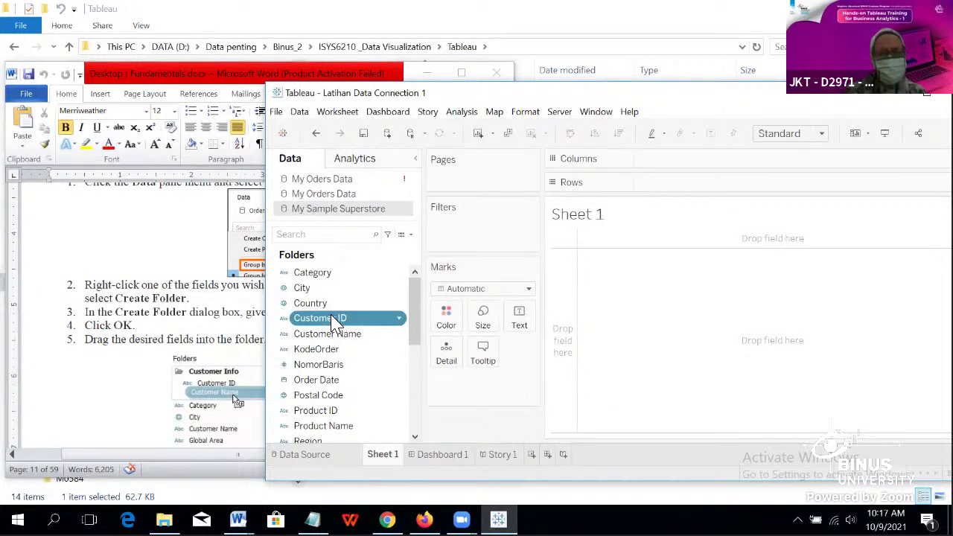
drag(333, 318, 330, 255)
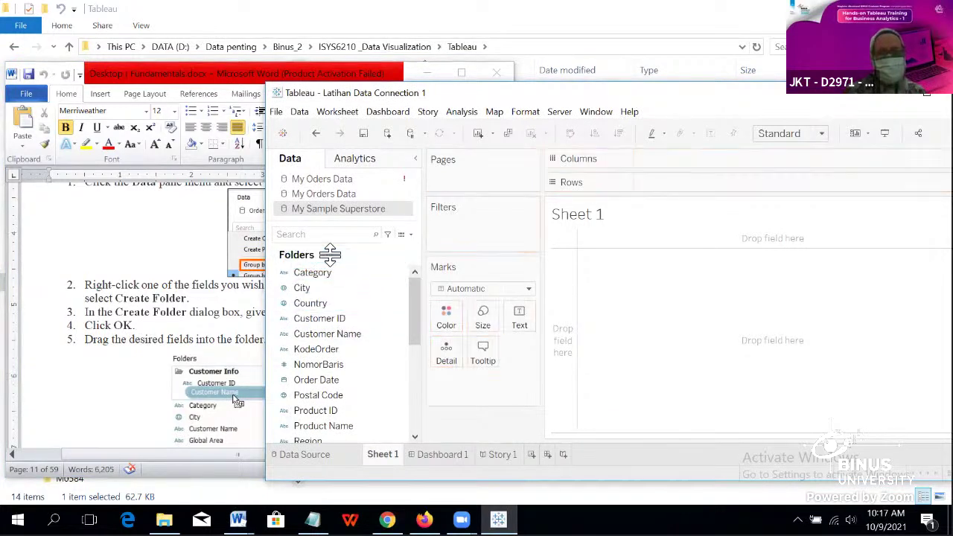
click(333, 320)
drag(336, 325, 343, 270)
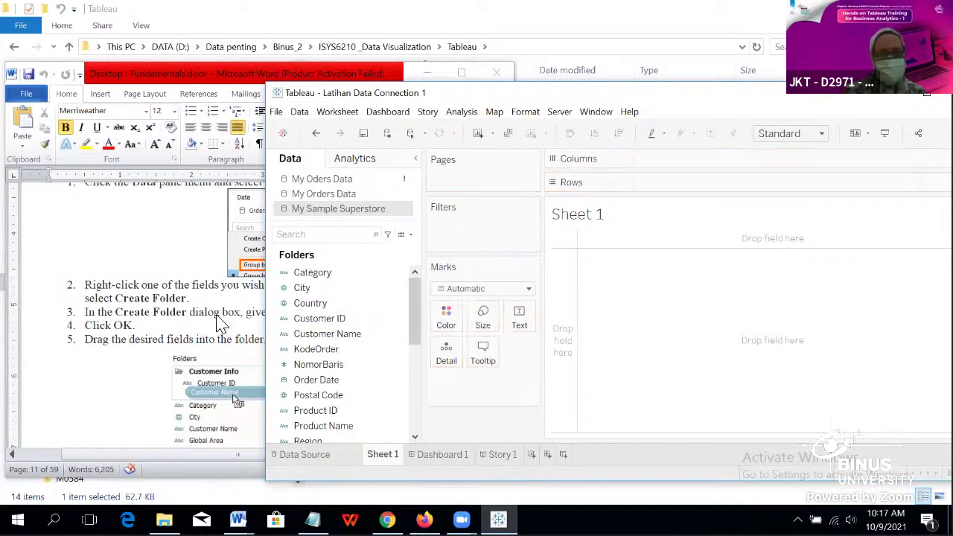
Step: Recheck the Word guide's folder instructions, and examine the commands available for the Customer ID field in Tableau
click(222, 325)
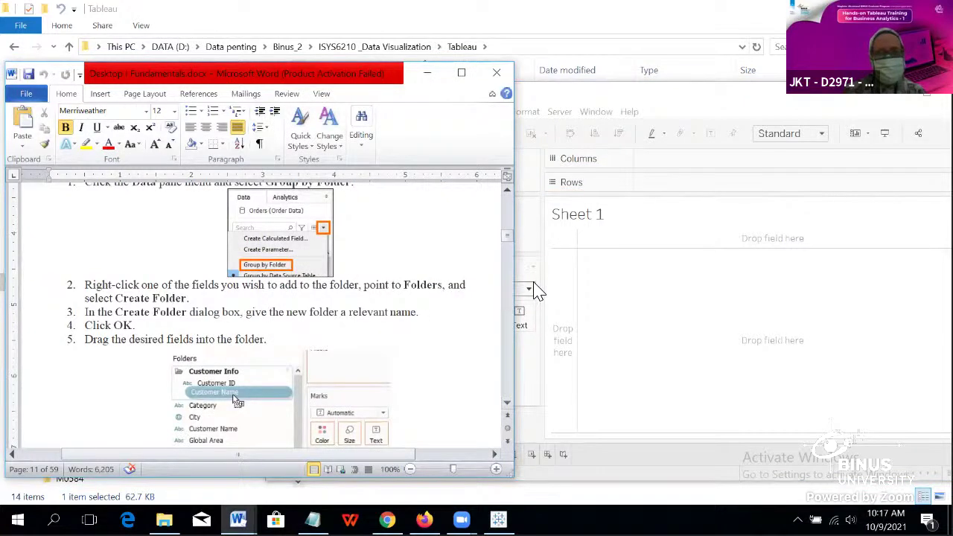
click(579, 278)
click(355, 327)
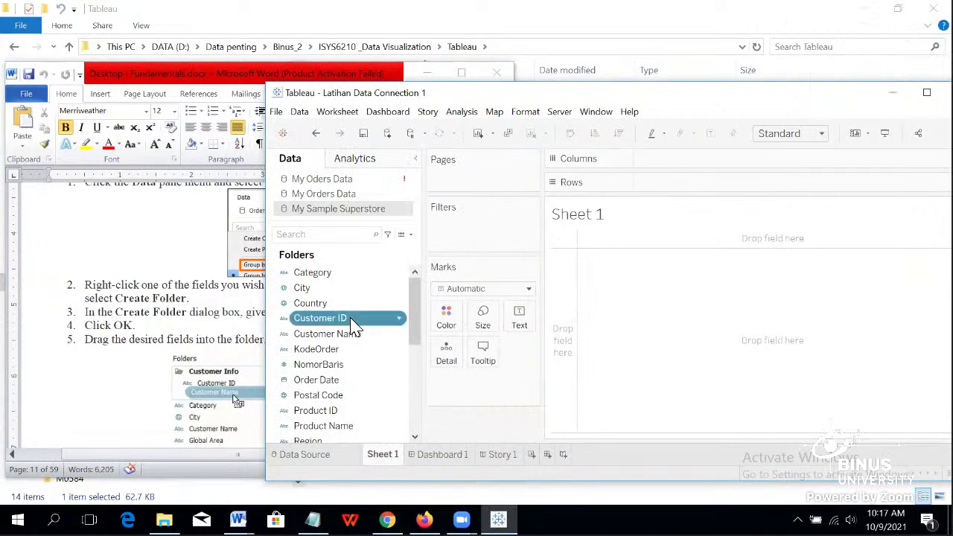
right_click(351, 322)
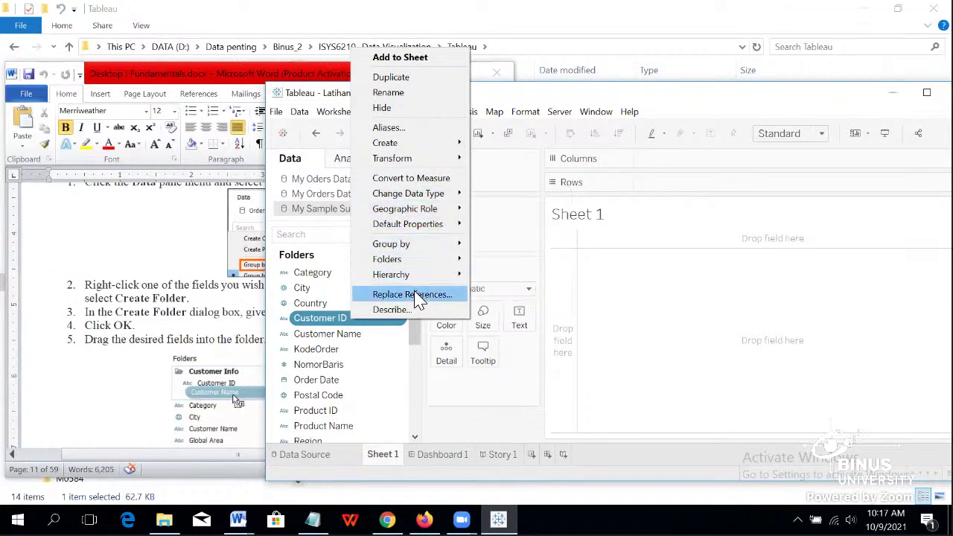
mouse_move(402, 216)
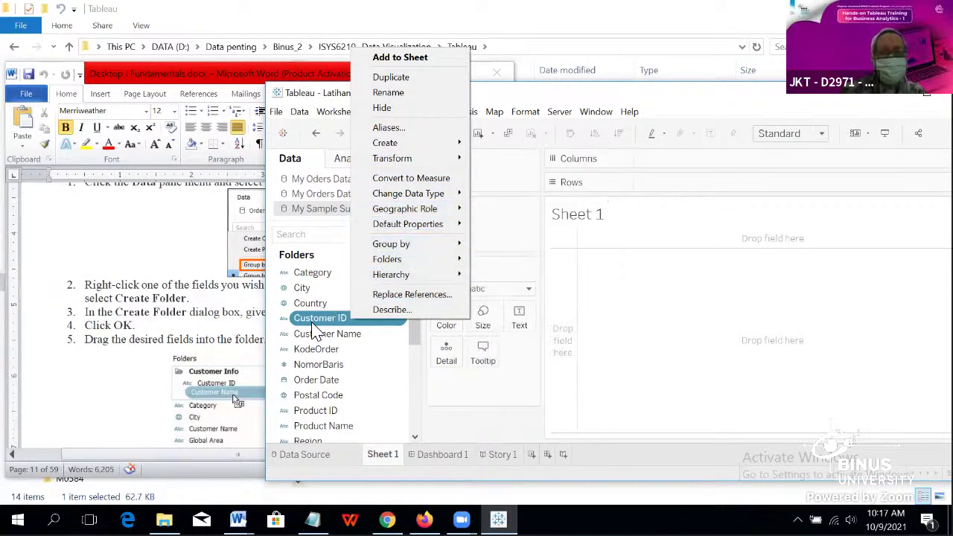
key(Escape)
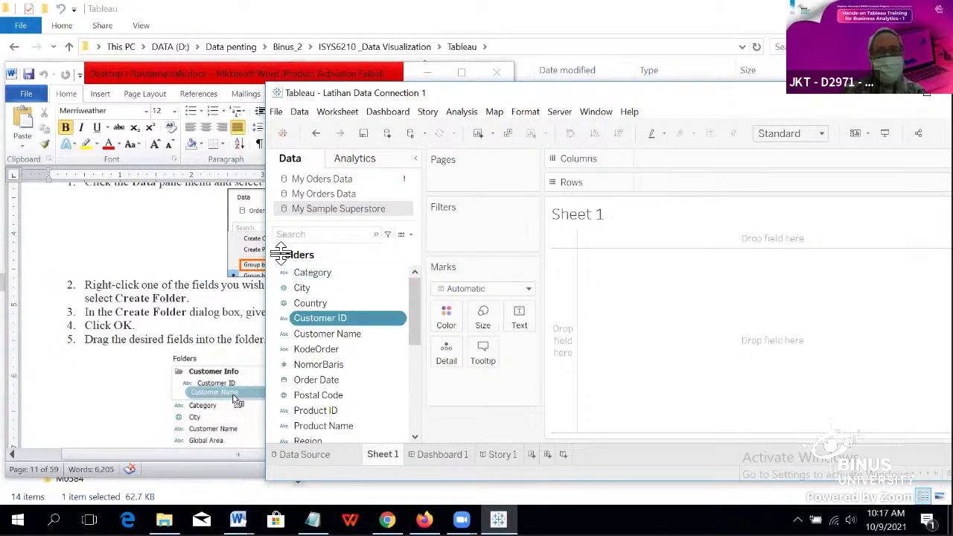
Step: Demonstrate the grouping choices again by grouping the fields by Data Source Table and restoring Group by Folder
click(410, 234)
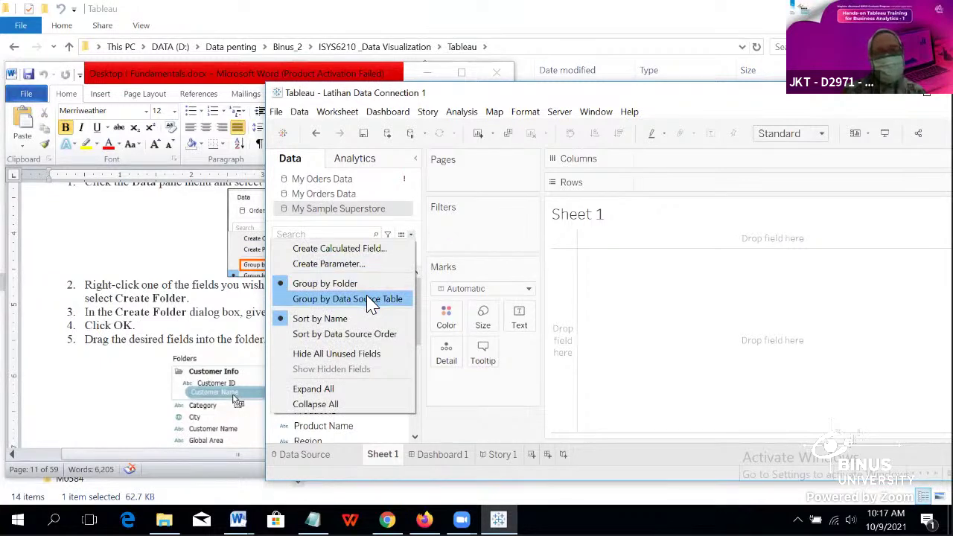
click(371, 299)
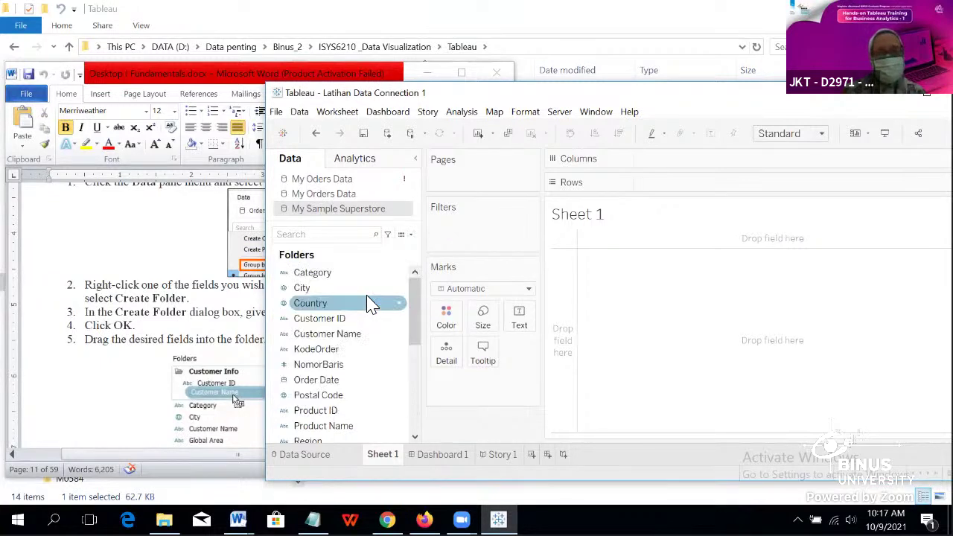
click(411, 237)
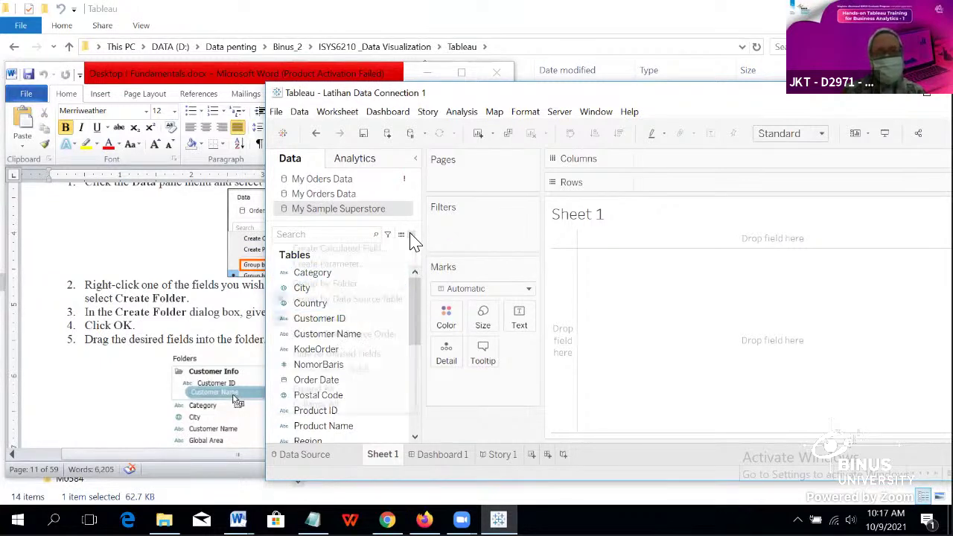
click(358, 289)
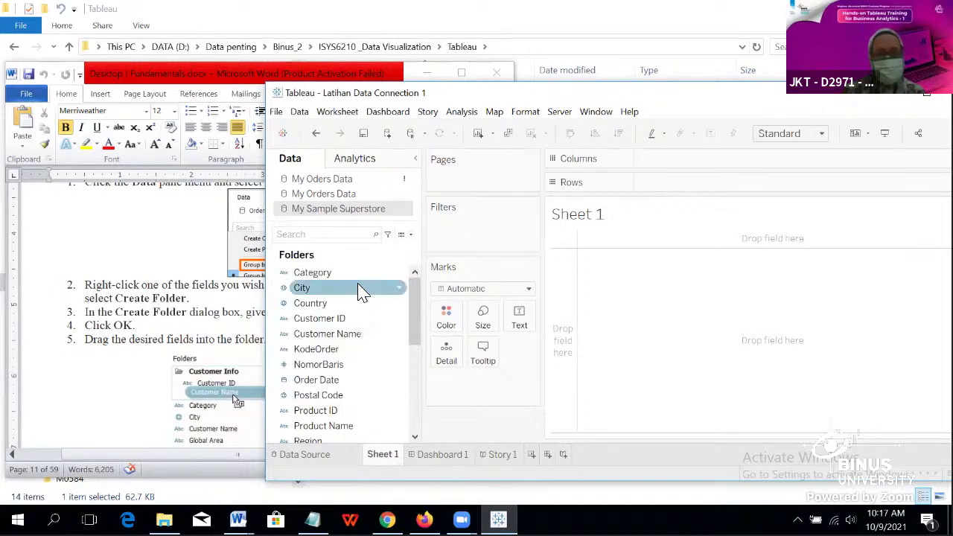
Step: Create a folder named Customer Info from the Customer ID field of My Sample Superstore
right_click(403, 324)
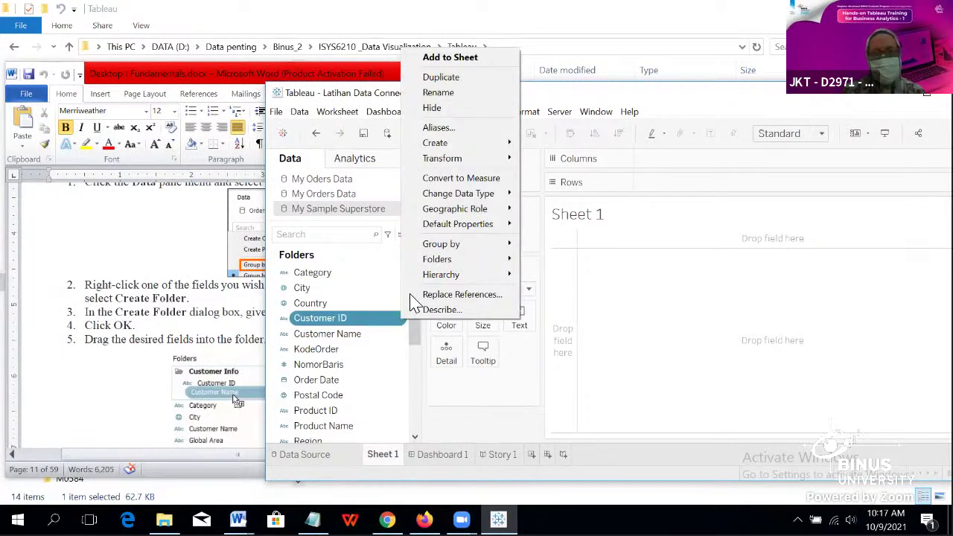
mouse_move(506, 261)
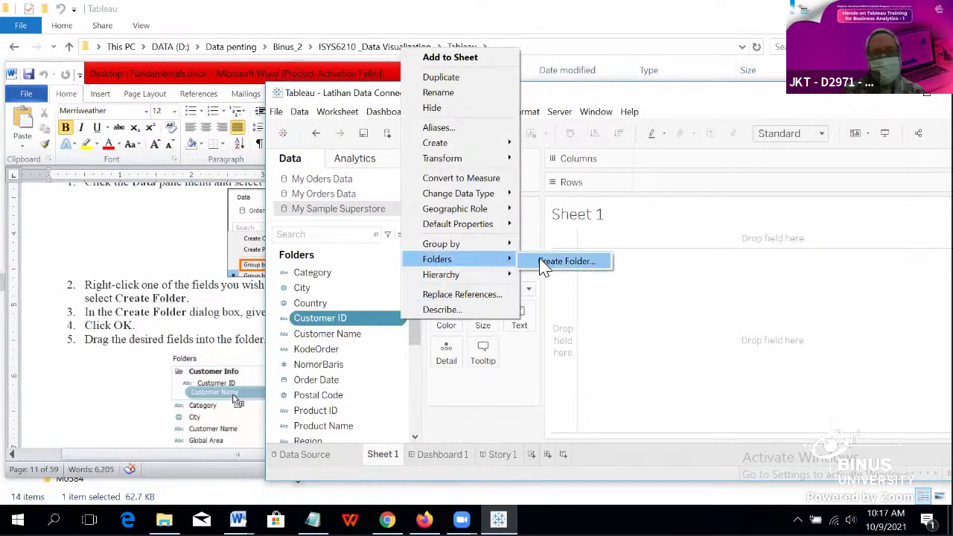
click(566, 261)
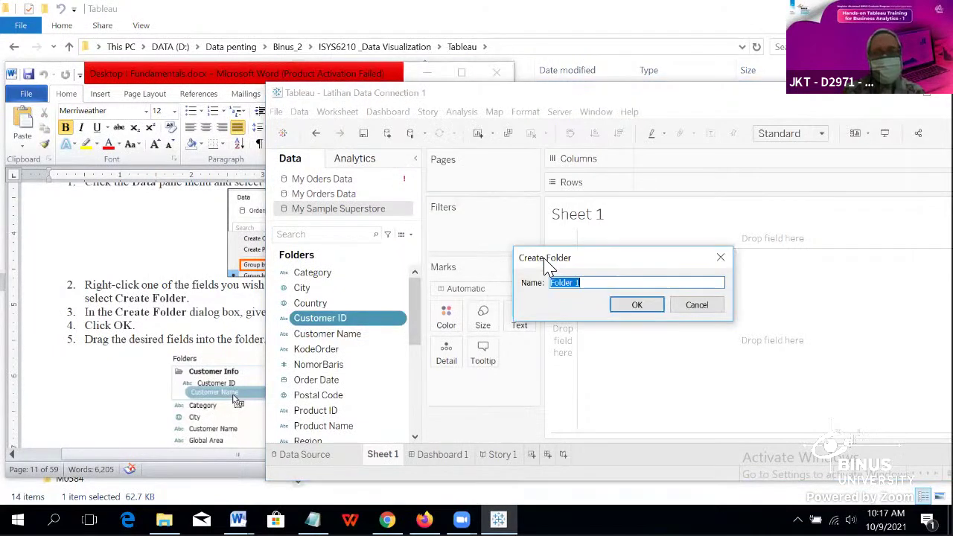
text(Custom)
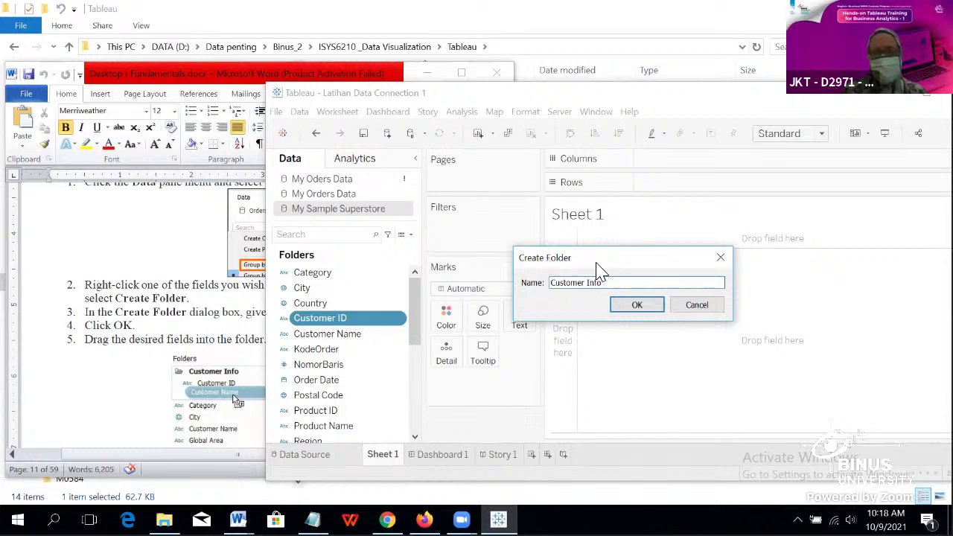
click(645, 306)
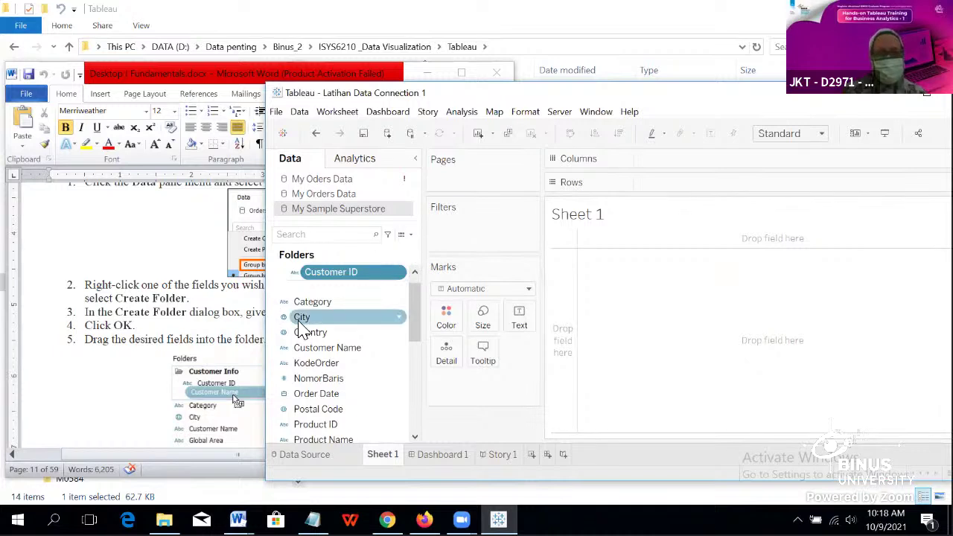
Step: Move the Customer Name field into the Customer Info folder, and check that the folder collapses and expands
drag(316, 363, 317, 300)
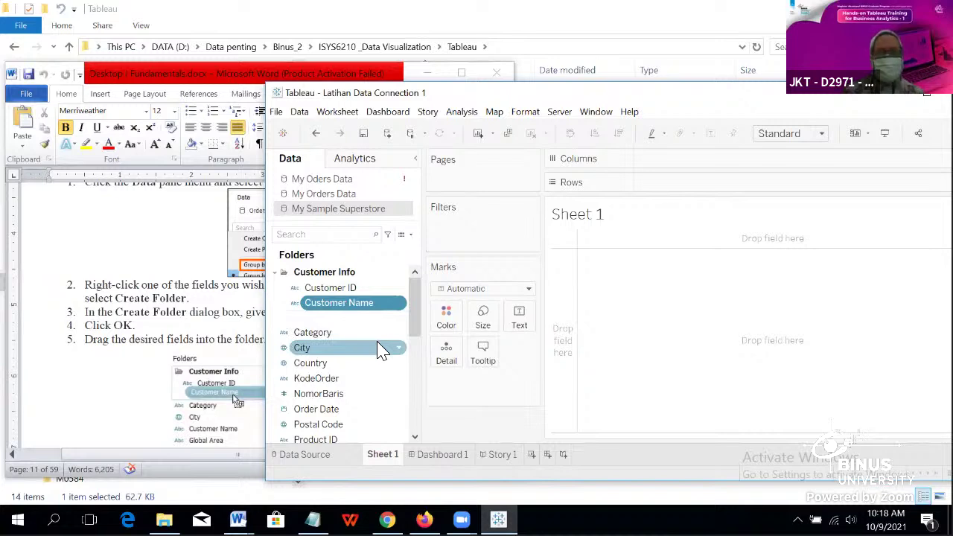
click(275, 274)
click(274, 275)
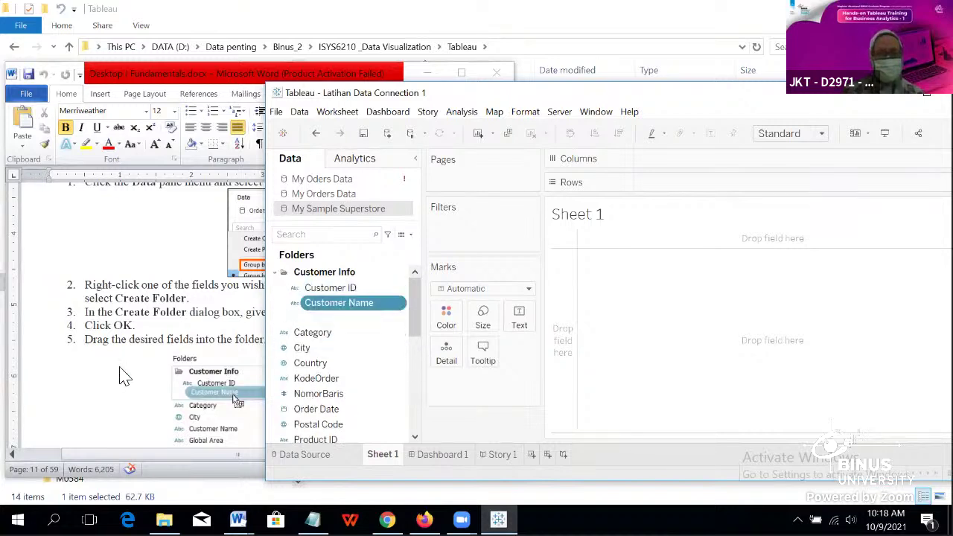
Step: Read the Word guide's section on converting fields from measures to dimensions
scroll(159, 365, down, 3)
scroll(159, 365, down, 3)
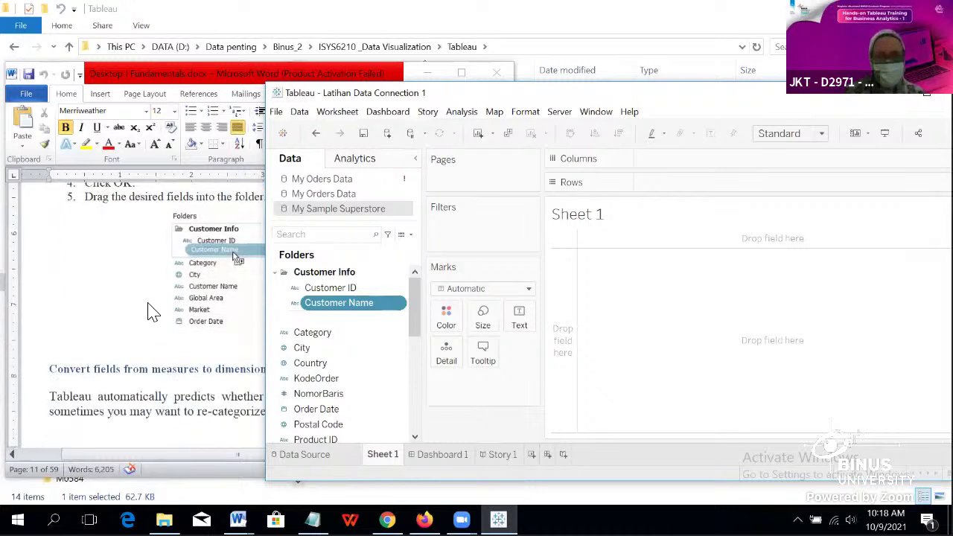
click(88, 317)
click(546, 293)
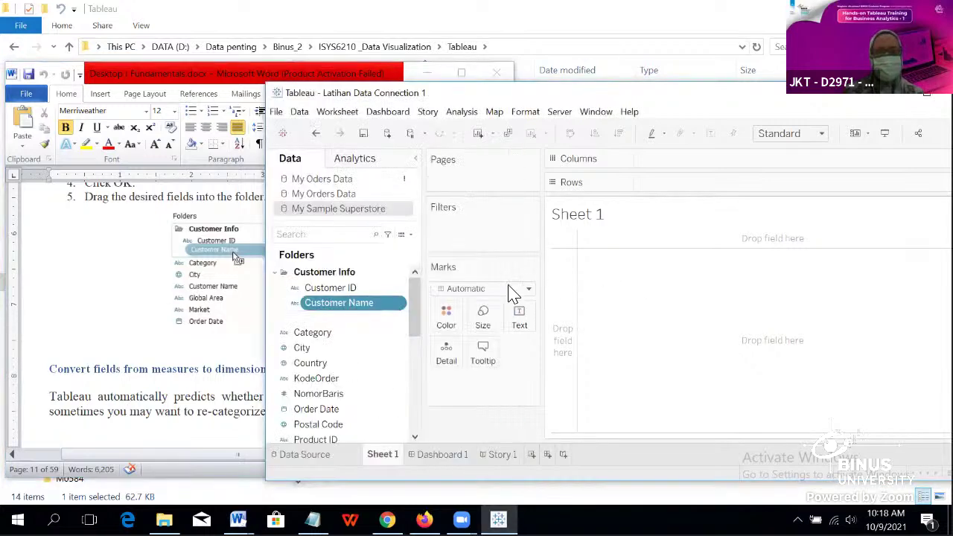
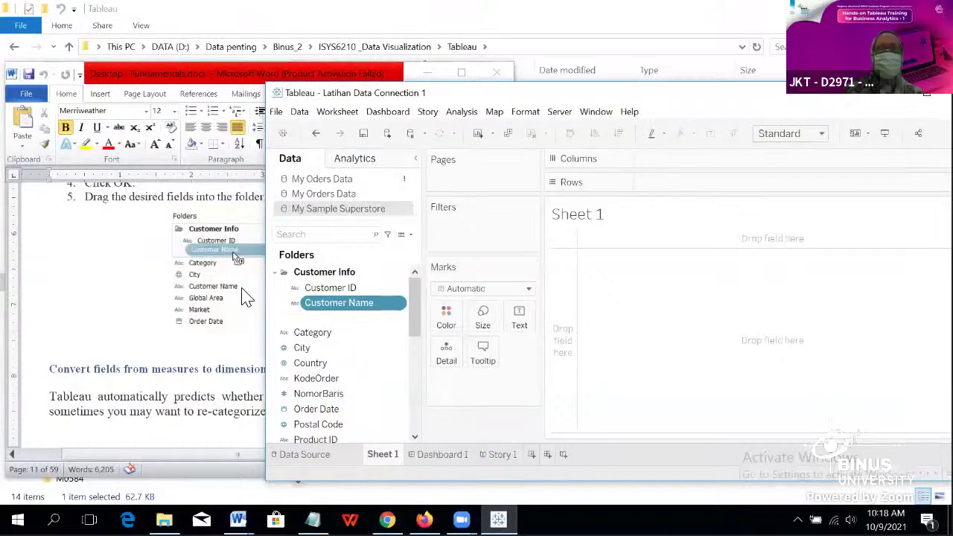
scroll(134, 300, down, 1)
click(134, 301)
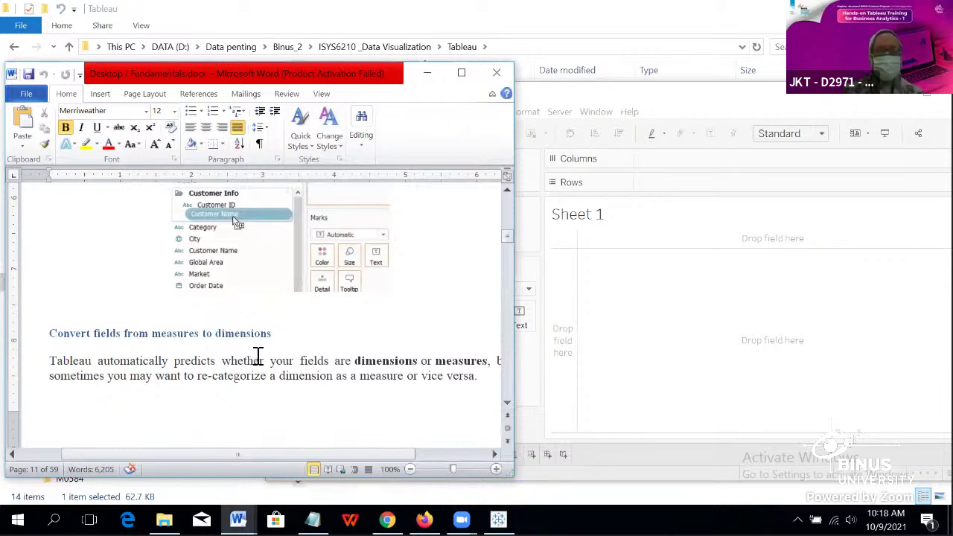
scroll(258, 357, down, 2)
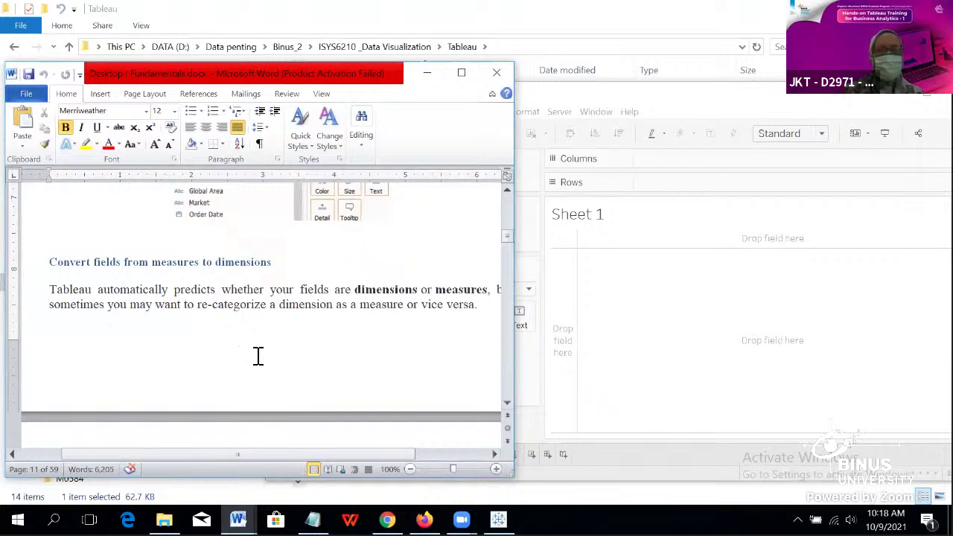
scroll(370, 300, down, 10)
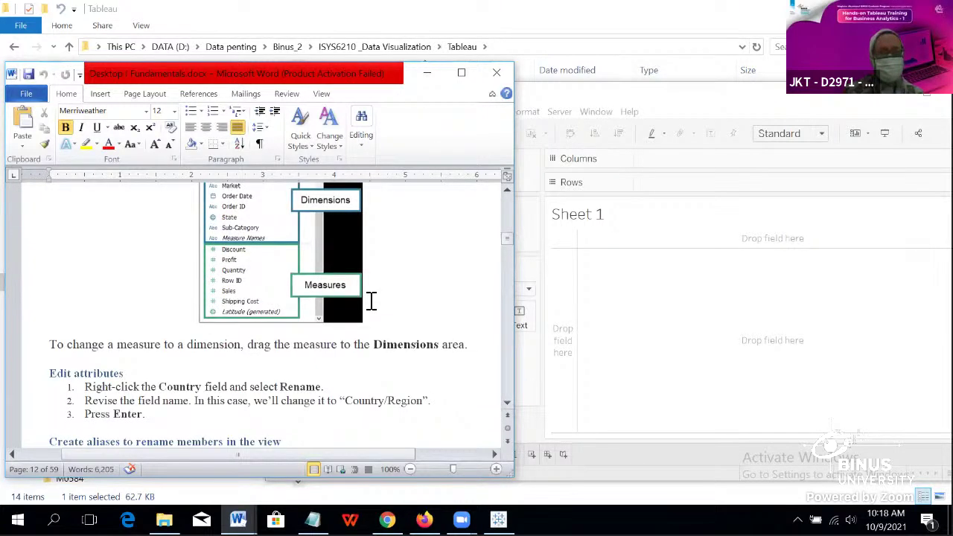
Step: Switch to Tableau and examine which My Sample Superstore fields are dimensions and which are measures
click(647, 291)
scroll(376, 335, down, 3)
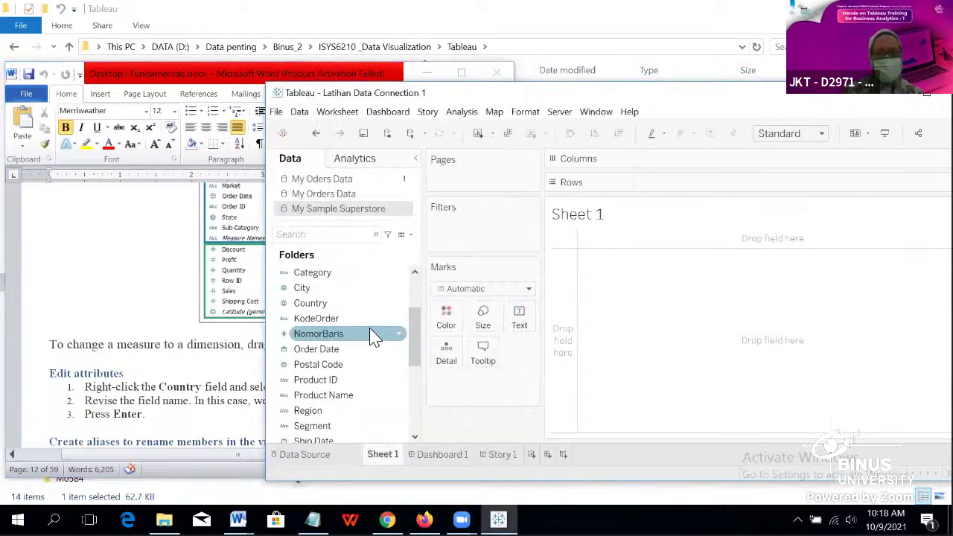
scroll(375, 337, down, 2)
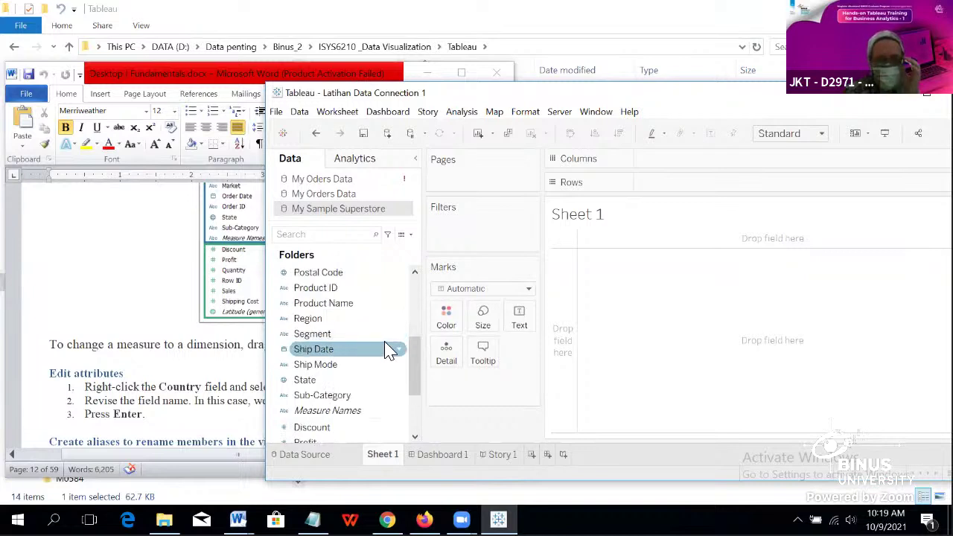
scroll(386, 347, down, 2)
scroll(385, 347, down, 1)
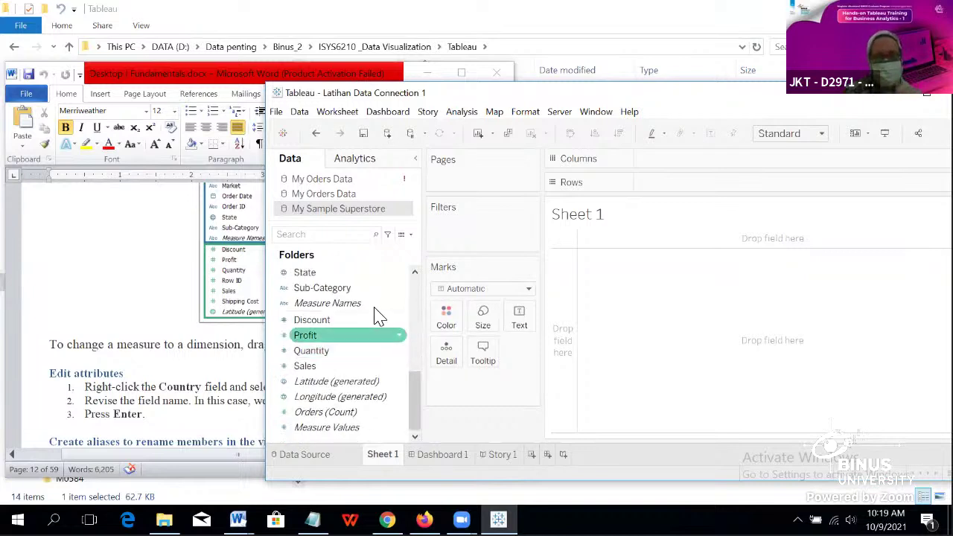
scroll(380, 316, up, 3)
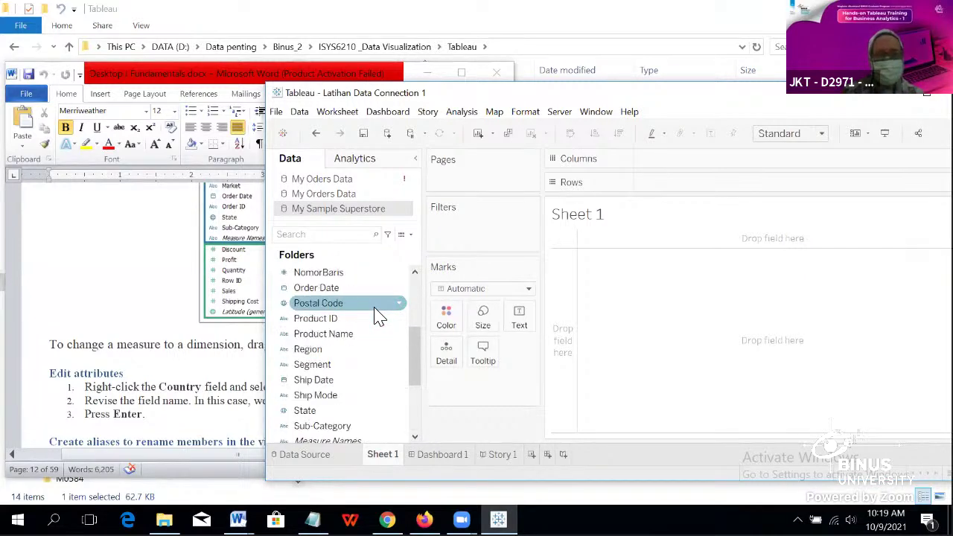
scroll(383, 319, down, 1)
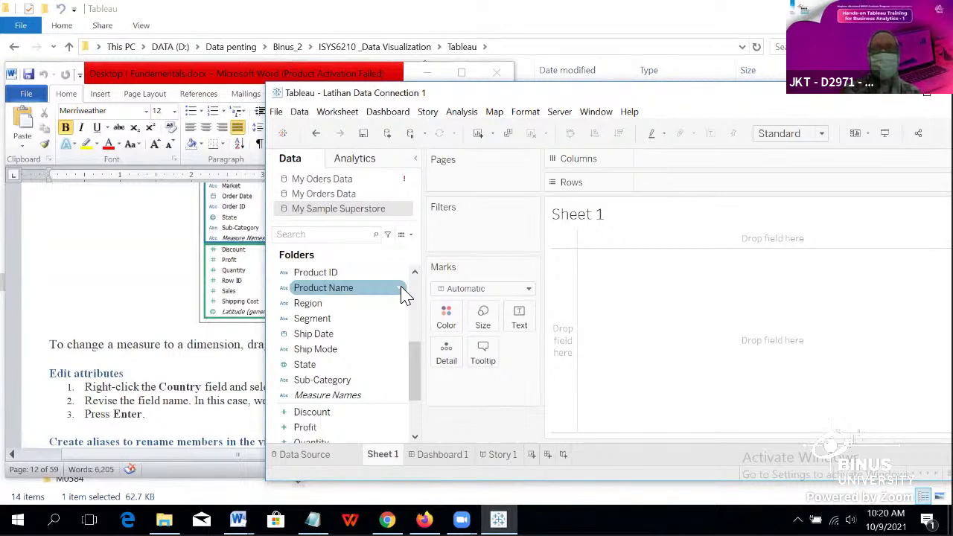
Step: Demonstrate field conversion by converting Product Name to a measure and back to a dimension
right_click(404, 294)
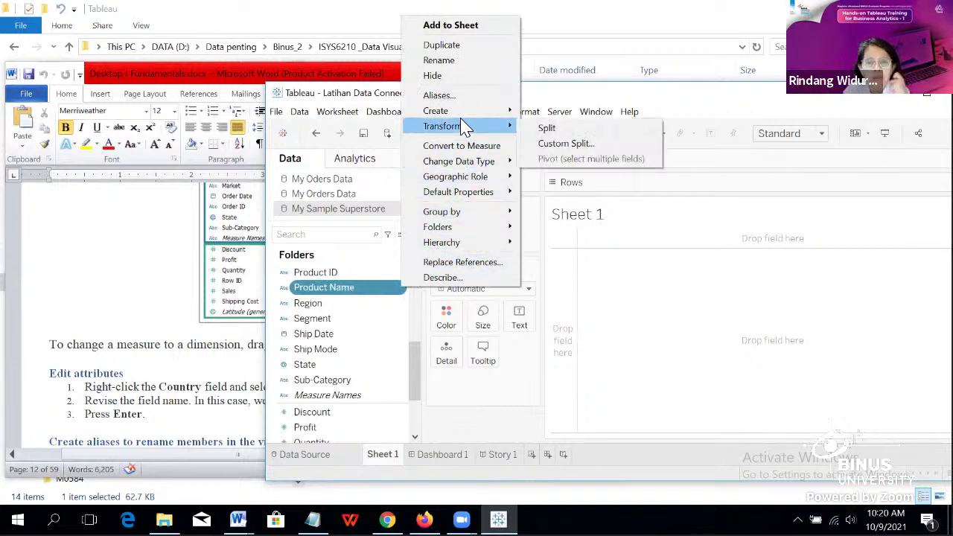
click(459, 146)
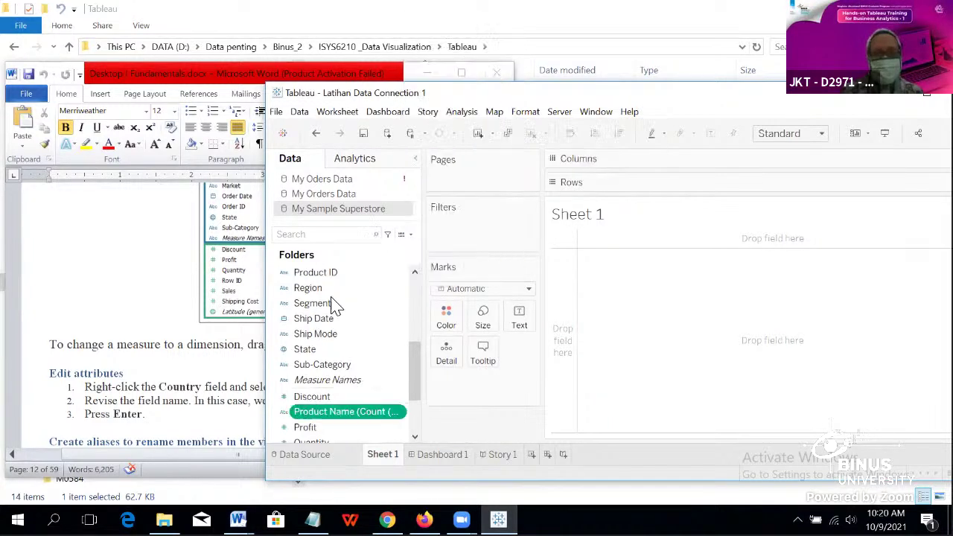
scroll(356, 391, down, 1)
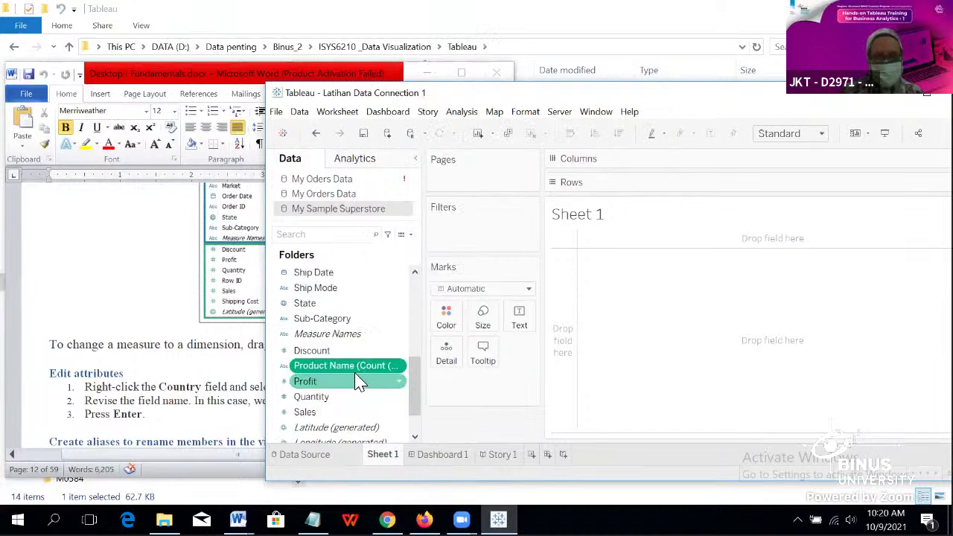
click(403, 366)
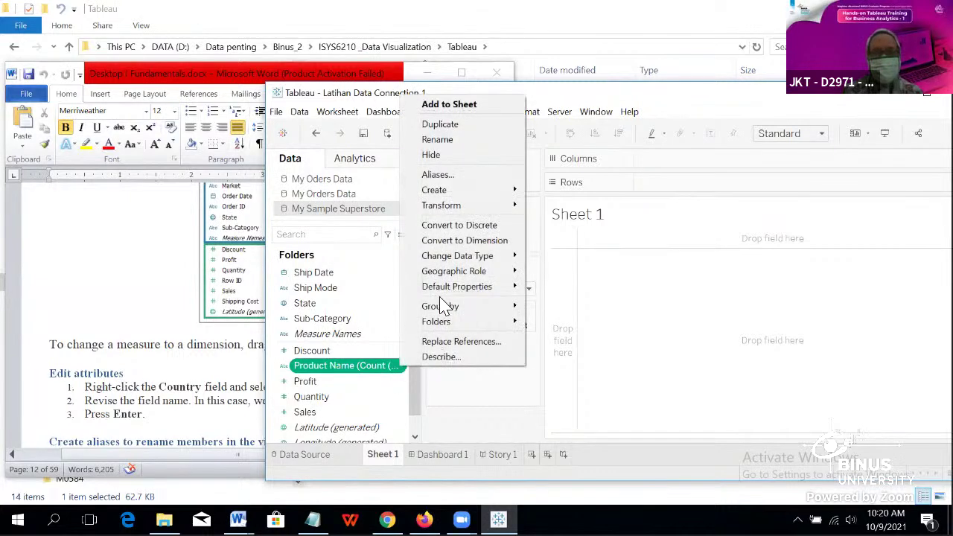
click(488, 240)
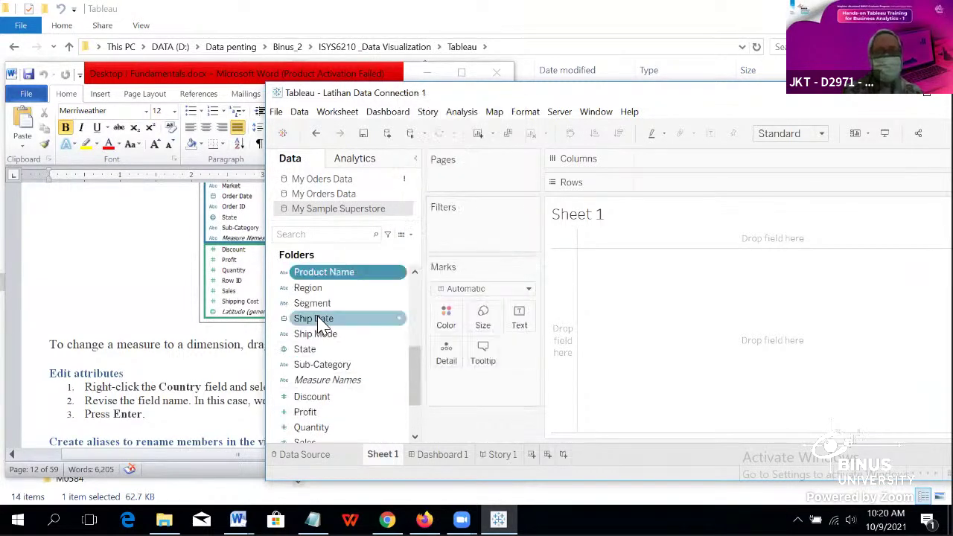
Step: Demonstrate the opposite conversion by converting the Profit measure to a dimension and back to a measure
scroll(322, 326, down, 2)
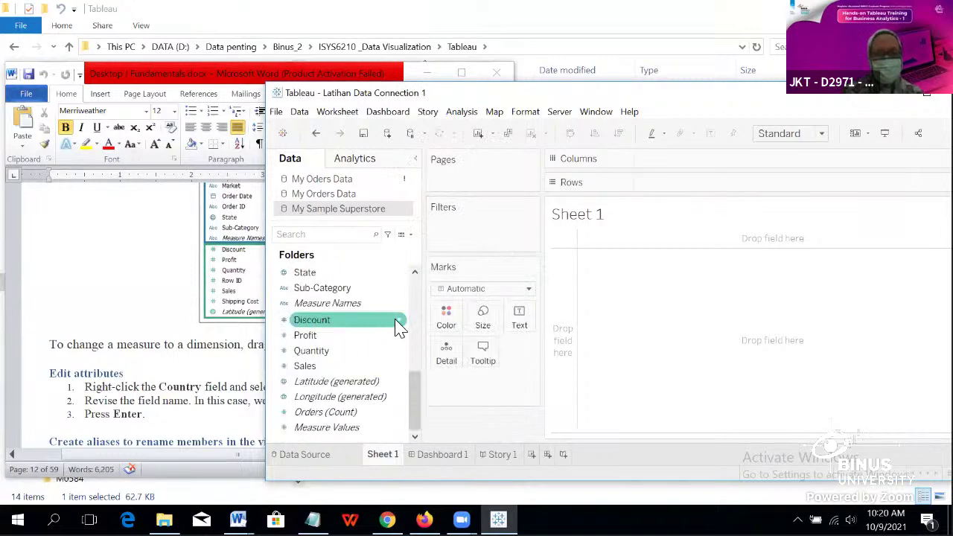
scroll(383, 337, up, 1)
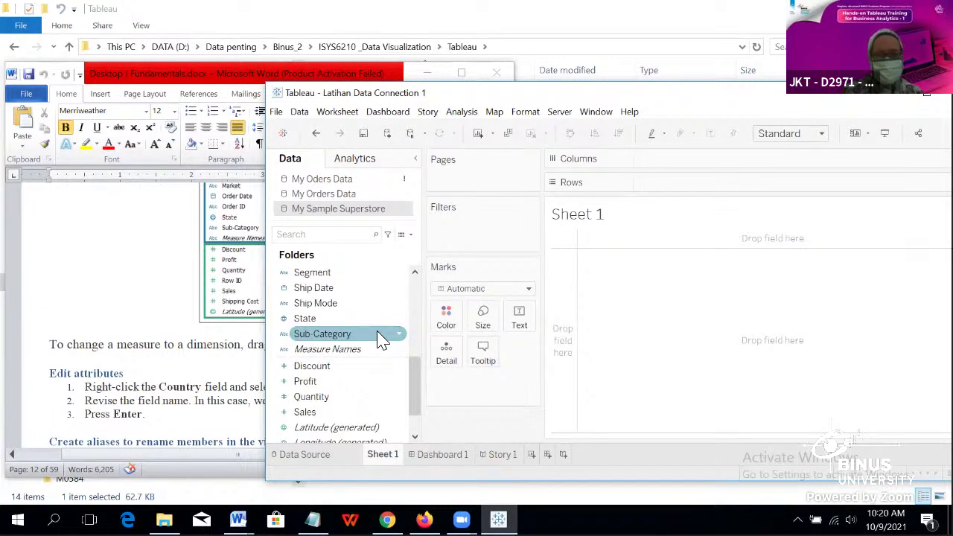
scroll(381, 336, down, 1)
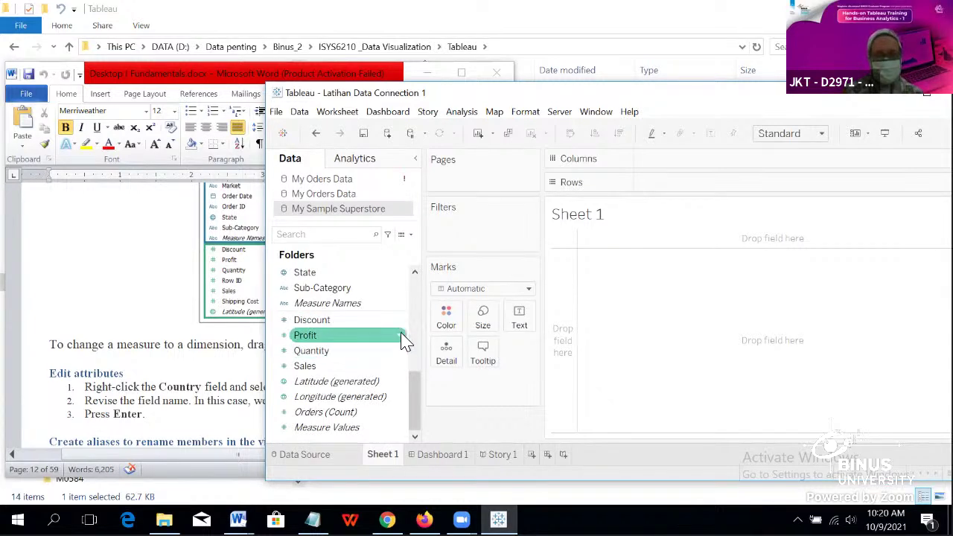
click(402, 336)
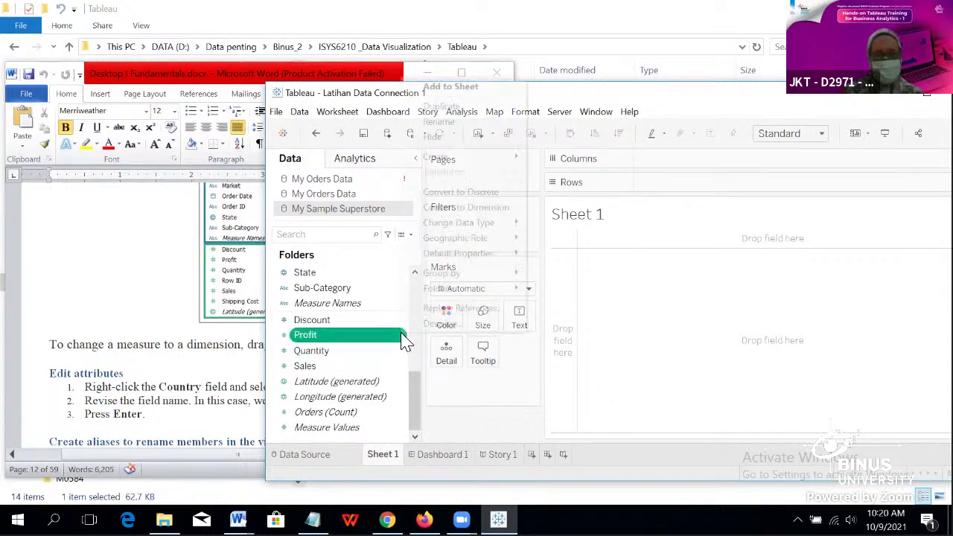
click(506, 210)
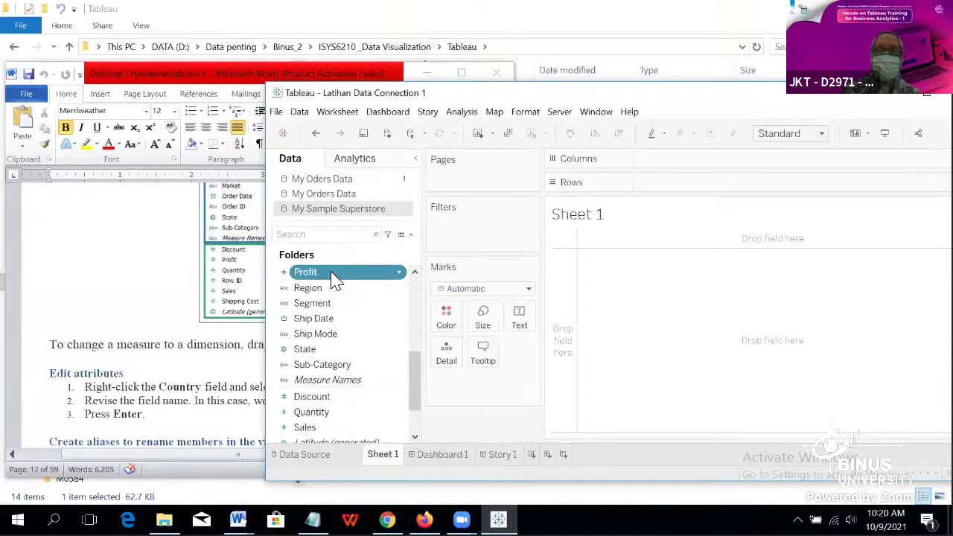
click(402, 273)
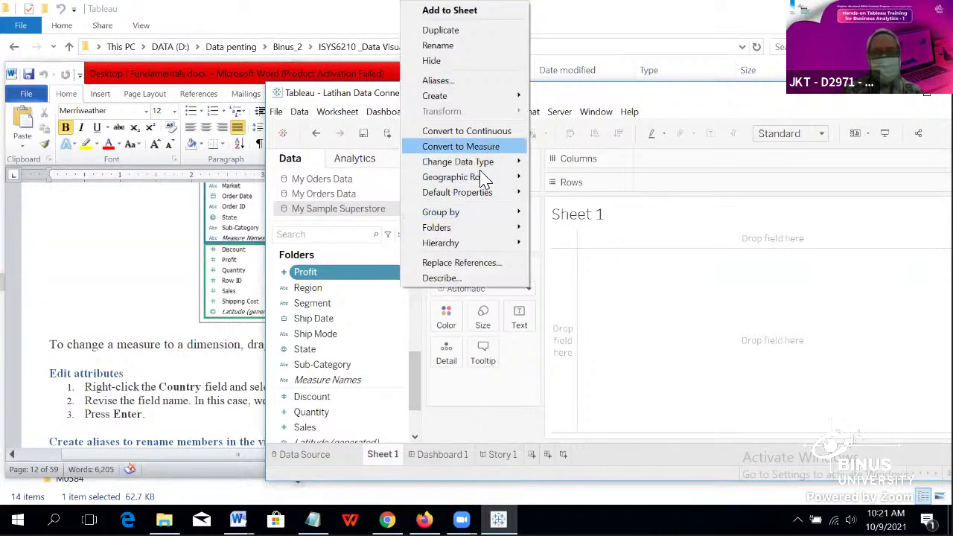
click(461, 146)
Step: Read the Word guide's Edit attributes and alias instructions, and look over the Data Source page and Sheet 1 field list in Tableau
click(188, 365)
scroll(190, 363, down, 2)
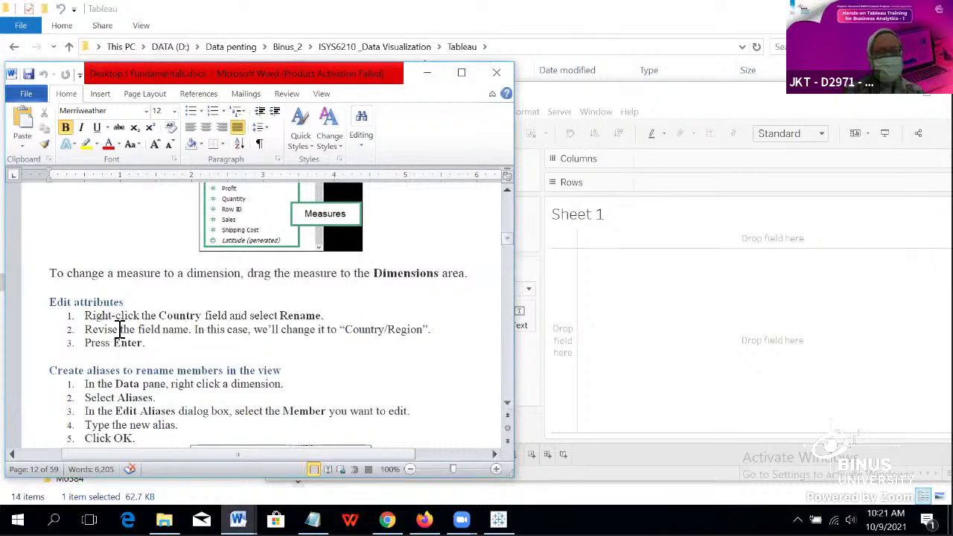
click(615, 313)
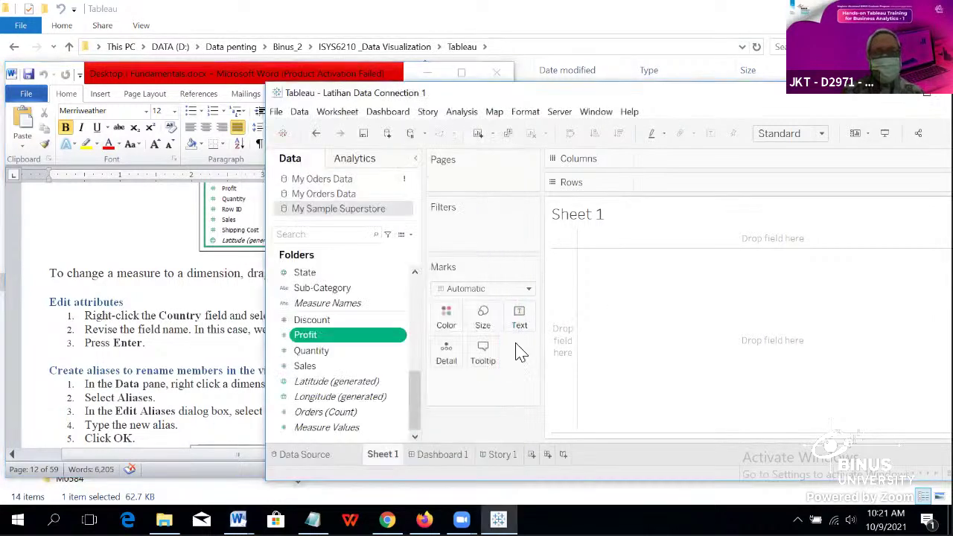
click(403, 339)
click(326, 457)
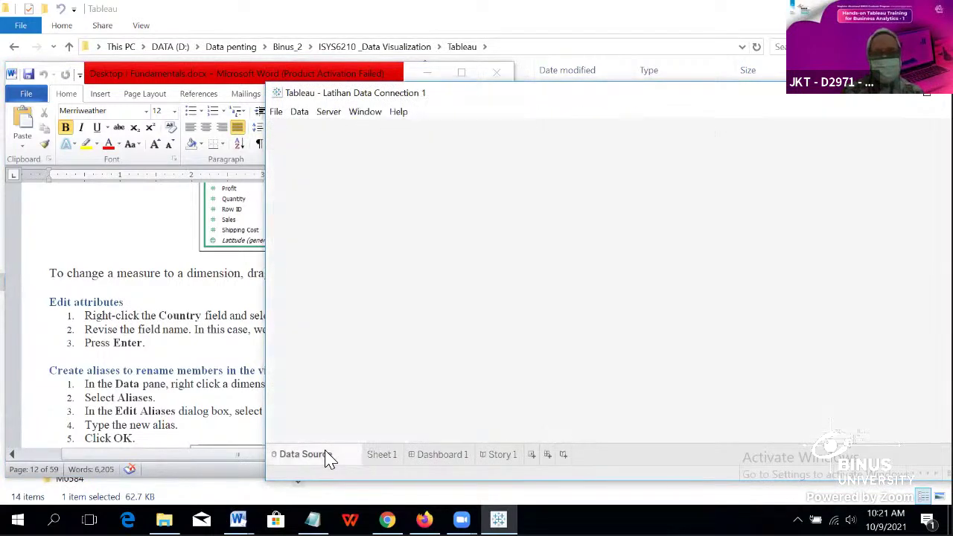
click(382, 455)
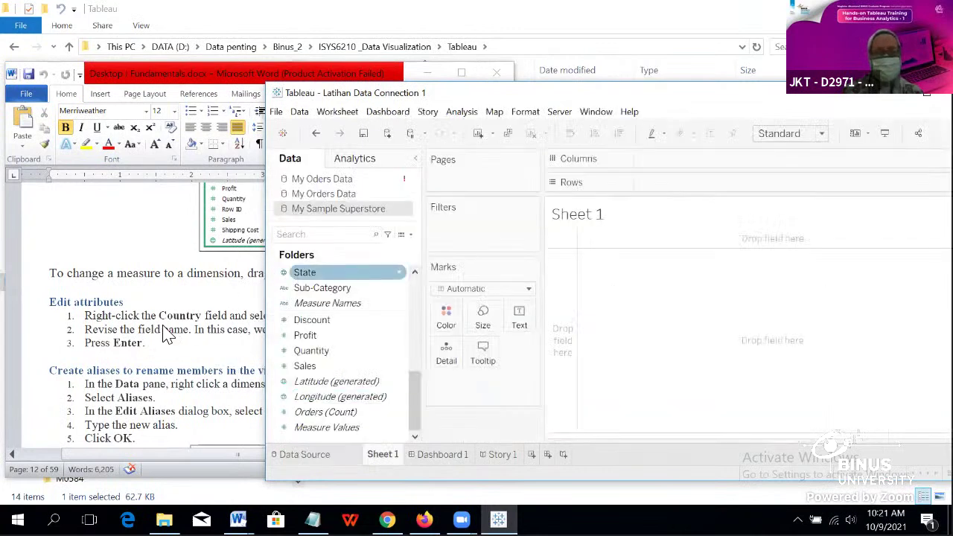
click(313, 289)
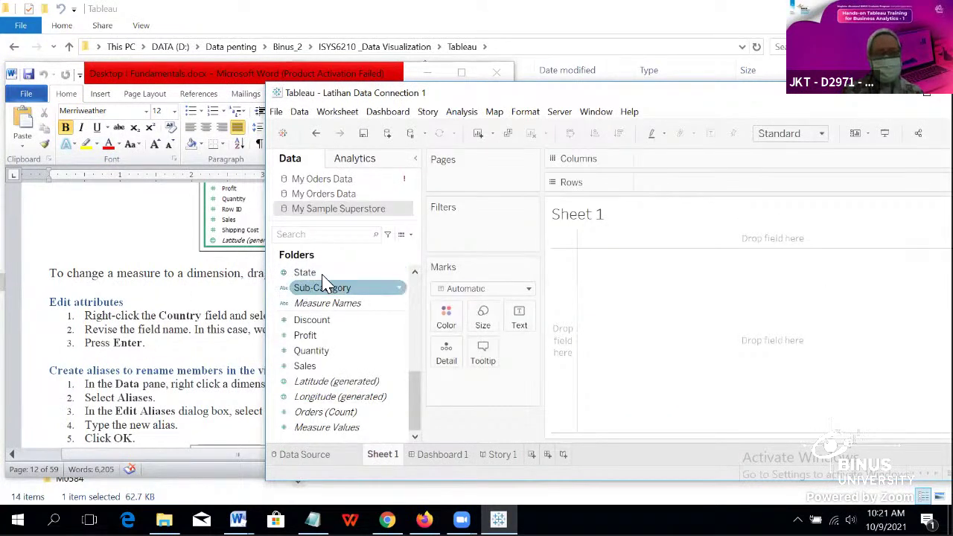
scroll(328, 298, up, 5)
scroll(331, 290, up, 1)
scroll(104, 372, down, 2)
click(115, 351)
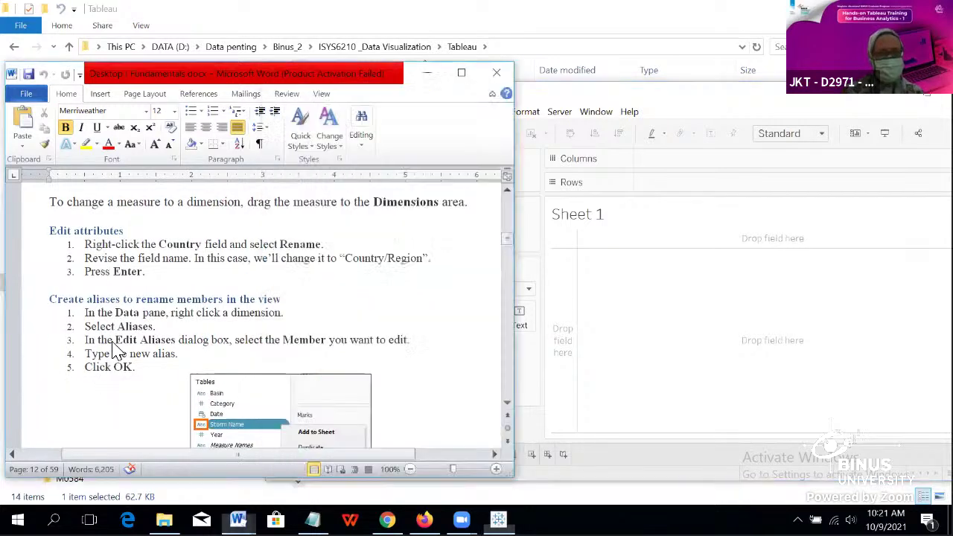
Step: Switch to Tableau and view the Aliases option available for the Category dimension, leaving its aliases unedited
click(630, 100)
click(326, 335)
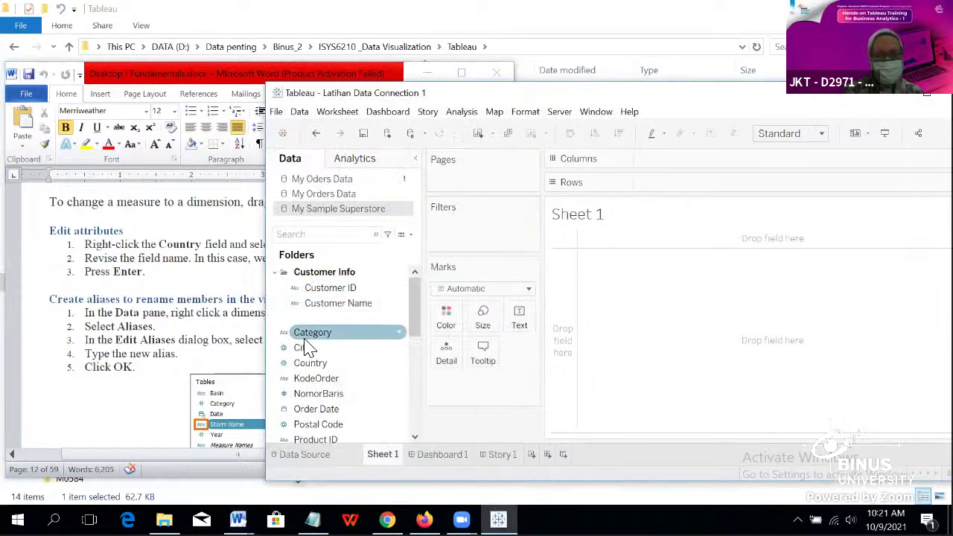
right_click(402, 336)
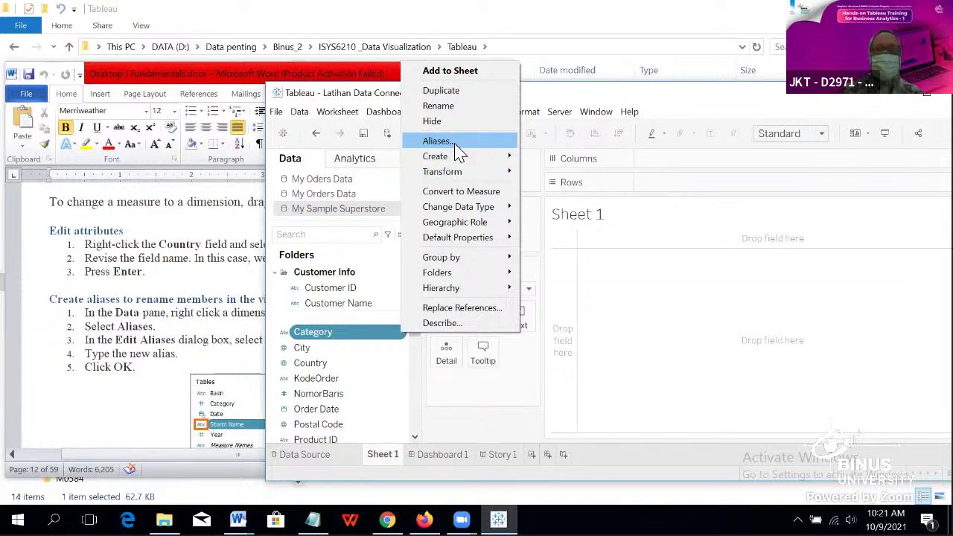
click(465, 376)
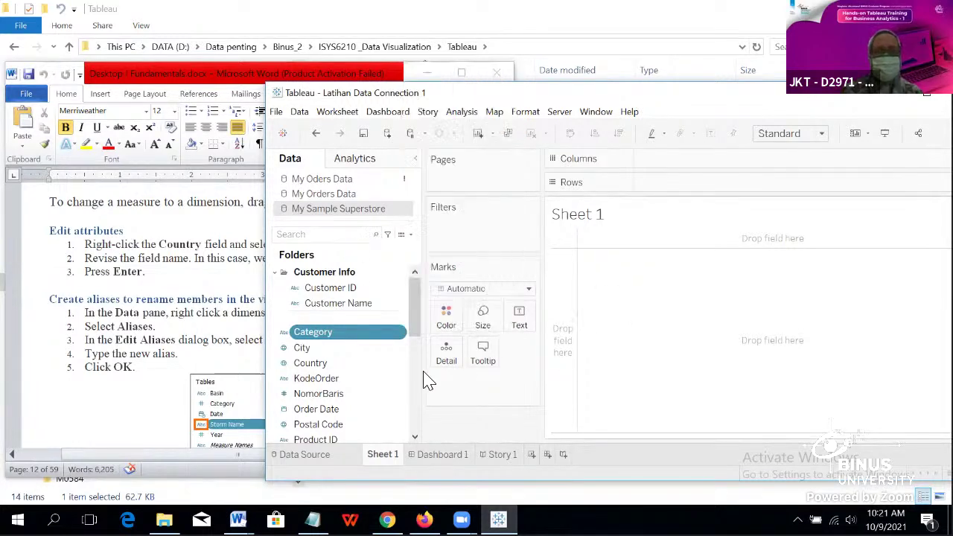
Step: Read the Word guide's sections on editing a field's default properties and saving a Tableau data source locally
click(180, 350)
scroll(179, 346, down, 5)
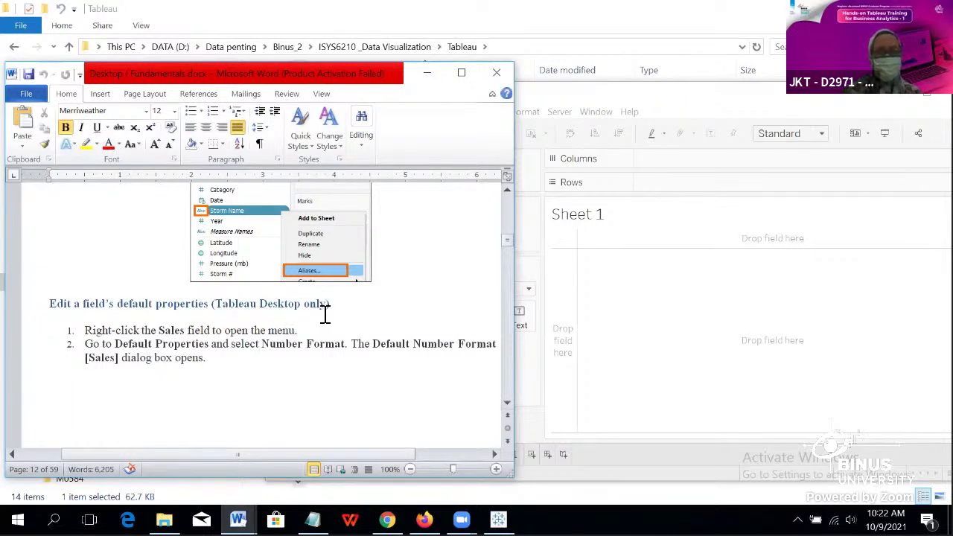
scroll(326, 313, down, 12)
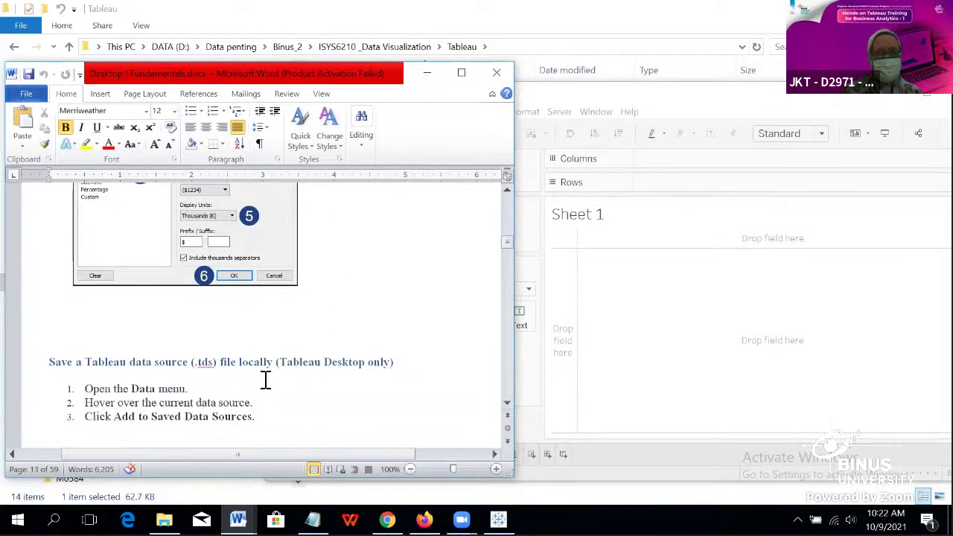
scroll(266, 380, down, 3)
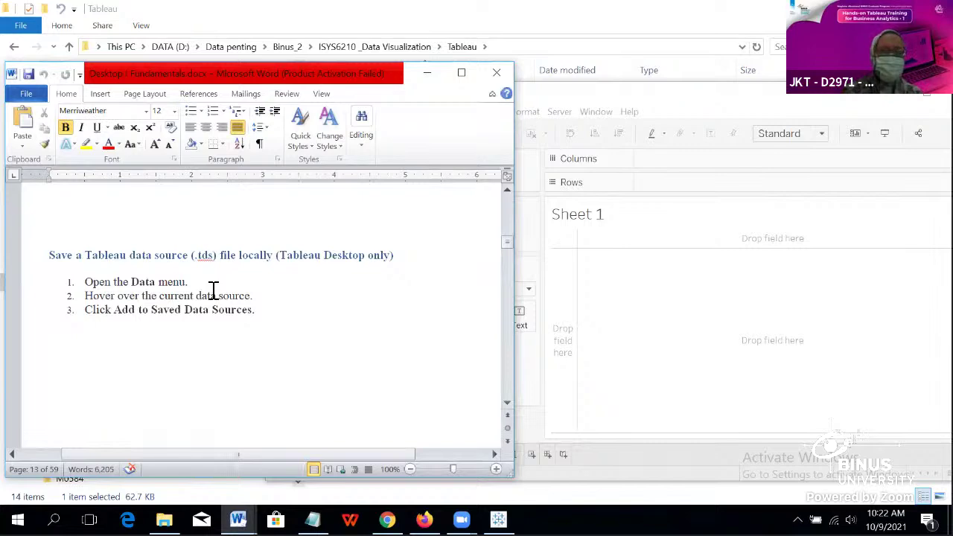
scroll(214, 290, up, 15)
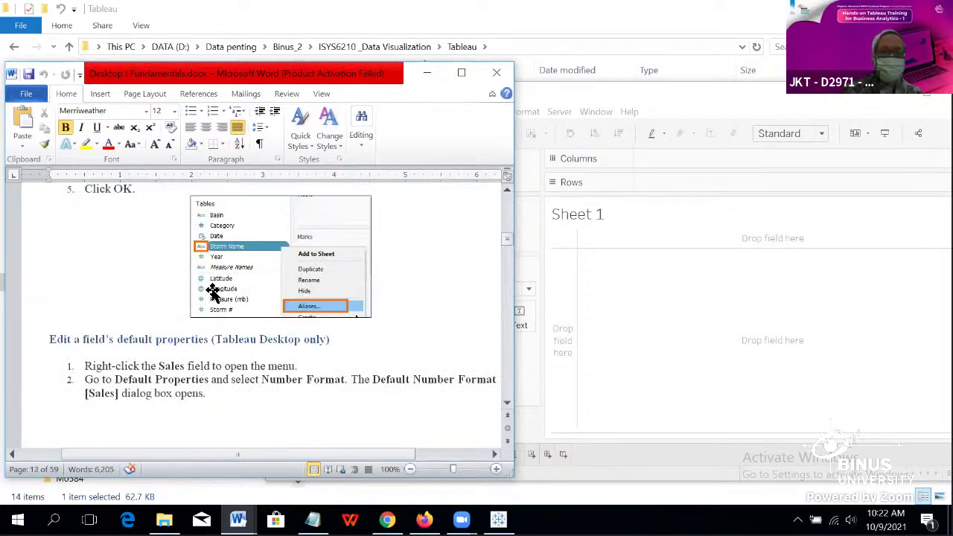
scroll(212, 293, down, 2)
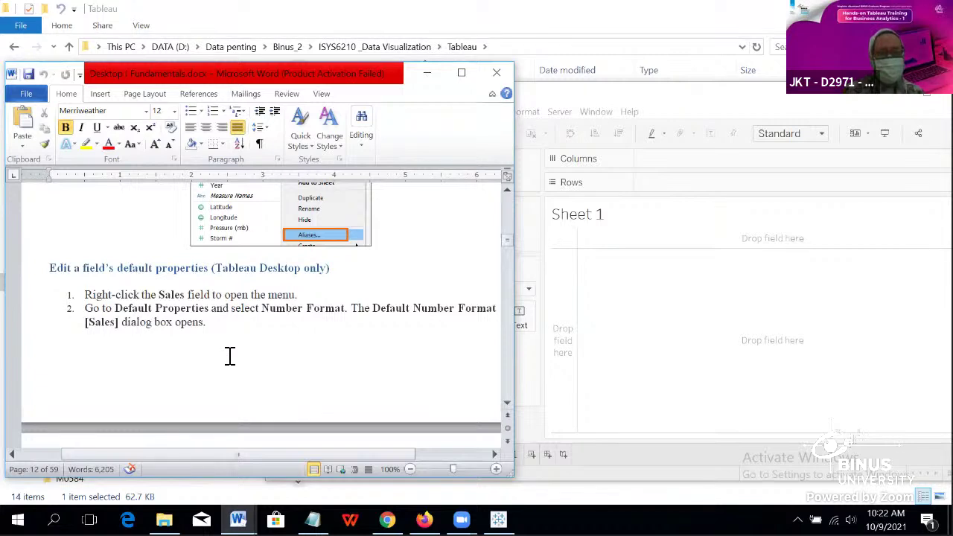
drag(273, 454, 302, 455)
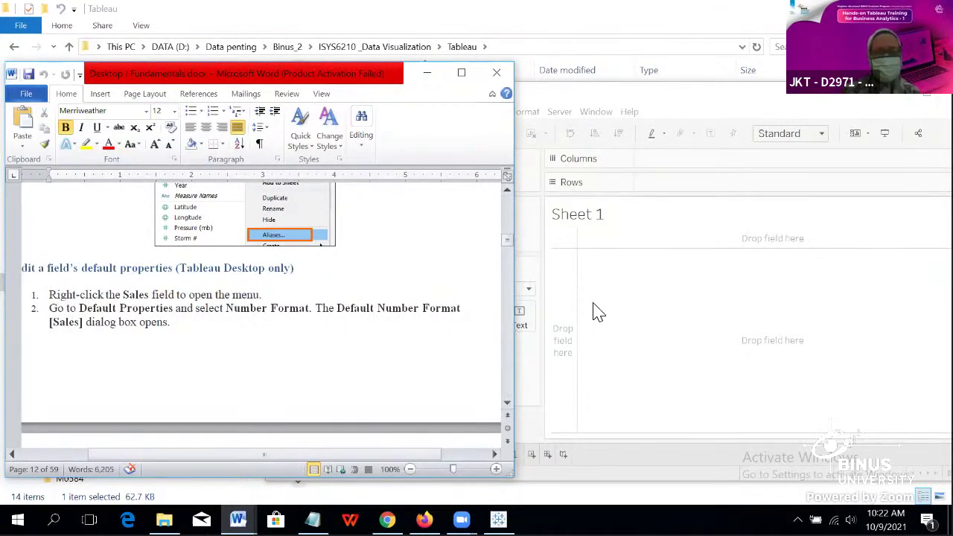
Step: Switch to Tableau, look through the My Sample Superstore field list, and select the Sales measure
click(560, 266)
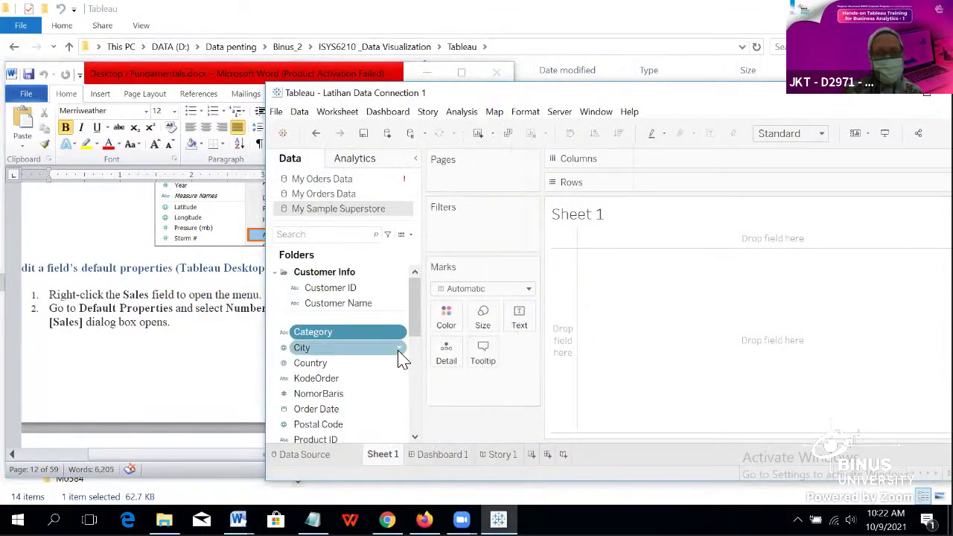
scroll(333, 372, down, 2)
scroll(334, 372, down, 4)
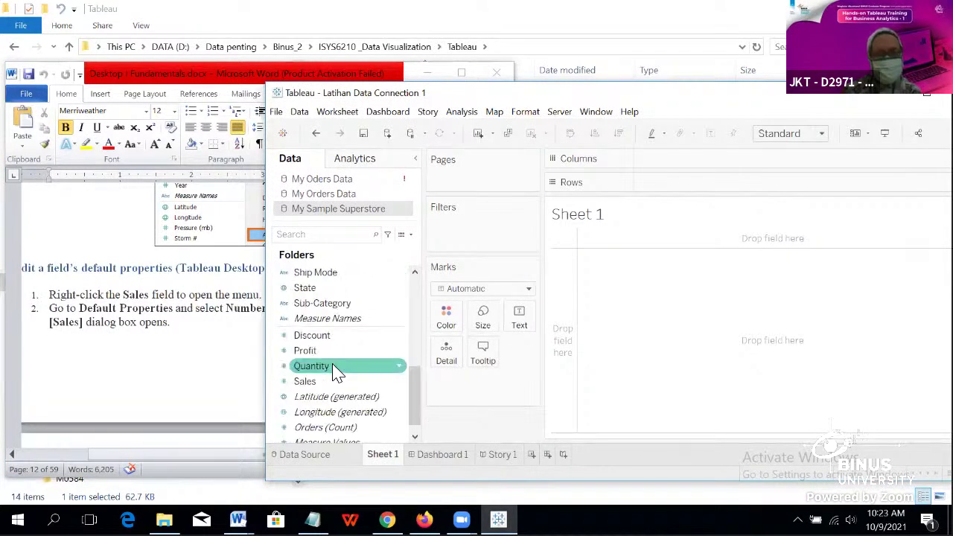
scroll(334, 343, up, 4)
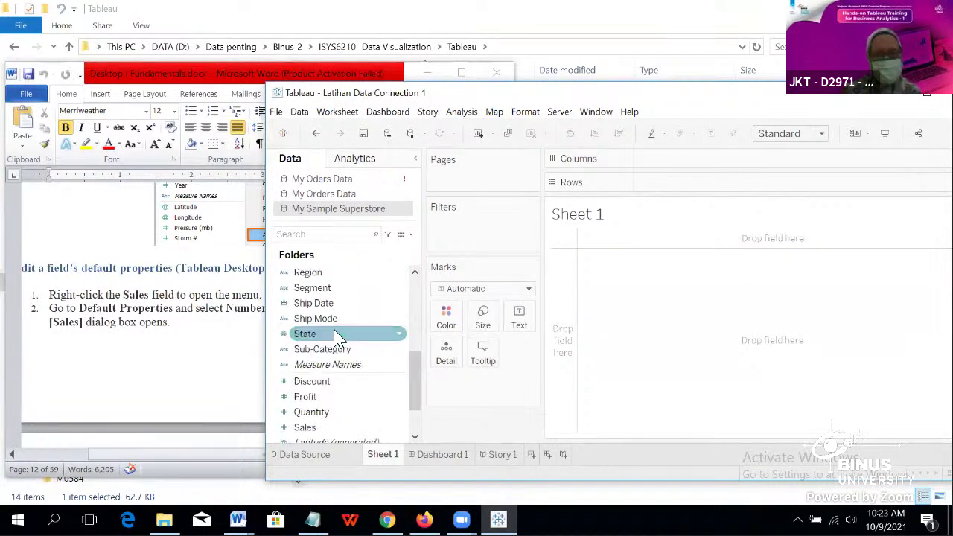
scroll(337, 339, up, 2)
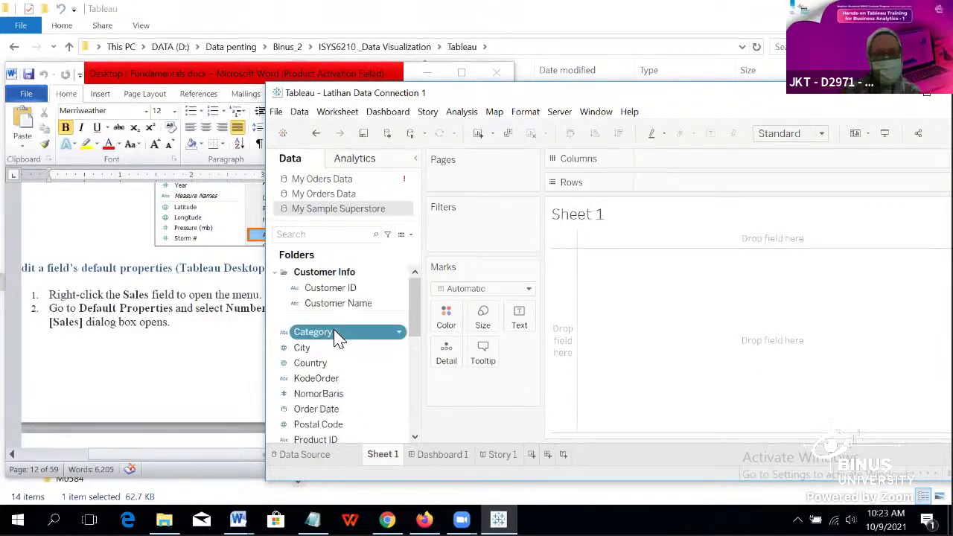
scroll(337, 339, down, 3)
scroll(337, 339, down, 2)
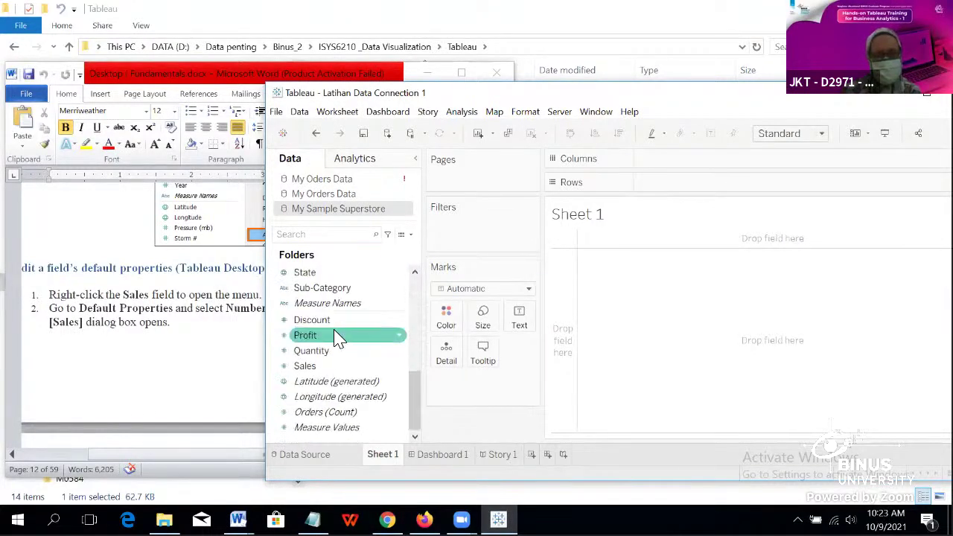
click(336, 368)
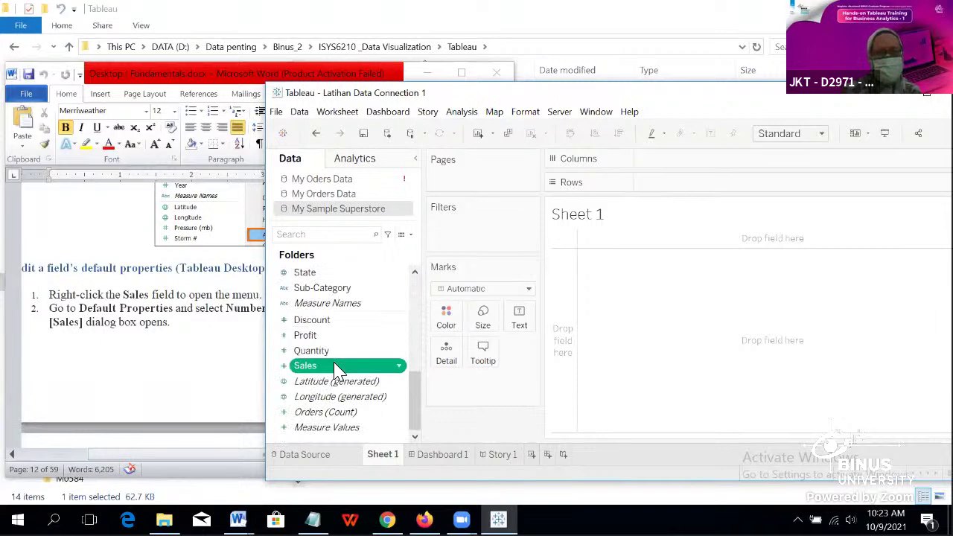
Step: Compare the Word guide's default properties instructions with the options offered for the Sales measure in Tableau
click(231, 360)
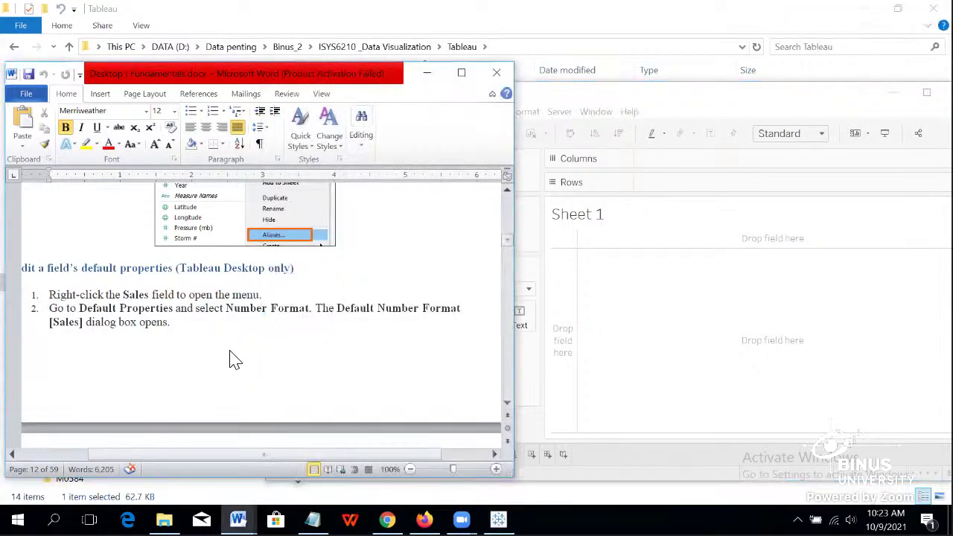
click(578, 394)
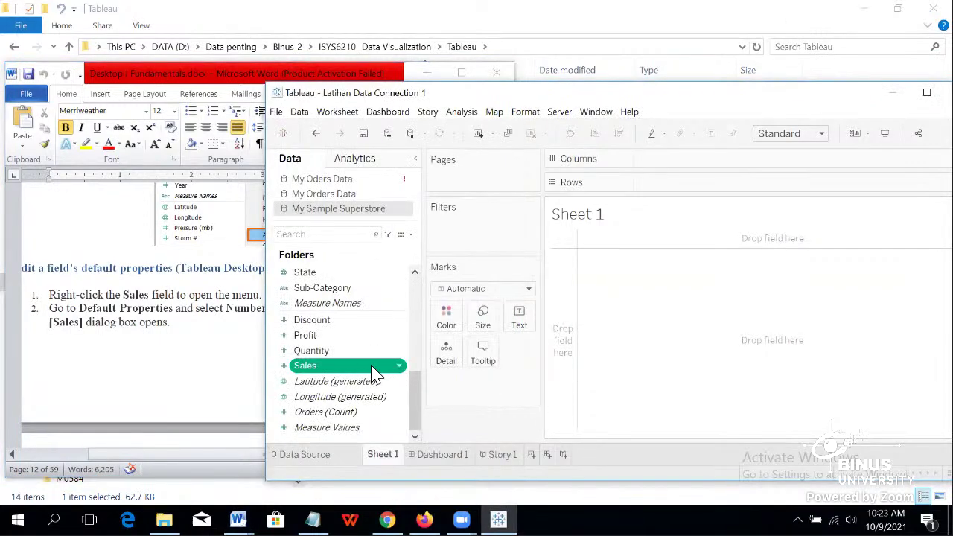
right_click(400, 368)
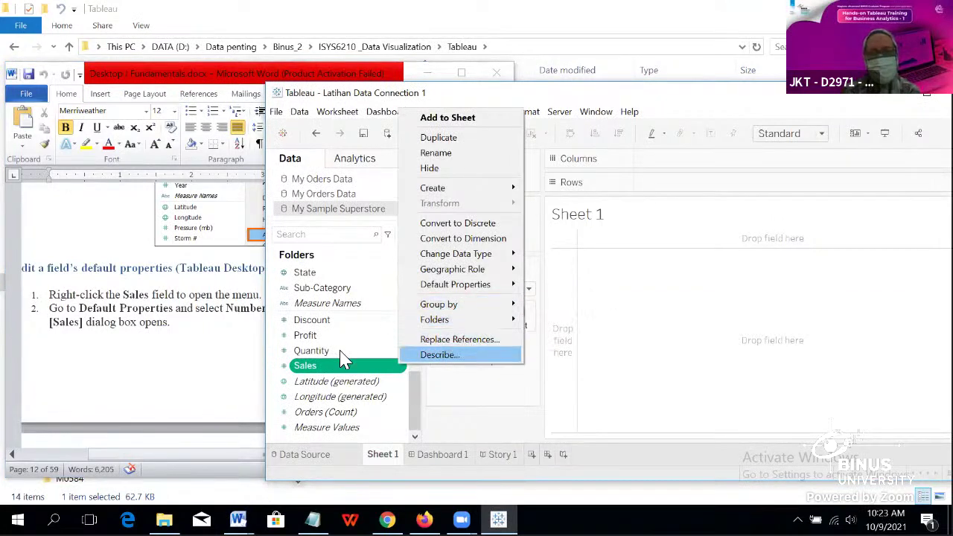
click(188, 345)
click(616, 411)
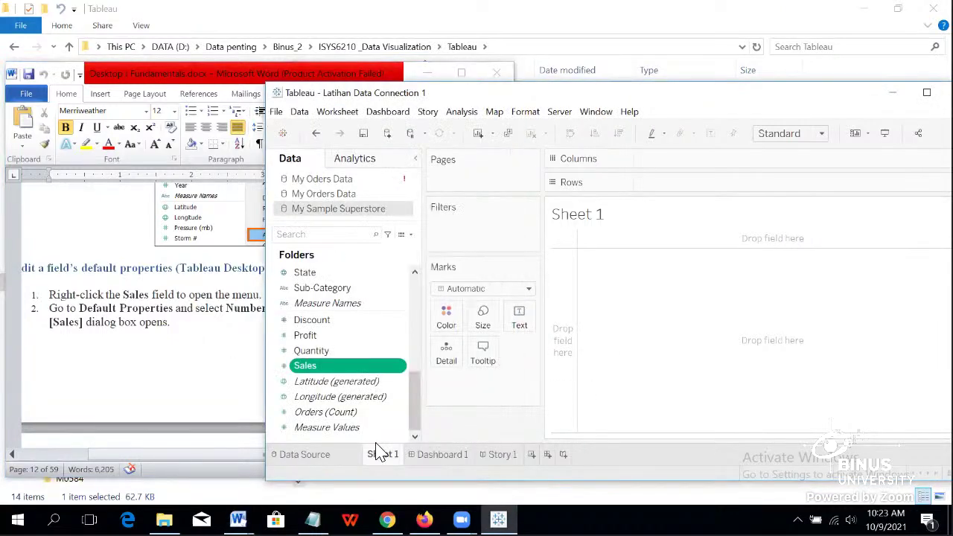
Step: Open the Data Source page, collapse the Orders table details, and check the Sales column's data type options against the Word guide
click(313, 456)
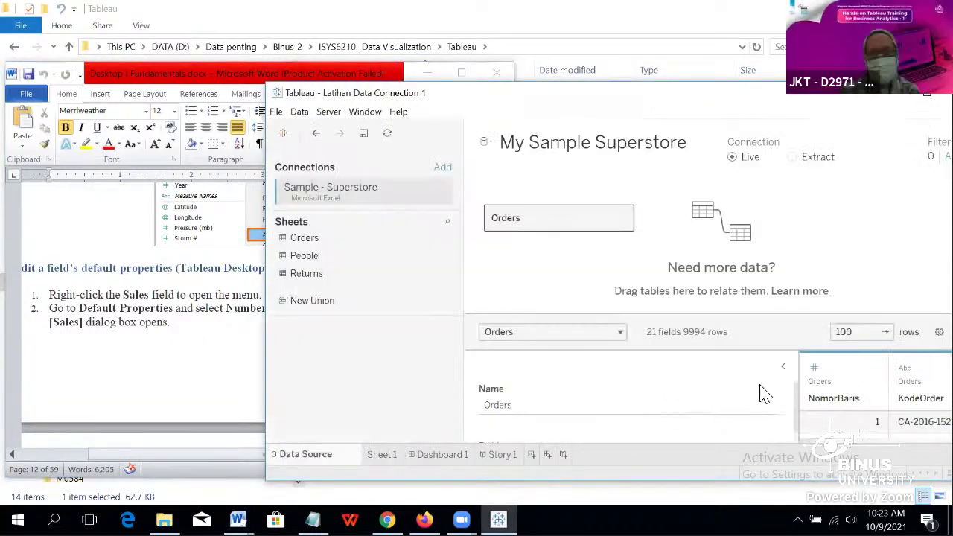
click(783, 370)
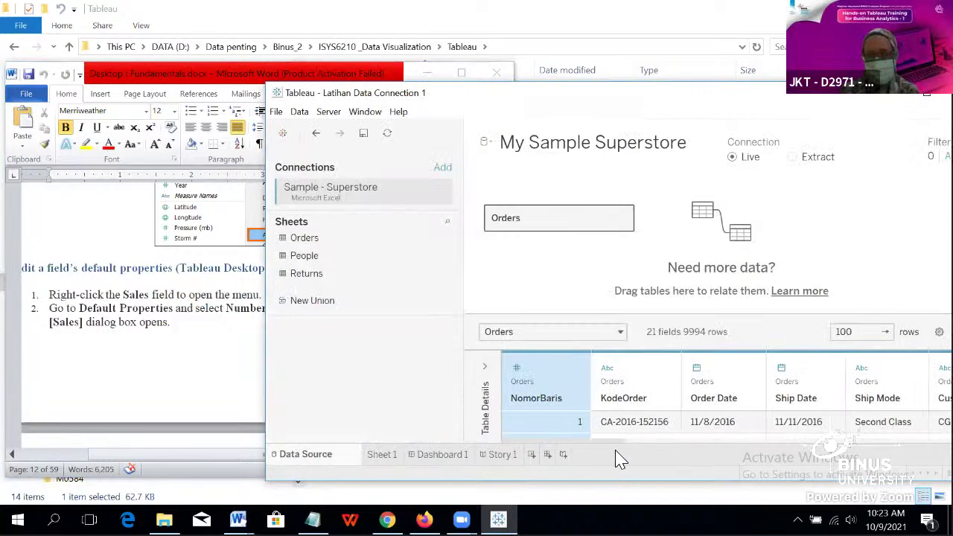
drag(616, 445, 920, 403)
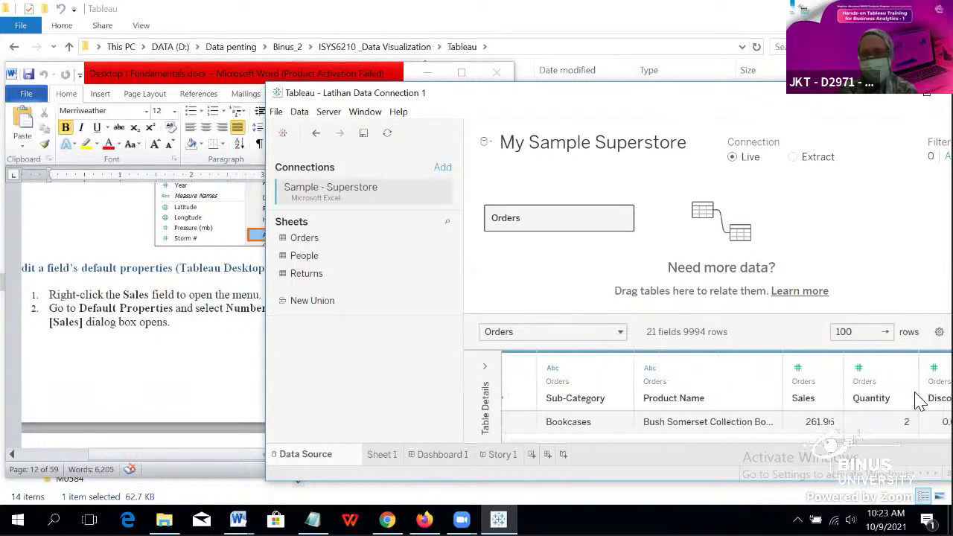
click(797, 369)
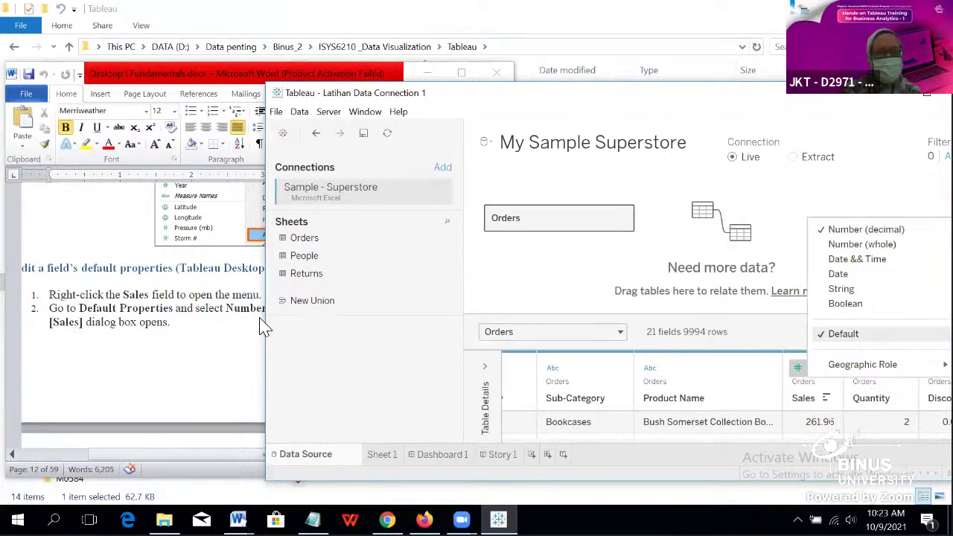
click(191, 317)
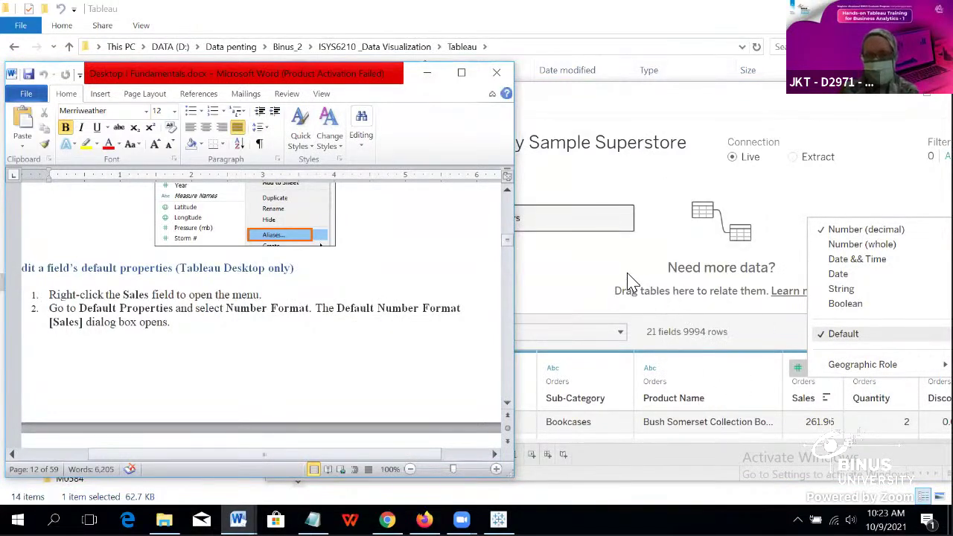
click(728, 404)
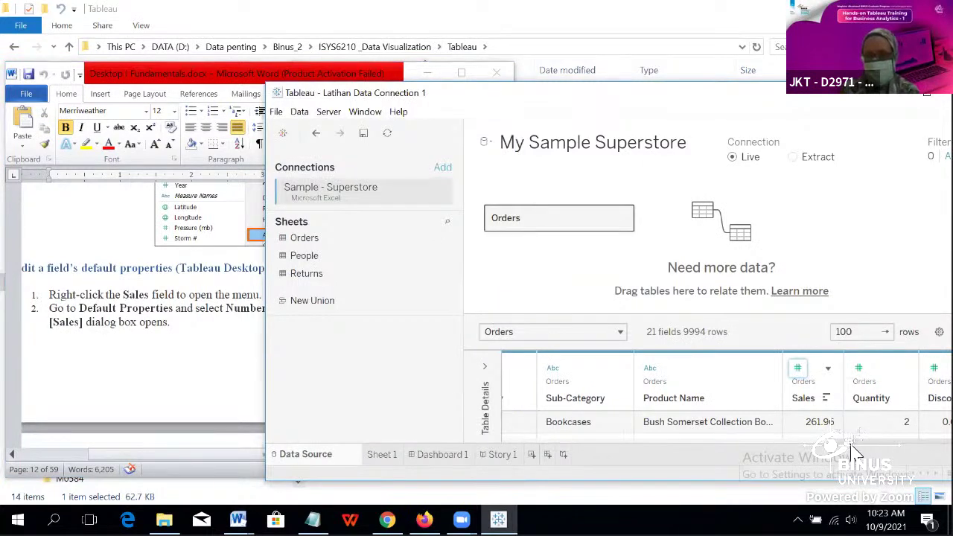
Step: Examine the Sales column's field options and choose Default and Number (decimal) as its data type
drag(853, 447, 886, 449)
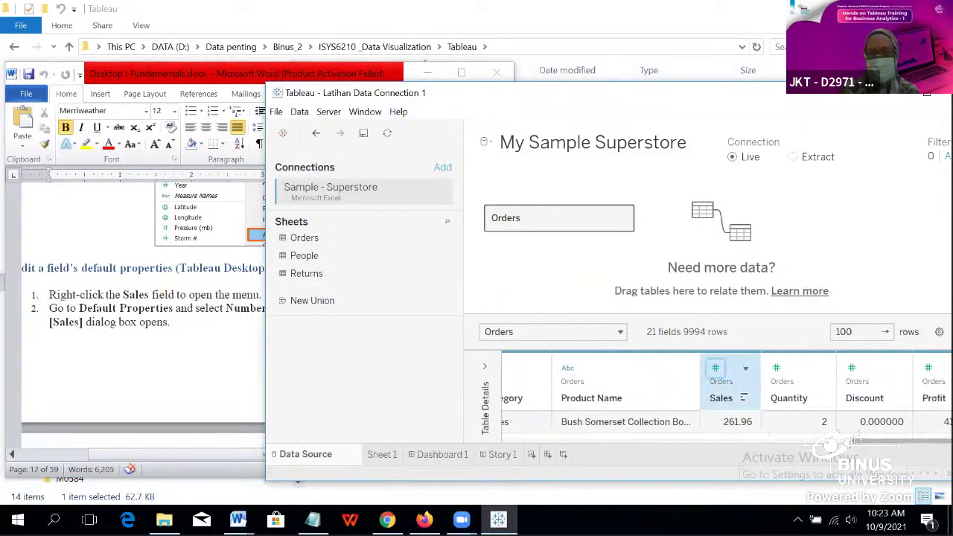
click(746, 368)
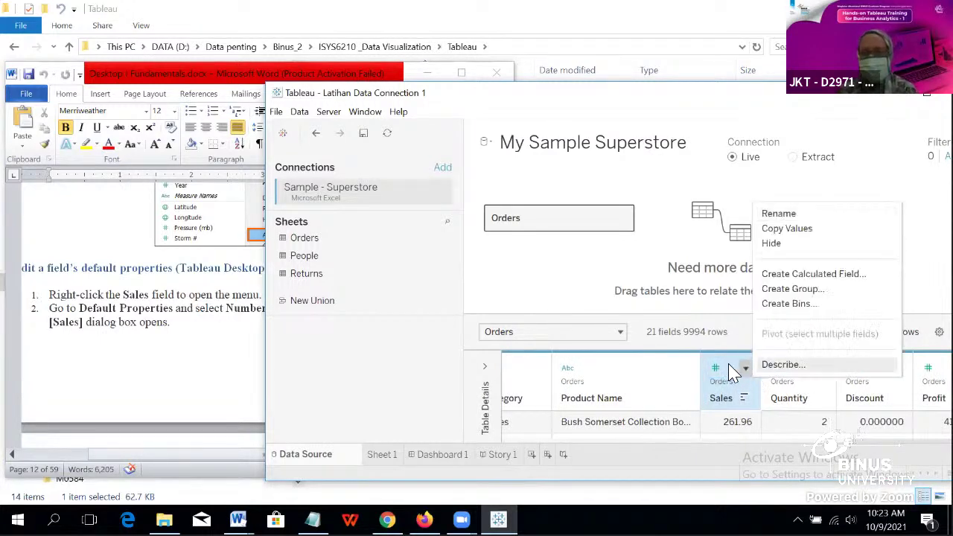
click(716, 371)
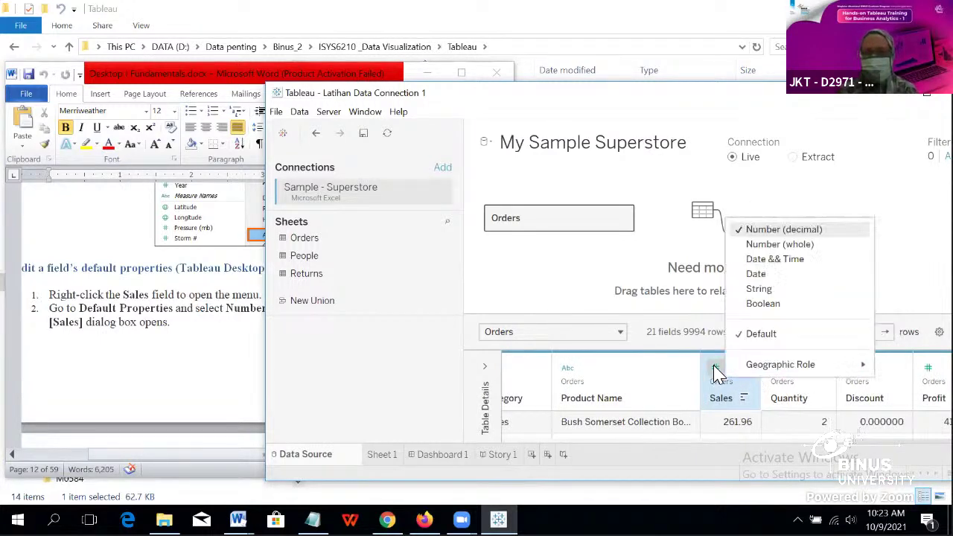
click(771, 337)
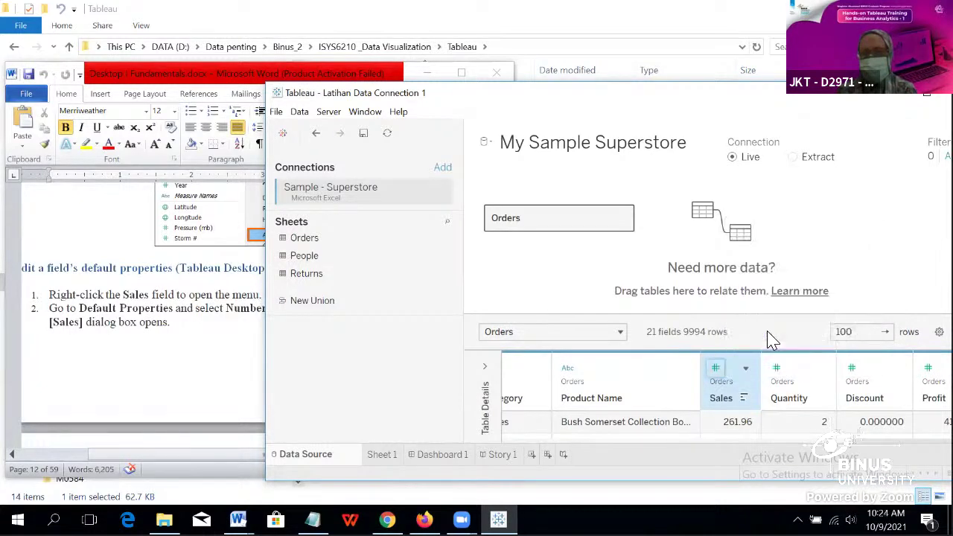
click(714, 370)
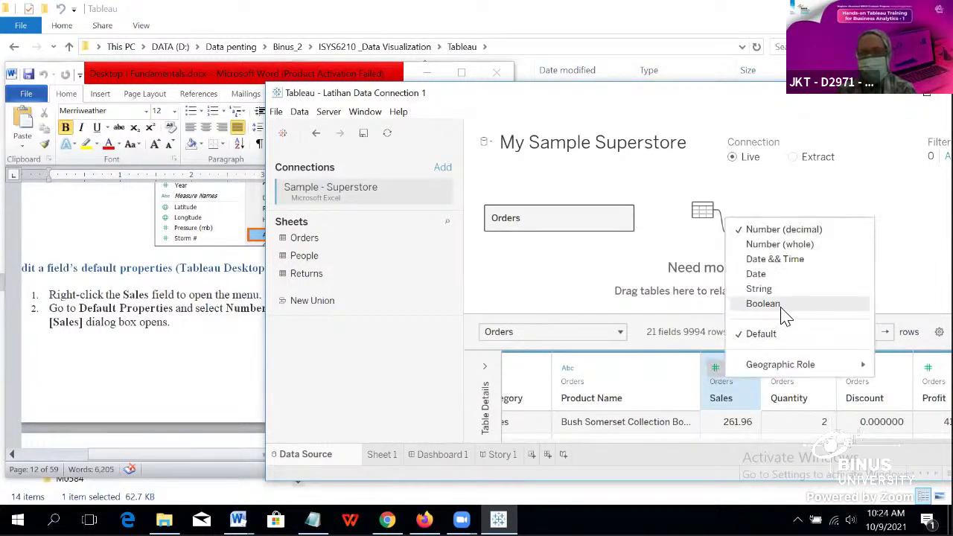
click(826, 234)
click(714, 370)
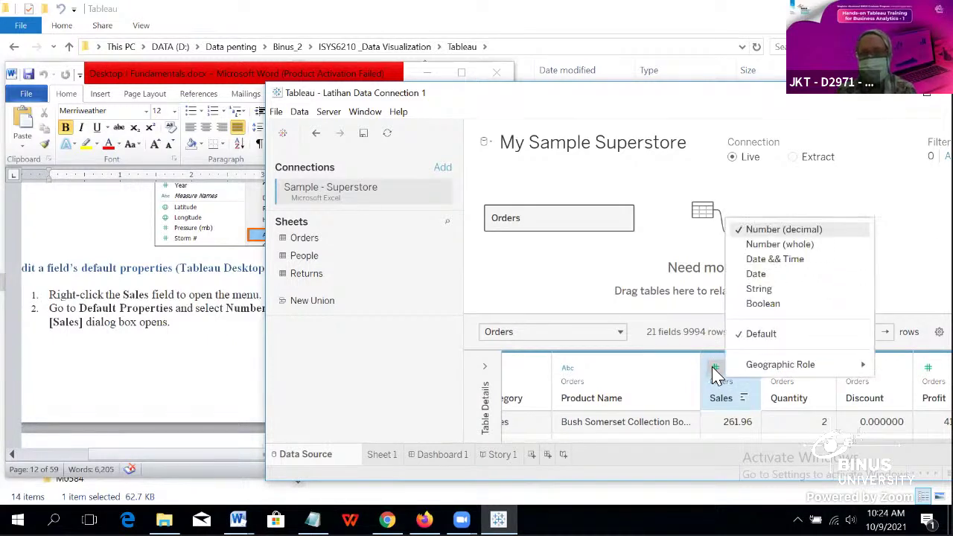
Step: Read the Word guide's default number format instructions and compare them with the Sales column's options on Tableau's Data Source page
click(125, 320)
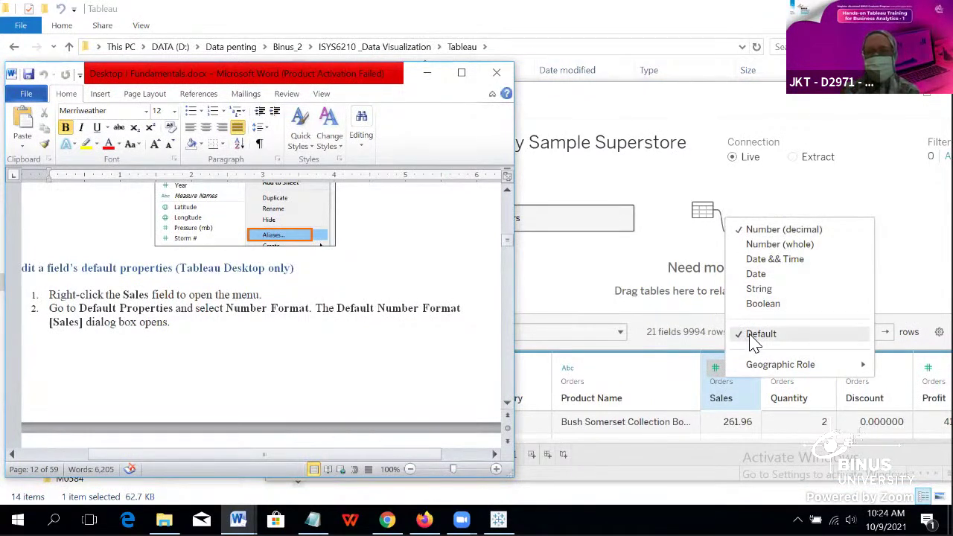
click(576, 277)
click(169, 349)
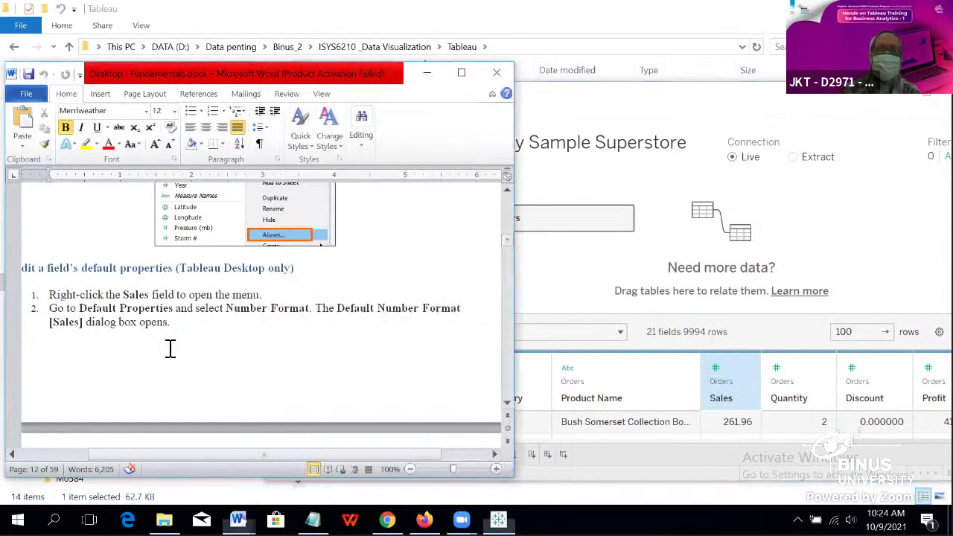
scroll(170, 349, down, 5)
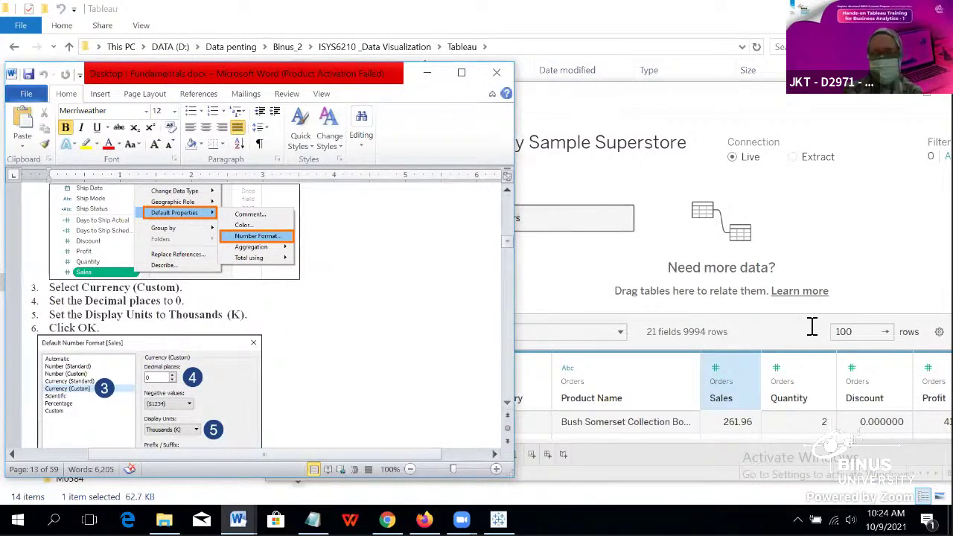
click(745, 369)
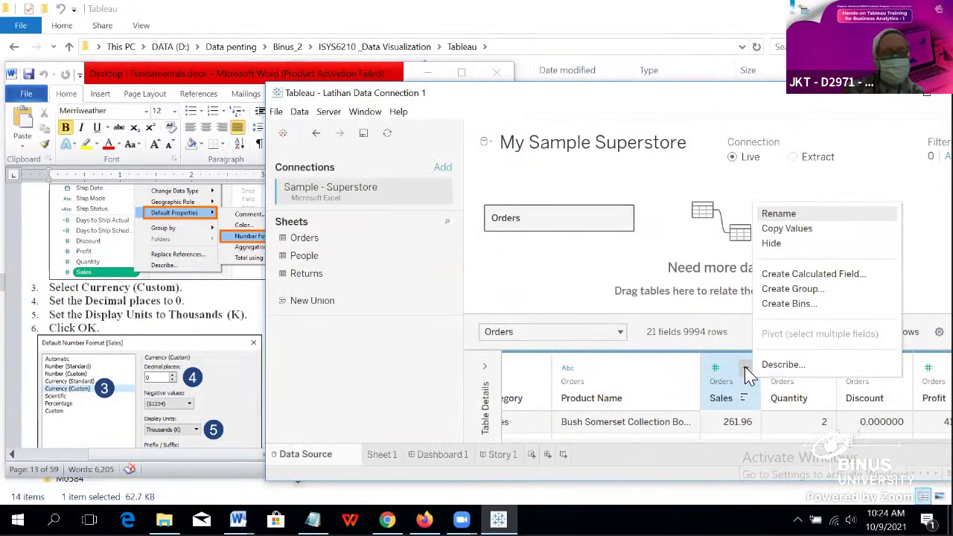
click(578, 283)
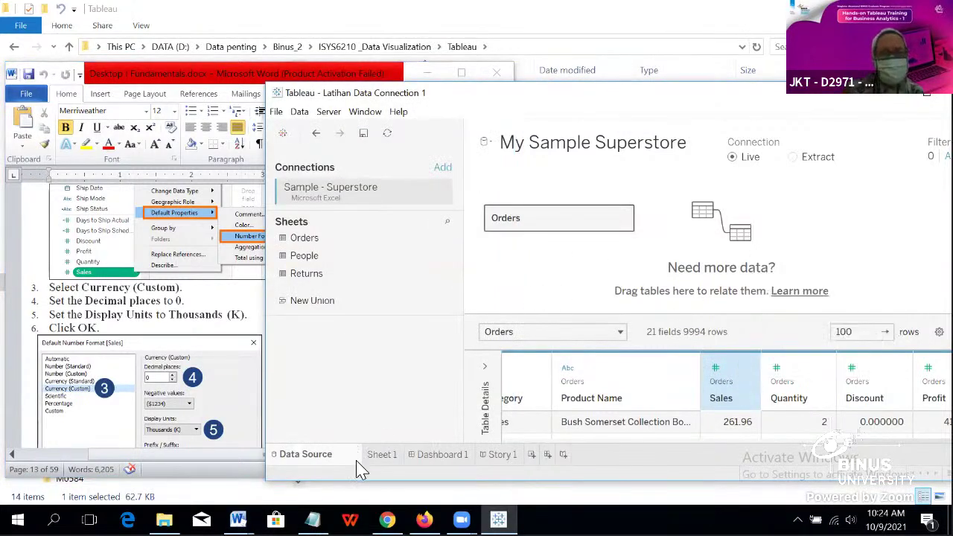
Step: Go to Sheet 1 and open the default number format settings of the Sales measure
click(382, 456)
click(342, 350)
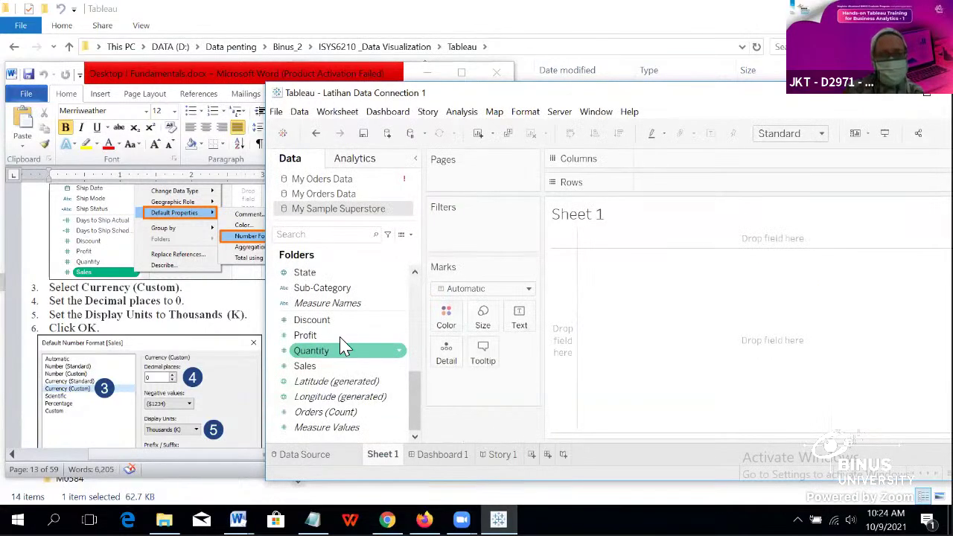
scroll(346, 335, up, 5)
scroll(347, 336, down, 5)
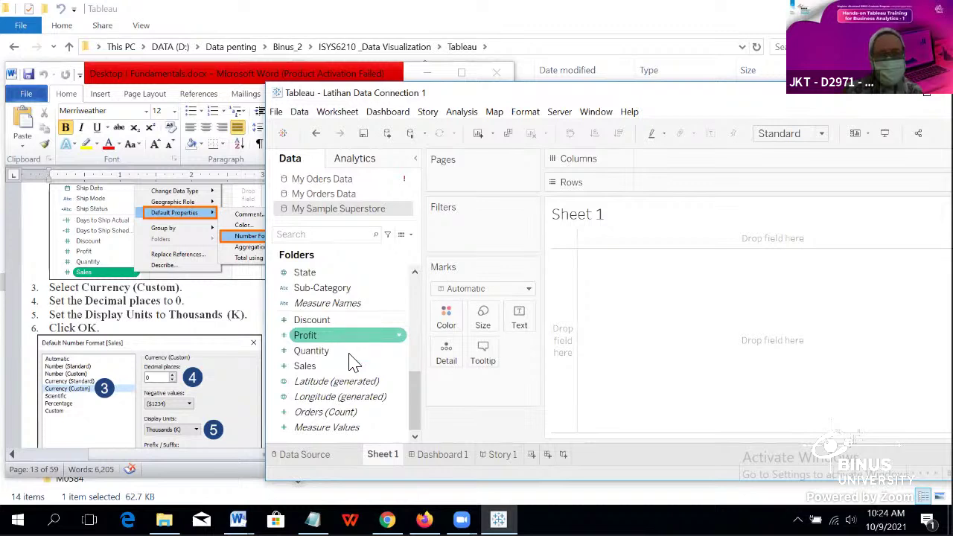
right_click(404, 365)
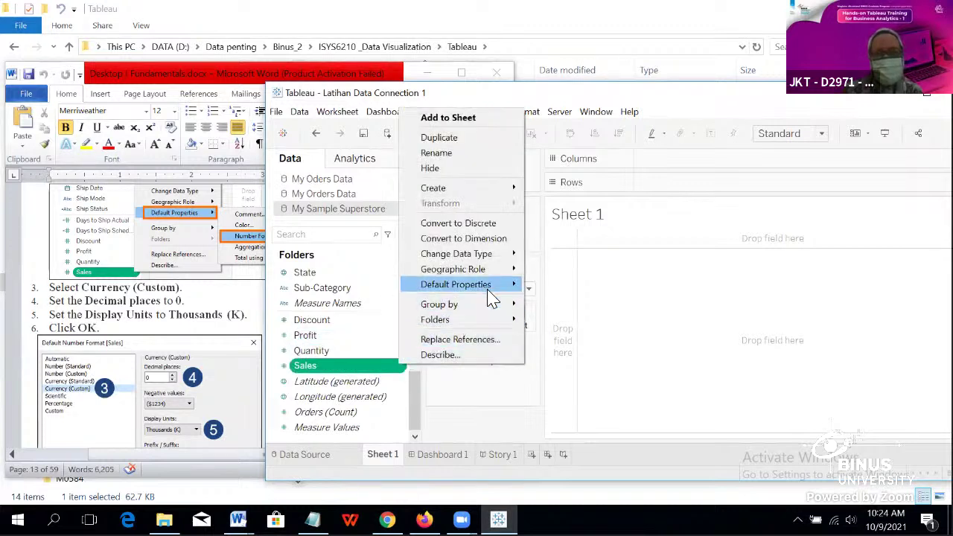
mouse_move(492, 284)
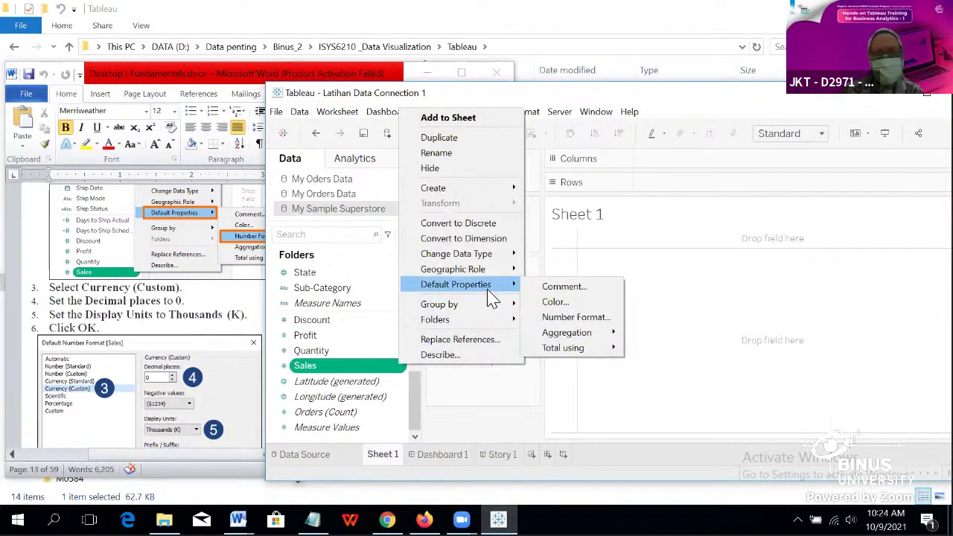
click(585, 320)
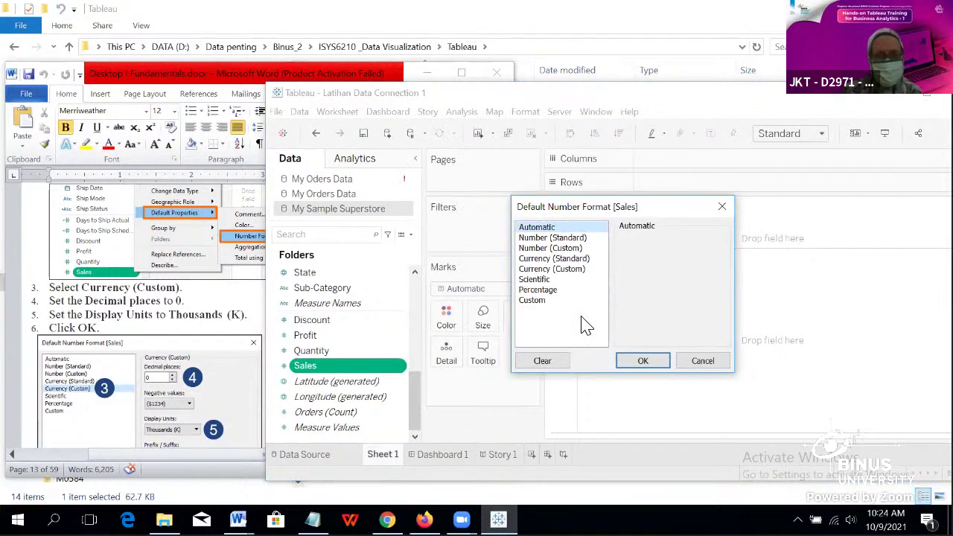
Step: Set the Sales default format to Currency (Custom) with 0 decimal places and Thousands (K) display units, and check it on the Data Source page
click(564, 271)
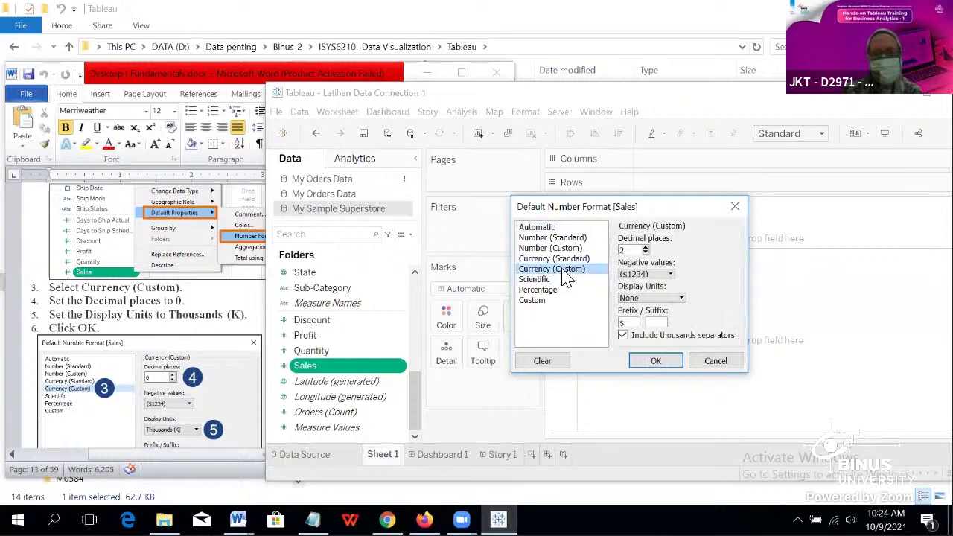
click(645, 253)
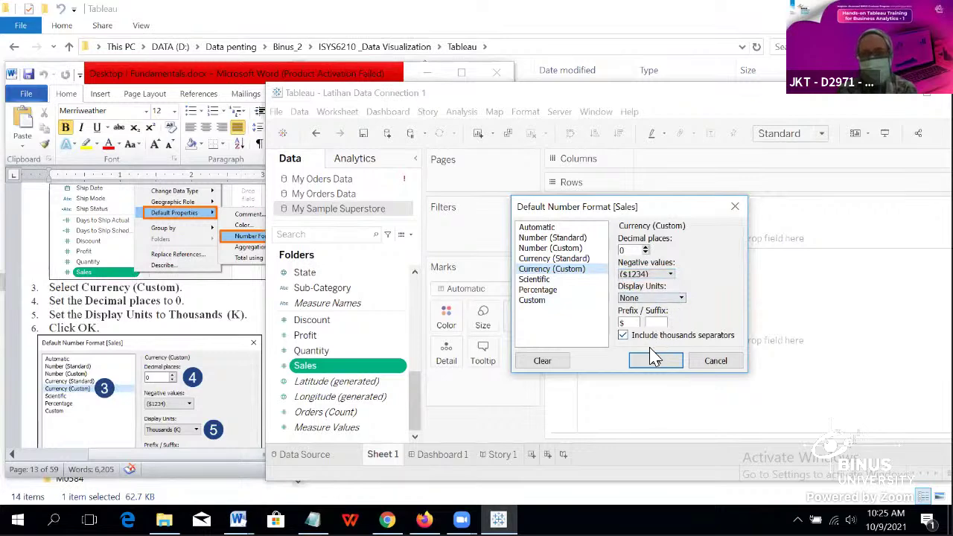
click(679, 300)
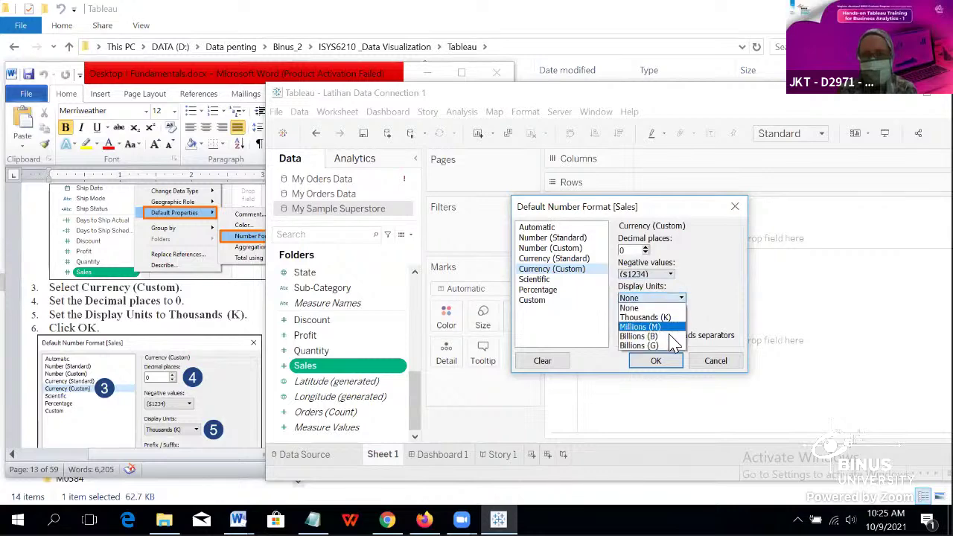
click(645, 317)
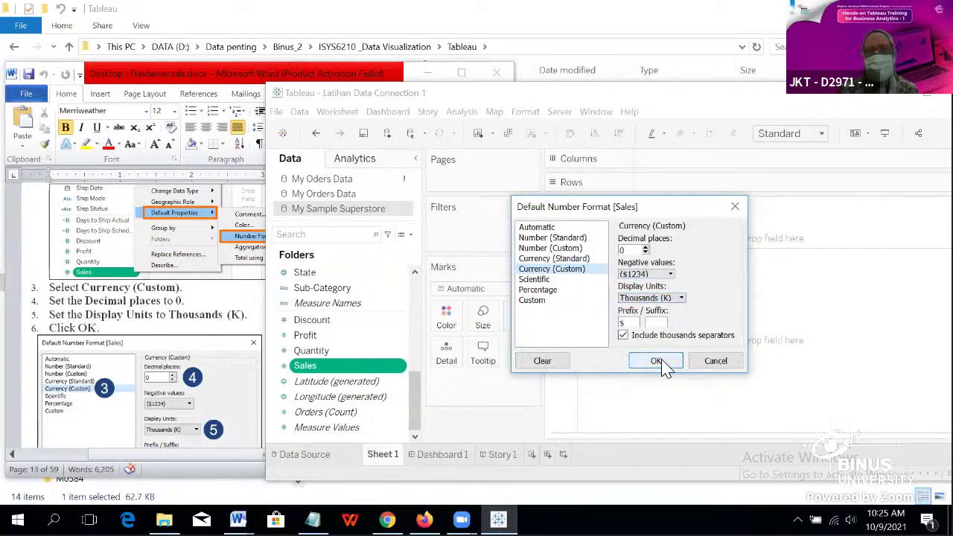
click(655, 361)
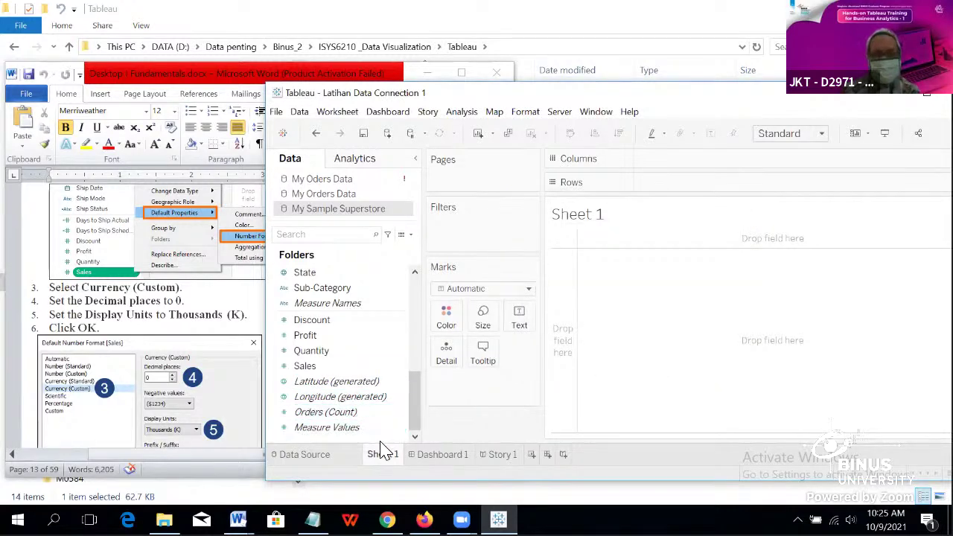
click(335, 456)
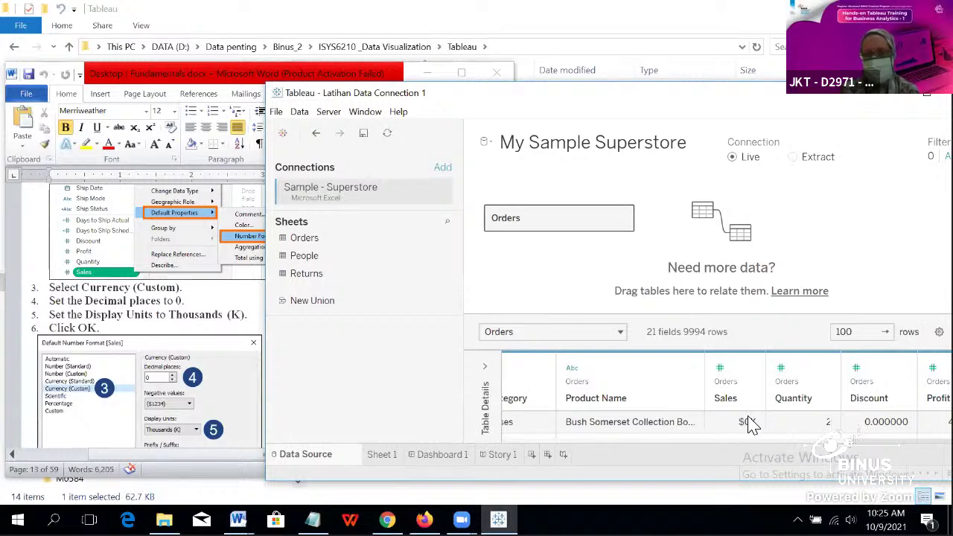
Step: Switch to the Word guide and read the sections on saving and opening a local Tableau data source (.tds) file
click(158, 261)
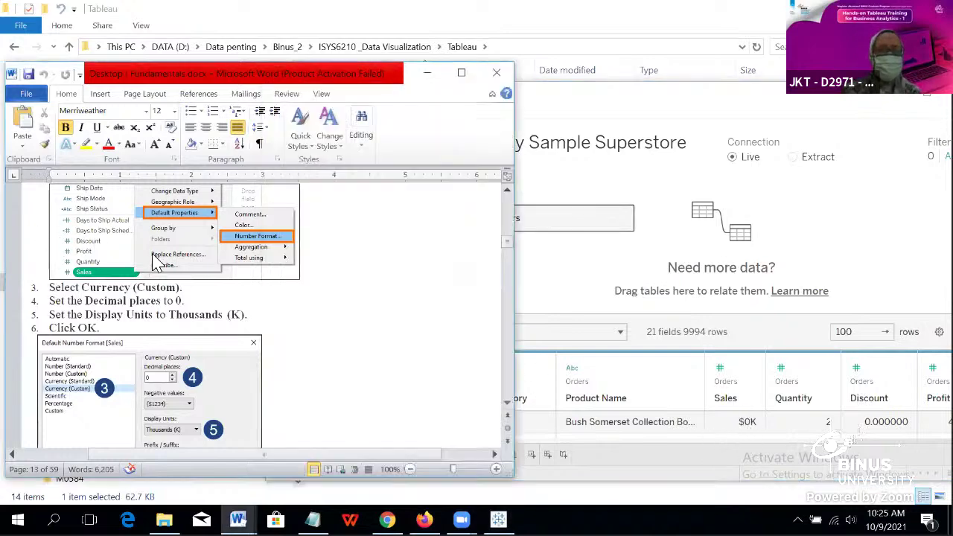
scroll(330, 309, down, 8)
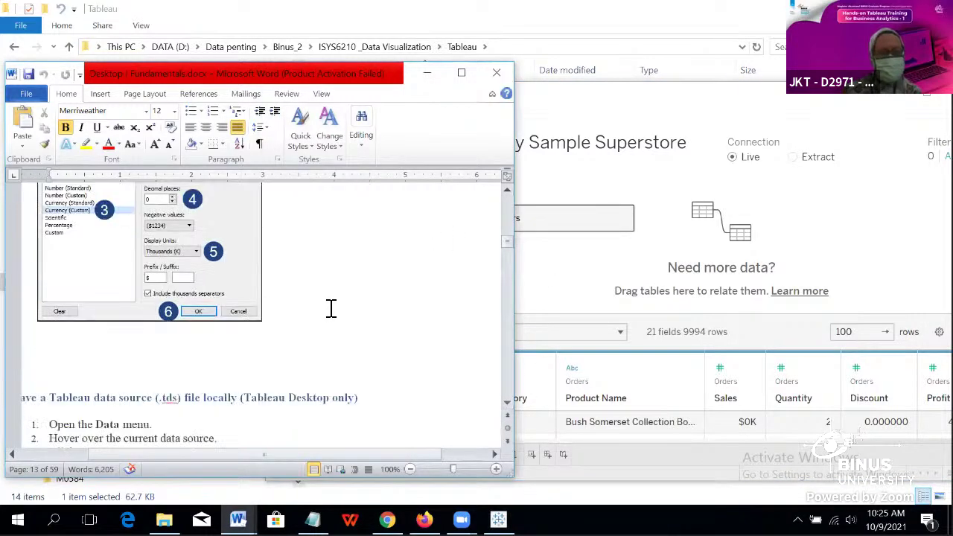
click(326, 307)
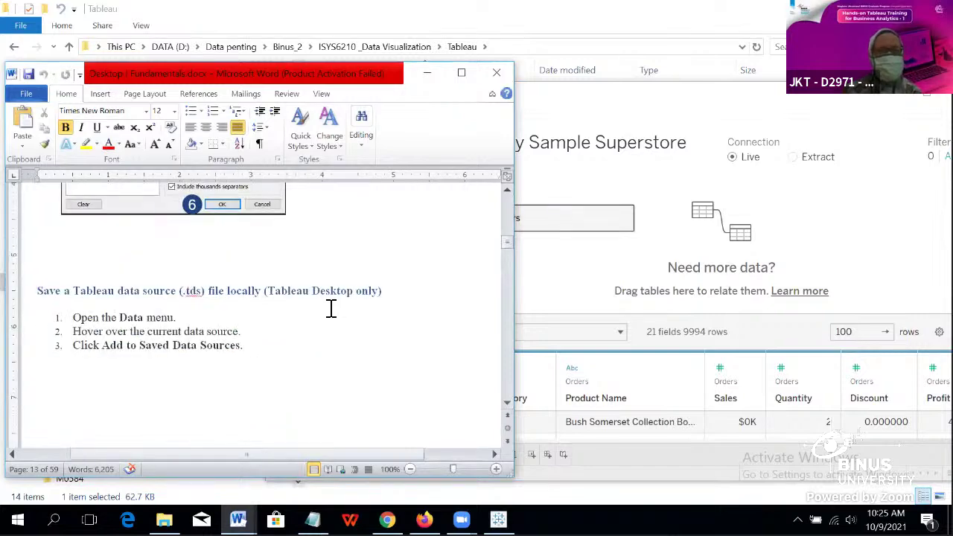
scroll(326, 306, down, 6)
scroll(328, 308, down, 6)
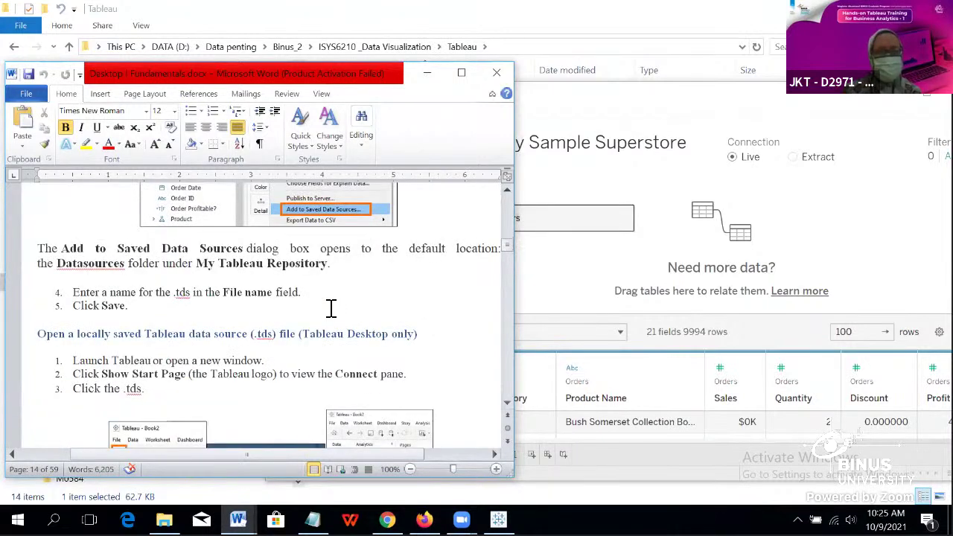
scroll(332, 308, down, 2)
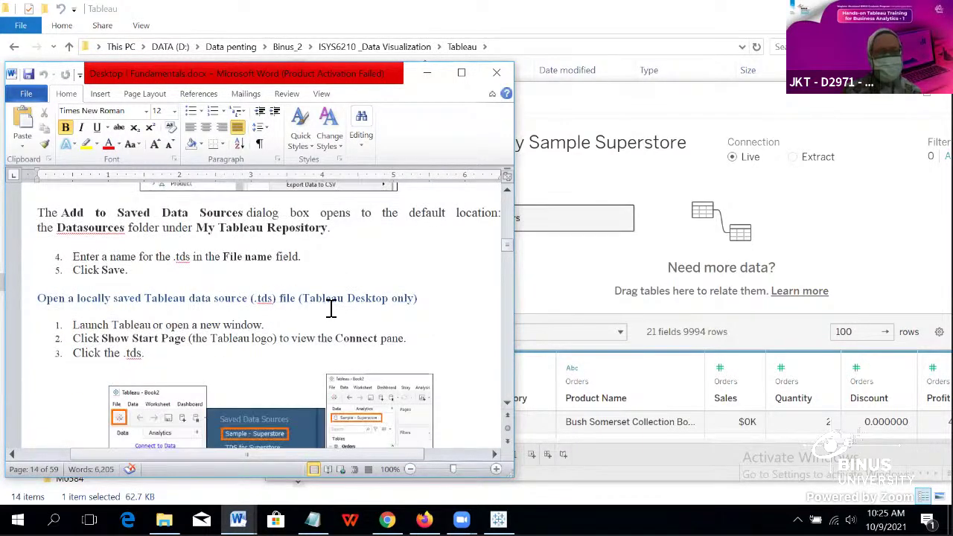
scroll(332, 308, down, 3)
scroll(331, 308, up, 2)
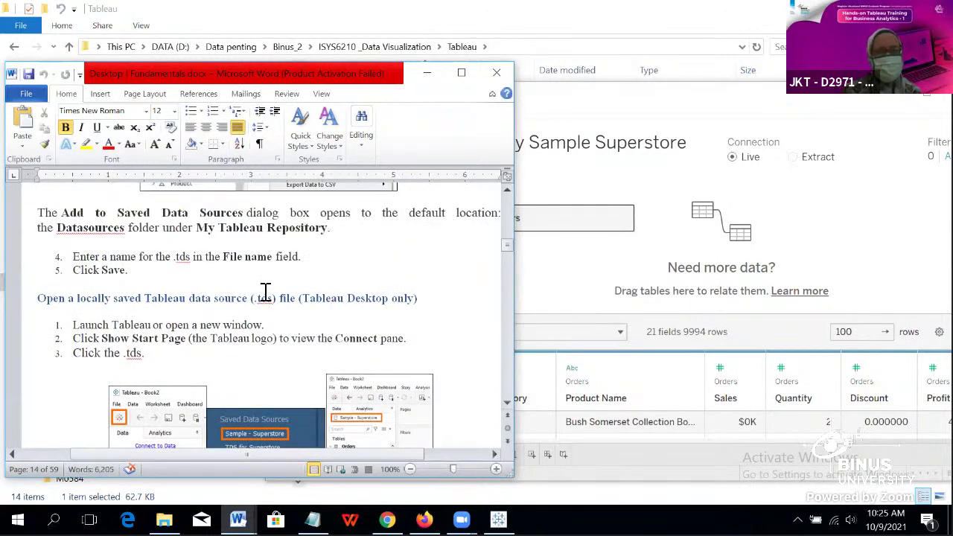
click(581, 188)
click(159, 226)
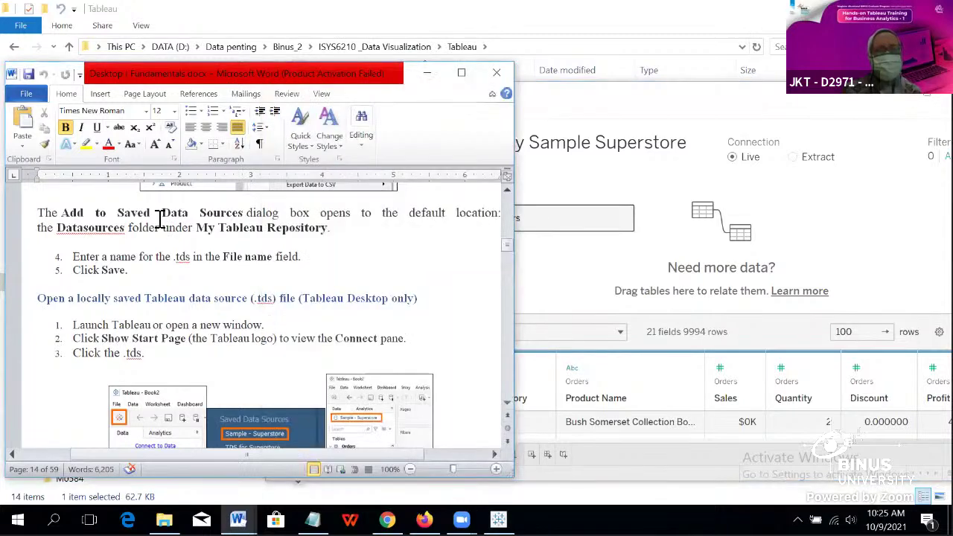
scroll(367, 190, up, 7)
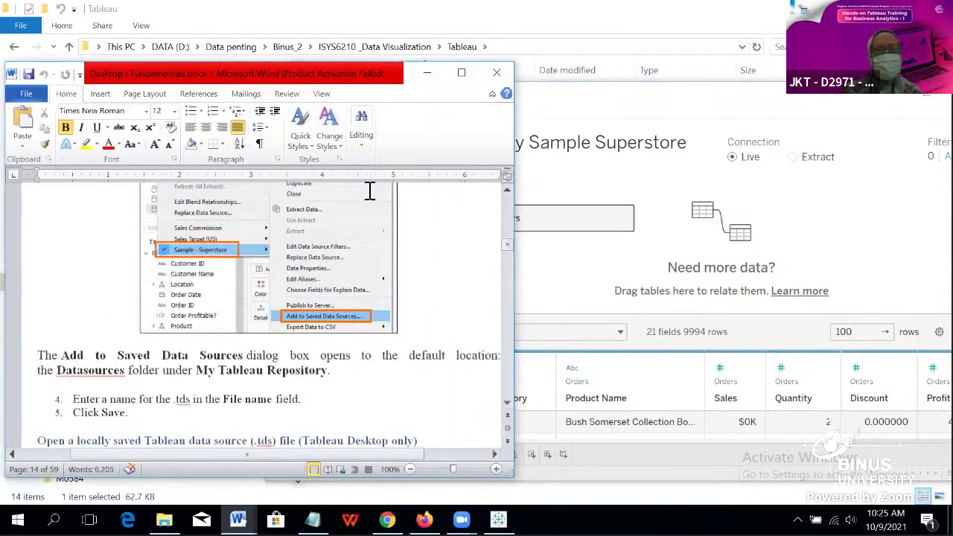
click(607, 168)
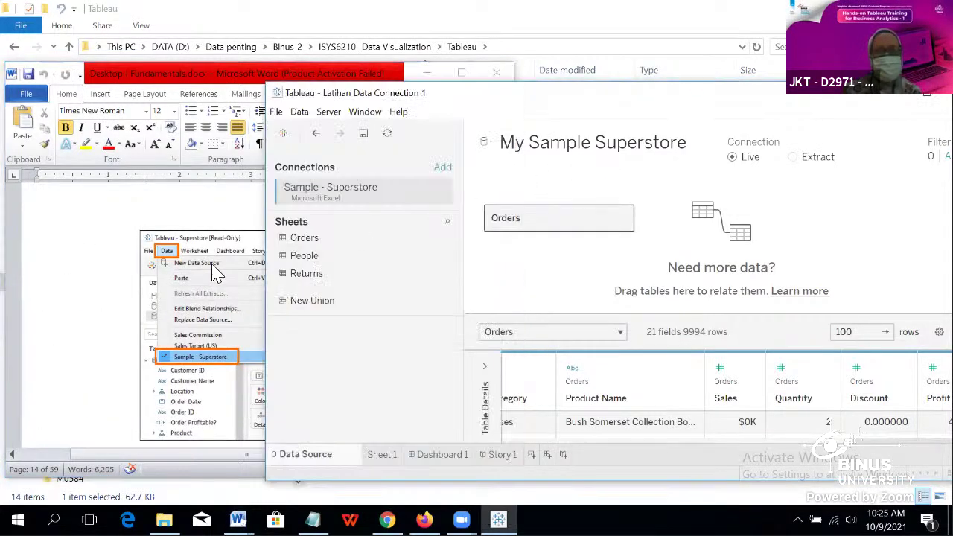
scroll(198, 272, up, 6)
click(201, 274)
scroll(201, 274, up, 2)
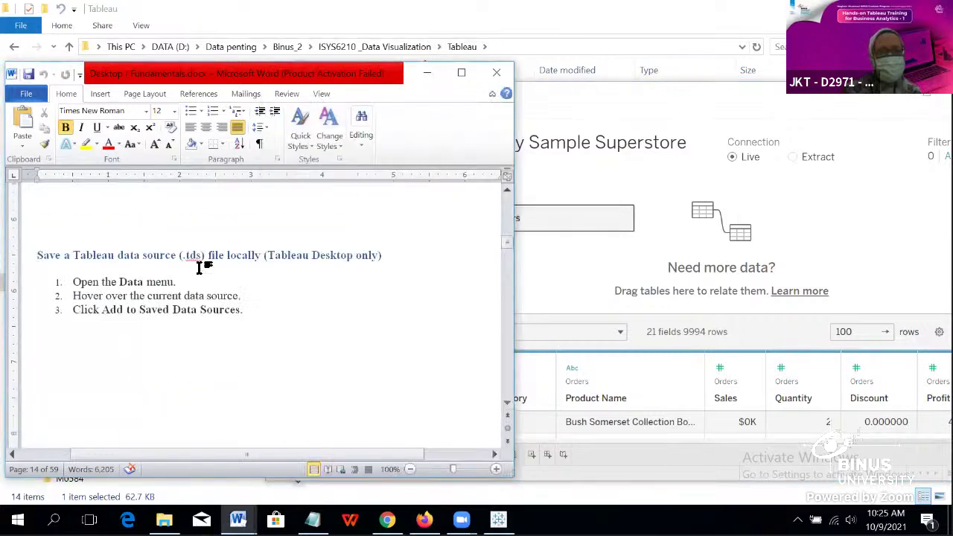
click(199, 268)
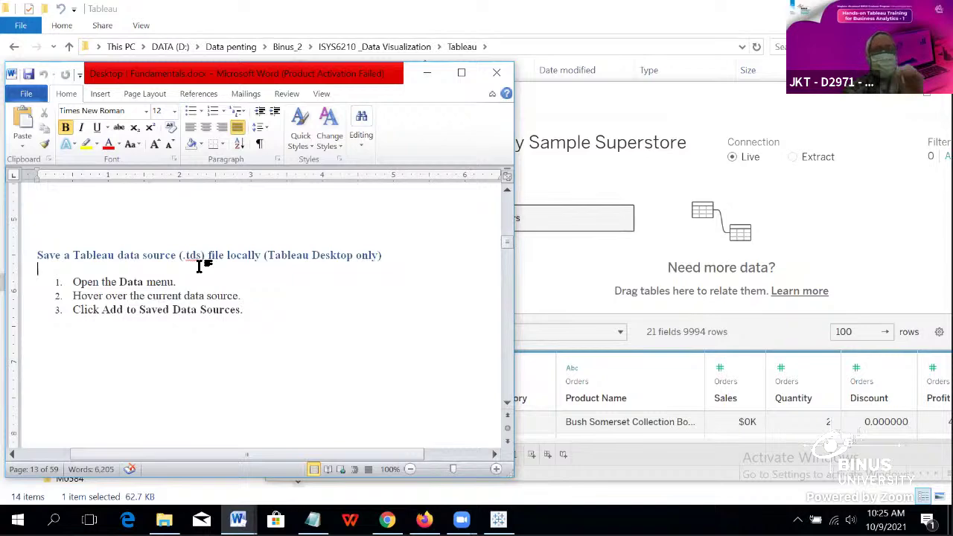
Step: Switch to Tableau and save the Latihan Data Connection 1 workbook
click(579, 176)
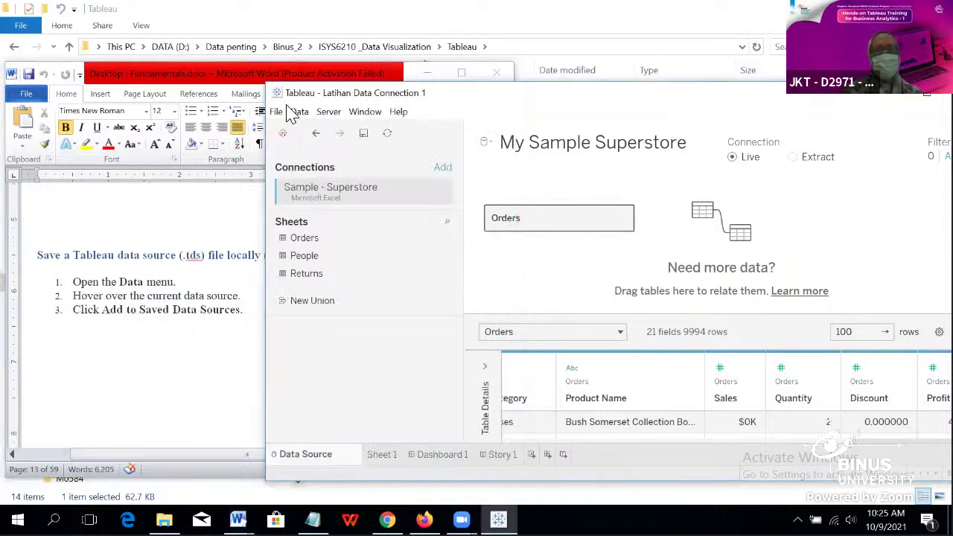
click(276, 111)
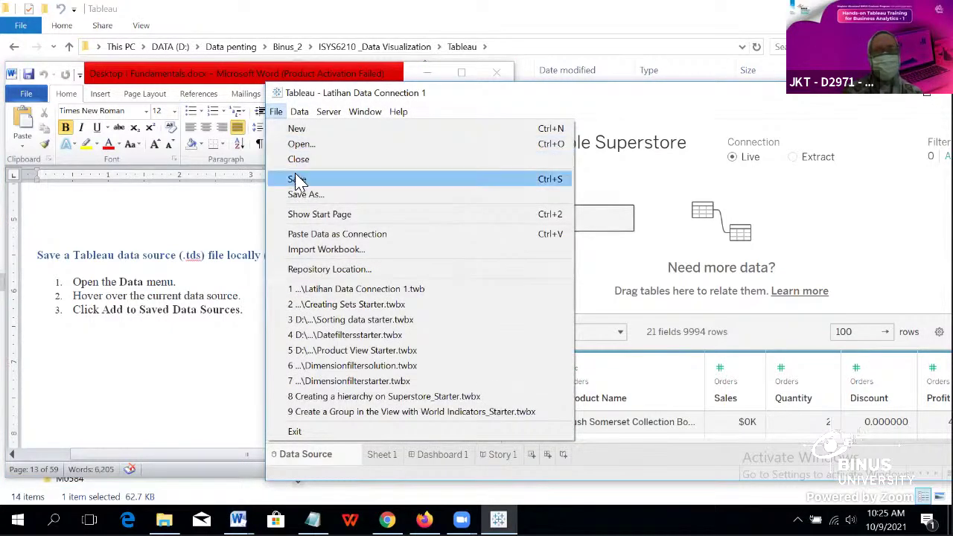
click(298, 179)
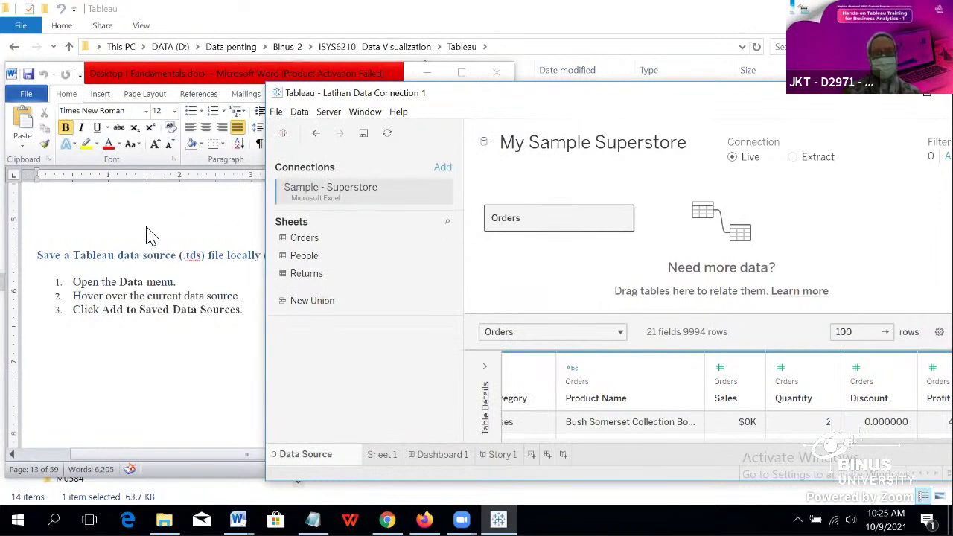
Step: Read the Word guide's instructions for Add to Saved Data Sources and return to Tableau
click(149, 240)
scroll(230, 329, down, 9)
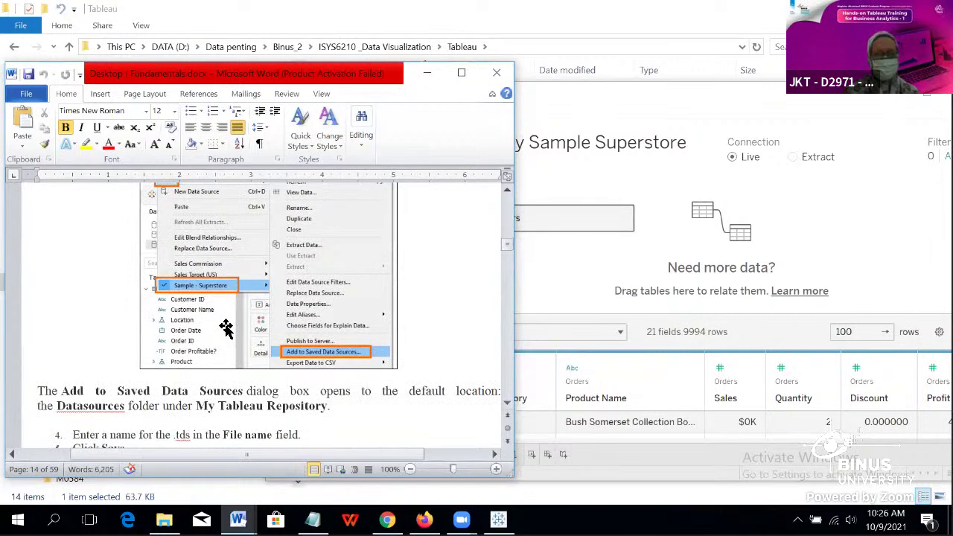
click(563, 271)
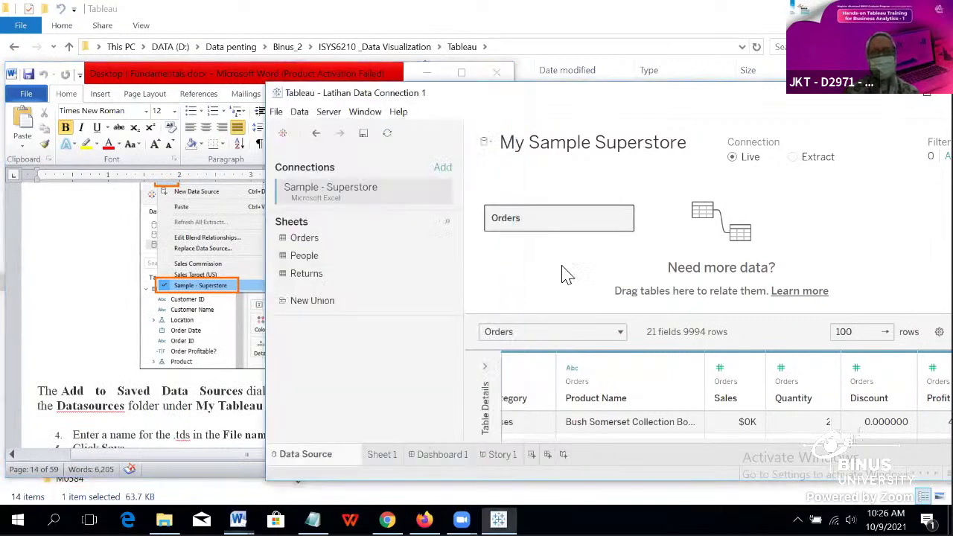
Step: On Sheet 1, view the default number format settings of the Sales measure and close them without changes
click(378, 460)
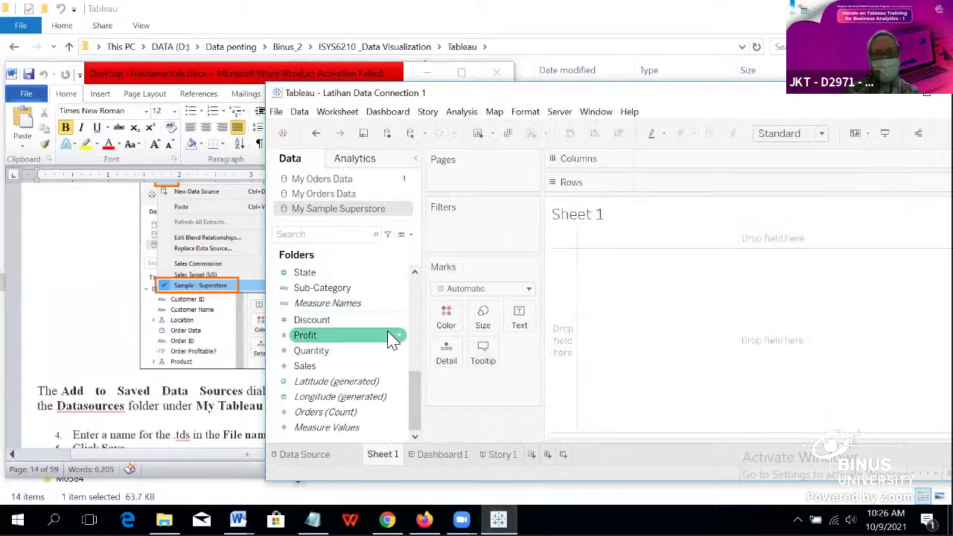
right_click(399, 372)
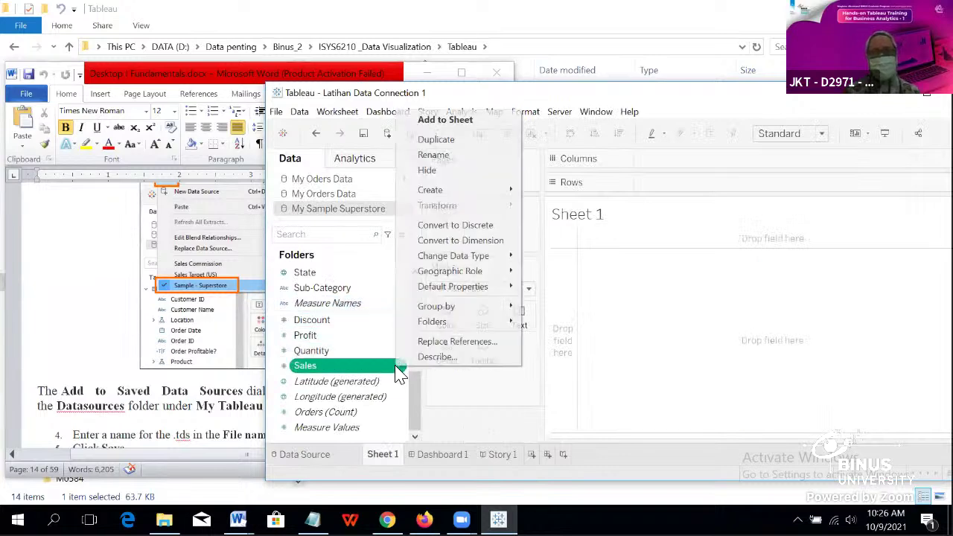
mouse_move(483, 293)
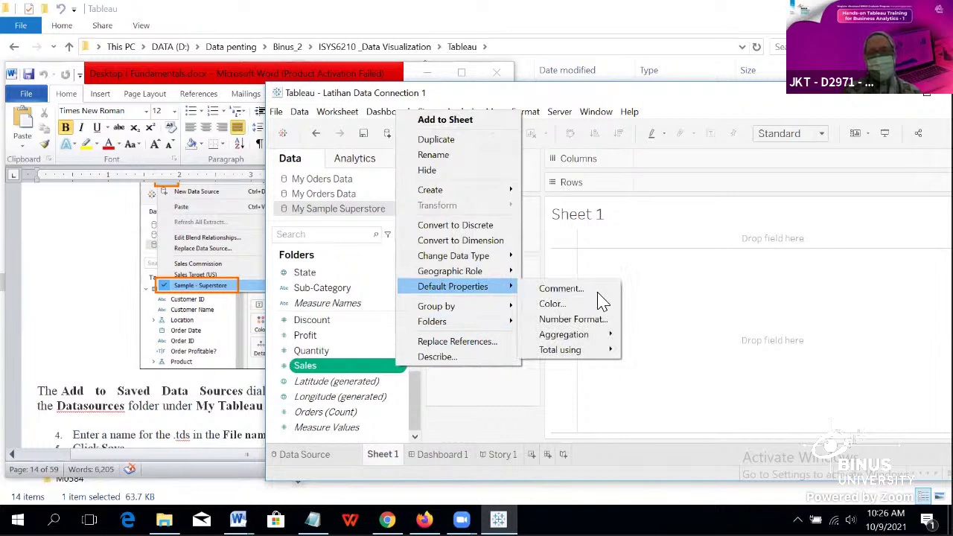
click(615, 328)
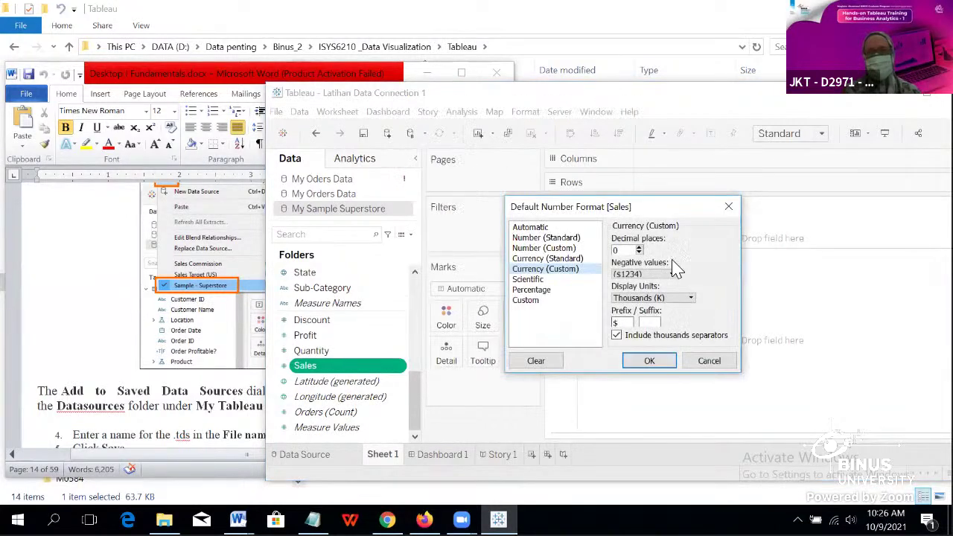
click(729, 211)
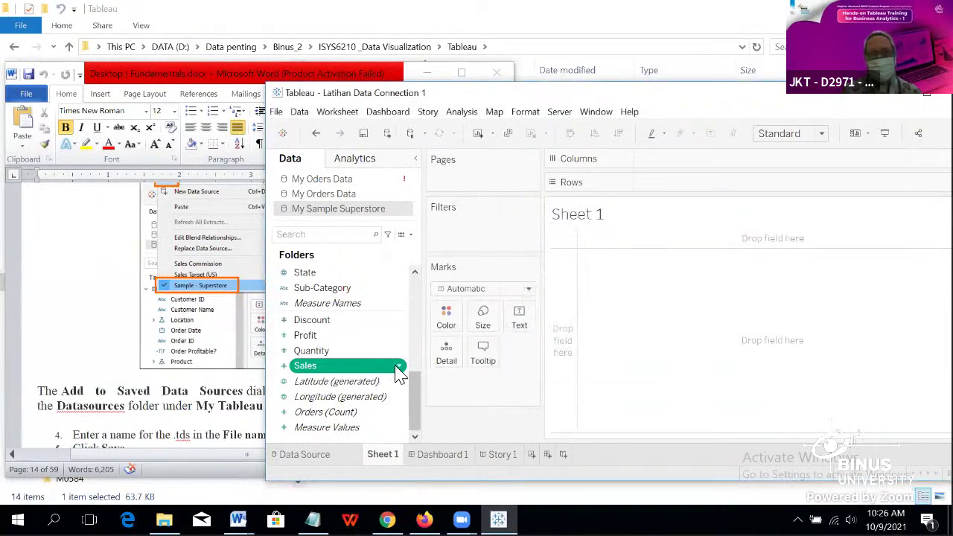
Step: View the default aggregation, total and comment options of the Sales measure, leaving the comment empty
right_click(400, 366)
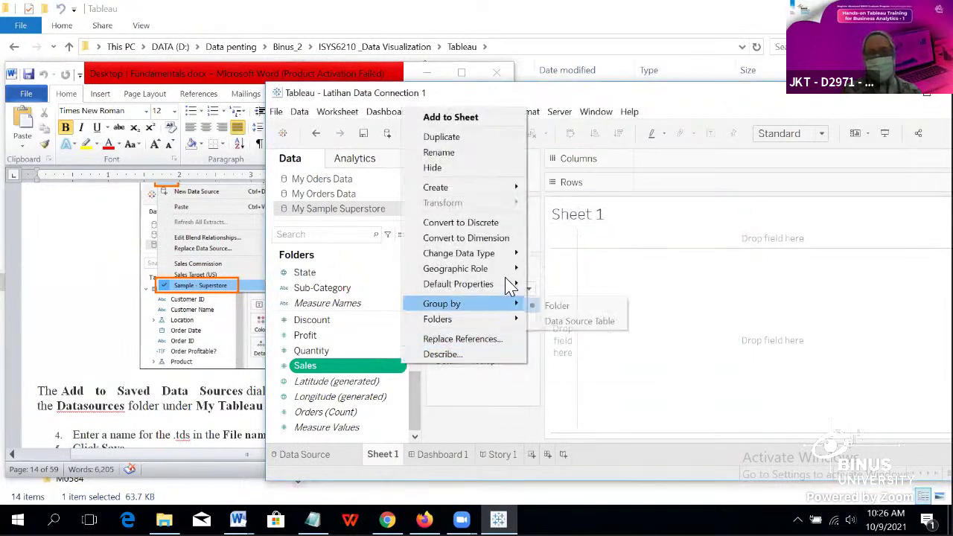
mouse_move(513, 286)
mouse_move(604, 339)
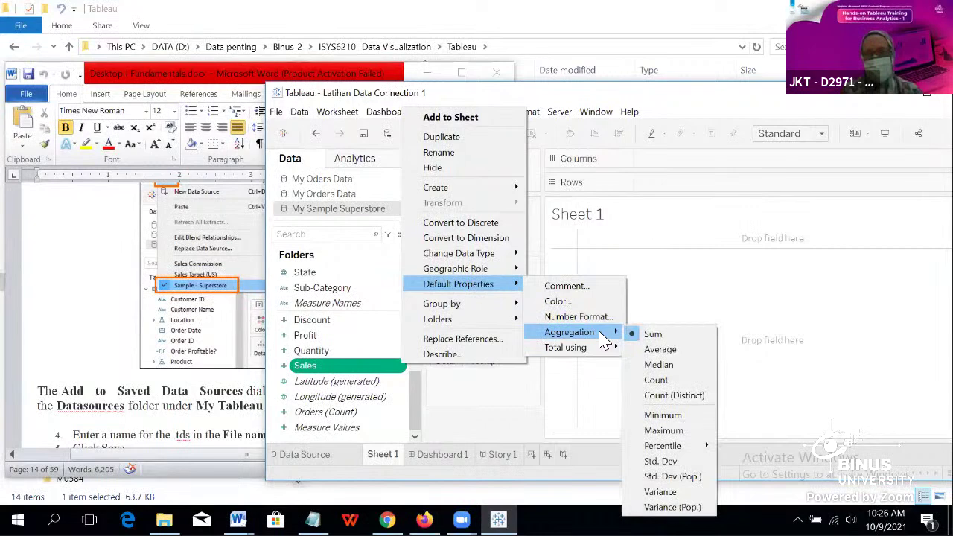
mouse_move(600, 358)
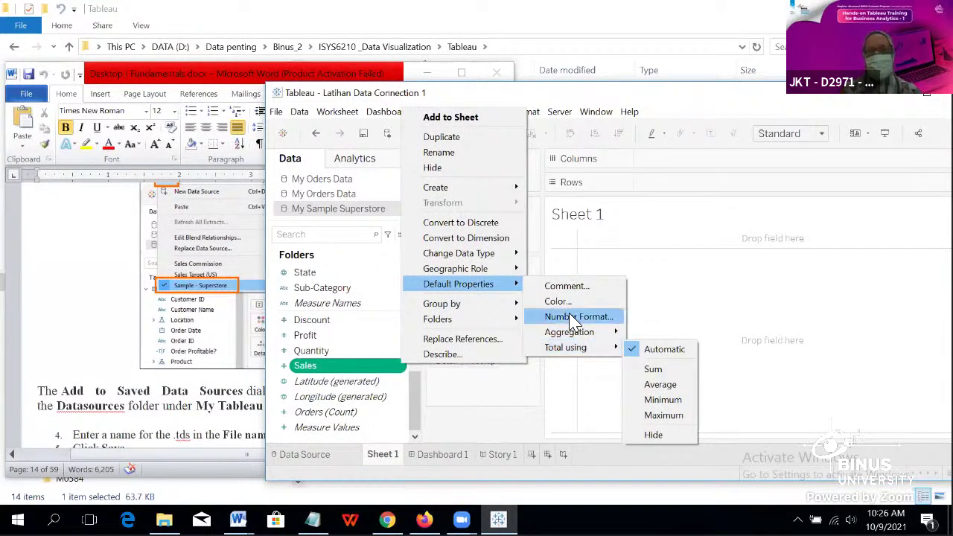
click(568, 289)
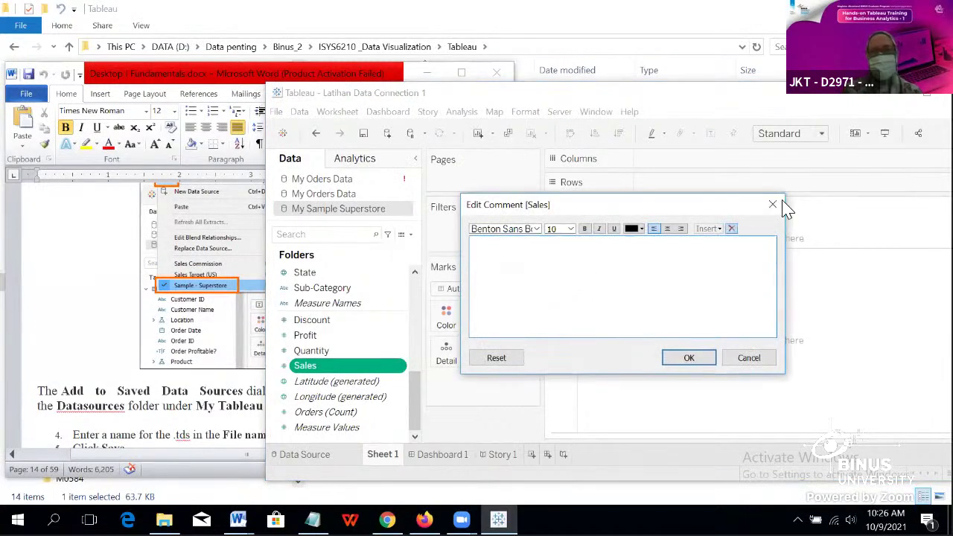
click(773, 206)
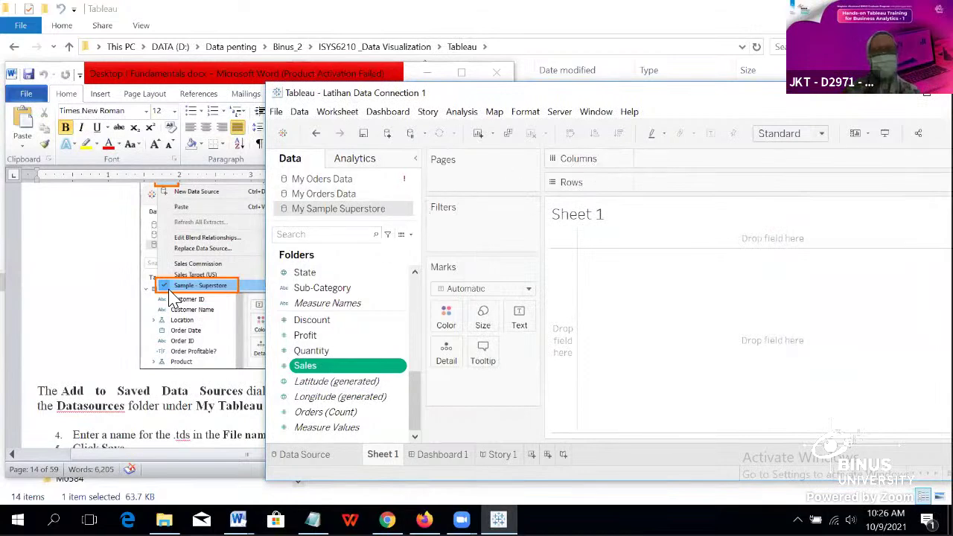
Step: Switch to the Word guide and read how to save a .tds file locally or to Tableau Online or Tableau Server
click(218, 341)
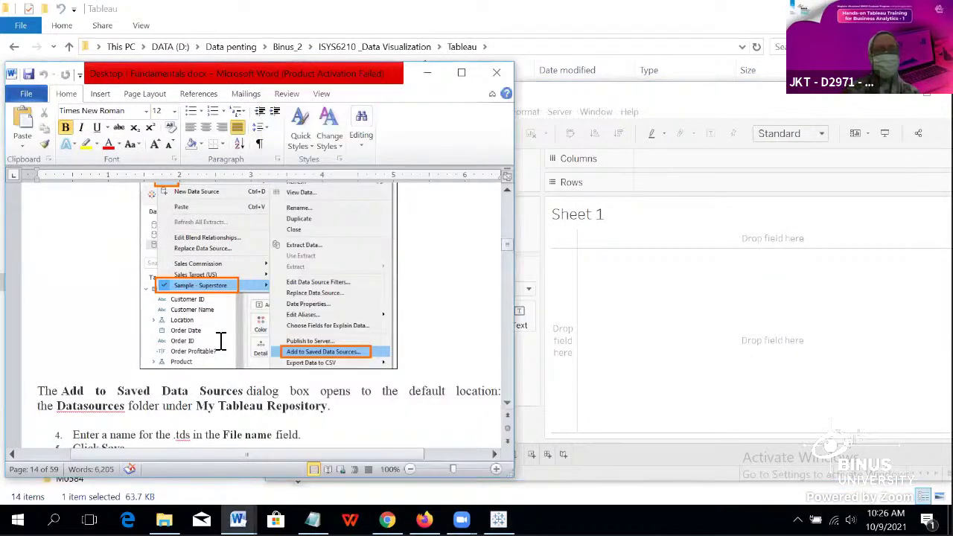
scroll(218, 341, down, 8)
scroll(218, 341, down, 3)
scroll(219, 341, up, 7)
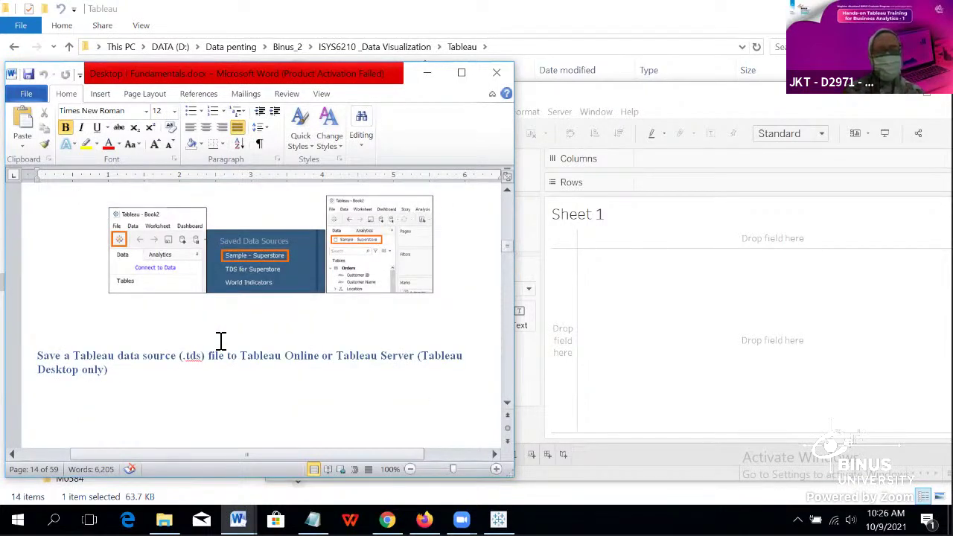
scroll(221, 341, down, 9)
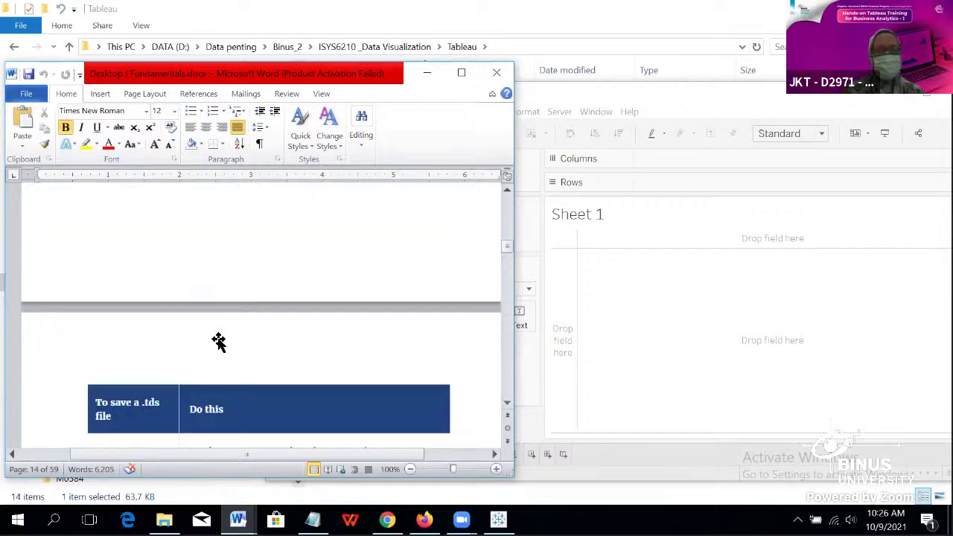
scroll(218, 342, up, 2)
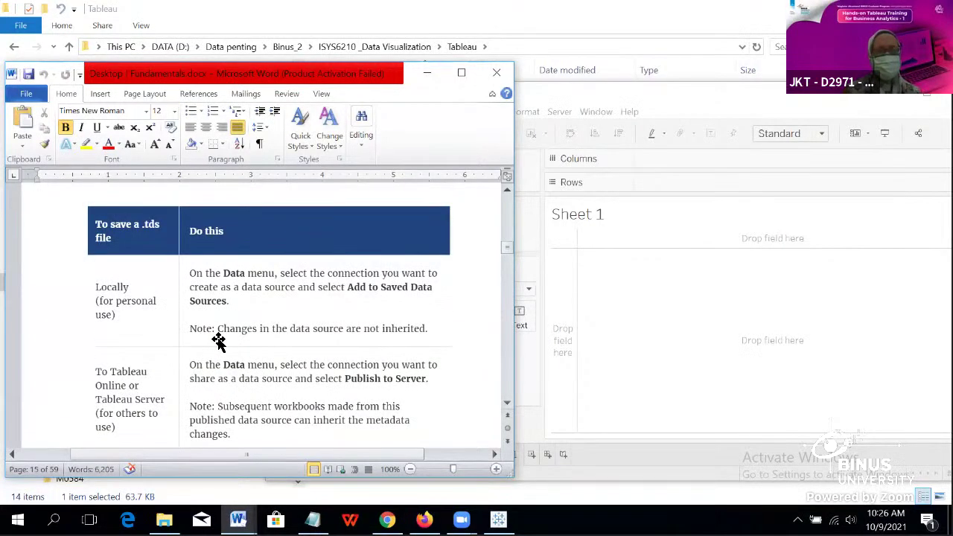
scroll(219, 342, down, 4)
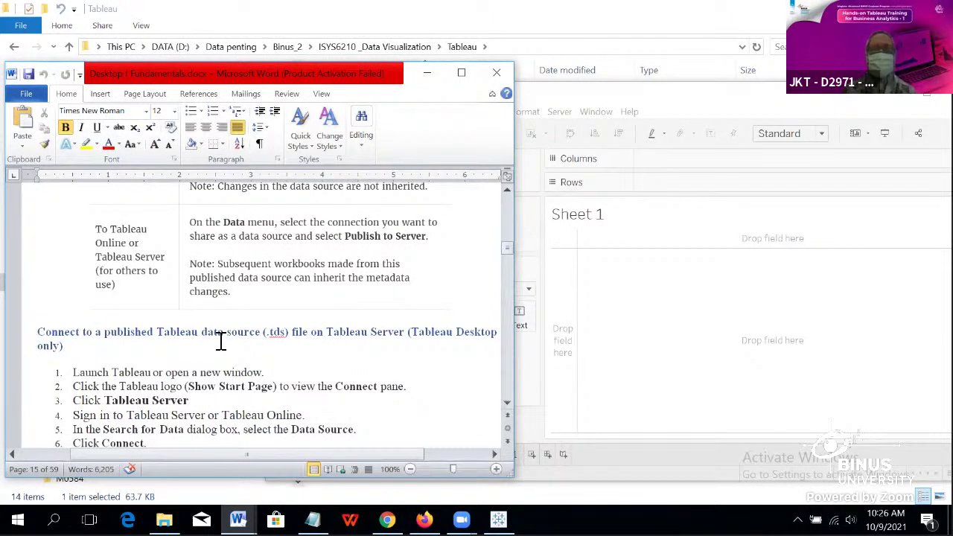
scroll(219, 341, up, 3)
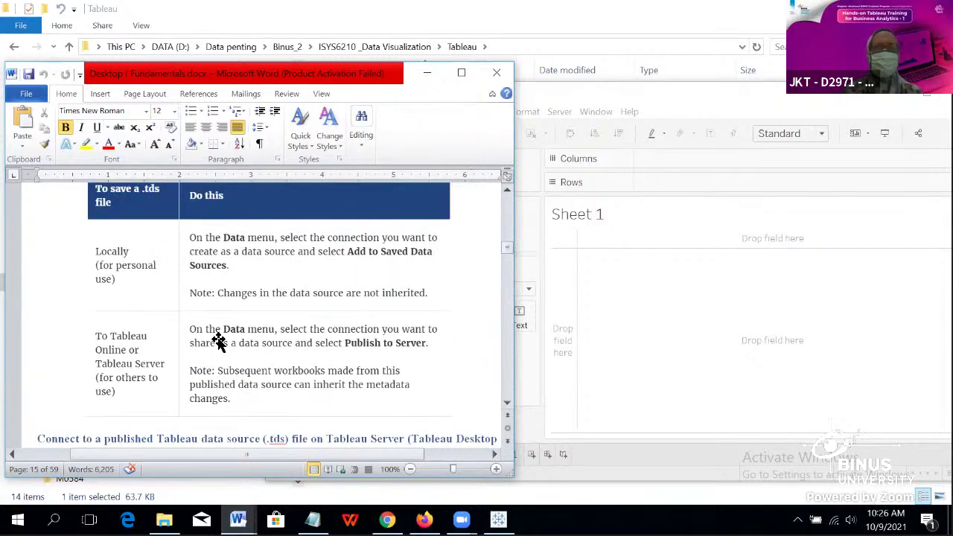
Step: Read the guide's steps for connecting to a published data source on Tableau Server, continuing to the "Update the view with new data" section
scroll(167, 301, down, 5)
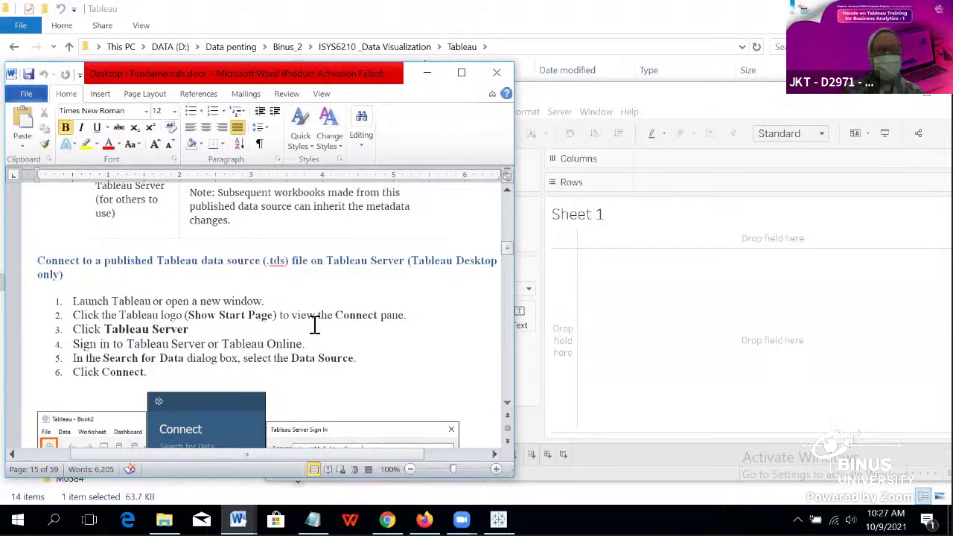
scroll(220, 328, down, 2)
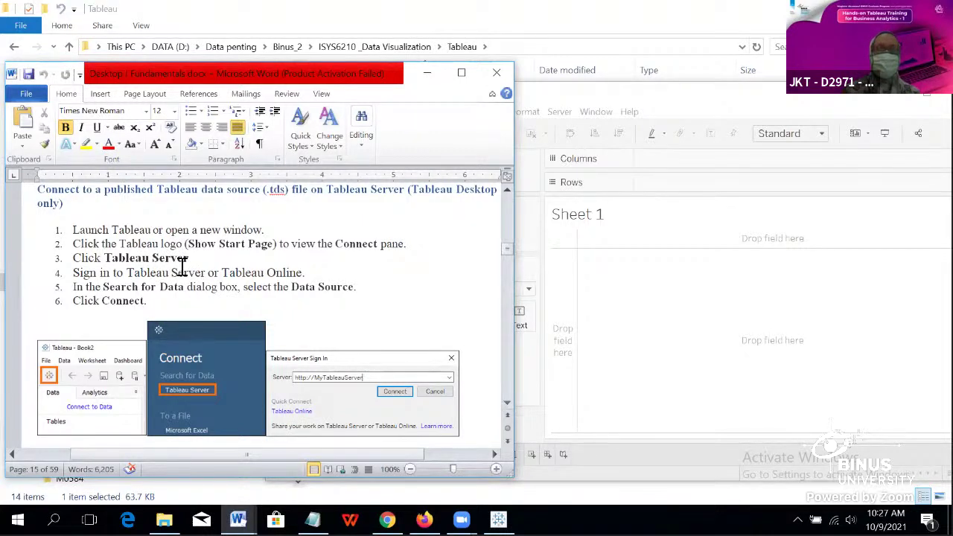
scroll(183, 266, up, 1)
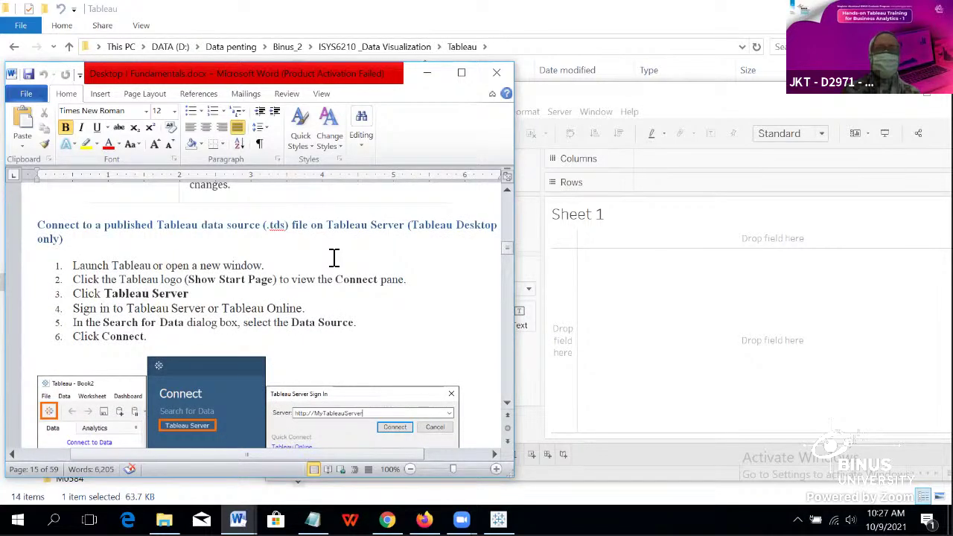
scroll(334, 258, down, 1)
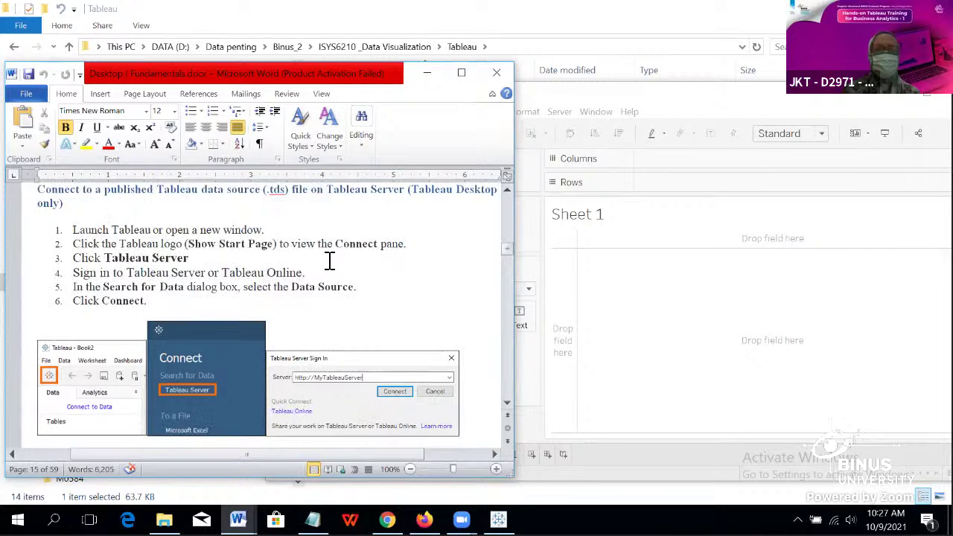
scroll(330, 261, up, 2)
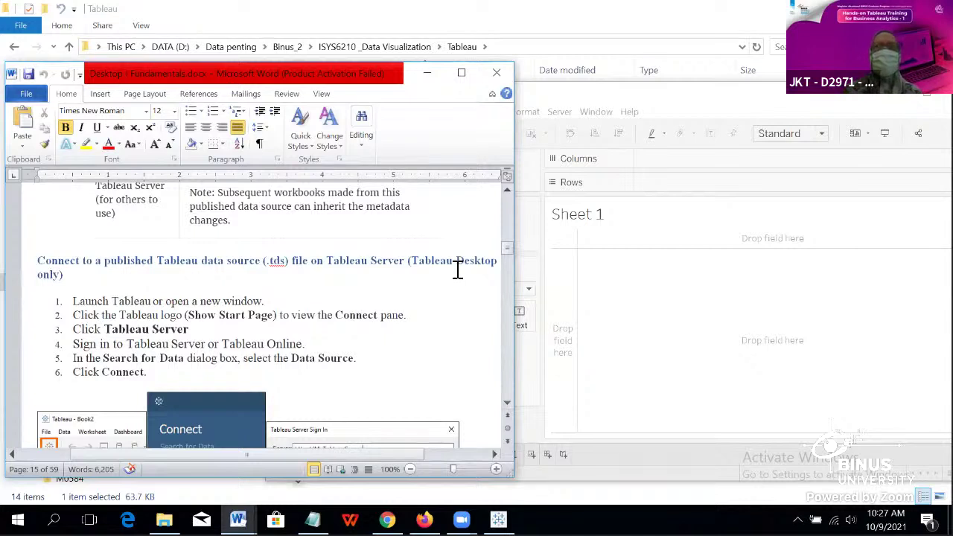
click(365, 307)
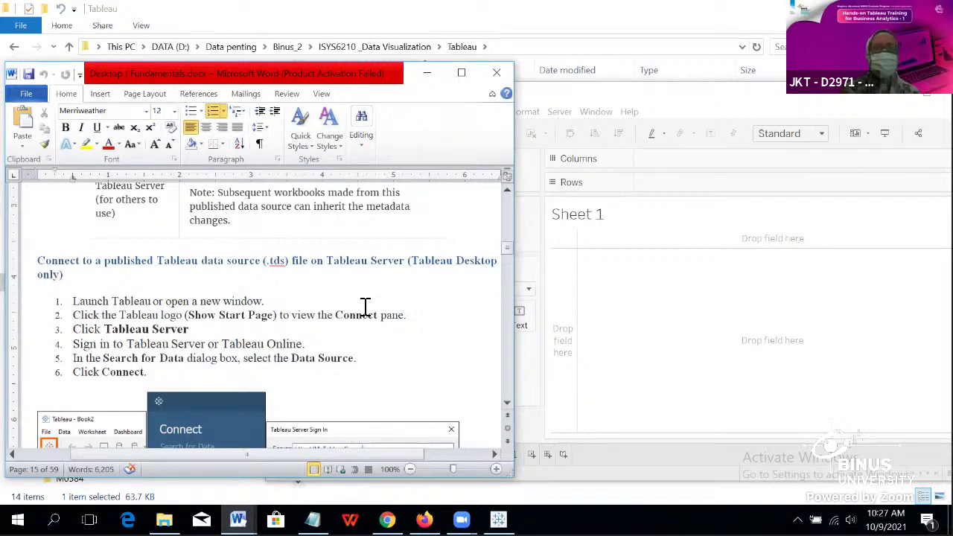
scroll(365, 307, down, 10)
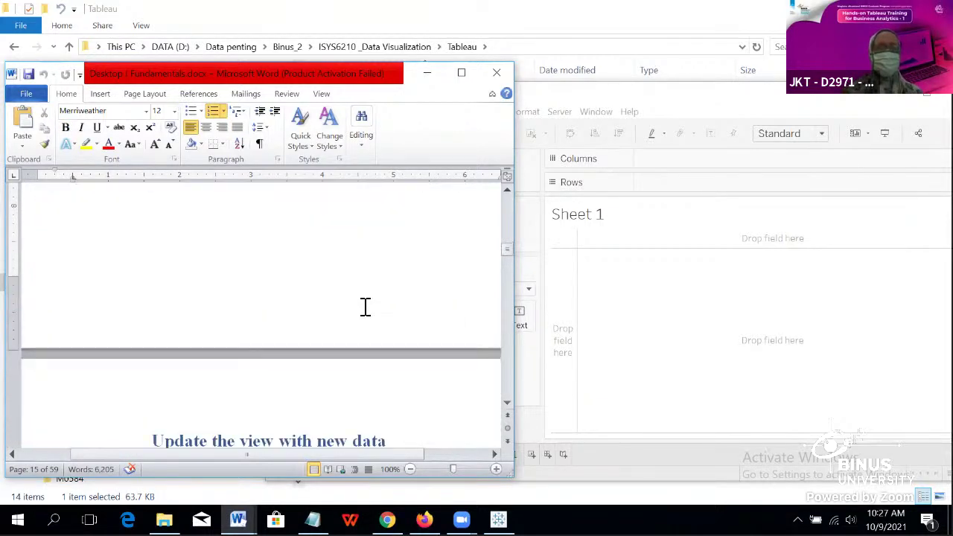
scroll(365, 307, down, 3)
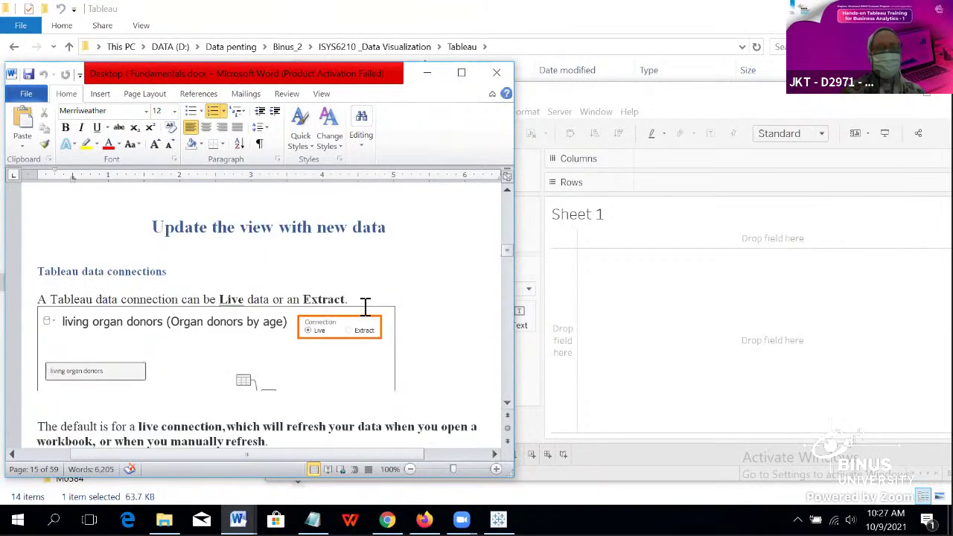
click(633, 283)
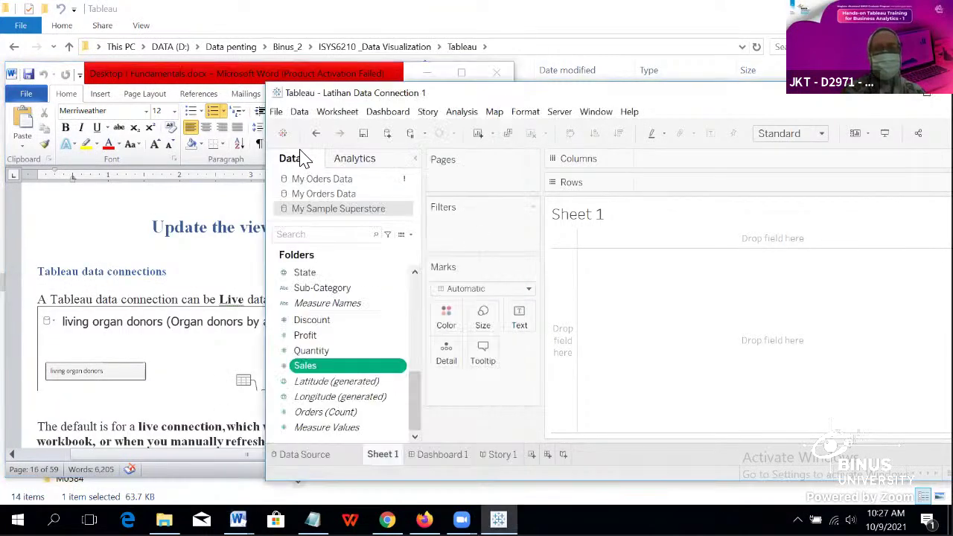
click(275, 111)
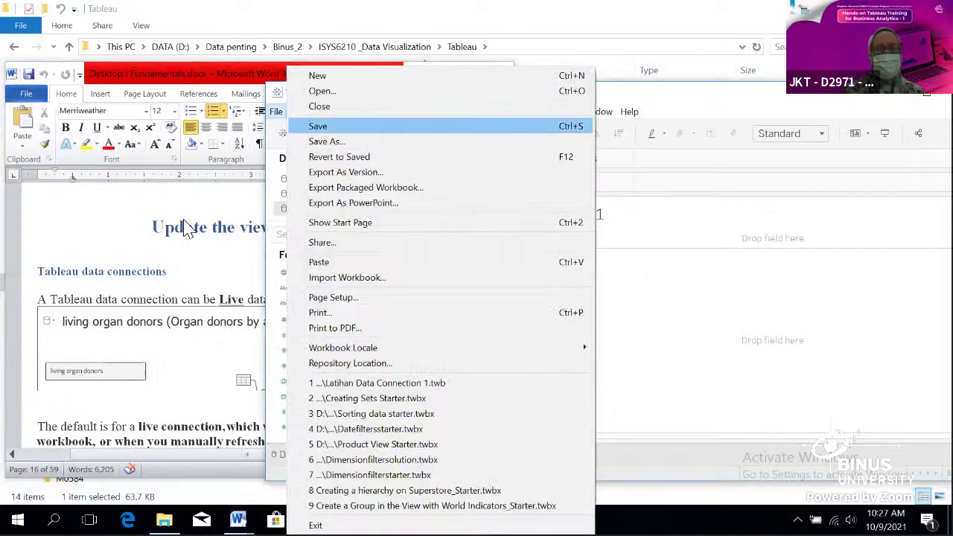
click(179, 251)
click(179, 251)
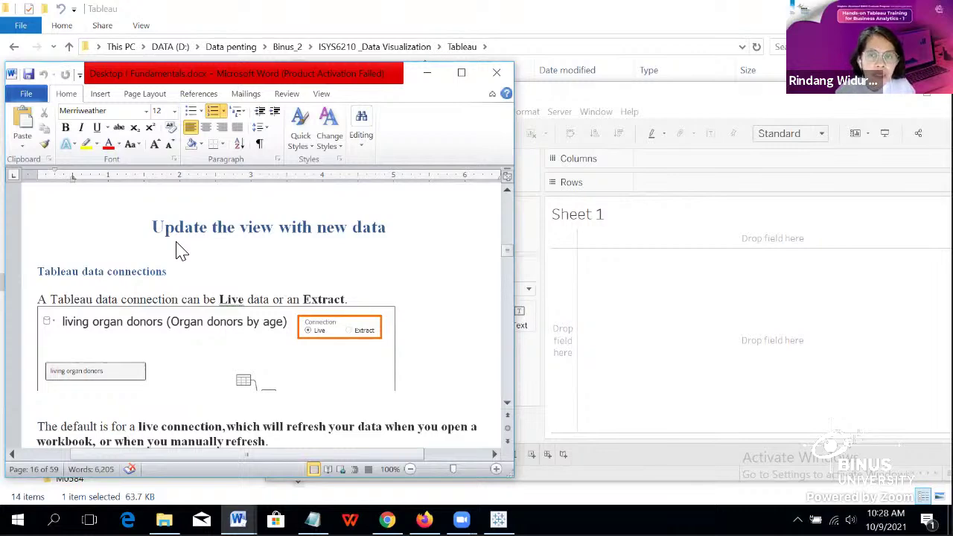
scroll(243, 298, up, 10)
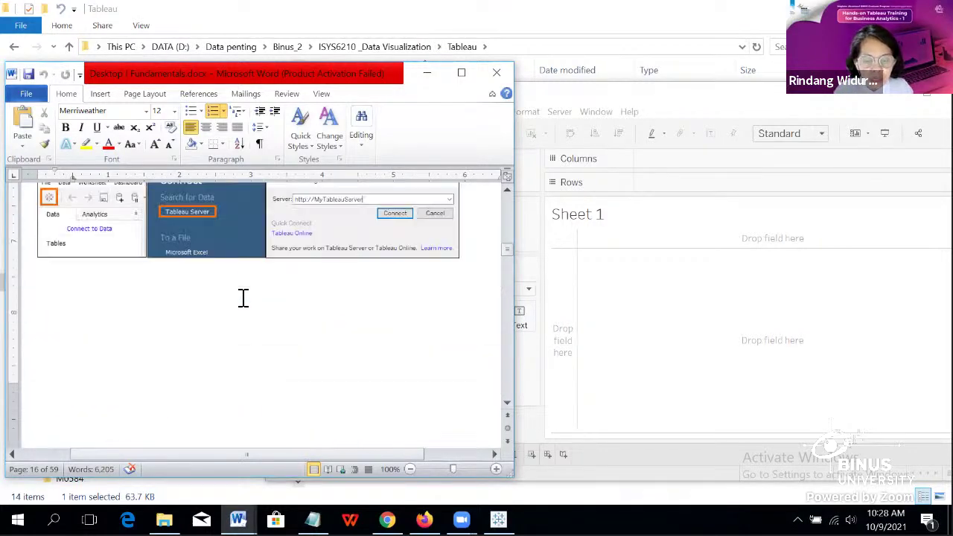
scroll(240, 298, up, 8)
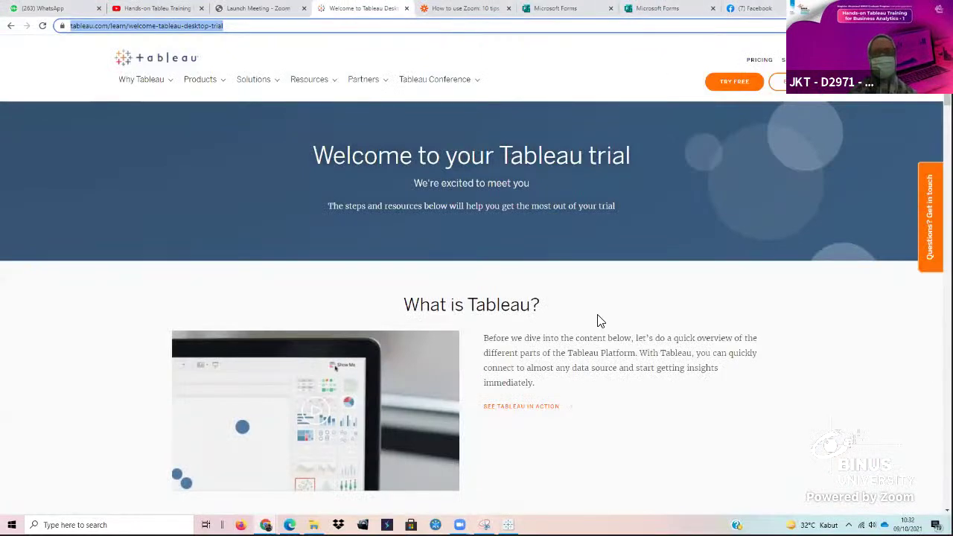
Step: Switch to the Tableau workbook 01_Latihan_Connection, view the Data pane's field filter options and group the fields by folder
click(509, 525)
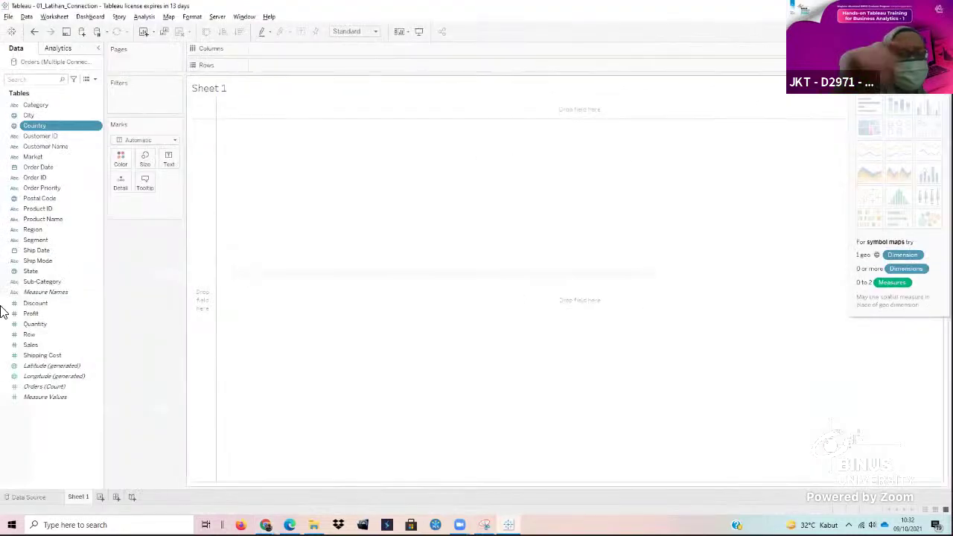
click(720, 53)
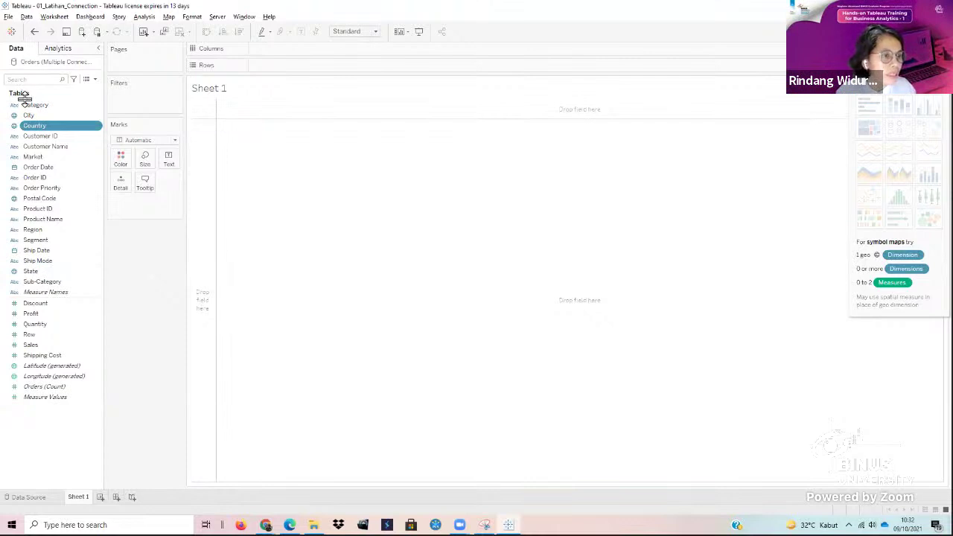
click(73, 79)
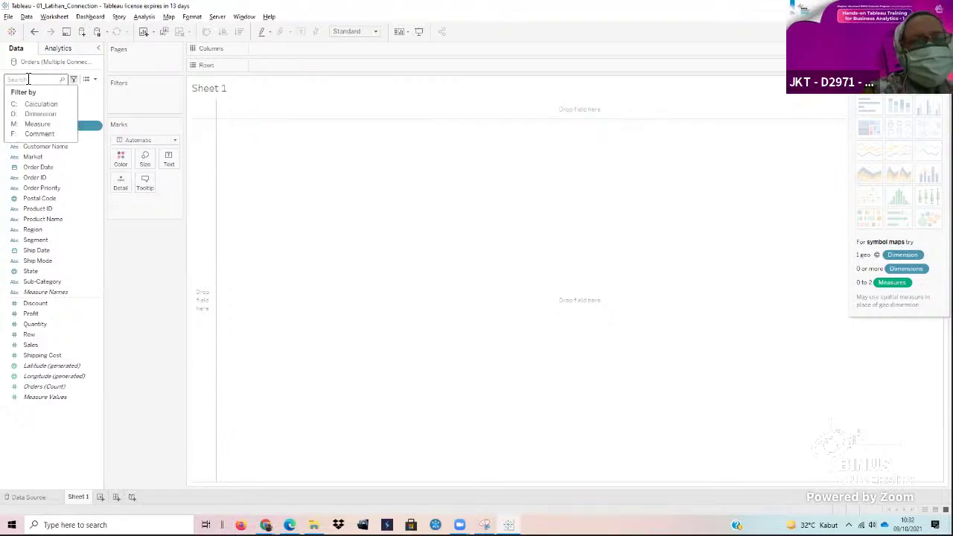
click(95, 82)
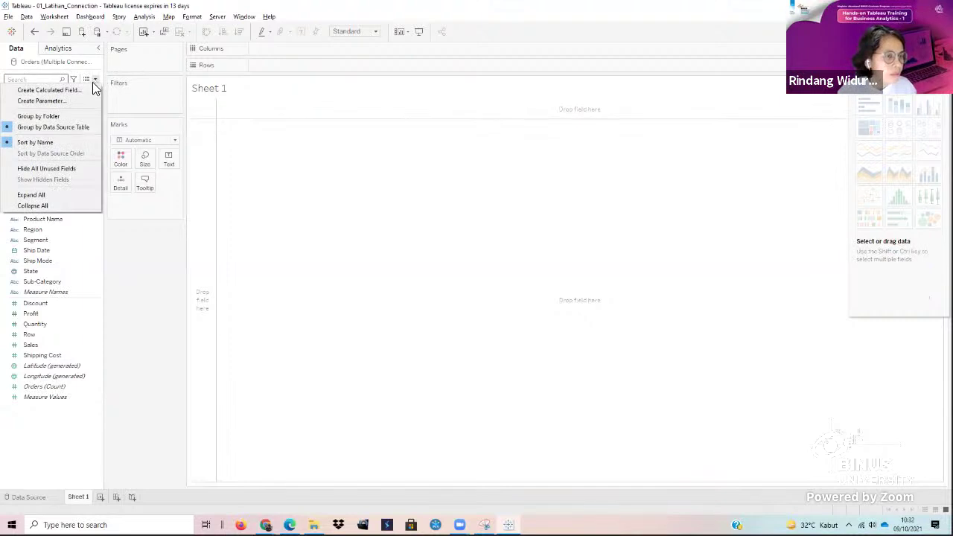
click(39, 116)
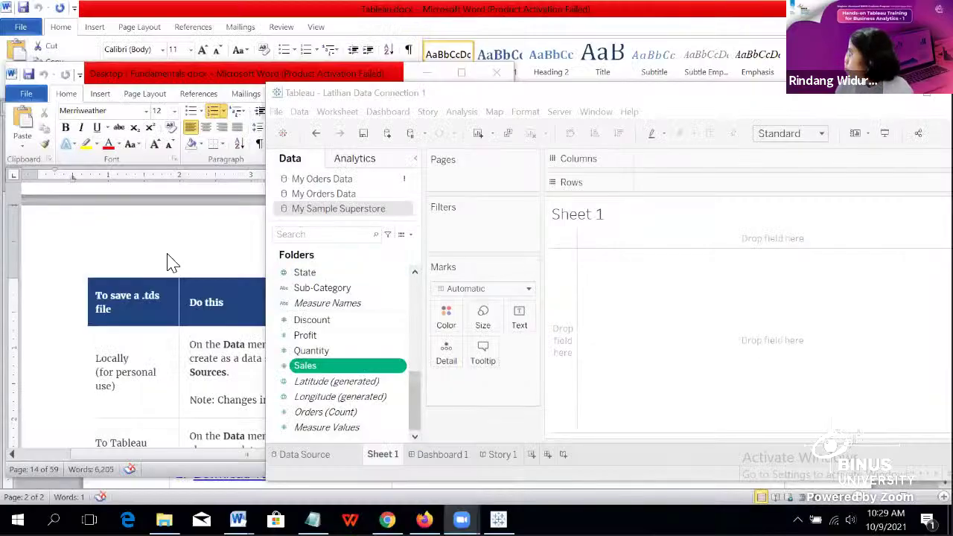
Step: Switch to the Word guide and review saving .tds files and connecting to a published data source, up to "Update the view with new data"
click(199, 255)
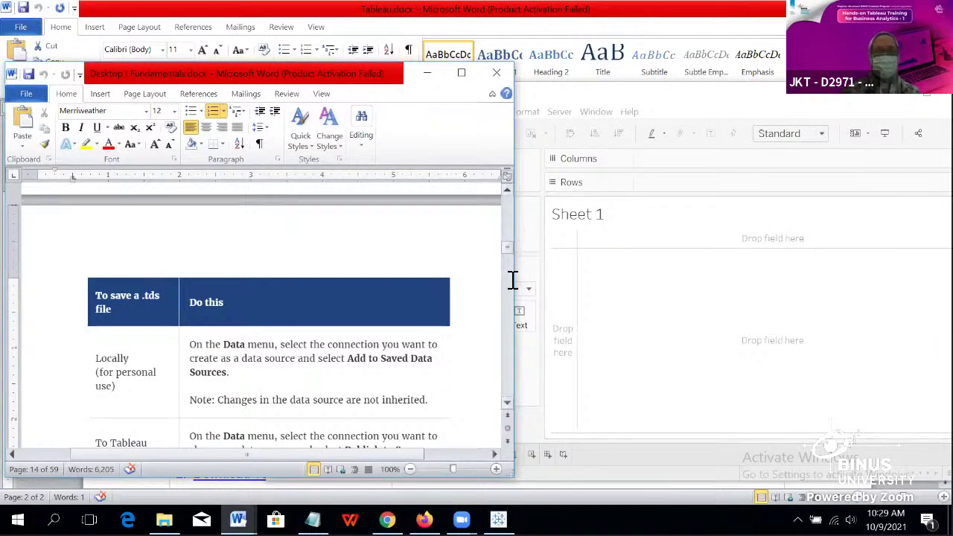
scroll(514, 279, down, 3)
scroll(513, 280, down, 2)
scroll(511, 276, up, 2)
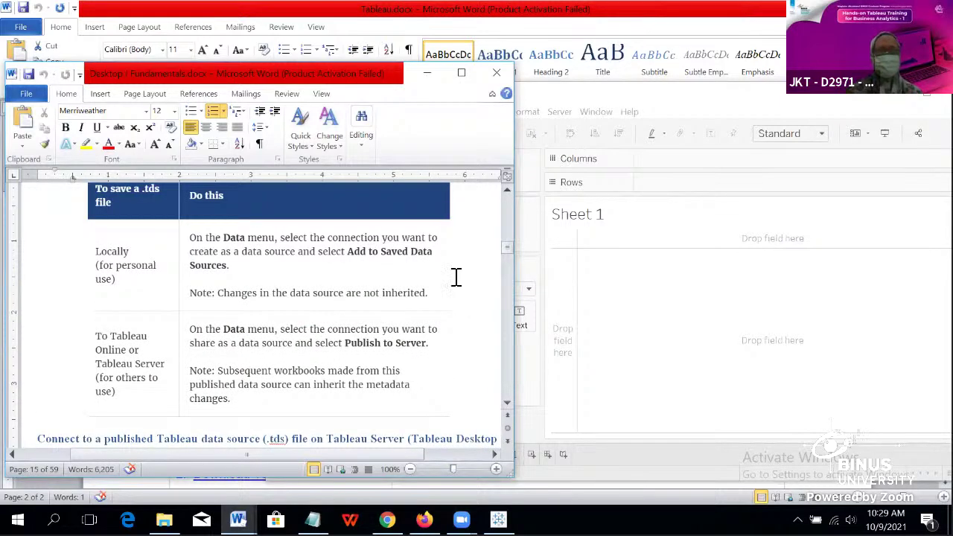
scroll(429, 307, down, 5)
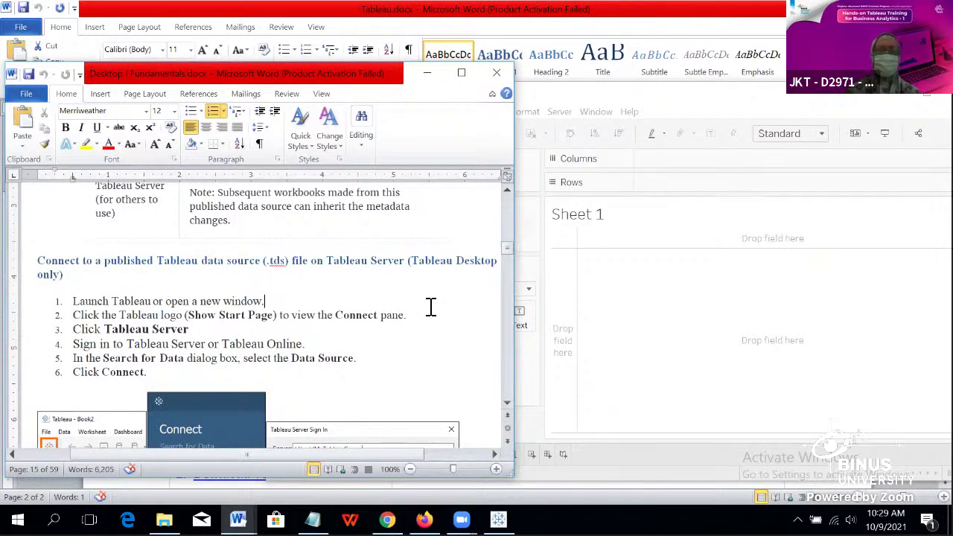
scroll(191, 330, down, 10)
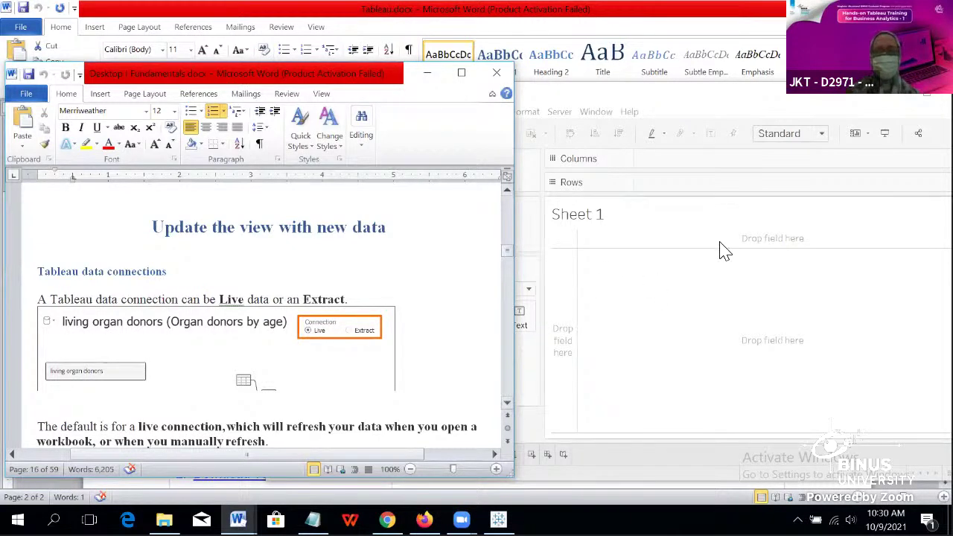
Step: Switch to Tableau and examine the Live and Extract connection options of My Sample Superstore on the Data Source page
click(613, 311)
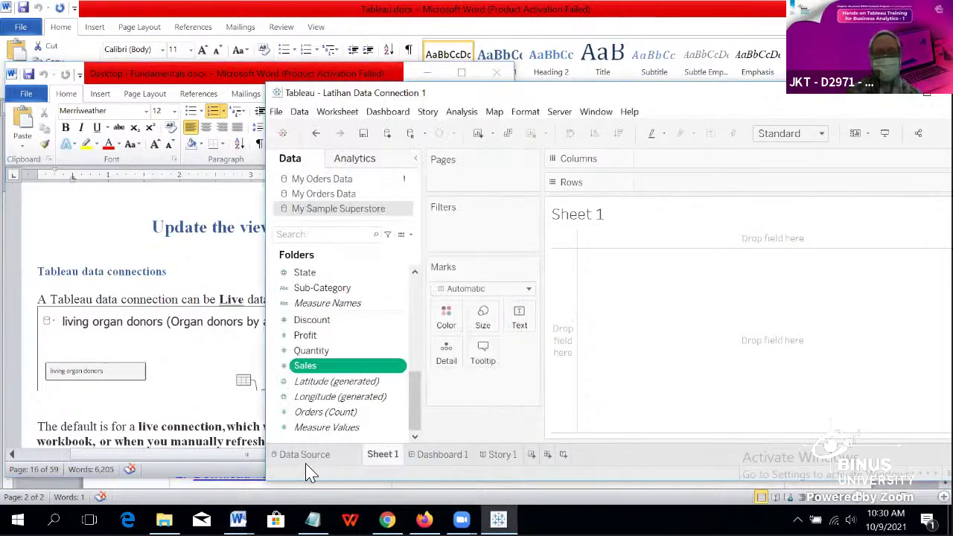
click(305, 455)
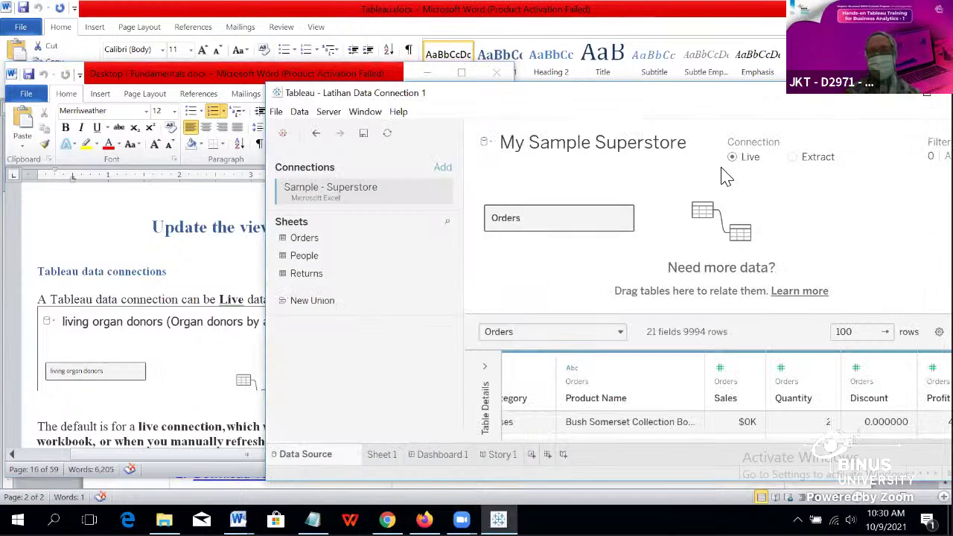
Step: Return to the Word guide and read about live connections, data extracts, refreshing a viz and updating field references
click(170, 272)
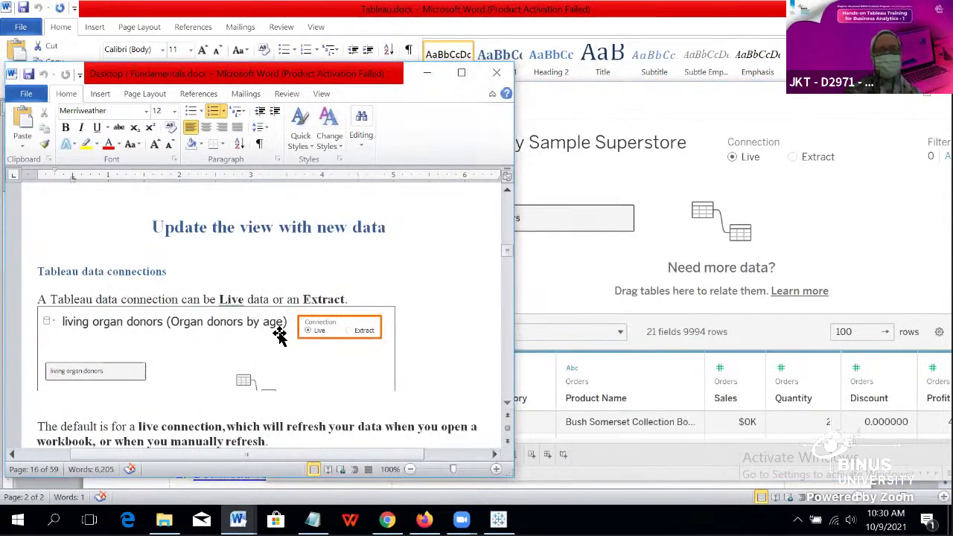
scroll(282, 335, down, 3)
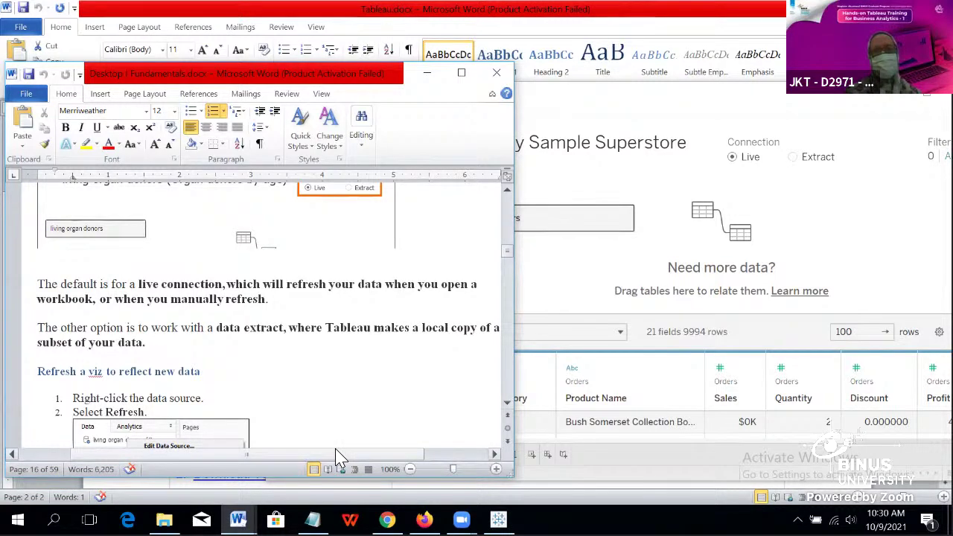
drag(336, 453, 340, 453)
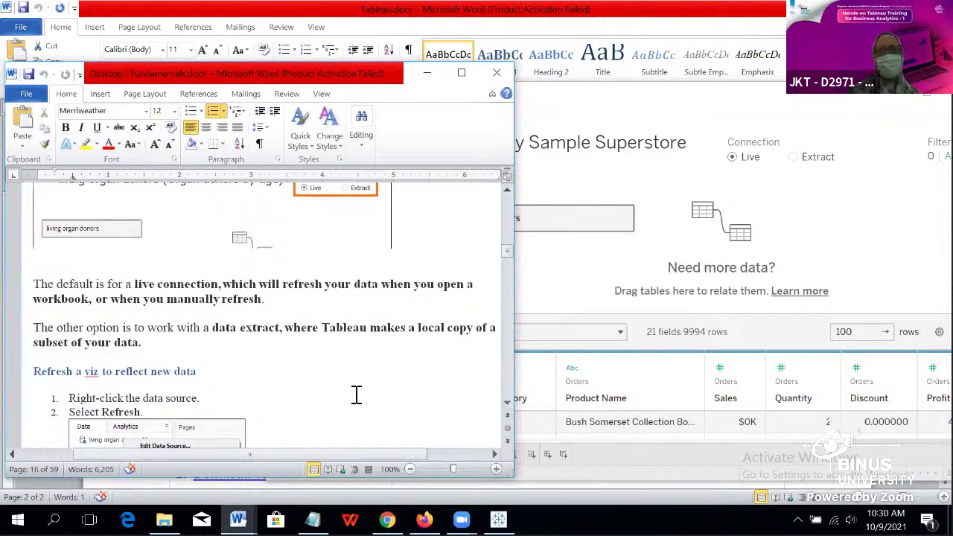
scroll(276, 349, down, 5)
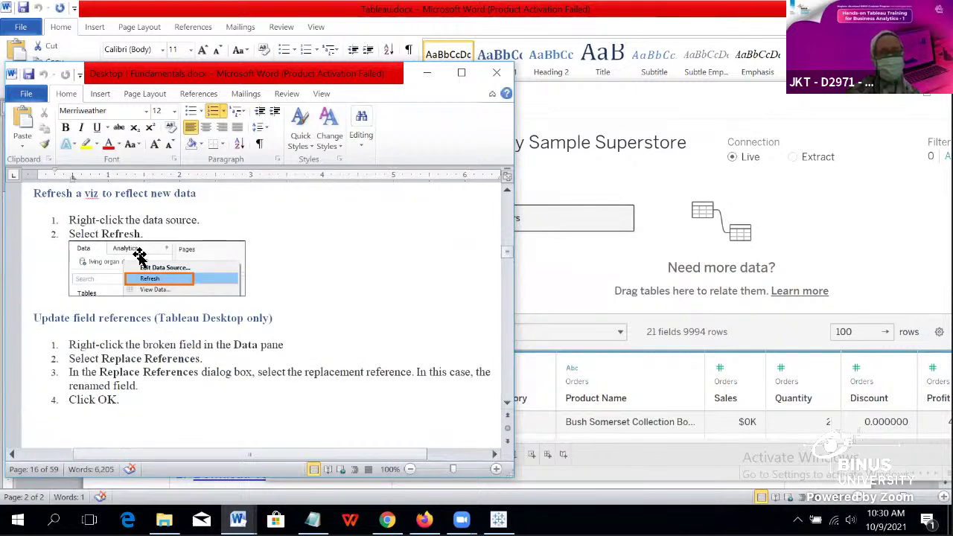
scroll(256, 253, up, 2)
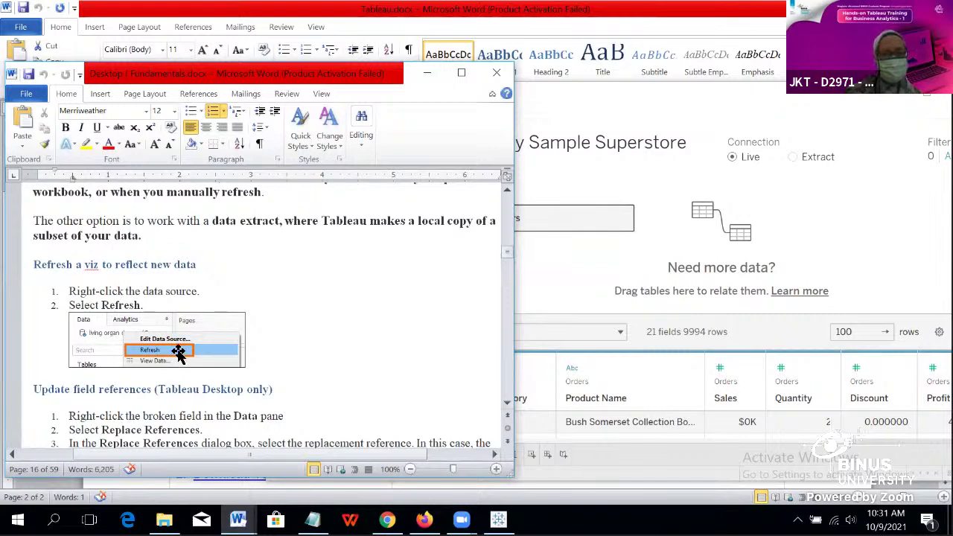
Step: Return to Sheet 1 in Tableau and group the My Sample Superstore fields by data source table
click(547, 272)
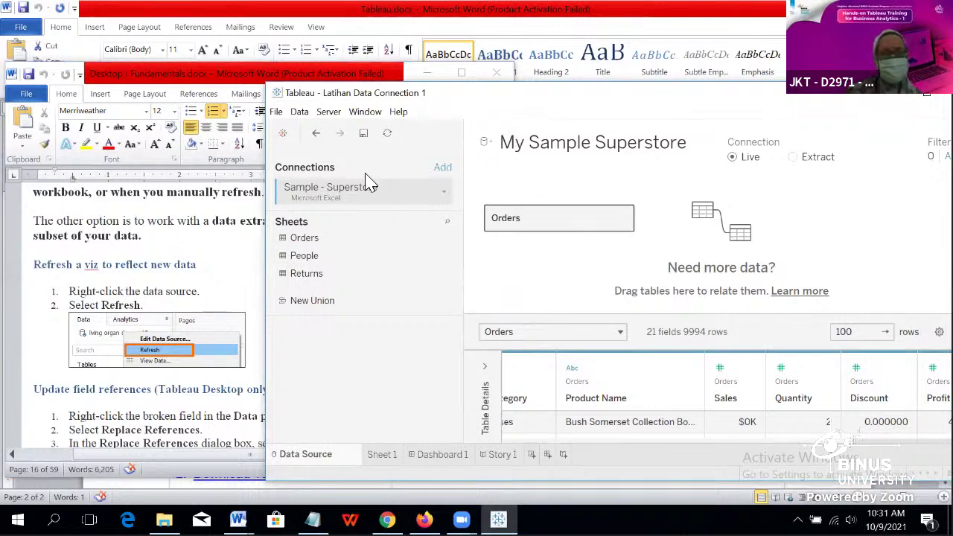
click(380, 454)
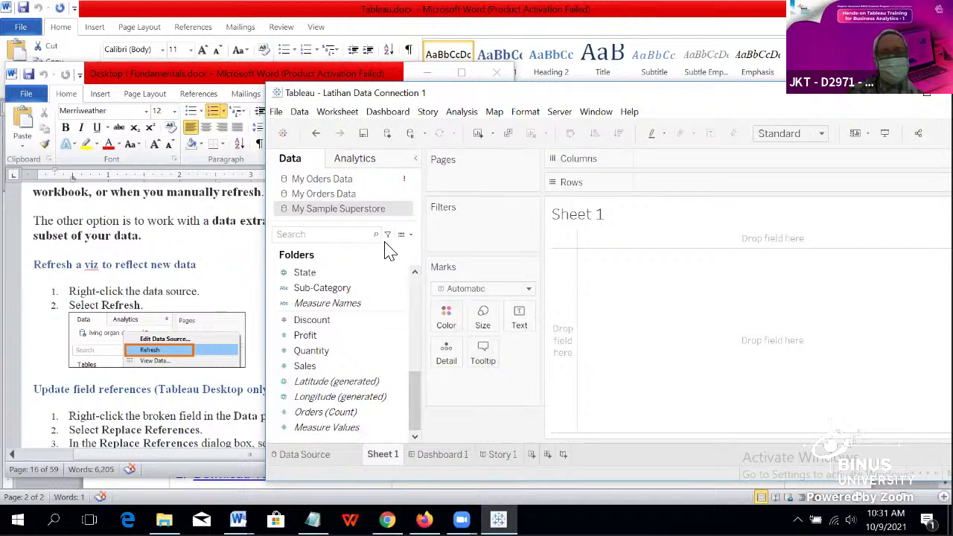
click(410, 235)
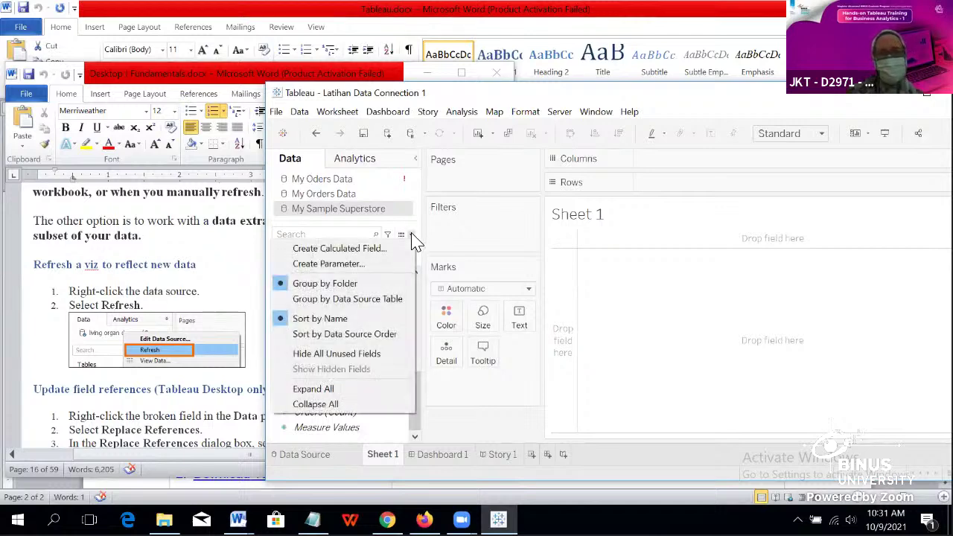
click(411, 235)
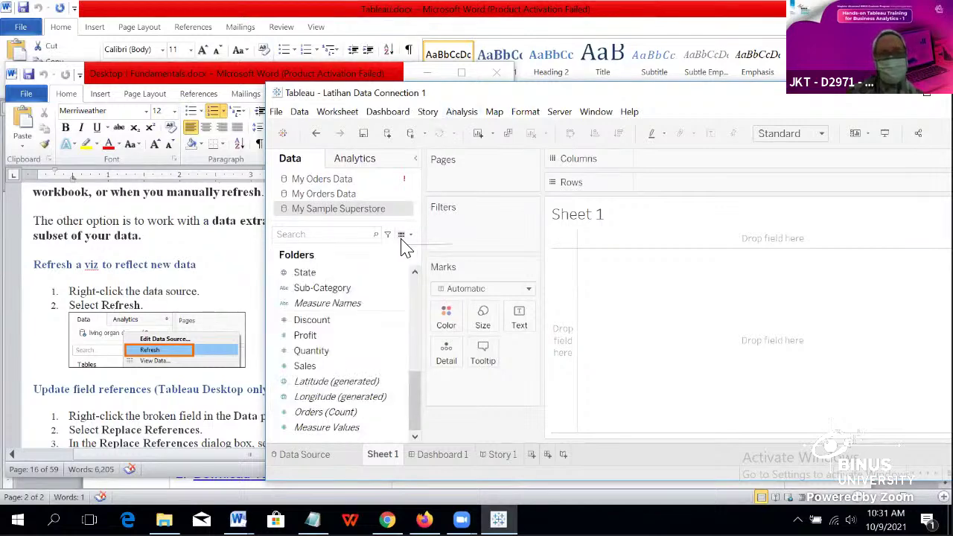
click(410, 235)
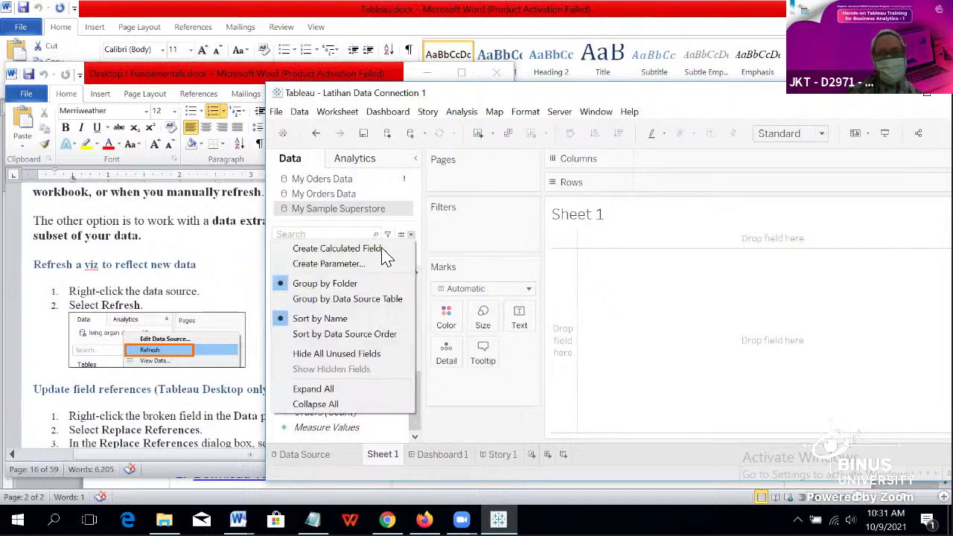
click(356, 299)
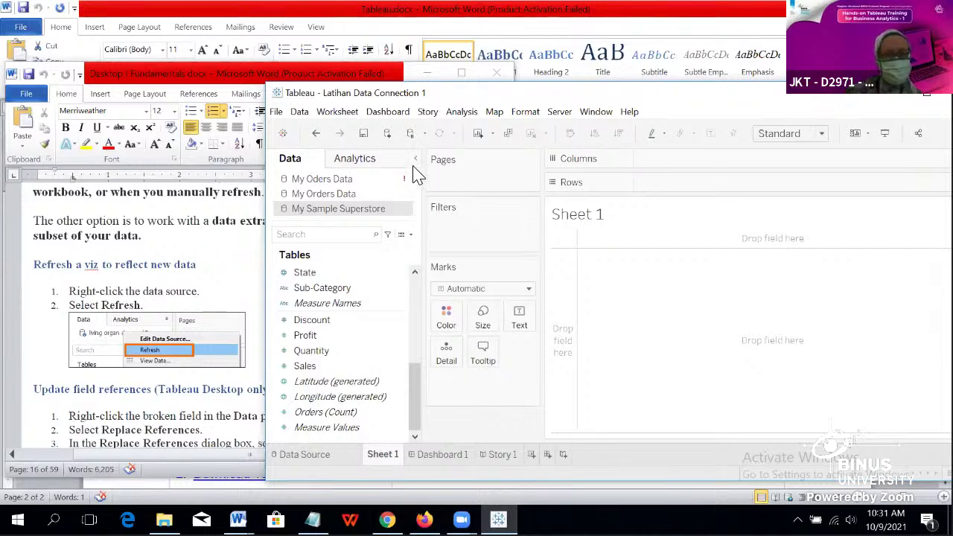
click(406, 234)
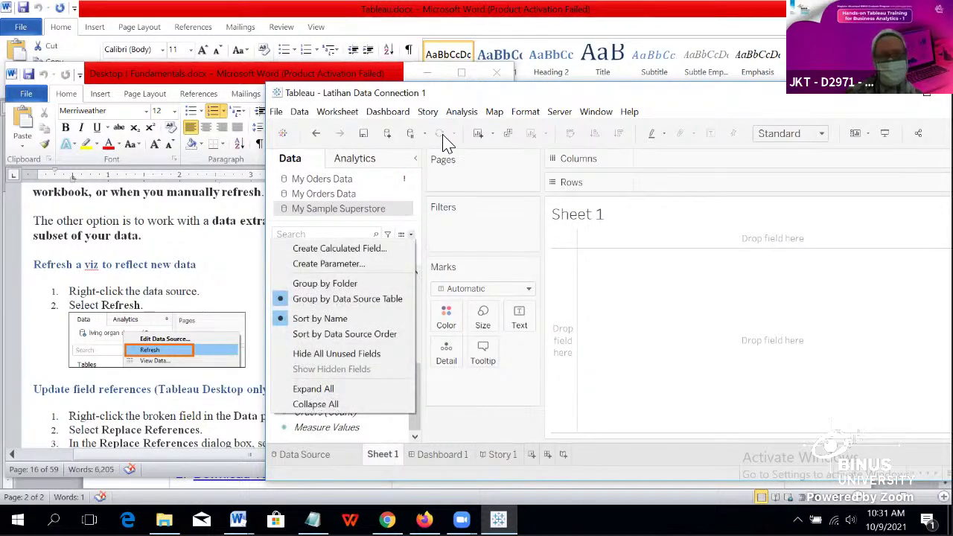
click(409, 236)
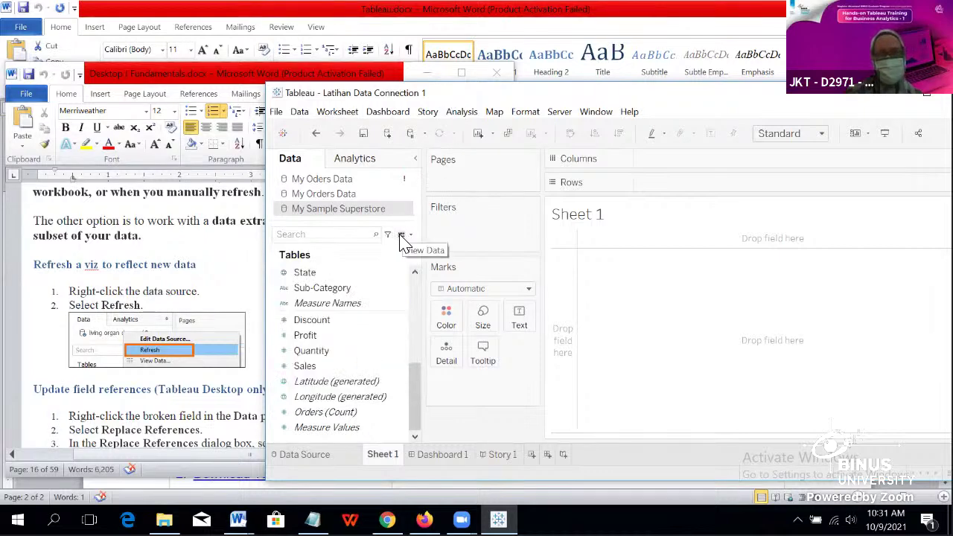
Step: Check the available commands for My Oders Data, and refresh the My Sample Superstore data source
click(317, 303)
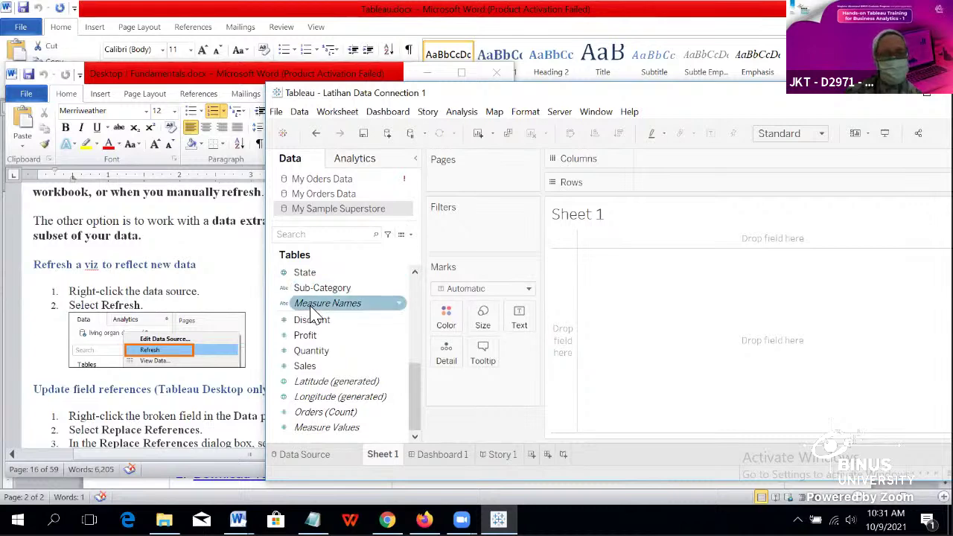
click(419, 177)
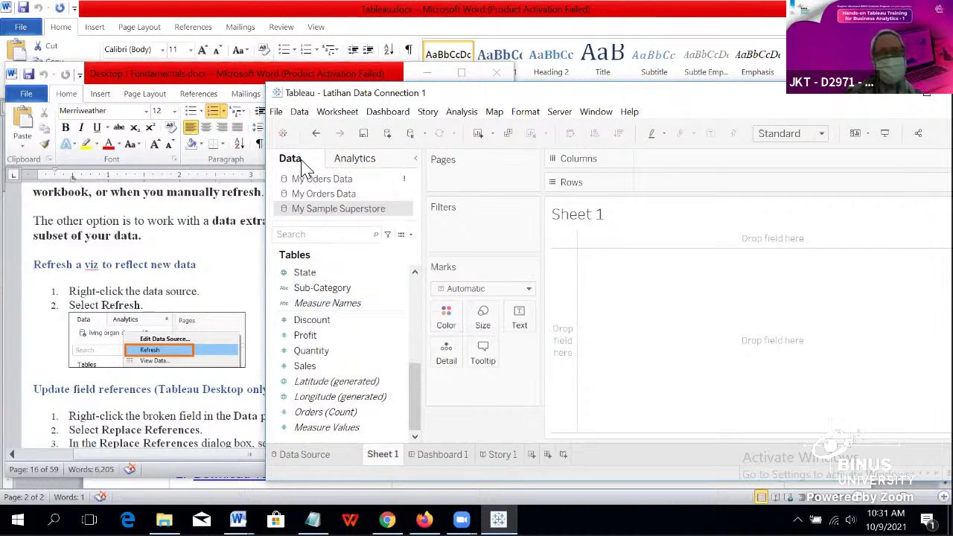
right_click(395, 180)
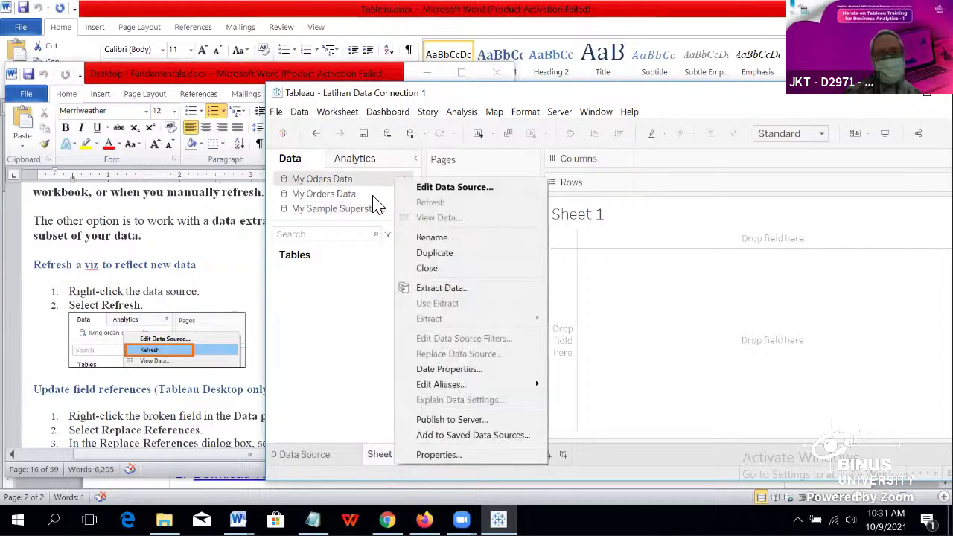
click(374, 198)
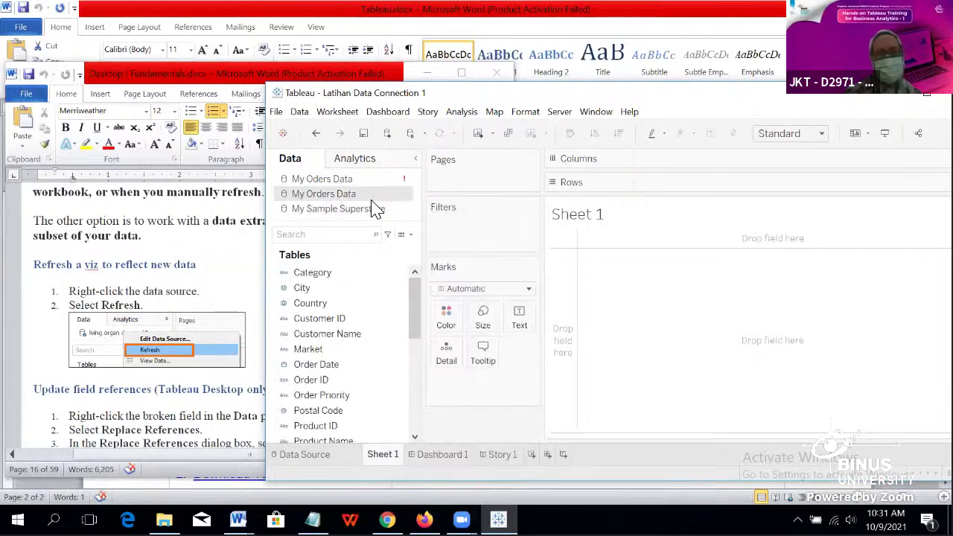
click(378, 212)
right_click(376, 212)
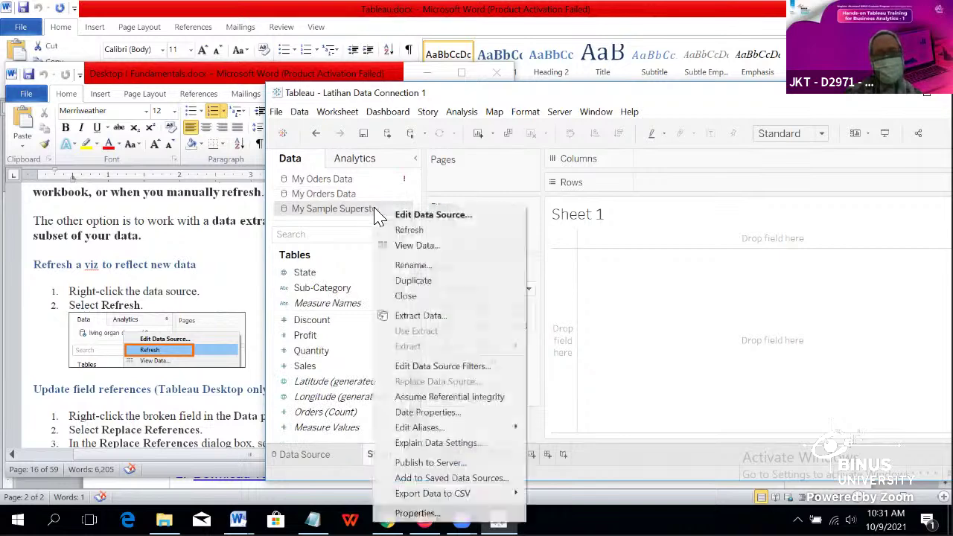
click(418, 232)
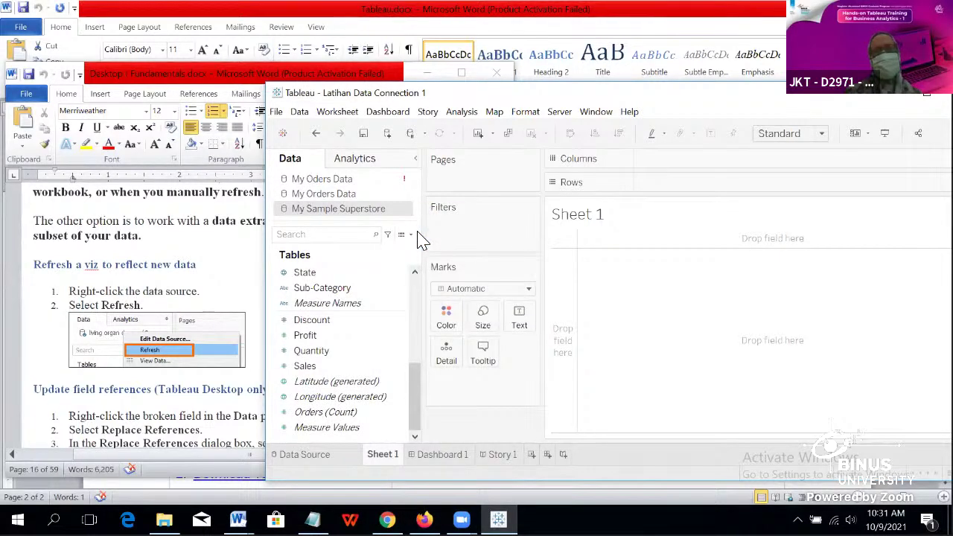
Step: Compare the fields of My Orders Data, My Oders Data and My Sample Superstore, ending with My Sample Superstore selected
click(371, 196)
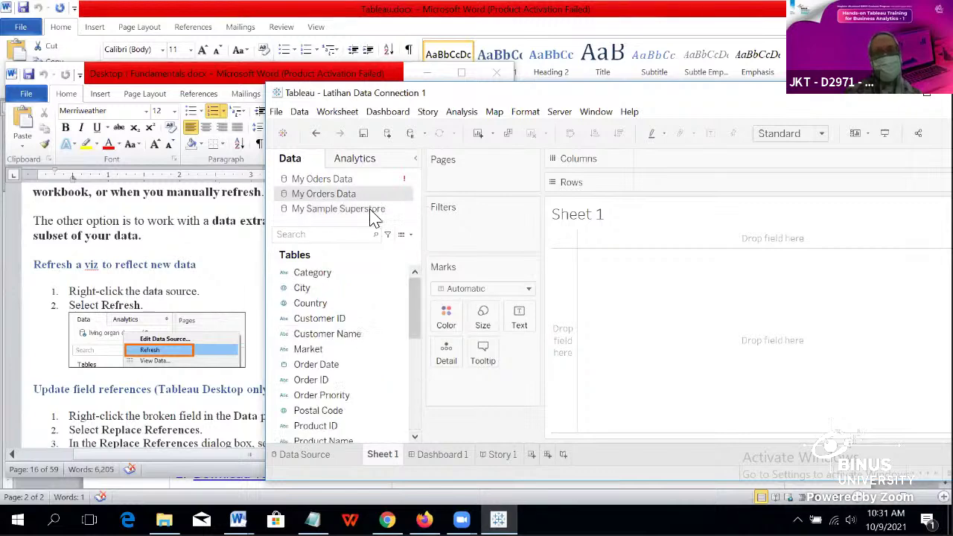
click(372, 208)
key(Up)
click(363, 210)
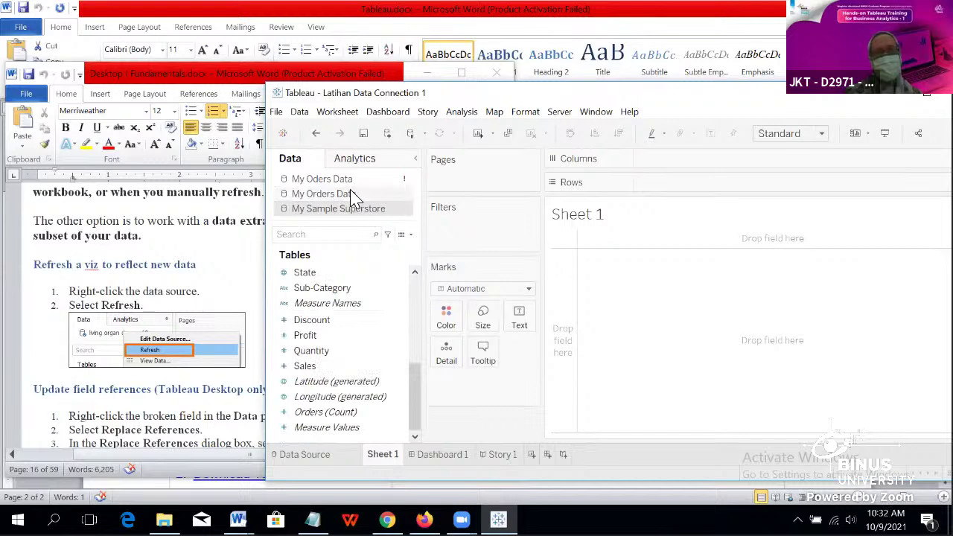
click(353, 193)
click(351, 180)
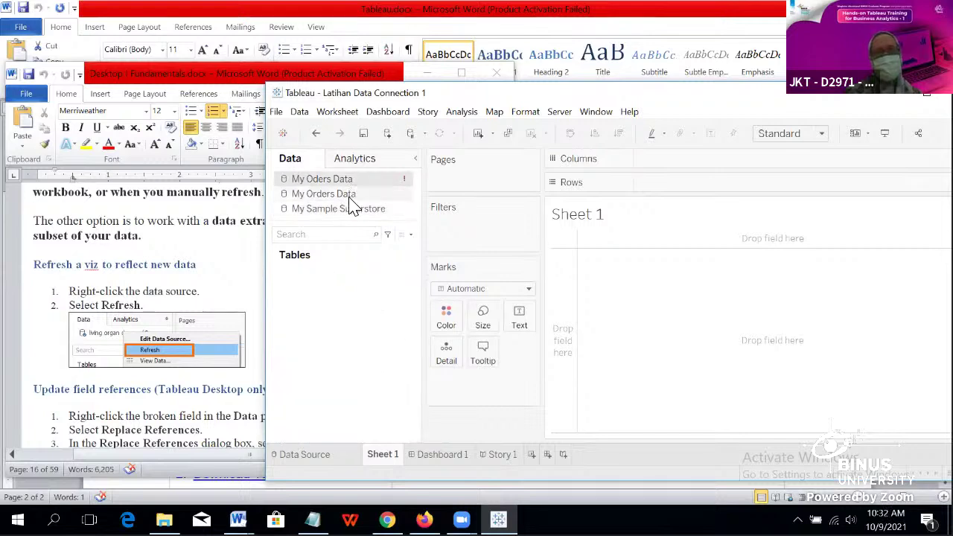
click(353, 208)
scroll(356, 213, down, 10)
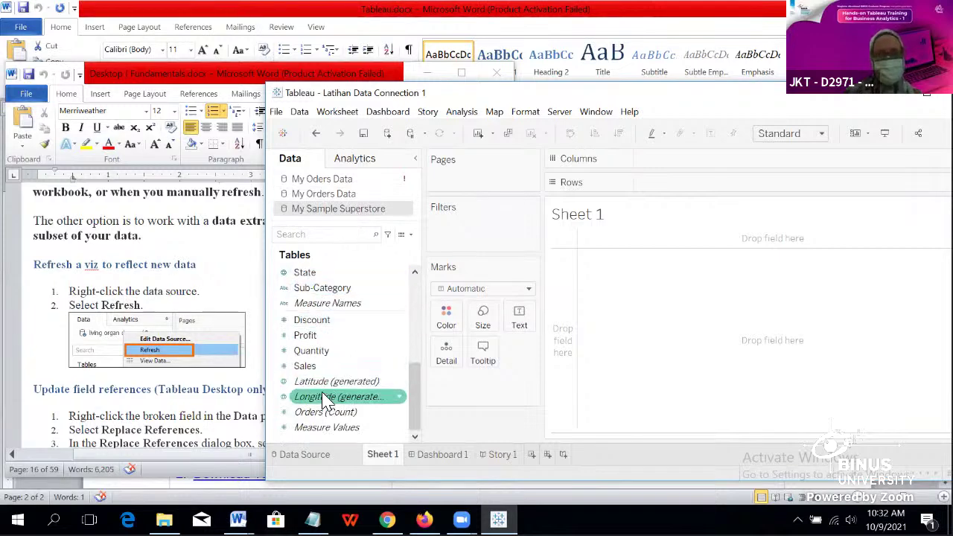
right_click(391, 208)
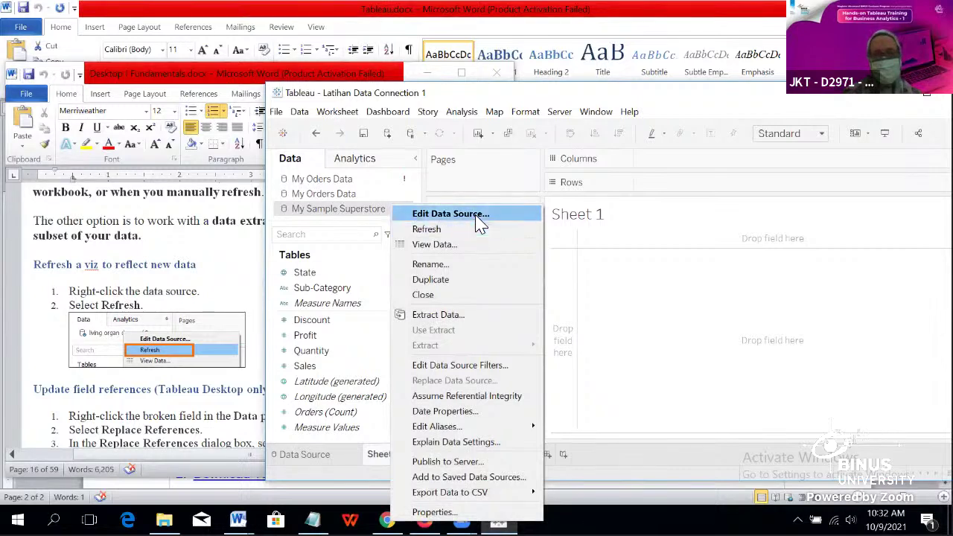
click(462, 266)
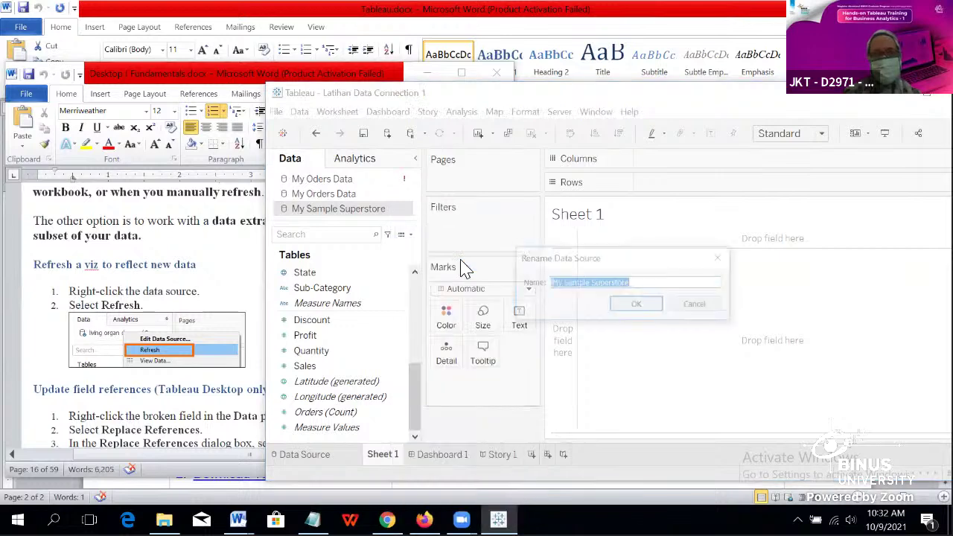
click(716, 261)
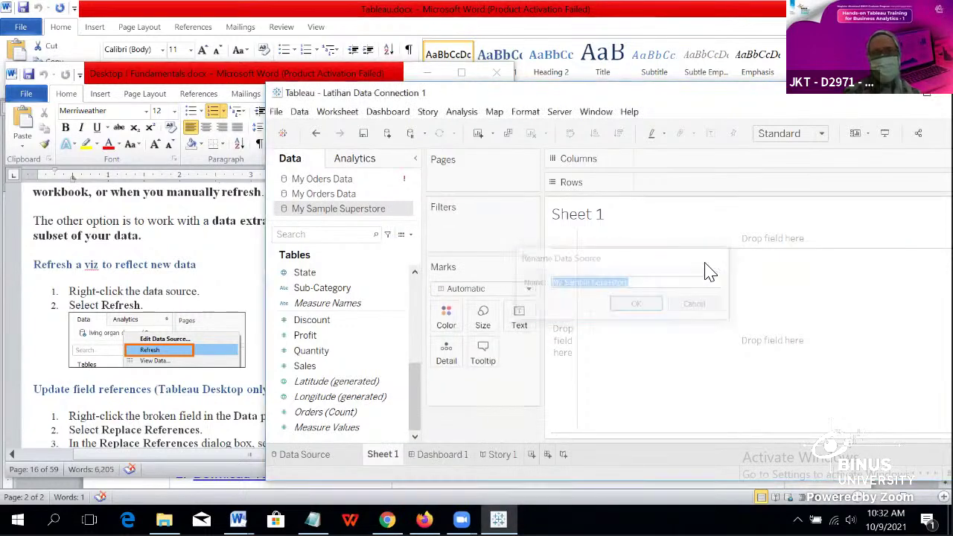
Step: Check My Sample Superstore's connection on the Data Source page, then return to Sheet 1 and review the data source's available commands
click(310, 455)
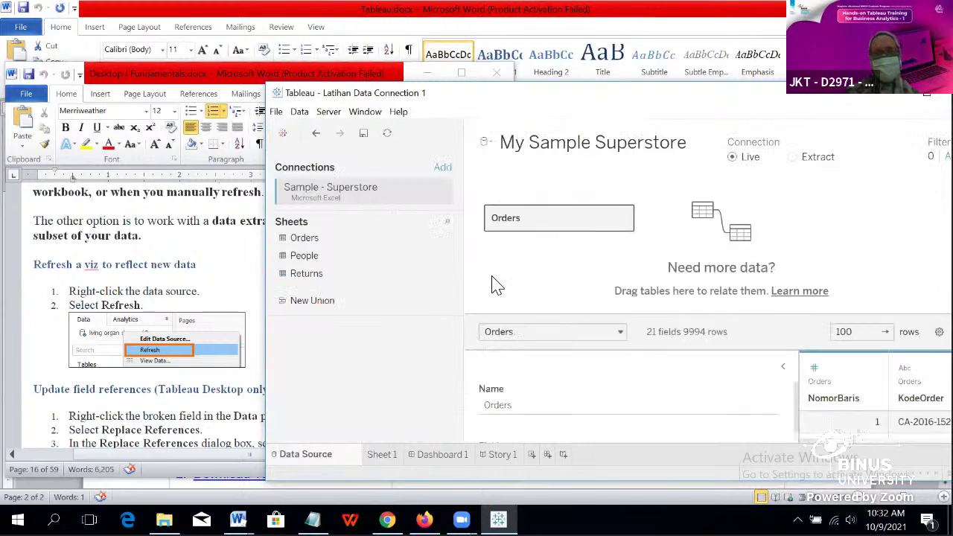
click(377, 456)
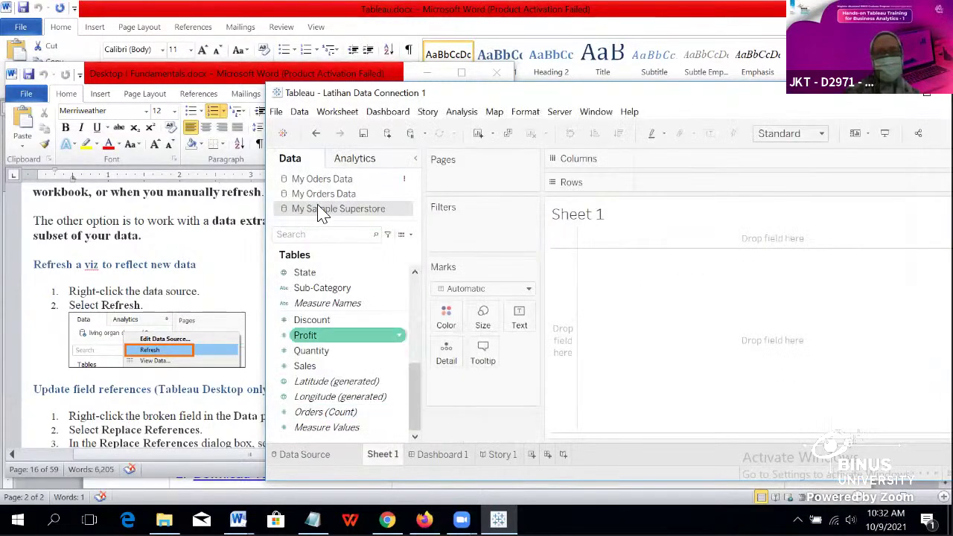
right_click(408, 216)
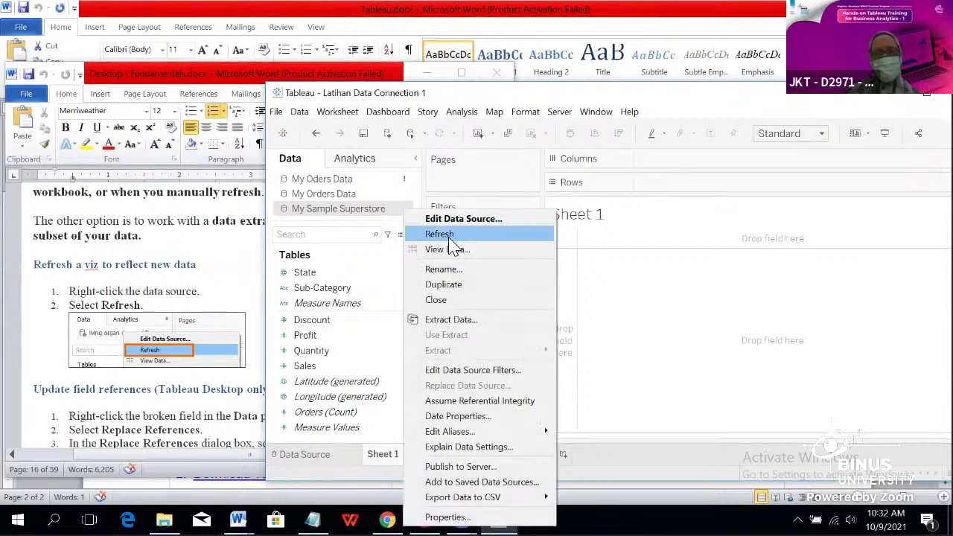
click(339, 98)
Step: Switch to the Word guide and read the instructions on refreshing a viz and updating field references, up to the Attributes section
click(155, 328)
scroll(181, 340, down, 1)
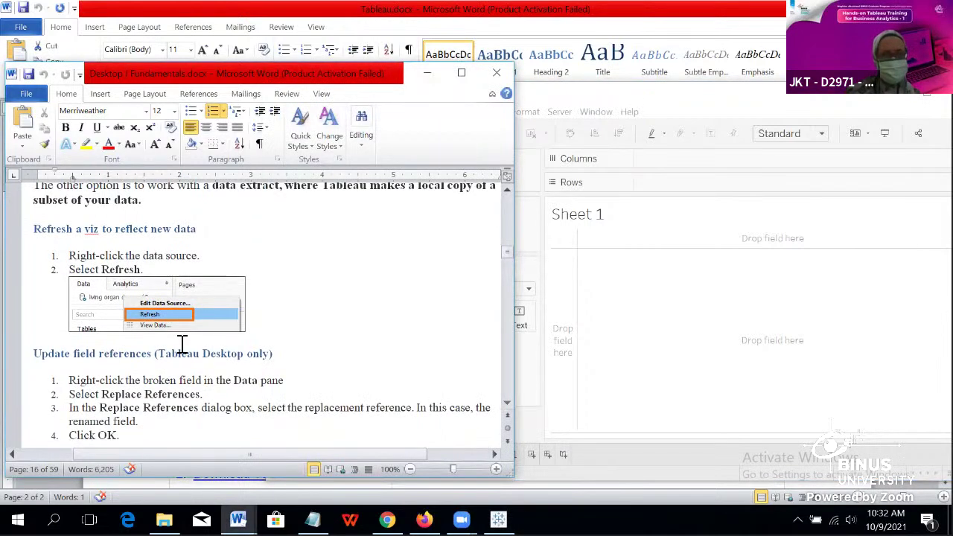
scroll(181, 350, down, 2)
scroll(181, 357, down, 1)
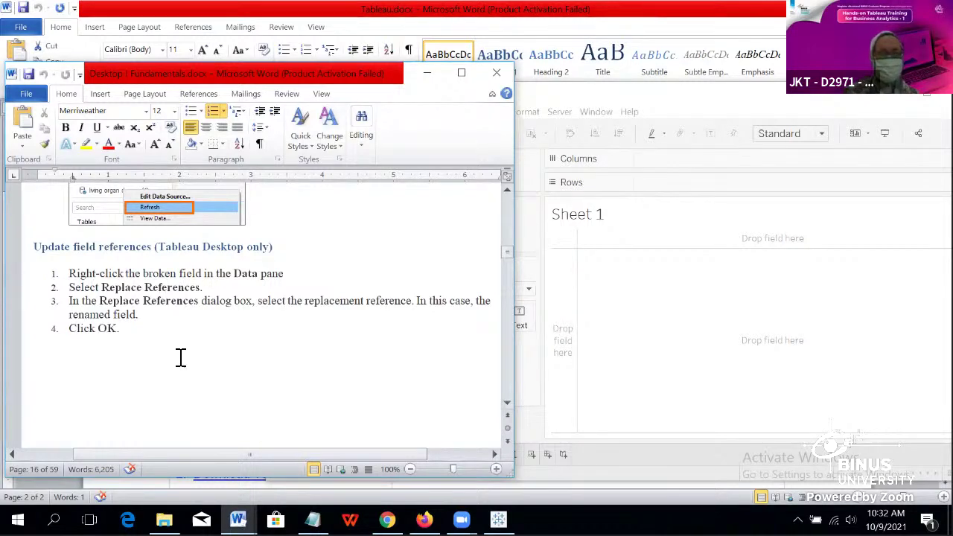
scroll(180, 358, down, 5)
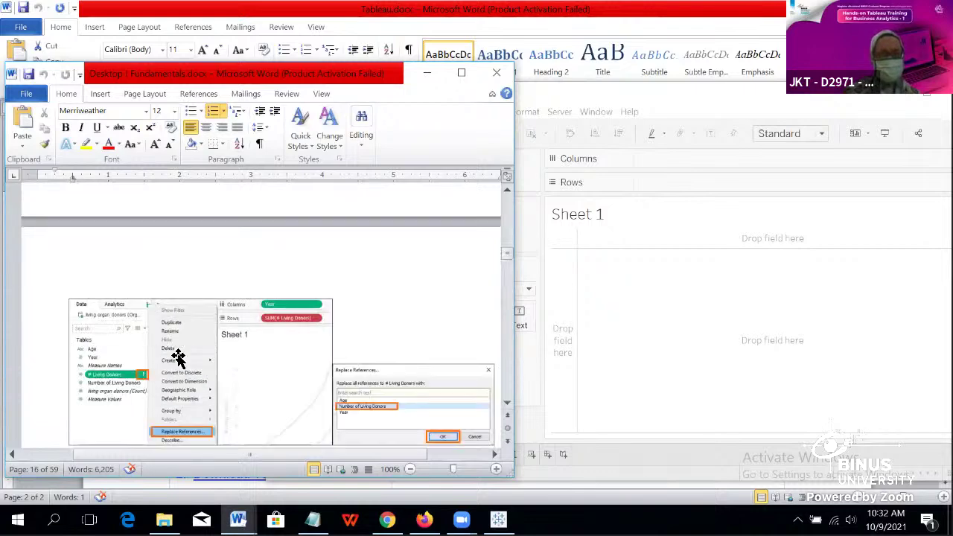
scroll(178, 357, down, 7)
scroll(179, 358, up, 6)
scroll(180, 358, down, 7)
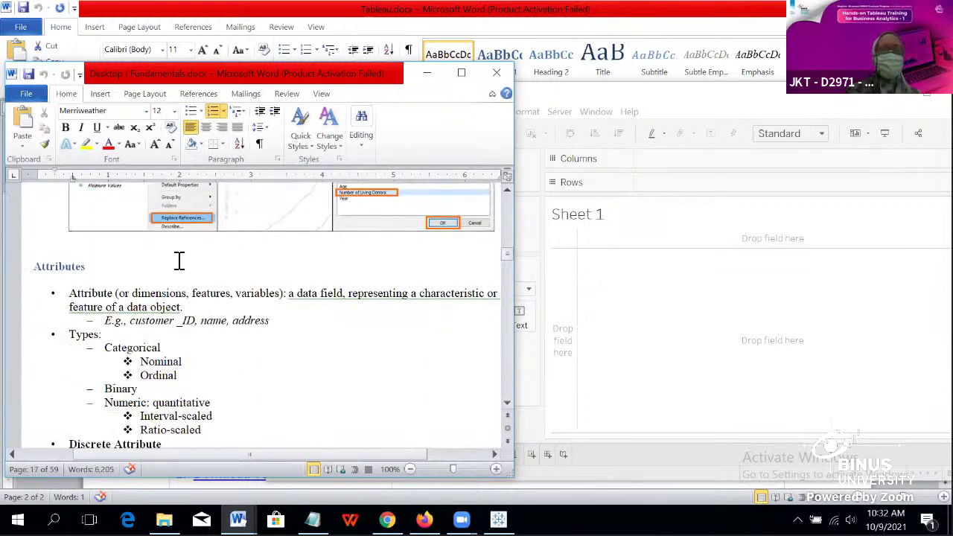
Step: Read the Attributes section on attribute types and on discrete and continuous attributes
click(179, 261)
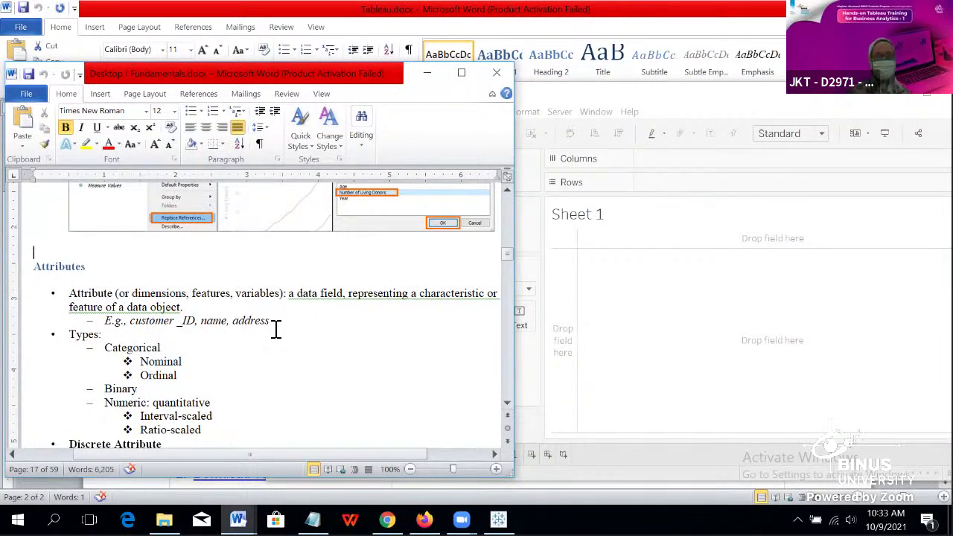
scroll(276, 330, down, 2)
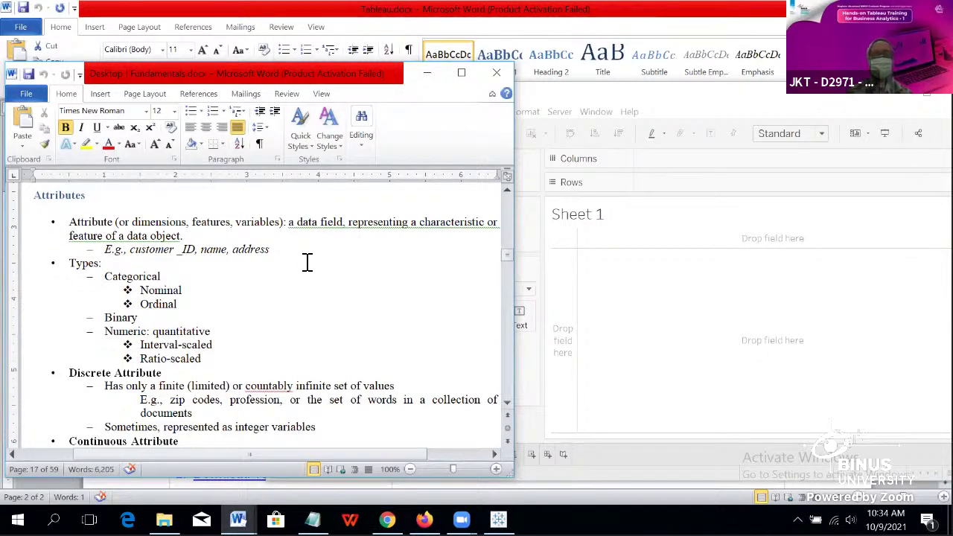
scroll(307, 262, down, 1)
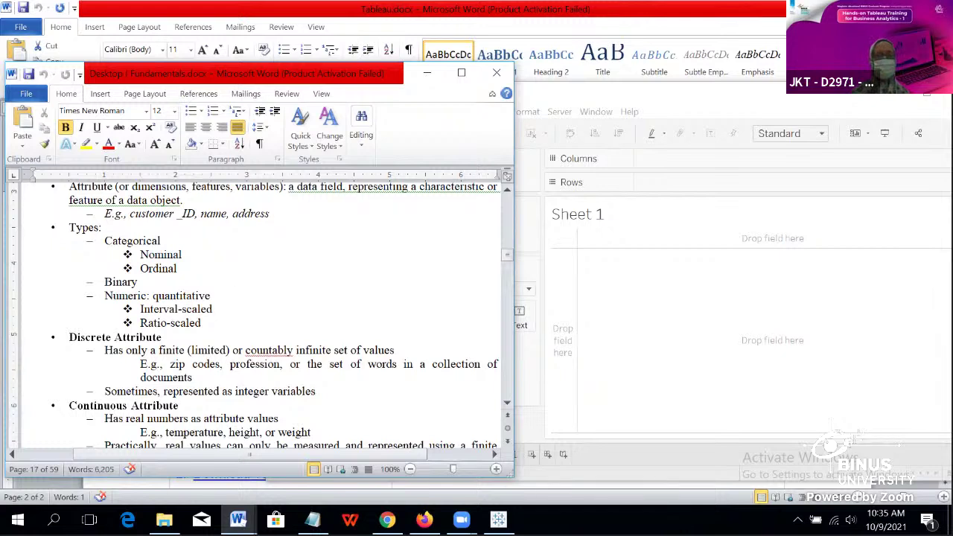
scroll(357, 332, down, 1)
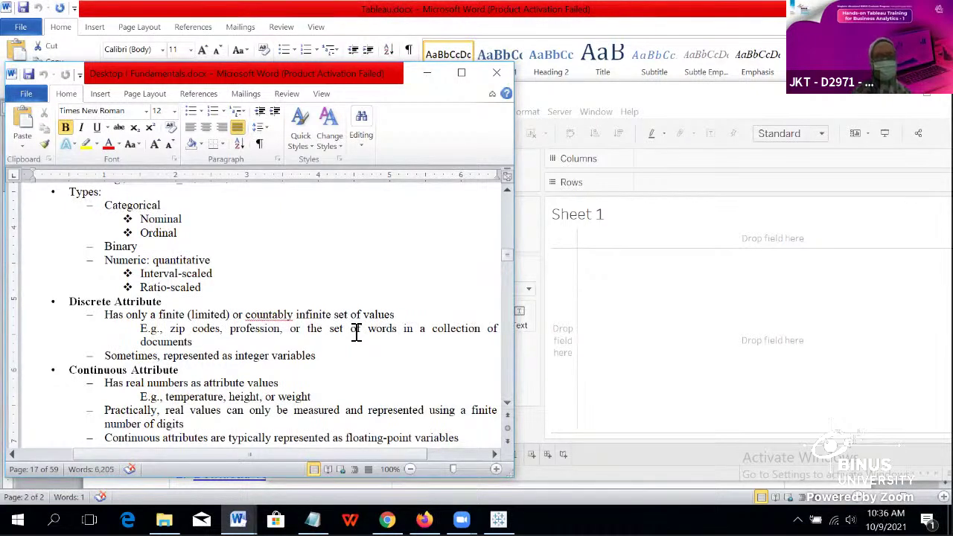
scroll(364, 316, down, 1)
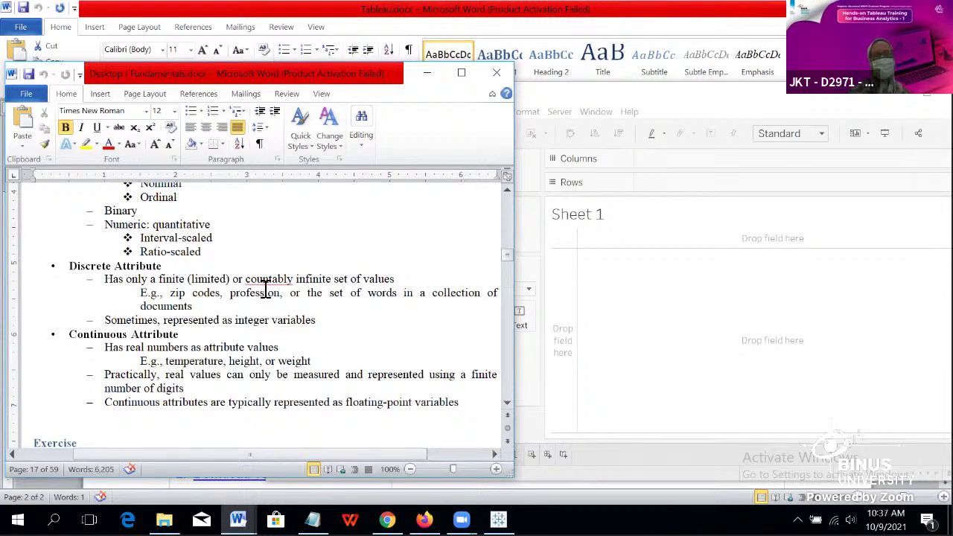
scroll(266, 292, up, 1)
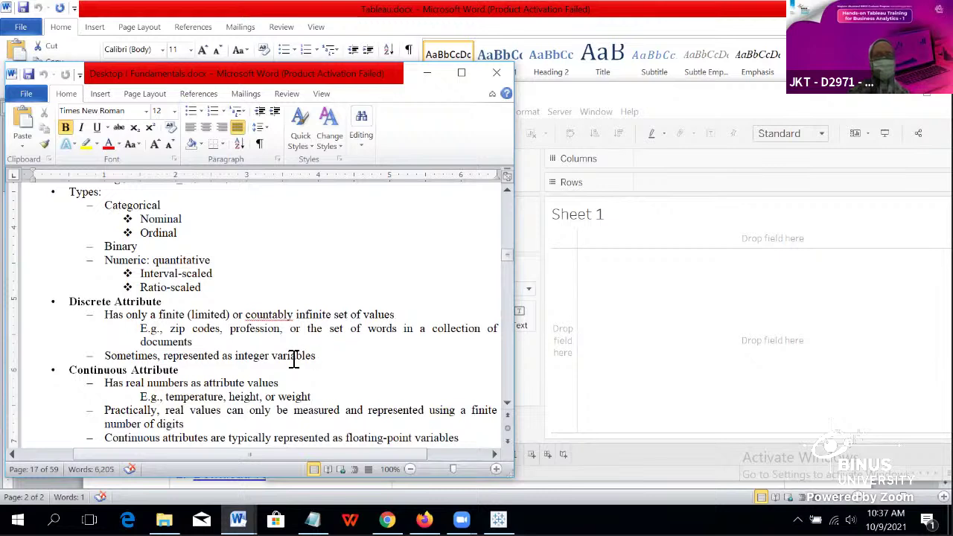
scroll(225, 350, down, 1)
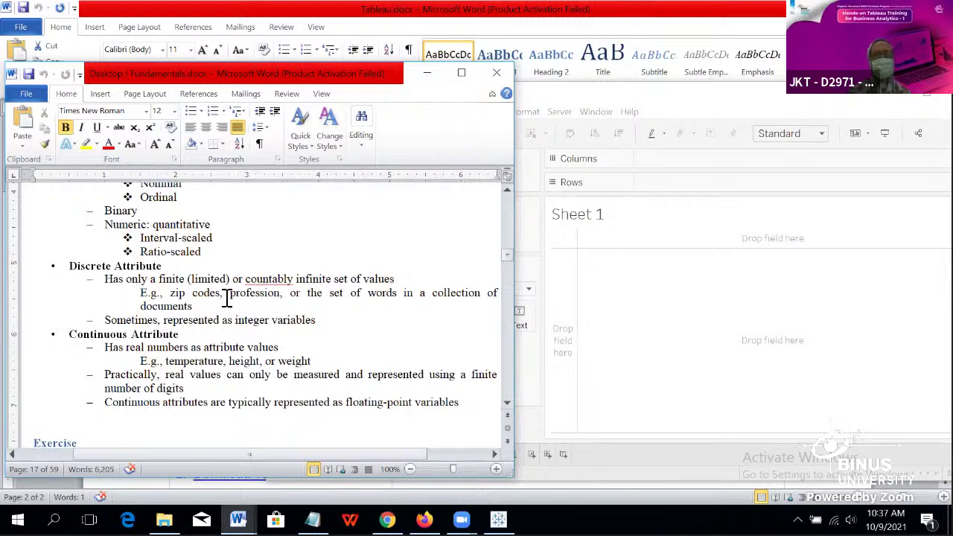
scroll(225, 294, up, 1)
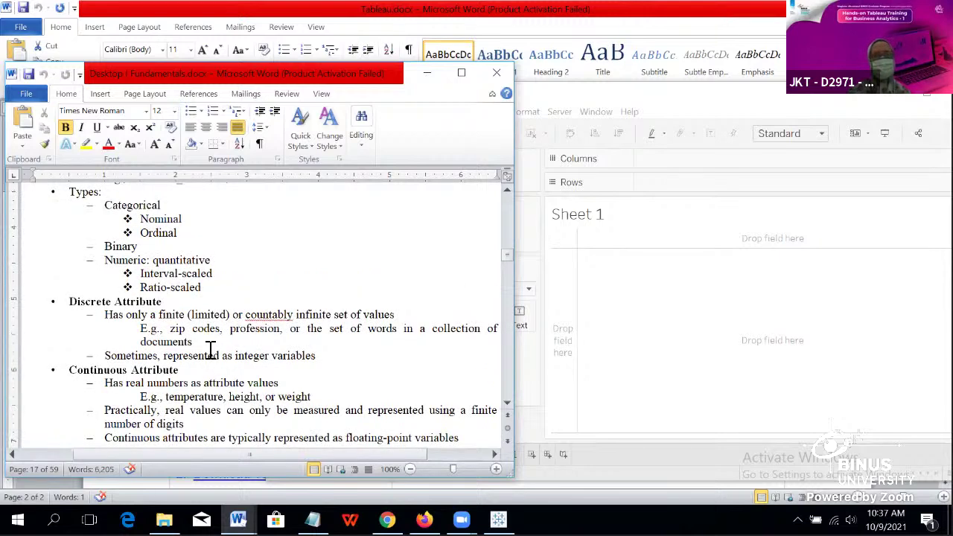
scroll(211, 350, up, 1)
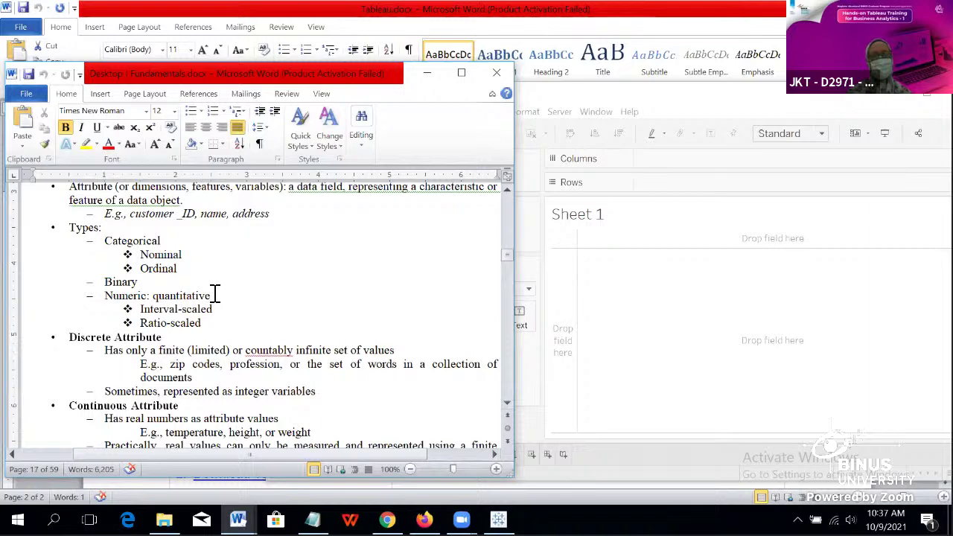
scroll(215, 295, down, 1)
scroll(231, 283, down, 1)
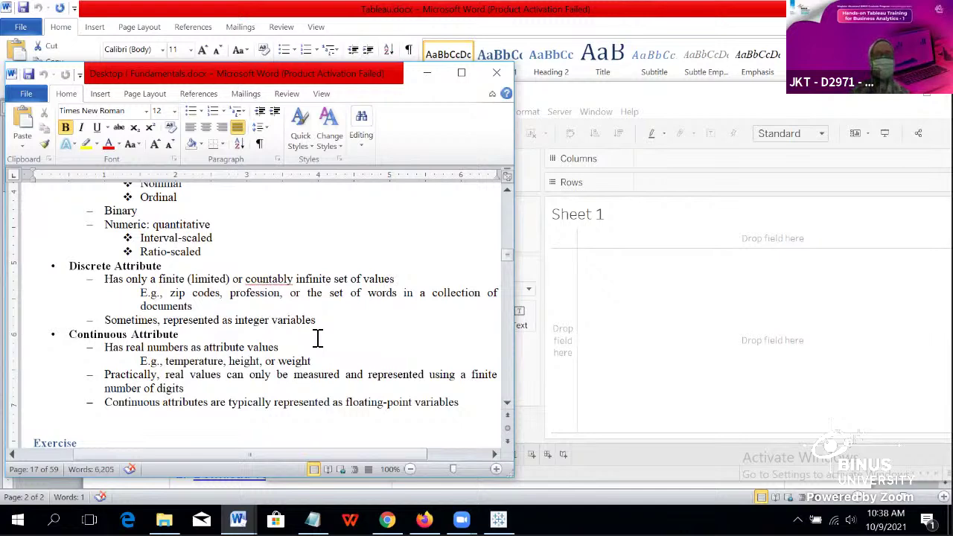
scroll(262, 319, up, 3)
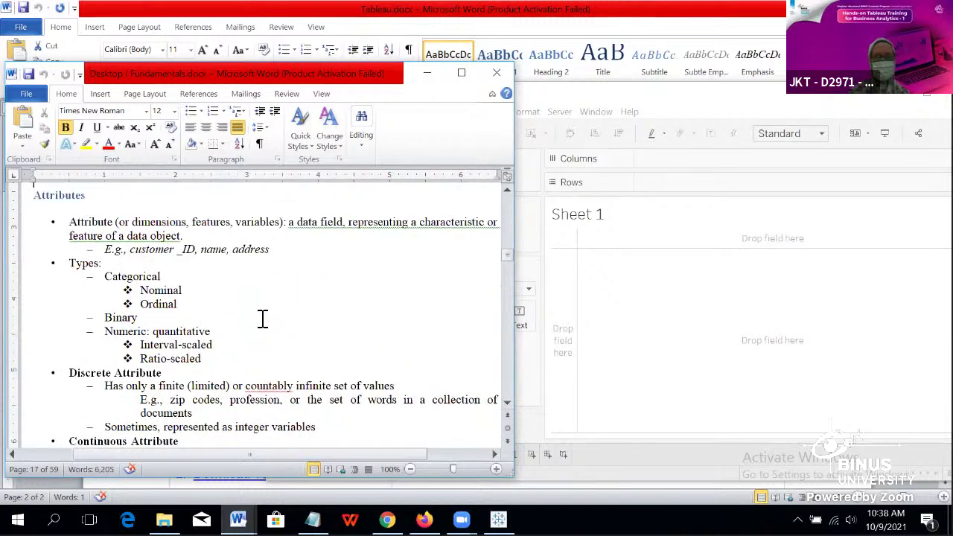
scroll(263, 319, down, 2)
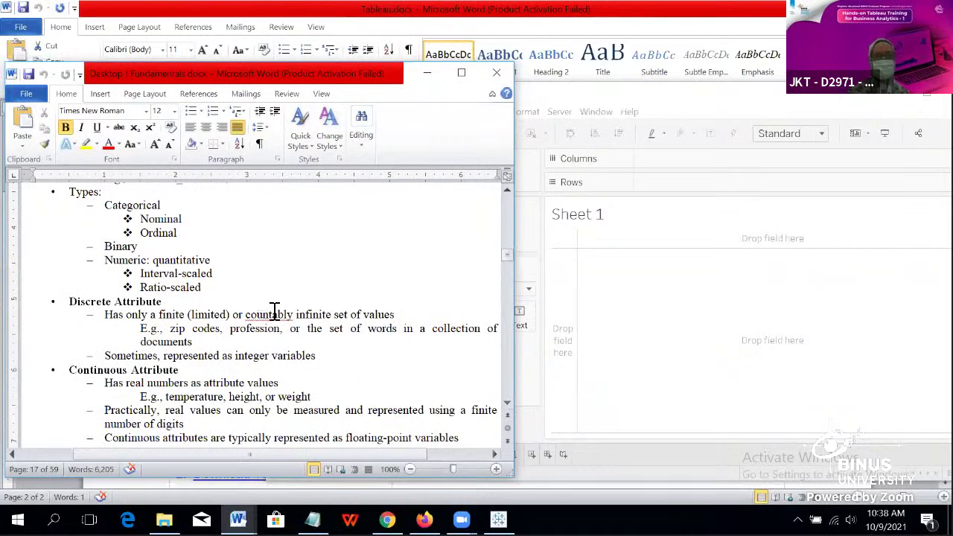
scroll(274, 311, up, 4)
scroll(274, 312, down, 7)
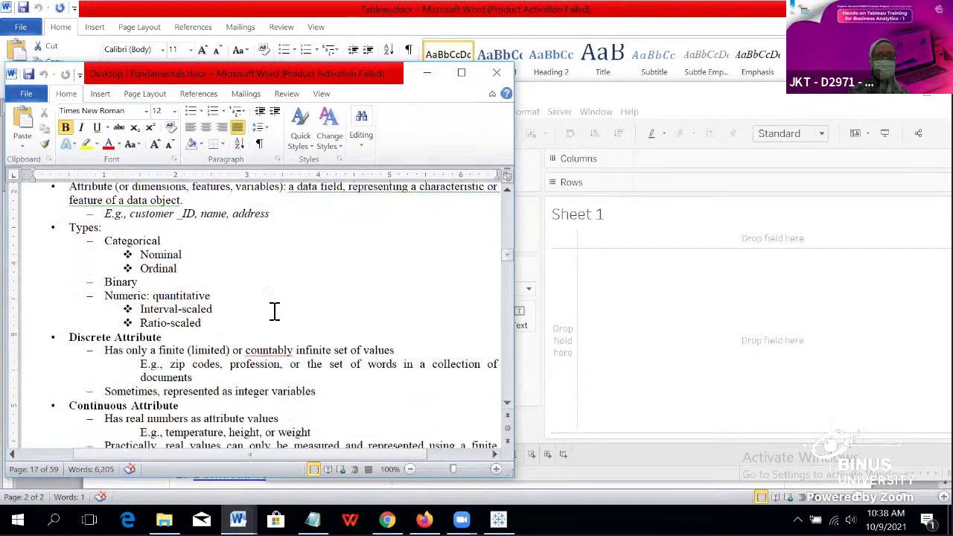
Step: Read the hurricane data Exercise's introduction and its first instructions on opening the starter file and renaming the Lat (deg) and Long (deg) fields
scroll(275, 311, down, 1)
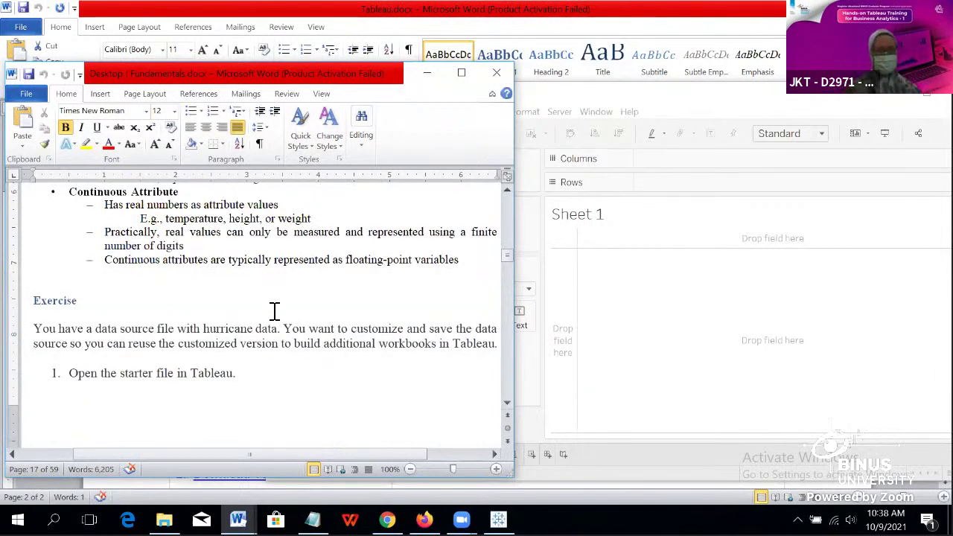
scroll(274, 311, up, 10)
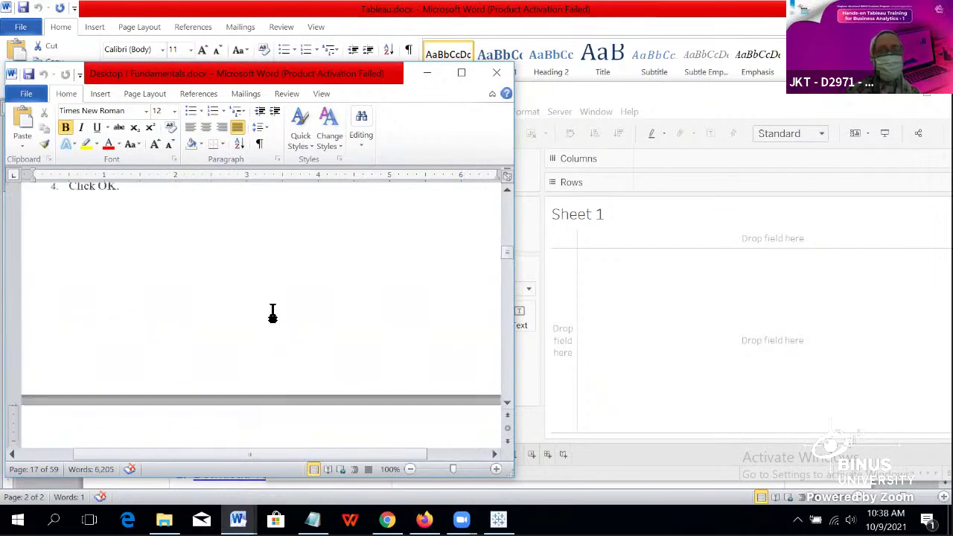
scroll(273, 313, down, 12)
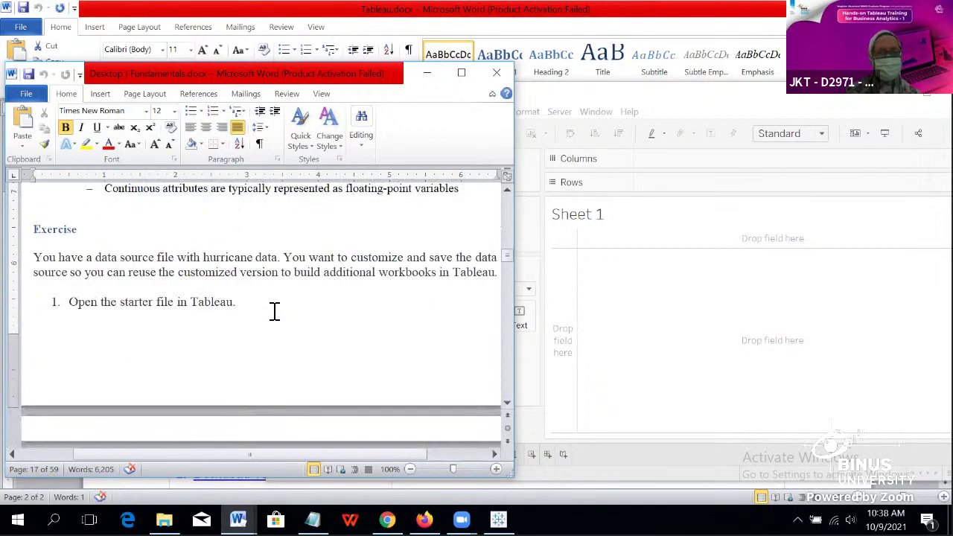
scroll(274, 311, down, 3)
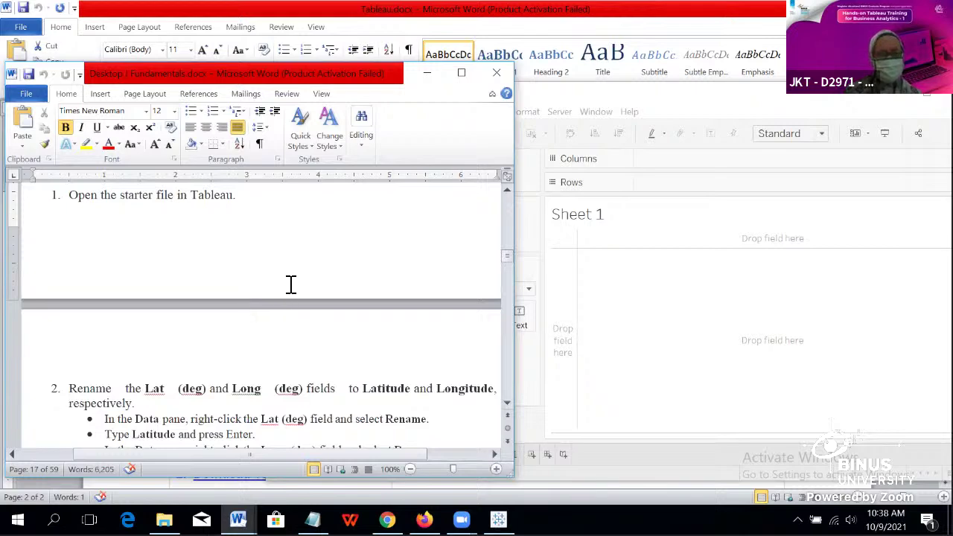
scroll(292, 283, up, 1)
scroll(292, 283, down, 3)
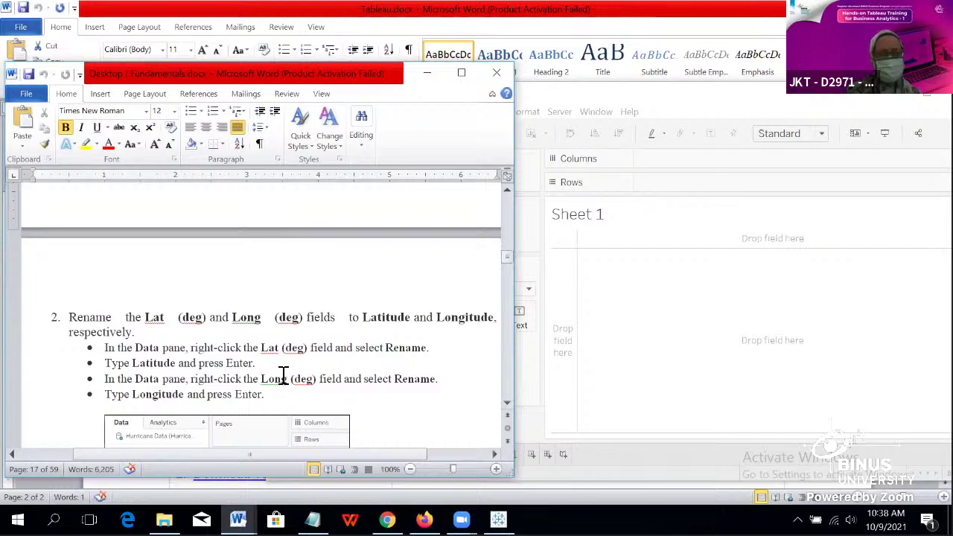
scroll(283, 372, up, 4)
click(272, 268)
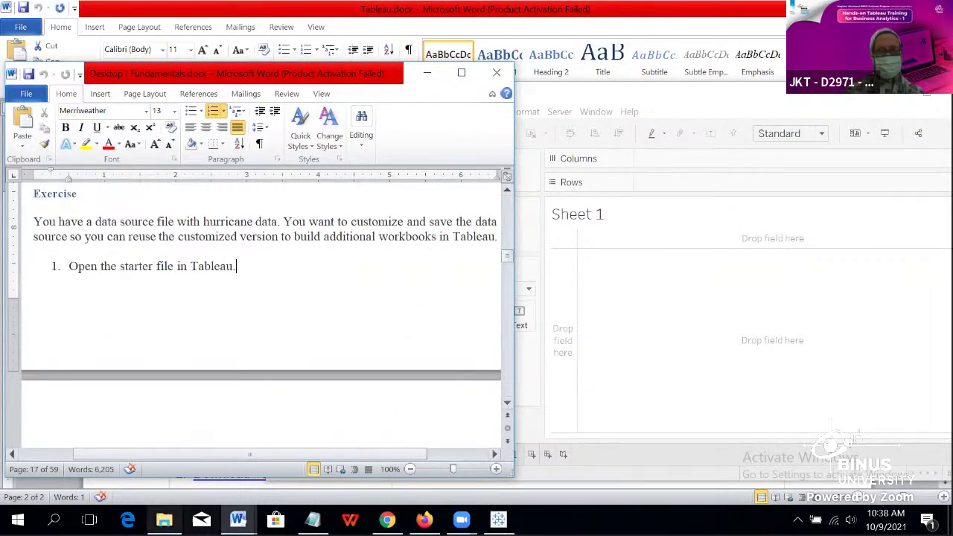
Step: Switch to File Explorer and open Hurricane data - starter.twbx from the Data latihan folder in Tableau
mouse_move(164, 520)
click(179, 466)
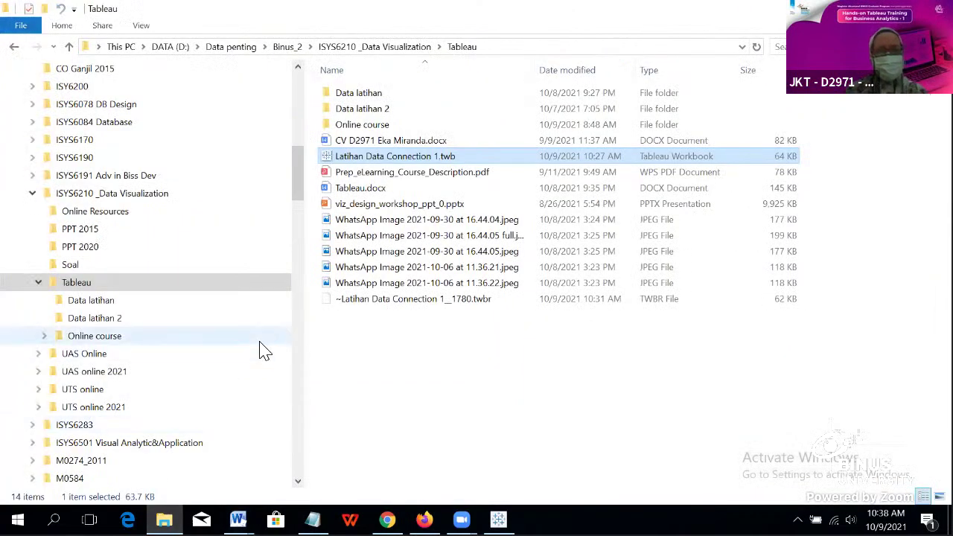
click(116, 304)
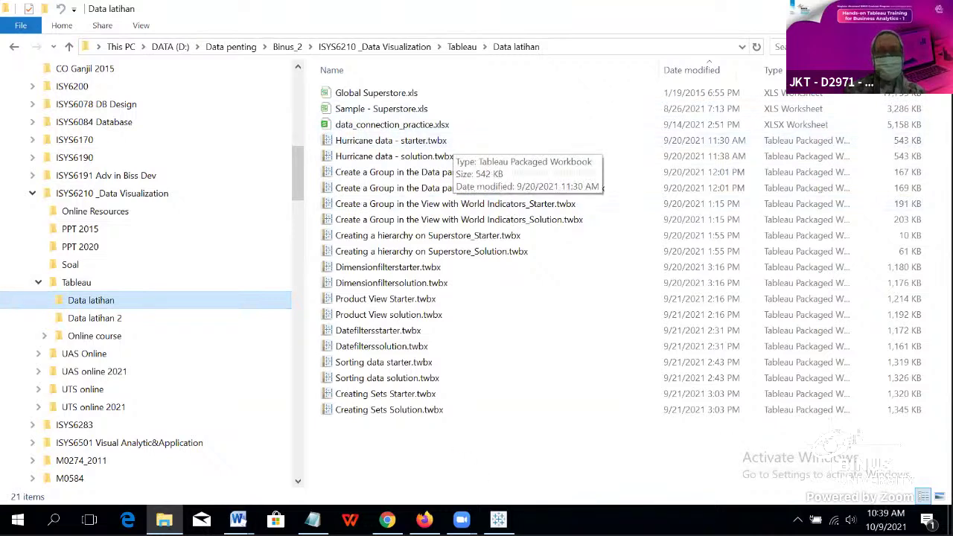
click(386, 141)
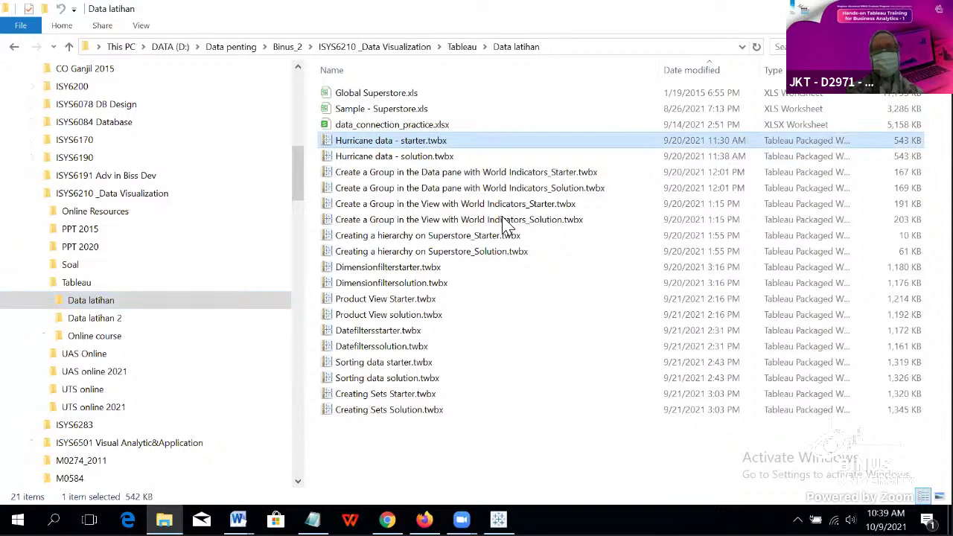
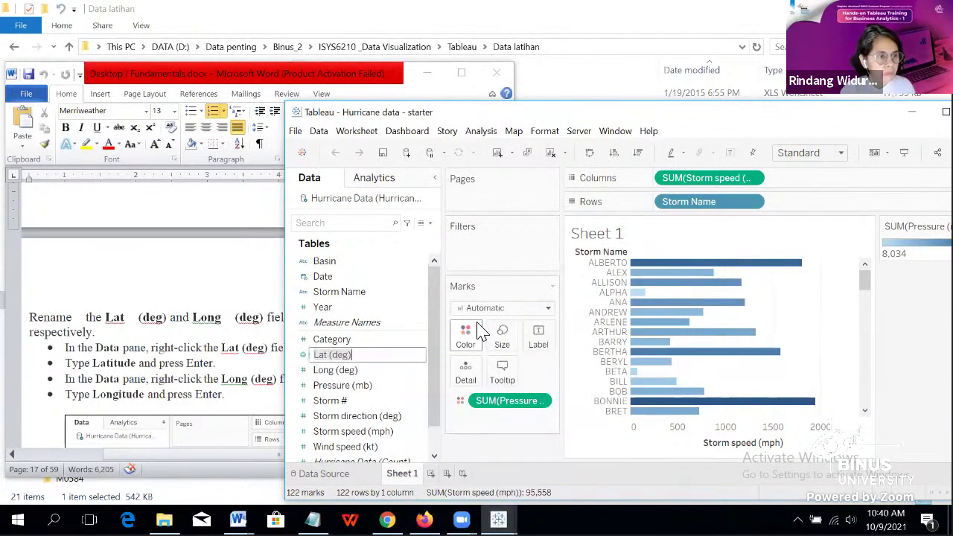
Step: Rename the Lat (deg) field as Latitude
key(BackSpace)
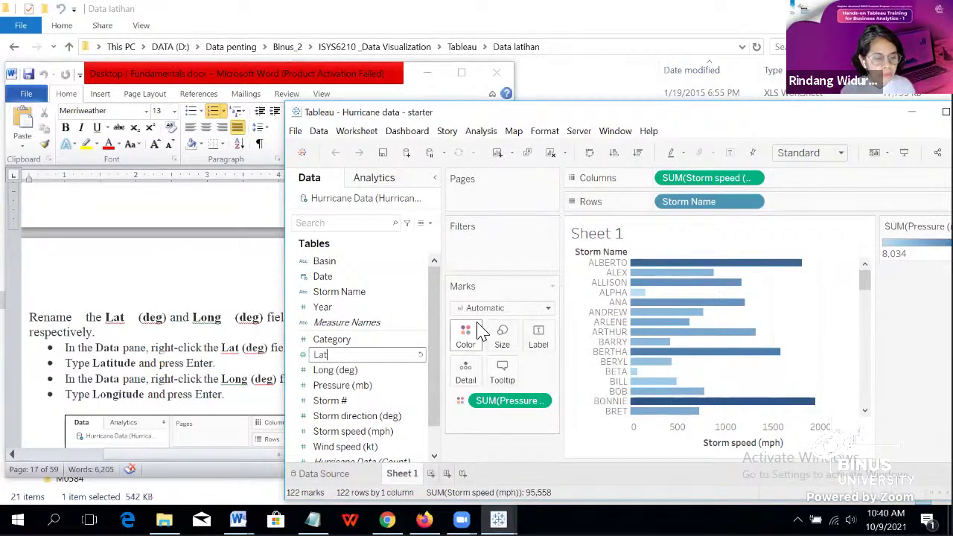
text(Latitude)
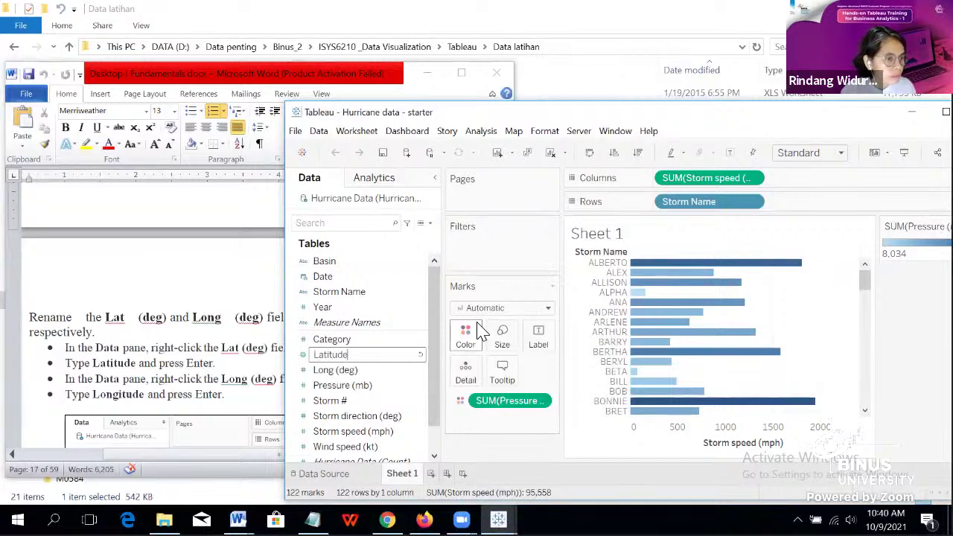
key(Return)
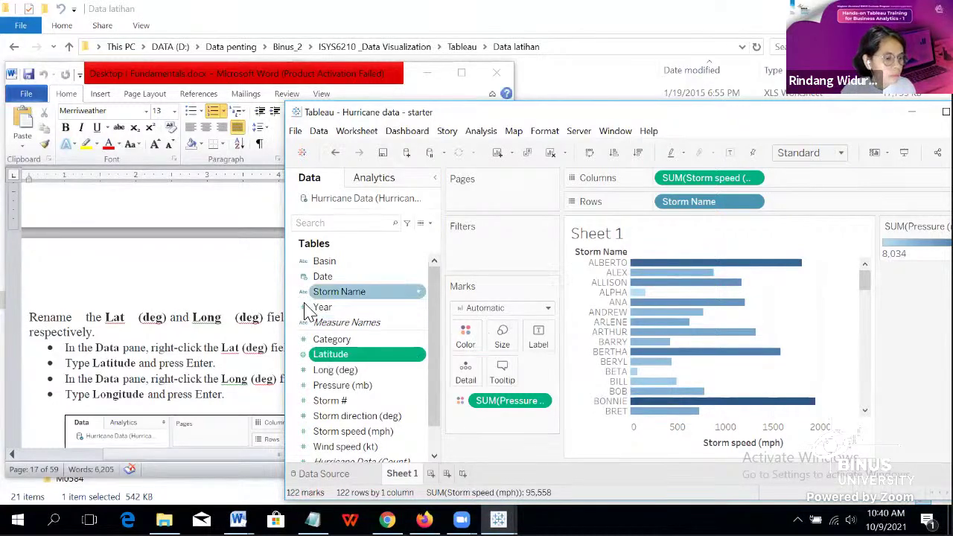
Step: Rename the Long (deg) field in the hurricane data source as Longitude
click(419, 377)
right_click(418, 374)
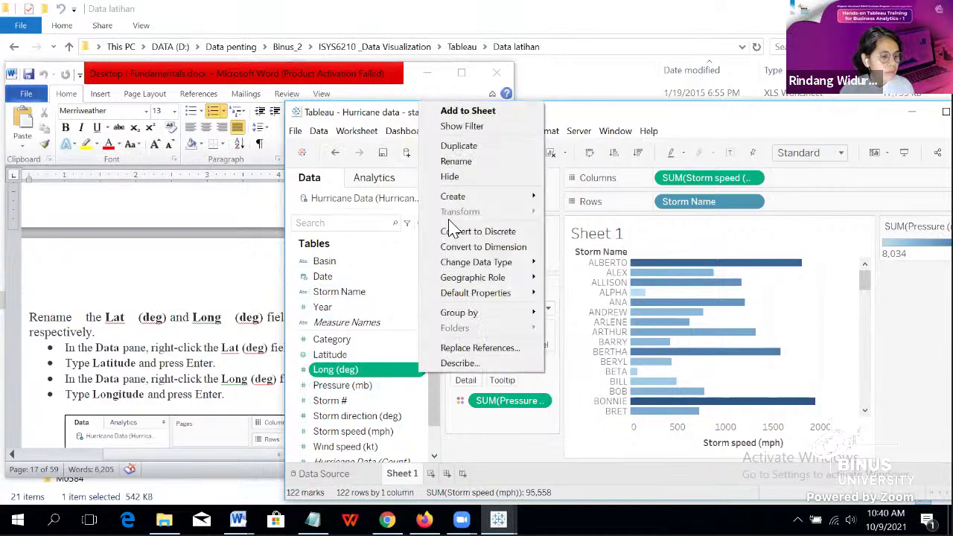
click(456, 162)
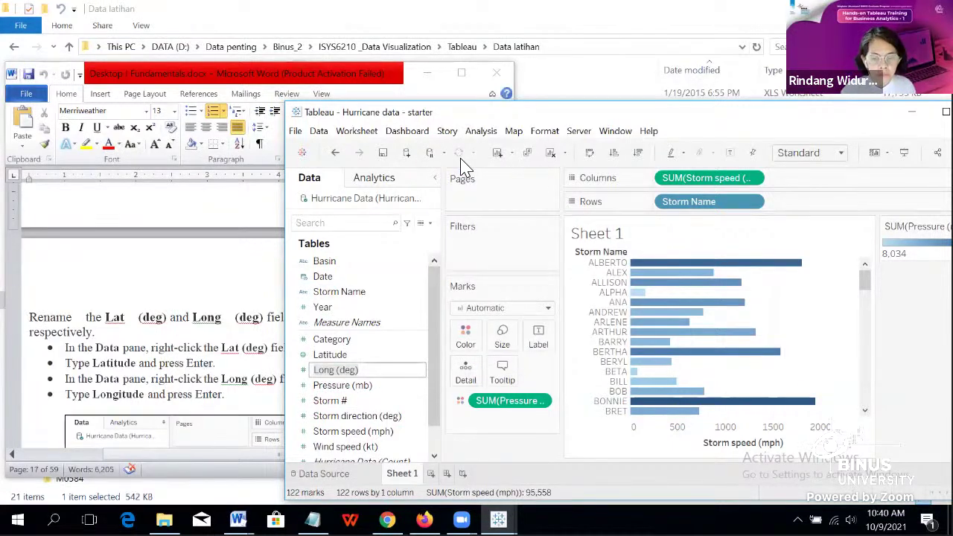
key(BackSpace)
text(Longitu)
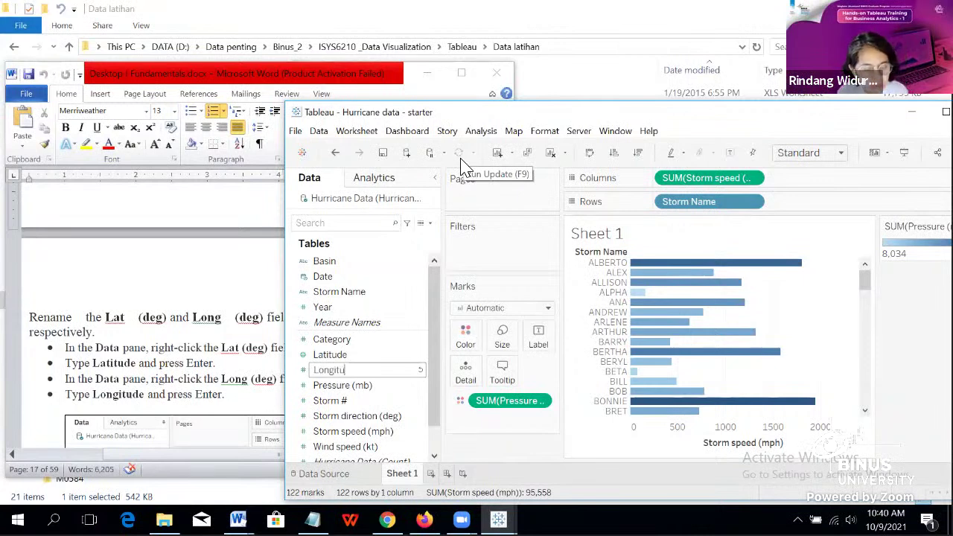
text(de)
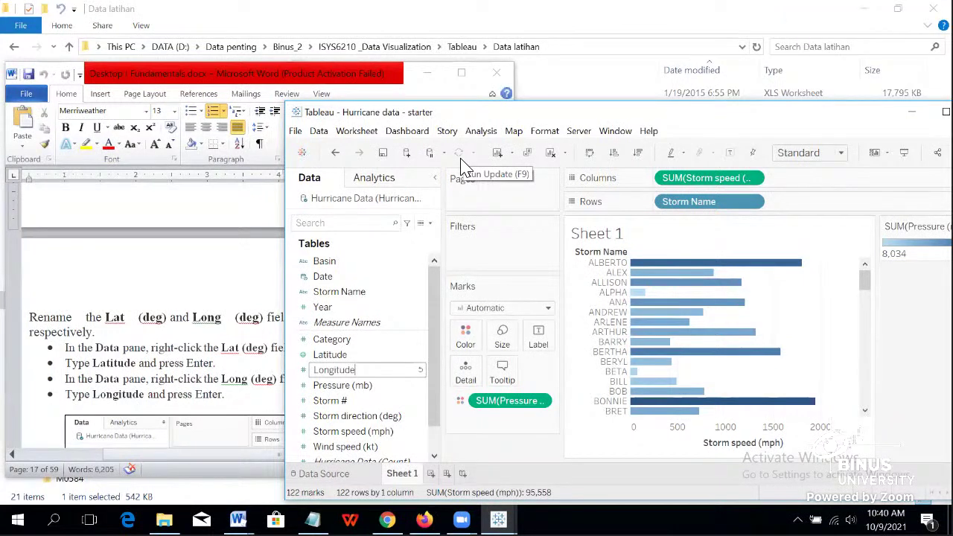
key(Return)
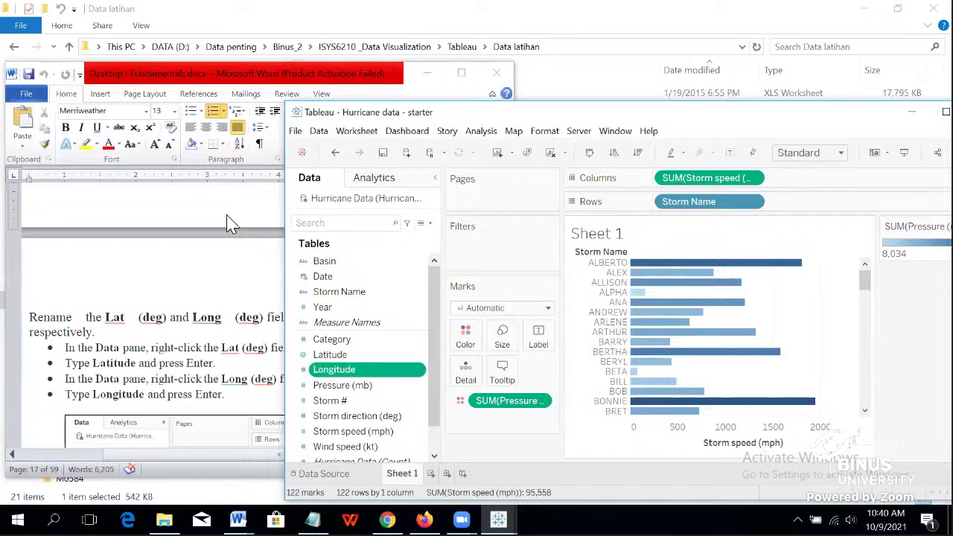
Step: Read the Word guide's instructions on converting the Category field, and switch back to Tableau to open that field's options
click(207, 343)
scroll(207, 340, down, 7)
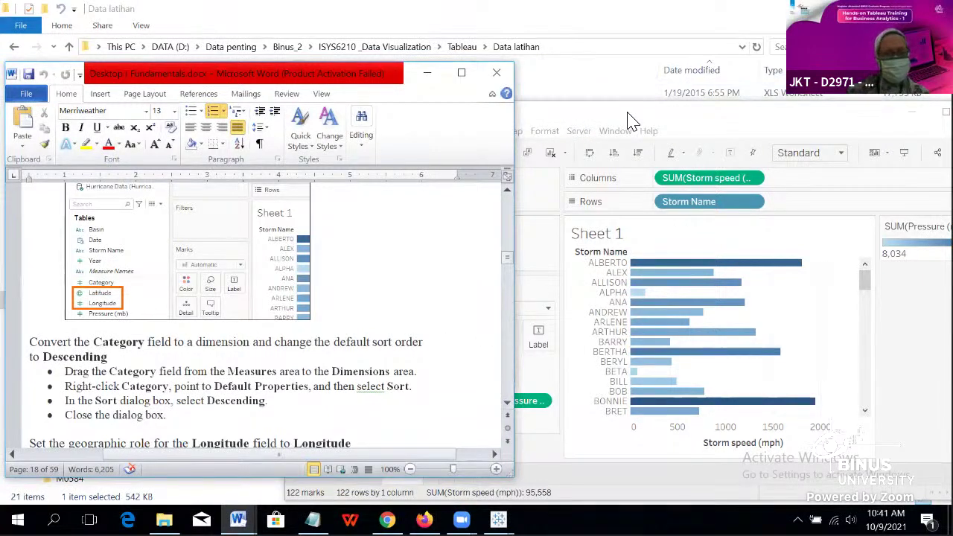
click(679, 134)
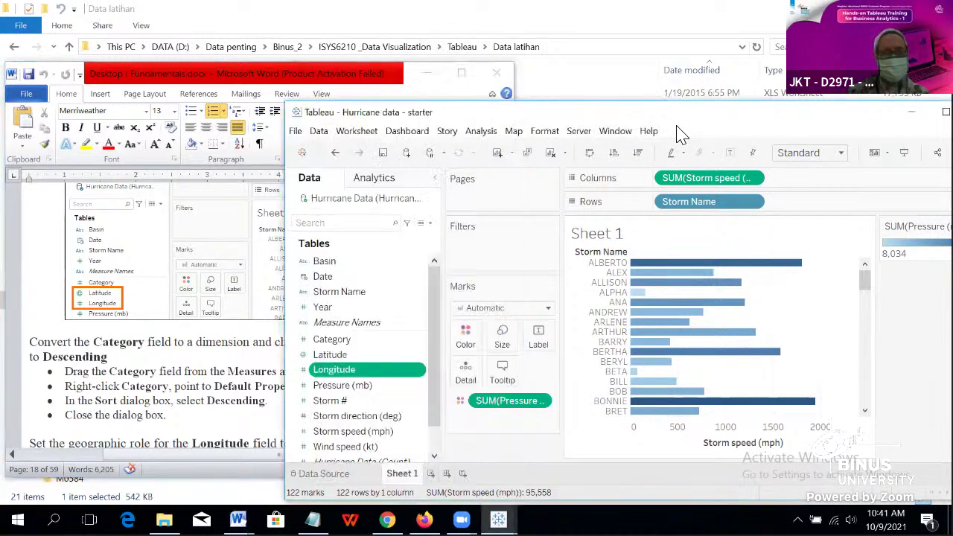
click(419, 344)
right_click(418, 345)
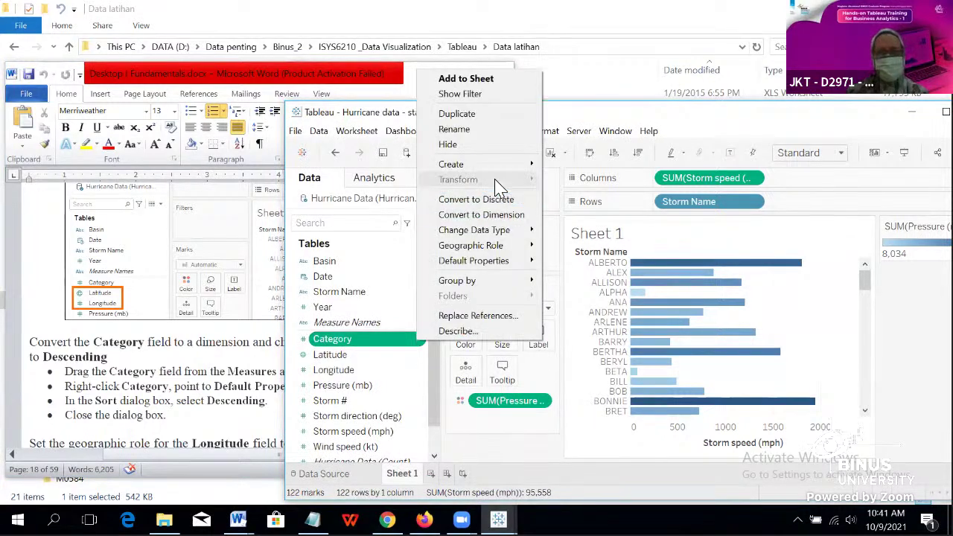
Step: Convert the Category field to a dimension and check the conversion against the Word instructions
click(529, 215)
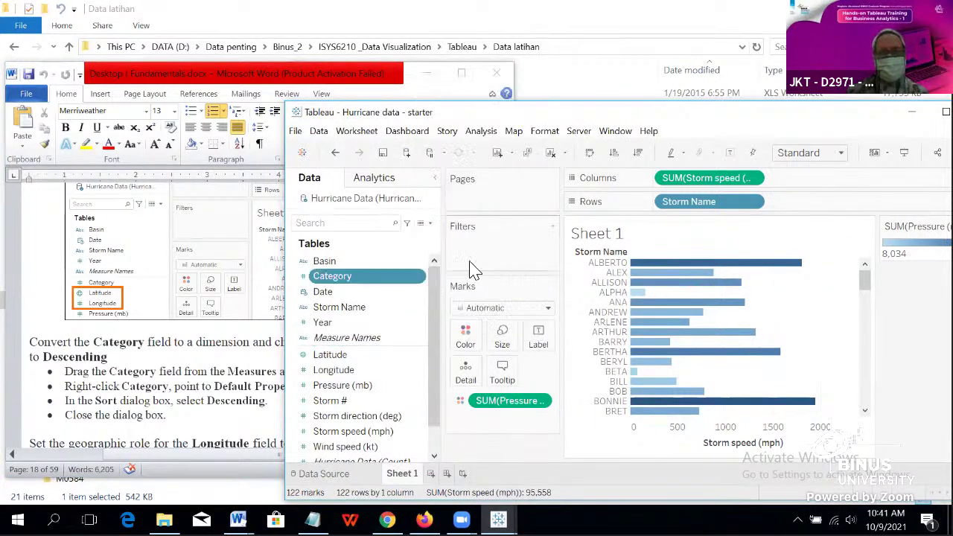
click(219, 376)
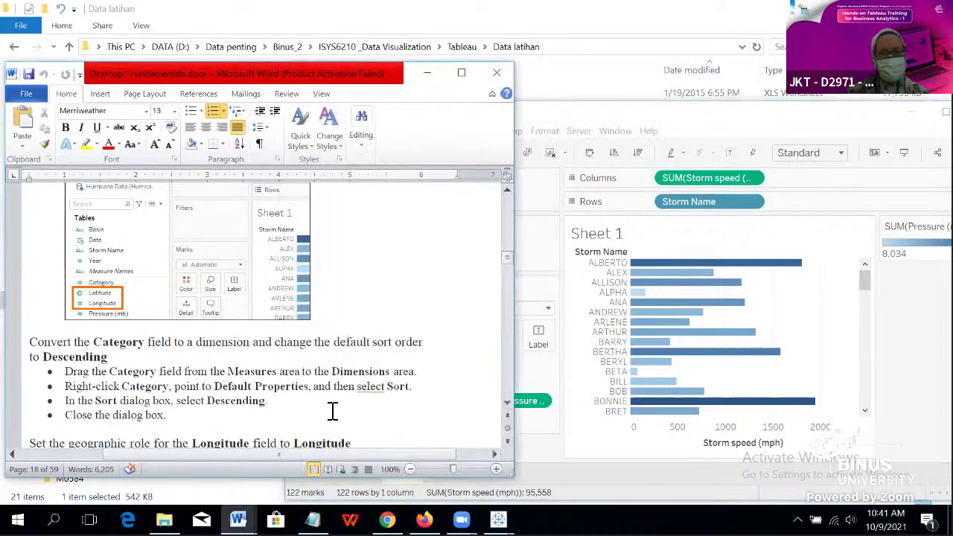
click(586, 116)
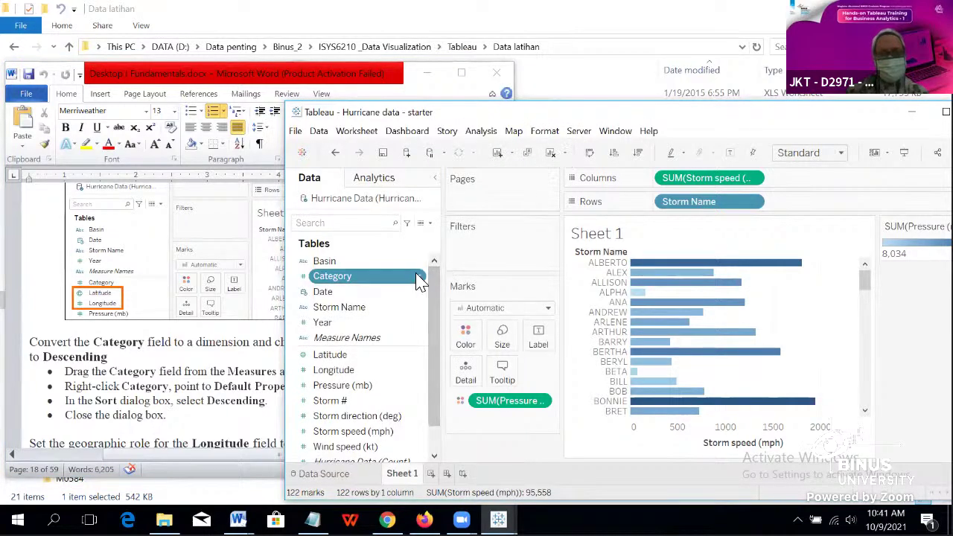
Step: Compare the Category field's options in Tableau with the Word instructions for changing its default sort order
right_click(417, 282)
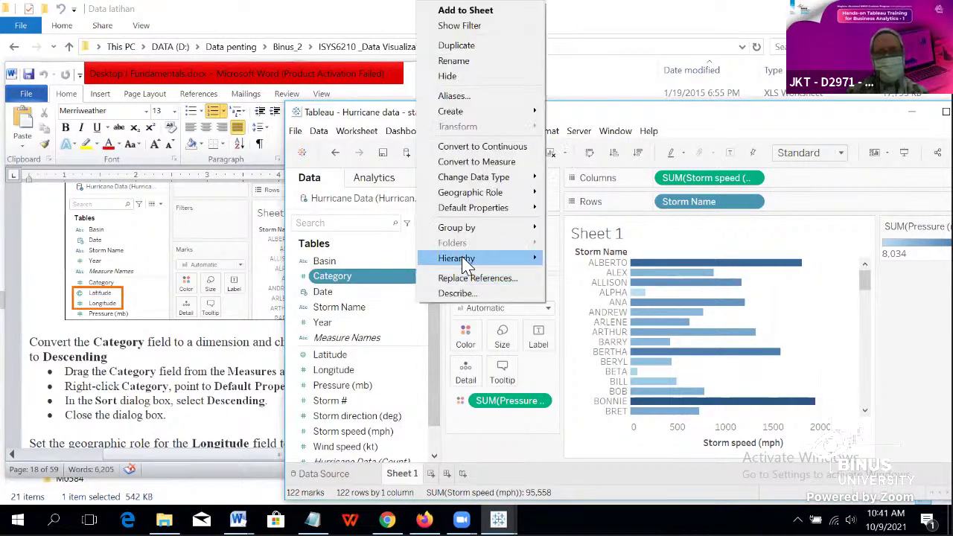
mouse_move(482, 213)
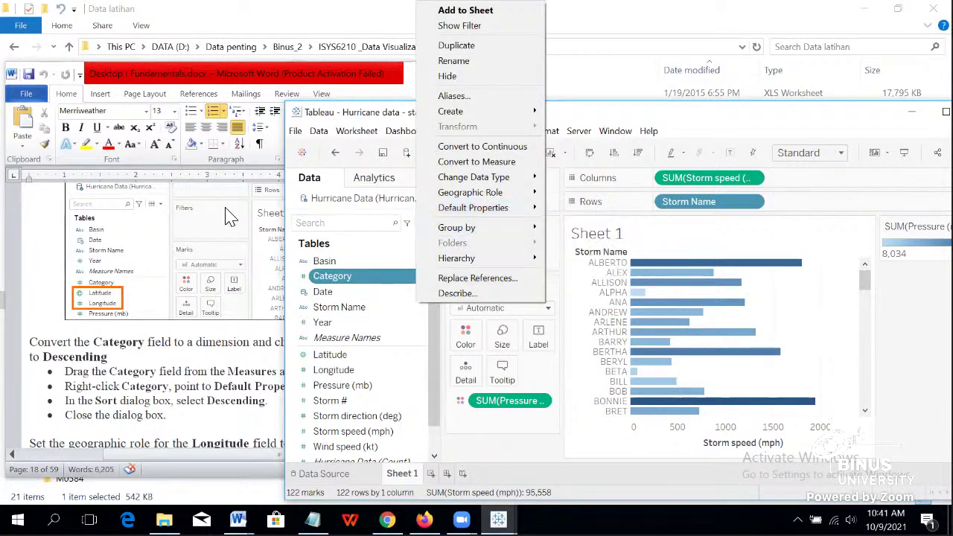
click(232, 355)
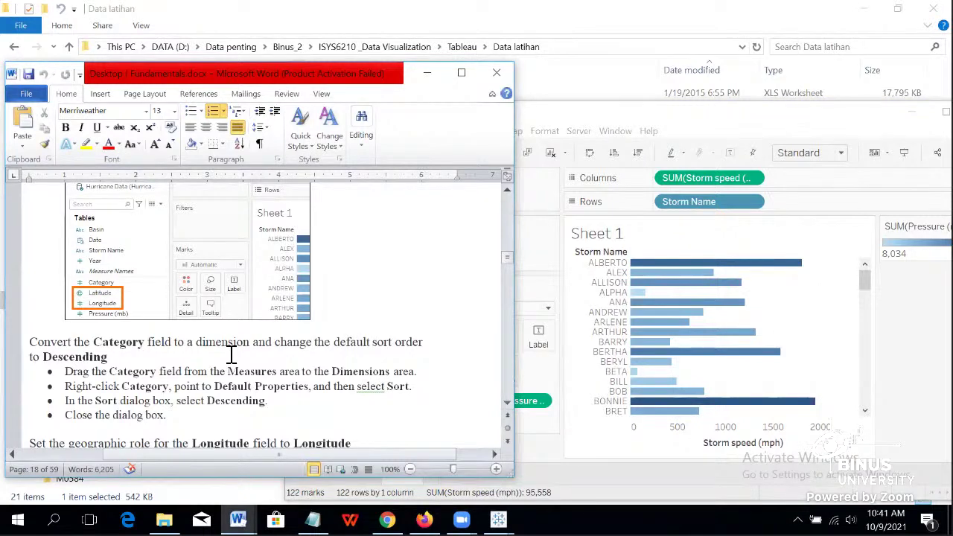
click(552, 122)
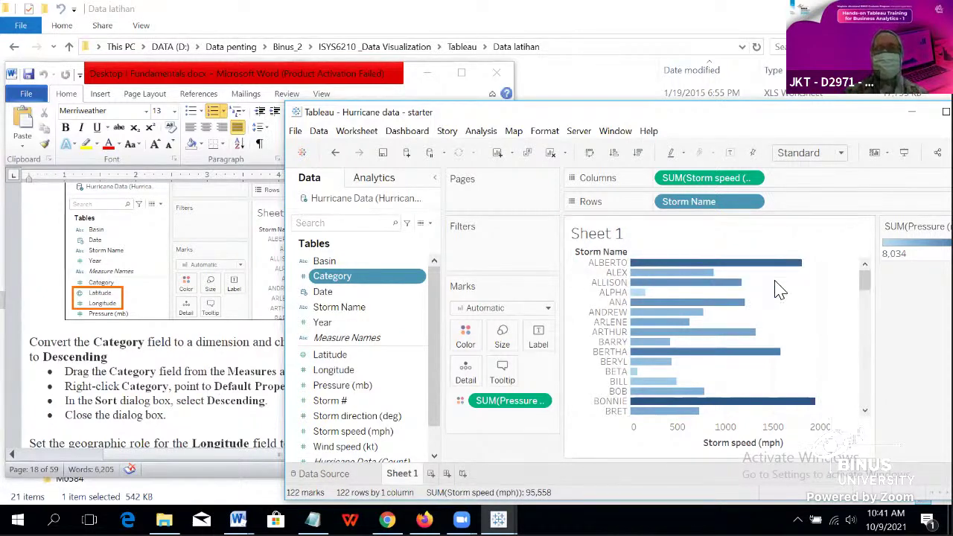
click(210, 397)
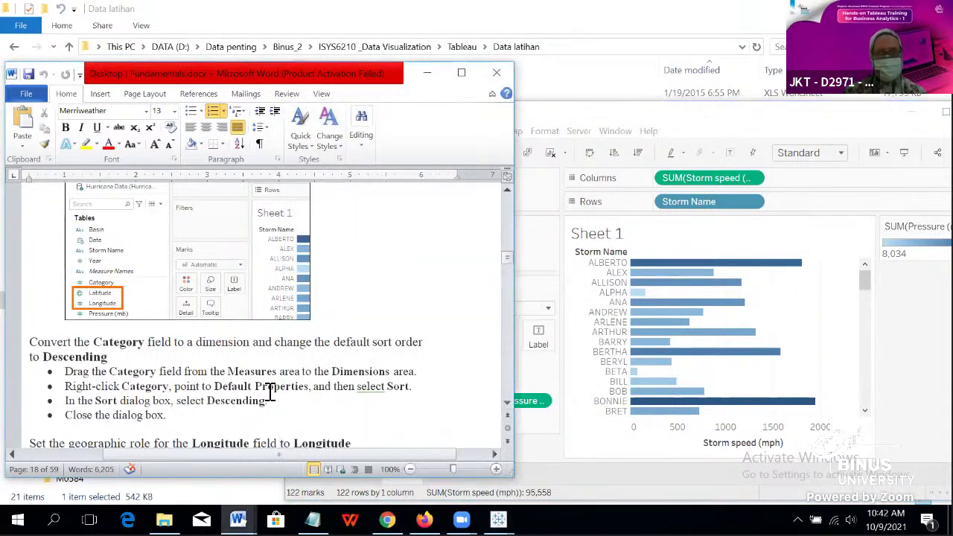
click(592, 128)
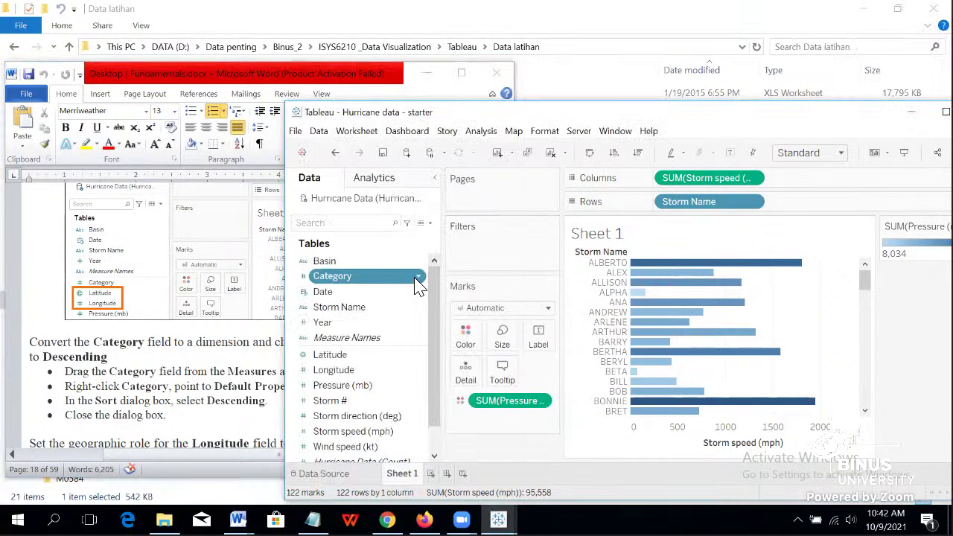
click(220, 369)
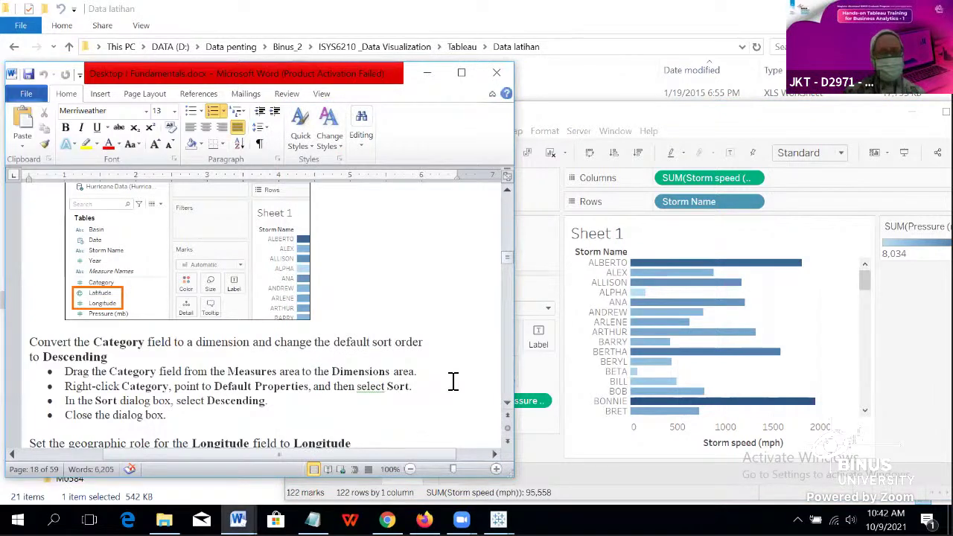
click(570, 124)
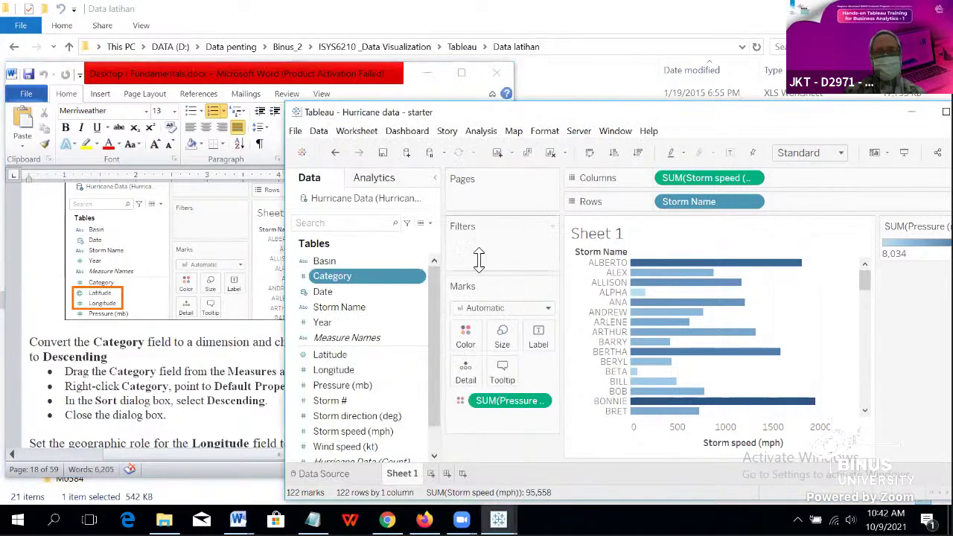
Step: Set the Category field's default sort to data source order, Descending, and close the sort settings
right_click(419, 277)
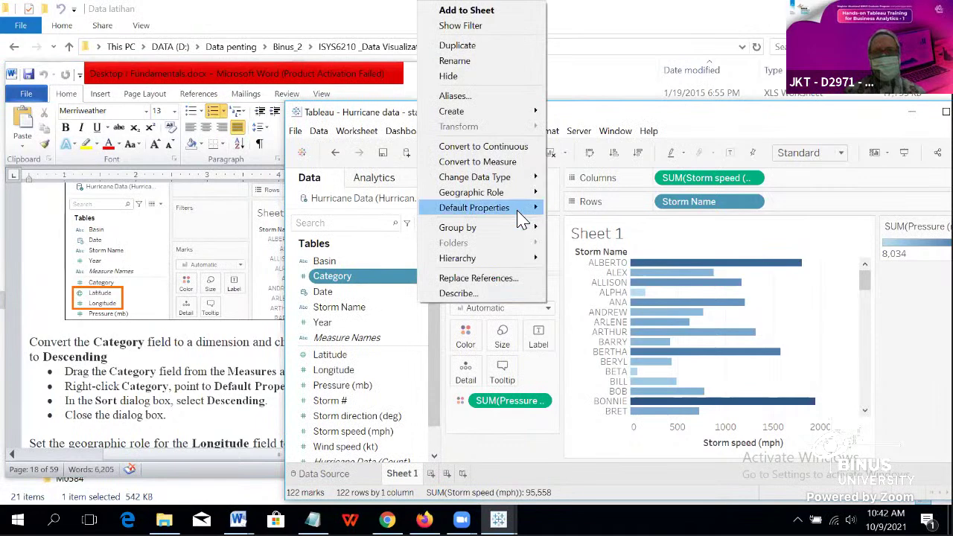
mouse_move(521, 209)
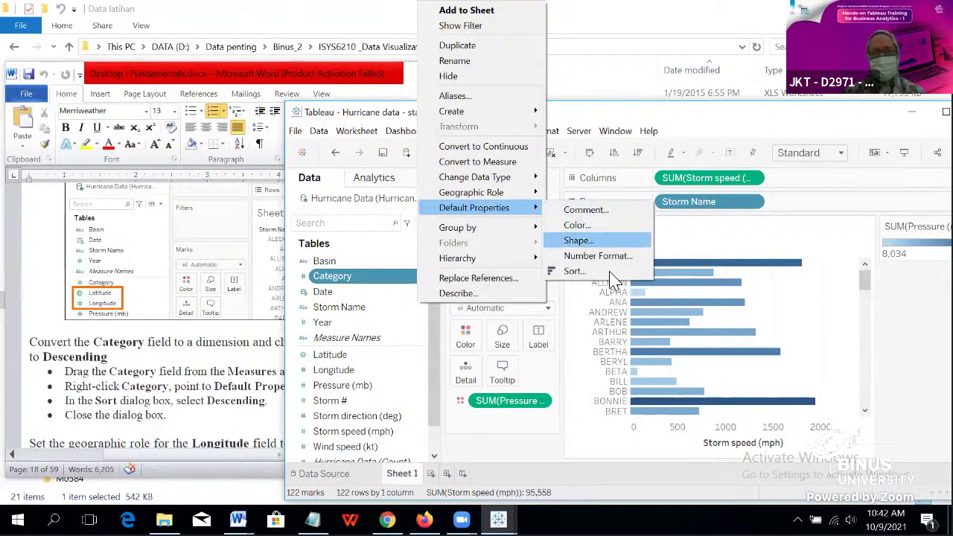
click(611, 275)
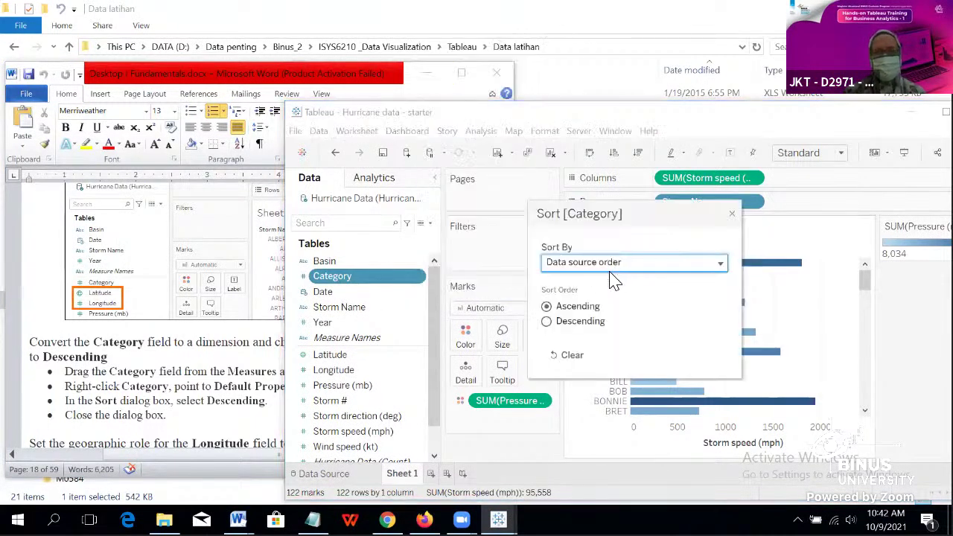
click(722, 264)
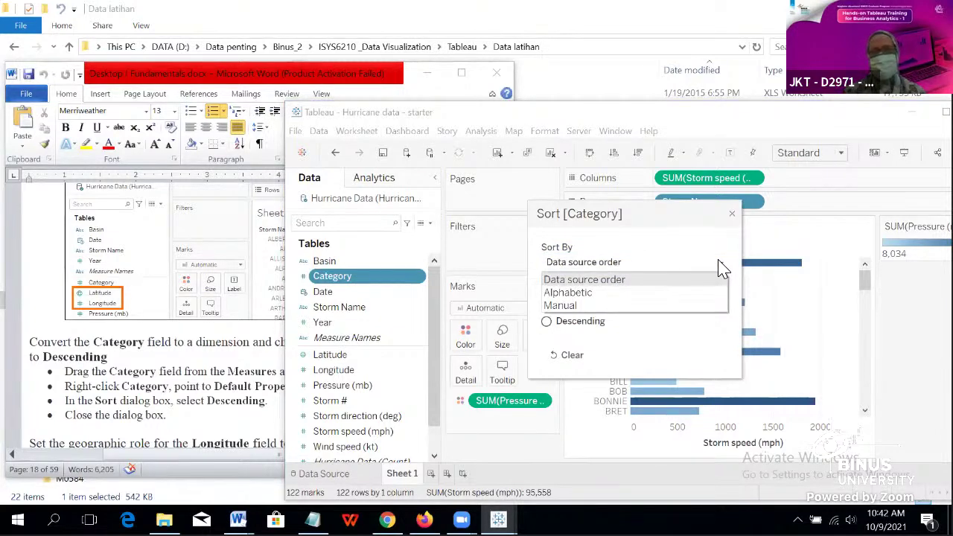
click(686, 239)
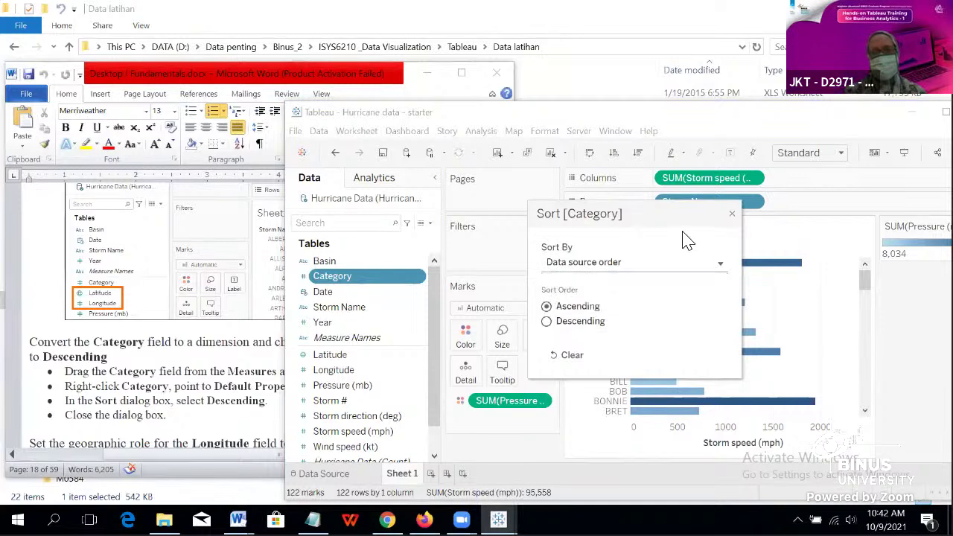
click(721, 269)
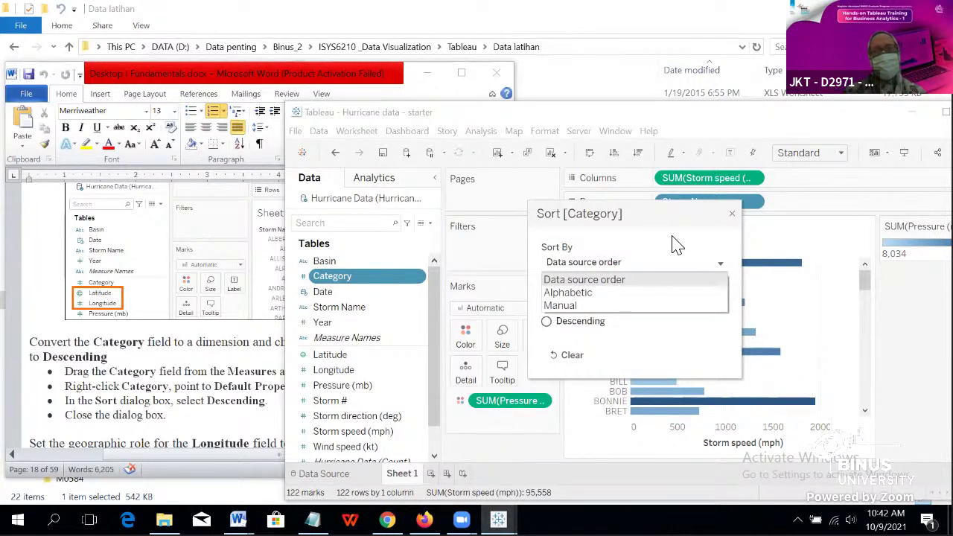
click(628, 288)
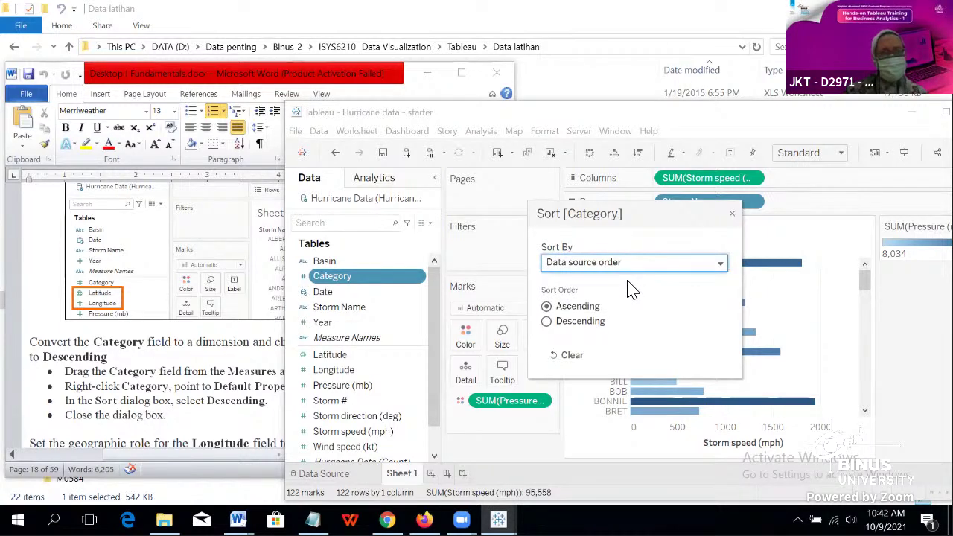
click(548, 324)
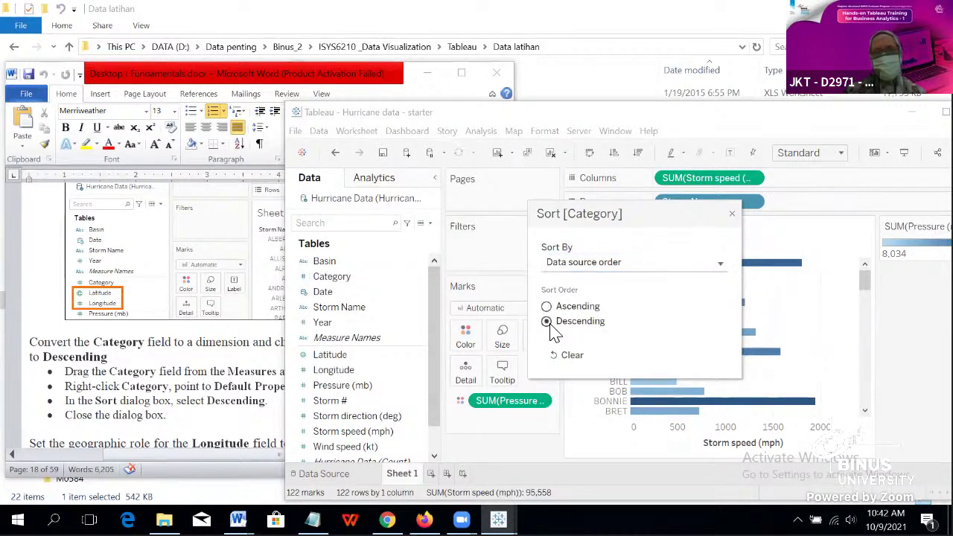
click(731, 215)
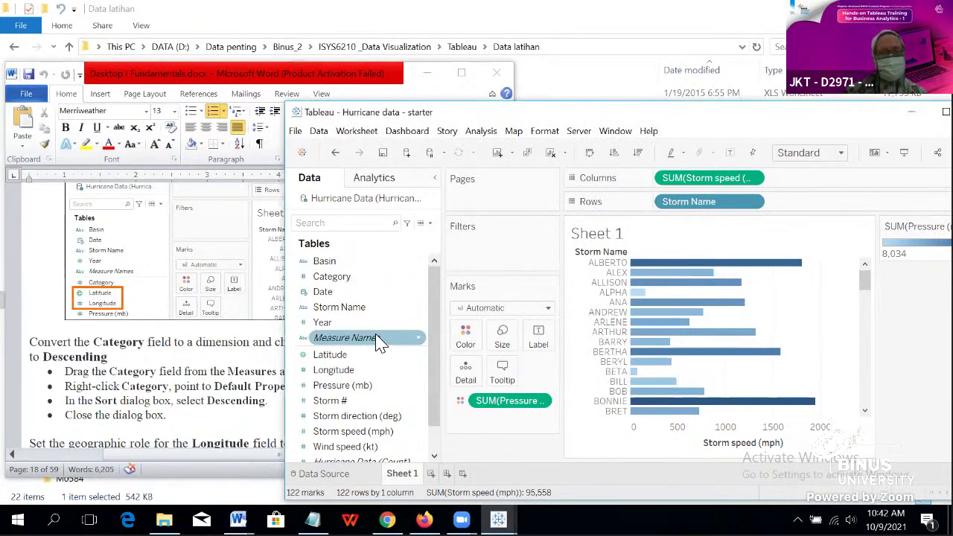
click(421, 279)
click(418, 277)
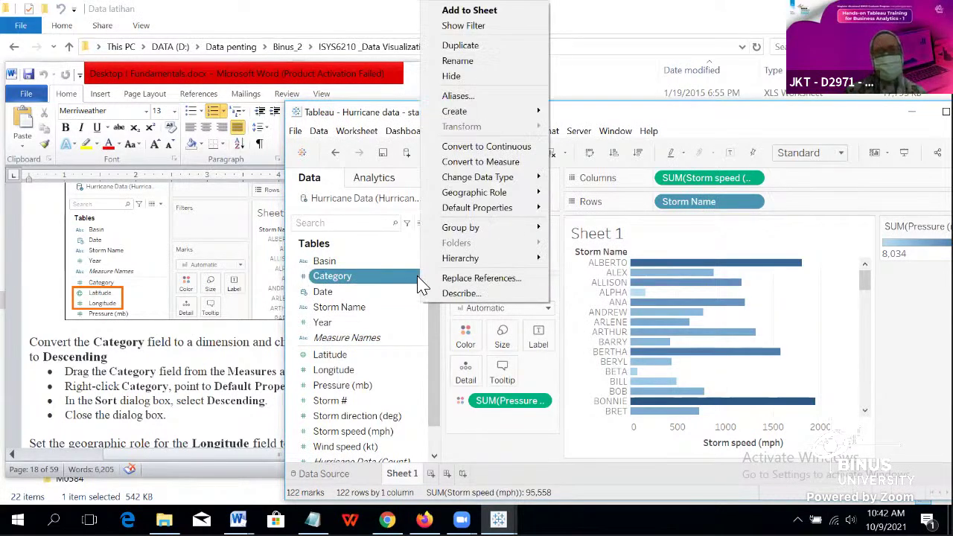
click(412, 282)
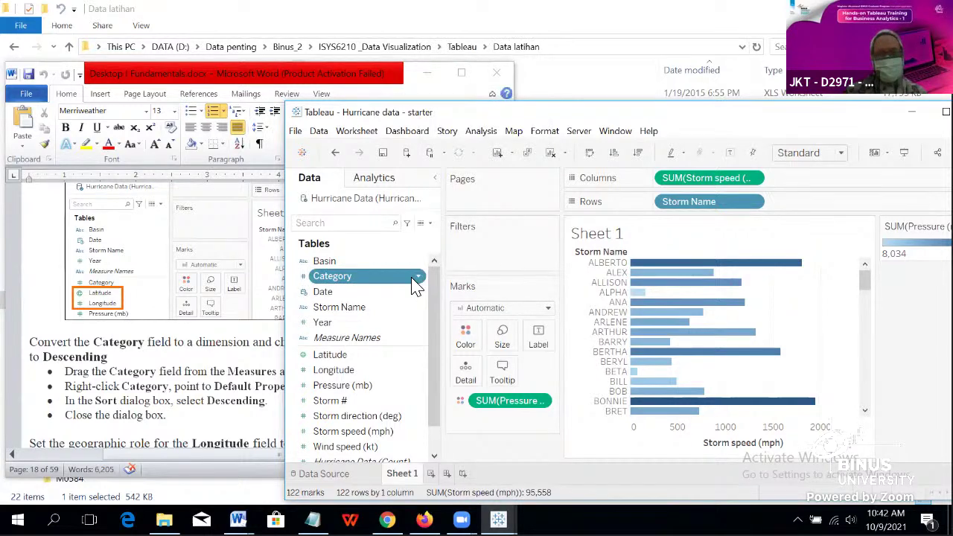
click(418, 280)
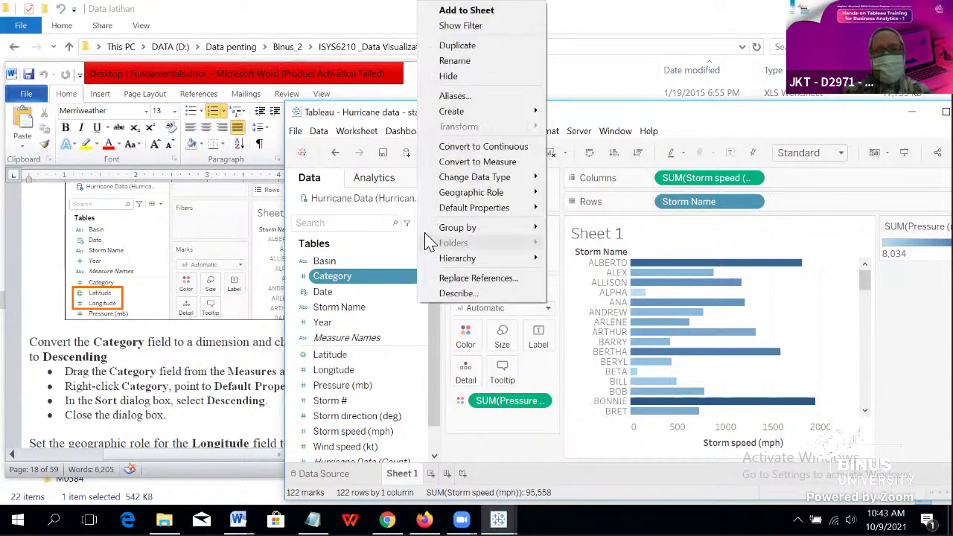
Step: Examine the Category column in the Hurricane Data source preview by collapsing the table details and toggling the column's sort
click(324, 474)
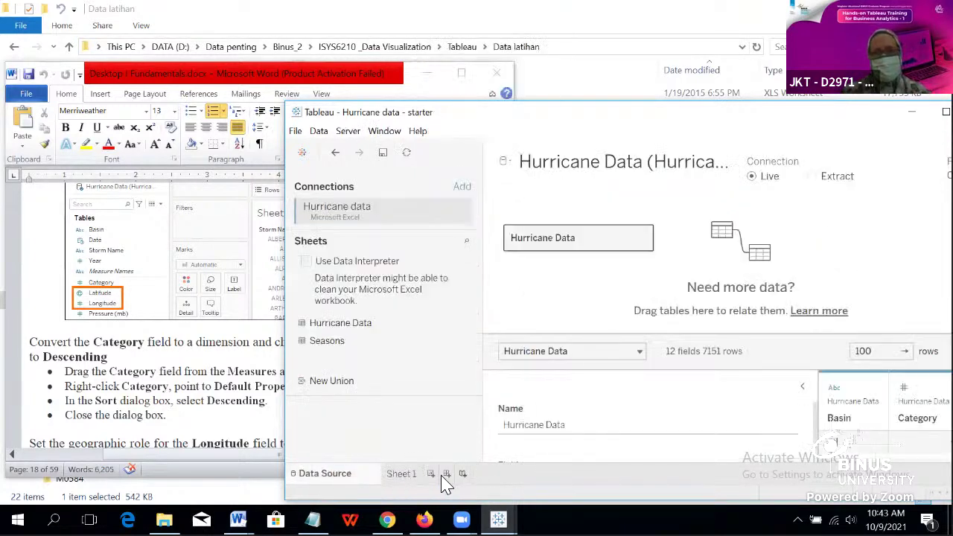
click(801, 389)
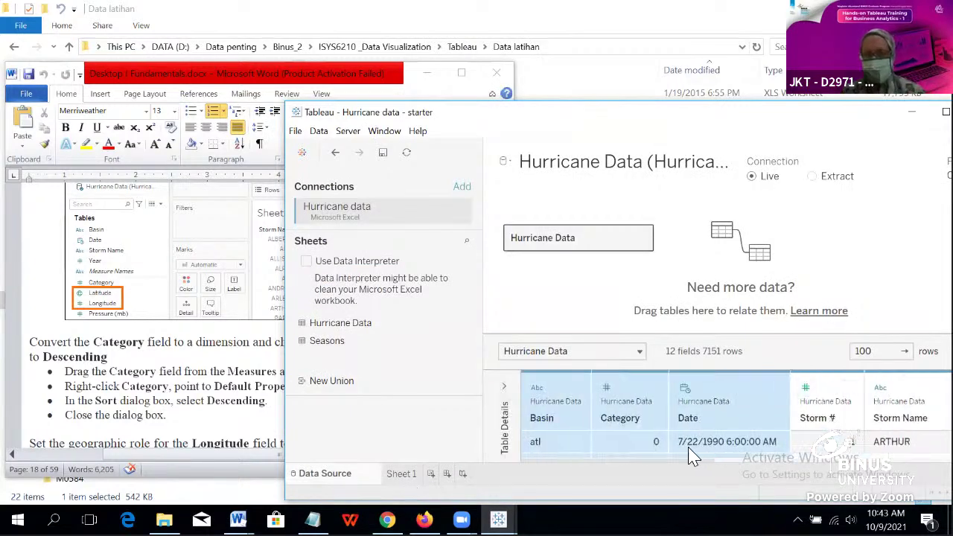
scroll(679, 468, right, 1)
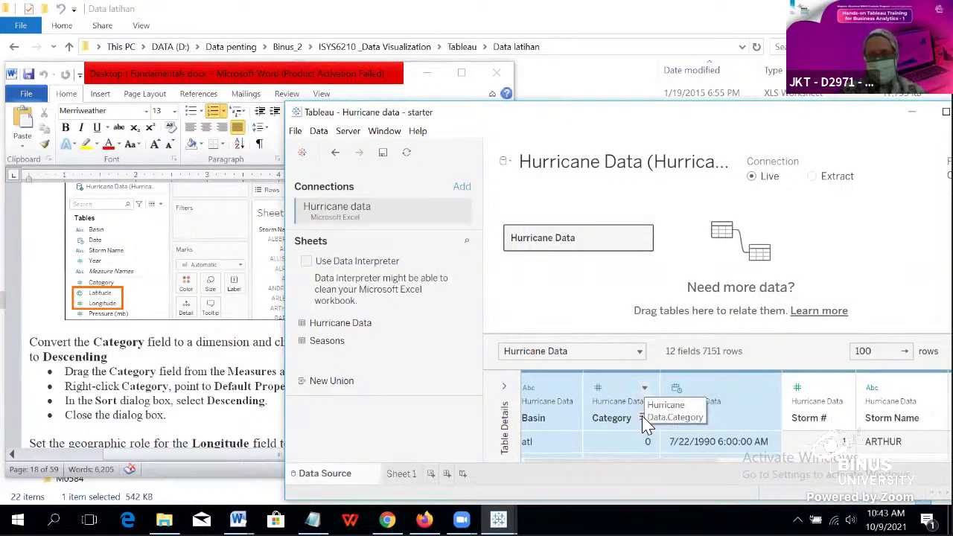
click(642, 420)
click(644, 419)
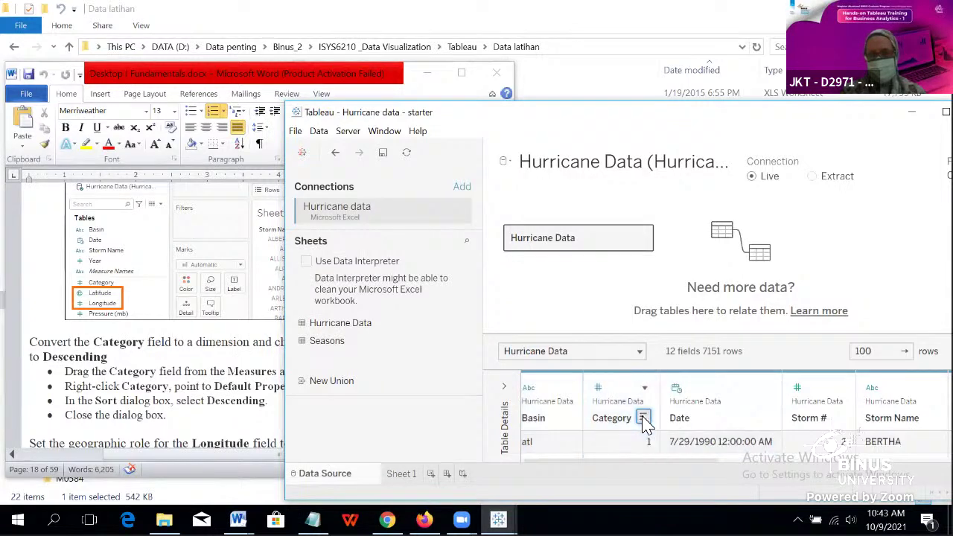
click(643, 420)
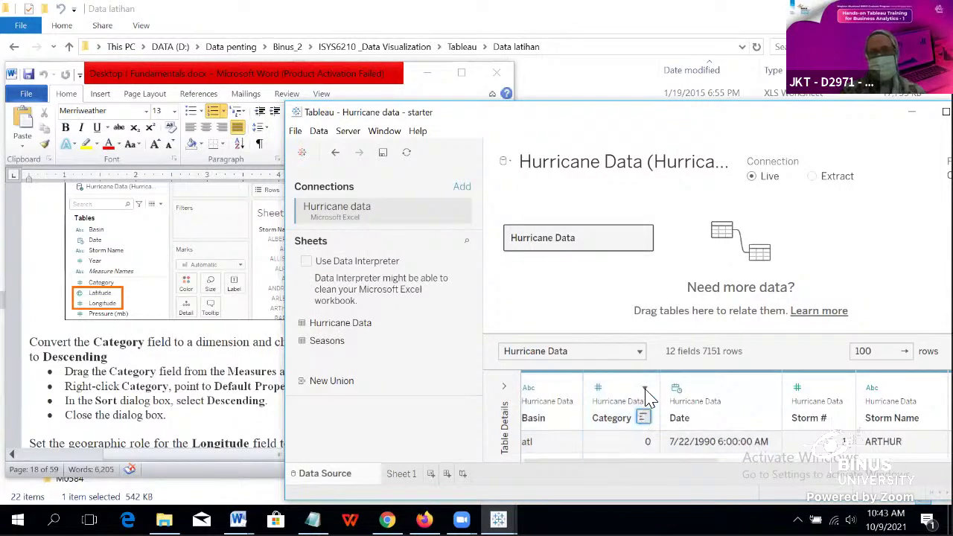
Step: Return to Sheet 1 and check that the Category field's default sort order is Descending
click(402, 479)
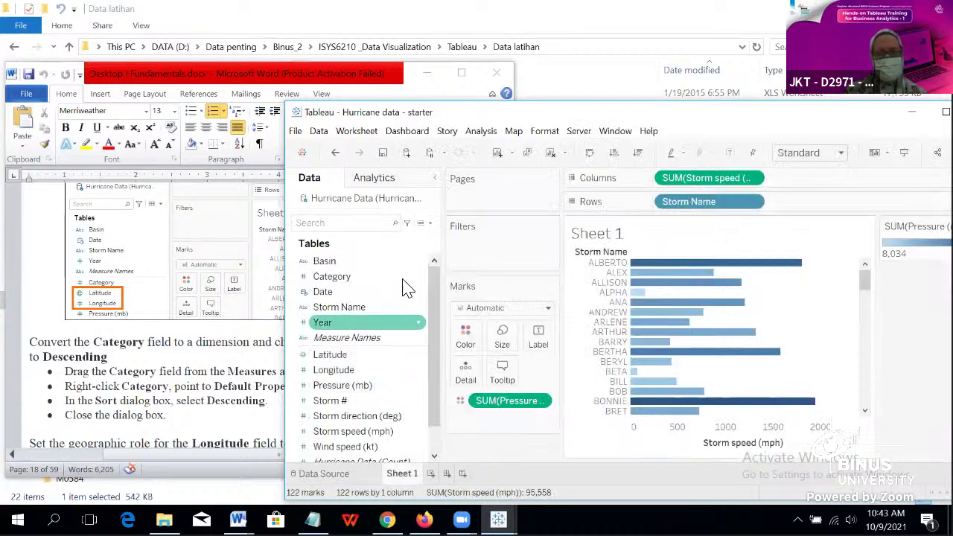
right_click(415, 280)
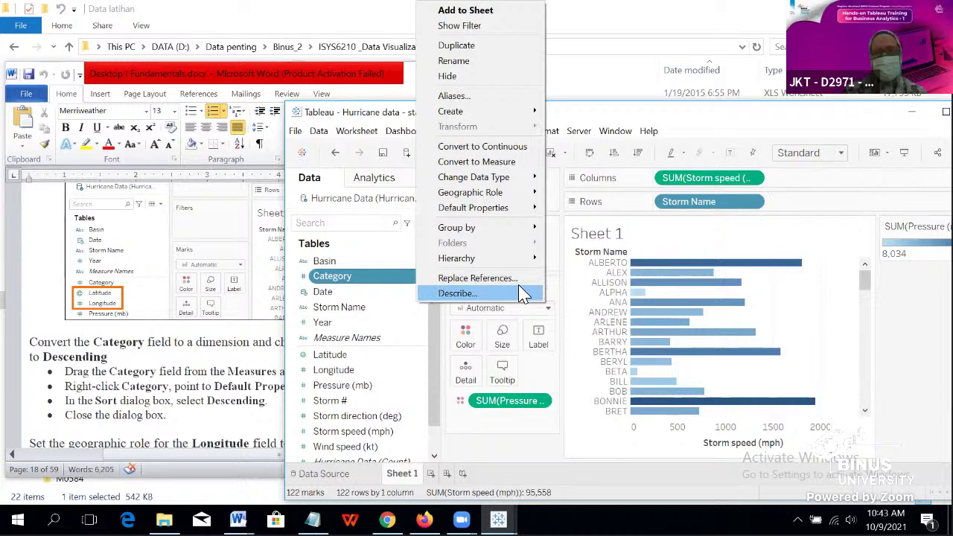
mouse_move(533, 208)
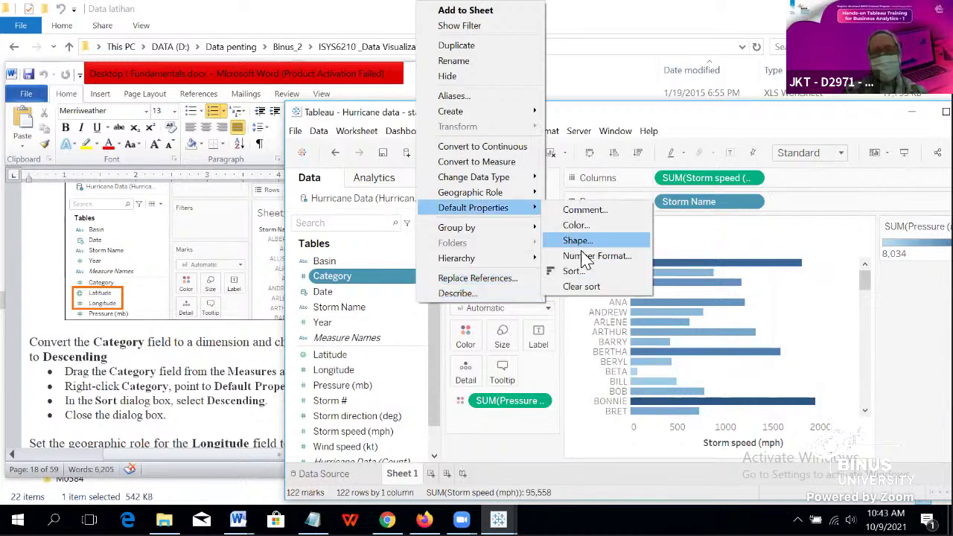
click(594, 277)
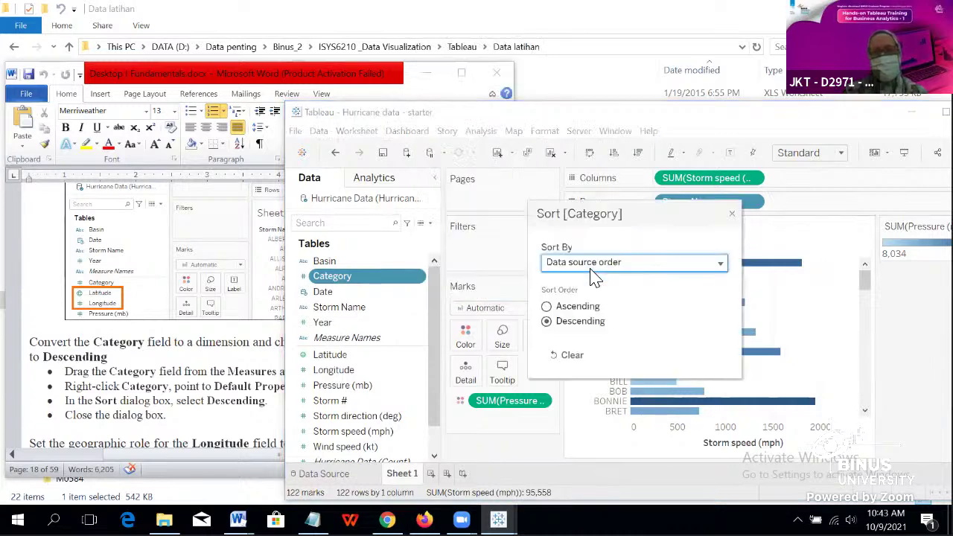
click(561, 324)
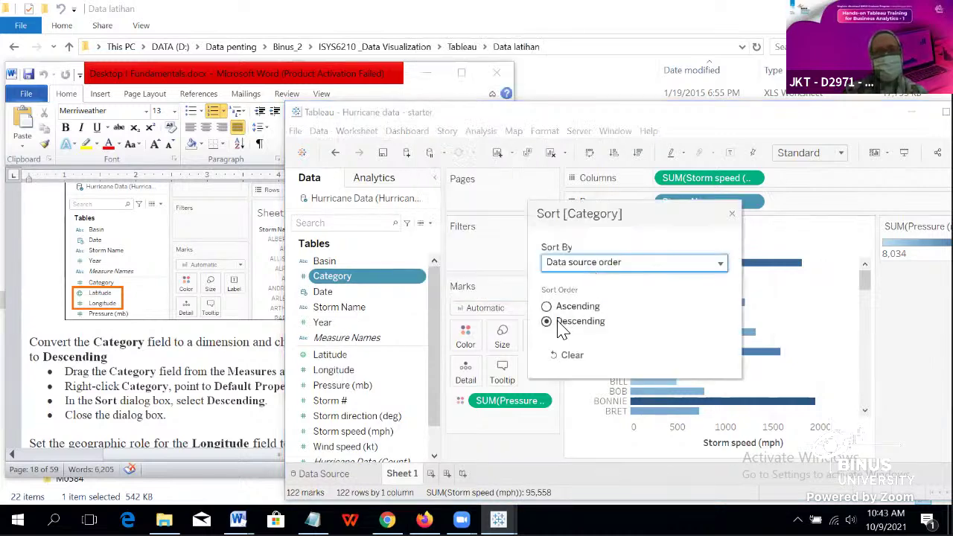
click(734, 216)
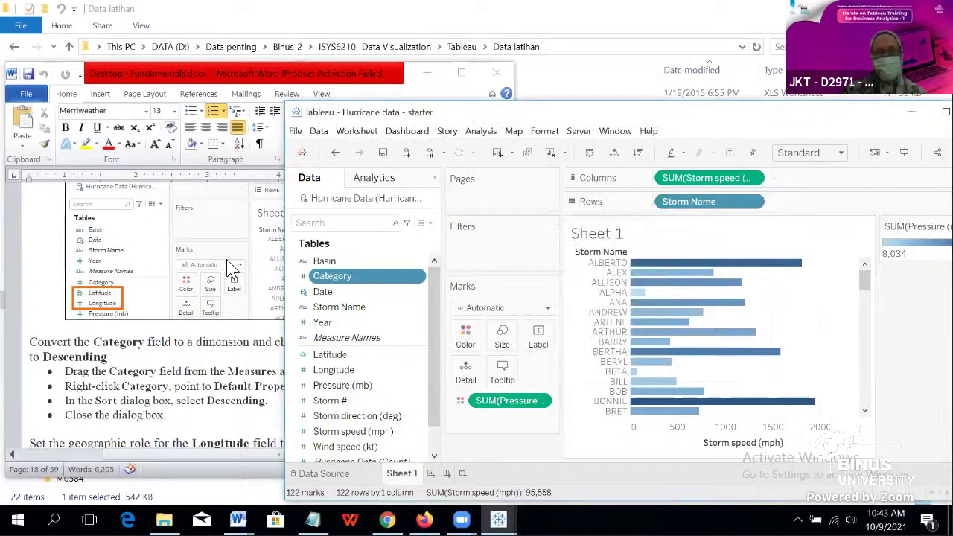
Step: Switch to the Word instructions and read the section on setting the Longitude field's geographic role
click(231, 379)
scroll(233, 377, down, 3)
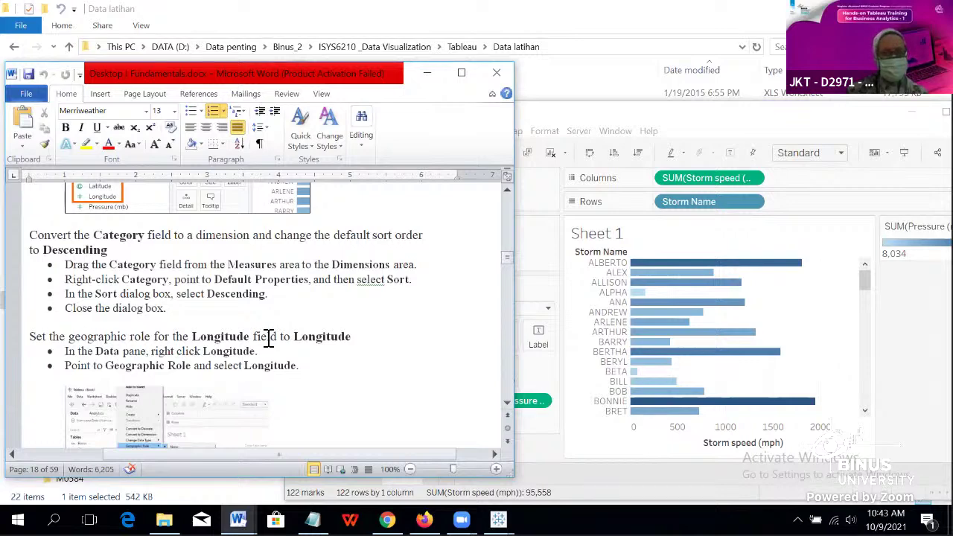
Step: Review the illustrated Longitude role example and the save instruction following it in Word, and switch back to Tableau
scroll(268, 336, down, 3)
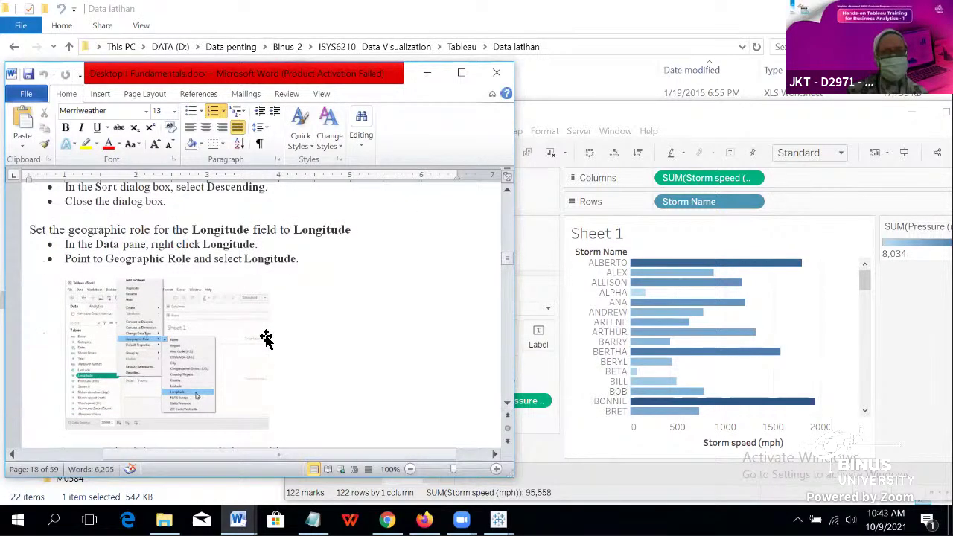
scroll(266, 339, down, 2)
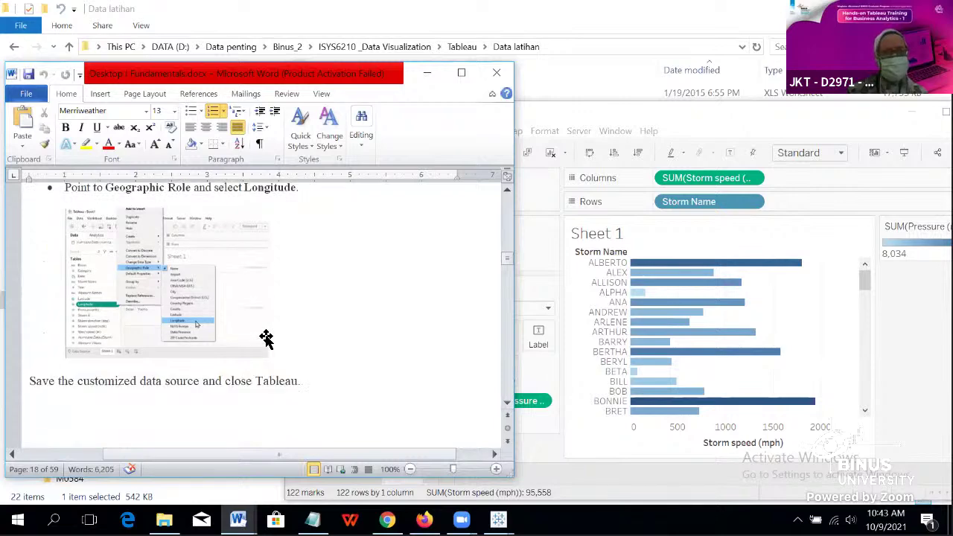
scroll(286, 347, up, 2)
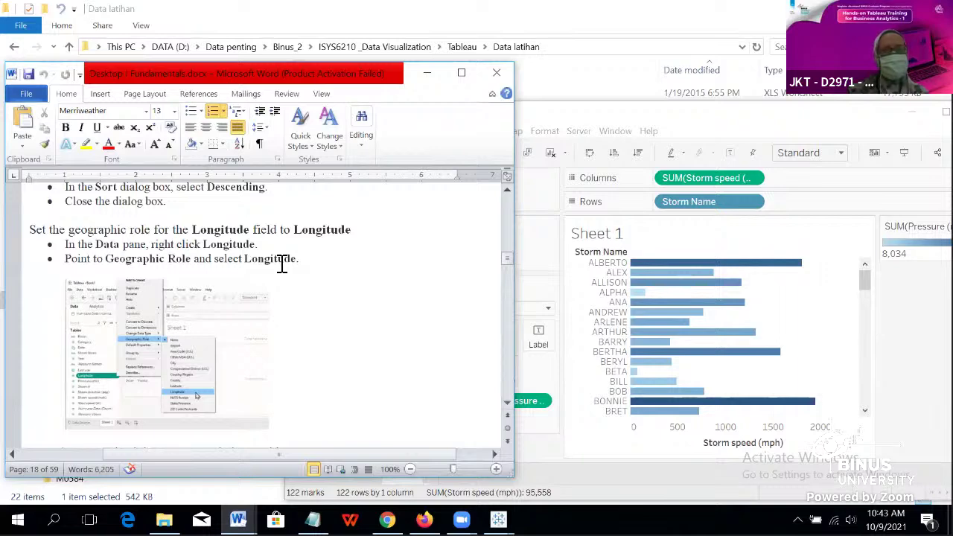
click(605, 115)
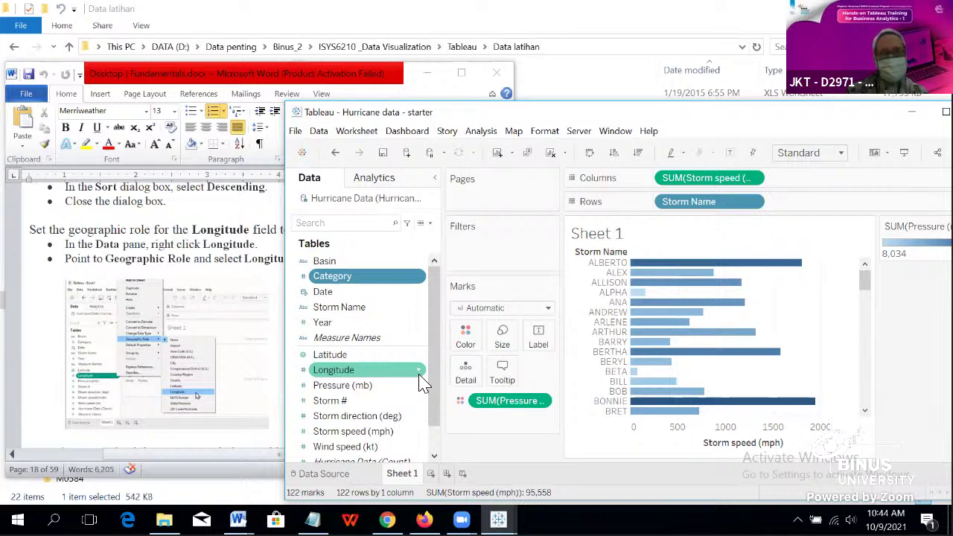
click(420, 376)
right_click(421, 376)
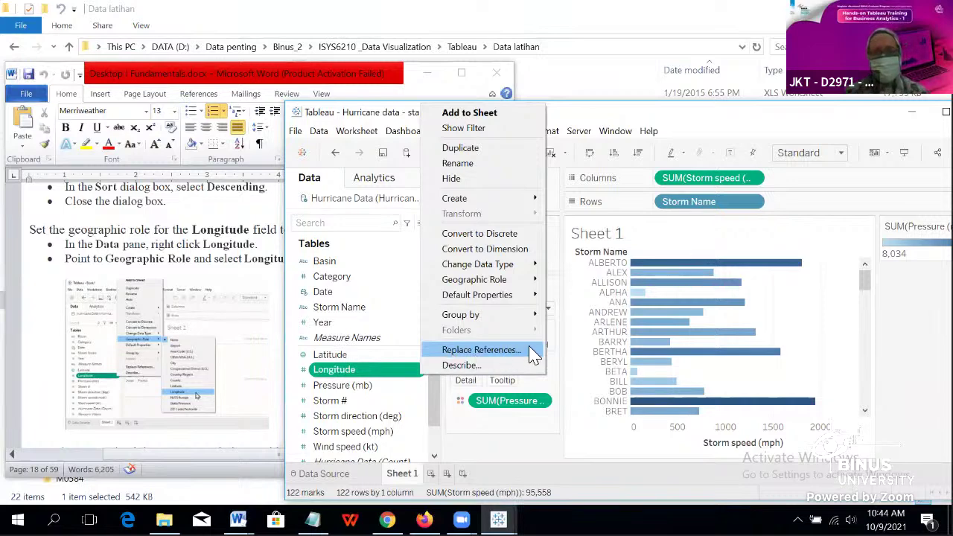
mouse_move(536, 298)
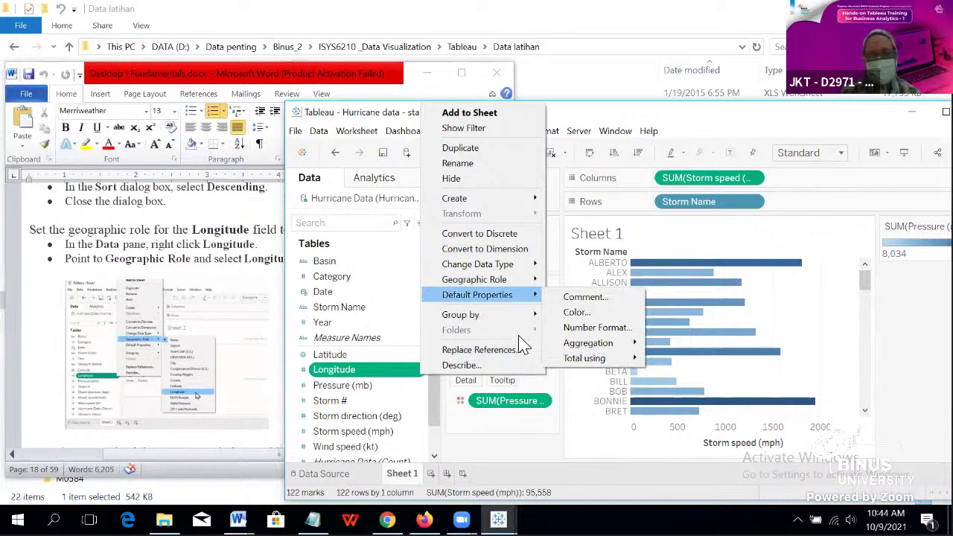
right_click(407, 368)
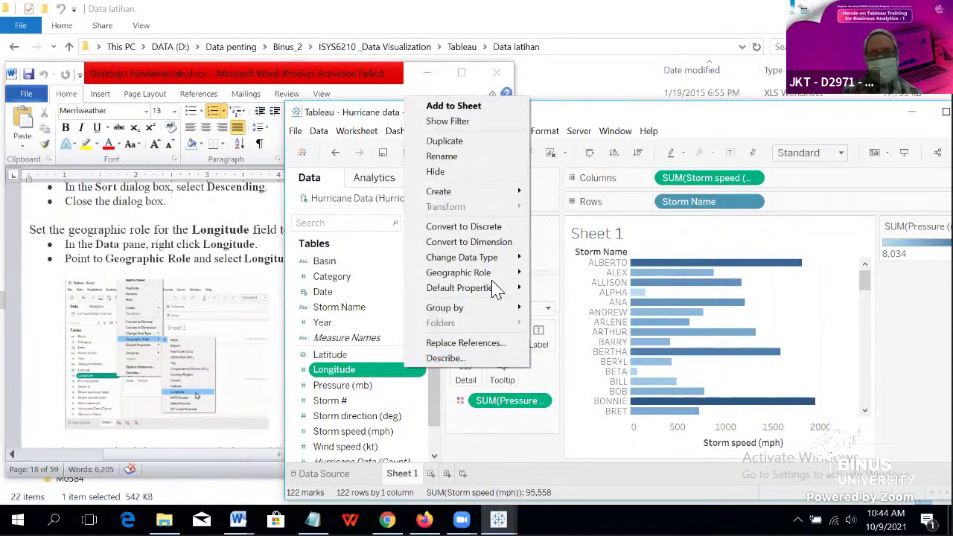
click(389, 380)
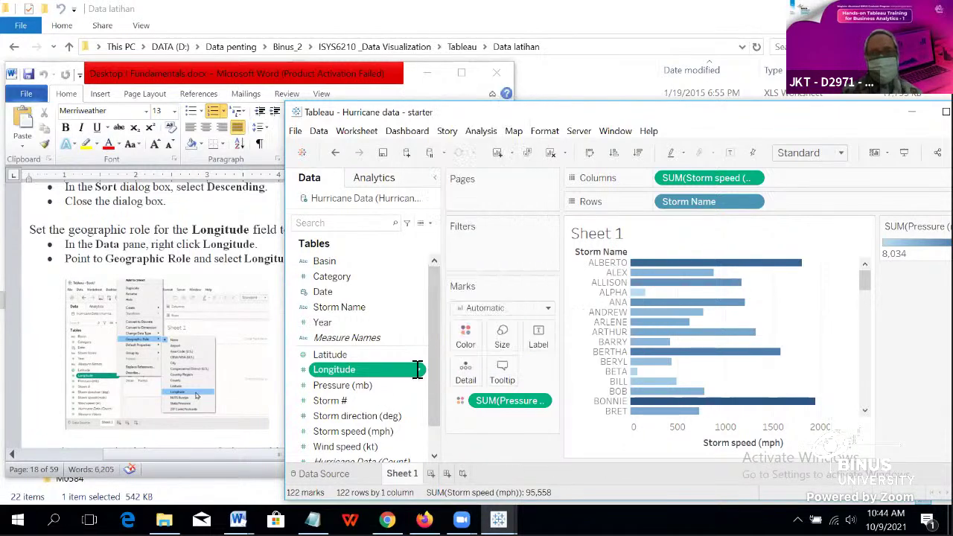
Step: Try renaming the Longitude field as Long (deg)
key(F2)
text(Long (deg))
key(Return)
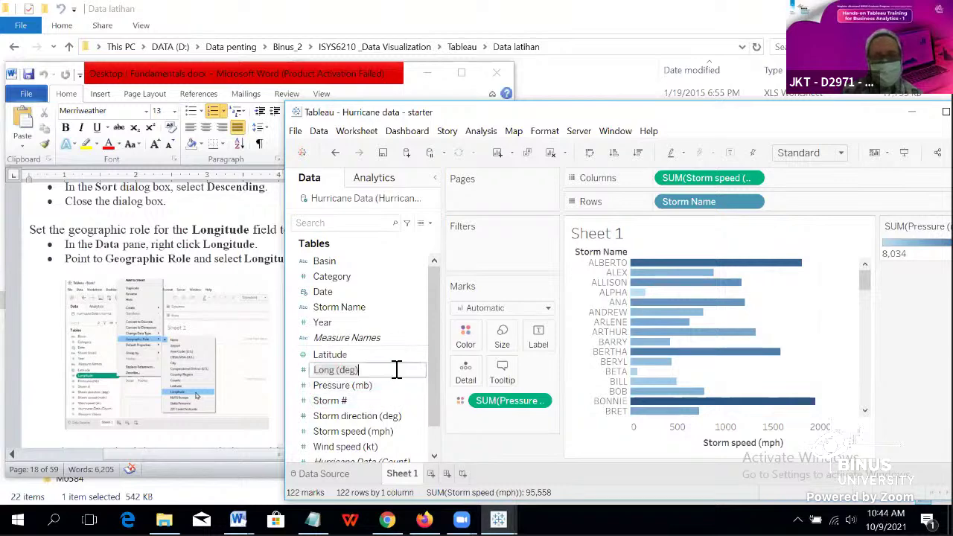
Step: Restore the name Longitude on the field directly below Latitude
key(Up)
key(BackSpace)
key(BackSpace)
key(BackSpace)
key(BackSpace)
key(BackSpace)
key(BackSpace)
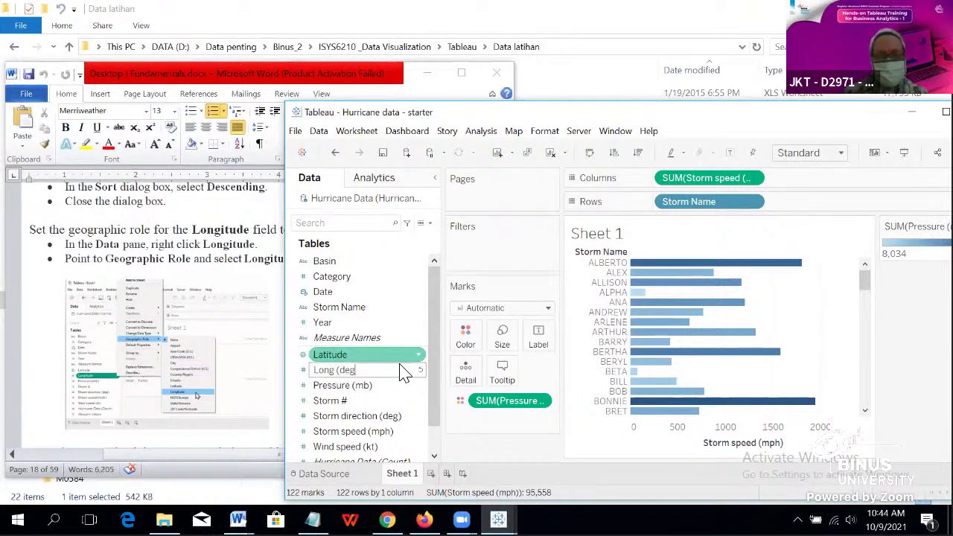
text(itude)
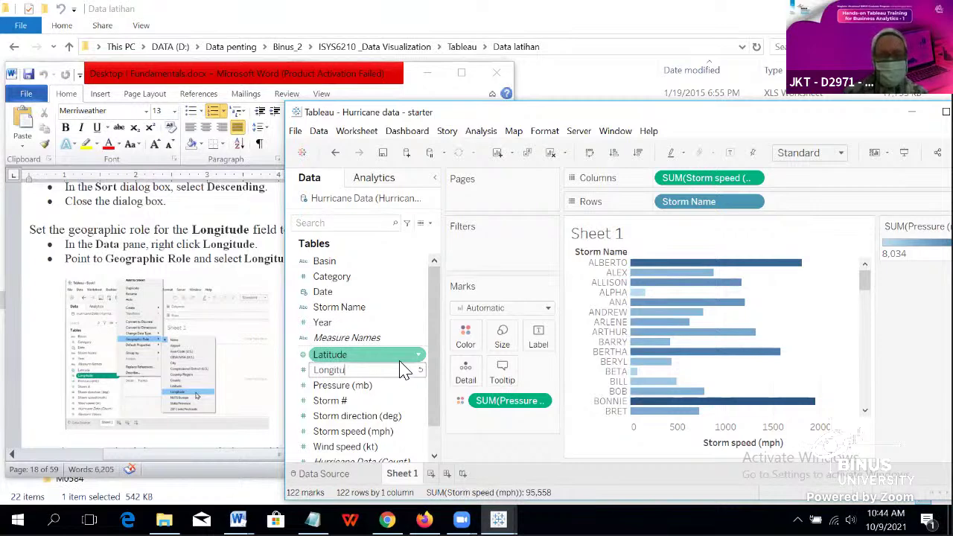
key(Return)
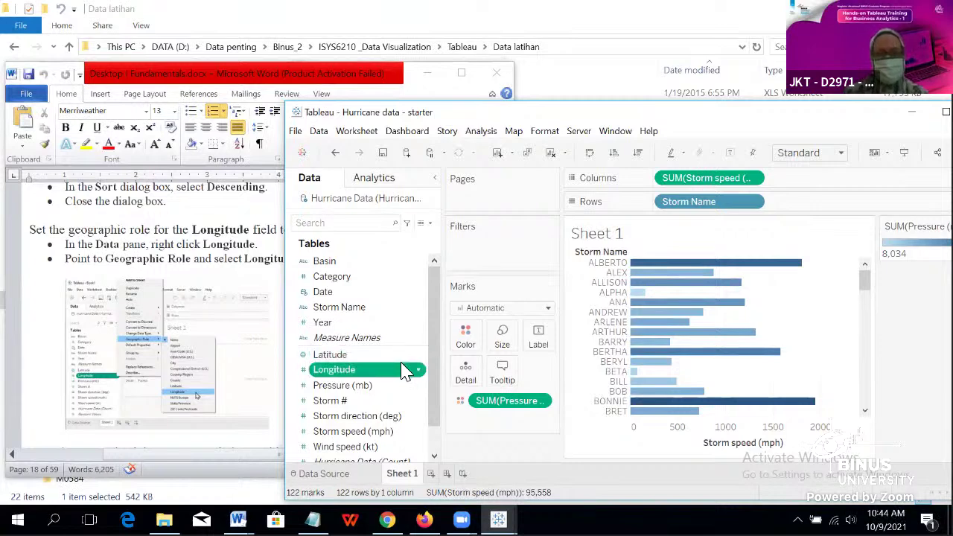
right_click(416, 371)
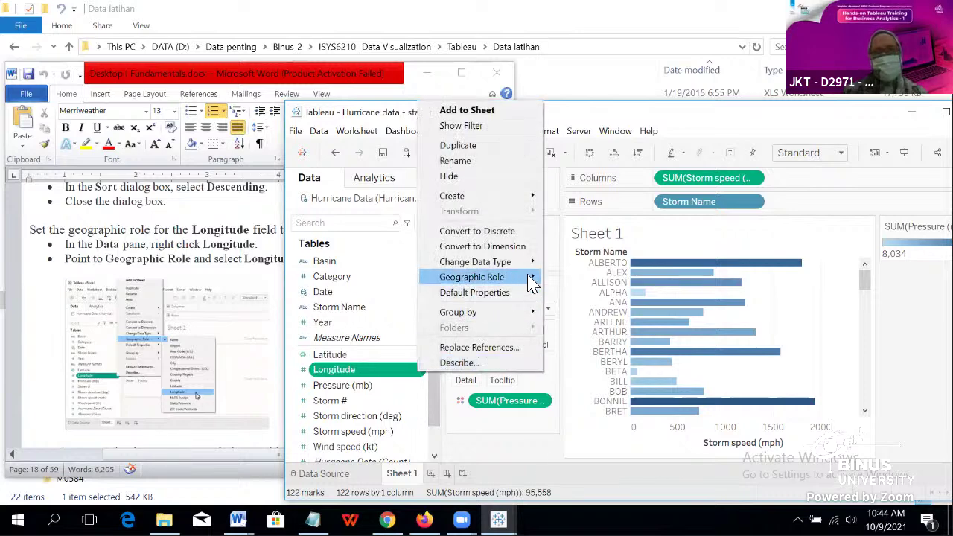
mouse_move(532, 283)
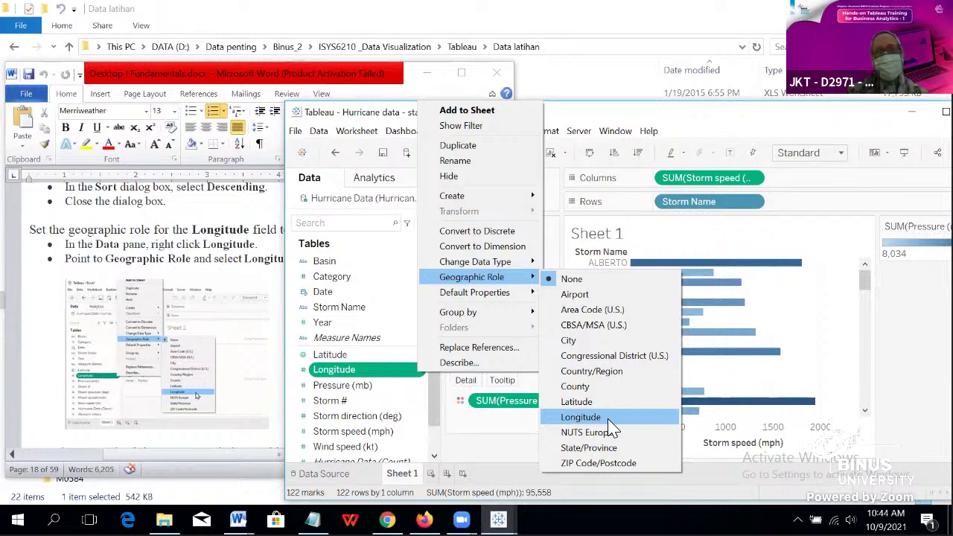
click(391, 119)
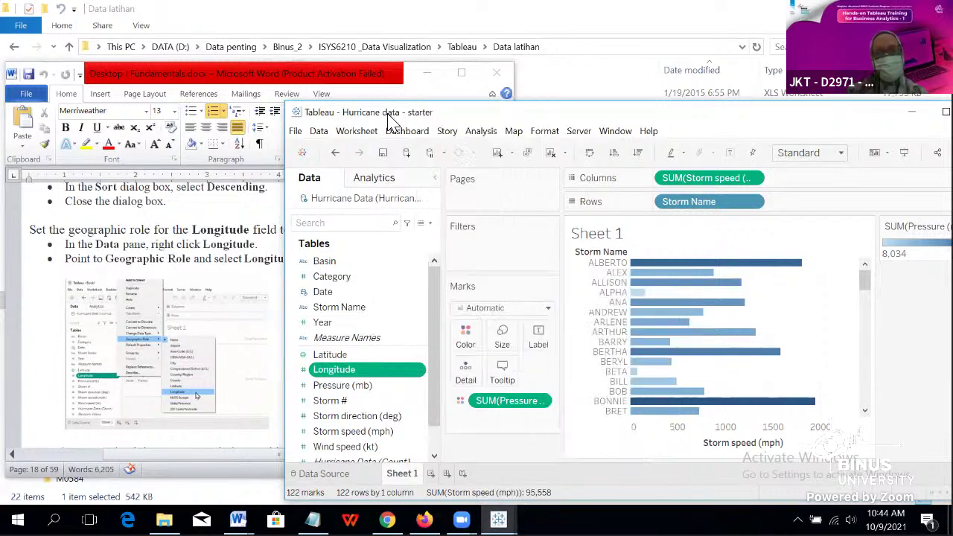
Step: Compare the data type icons of the Latitude and Longitude columns in the Hurricane Data source preview
click(357, 475)
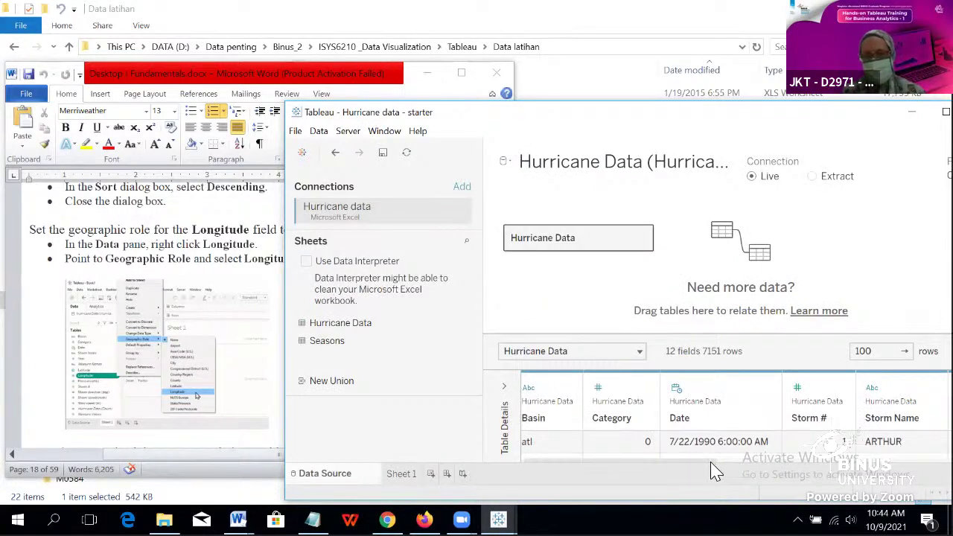
drag(713, 466, 916, 462)
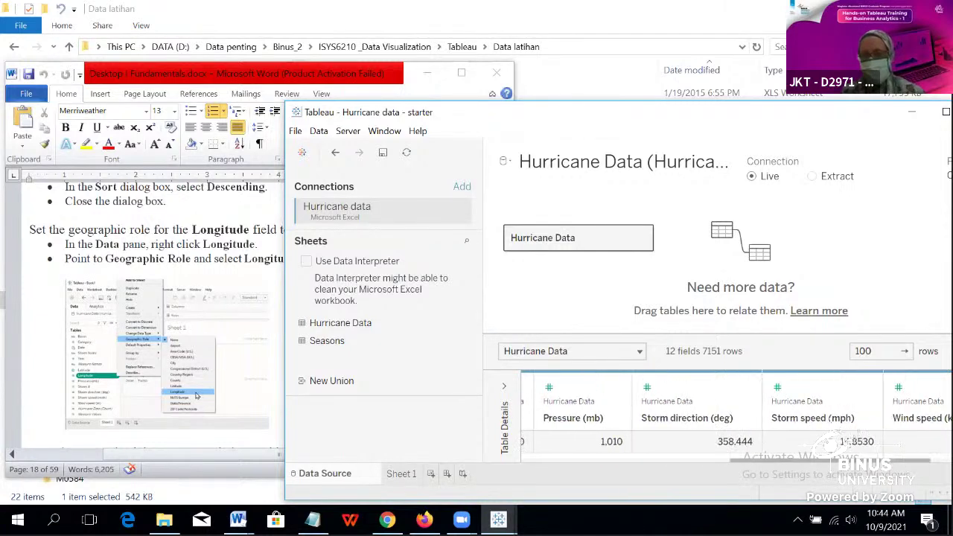
scroll(830, 442, right, 2)
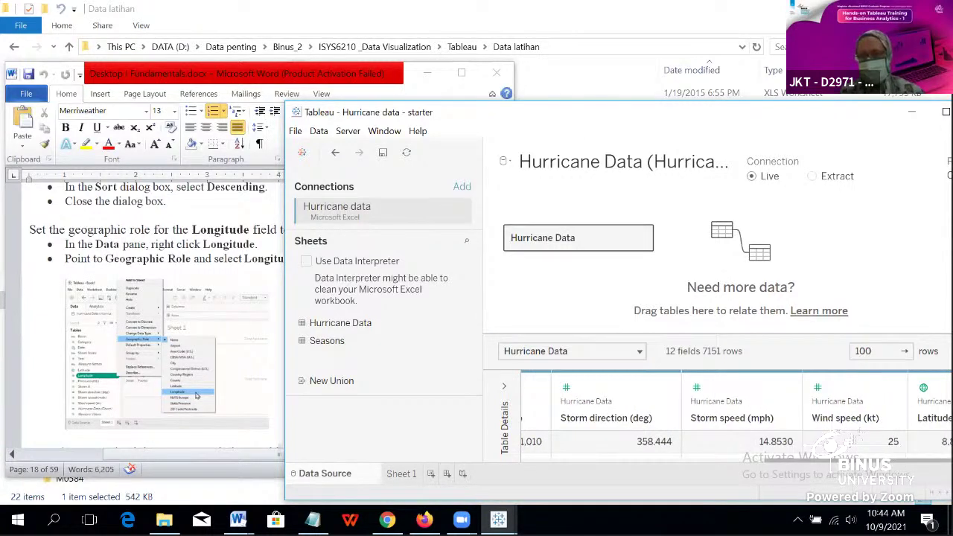
scroll(736, 419, right, 1)
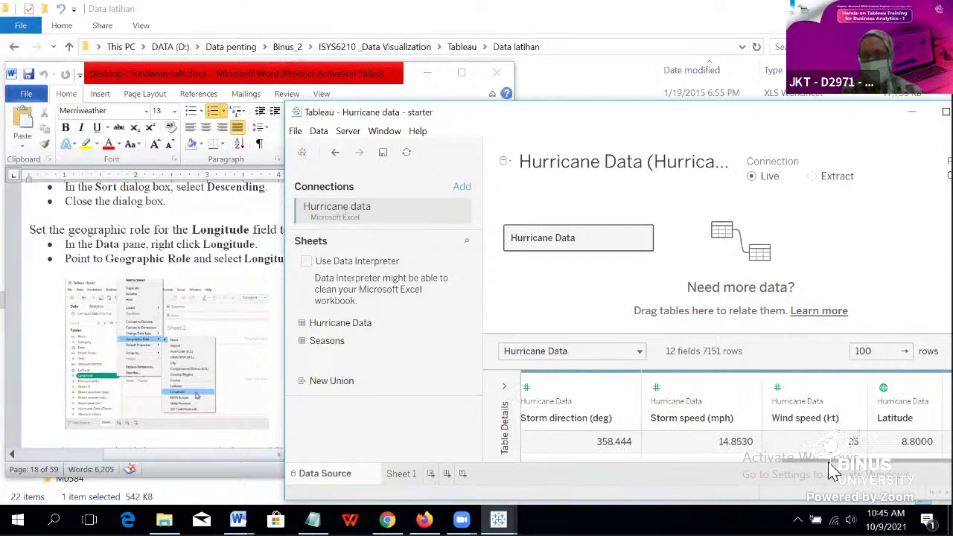
scroll(836, 468, right, 1)
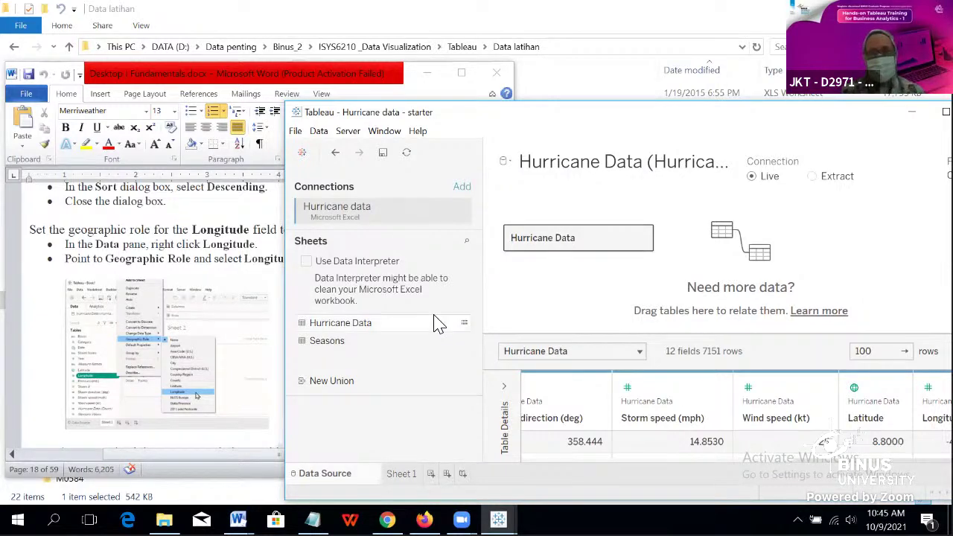
Step: Return to Sheet 1 and set the Longitude field's geographic role to Longitude
click(403, 474)
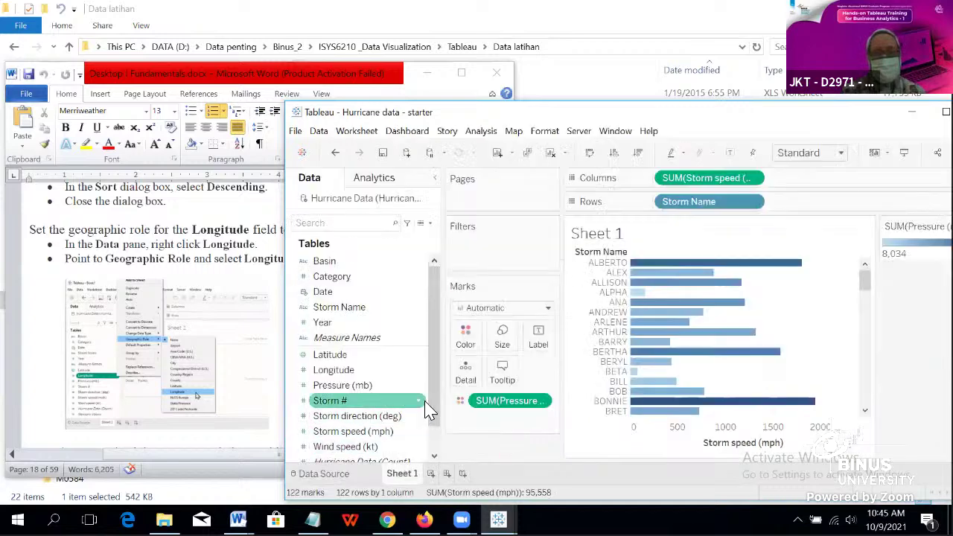
click(420, 373)
right_click(419, 373)
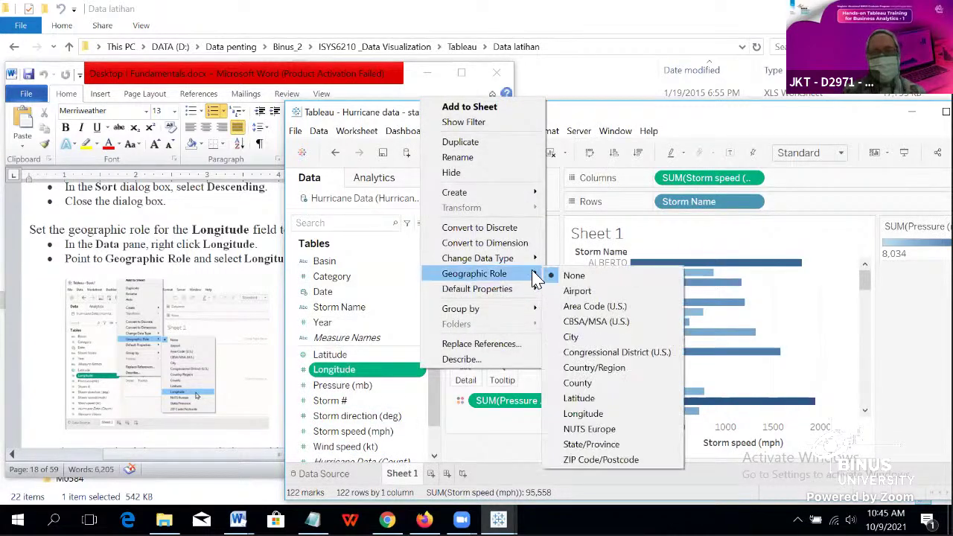
click(612, 416)
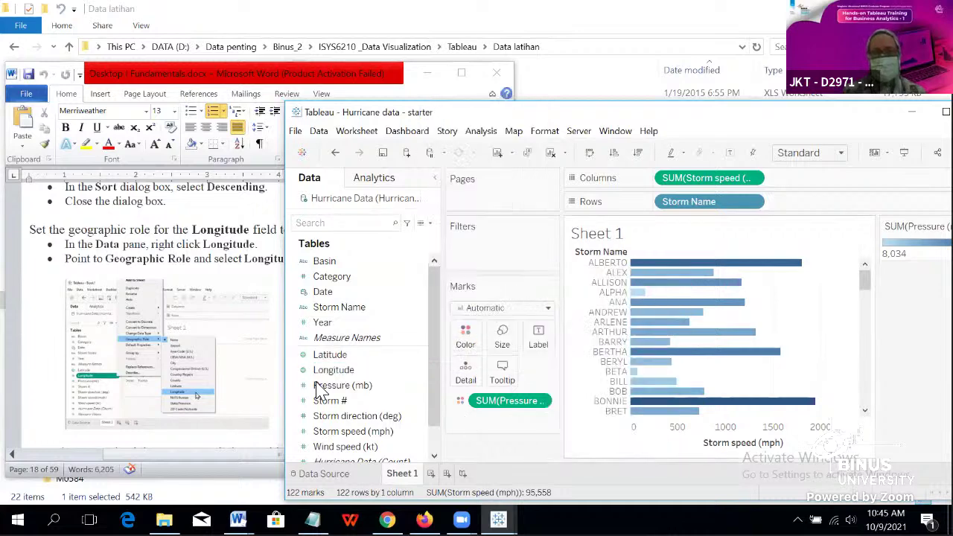
Step: Check the Longitude column's geographic role in the data source preview
click(333, 478)
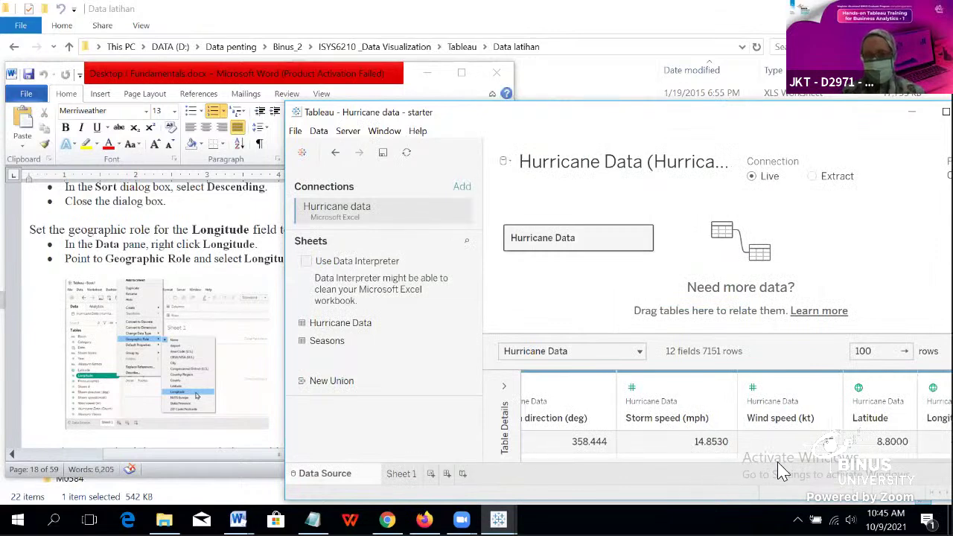
scroll(879, 470, left, 5)
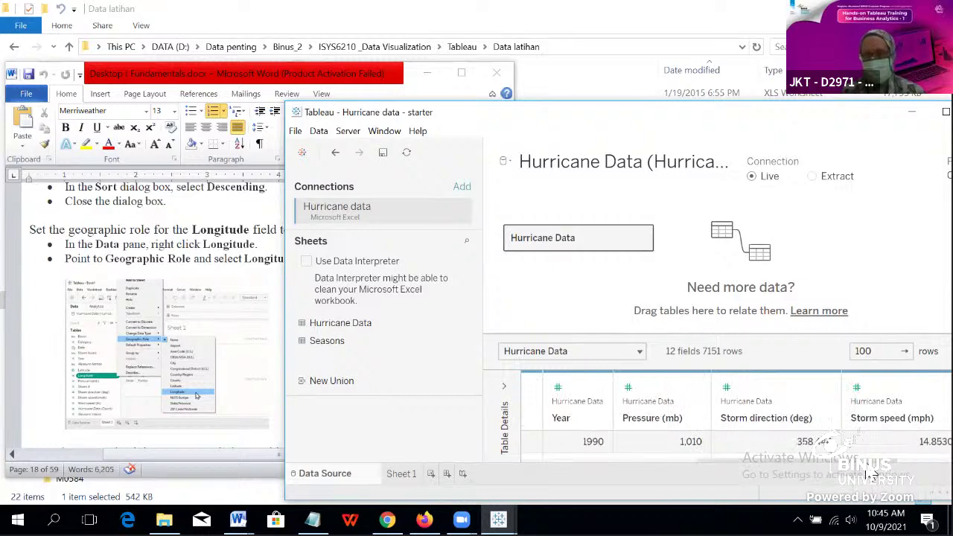
scroll(894, 473, right, 3)
scroll(920, 477, right, 2)
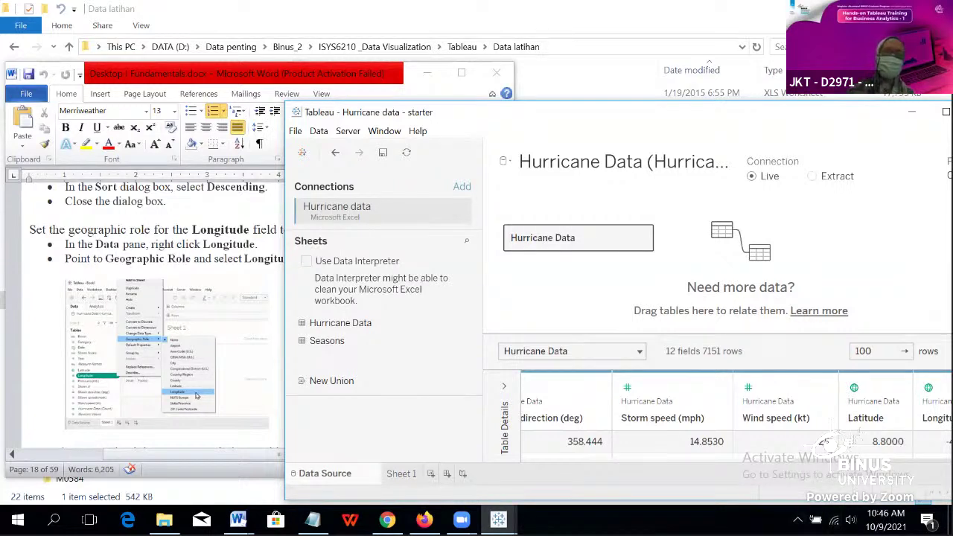
Step: Switch to the Word instructions and read the sections on saving the customized data source and reopening it in Tableau
click(202, 216)
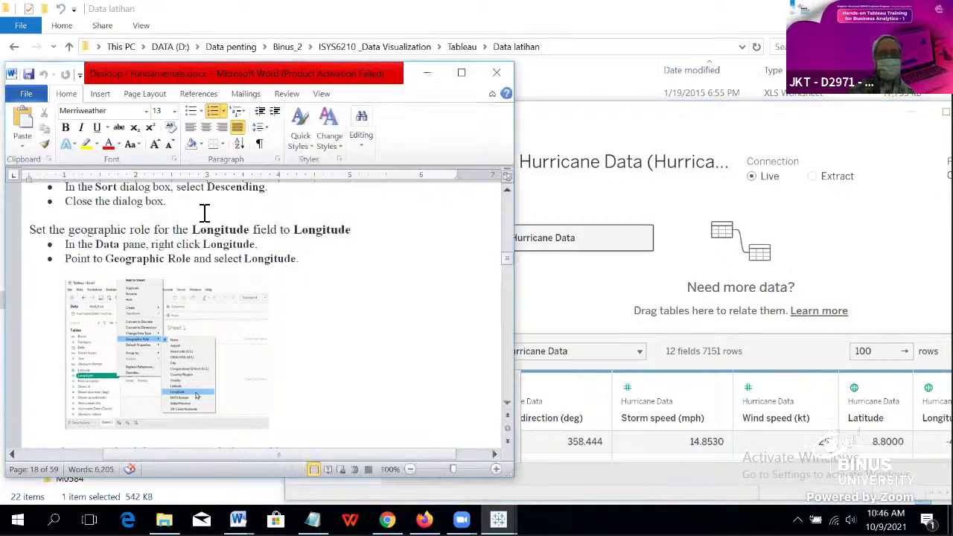
scroll(237, 274, down, 5)
scroll(238, 275, down, 3)
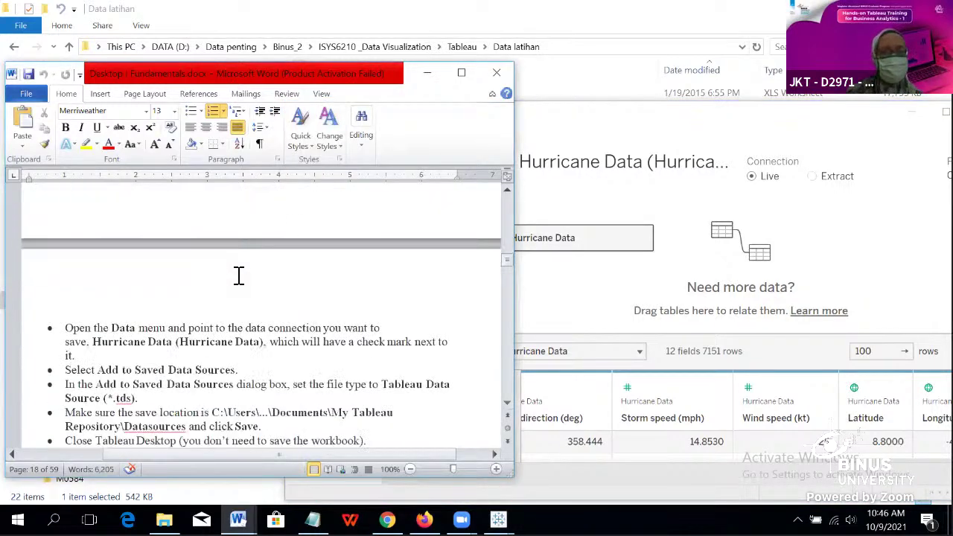
scroll(238, 275, down, 2)
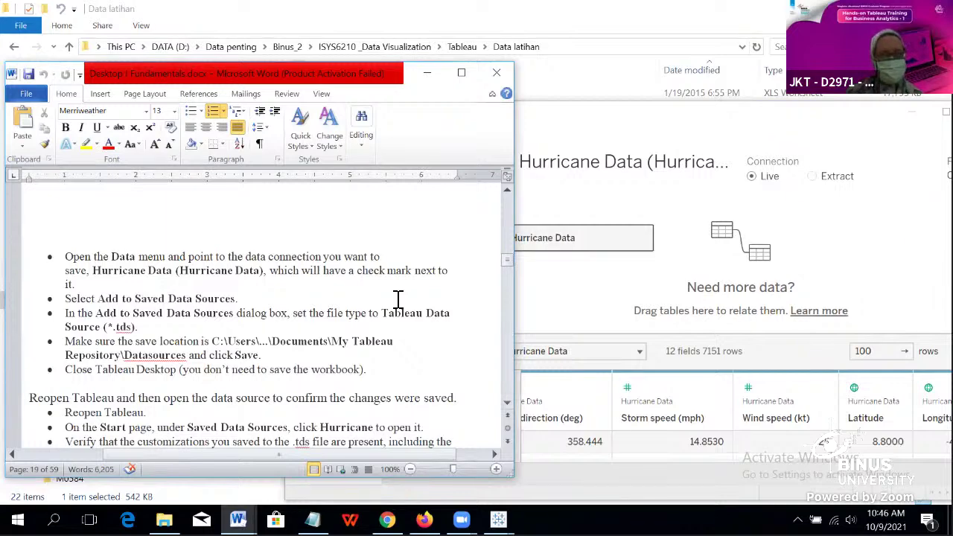
scroll(398, 299, down, 3)
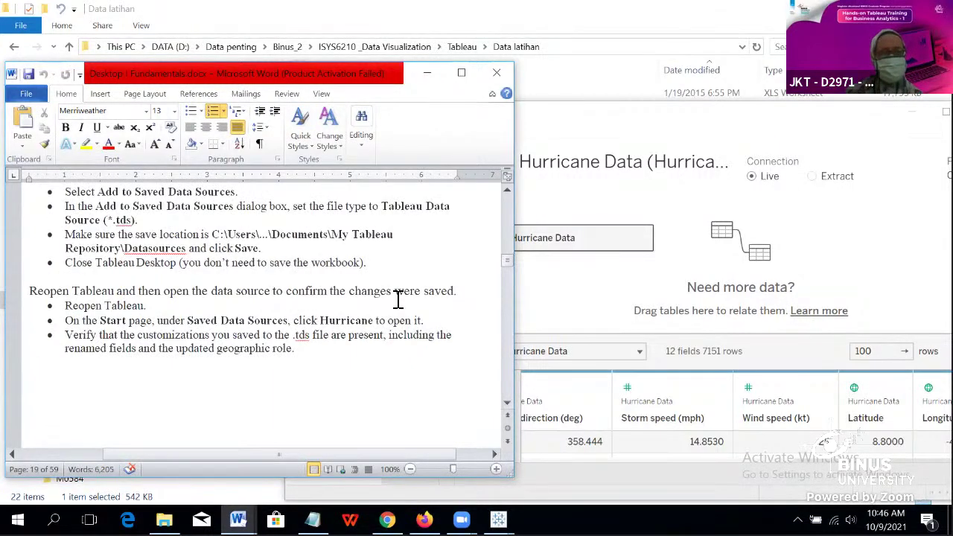
scroll(399, 299, up, 2)
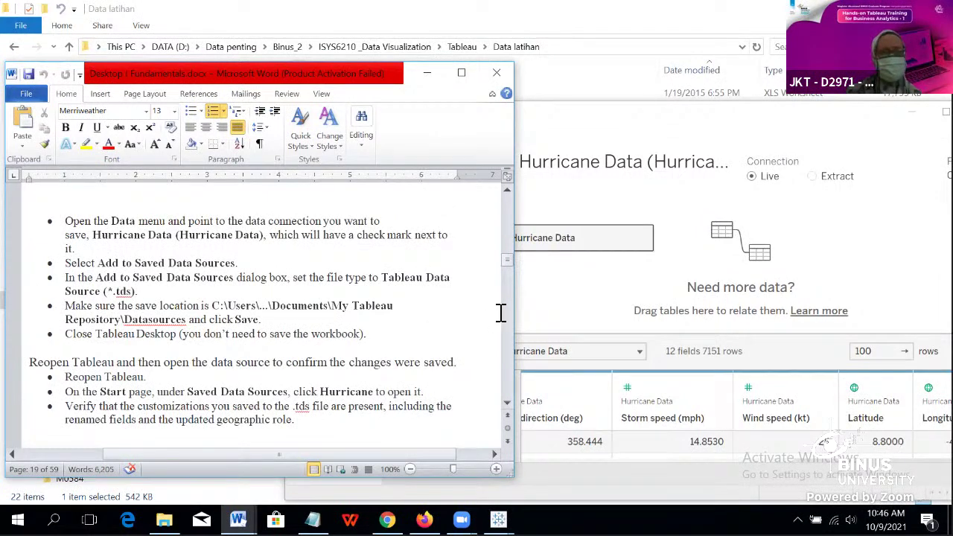
Step: Save the Hurricane data - starter workbook in Tableau and return to the Word instructions on adding saved data sources
click(598, 290)
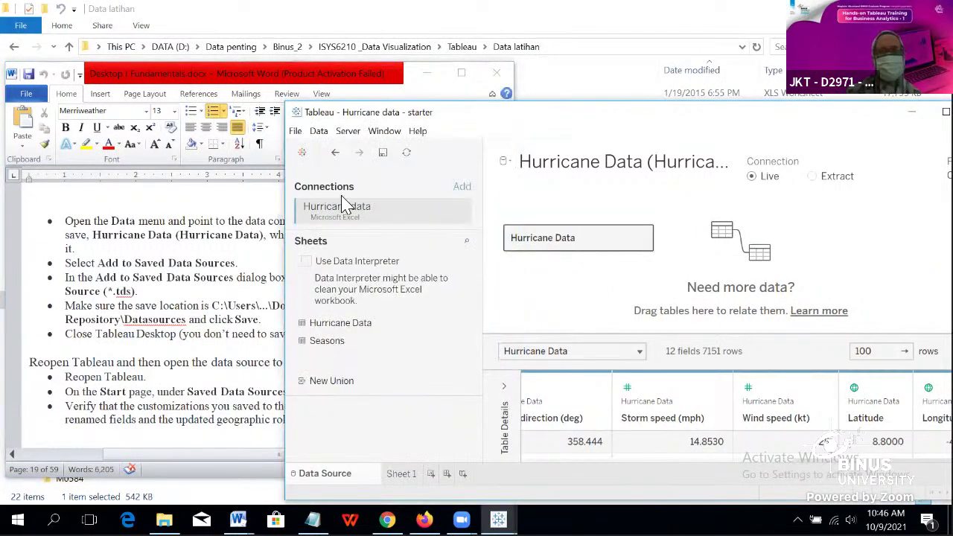
click(297, 132)
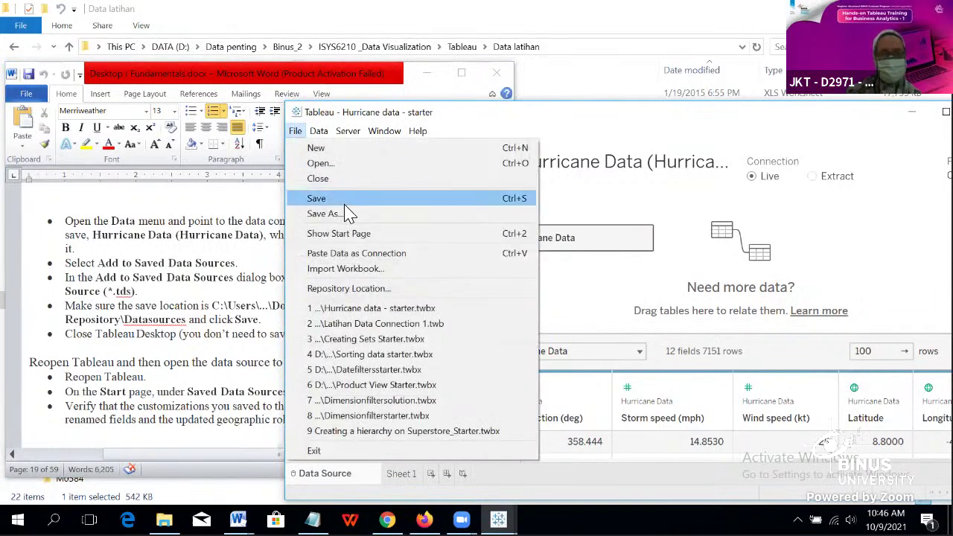
click(347, 201)
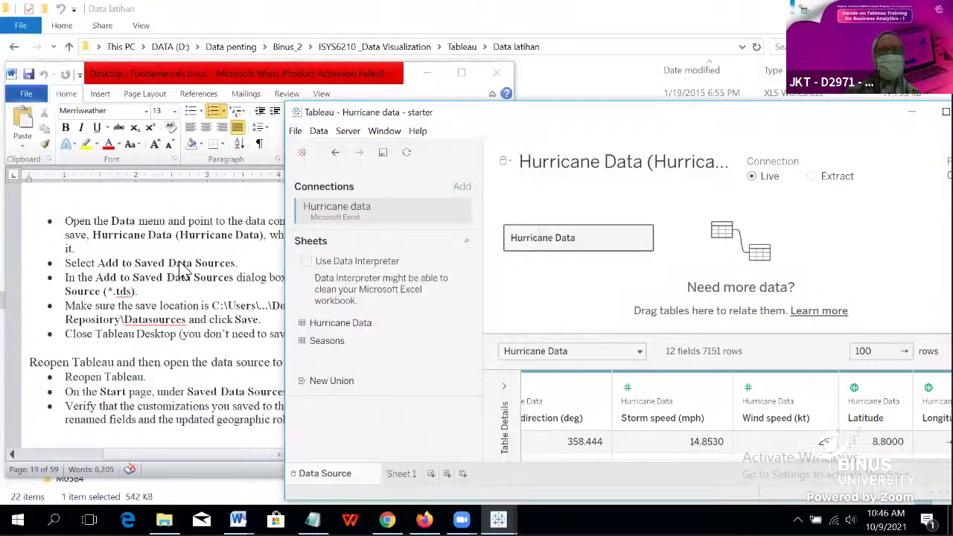
click(138, 260)
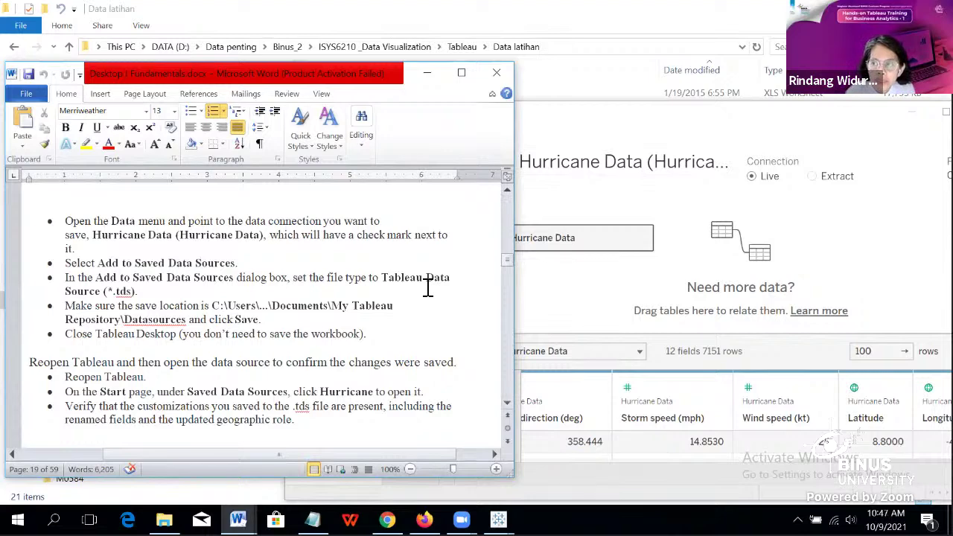
Step: Review the Word instructions on converting Category, setting Longitude's geographic role and saving the customized data source
scroll(429, 288, up, 15)
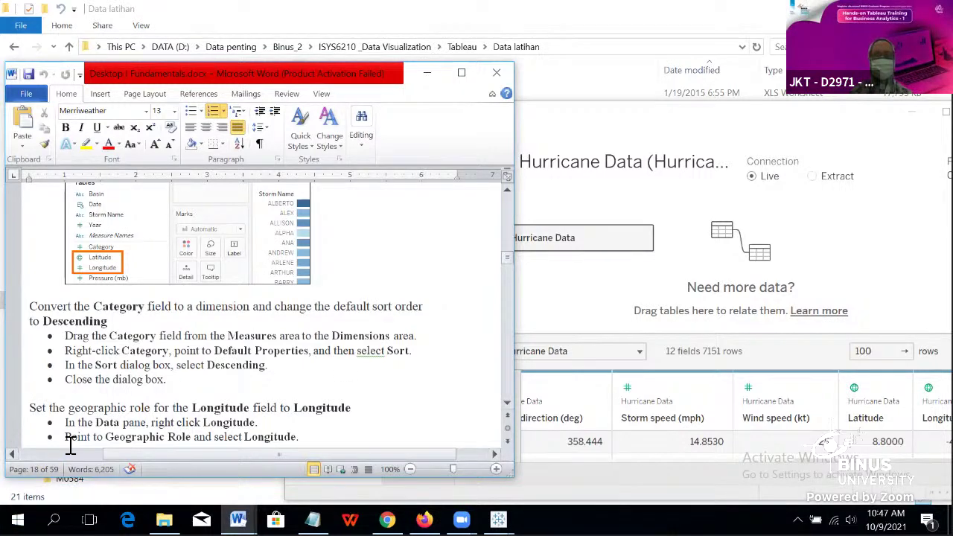
click(427, 330)
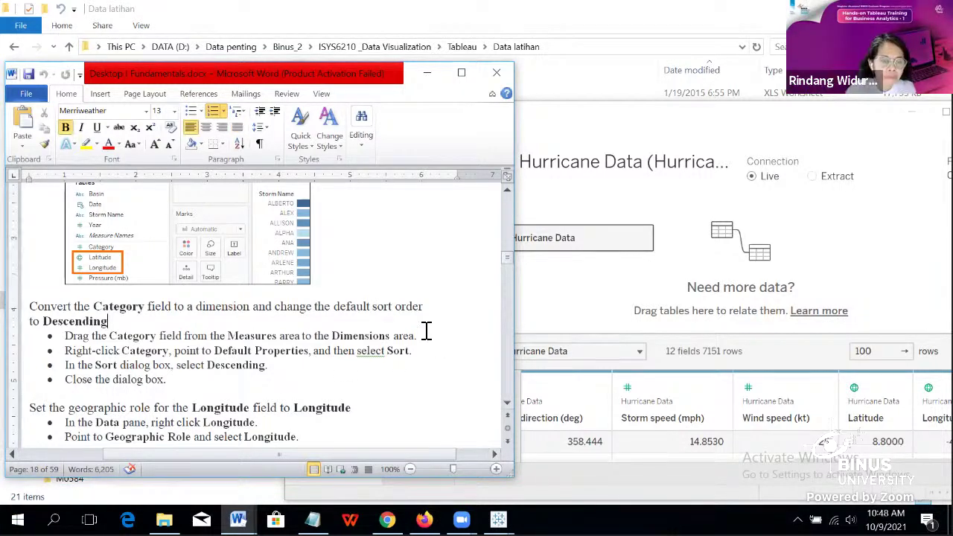
scroll(427, 331, down, 9)
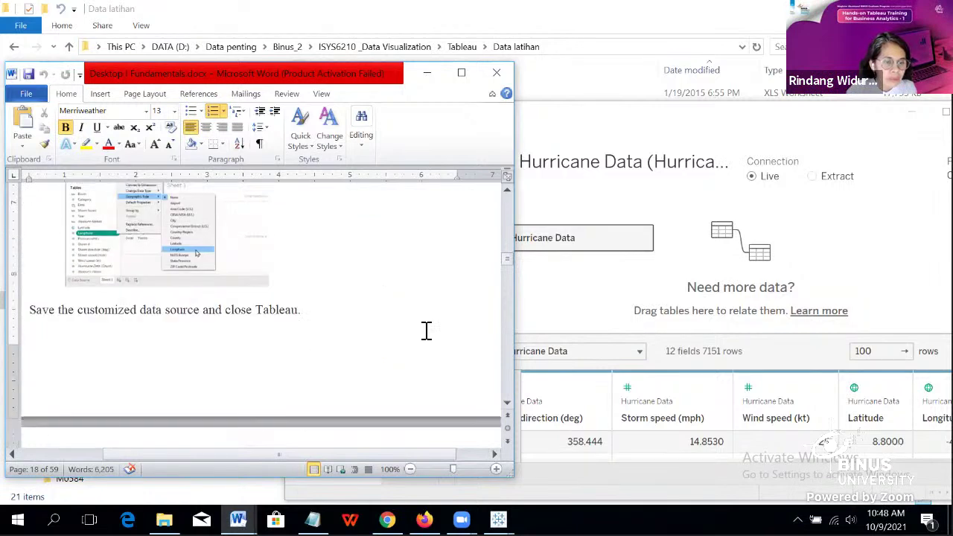
scroll(427, 330, down, 3)
scroll(426, 331, down, 4)
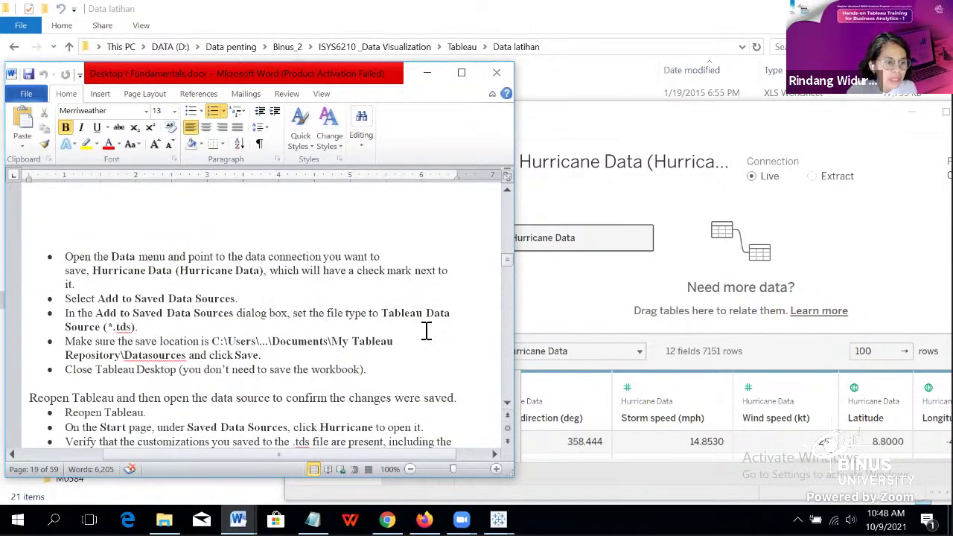
scroll(427, 331, up, 15)
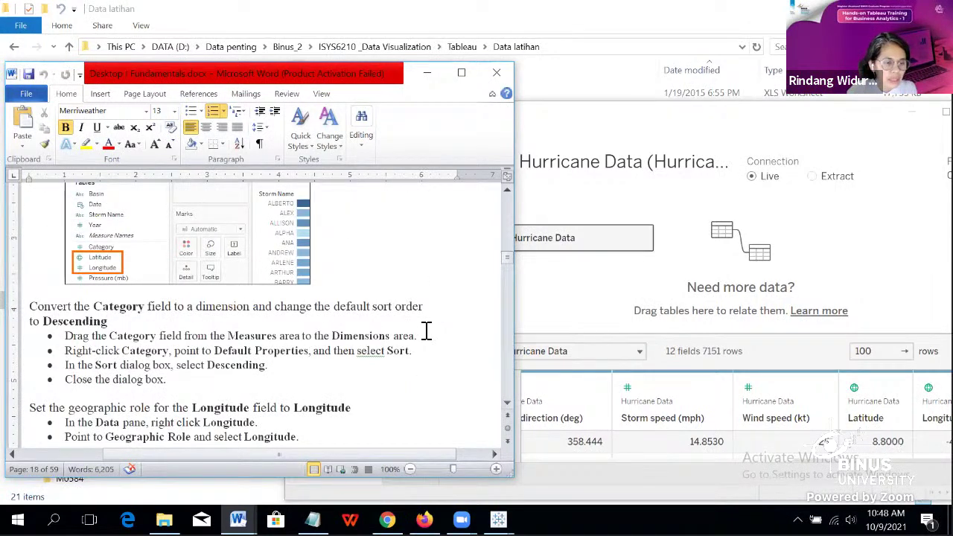
scroll(427, 331, down, 2)
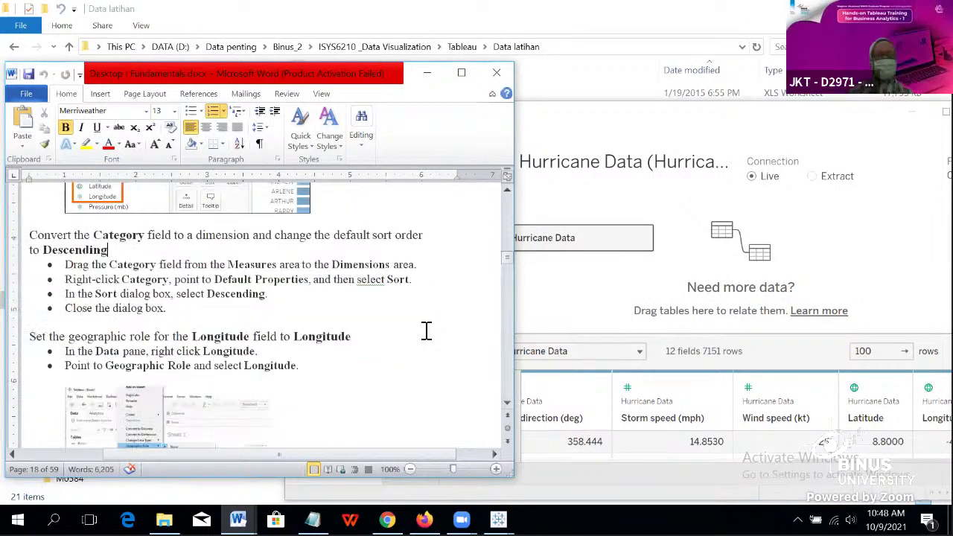
Step: Switch to Tableau and check the Latitude column's data type and geographic role in the data source preview
click(544, 292)
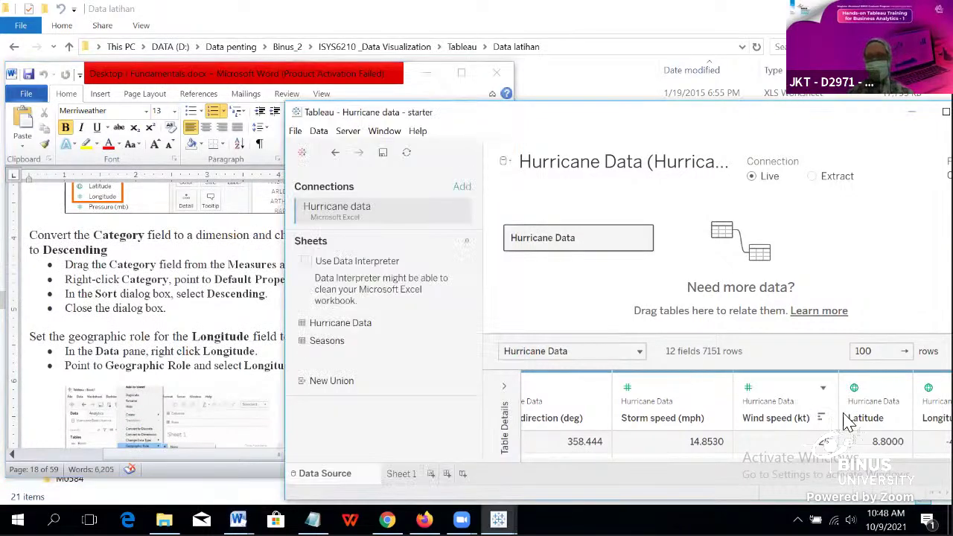
click(897, 388)
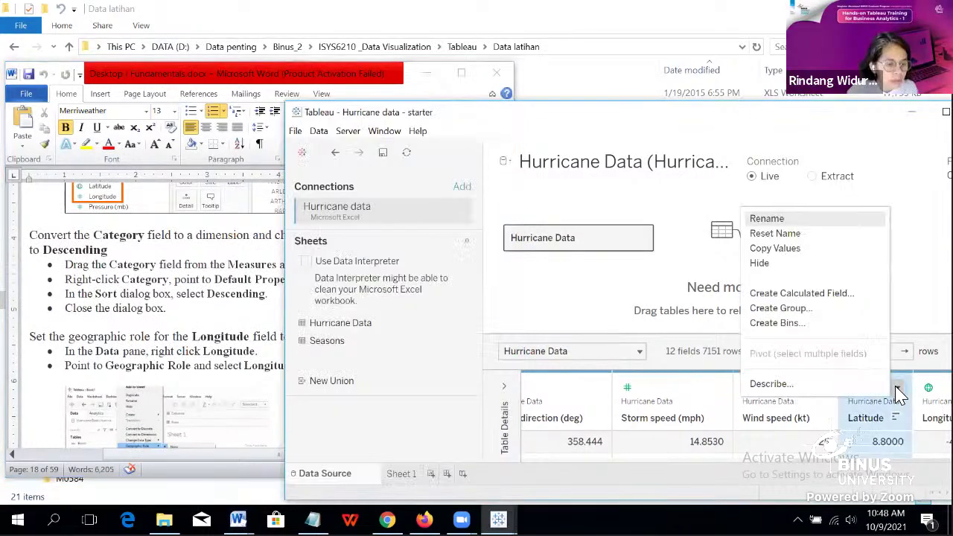
click(640, 277)
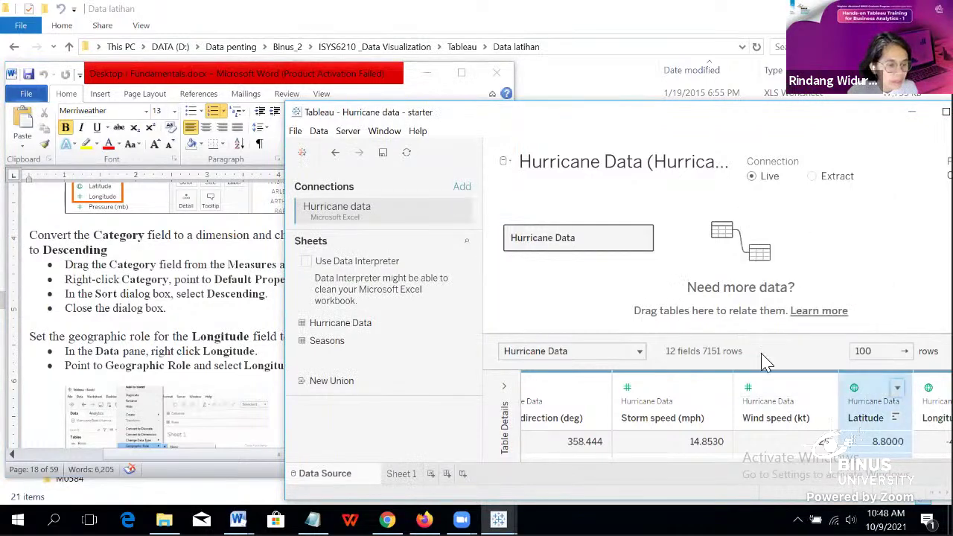
click(855, 388)
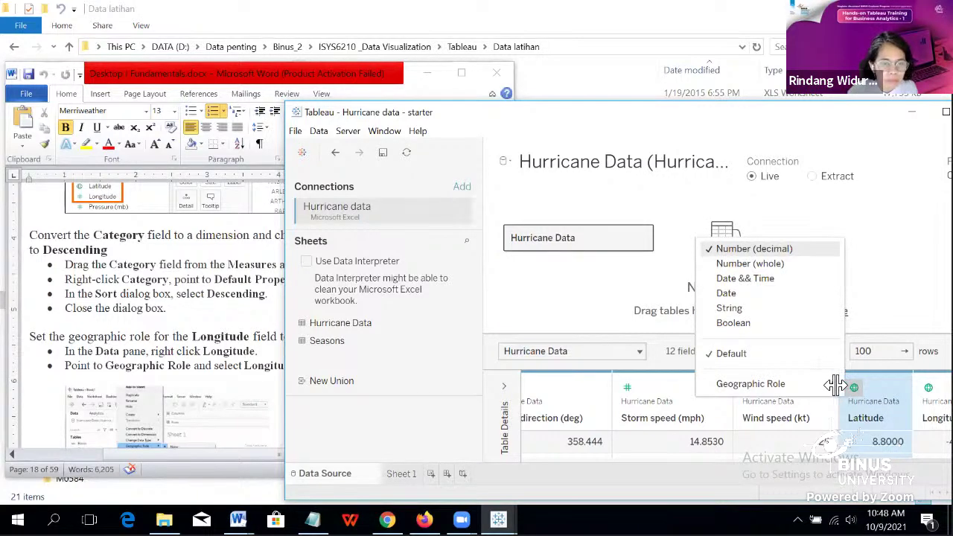
mouse_move(819, 384)
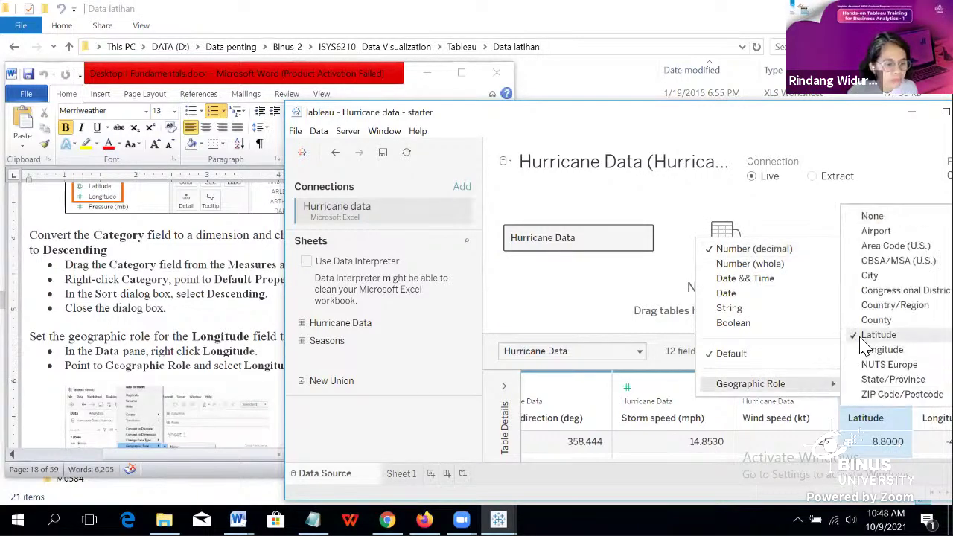
click(587, 283)
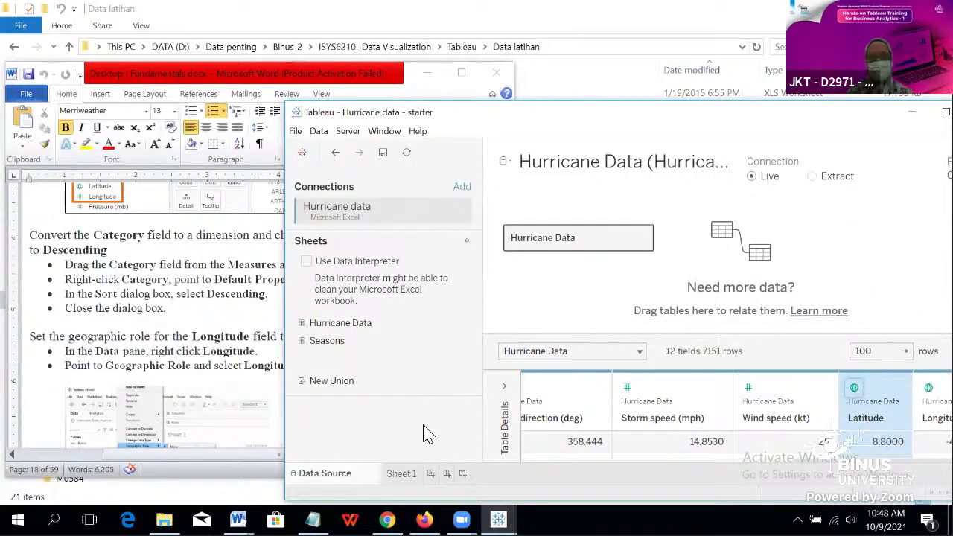
Step: Go to Sheet 1 and inspect the options available for the Latitude field, leaving it unchanged
click(401, 474)
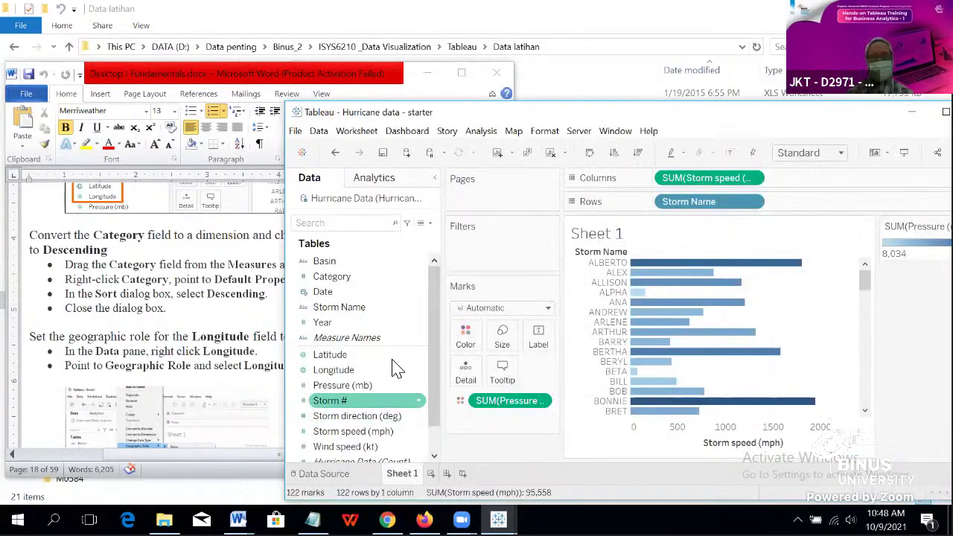
click(418, 359)
right_click(422, 360)
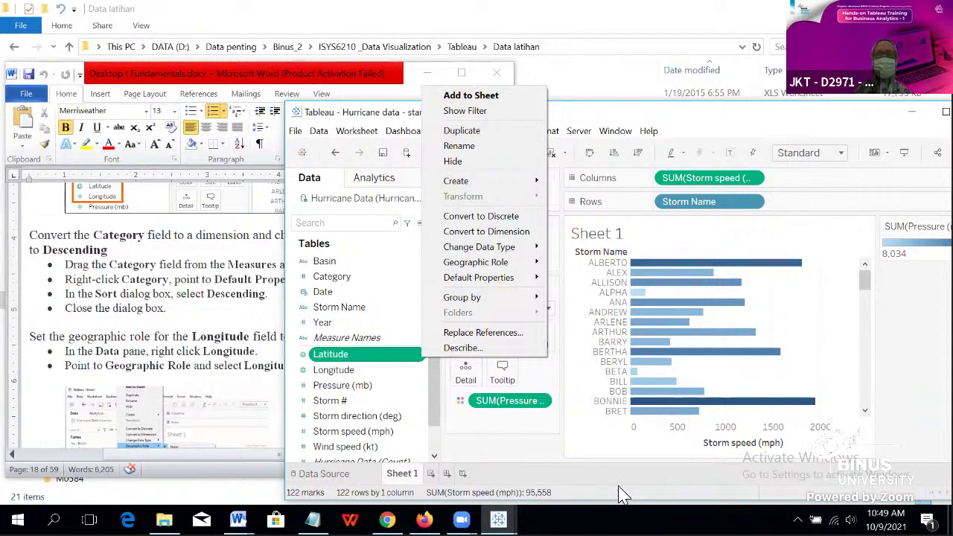
click(648, 116)
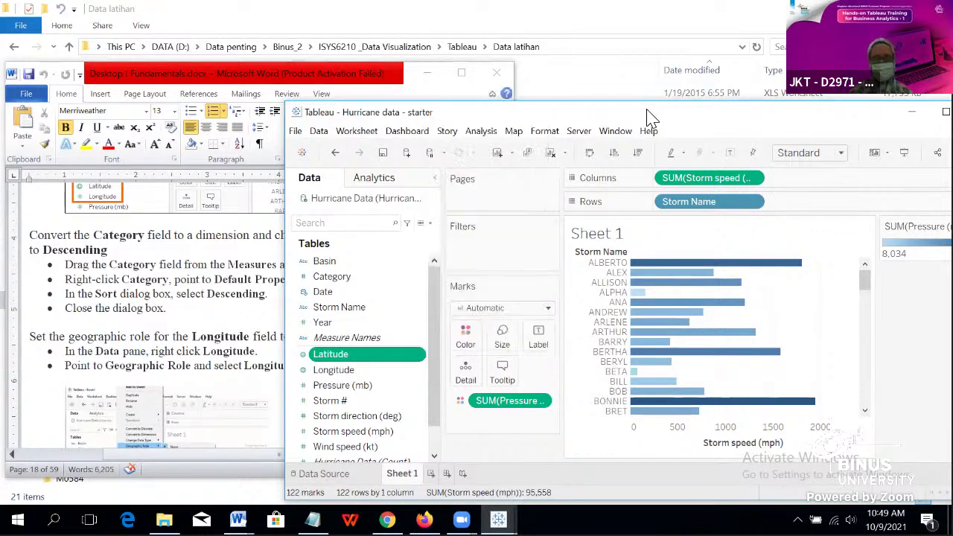
Step: Return to the Word document and reread how to save the data source as a .tds file and verify it after reopening Tableau
click(200, 354)
scroll(201, 350, down, 15)
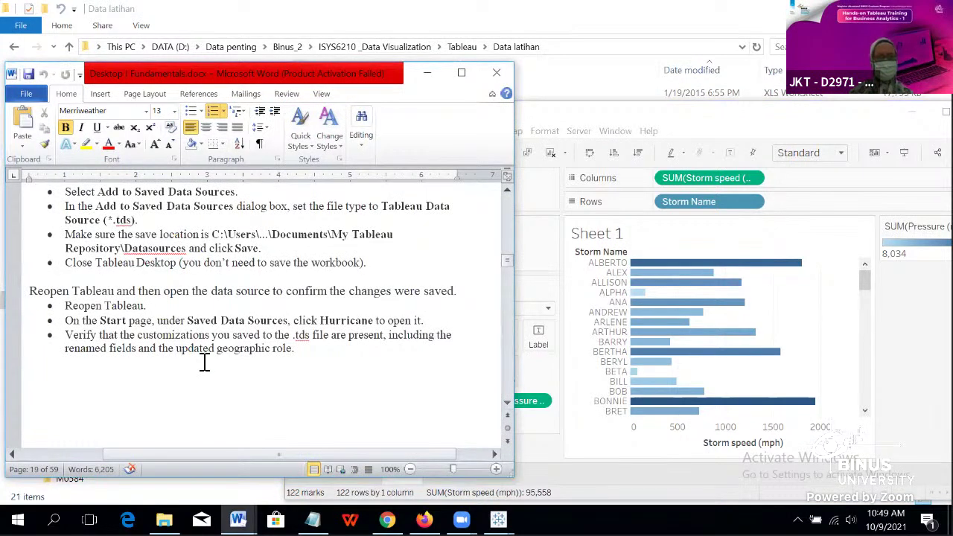
scroll(205, 363, up, 3)
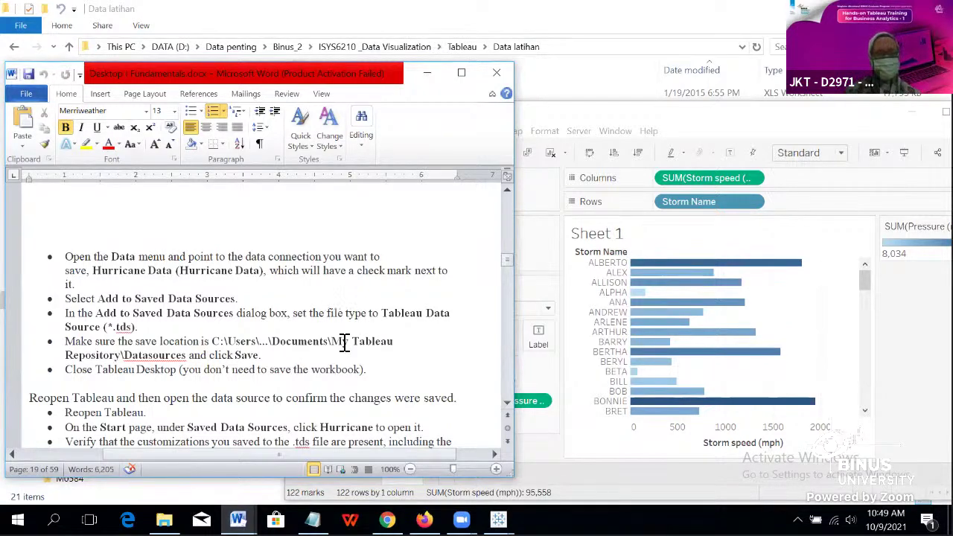
scroll(345, 343, down, 3)
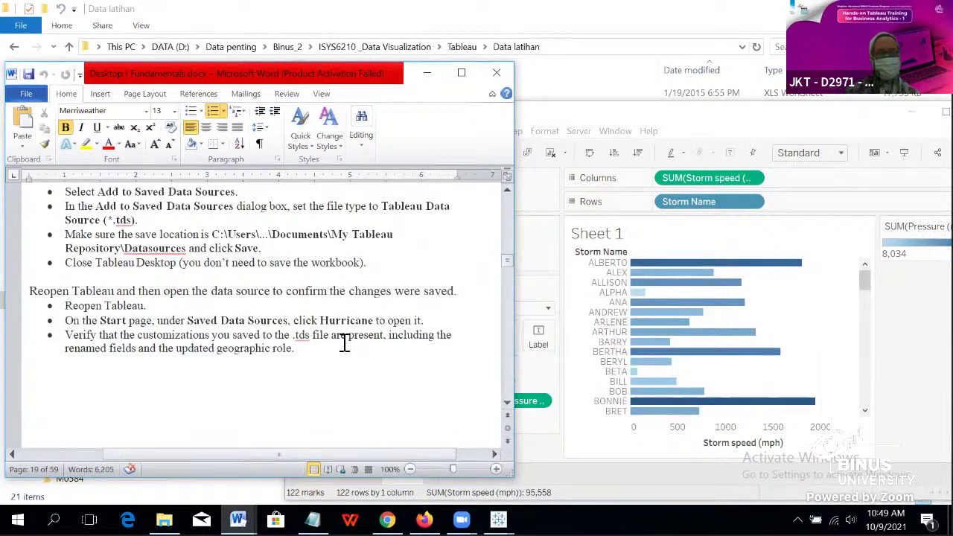
Step: Move on to the Organize Data and Create Filters chapter and look over its Creating Group in Your Data section
scroll(345, 343, down, 5)
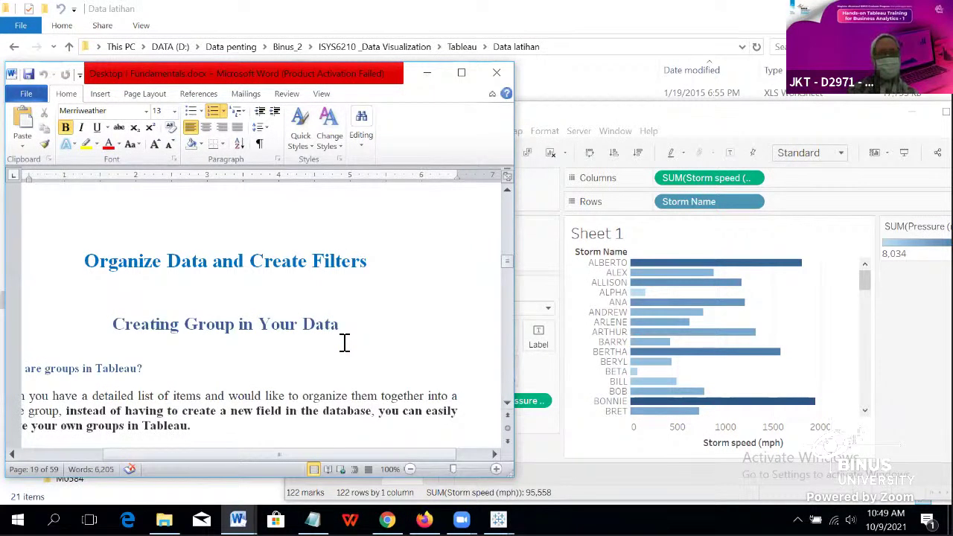
scroll(345, 342, down, 2)
drag(298, 456, 212, 462)
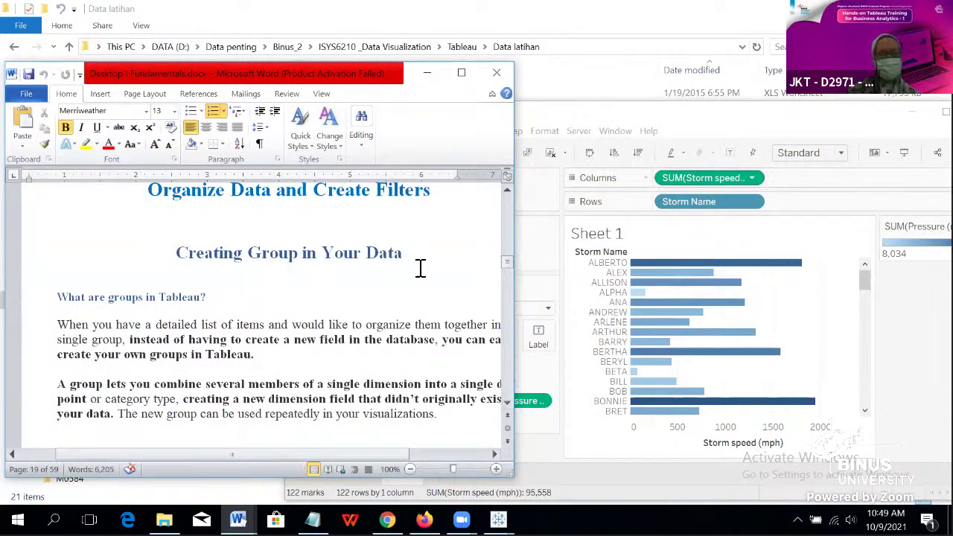
scroll(374, 277, down, 3)
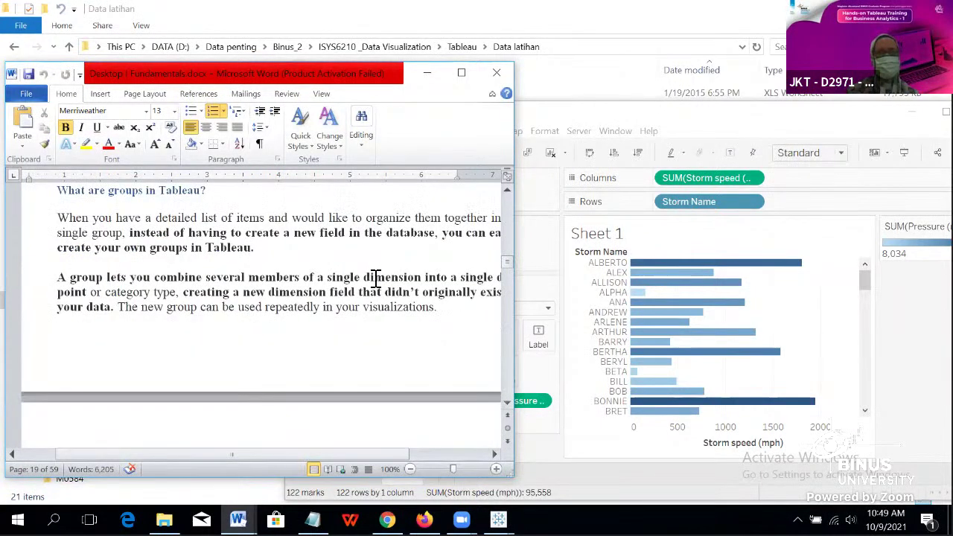
scroll(375, 278, down, 3)
scroll(375, 278, up, 5)
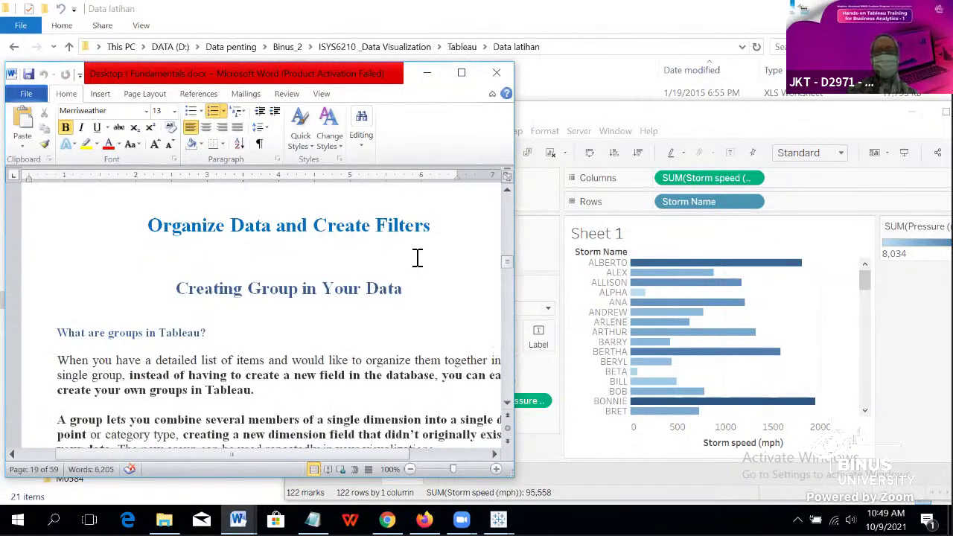
Step: Read the full explanation under "What are groups in Tableau?" in the Word document
click(775, 129)
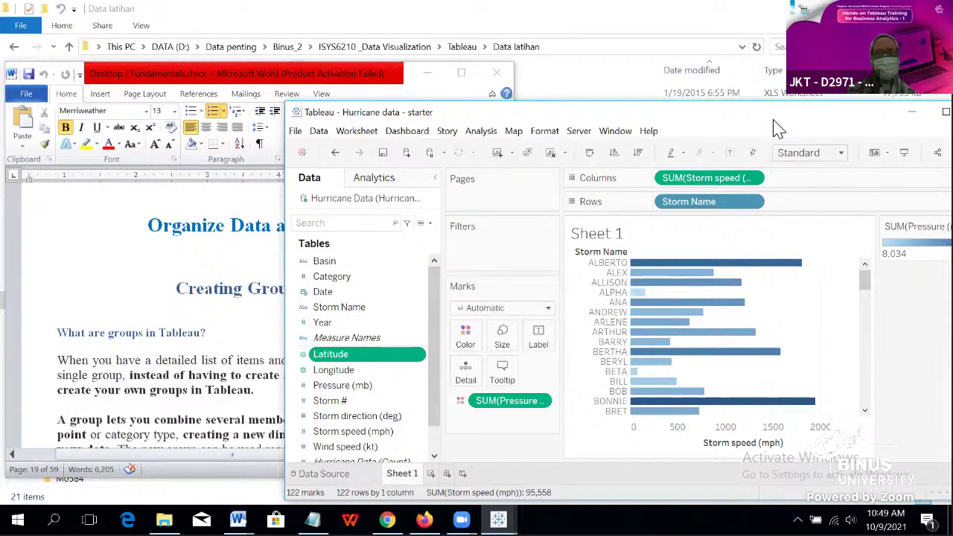
click(160, 360)
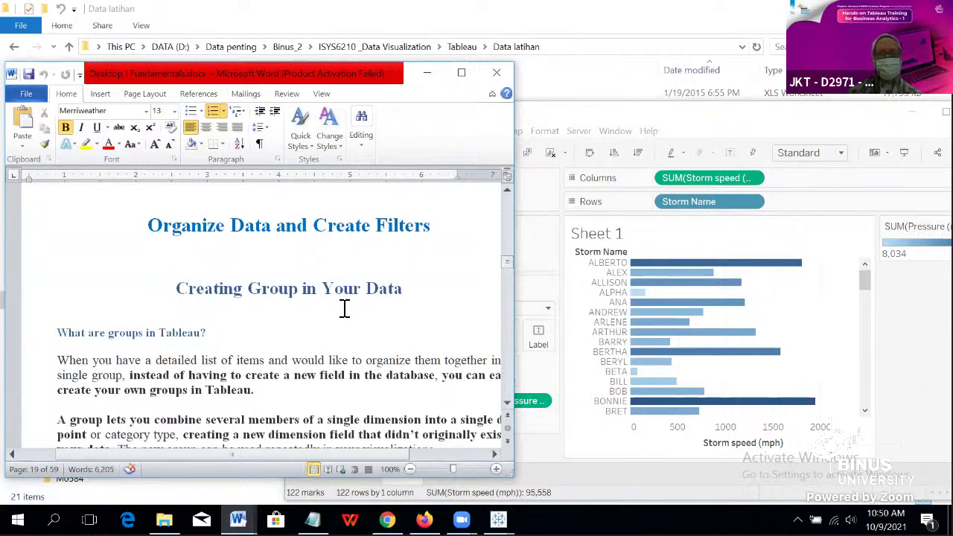
scroll(345, 309, down, 2)
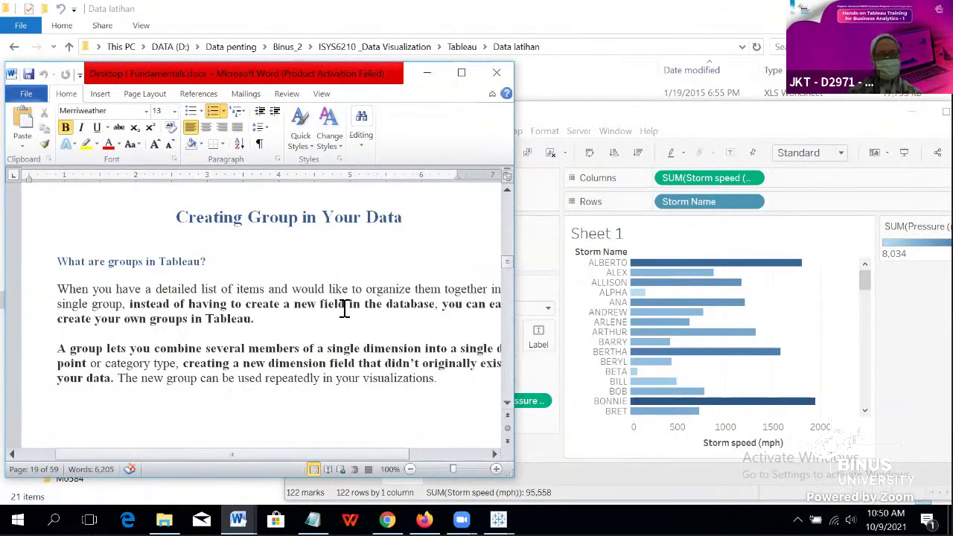
click(343, 298)
scroll(345, 299, up, 3)
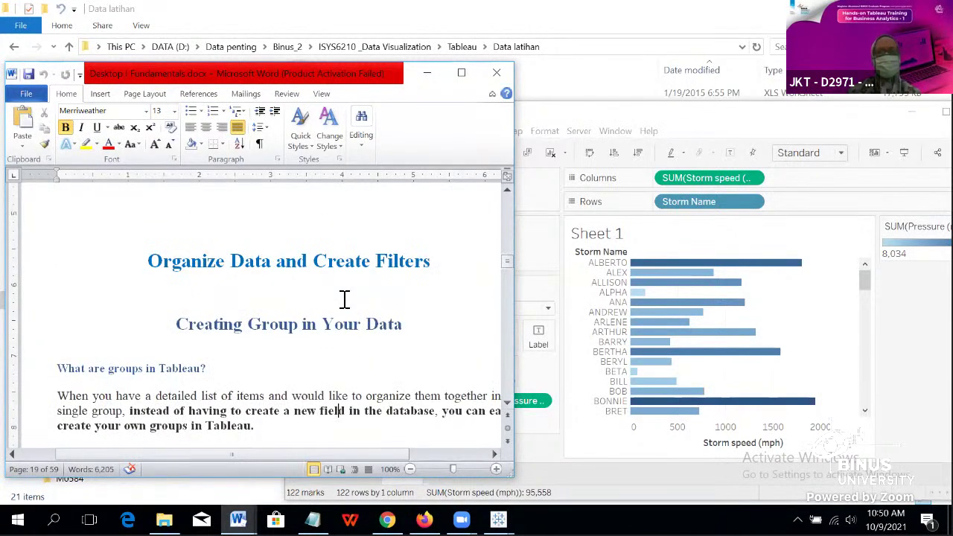
scroll(345, 299, down, 2)
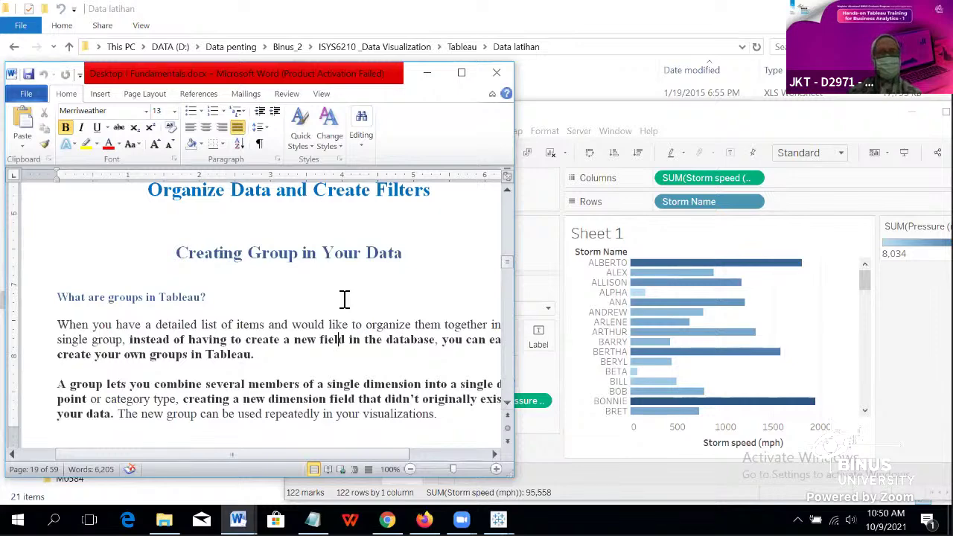
scroll(211, 325, down, 2)
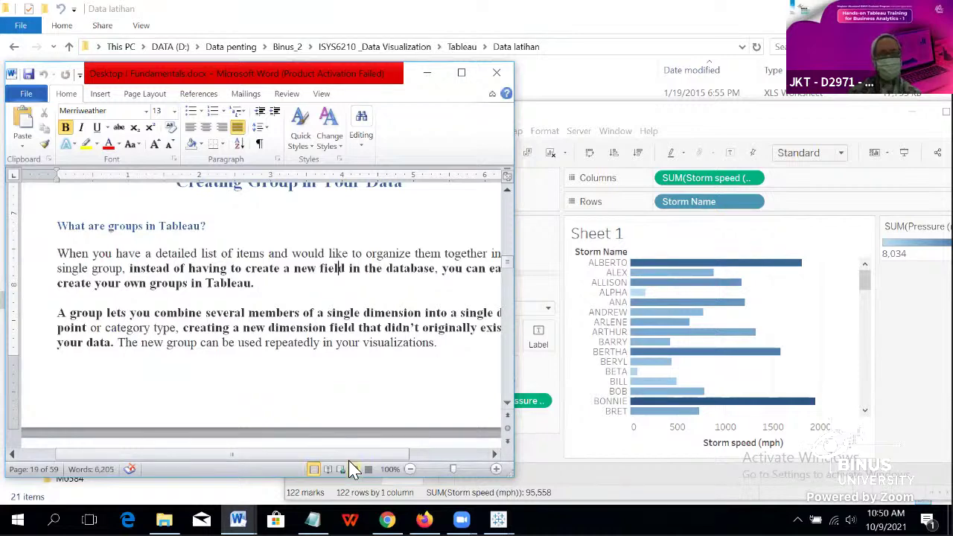
drag(351, 455, 372, 457)
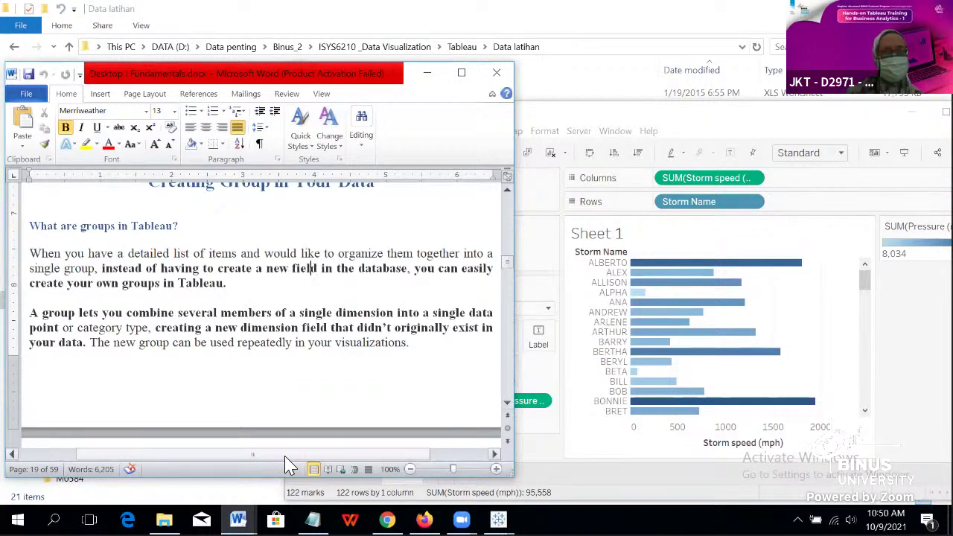
mouse_move(285, 456)
mouse_down()
mouse_move(302, 458)
mouse_move(258, 458)
mouse_move(277, 458)
mouse_up()
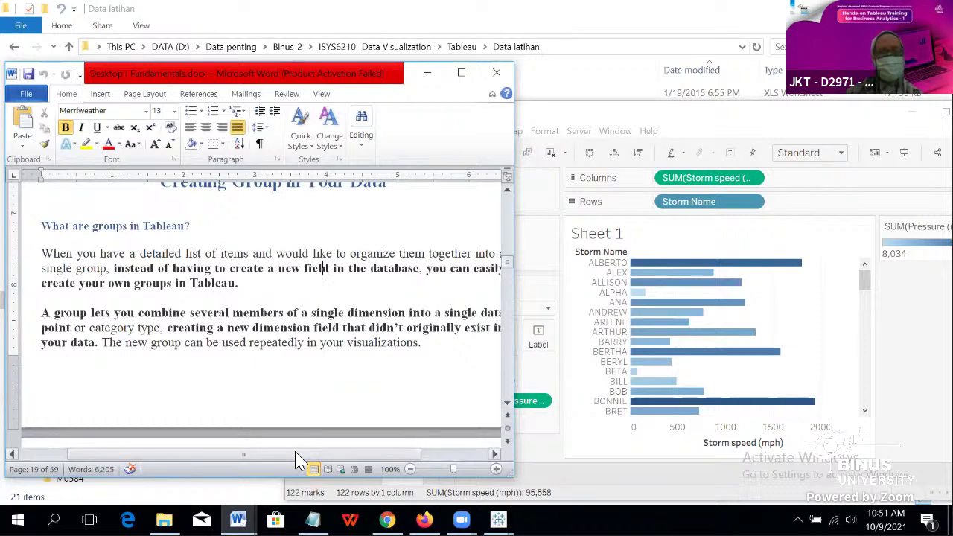
mouse_move(298, 460)
mouse_down()
mouse_move(315, 458)
mouse_move(295, 458)
mouse_up()
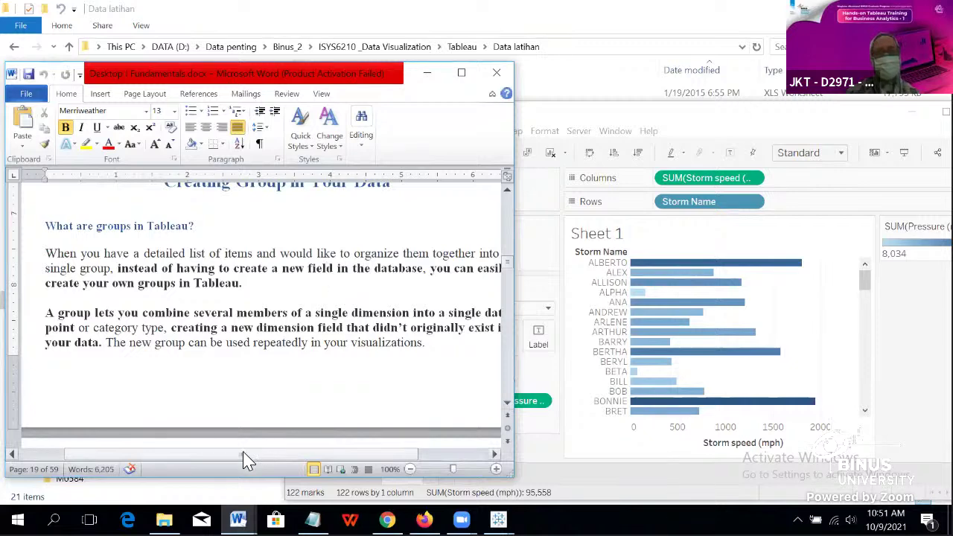
mouse_move(227, 461)
mouse_down()
mouse_move(271, 458)
mouse_move(224, 457)
mouse_up()
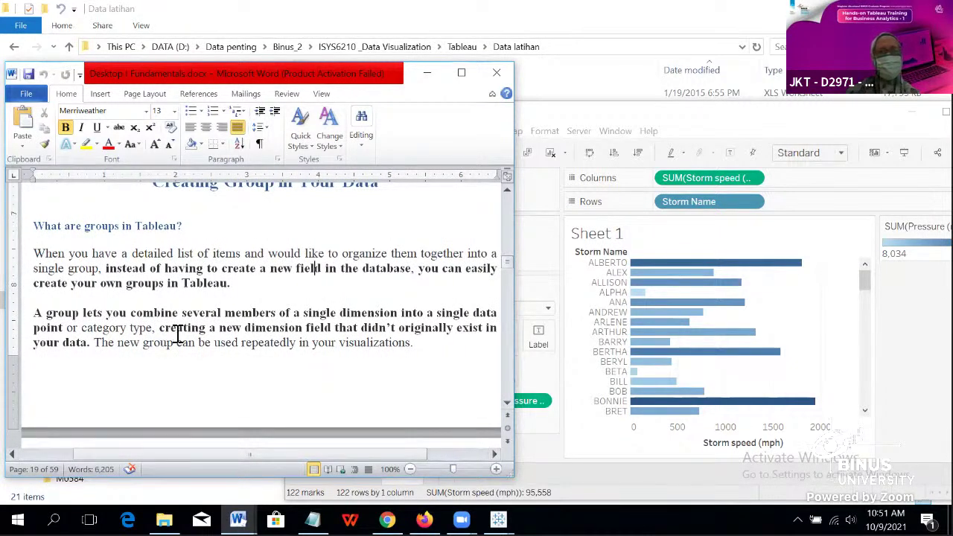
Step: Continue to the Groups in Tableau section and the methods for creating groups
scroll(178, 332, down, 1)
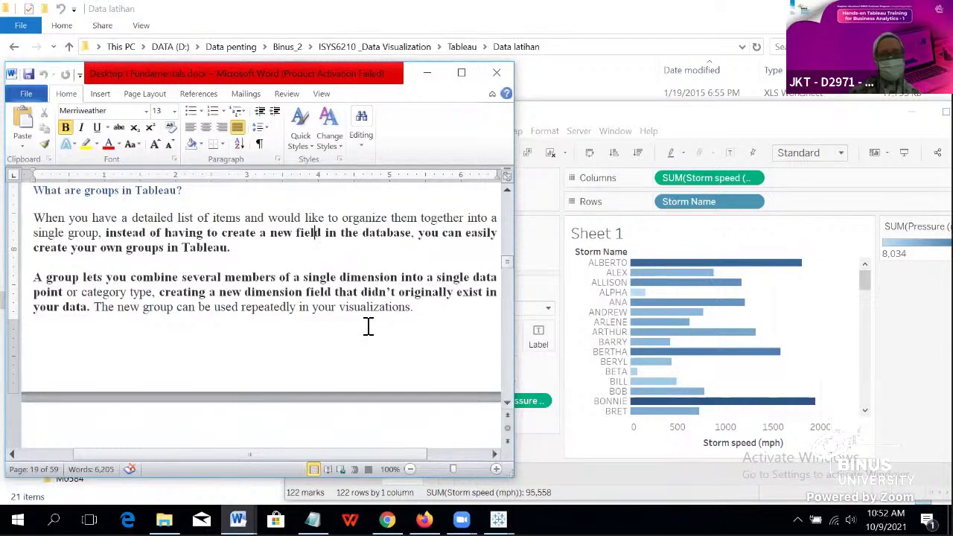
scroll(368, 326, down, 4)
scroll(368, 326, down, 4)
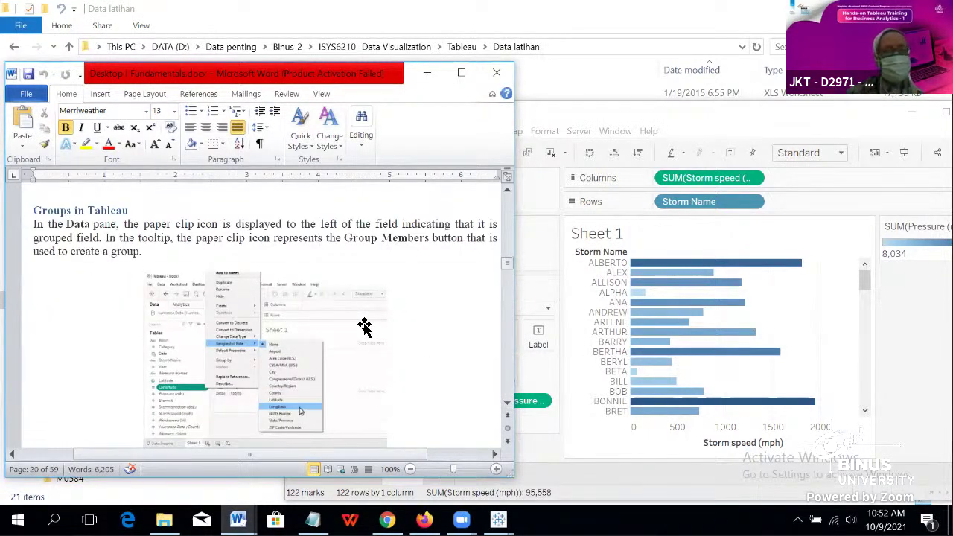
scroll(364, 327, down, 7)
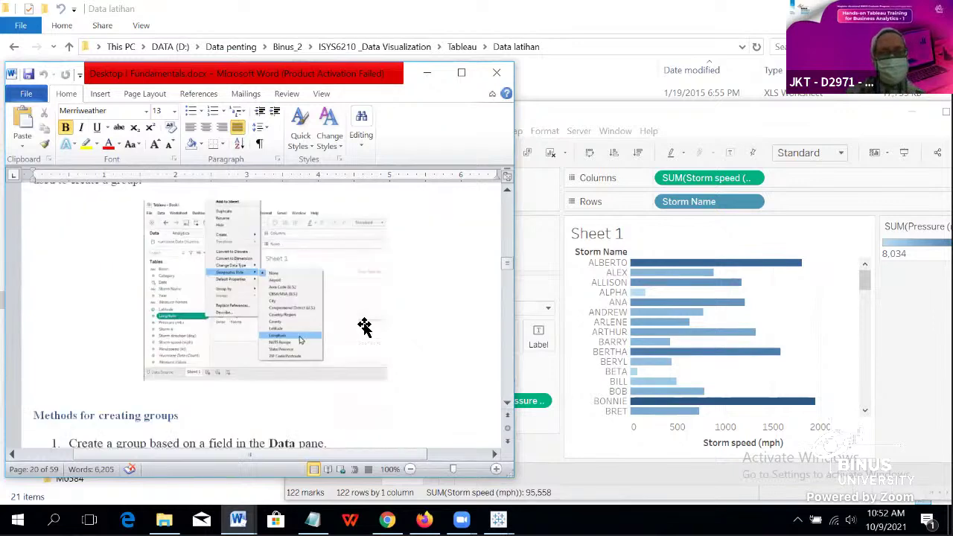
Step: Look through the pictured methods for creating groups from Data pane fields, labels and marks in the Word document
scroll(368, 327, down, 12)
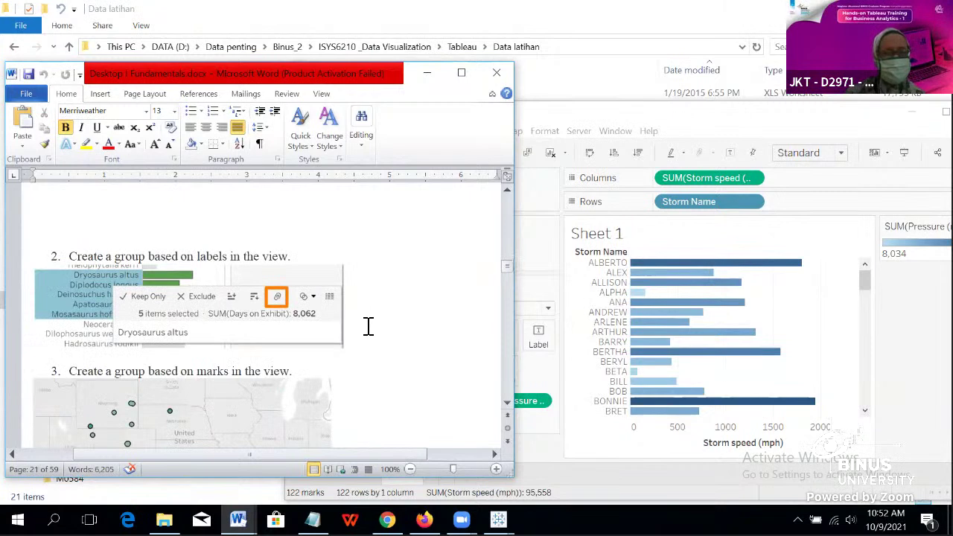
scroll(368, 326, up, 5)
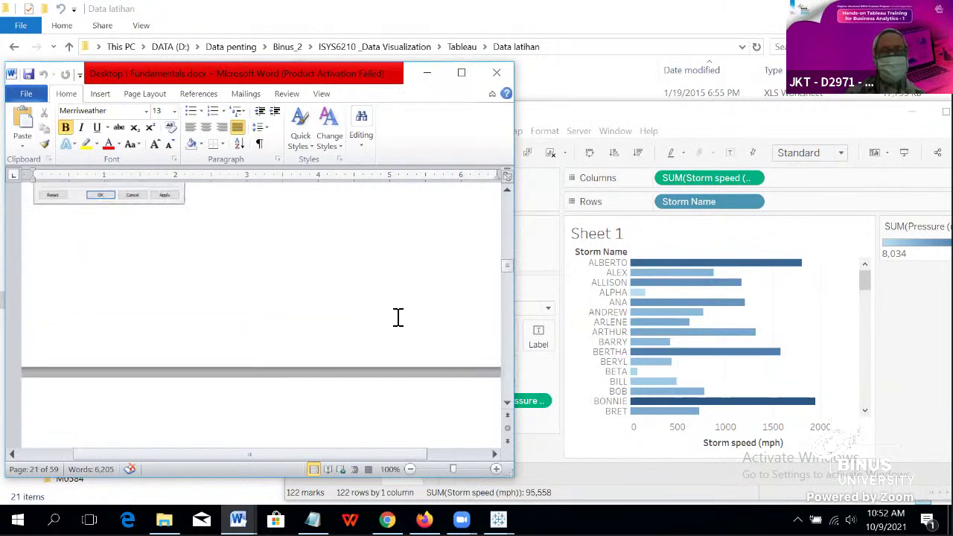
Step: Switch to Tableau and save the Hurricane data - starter workbook
click(642, 128)
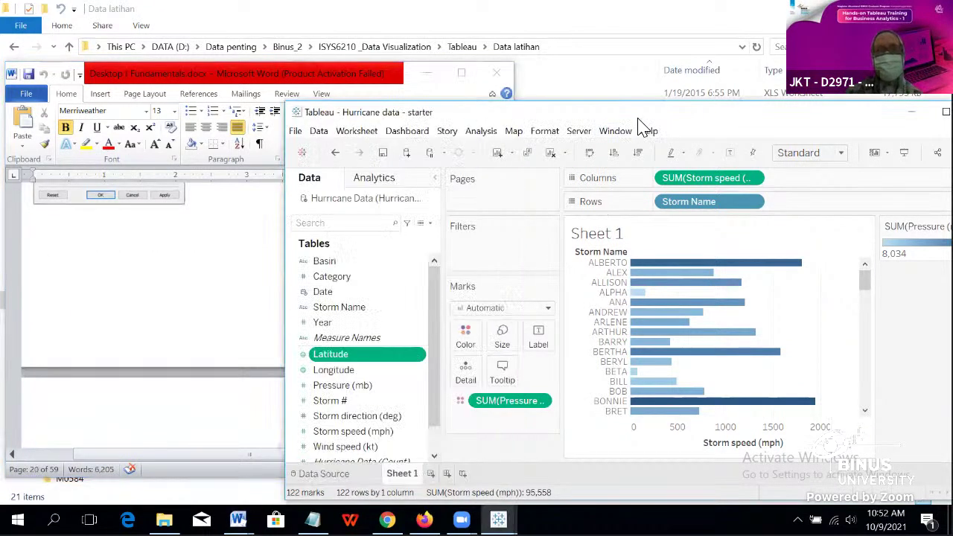
click(297, 132)
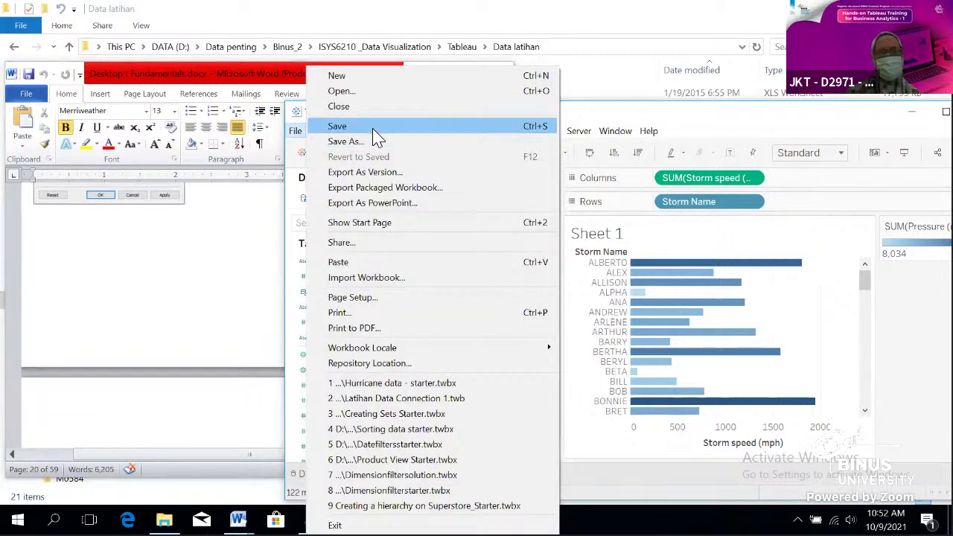
click(374, 128)
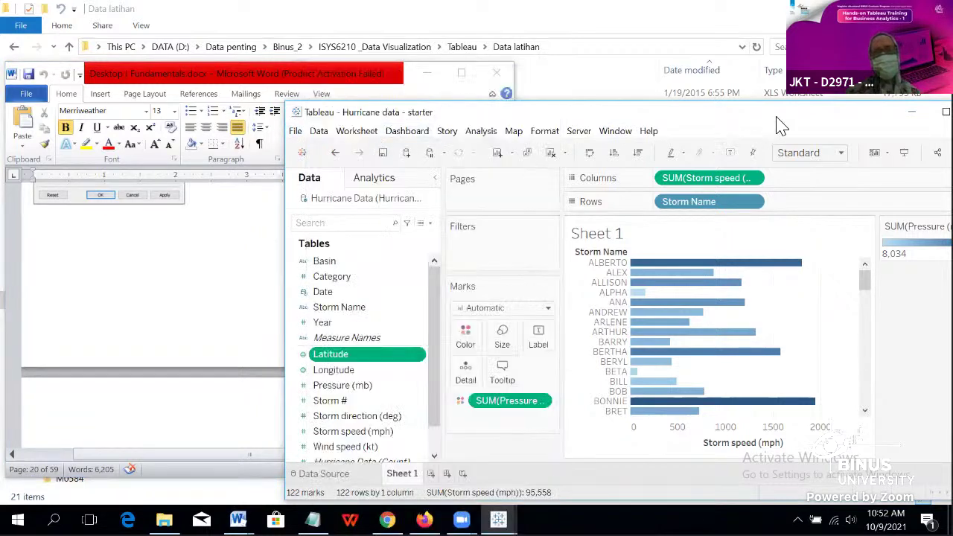
drag(775, 125, 734, 138)
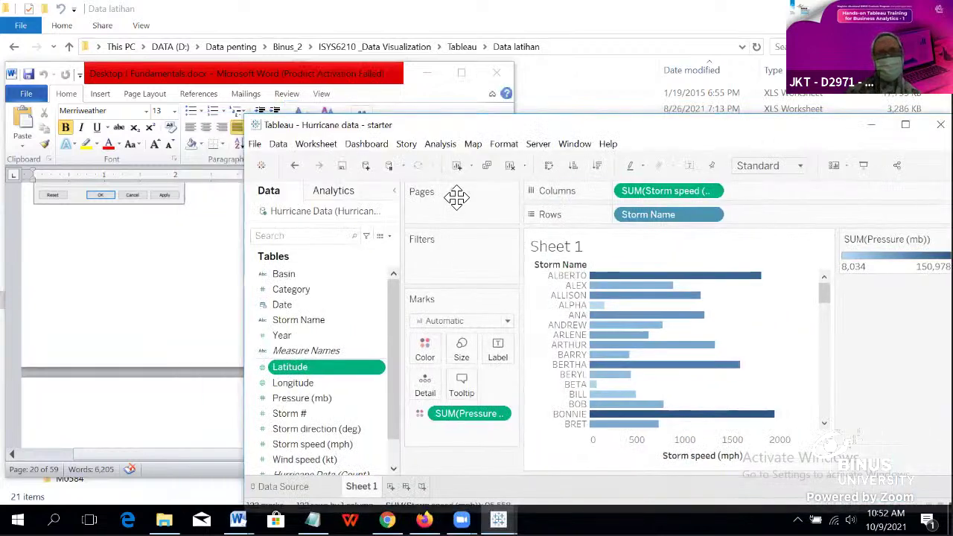
click(345, 197)
click(284, 196)
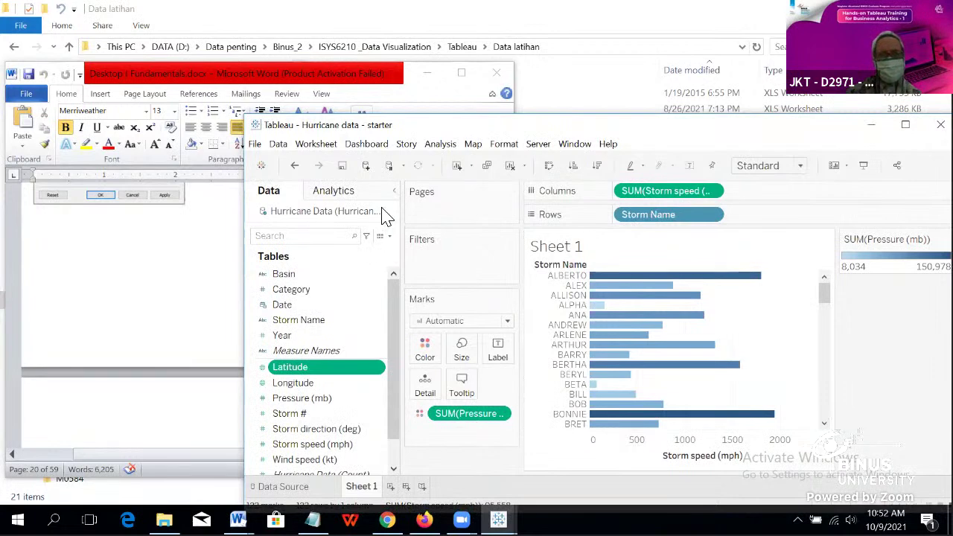
Step: Try to connect the open Hurricane workbook to the Excel file Sample - Superstore.xls from the start page
click(260, 165)
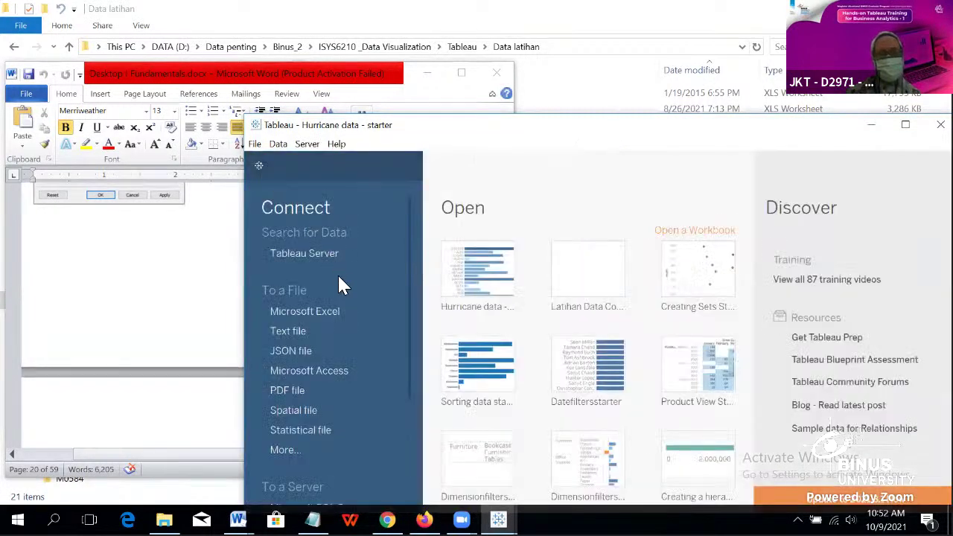
click(336, 311)
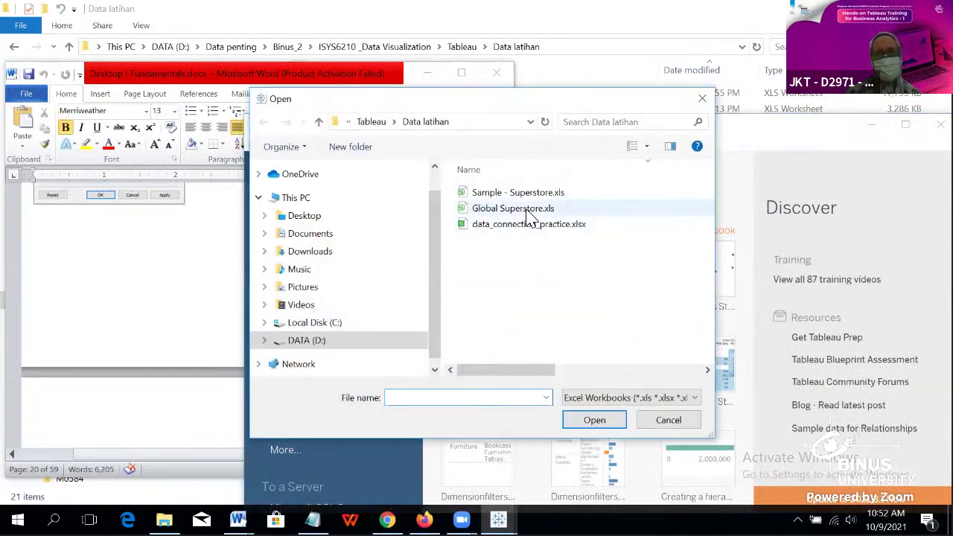
click(547, 193)
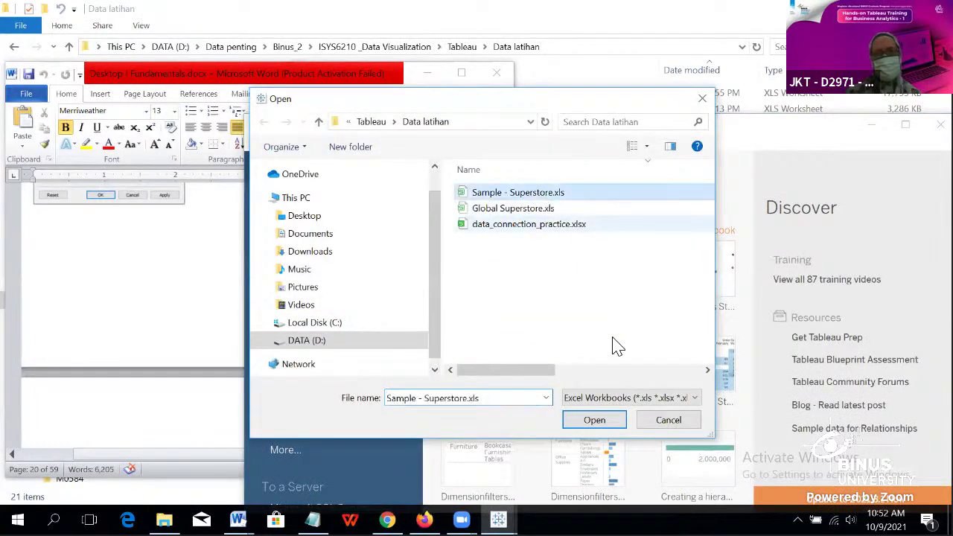
click(603, 421)
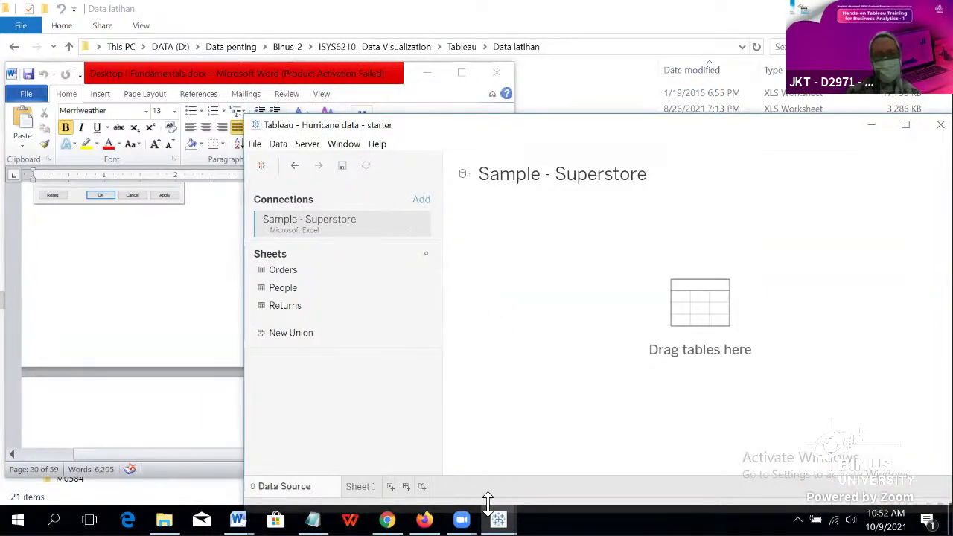
Step: Close the Latihan Data Connection 1 and Hurricane data - starter workbooks without saving their changes
mouse_move(498, 519)
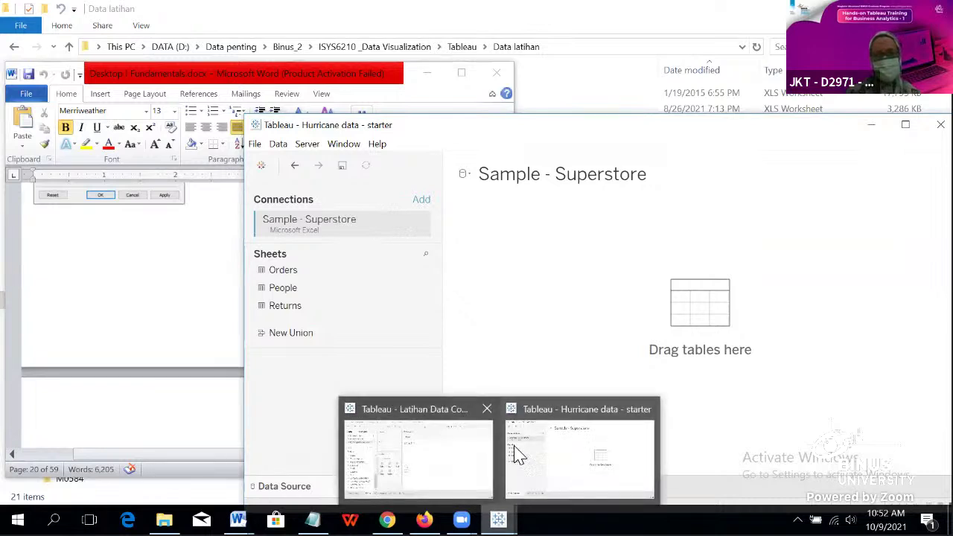
click(461, 419)
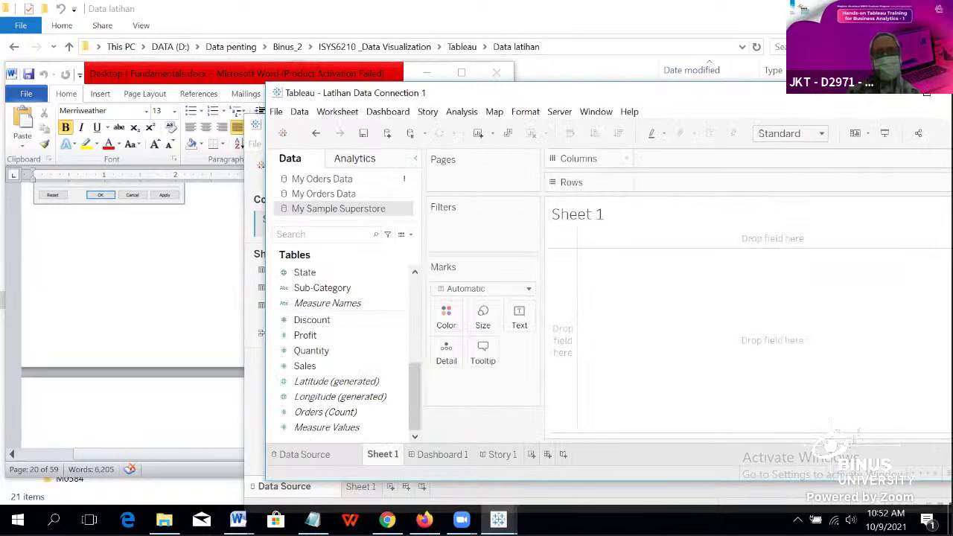
drag(814, 98, 736, 99)
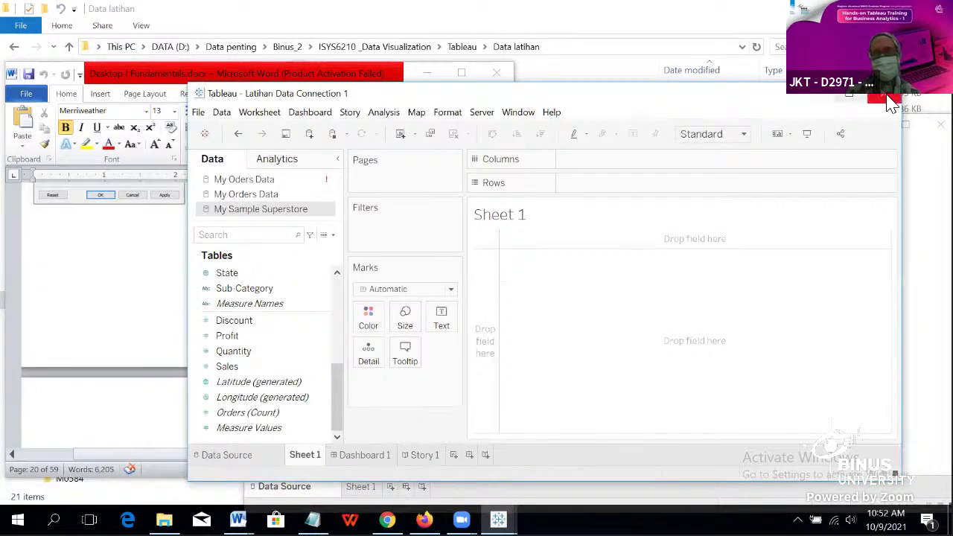
click(885, 93)
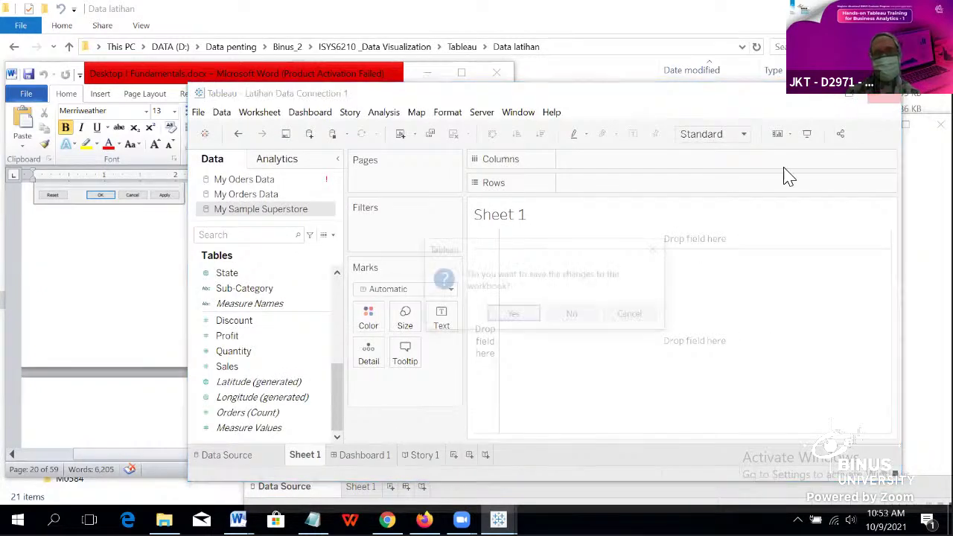
click(575, 317)
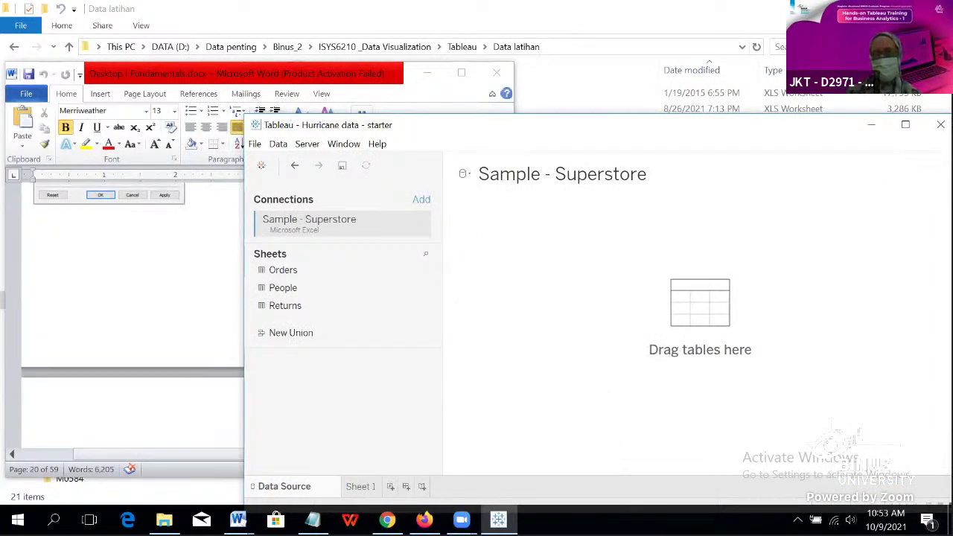
click(940, 124)
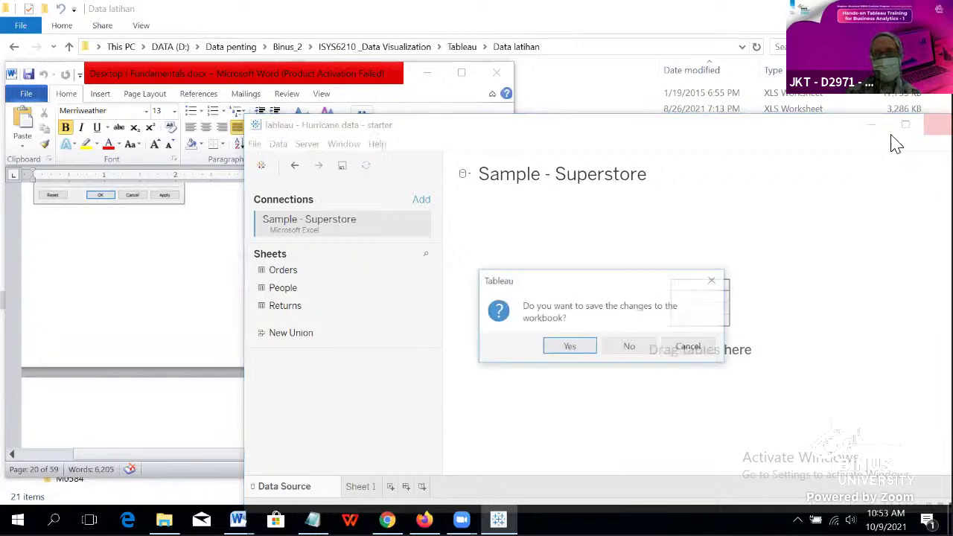
click(633, 353)
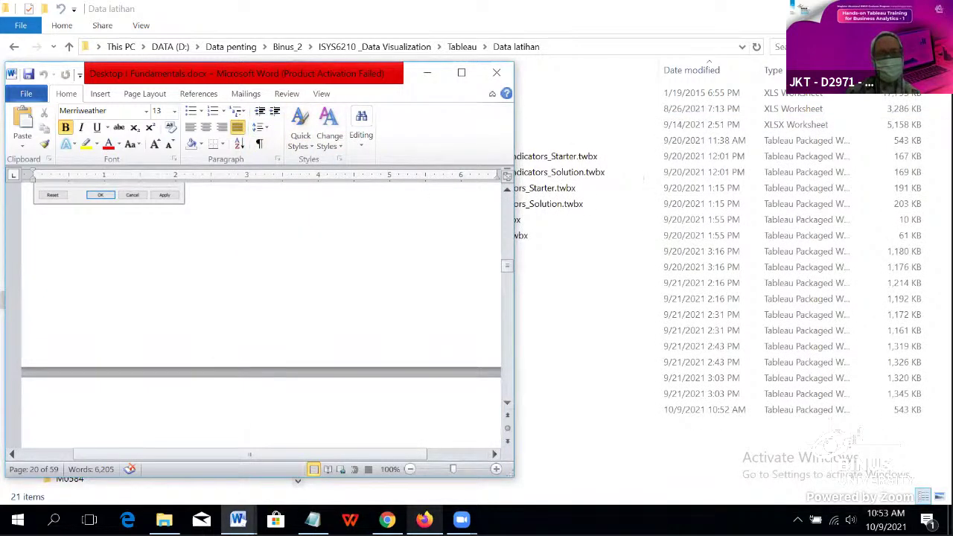
Step: Find Tableau 2021.3 through the Windows search and launch it with a new, empty workbook
click(54, 520)
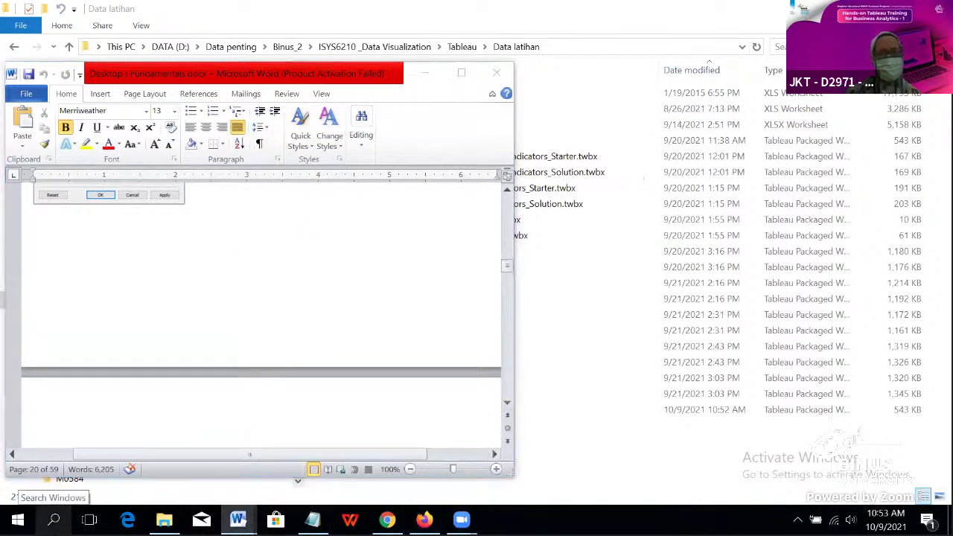
text(r)
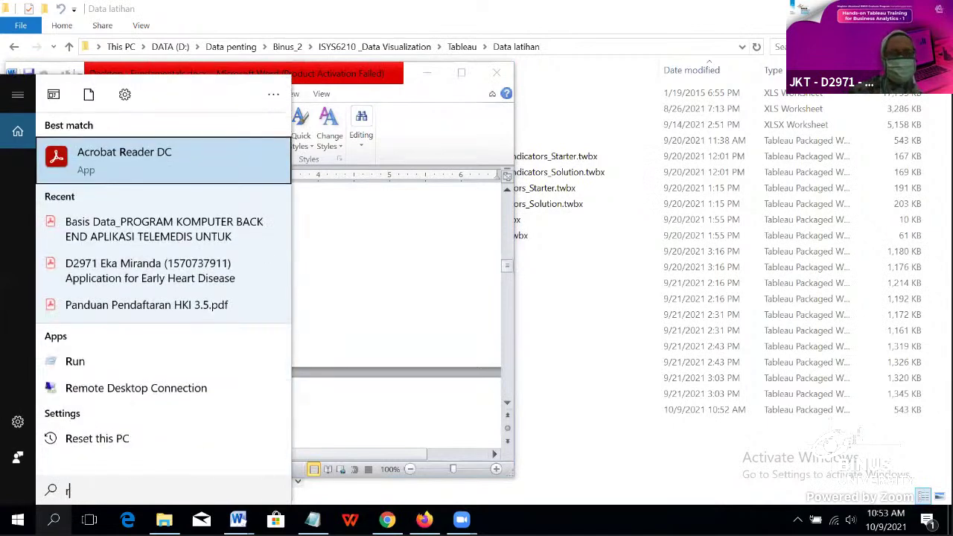
key(BackSpace)
text(ta)
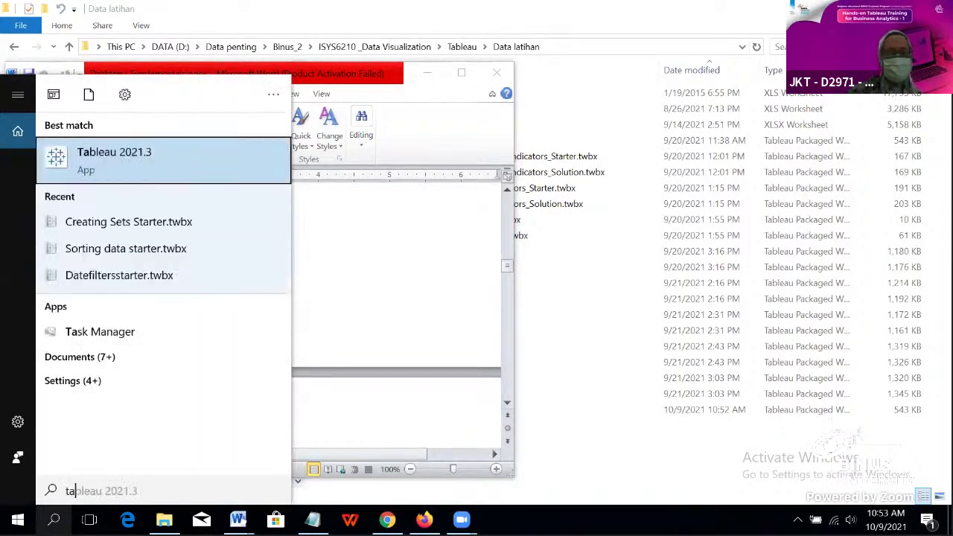
key(Return)
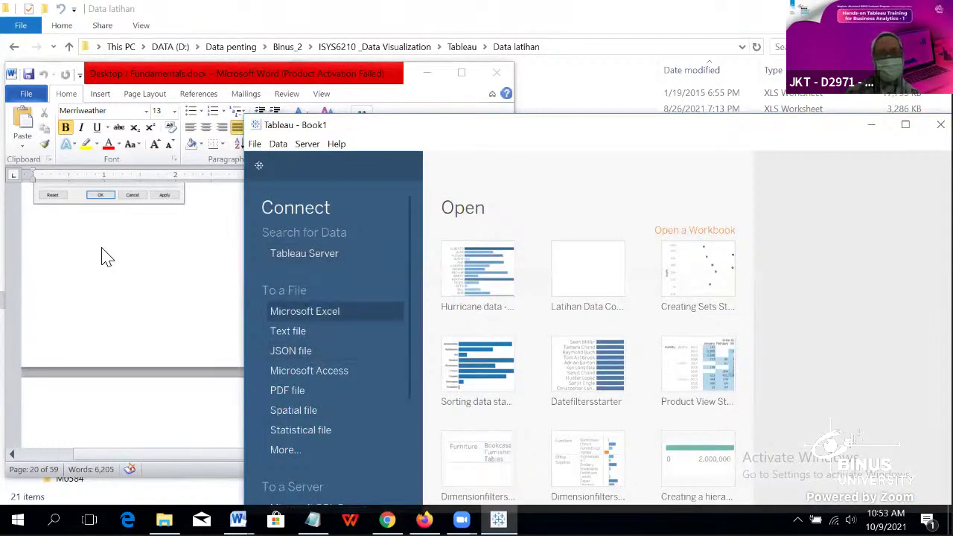
Step: Connect the new workbook to the Excel file Sample - Superstore.xls in the Data latihan folder
click(304, 310)
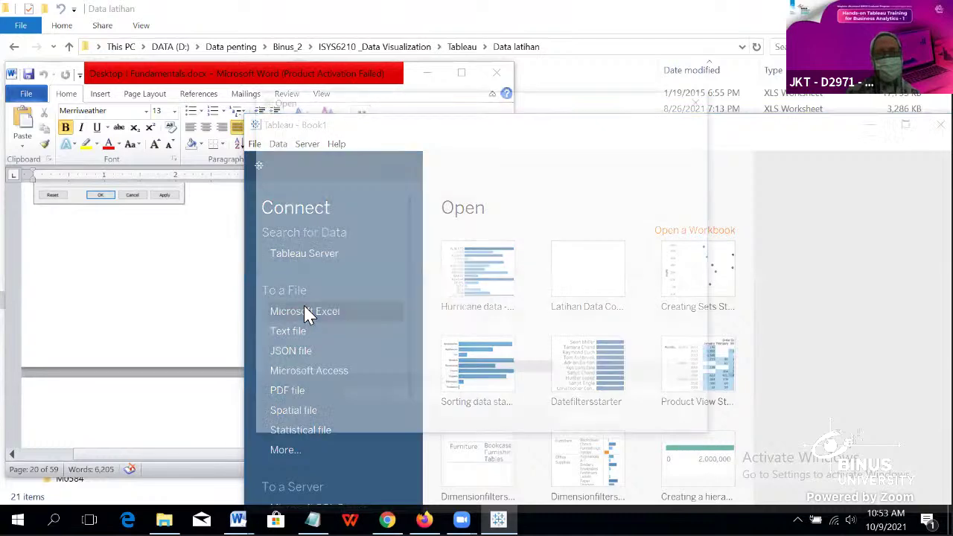
click(532, 192)
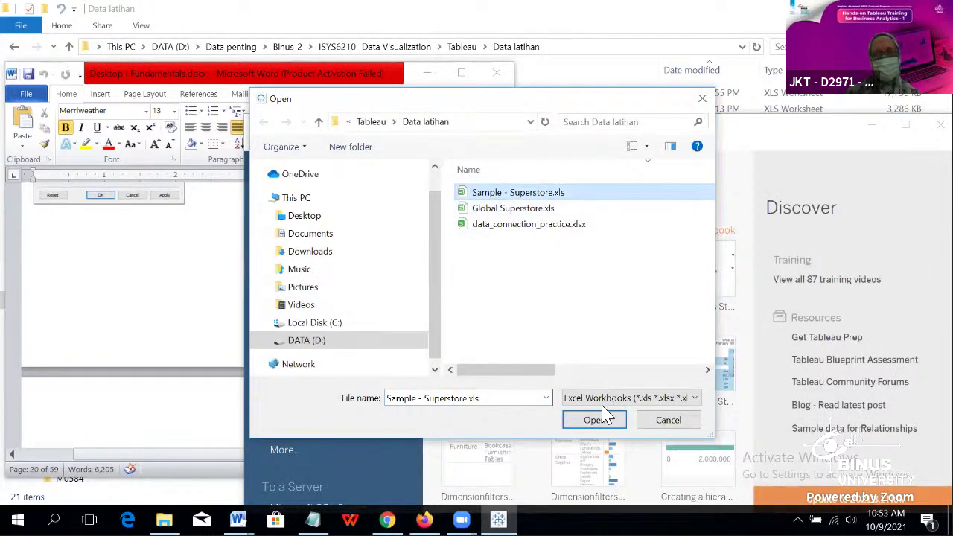
click(603, 426)
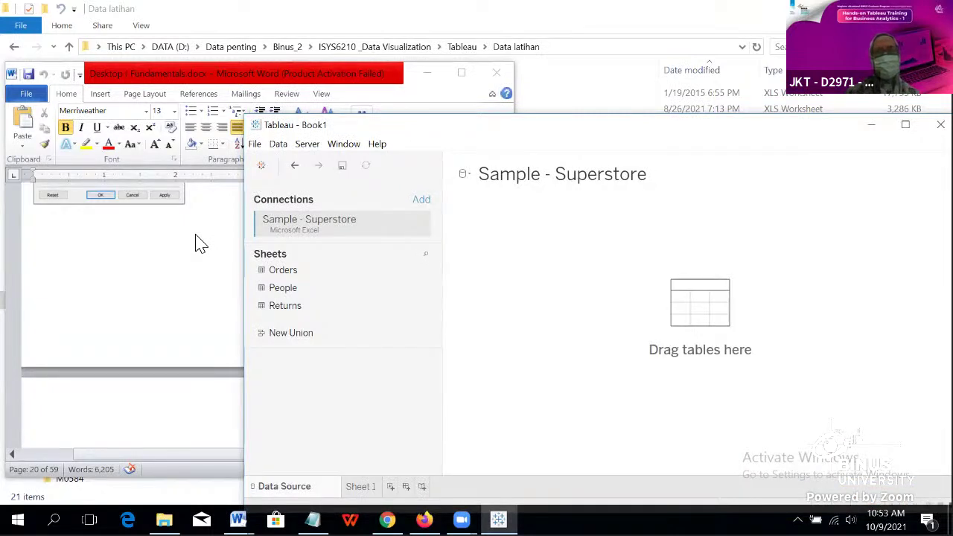
Step: Return to the Word document and reread the Groups in Tableau section and the first method for creating groups
click(199, 244)
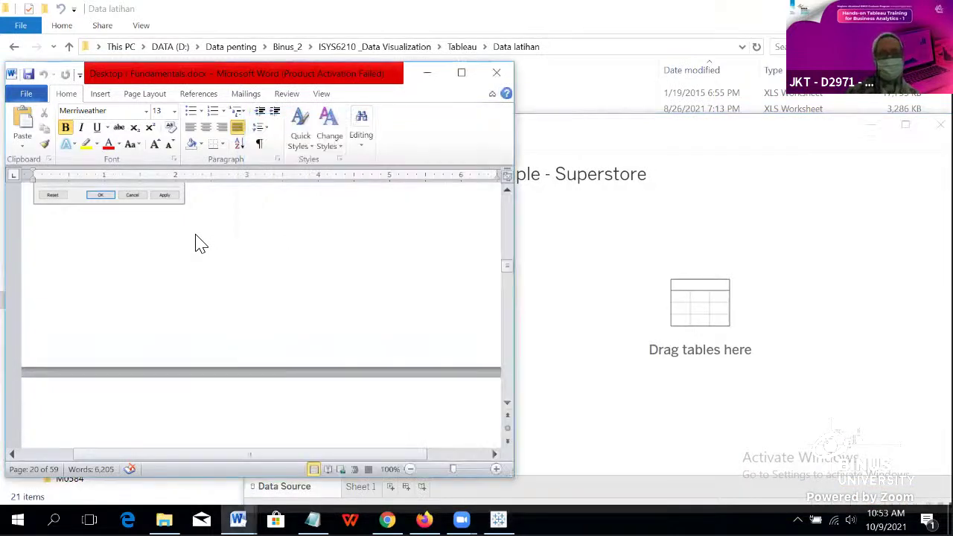
scroll(200, 244, down, 10)
scroll(199, 240, up, 8)
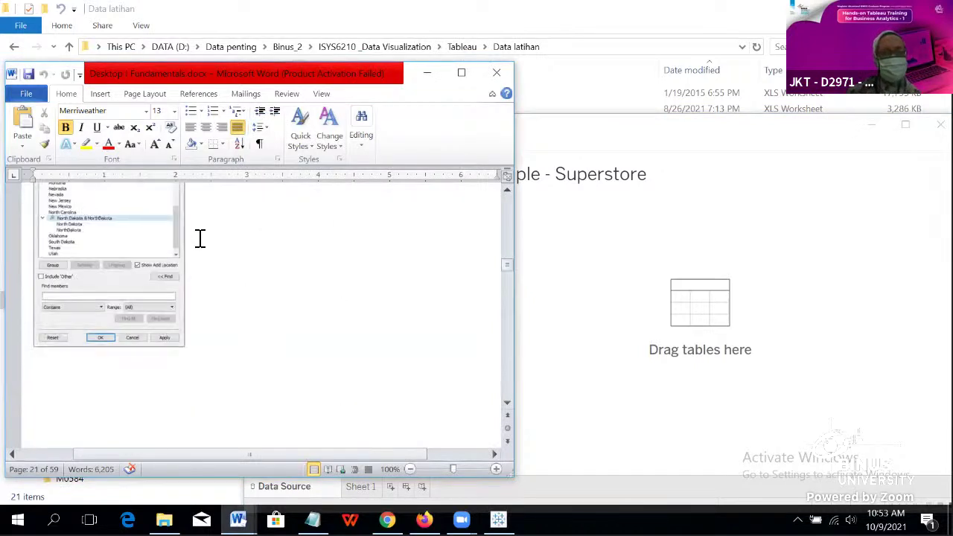
click(496, 470)
scroll(371, 406, down, 5)
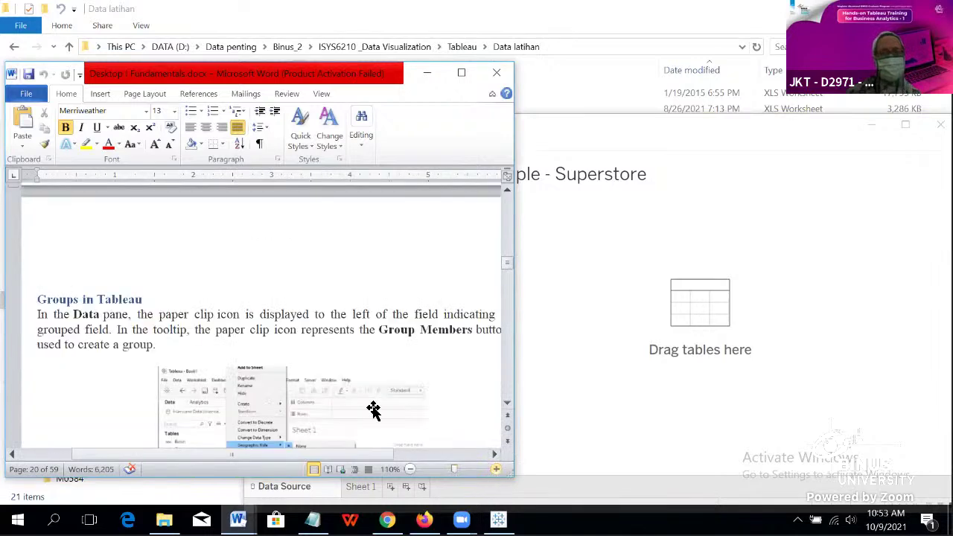
scroll(371, 400, up, 2)
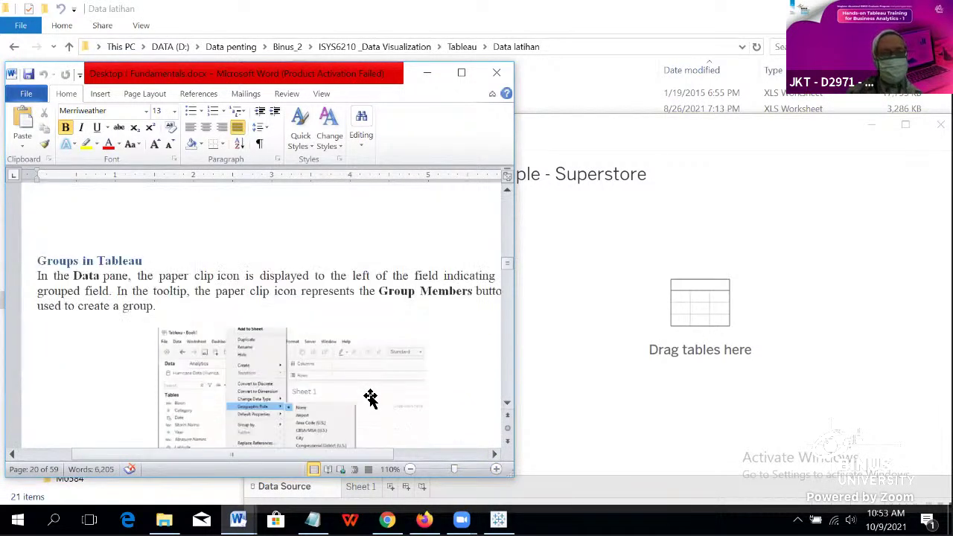
scroll(371, 399, down, 5)
scroll(372, 399, down, 2)
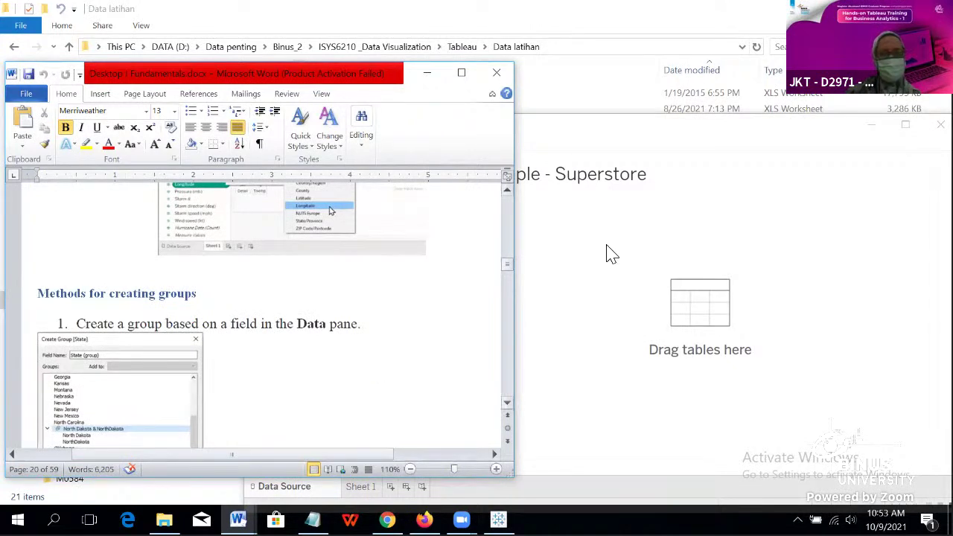
Step: Switch to Tableau and add the Orders sheet to the Sample - Superstore data source
click(634, 245)
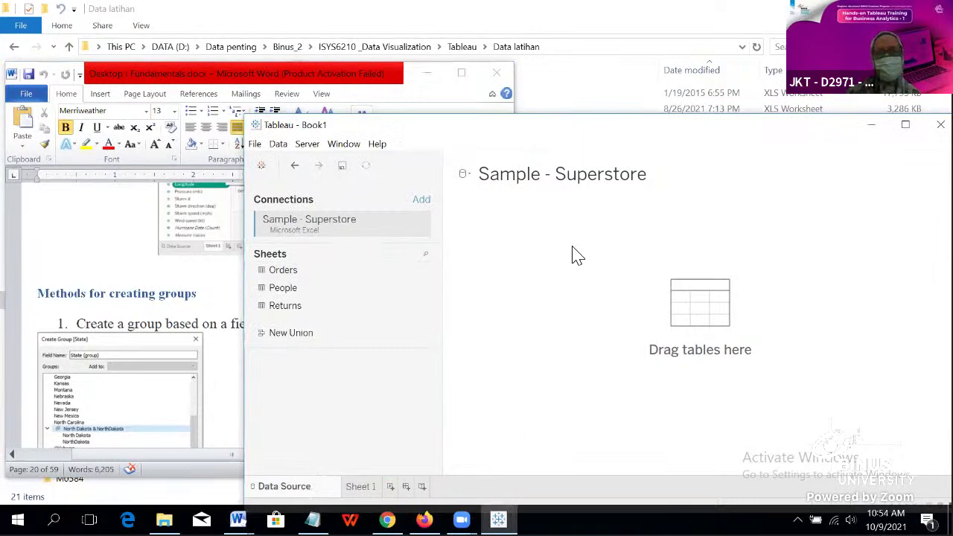
drag(577, 255, 574, 256)
Step: Check the Create Group example for State in the Word document, and open Sheet 1 in the Tableau workbook
click(173, 326)
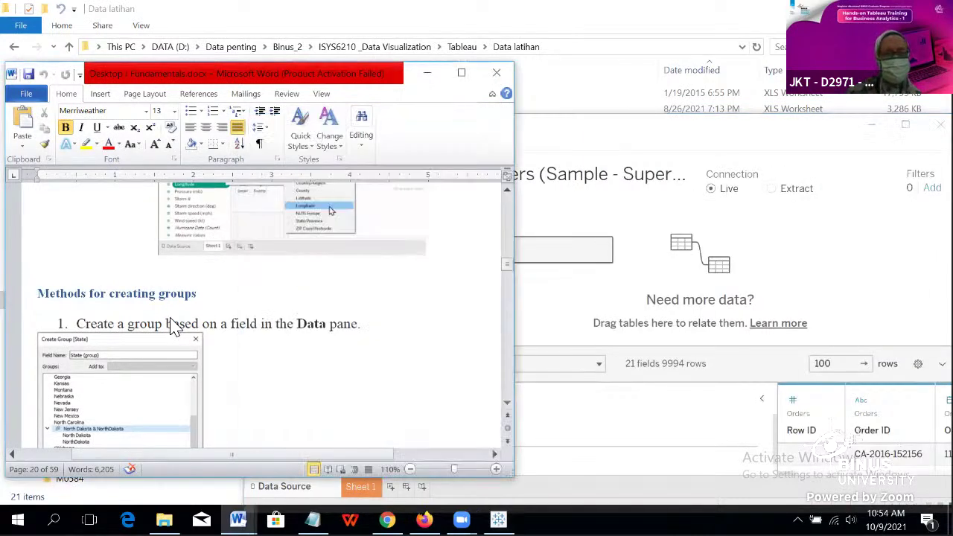
scroll(324, 360, down, 3)
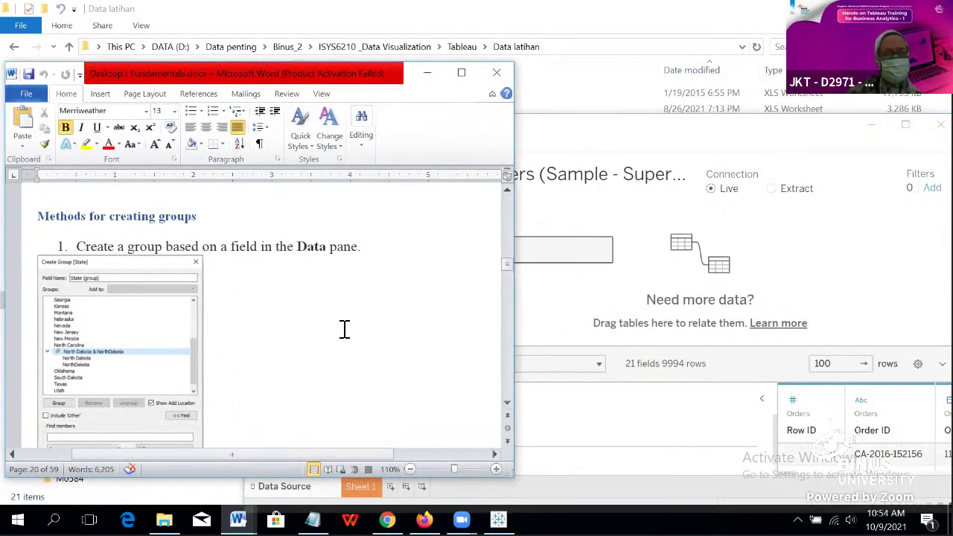
click(603, 149)
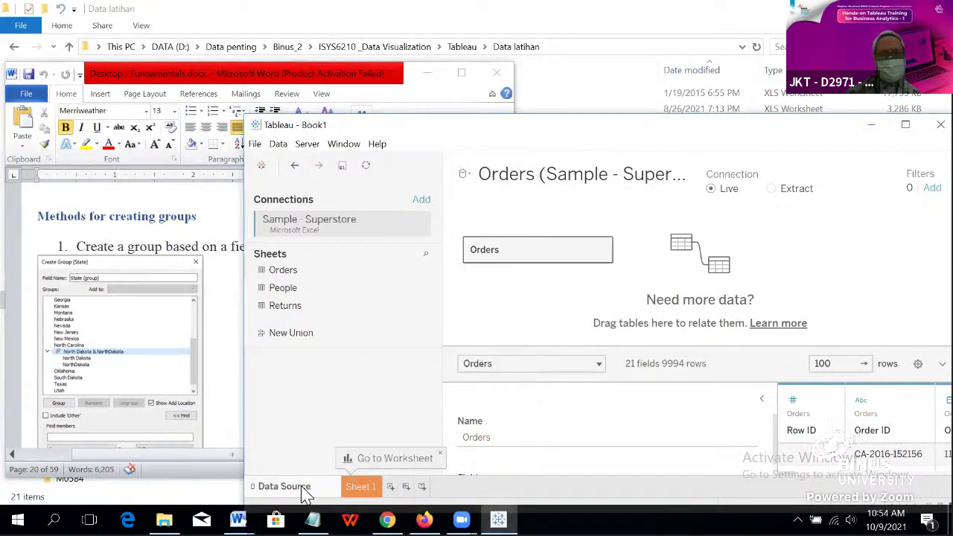
click(358, 492)
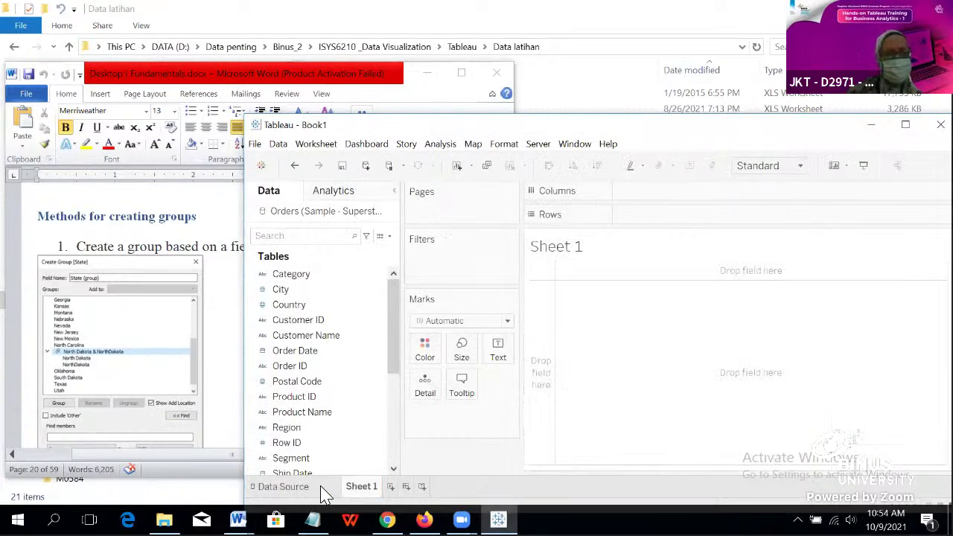
click(322, 492)
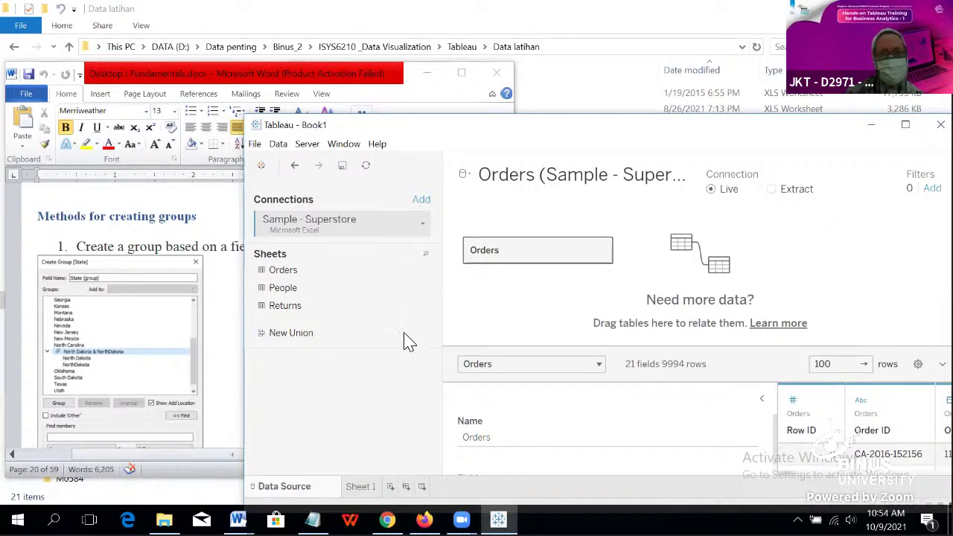
click(355, 490)
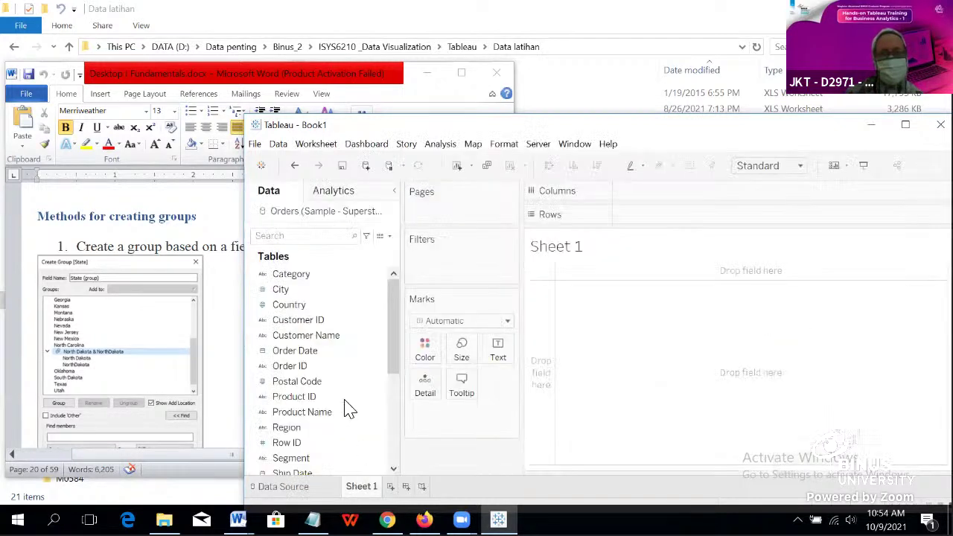
click(390, 237)
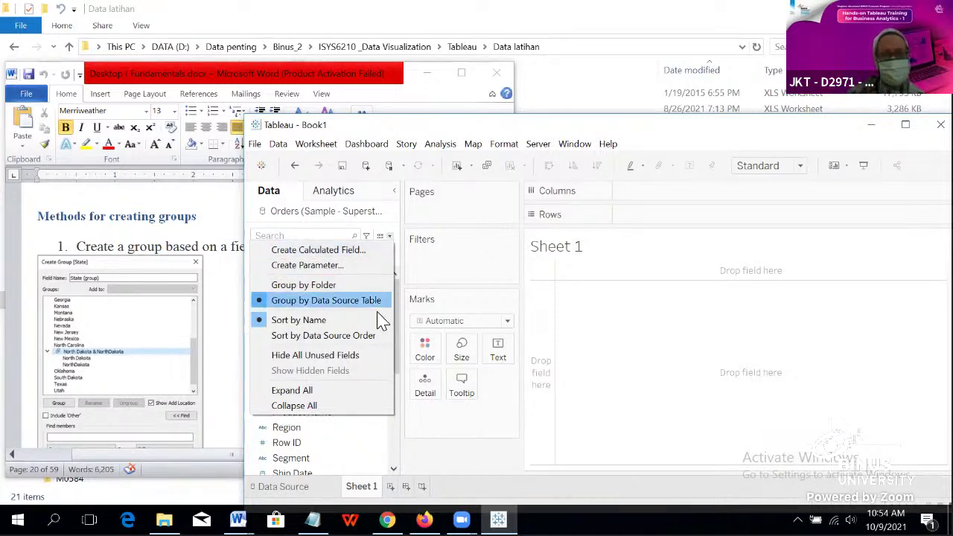
click(398, 134)
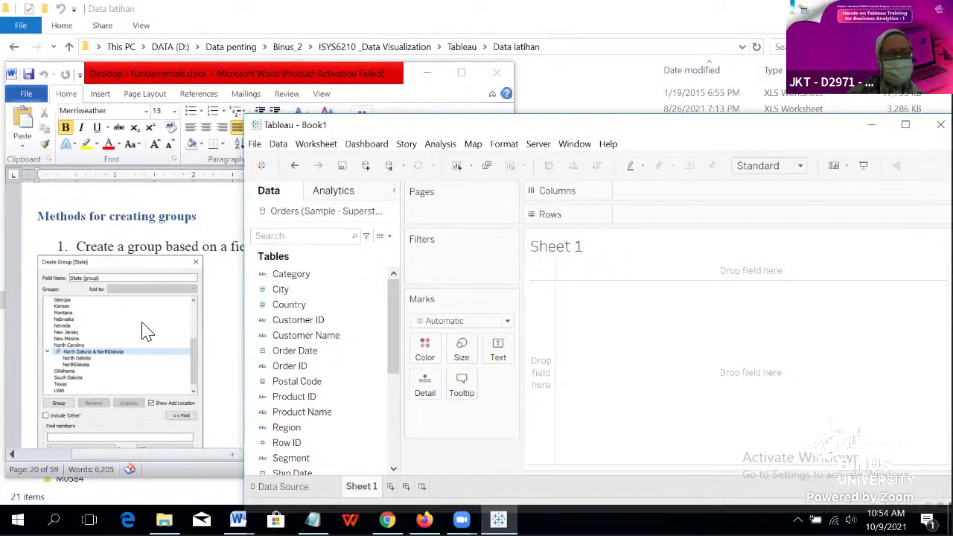
Step: Check the second grouping method in the Word document and view the Create options for the Customer Name field
scroll(202, 341, down, 6)
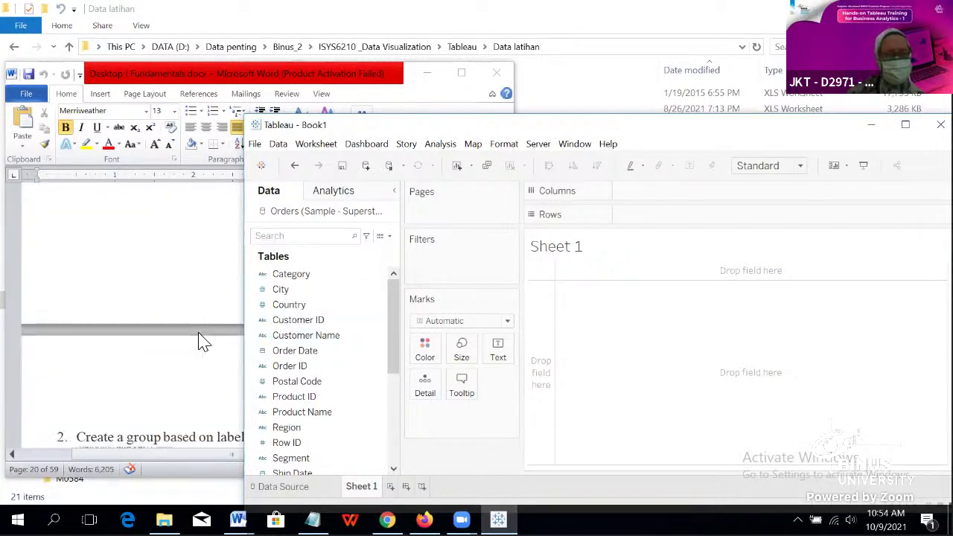
scroll(202, 341, down, 3)
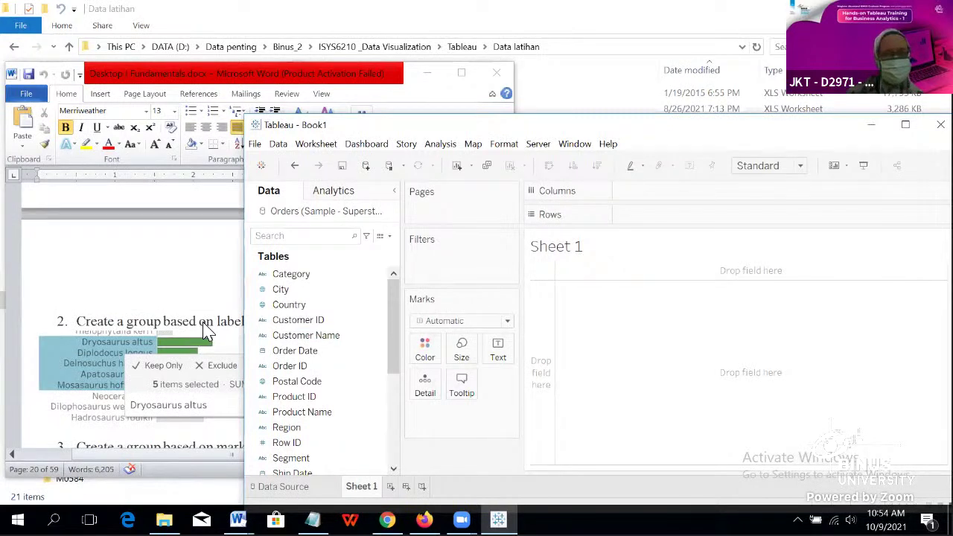
click(335, 343)
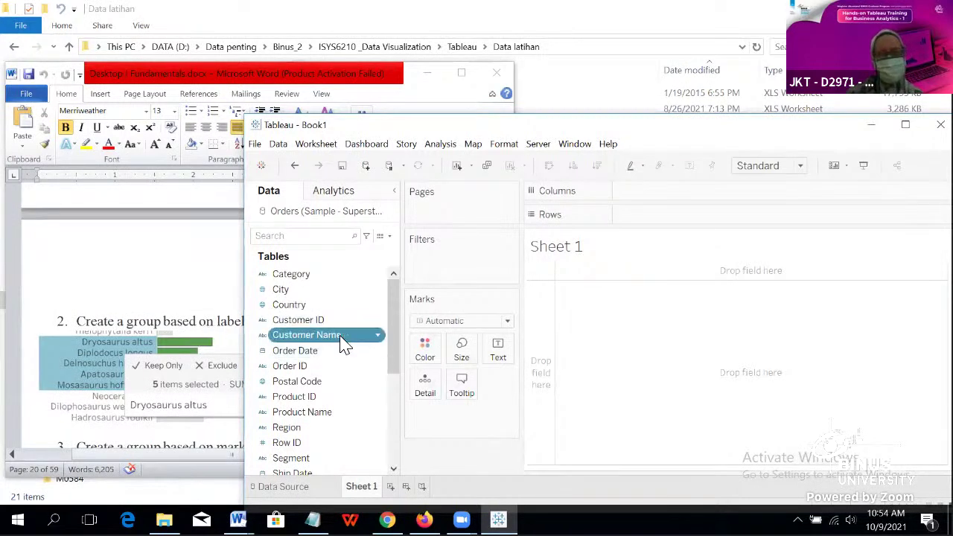
click(379, 341)
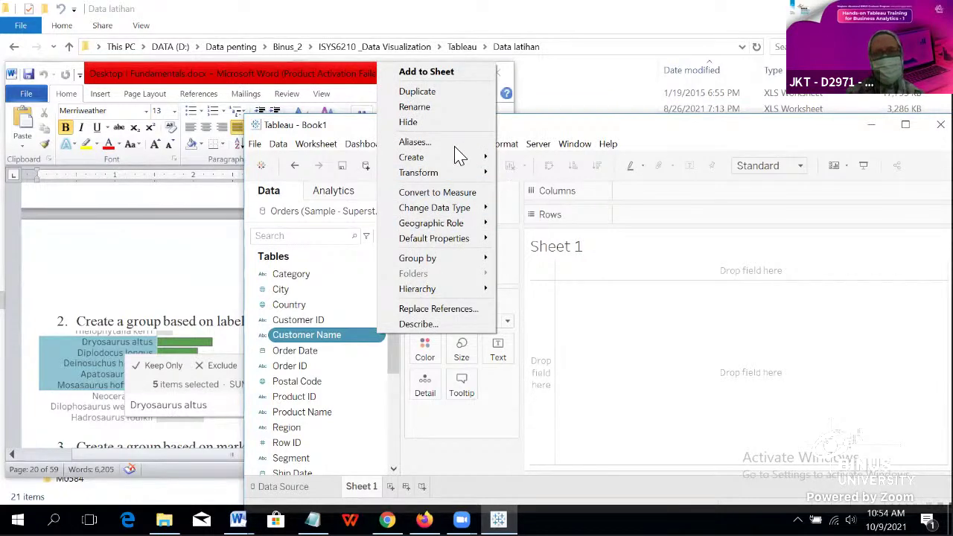
mouse_move(488, 160)
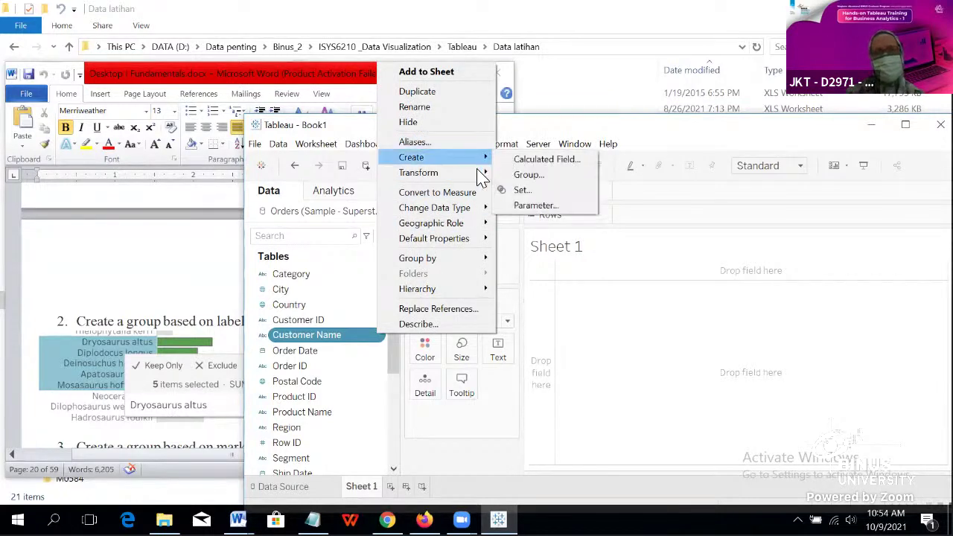
click(251, 323)
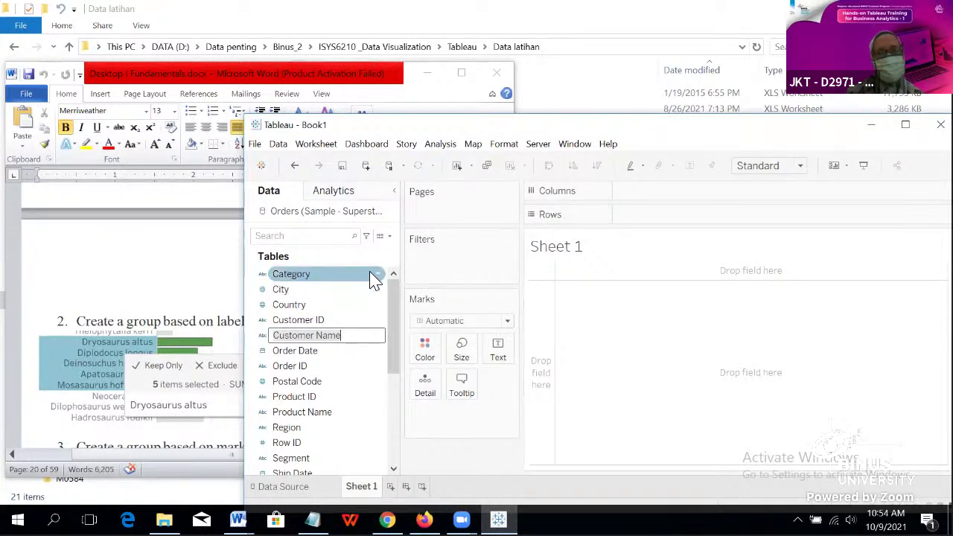
click(389, 236)
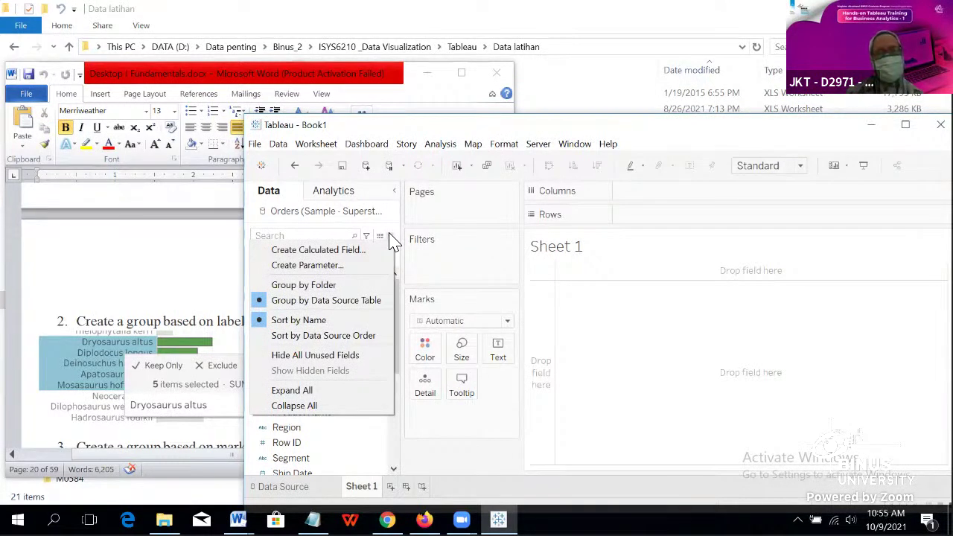
click(470, 138)
click(298, 365)
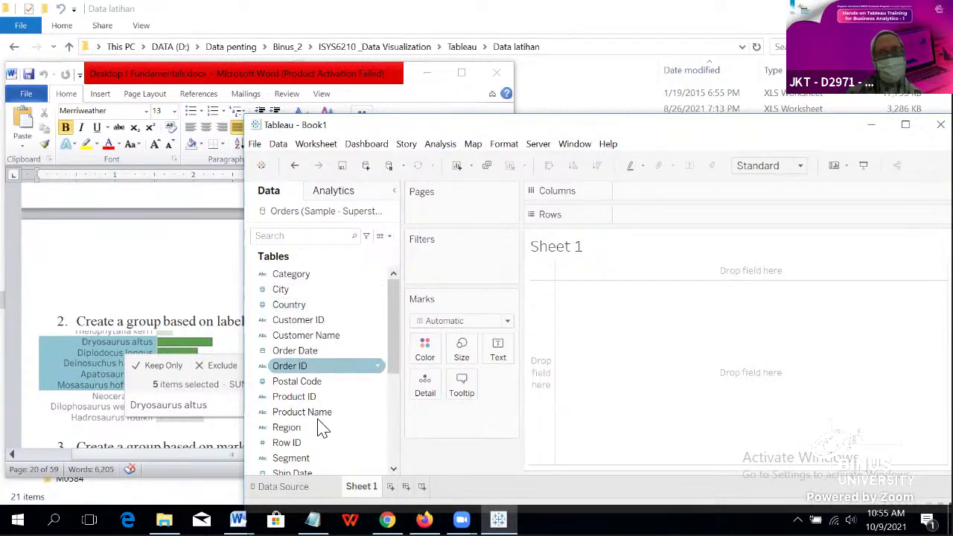
click(295, 488)
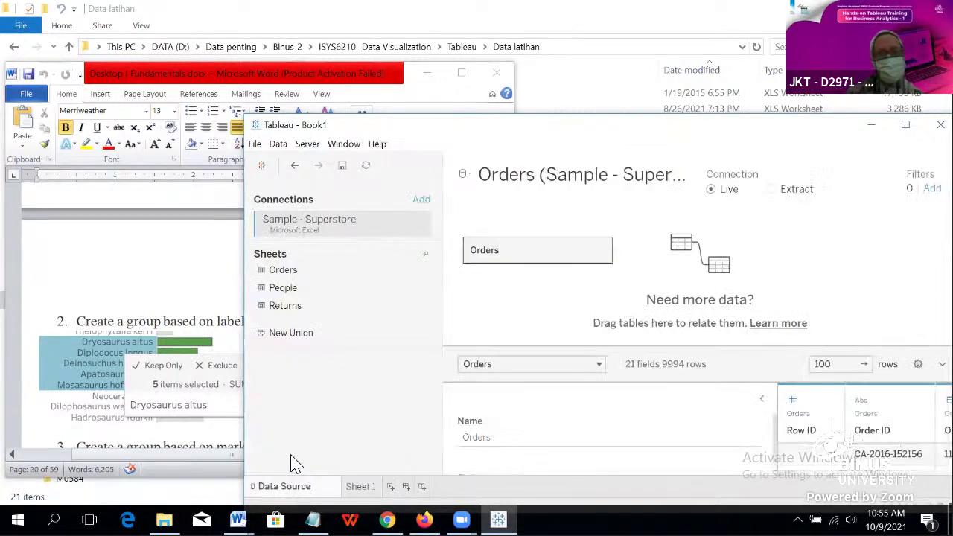
click(360, 487)
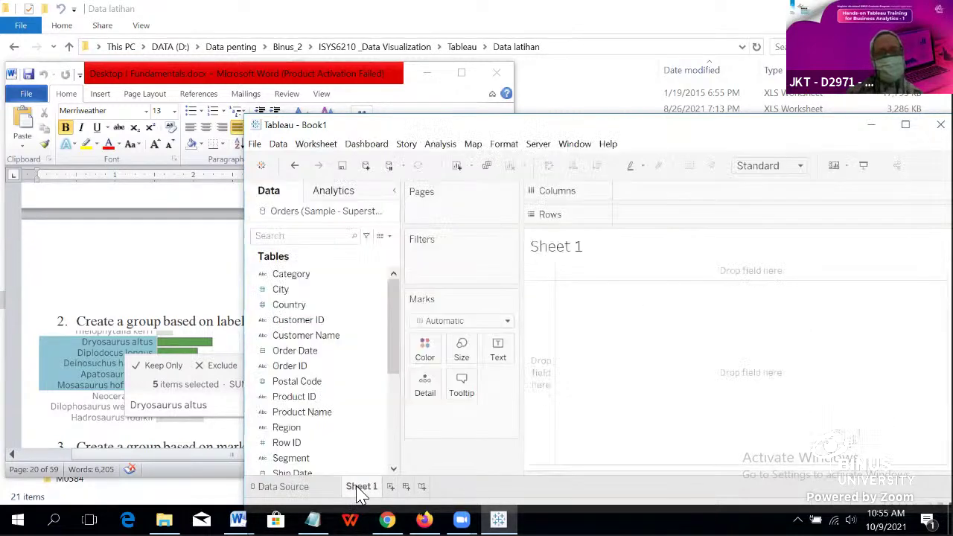
click(389, 236)
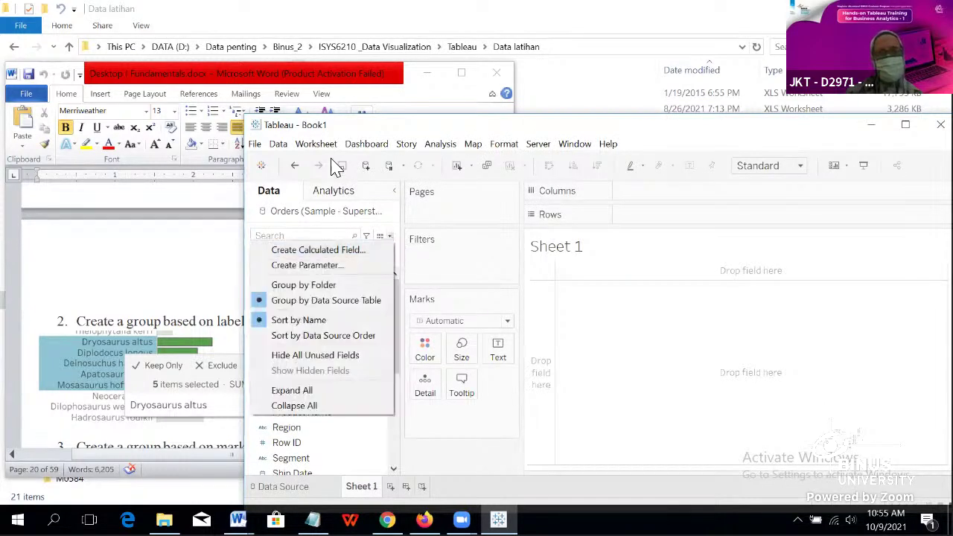
click(327, 201)
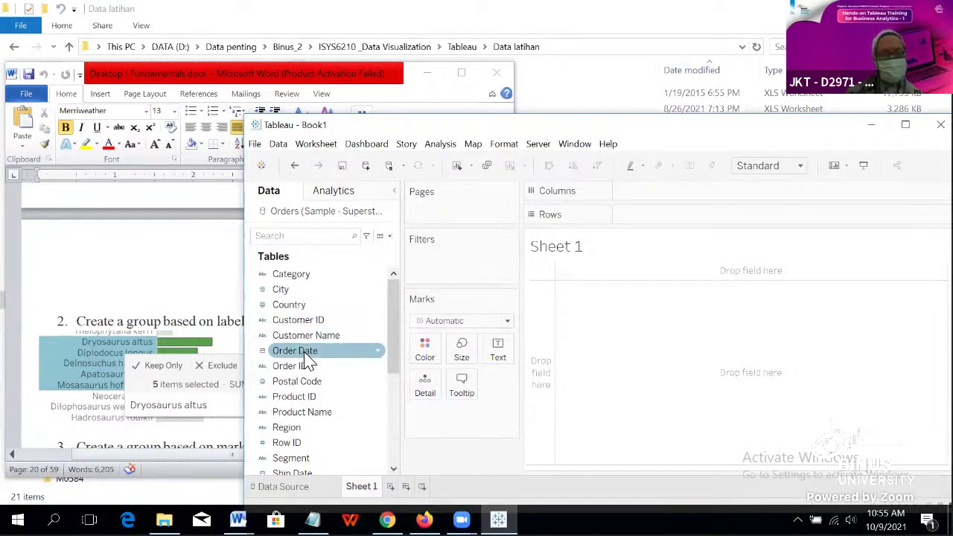
Step: Review the methods for creating groups based on labels and on marks in the view in the Word document
scroll(230, 348, up, 5)
click(208, 343)
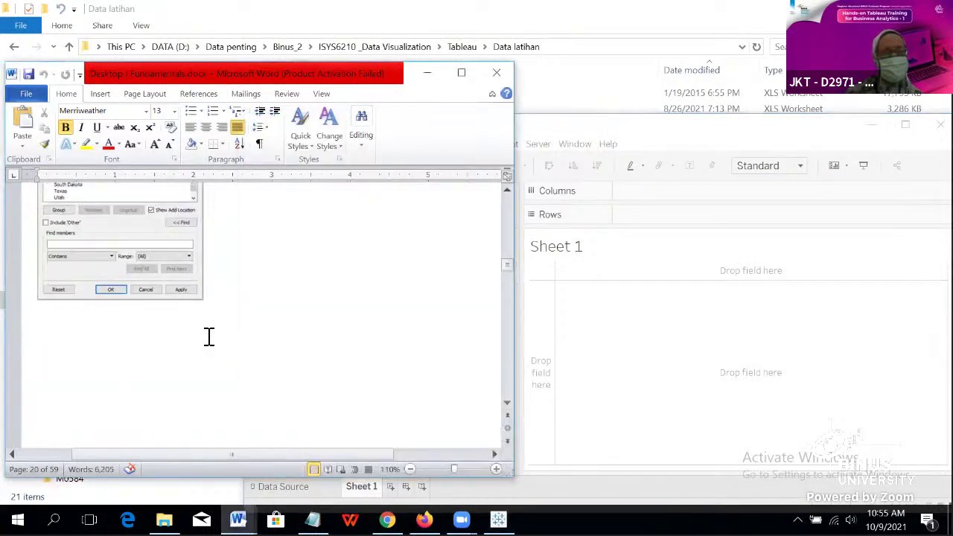
scroll(209, 337, up, 3)
scroll(207, 336, down, 10)
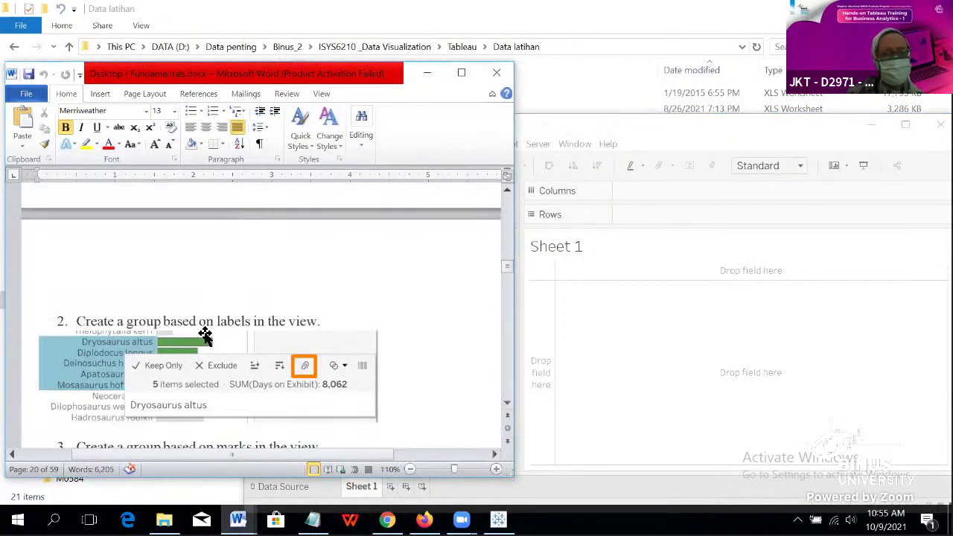
scroll(205, 337, down, 1)
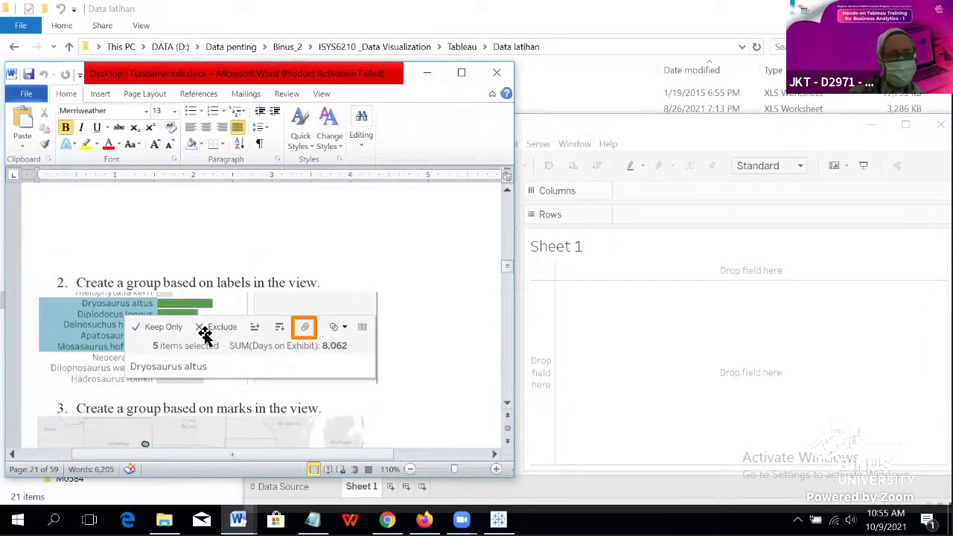
scroll(207, 335, down, 2)
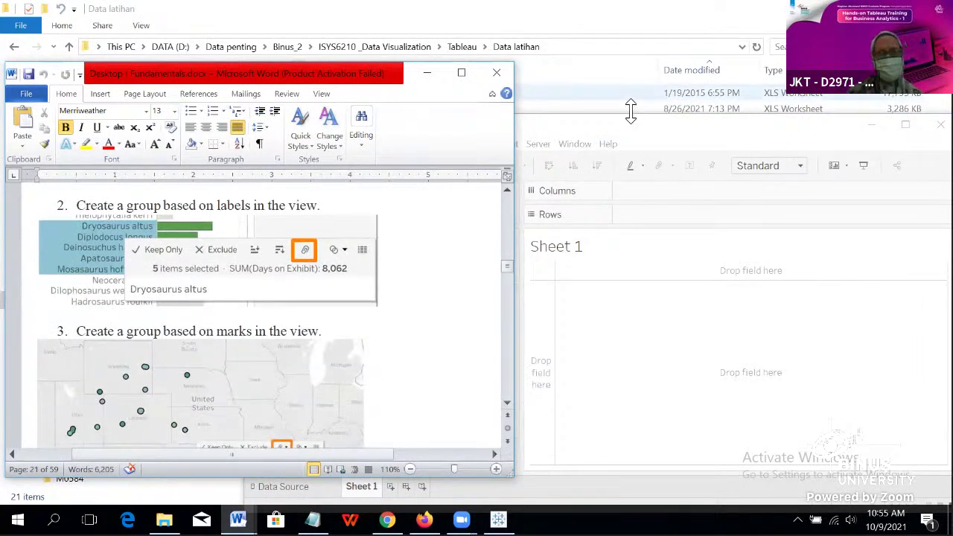
Step: Switch back to Tableau and look through the fields of the Orders table for one suitable for grouping
click(633, 138)
click(365, 323)
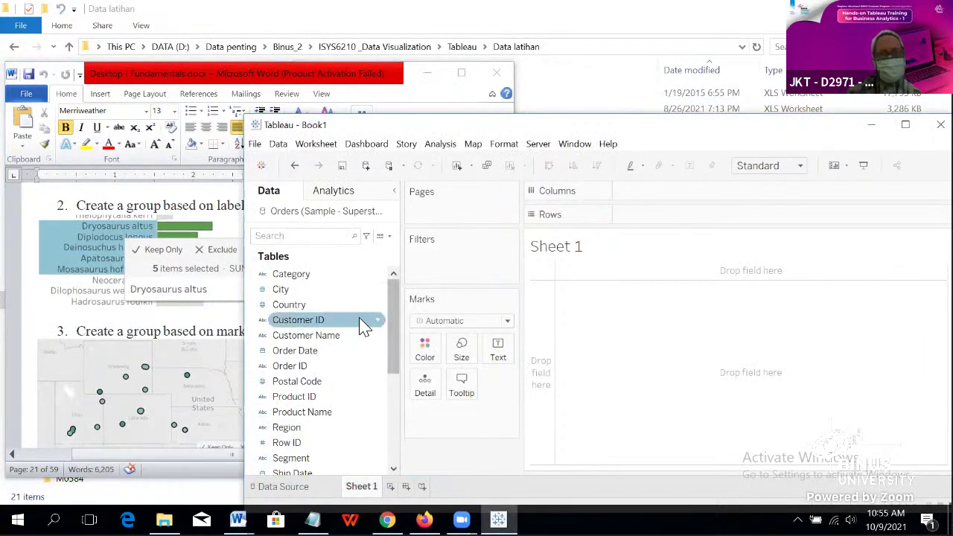
click(378, 339)
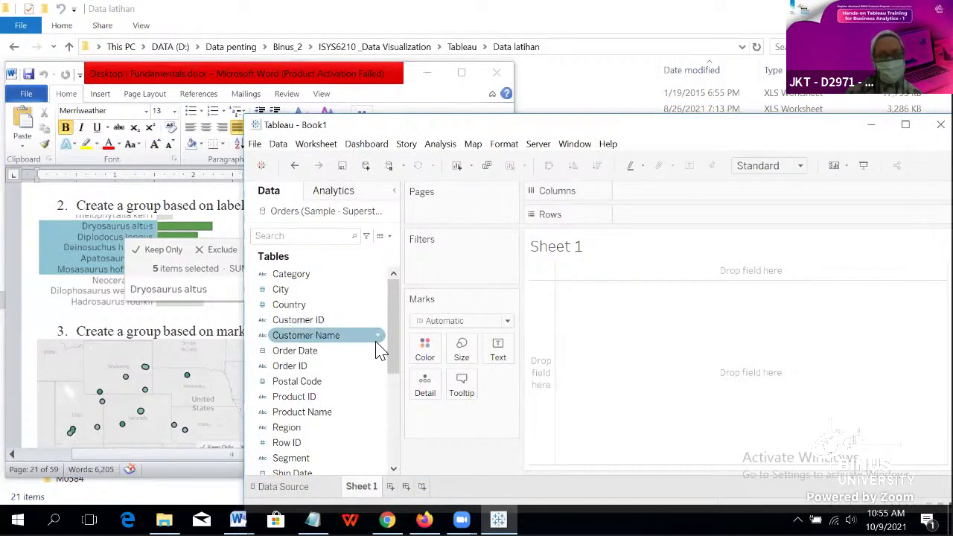
scroll(378, 348, down, 1)
scroll(378, 348, down, 1)
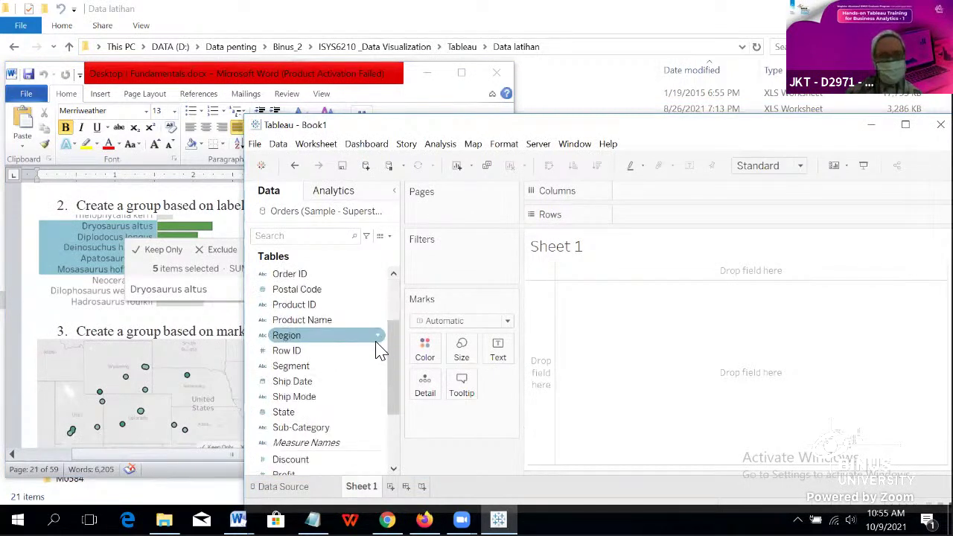
scroll(378, 354, down, 2)
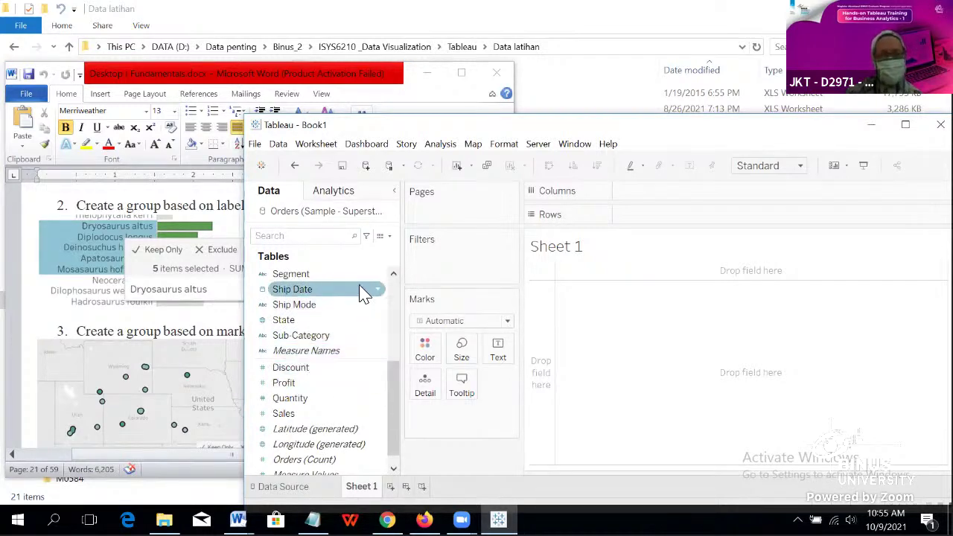
scroll(372, 296, up, 2)
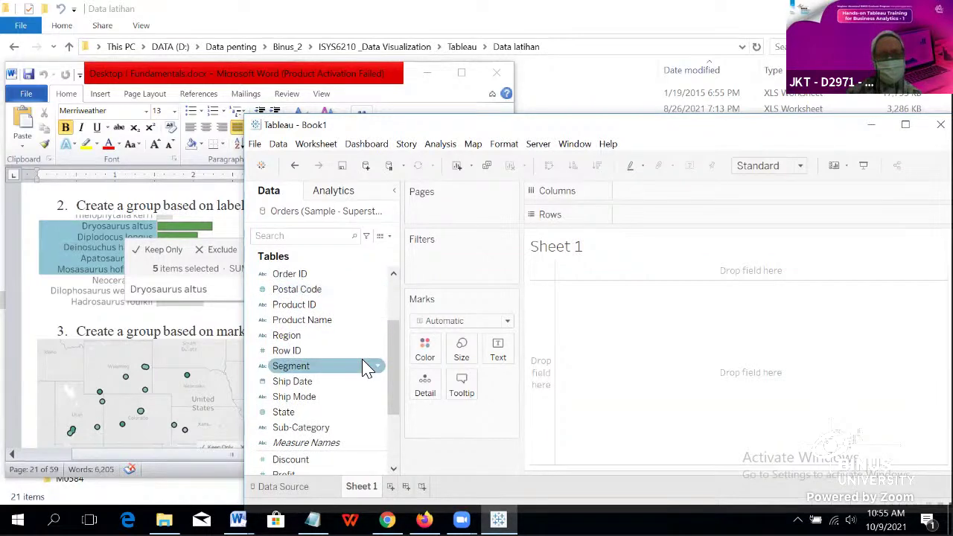
scroll(368, 369, down, 2)
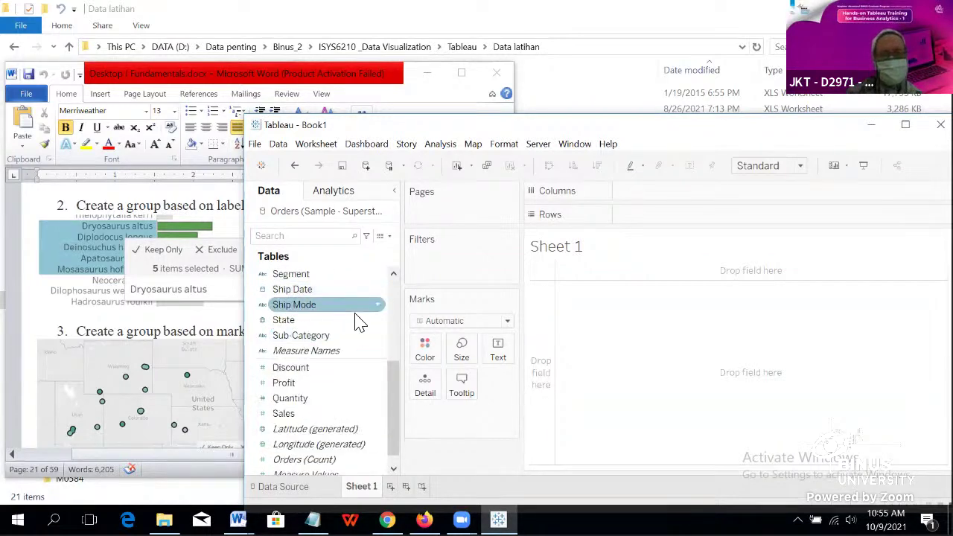
scroll(358, 320, up, 1)
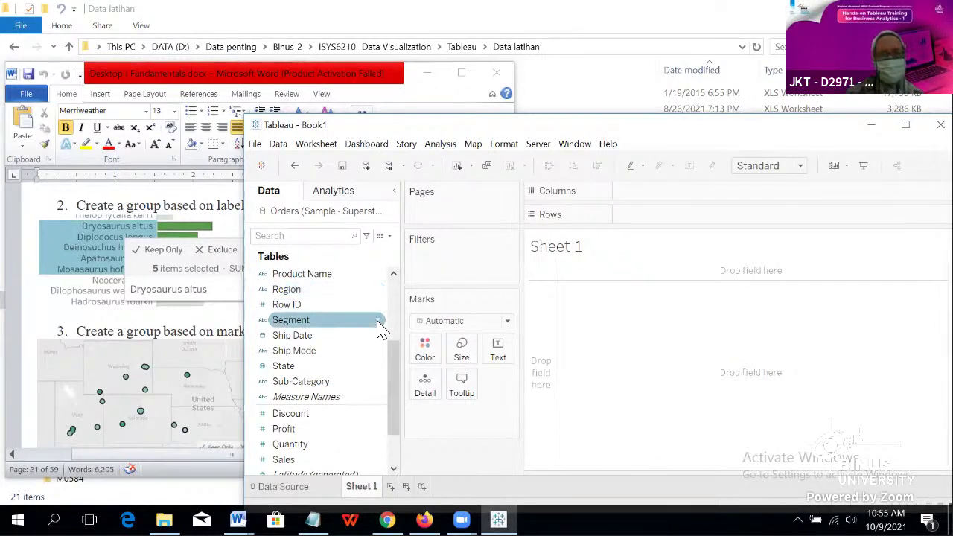
scroll(380, 328, down, 1)
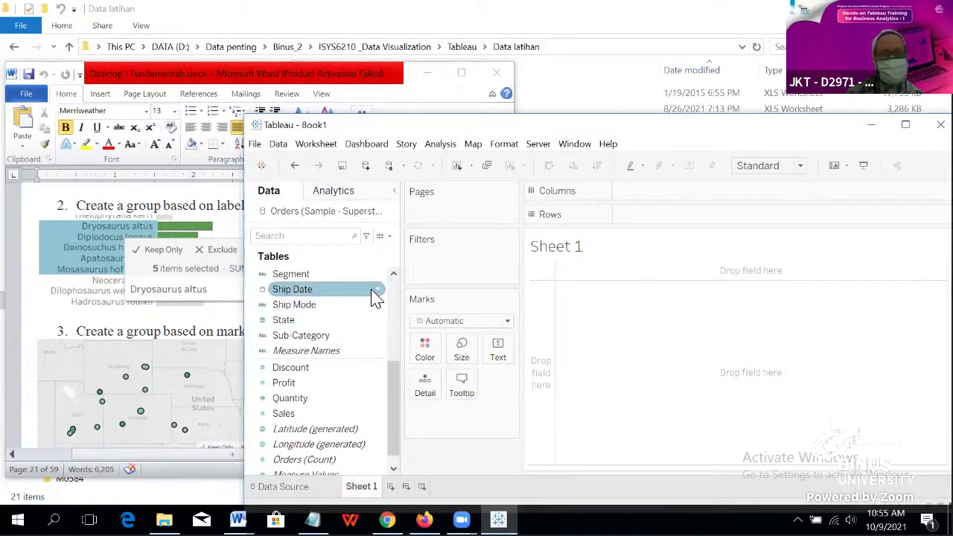
scroll(376, 297, up, 1)
scroll(376, 298, up, 2)
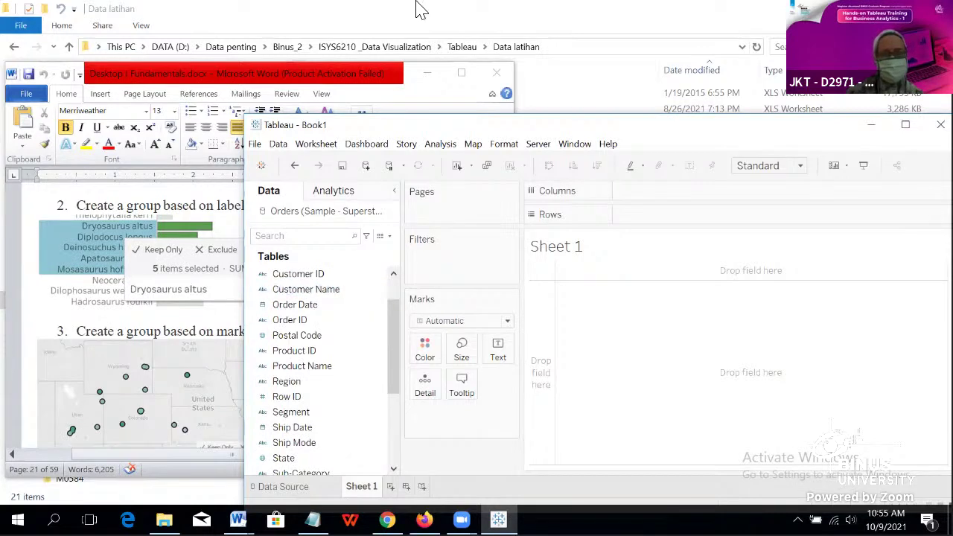
Step: Start creating a group based on the Postal Code field
click(379, 336)
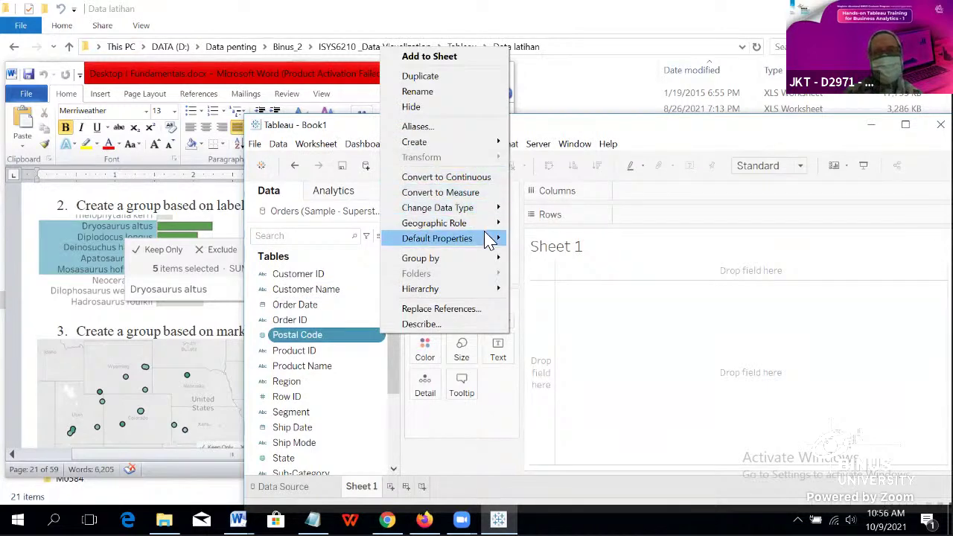
mouse_move(487, 142)
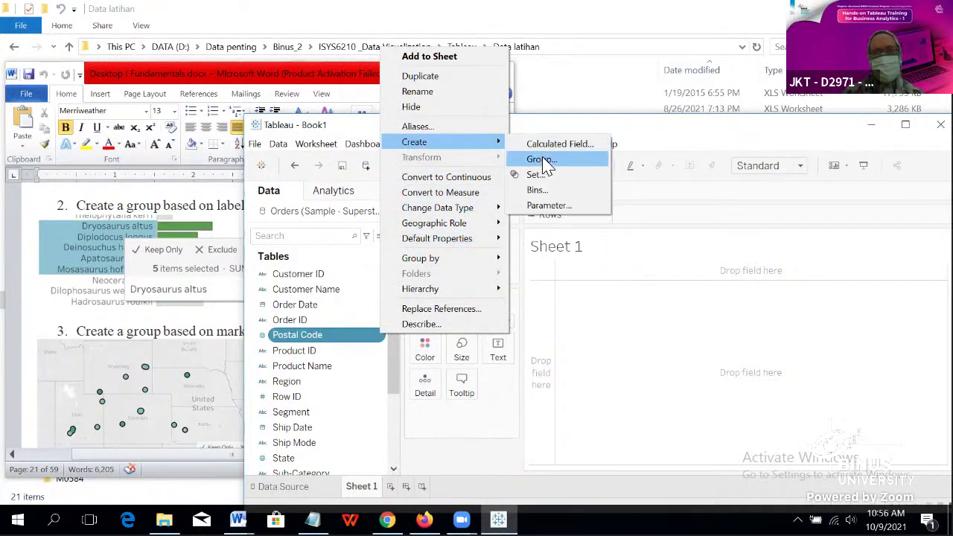
click(542, 159)
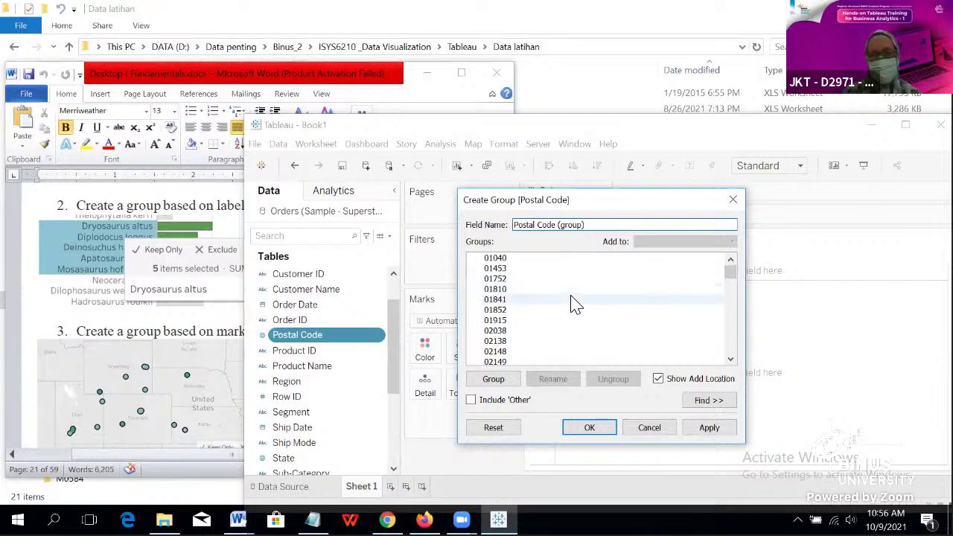
Step: Examine the Postal Code members available for grouping and compare the dialog with the Create Group example for State in the Word document
scroll(573, 302, down, 2)
scroll(575, 302, down, 8)
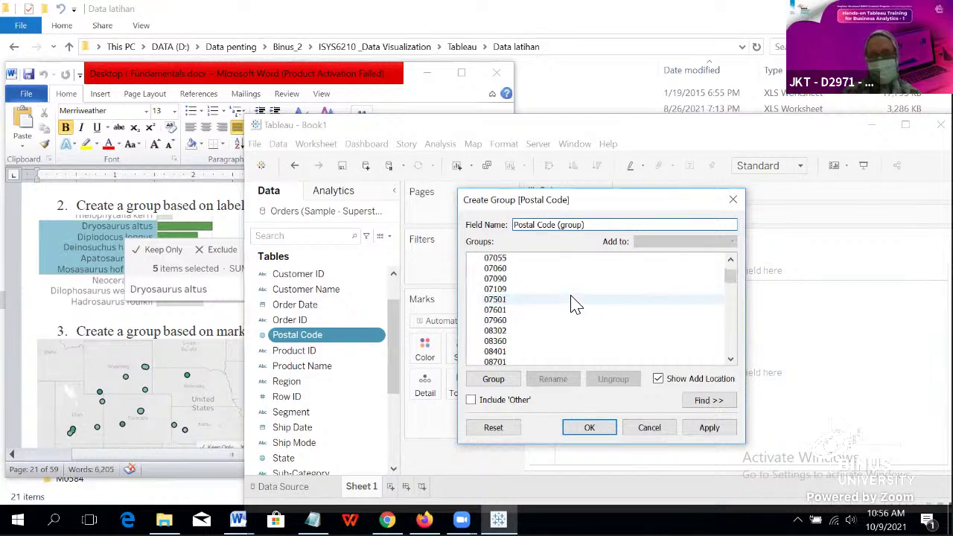
scroll(572, 302, down, 10)
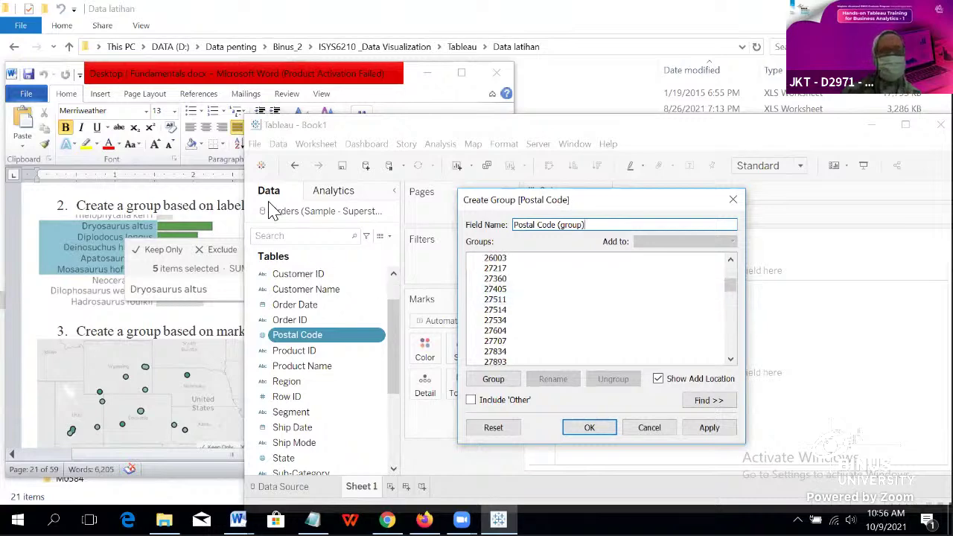
scroll(116, 253, up, 3)
scroll(115, 253, up, 5)
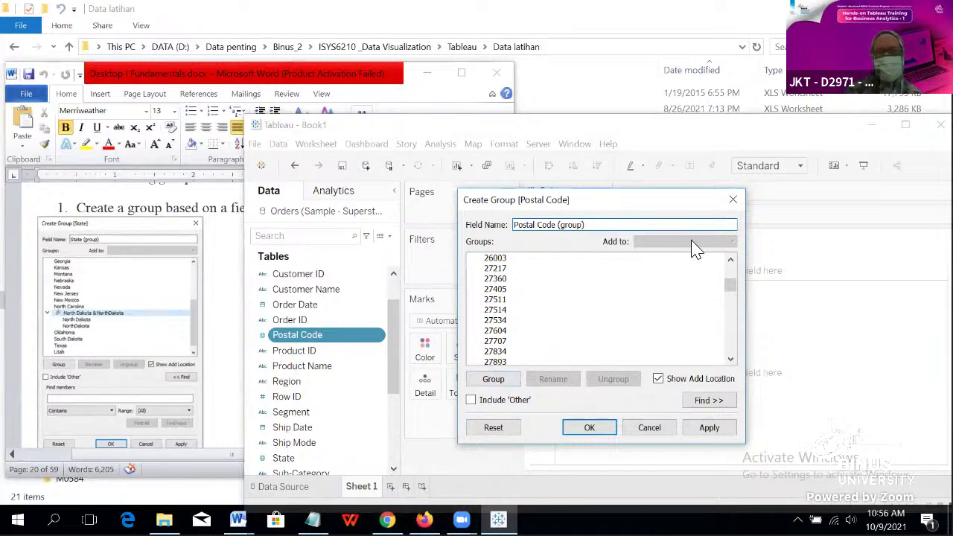
Step: Dismiss the Postal Code group dialog and review the label-based and mark-based grouping methods and the first exercise in the Word document
click(733, 200)
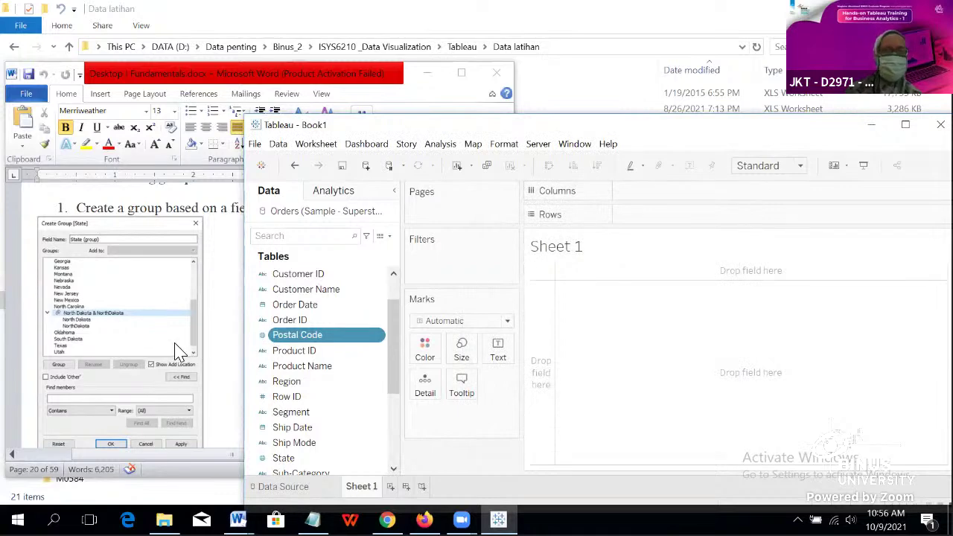
click(227, 325)
scroll(223, 322, down, 10)
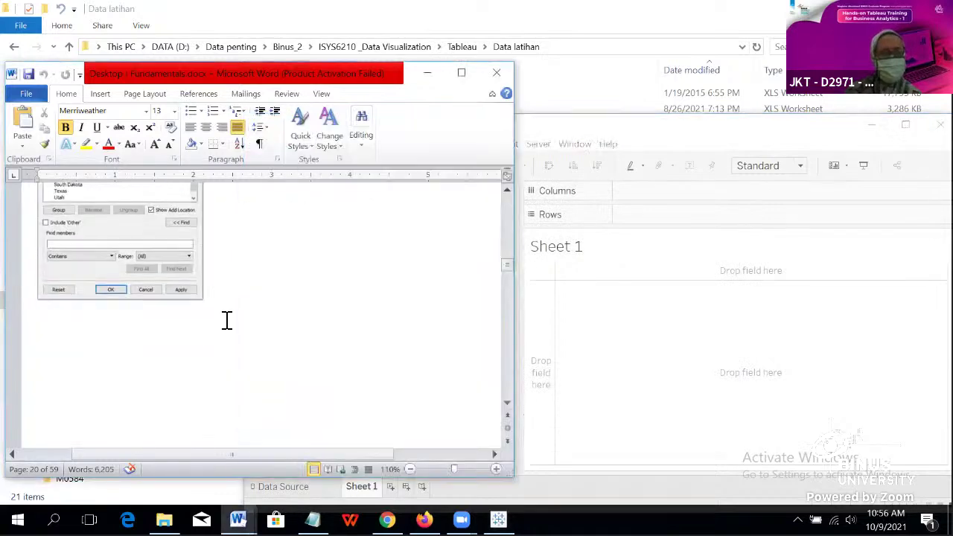
scroll(224, 322, down, 3)
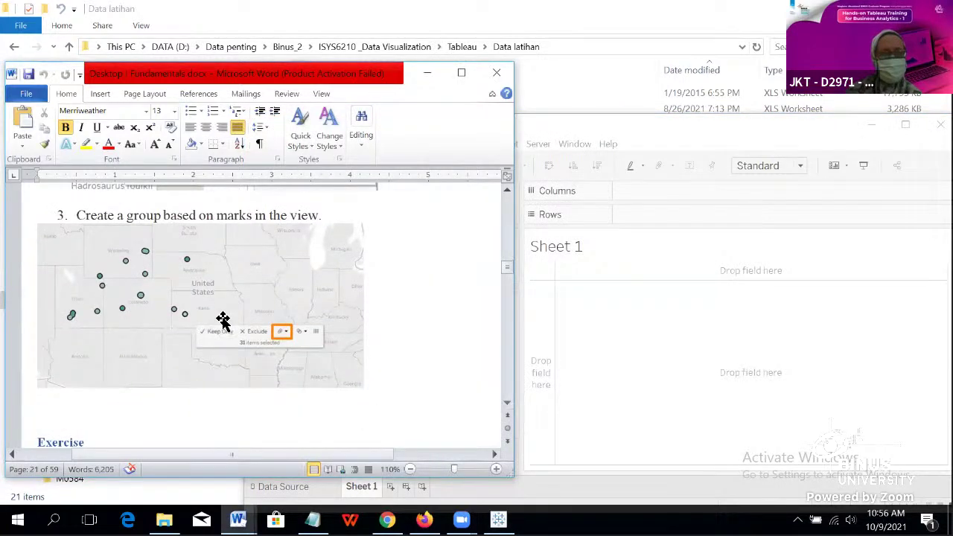
scroll(224, 320, down, 5)
scroll(227, 322, up, 7)
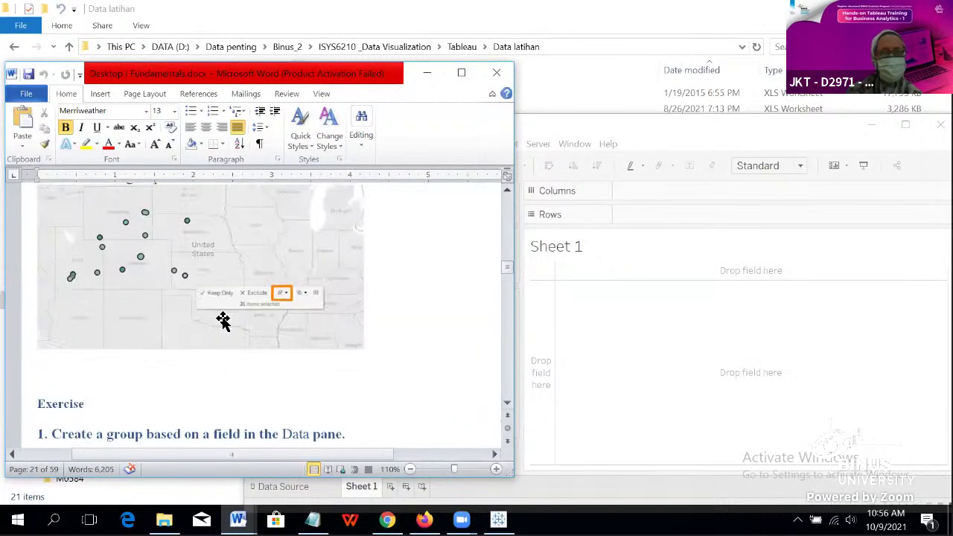
scroll(290, 331, up, 3)
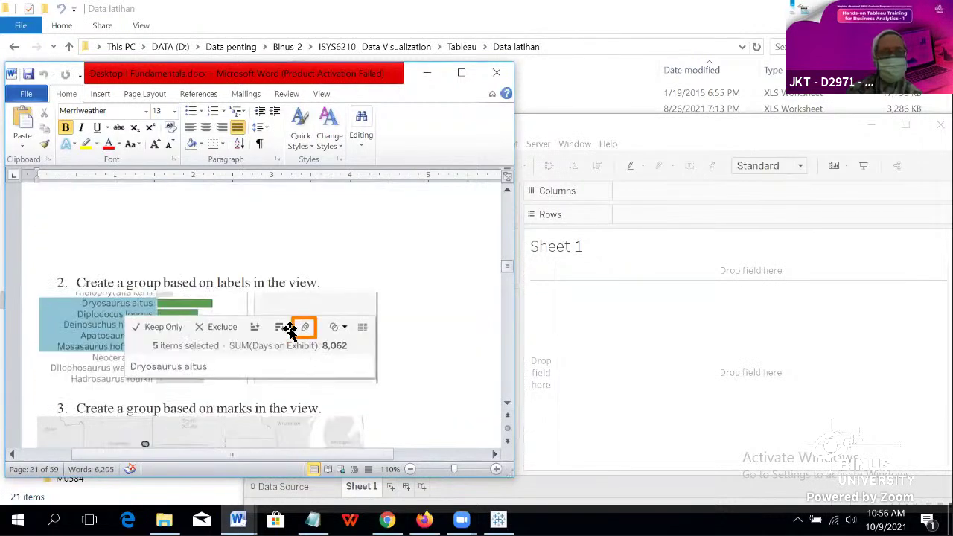
scroll(290, 332, down, 5)
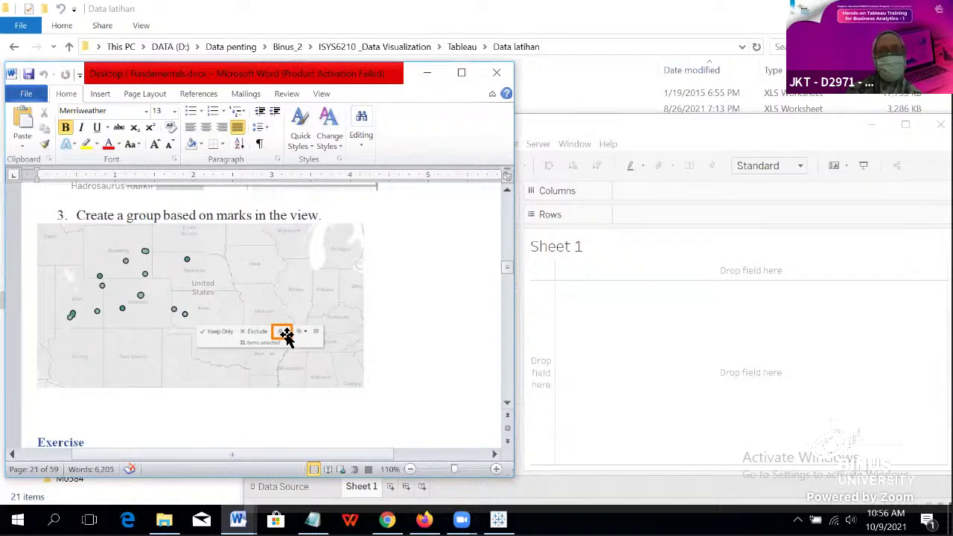
click(411, 340)
scroll(414, 342, down, 4)
scroll(413, 341, down, 1)
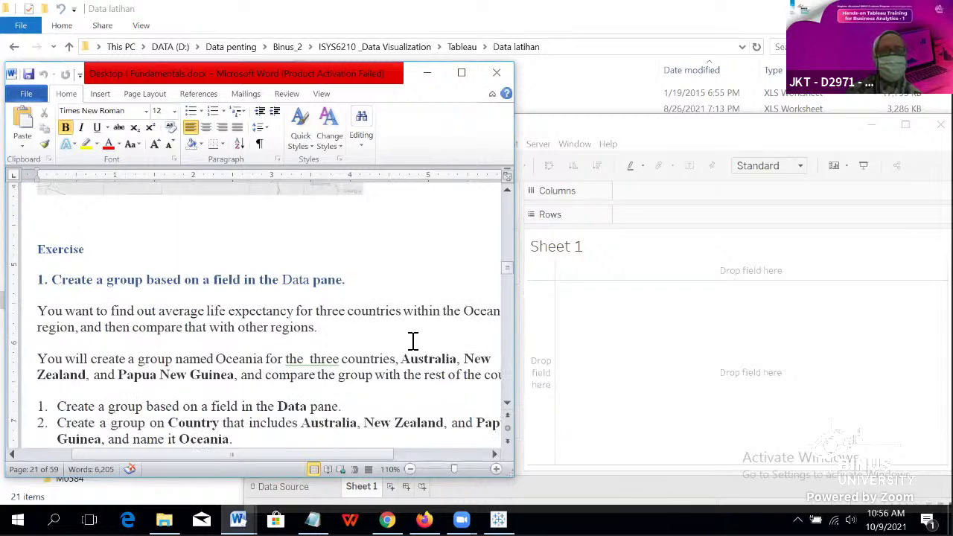
scroll(414, 341, down, 2)
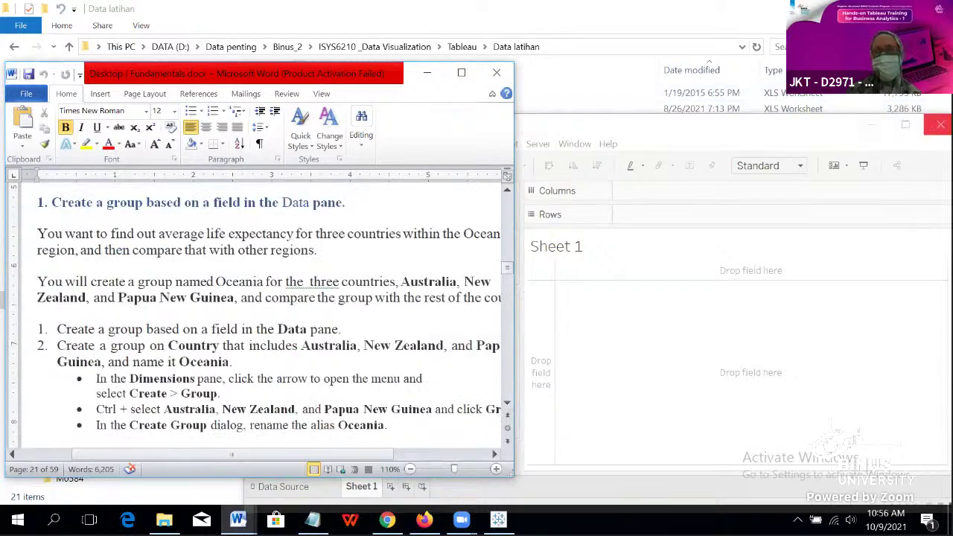
Step: Close the Book1 workbook in Tableau without saving its changes and bring up the Data latihan folder in File Explorer
click(772, 205)
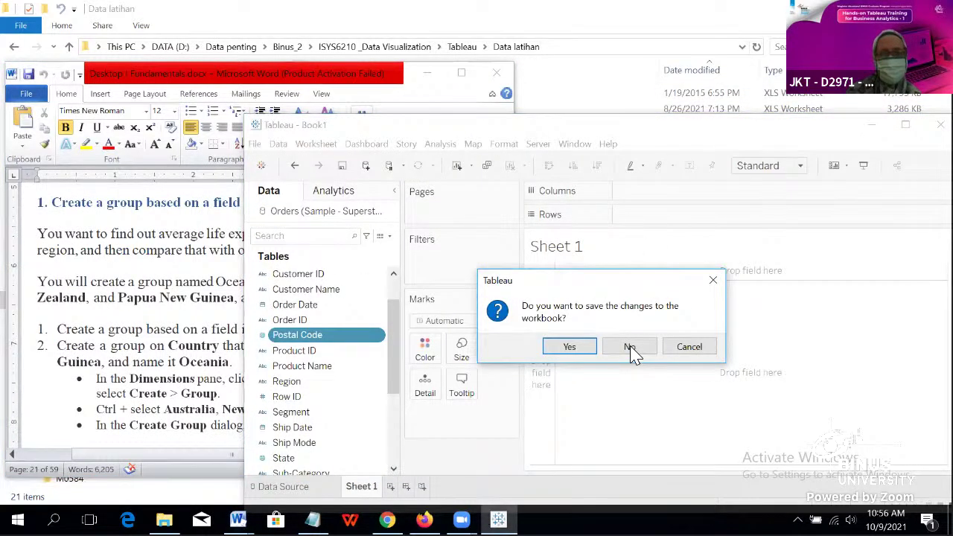
click(632, 352)
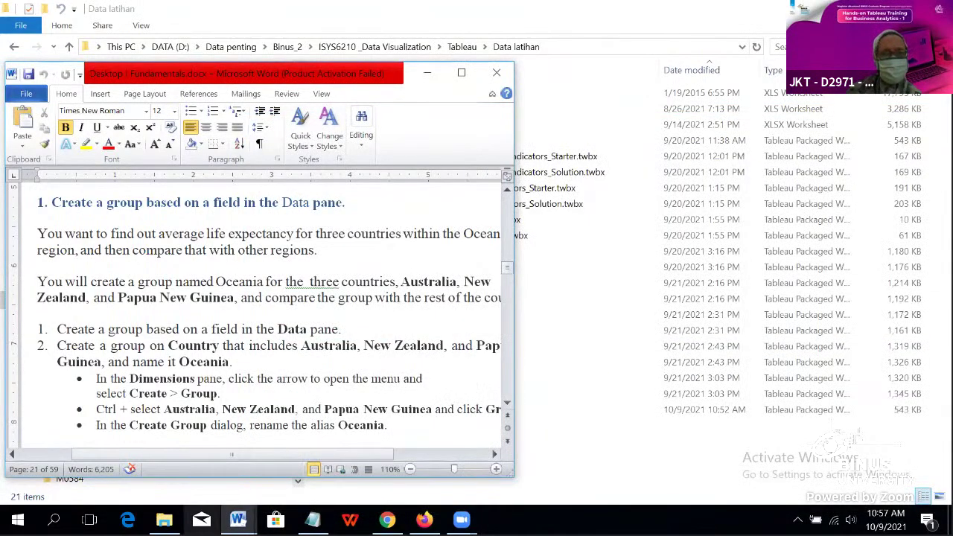
click(164, 519)
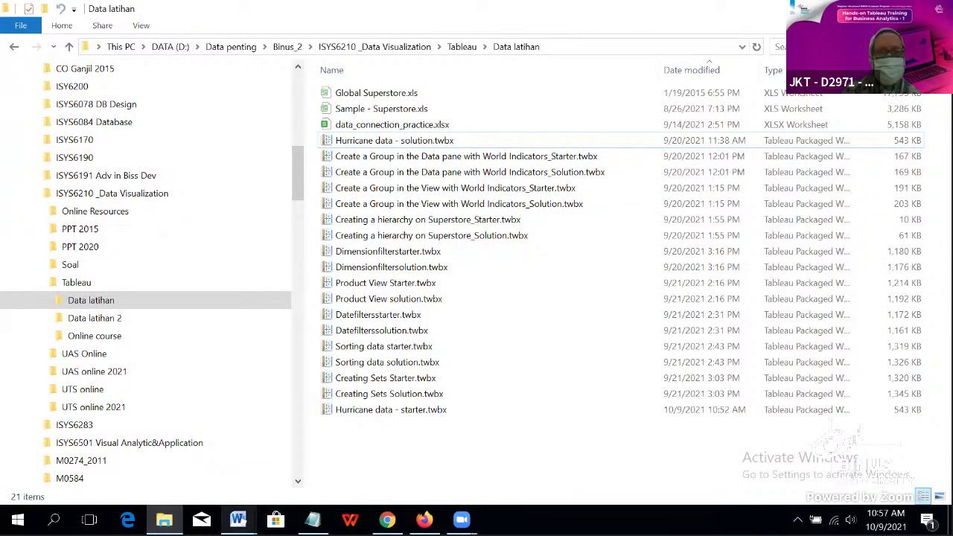
Step: Switch to the Desktop I Fundamentals Word document and look through the Oceania group exercise and the introduction to creating a group within the view
mouse_move(239, 520)
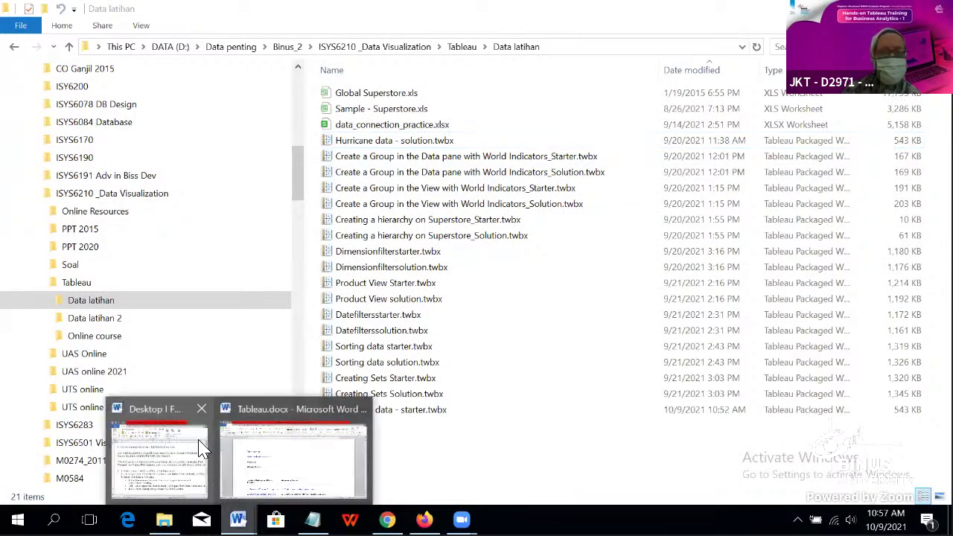
click(158, 414)
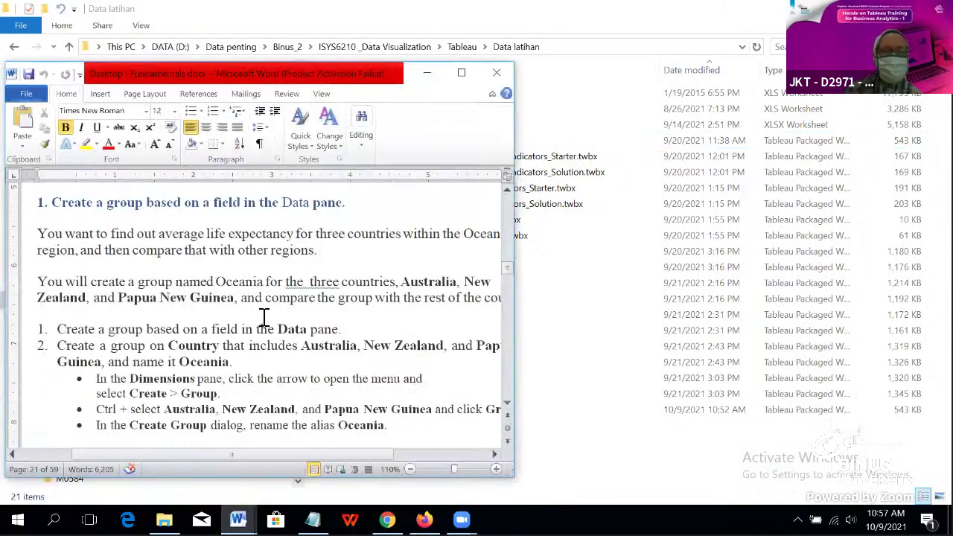
scroll(263, 318, down, 8)
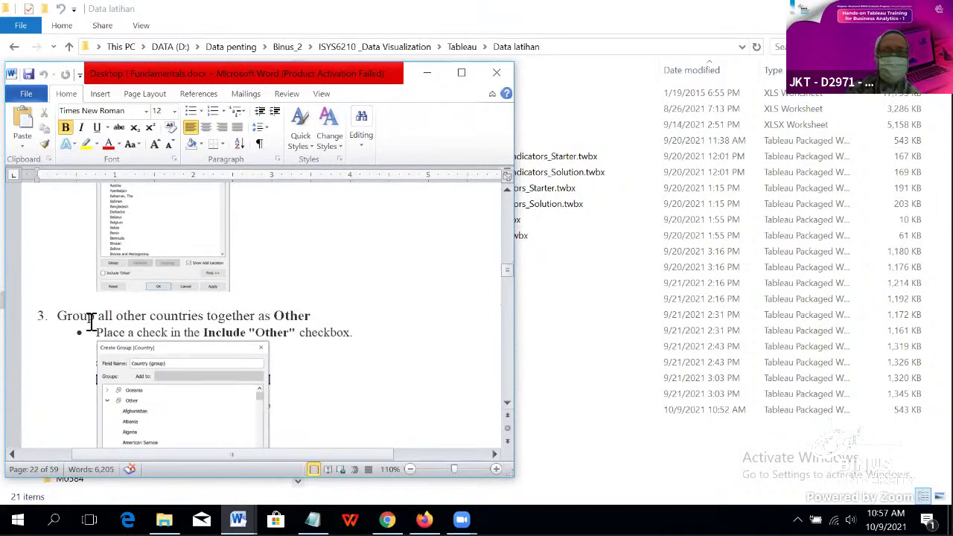
scroll(90, 321, down, 10)
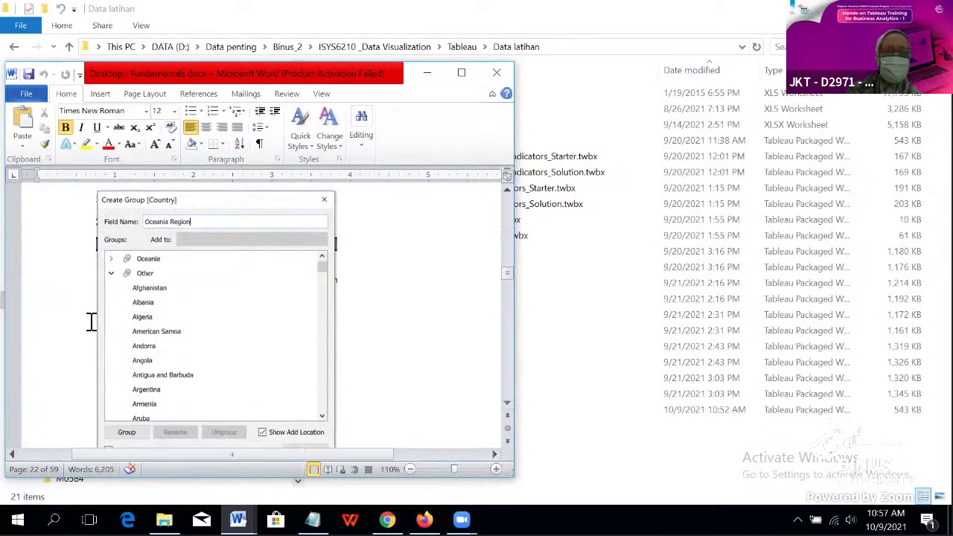
scroll(91, 321, down, 10)
scroll(92, 321, up, 4)
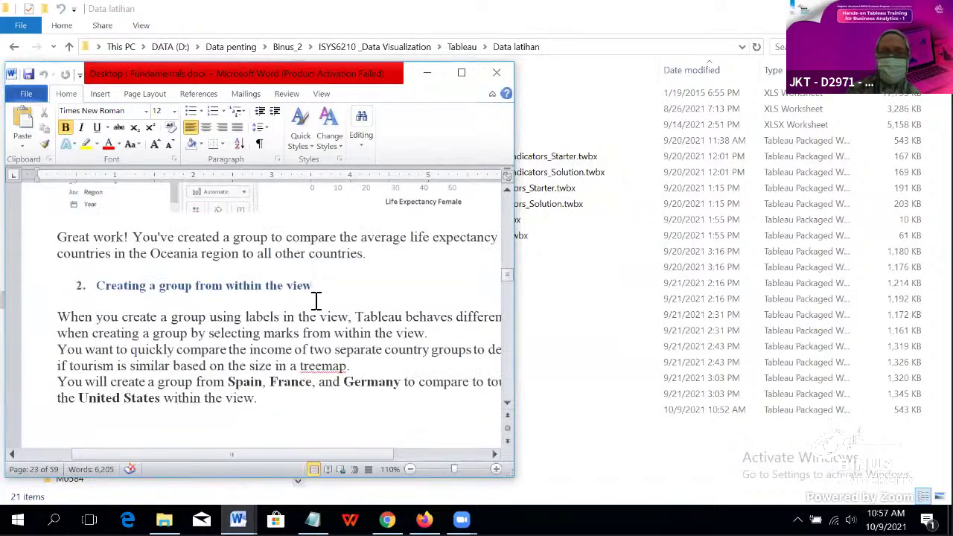
scroll(316, 300, up, 10)
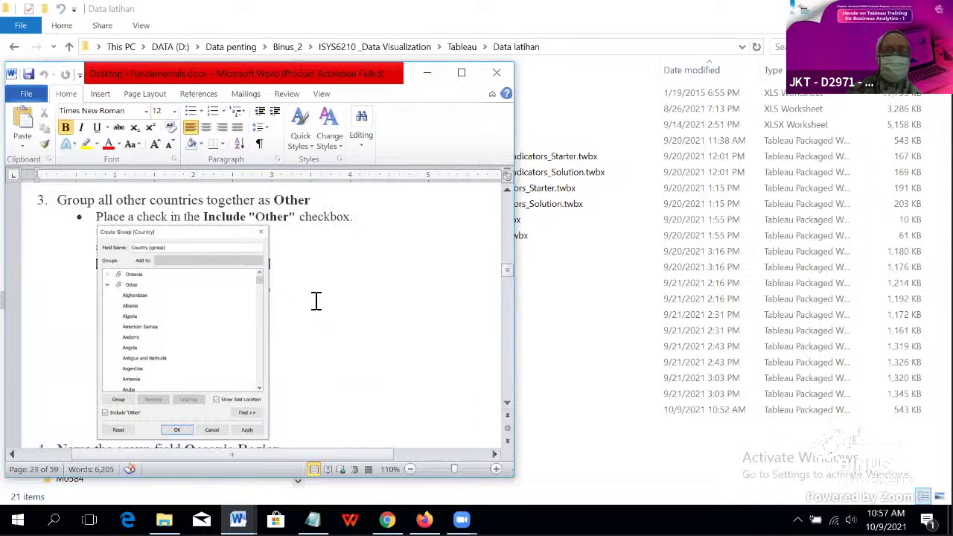
scroll(316, 300, up, 5)
scroll(316, 300, up, 10)
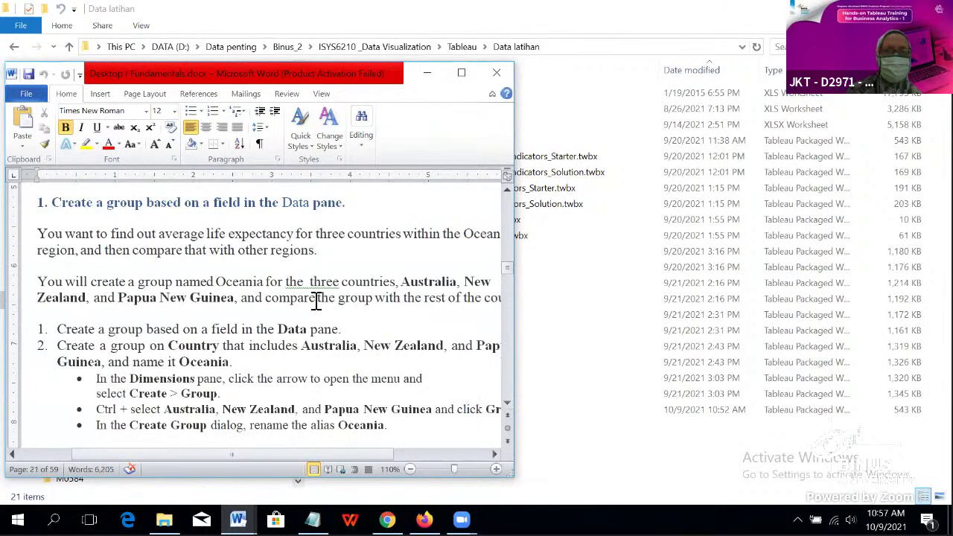
scroll(316, 301, down, 8)
scroll(316, 300, down, 3)
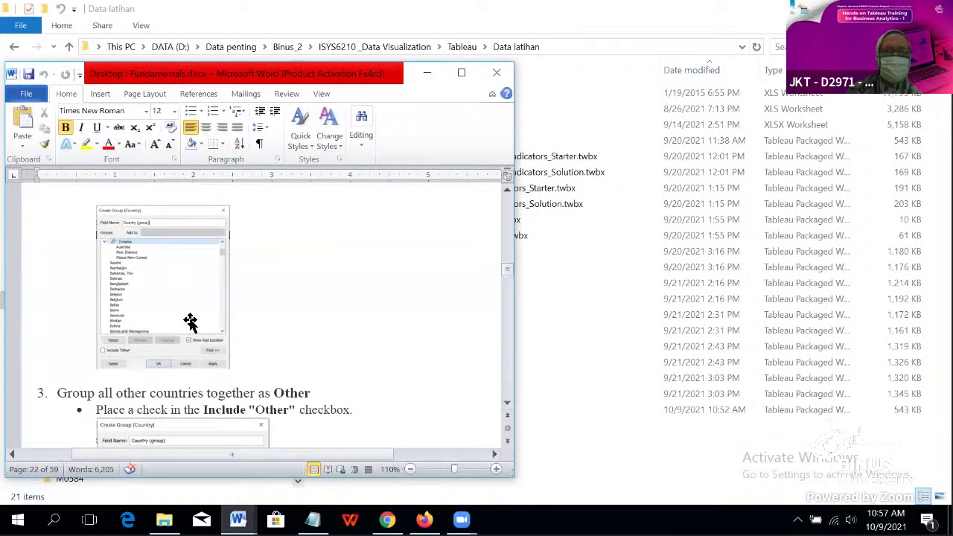
scroll(192, 323, down, 6)
scroll(194, 322, down, 10)
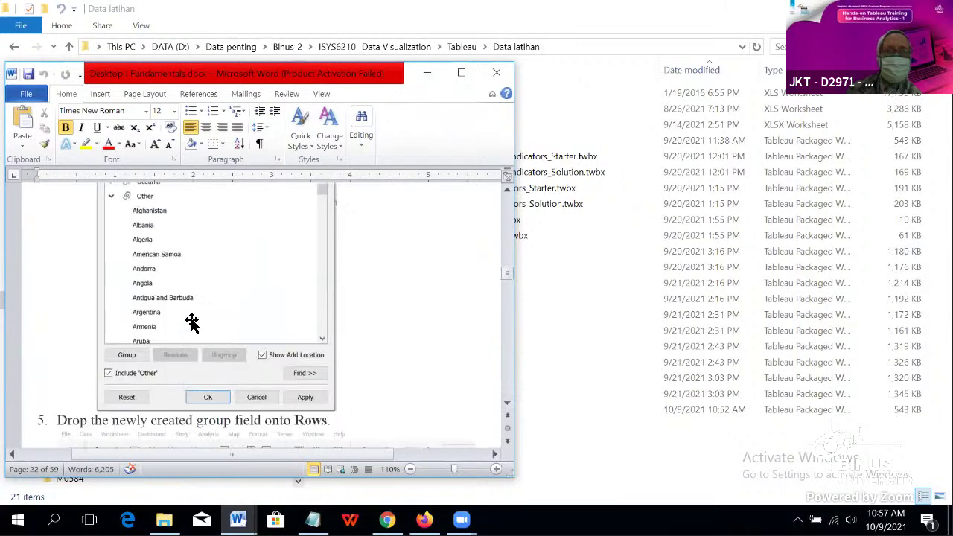
scroll(193, 321, down, 3)
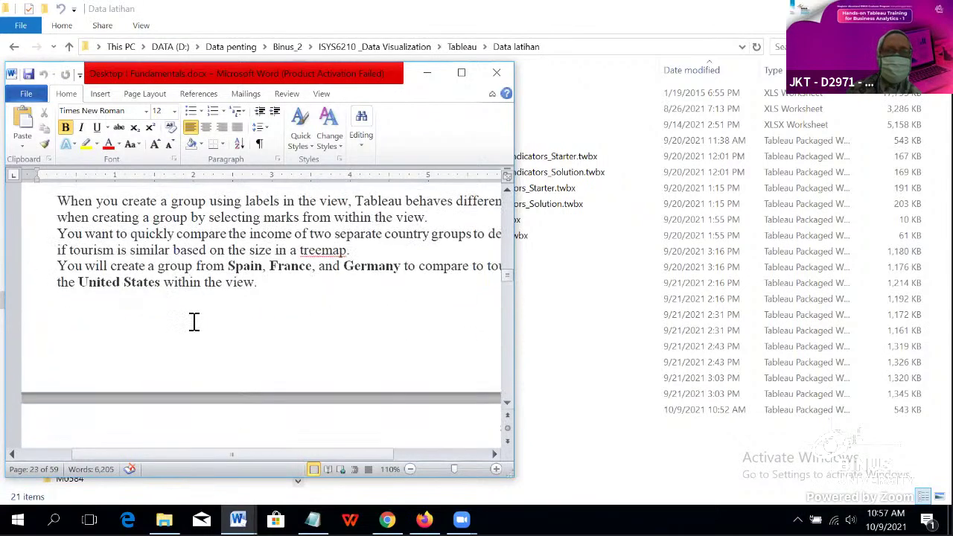
scroll(193, 322, up, 3)
scroll(194, 321, down, 5)
scroll(194, 321, up, 3)
scroll(193, 322, up, 8)
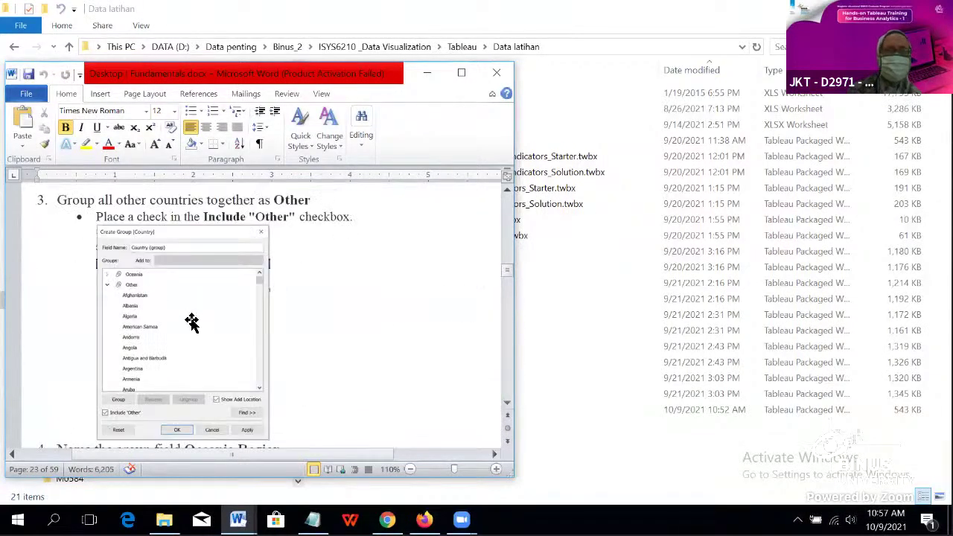
scroll(193, 322, up, 4)
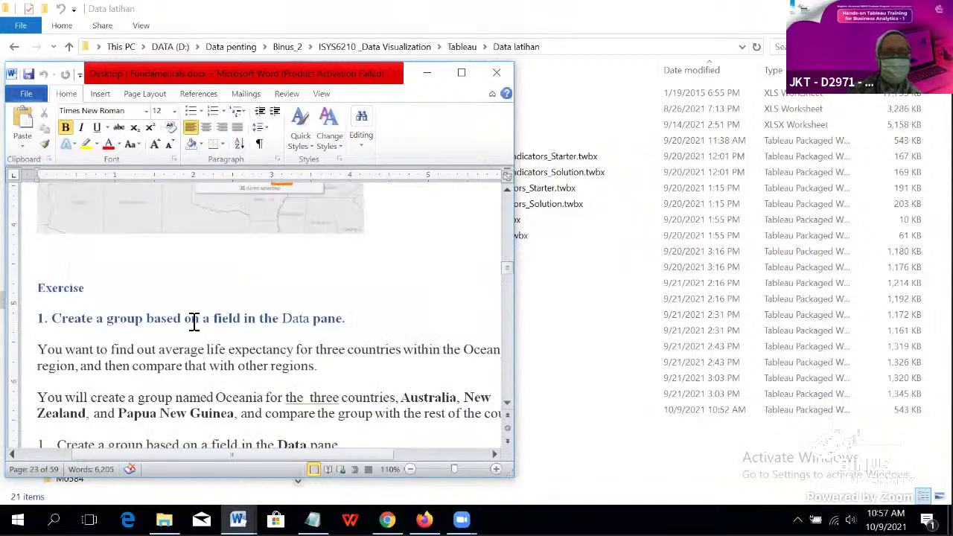
scroll(194, 322, down, 2)
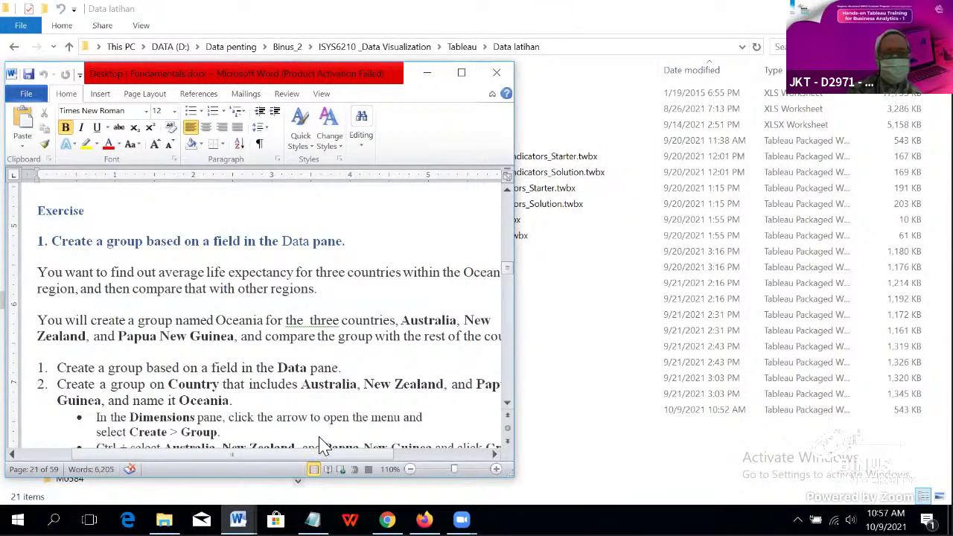
Step: Open the workbook "Create a Group in the Data pane with World Indicators_Starter.twbx" from the Data latihan folder in Tableau
click(164, 520)
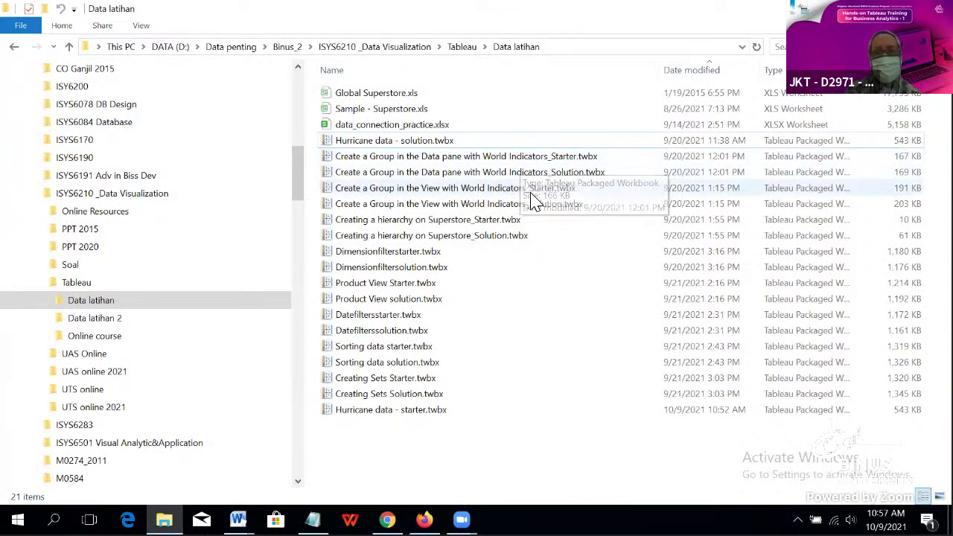
click(477, 158)
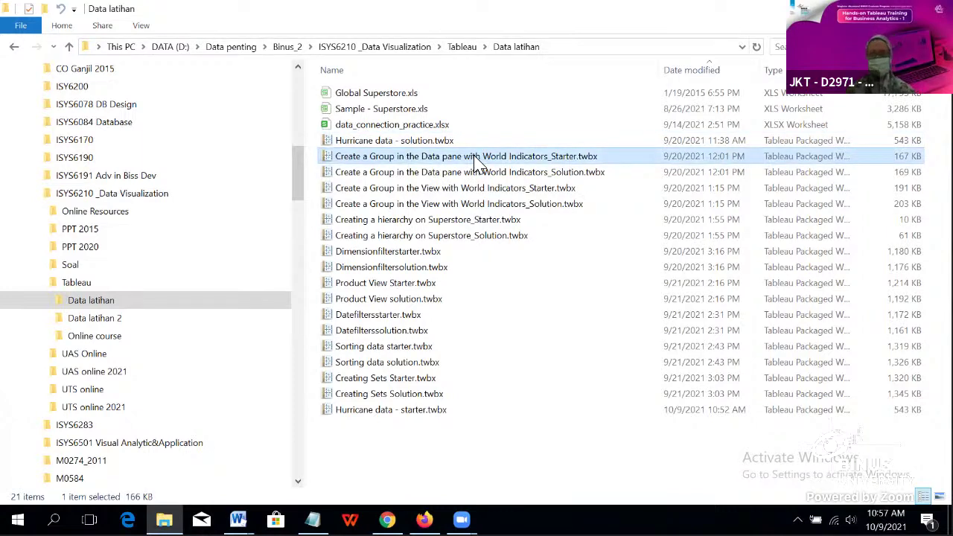
double_click(477, 158)
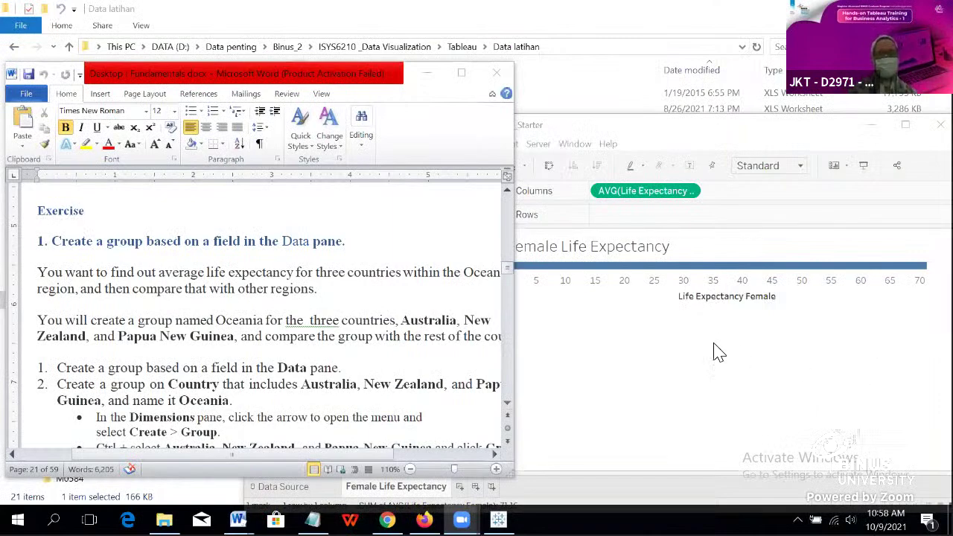
click(693, 350)
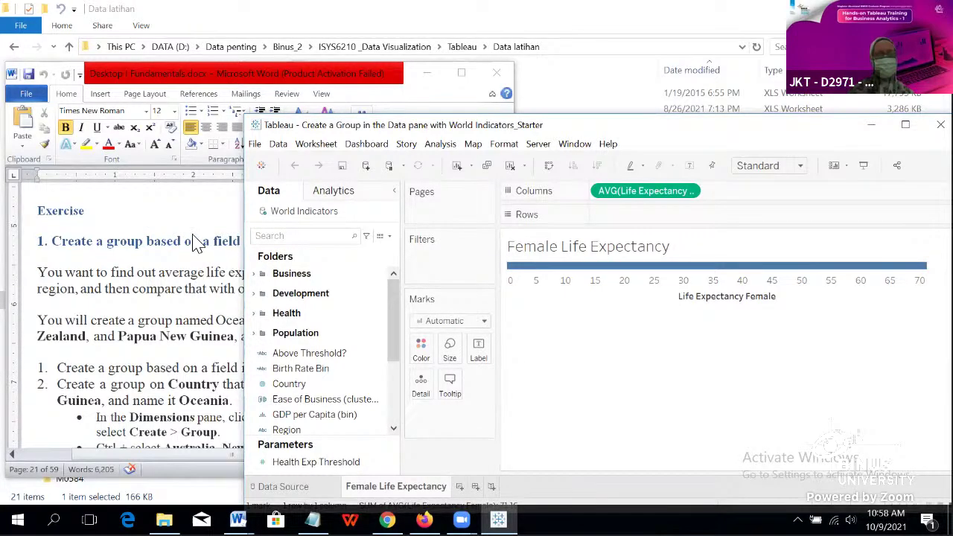
Step: Read the Word instructions for creating the Oceania group on Country, comparing them with the starter workbook, and return to Tableau
click(111, 272)
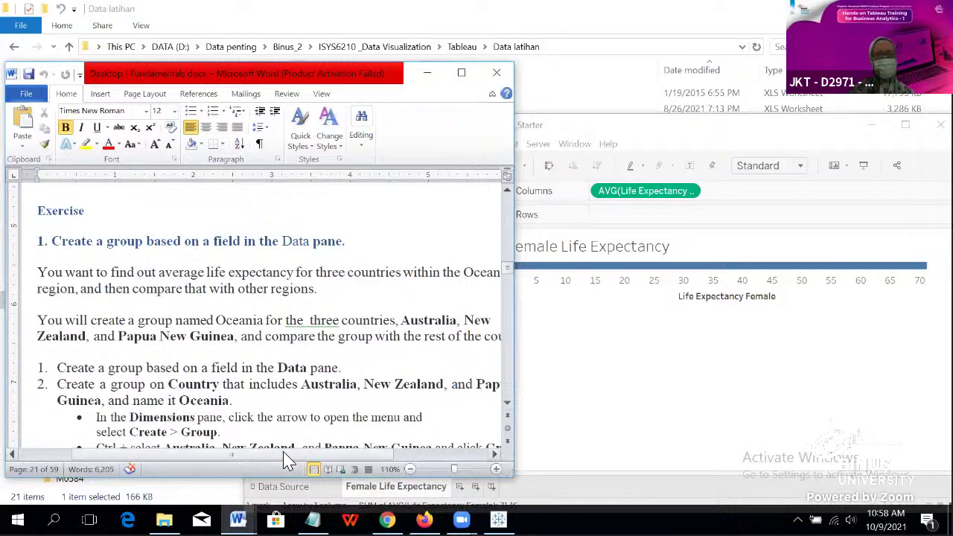
mouse_move(302, 454)
mouse_down()
mouse_move(344, 455)
mouse_move(307, 467)
mouse_up()
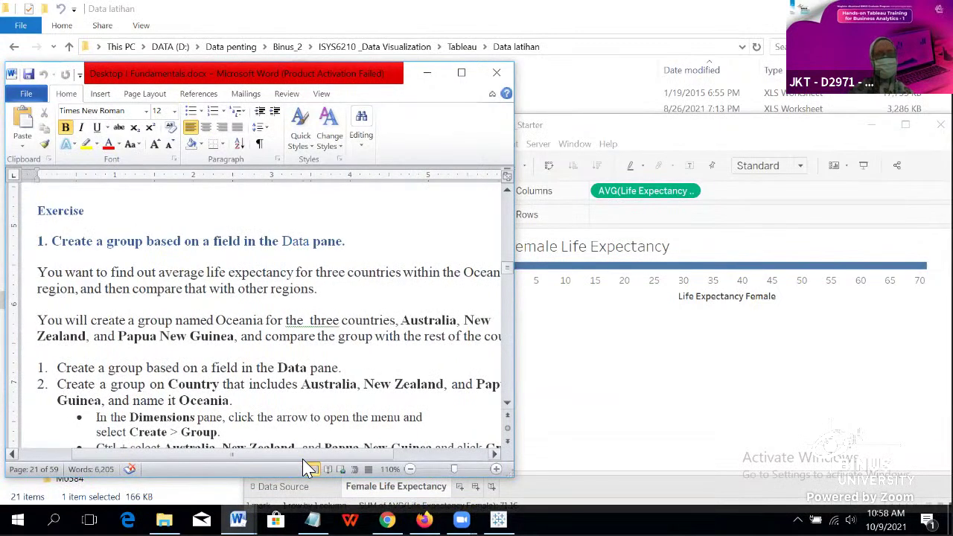
mouse_move(307, 469)
mouse_down()
mouse_move(372, 467)
mouse_move(307, 468)
mouse_up()
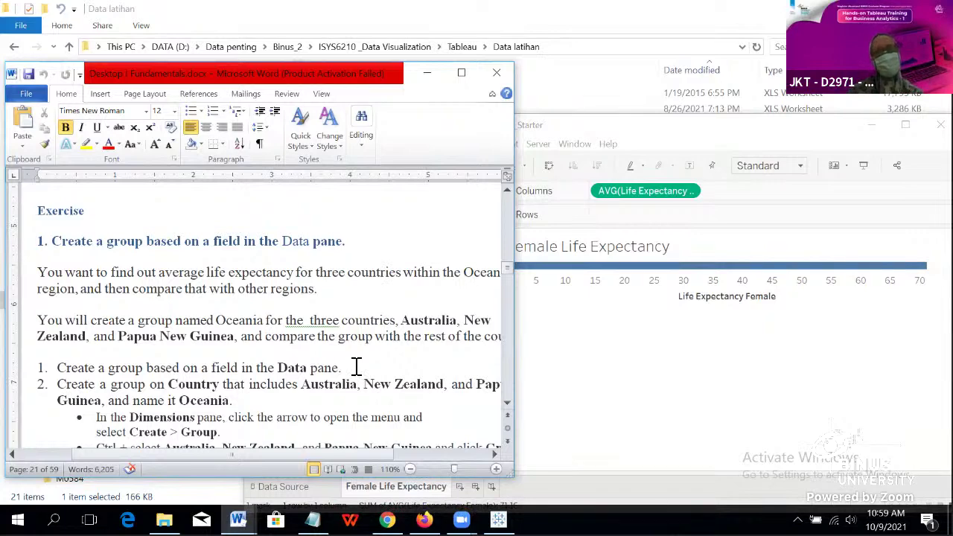
click(590, 363)
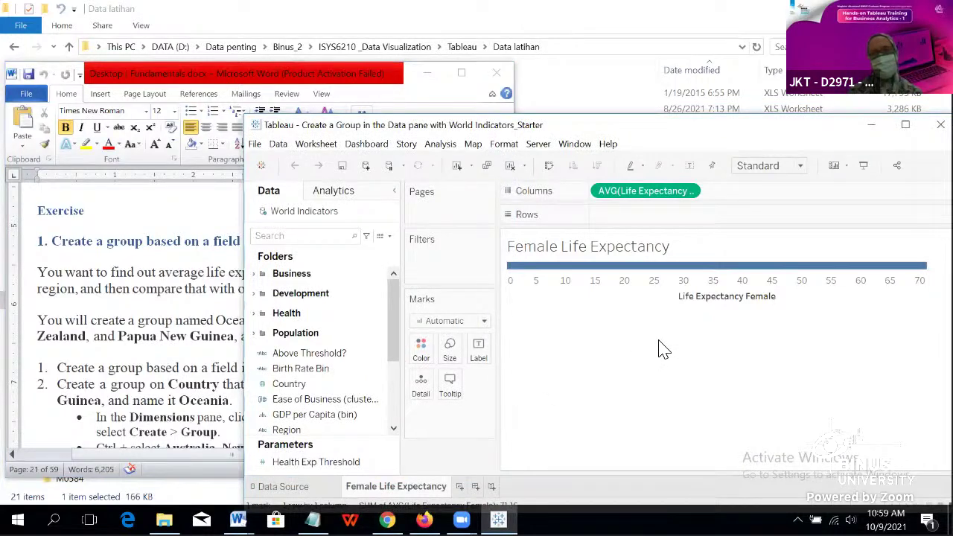
click(158, 401)
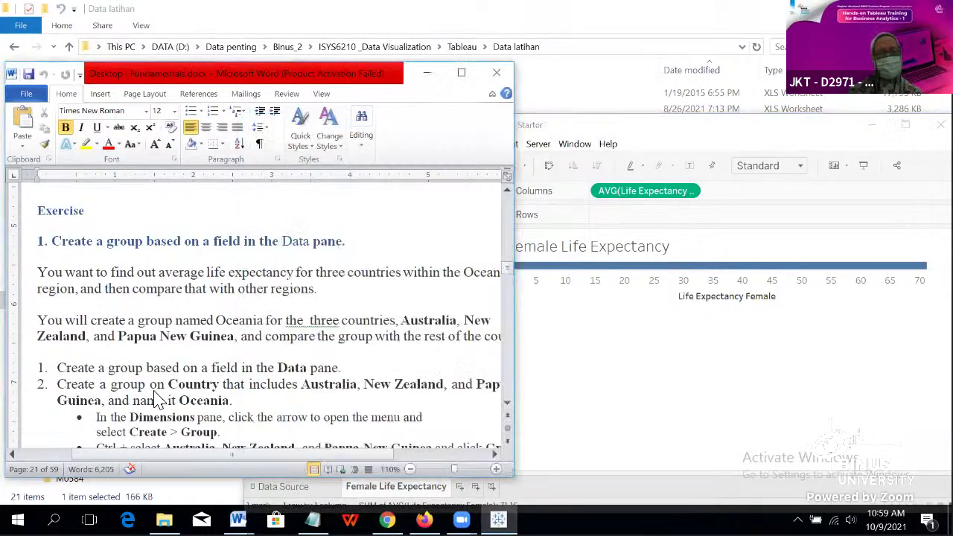
scroll(213, 362, down, 3)
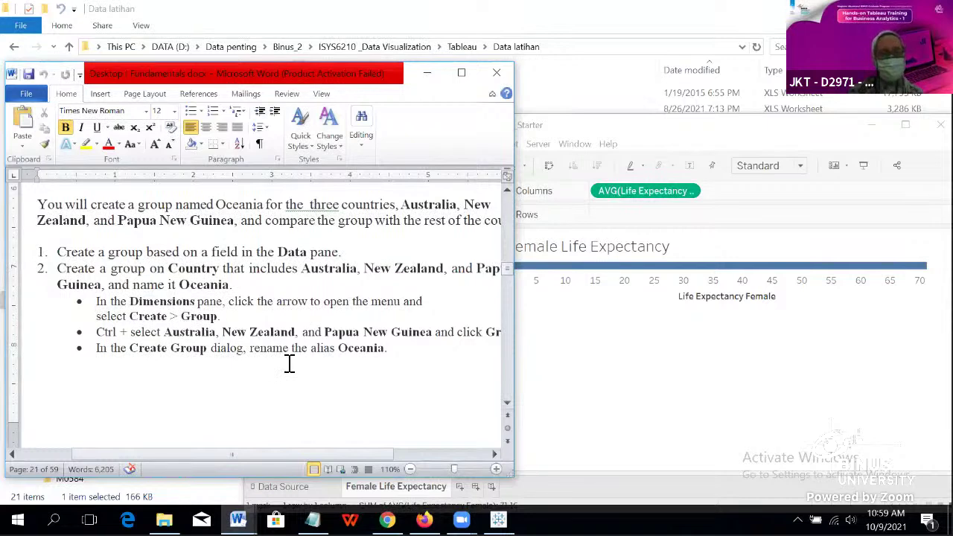
click(576, 356)
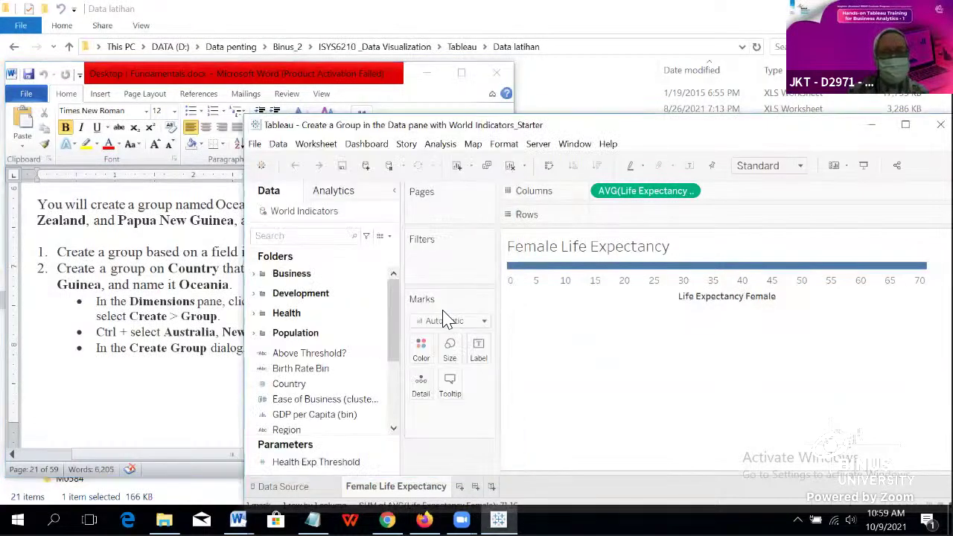
Step: Look through the World Indicators fields in the Data pane to find Country, rereading the Word instructions for the Oceania group
click(151, 347)
click(579, 331)
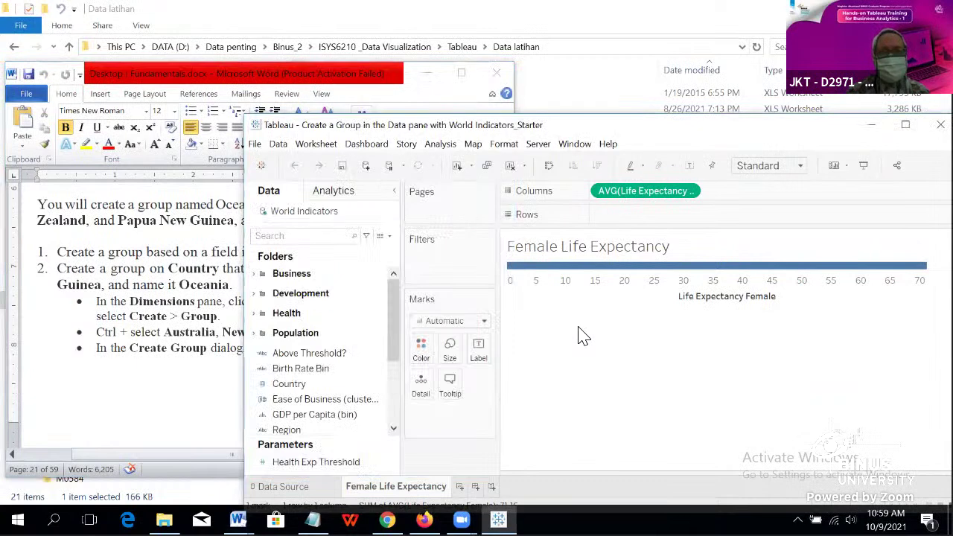
scroll(346, 363, down, 3)
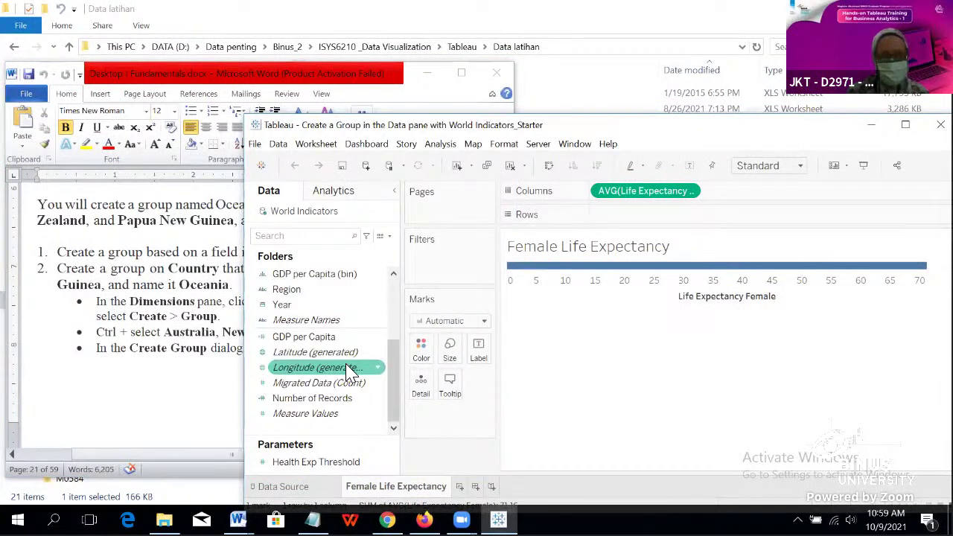
scroll(346, 363, up, 3)
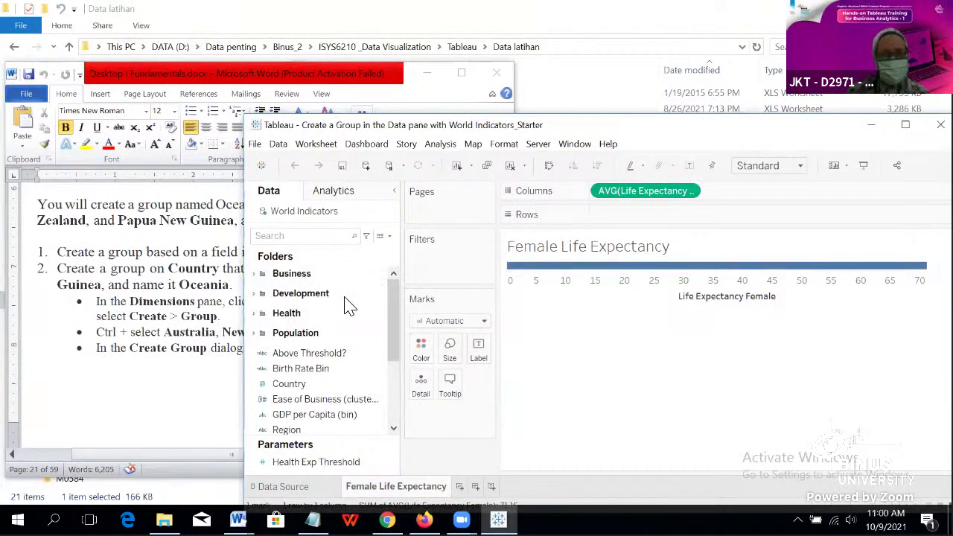
scroll(347, 336, down, 2)
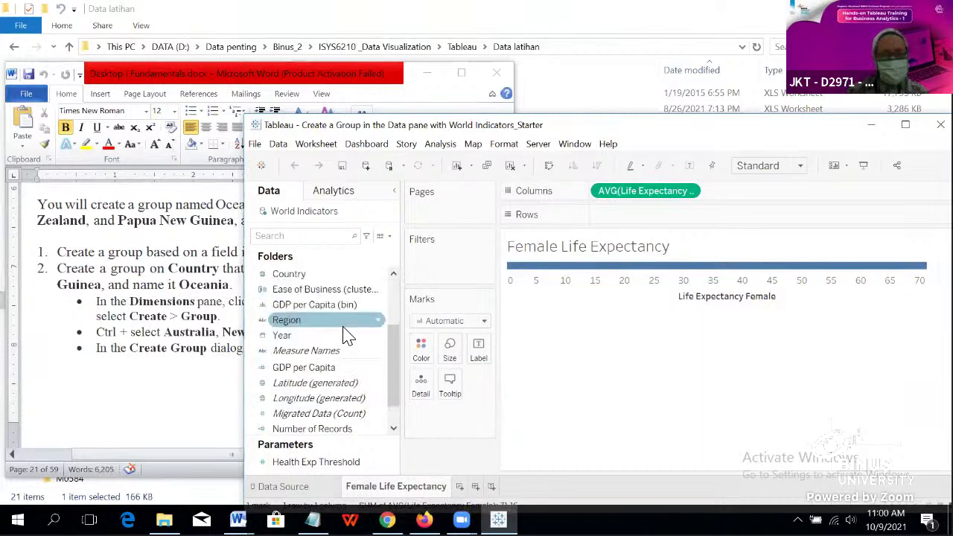
scroll(347, 335, up, 2)
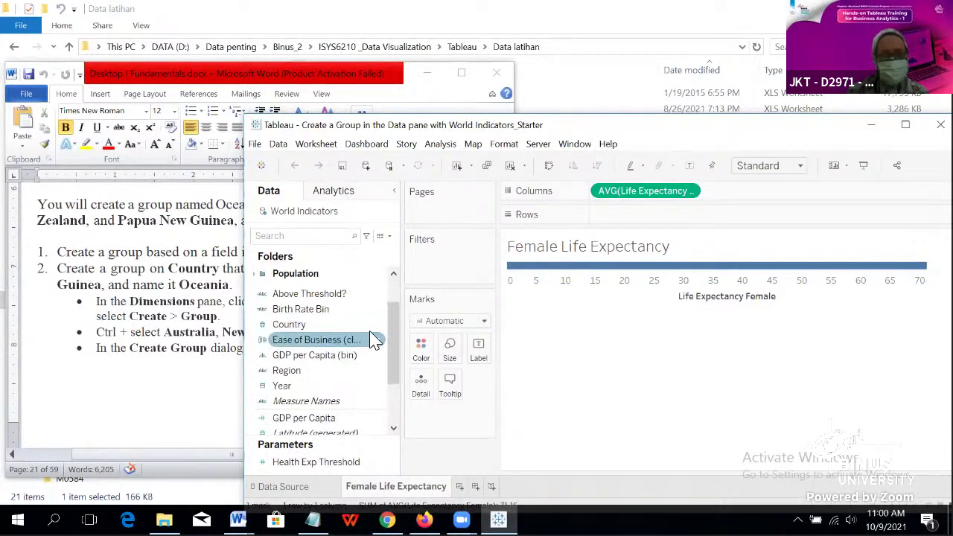
click(177, 350)
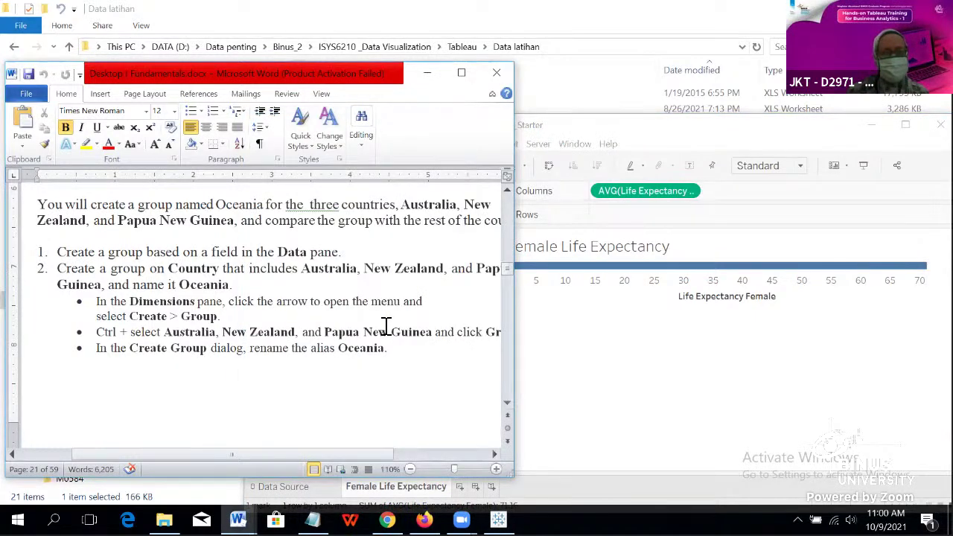
click(418, 272)
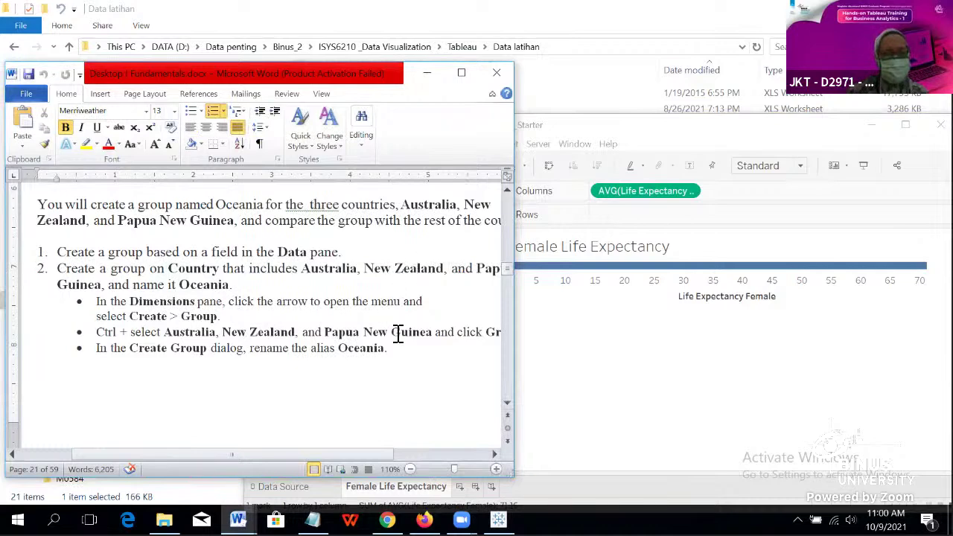
click(571, 345)
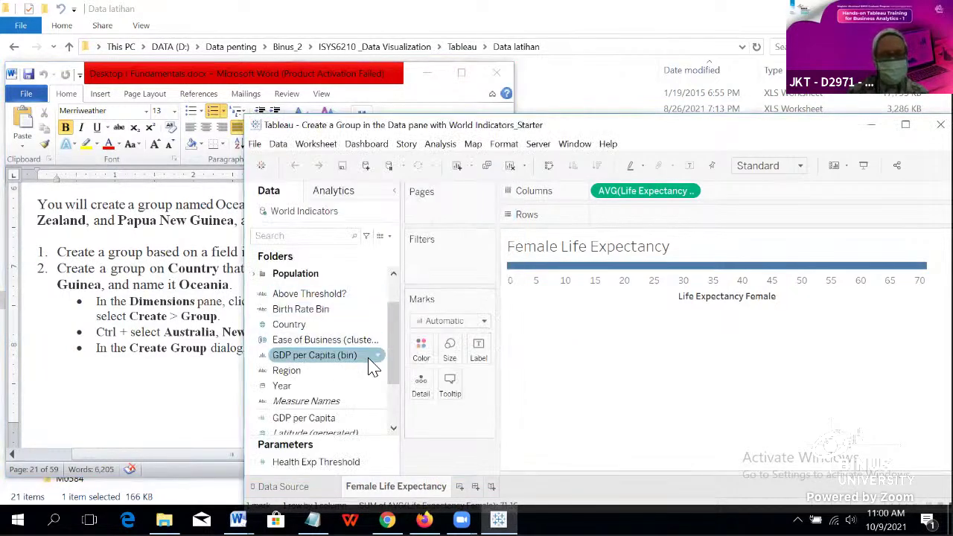
right_click(378, 328)
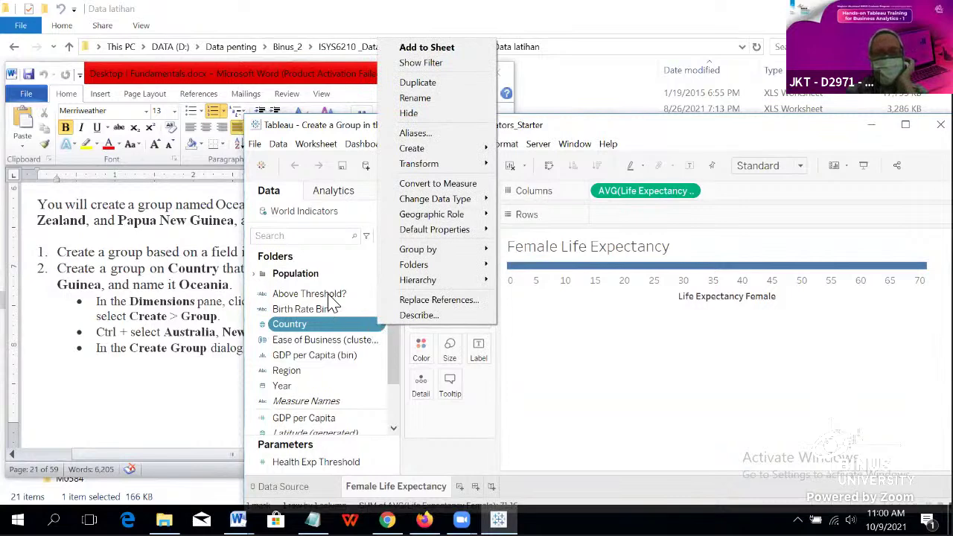
mouse_move(428, 151)
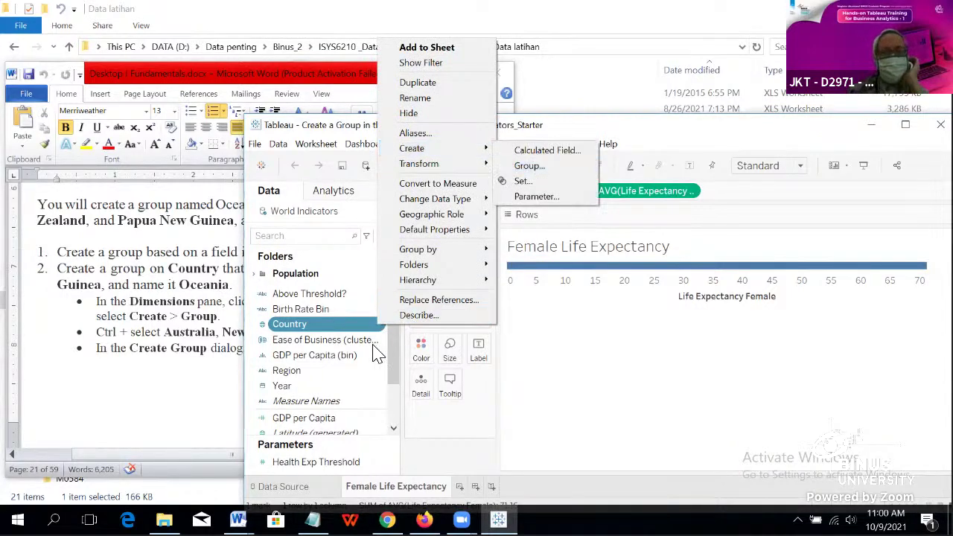
key(Escape)
key(Escape)
key(F2)
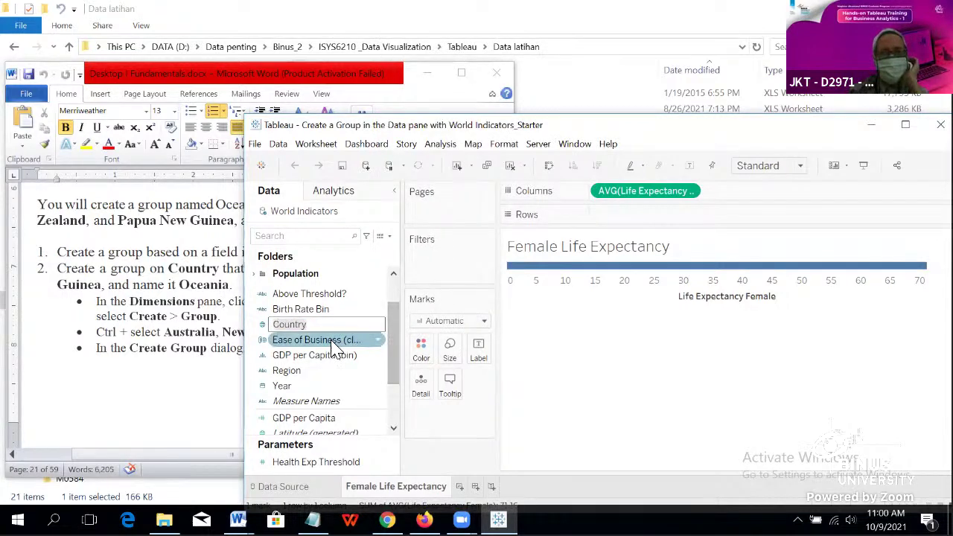
click(360, 325)
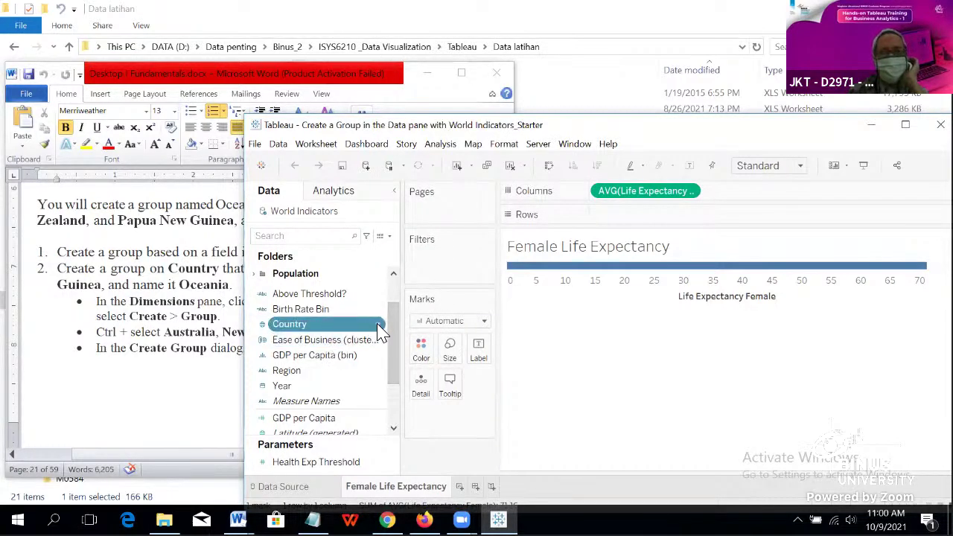
Step: Start creating a group on the Country field and select Australia in the member list
click(377, 326)
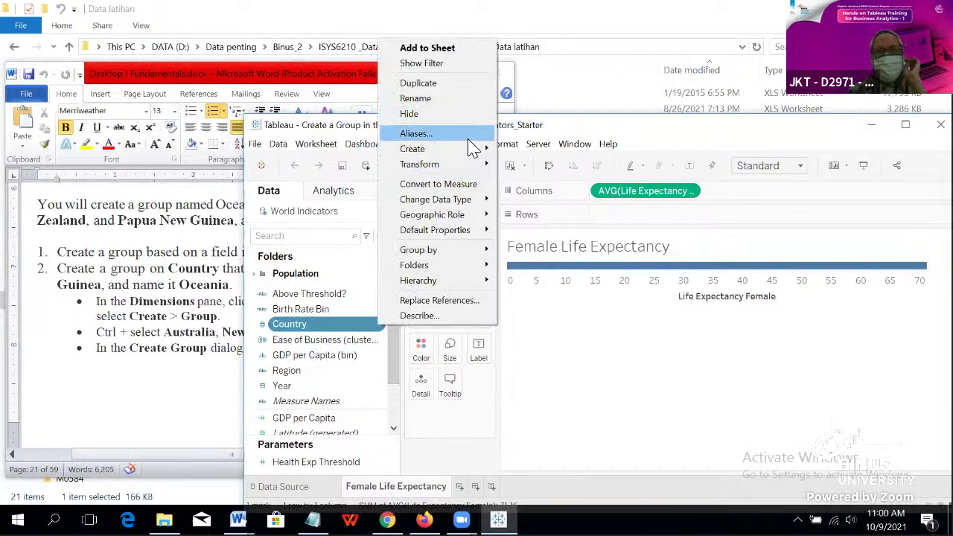
mouse_move(481, 152)
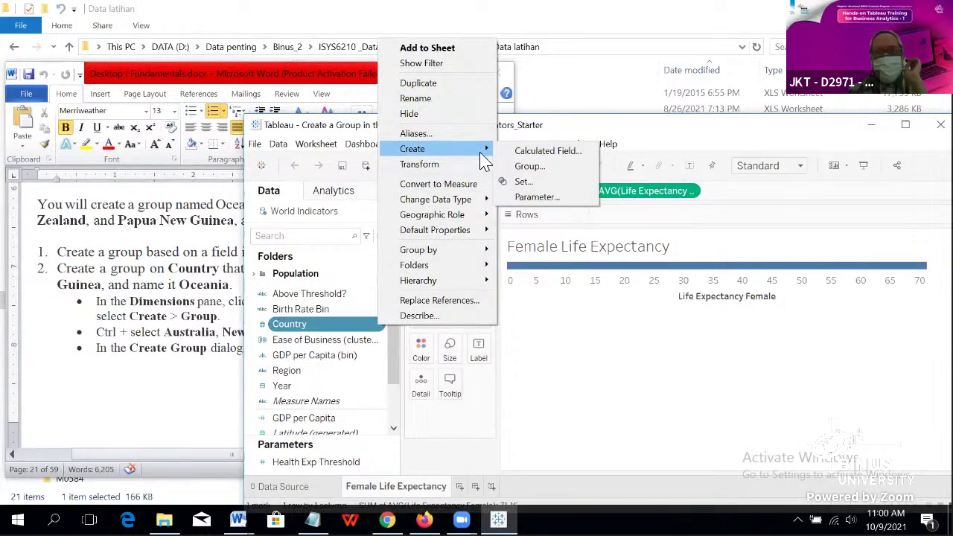
click(541, 167)
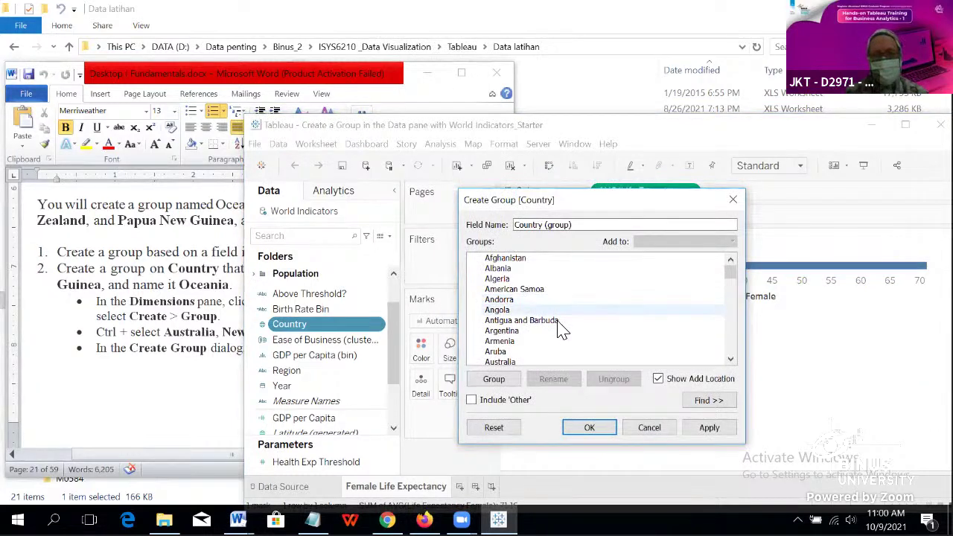
scroll(560, 331, down, 3)
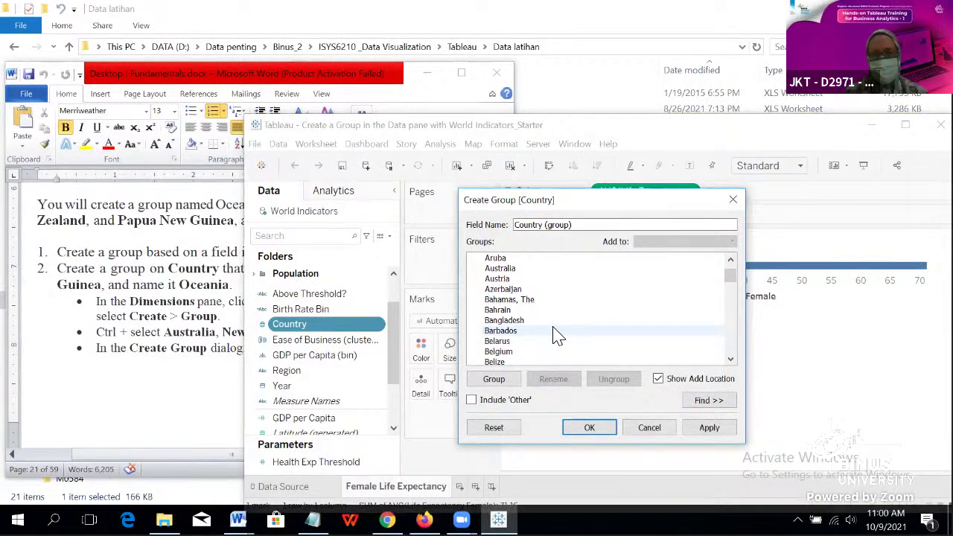
click(520, 268)
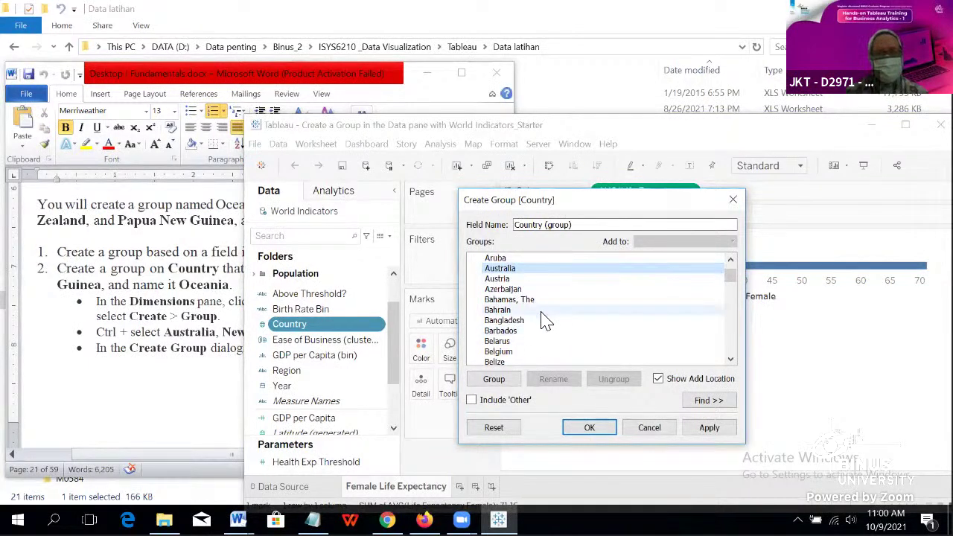
click(162, 323)
click(630, 211)
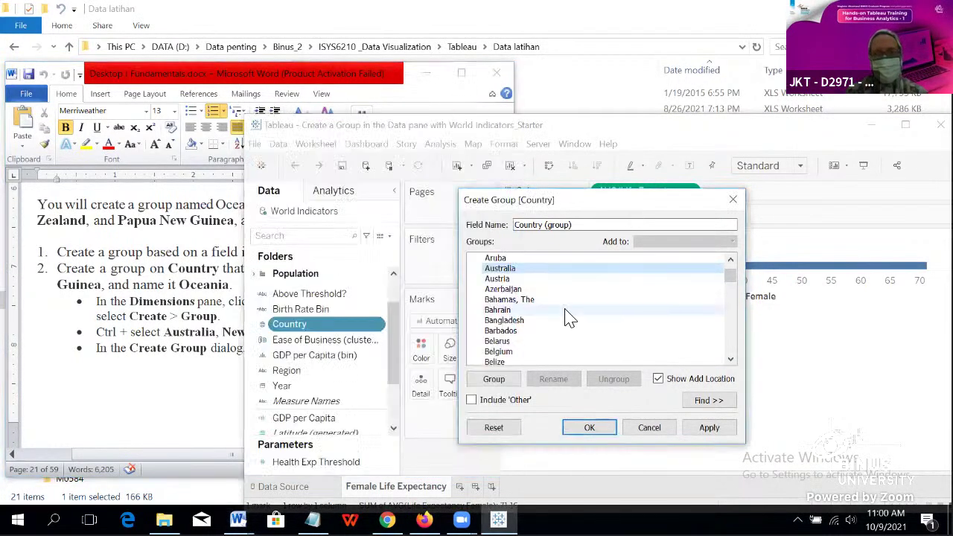
Step: Add New Zealand and Papua New Guinea to the selected countries in the Create Group dialog
scroll(566, 319, down, 3)
scroll(566, 319, down, 9)
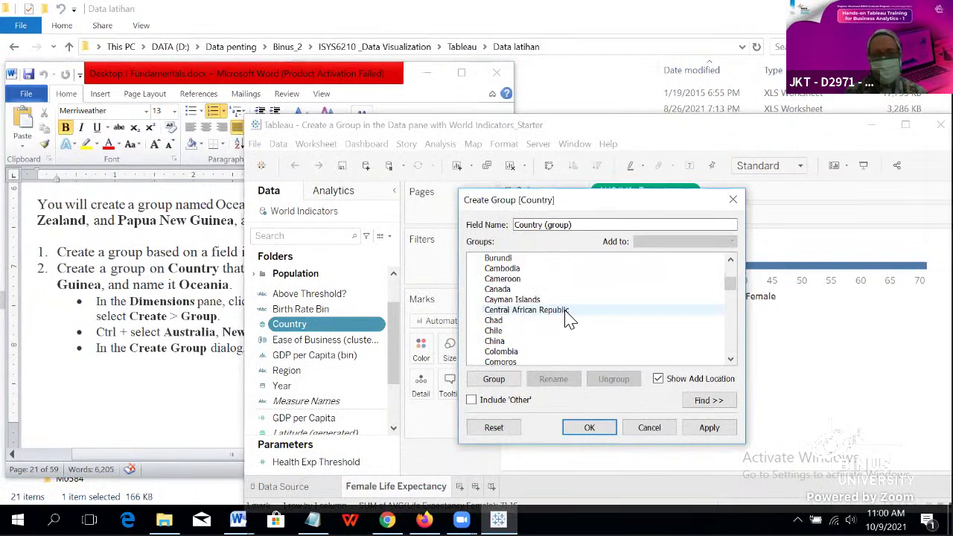
scroll(566, 318, down, 10)
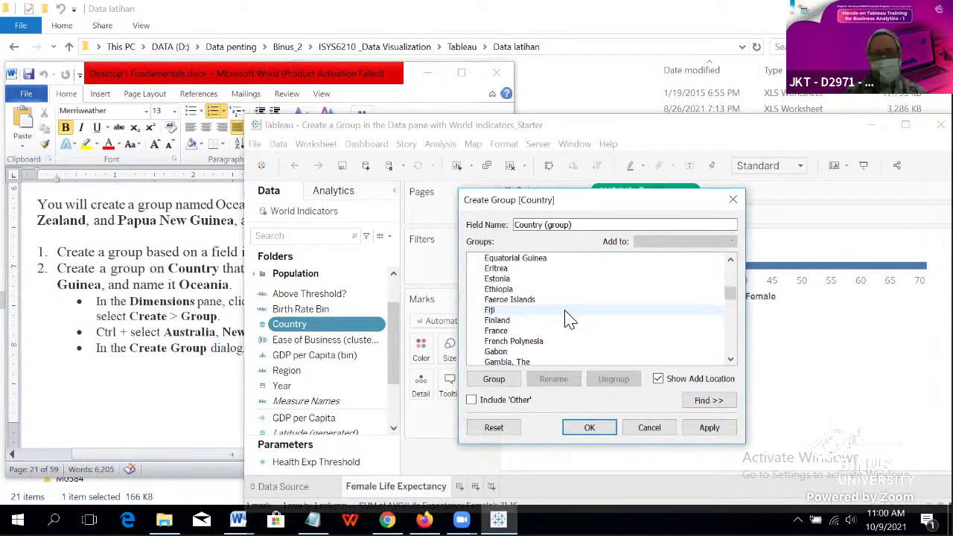
scroll(566, 319, down, 10)
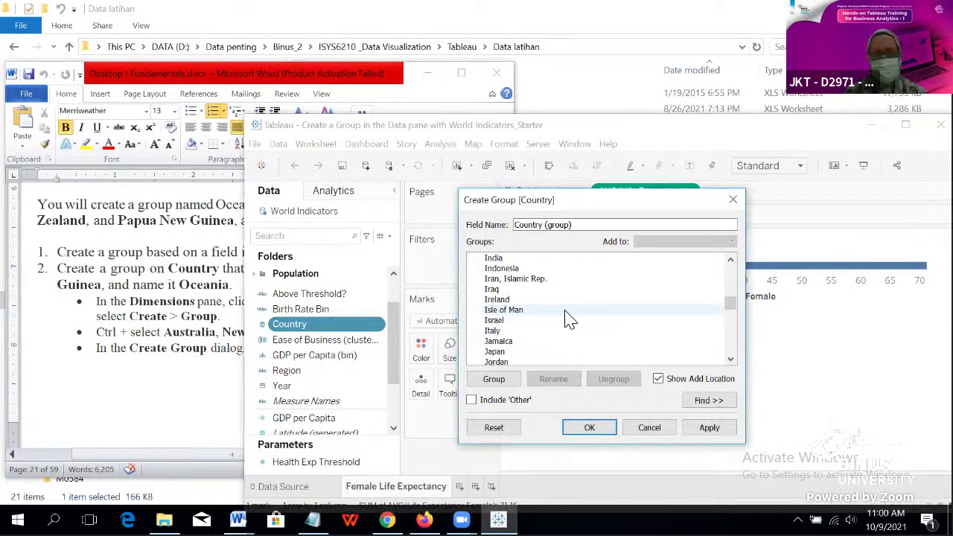
scroll(566, 319, down, 6)
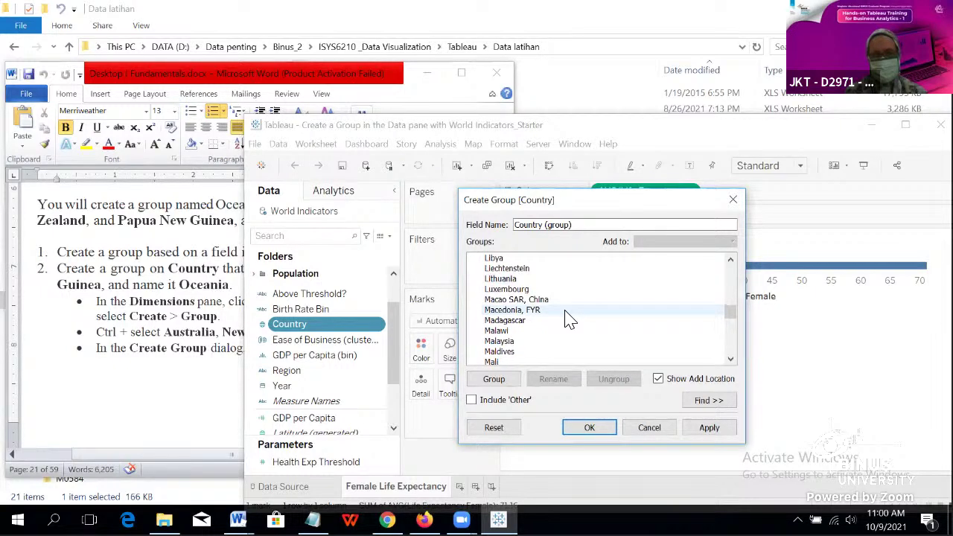
scroll(566, 319, down, 7)
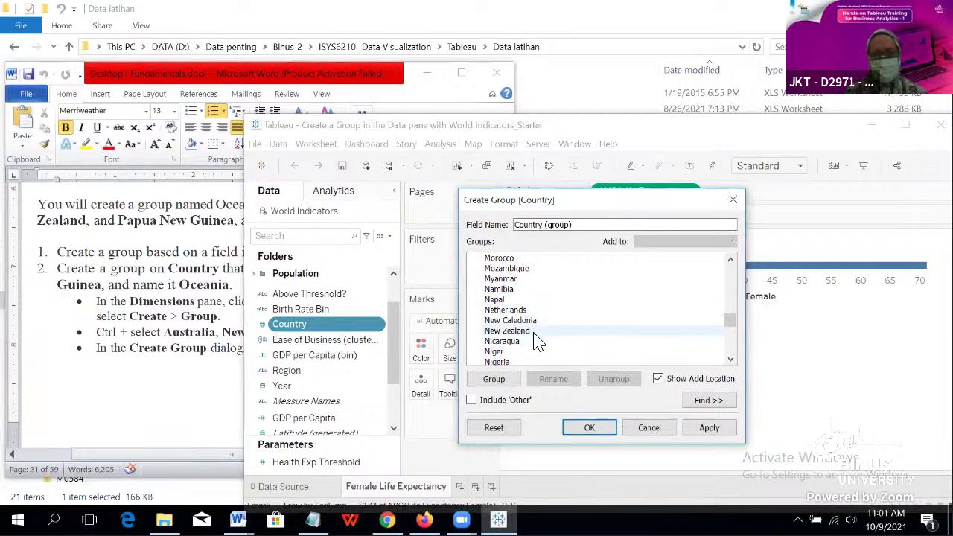
ctrl+click(552, 333)
scroll(604, 344, down, 3)
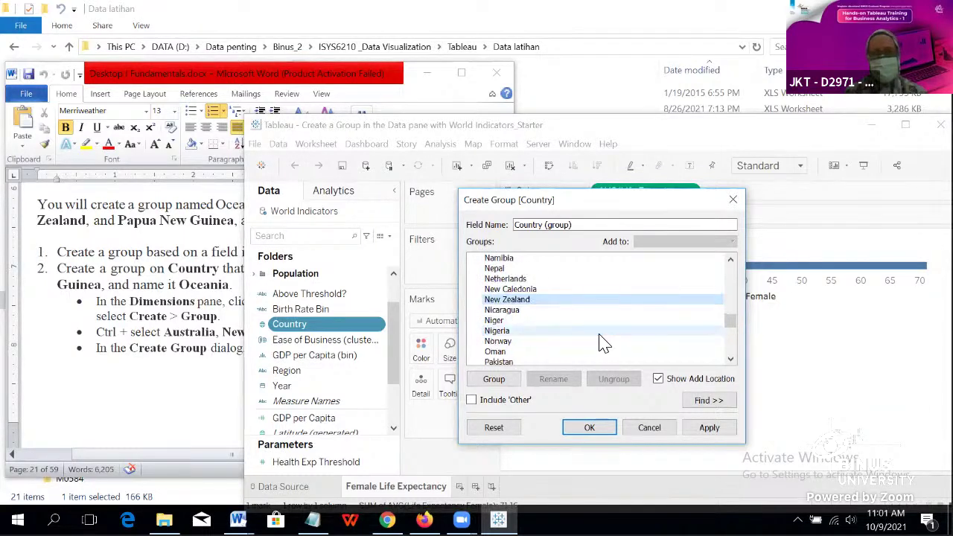
scroll(604, 345, down, 6)
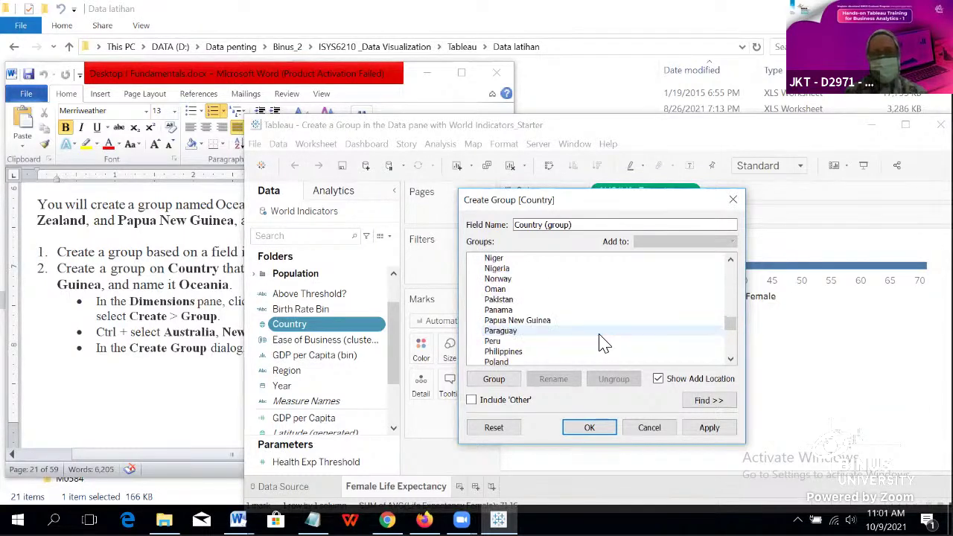
ctrl+click(561, 325)
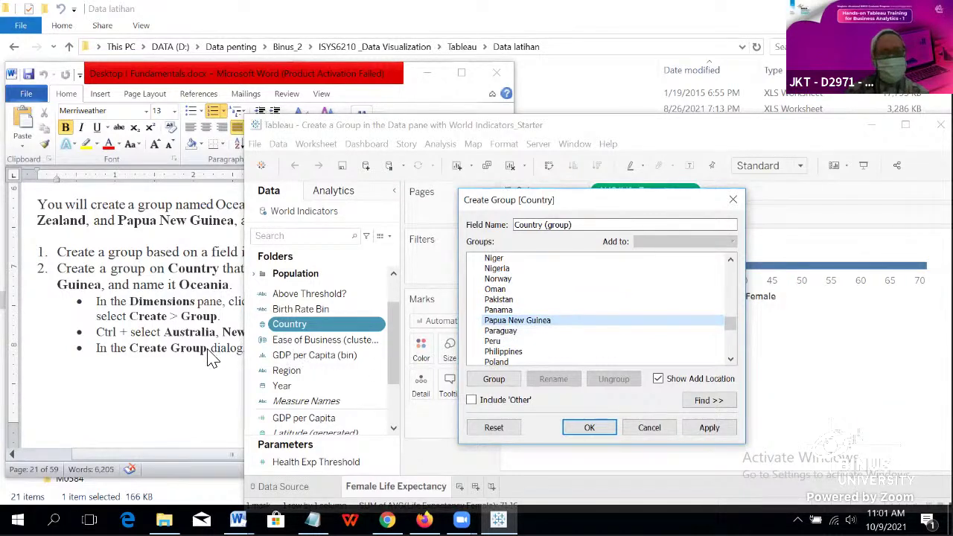
Step: Group the three selected countries and name the group Oceania
click(505, 382)
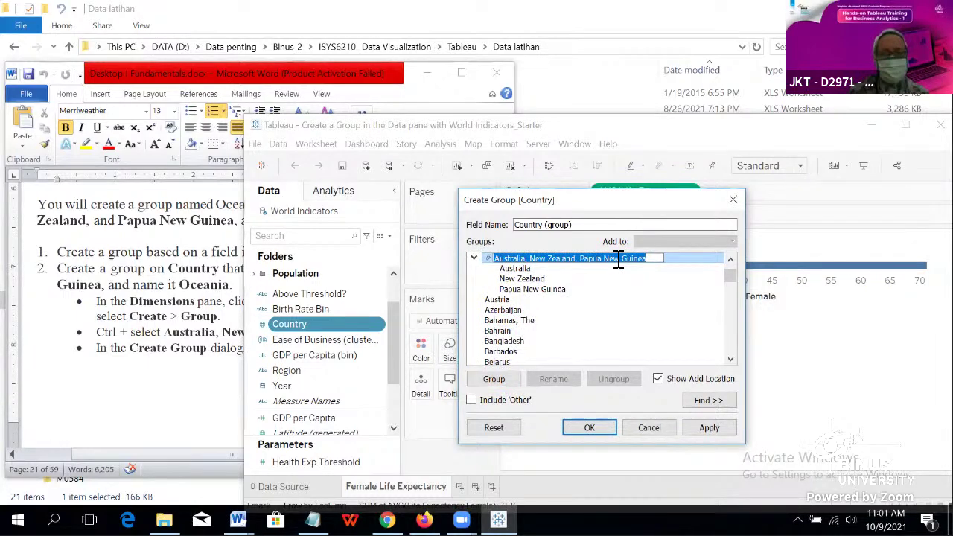
text(Oceania)
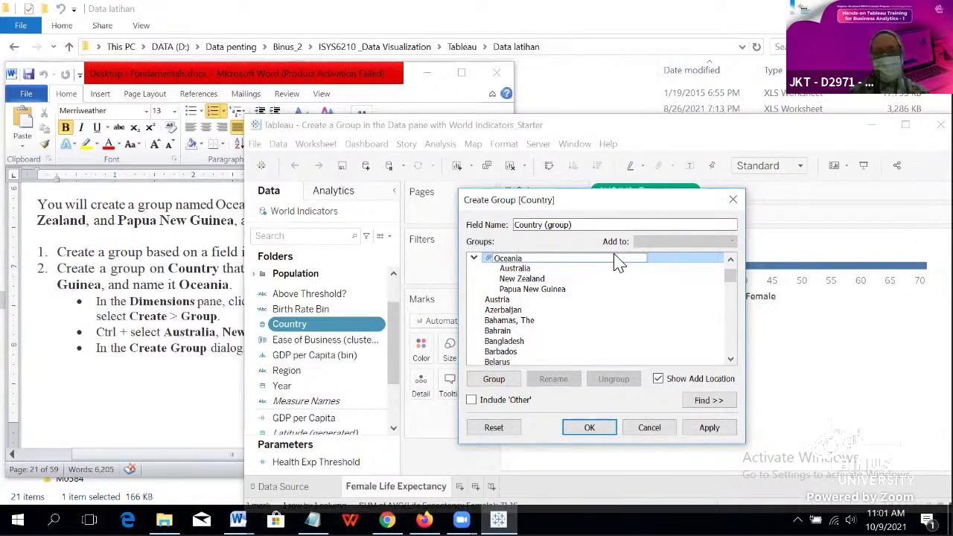
key(Return)
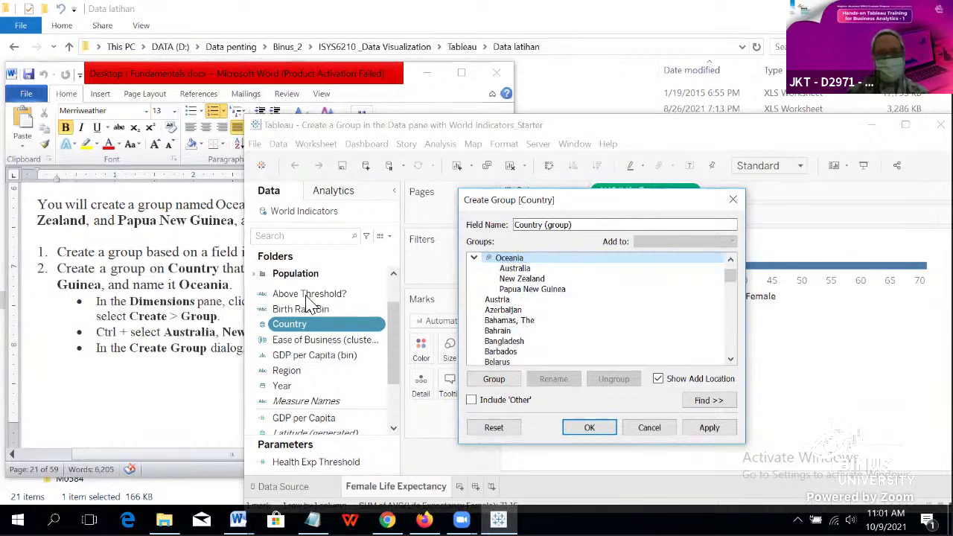
Step: Compare the Create Group dialog with the Word document's example and read step 3 on grouping all other countries as Other
click(155, 313)
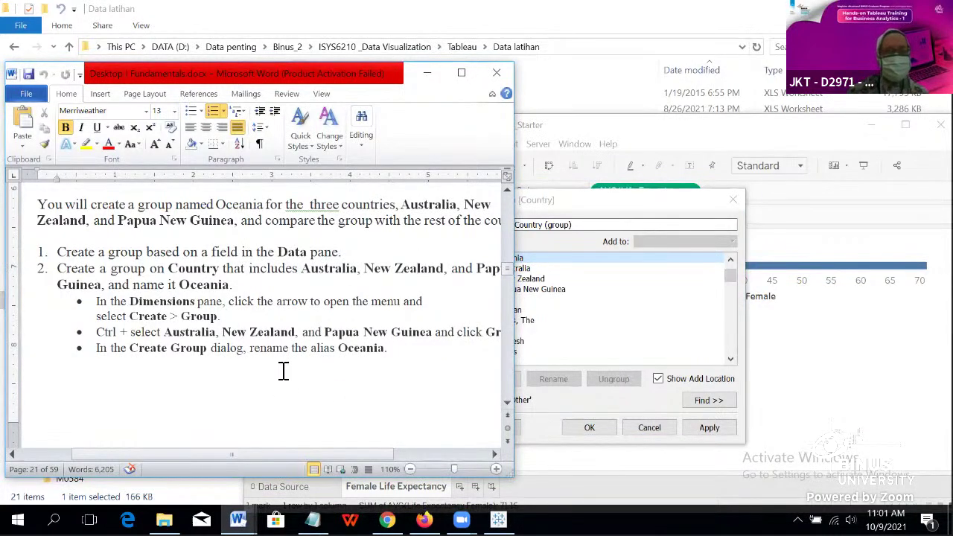
scroll(288, 369, down, 5)
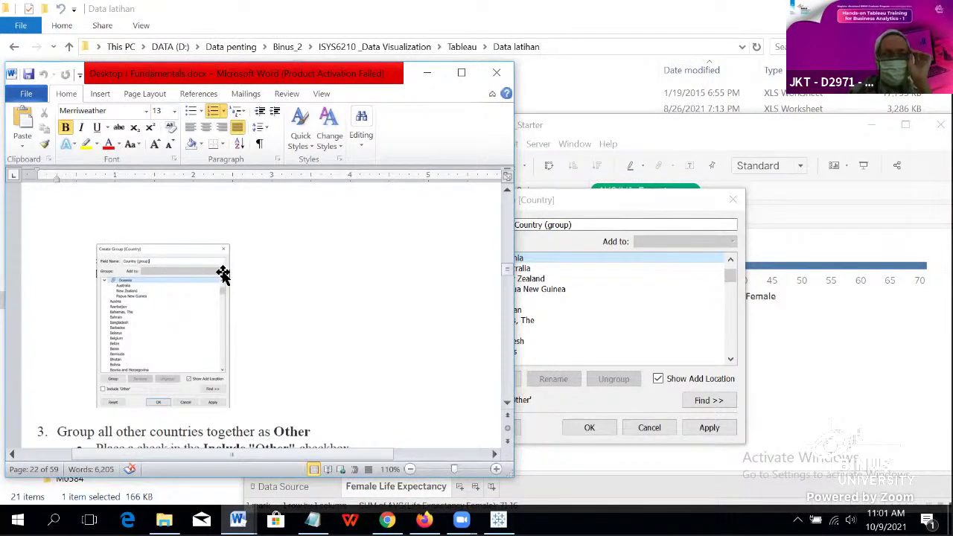
click(622, 211)
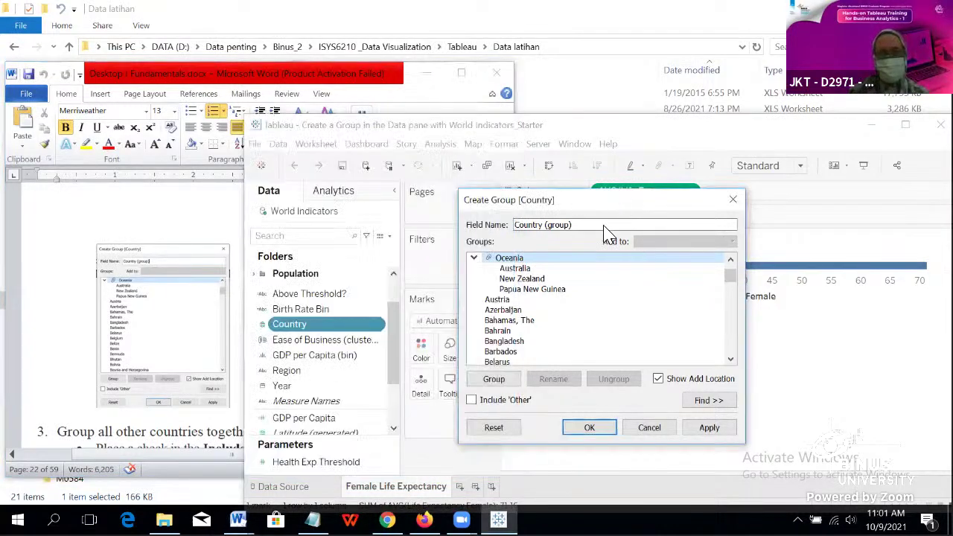
scroll(149, 343, down, 3)
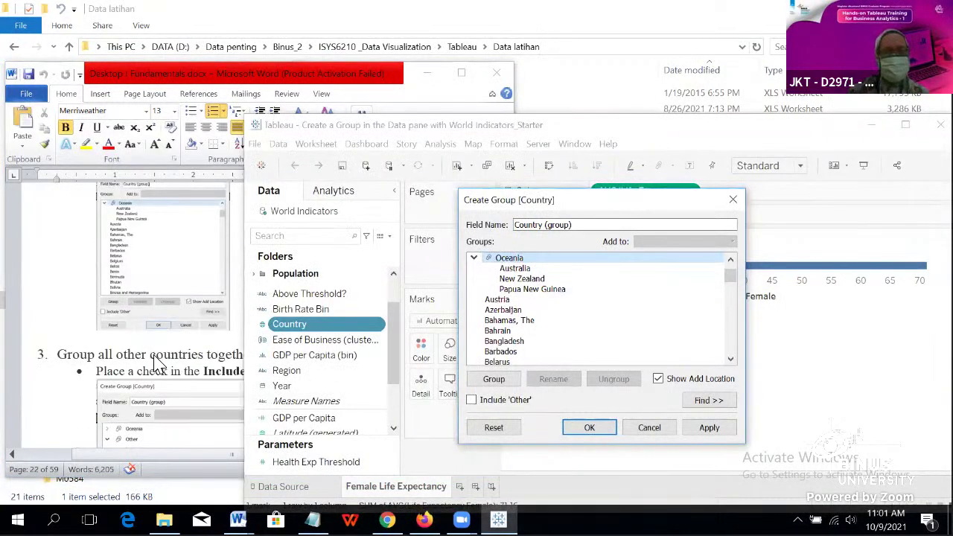
click(156, 365)
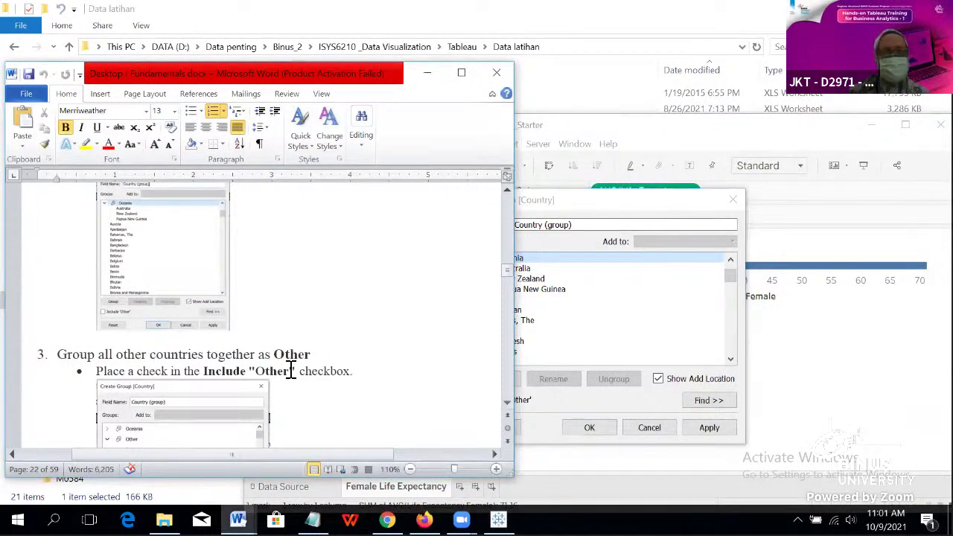
scroll(292, 370, down, 2)
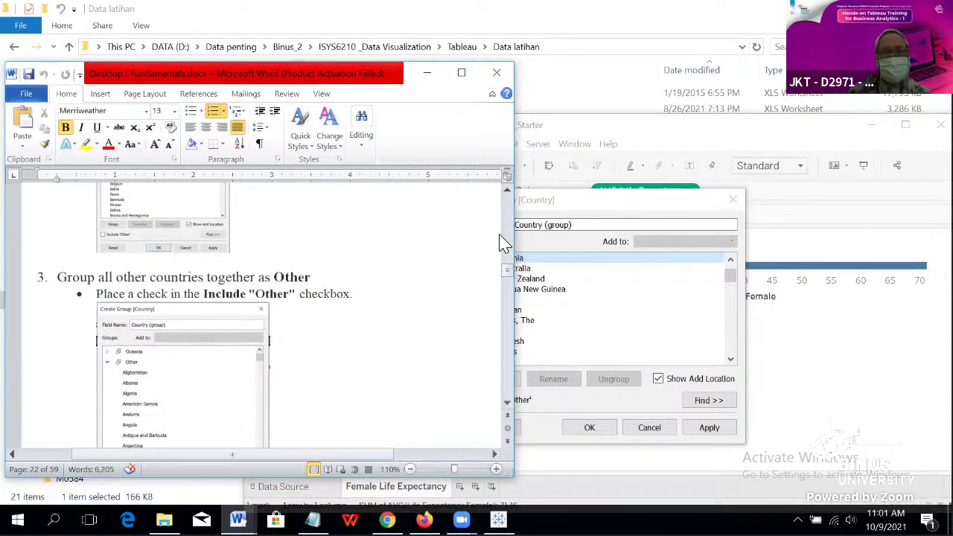
Step: Group all remaining countries as Other in the Create Group dialog, then collapse or expand the Oceania group to check its members
click(590, 205)
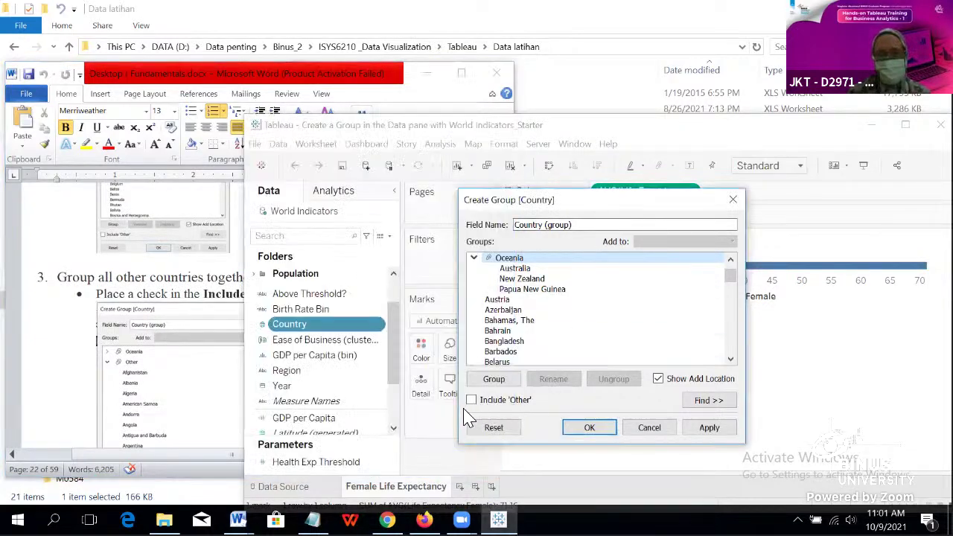
click(170, 329)
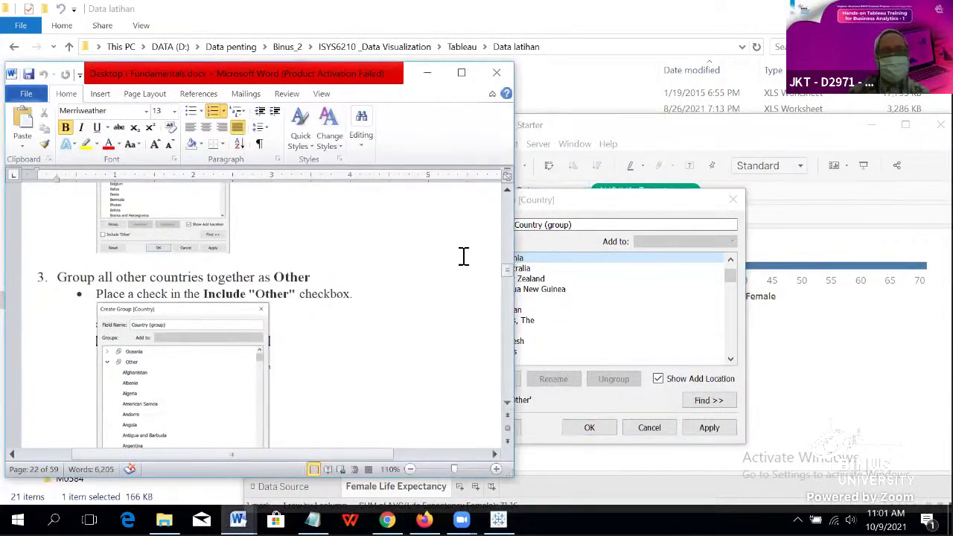
click(606, 201)
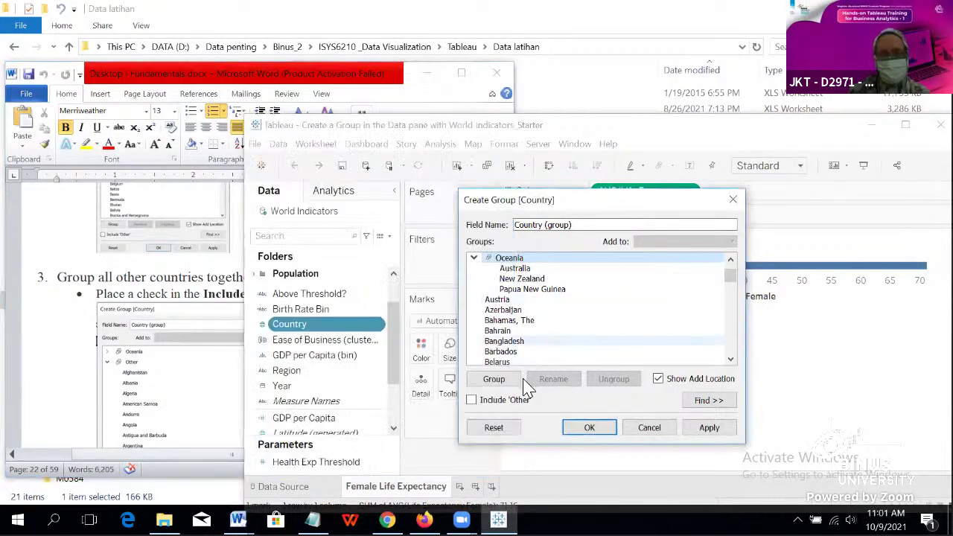
click(473, 401)
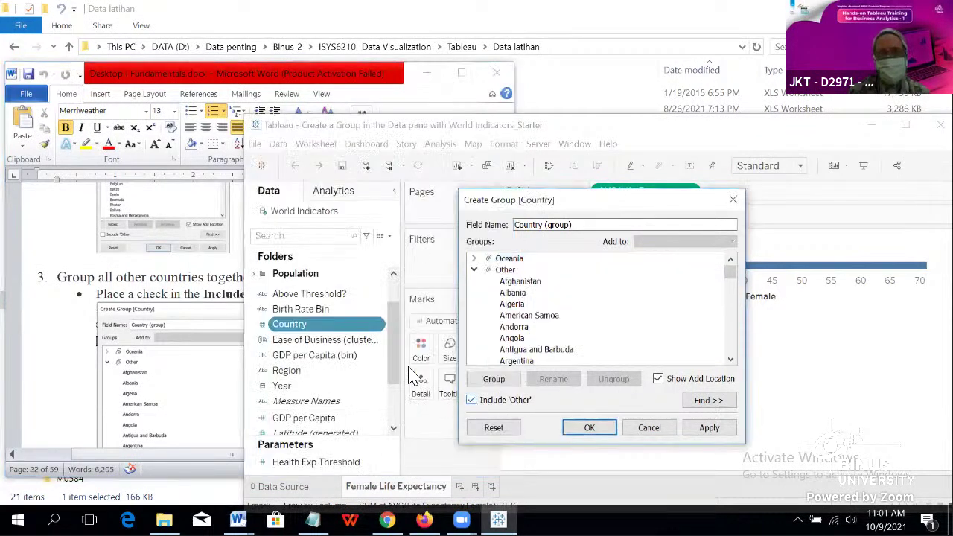
click(473, 261)
click(473, 259)
Step: Read the Word document's steps on naming the group field and placing it on Rows, comparing them with the Create Group dialog
click(171, 289)
scroll(172, 286, down, 5)
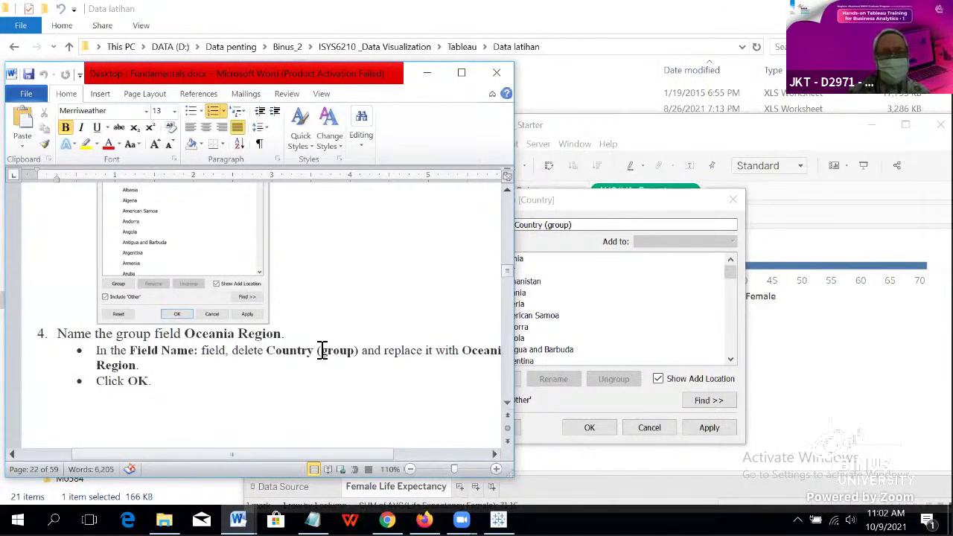
scroll(322, 350, up, 4)
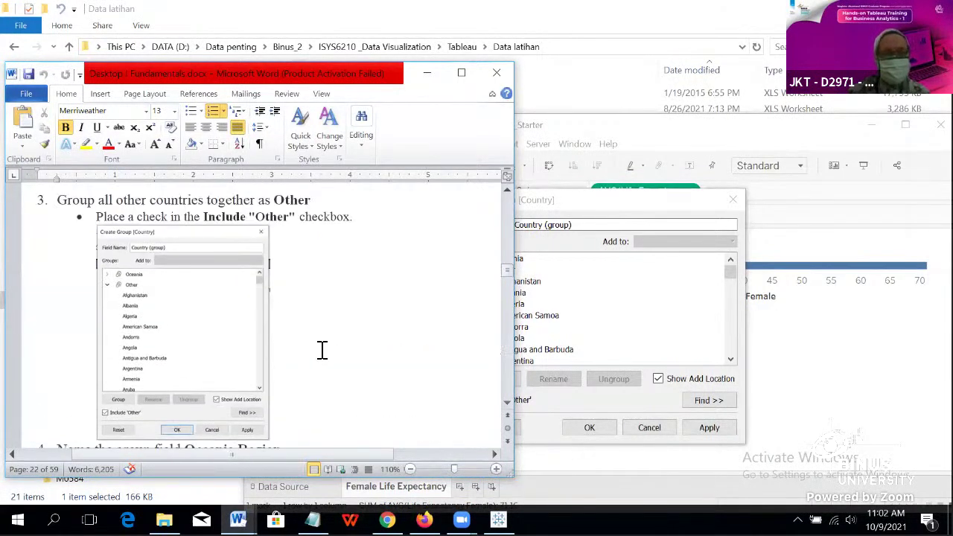
scroll(321, 350, down, 10)
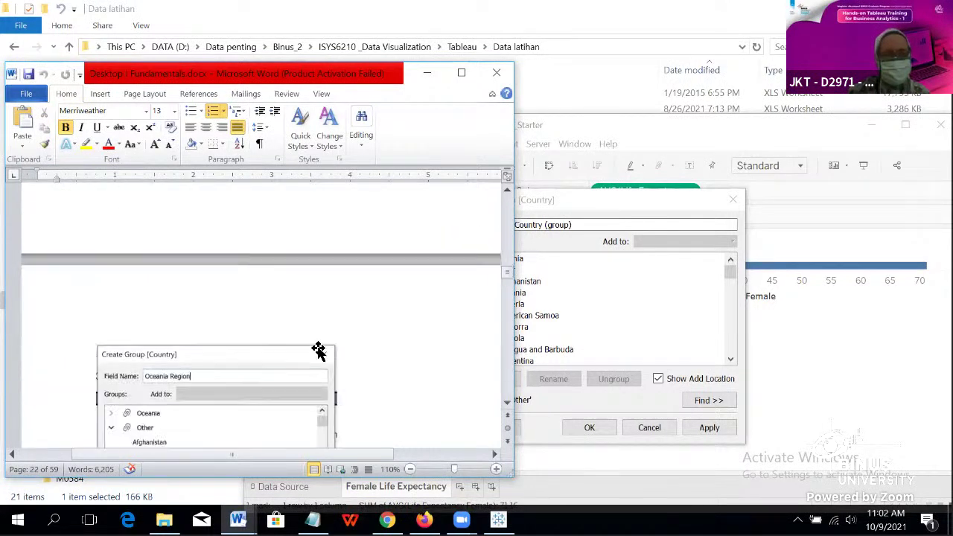
scroll(319, 351, down, 2)
scroll(318, 352, down, 14)
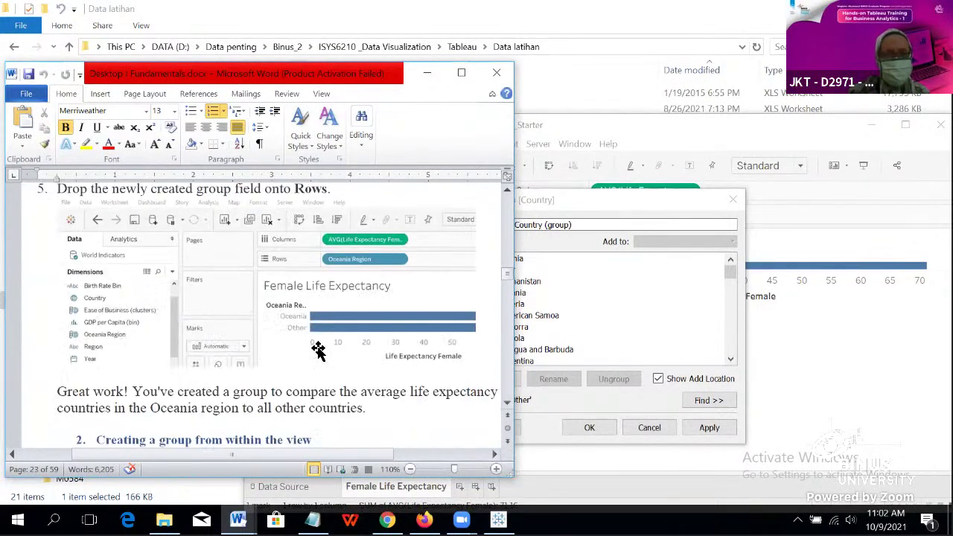
scroll(318, 352, up, 13)
scroll(320, 350, up, 12)
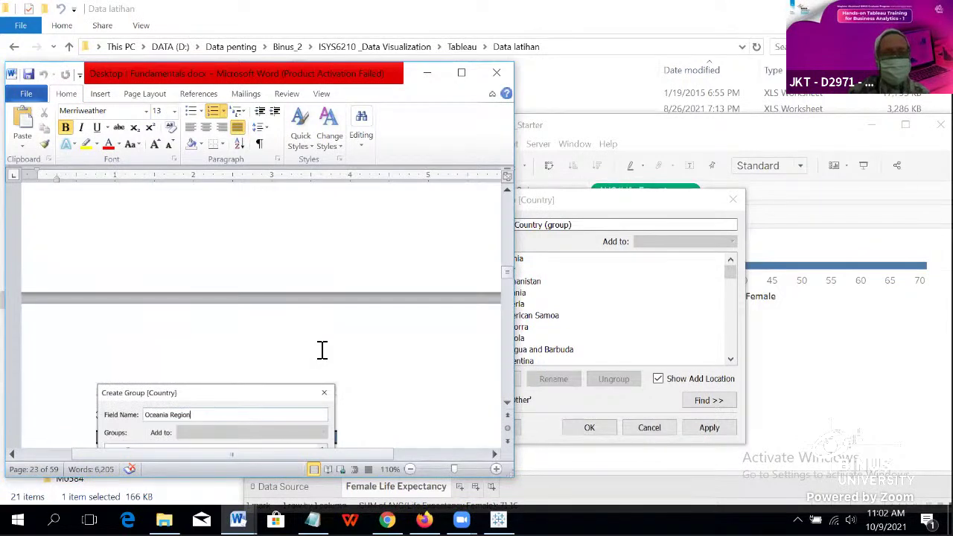
click(586, 209)
click(506, 269)
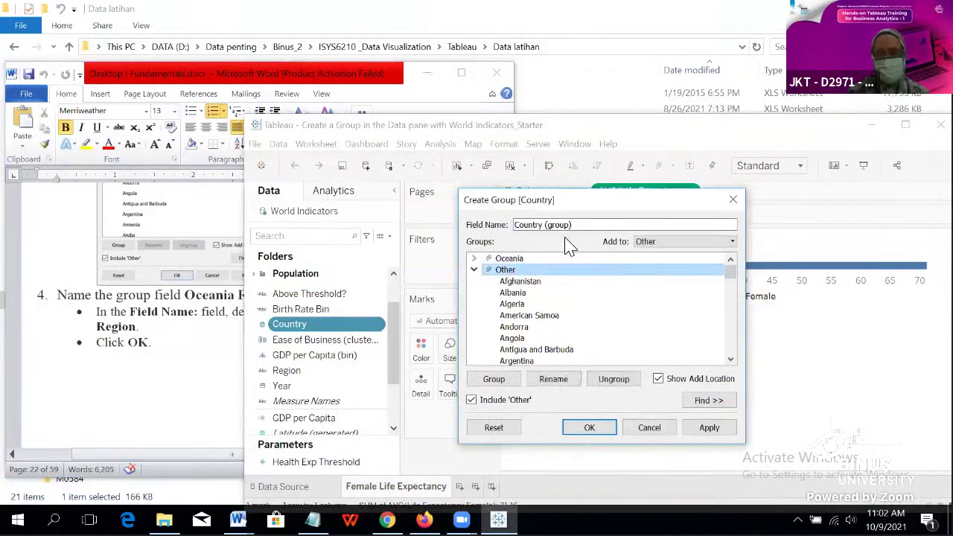
click(205, 295)
scroll(143, 303, up, 2)
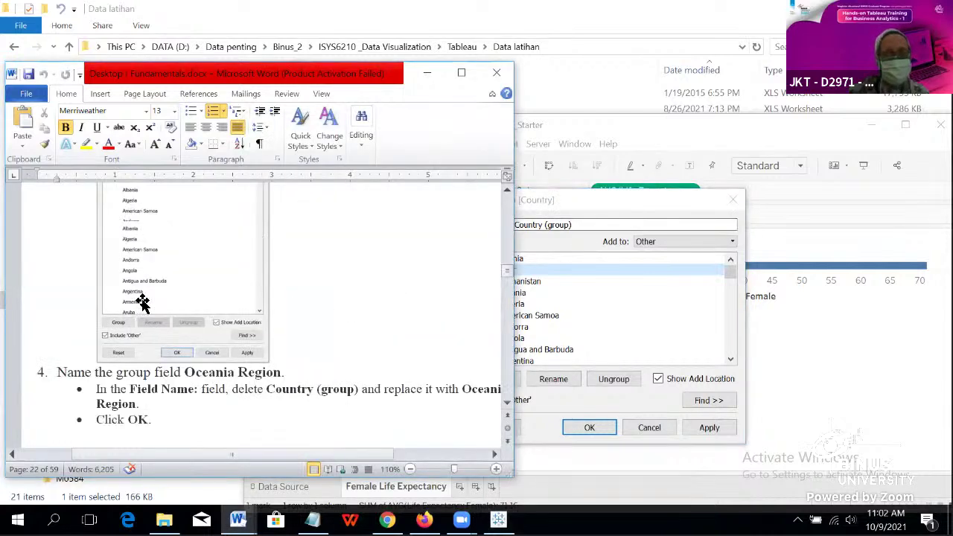
scroll(143, 303, up, 1)
scroll(143, 303, down, 8)
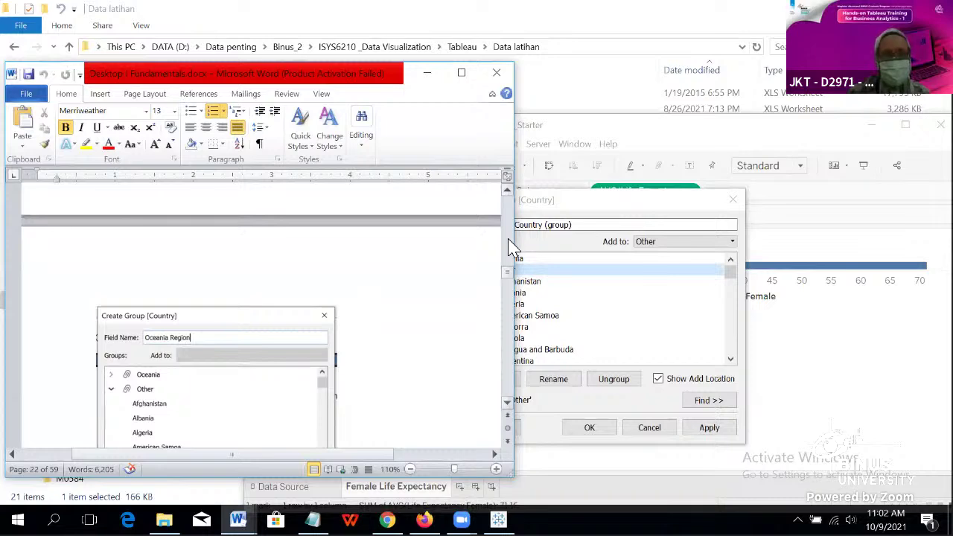
Step: Name the group field Oceania Region, apply the grouping and close the dialog
click(546, 205)
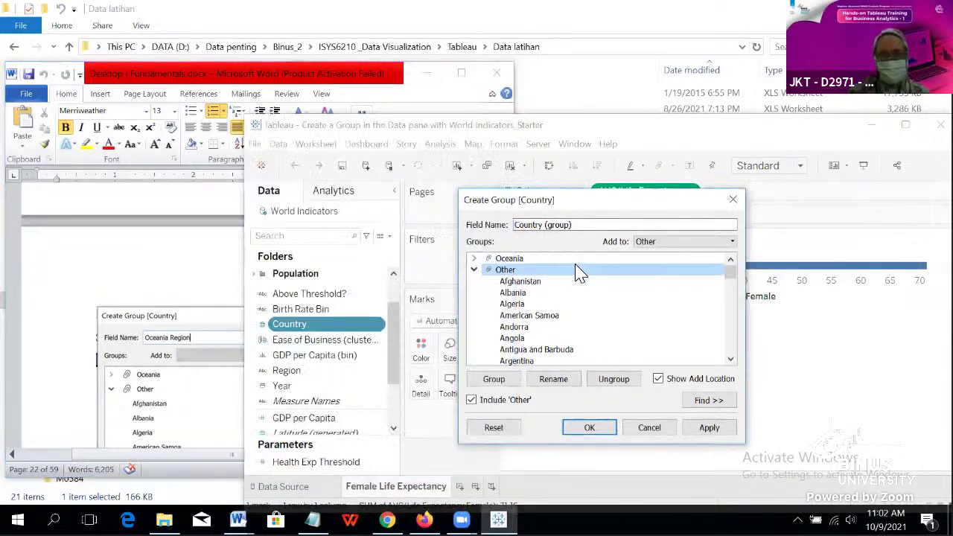
click(543, 271)
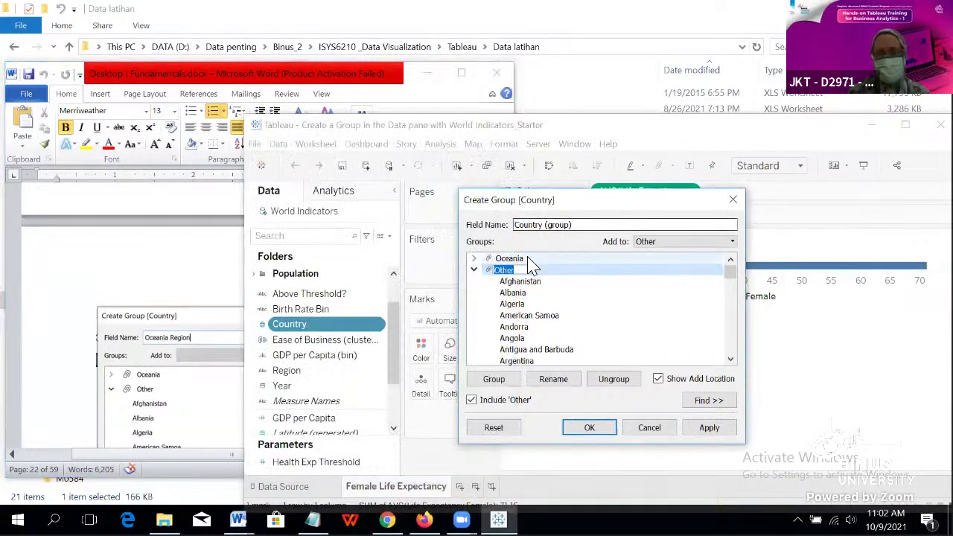
drag(592, 229, 500, 224)
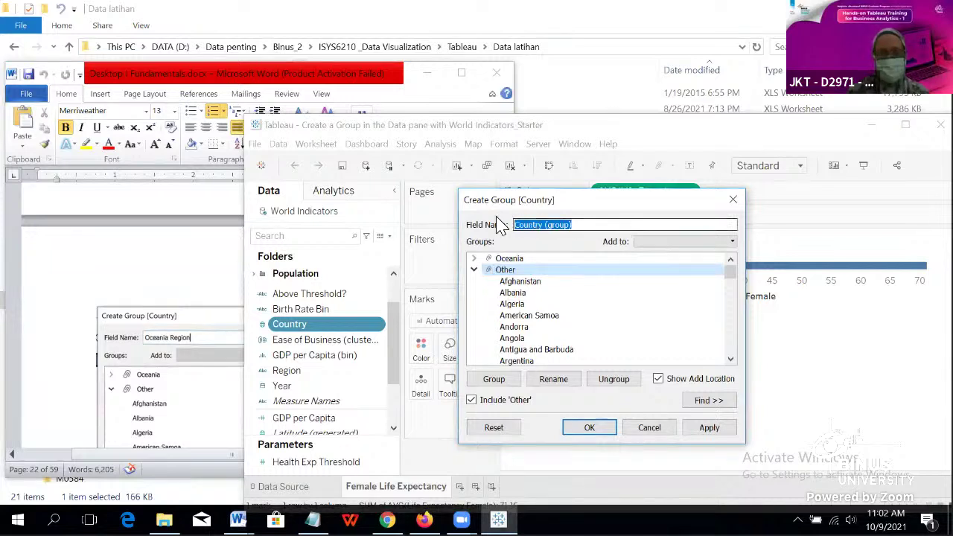
text(Oceania Region)
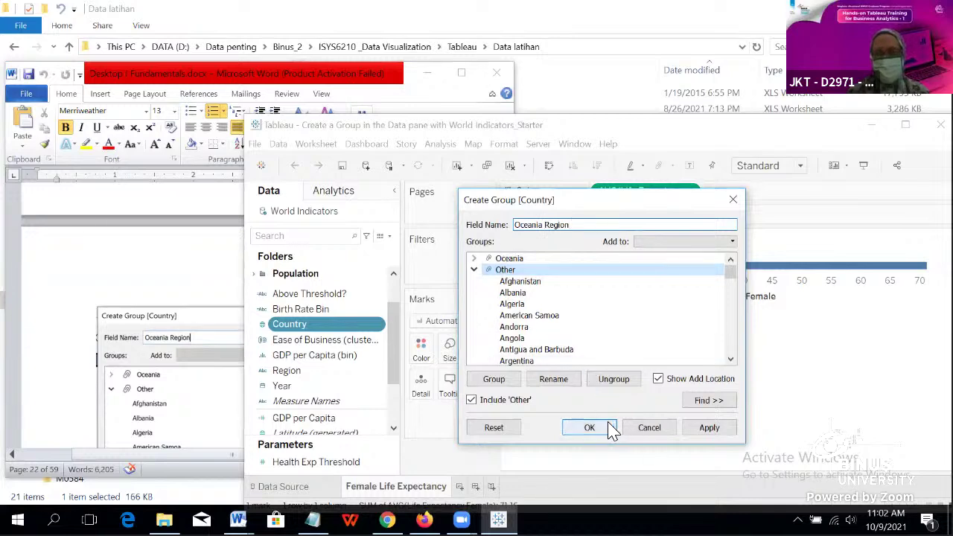
click(709, 429)
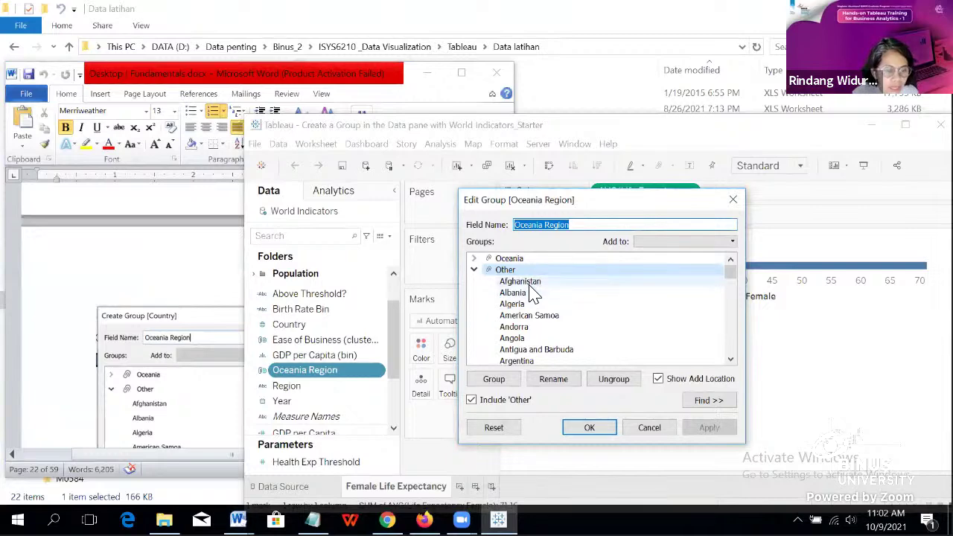
click(734, 200)
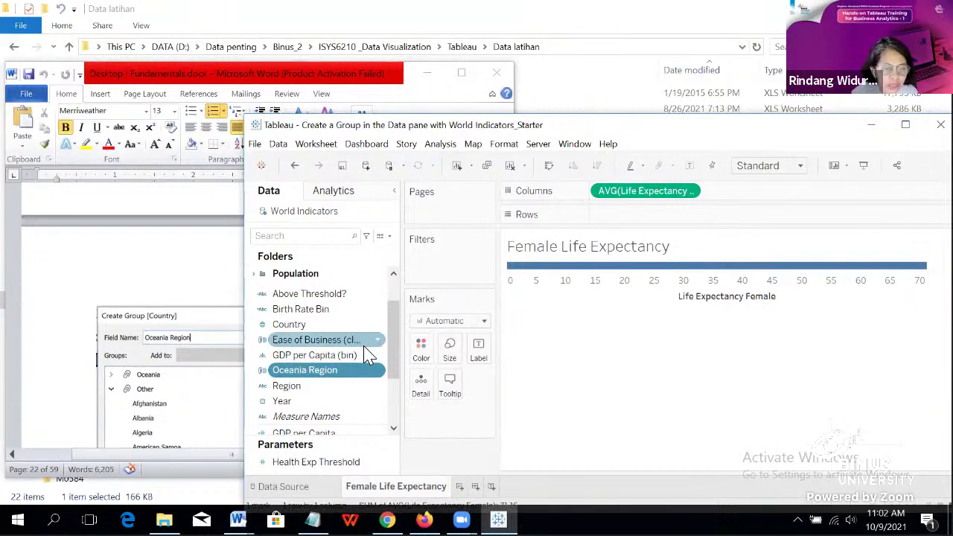
Step: Open the Oceania Region field's group definition and expand Oceania and Other to review their member countries
scroll(324, 312, up, 2)
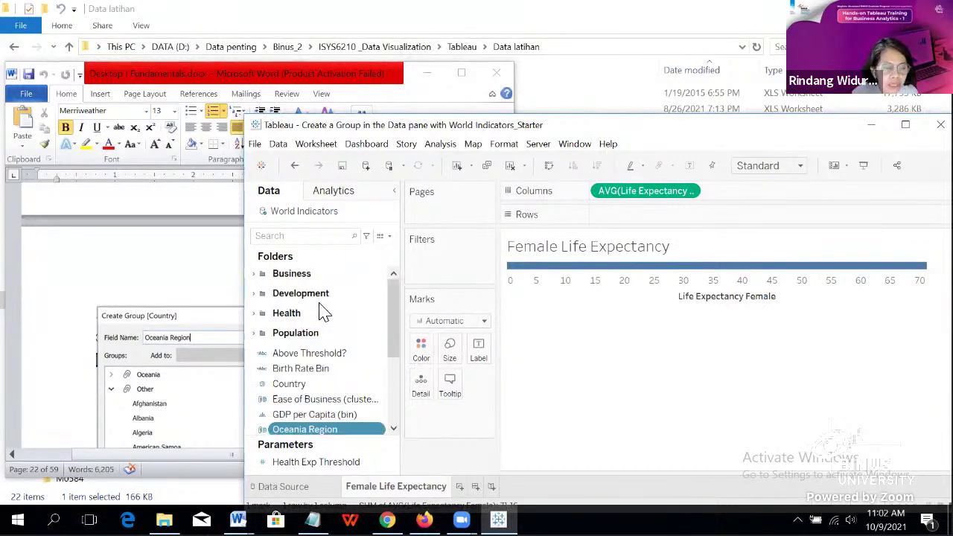
scroll(324, 312, down, 3)
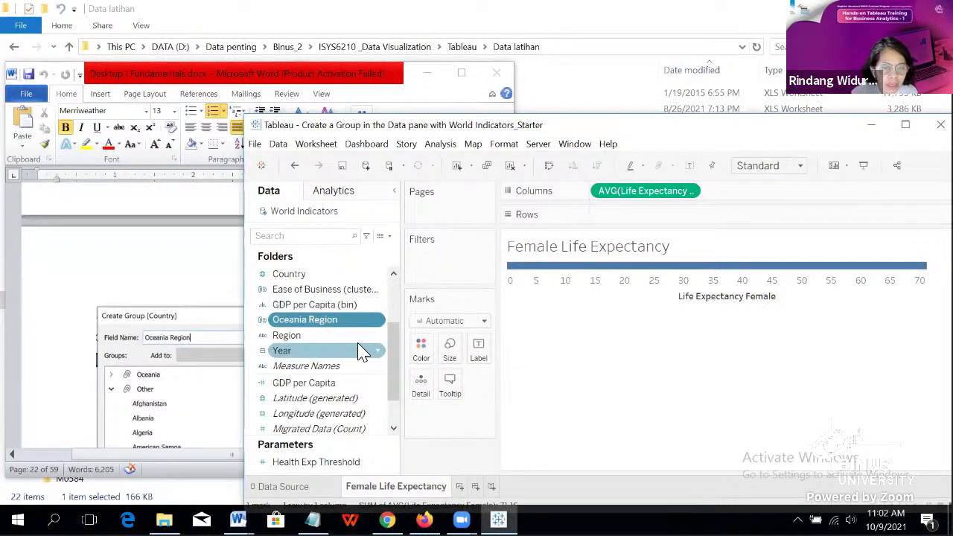
right_click(378, 322)
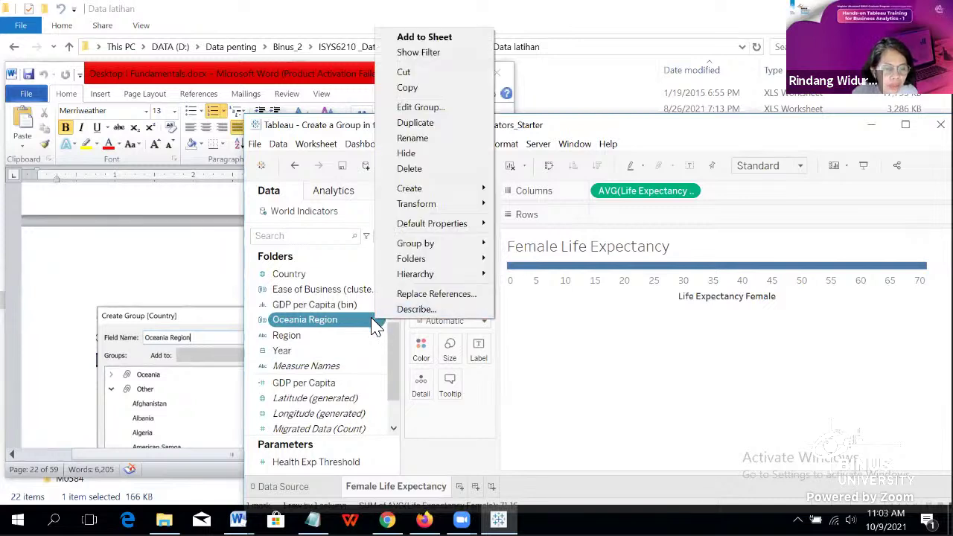
click(377, 325)
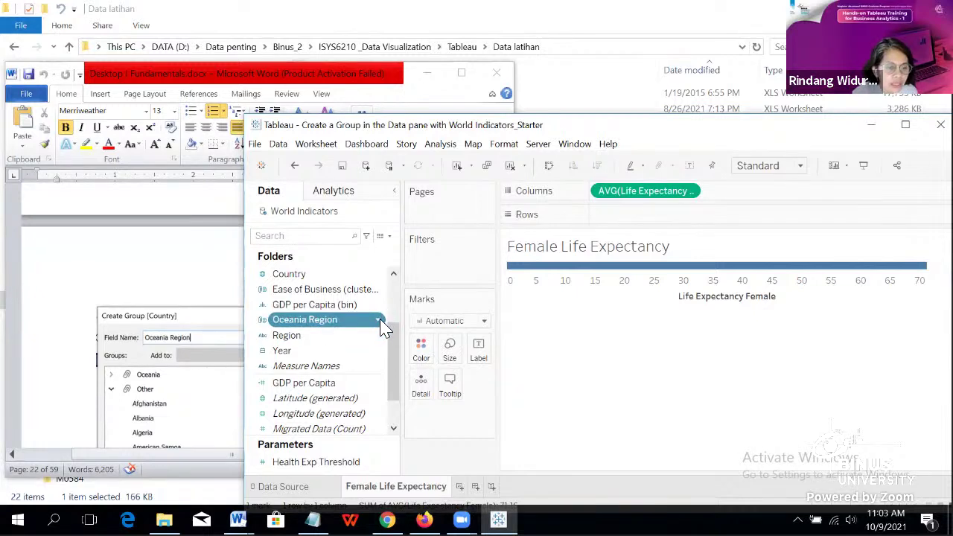
click(374, 321)
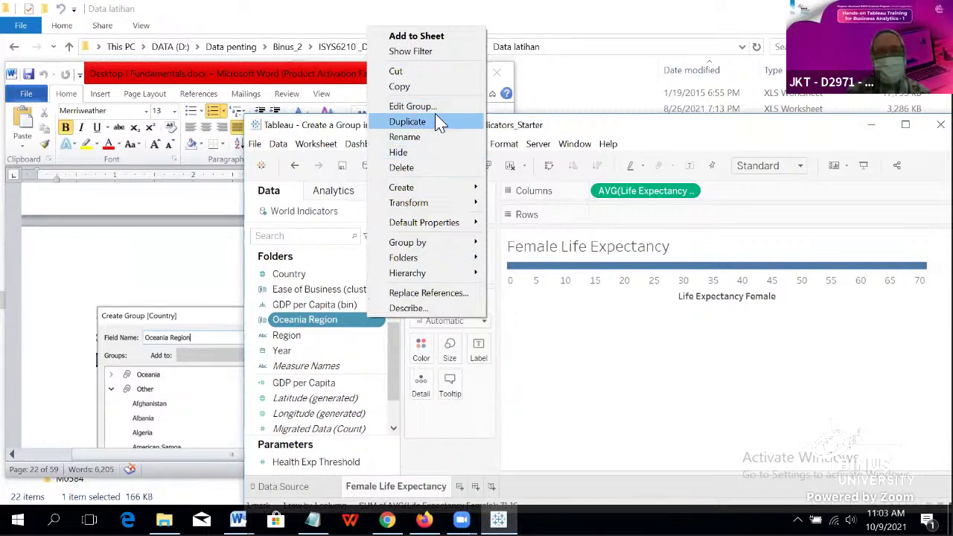
click(384, 322)
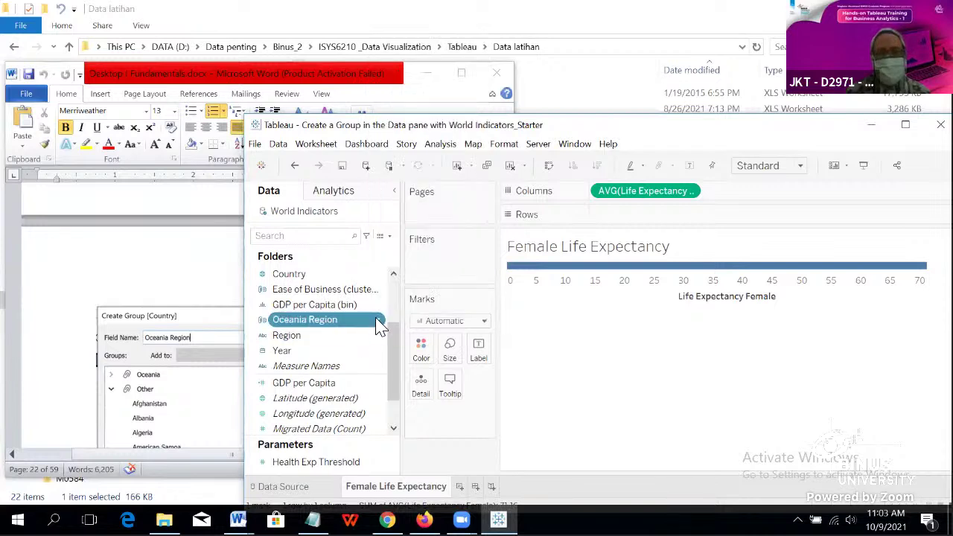
right_click(380, 326)
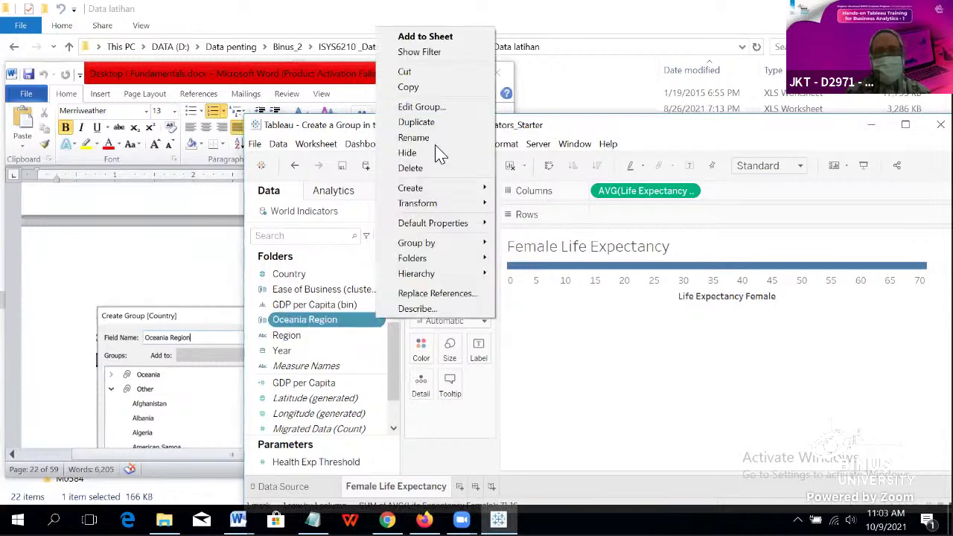
click(440, 107)
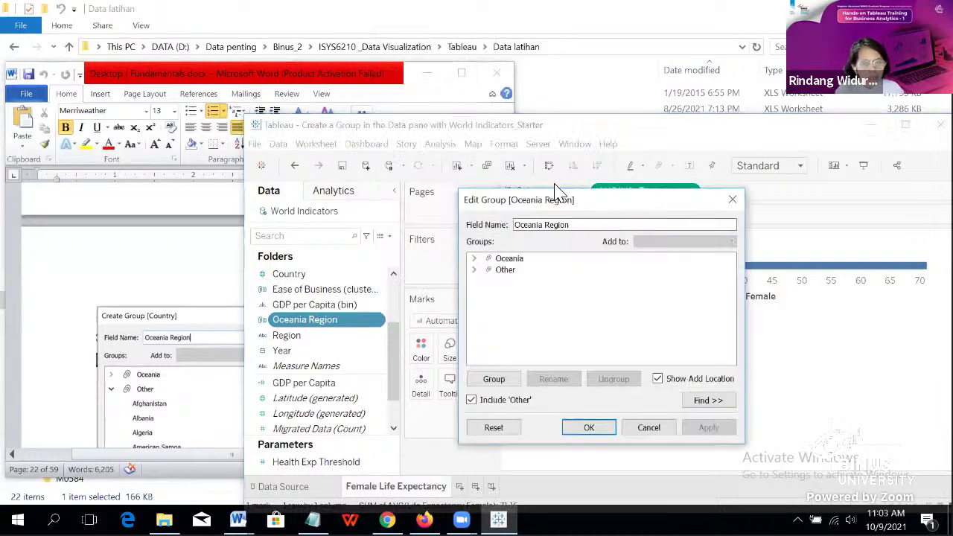
click(475, 260)
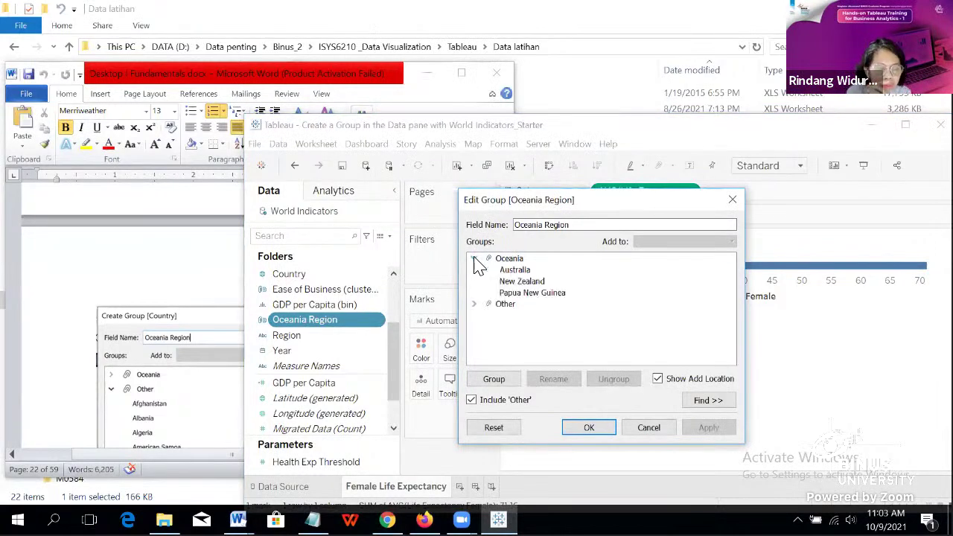
click(474, 304)
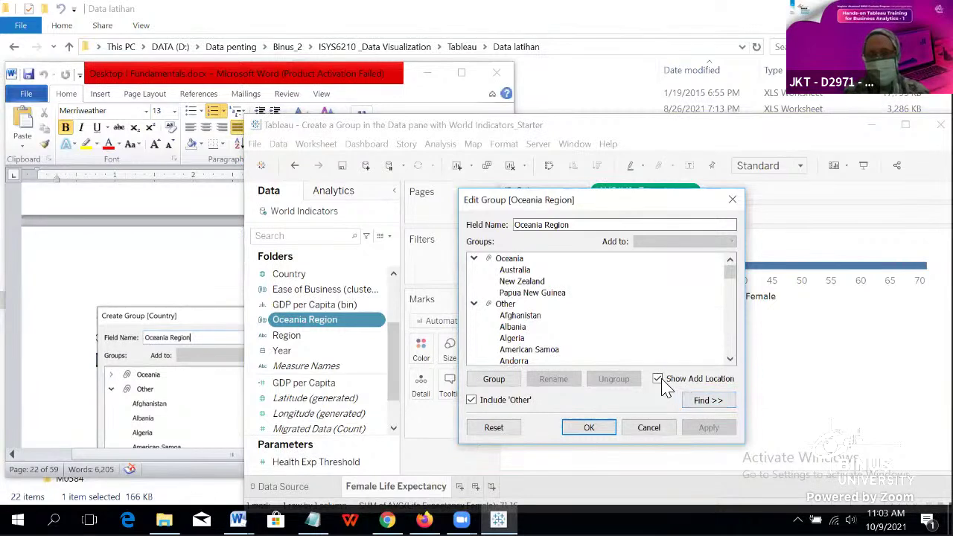
click(603, 430)
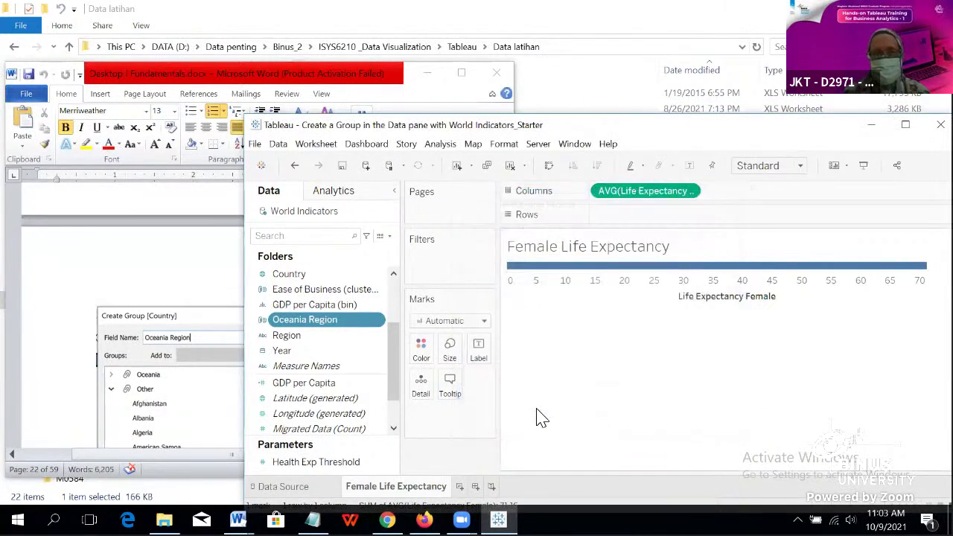
Step: Reopen the Oceania Region group definition to show where it is edited, and close it without changes
click(378, 325)
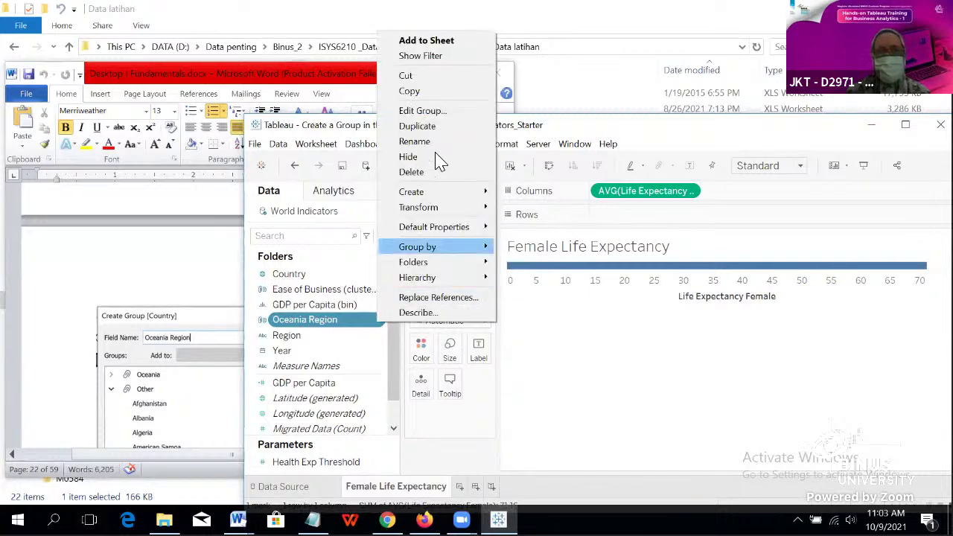
click(457, 112)
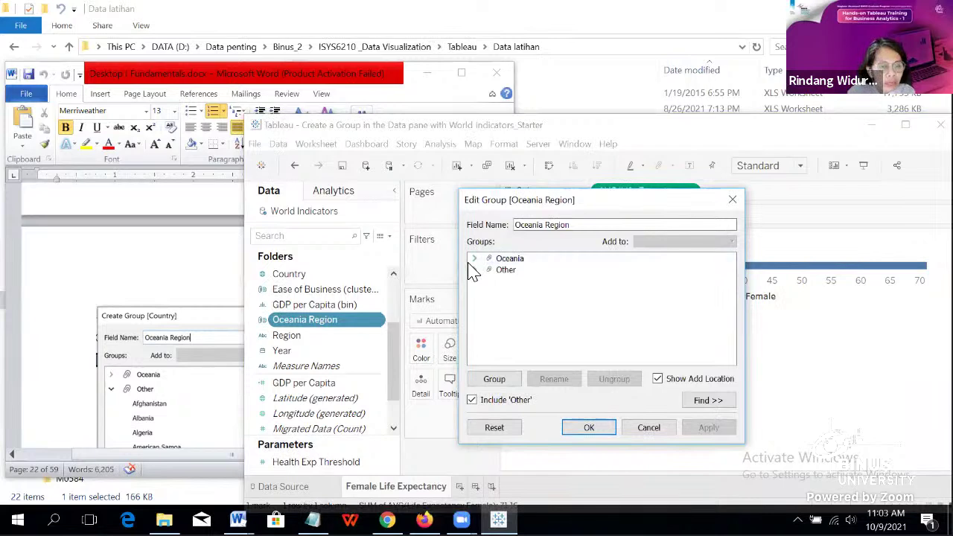
click(733, 201)
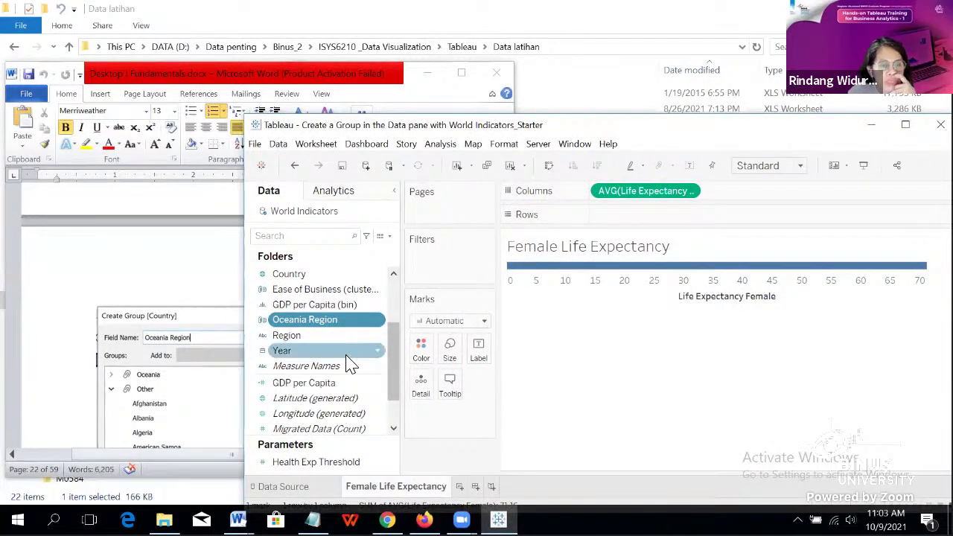
Step: Open the group creation dialog for the Country field to show where it is found, and close it without creating a group
scroll(343, 332, up, 3)
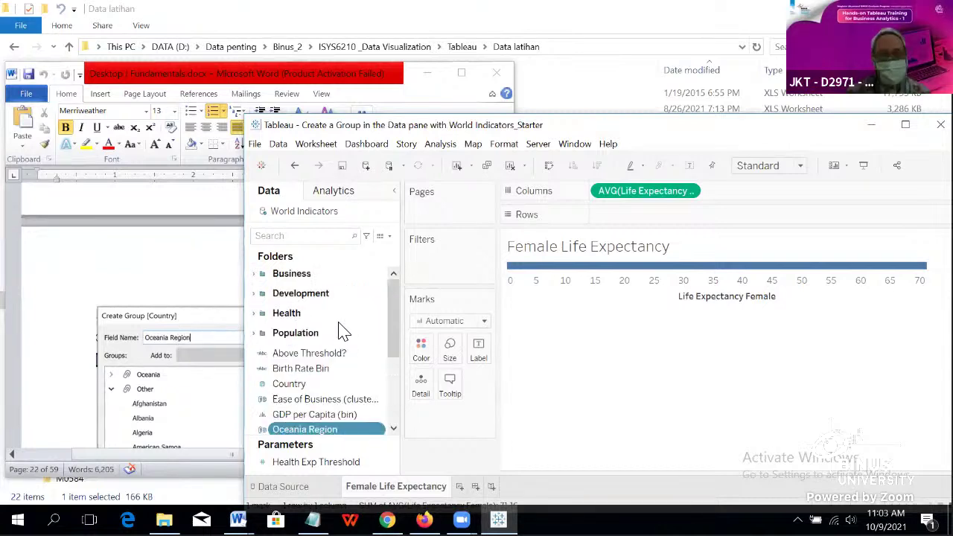
right_click(378, 386)
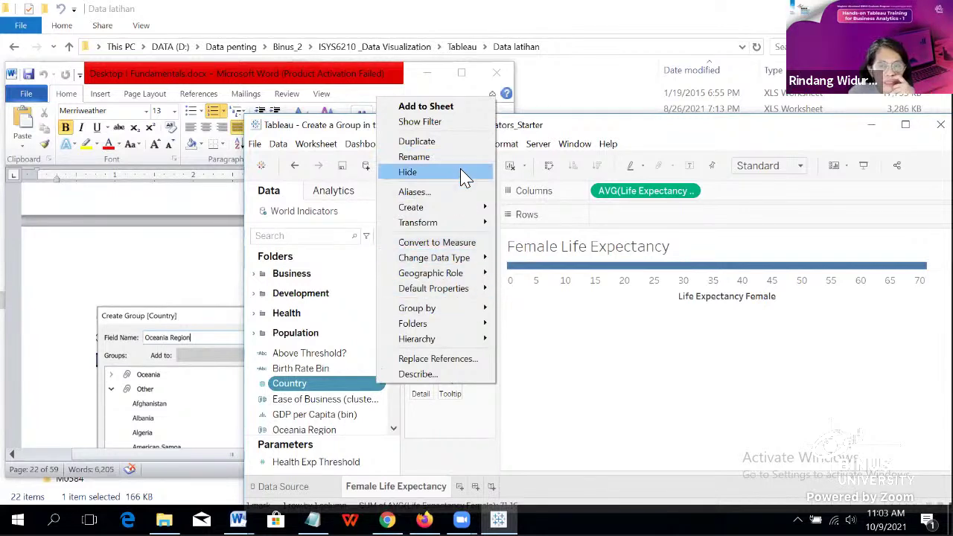
mouse_move(467, 211)
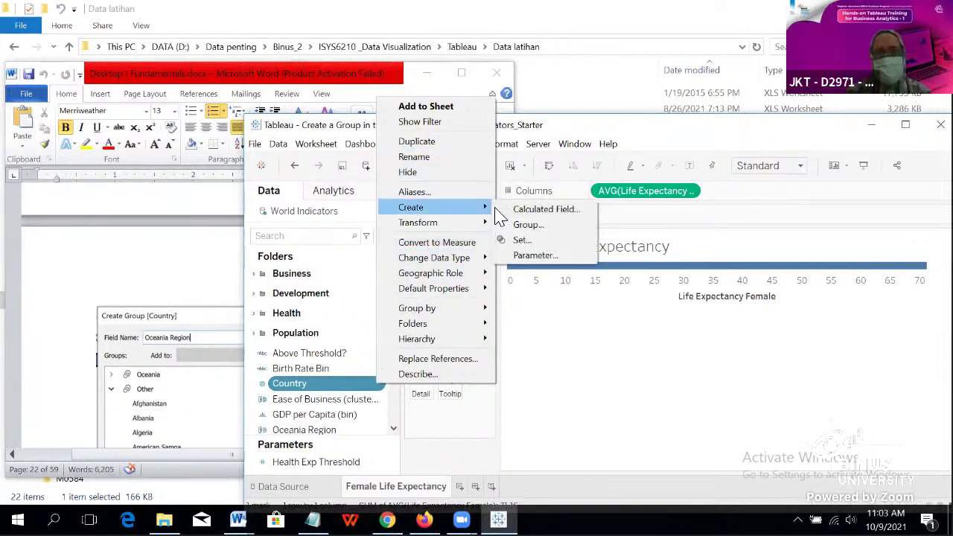
click(529, 225)
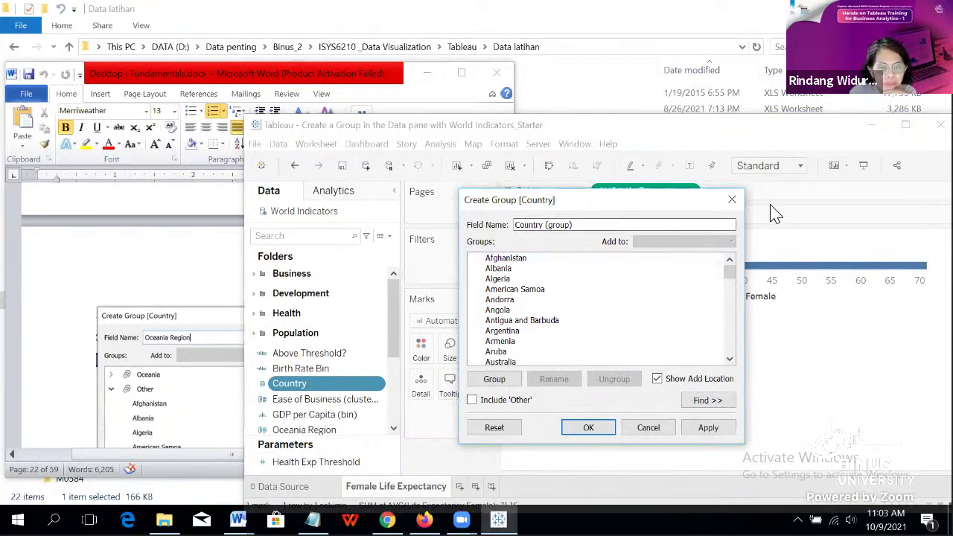
click(734, 202)
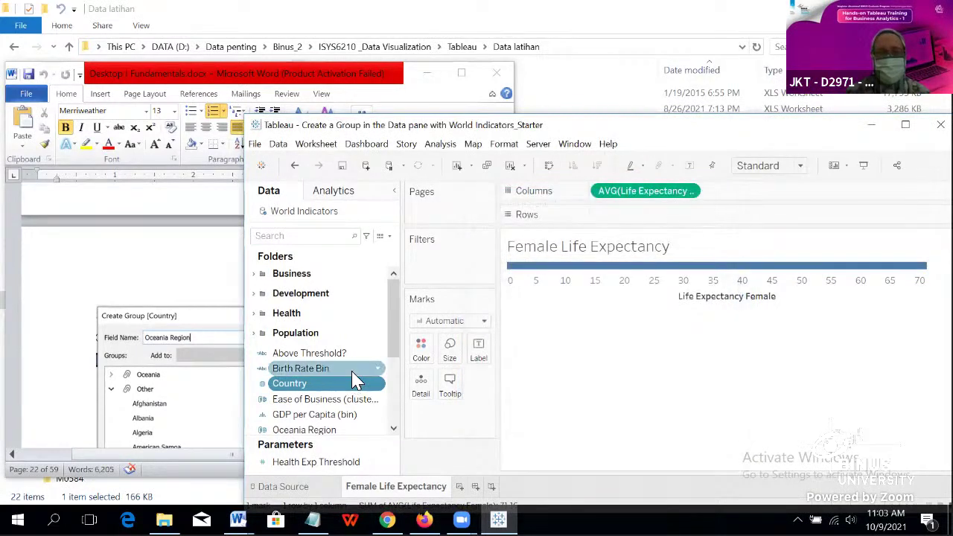
Step: Show the Create options available for the Country field, including Group, and dismiss them
right_click(379, 389)
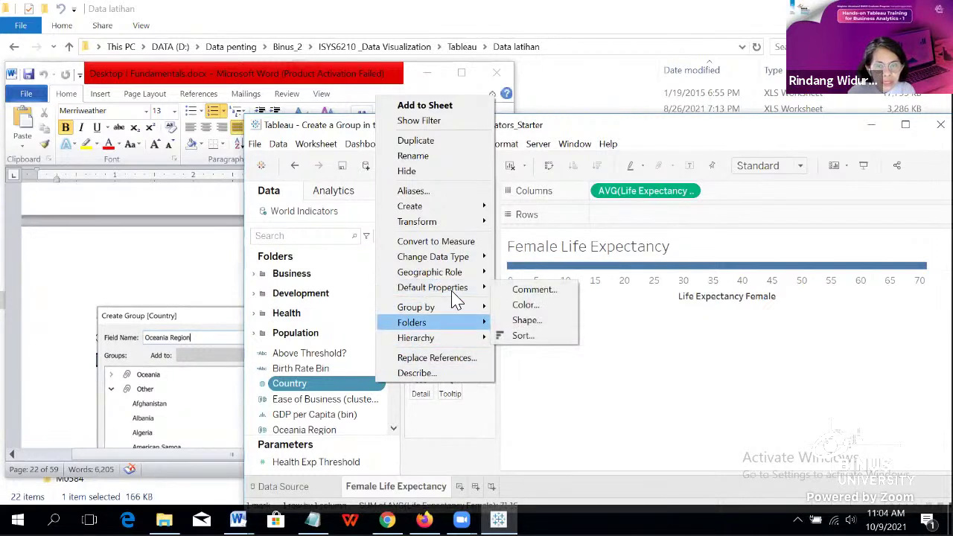
mouse_move(466, 208)
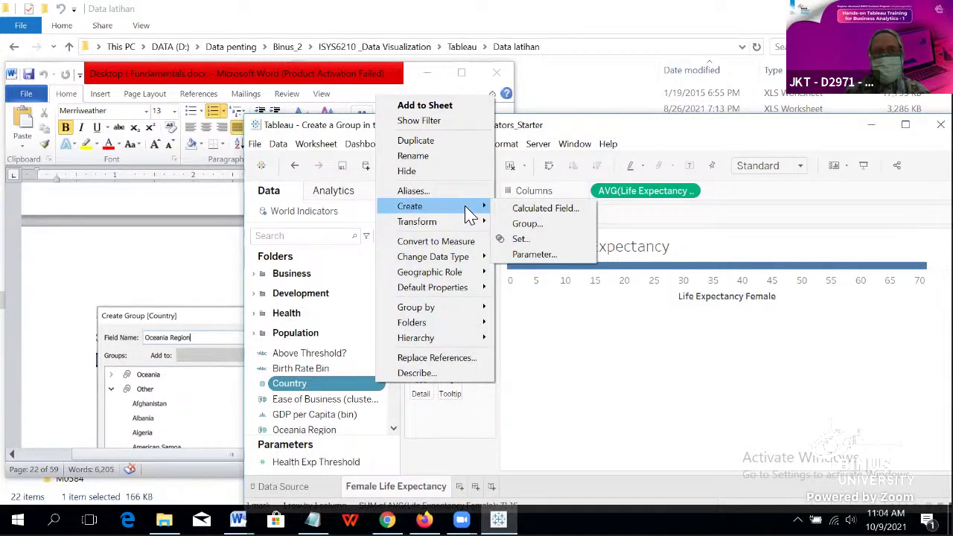
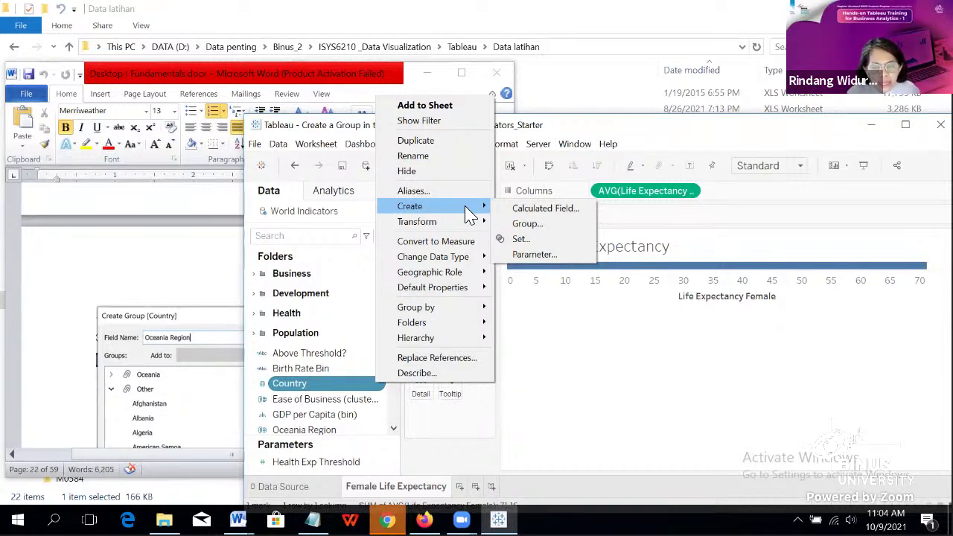
click(341, 394)
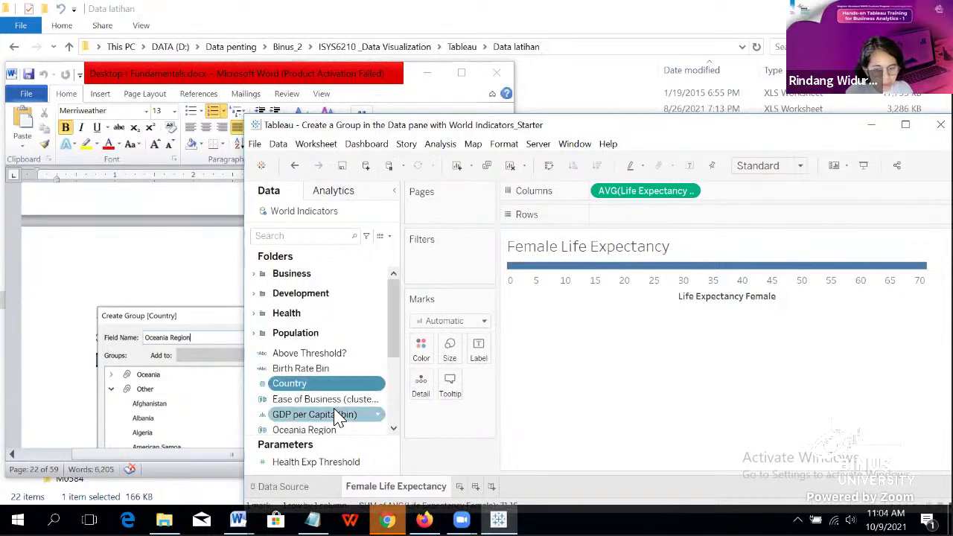
right_click(380, 389)
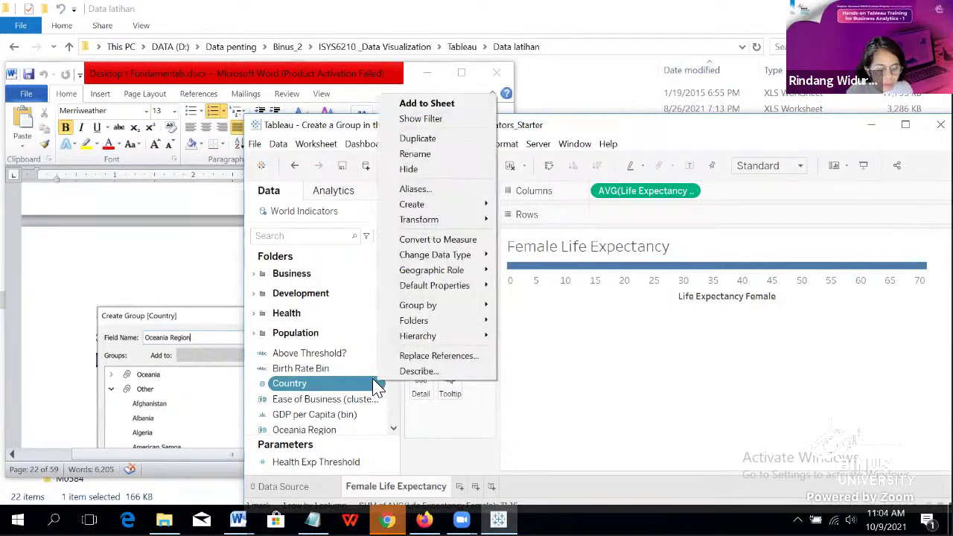
click(335, 401)
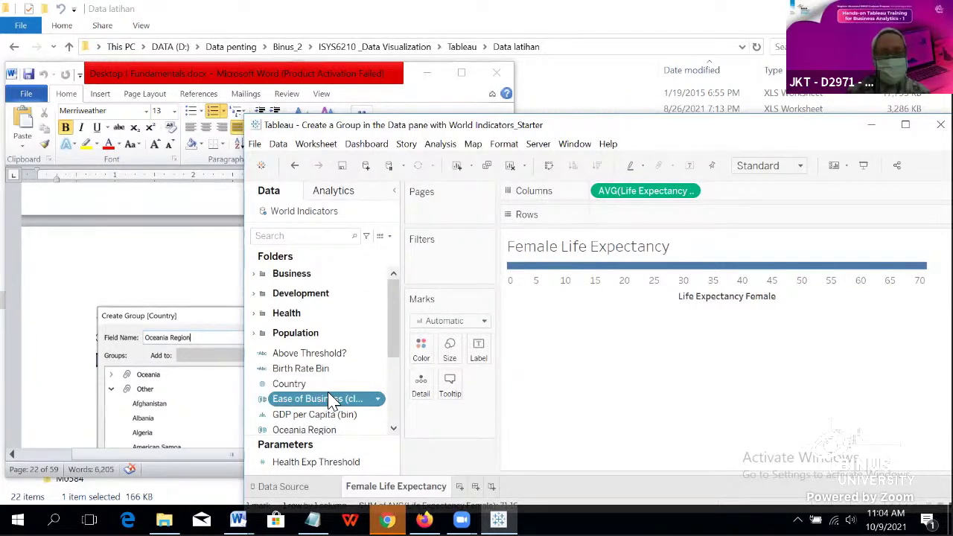
Step: Compare Country's field options on the Female Life Expectancy worksheet with the Country column's data type options on the data source page
scroll(333, 402, down, 3)
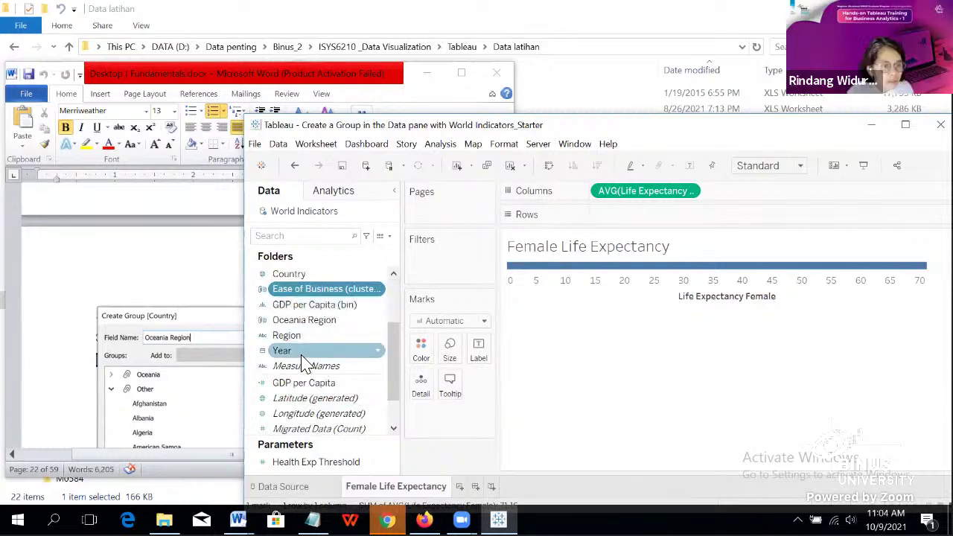
scroll(376, 302, up, 2)
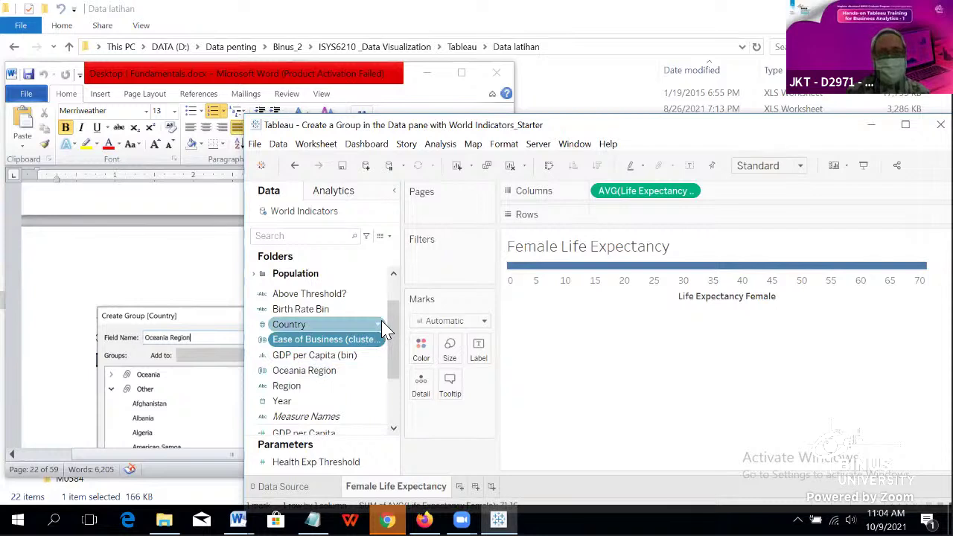
click(381, 325)
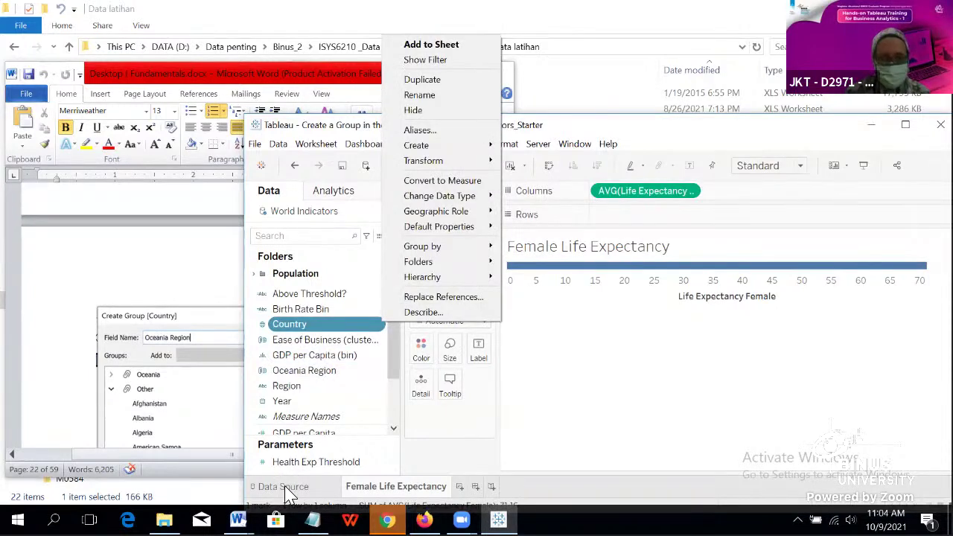
click(286, 487)
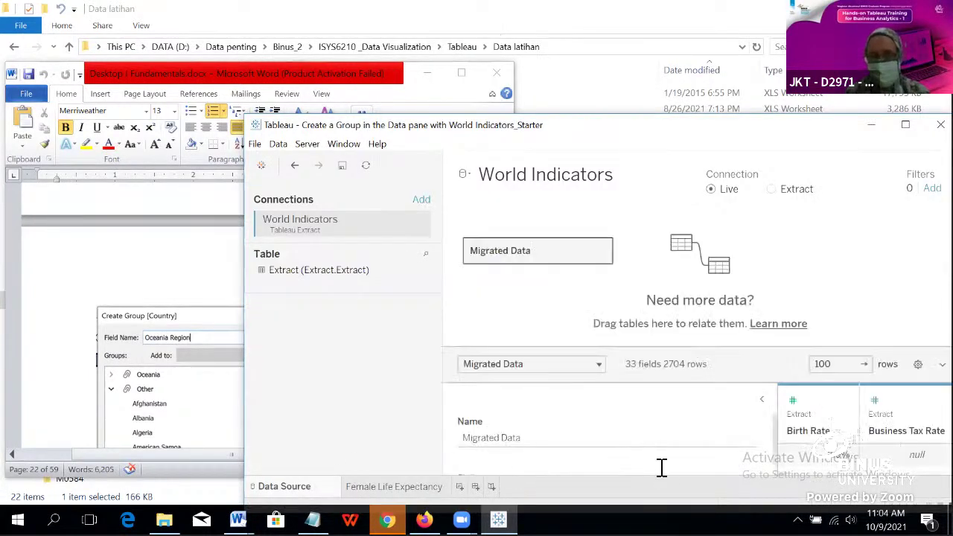
click(762, 401)
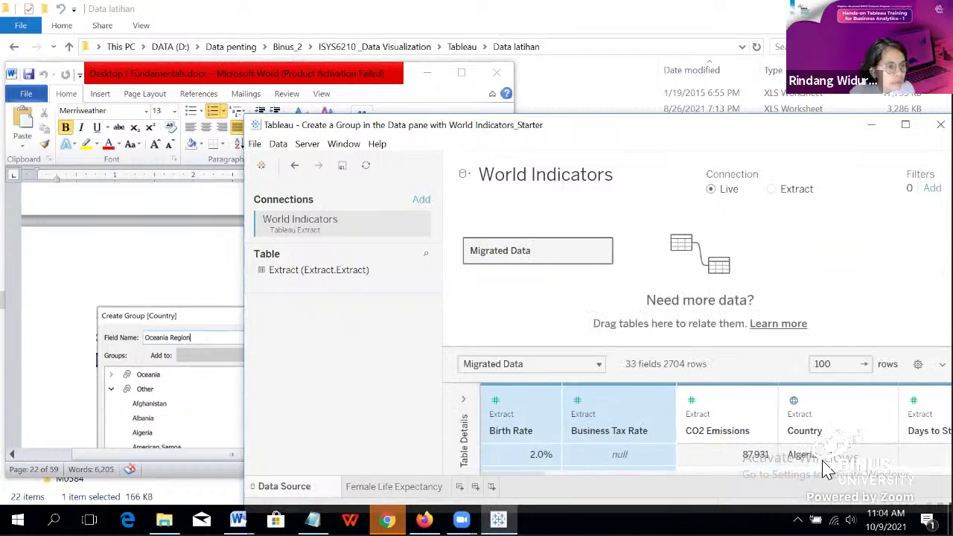
click(794, 403)
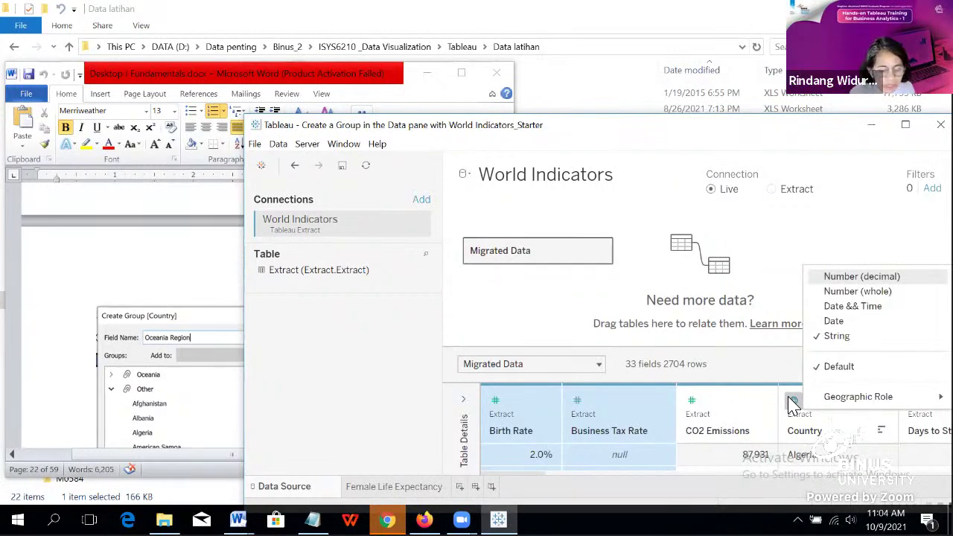
click(376, 488)
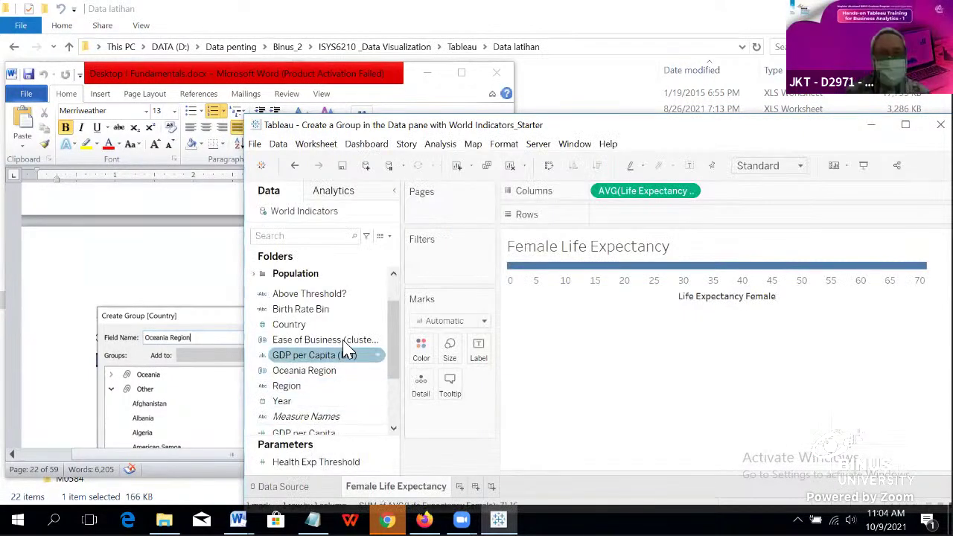
right_click(381, 326)
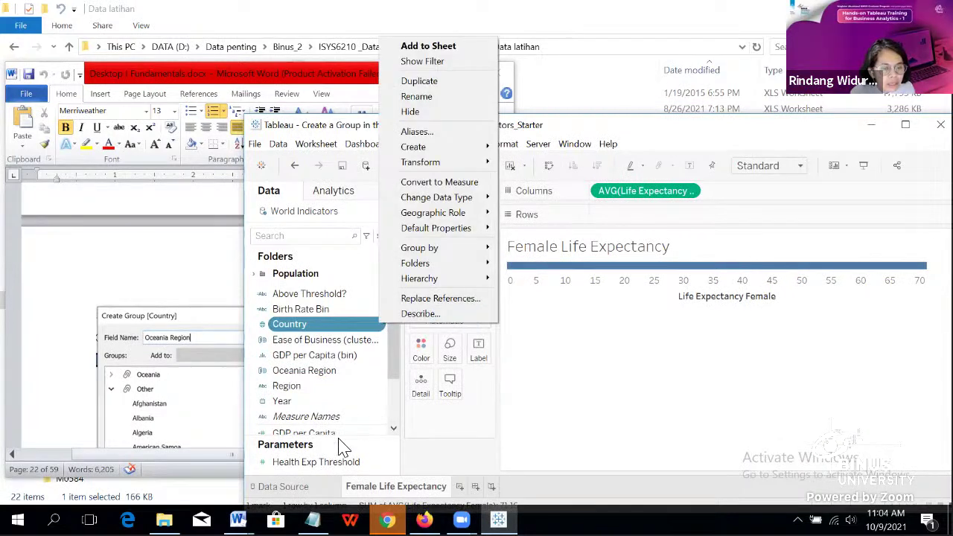
click(301, 492)
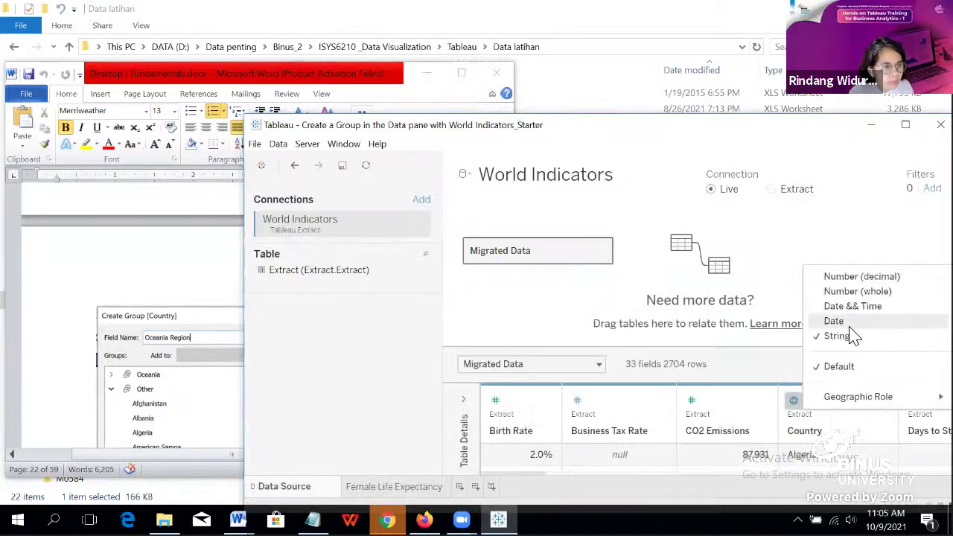
click(390, 488)
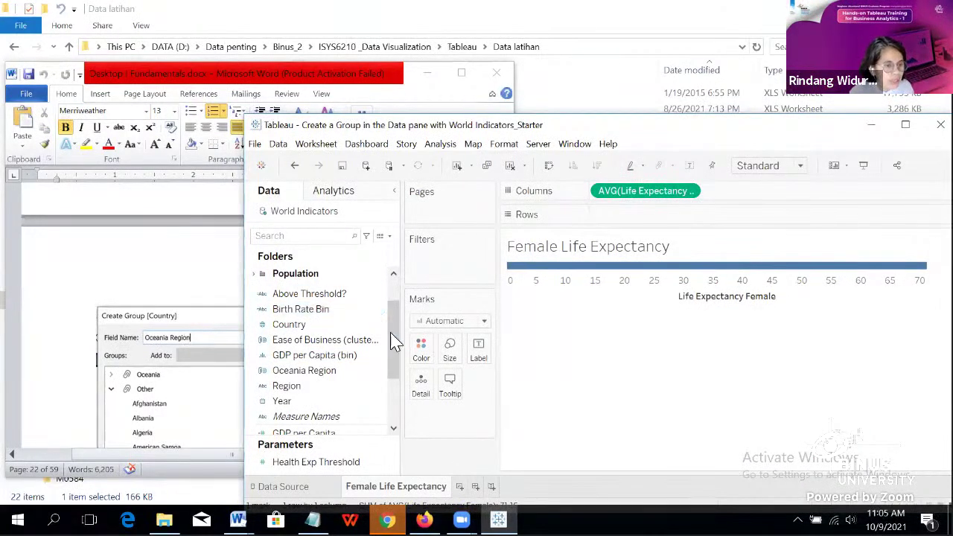
Step: Review the Country field's Group by and Create options in the worksheet's field list
drag(397, 341, 400, 320)
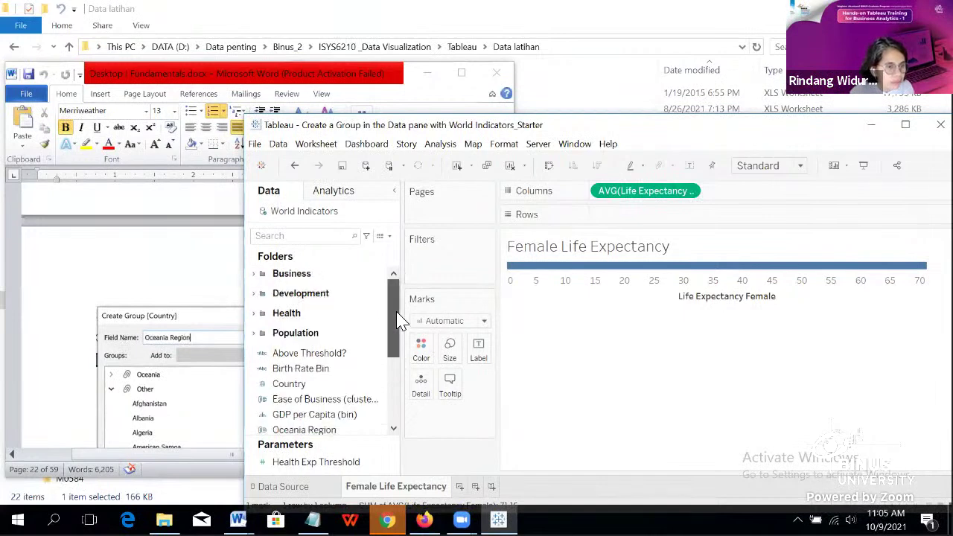
scroll(385, 366, down, 5)
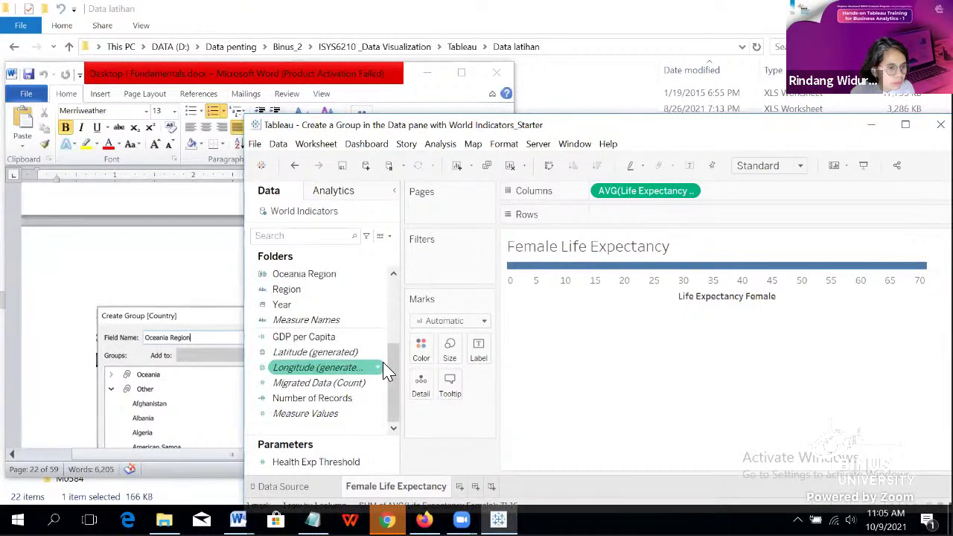
scroll(385, 366, up, 3)
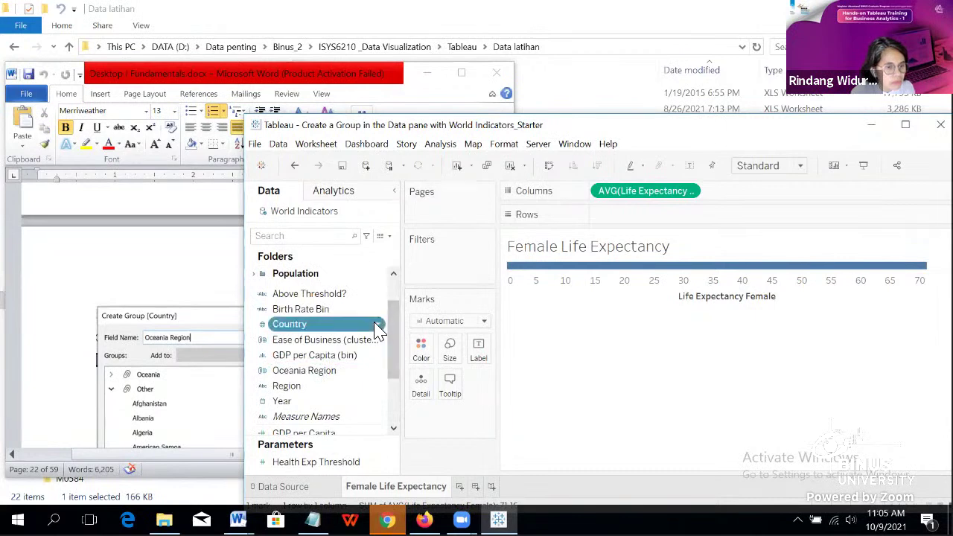
click(378, 326)
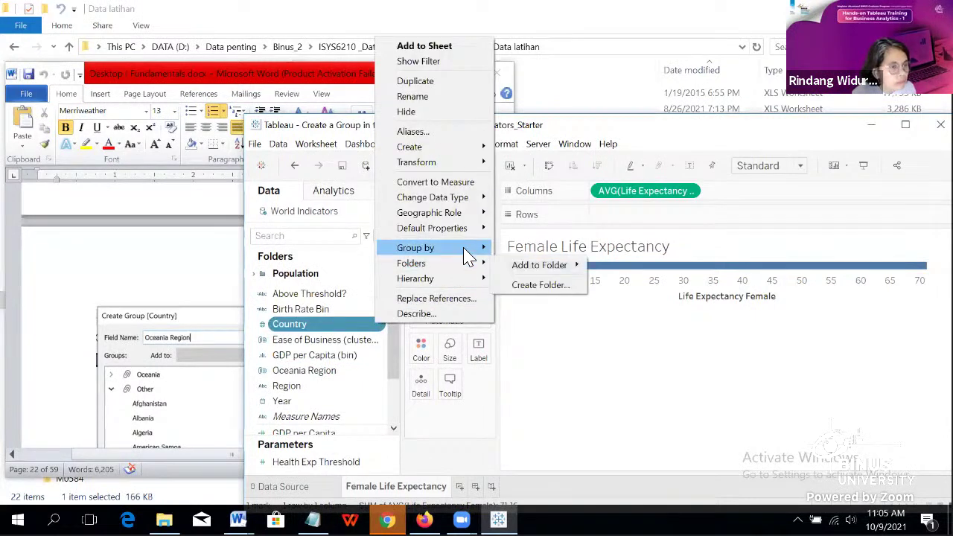
mouse_move(468, 249)
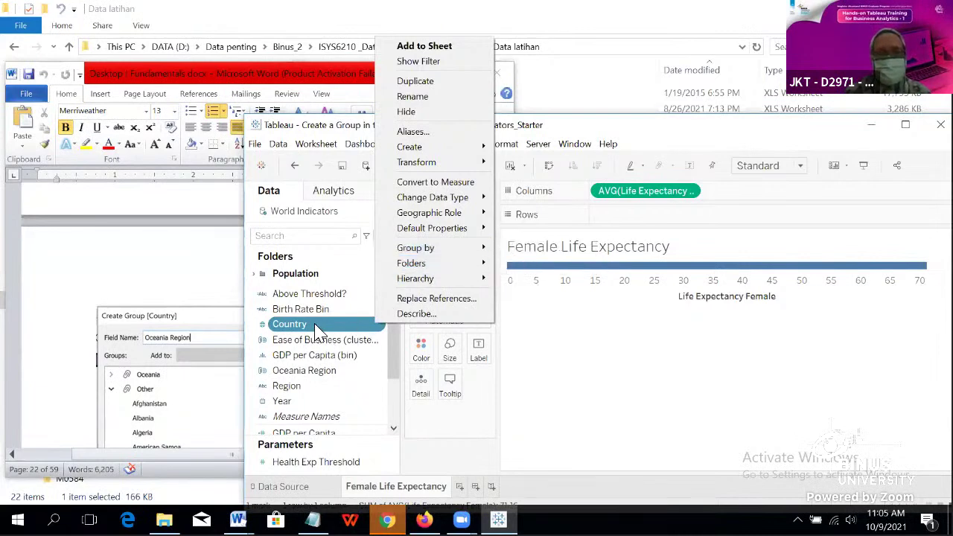
click(378, 326)
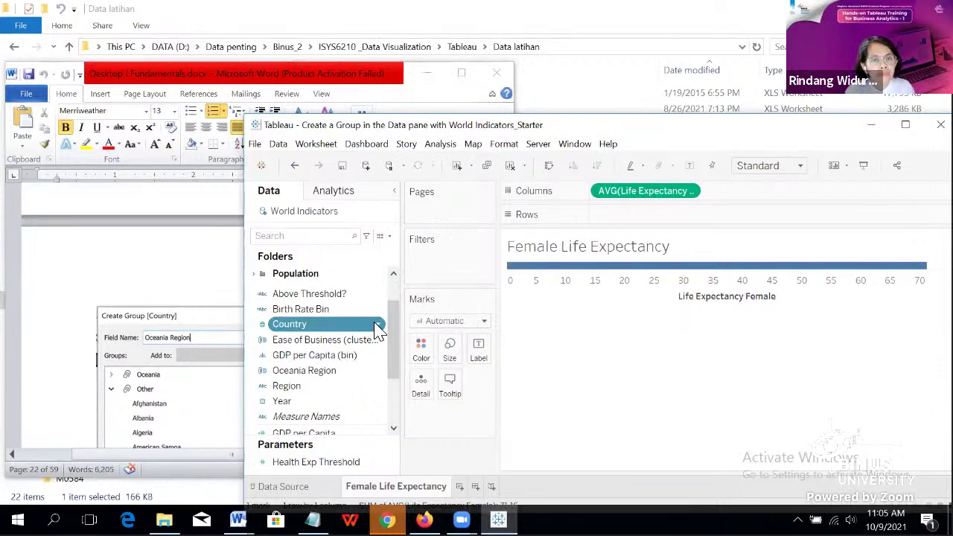
click(376, 326)
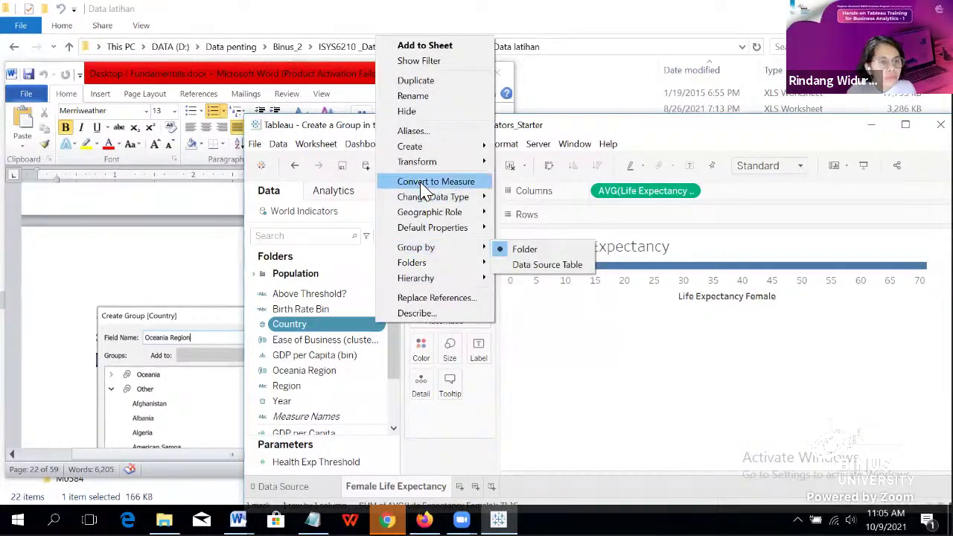
mouse_move(438, 148)
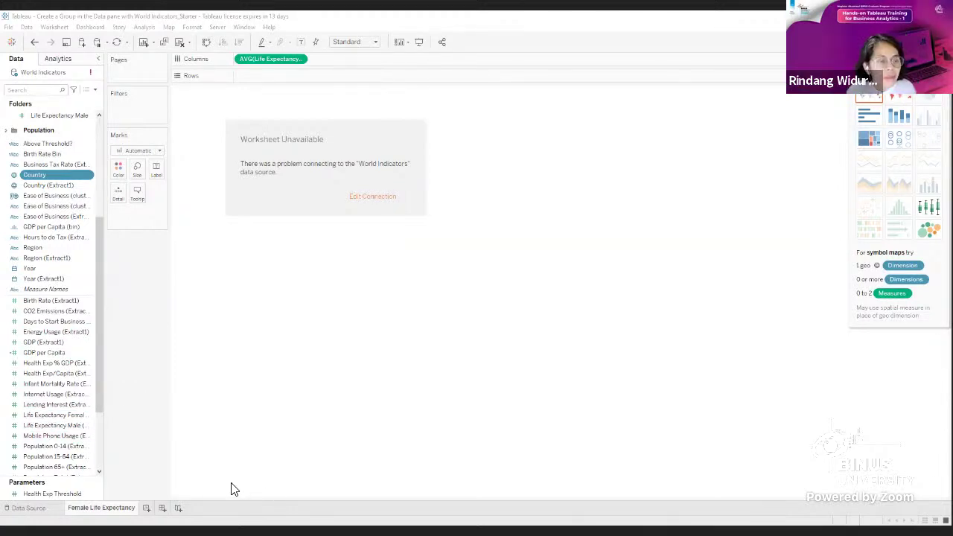
Step: Examine the relationship between Migrated Data and Extract1 in the World Indicators data source, and dismiss Country's Create options on the worksheet
click(28, 508)
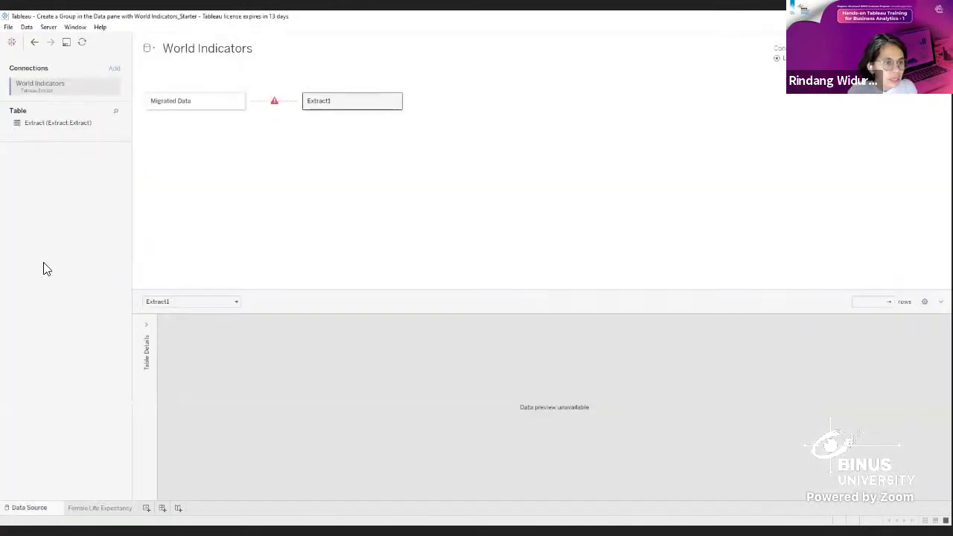
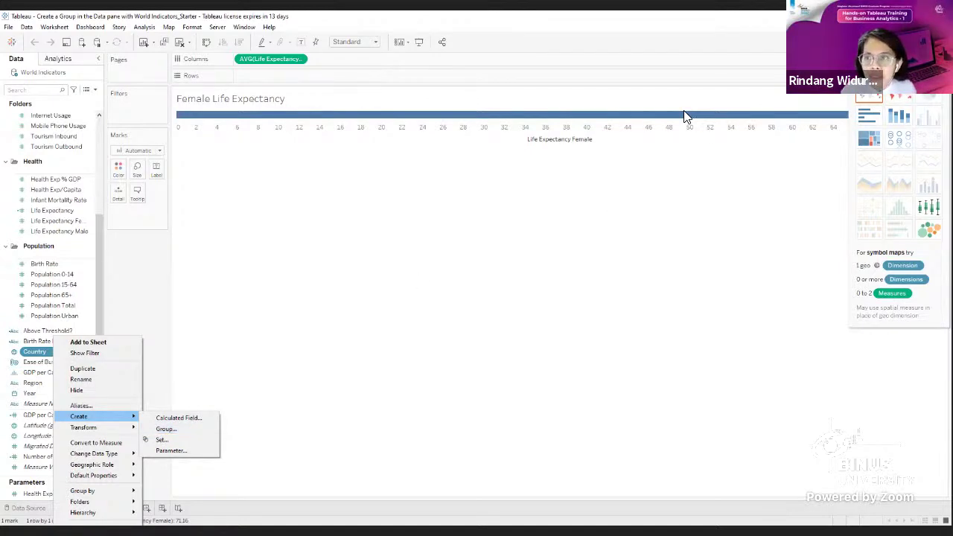
key(Escape)
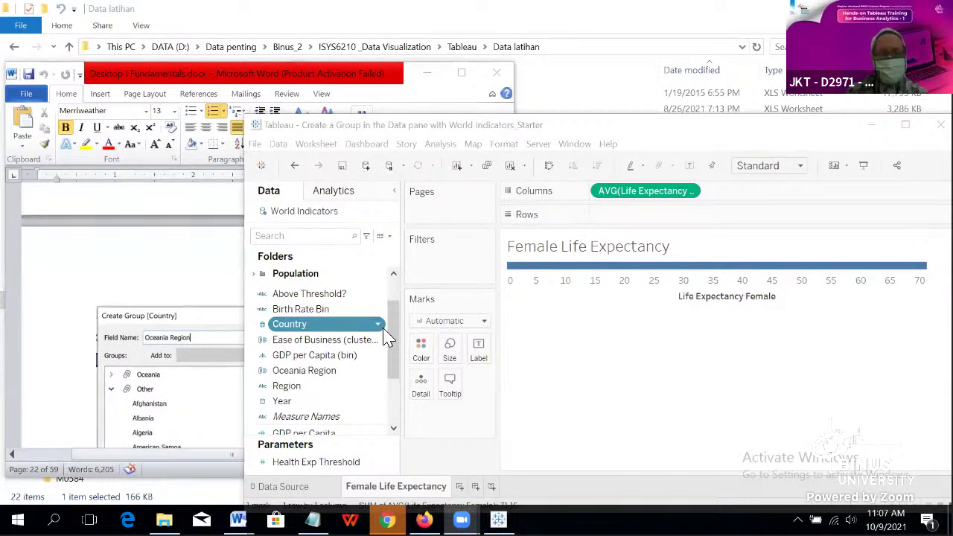
Step: Review the country list in the Create Group dialog for the Country field, and close it without creating a group
scroll(361, 348, down, 3)
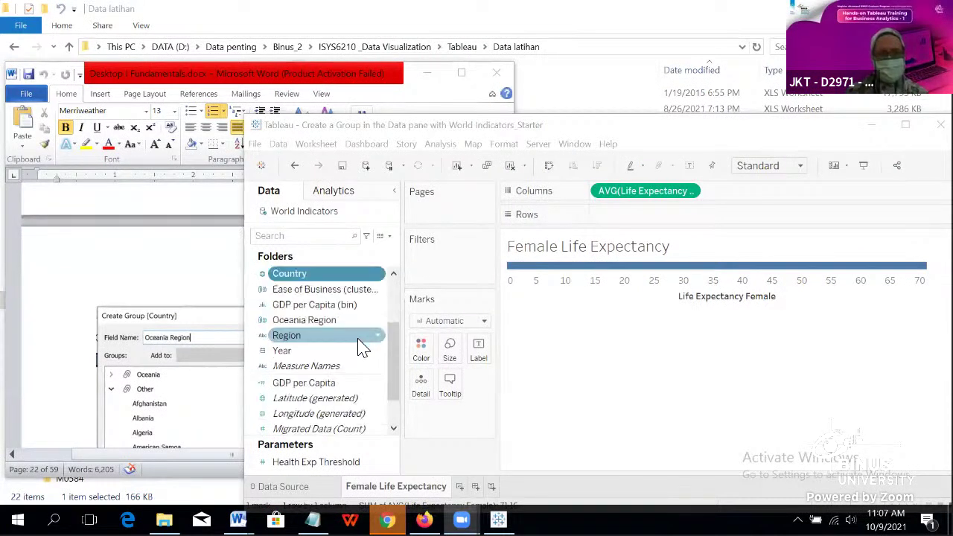
scroll(360, 348, up, 3)
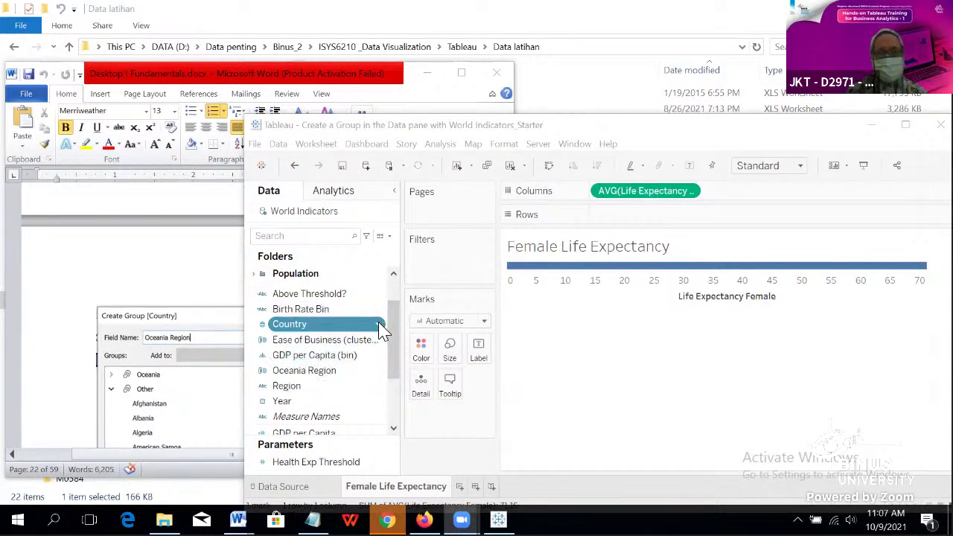
click(379, 326)
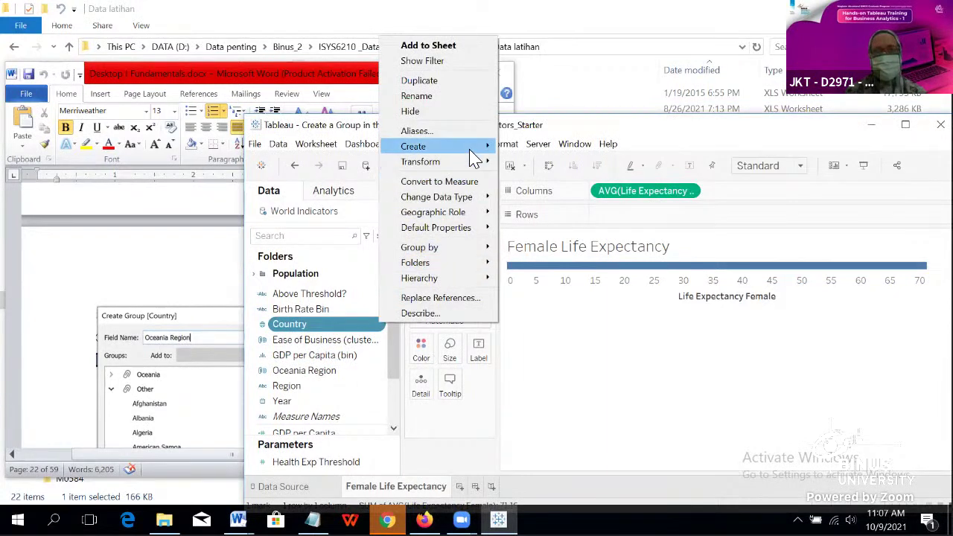
mouse_move(469, 148)
click(546, 167)
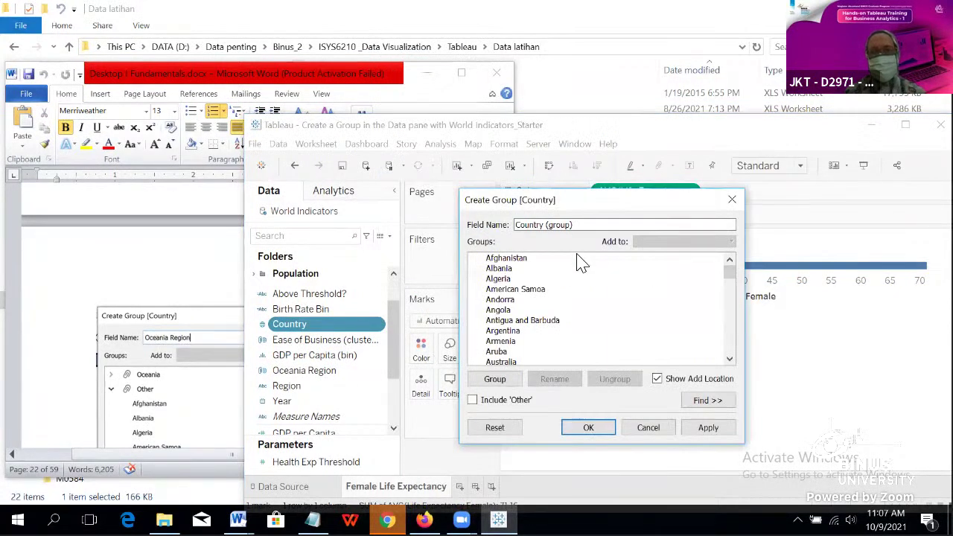
scroll(566, 287, down, 2)
scroll(566, 287, up, 2)
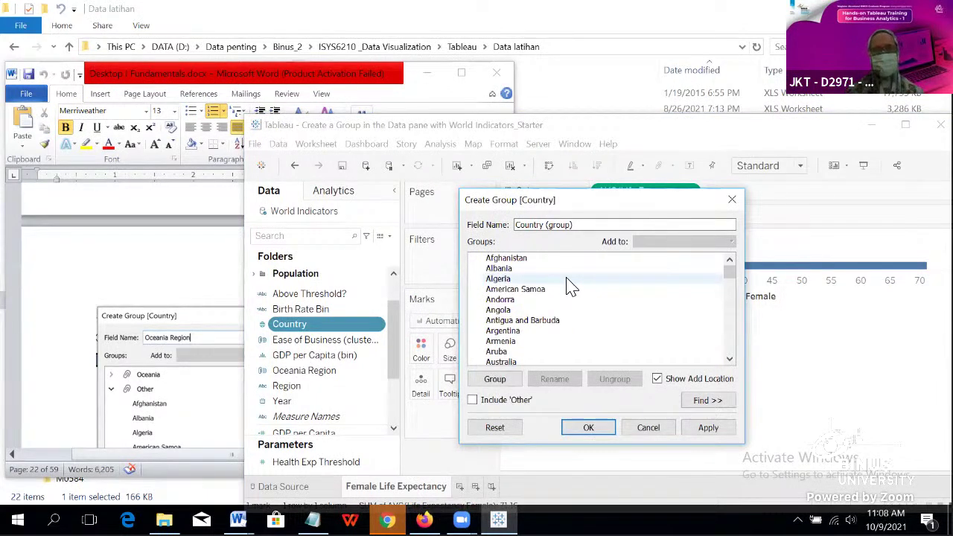
click(734, 201)
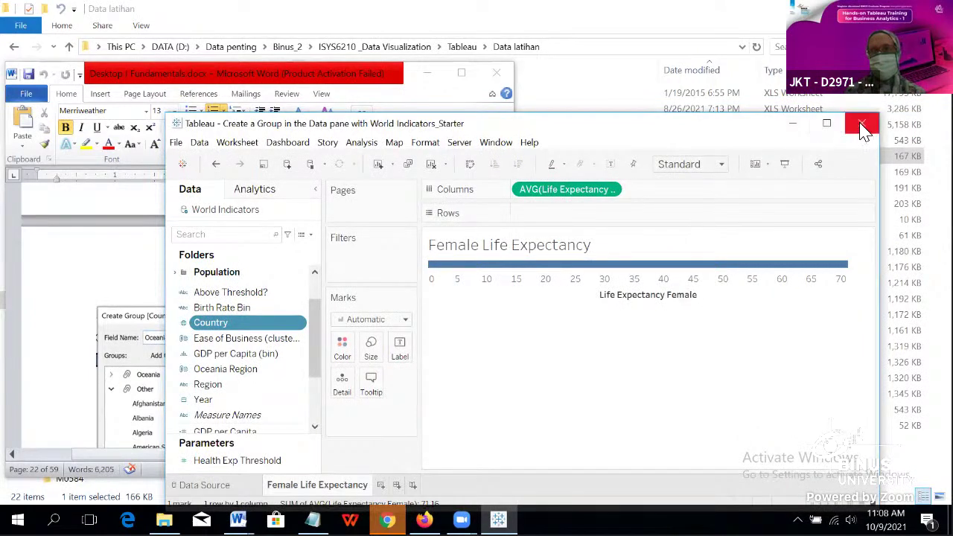
Step: Close the workbook without saving and reopen Create a Group in the Data pane with World Indicators_Starter.twbx from the Data latihan folder
click(862, 127)
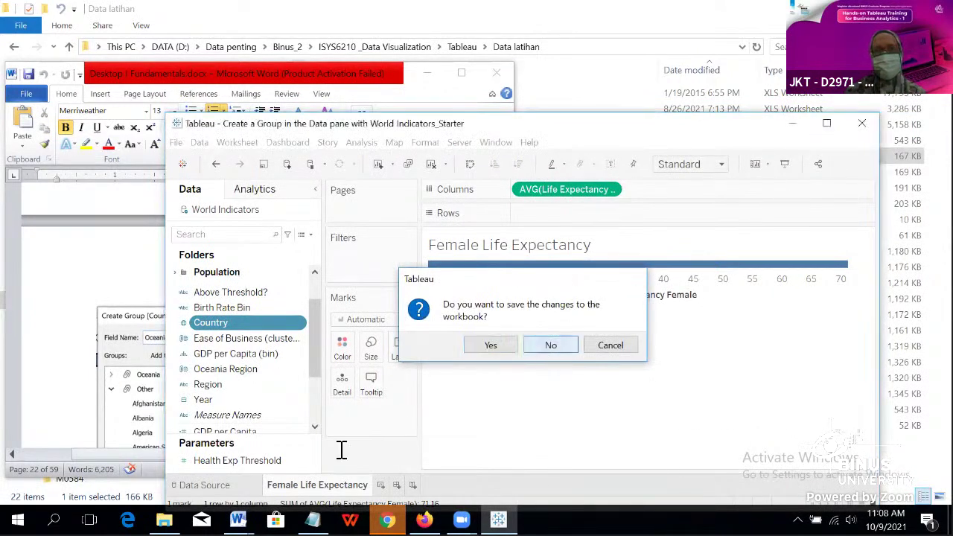
click(550, 345)
click(164, 520)
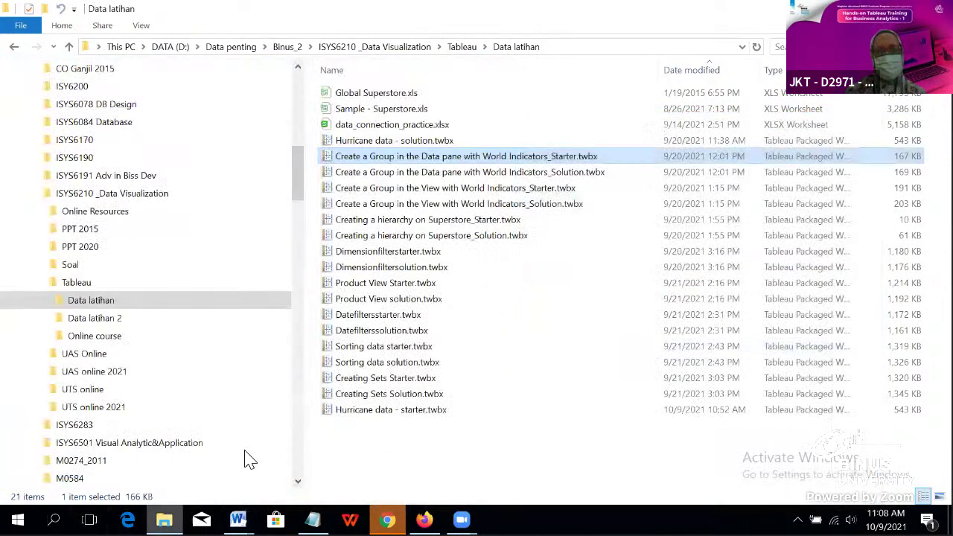
double_click(509, 159)
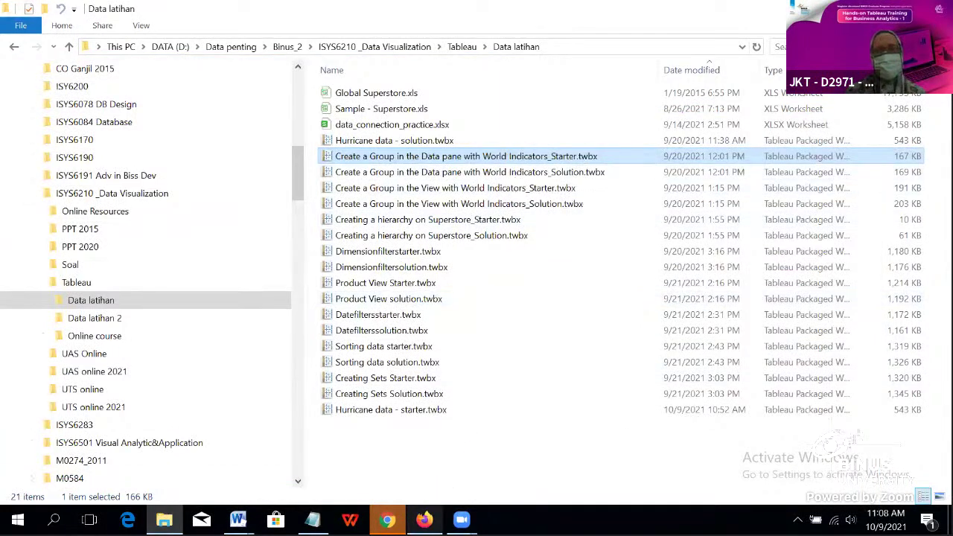
Step: Read the Country grouping and naming instructions in Desktop I Fundamentals.docx alongside the field list of the Female Life Expectancy worksheet
click(476, 469)
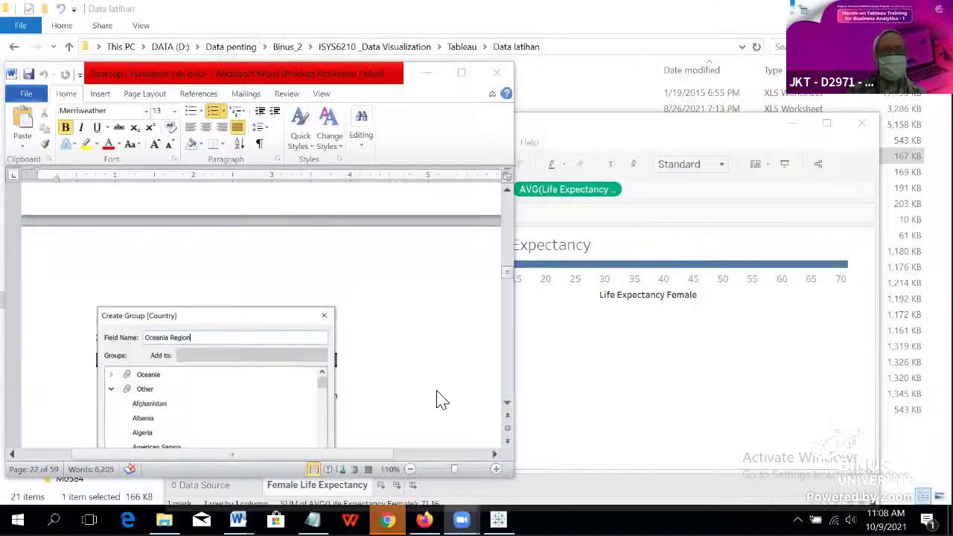
scroll(418, 356, down, 8)
scroll(417, 356, up, 3)
scroll(417, 356, up, 1)
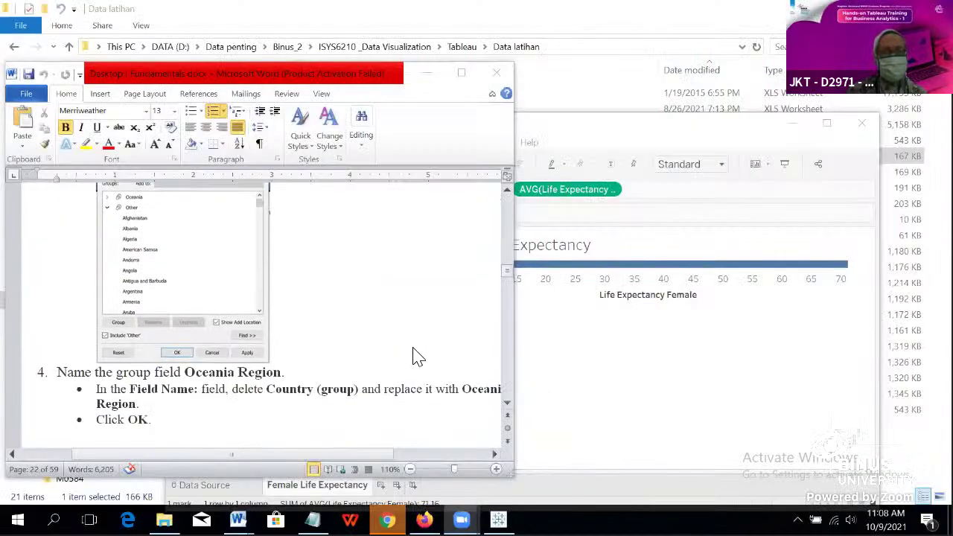
scroll(417, 356, down, 2)
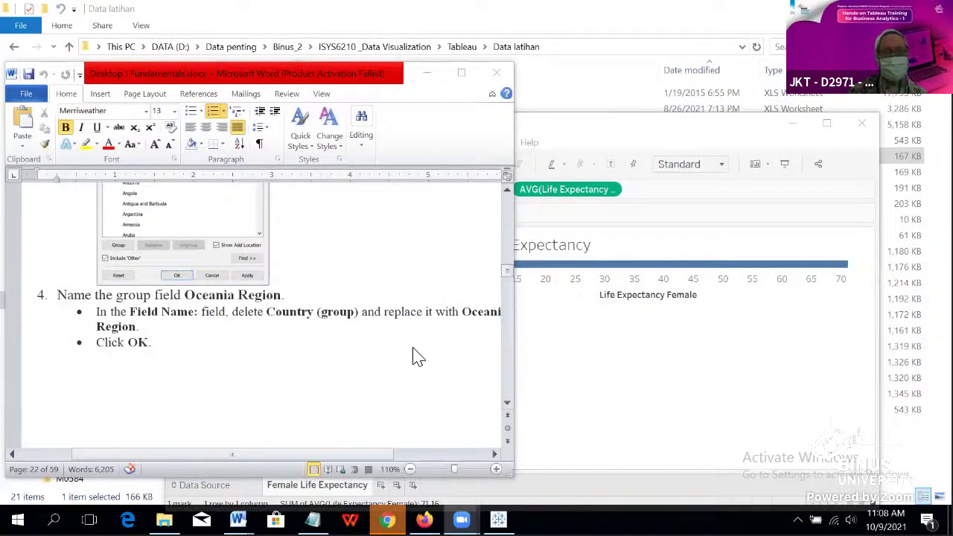
scroll(417, 356, up, 6)
scroll(418, 356, up, 6)
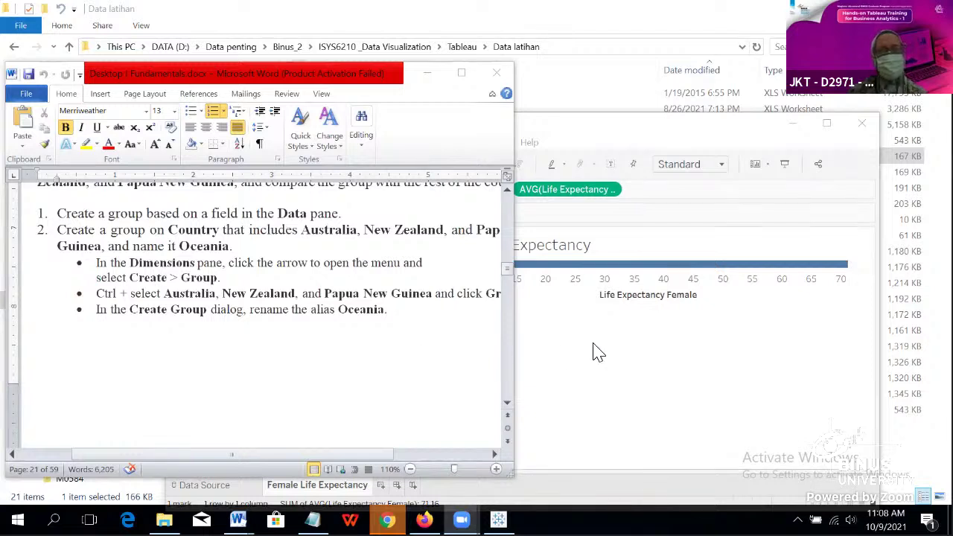
click(630, 355)
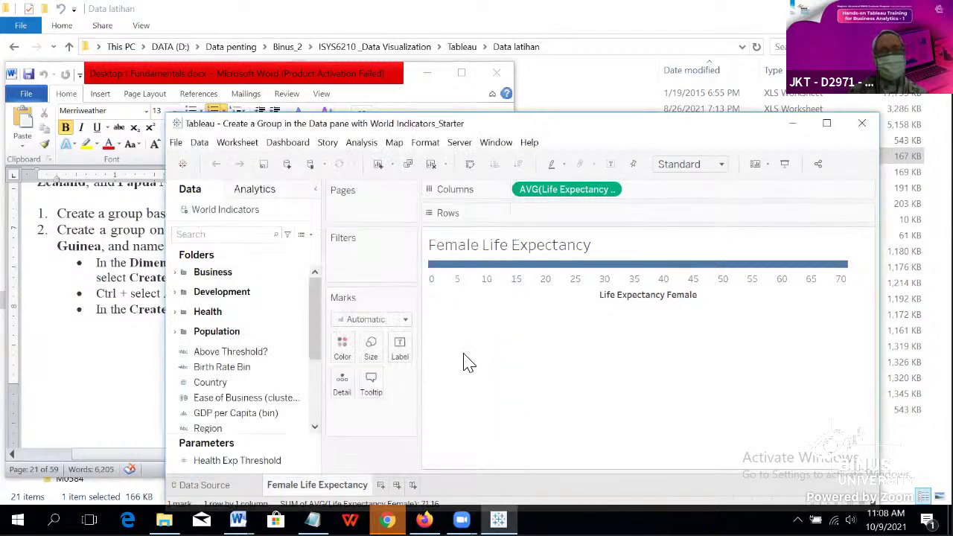
scroll(266, 362, down, 1)
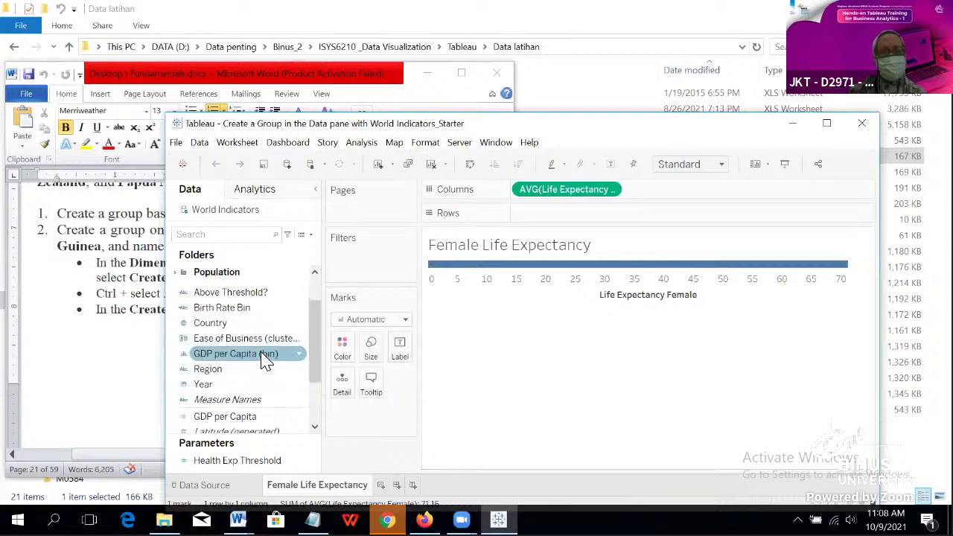
click(103, 302)
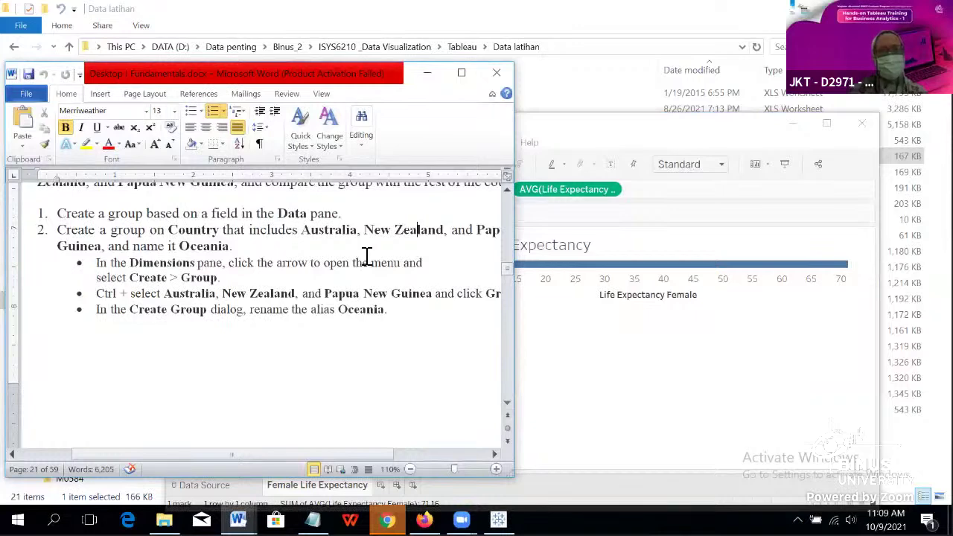
Step: In Tableau, create a group on the Country field that combines Australia, New Zealand and Papua New Guinea
click(613, 132)
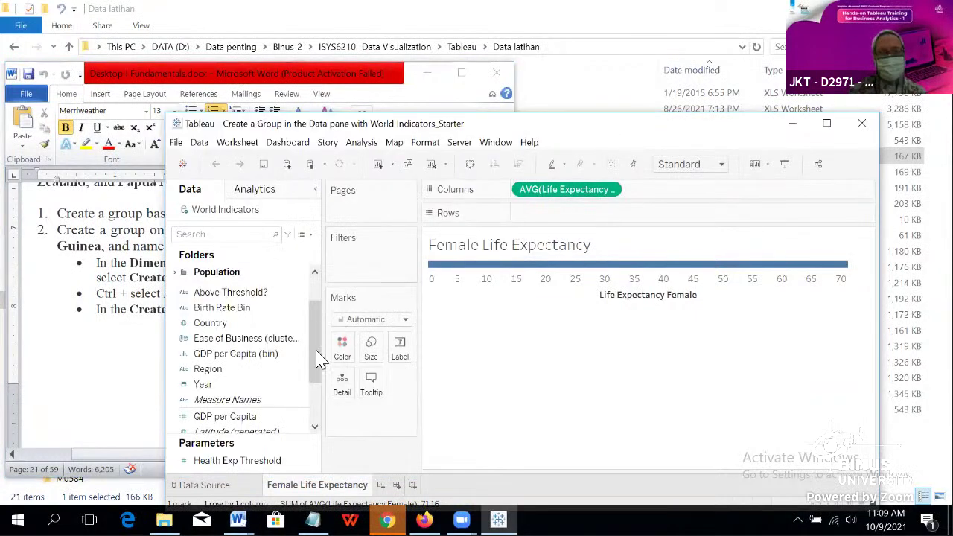
right_click(302, 324)
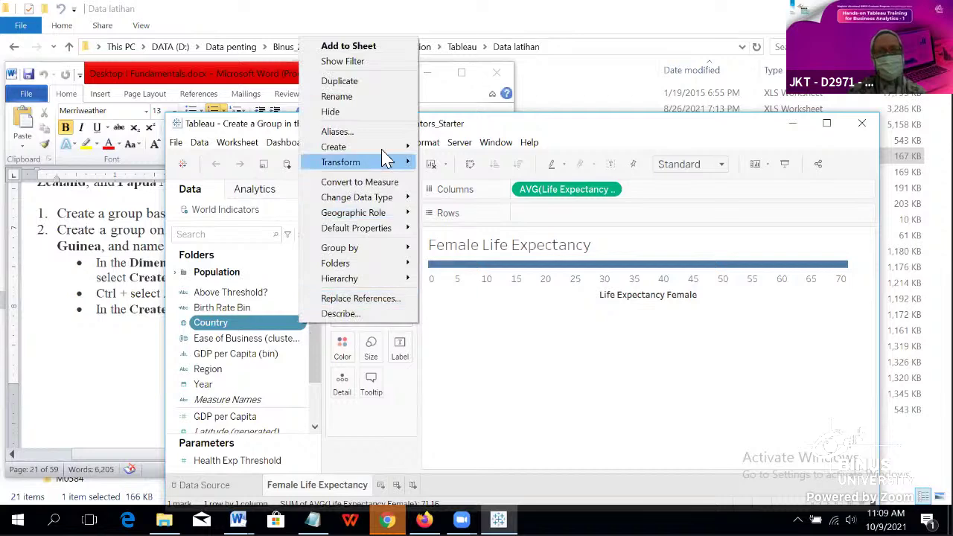
mouse_move(396, 149)
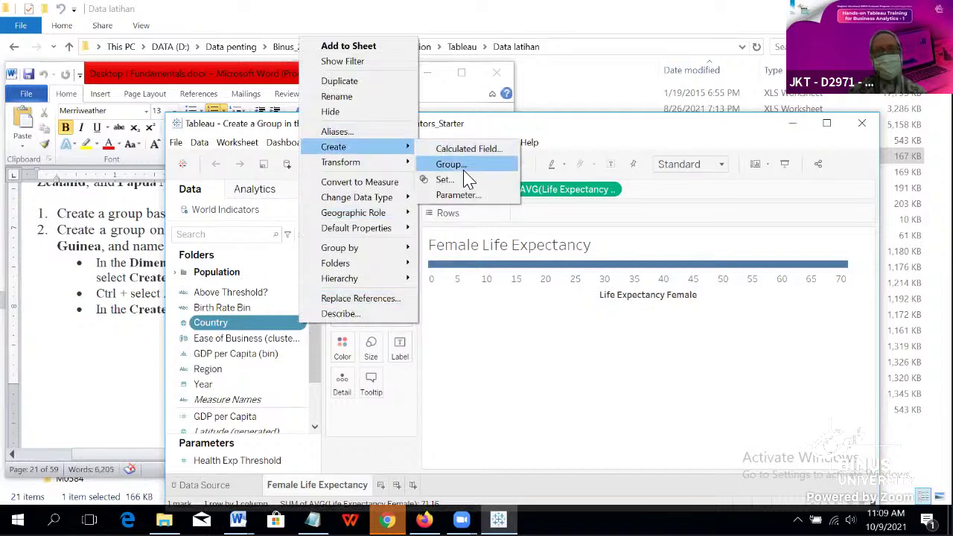
click(449, 165)
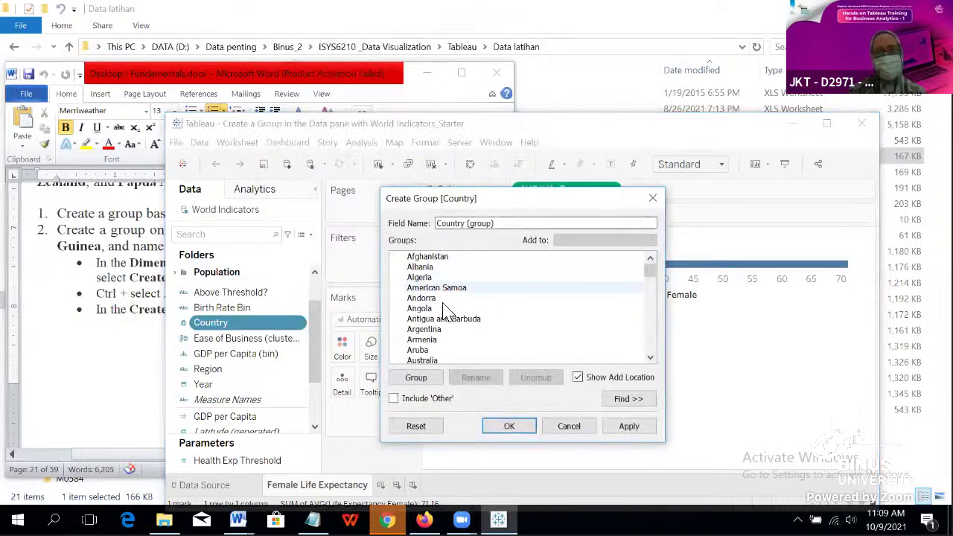
scroll(441, 310, down, 1)
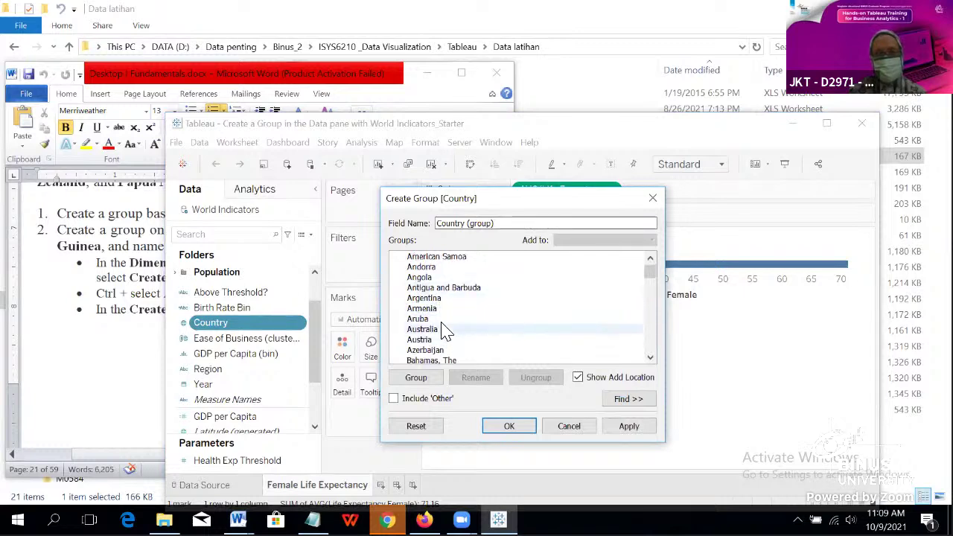
click(445, 331)
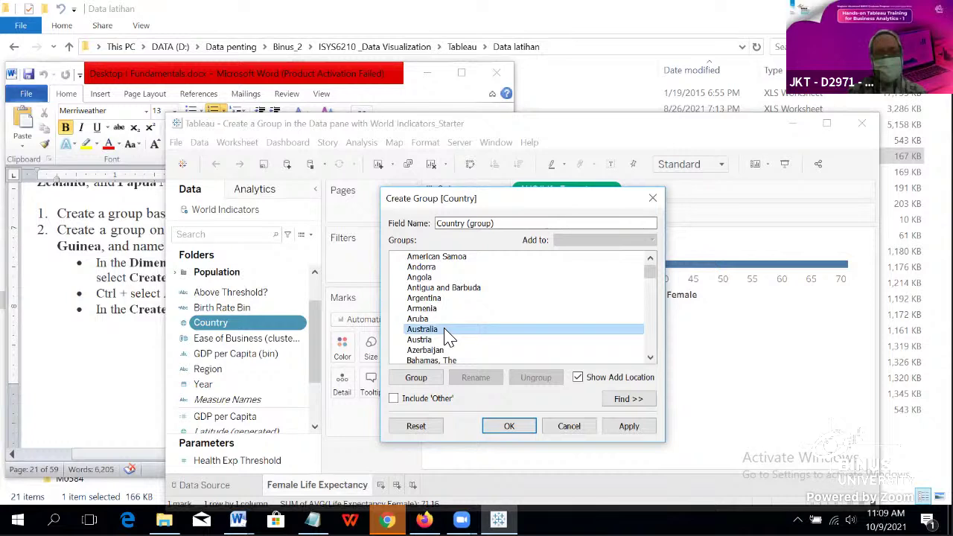
scroll(447, 339, down, 5)
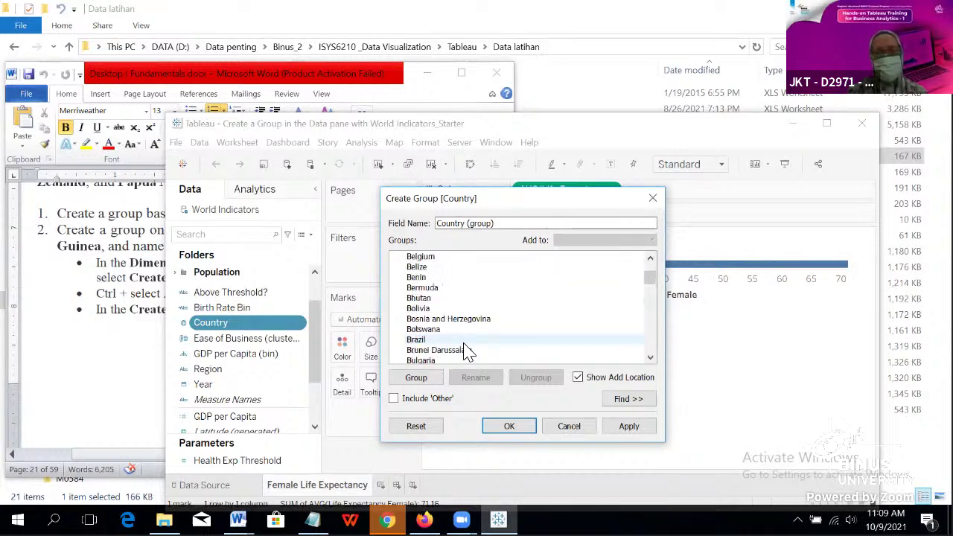
scroll(466, 346, down, 6)
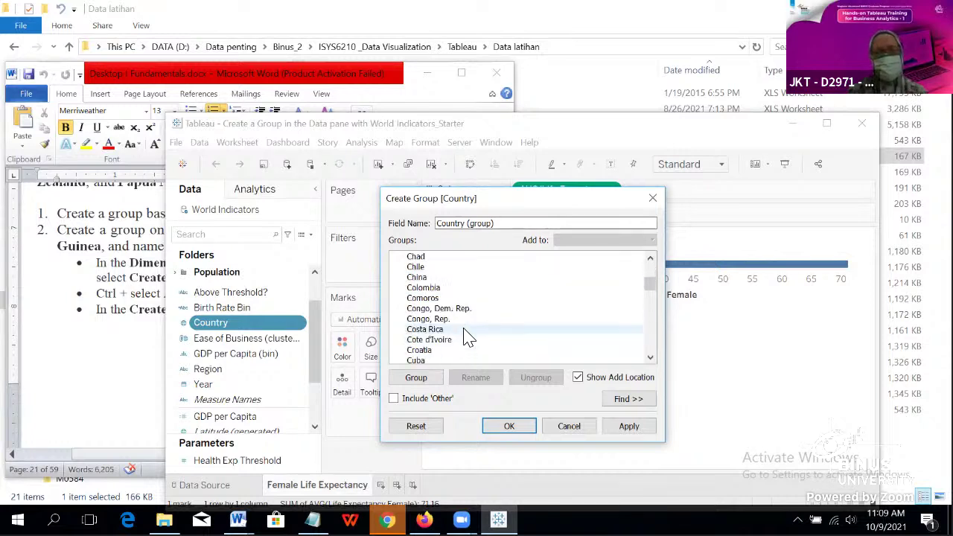
scroll(467, 338, down, 2)
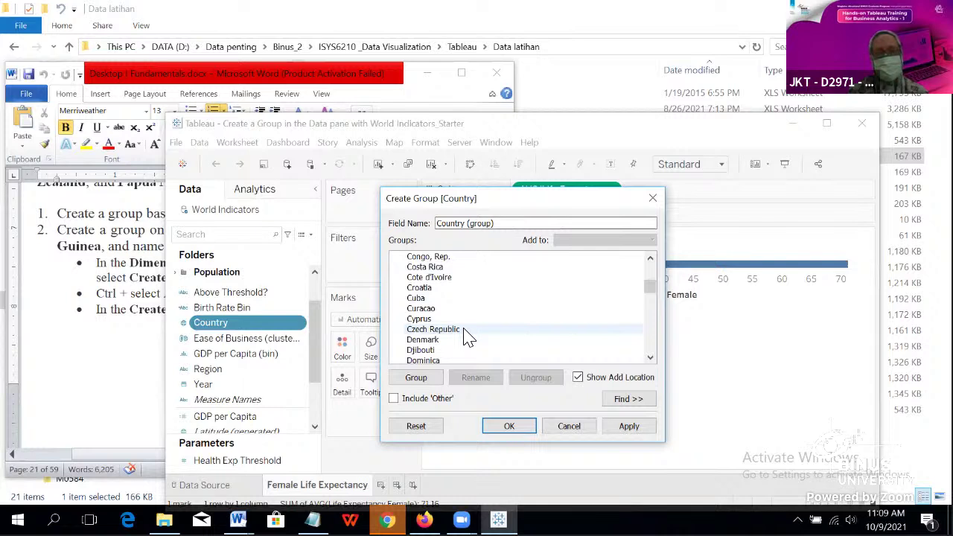
scroll(467, 337, down, 17)
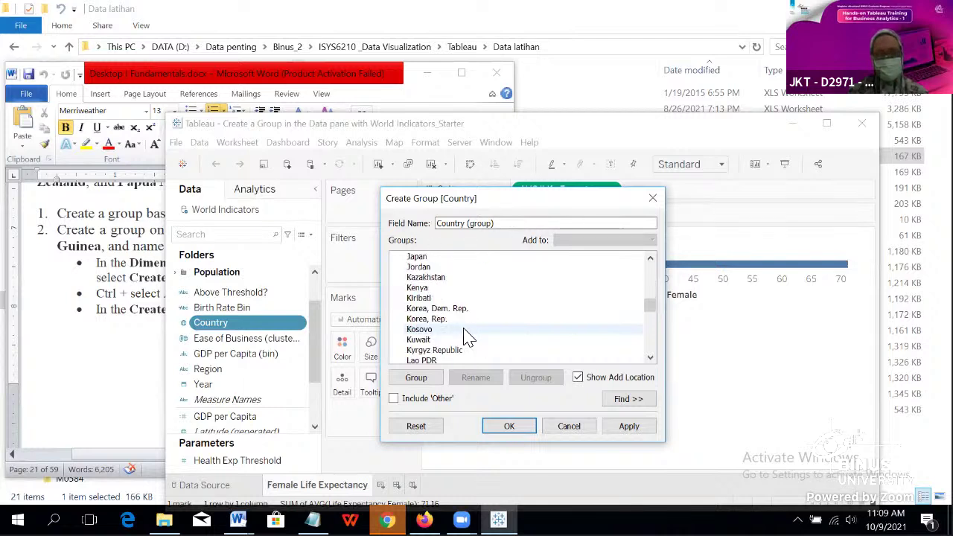
scroll(467, 338, down, 6)
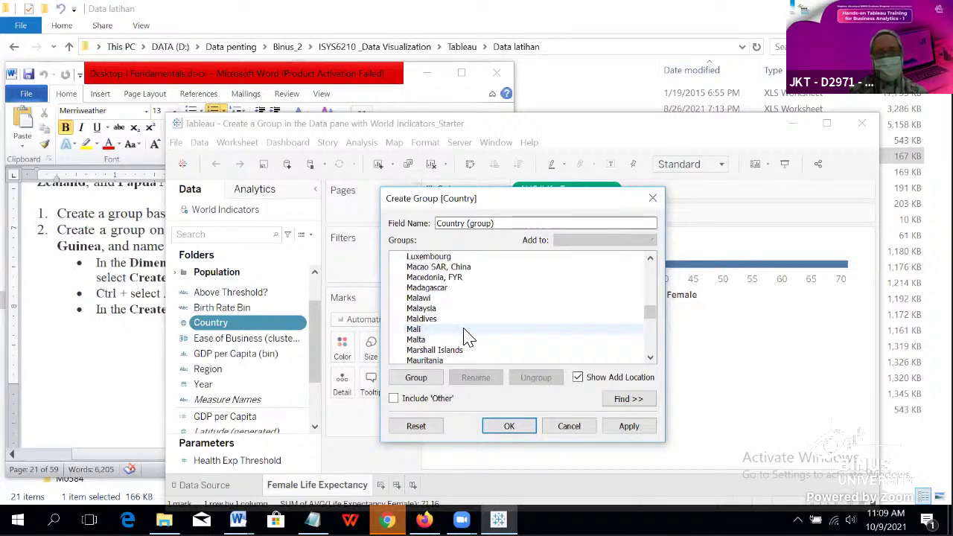
scroll(467, 338, down, 6)
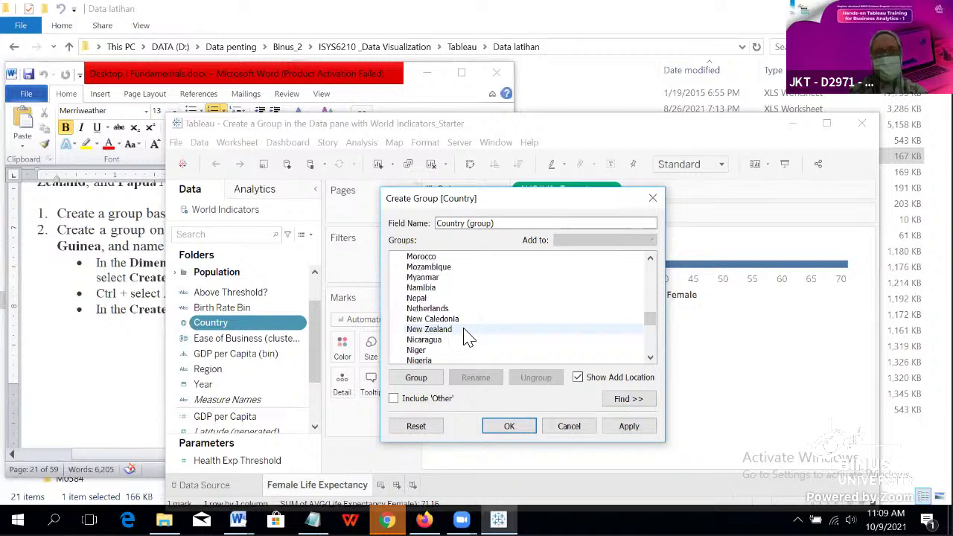
click(465, 332)
scroll(462, 327, down, 2)
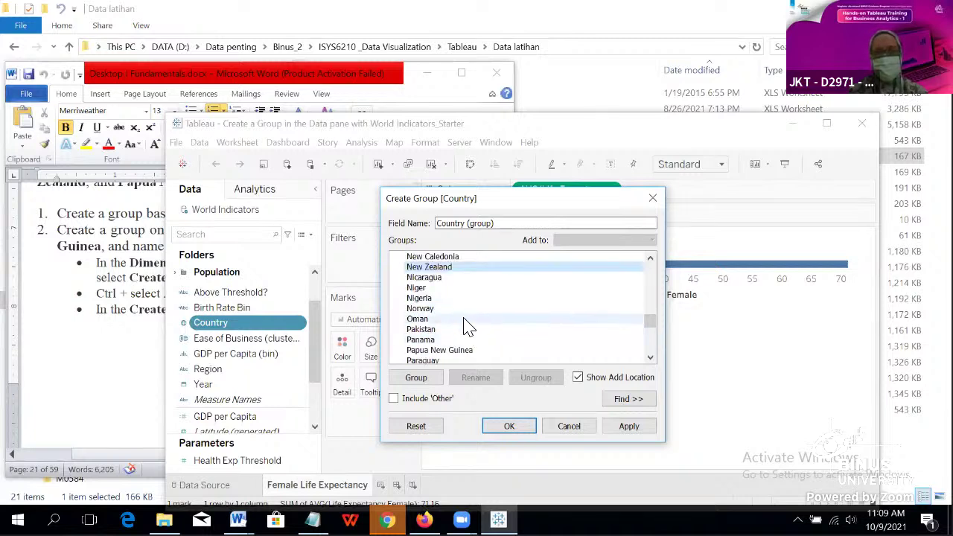
ctrl+click(460, 352)
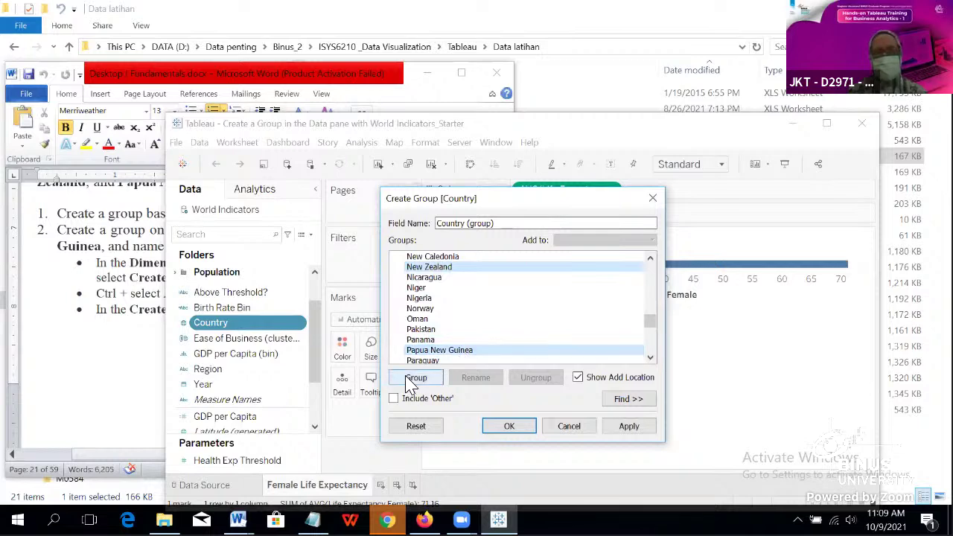
click(415, 377)
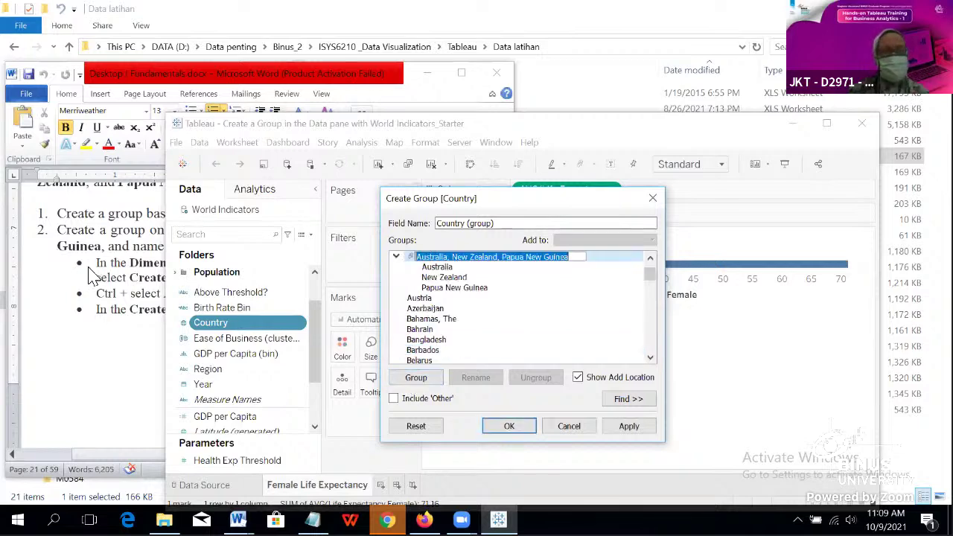
Step: Check the alias instruction in Desktop I Fundamentals.docx and rename the Australia, New Zealand, Papua New Guinea group in Tableau as Ocean
click(124, 309)
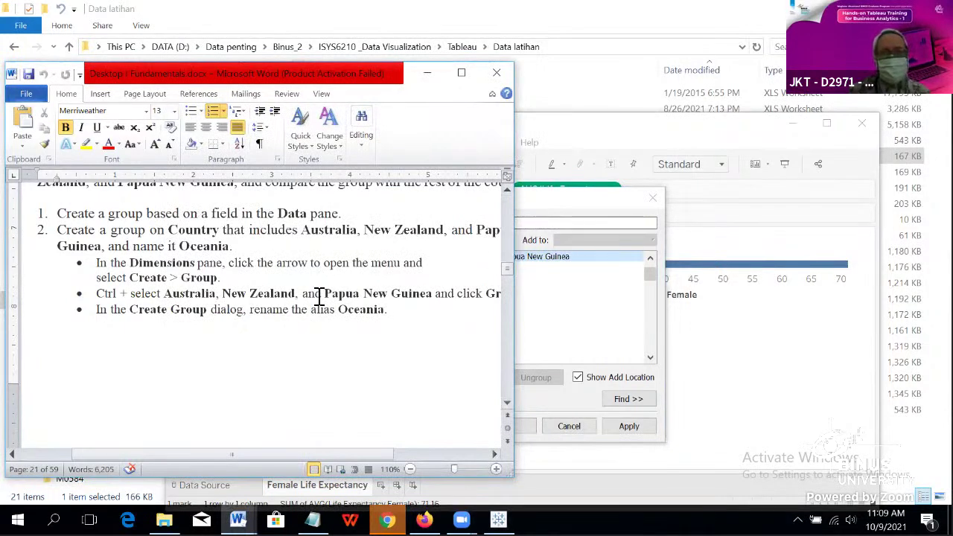
scroll(319, 296, down, 2)
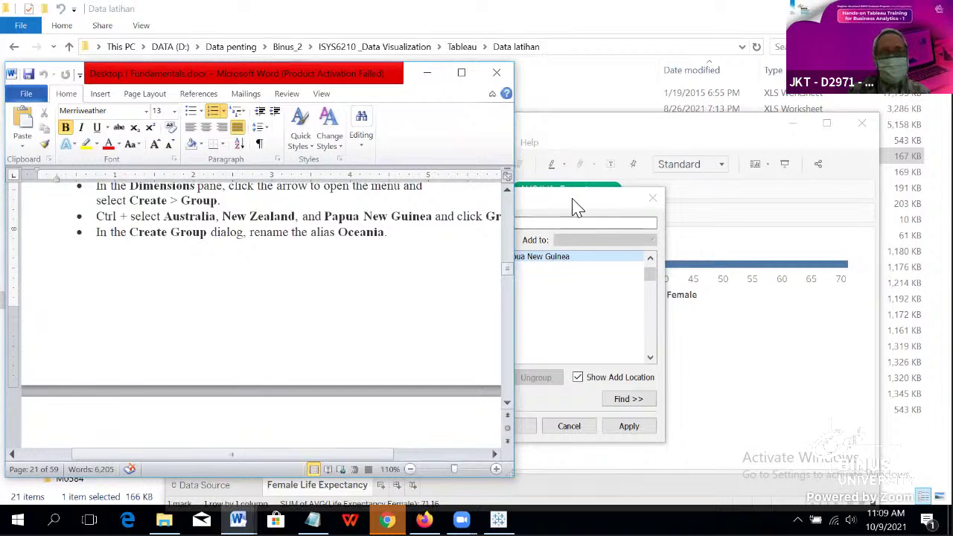
click(676, 201)
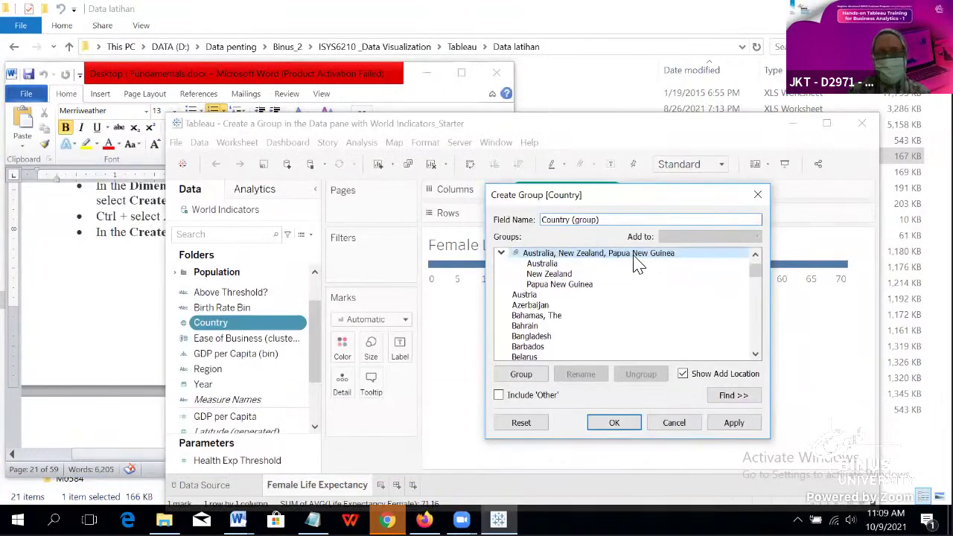
click(562, 255)
click(562, 254)
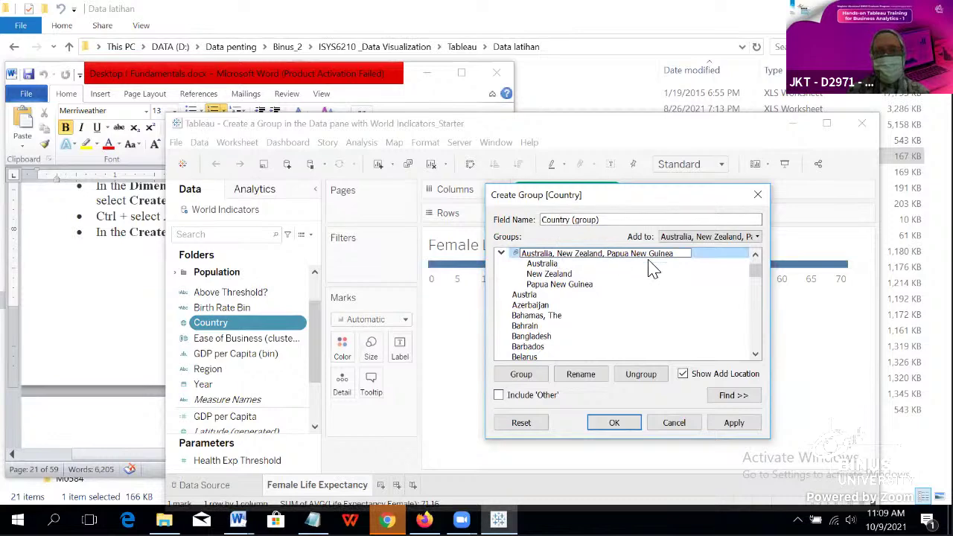
drag(678, 256, 529, 256)
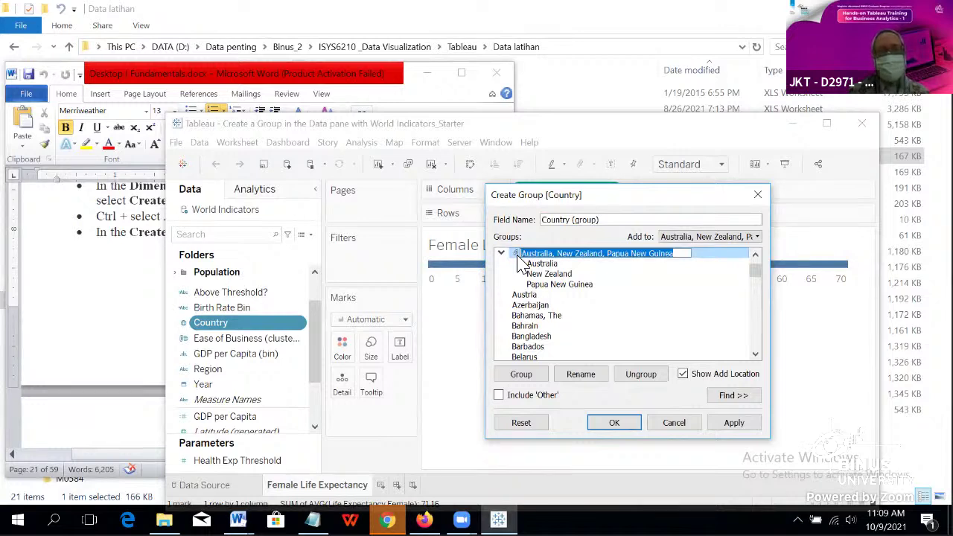
text(O)
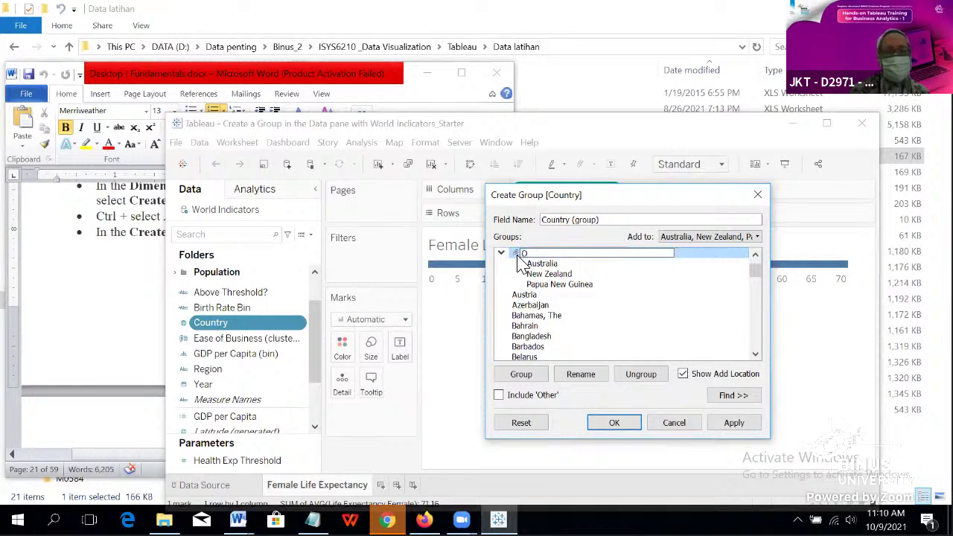
text(cean)
key(Return)
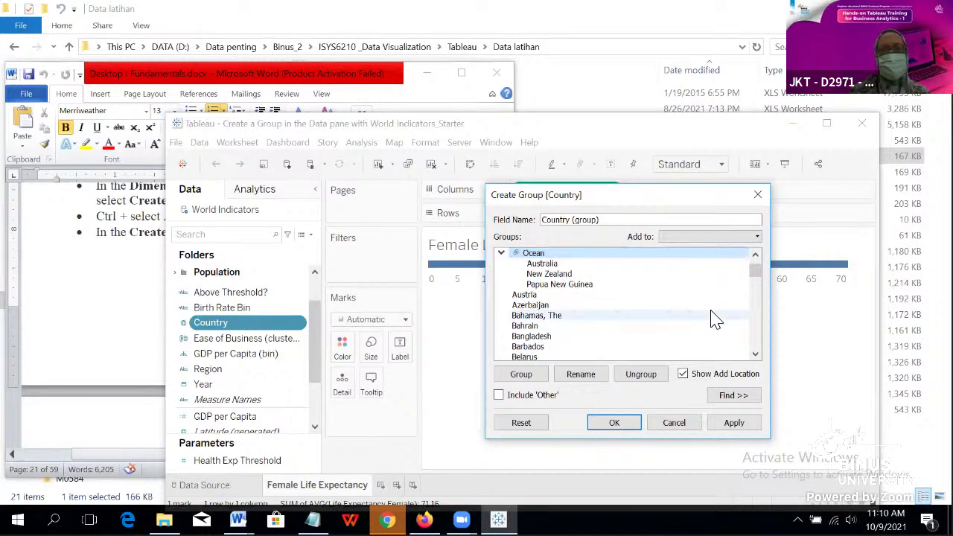
Step: Following step 3 of the Word instructions, group all remaining countries by including 'Other' in Tableau's Create Group dialog
click(135, 253)
scroll(135, 251, down, 10)
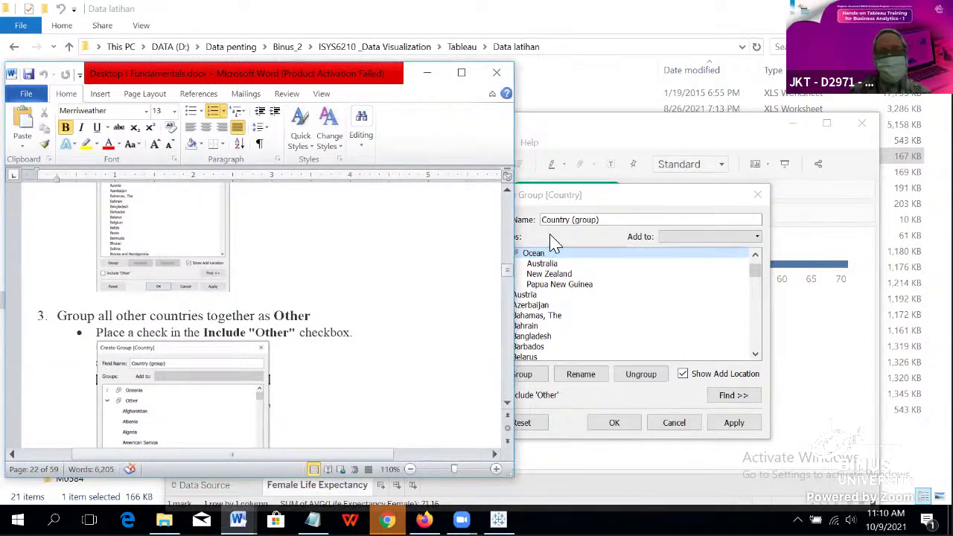
click(596, 221)
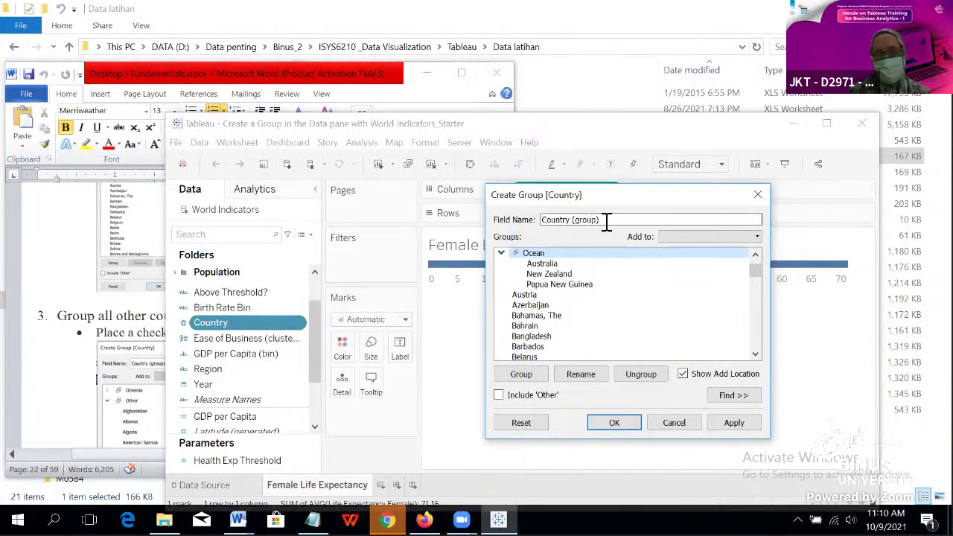
drag(607, 222, 551, 223)
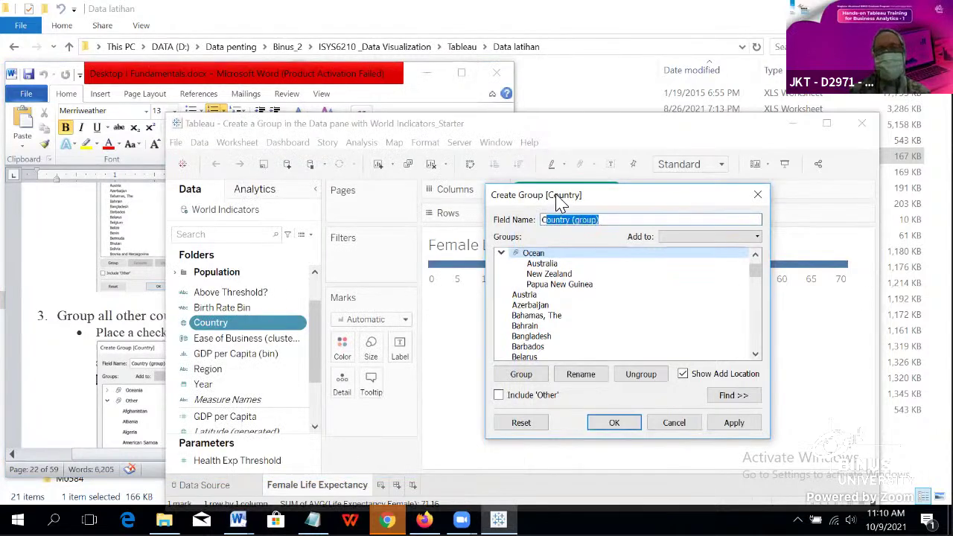
click(616, 222)
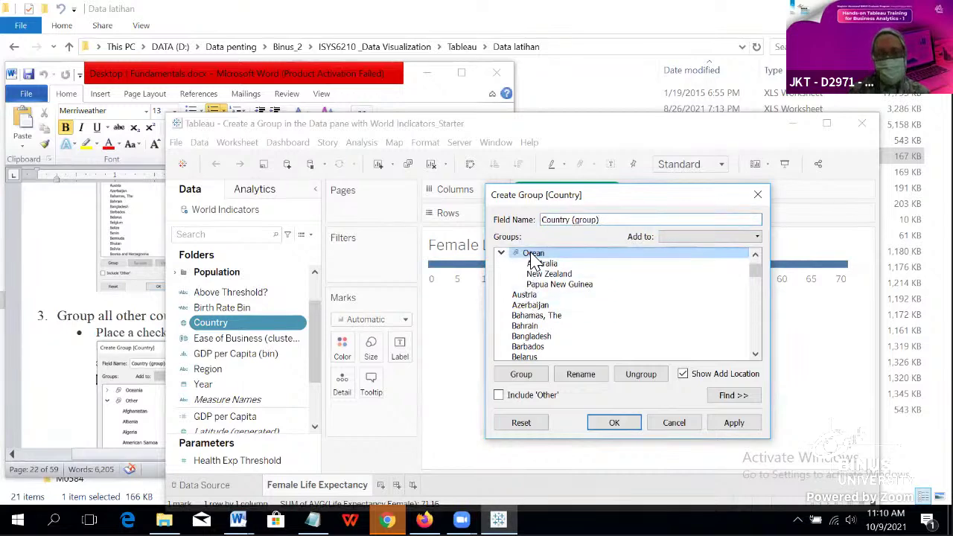
click(553, 255)
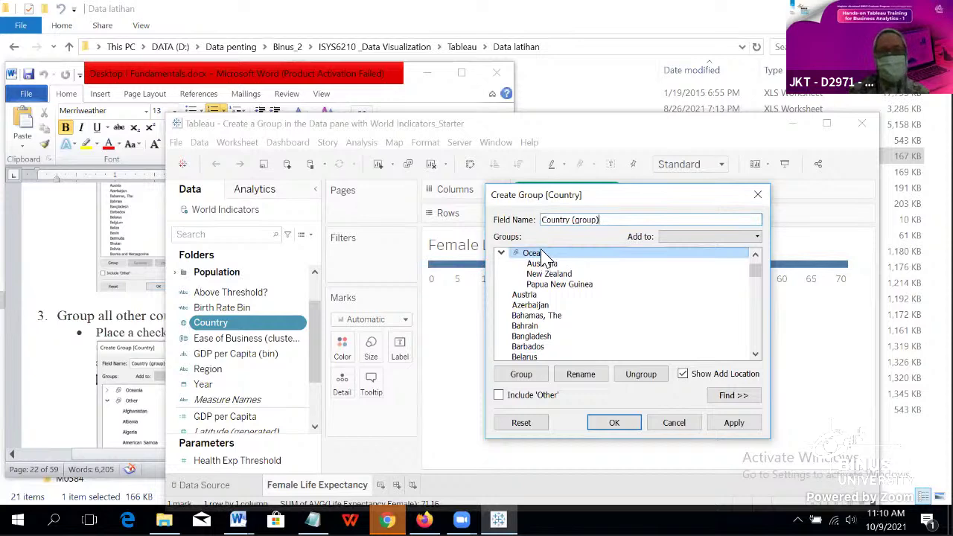
click(104, 311)
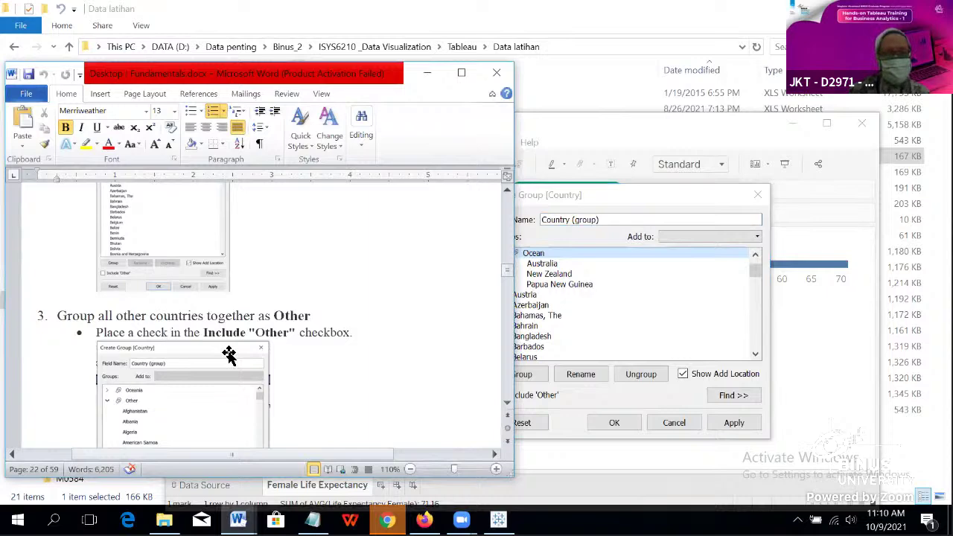
click(566, 198)
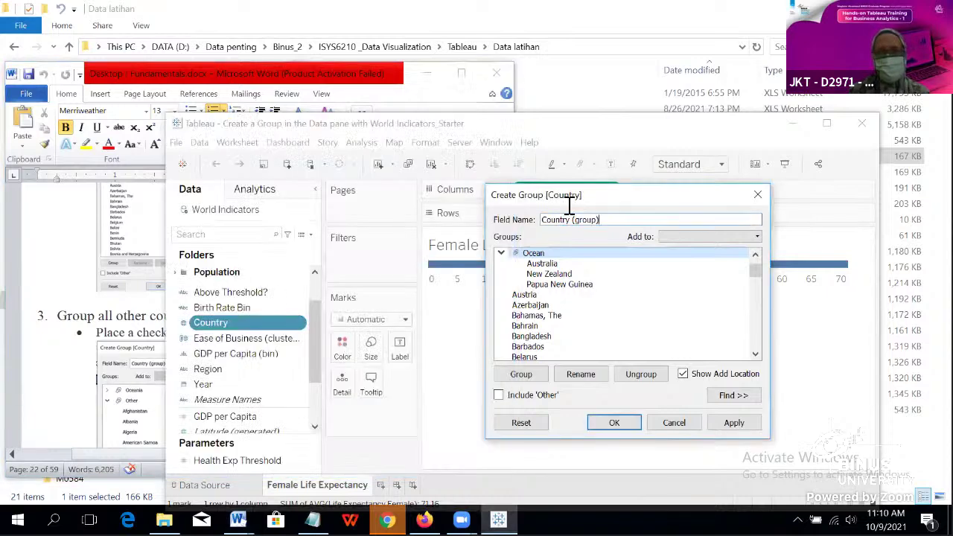
click(500, 397)
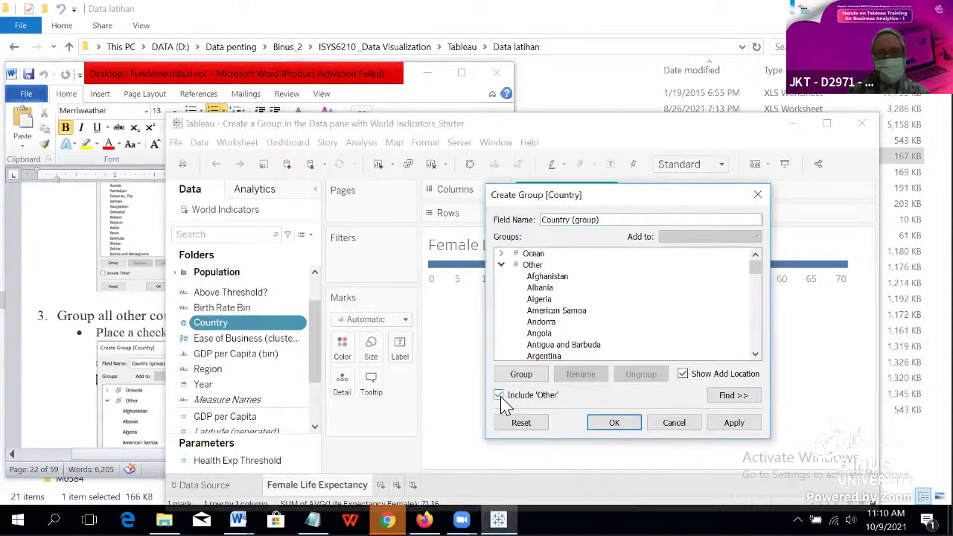
click(502, 254)
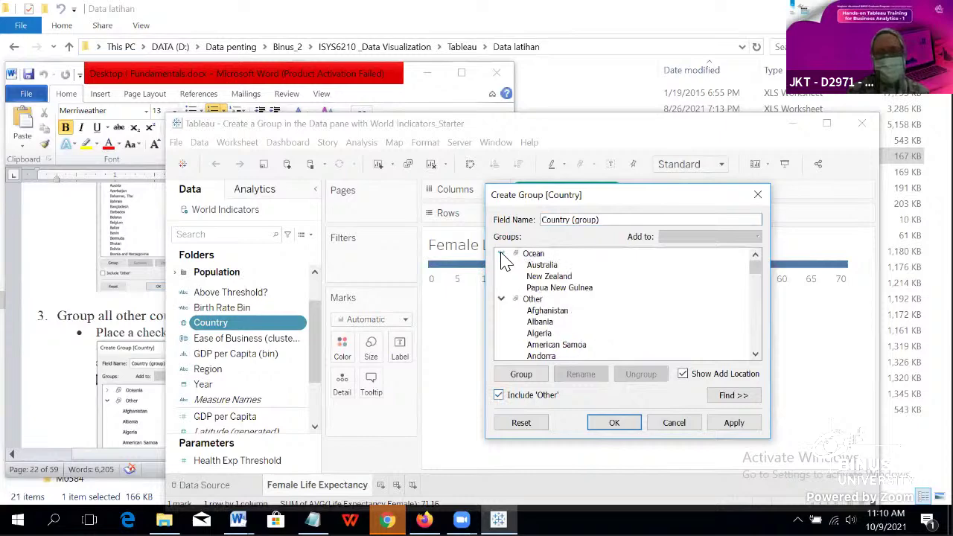
click(501, 254)
Step: Read step 4 of the Word instructions and set the group's field name to Ocean Region in Tableau
click(95, 363)
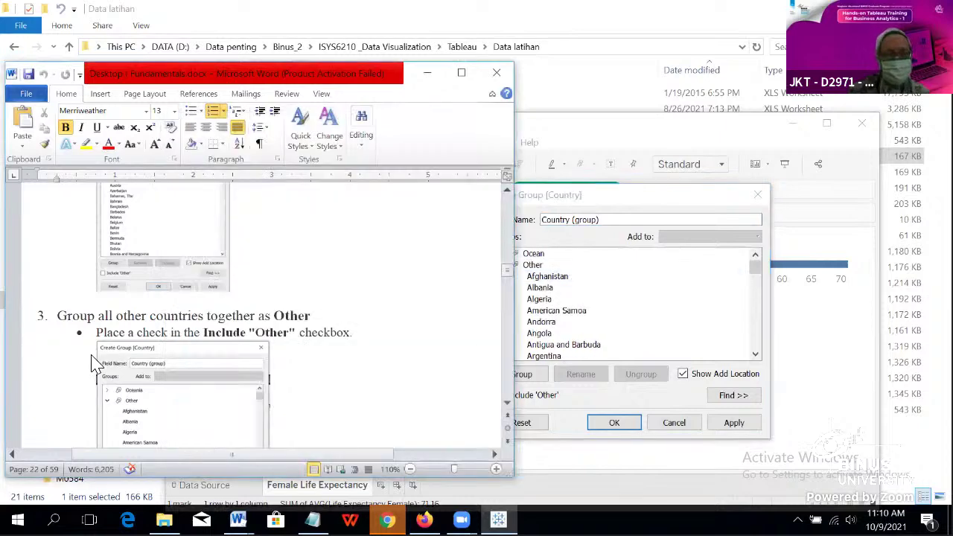
scroll(256, 357, down, 3)
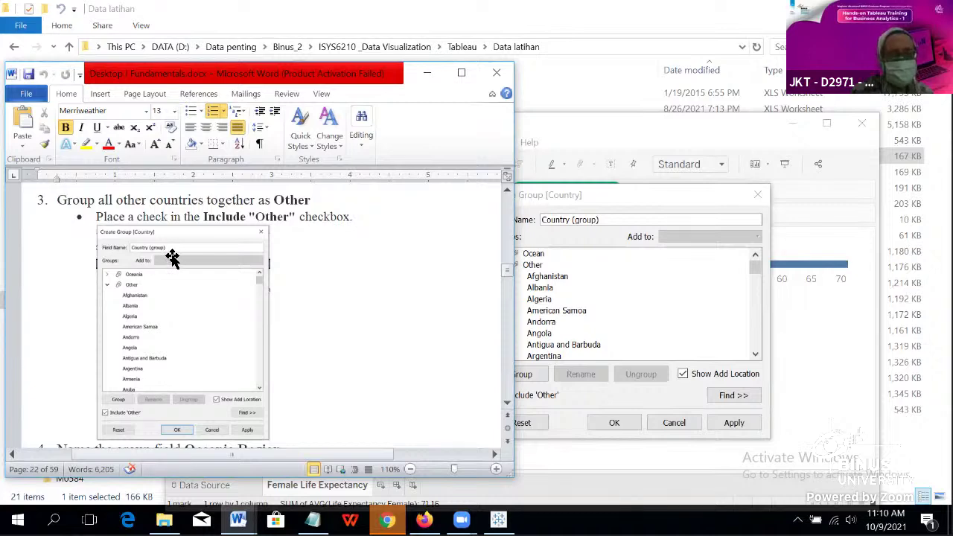
scroll(172, 257, down, 3)
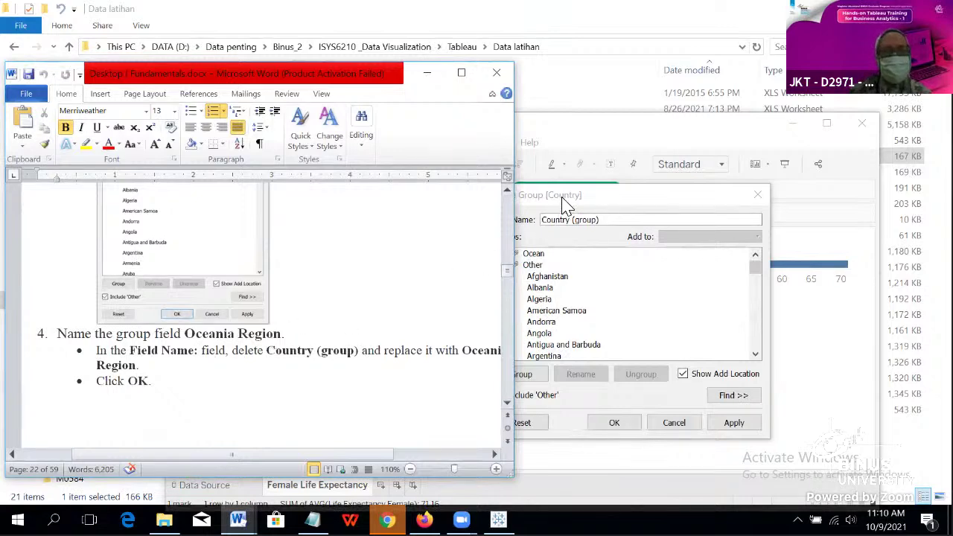
scroll(359, 307, down, 2)
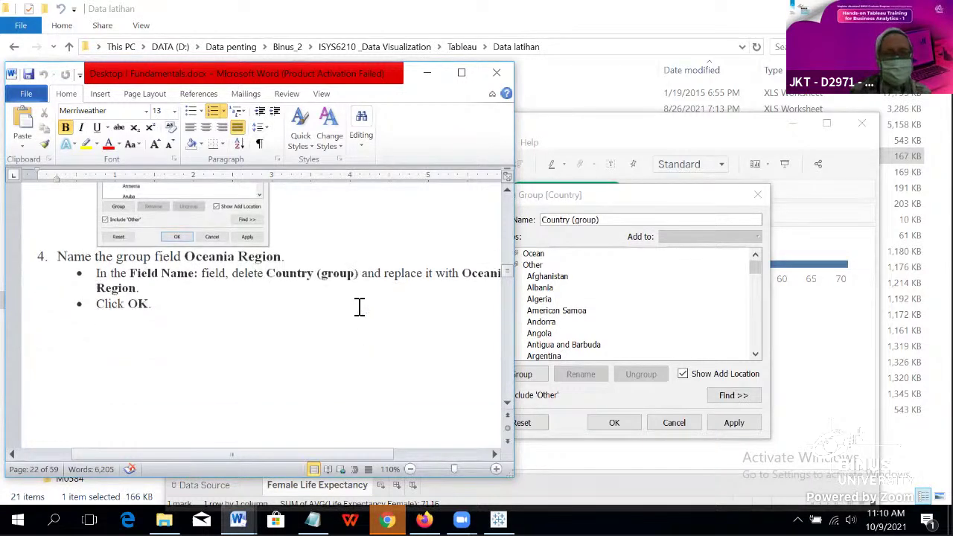
click(566, 195)
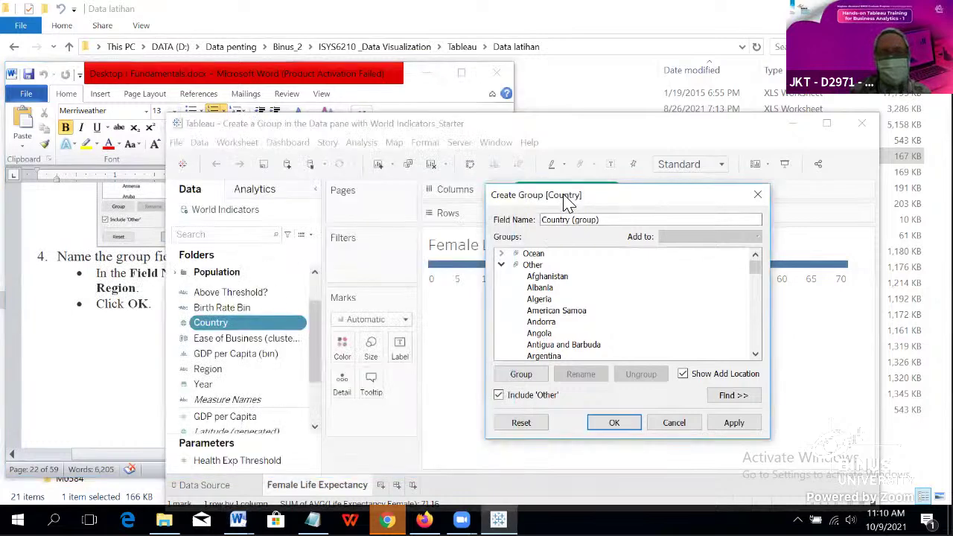
click(129, 298)
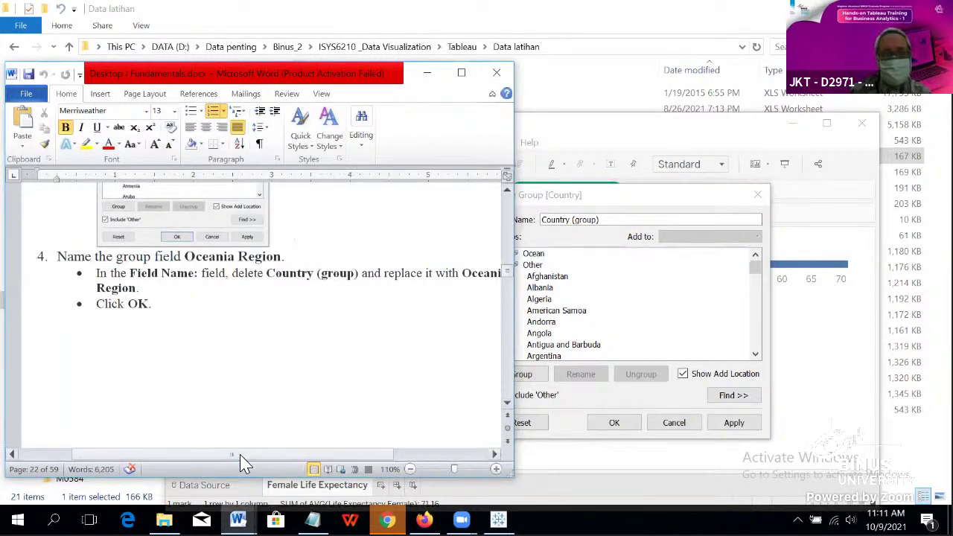
mouse_move(241, 456)
mouse_down()
mouse_move(290, 454)
mouse_move(240, 454)
mouse_up()
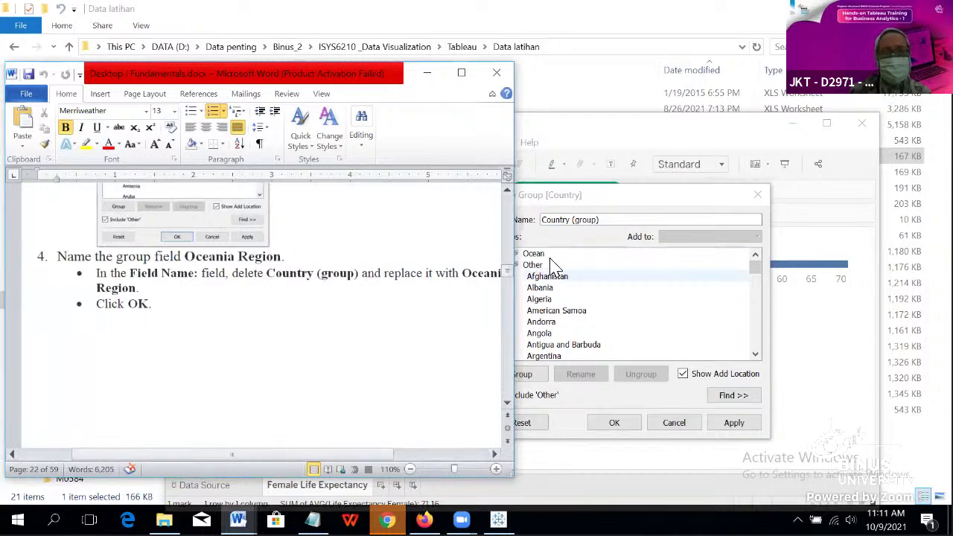
click(599, 205)
triple_click(553, 224)
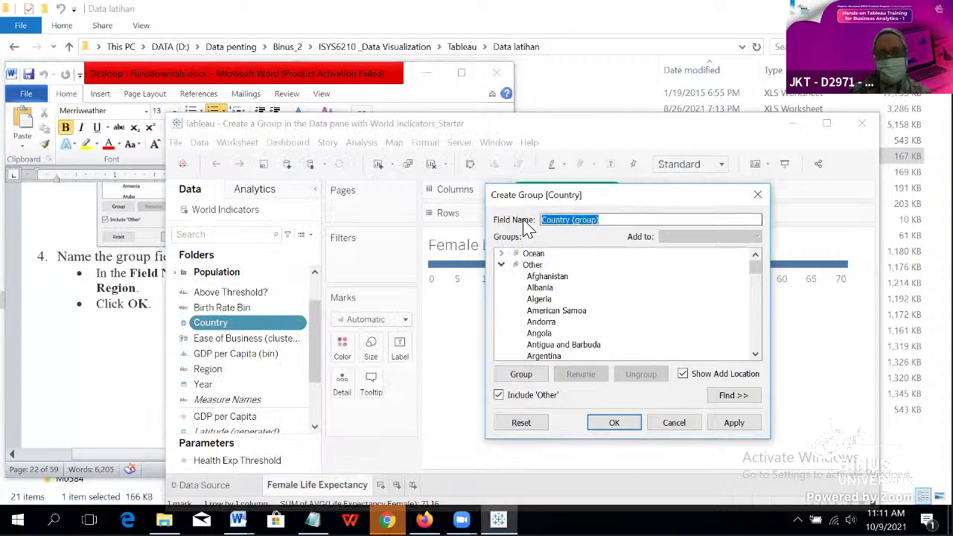
text(Ocean Region)
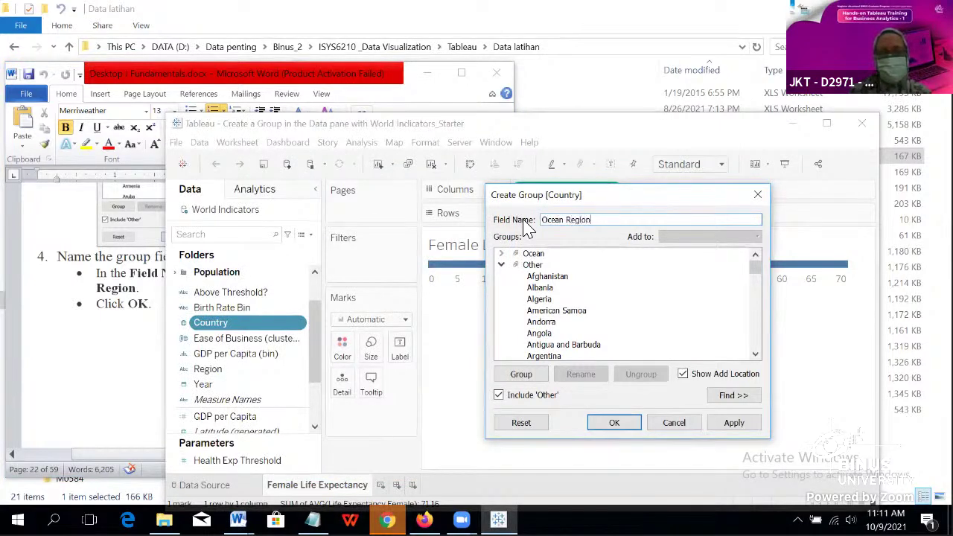
Step: Compare the Create Group dialog with the example in Desktop I Fundamentals.docx and read step 5 about placing the group field on Rows
click(135, 304)
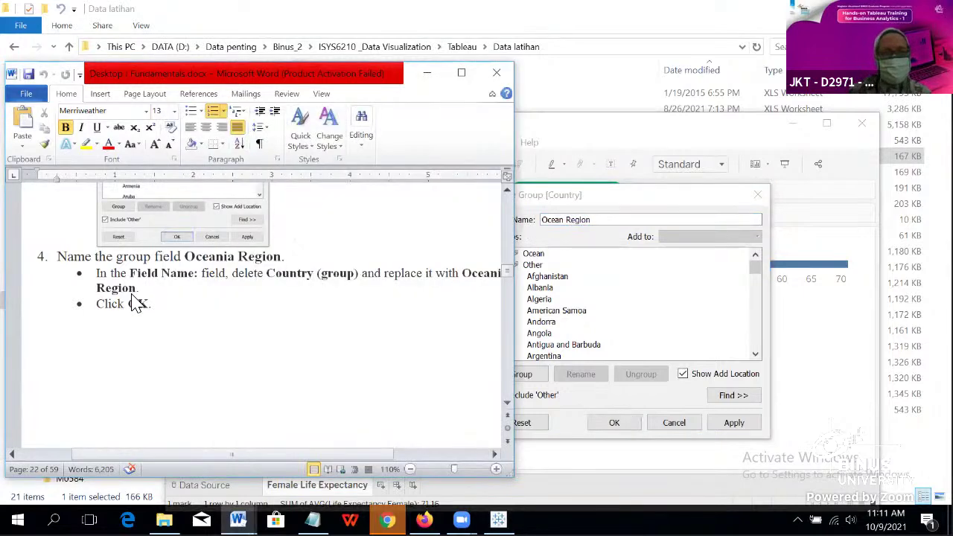
mouse_move(315, 457)
mouse_down()
mouse_move(357, 457)
mouse_move(322, 456)
mouse_up()
scroll(233, 342, down, 6)
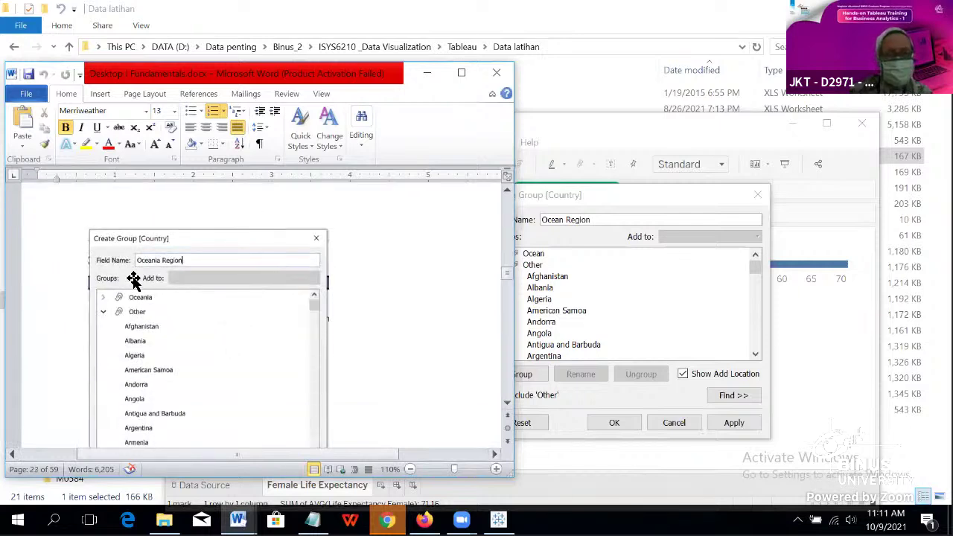
scroll(208, 275, down, 2)
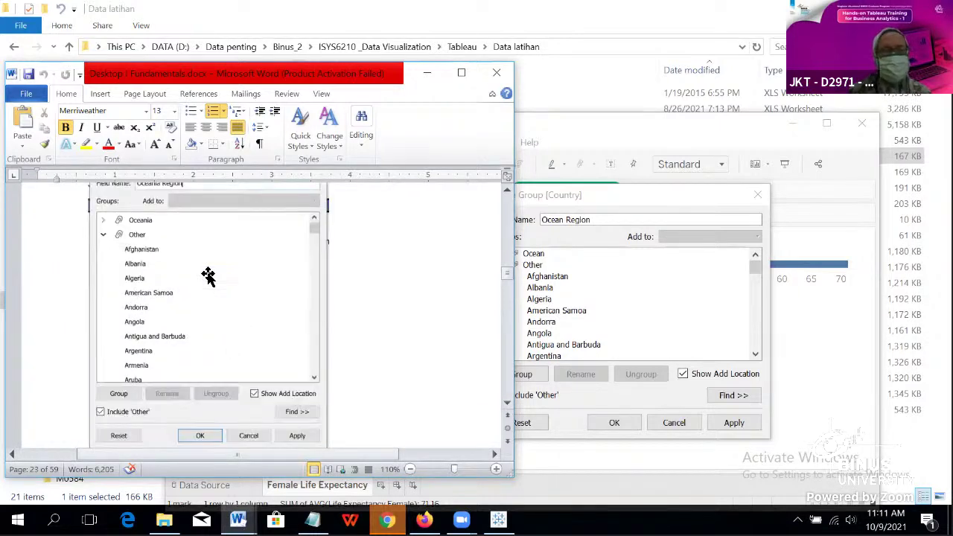
scroll(208, 276, up, 1)
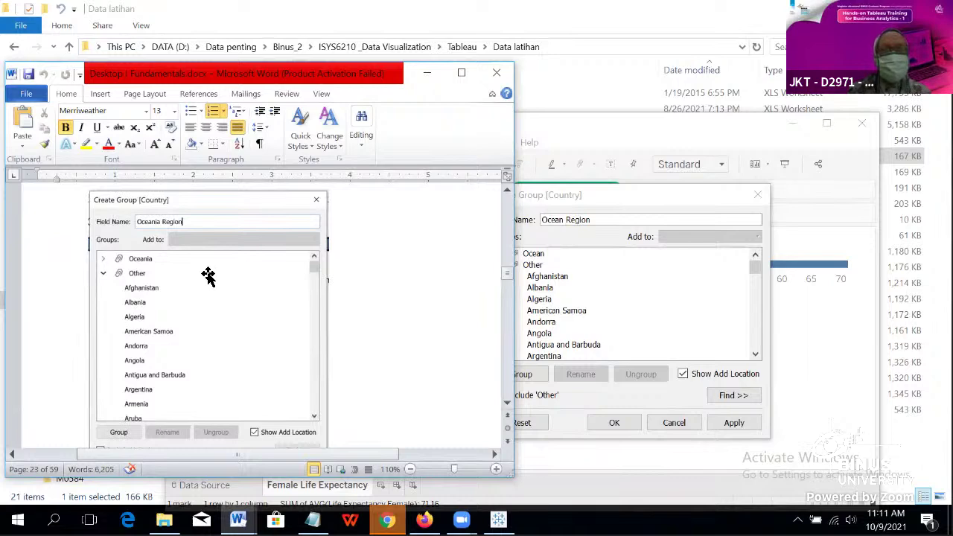
scroll(207, 276, down, 6)
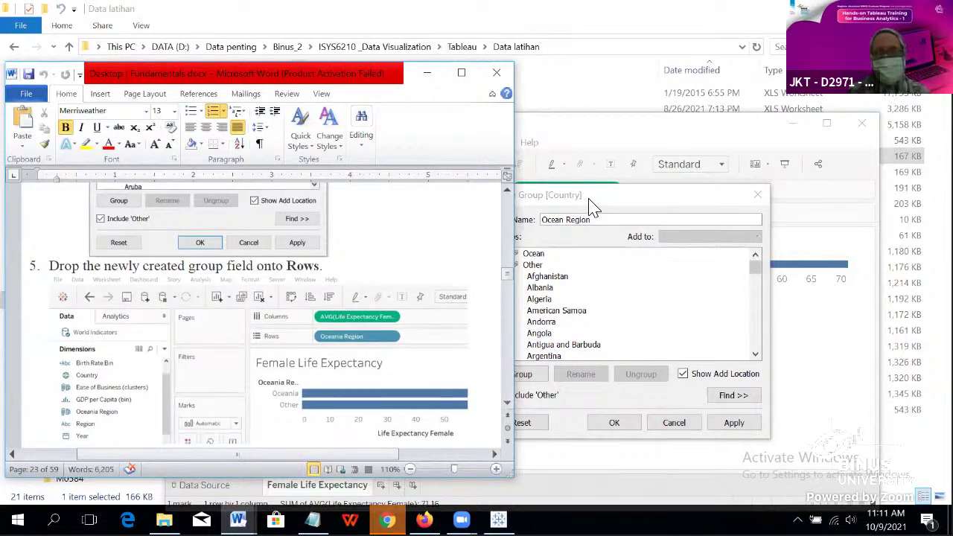
click(596, 201)
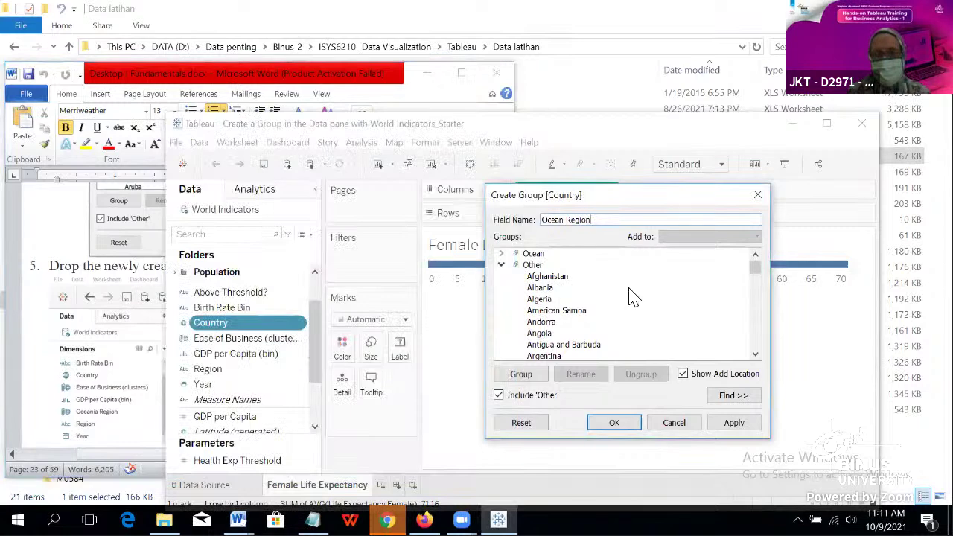
Step: Finish creating the Ocean Region group from the Country field and select the new group field
click(612, 423)
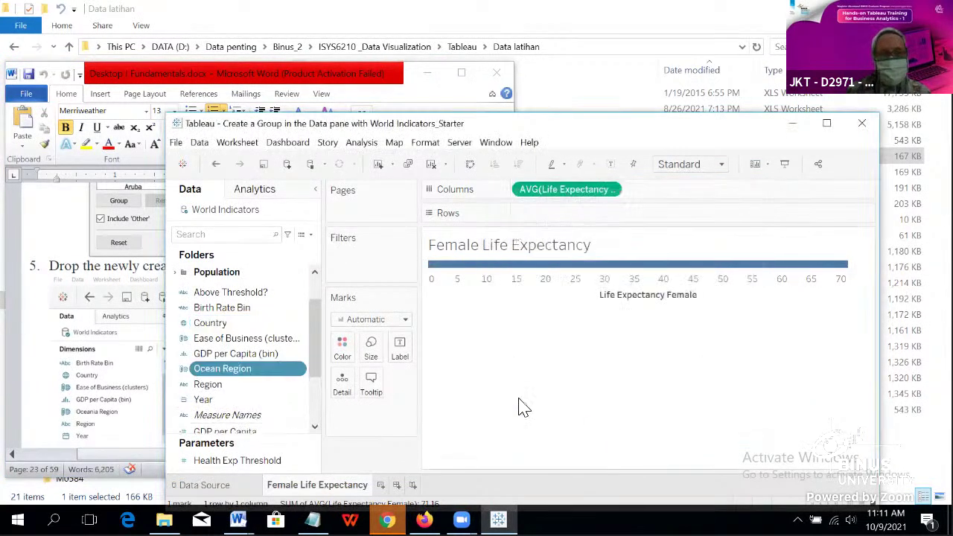
click(246, 330)
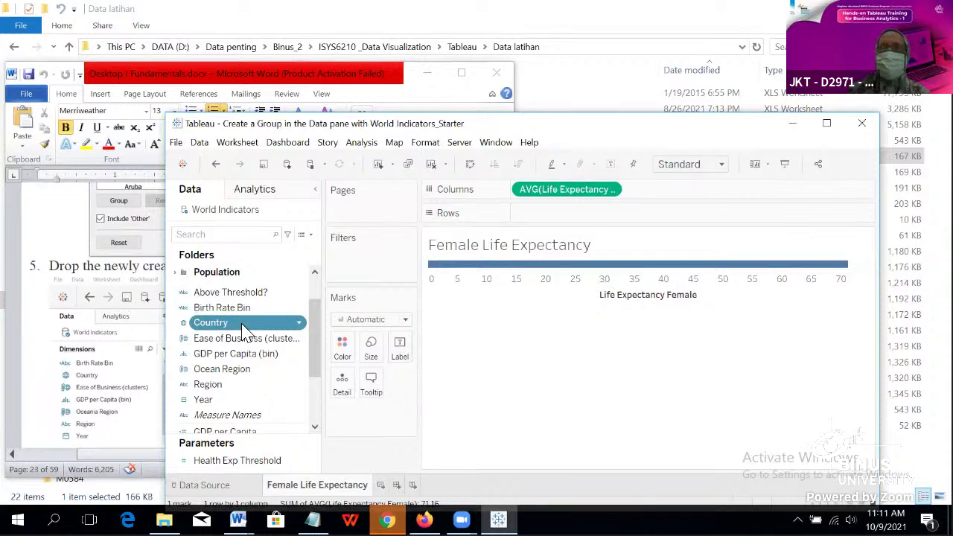
click(245, 373)
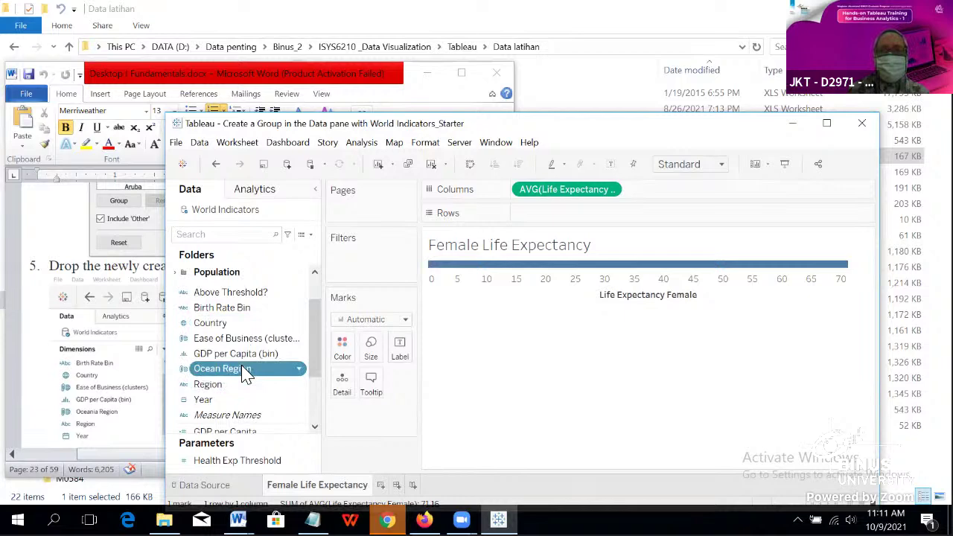
Step: Following step 5 of the Word guide, add the Ocean Region group field to Rows in Tableau and compare the chart with the guide
click(94, 368)
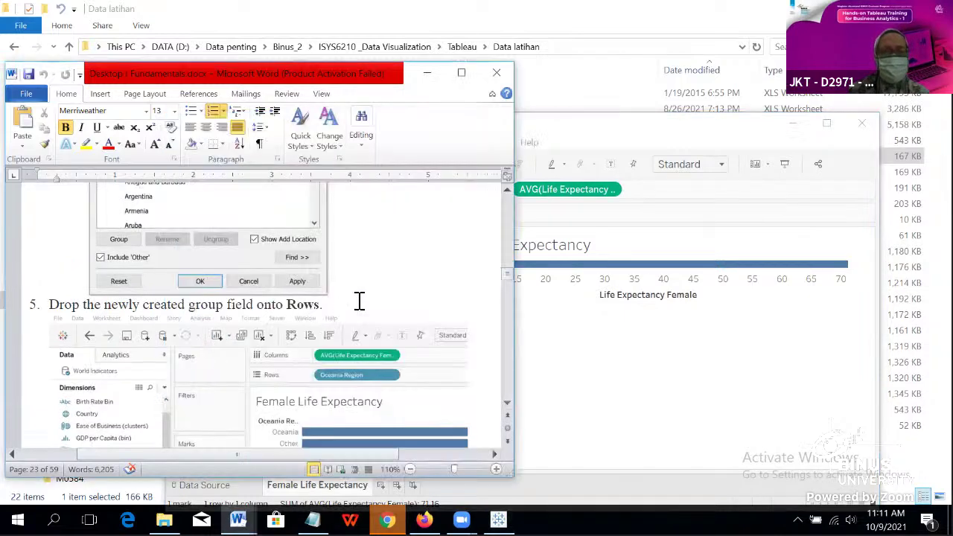
scroll(356, 300, down, 1)
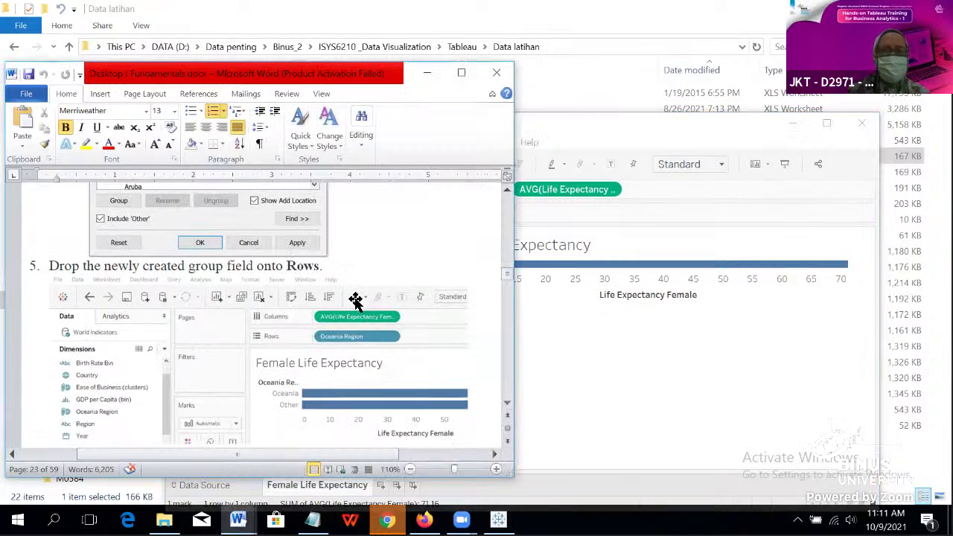
scroll(356, 300, down, 2)
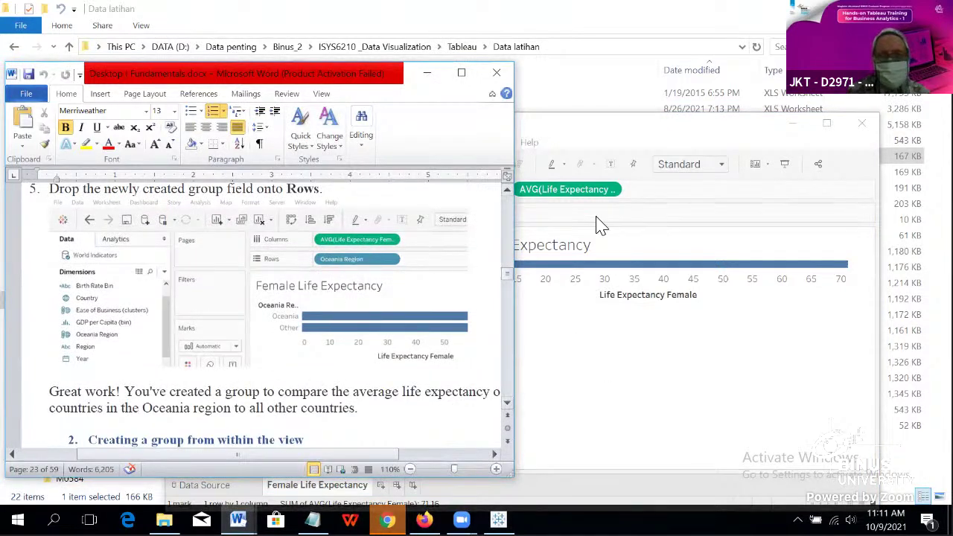
click(595, 346)
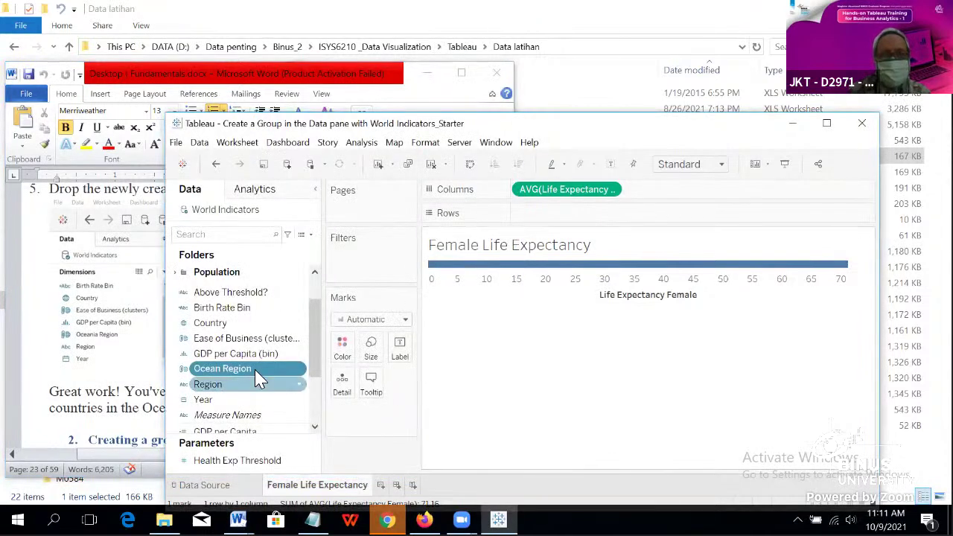
drag(409, 306, 584, 216)
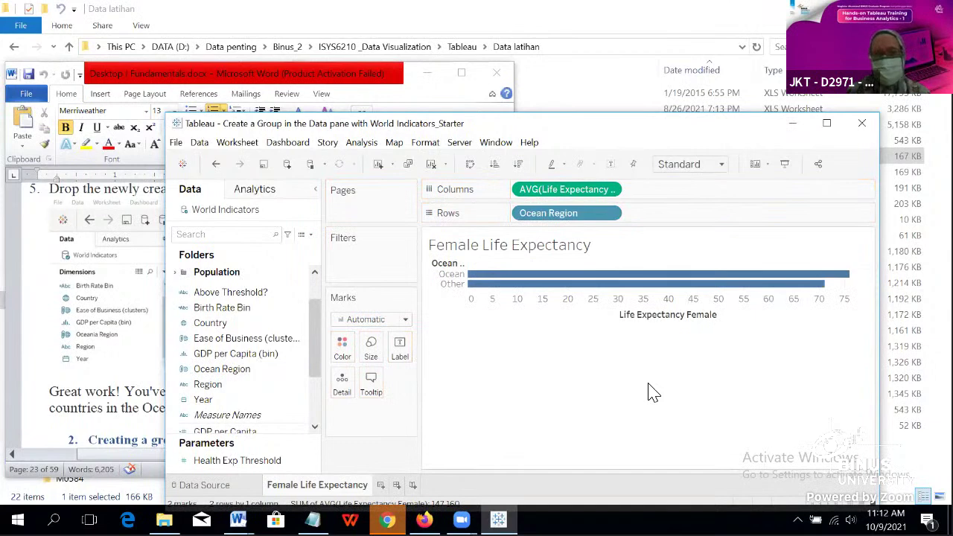
mouse_move(678, 285)
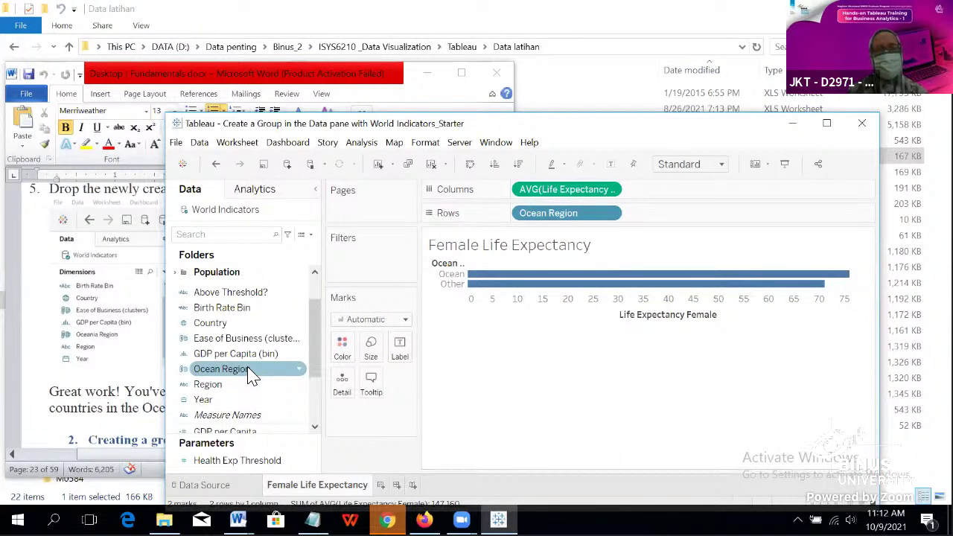
click(129, 359)
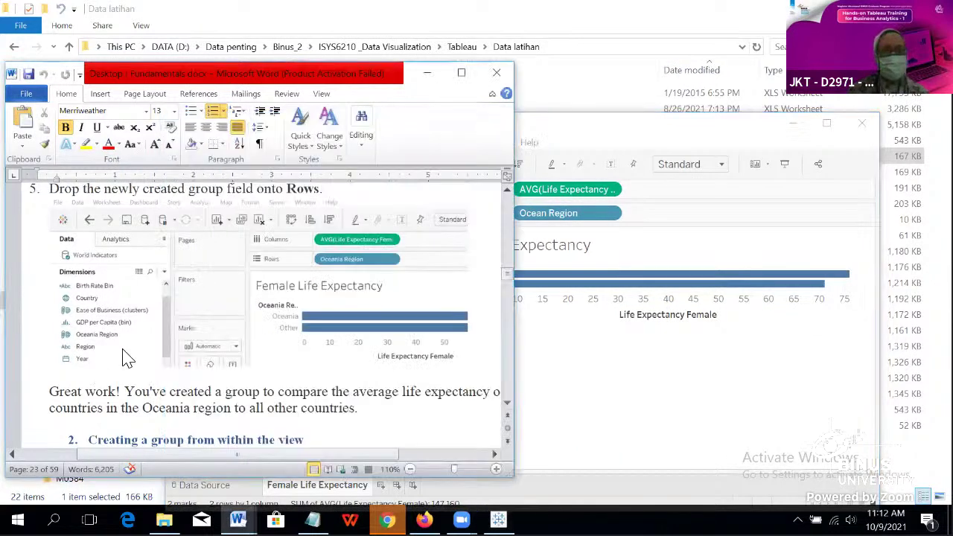
scroll(128, 353, down, 3)
scroll(124, 353, up, 3)
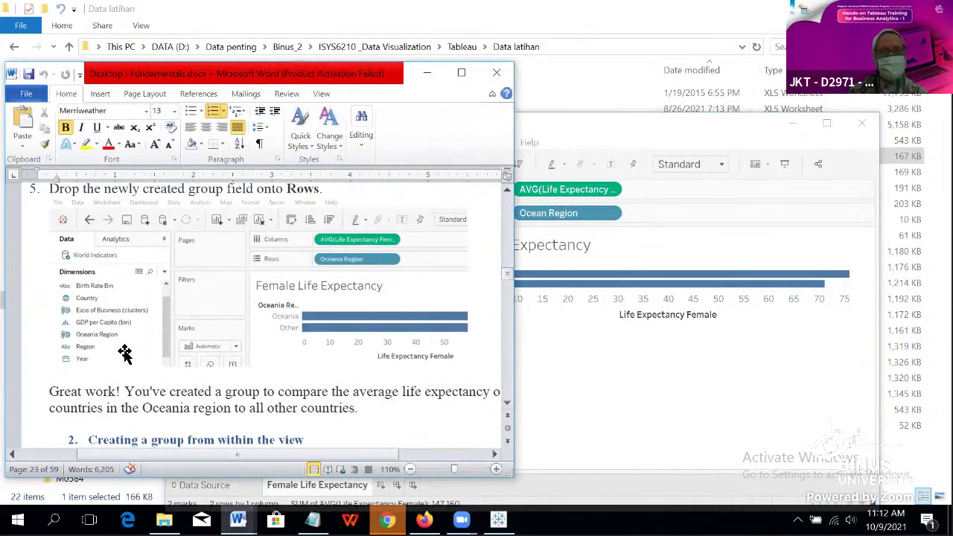
click(760, 371)
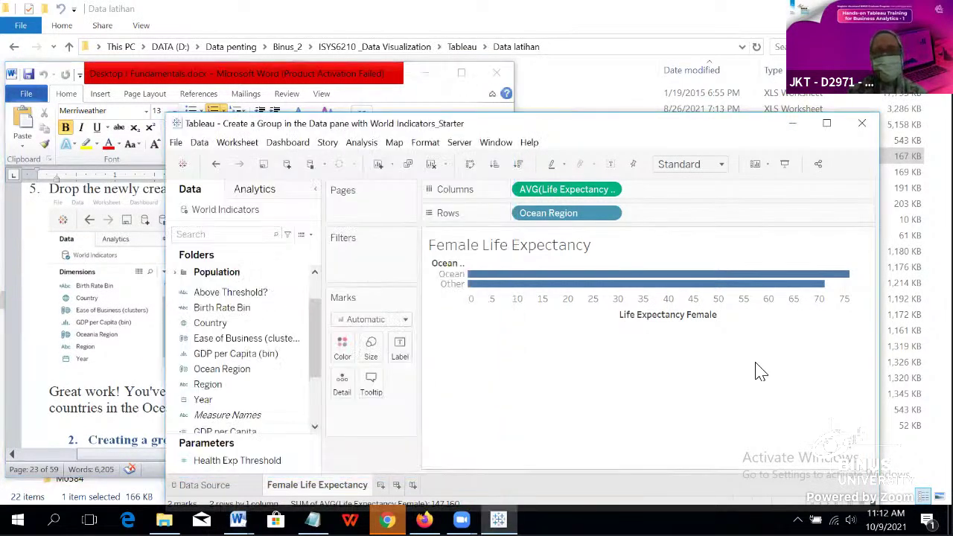
Step: Change the color of the Female Life Expectancy bars to orange
click(603, 277)
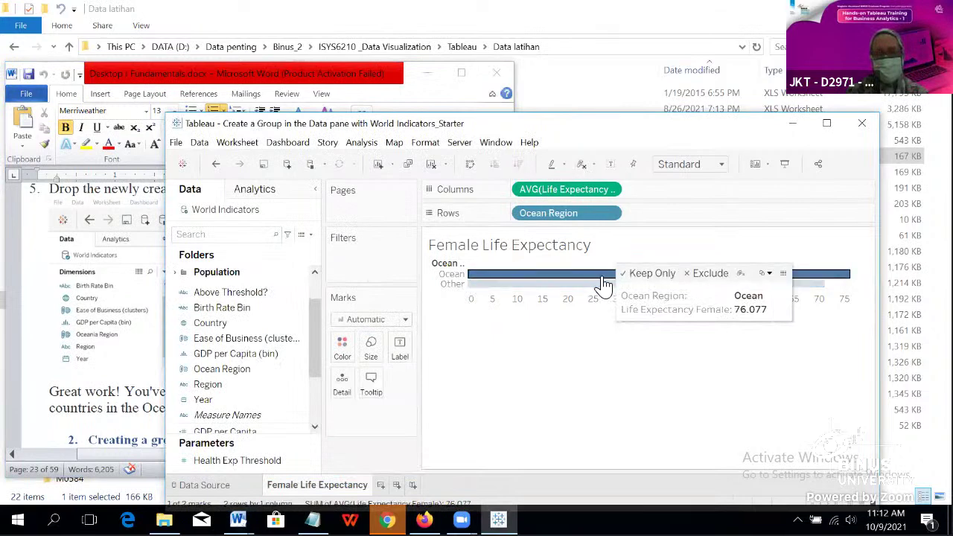
click(350, 351)
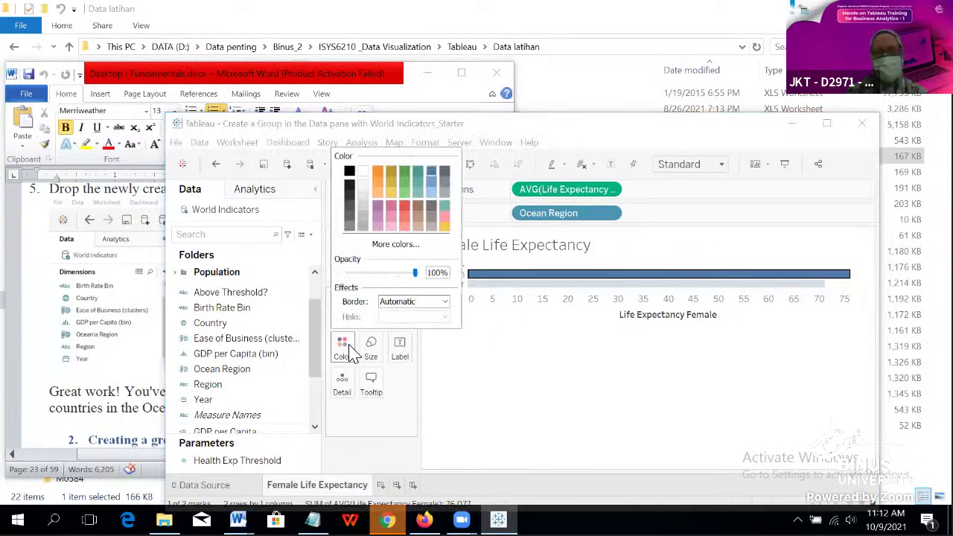
click(380, 172)
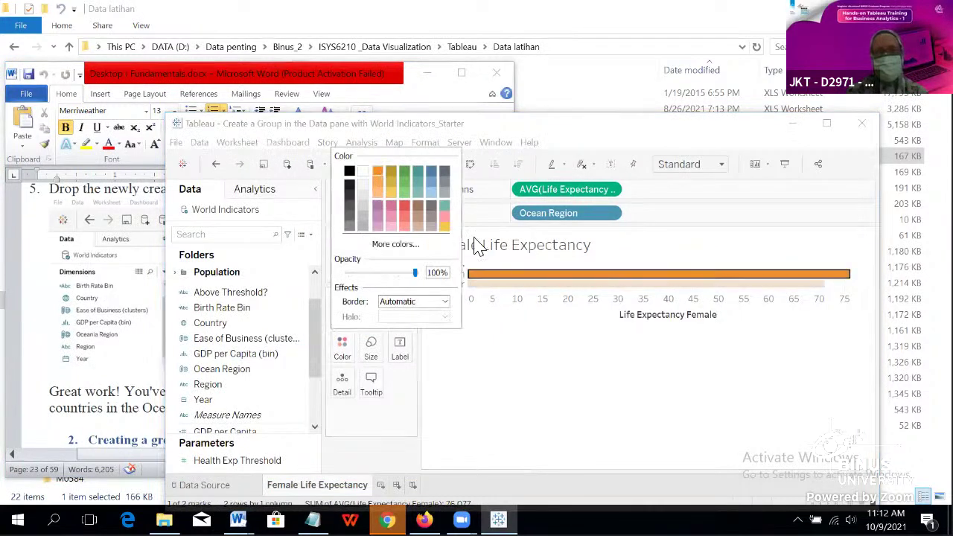
click(620, 388)
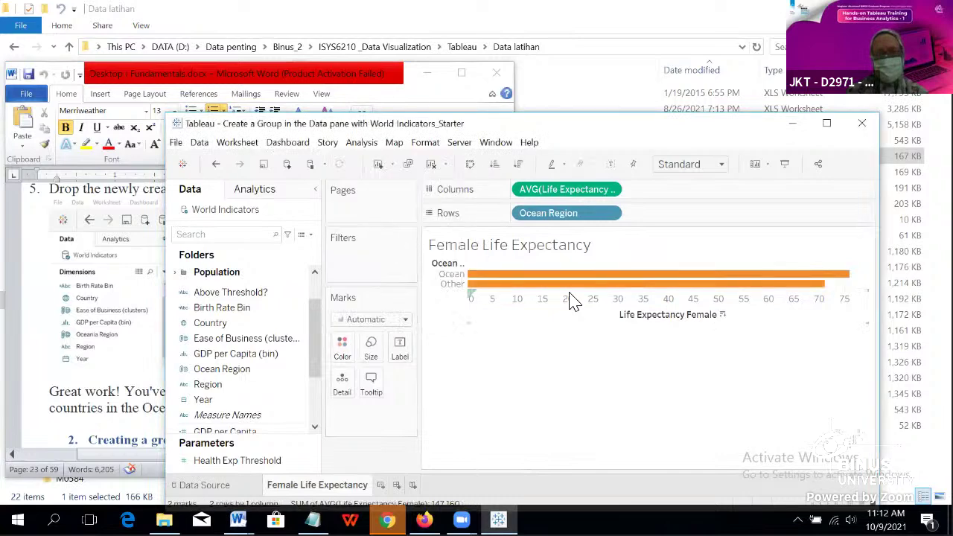
Step: Increase the mark size slightly so the bars become a little thicker
click(372, 356)
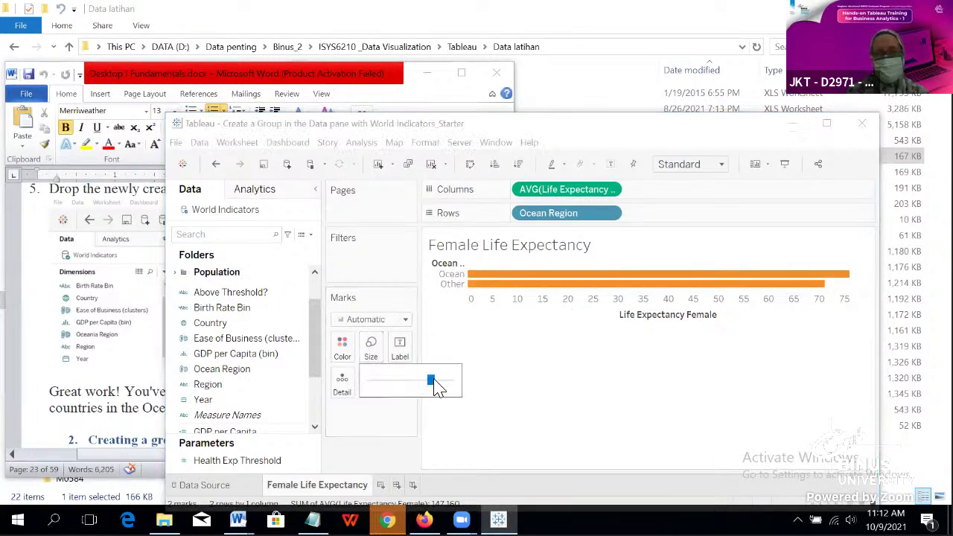
mouse_move(436, 386)
mouse_down()
mouse_move(411, 382)
mouse_move(434, 382)
mouse_up()
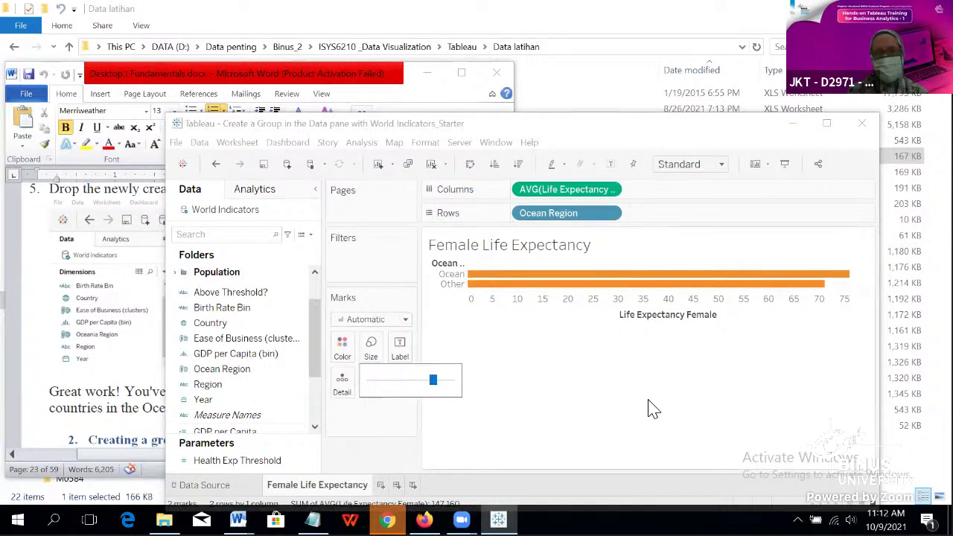
click(625, 399)
Step: Show mark labels for all bars in the Female Life Expectancy chart
click(401, 352)
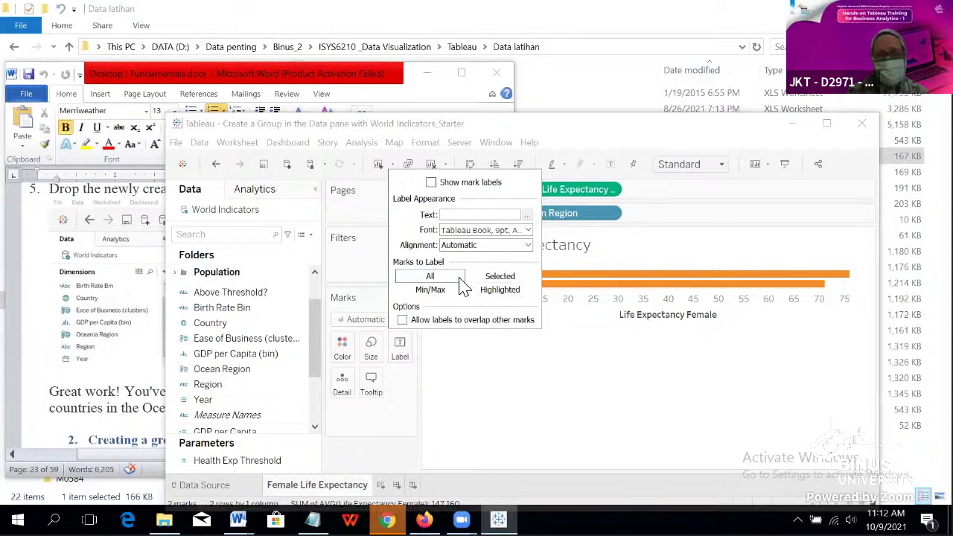
click(432, 182)
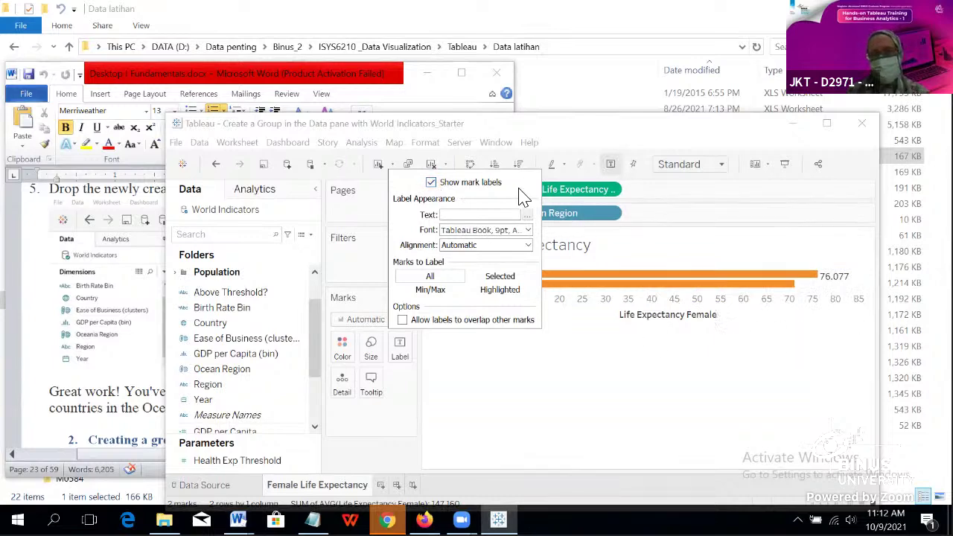
click(681, 420)
mouse_move(840, 276)
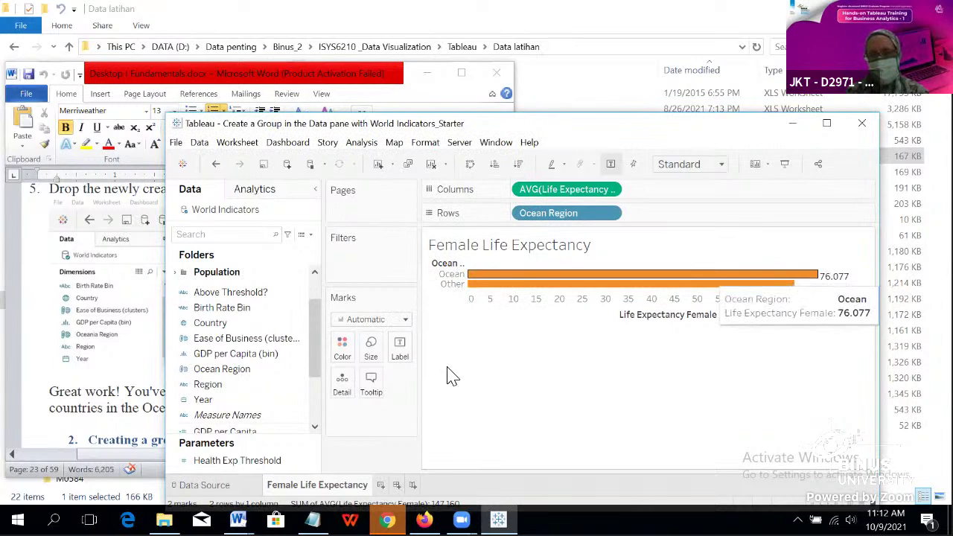
Step: Hide the mark labels on the bars and review the label options
click(400, 350)
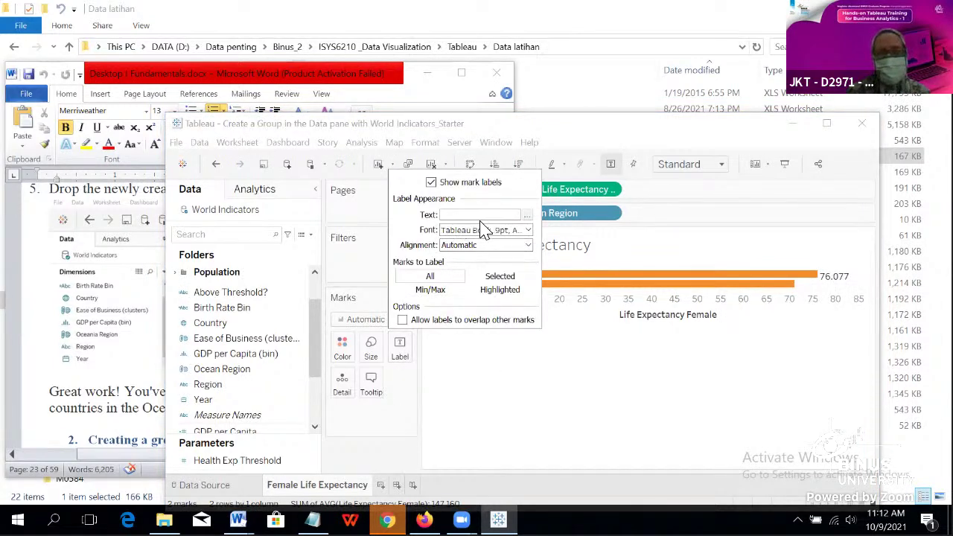
click(432, 184)
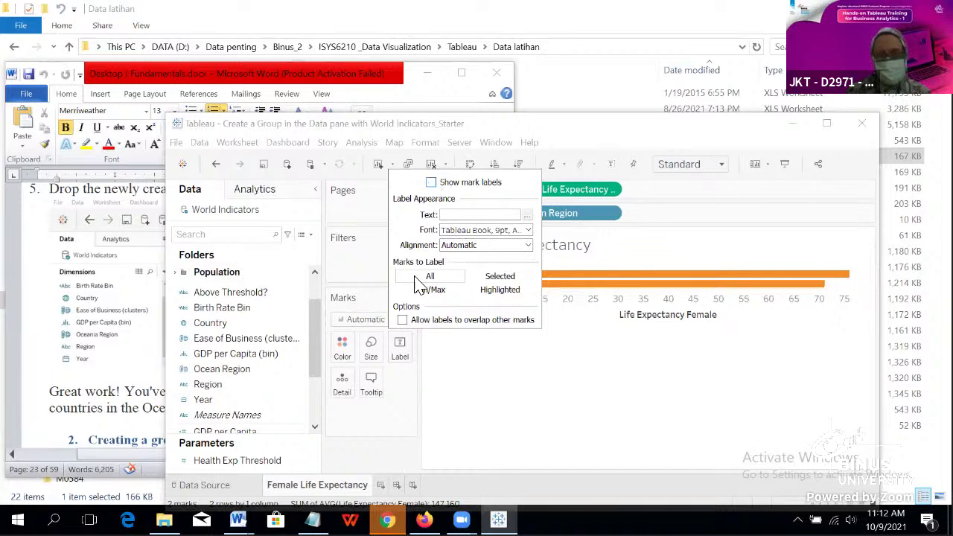
click(543, 406)
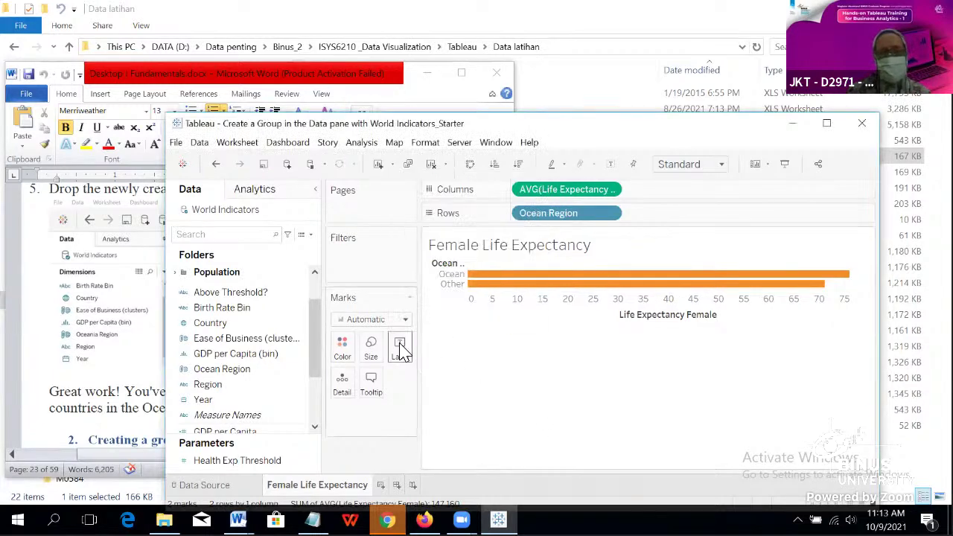
click(400, 349)
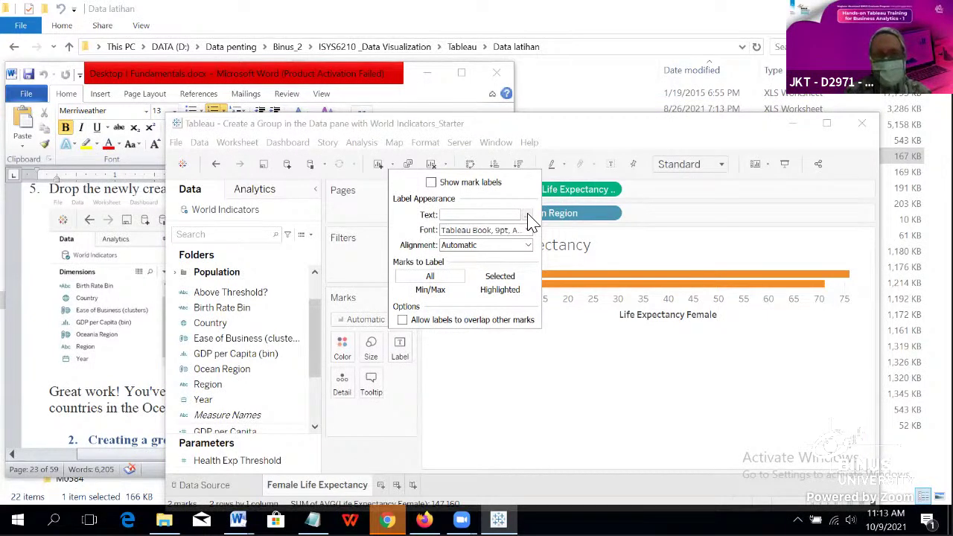
click(640, 336)
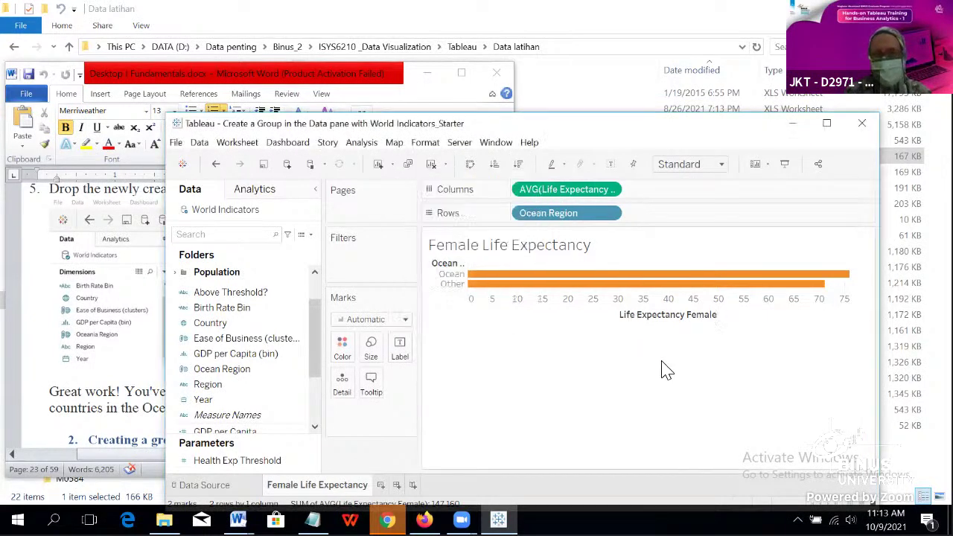
Step: Select the Ocean bar, show mark labels again, and check the label options with the Other bar selected
click(666, 278)
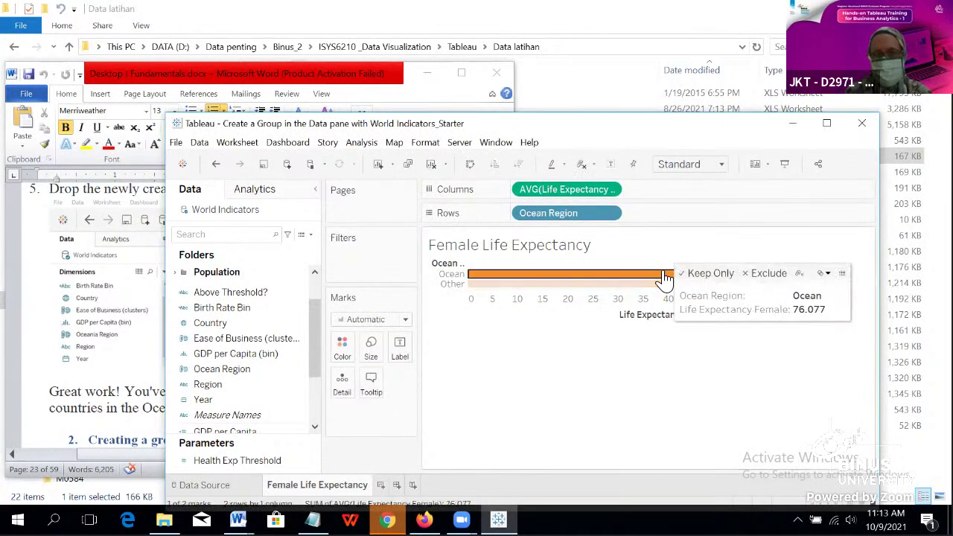
click(400, 350)
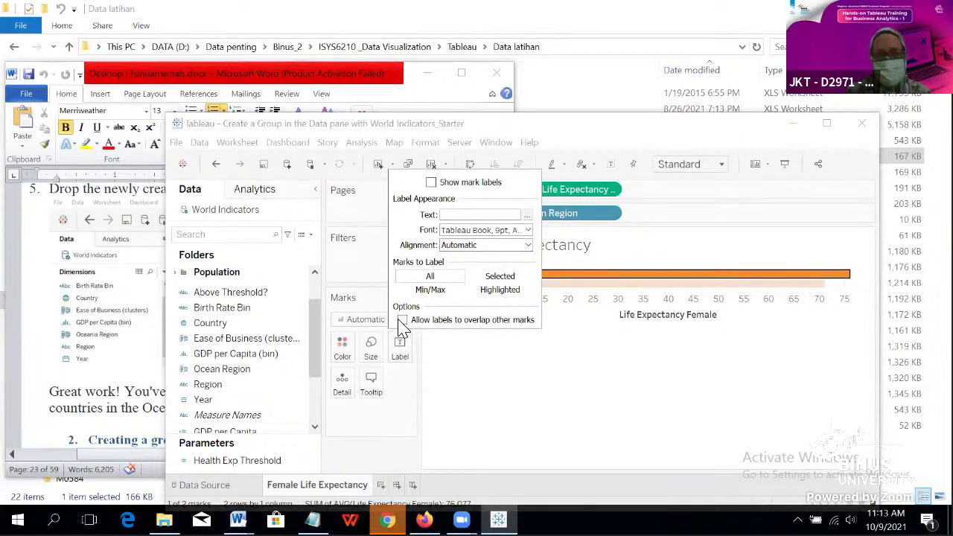
click(430, 183)
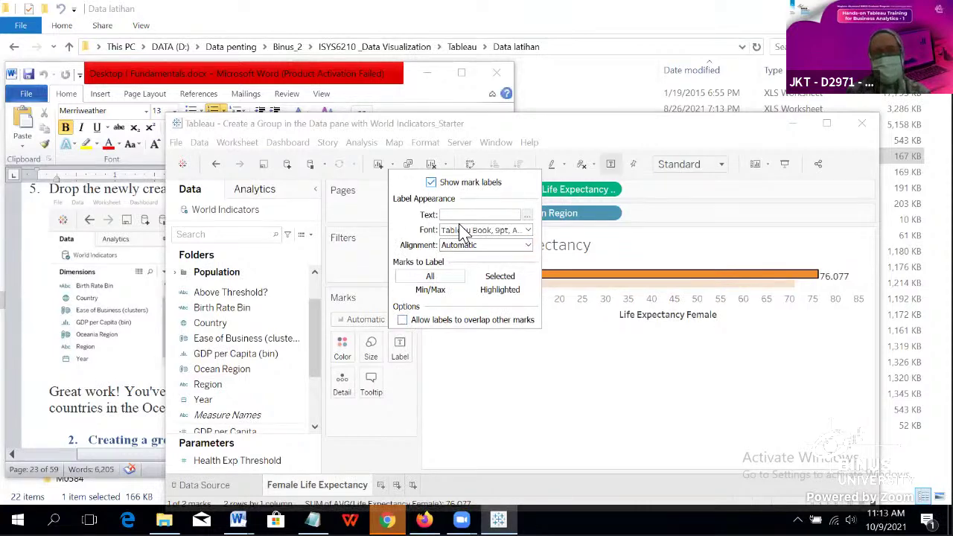
click(572, 292)
click(400, 352)
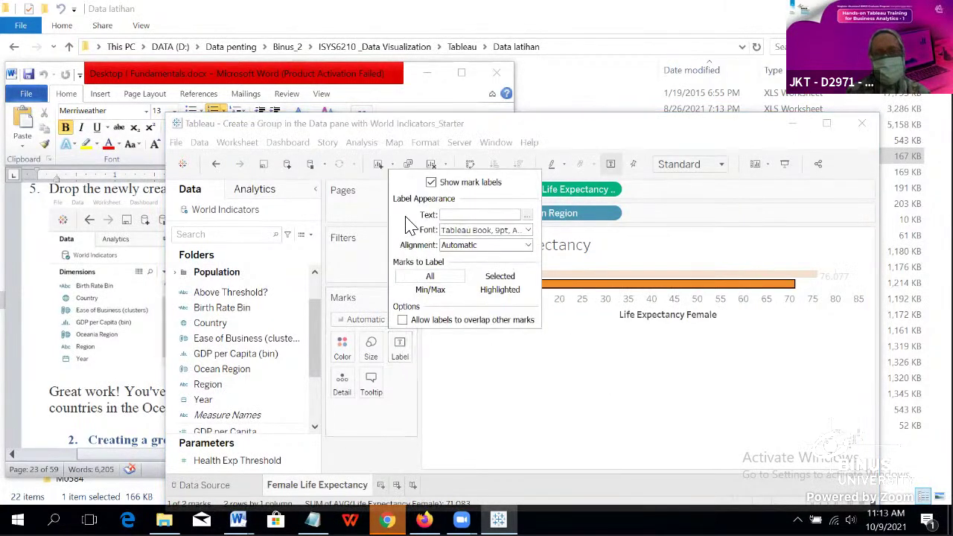
click(476, 362)
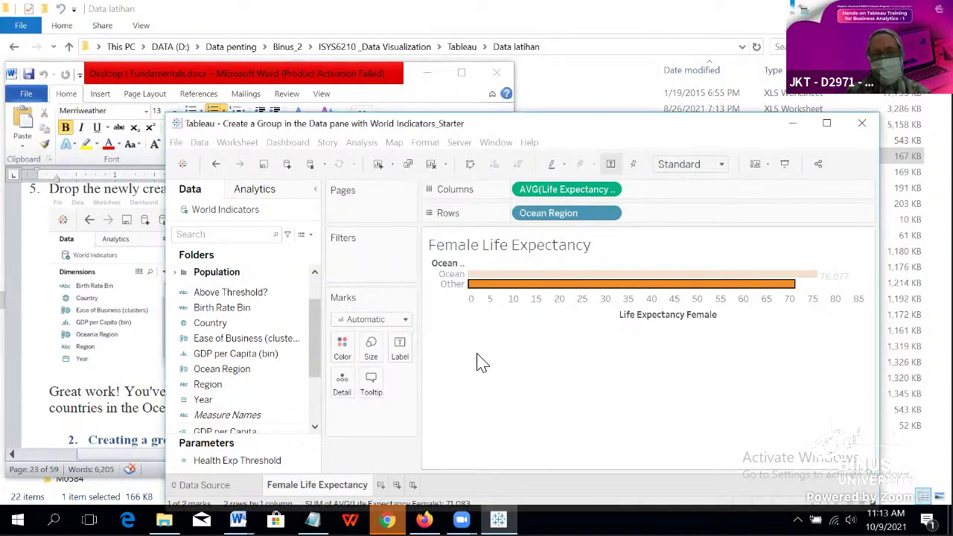
Step: Inspect the Other bar's female life expectancy value and clear the selection
click(715, 291)
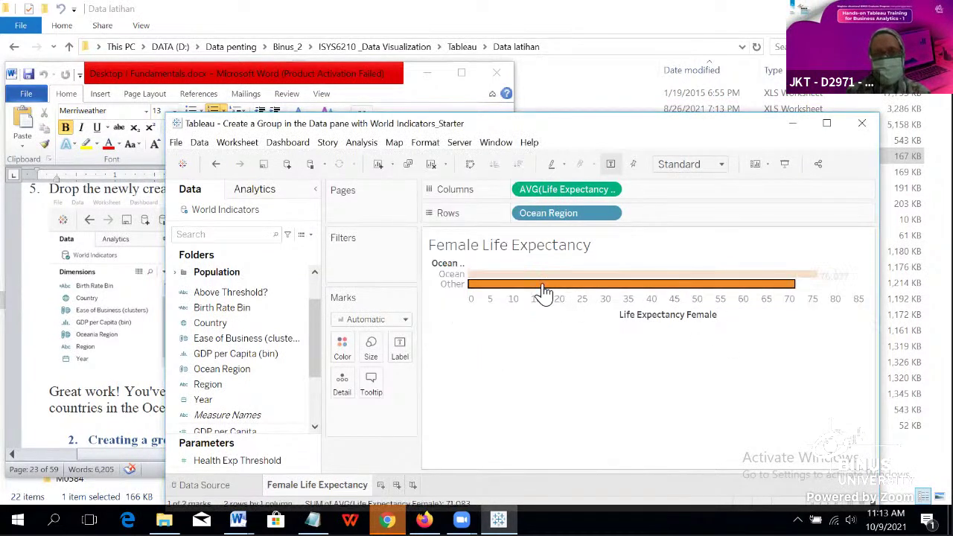
click(543, 292)
click(544, 292)
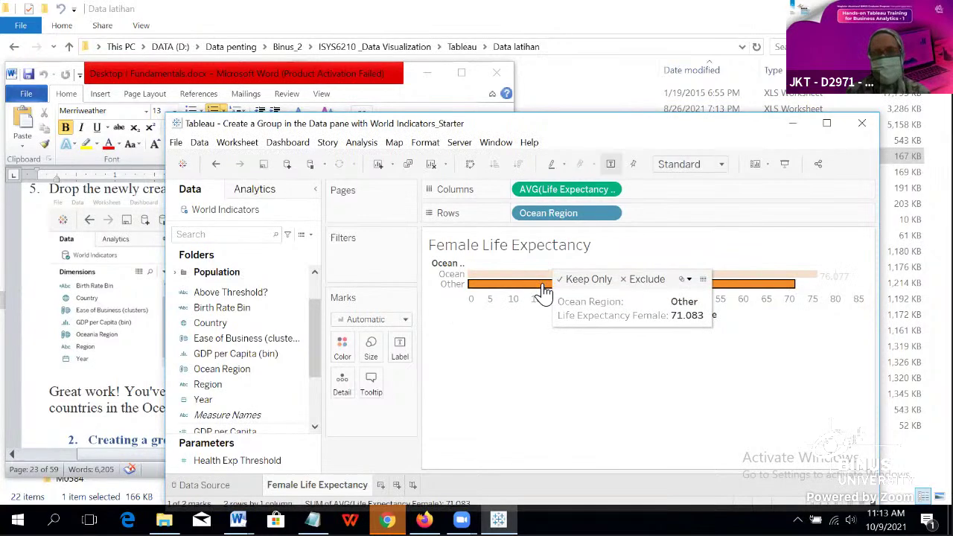
click(510, 379)
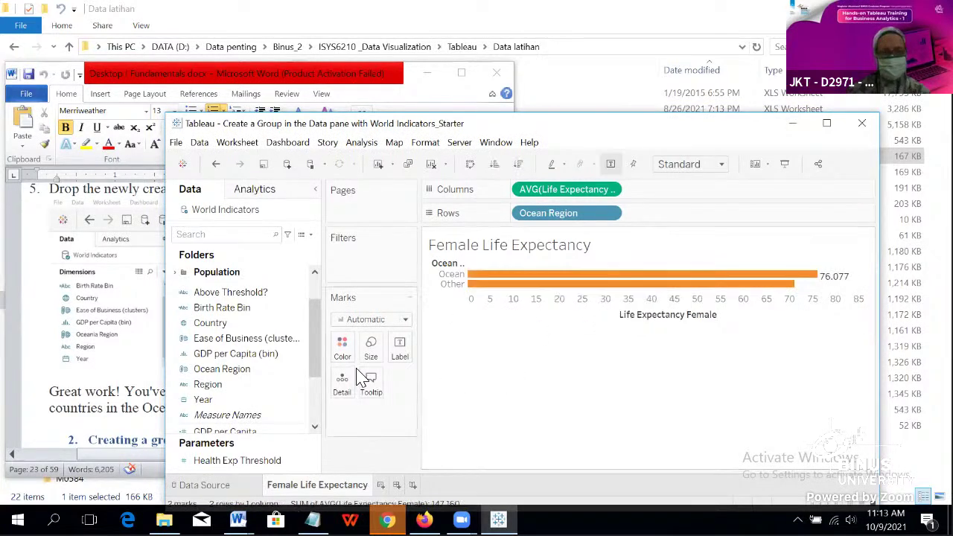
mouse_move(694, 284)
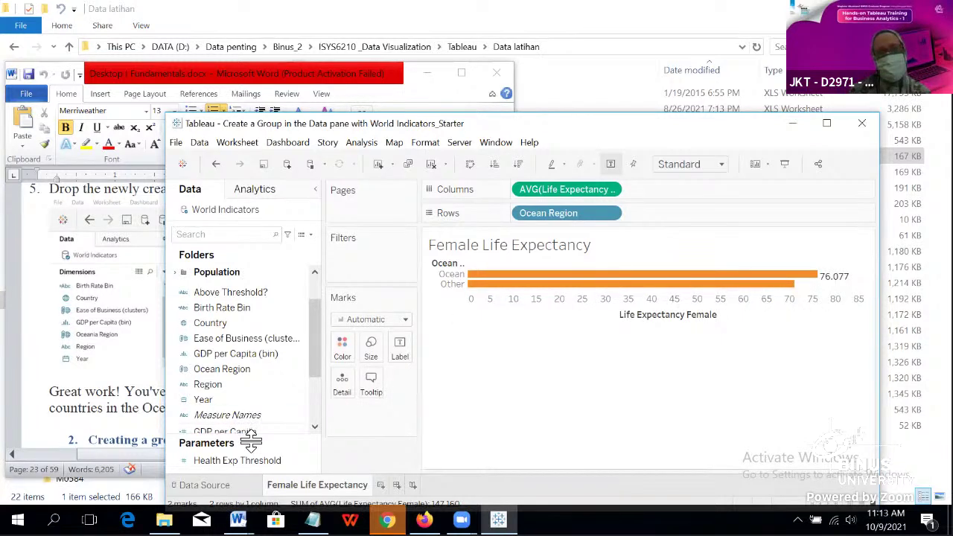
Step: Review the options available for the Other bar and clear the selection
right_click(689, 290)
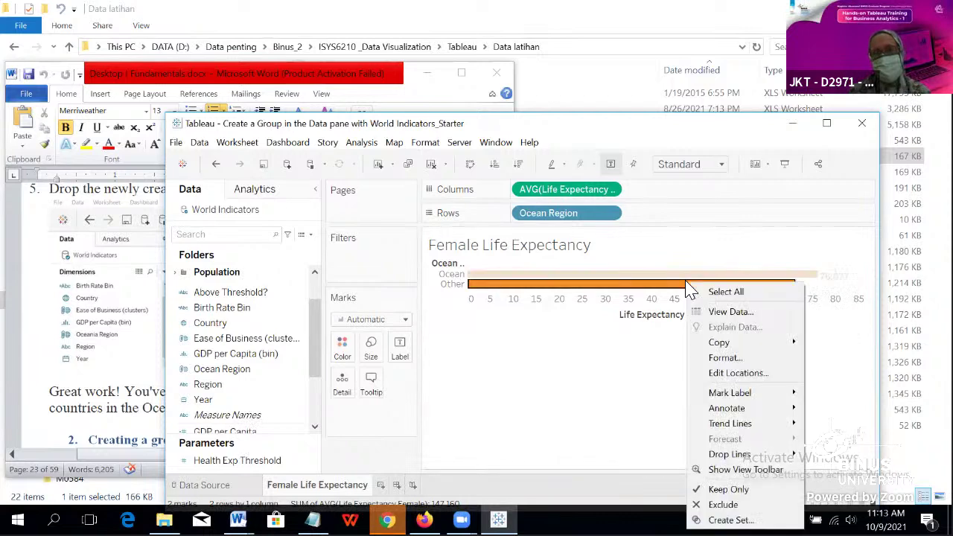
key(Escape)
click(646, 291)
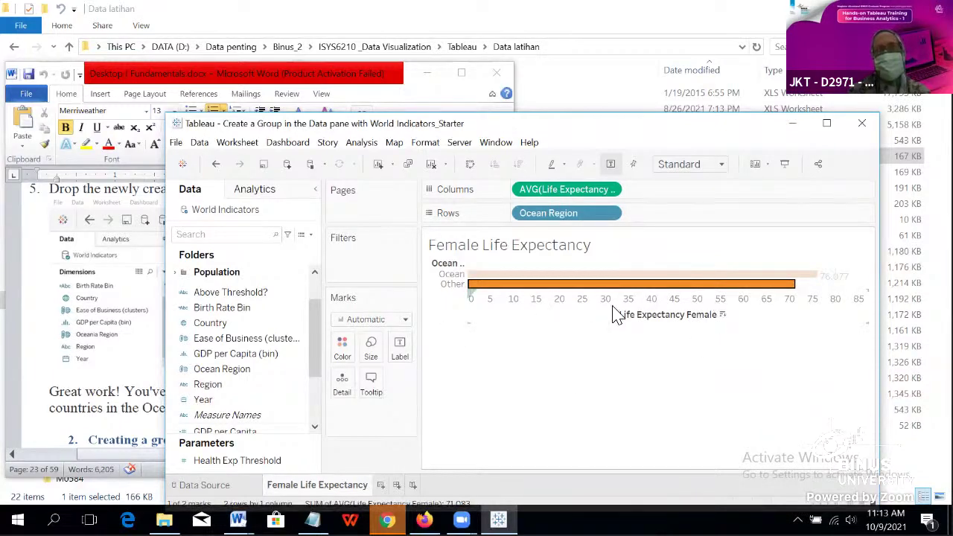
click(581, 403)
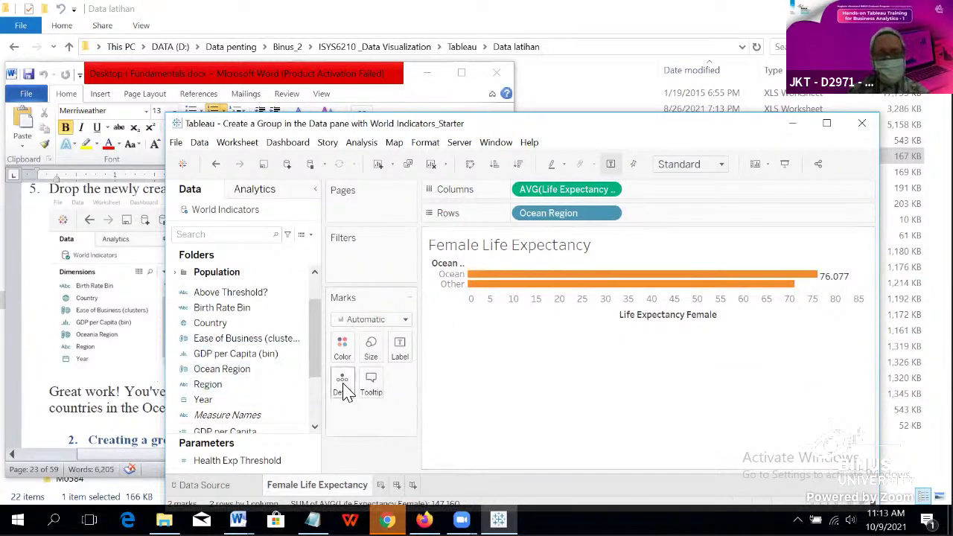
Step: Recolour the bars of the Female Life Expectancy chart blue and clear the bar selection
click(740, 275)
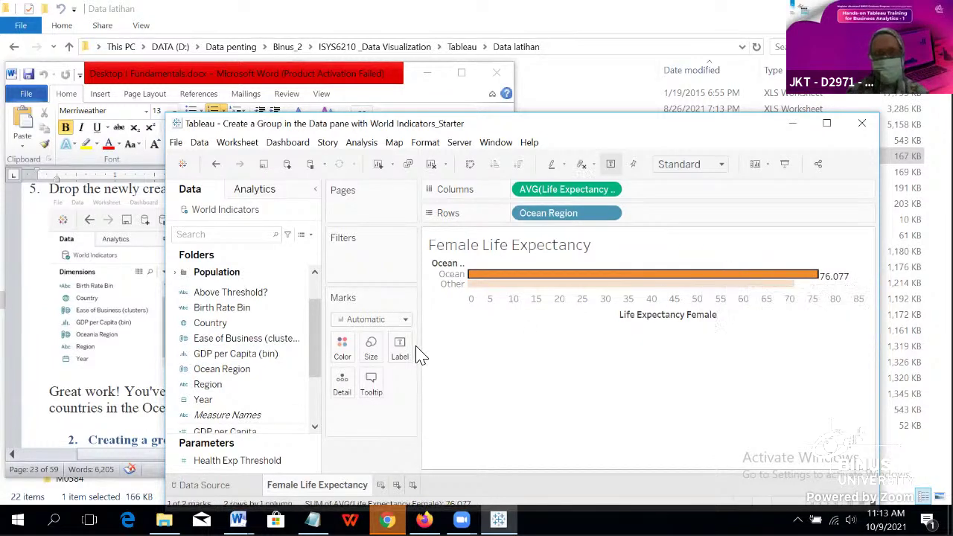
click(342, 356)
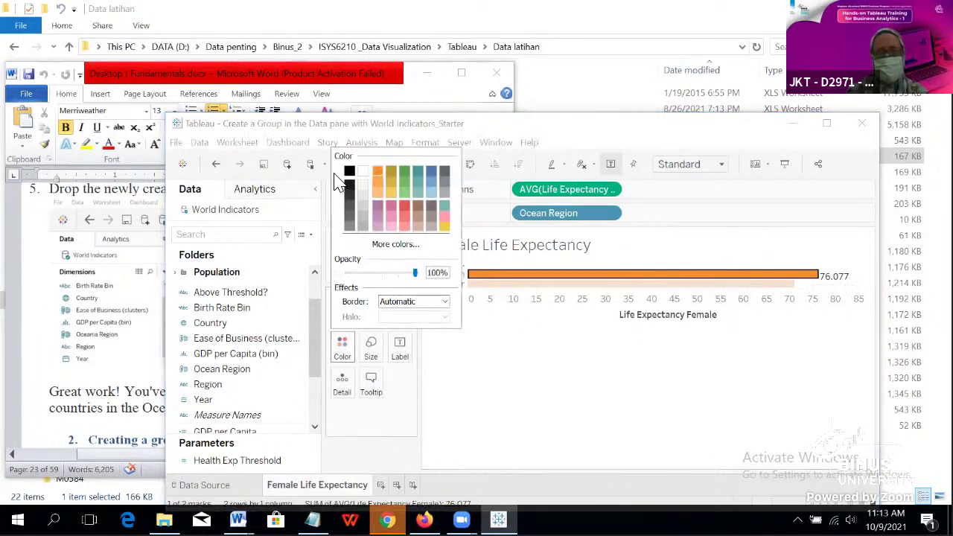
click(431, 172)
click(585, 375)
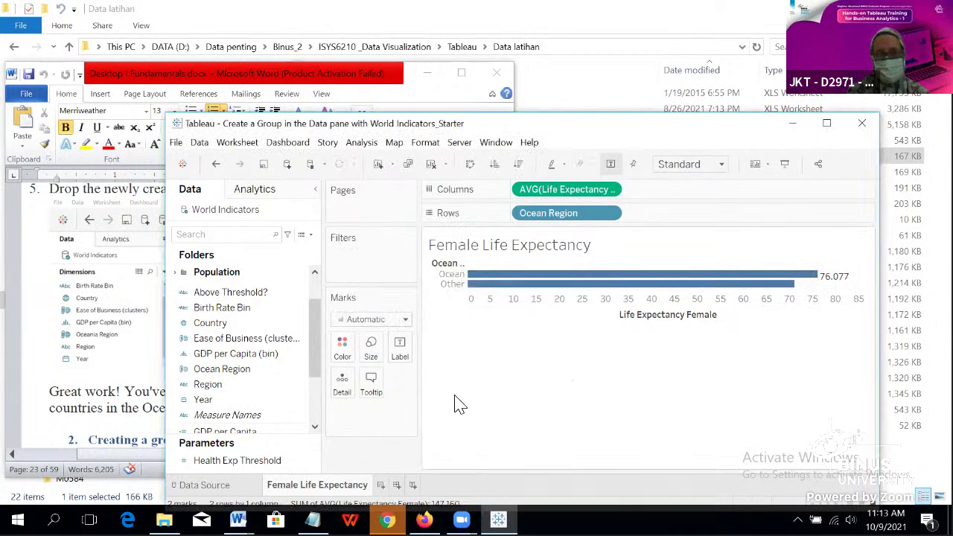
mouse_move(803, 280)
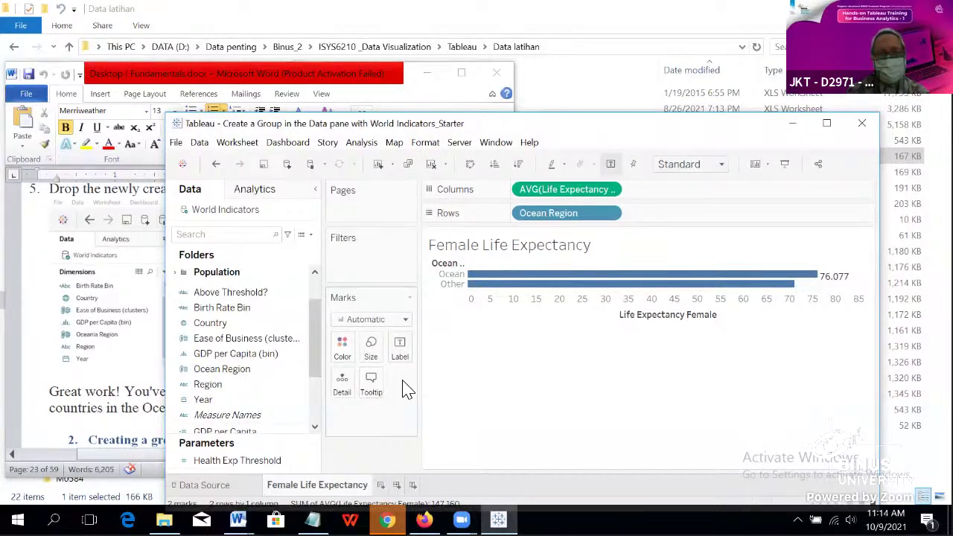
Step: Maximize the Tableau window and review the chart's tooltip settings without changing them
click(828, 124)
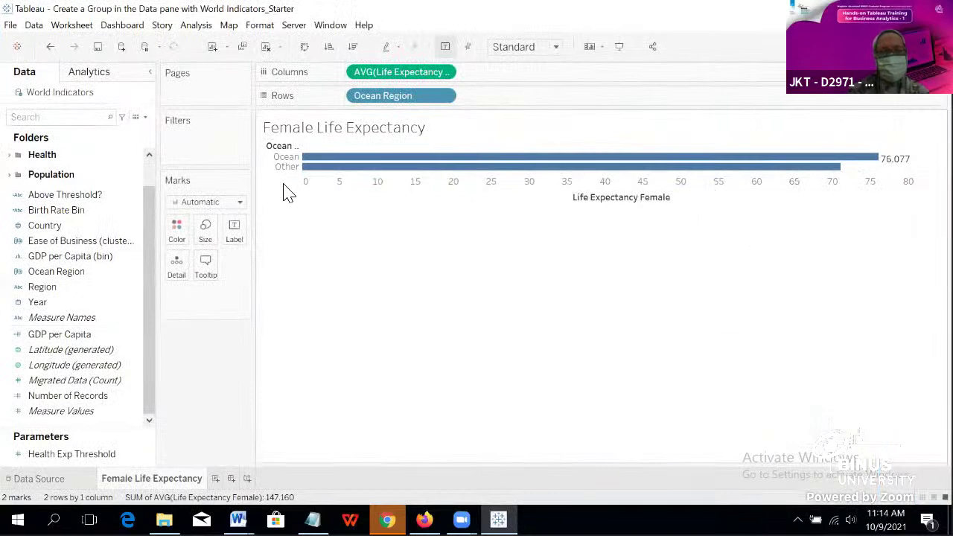
click(203, 270)
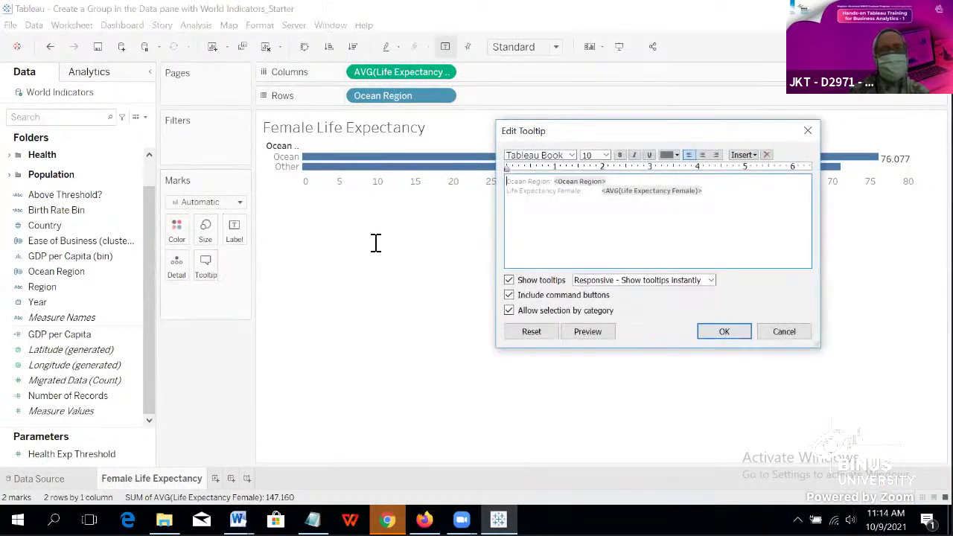
click(809, 134)
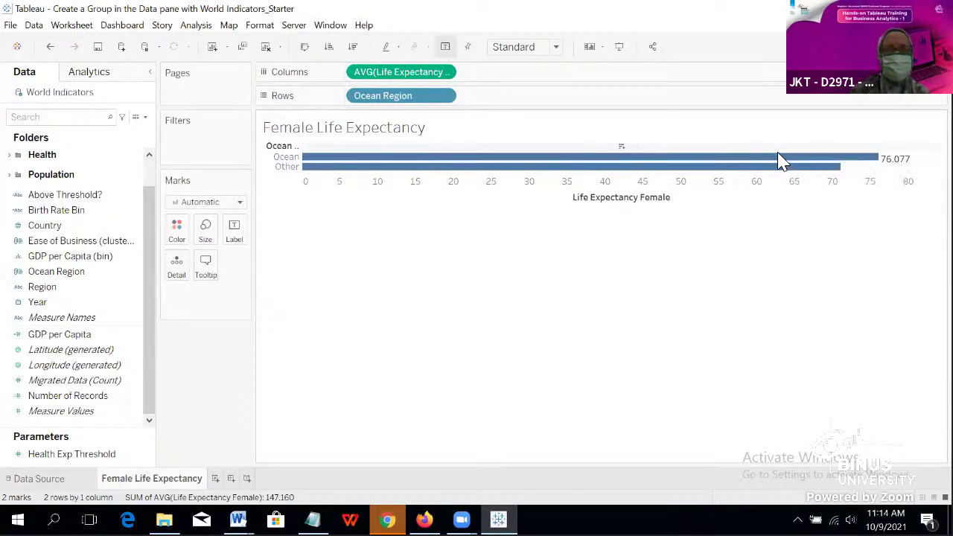
click(146, 118)
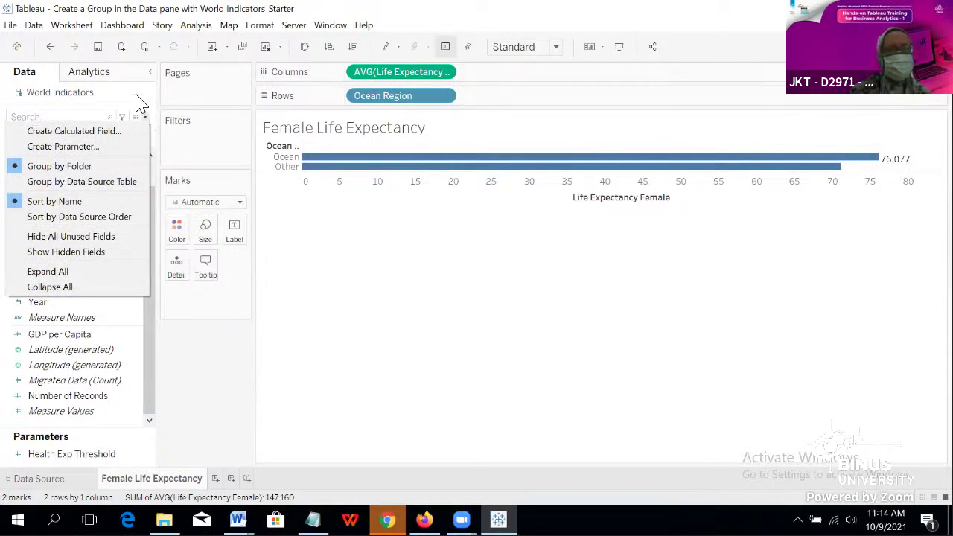
click(139, 103)
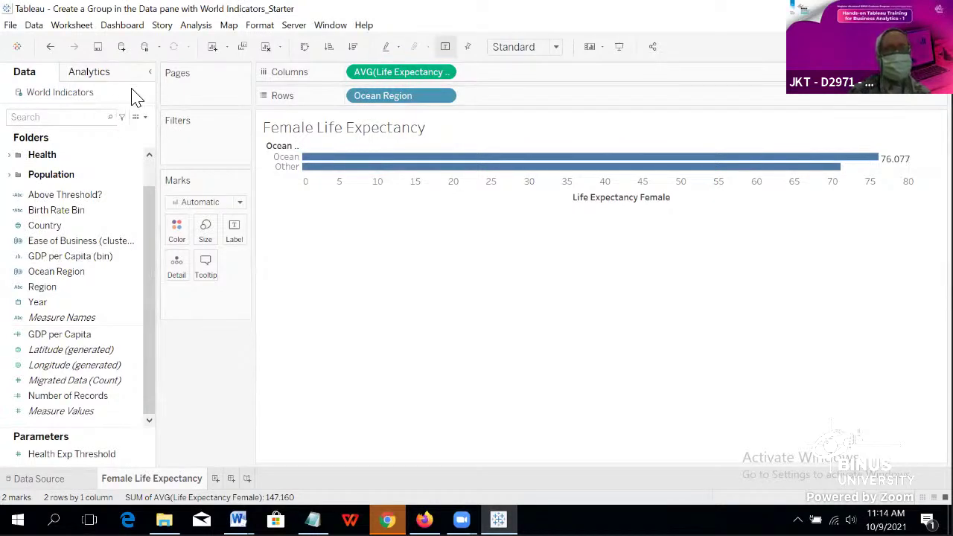
right_click(136, 97)
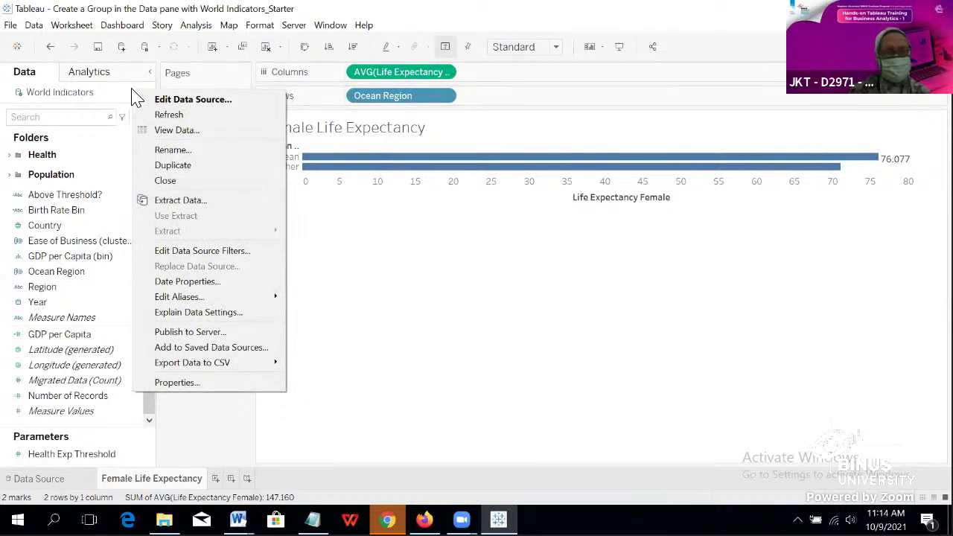
click(374, 290)
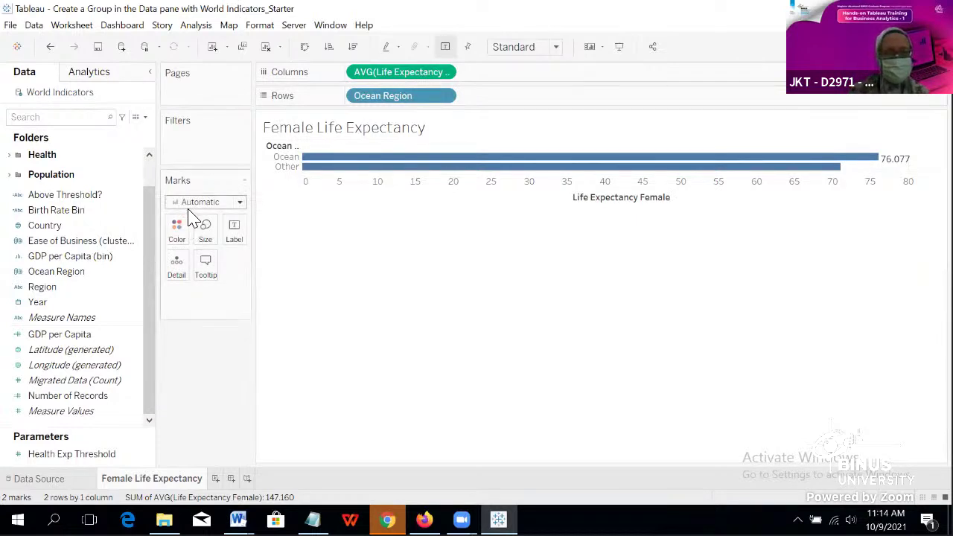
Step: View the underlying data of the World Indicators source and inspect the Ocean and Other bars in the chart
right_click(143, 96)
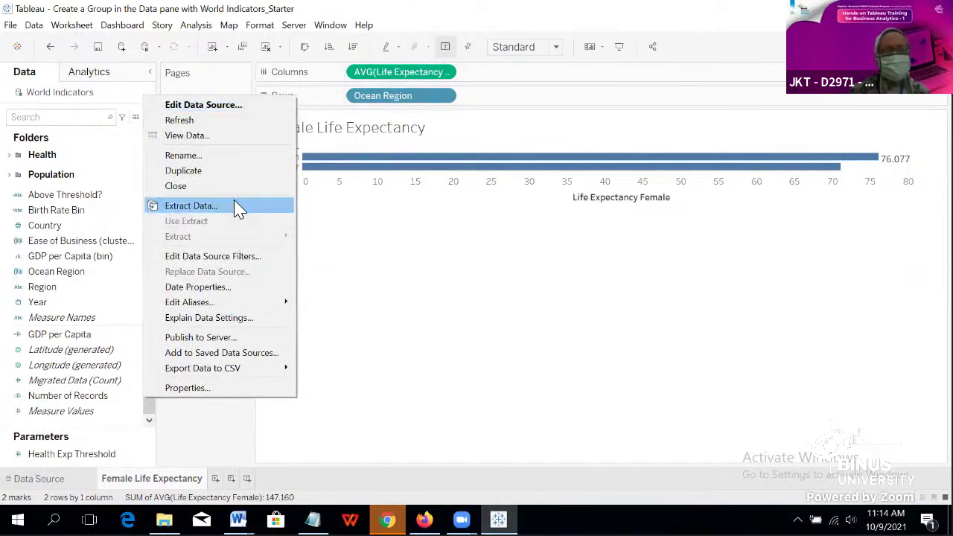
click(236, 146)
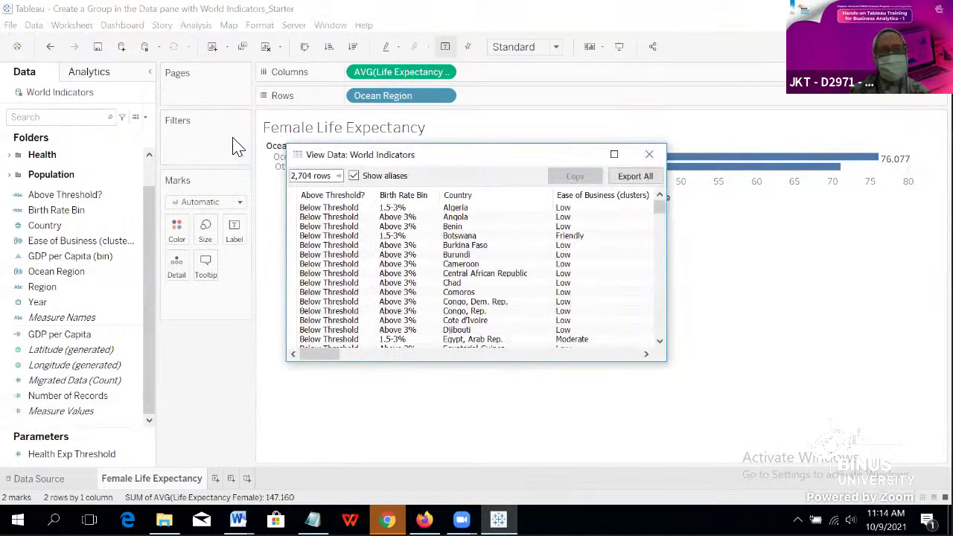
click(650, 155)
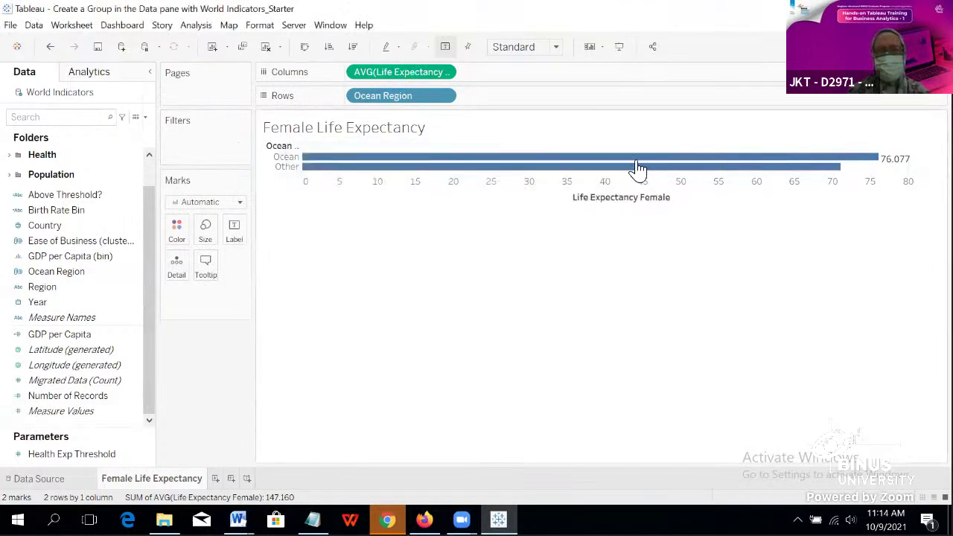
click(466, 160)
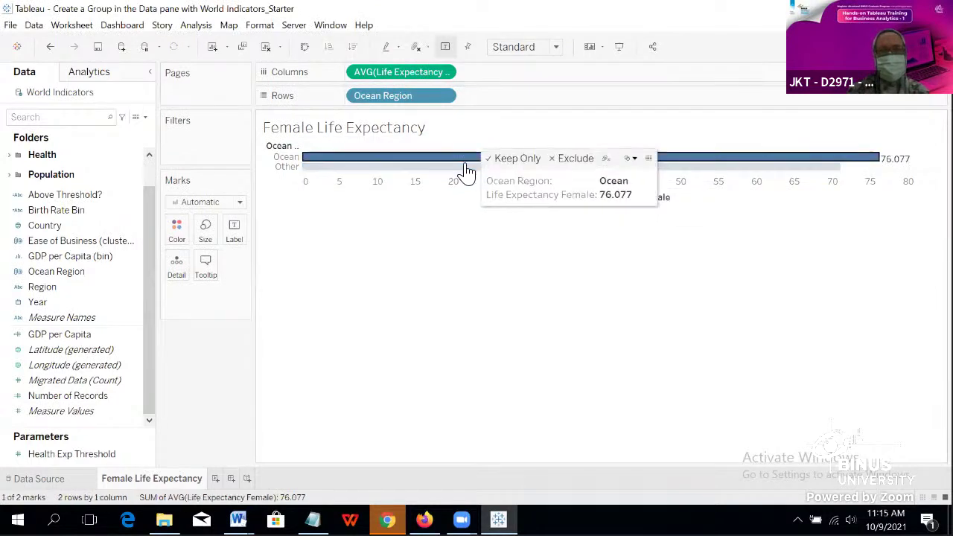
click(466, 166)
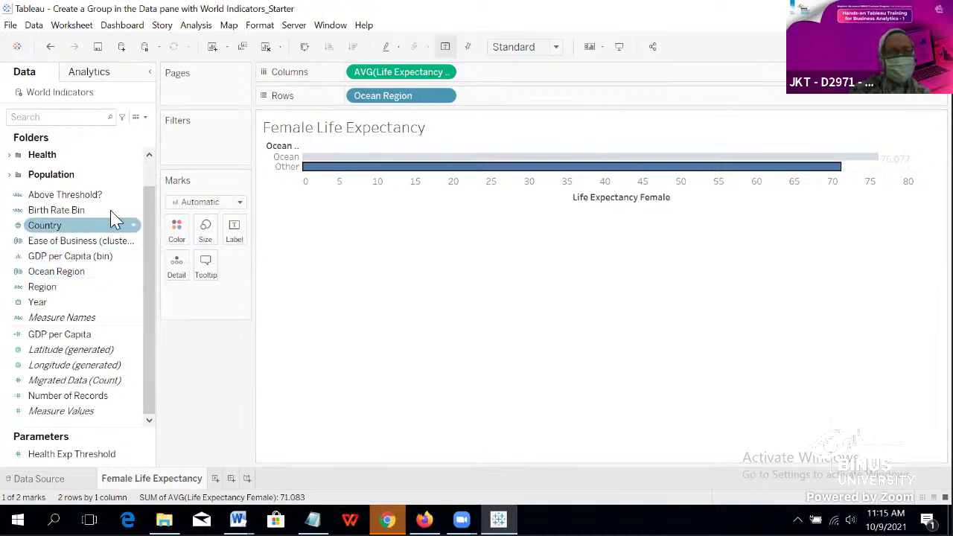
Step: Try breaking the chart down by Country ahead of Ocean Region in the rows, and remove Country again
drag(116, 218, 515, 102)
drag(420, 98, 577, 100)
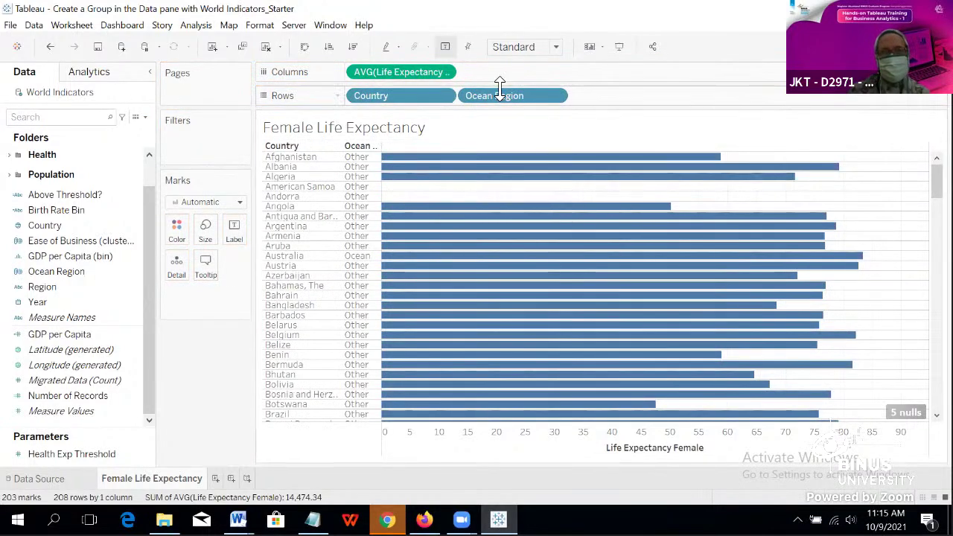
drag(432, 100, 35, 296)
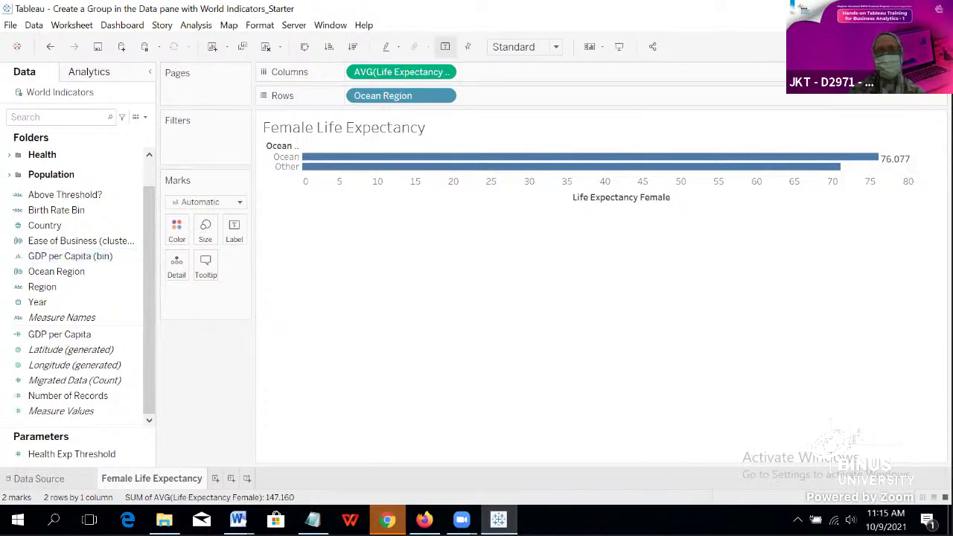
Step: Restore the Tableau window to a smaller size, check the Word guide's section on creating a group within the view, and return to Tableau
drag(722, 8, 749, 132)
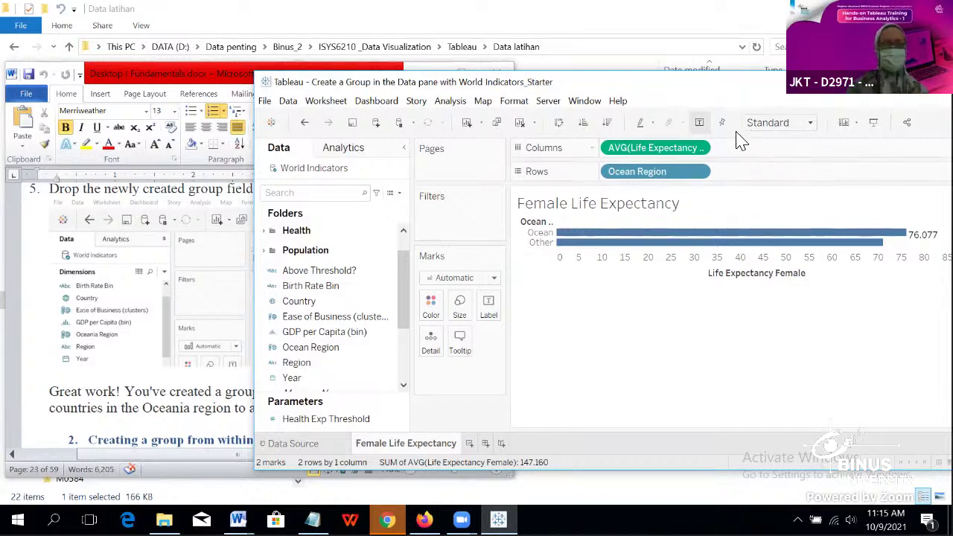
click(38, 319)
scroll(287, 335, down, 2)
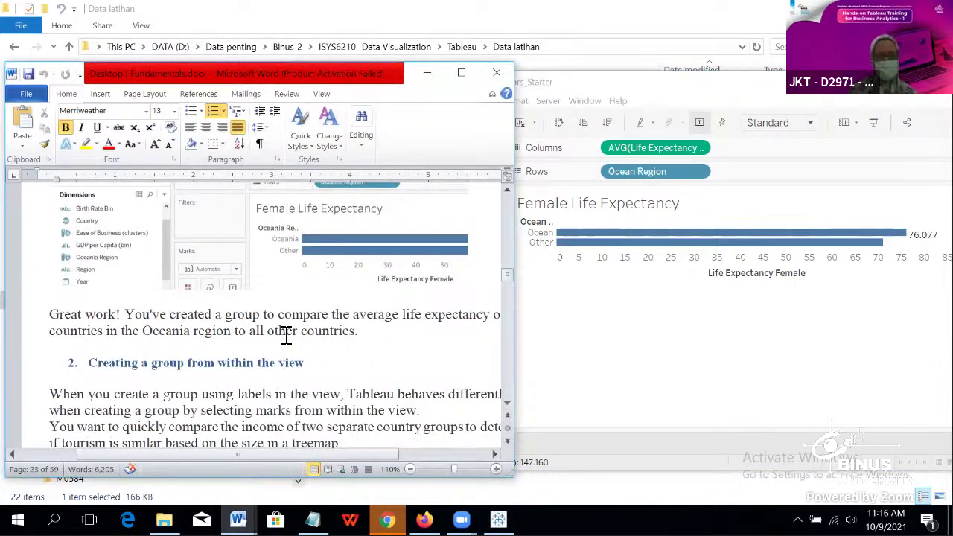
click(648, 379)
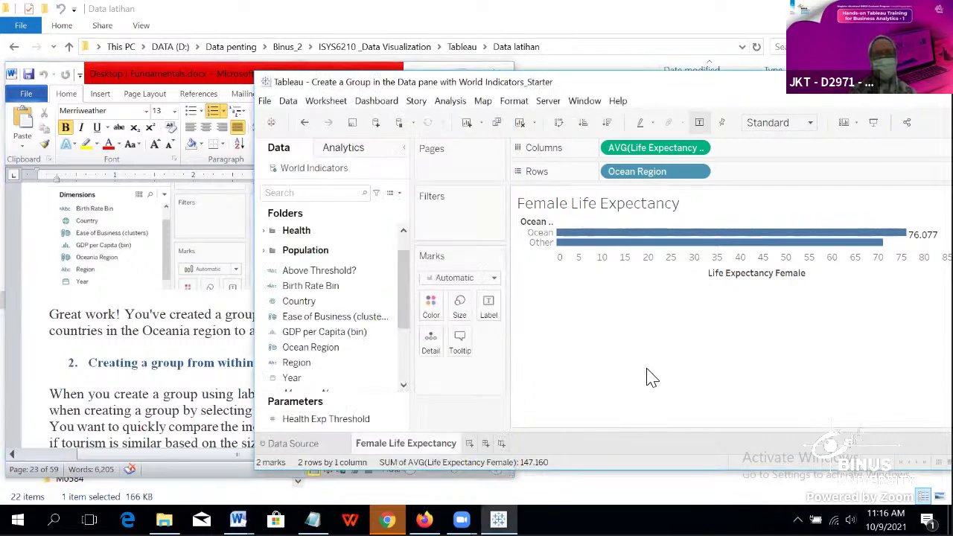
Step: Try the Line mark type for the Female Life Expectancy chart and review the other mark types
click(495, 278)
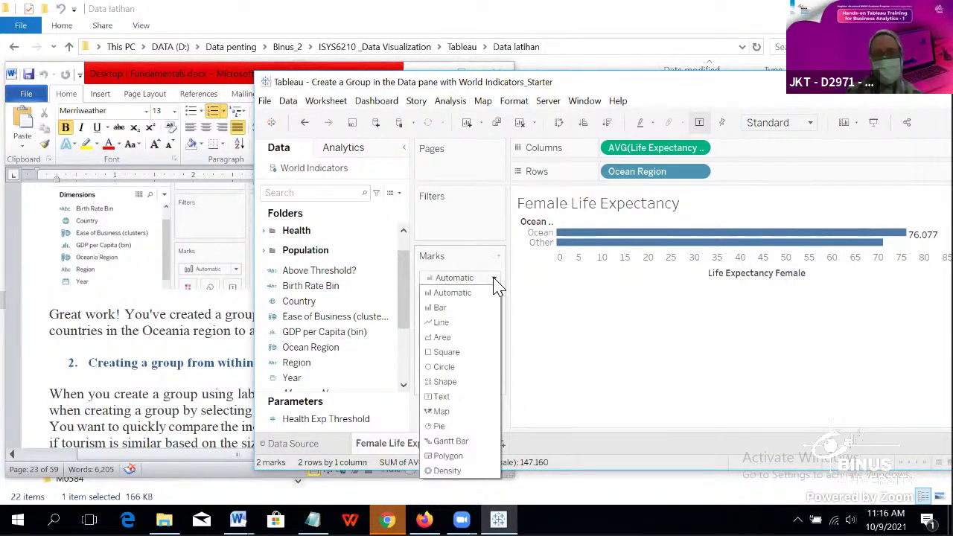
click(489, 283)
click(496, 281)
click(474, 322)
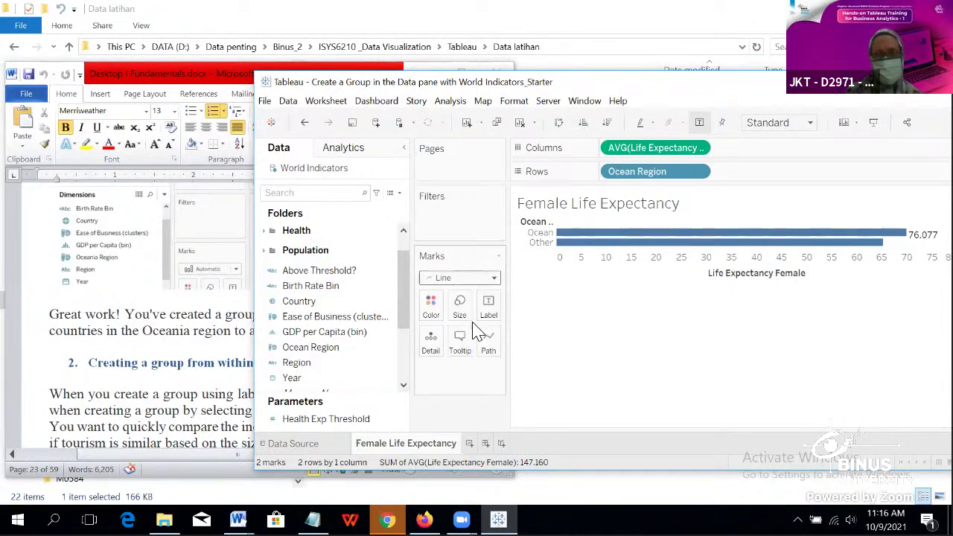
click(494, 279)
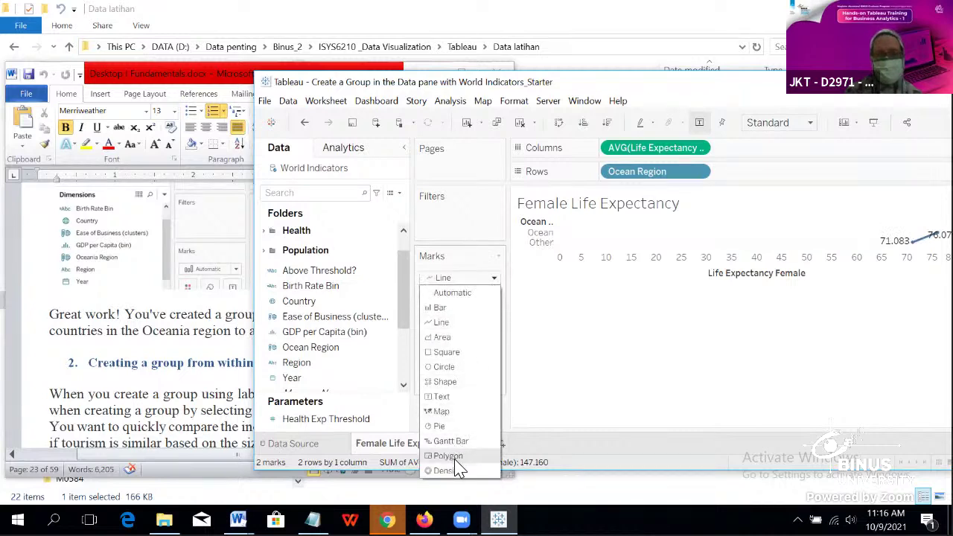
key(Escape)
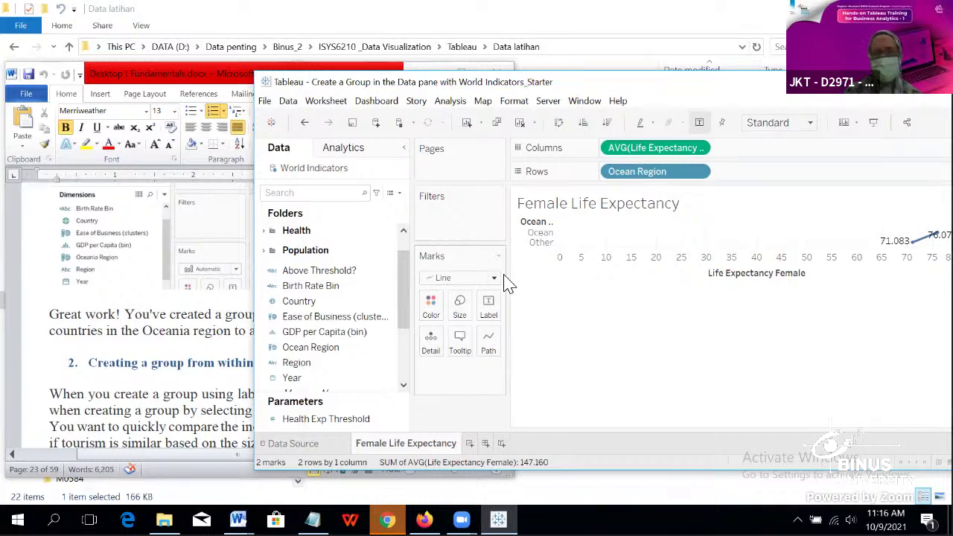
Step: Try the Map mark type for the chart and cancel its processing
key(m)
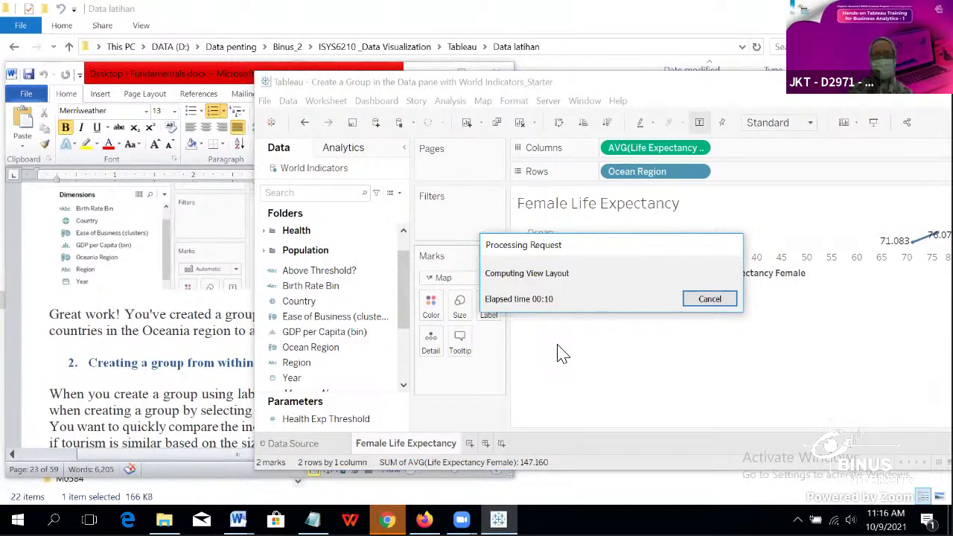
click(730, 301)
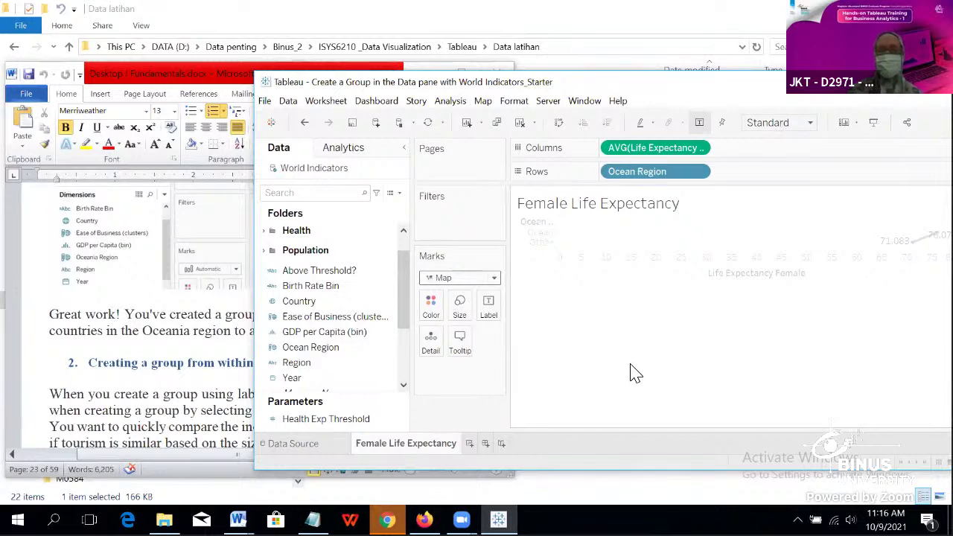
click(494, 278)
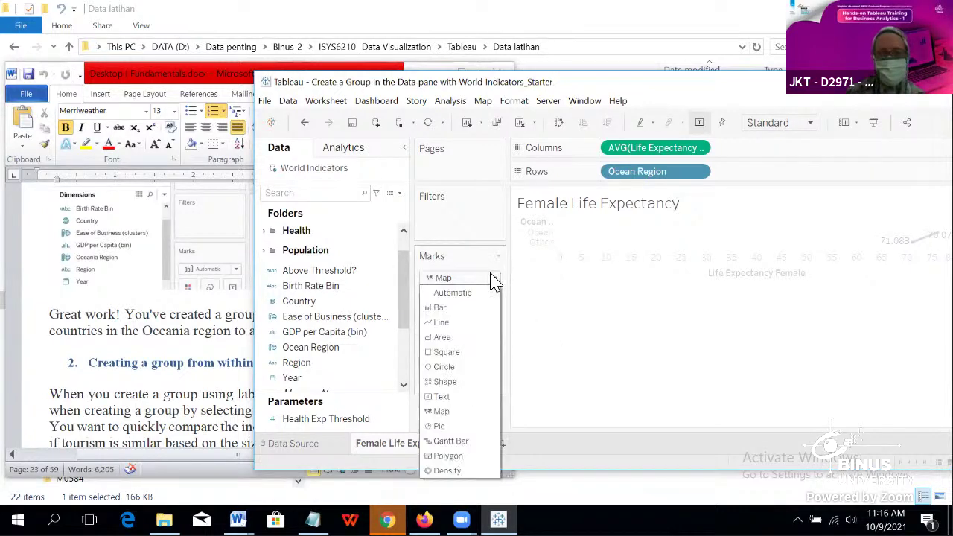
click(621, 318)
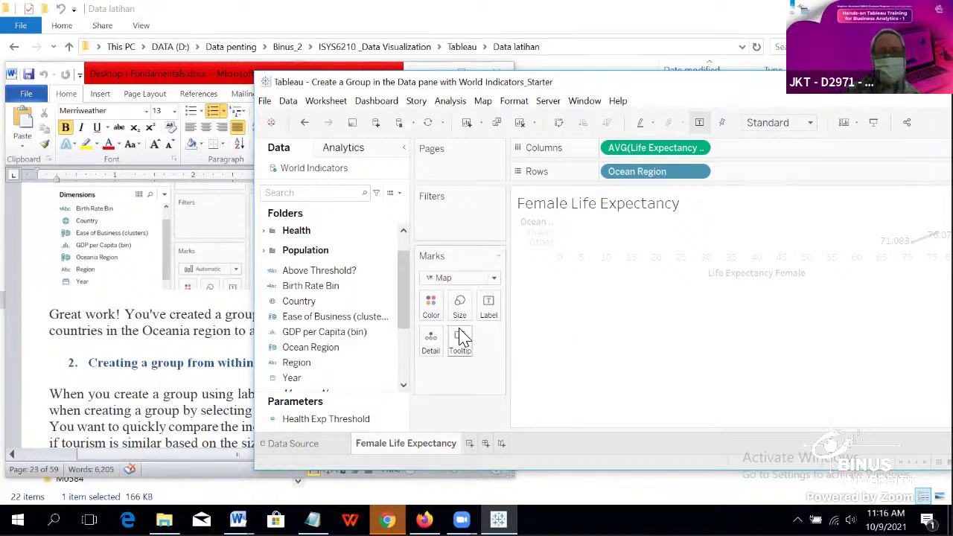
Step: Switch the mark type back to Line and change it to Bar
click(494, 280)
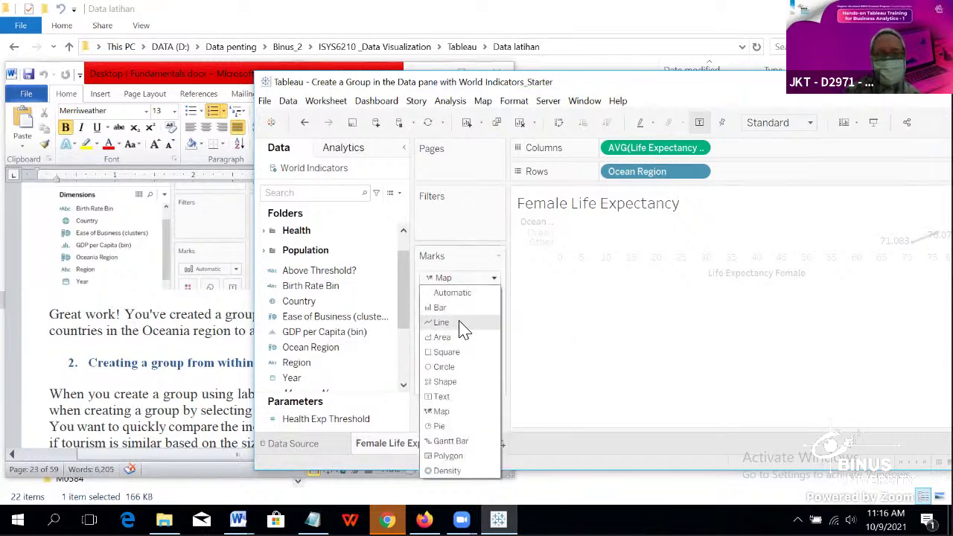
click(460, 323)
click(494, 277)
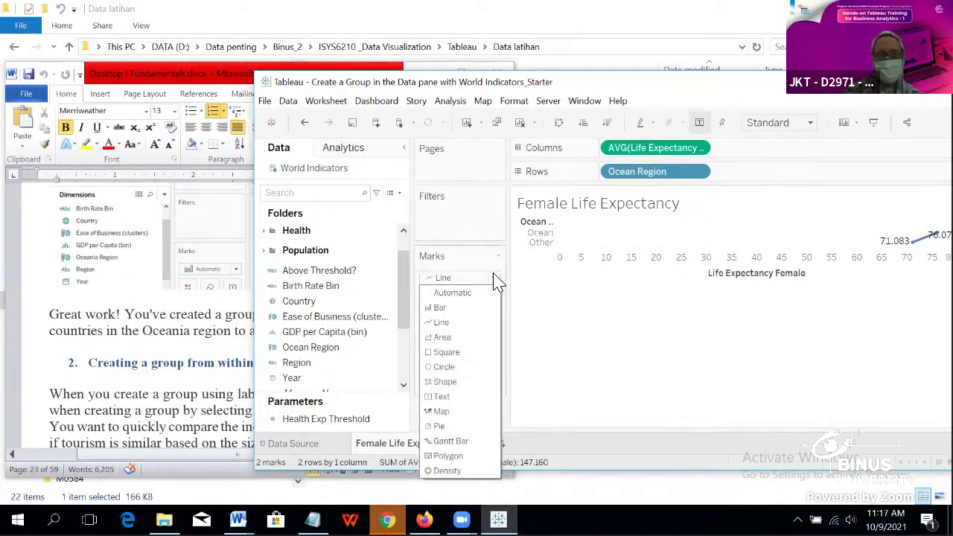
click(469, 307)
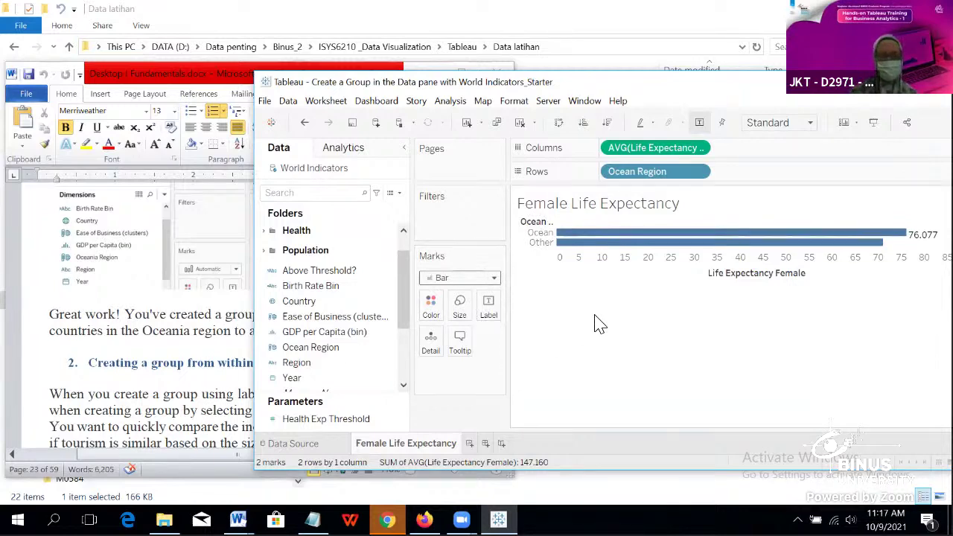
Step: Switch to the Word guide and review the section on creating a group from within the view
click(147, 383)
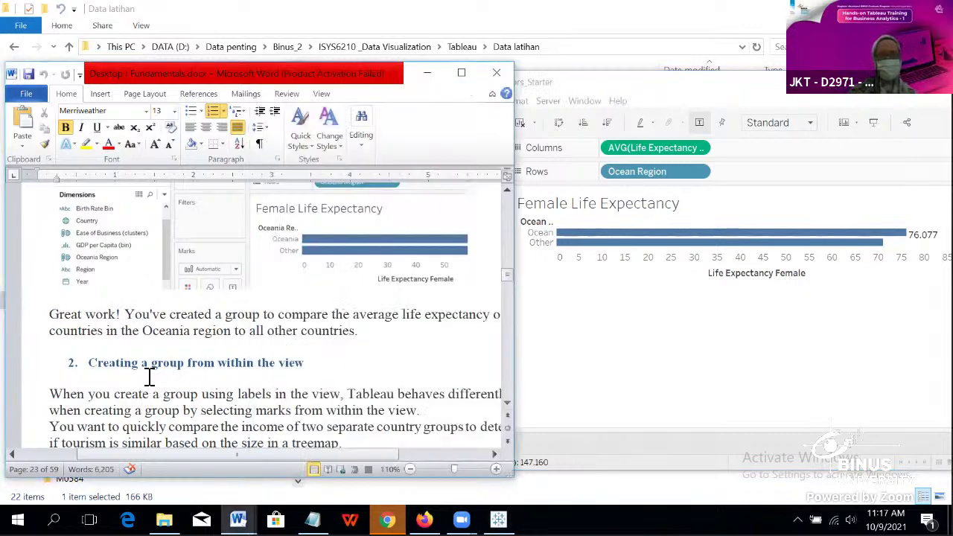
scroll(147, 382, down, 5)
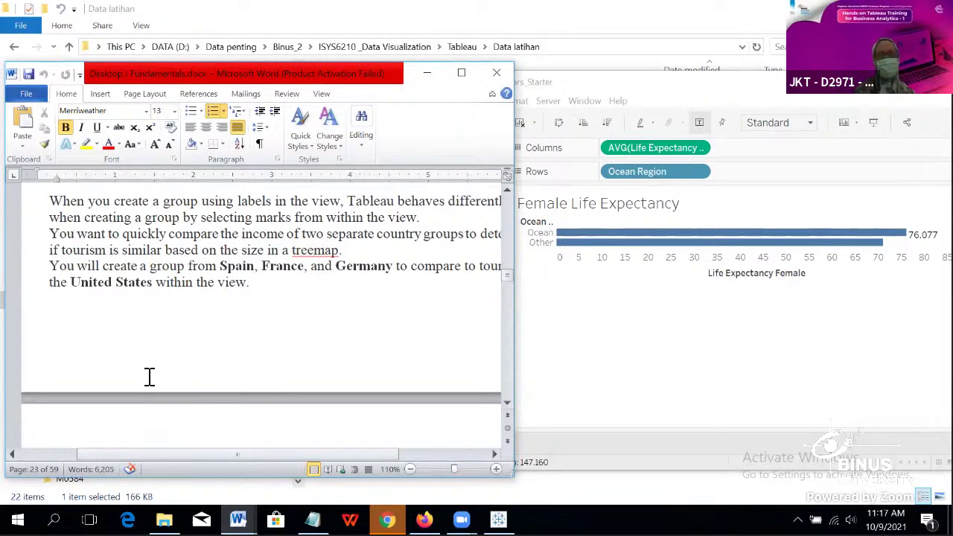
scroll(225, 330, down, 3)
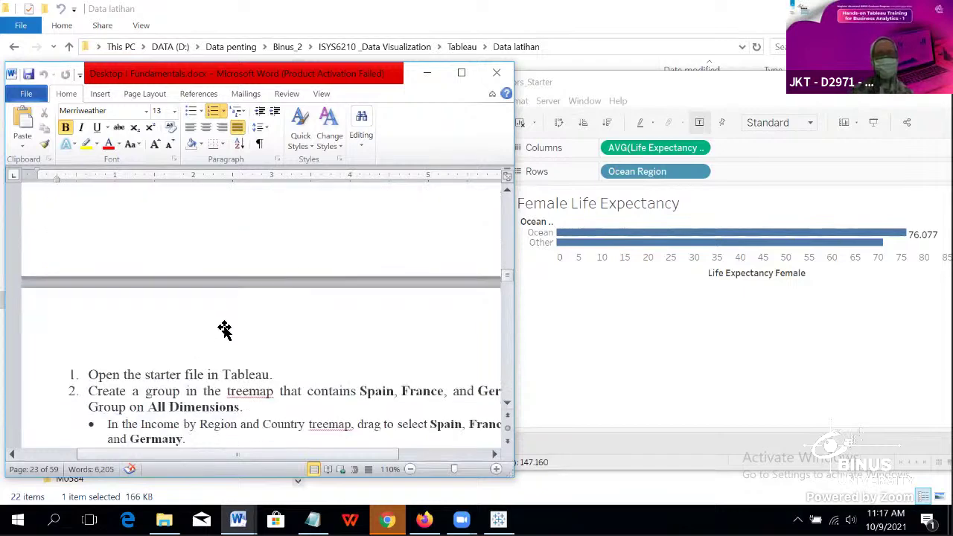
scroll(225, 330, down, 6)
scroll(225, 330, up, 5)
scroll(225, 330, down, 15)
scroll(226, 330, up, 4)
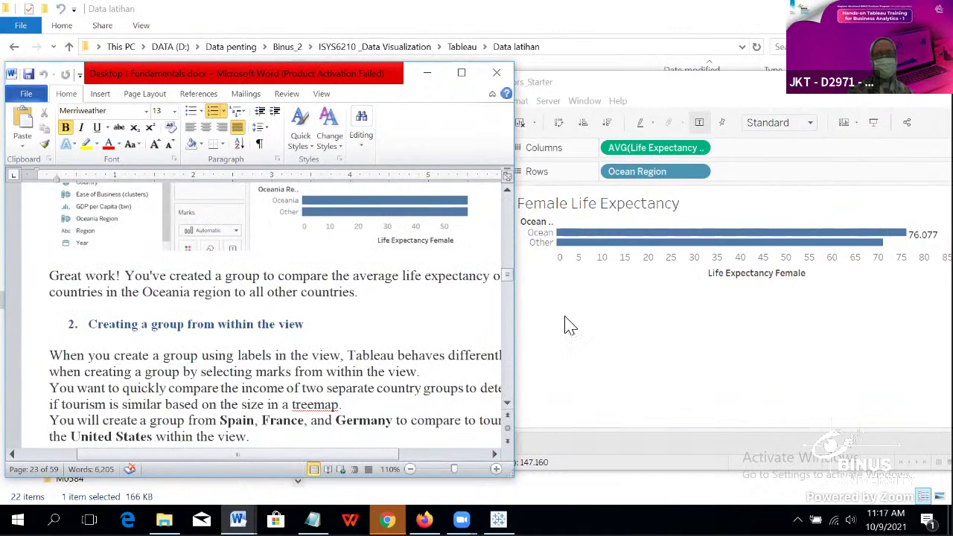
Step: Return to Tableau, inspect the Ocean bar in the Female Life Expectancy chart, and clear the selection
click(644, 316)
mouse_move(664, 238)
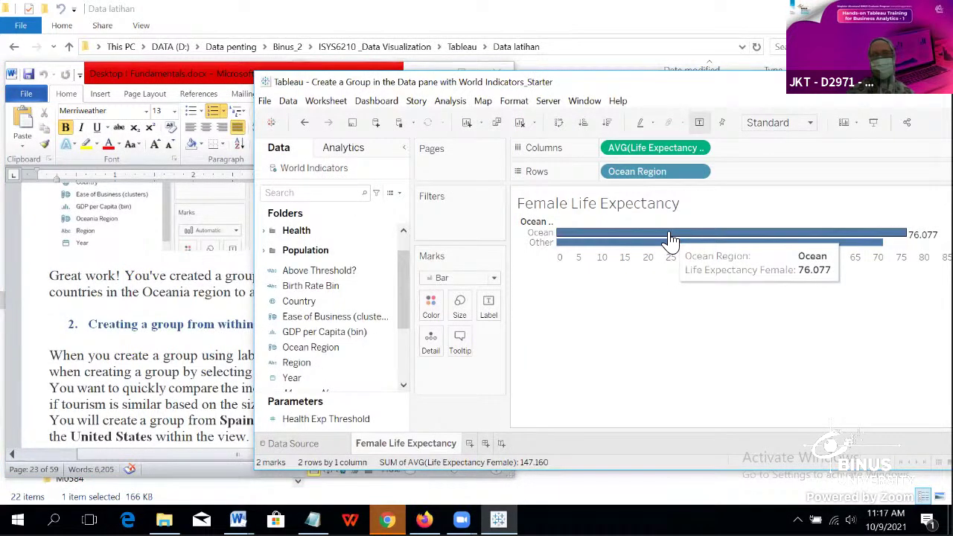
right_click(670, 238)
key(Escape)
key(ctrl+a)
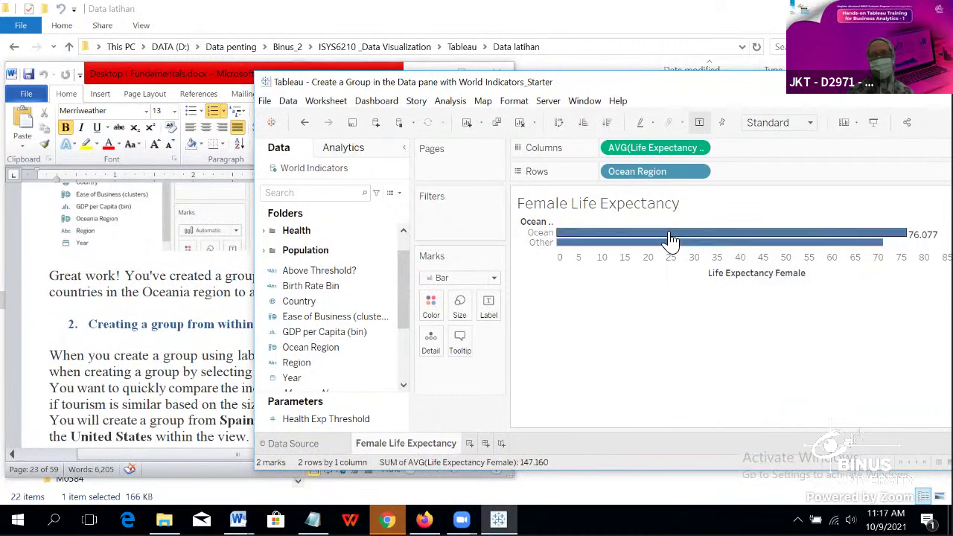
click(670, 239)
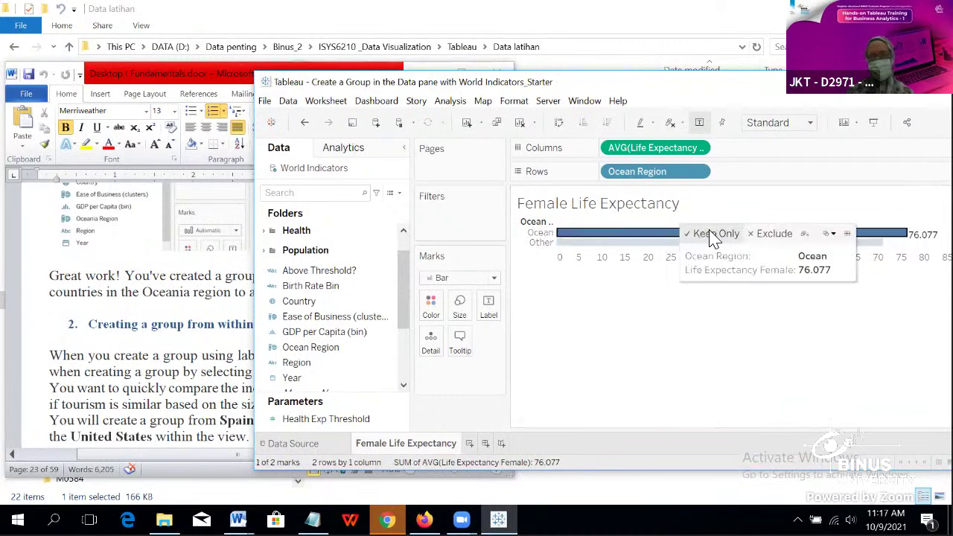
click(573, 343)
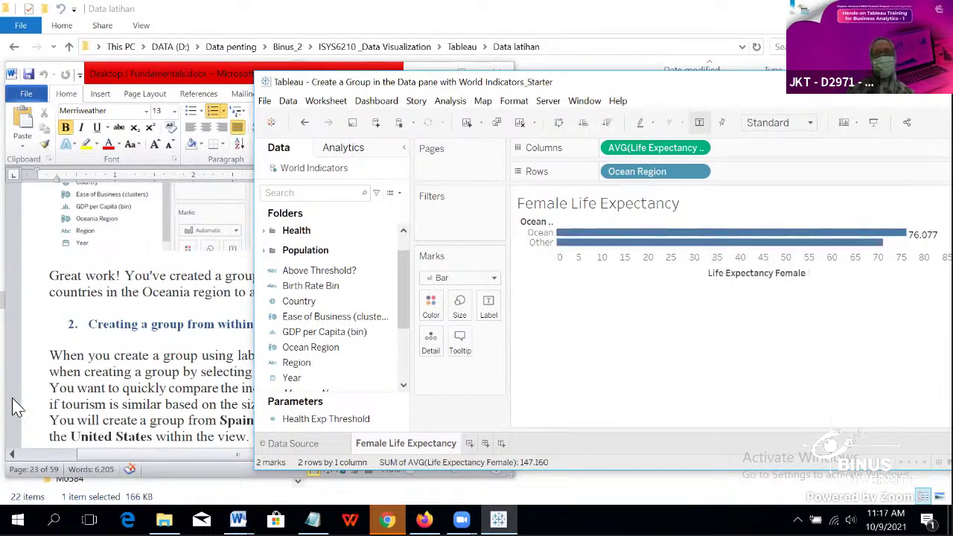
Step: Switch back to the Word guide and read the instructions for grouping Spain, France, and Germany in a treemap
click(153, 345)
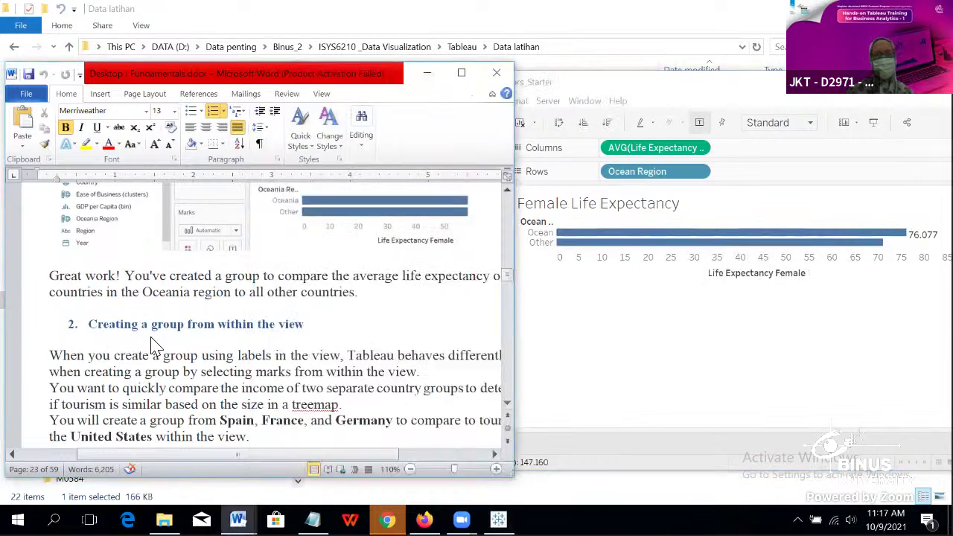
click(605, 343)
click(224, 339)
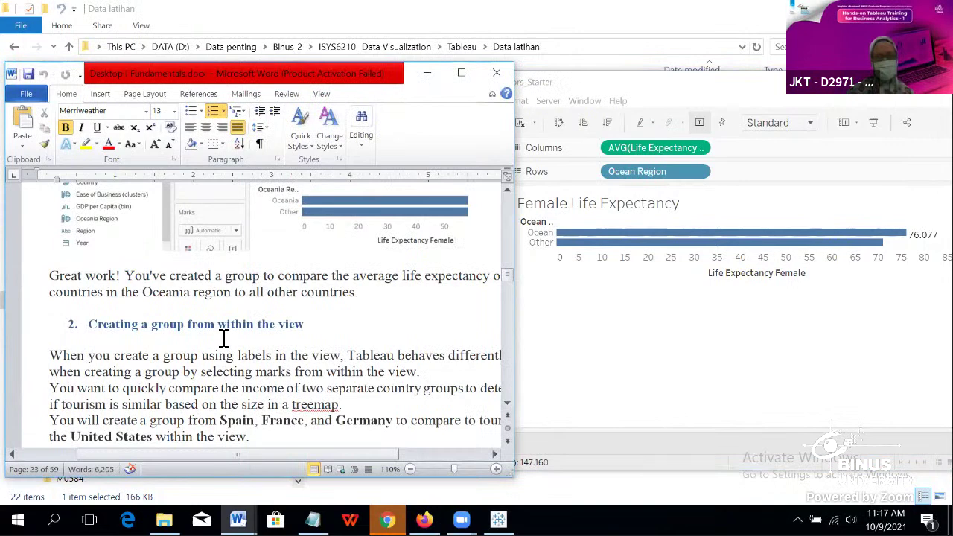
scroll(223, 338, down, 3)
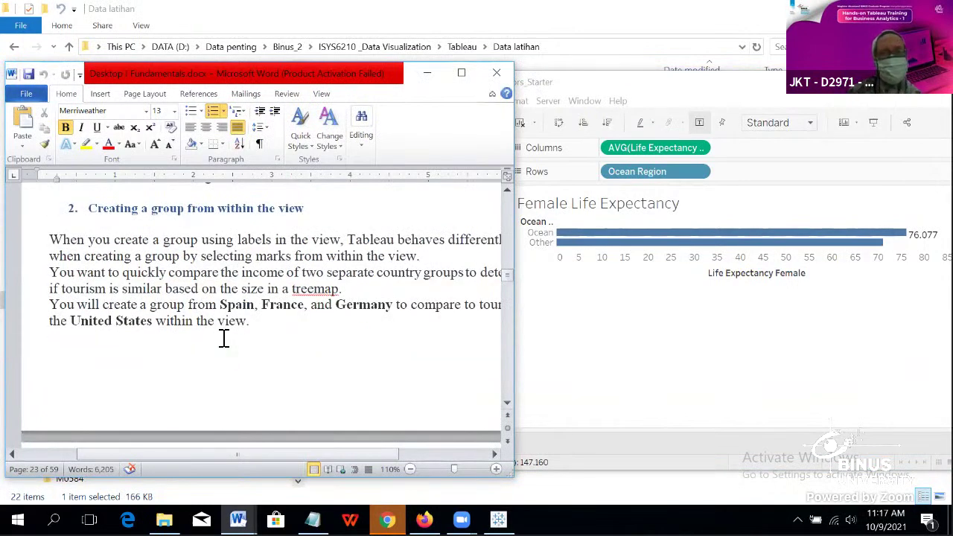
scroll(224, 339, down, 5)
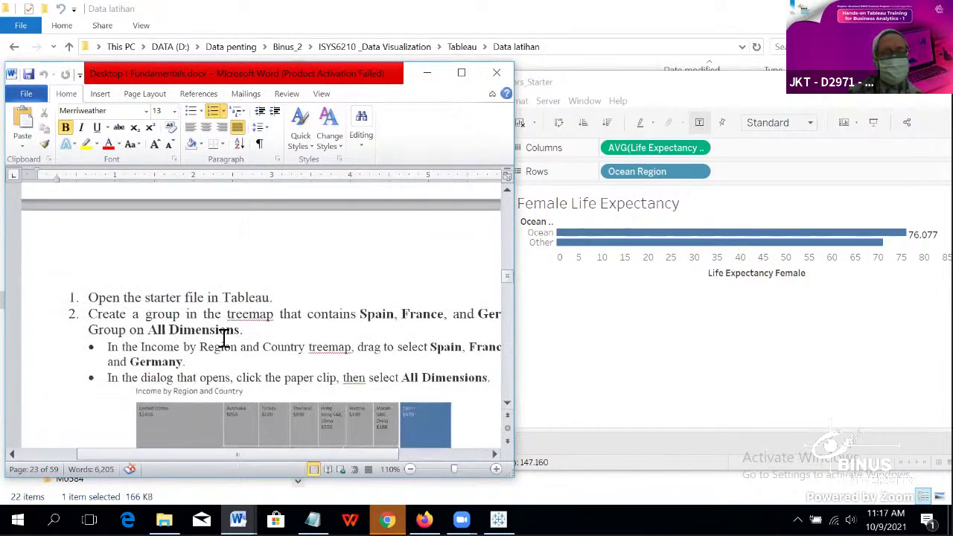
scroll(224, 339, up, 3)
scroll(223, 338, up, 2)
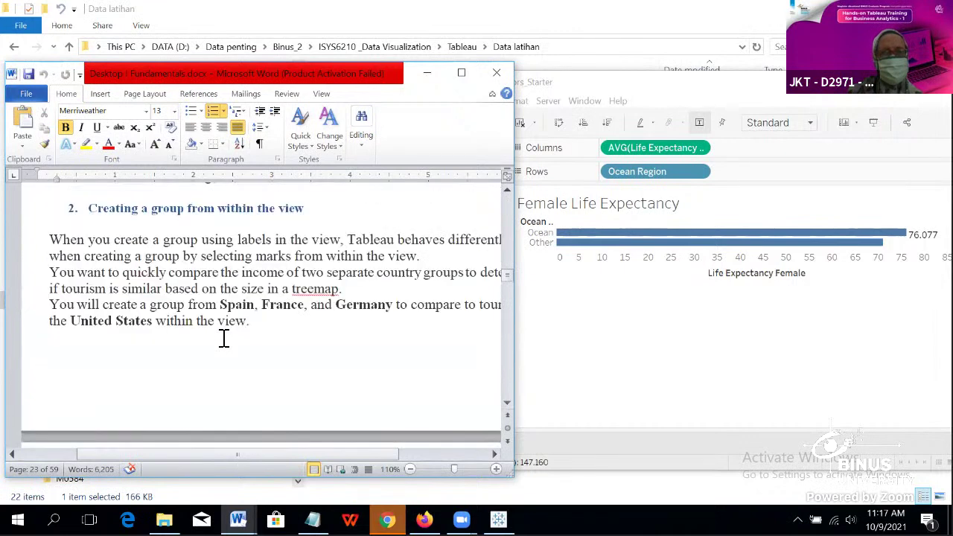
Step: Check the Tableau workbook against the Word guide's instruction to open the starter file for the treemap exercise
click(594, 353)
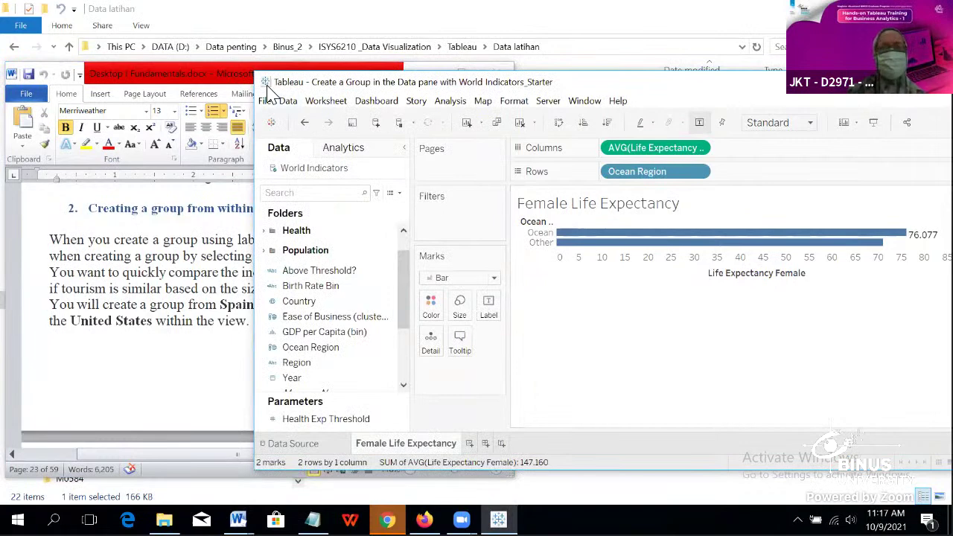
click(147, 258)
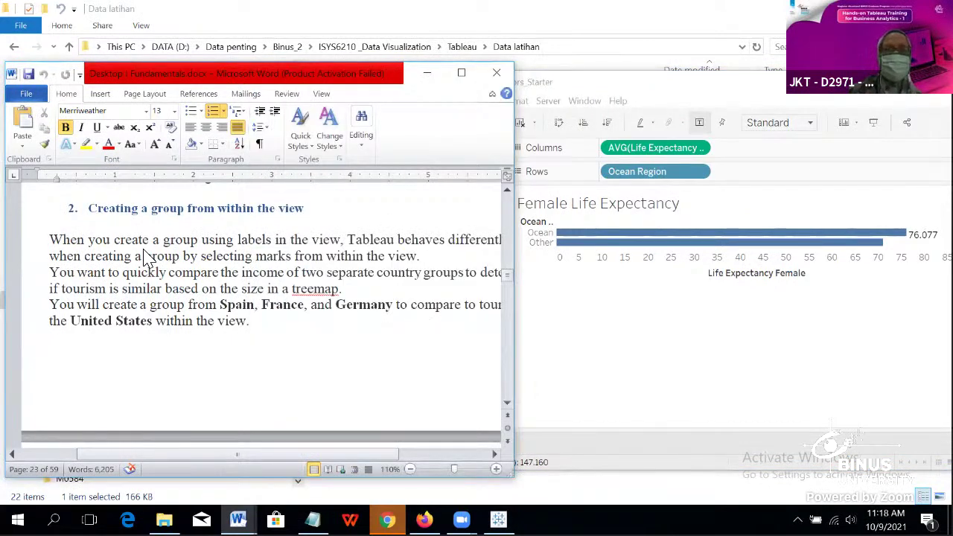
scroll(148, 253, down, 3)
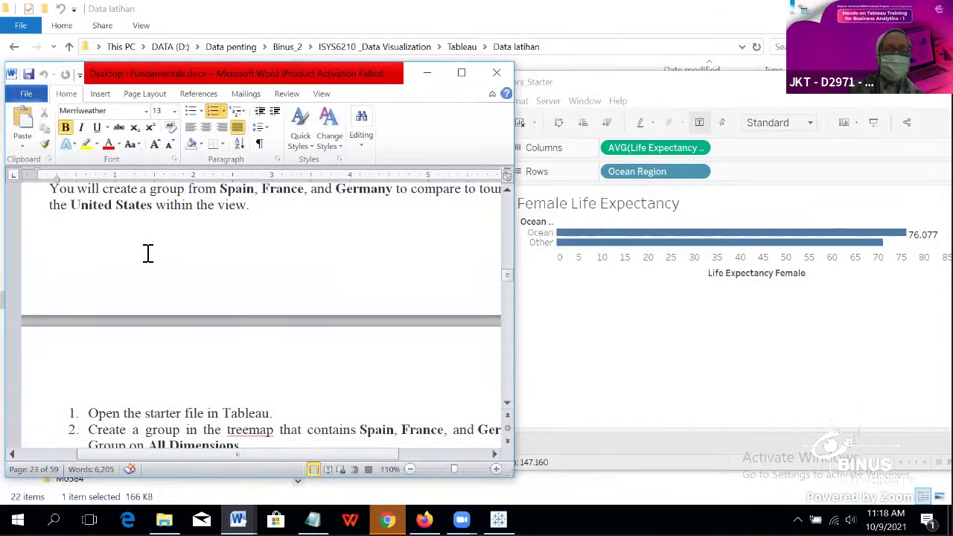
scroll(148, 255, down, 4)
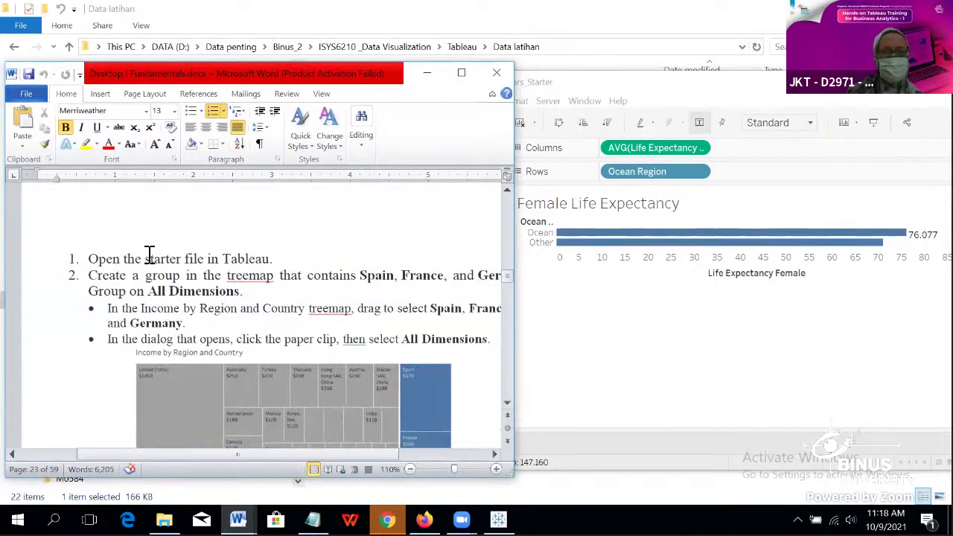
scroll(149, 254, up, 8)
click(562, 330)
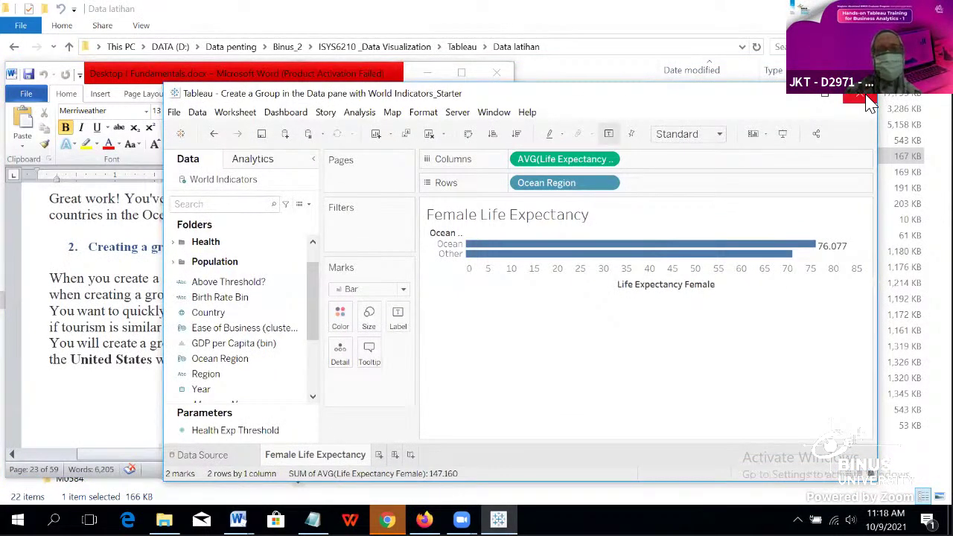
click(864, 98)
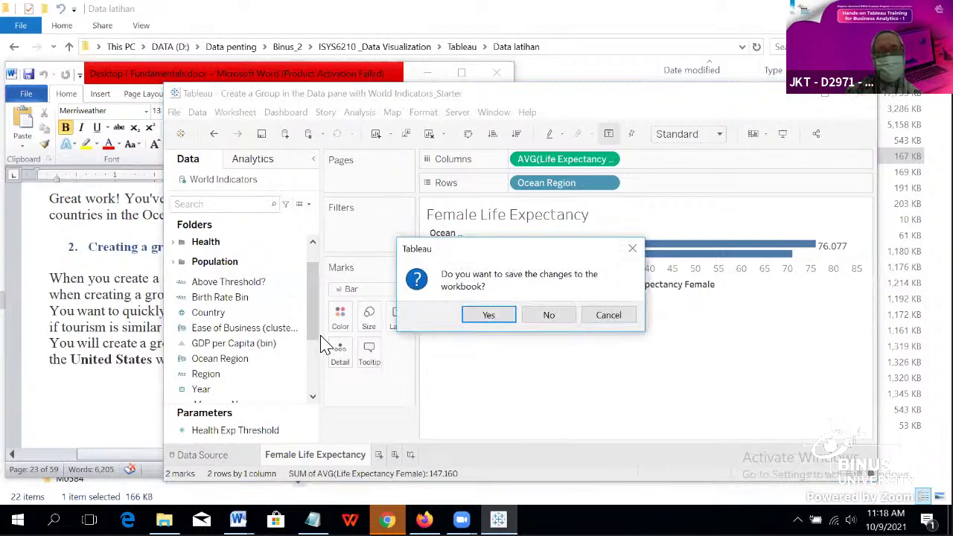
click(641, 251)
Step: Review the available mark types and the World Indicators fields in the Female Life Expectancy workbook
click(403, 289)
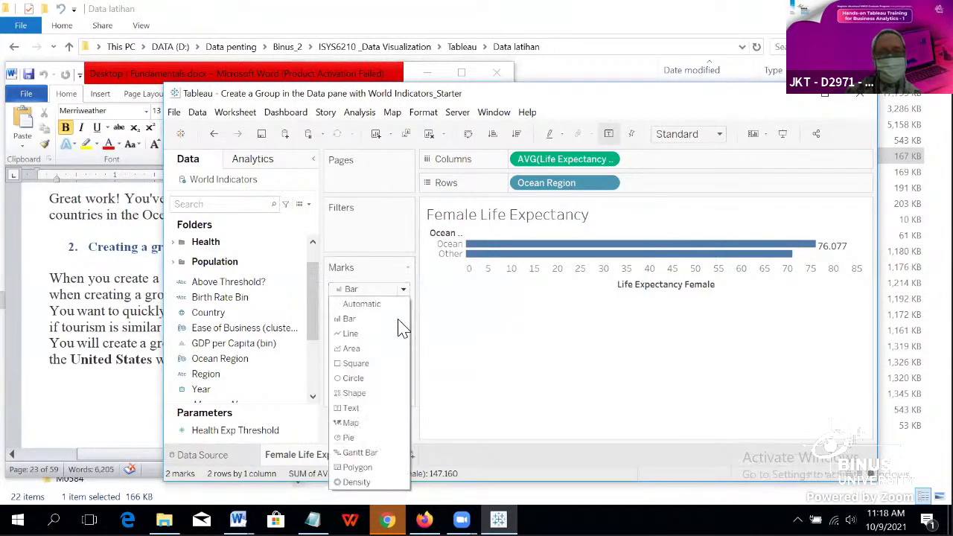
click(549, 365)
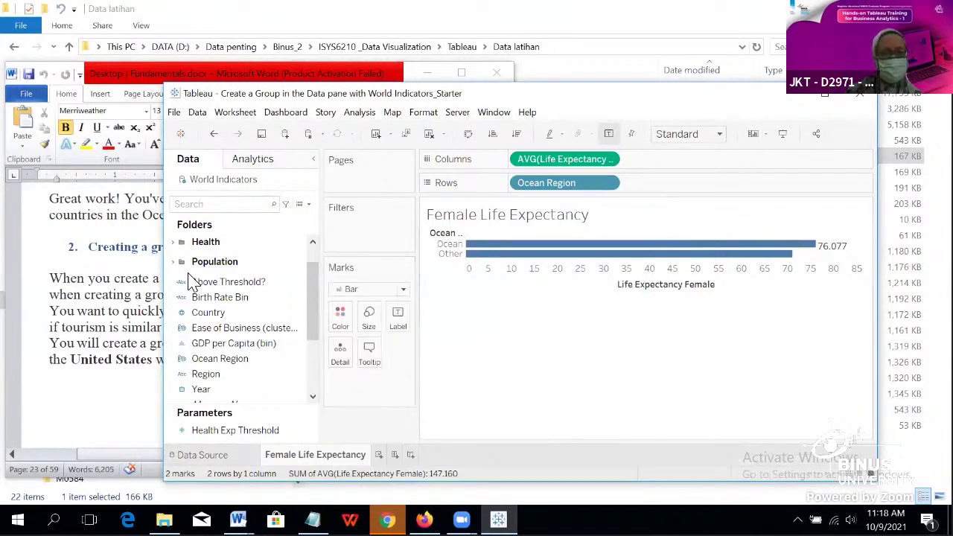
scroll(205, 283, down, 3)
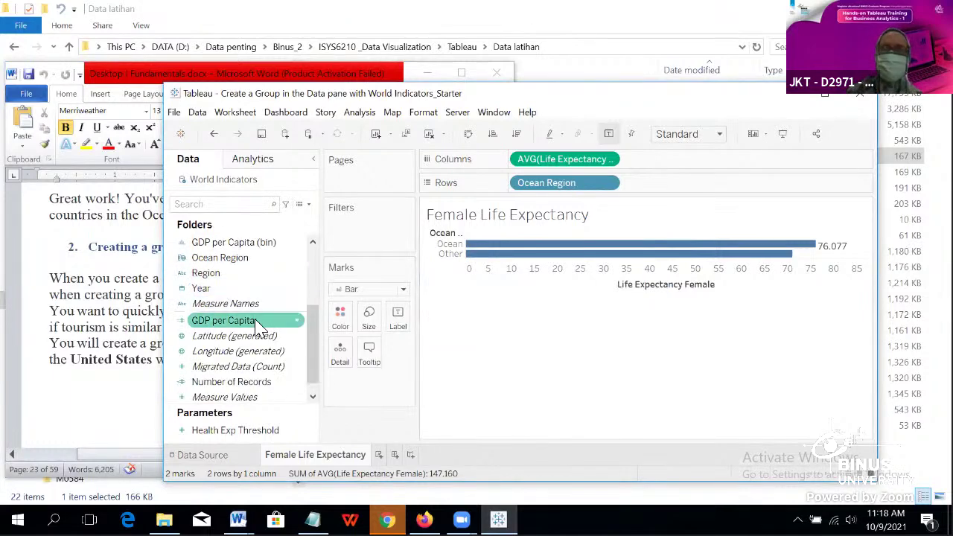
scroll(246, 302, up, 3)
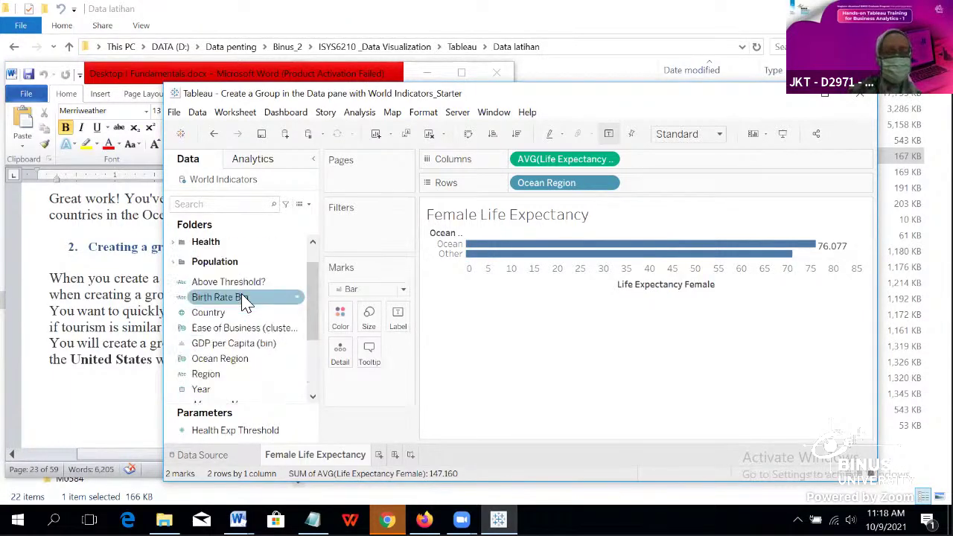
scroll(246, 302, down, 3)
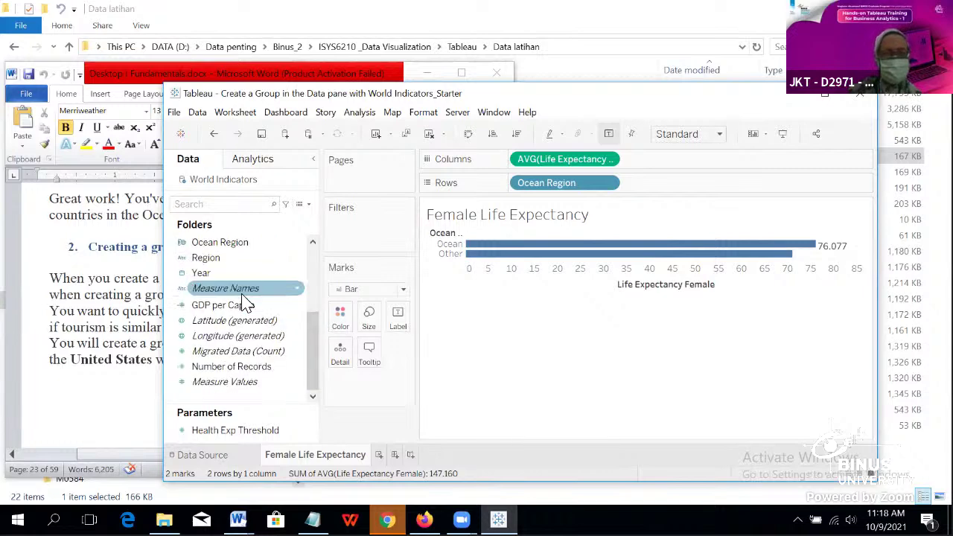
scroll(246, 303, up, 1)
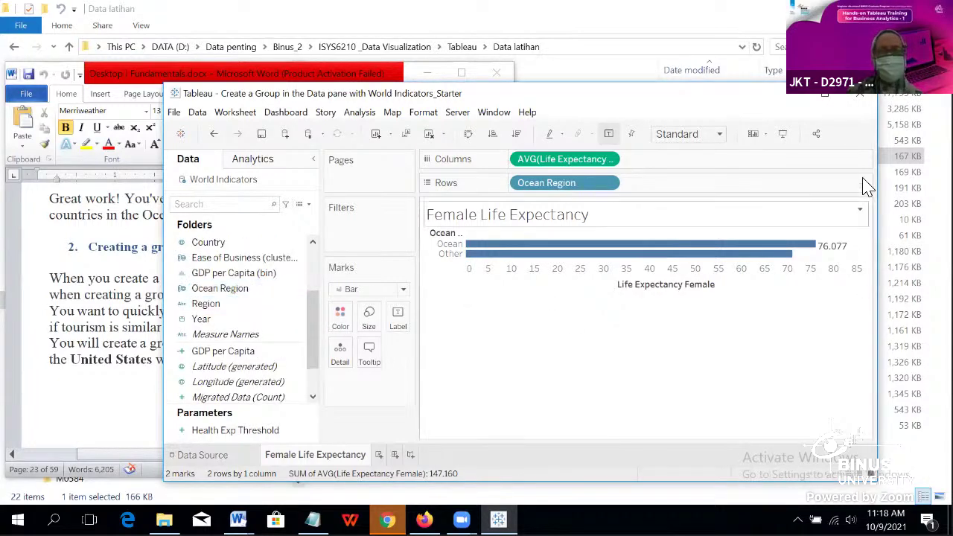
Step: Close the Tableau workbook without saving the changes
click(862, 99)
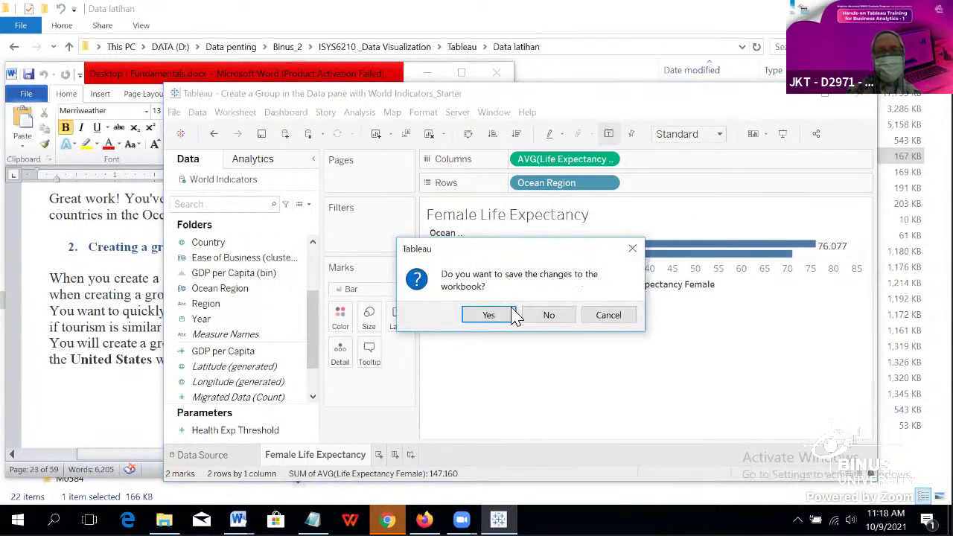
click(548, 315)
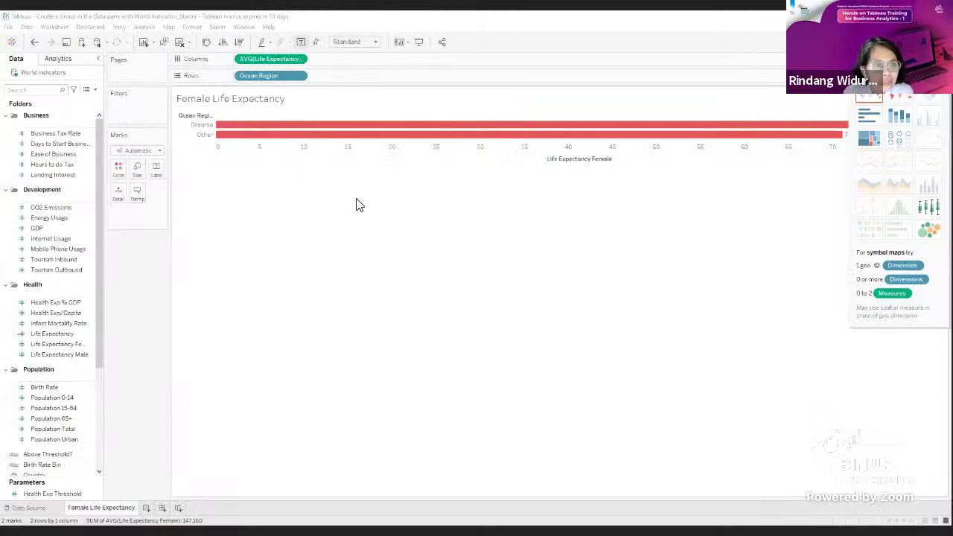
Step: Open group creation for the Country field, review the list of countries, and cancel the dialog
click(30, 428)
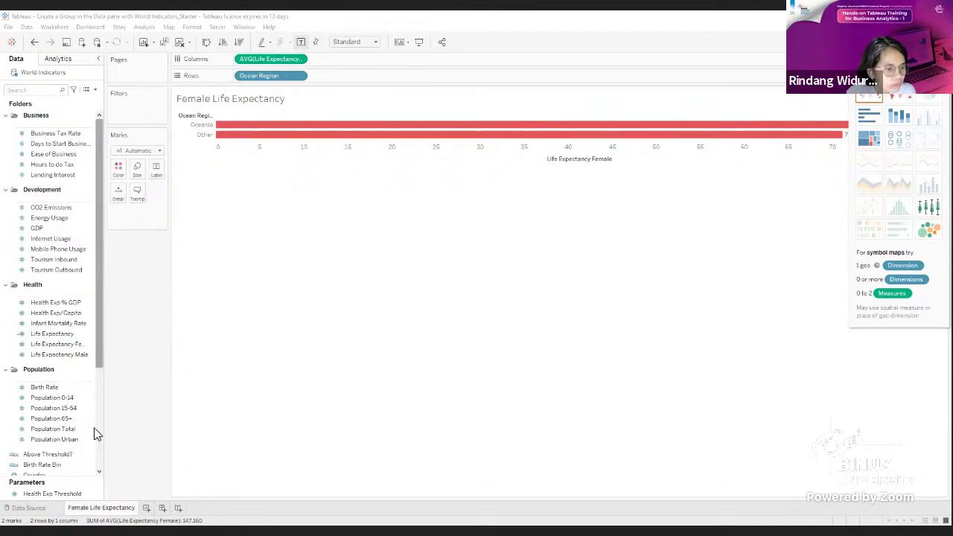
scroll(96, 432, down, 3)
right_click(33, 354)
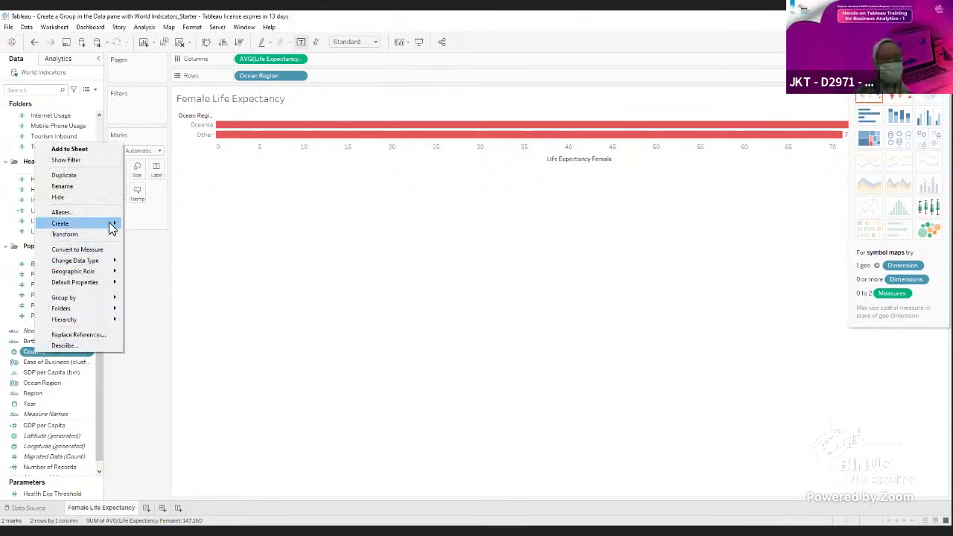
mouse_move(107, 220)
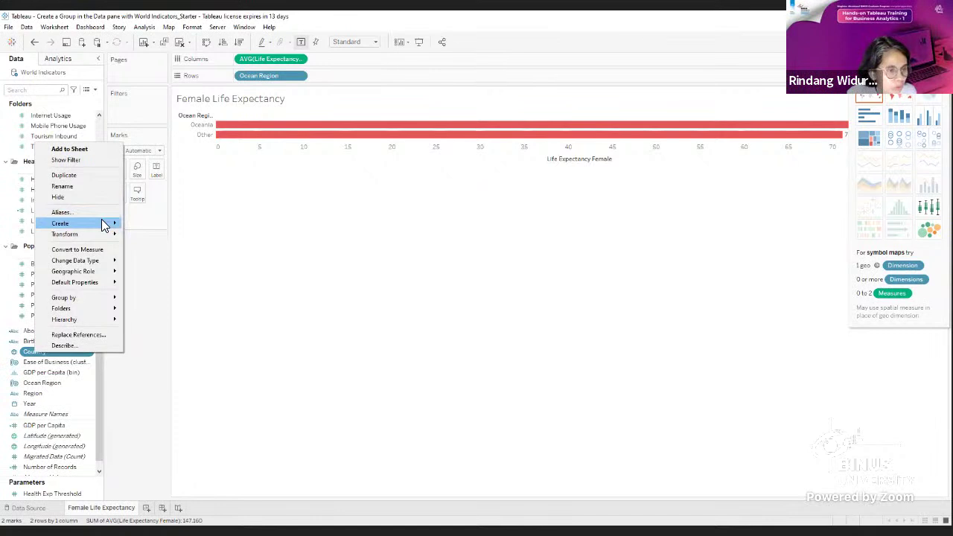
click(102, 223)
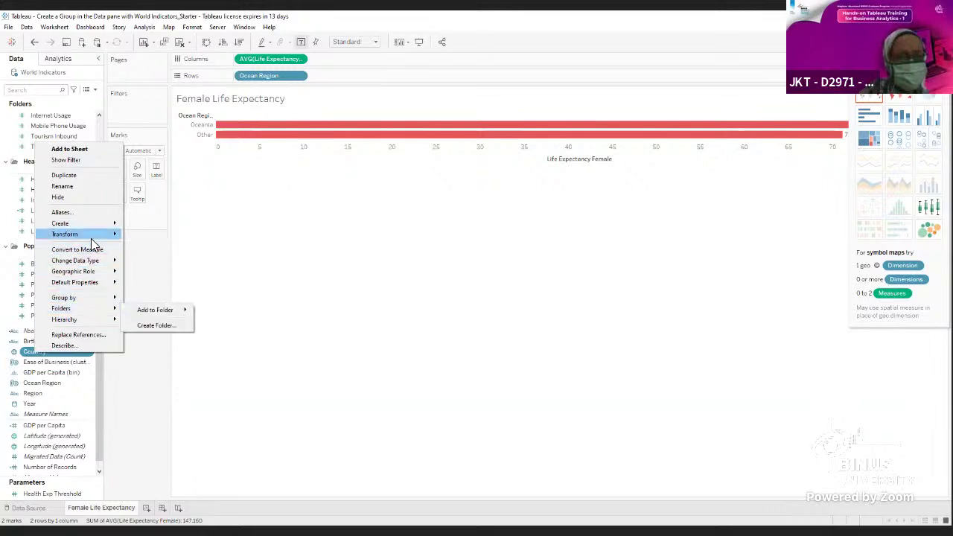
mouse_move(105, 227)
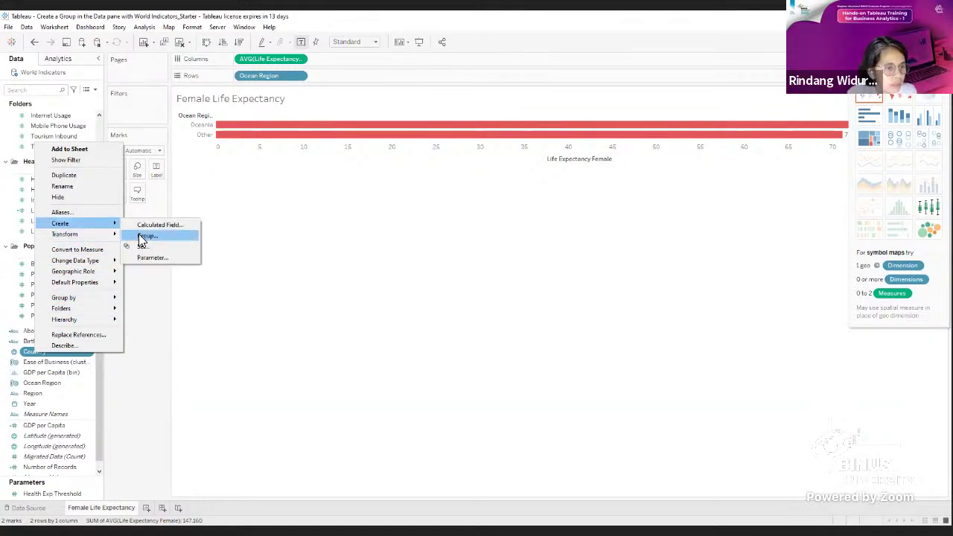
click(145, 236)
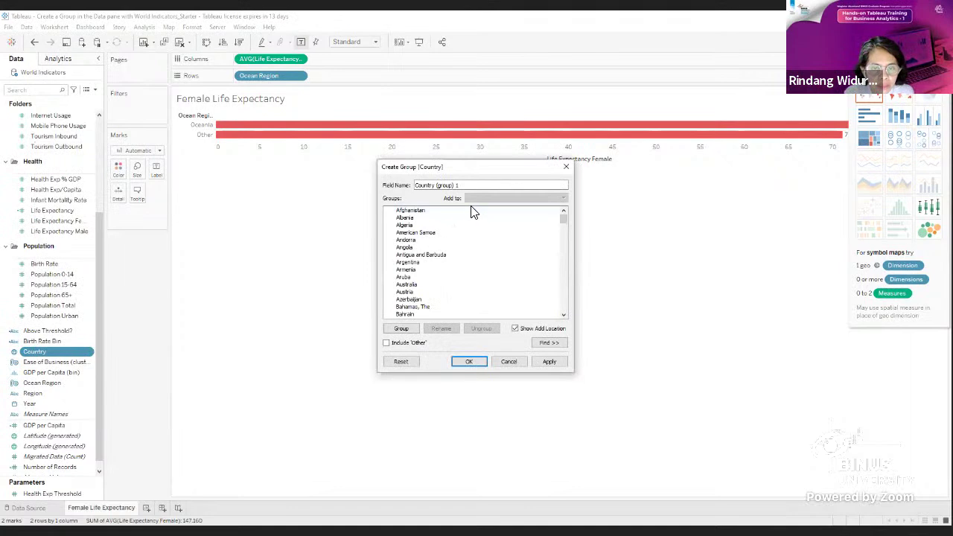
drag(564, 219, 611, 214)
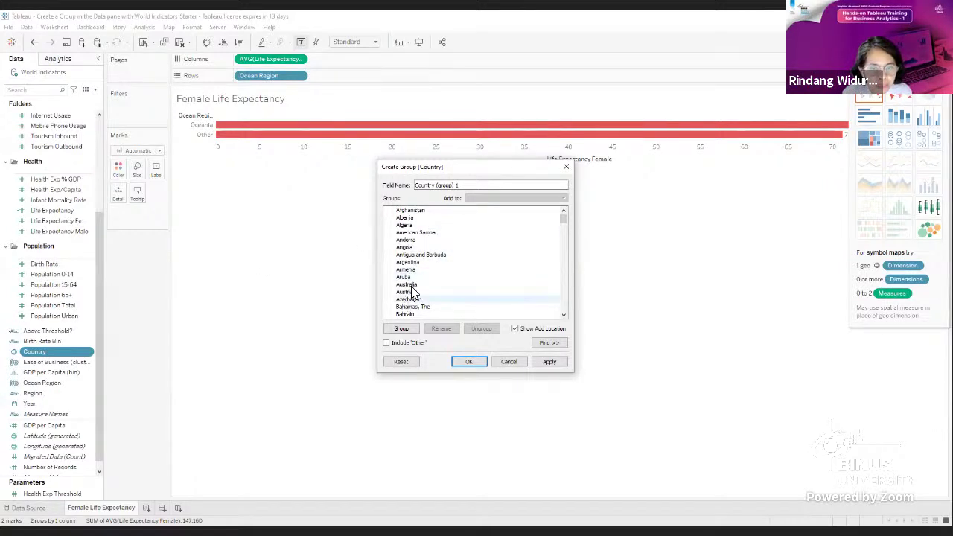
click(509, 362)
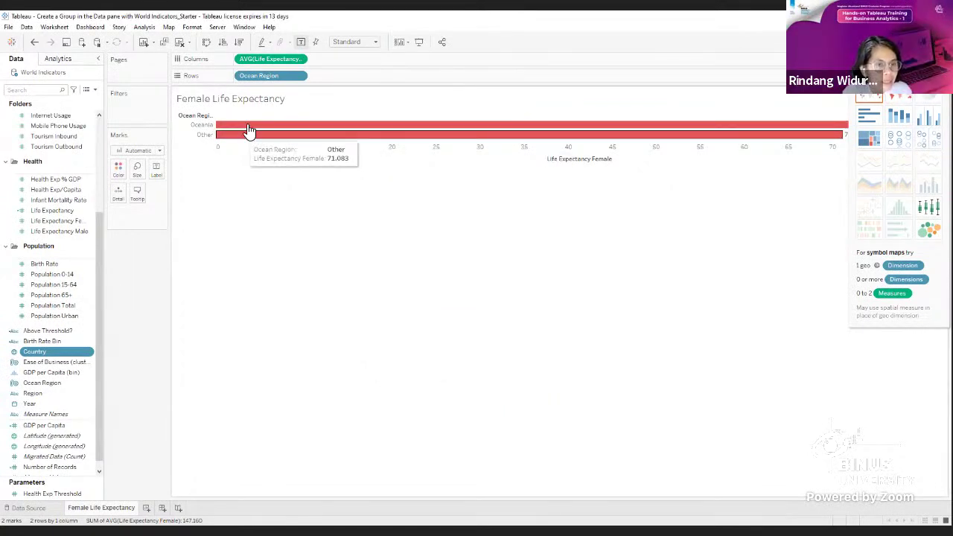
Step: Add Ocean Region to the rows a second time and exclude 'Other' in the group's definition
click(40, 383)
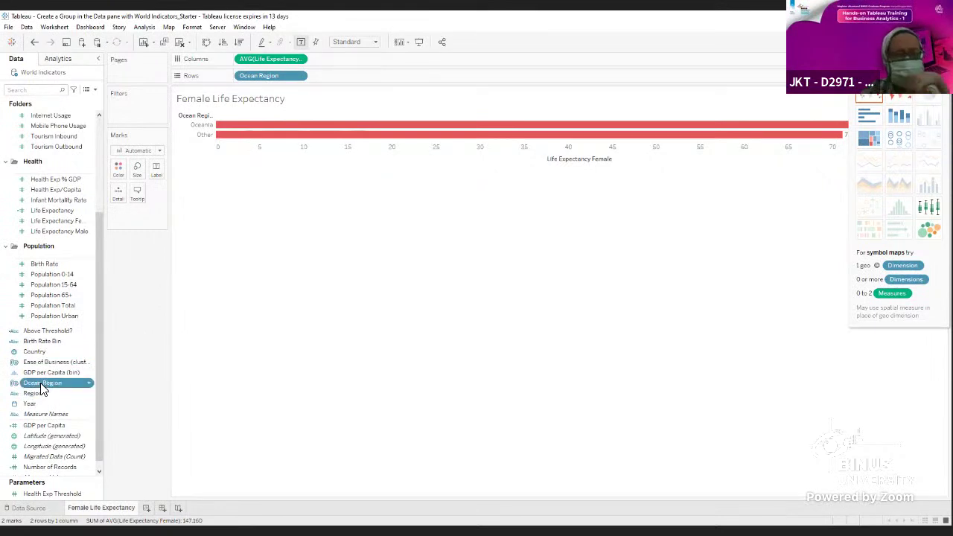
double_click(40, 383)
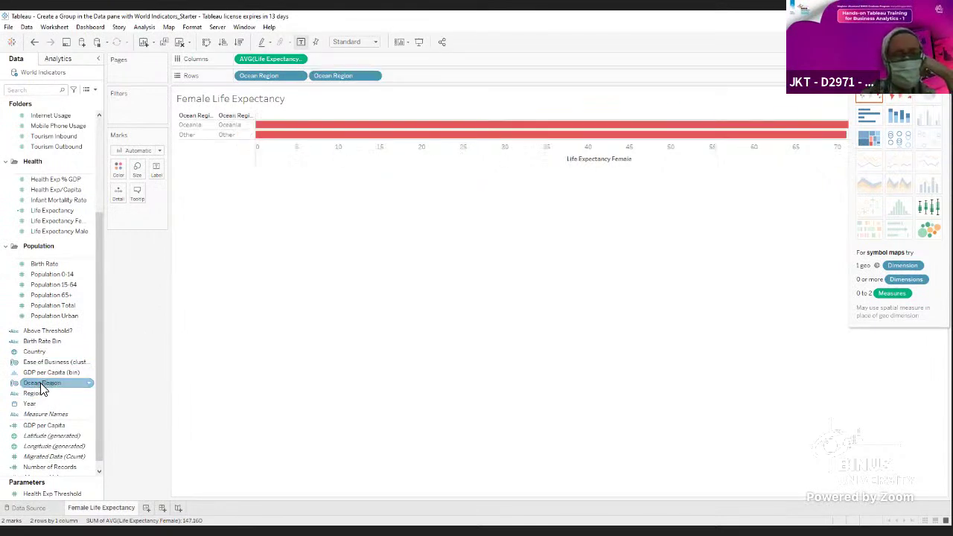
right_click(39, 385)
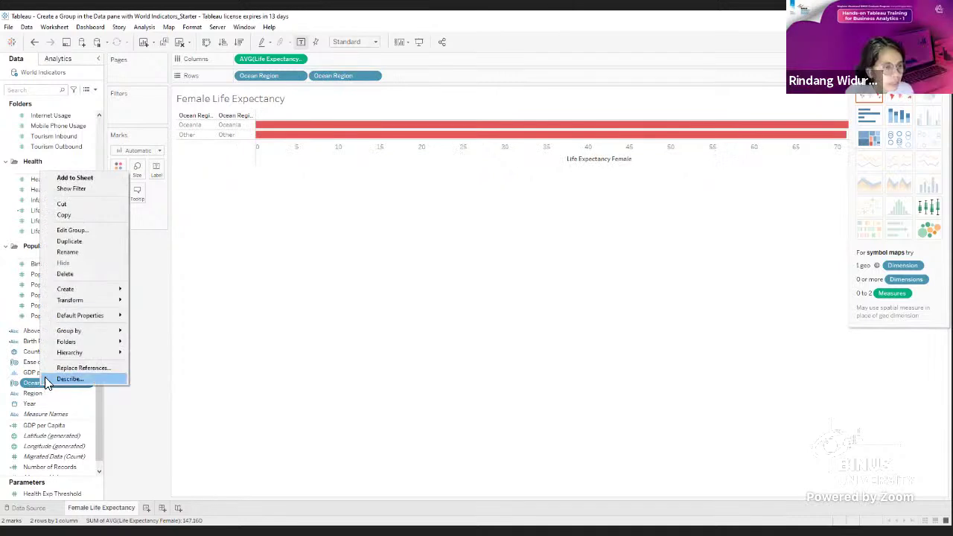
click(61, 232)
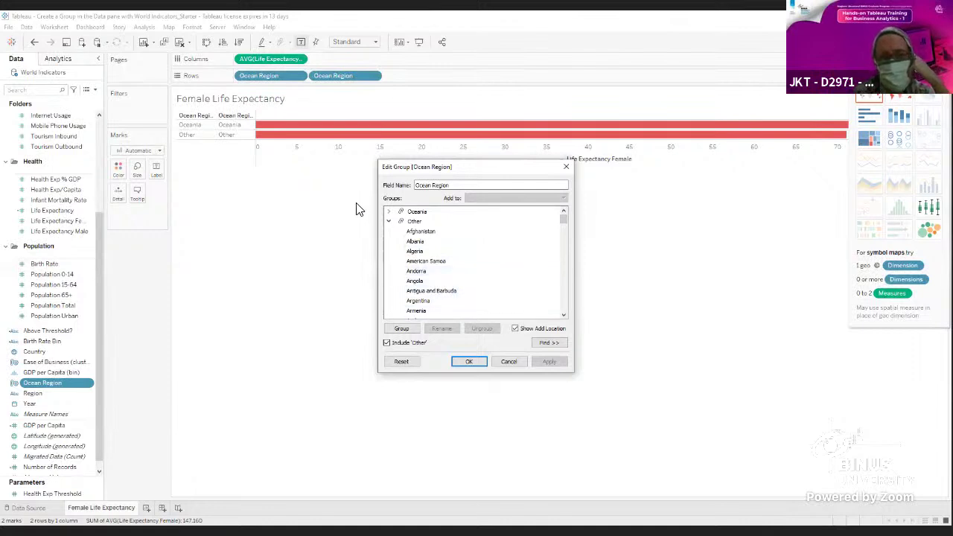
click(387, 342)
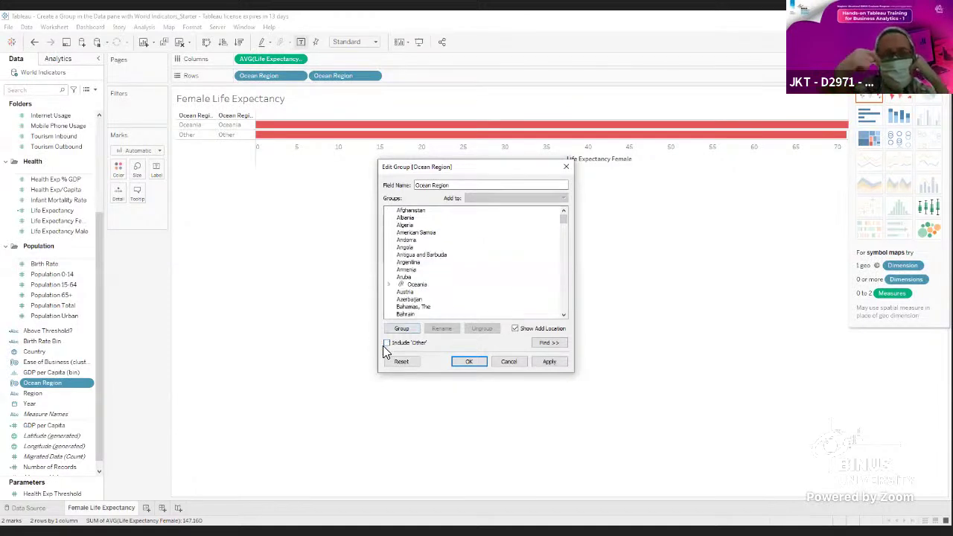
Step: Examine the countries inside the Oceania group and the ungrouped countries listed around it
click(421, 289)
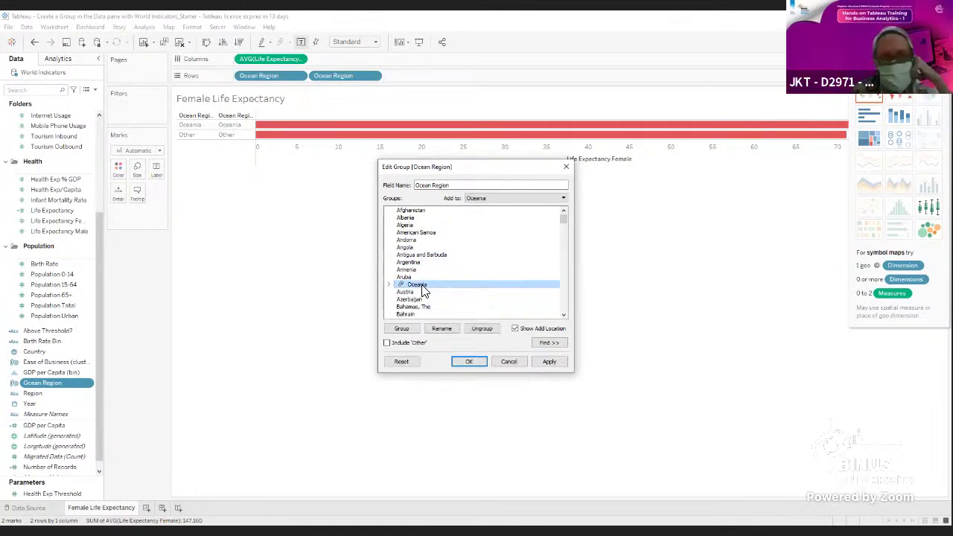
double_click(419, 286)
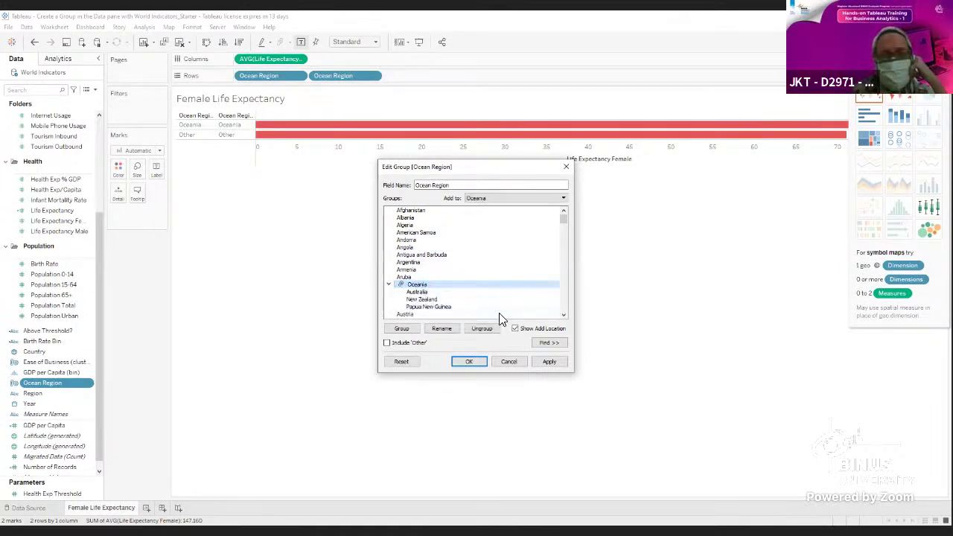
click(564, 314)
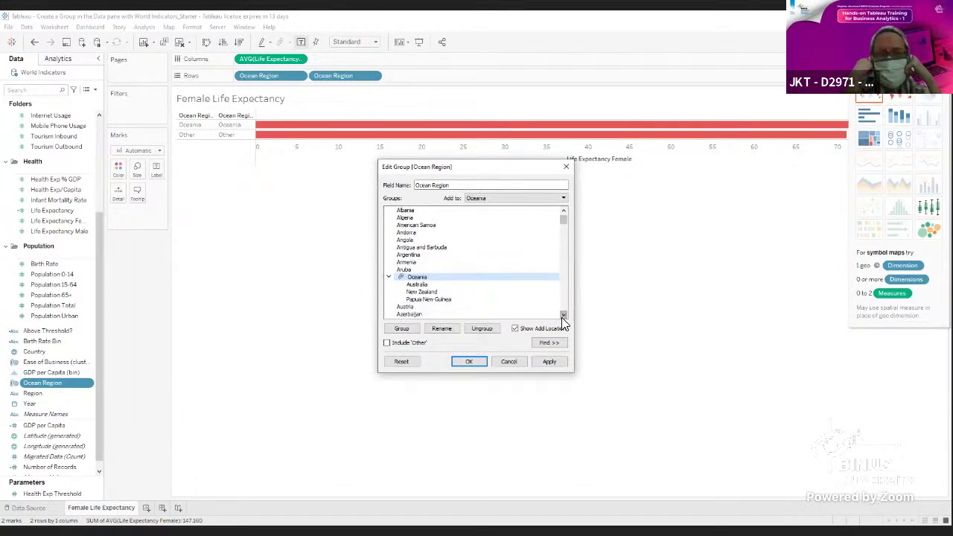
click(564, 314)
click(564, 315)
click(564, 315)
click(564, 314)
click(564, 314)
click(563, 314)
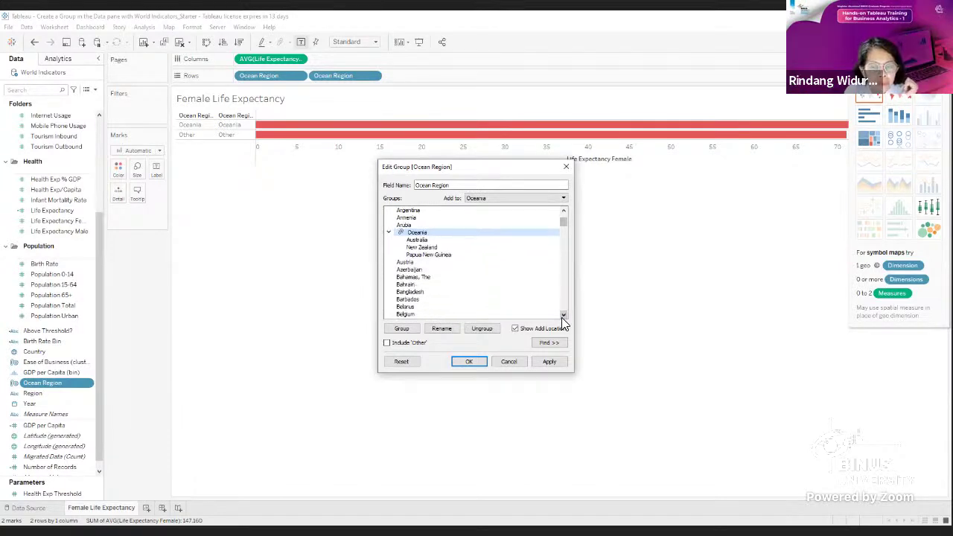
click(564, 315)
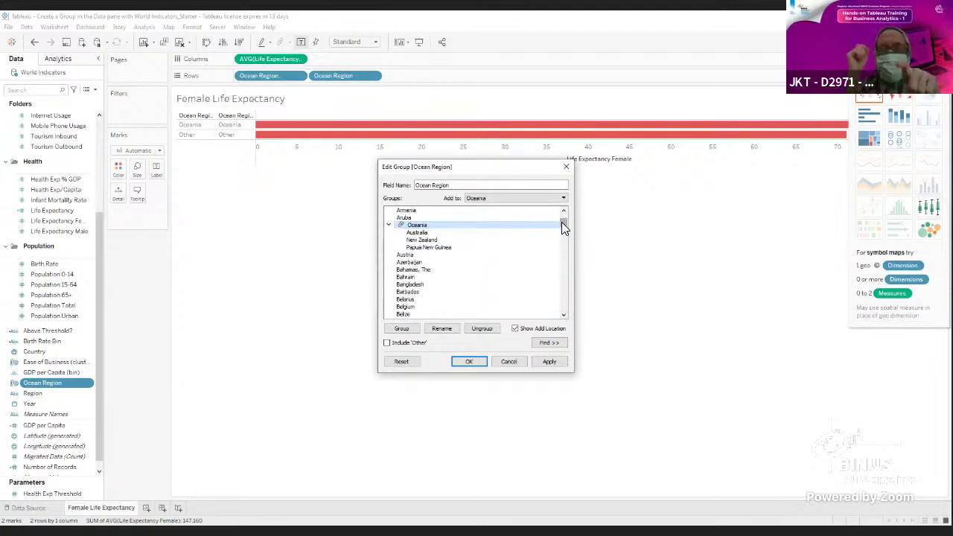
drag(562, 222, 564, 213)
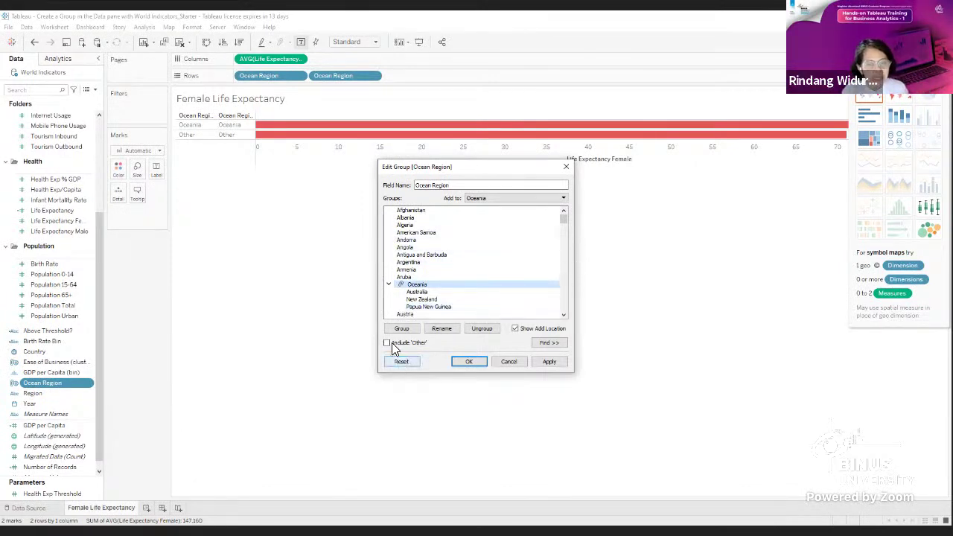
Step: Locate and select Brunei Darussalam among the ungrouped countries of the Ocean Region group
click(565, 313)
click(562, 314)
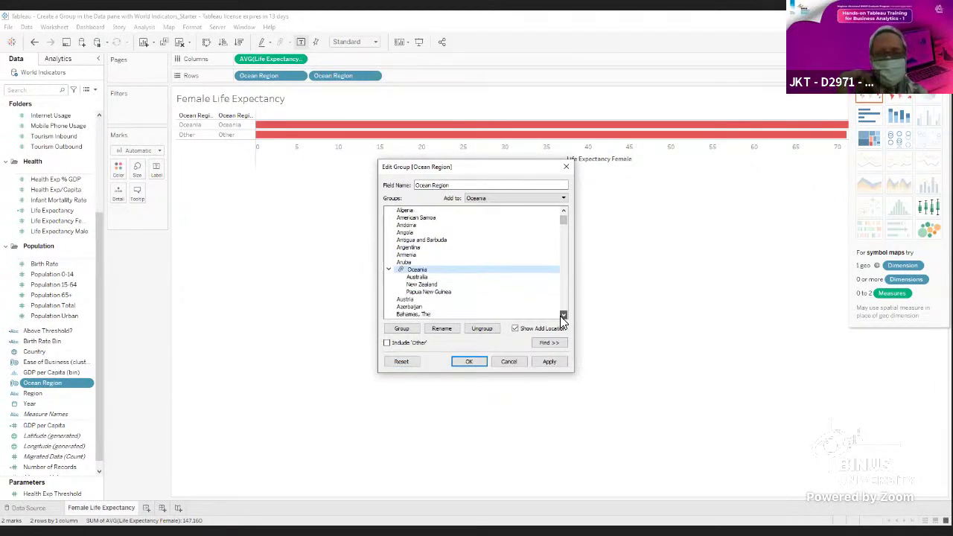
click(560, 316)
click(563, 315)
click(563, 315)
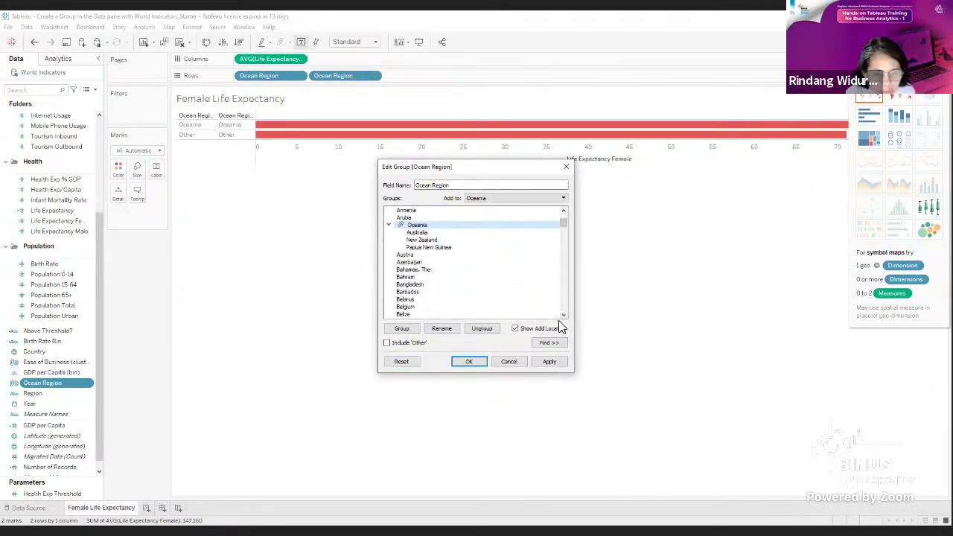
click(563, 316)
click(563, 315)
click(563, 316)
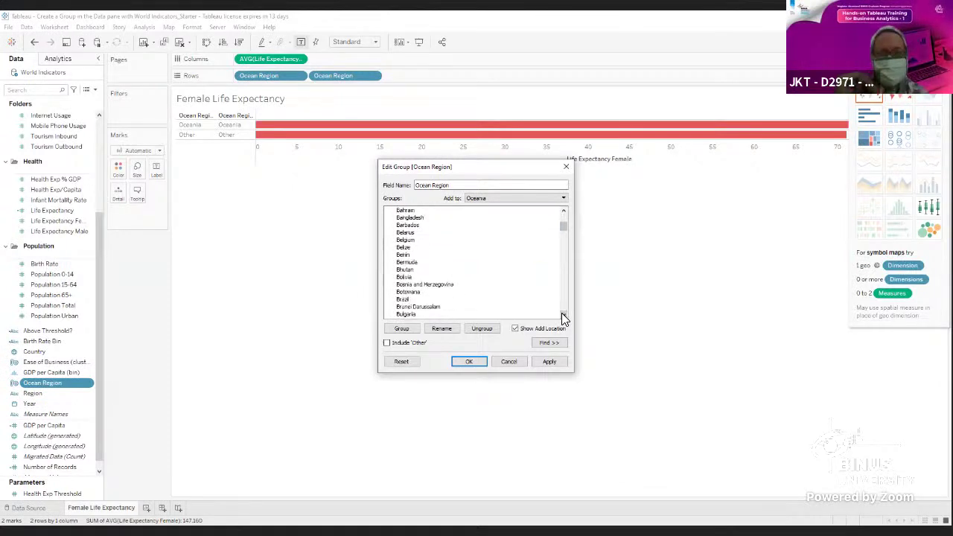
click(564, 316)
click(563, 316)
click(563, 315)
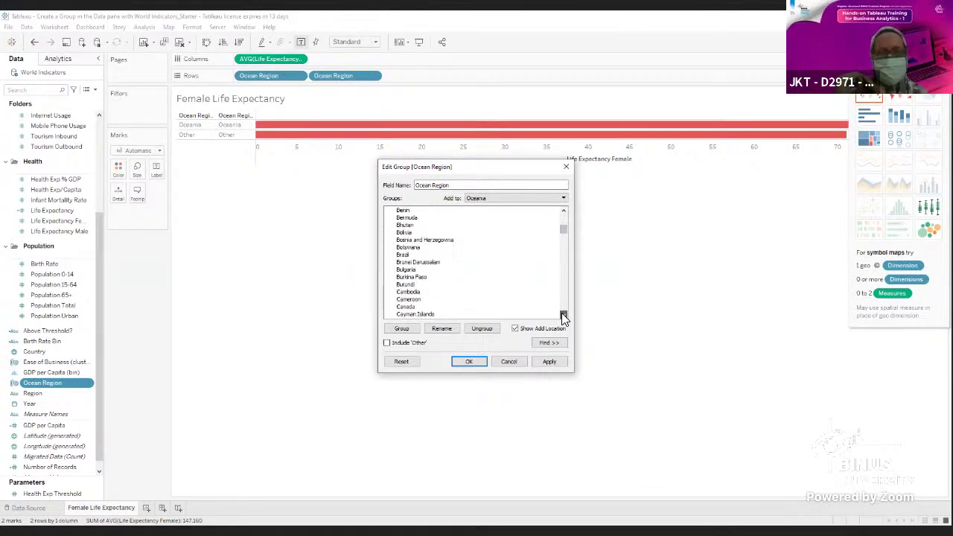
click(420, 262)
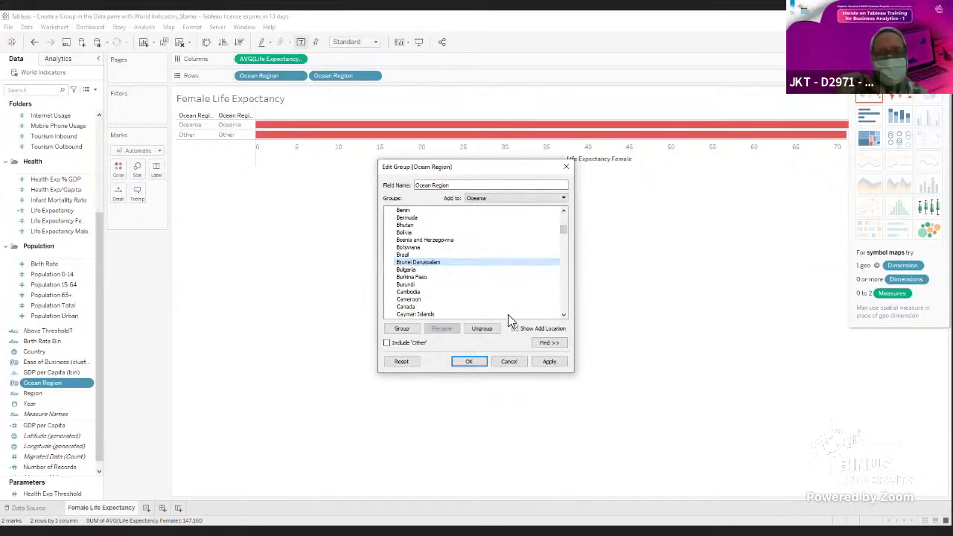
Step: Locate and select Indonesia among the ungrouped countries of the Ocean Region group
click(564, 315)
drag(564, 315, 563, 314)
click(563, 315)
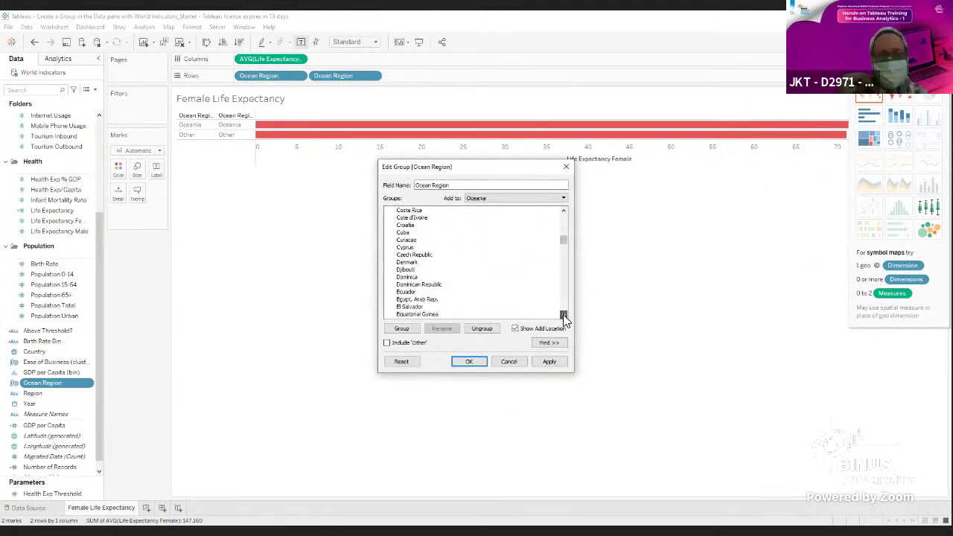
click(563, 314)
click(563, 315)
click(563, 314)
click(563, 314)
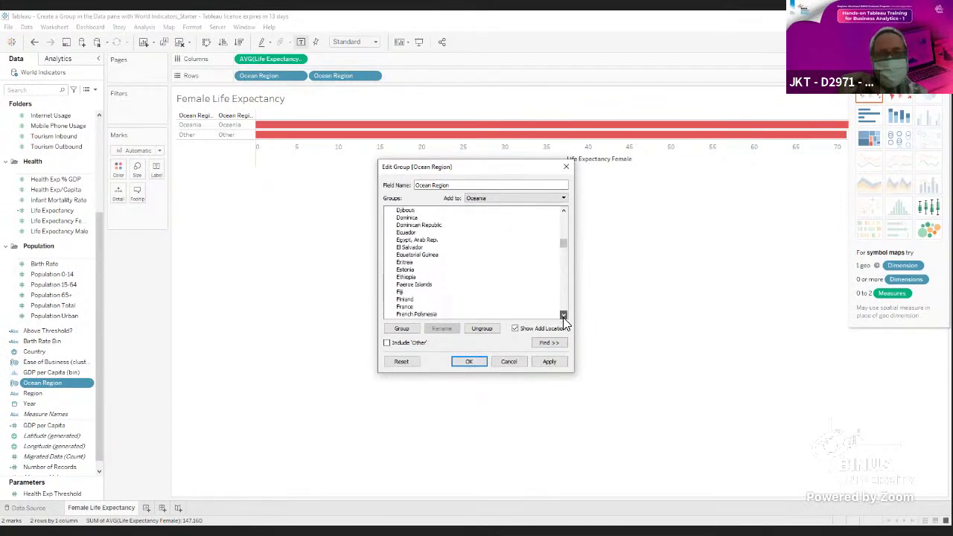
click(563, 314)
click(564, 314)
click(563, 314)
click(563, 314)
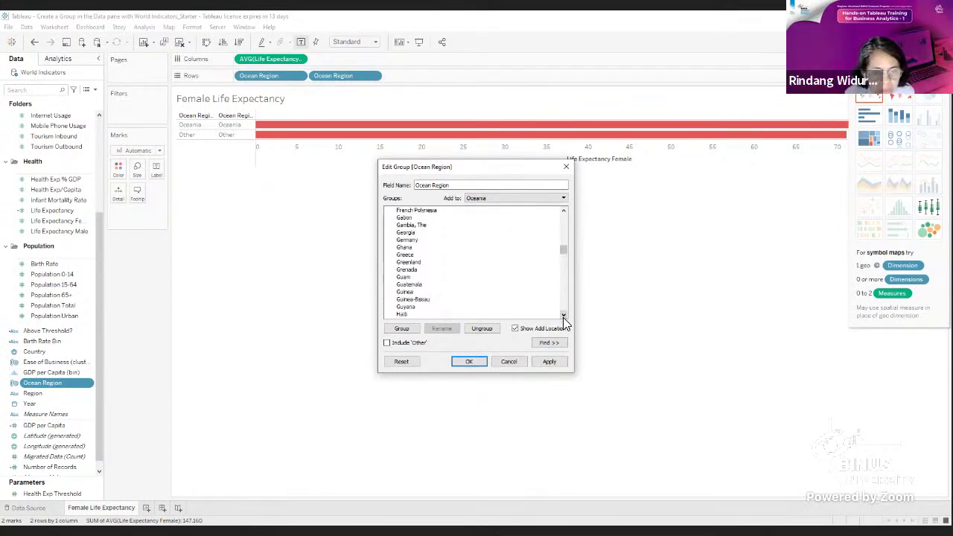
click(563, 314)
click(563, 314)
click(563, 314)
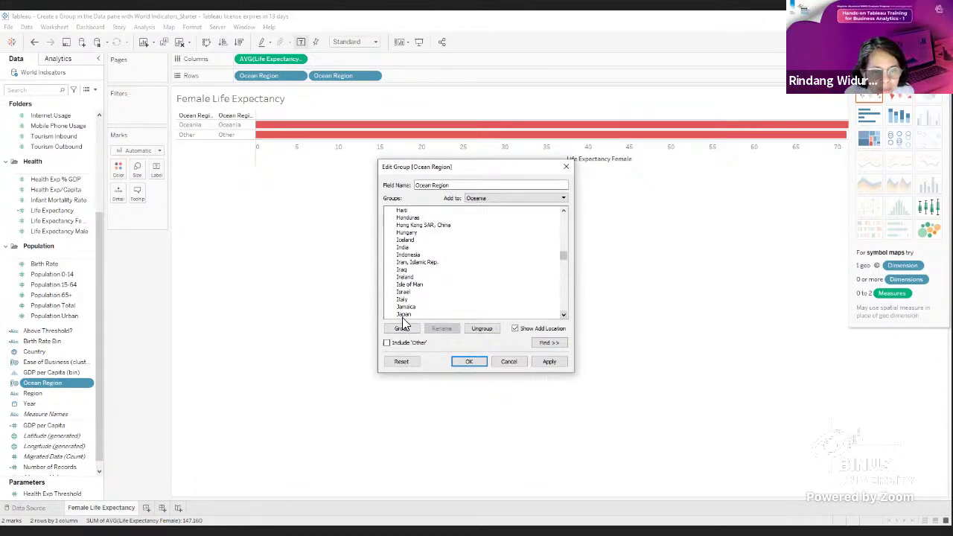
click(421, 255)
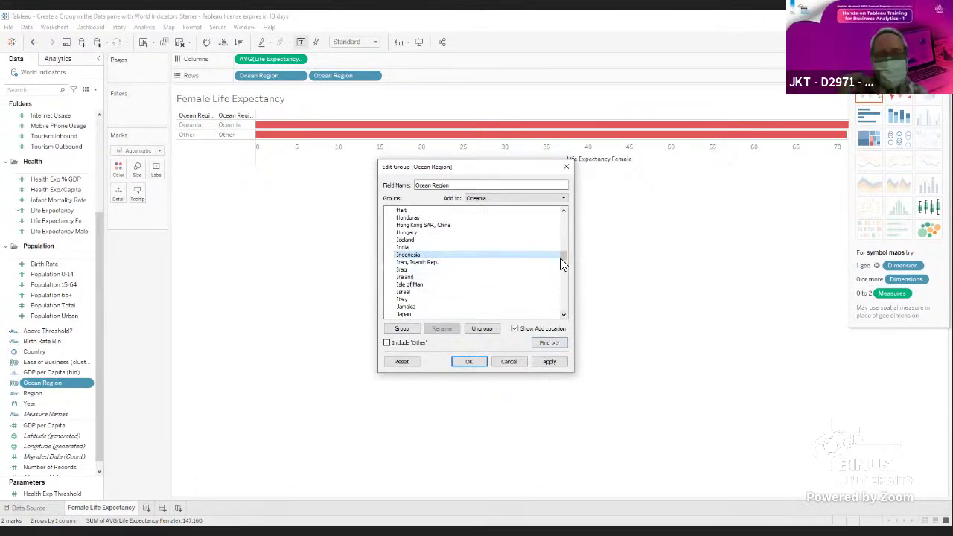
Step: Look up the Philippines and Malaysia in the country list, and accept the Ocean Region group changes
drag(563, 264, 566, 243)
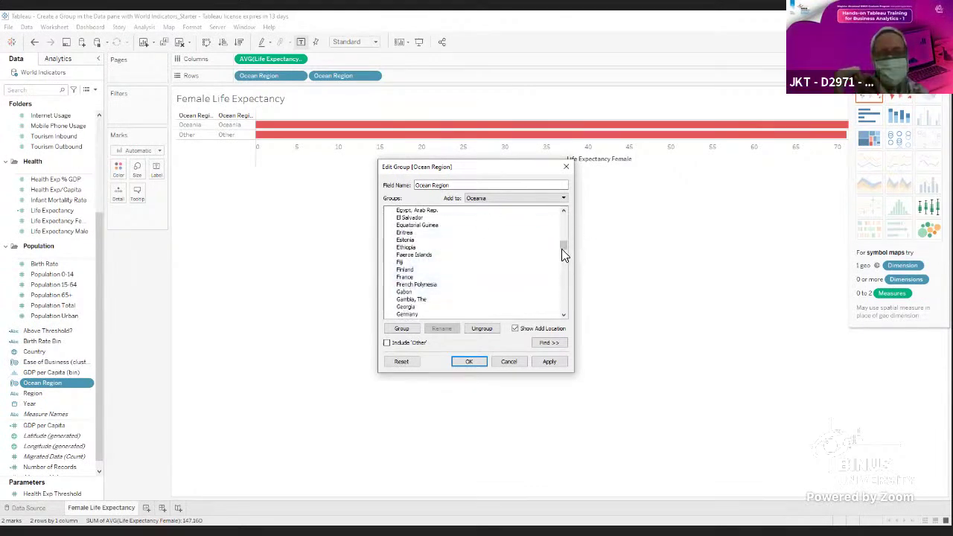
drag(562, 243, 571, 283)
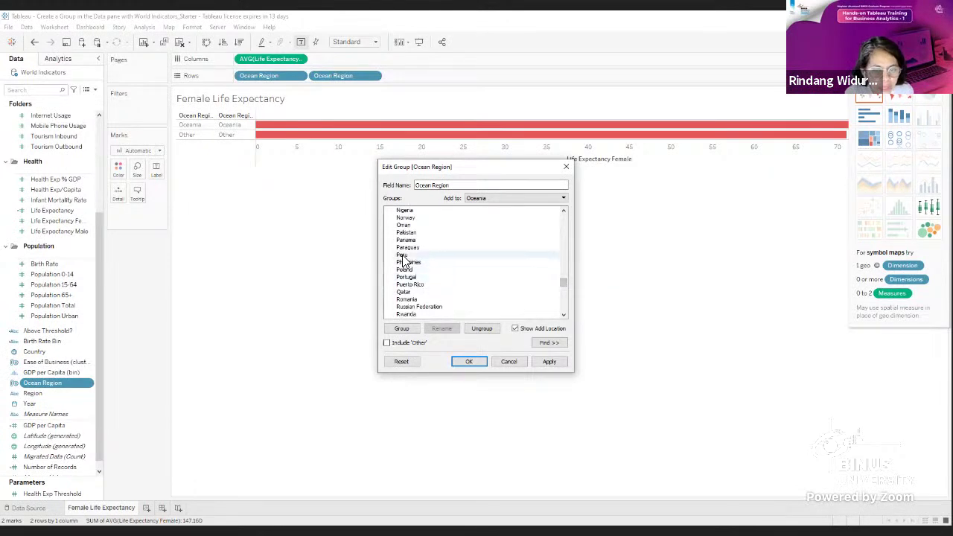
click(417, 262)
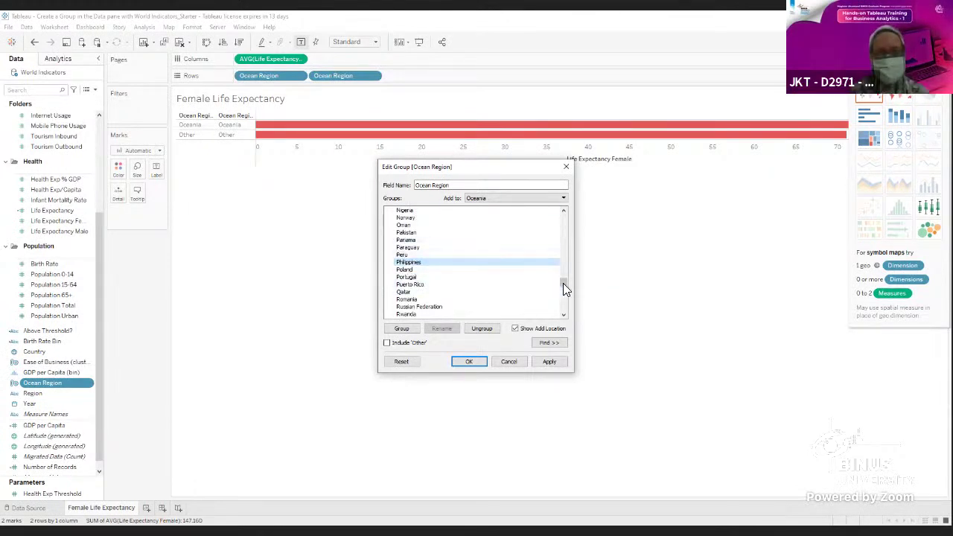
drag(562, 281, 562, 271)
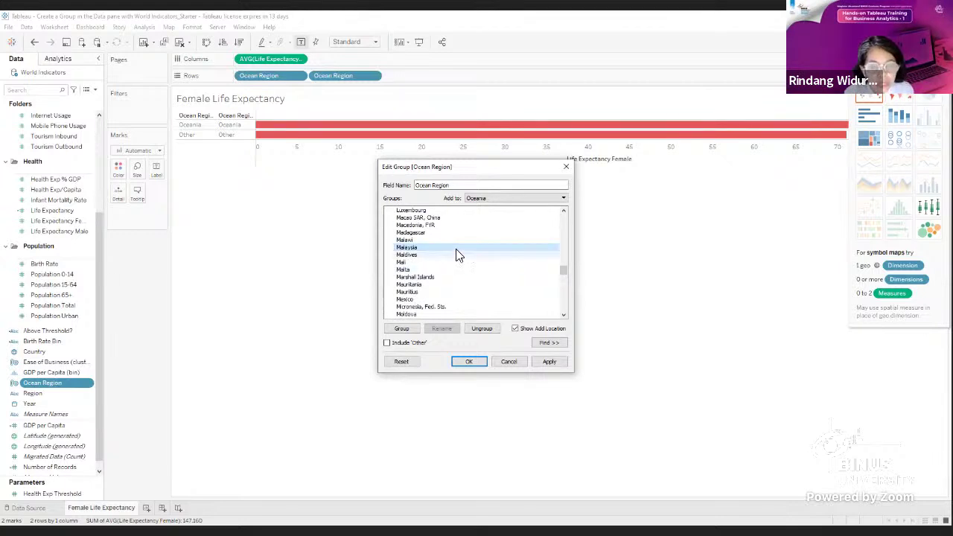
click(472, 363)
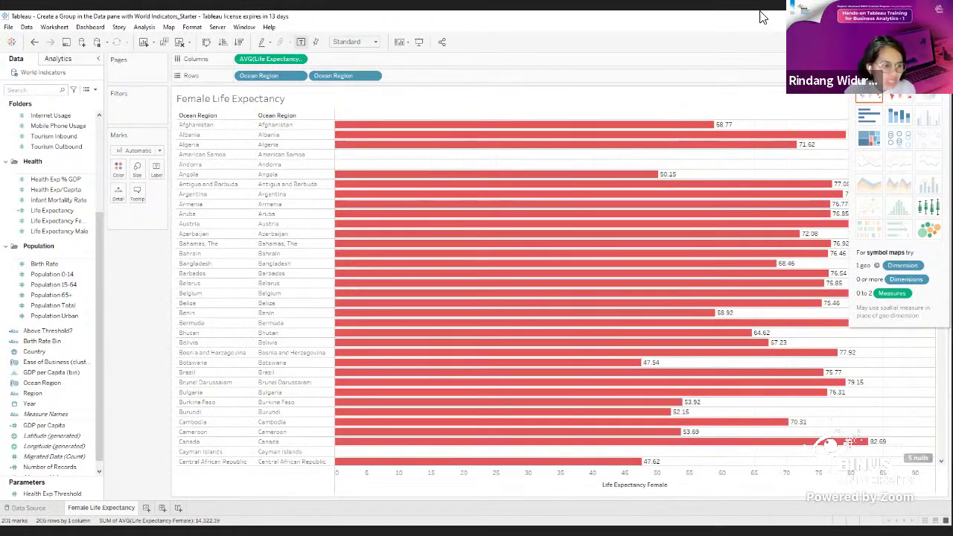
Step: Duplicate the Ocean Region group field and open the copy for editing
right_click(60, 382)
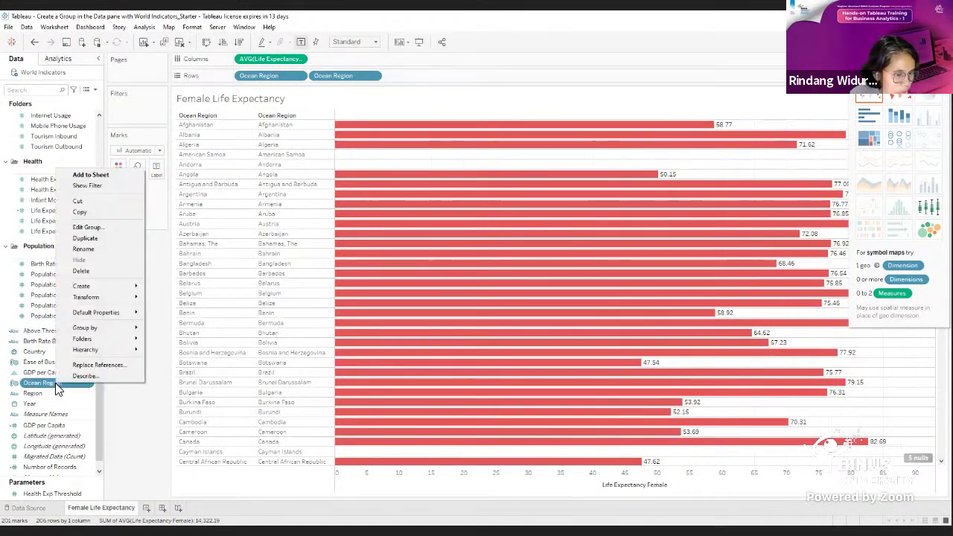
click(93, 237)
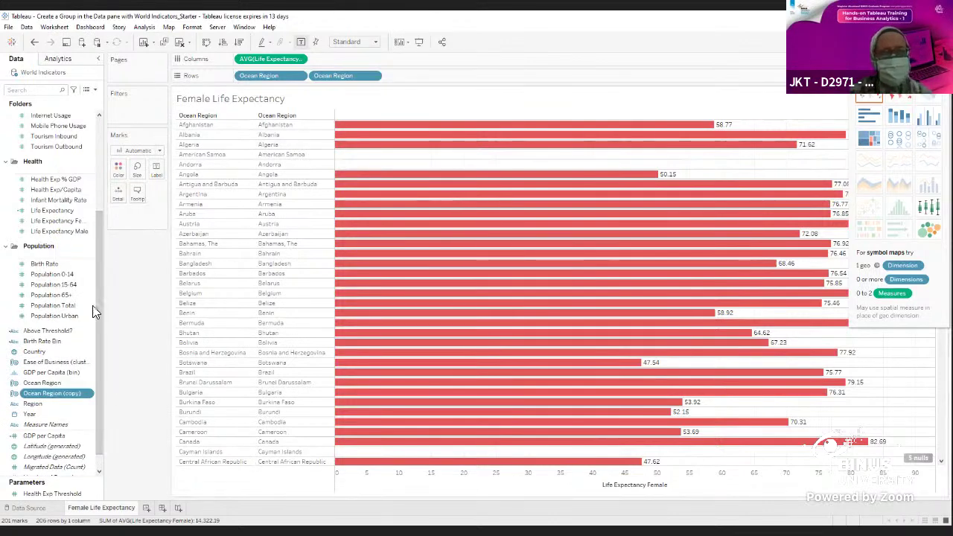
right_click(54, 397)
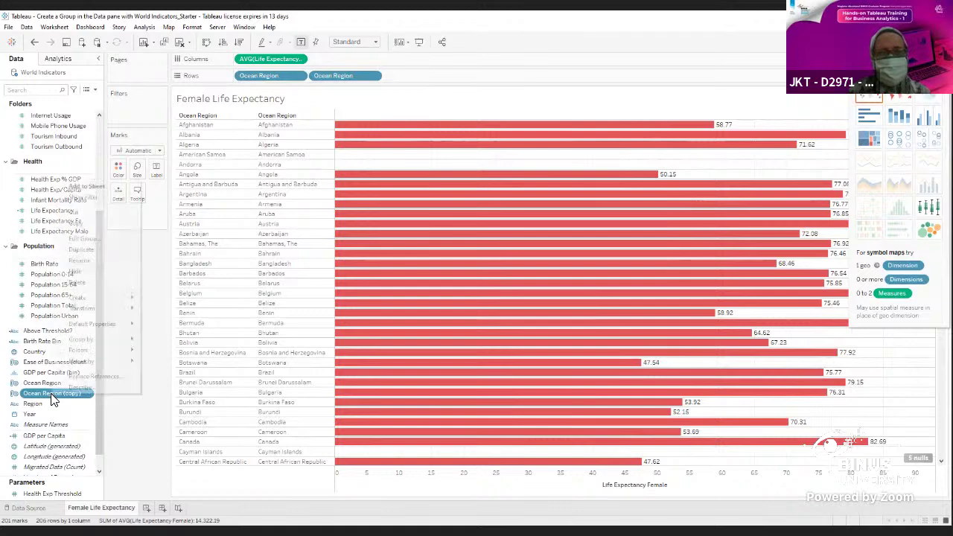
click(118, 238)
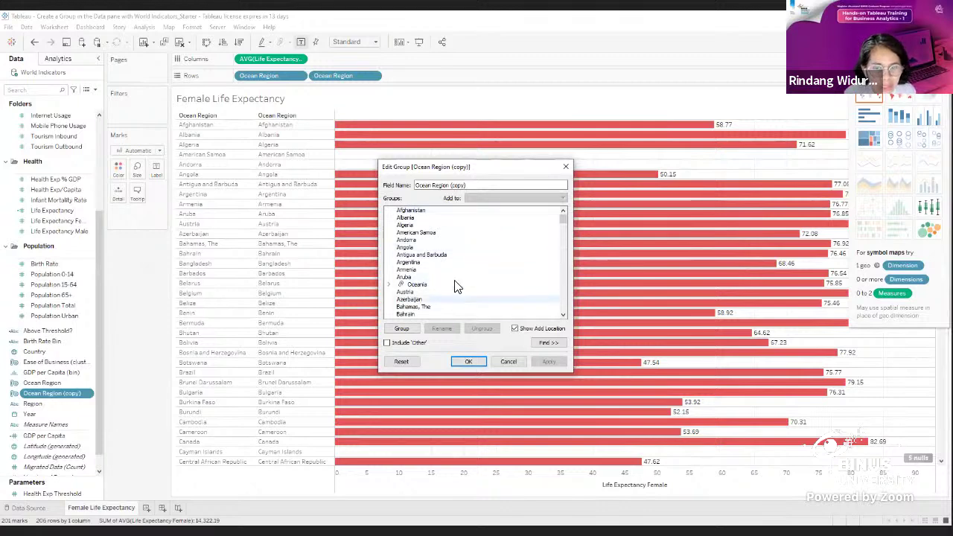
Step: Select Brunei Darussalam, Malaysia and the Philippines together among the ungrouped countries of Ocean Region (copy)
scroll(458, 288, down, 3)
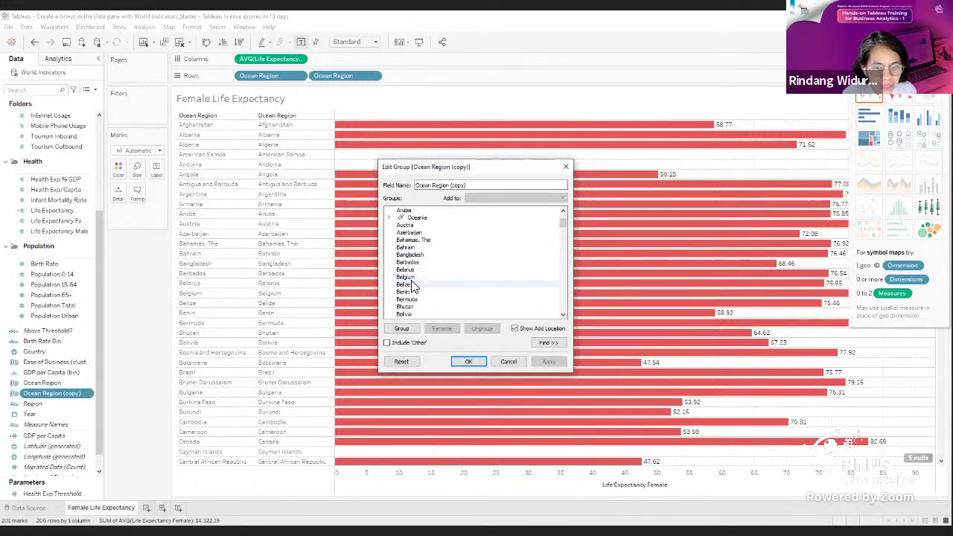
scroll(421, 296, down, 2)
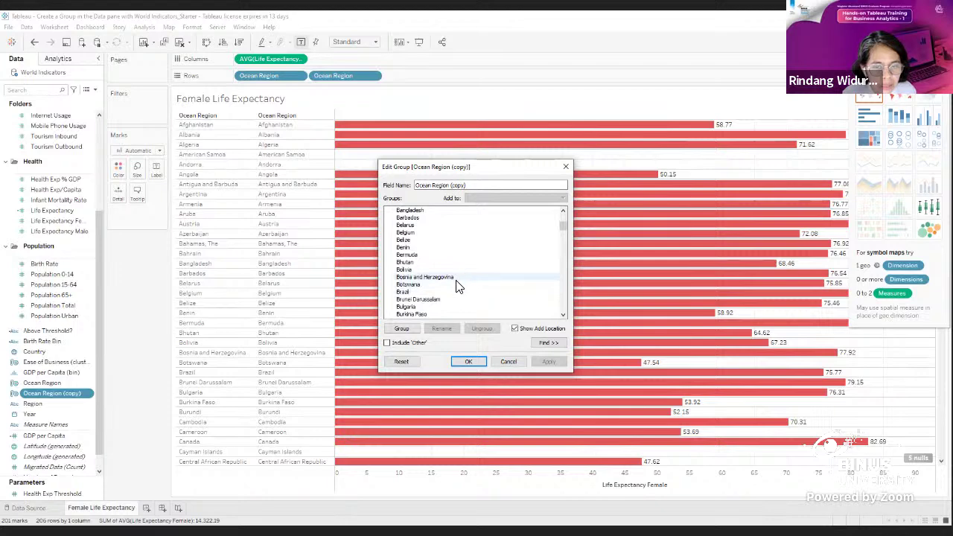
click(426, 299)
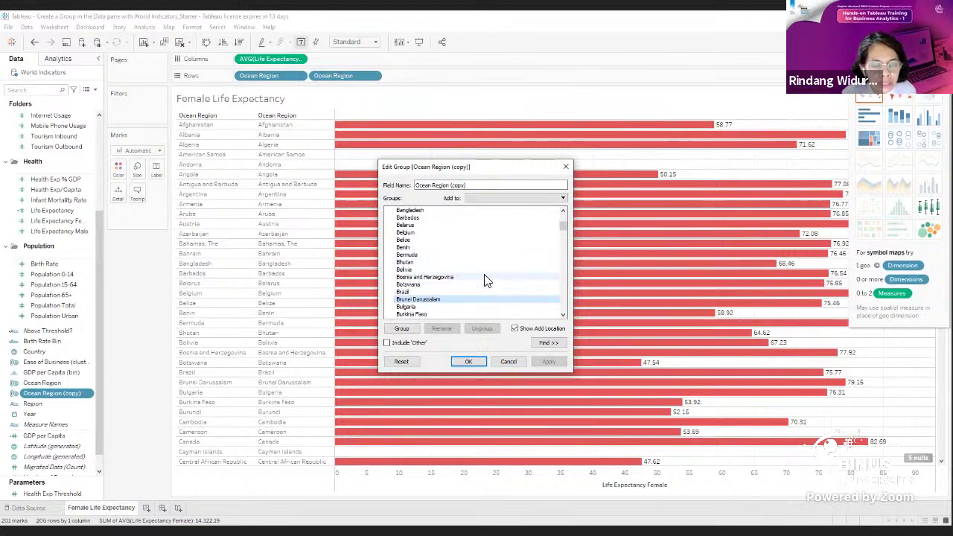
scroll(483, 280, down, 20)
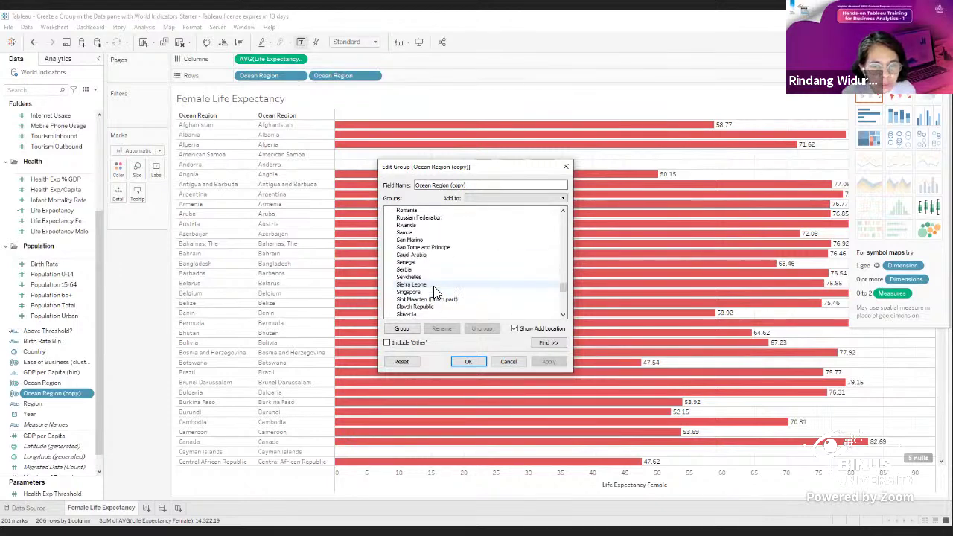
scroll(436, 290, down, 4)
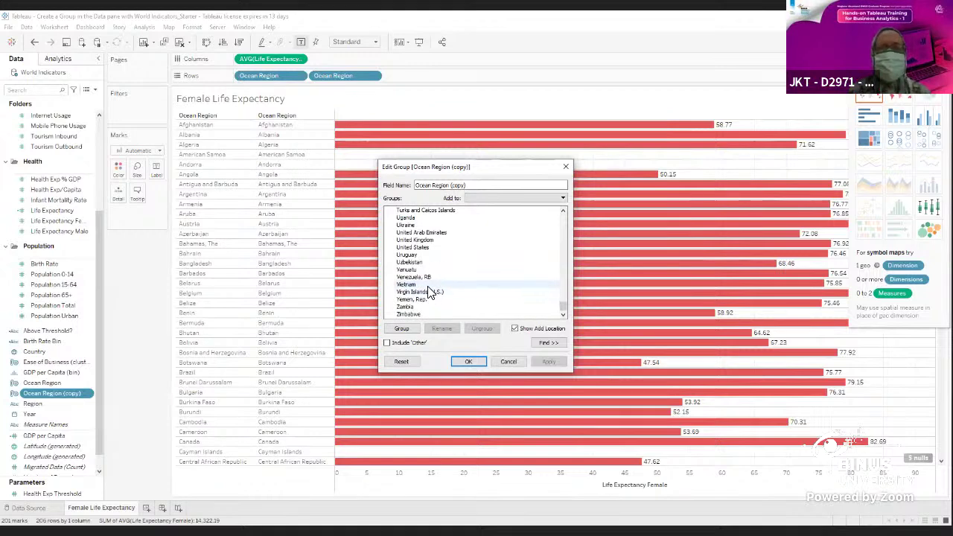
scroll(447, 275, up, 15)
scroll(451, 268, up, 10)
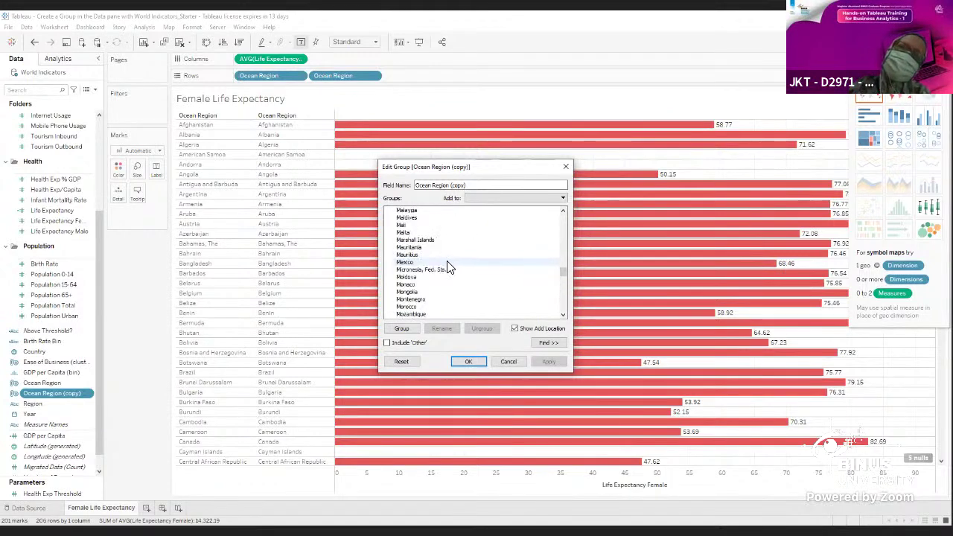
scroll(417, 254, down, 10)
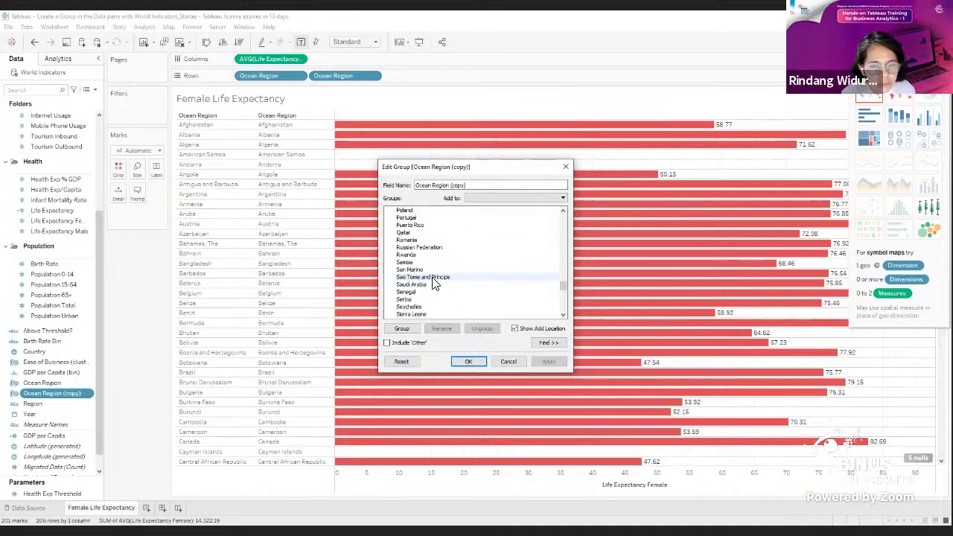
scroll(432, 264, up, 6)
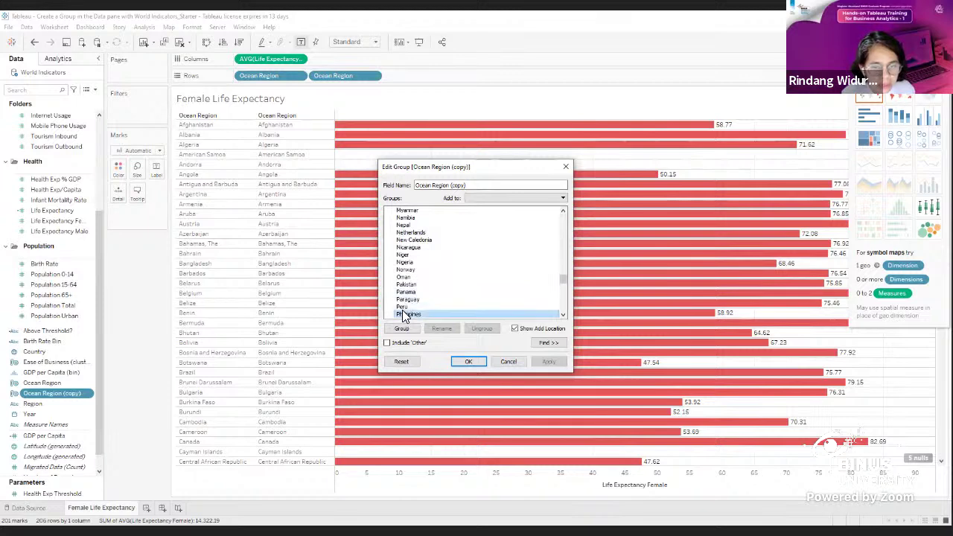
Step: Add Indonesia to the selected Brunei Darussalam, Malaysia and Philippines, and group the four countries under the name ASEAN
scroll(447, 251, up, 20)
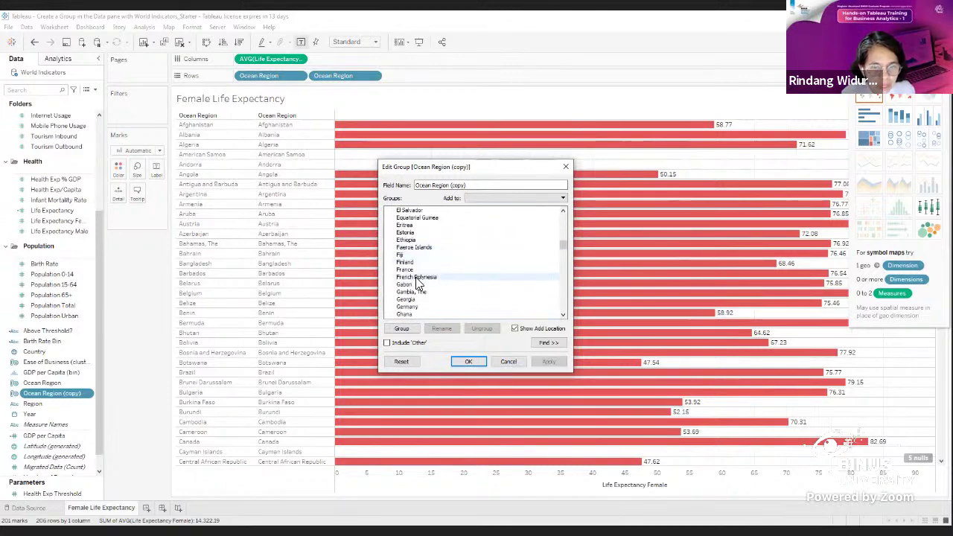
scroll(421, 276, up, 10)
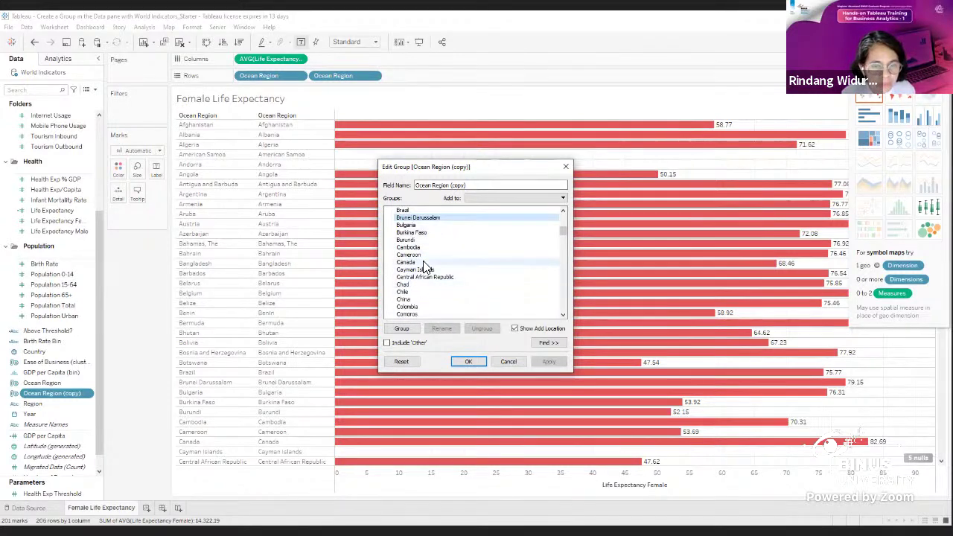
scroll(421, 270, down, 20)
scroll(436, 238, up, 8)
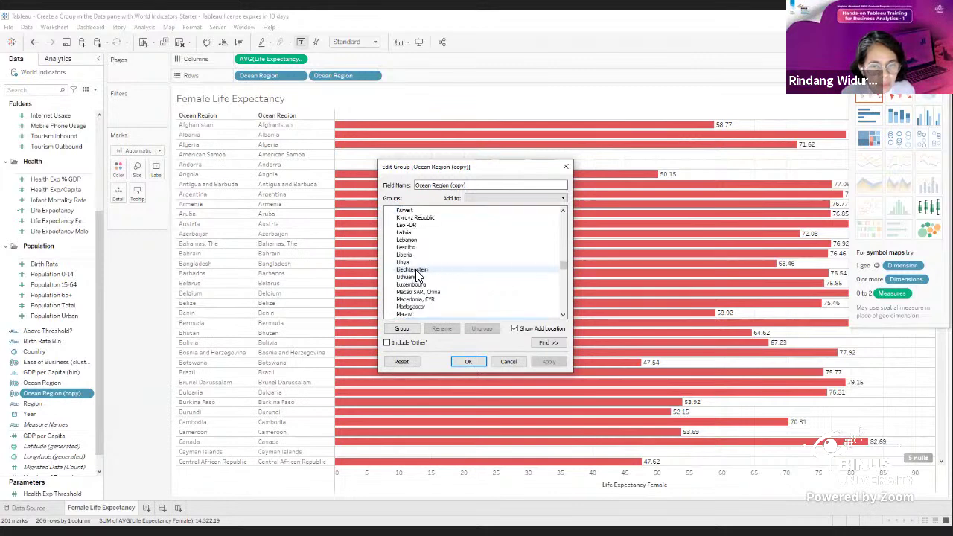
scroll(442, 239, up, 5)
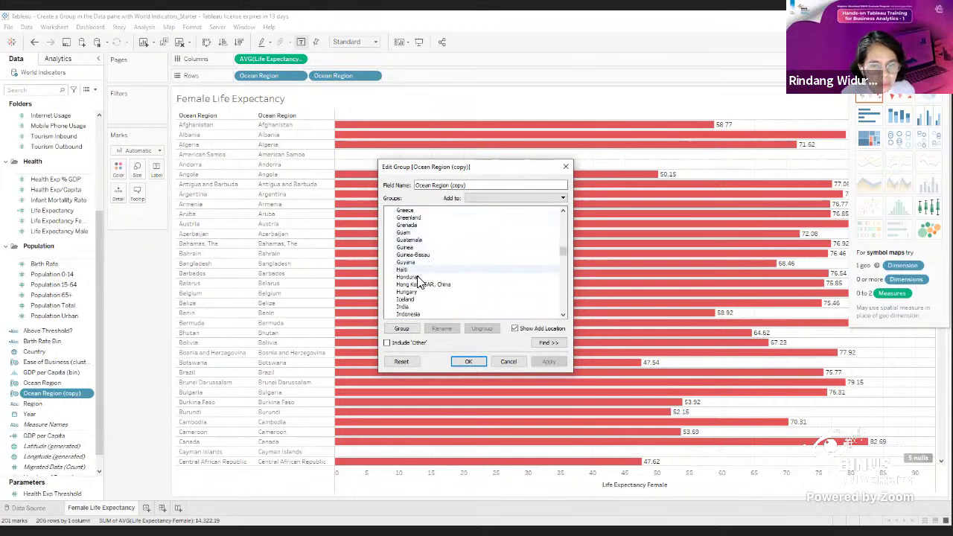
click(423, 313)
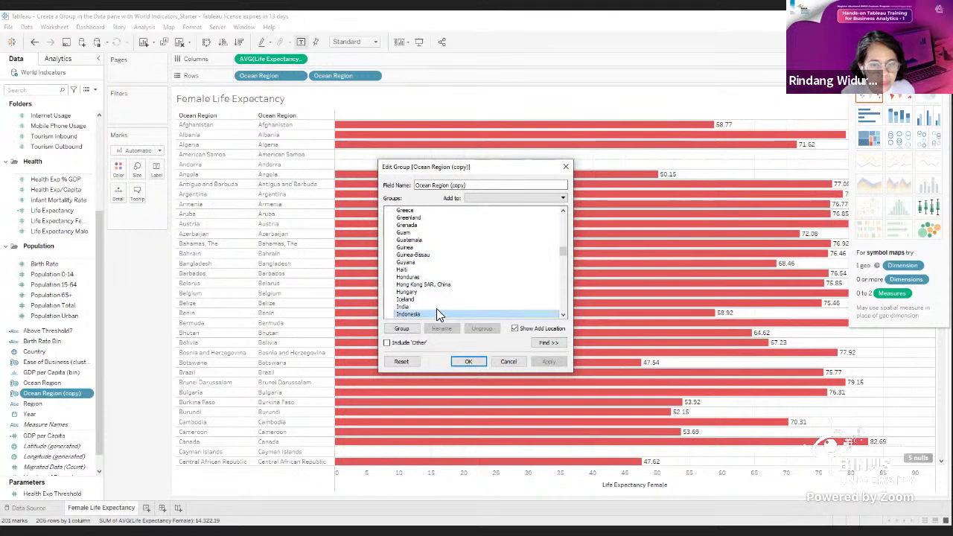
click(402, 329)
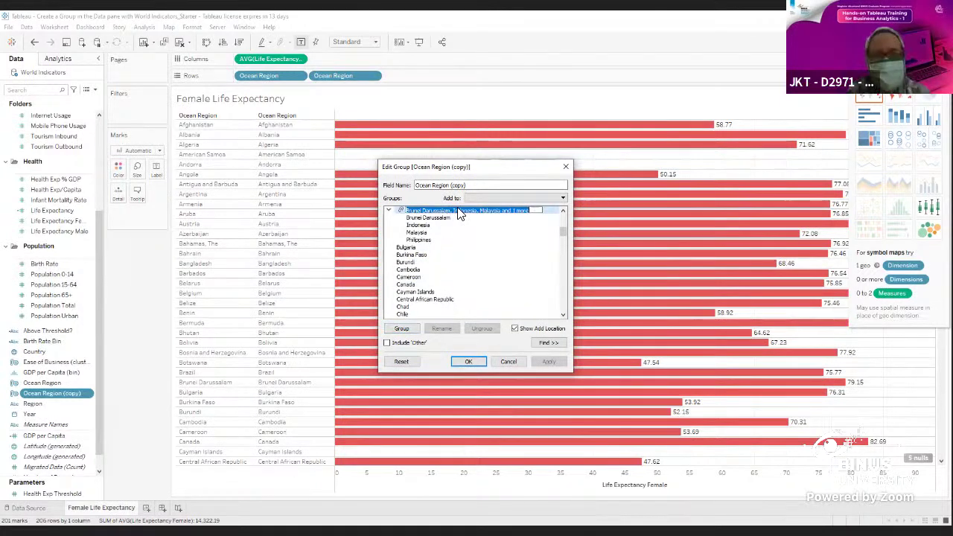
text(ASEAN)
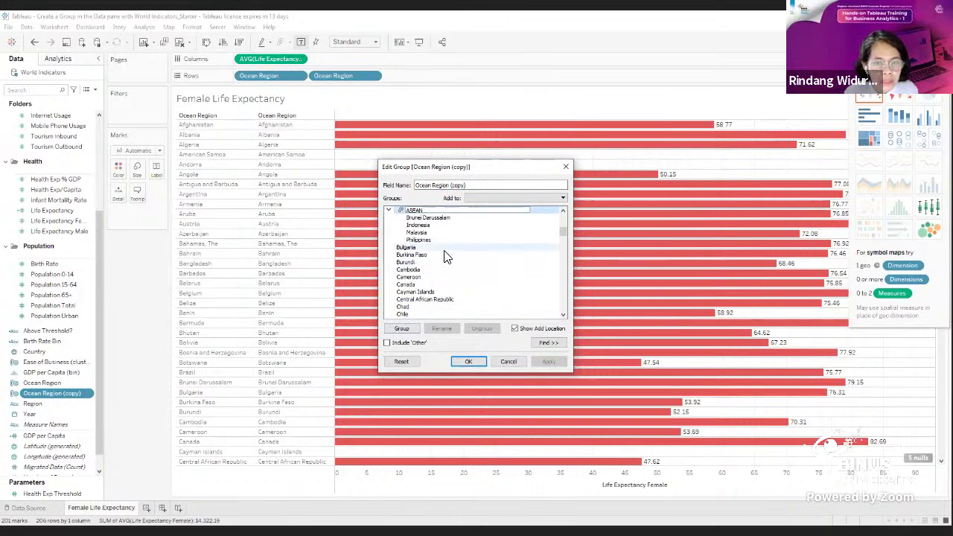
key(Return)
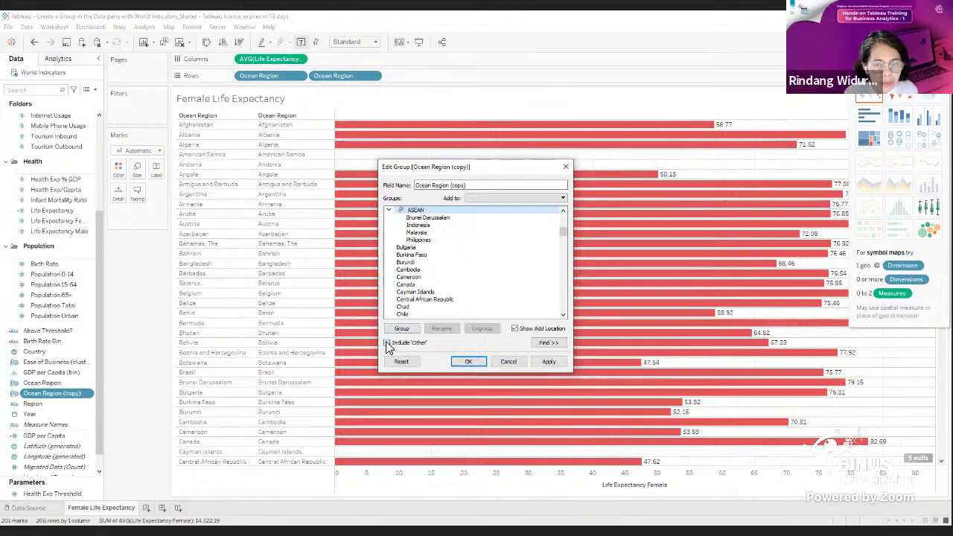
Step: Collect all remaining ungrouped countries of Ocean Region (copy) into an Other group
scroll(446, 270, down, 8)
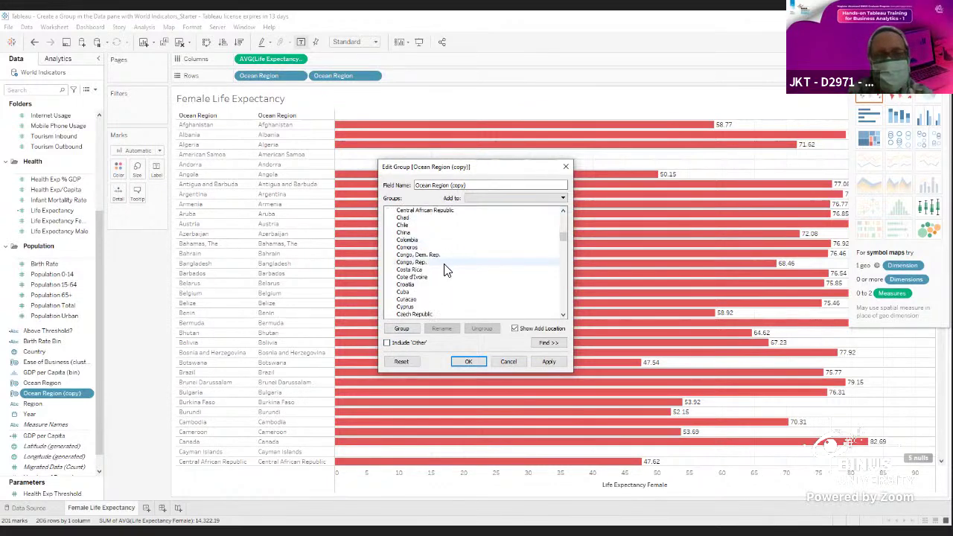
scroll(445, 272, up, 17)
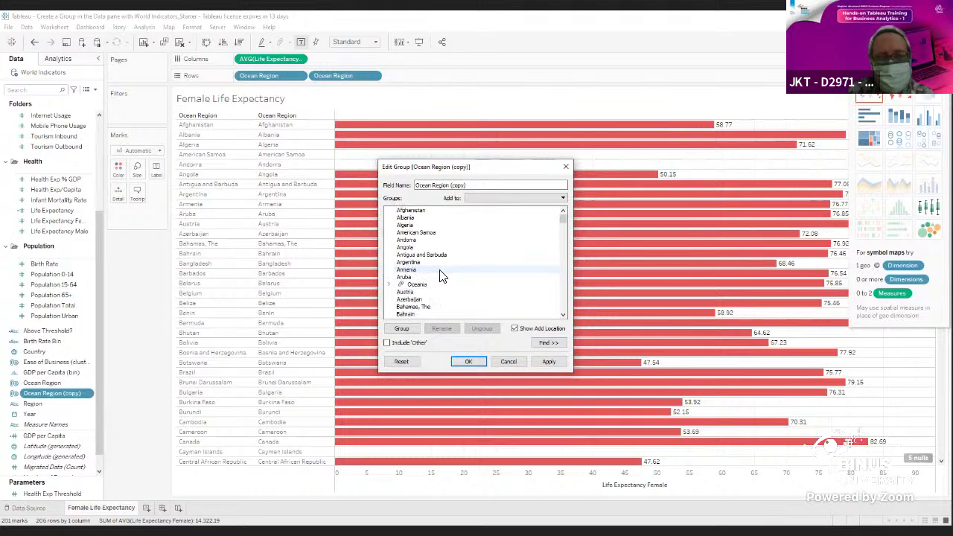
scroll(463, 271, down, 5)
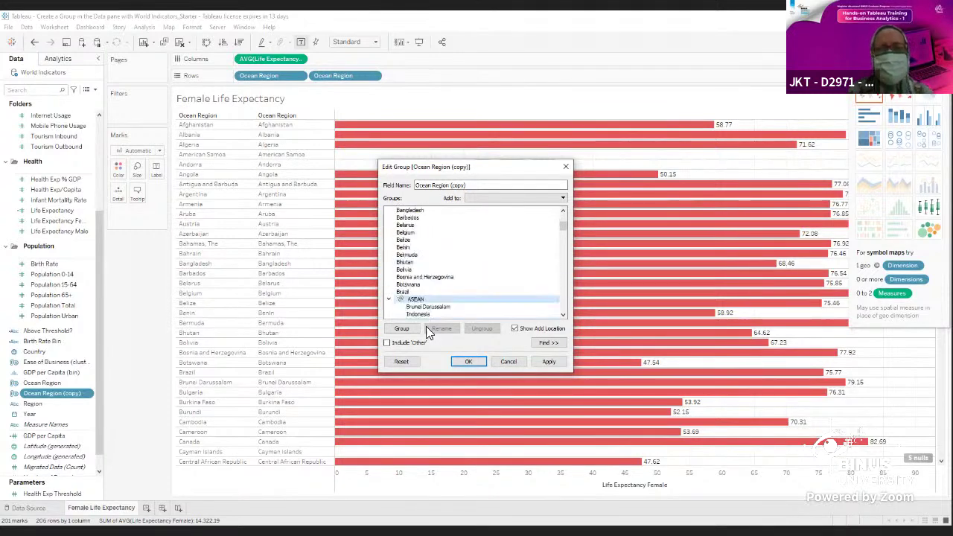
click(387, 343)
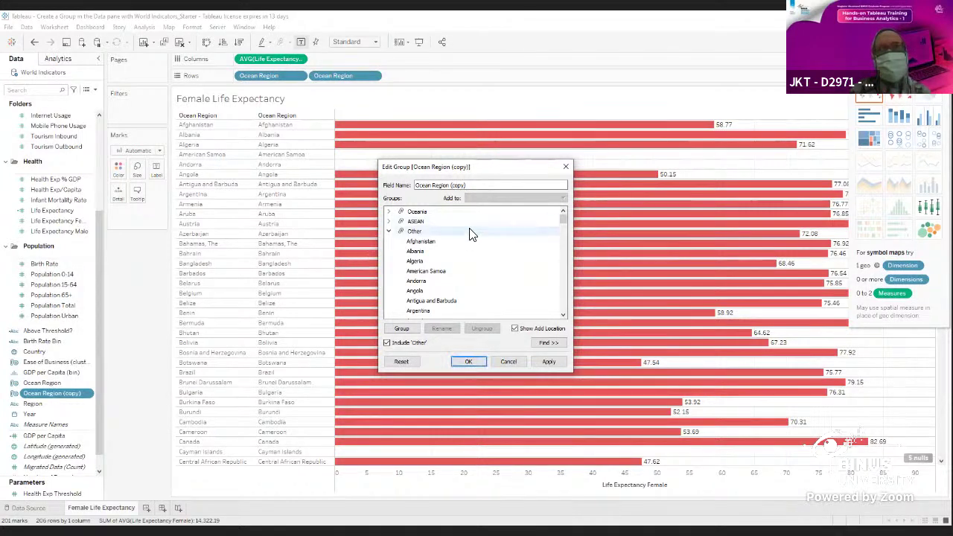
Step: Expand the ASEAN group and examine its members and the countries collected under Other
double_click(413, 222)
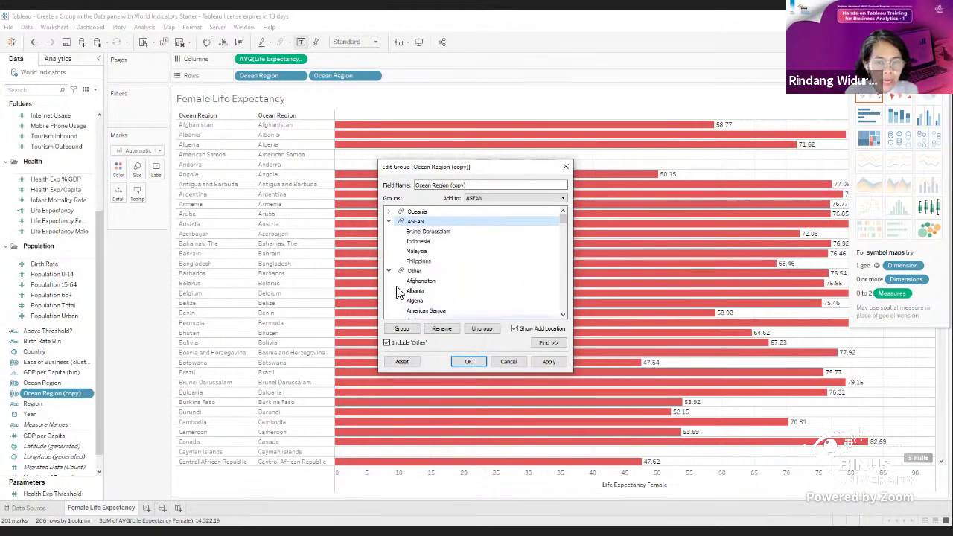
scroll(457, 236, down, 2)
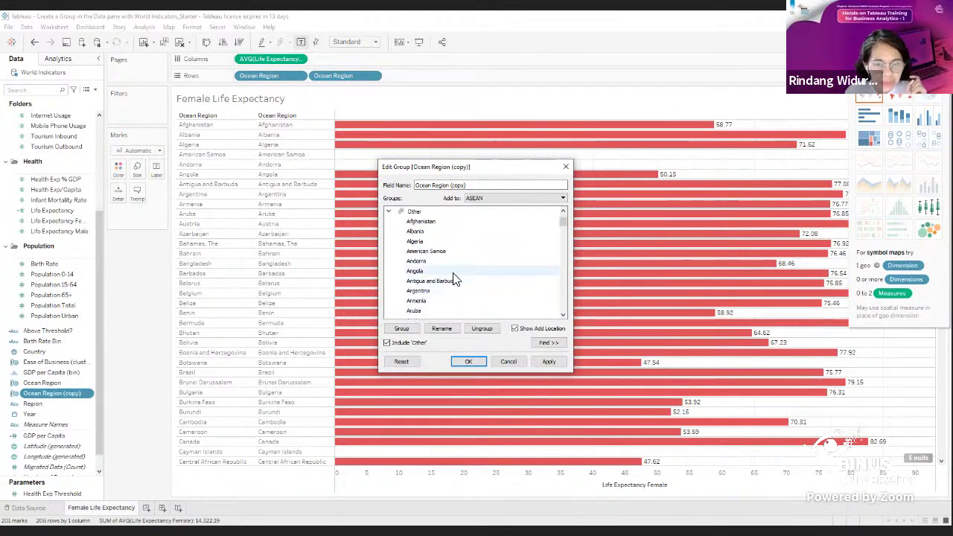
scroll(456, 279, down, 5)
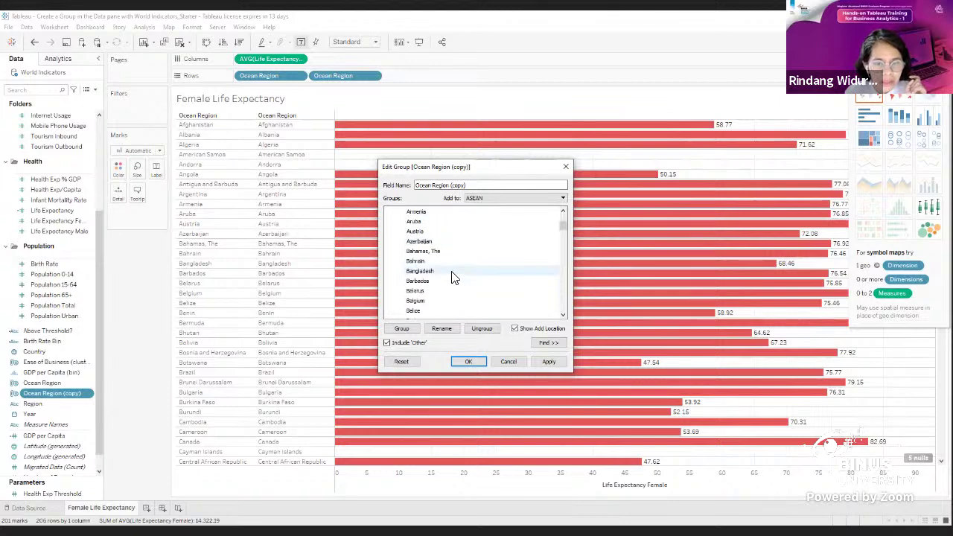
scroll(447, 282, down, 1)
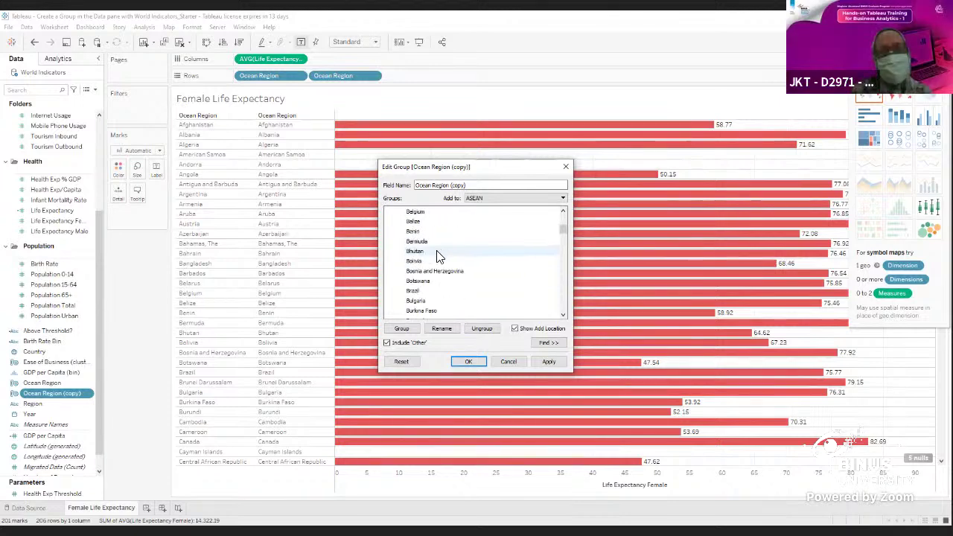
scroll(440, 281, down, 3)
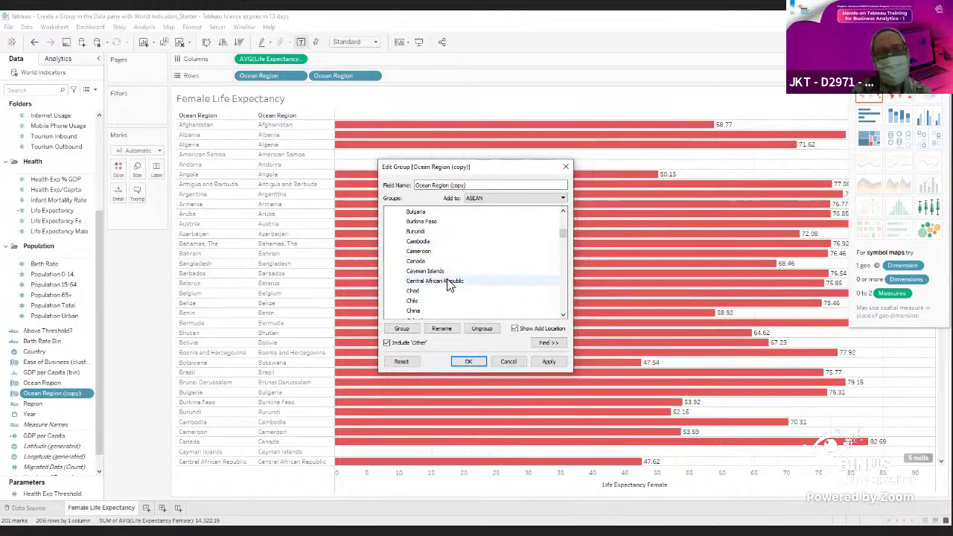
scroll(447, 277, up, 5)
scroll(452, 276, up, 7)
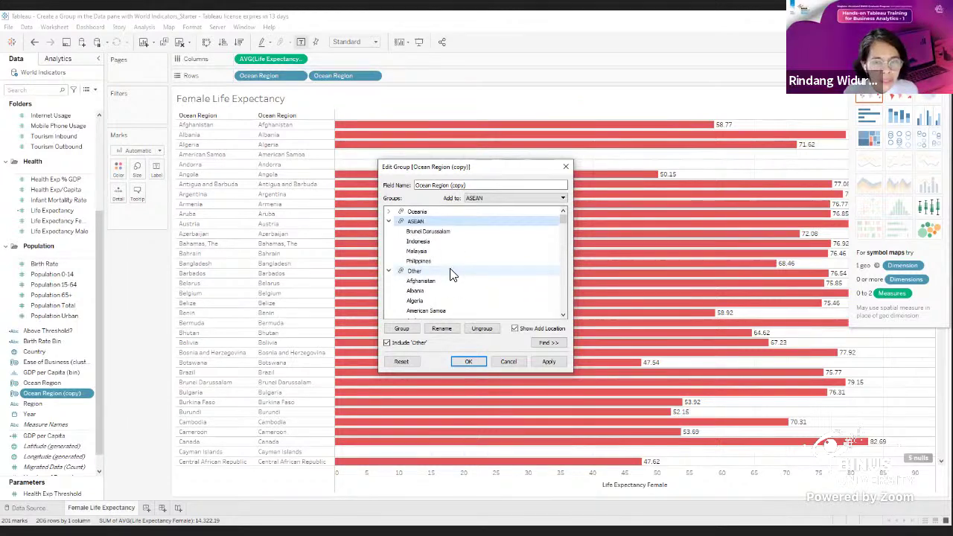
Step: Expand the Oceania group to examine its members, and select Afghanistan under Other
click(419, 213)
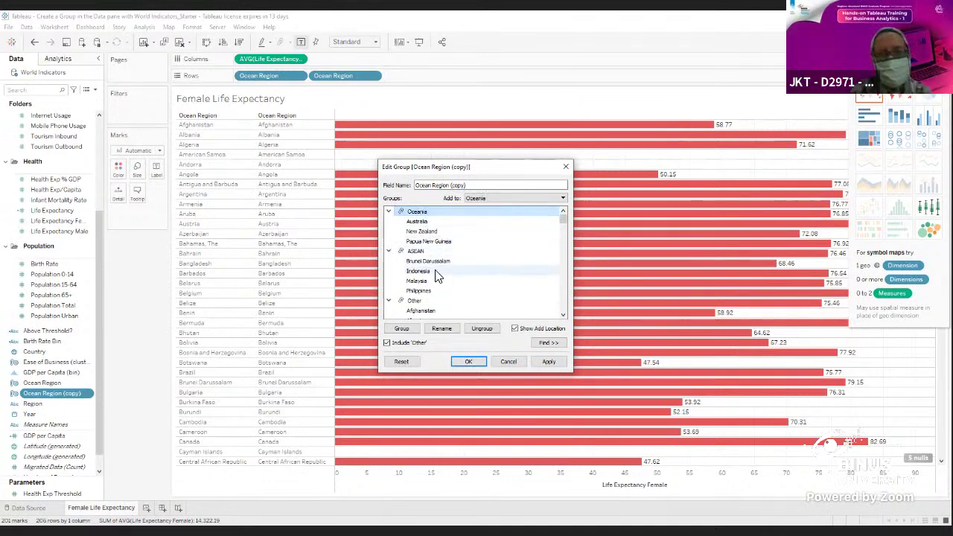
mouse_move(412, 310)
mouse_down()
mouse_move(427, 263)
mouse_move(420, 311)
mouse_up()
scroll(456, 249, down, 3)
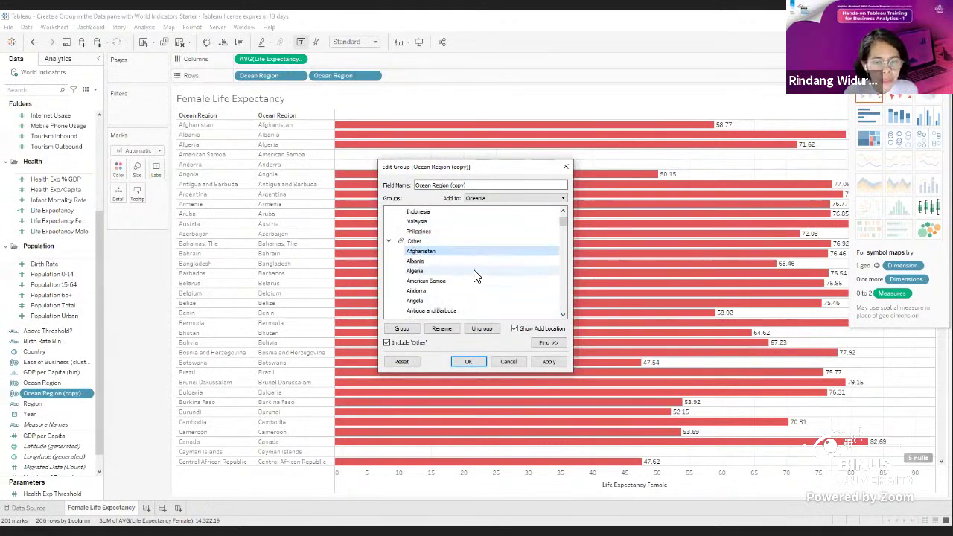
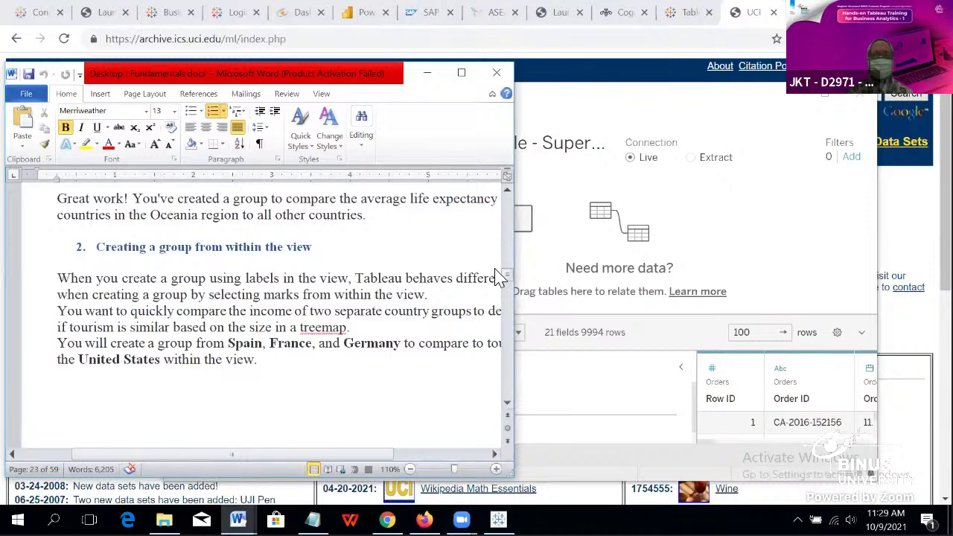
Step: In the Word document Fundamentals.docx, read the section on creating a group from within the view and its treemap instructions
scroll(398, 305, down, 2)
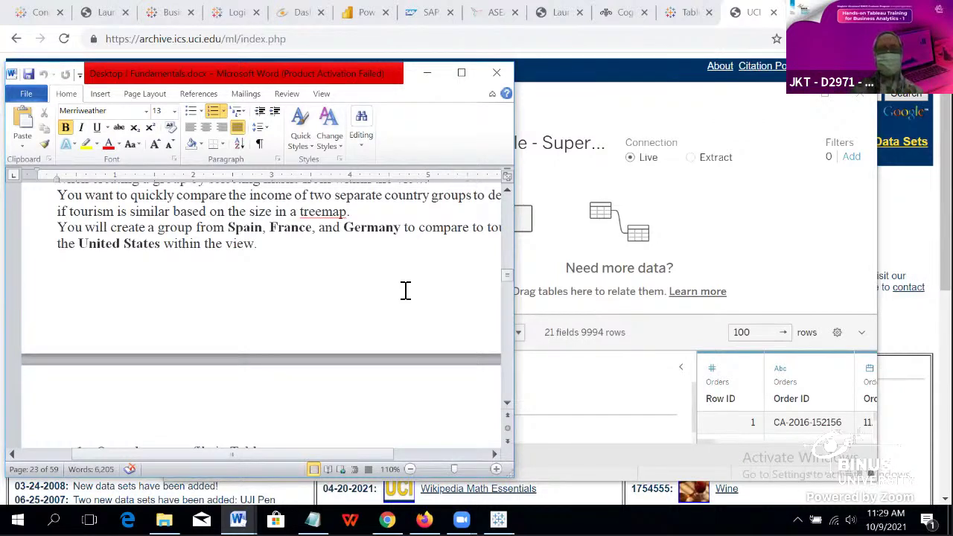
scroll(405, 291, down, 3)
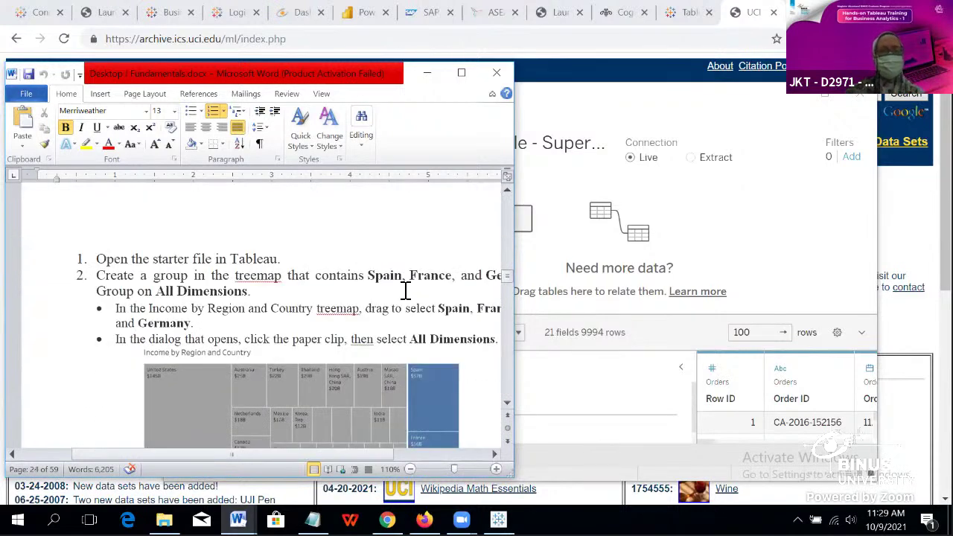
scroll(406, 290, up, 5)
scroll(405, 291, up, 2)
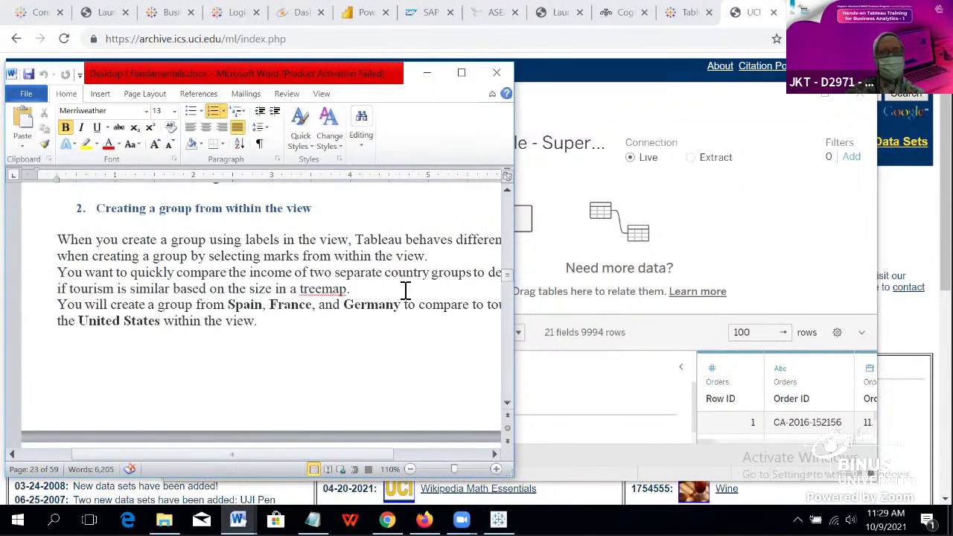
drag(341, 454, 372, 468)
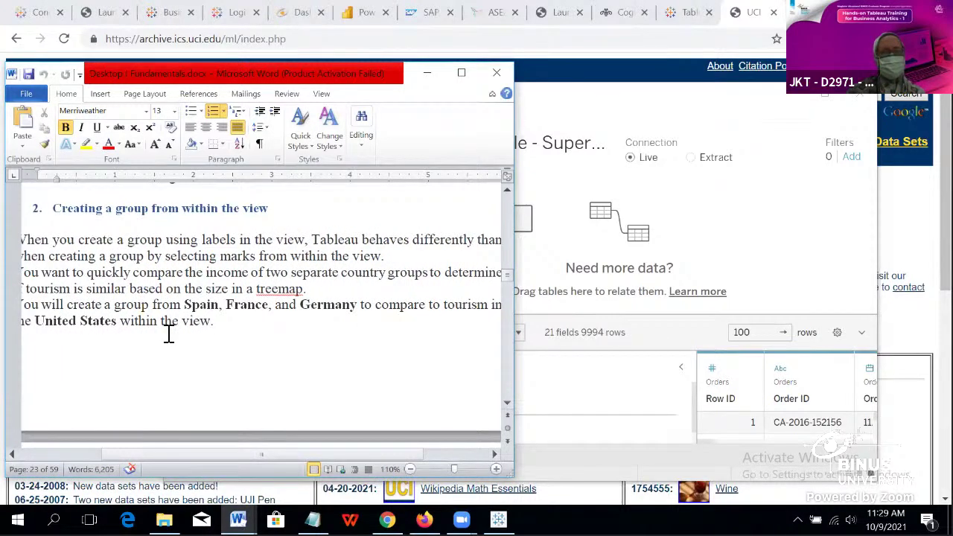
mouse_move(350, 465)
mouse_down()
mouse_move(428, 468)
mouse_move(336, 461)
mouse_up()
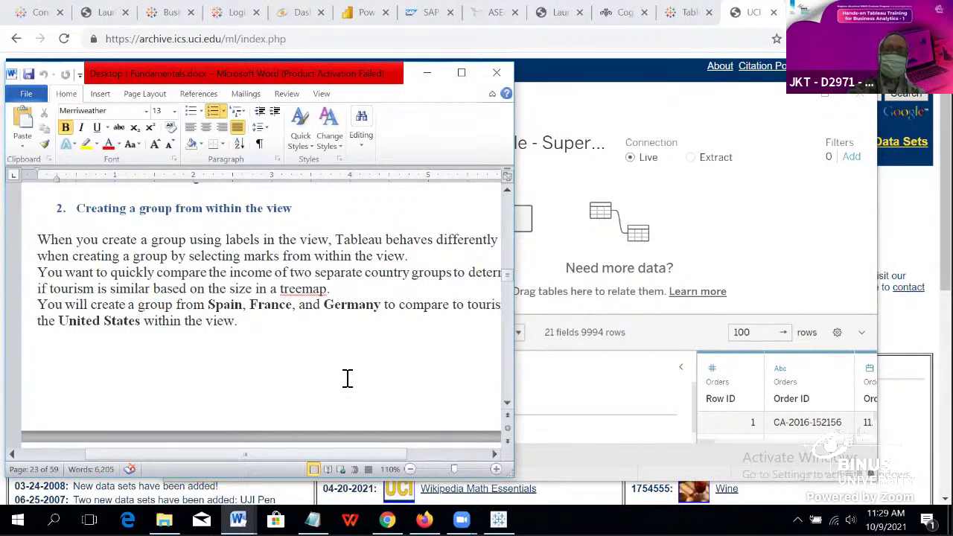
scroll(347, 378, down, 2)
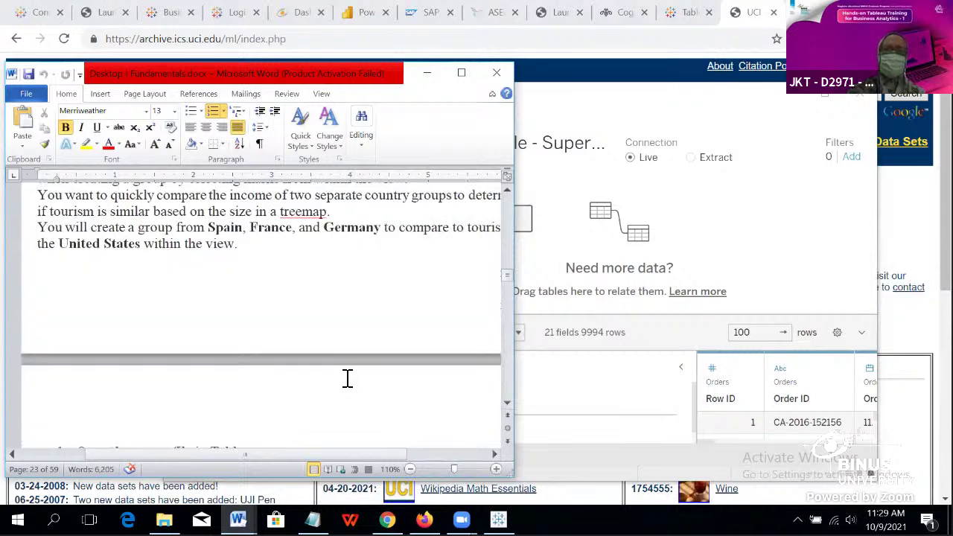
Step: Read through the exercise steps for creating the treemap groups, from opening the starter file to the second group from United States
scroll(347, 378, down, 3)
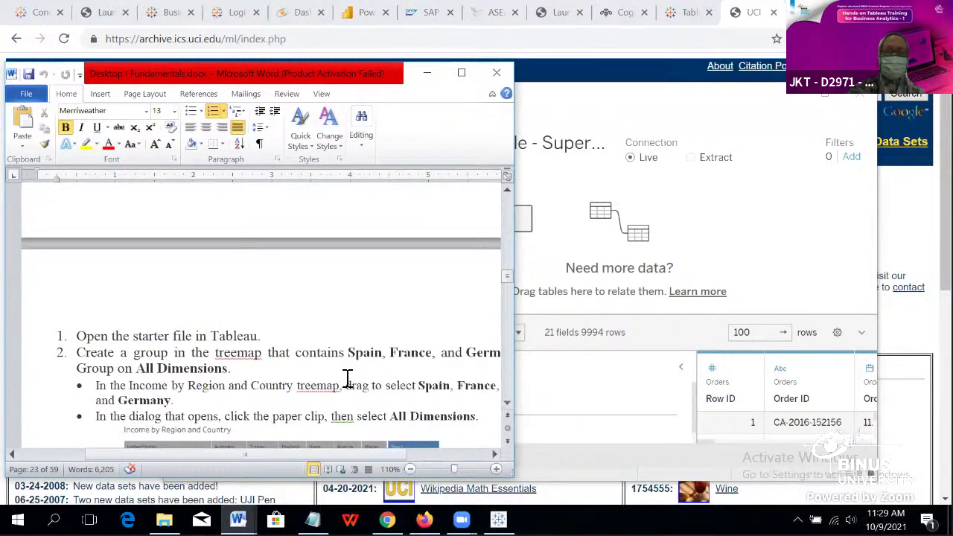
scroll(347, 378, up, 7)
scroll(347, 378, down, 4)
scroll(345, 378, down, 5)
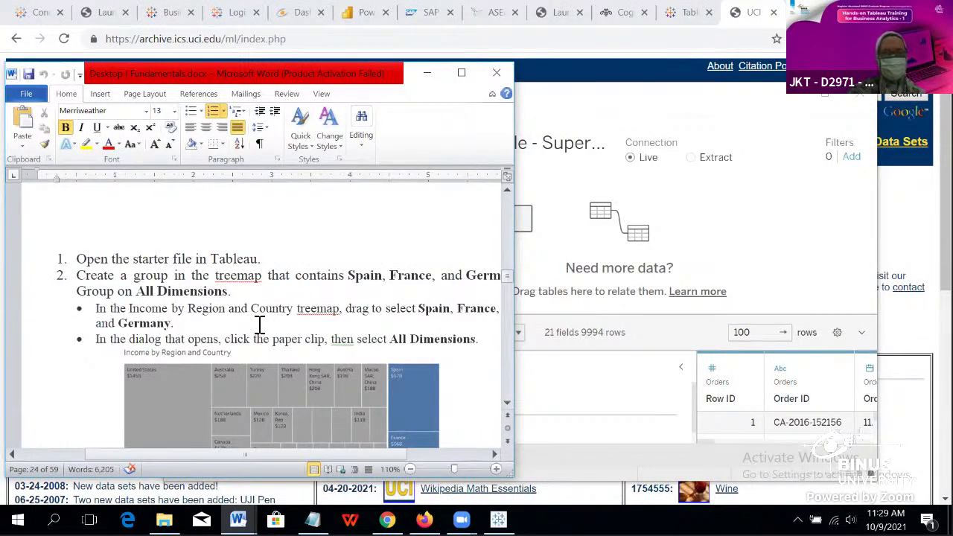
scroll(259, 326, down, 4)
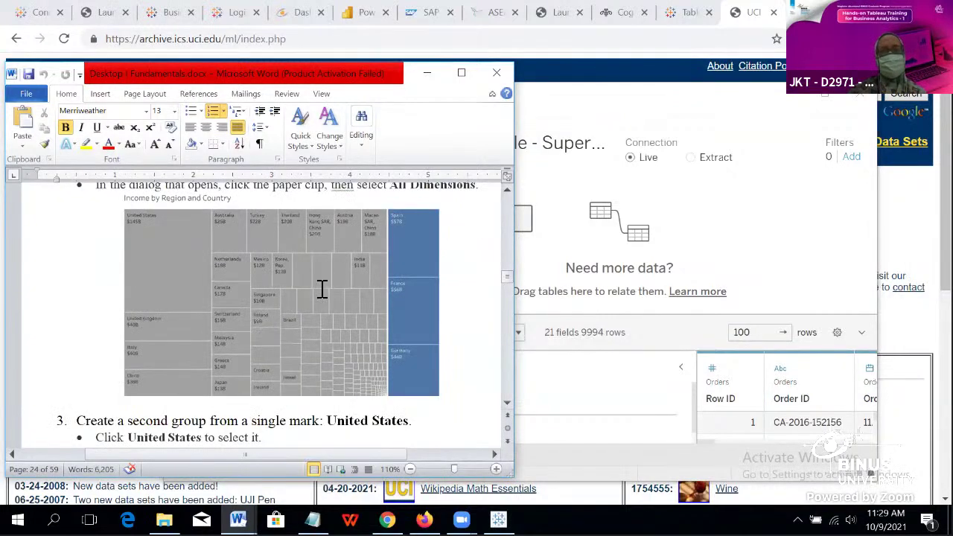
scroll(320, 252, up, 10)
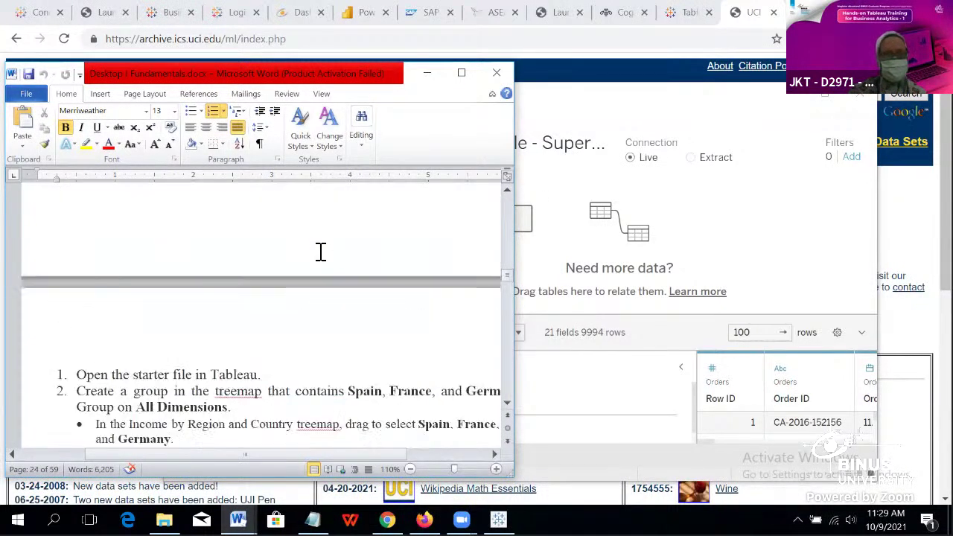
scroll(321, 252, down, 15)
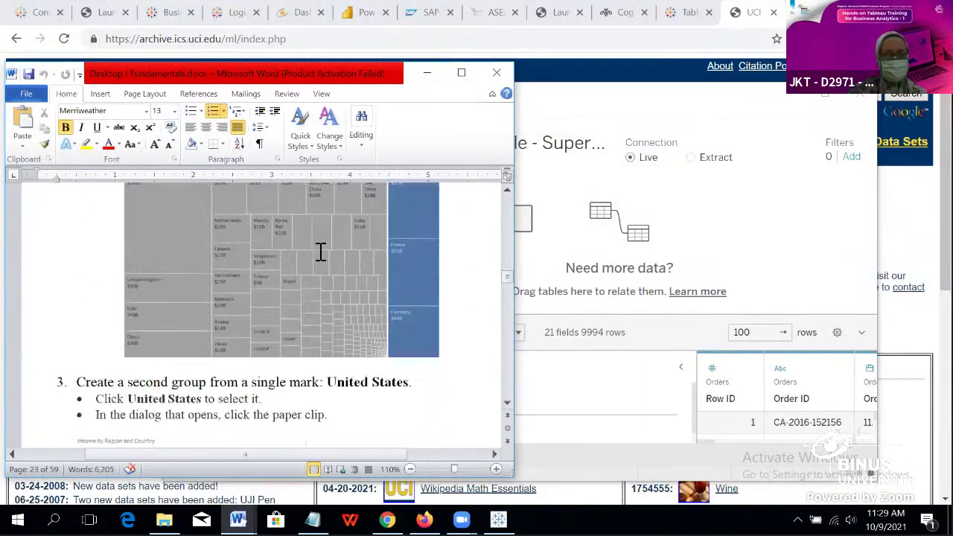
scroll(320, 252, down, 3)
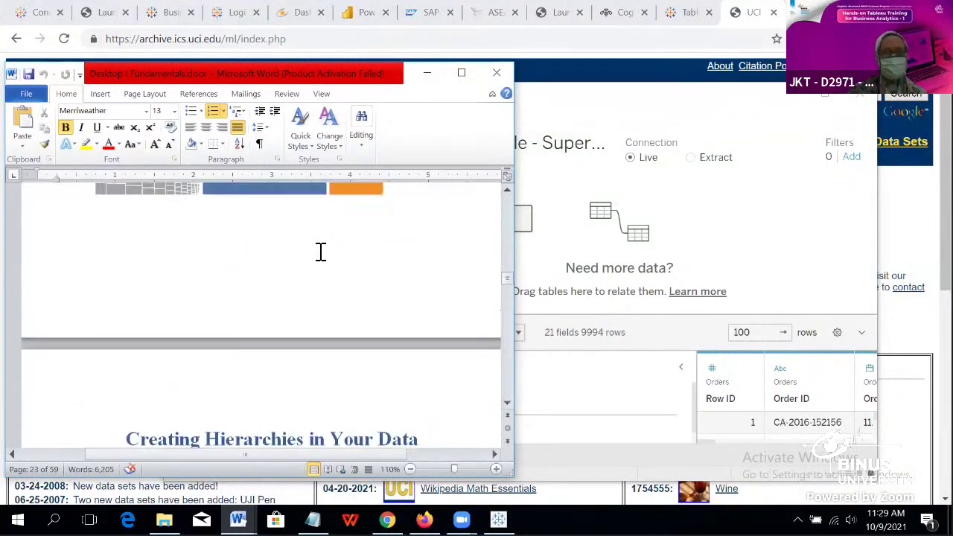
drag(311, 454, 261, 456)
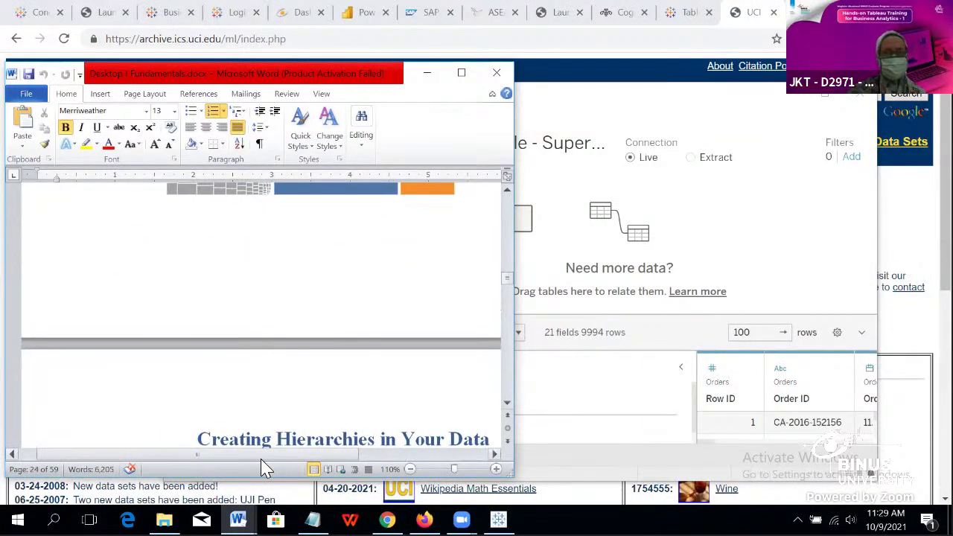
scroll(279, 357, up, 15)
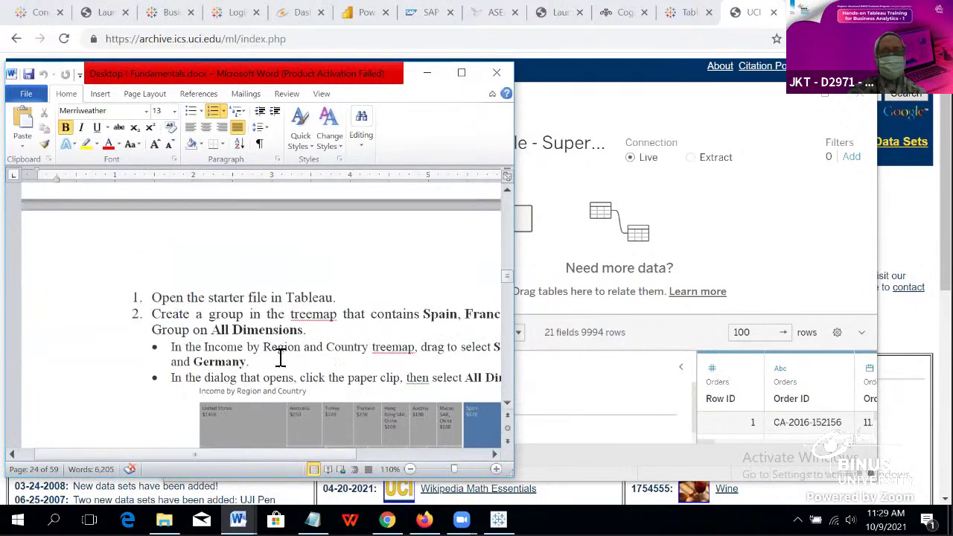
drag(335, 458, 372, 456)
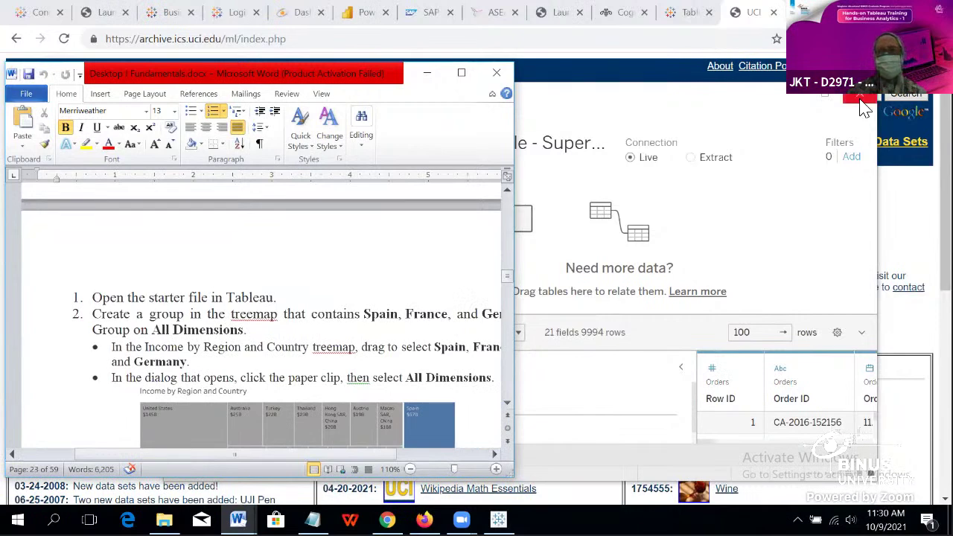
Step: Close the Superstore workbook and open Create a Group in the View with World Indicators_Starter.twbx from the Data latihan folder
click(861, 106)
click(862, 104)
click(549, 315)
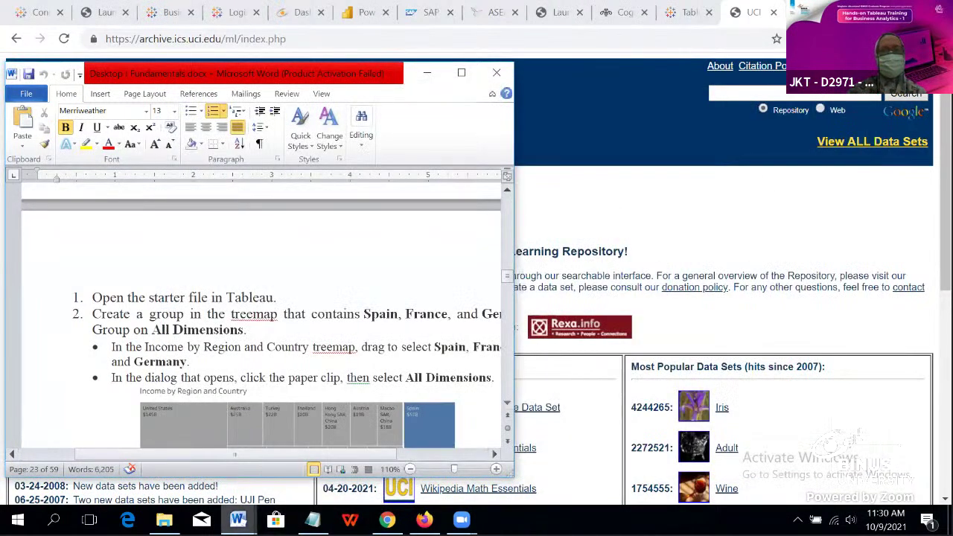
key(alt+Tab)
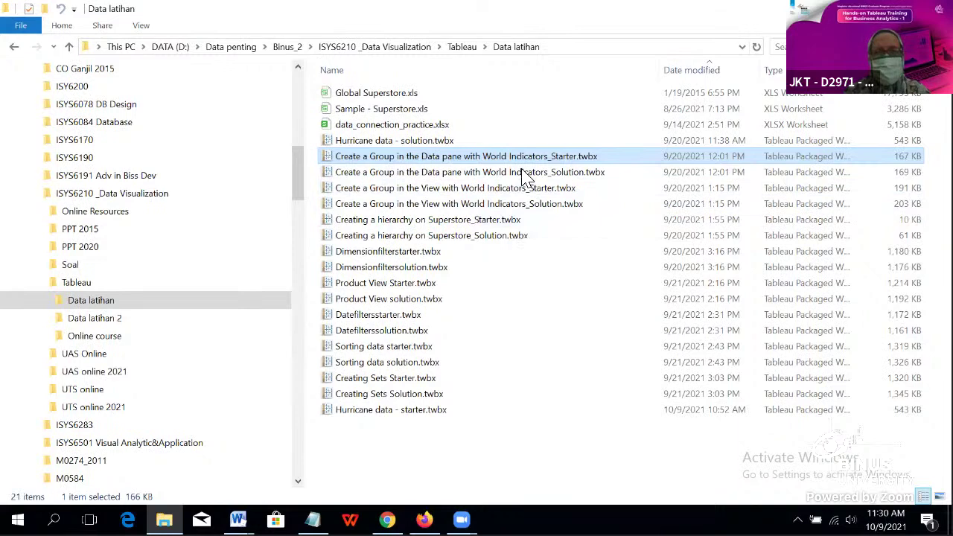
click(488, 188)
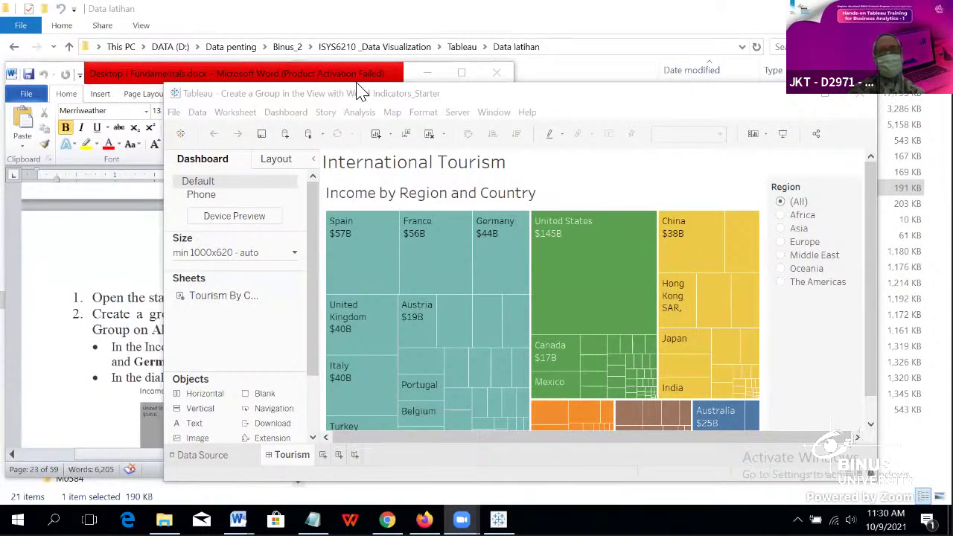
Step: Switch to the Word document and reread how to group Spain, France and Germany on All Dimensions in the treemap
click(319, 290)
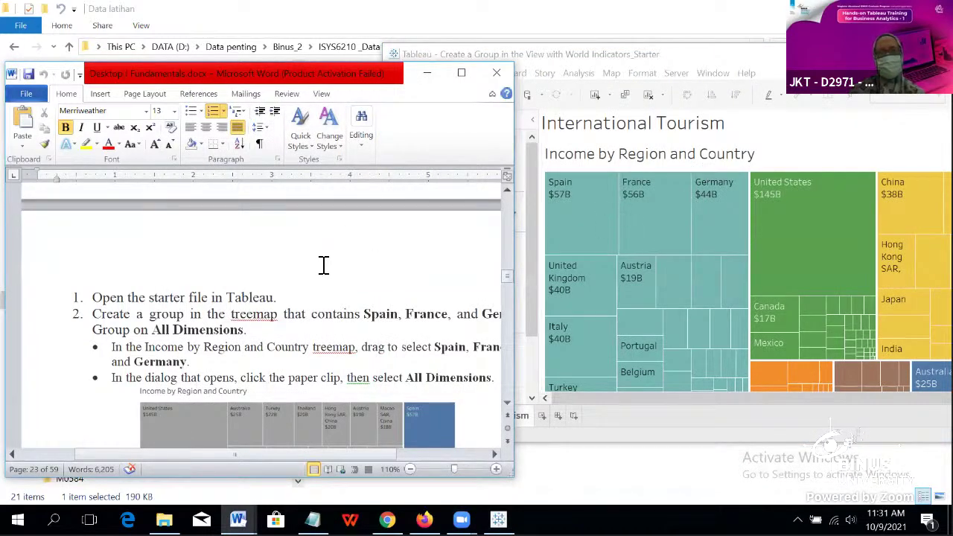
scroll(323, 266, up, 3)
scroll(324, 266, up, 2)
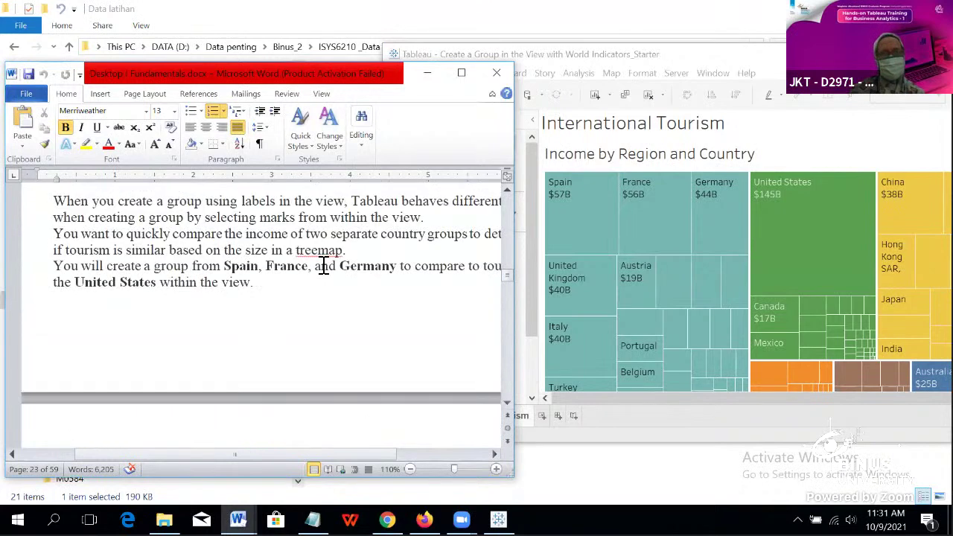
scroll(323, 266, down, 2)
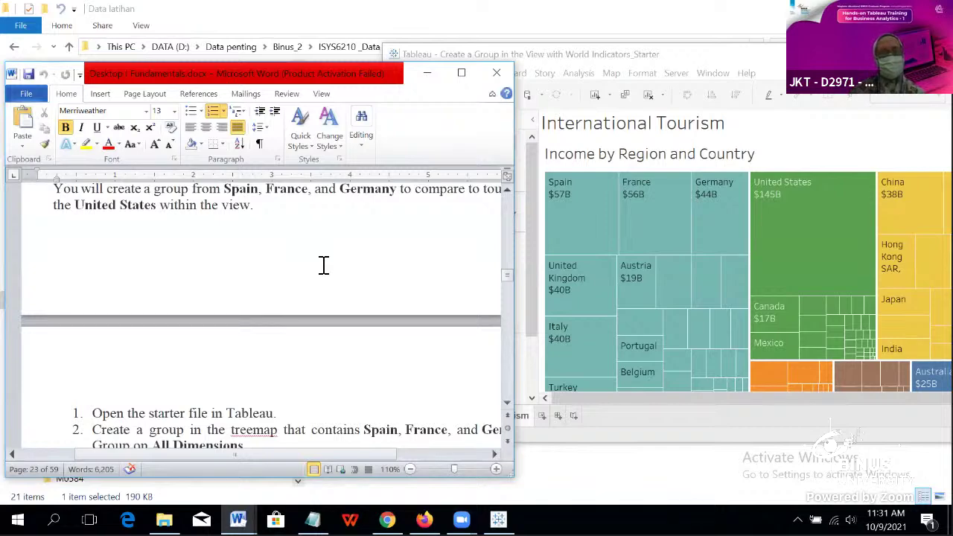
scroll(323, 265, down, 3)
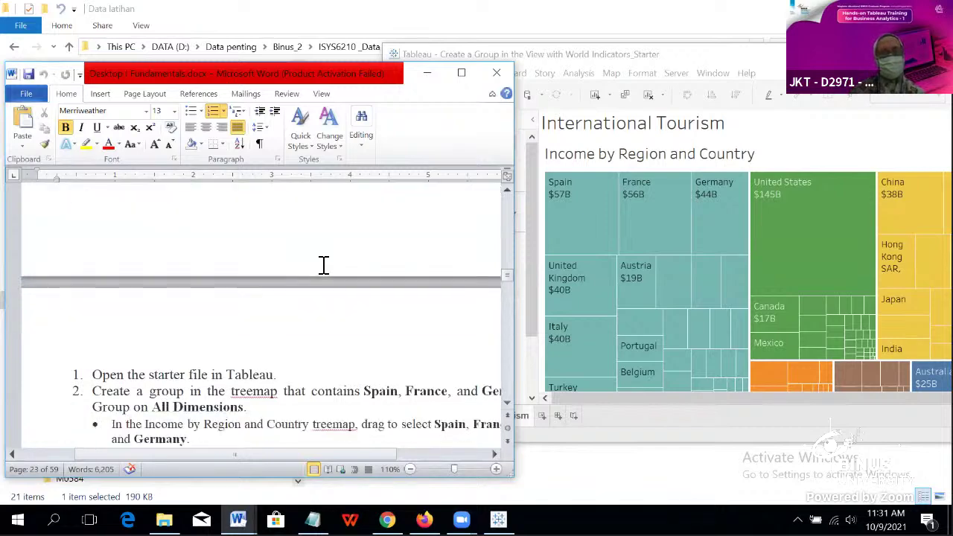
click(679, 400)
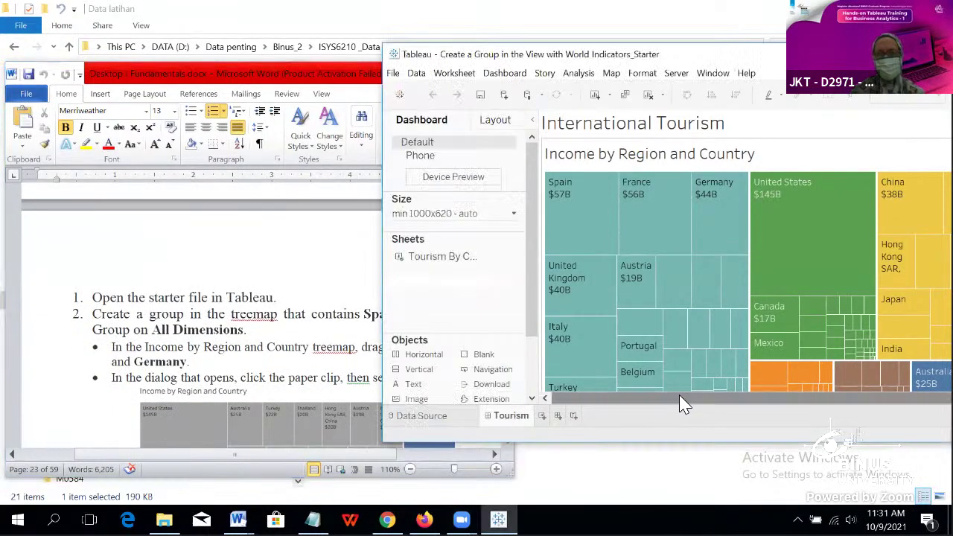
click(181, 285)
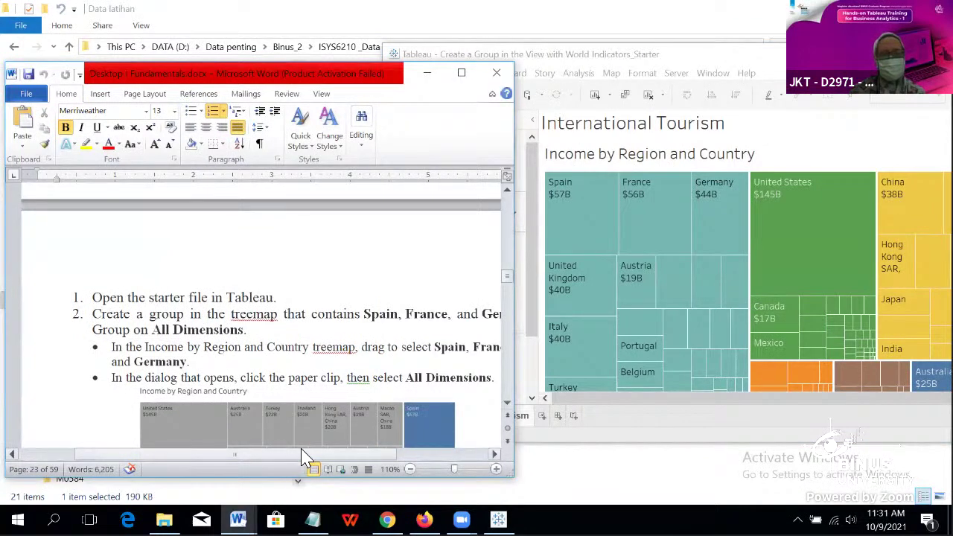
drag(312, 456, 333, 453)
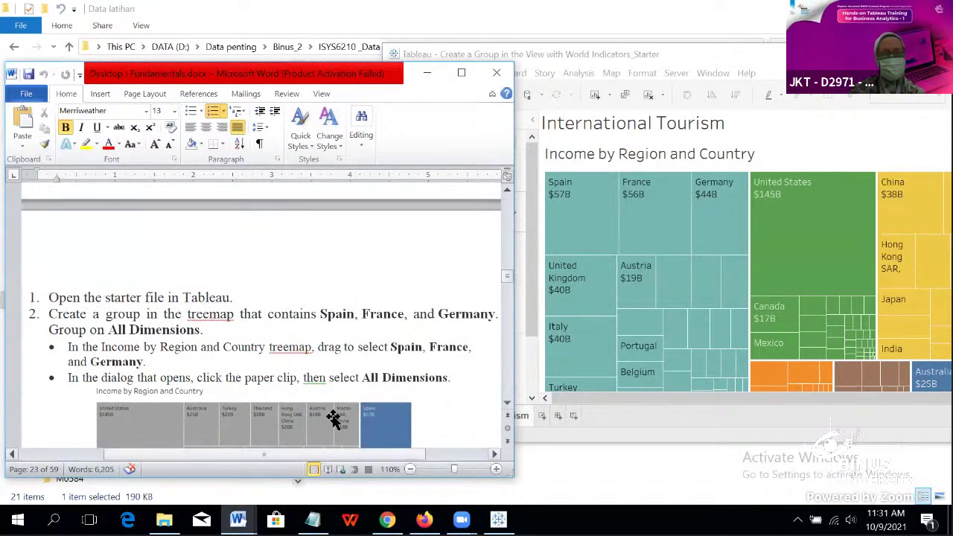
scroll(352, 328, down, 1)
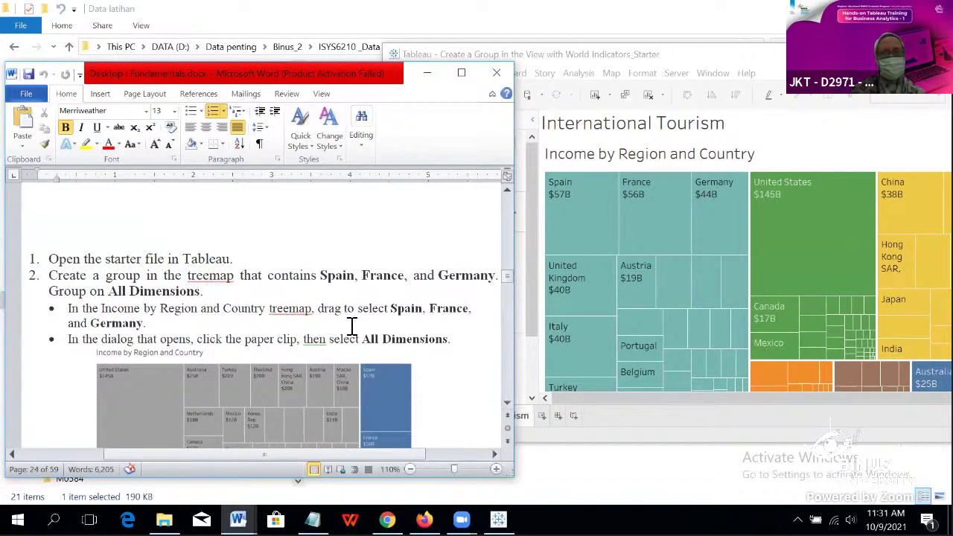
Step: Switch to Tableau and inspect the World Indicators data source and the Tourism dashboard's layout settings
click(612, 58)
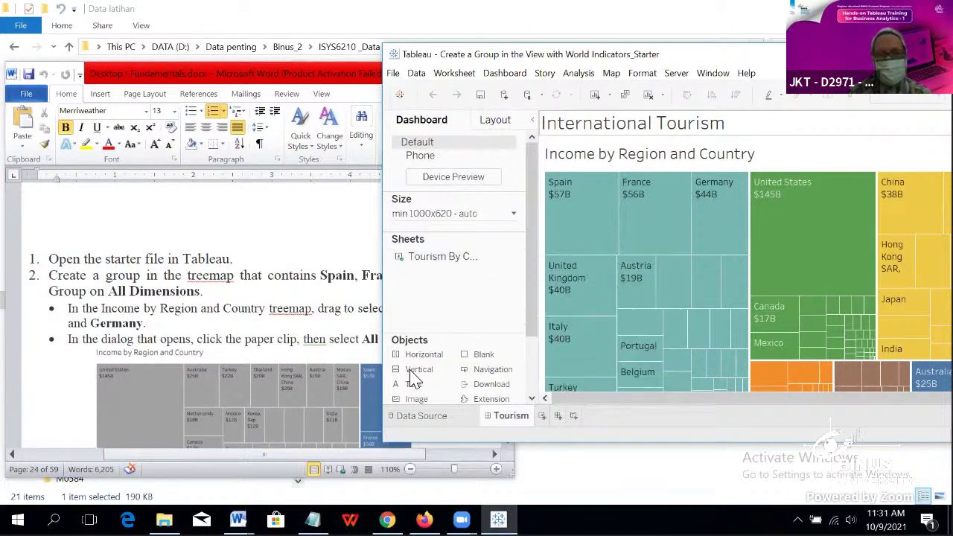
click(421, 419)
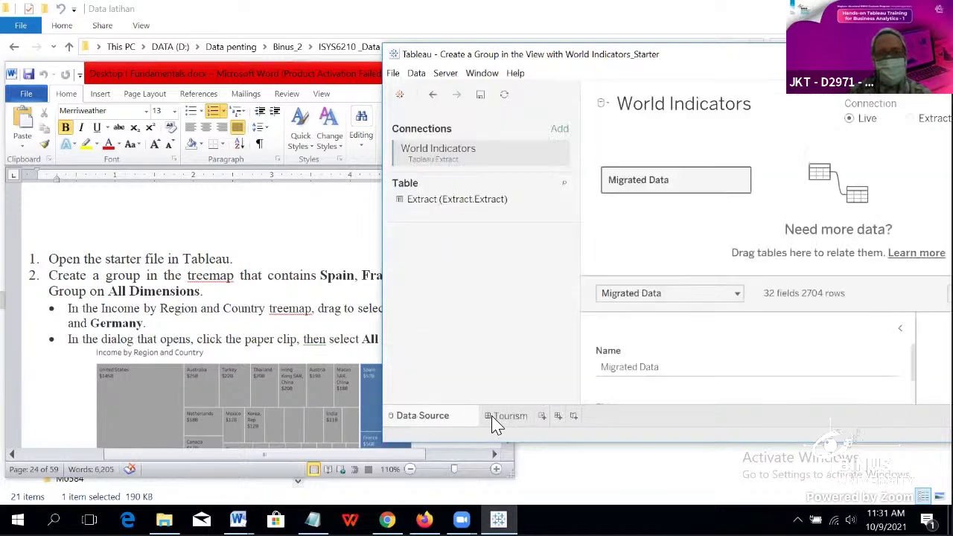
click(496, 419)
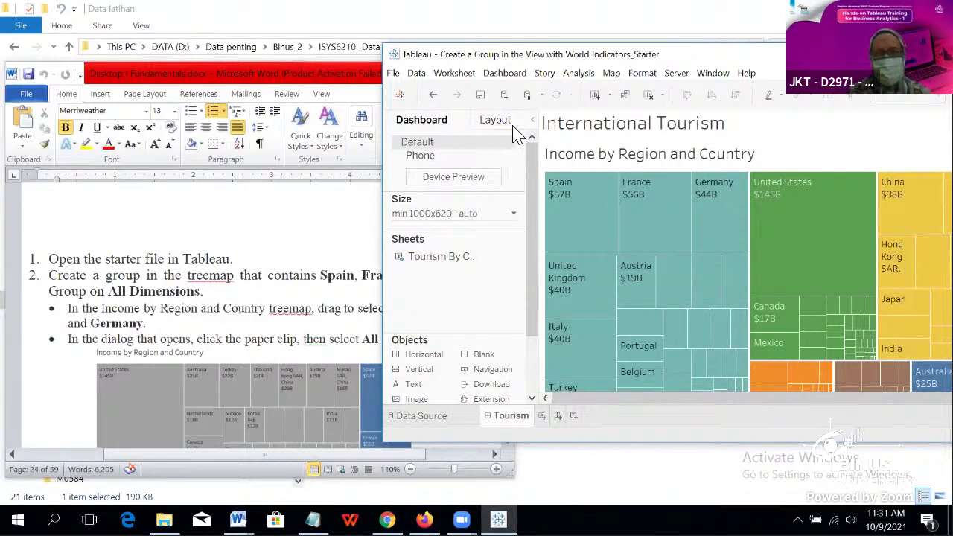
mouse_move(724, 227)
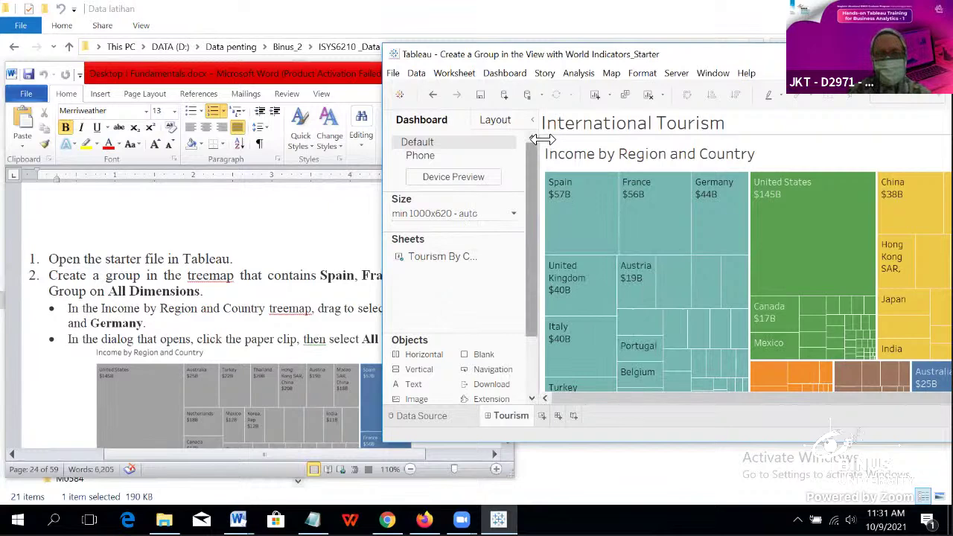
click(503, 123)
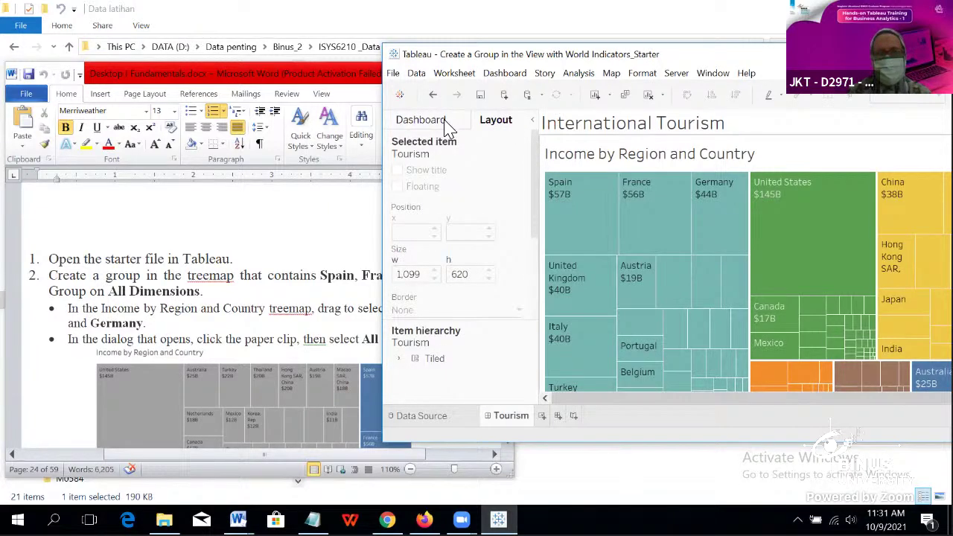
click(445, 120)
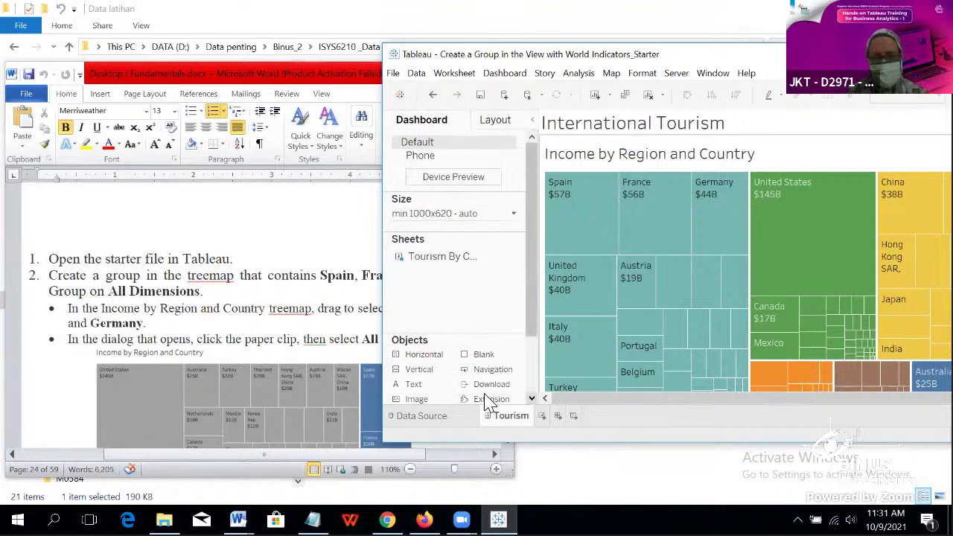
Step: Collapse the data source's table details, examine the Migrated Data fields across the preview grid, and return to the Tourism dashboard
click(458, 419)
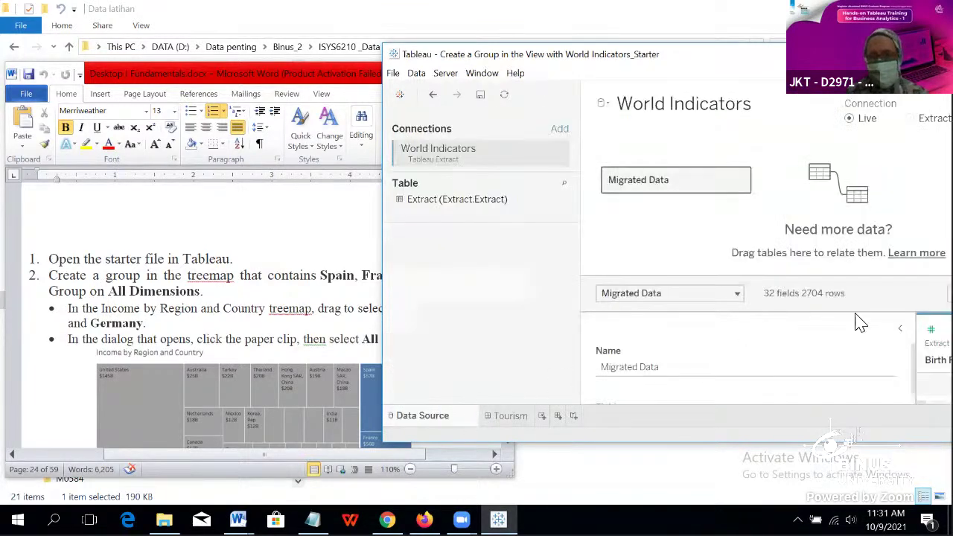
click(900, 330)
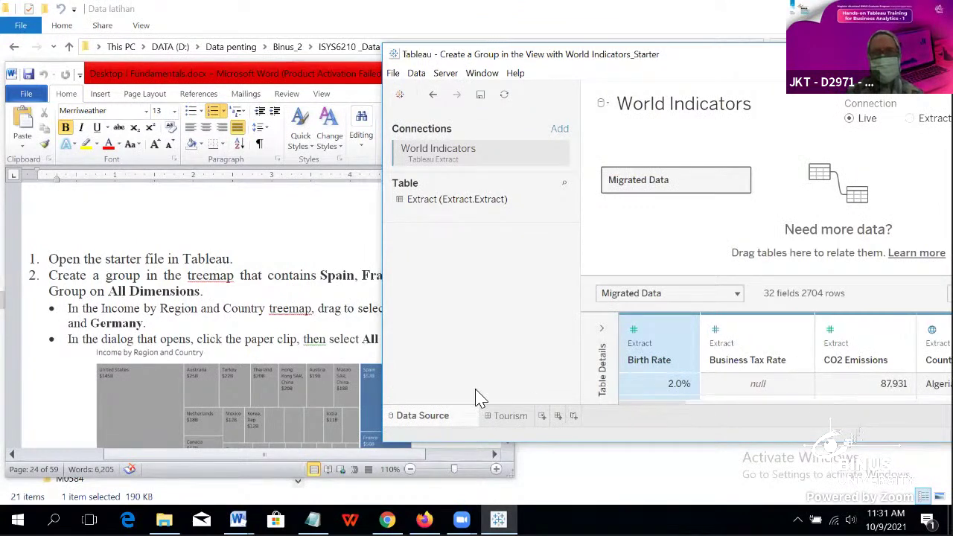
click(510, 417)
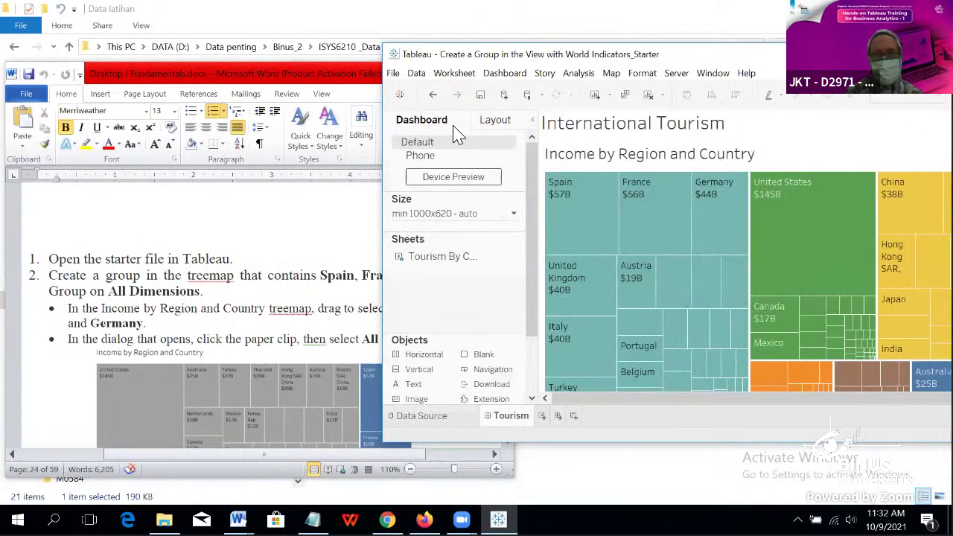
click(419, 416)
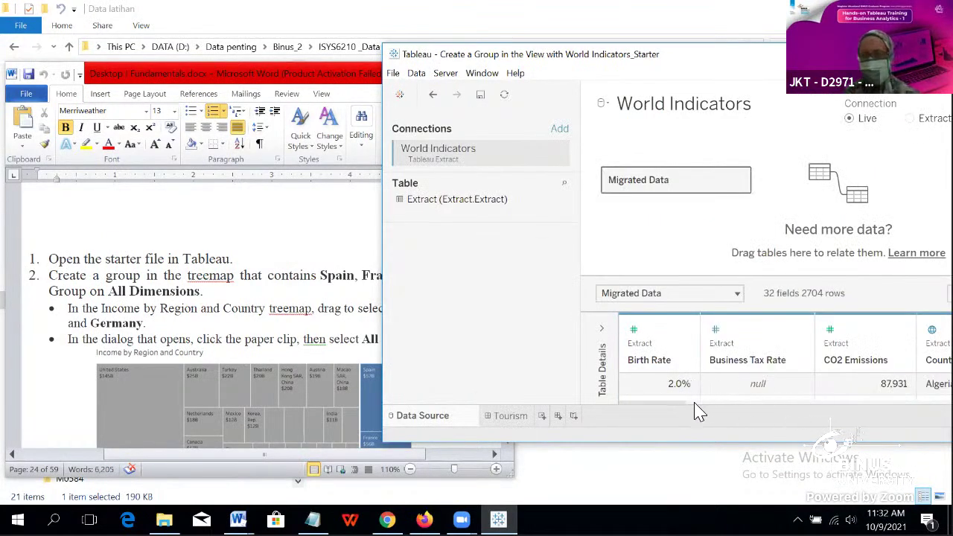
scroll(680, 410, right, 10)
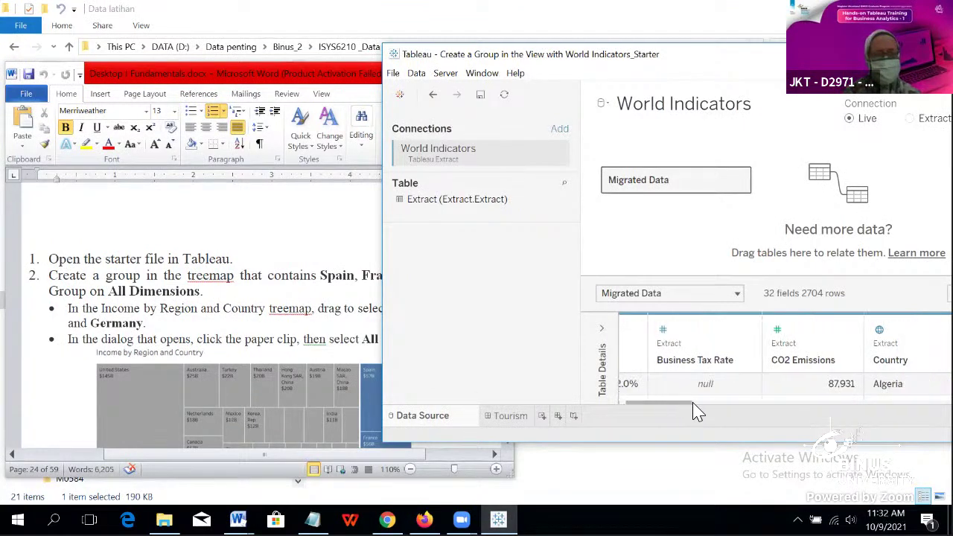
scroll(791, 425, right, 5)
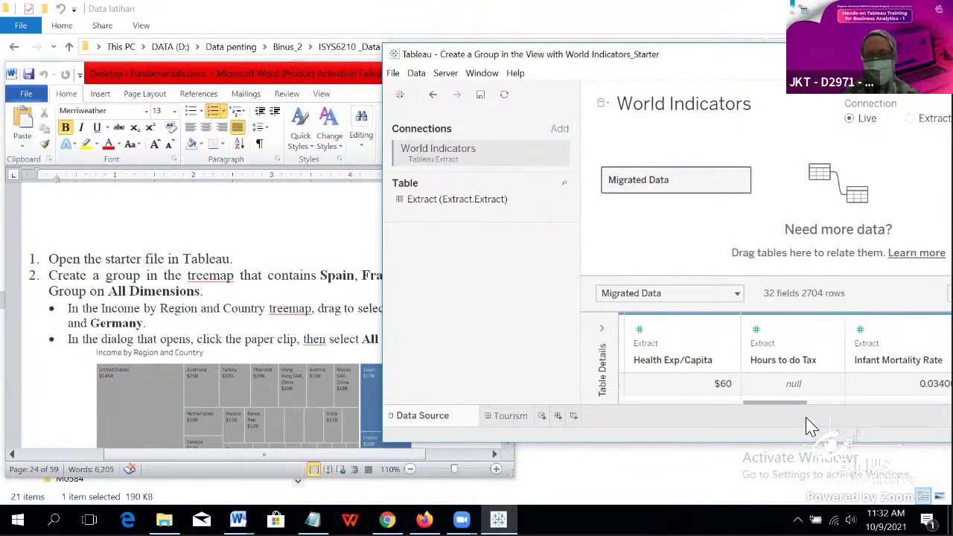
scroll(812, 426, right, 10)
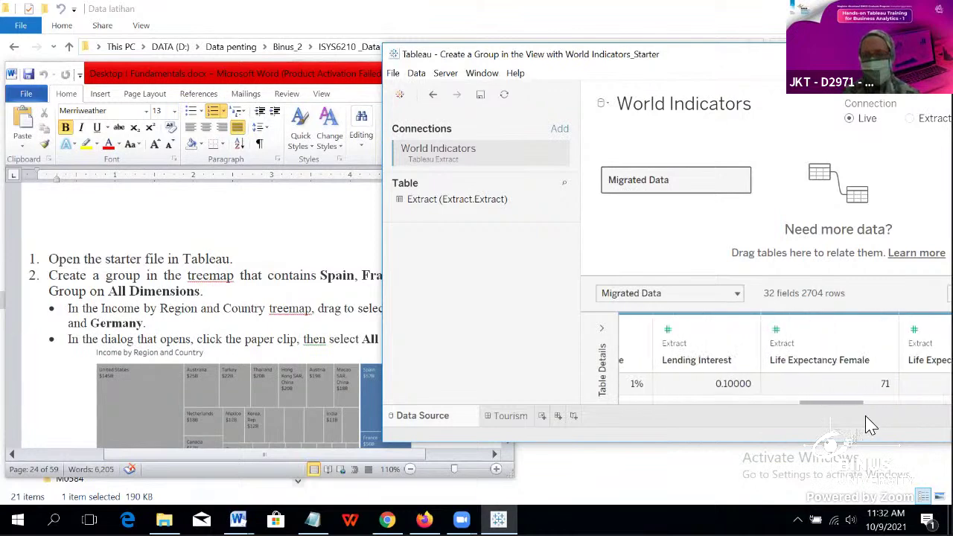
scroll(921, 424, right, 3)
scroll(785, 360, right, 1)
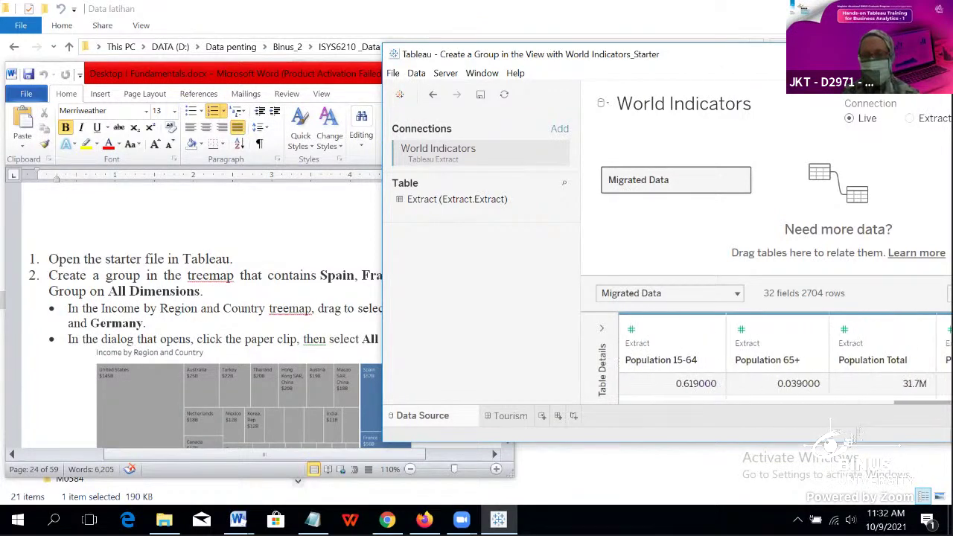
mouse_move(922, 405)
mouse_down()
mouse_move(911, 416)
mouse_move(625, 412)
mouse_up()
click(521, 420)
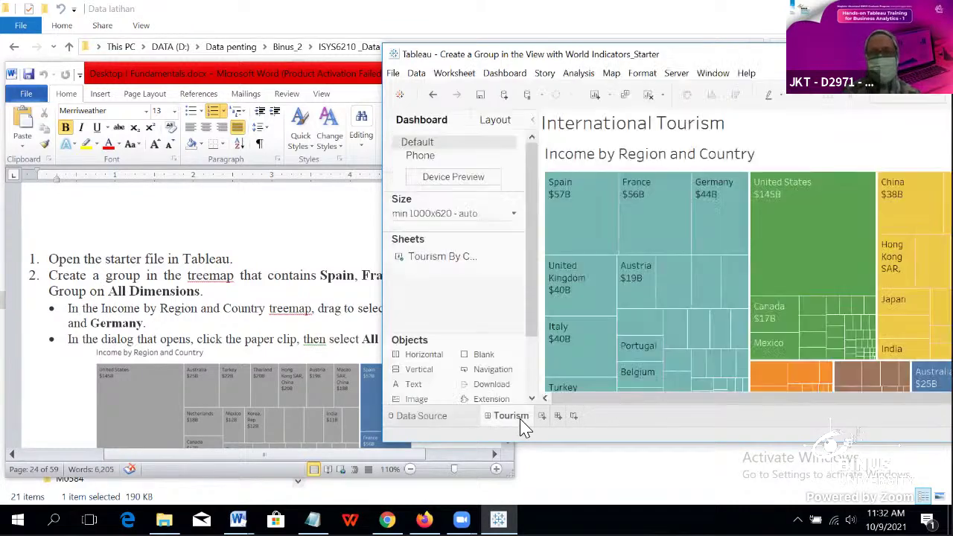
Step: Switch to Word to reread the grouping instruction, and select Spain, France and Germany together in Tableau's Tourism treemap
click(289, 278)
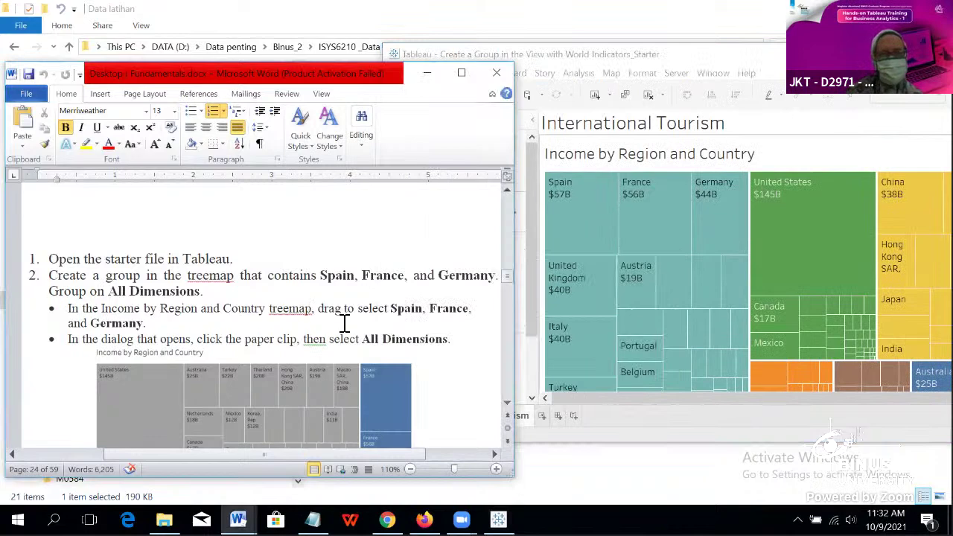
scroll(460, 338, down, 1)
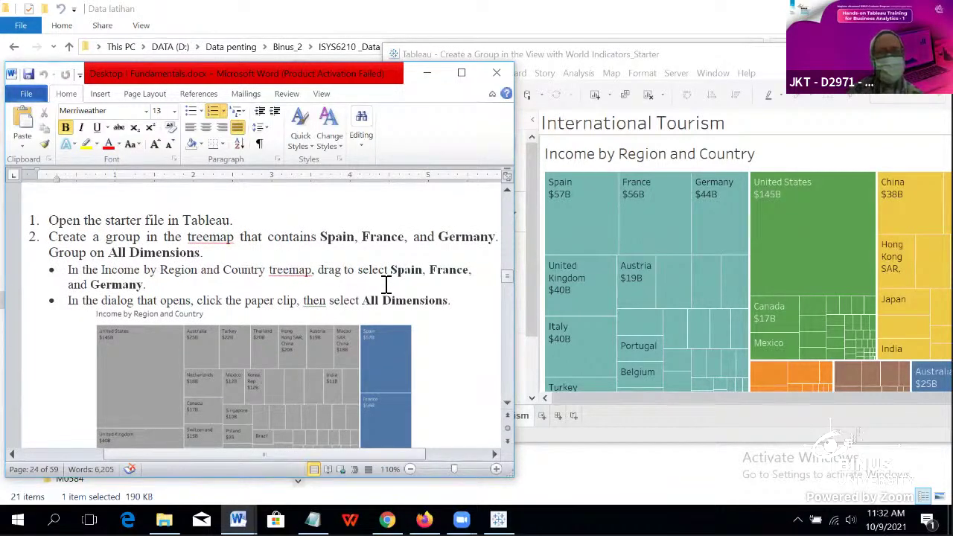
click(567, 216)
mouse_move(566, 217)
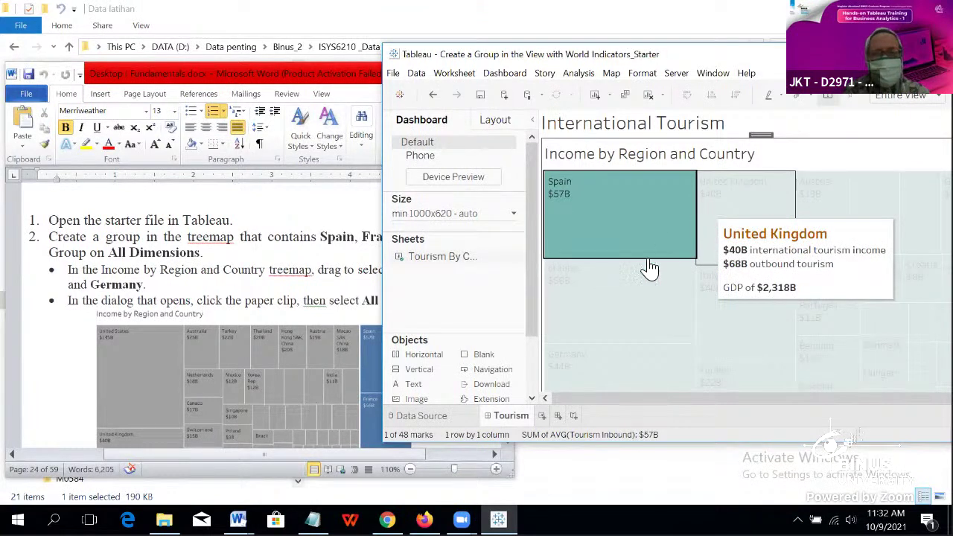
ctrl+click(597, 298)
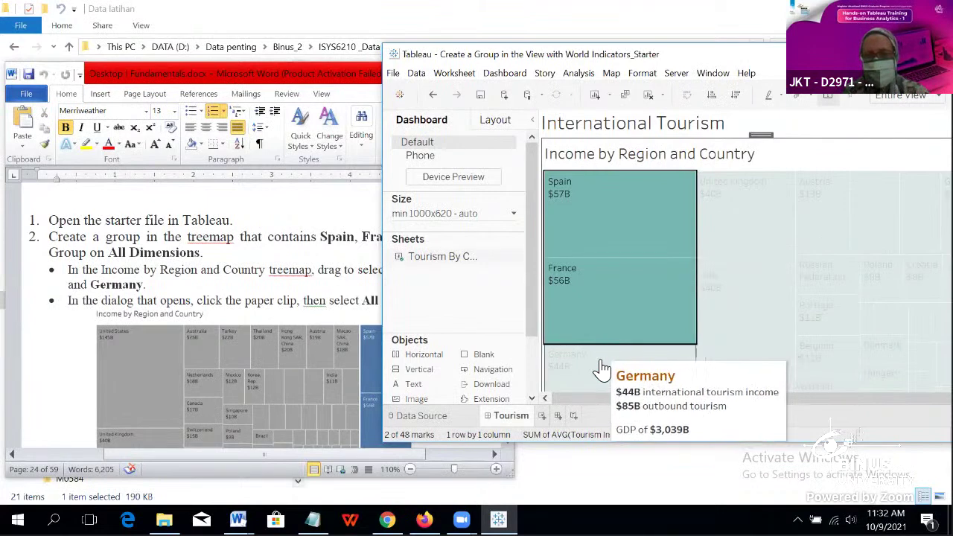
ctrl+click(602, 368)
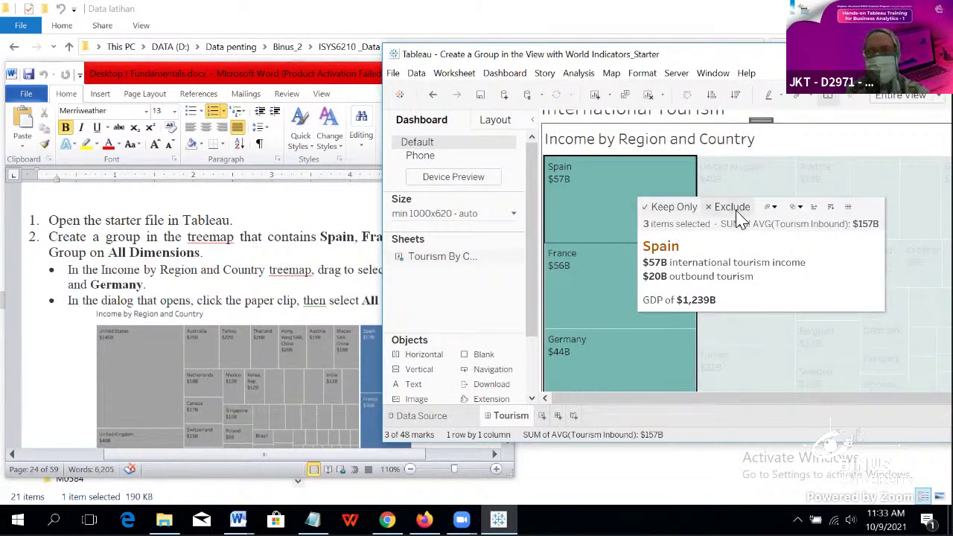
click(736, 211)
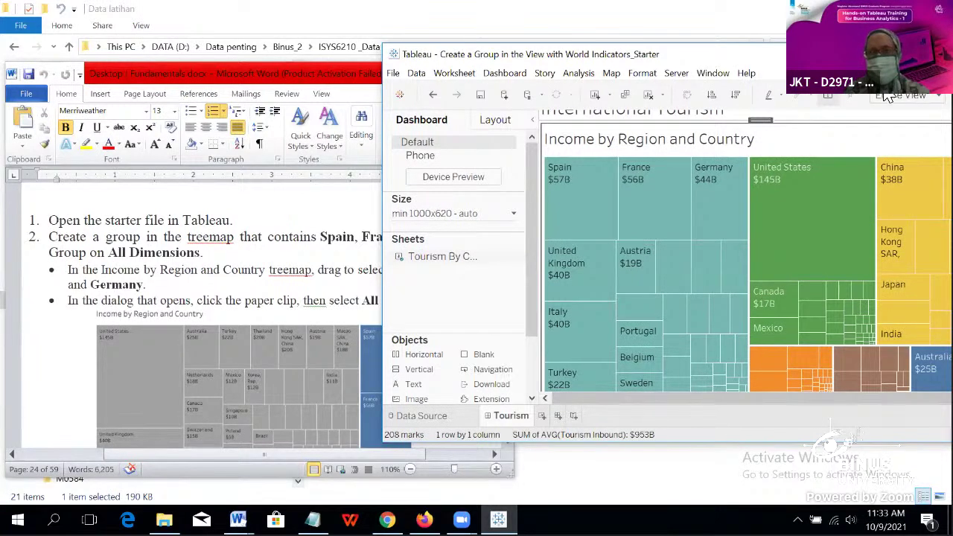
Step: Maximize the Tableau window and try selecting country marks in the Income by Region and Country treemap
drag(670, 53, 510, 79)
double_click(510, 78)
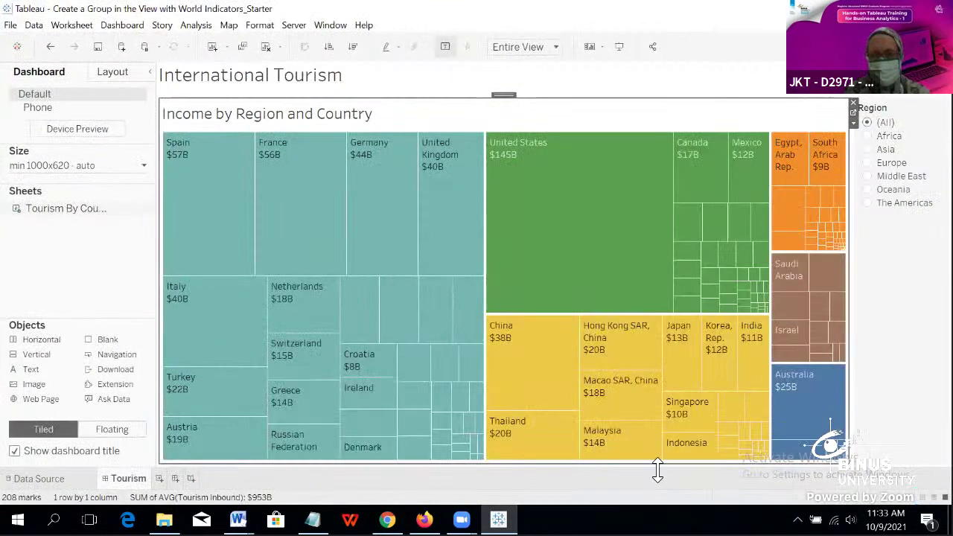
drag(662, 466, 796, 464)
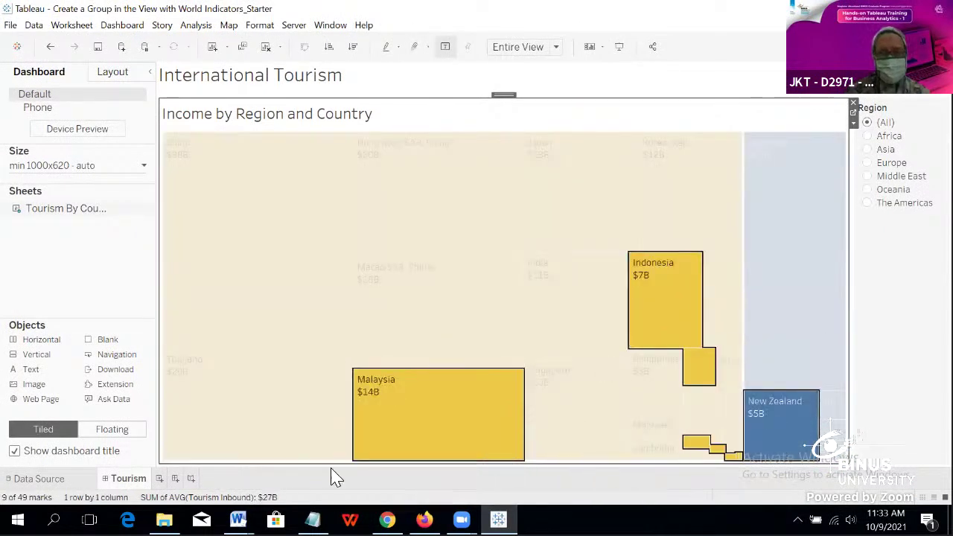
click(295, 189)
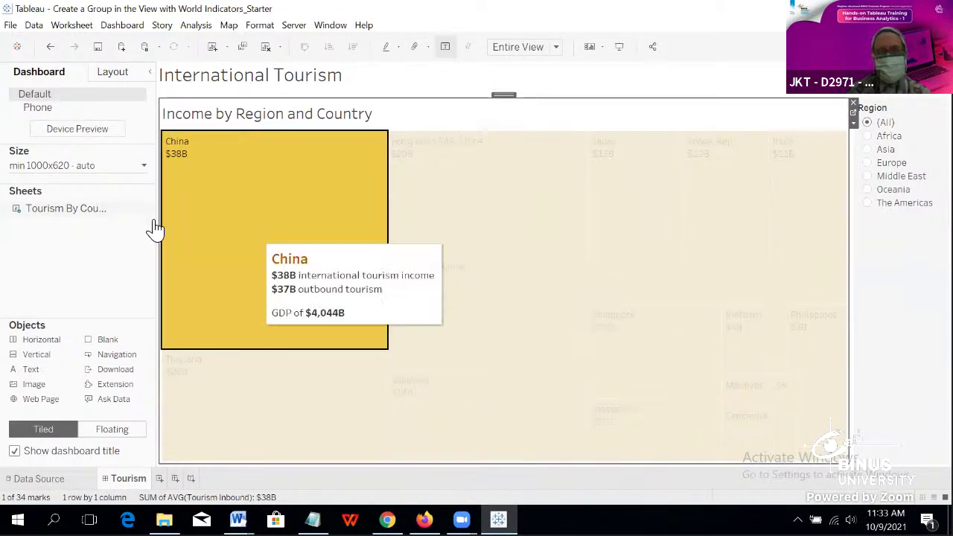
Step: Close the workbook and reopen Create a Group in the View with World Indicators_Starter.twbx from the Data latihan folder
click(257, 469)
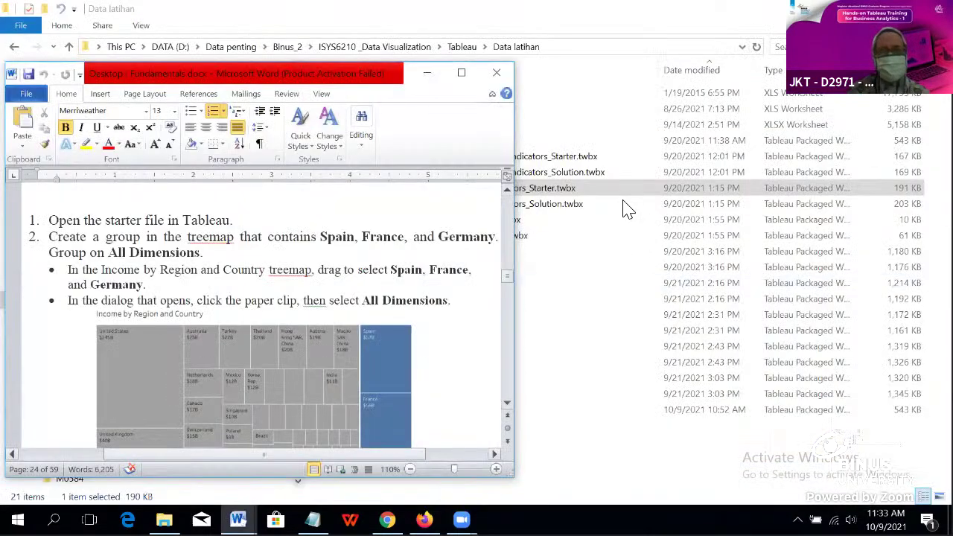
double_click(547, 190)
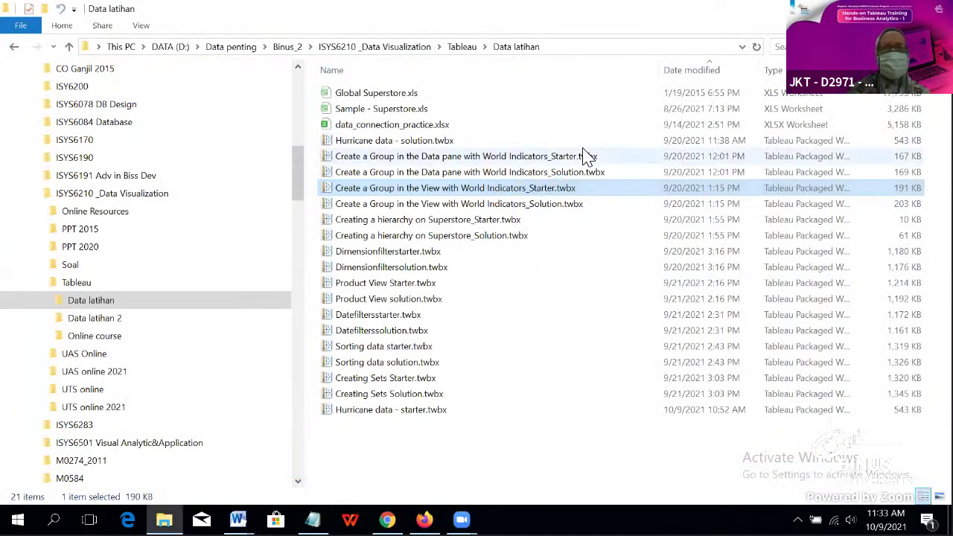
double_click(532, 191)
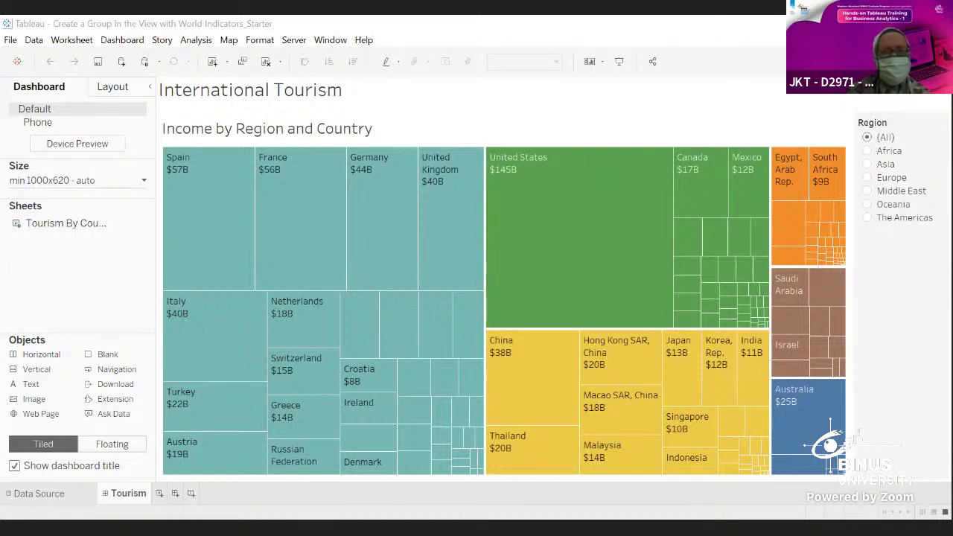
mouse_move(583, 186)
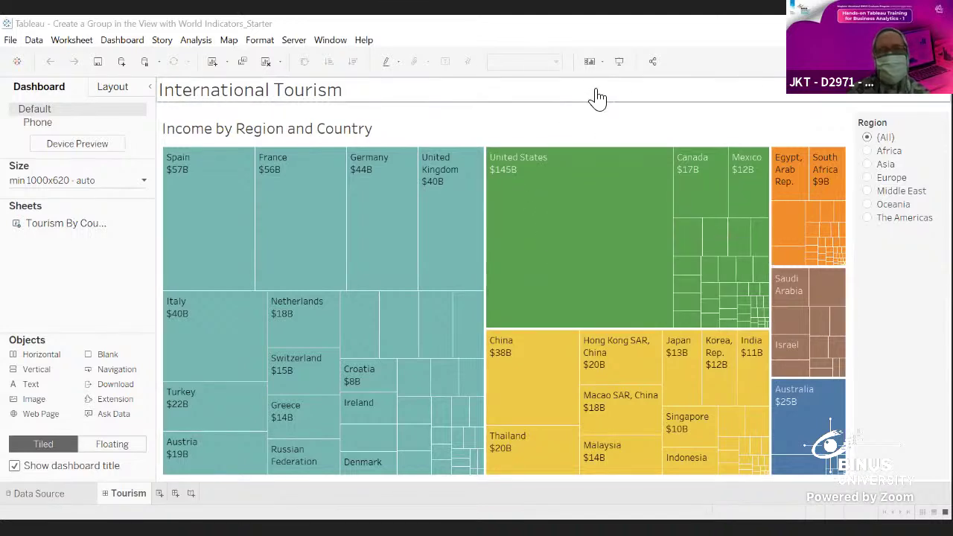
Step: Try selecting Spain, Germany and France together in the treemap, checking the available grouping options
click(191, 215)
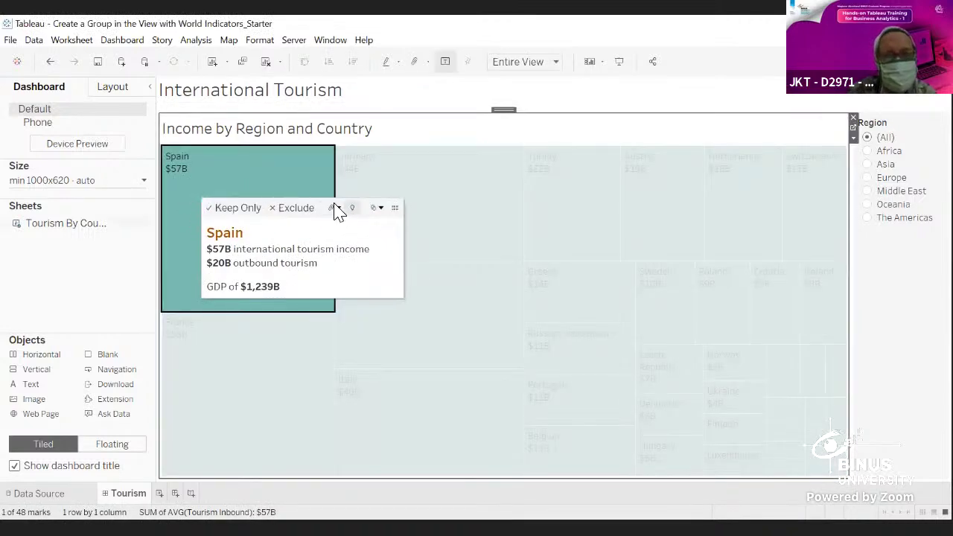
click(339, 209)
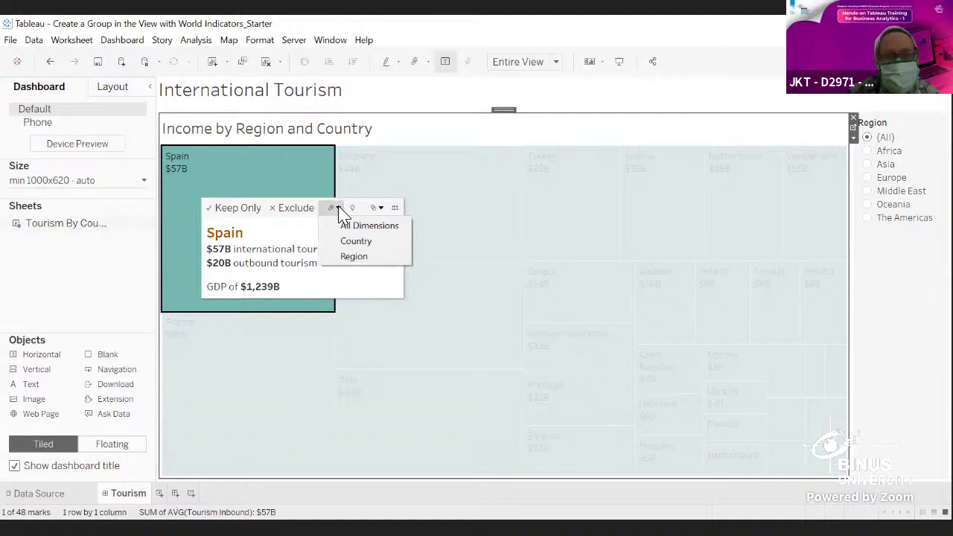
ctrl+click(377, 180)
ctrl+click(268, 335)
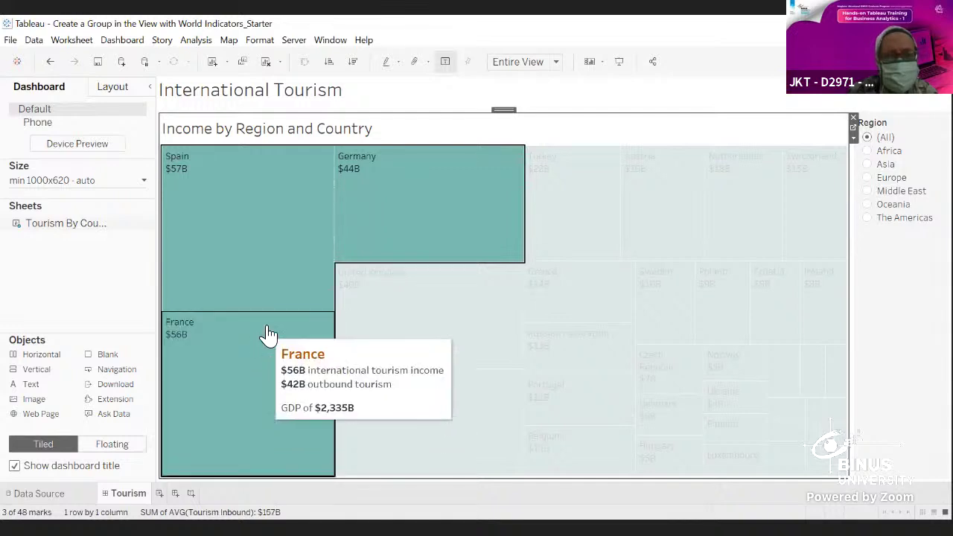
right_click(268, 326)
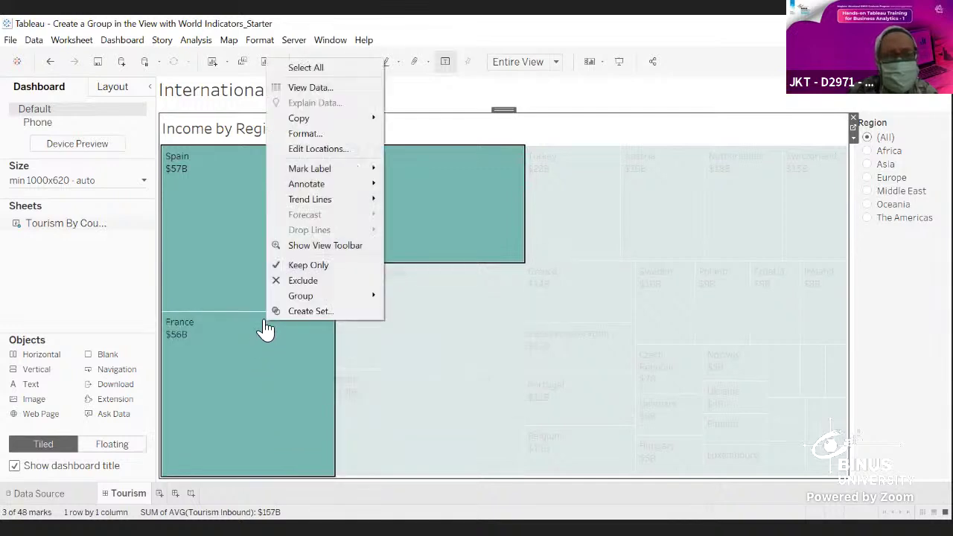
click(272, 328)
Step: Group Spain alone on All Dimensions in the treemap, and make France a separate group
click(260, 264)
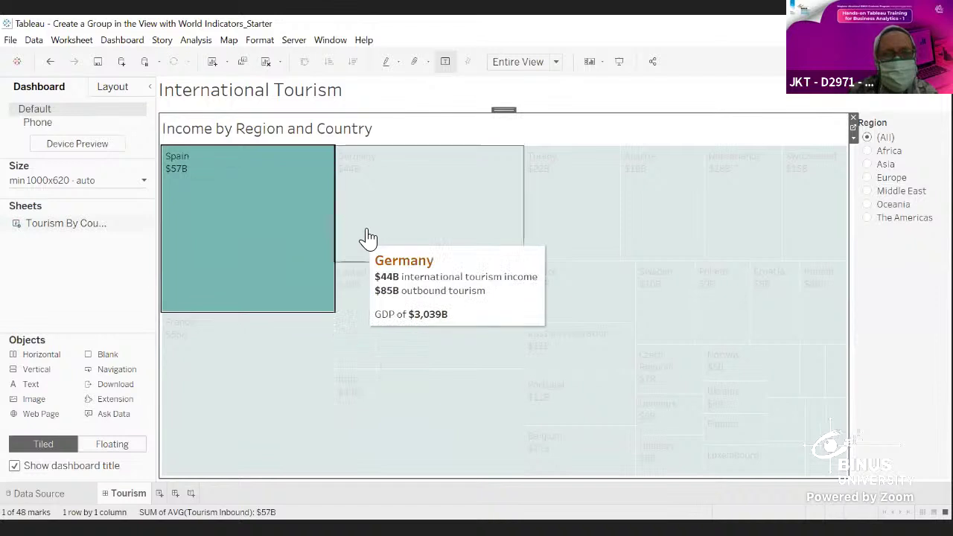
mouse_move(321, 225)
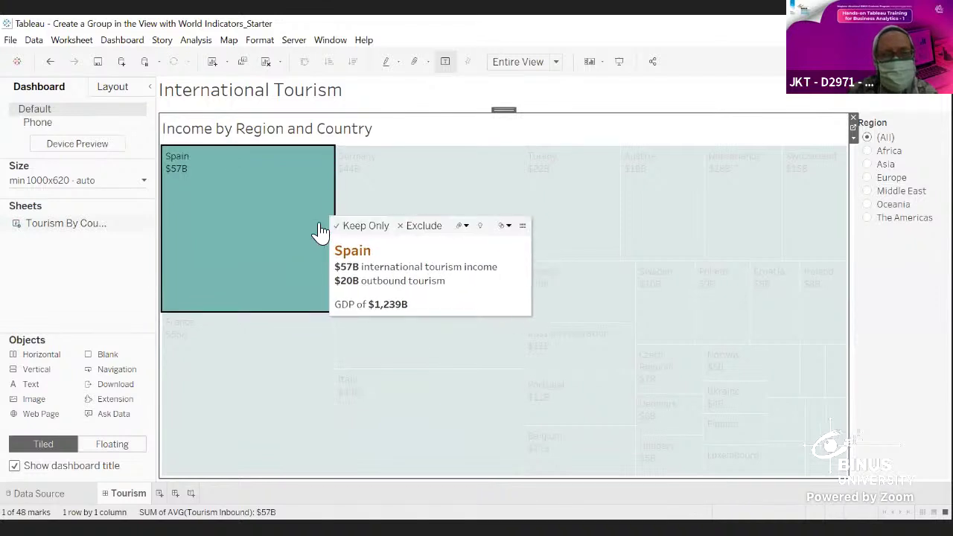
click(465, 230)
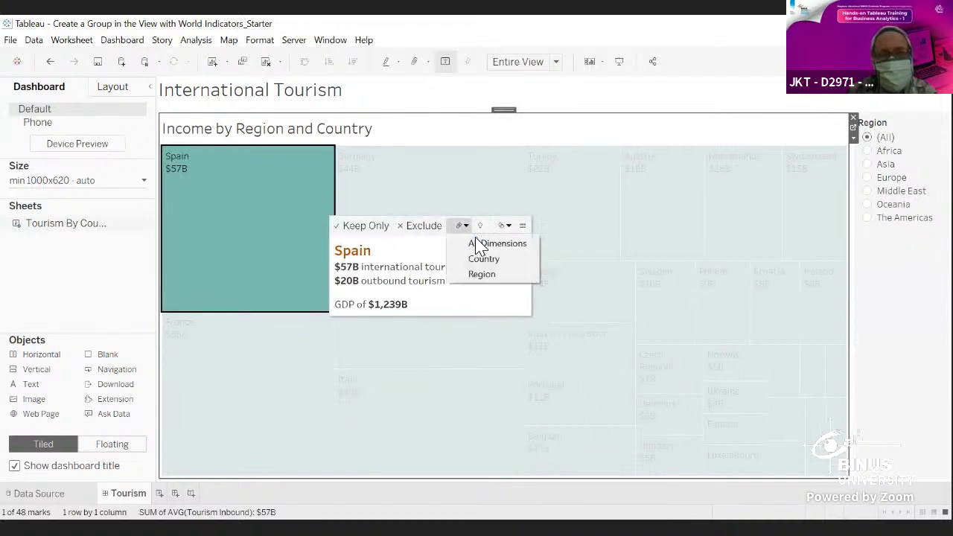
click(477, 246)
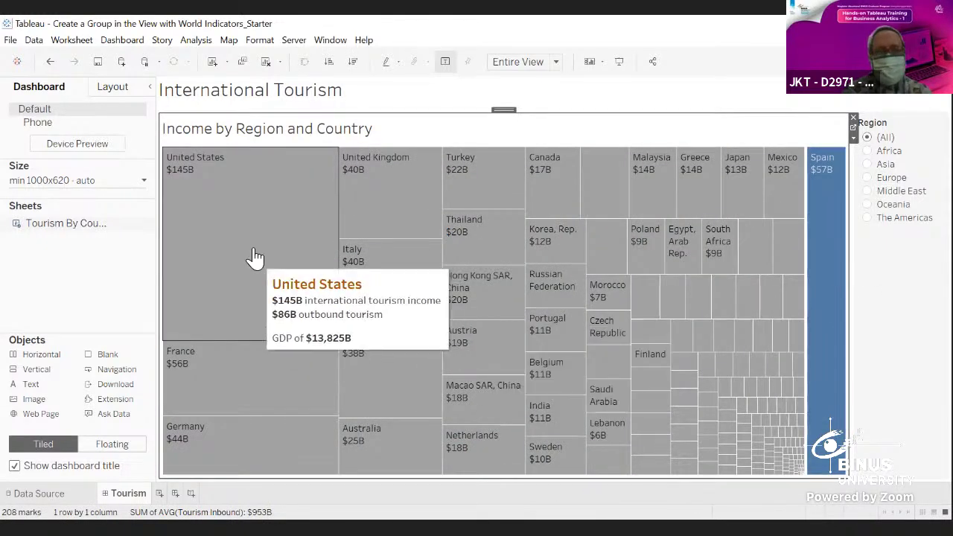
click(257, 375)
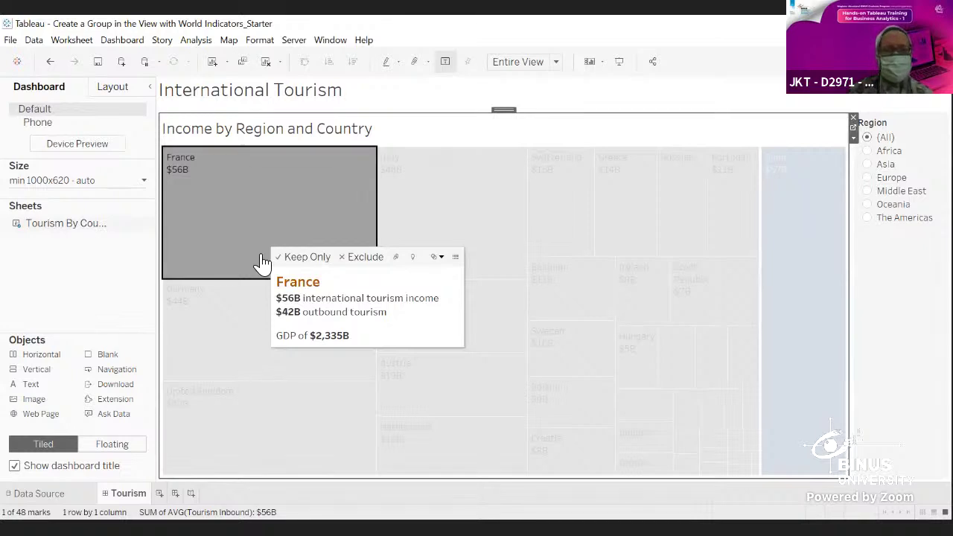
click(397, 258)
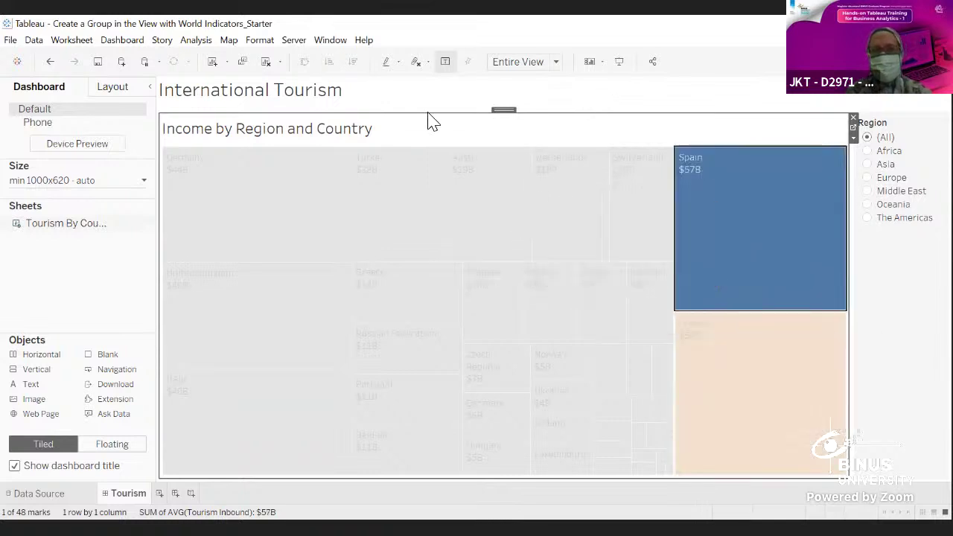
Step: Group Germany as its own separate member in the treemap
click(256, 216)
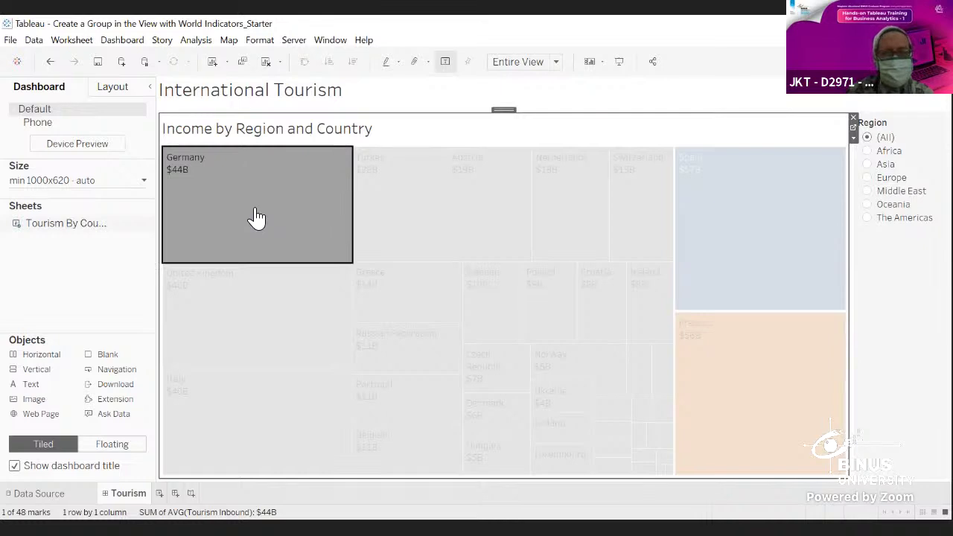
right_click(256, 216)
click(253, 217)
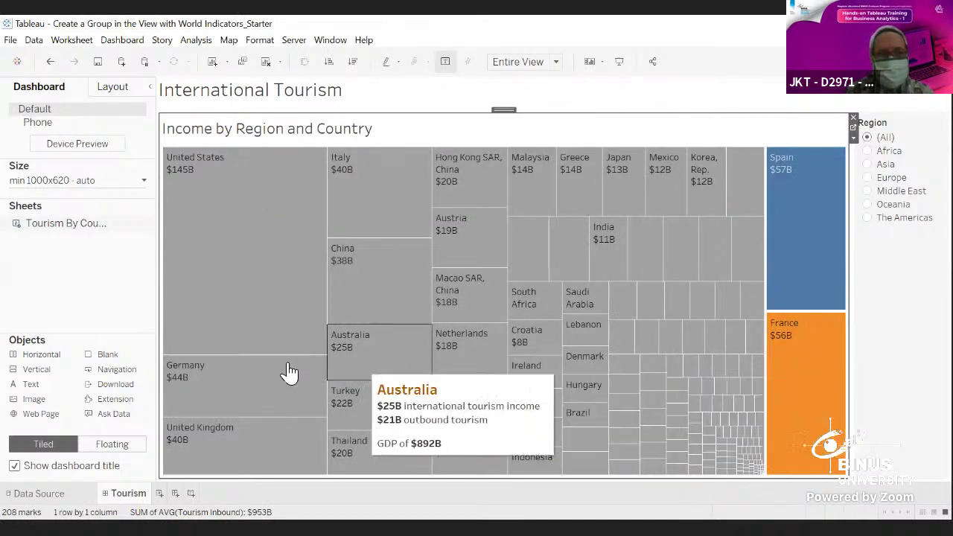
click(267, 387)
mouse_move(284, 235)
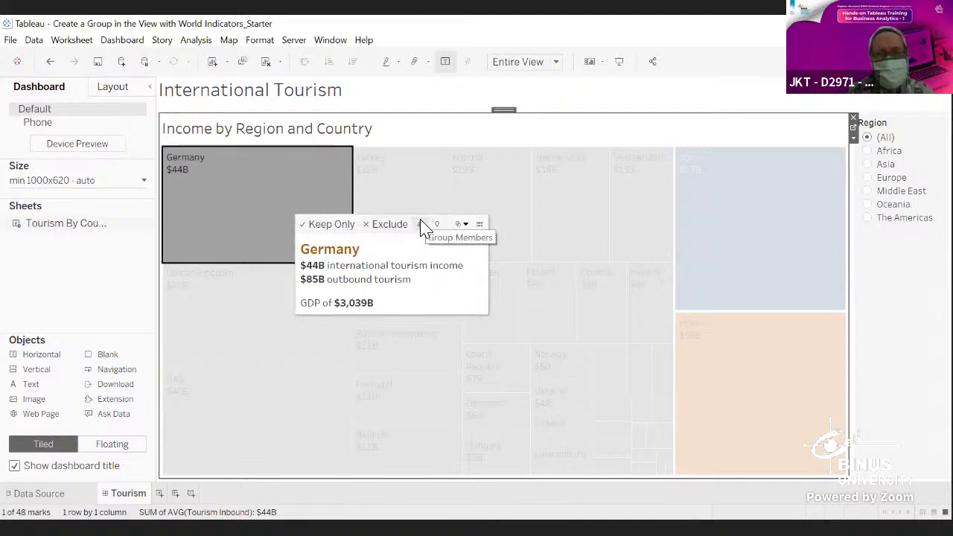
click(420, 225)
Step: Examine the Germany, France and Spain marks one by one in the regrouped treemap
drag(657, 400, 291, 224)
click(774, 425)
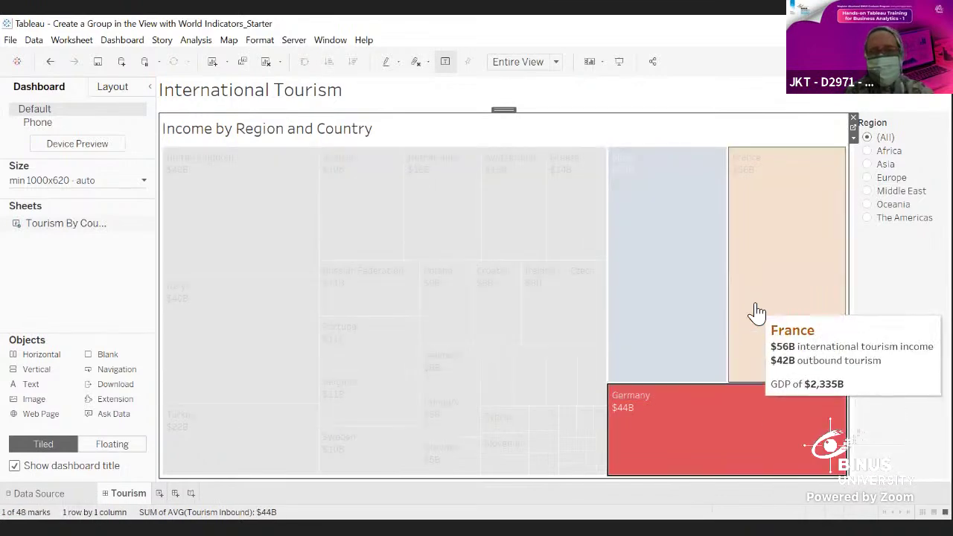
click(760, 312)
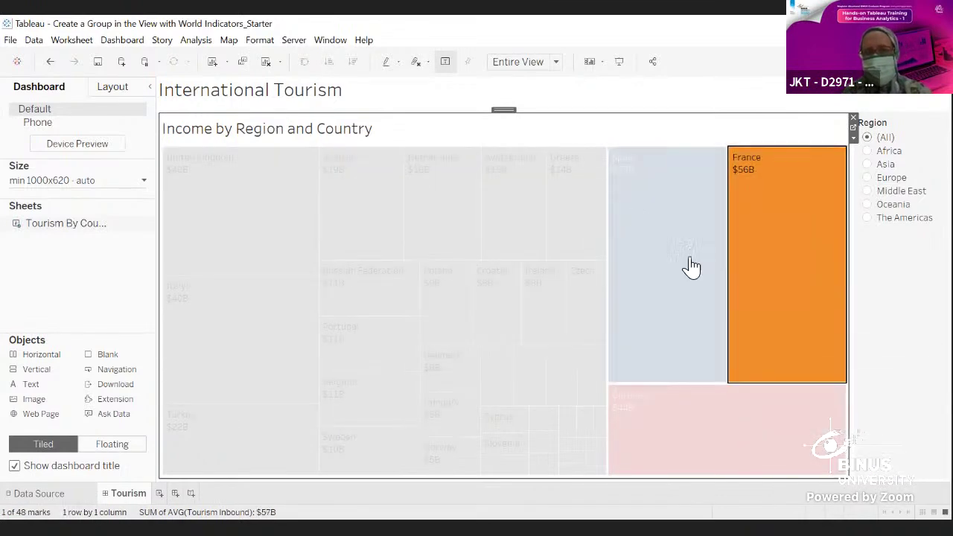
click(638, 216)
click(725, 424)
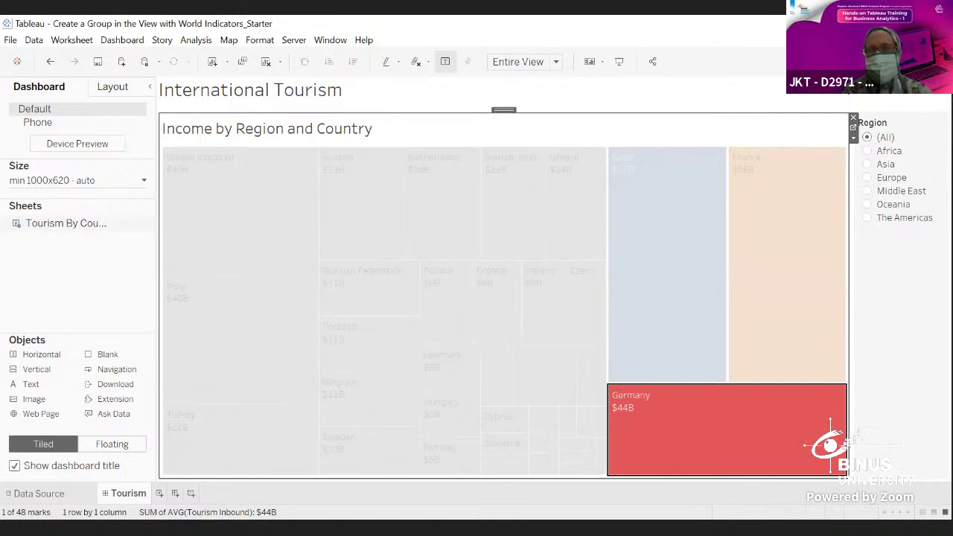
Step: Close the World Indicators workbook without saving the changes
key(alt+F4)
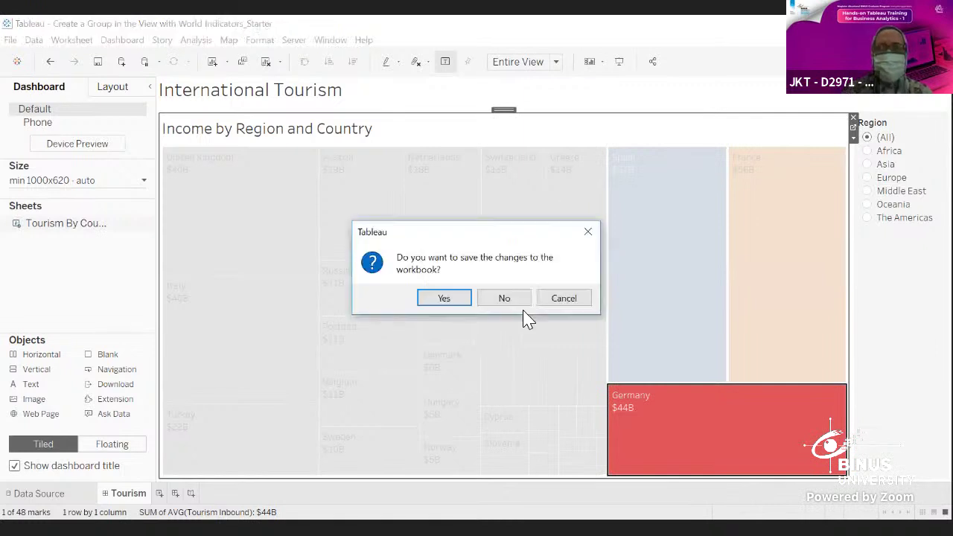
click(522, 302)
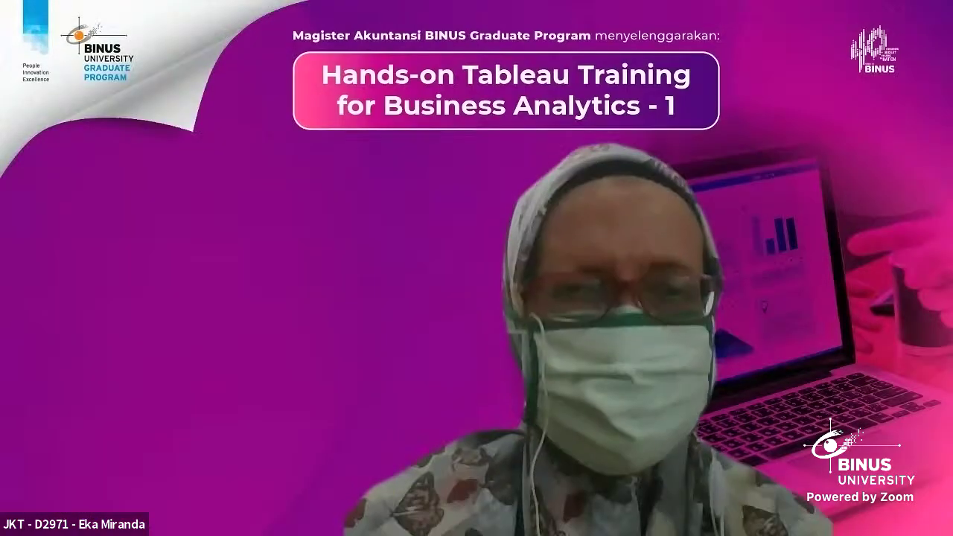
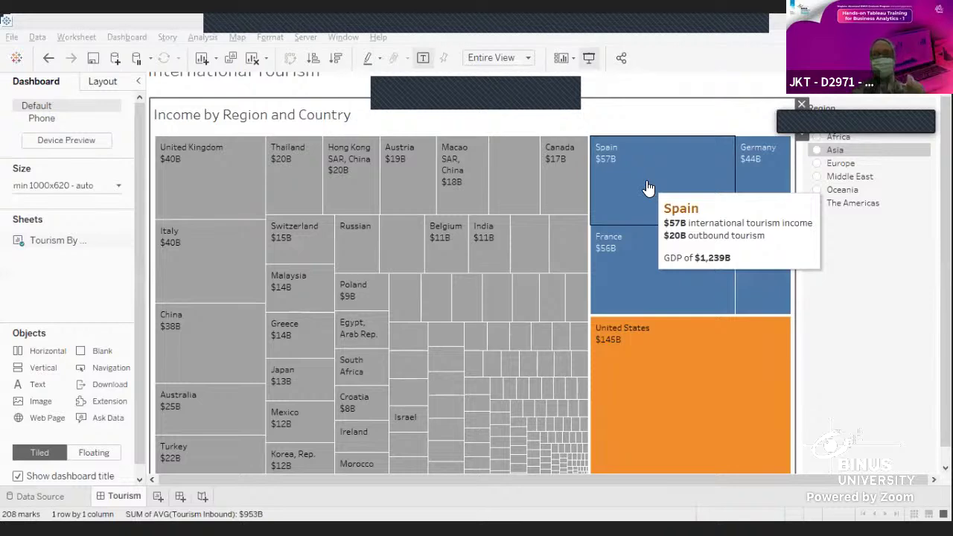
Step: Ungroup Spain, France and Germany in the treemap, and group the three countries together again
drag(648, 182, 747, 255)
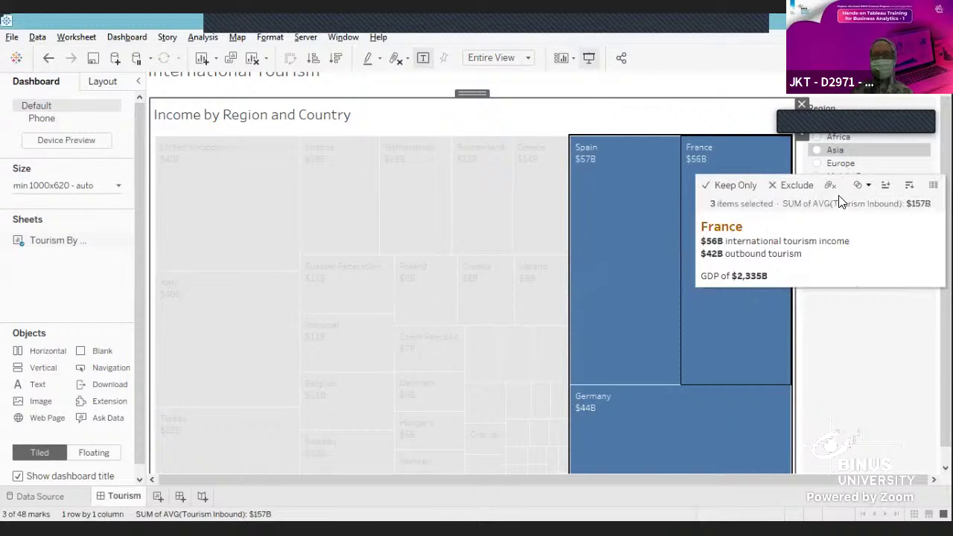
click(832, 186)
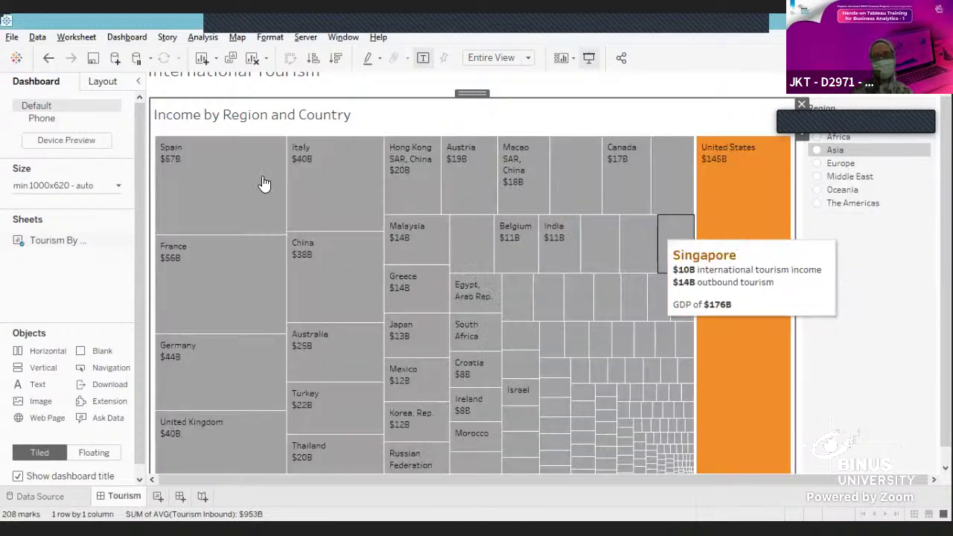
click(211, 195)
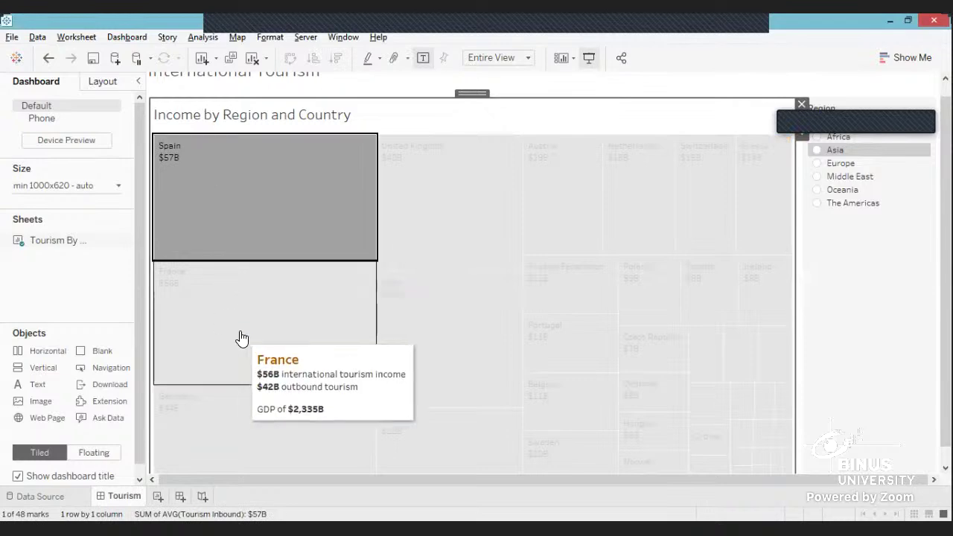
ctrl+click(242, 339)
ctrl+click(249, 424)
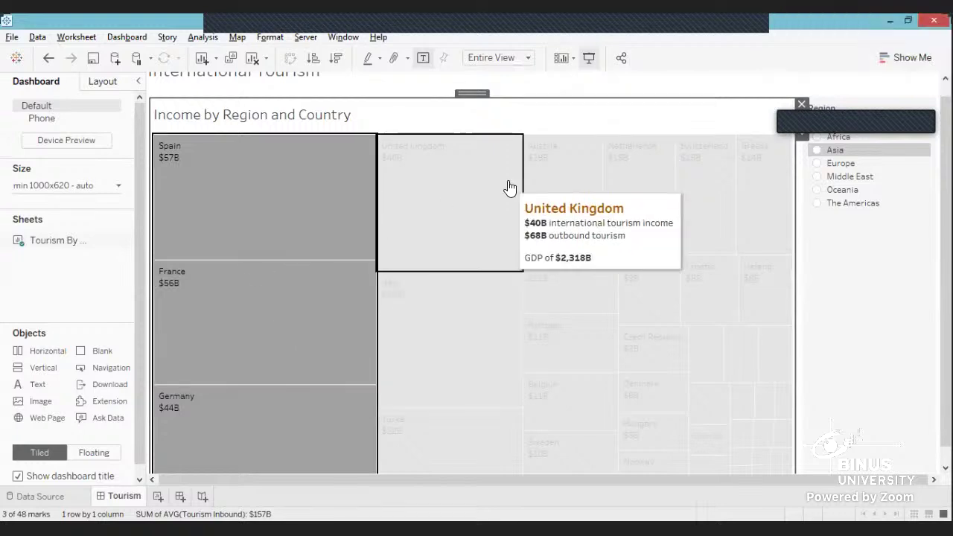
click(412, 195)
drag(311, 206, 316, 357)
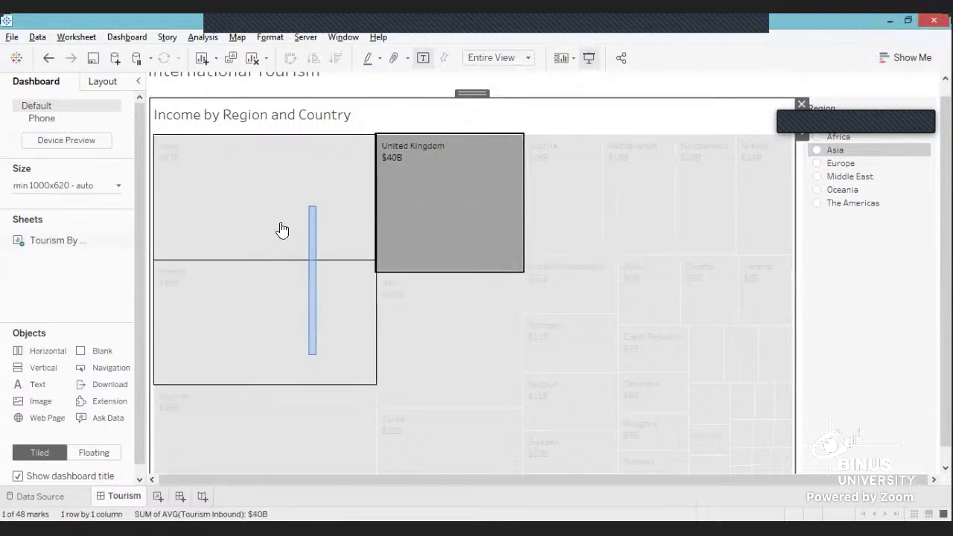
drag(274, 217, 276, 395)
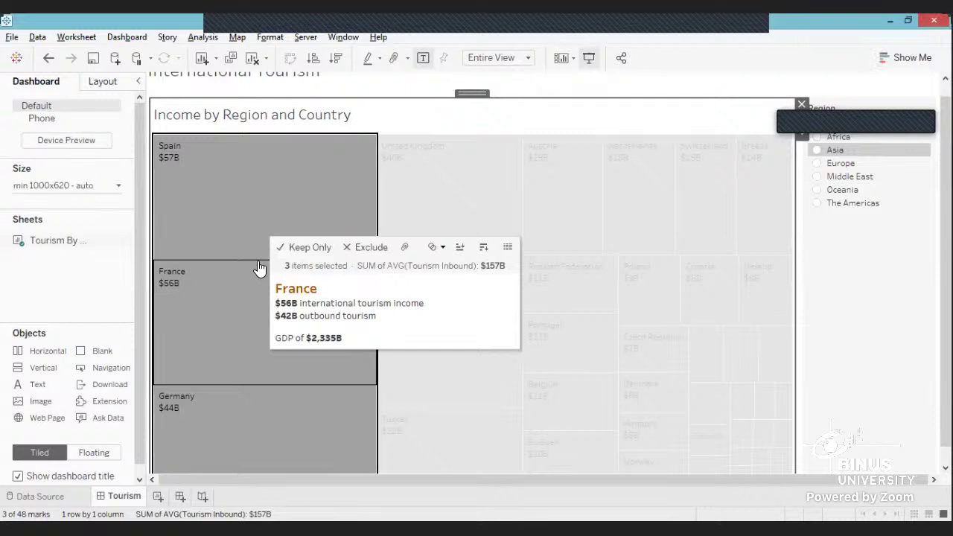
click(403, 247)
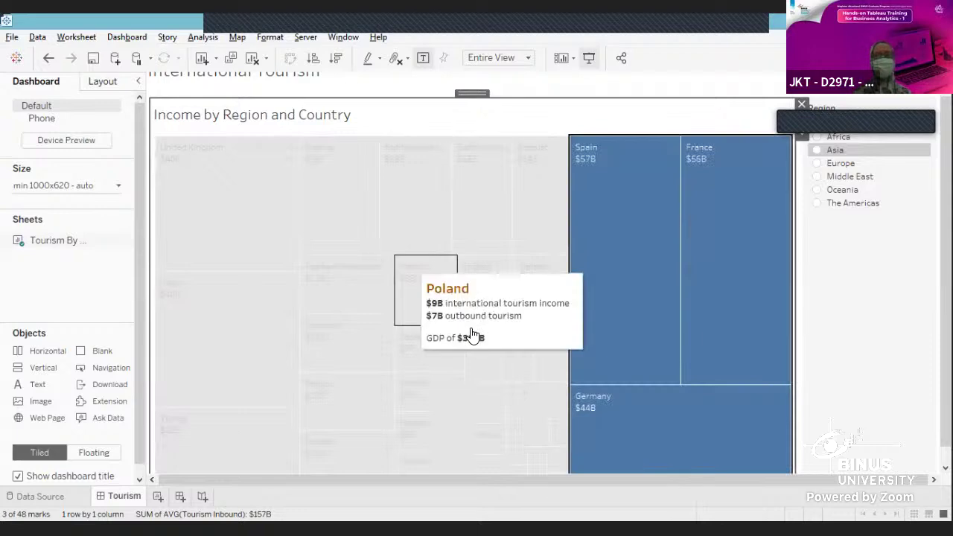
Step: Try keeping only the Spain mark in the treemap, and undo that filter
click(596, 253)
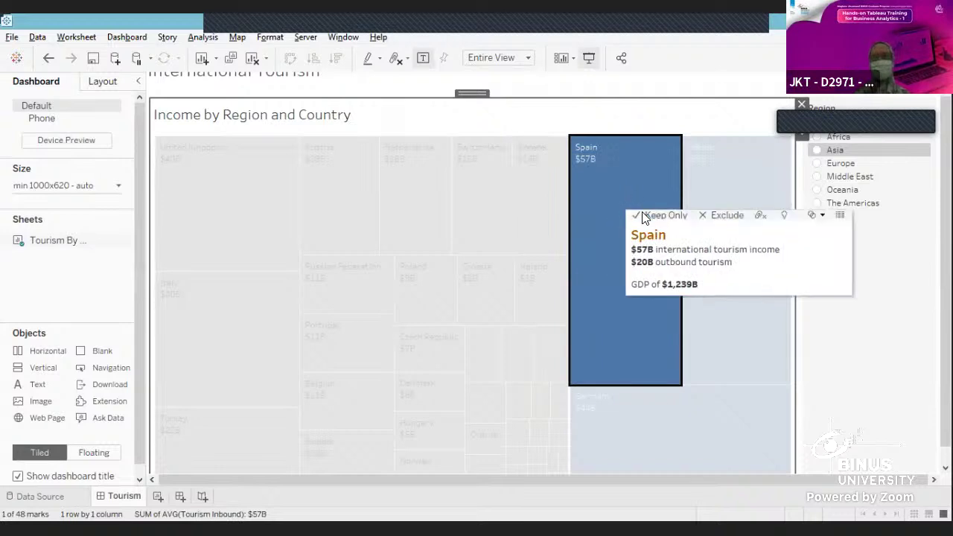
click(641, 214)
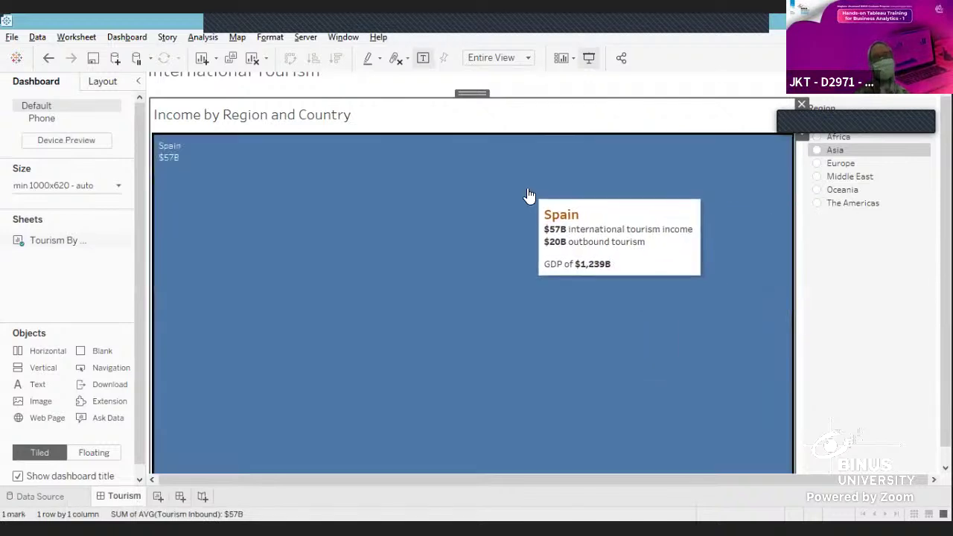
key(ctrl+z)
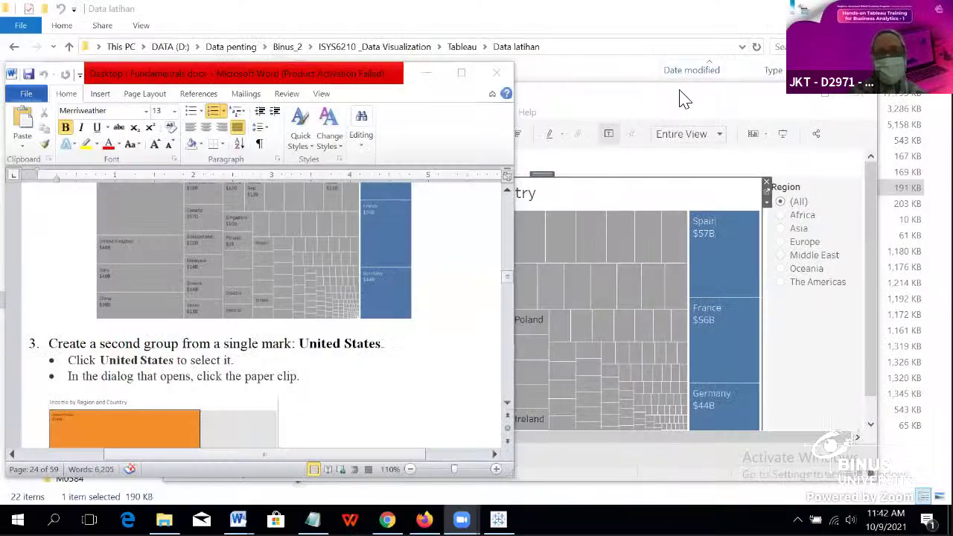
Step: Read the exercise document's instructions for creating a second group from the single United States mark, locating that mark in the treemap
click(763, 238)
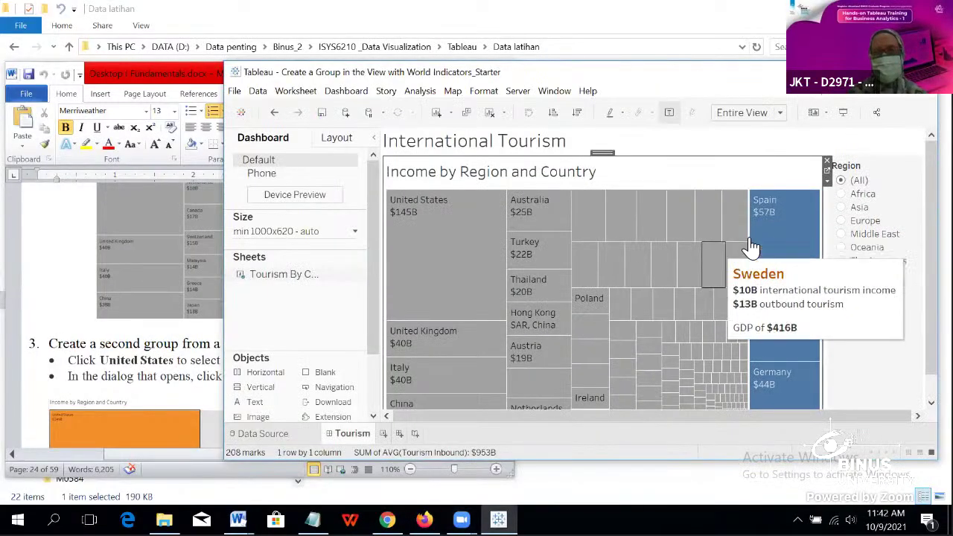
click(125, 347)
scroll(125, 346, down, 2)
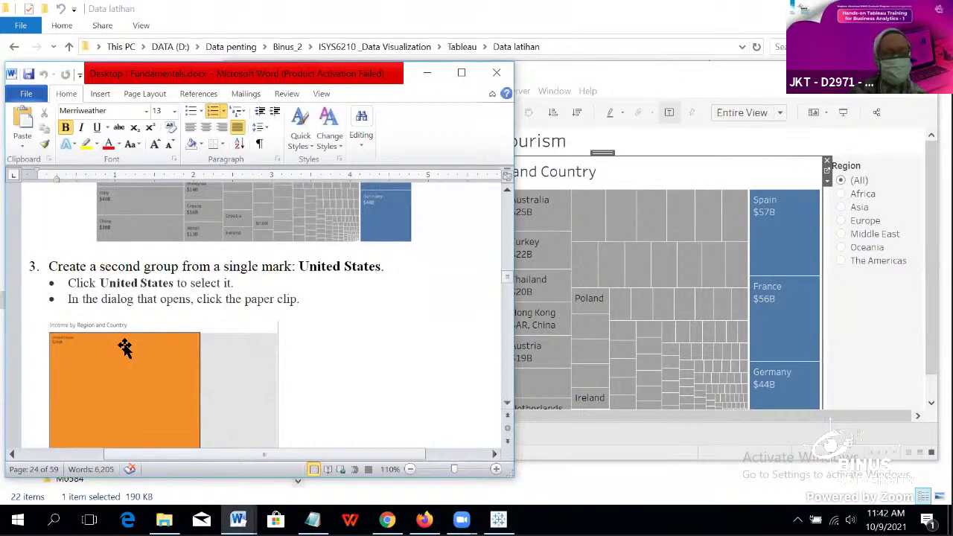
click(653, 90)
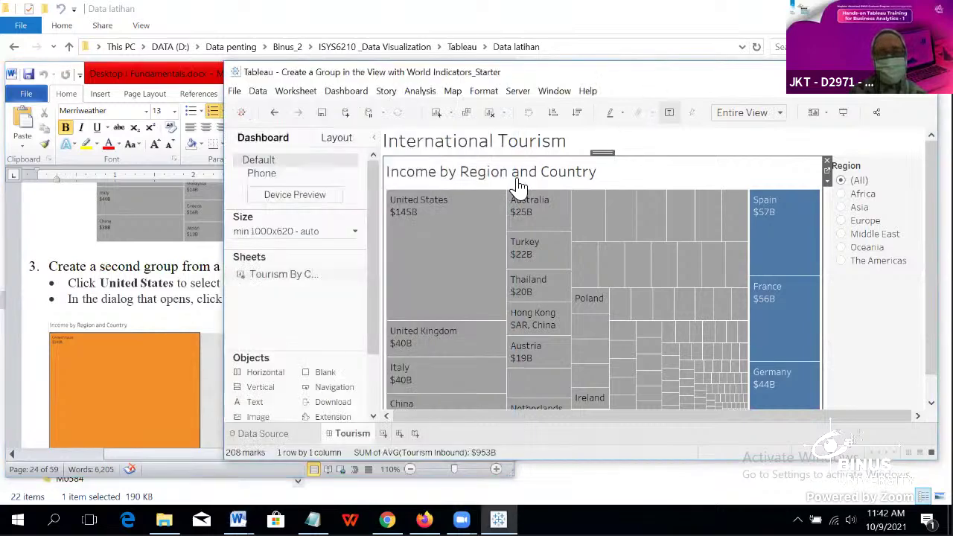
click(456, 236)
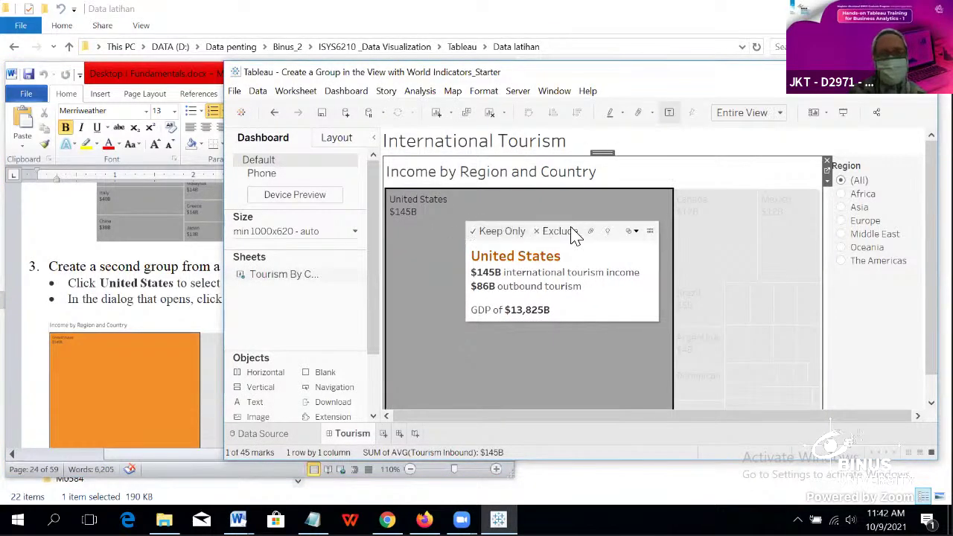
click(149, 300)
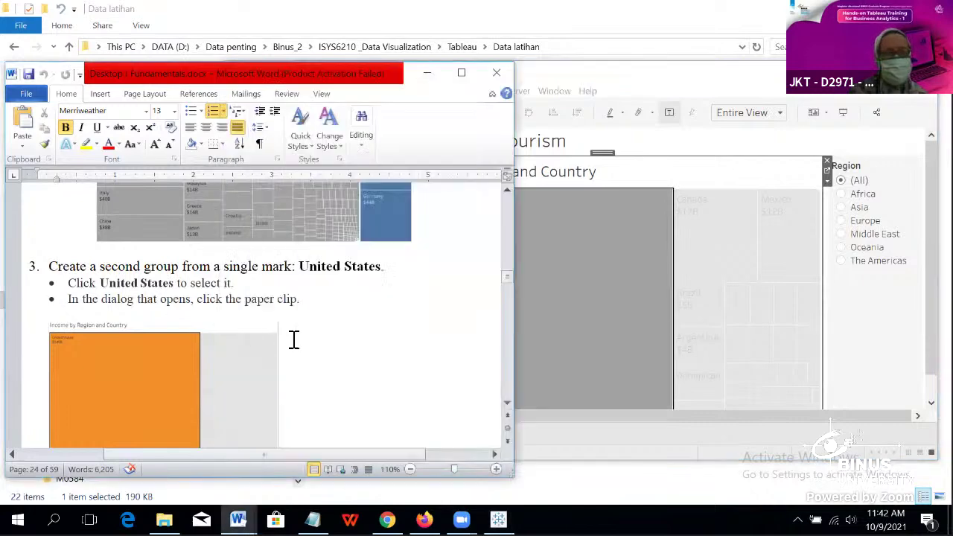
scroll(295, 340, down, 2)
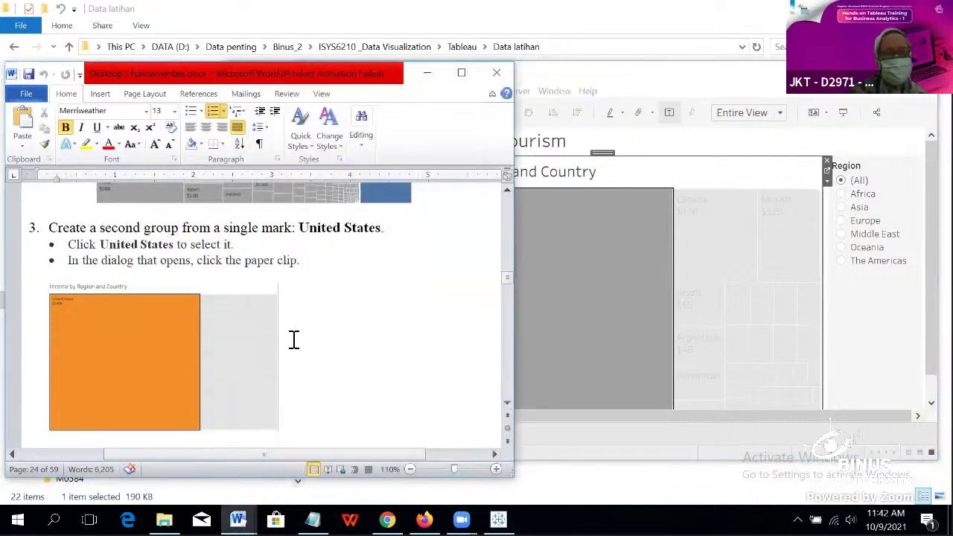
Step: Group the United States mark as its own second group in the Income by Region and Country treemap
click(564, 216)
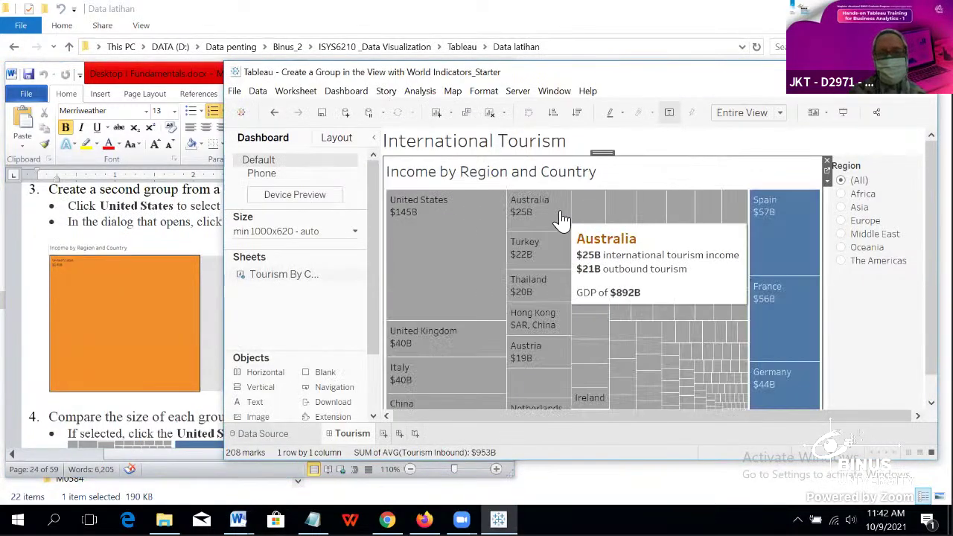
click(450, 225)
click(579, 264)
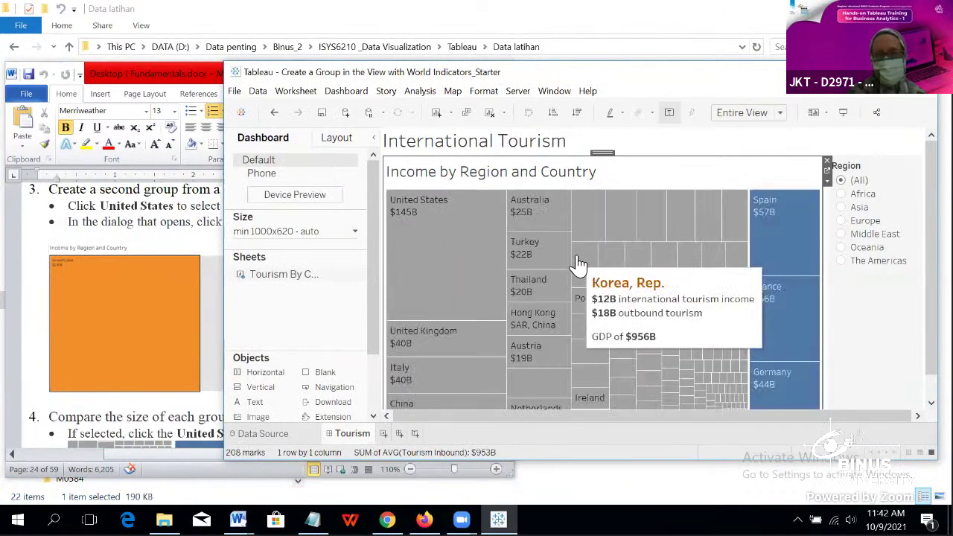
click(478, 253)
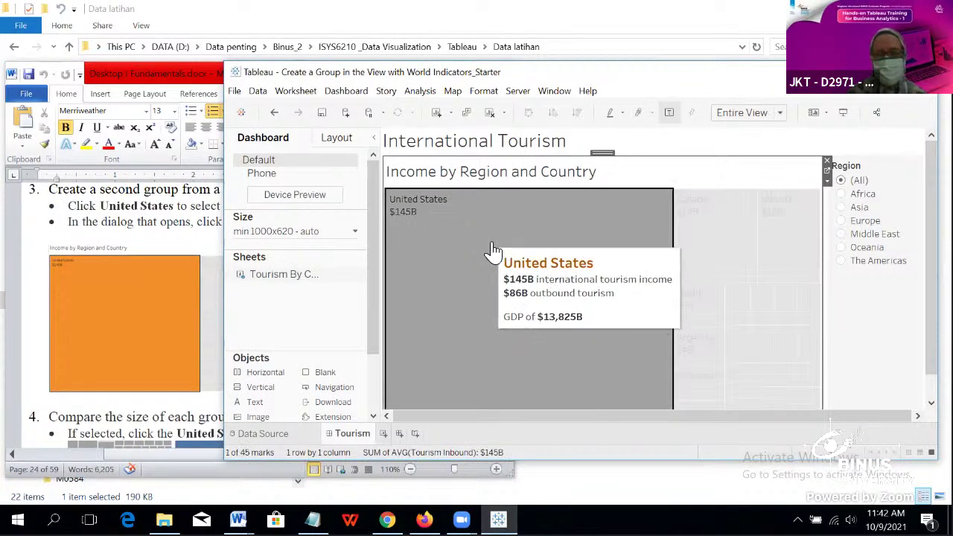
click(433, 229)
click(432, 228)
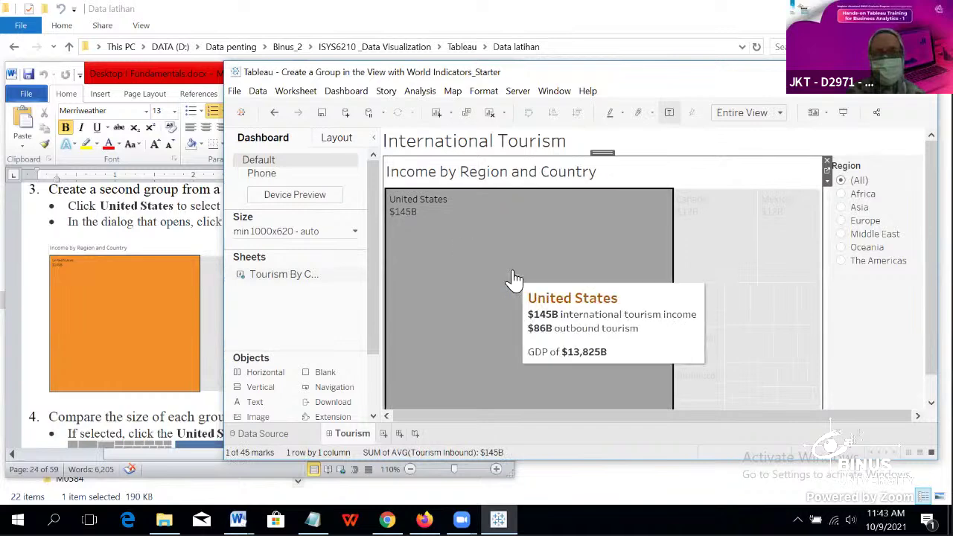
mouse_move(555, 276)
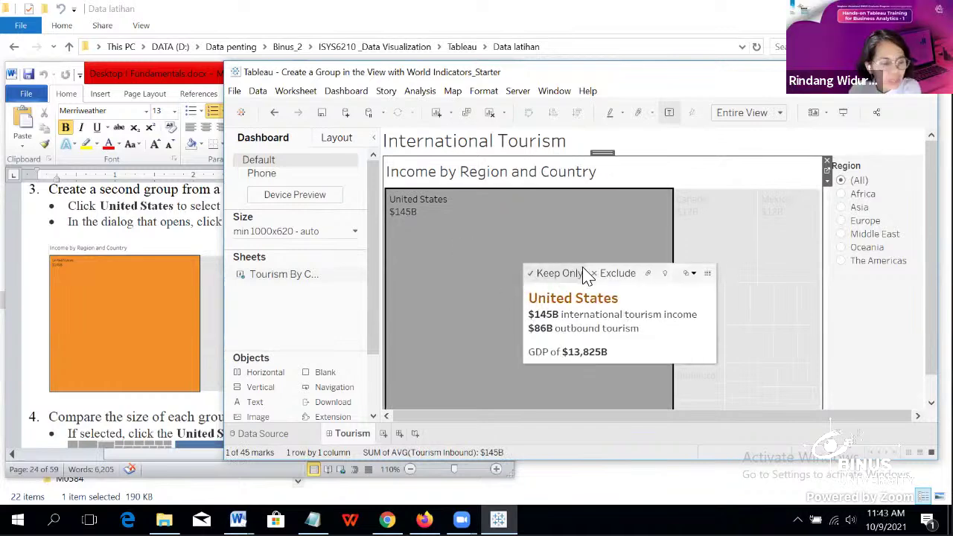
click(647, 275)
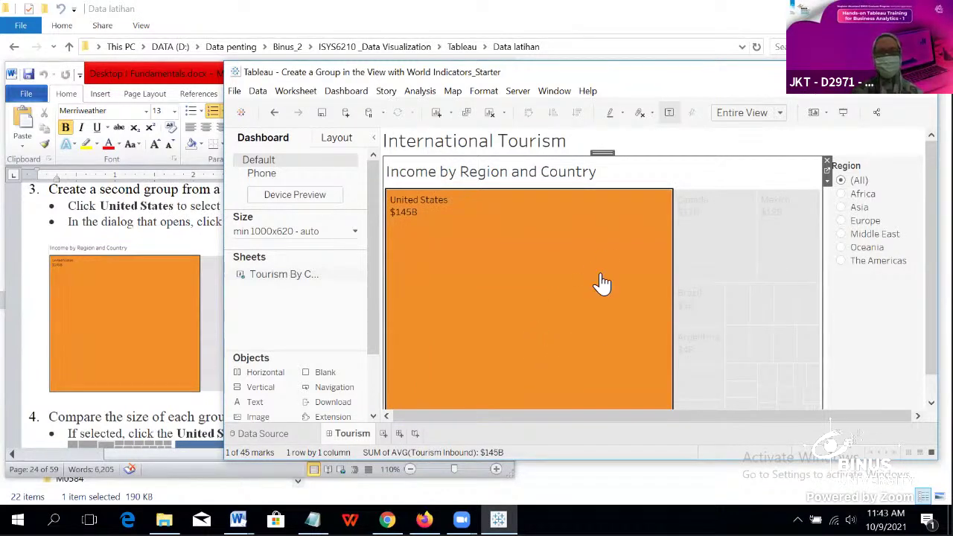
Step: Follow the document's comparison instruction and deselect the United States group in the treemap
scroll(603, 283, down, 1)
click(165, 246)
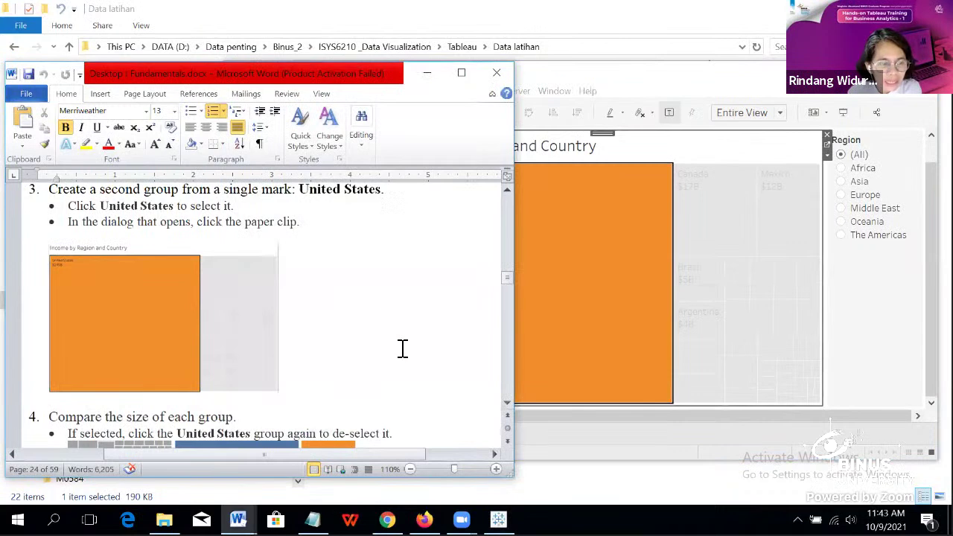
scroll(402, 348, down, 3)
click(585, 293)
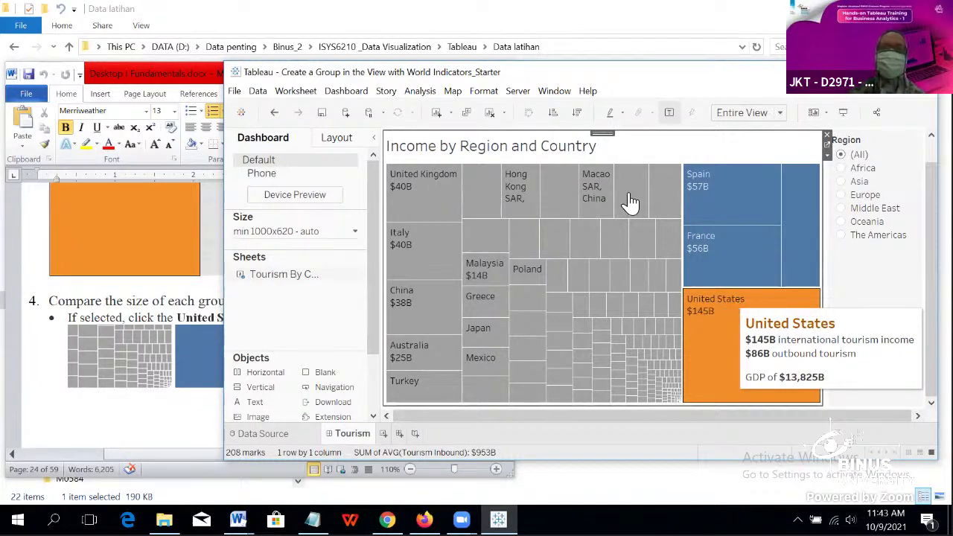
Step: Read on in the exercise document from the group size comparison to the Creating Hierarchies in Your Data section
click(136, 295)
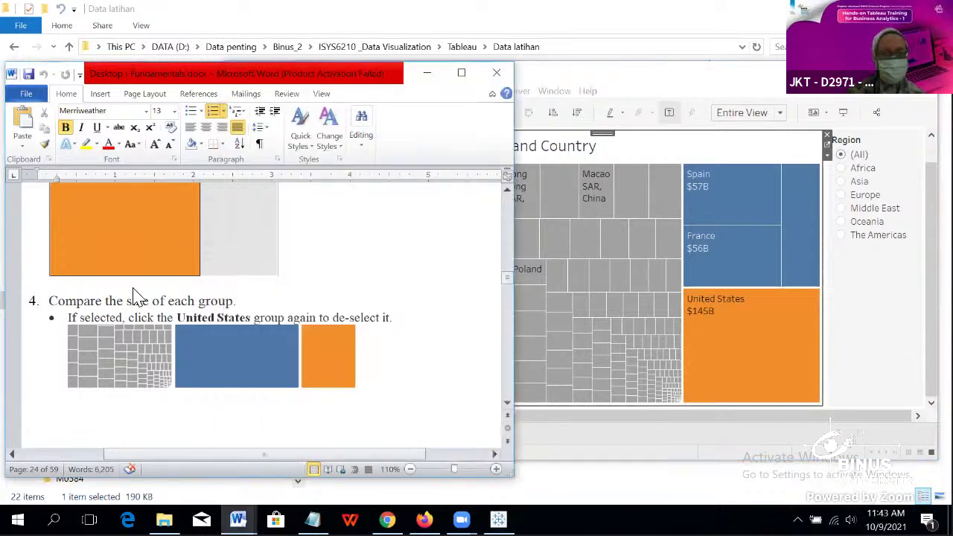
scroll(137, 291, down, 3)
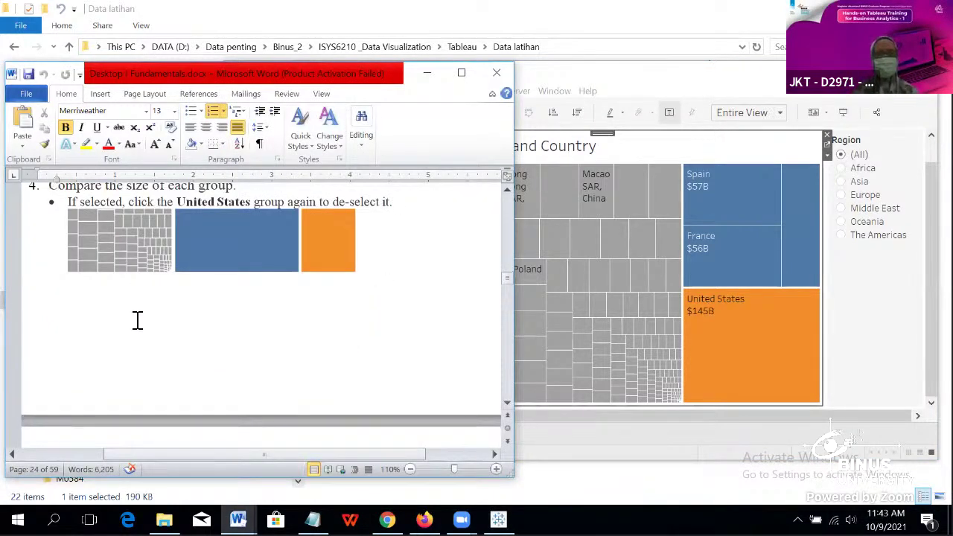
scroll(138, 320, down, 2)
mouse_move(626, 224)
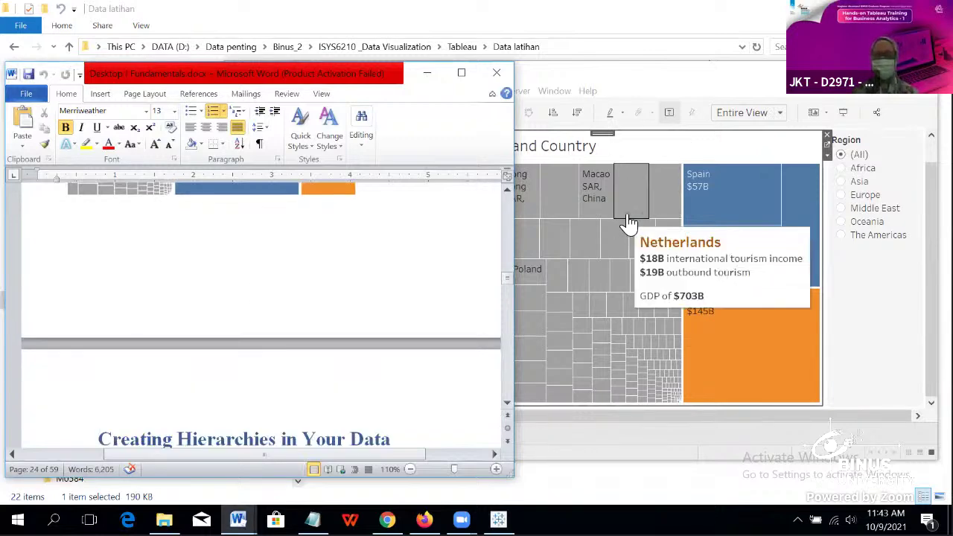
mouse_move(650, 183)
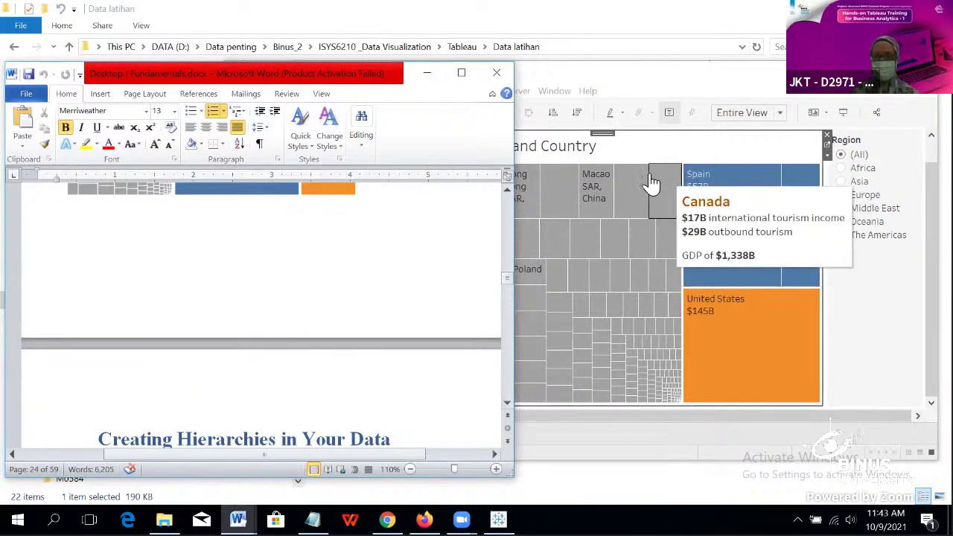
scroll(349, 264, down, 5)
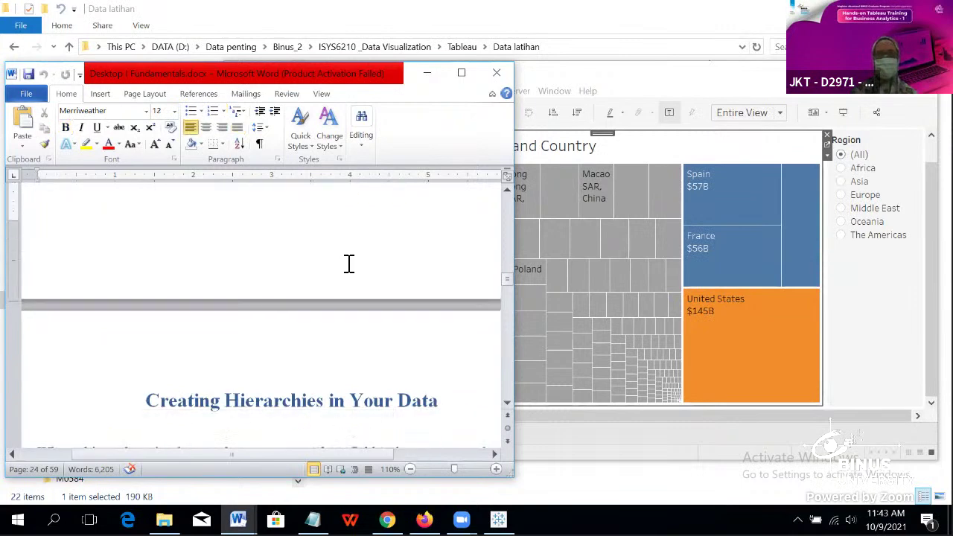
scroll(335, 332, down, 2)
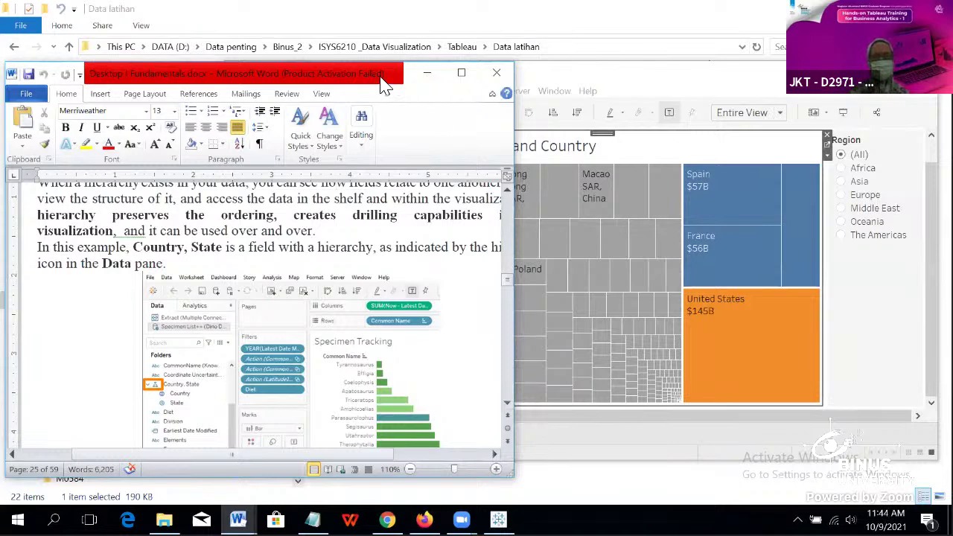
Step: Return to the Tableau workbook and examine the United Kingdom, Japan, Malaysia and South Africa marks in the treemap
click(634, 85)
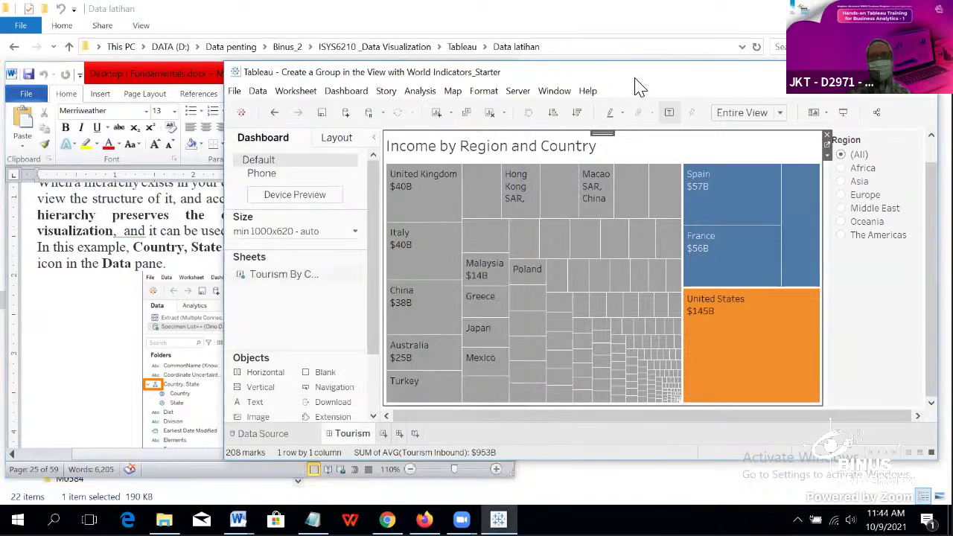
mouse_move(439, 230)
mouse_move(443, 196)
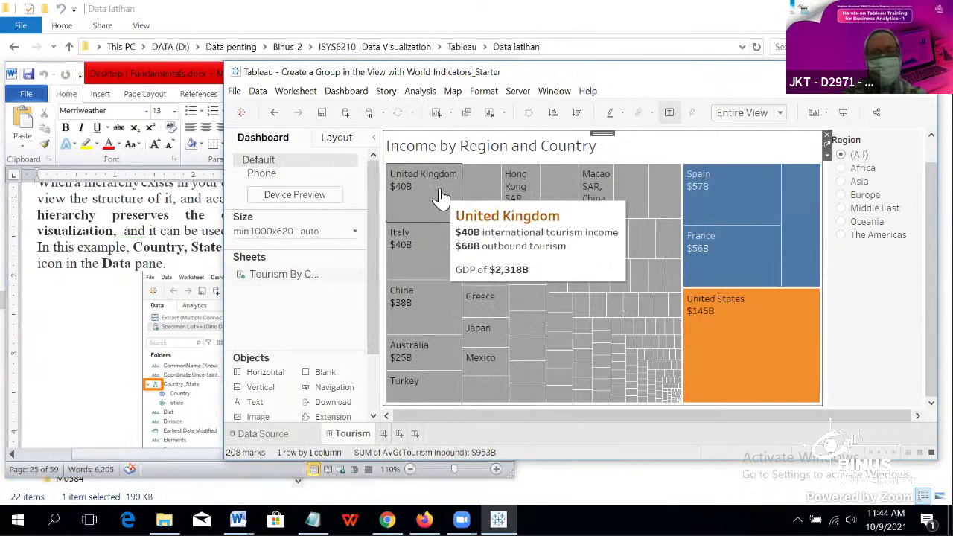
mouse_move(483, 334)
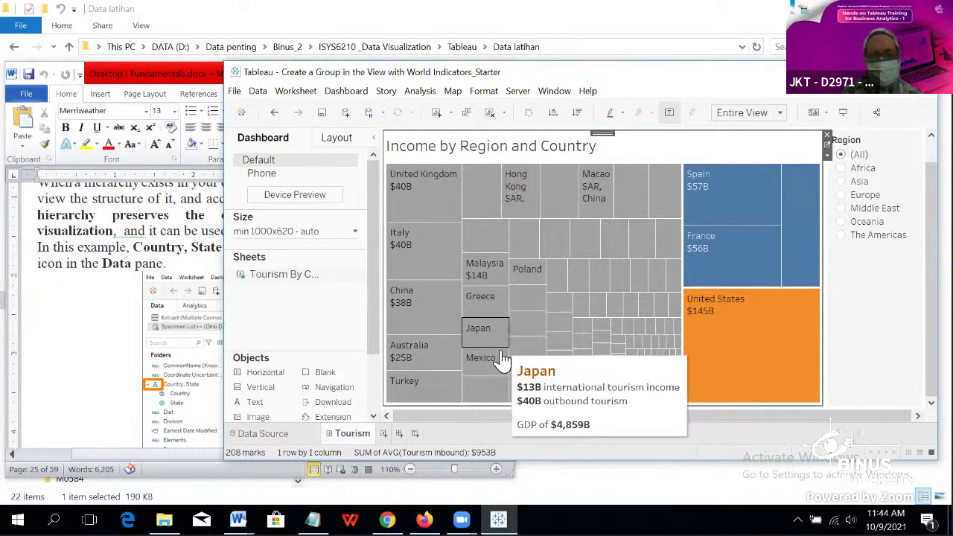
mouse_move(503, 359)
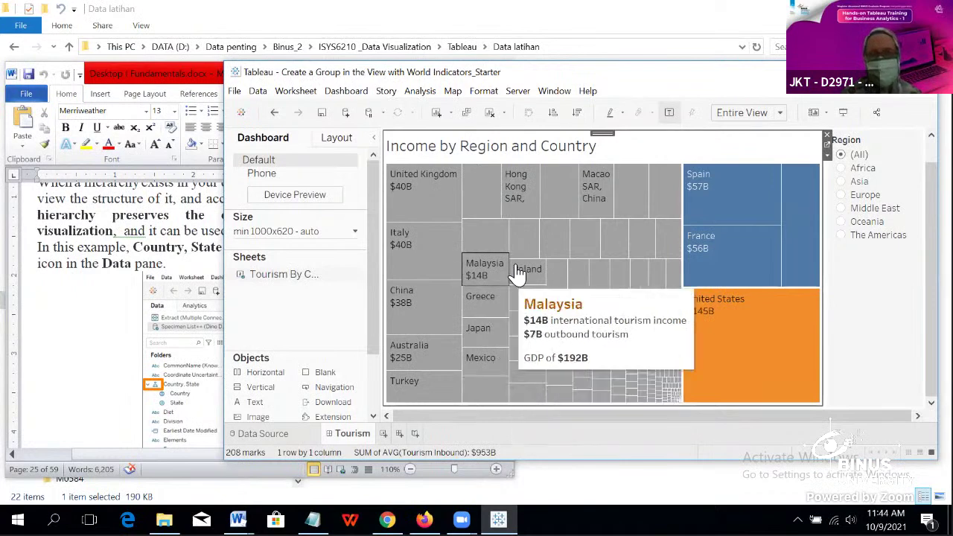
mouse_move(525, 336)
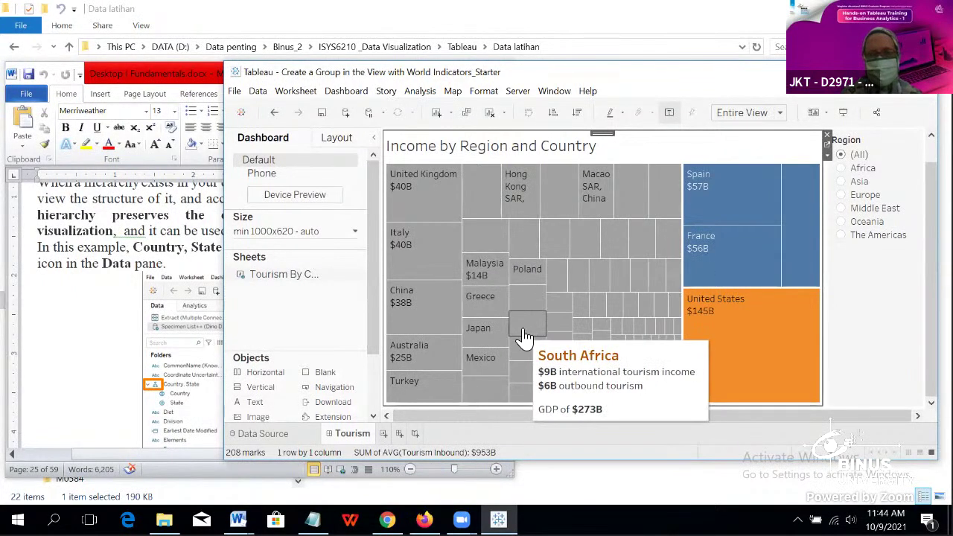
mouse_move(518, 212)
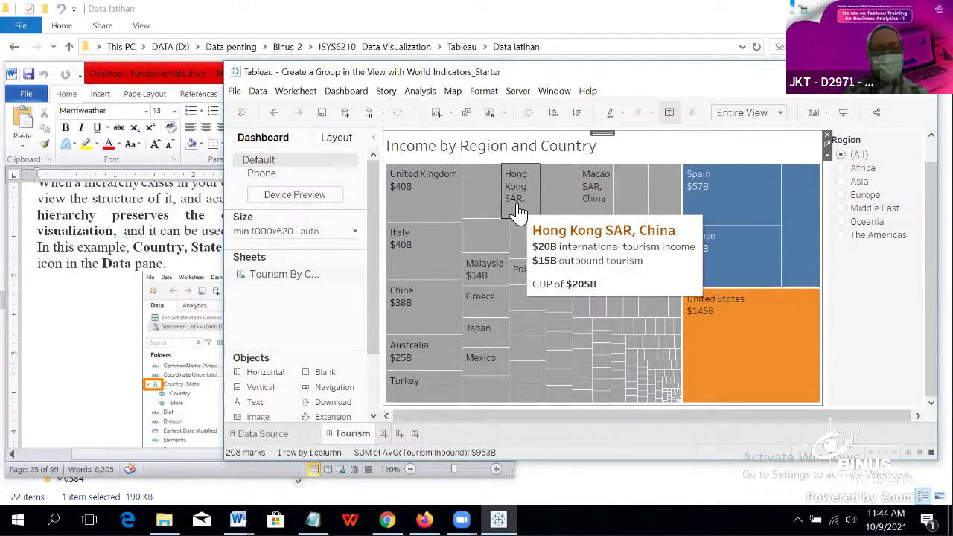
click(518, 212)
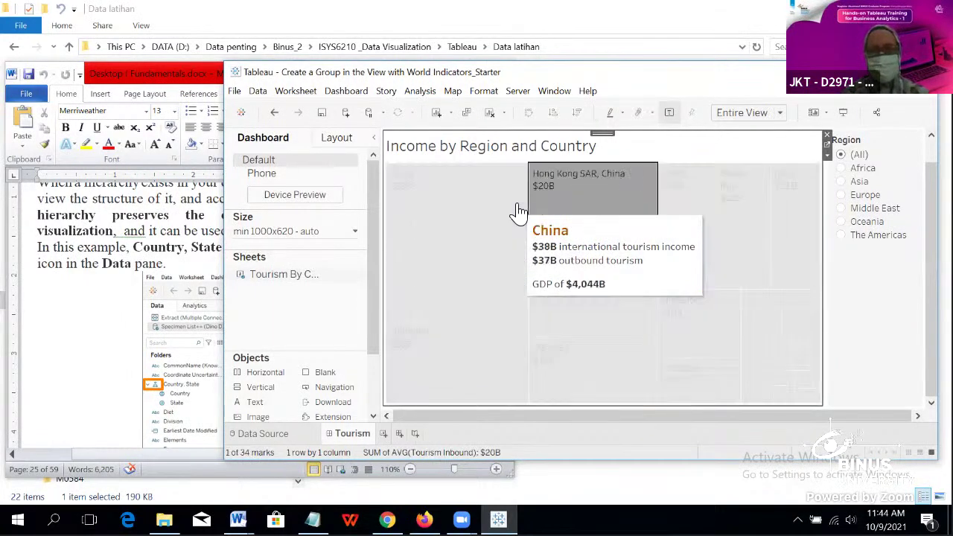
click(502, 364)
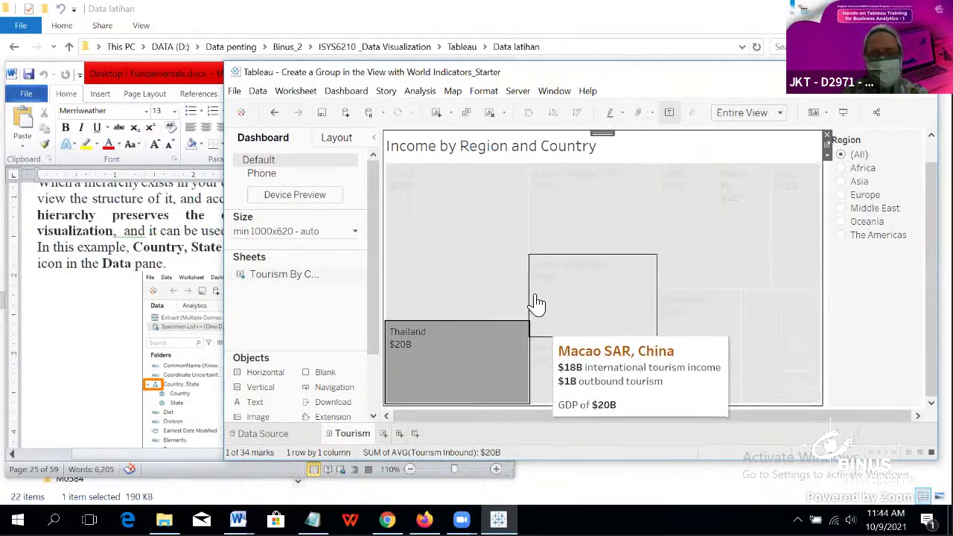
click(477, 357)
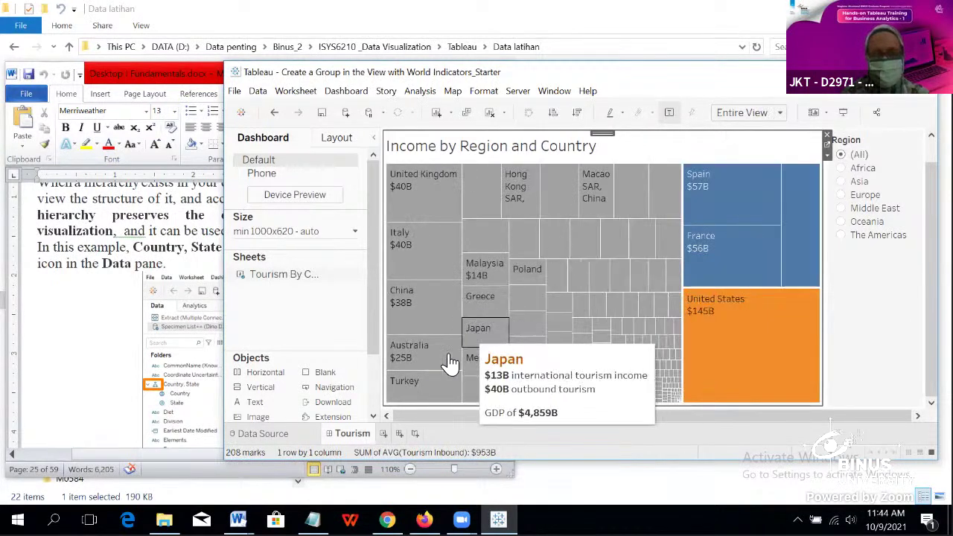
Step: Group the Malaysia and Thailand marks as a third group in the Income by Region and Country treemap
click(489, 275)
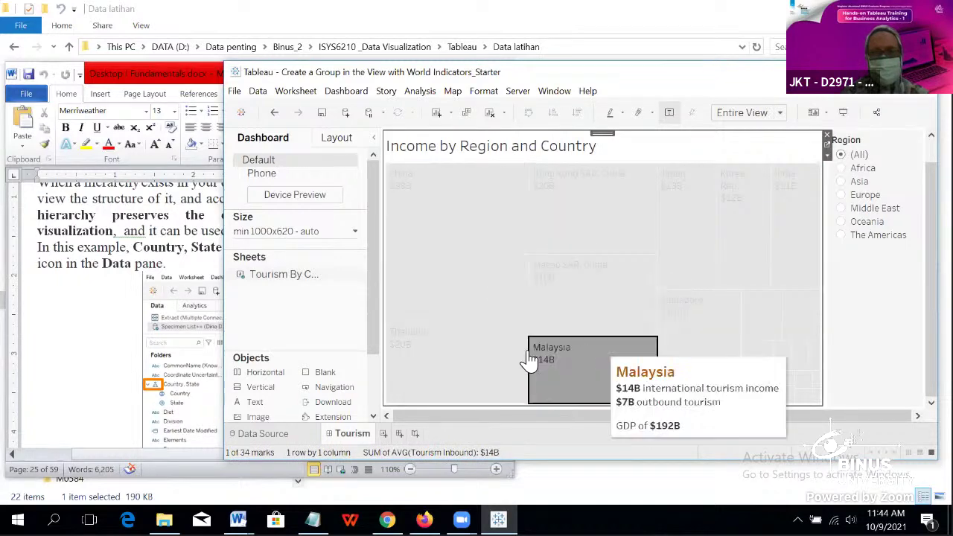
ctrl+click(495, 361)
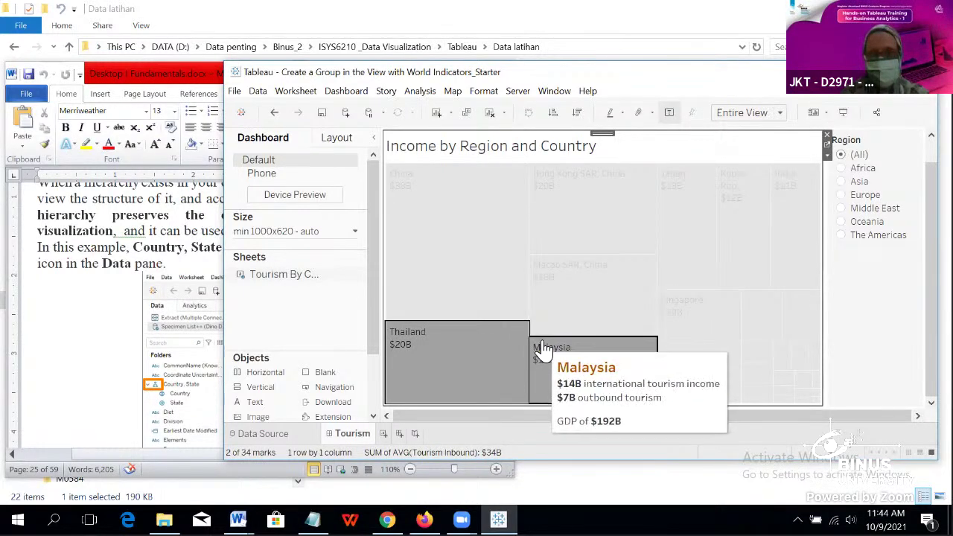
mouse_move(543, 350)
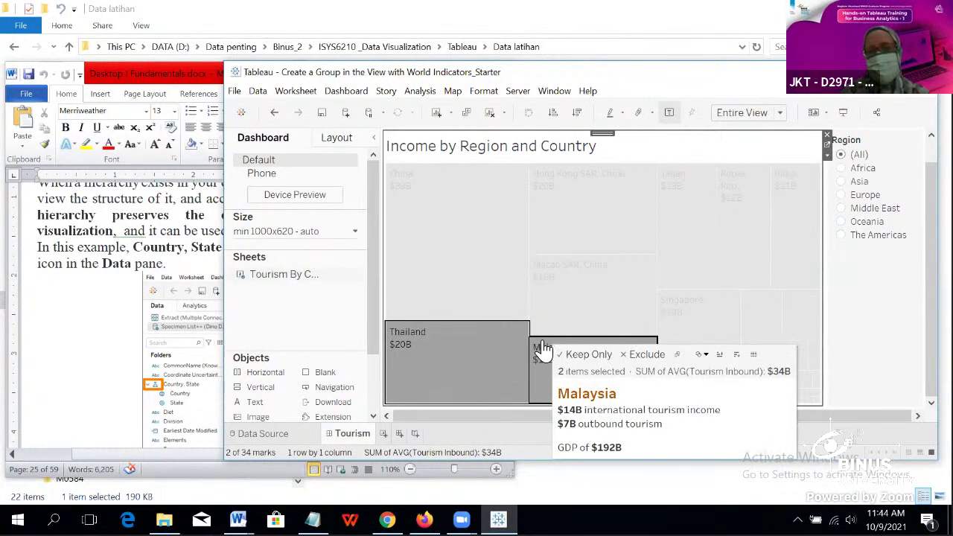
click(678, 355)
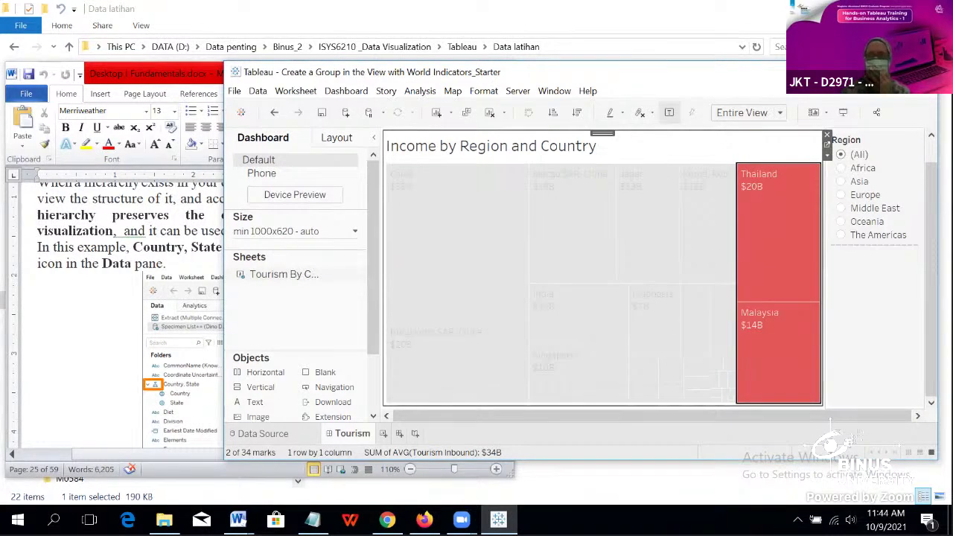
Step: Maximize the workbook window, inspect the treemap filtered to the Africa region, and restore the filter to all regions
click(883, 72)
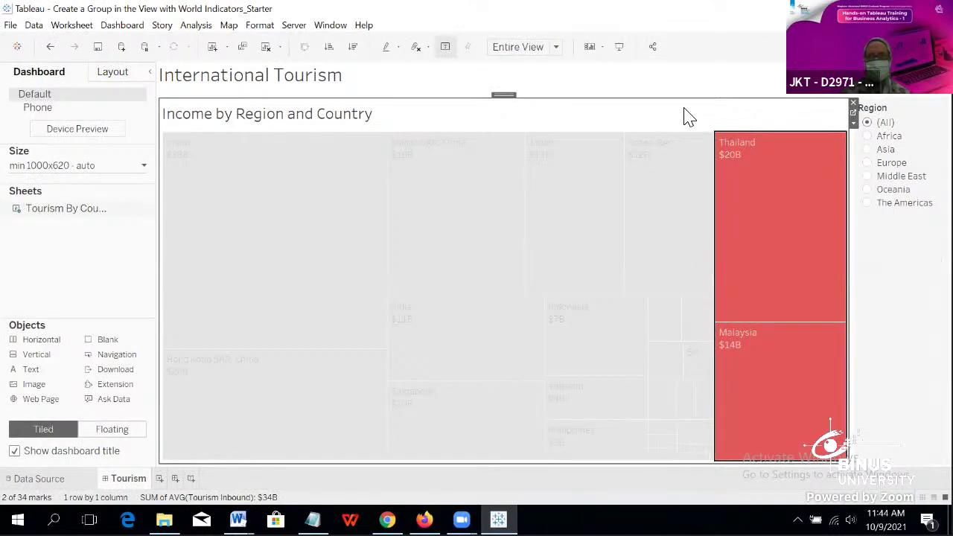
mouse_move(662, 313)
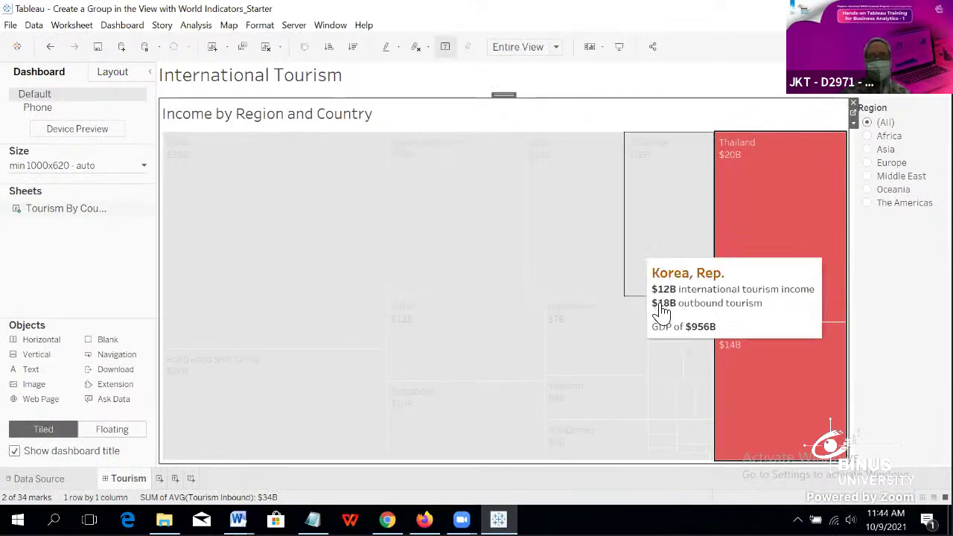
mouse_move(808, 216)
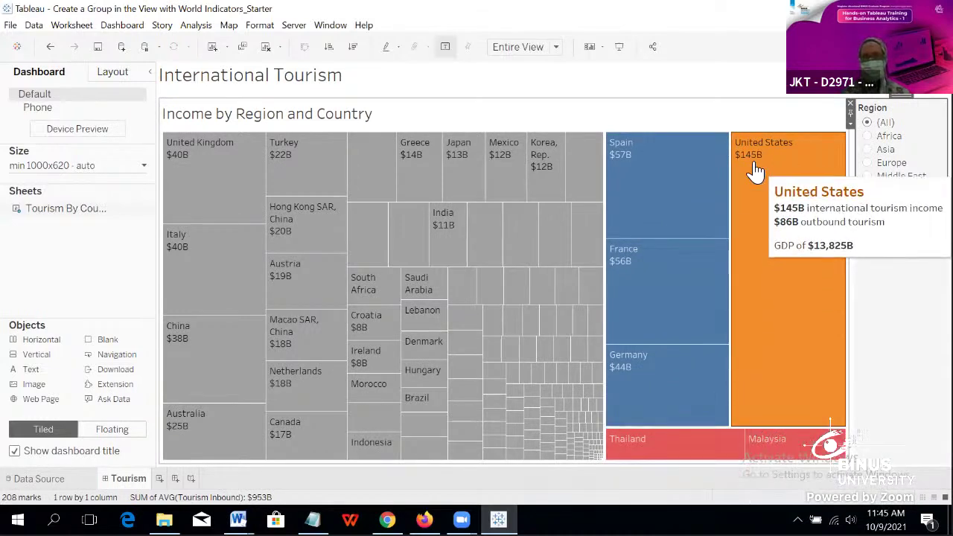
click(869, 135)
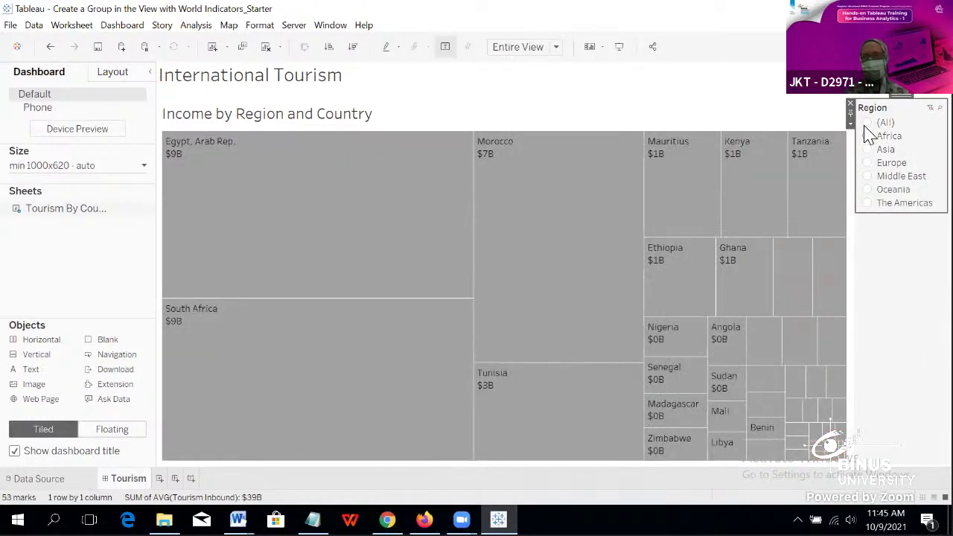
click(868, 123)
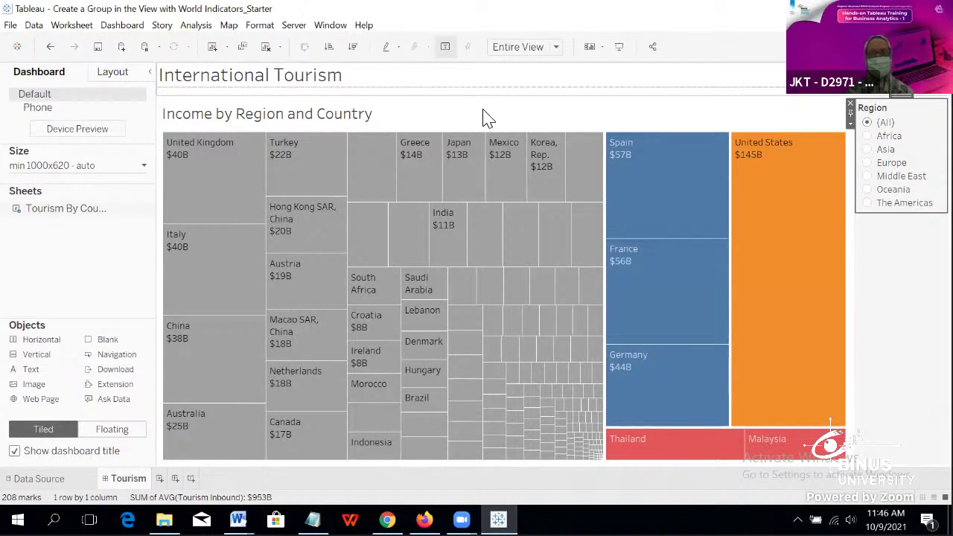
Step: Select the Spain and France marks to view their Europe group in the treemap, and reset the Region filter to all regions
click(683, 197)
click(749, 201)
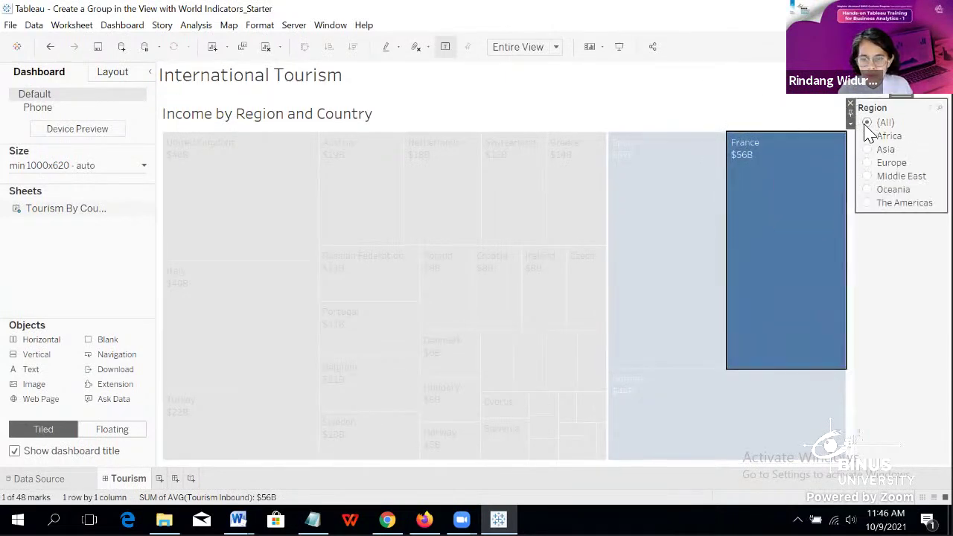
click(646, 111)
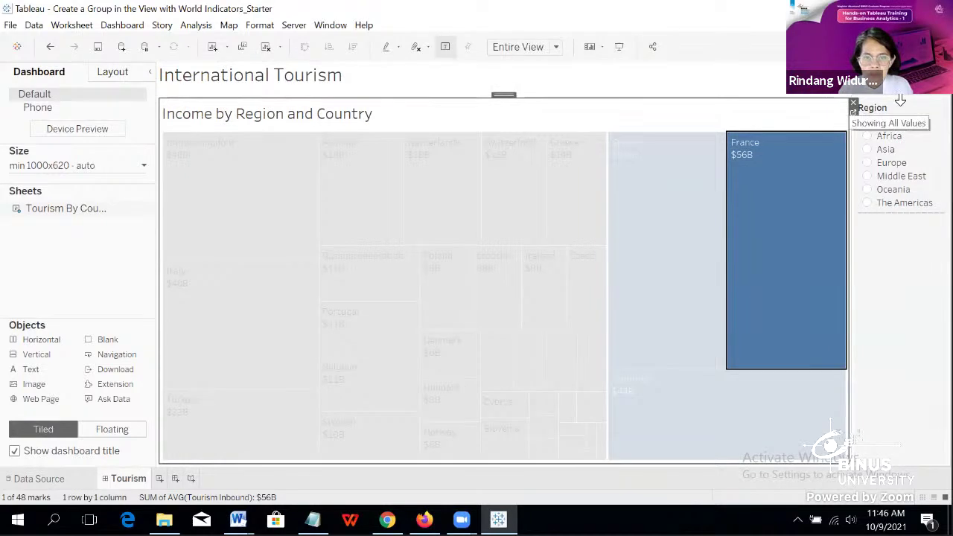
click(677, 170)
click(507, 309)
click(800, 196)
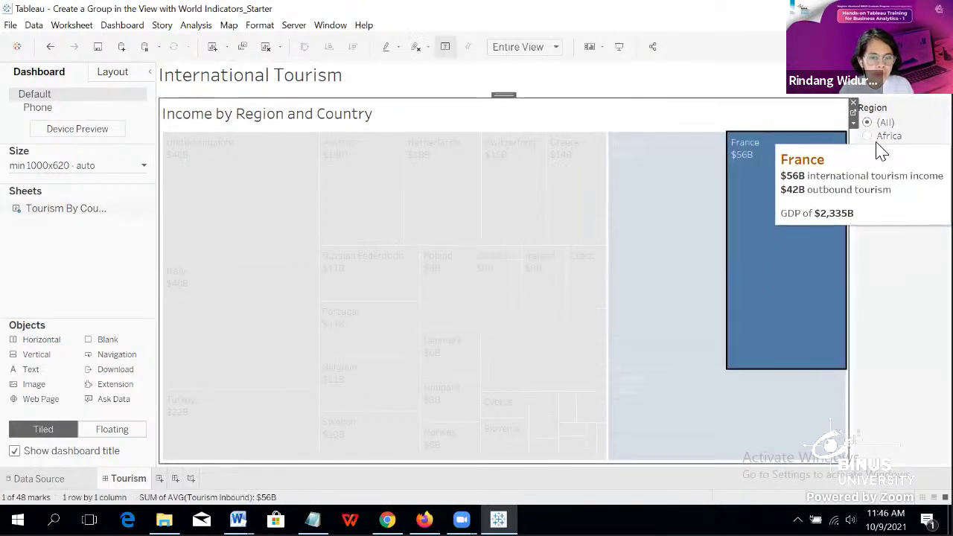
click(867, 125)
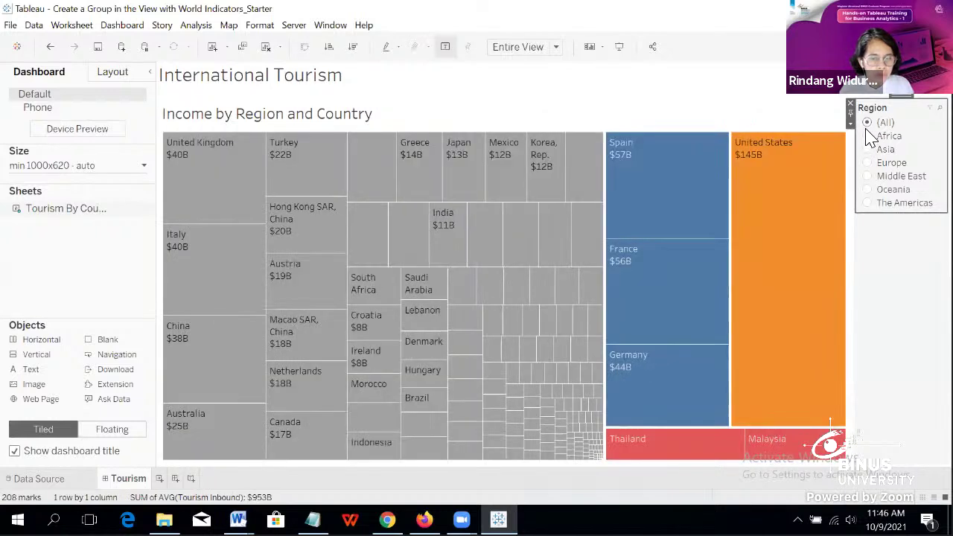
mouse_move(823, 170)
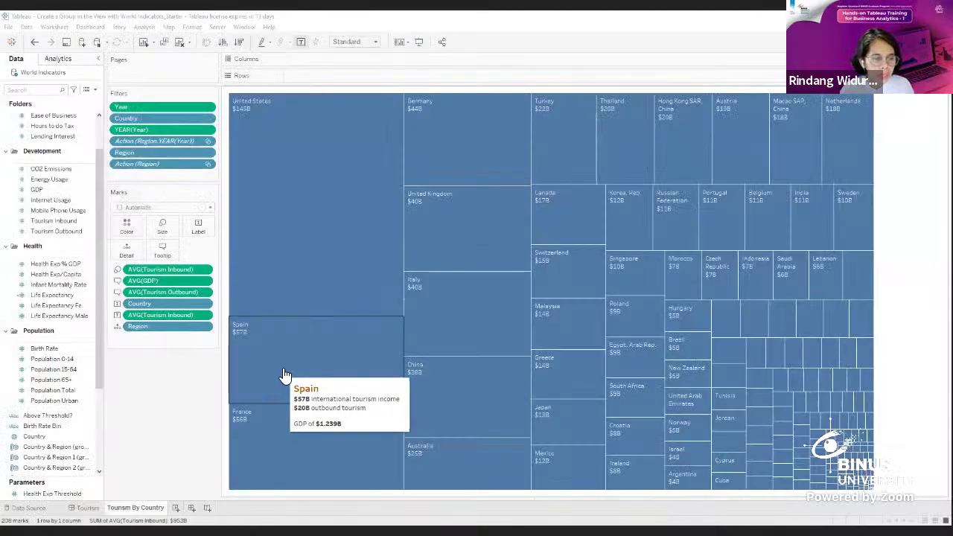
Step: On the Tourism By Country sheet, group the Spain, France and Germany marks by all dimensions
click(284, 378)
ctrl+click(269, 435)
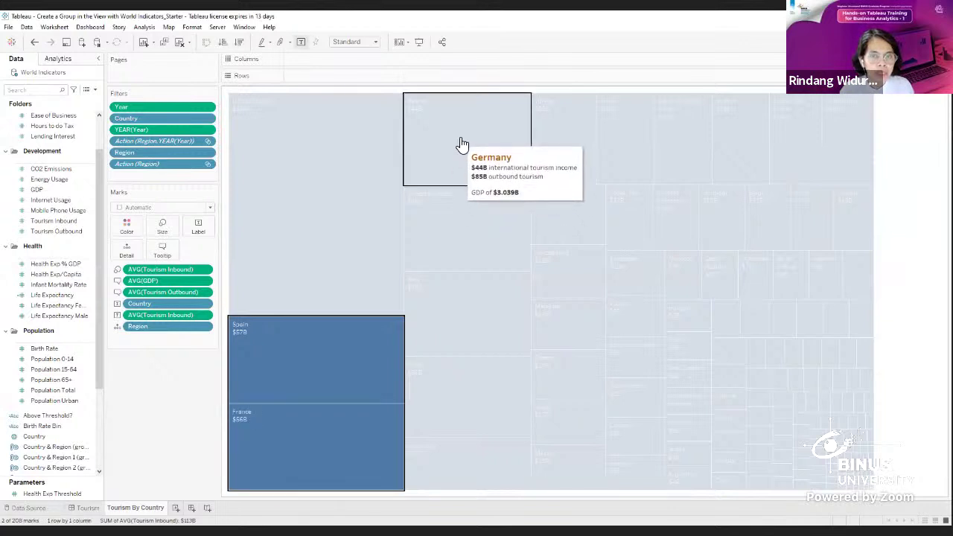
ctrl+click(462, 144)
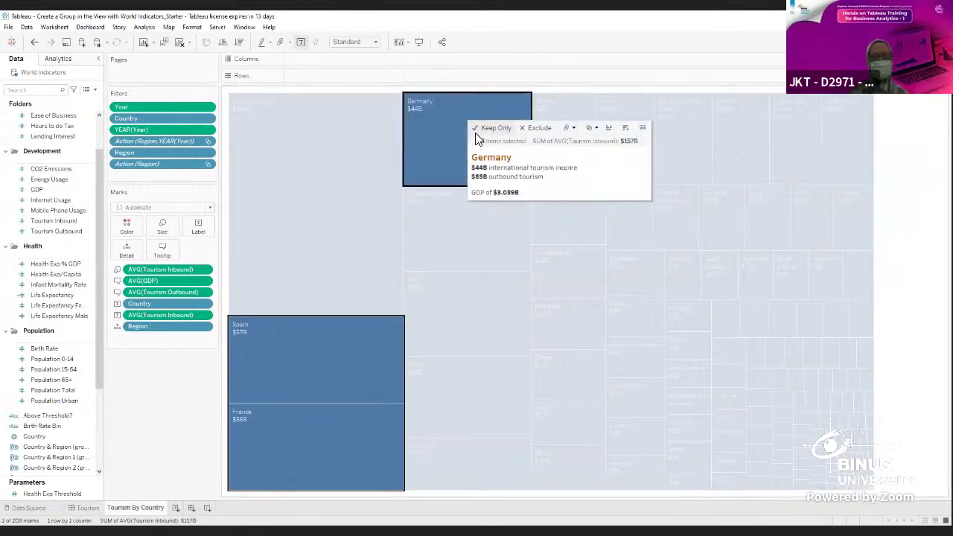
click(574, 129)
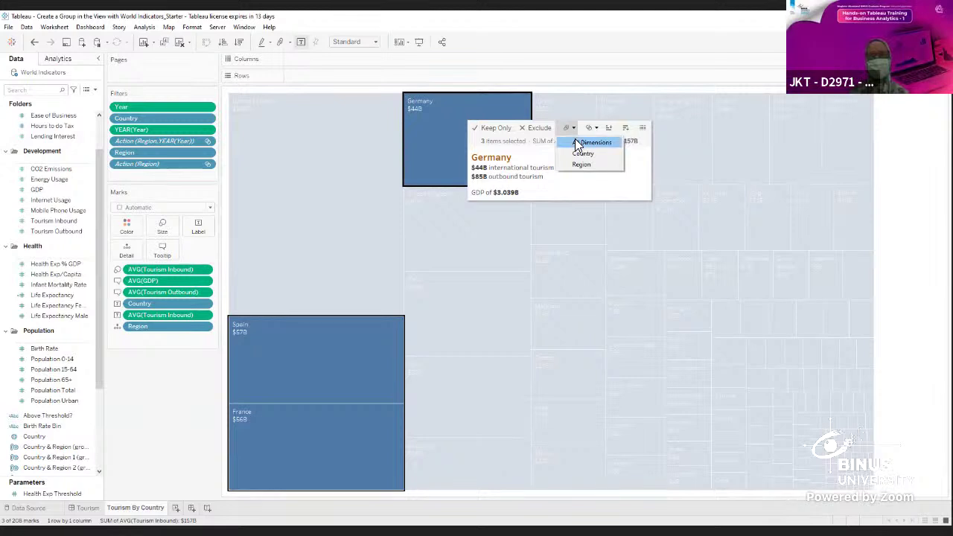
click(577, 142)
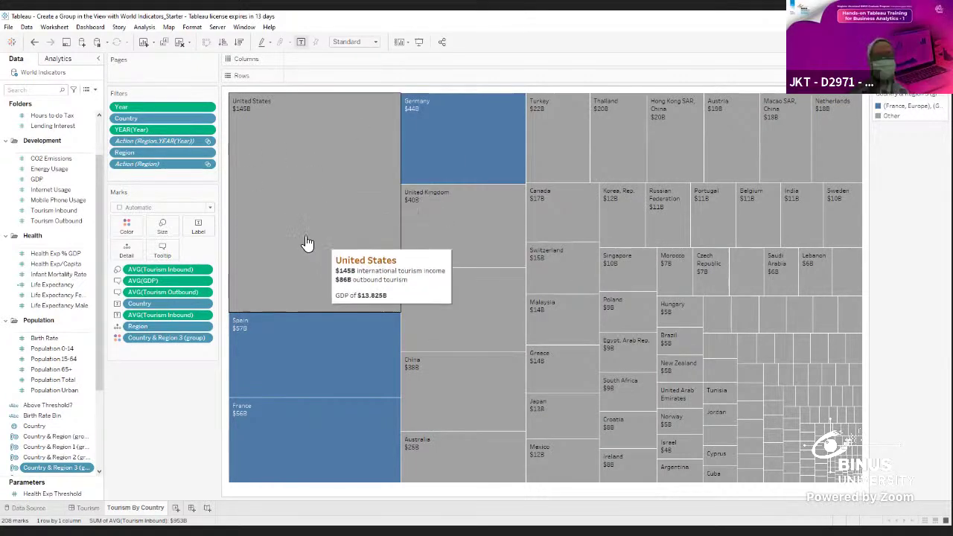
Step: Group the United States mark as its own second group in the Tourism By Country treemap and deselect it
click(272, 203)
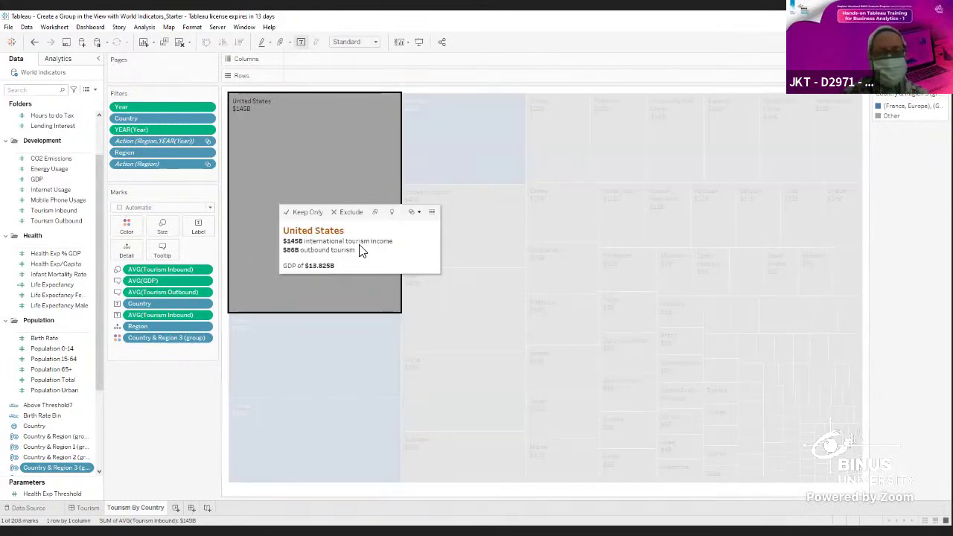
click(375, 212)
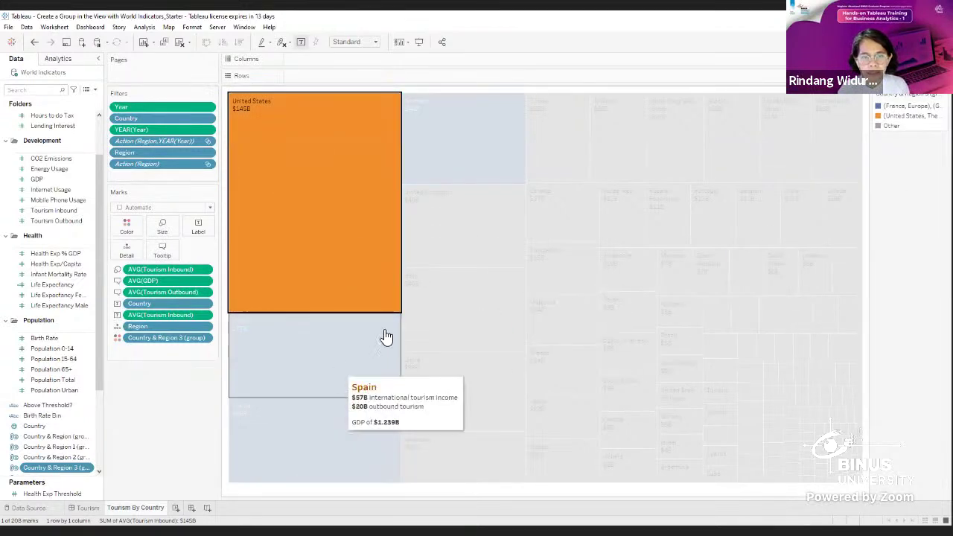
click(368, 224)
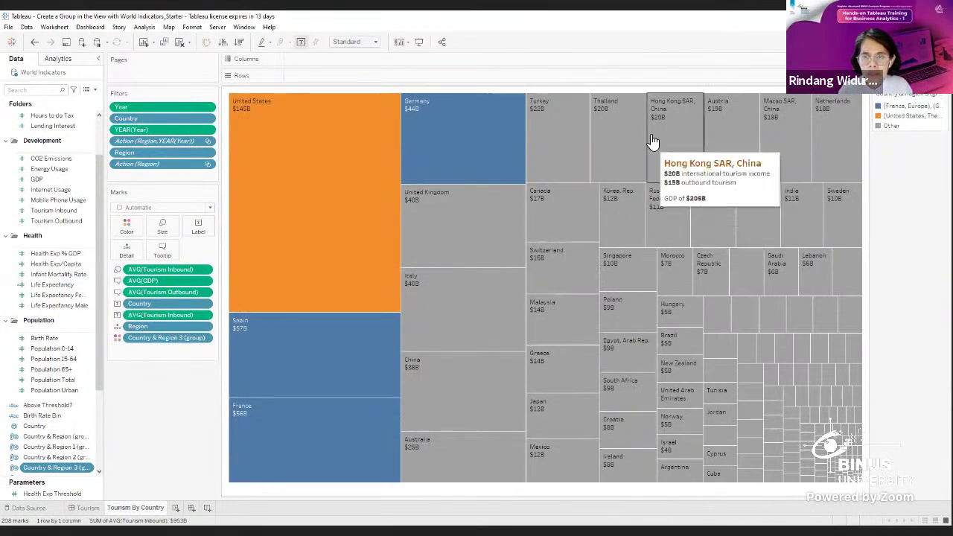
Step: Group the Thailand and Malaysia marks as a third group in the Tourism By Country treemap and check the Thailand mark
click(623, 119)
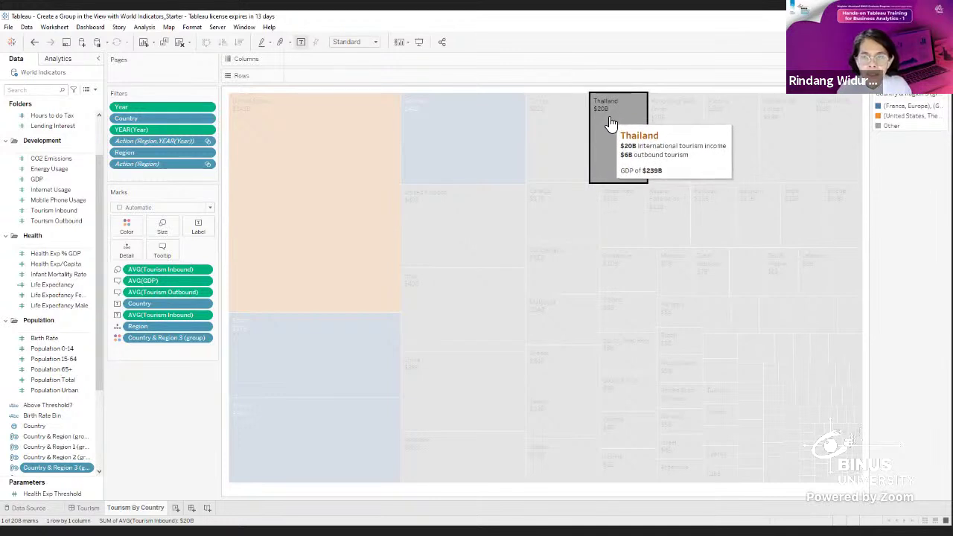
mouse_move(611, 131)
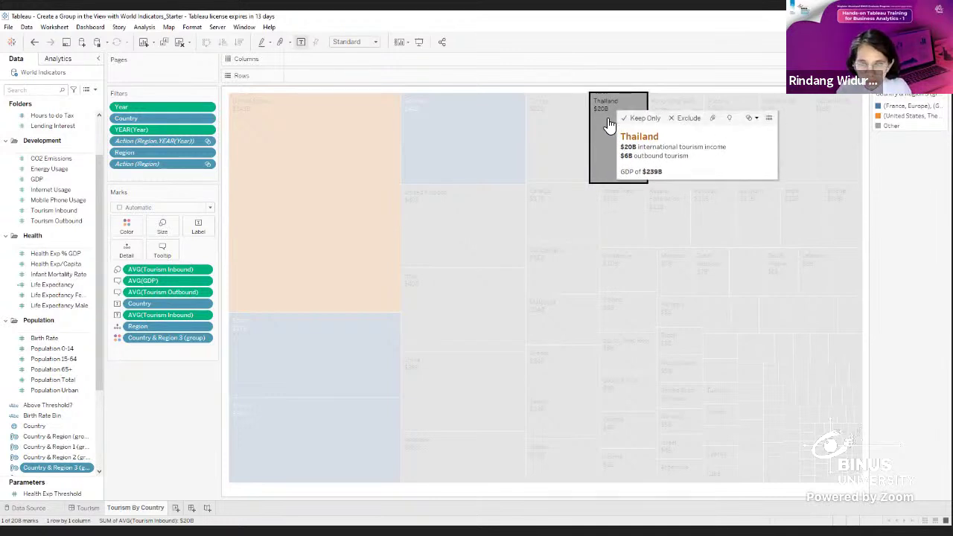
ctrl+click(575, 320)
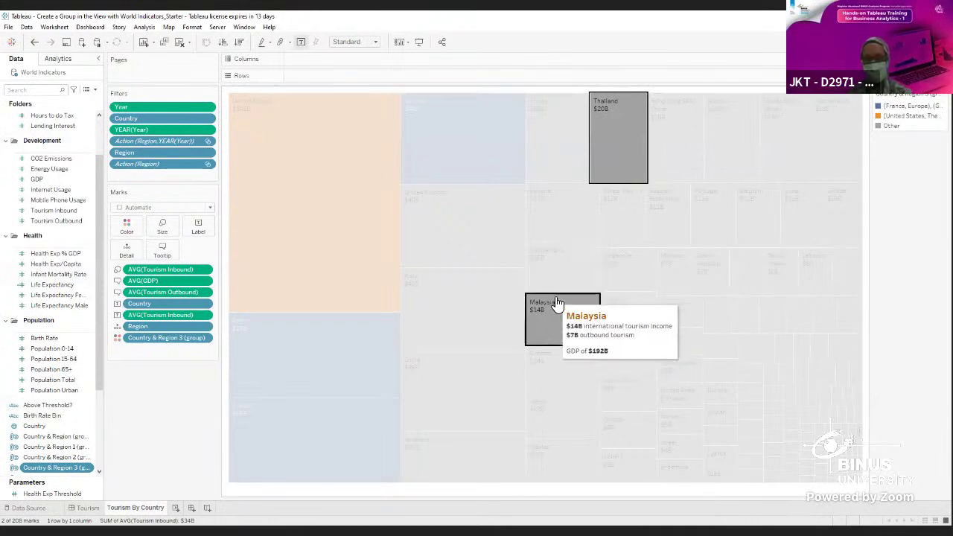
ctrl+click(581, 320)
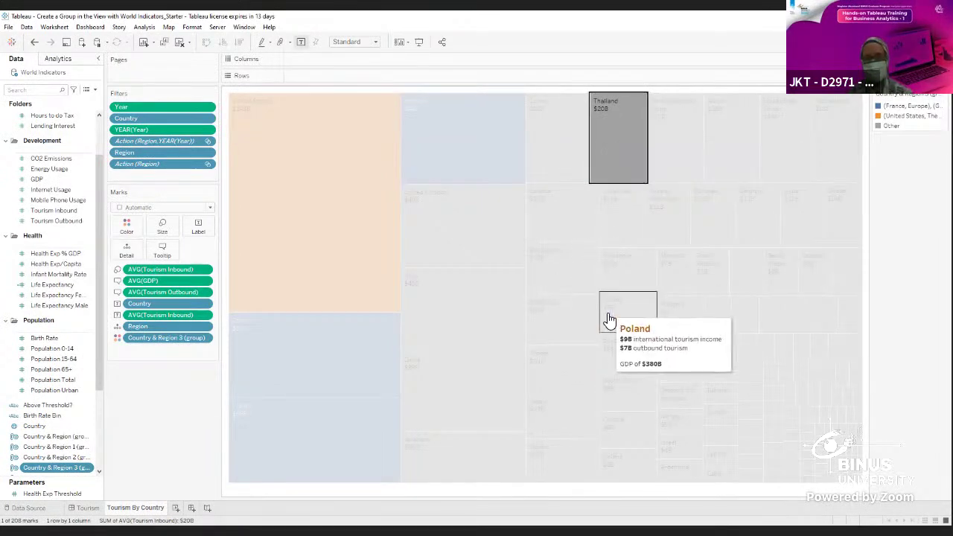
ctrl+click(567, 308)
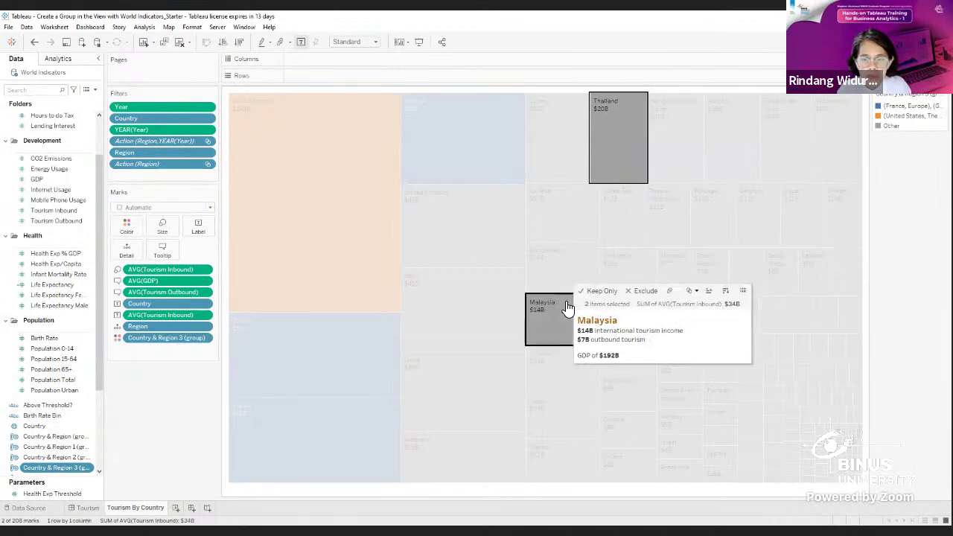
click(669, 292)
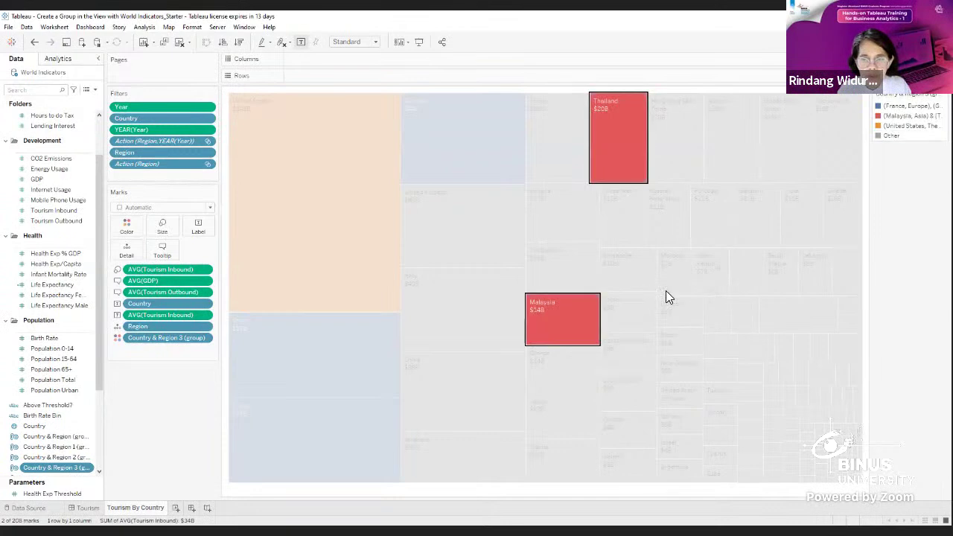
click(626, 143)
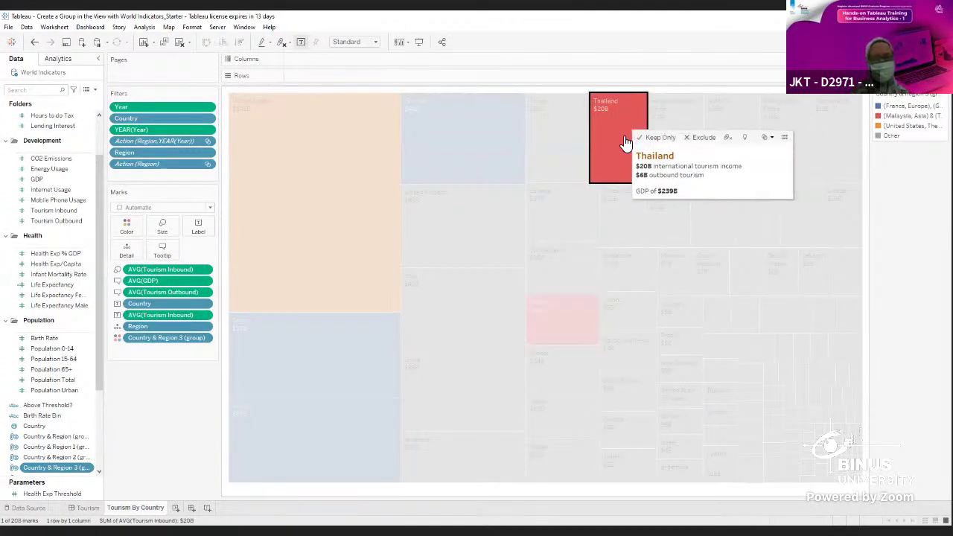
click(868, 198)
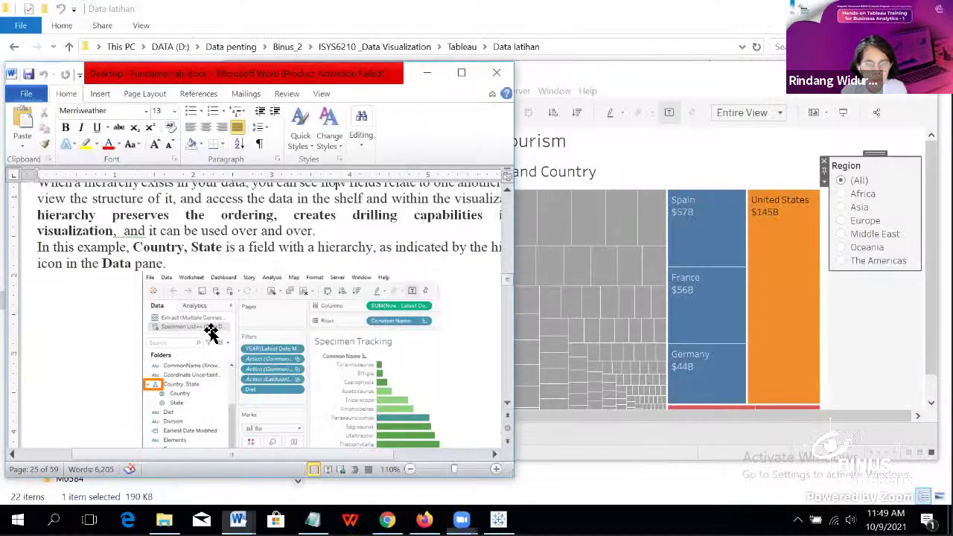
Step: Switch to the Word exercise document and read the introduction of the Creating Hierarchies in Your Data section
scroll(210, 331, down, 5)
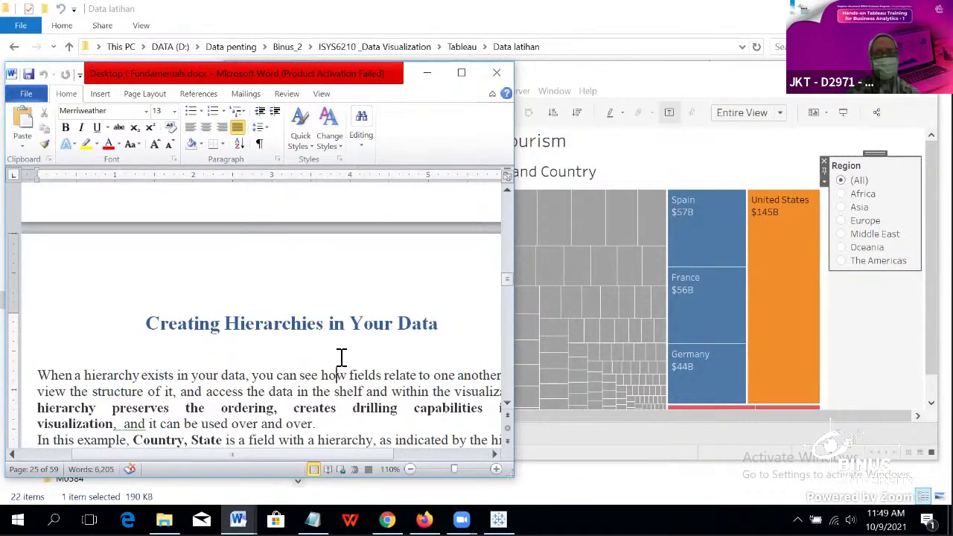
scroll(341, 358, down, 1)
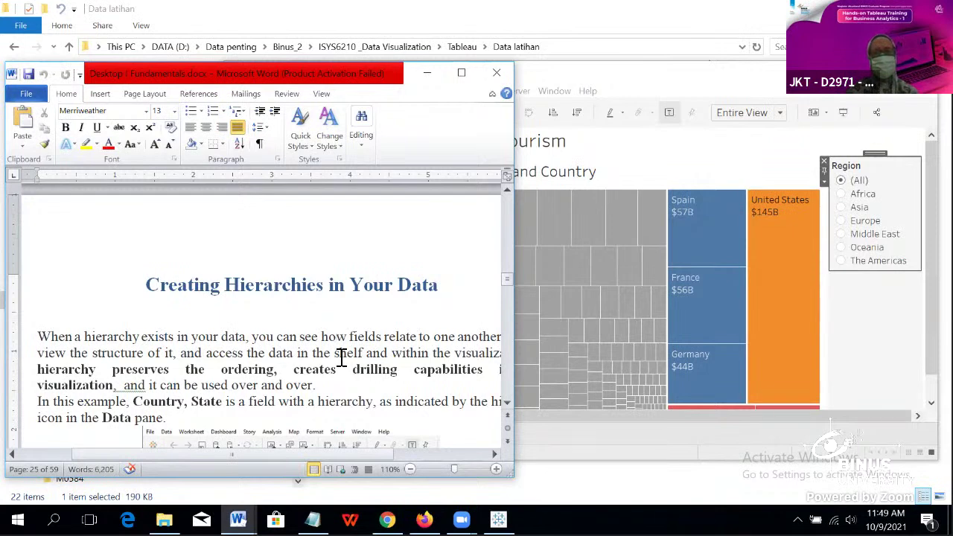
Step: Open the workbook Creating a hierarchy on Superstore_Starter.twbx from the Data latihan folder in Tableau
scroll(341, 358, down, 2)
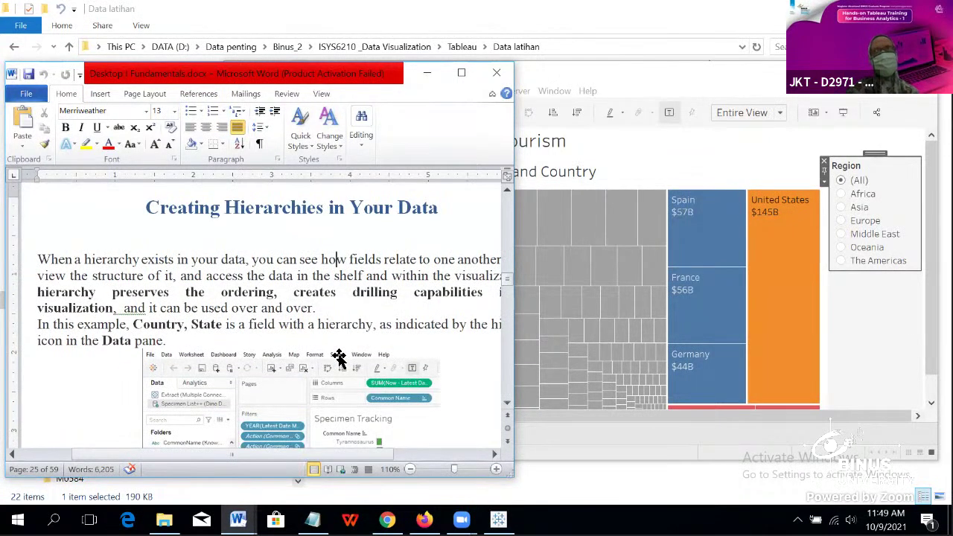
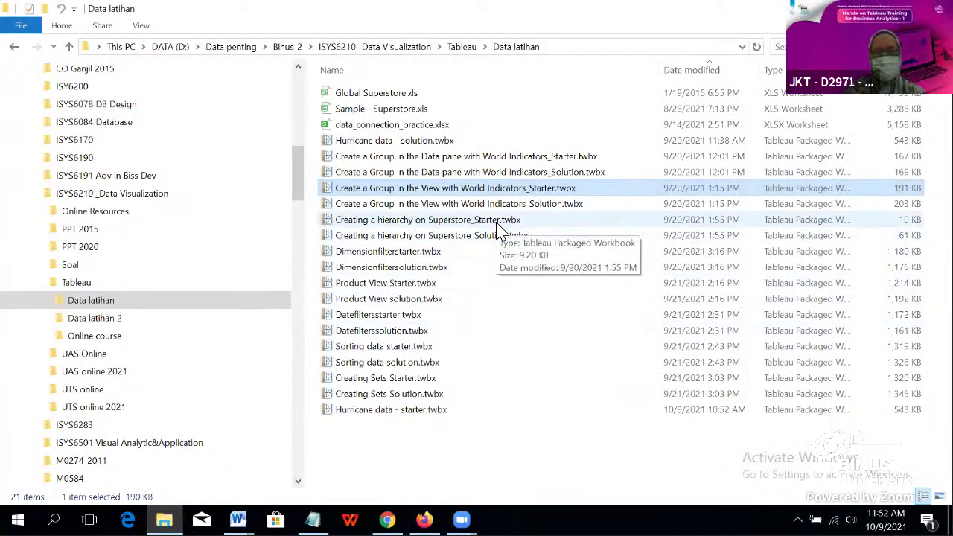
double_click(499, 220)
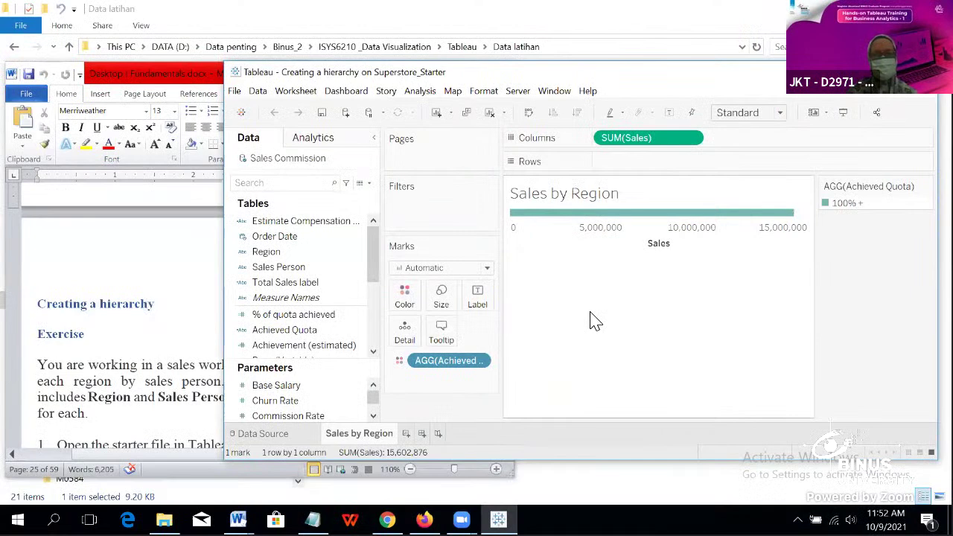
Step: Switch to the Word exercise document and read the Creating a hierarchy exercise's introduction and its first two numbered tasks
click(115, 283)
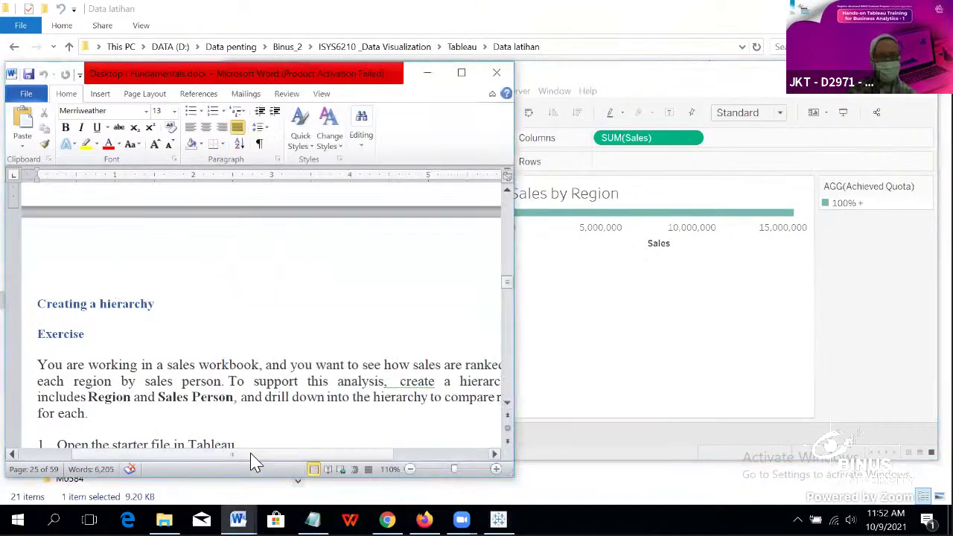
drag(251, 455, 234, 460)
scroll(234, 365, down, 2)
scroll(250, 328, down, 1)
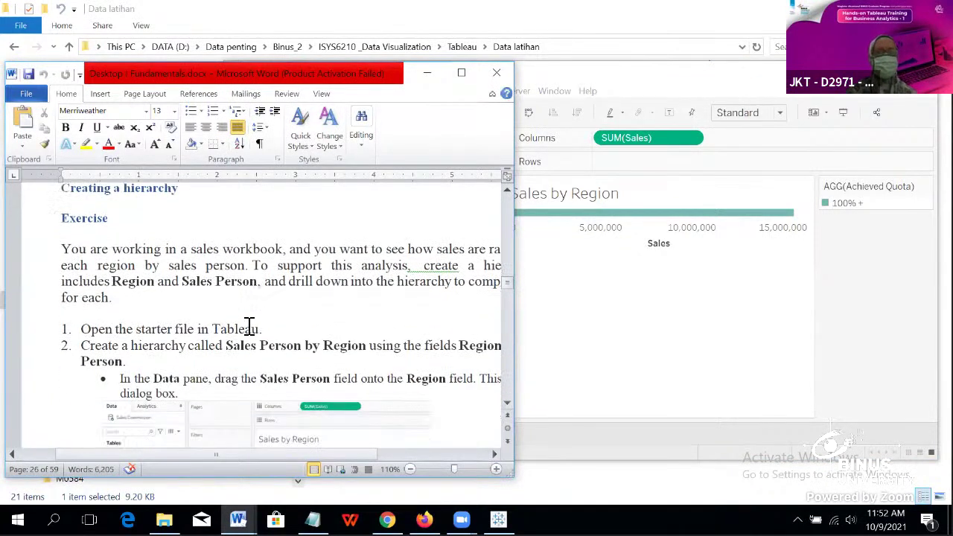
drag(280, 456, 308, 456)
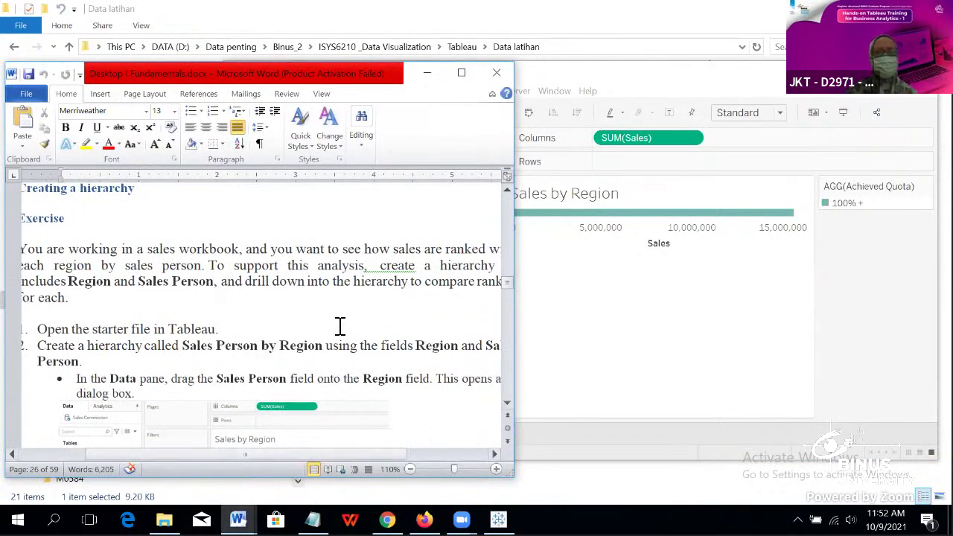
drag(332, 458, 393, 457)
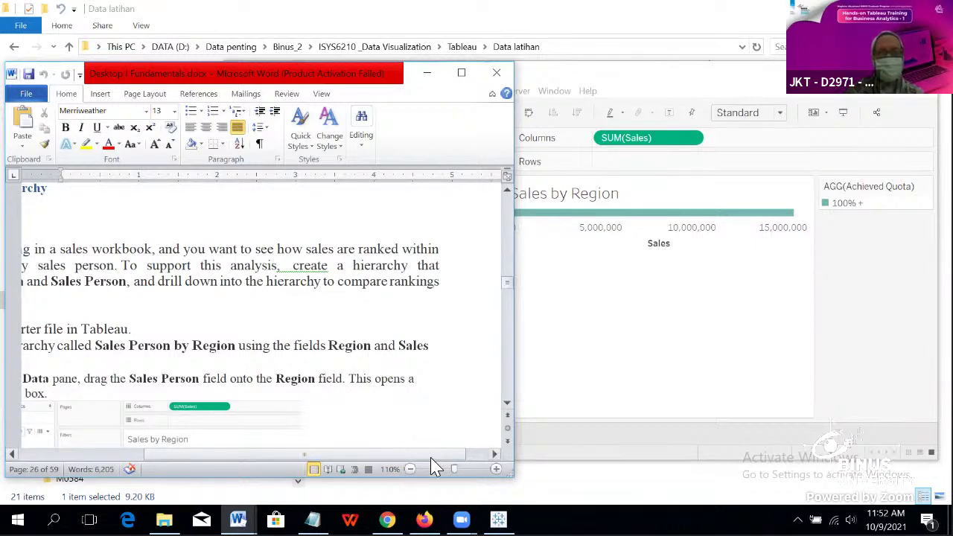
drag(432, 456, 353, 470)
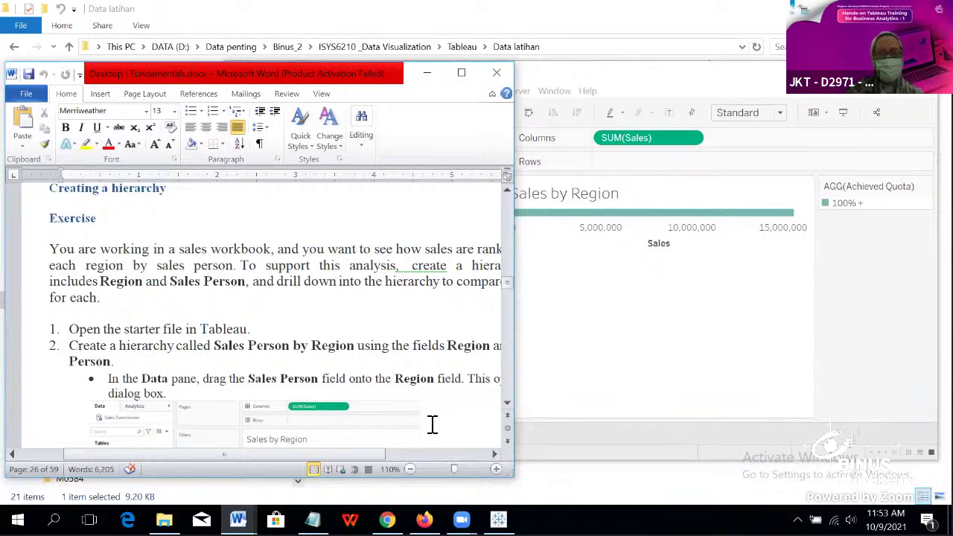
mouse_move(376, 455)
mouse_down()
mouse_move(435, 457)
mouse_move(373, 459)
mouse_up()
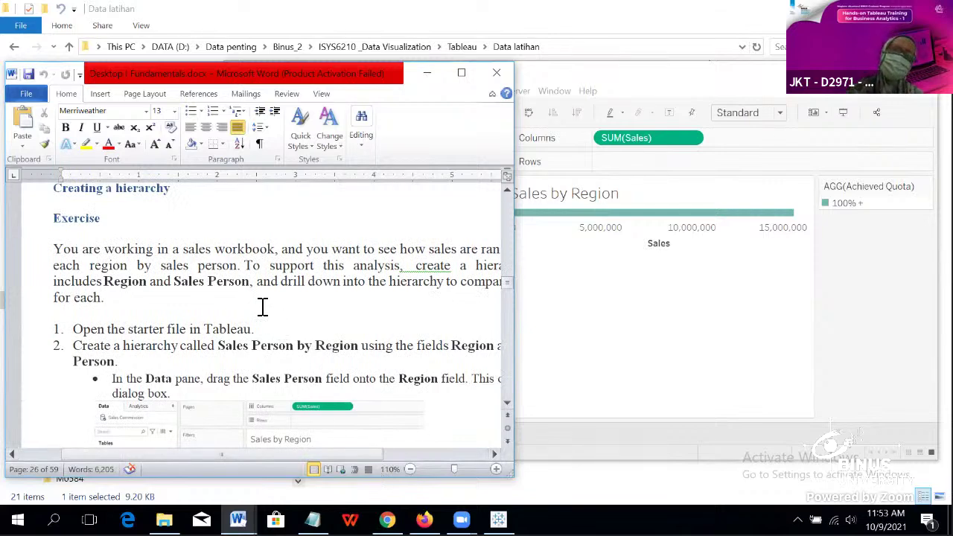
scroll(262, 307, down, 1)
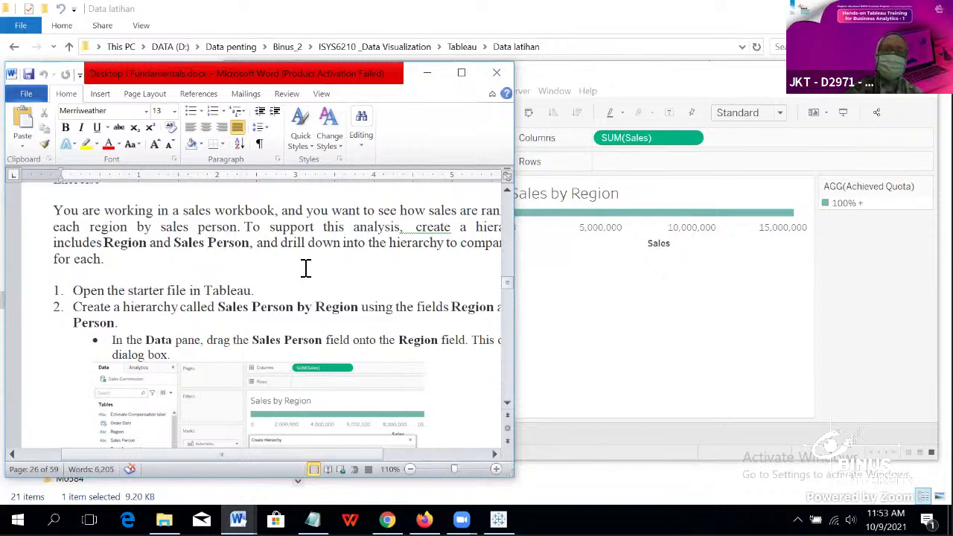
scroll(305, 291, down, 1)
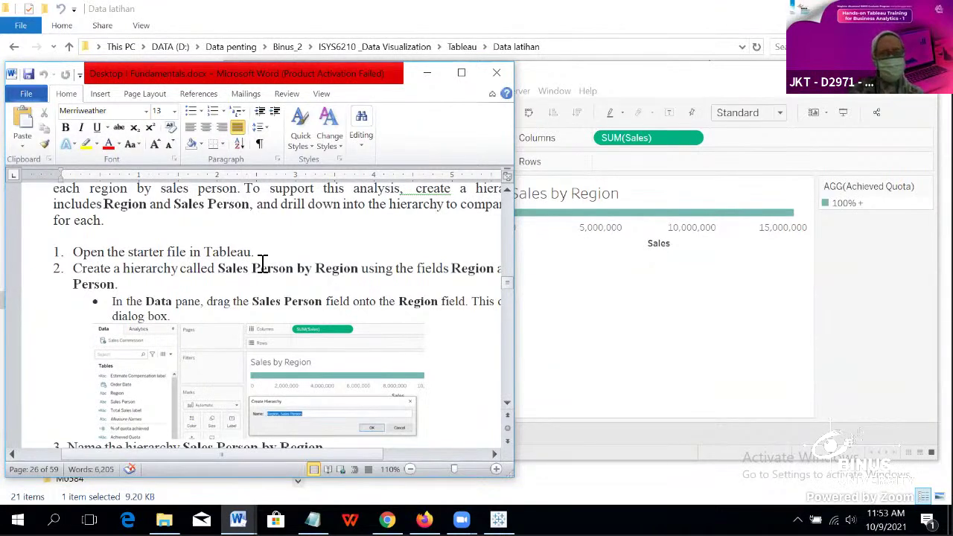
Step: Move the Tableau and Word windows apart so they overlap less, and return to the Tableau workbook
click(579, 83)
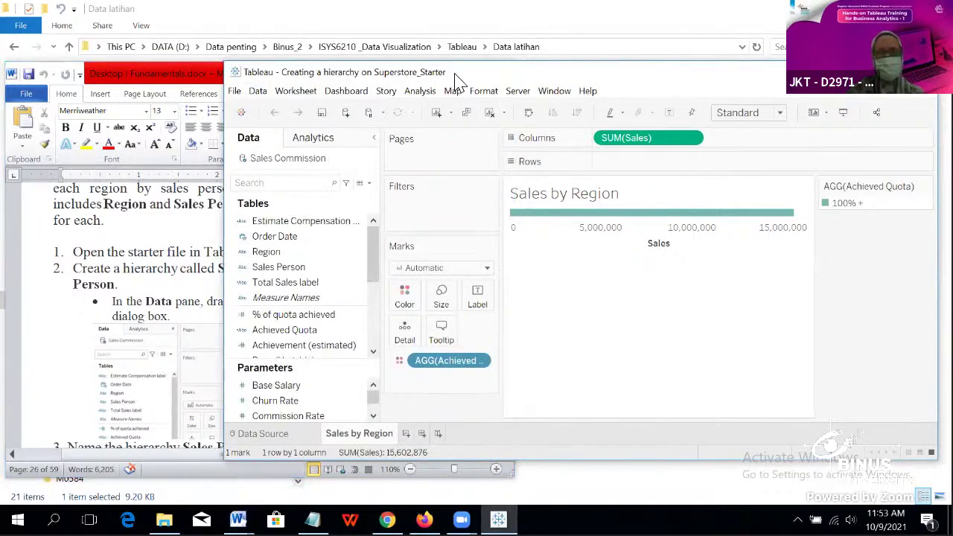
drag(457, 74, 511, 78)
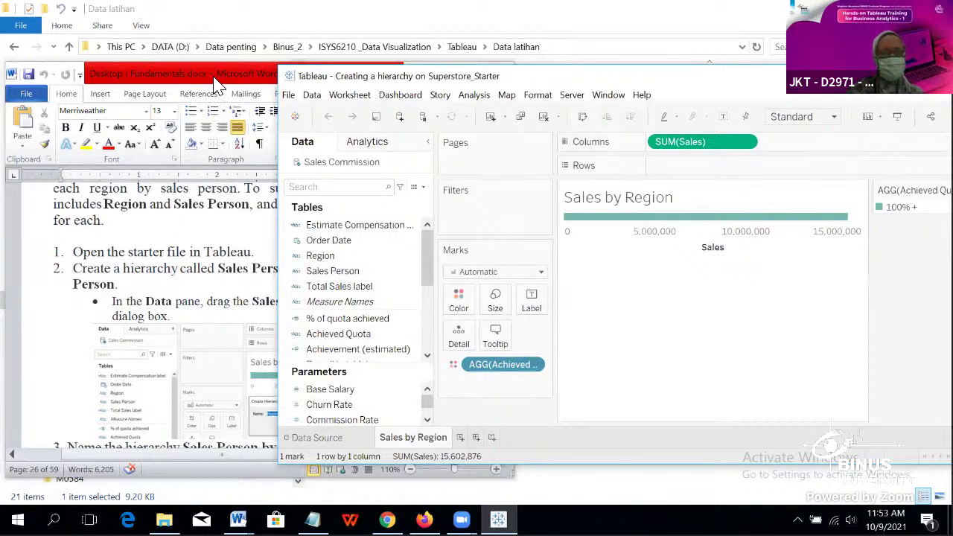
drag(216, 84, 169, 81)
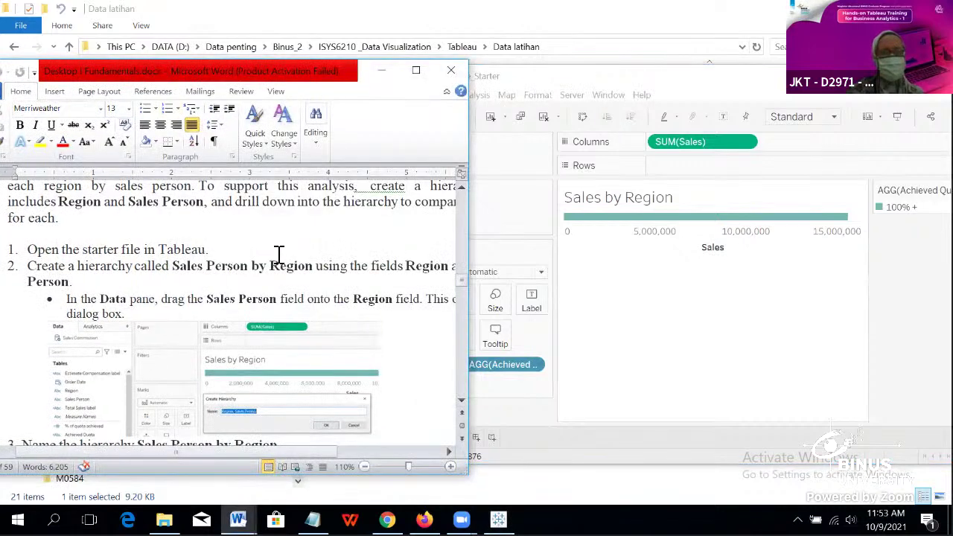
click(532, 85)
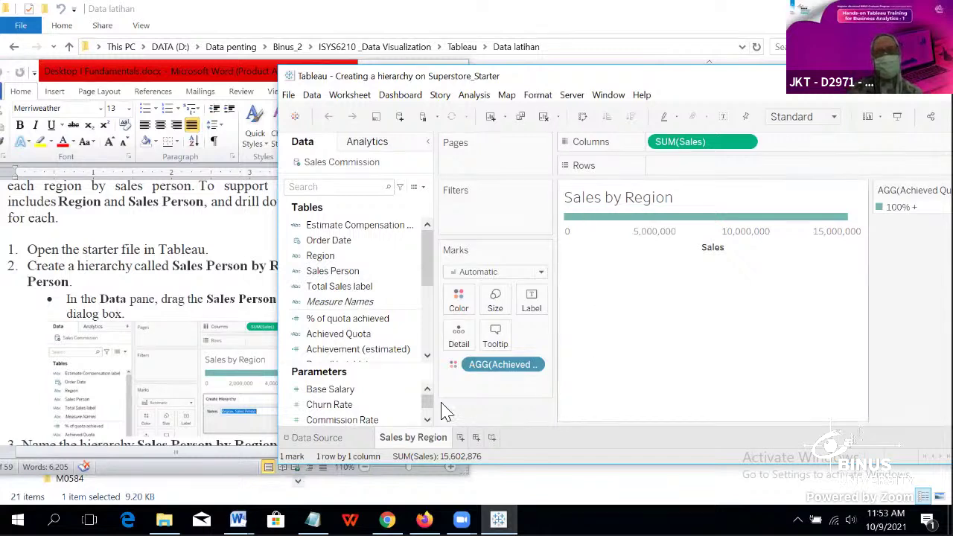
Step: Examine the Sales Commission data source and its Migrated Data table, and return to the Sales by Region sheet and its sales bar
click(339, 442)
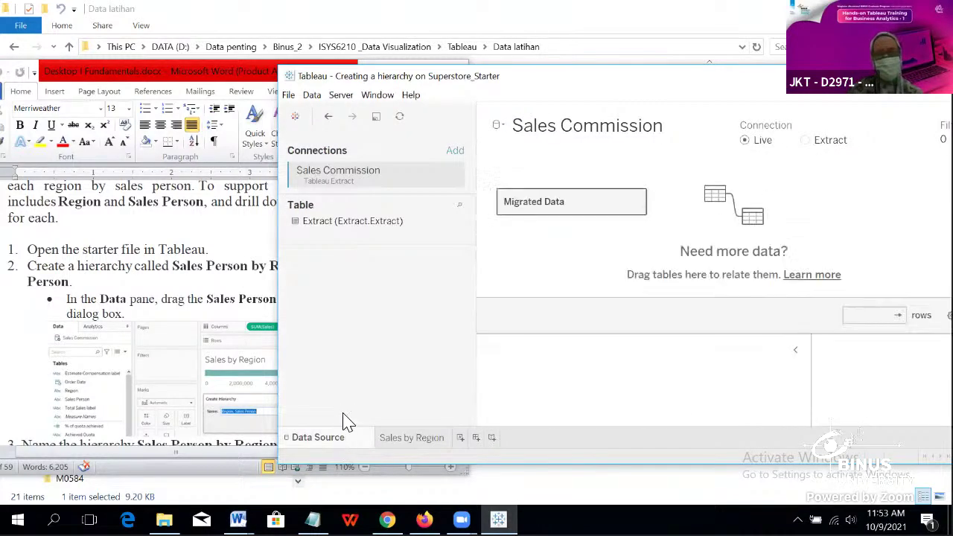
click(402, 440)
click(350, 269)
drag(350, 333, 622, 246)
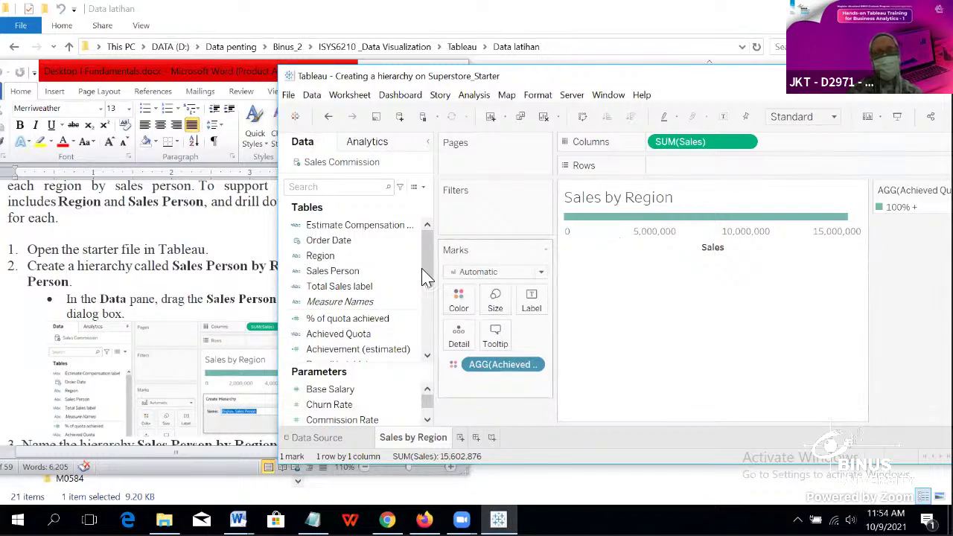
click(343, 439)
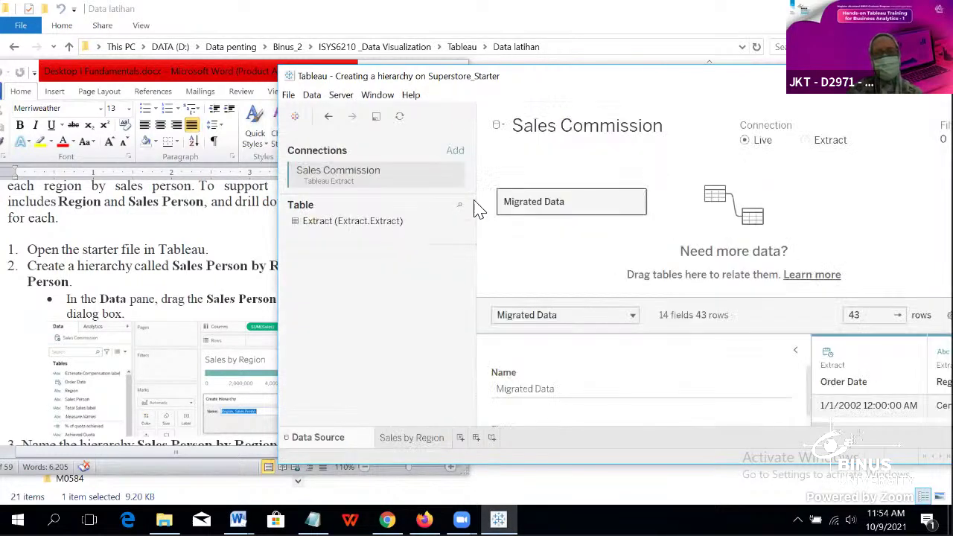
click(413, 440)
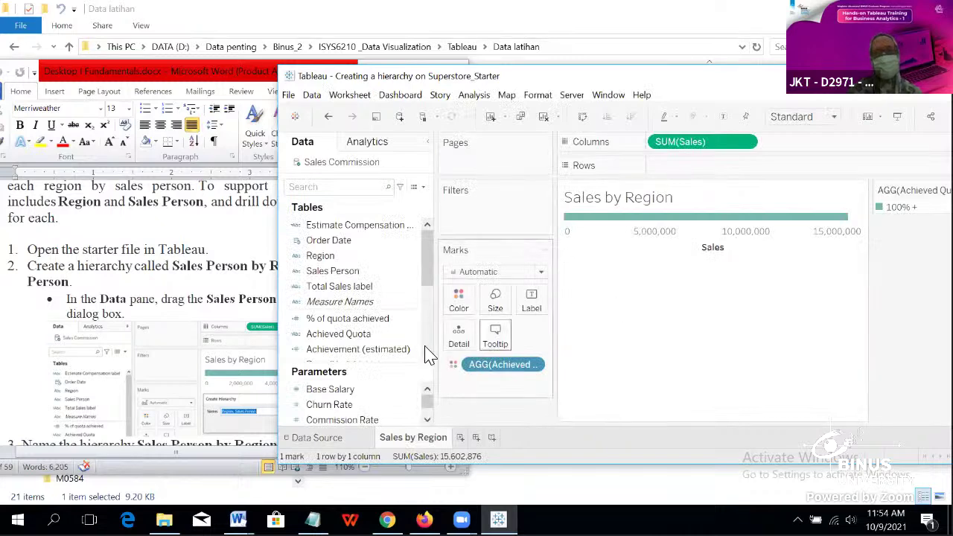
mouse_move(677, 225)
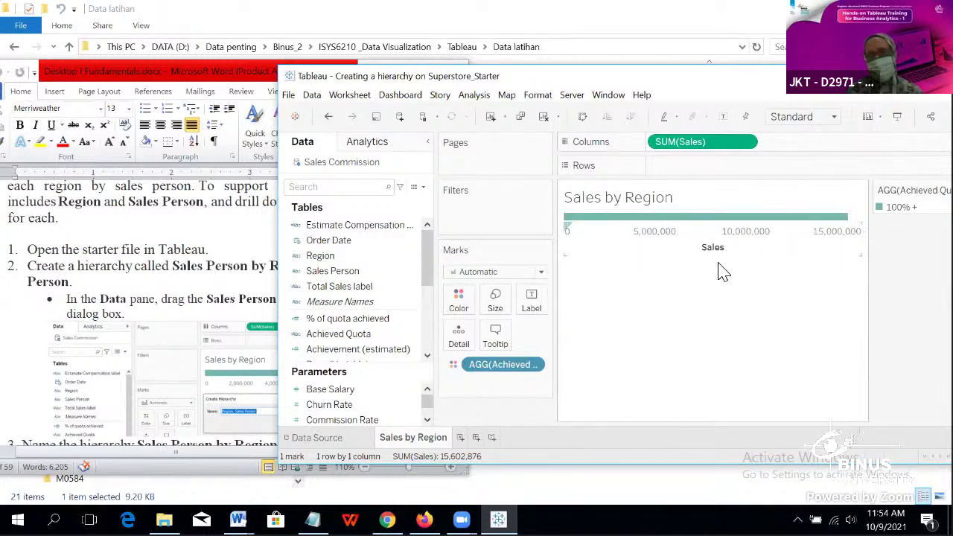
Step: Switch to the Word exercise document and read the instructions for building and naming the Sales Person by Region hierarchy
click(216, 265)
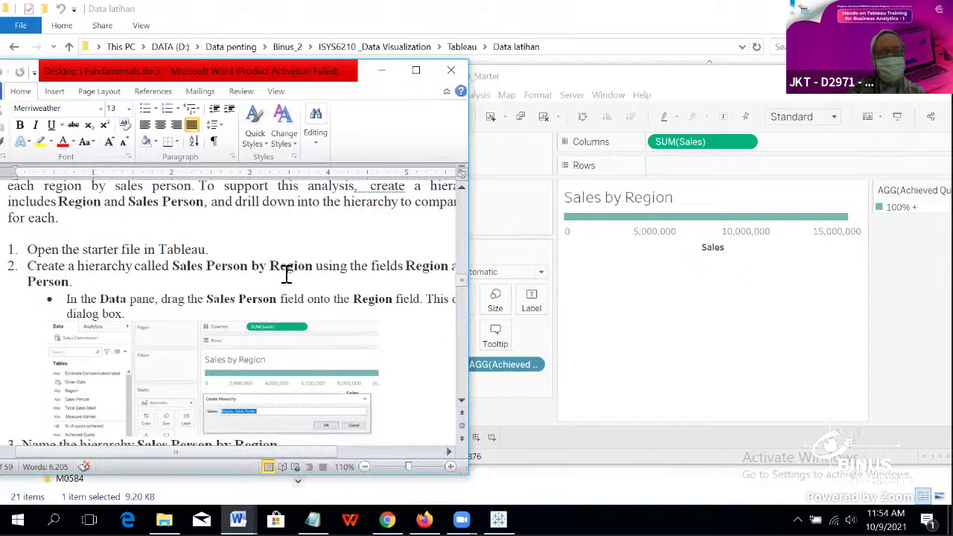
mouse_move(330, 453)
mouse_down()
mouse_move(350, 463)
mouse_move(370, 455)
mouse_move(315, 454)
mouse_up()
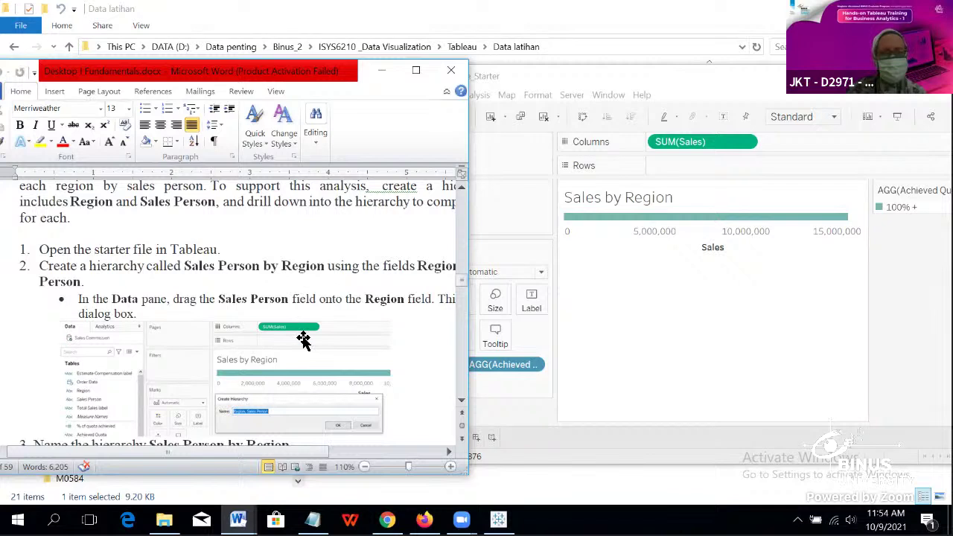
scroll(342, 313, down, 2)
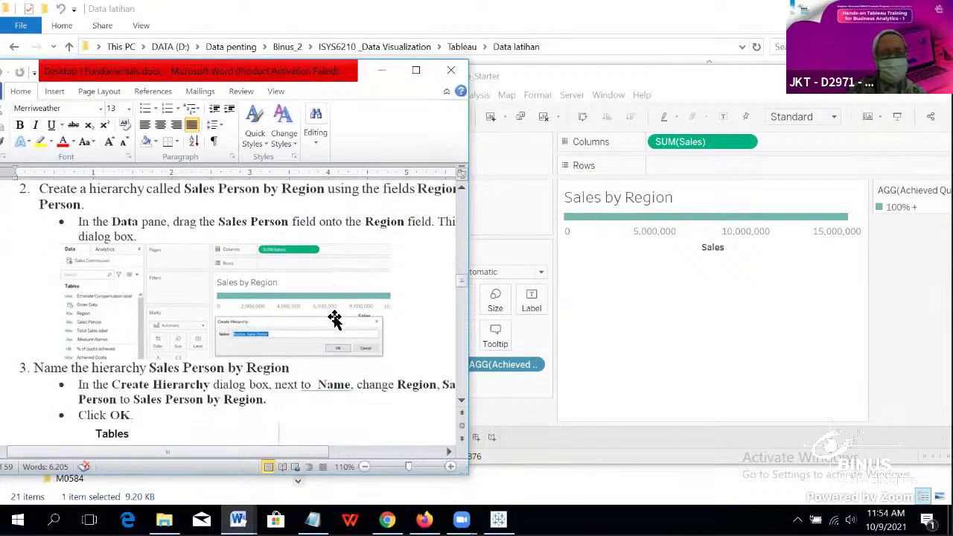
scroll(326, 281, down, 2)
scroll(325, 281, up, 2)
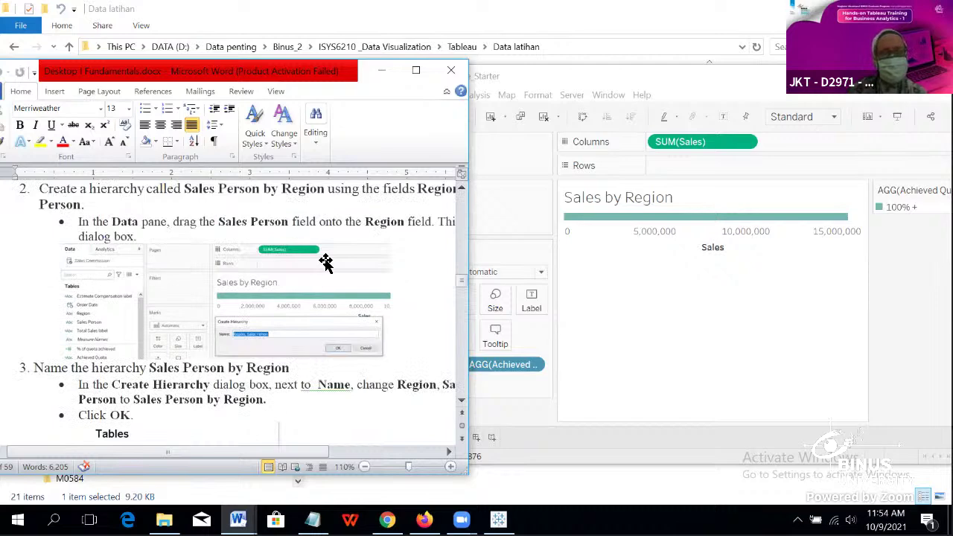
drag(298, 451, 319, 451)
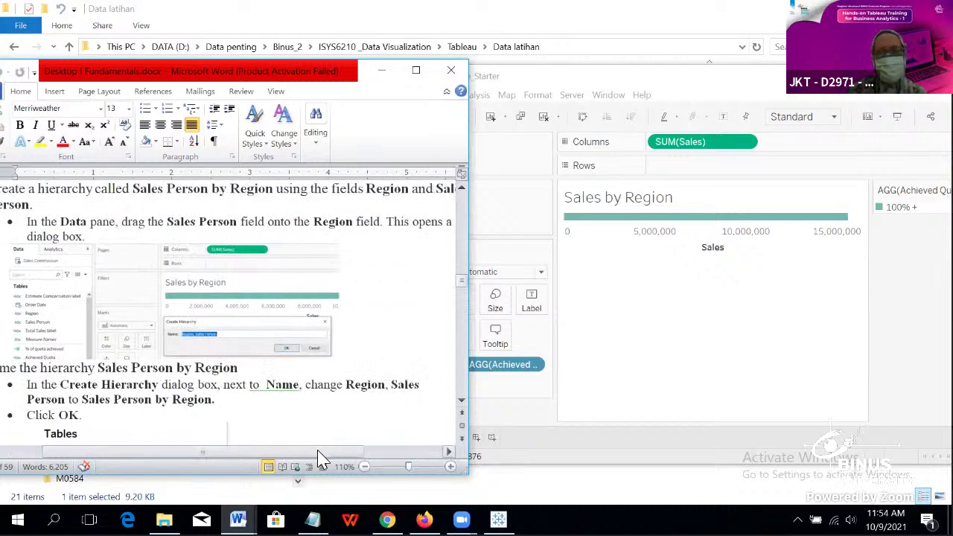
Step: In the Tableau workbook, create a hierarchy named Sales Person by Region from the Region field with Sales Person beneath it
click(524, 84)
click(347, 271)
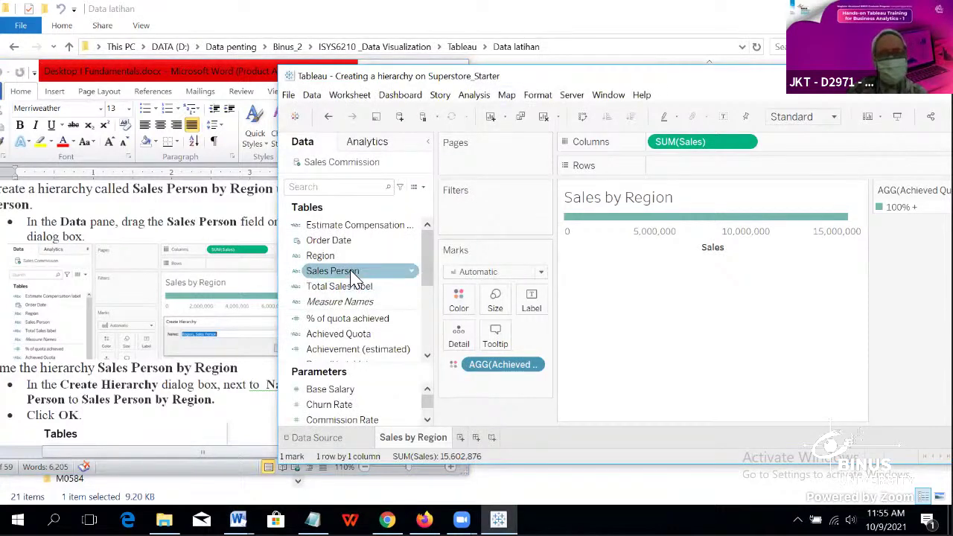
click(147, 316)
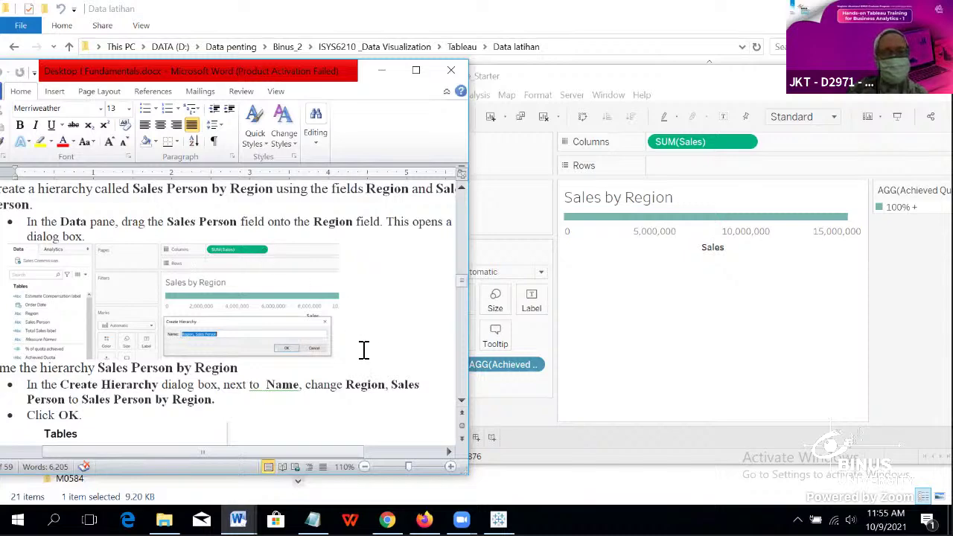
click(512, 81)
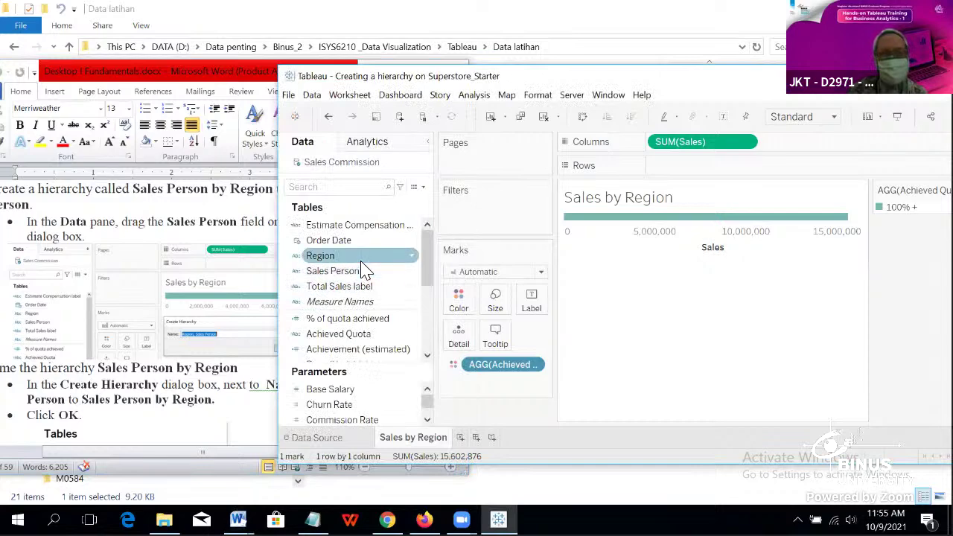
drag(351, 273, 349, 268)
drag(345, 257, 347, 257)
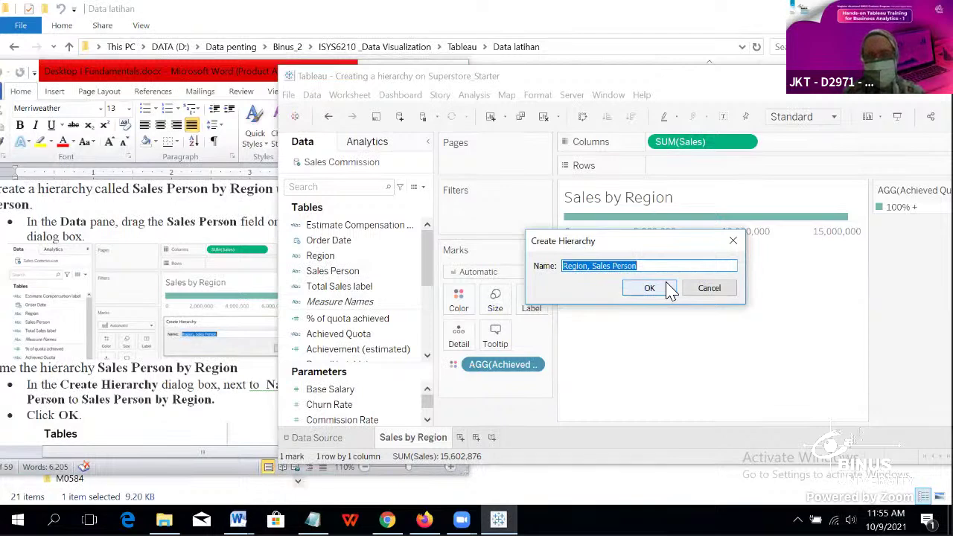
text(S)
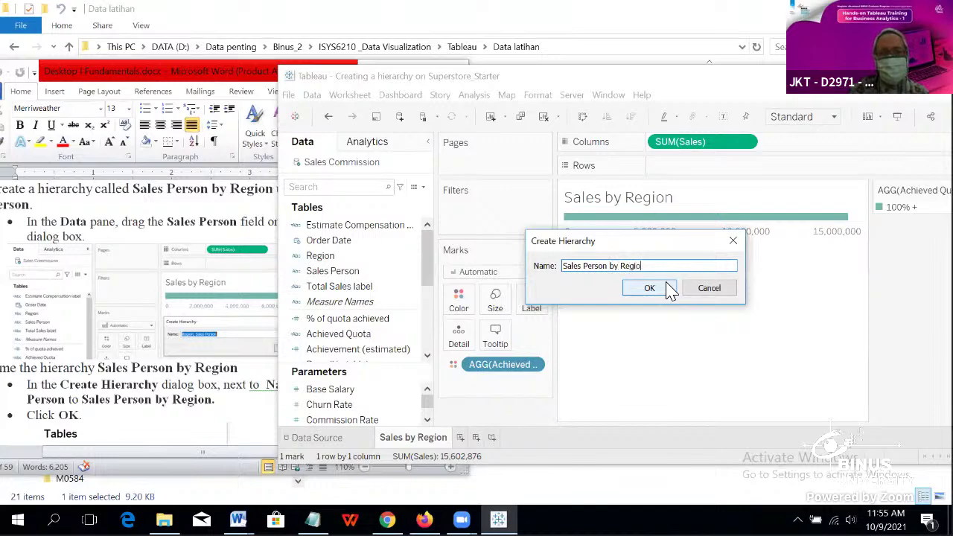
click(190, 398)
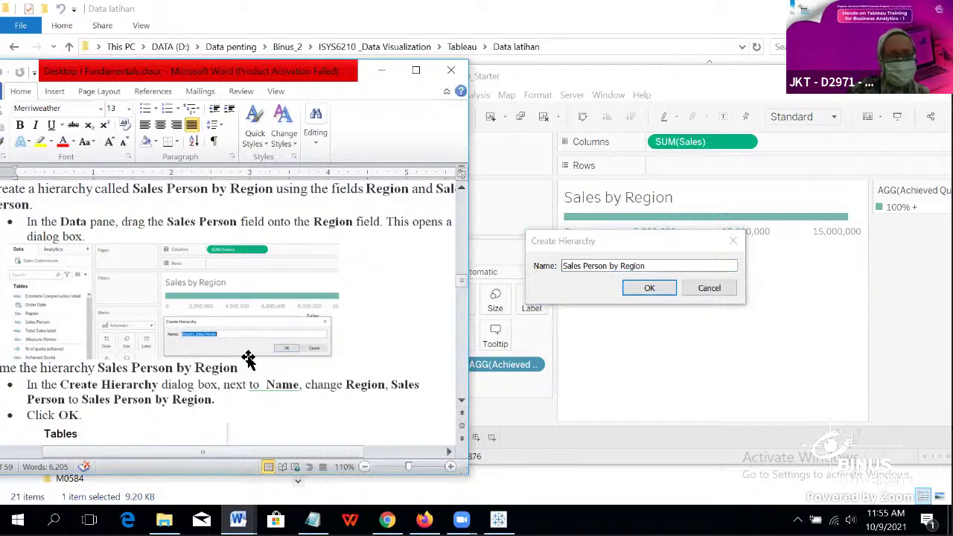
click(605, 246)
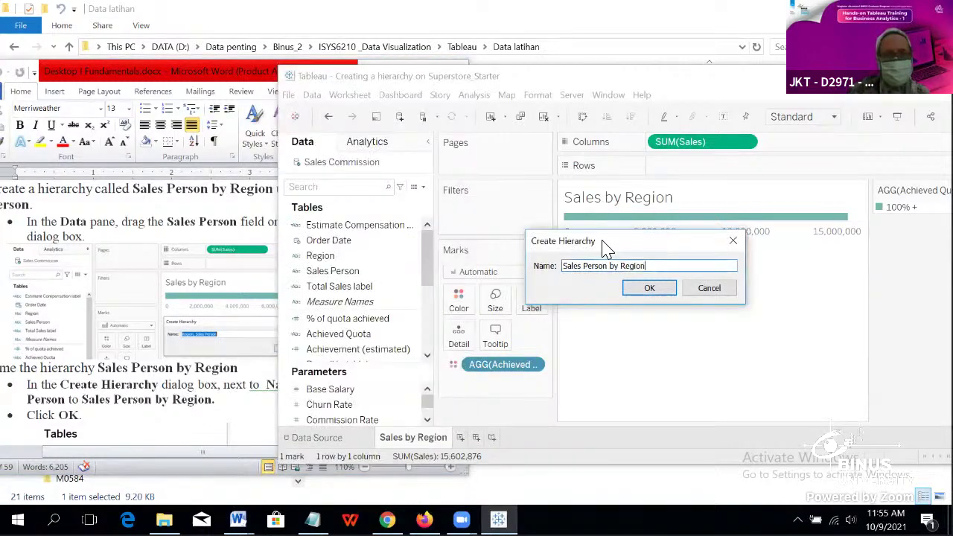
click(650, 290)
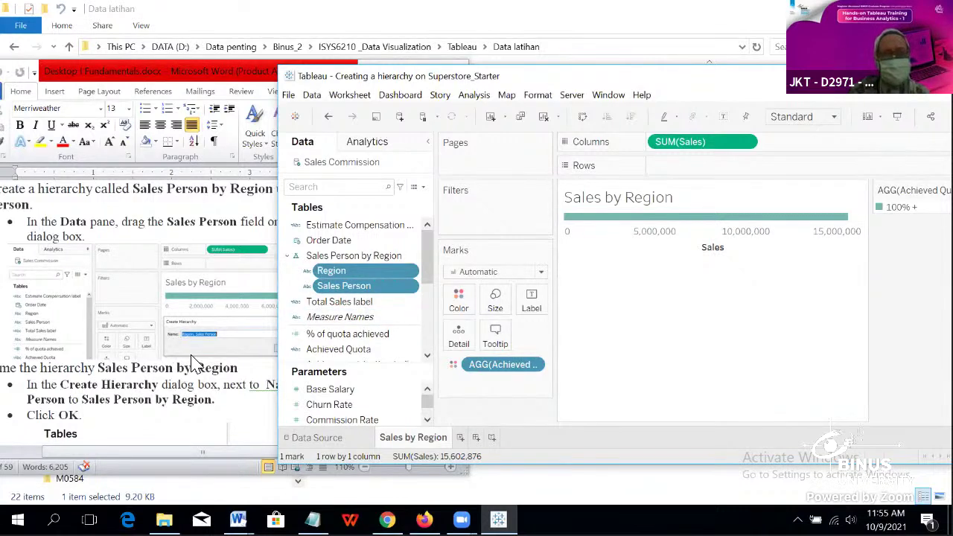
Step: Compare the Sales Person by Region hierarchy in the Tableau workbook with the expected field list in the Word exercise document
scroll(166, 372, down, 1)
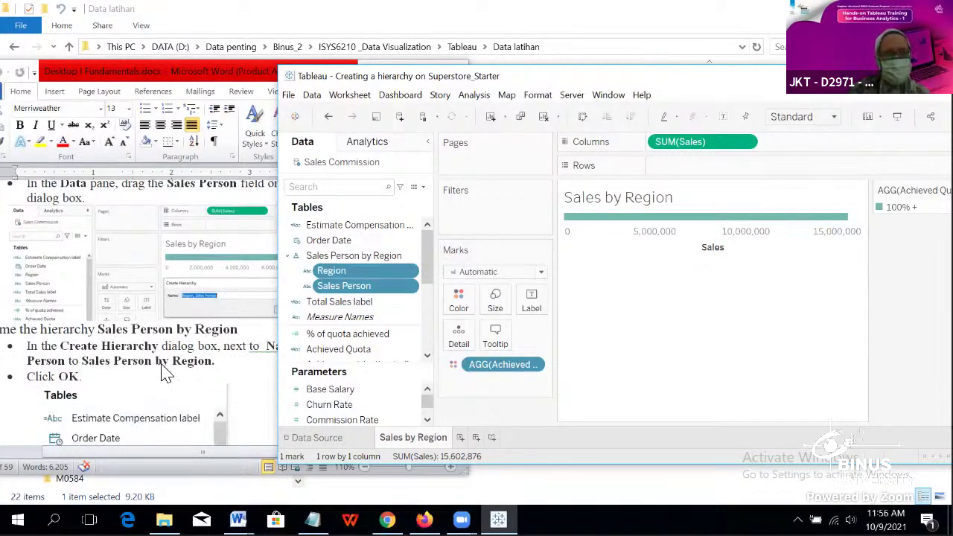
click(198, 360)
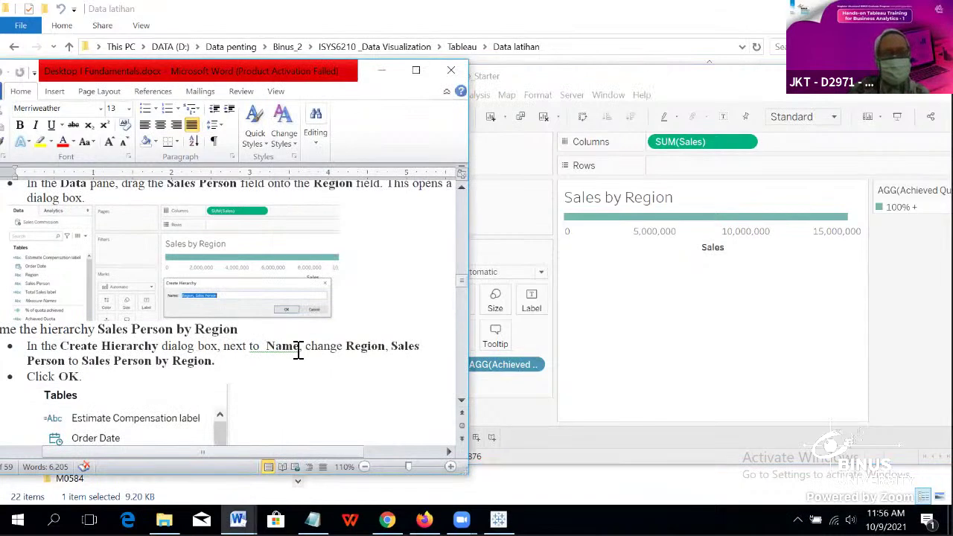
scroll(298, 352, down, 4)
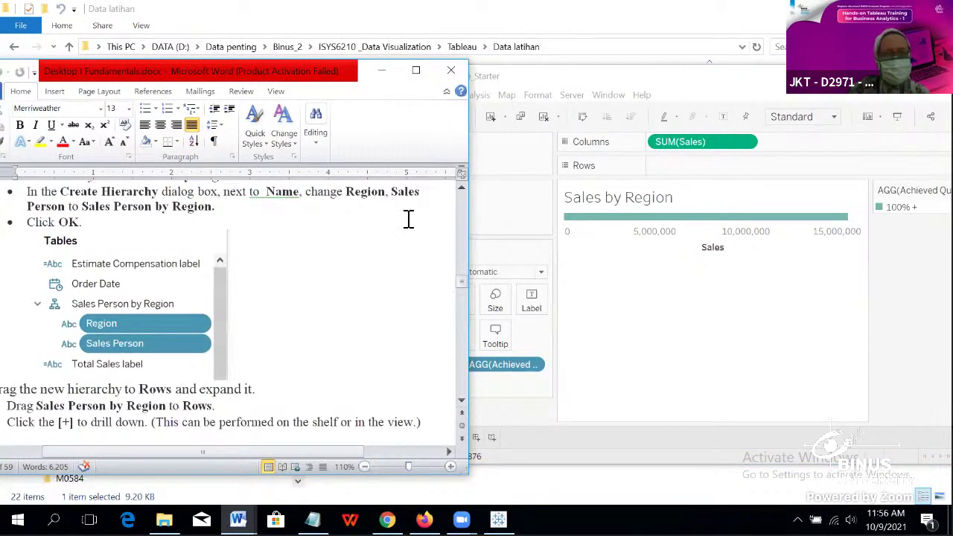
click(523, 85)
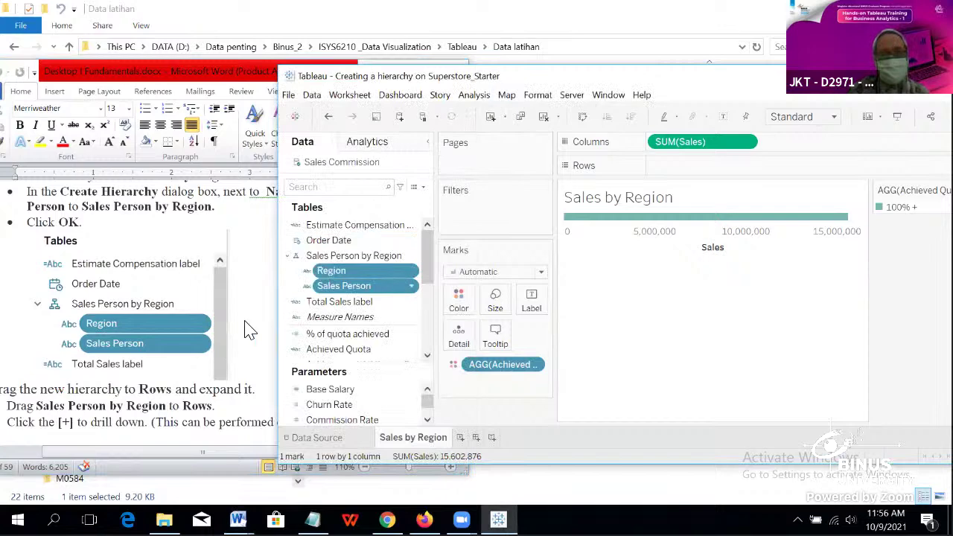
click(165, 341)
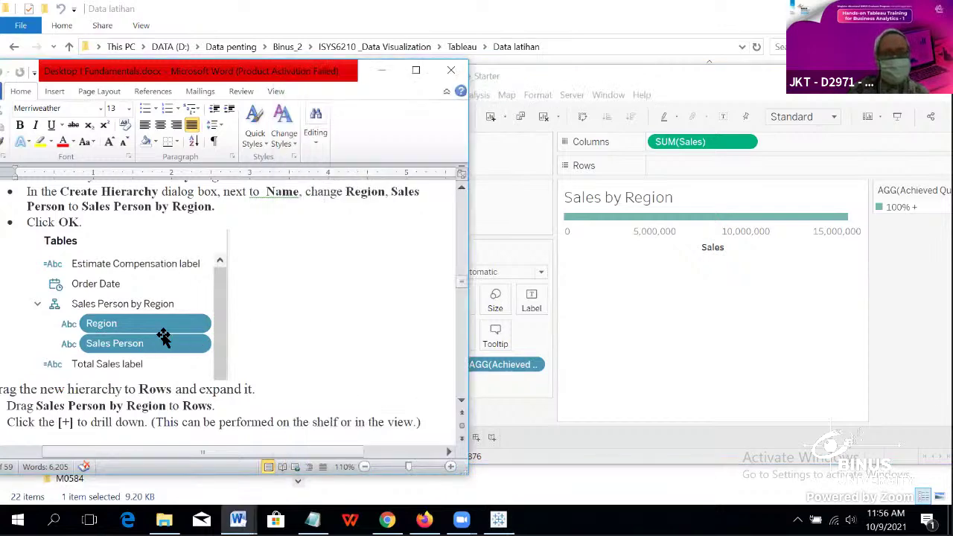
click(553, 77)
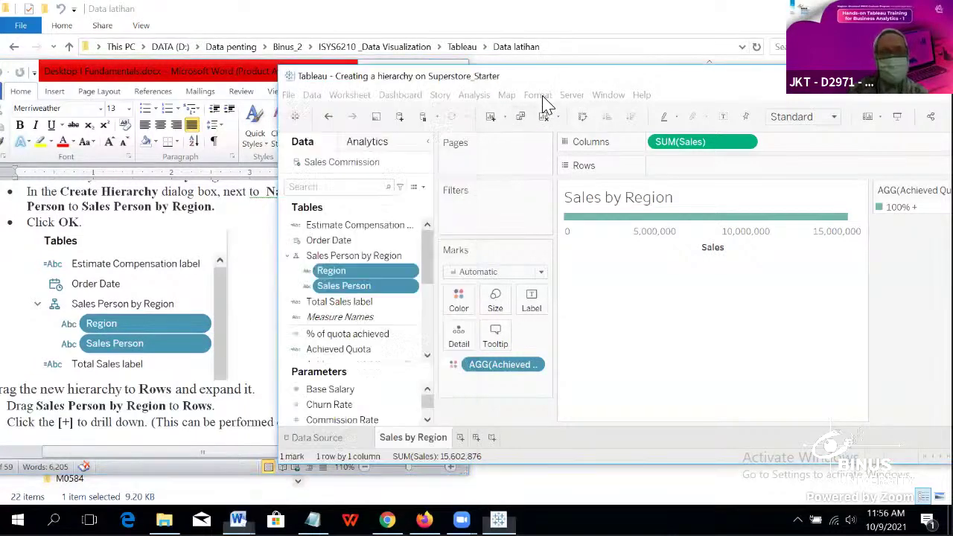
Step: In the Word document, read the step on adding the hierarchy to Rows and enlarge the expected chart to 150%
click(227, 270)
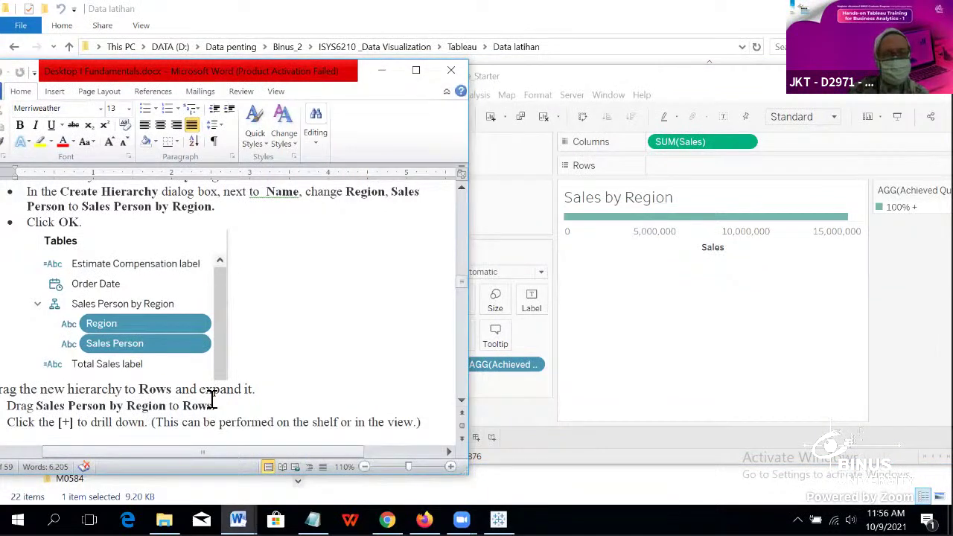
scroll(290, 408, down, 10)
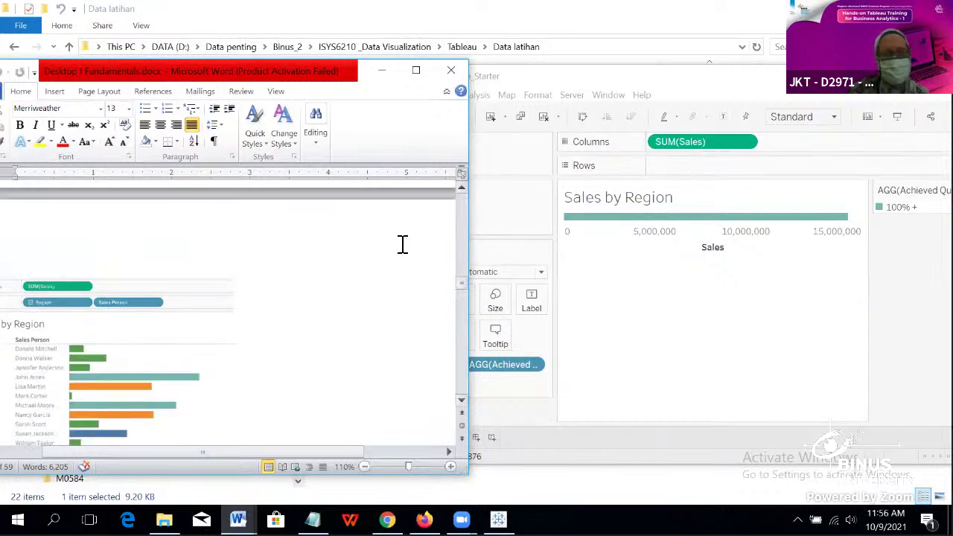
click(450, 467)
click(450, 467)
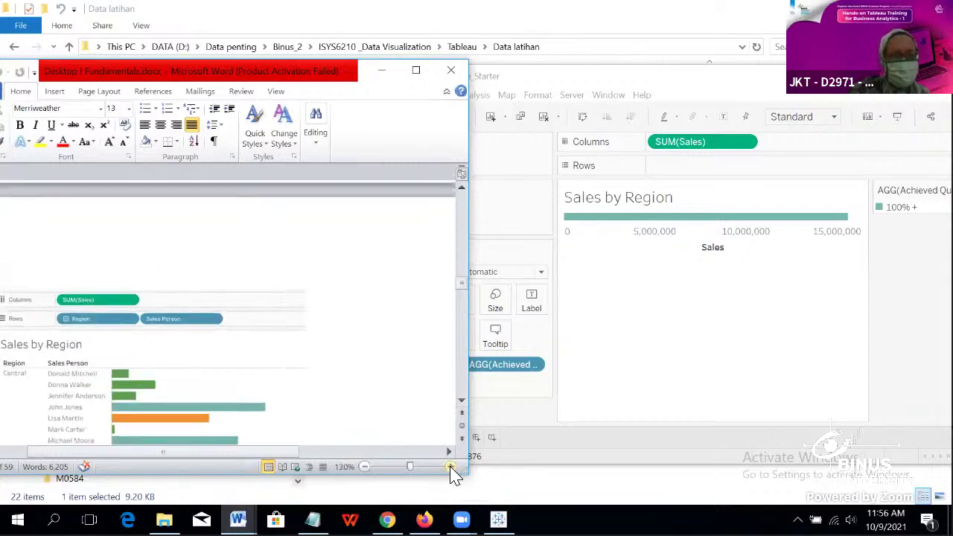
click(450, 467)
click(451, 467)
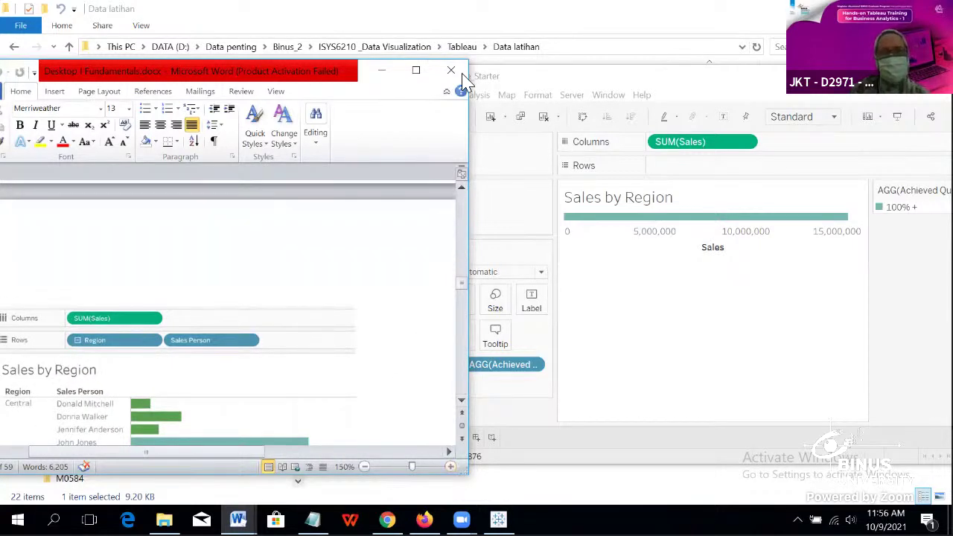
Step: In Tableau, add the Sales Person by Region hierarchy to Rows and, following the Word instructions, drill down from Region to Sales Person
click(592, 78)
drag(324, 257, 700, 171)
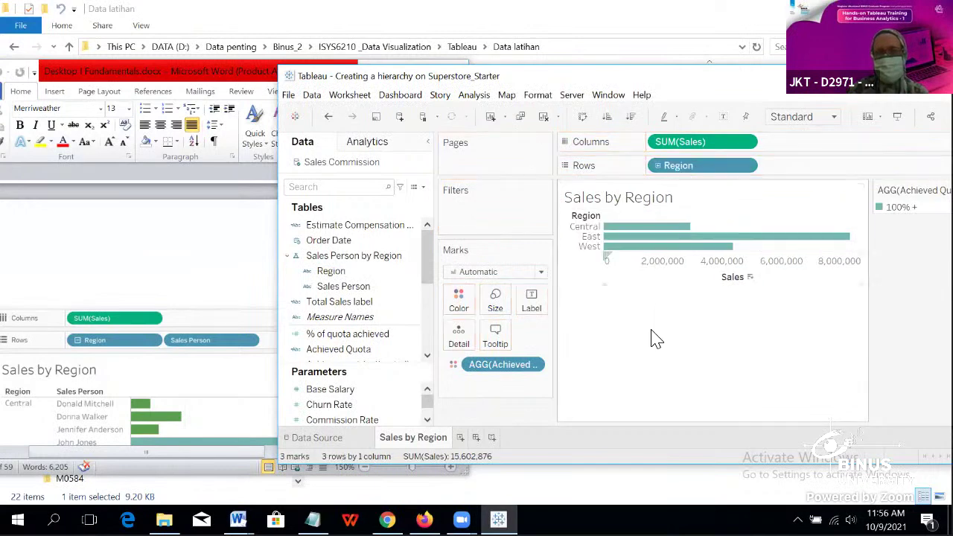
click(158, 393)
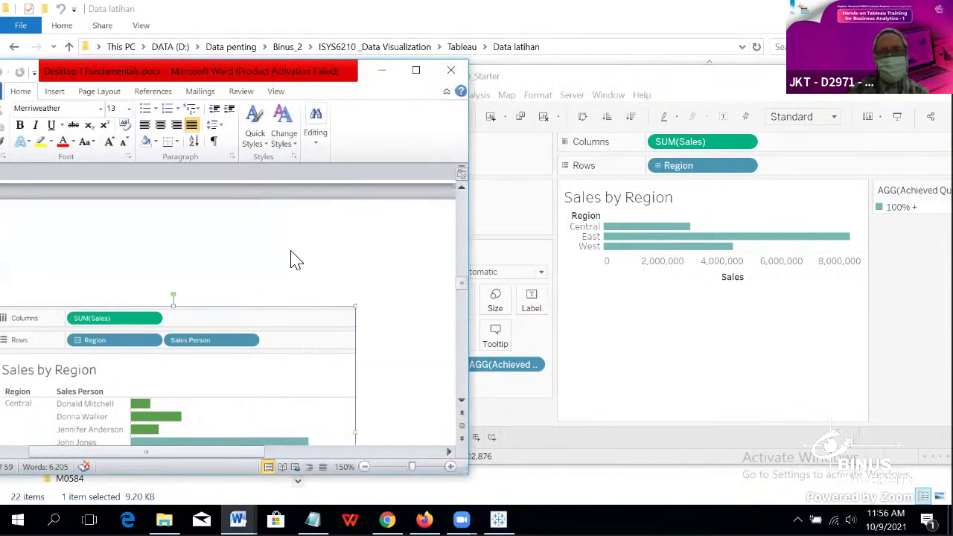
click(350, 313)
scroll(247, 384, down, 3)
drag(241, 453, 236, 453)
scroll(231, 326, up, 4)
scroll(231, 326, up, 5)
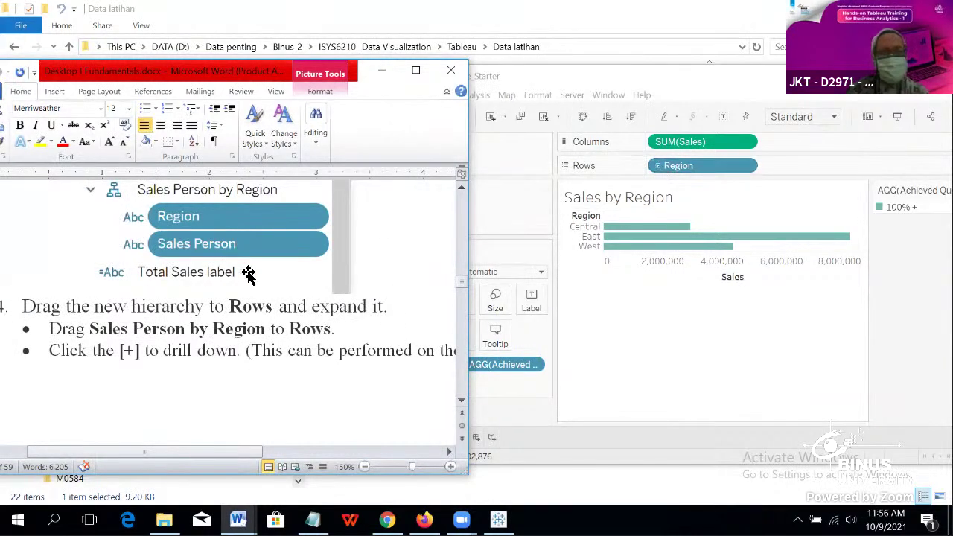
click(658, 166)
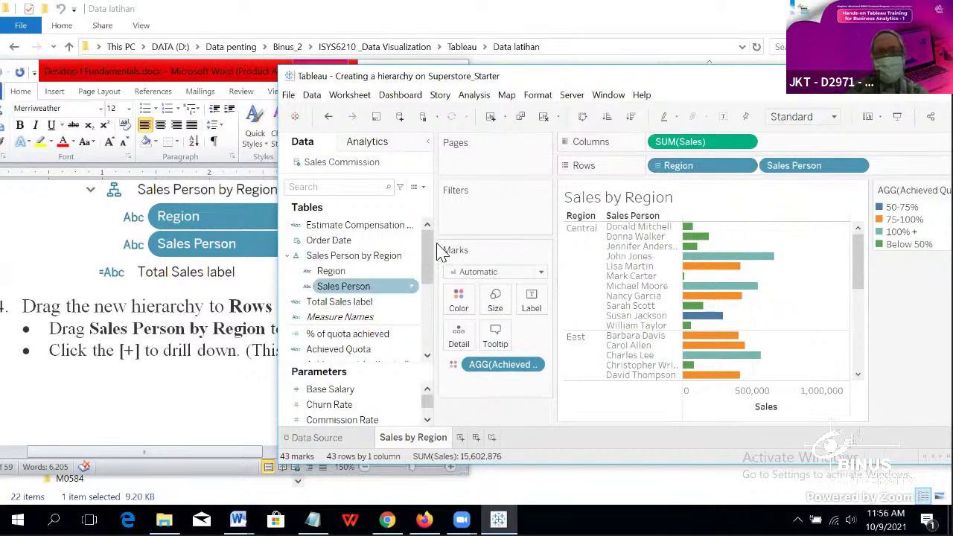
Step: Switch to the Word document and reduce its zoom to 120% to compare the expected drilled-down chart
click(279, 385)
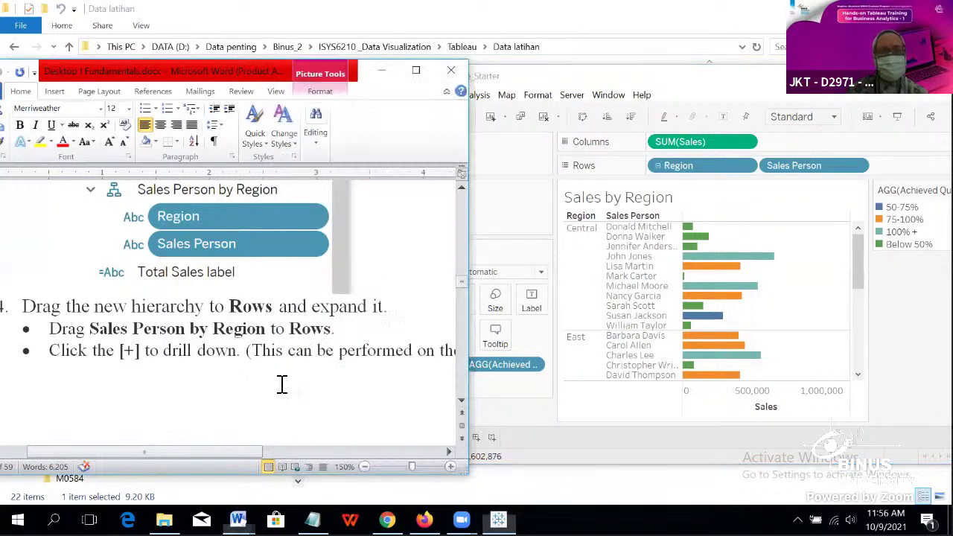
click(363, 467)
click(363, 468)
click(364, 467)
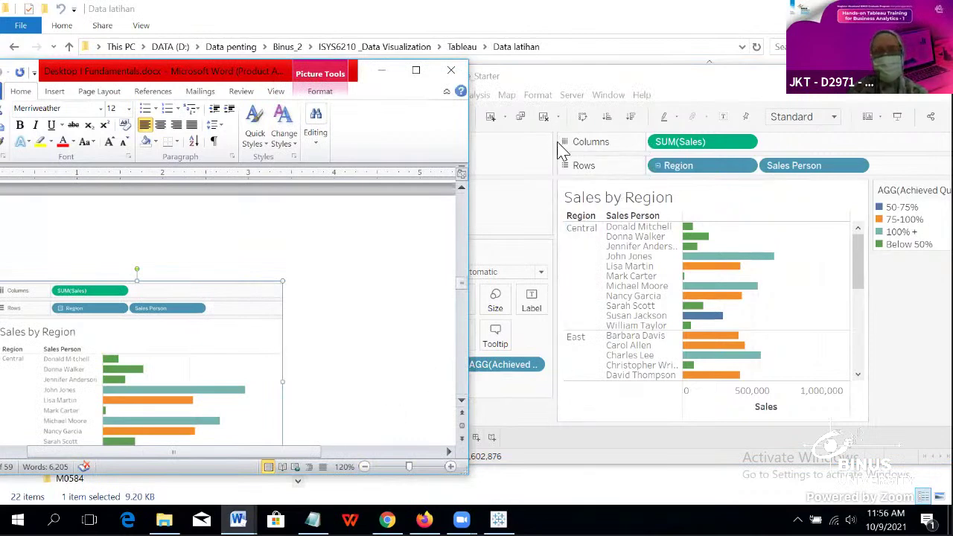
Step: Back in Tableau, collapse the Region level on Rows and expand it again to Sales Person, repeating this twice
click(560, 80)
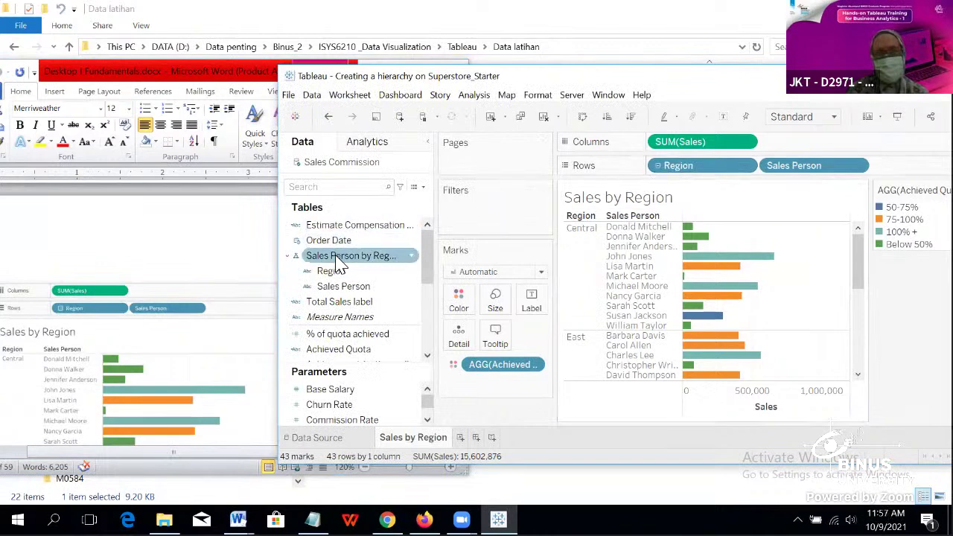
click(658, 165)
click(657, 166)
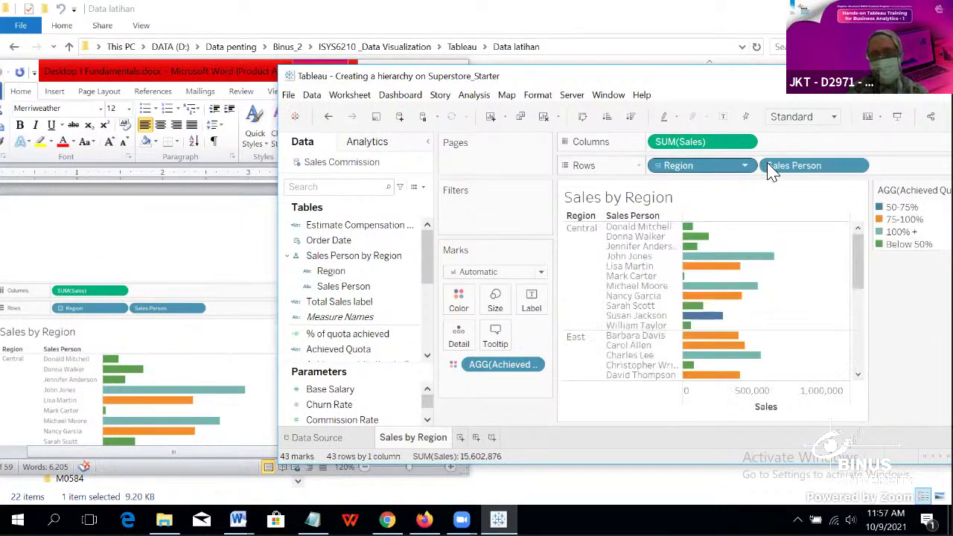
click(658, 165)
click(657, 165)
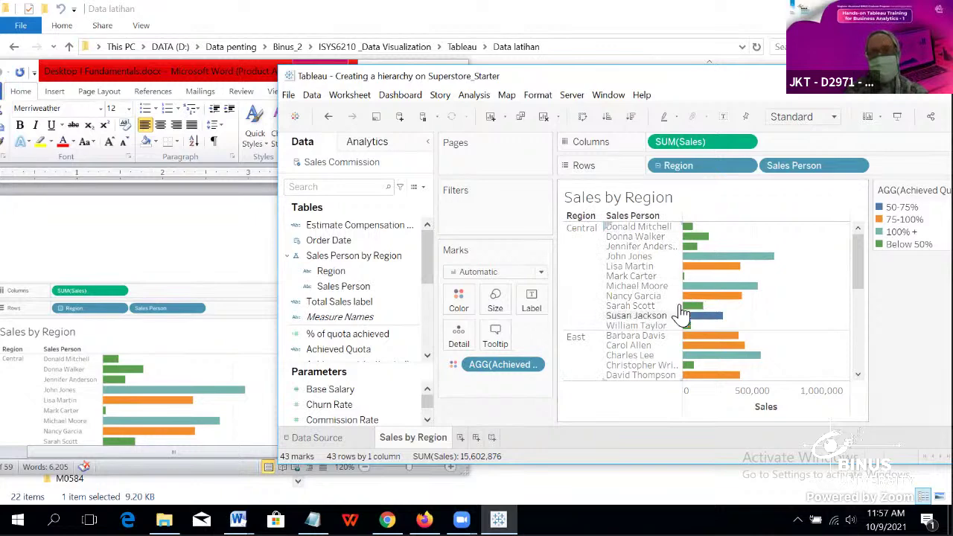
Step: Read the Word document's instructions and example picture for sorting Sales in descending order
scroll(164, 362, down, 3)
click(176, 355)
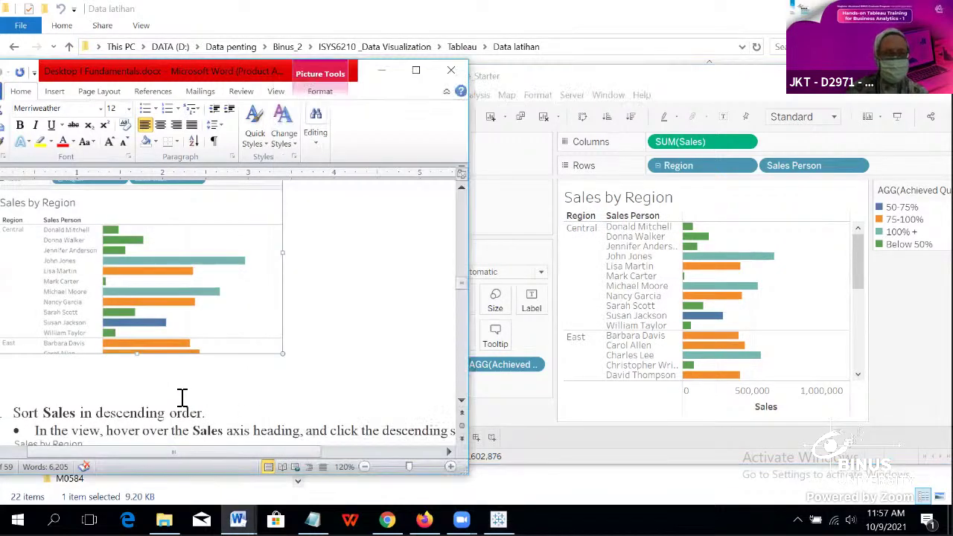
click(211, 387)
scroll(332, 373, down, 3)
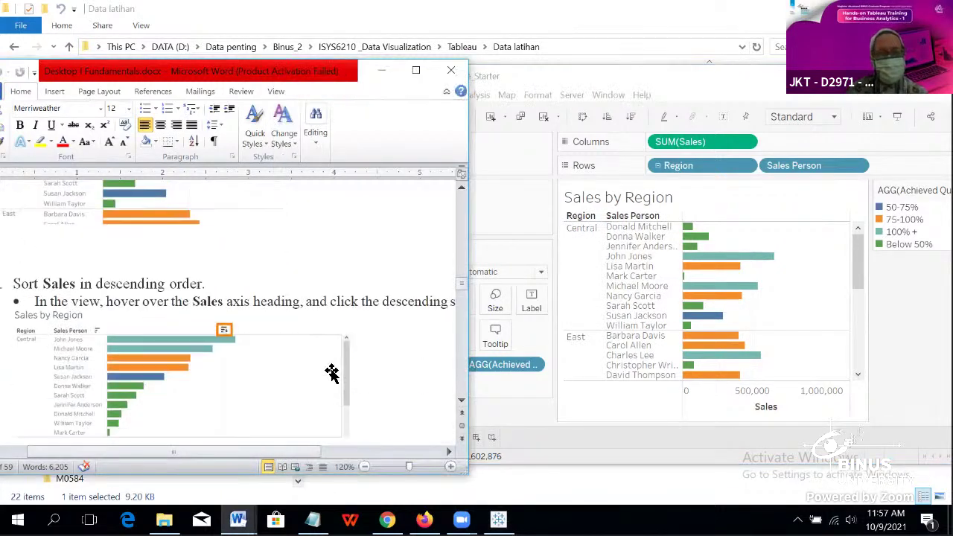
Step: In Tableau, sort the sales people by Sales in descending order, switch to ascending order, and clear the sort
mouse_move(820, 217)
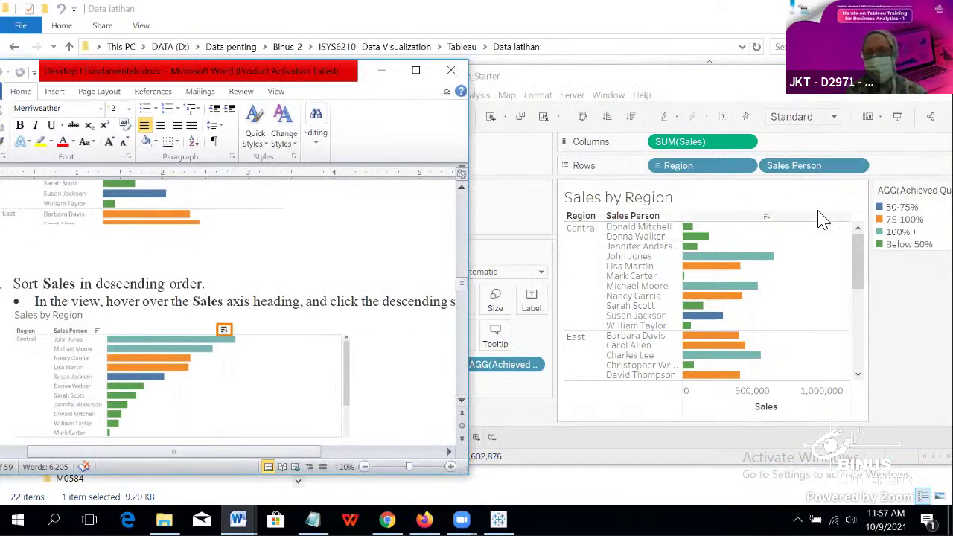
mouse_move(665, 224)
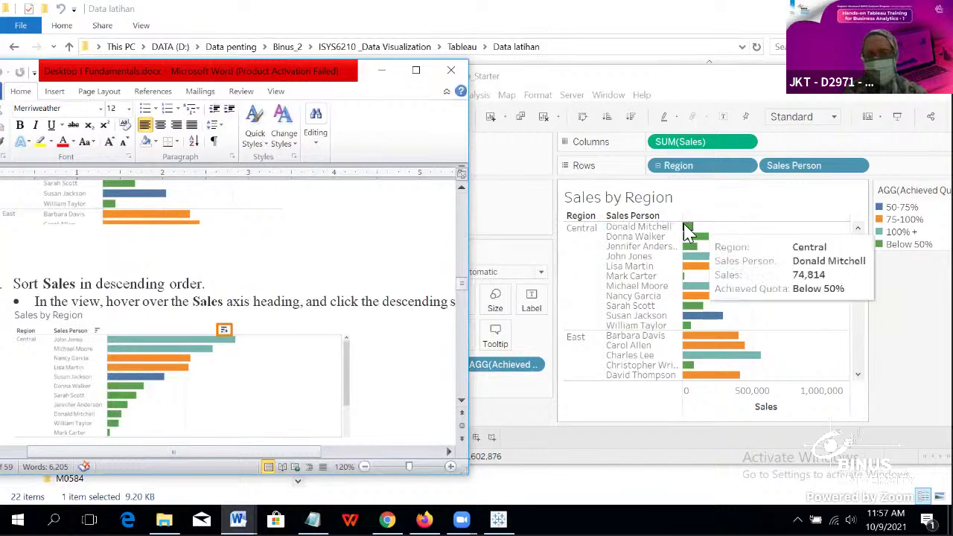
mouse_move(771, 223)
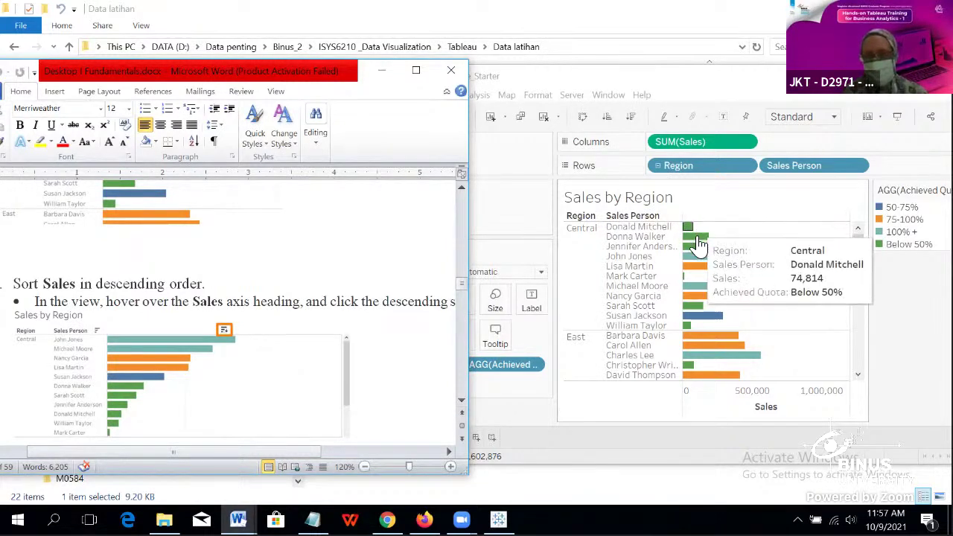
click(767, 222)
click(768, 222)
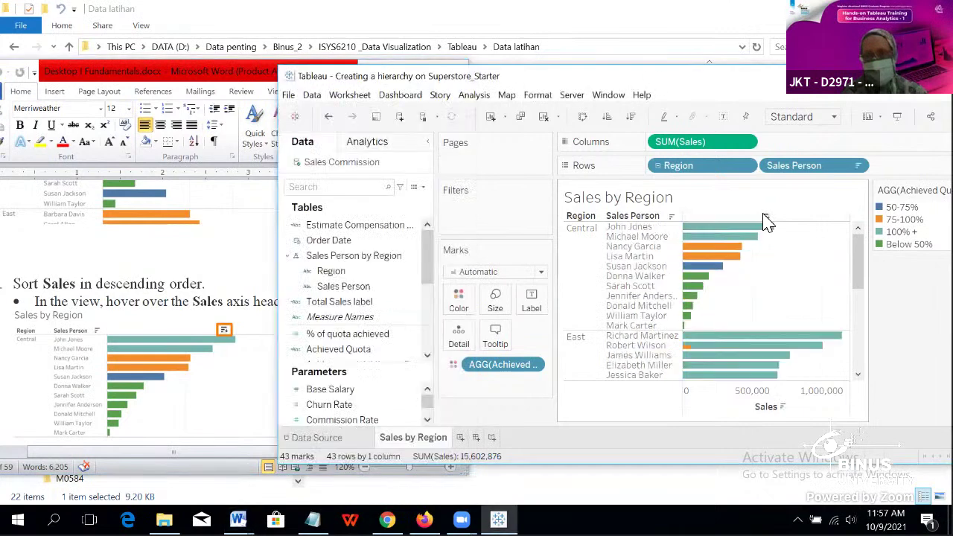
click(767, 222)
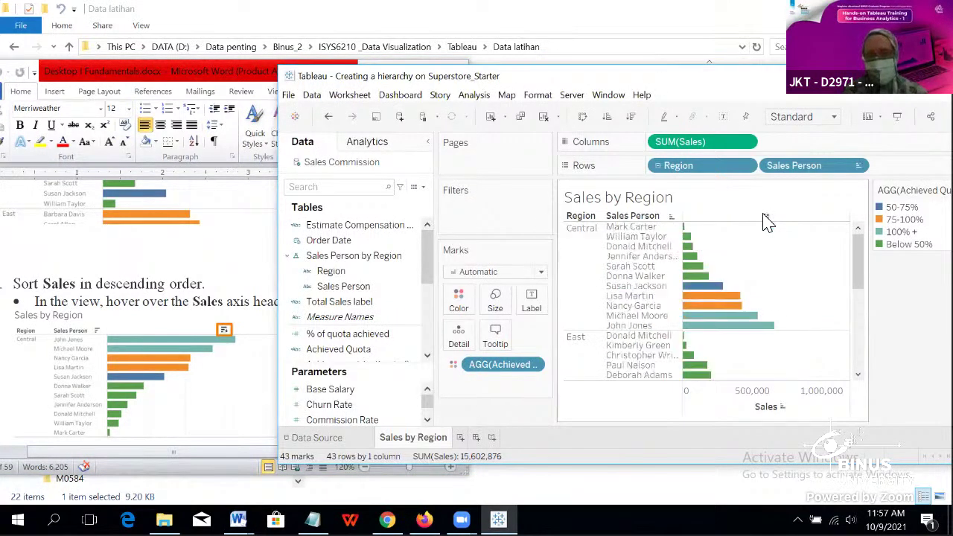
click(767, 222)
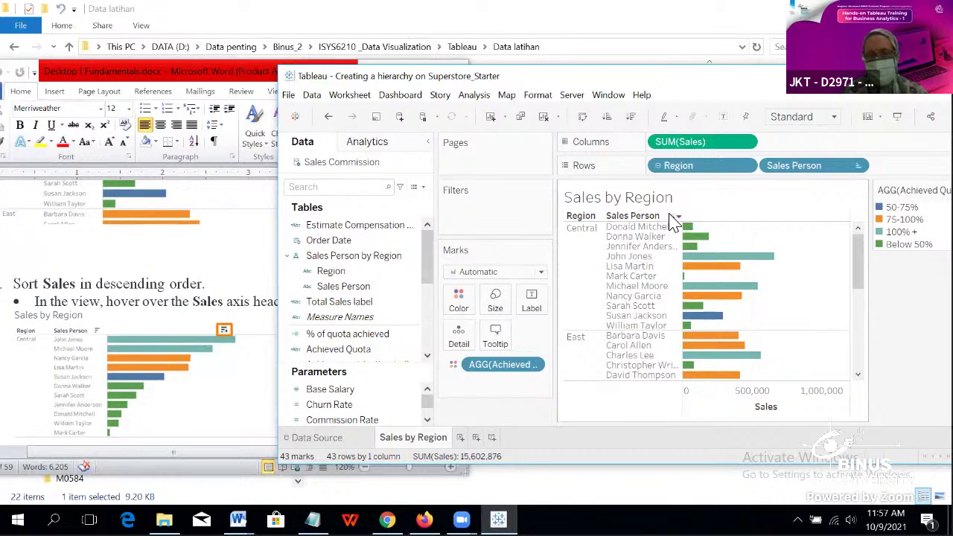
Step: Try the sort controls on the Sales Person and Region headers and check the sort options offered for Region
click(677, 217)
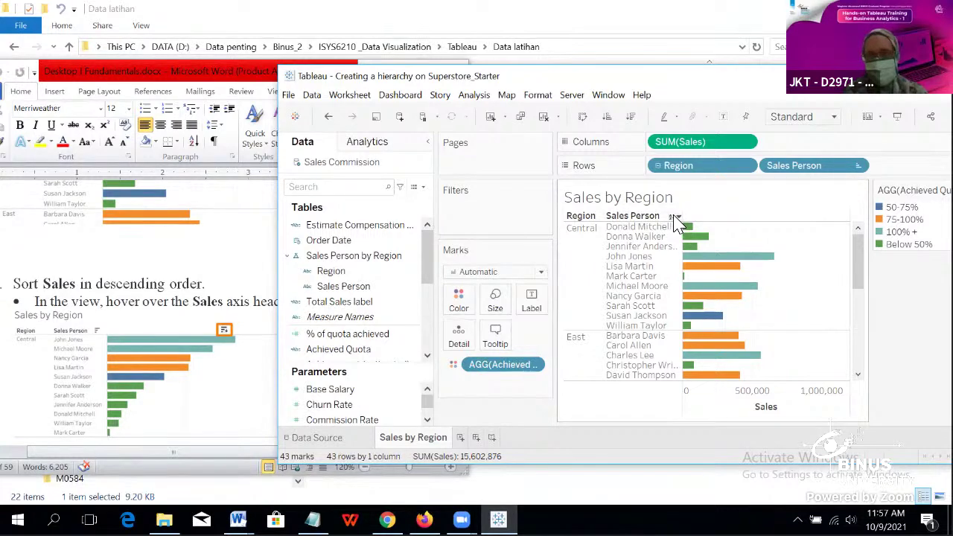
click(598, 218)
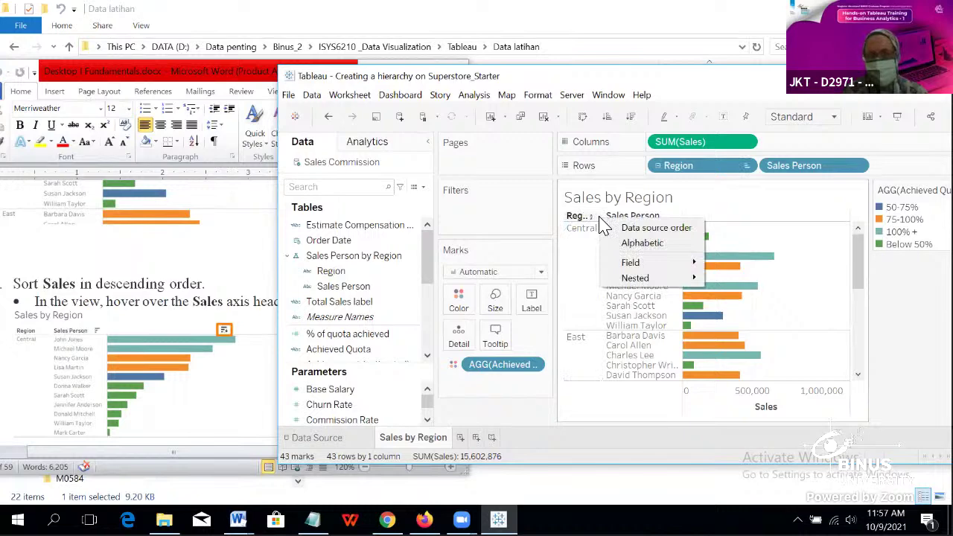
click(586, 217)
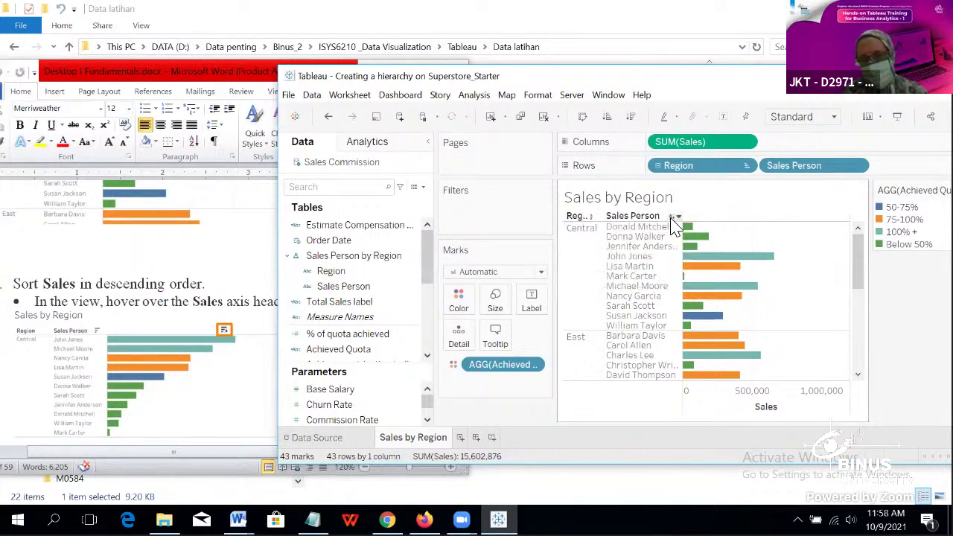
Step: Try the sort options of the Sales Person header, including descending alphabetical order, and return to the unsorted order
click(678, 217)
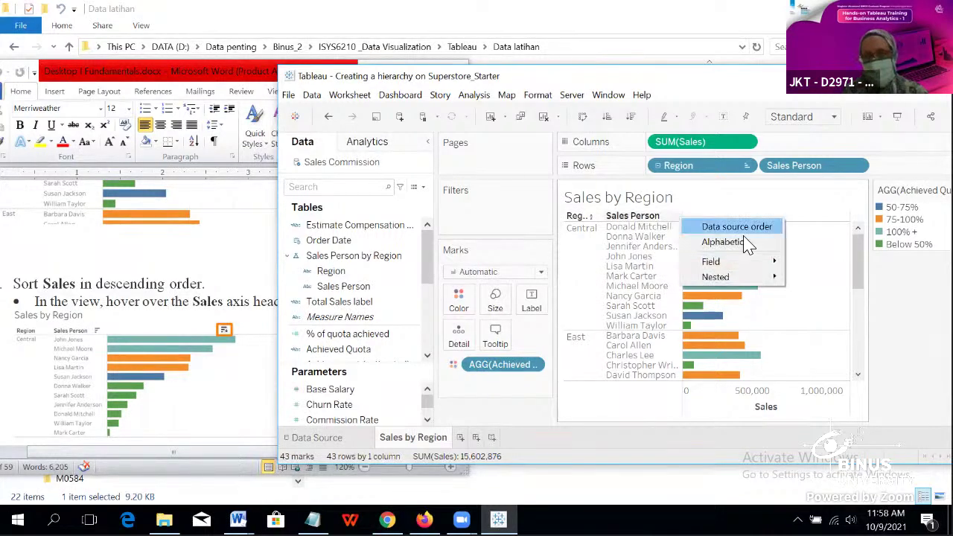
mouse_move(770, 267)
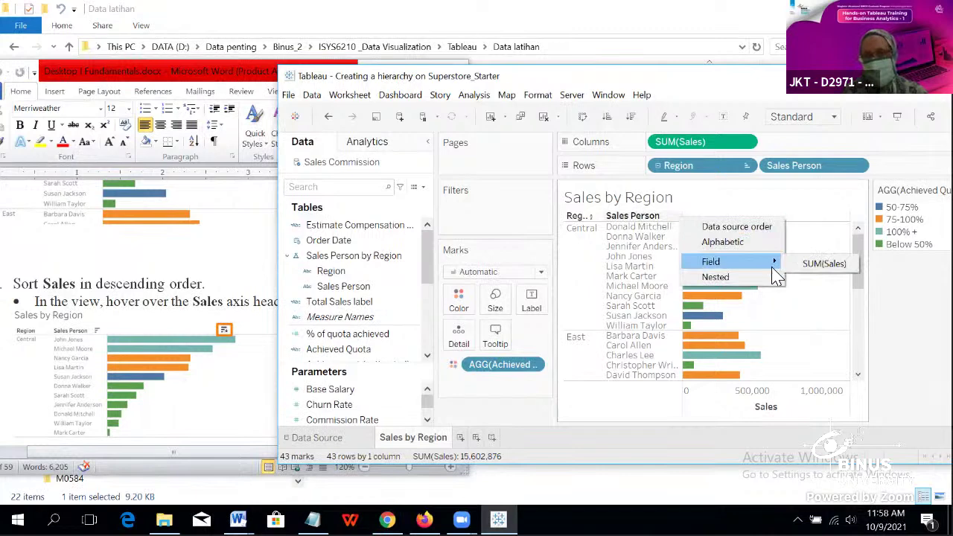
click(701, 210)
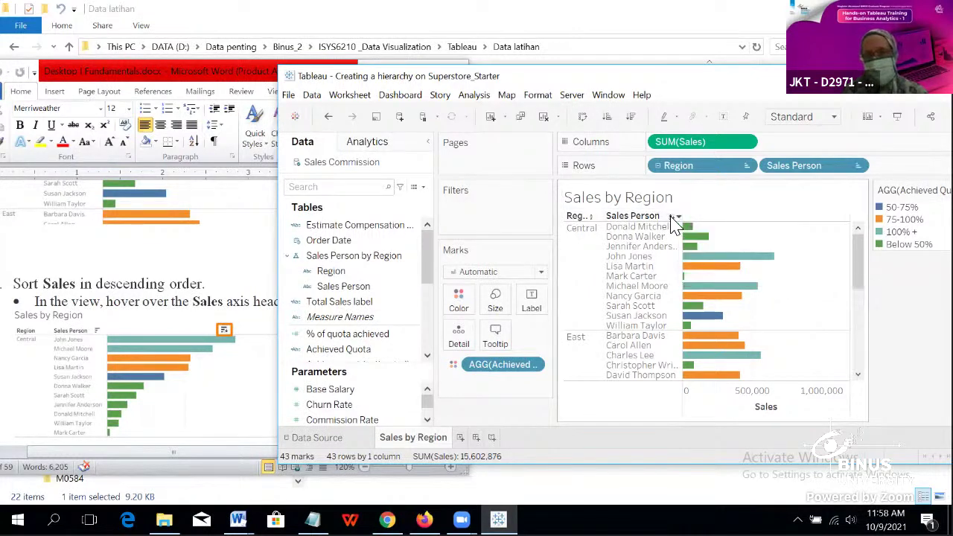
click(674, 221)
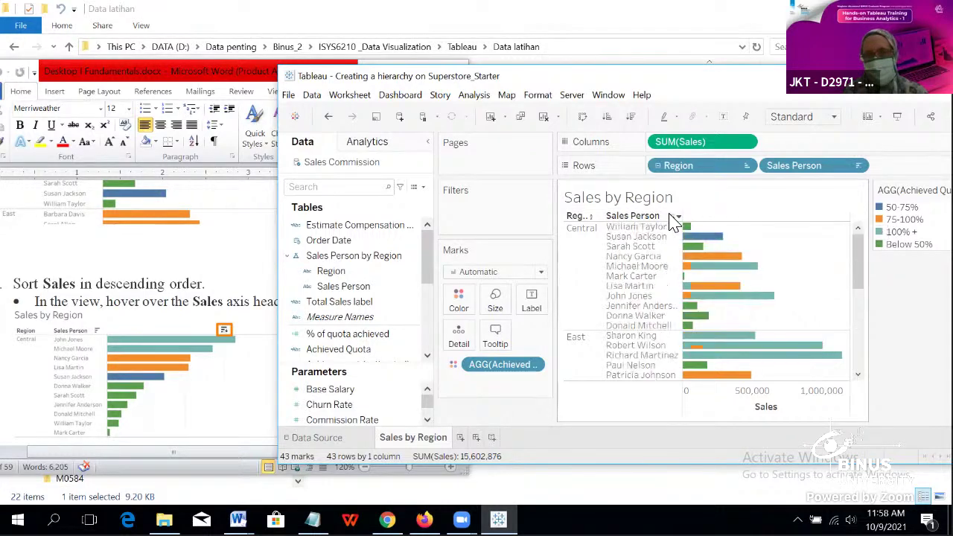
click(674, 221)
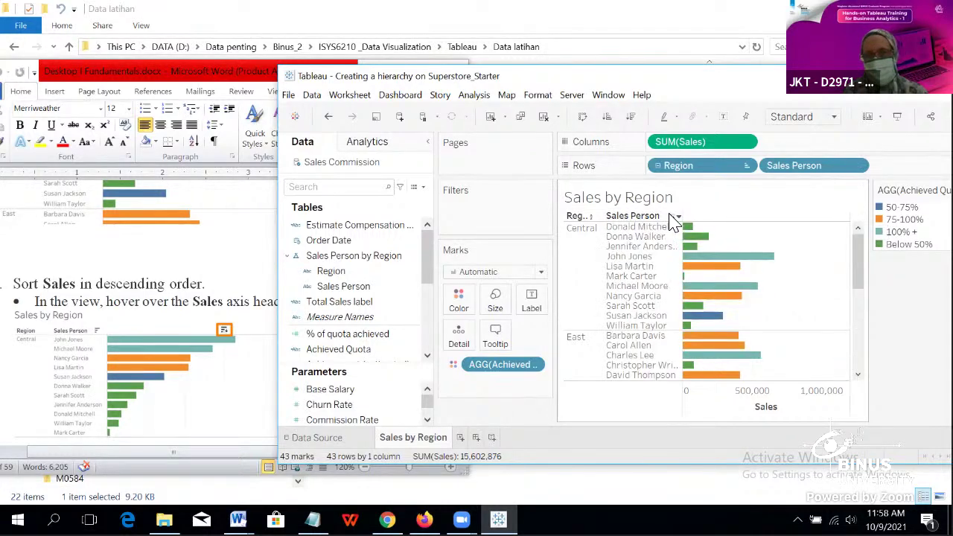
Step: Cycle the Sales axis sort through descending and ascending order, and clear the sort
click(767, 217)
click(766, 217)
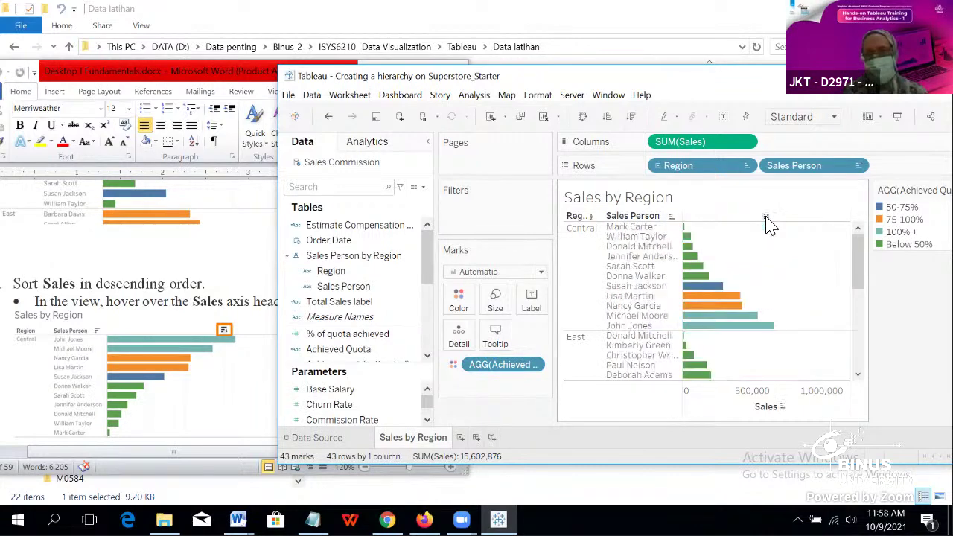
click(766, 217)
Step: Switch to the Word training guide and read the section Understanding Filtering in Tableau
click(173, 266)
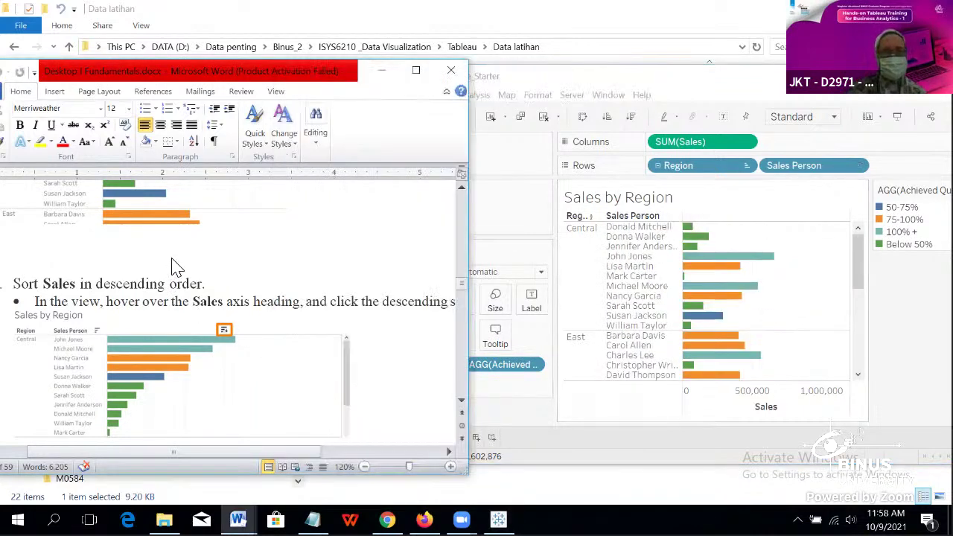
scroll(173, 264, down, 6)
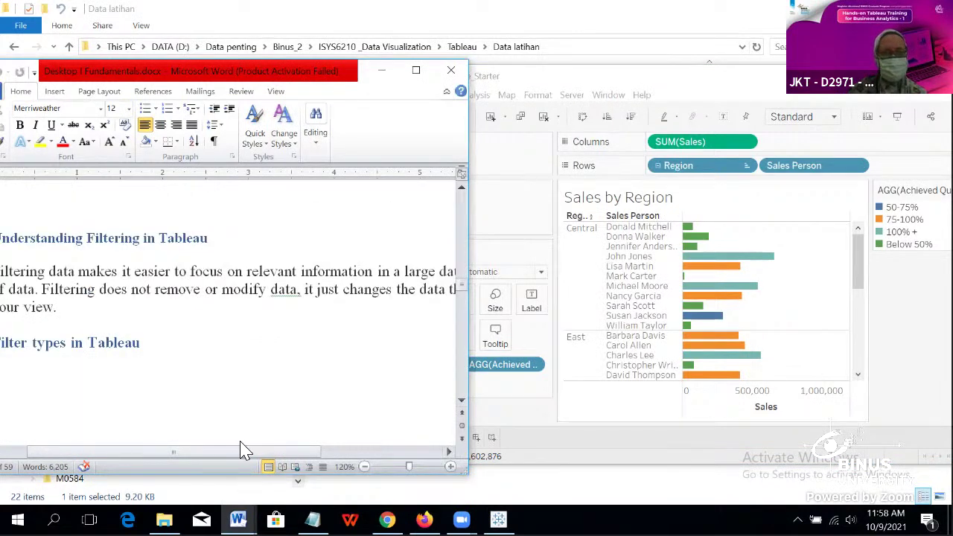
drag(250, 453, 201, 452)
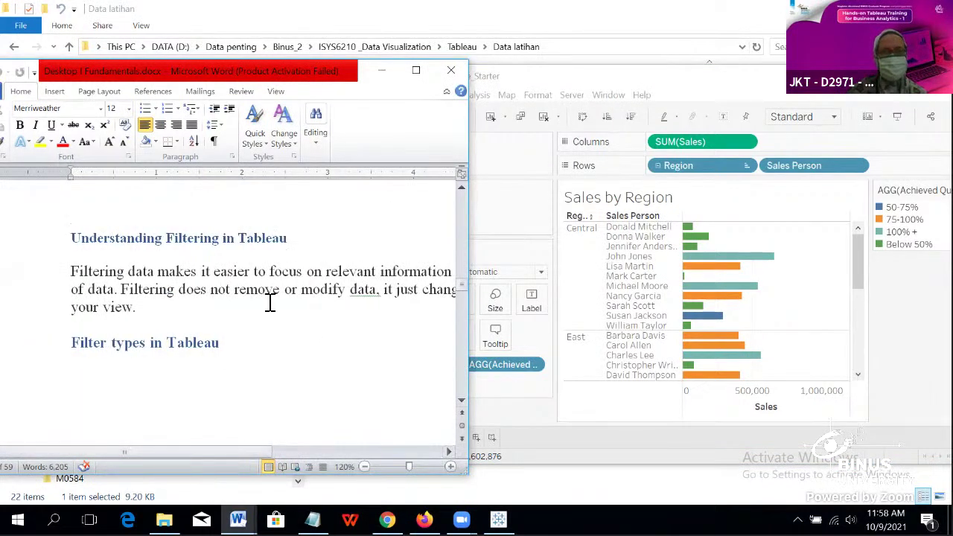
drag(276, 452, 298, 452)
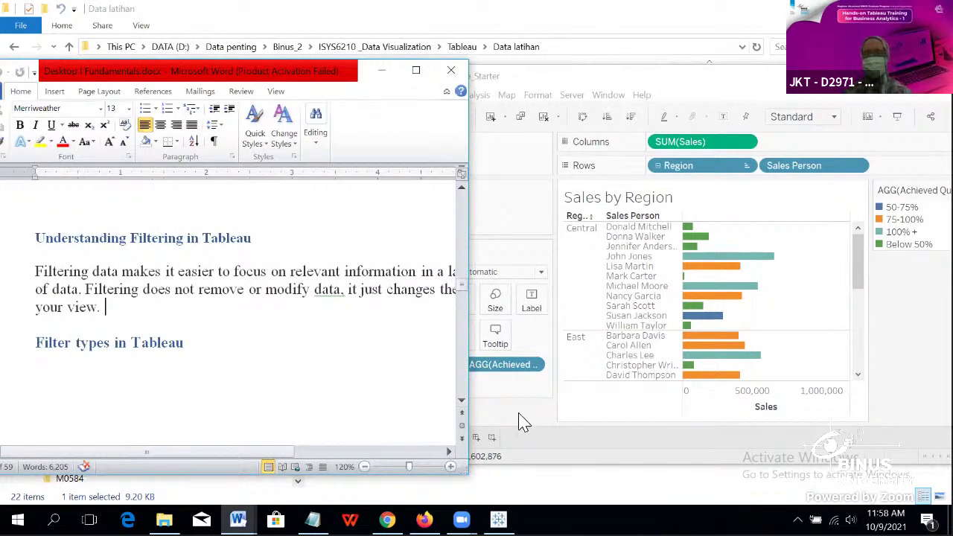
Step: Return to Tableau and sort the sales persons within each region by Sales in descending order
click(792, 94)
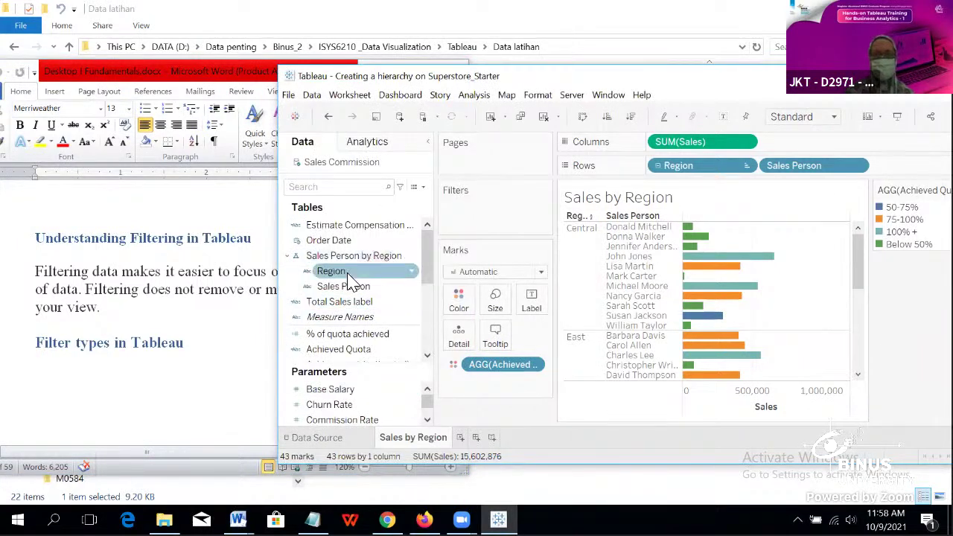
click(378, 271)
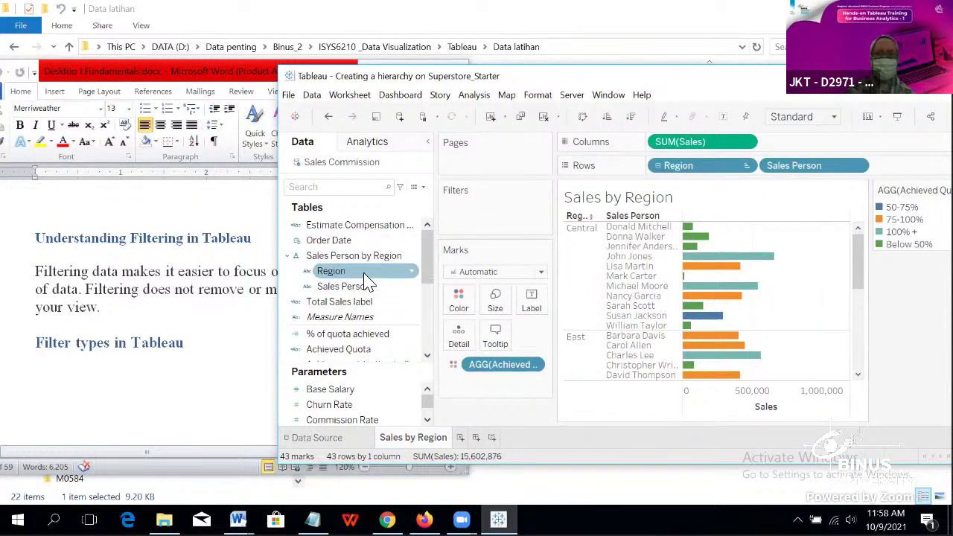
drag(346, 286, 840, 167)
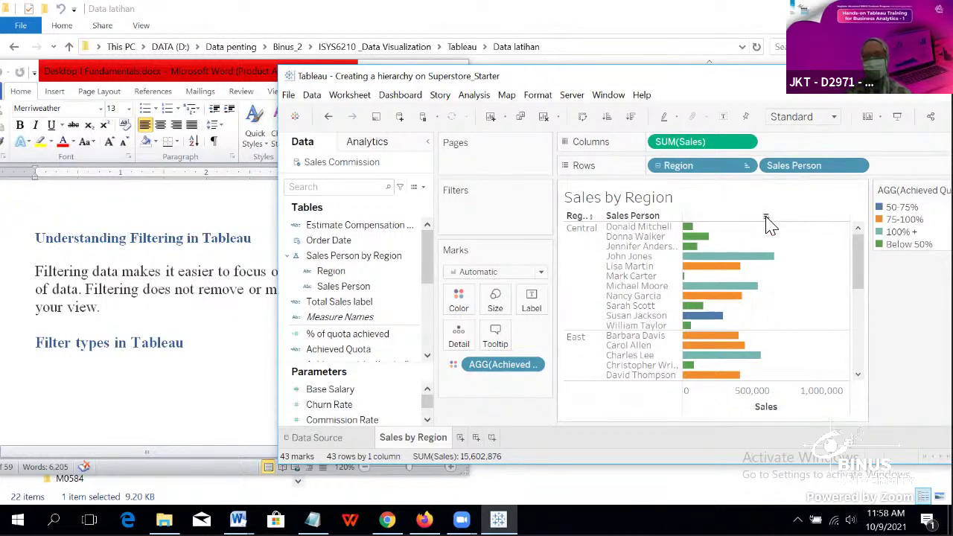
click(767, 218)
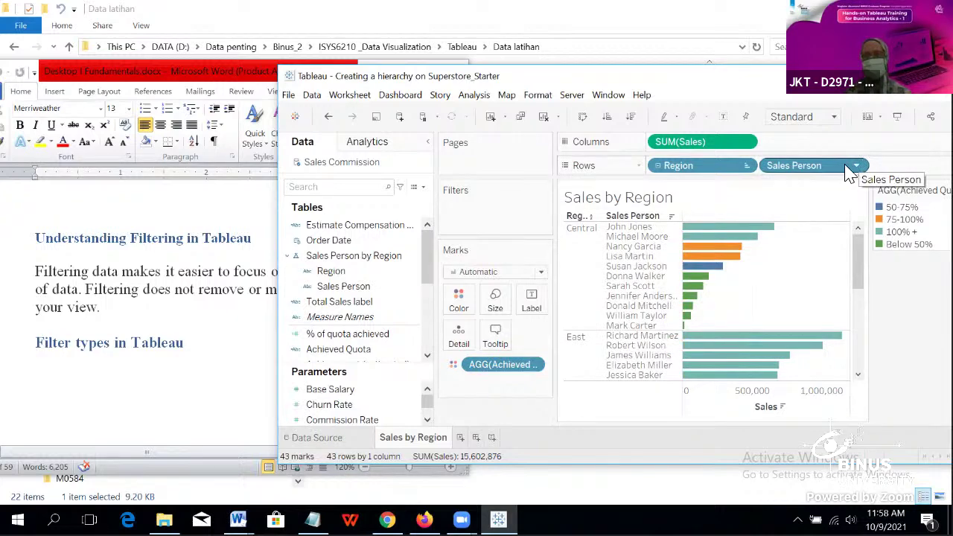
click(858, 167)
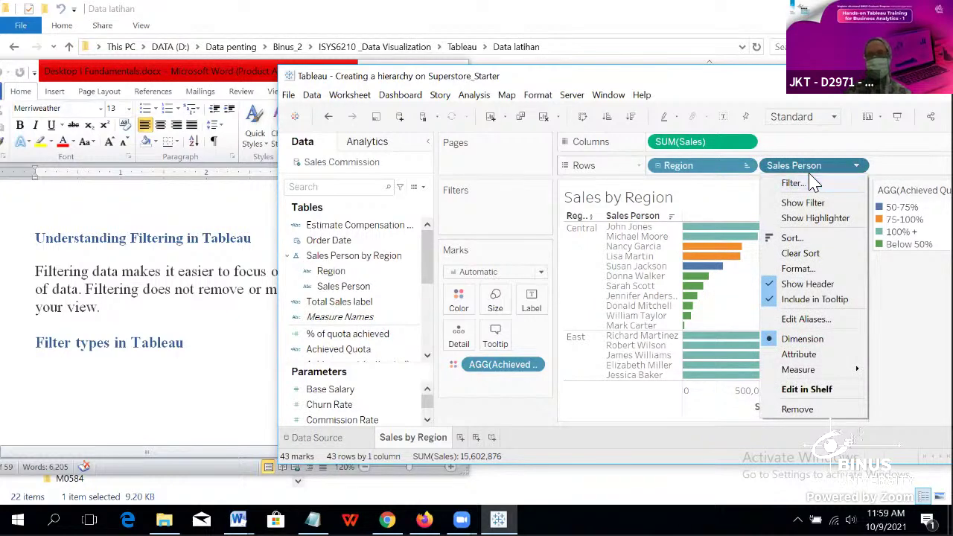
click(723, 201)
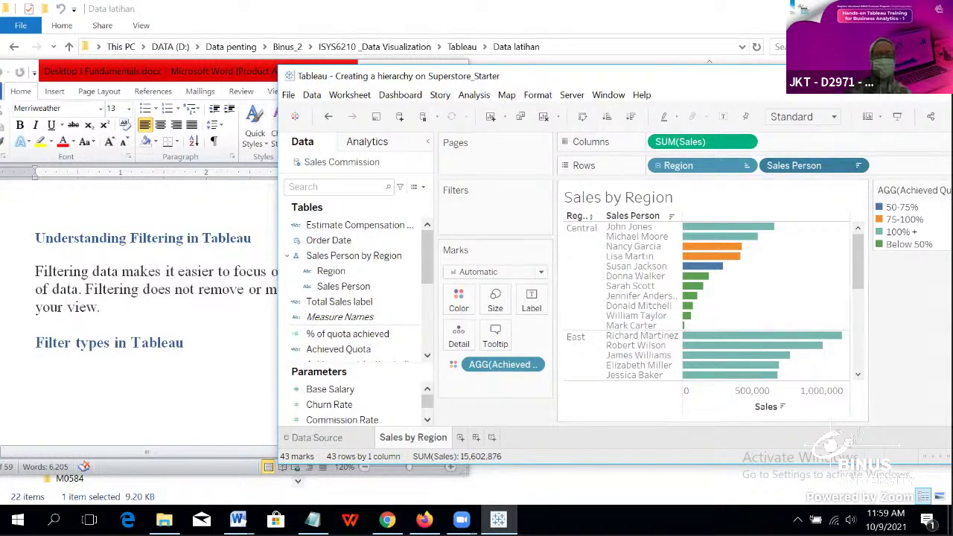
Step: Review the Word guide's Sales sorting instruction and filtering introduction alongside the Sales by Region sheet in Tableau
click(163, 297)
scroll(161, 296, up, 6)
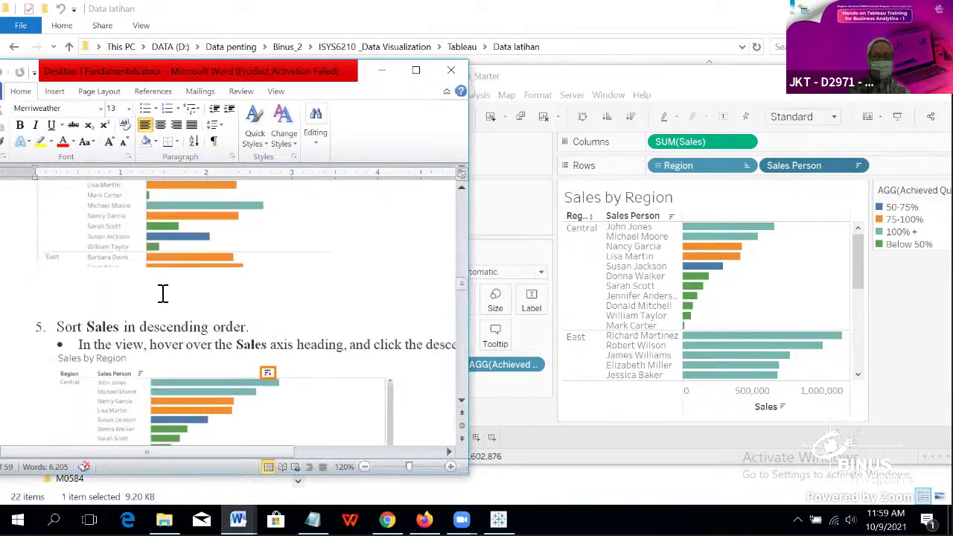
scroll(162, 293, down, 8)
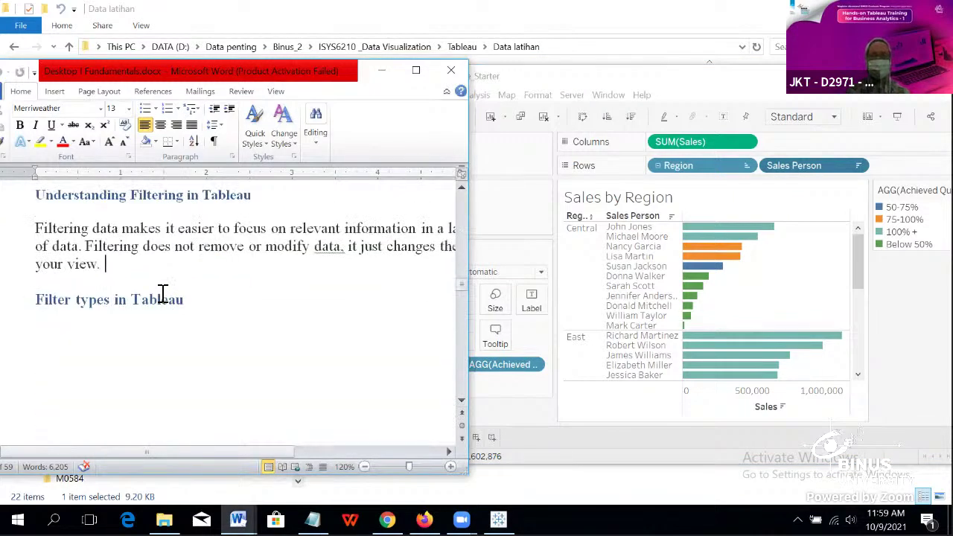
scroll(162, 294, down, 8)
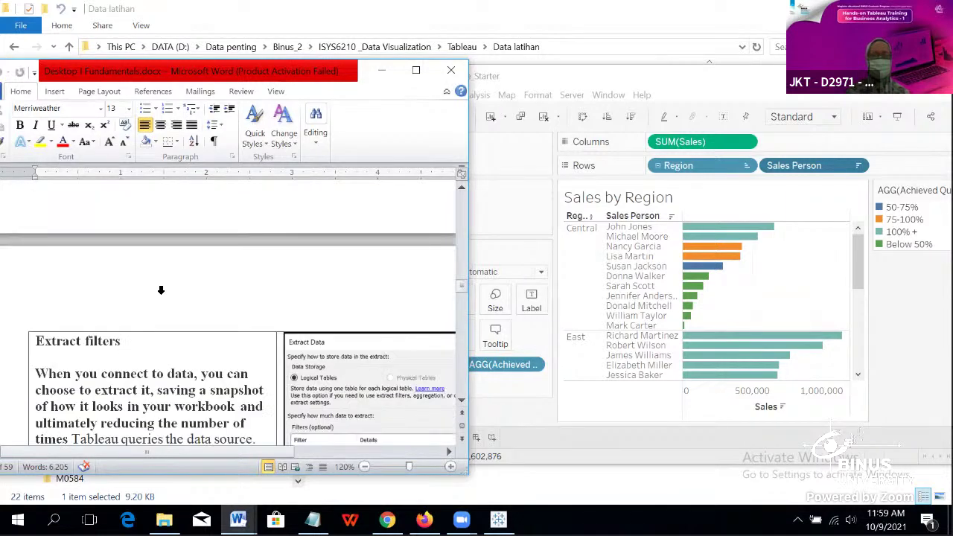
scroll(162, 294, up, 8)
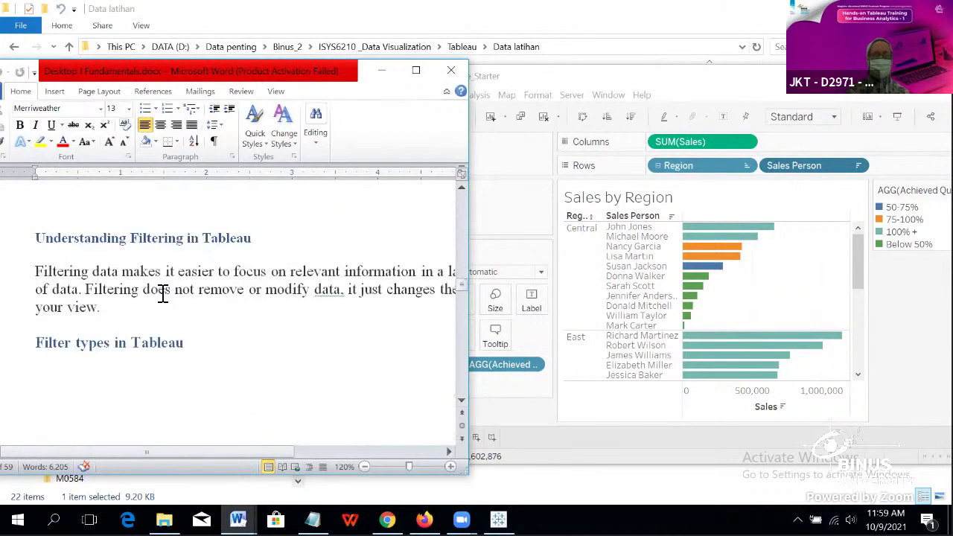
click(700, 94)
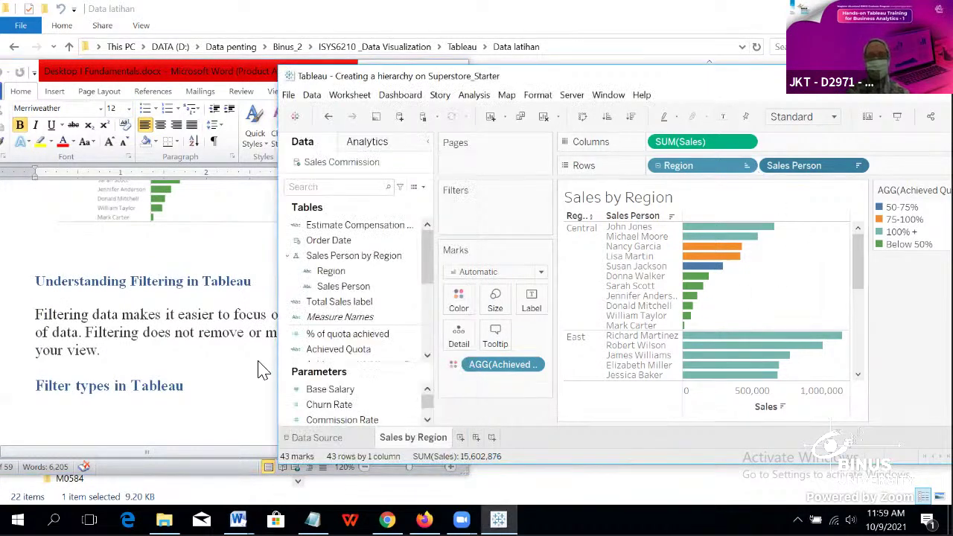
click(324, 287)
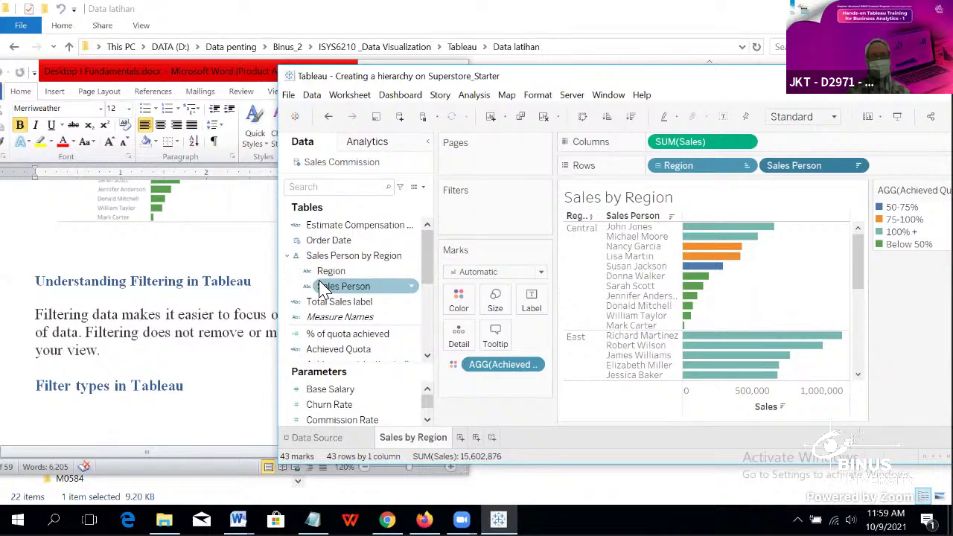
Step: Switch to the Word guide and read its filtering introduction and the descriptions of extract filters and data source filters
click(187, 322)
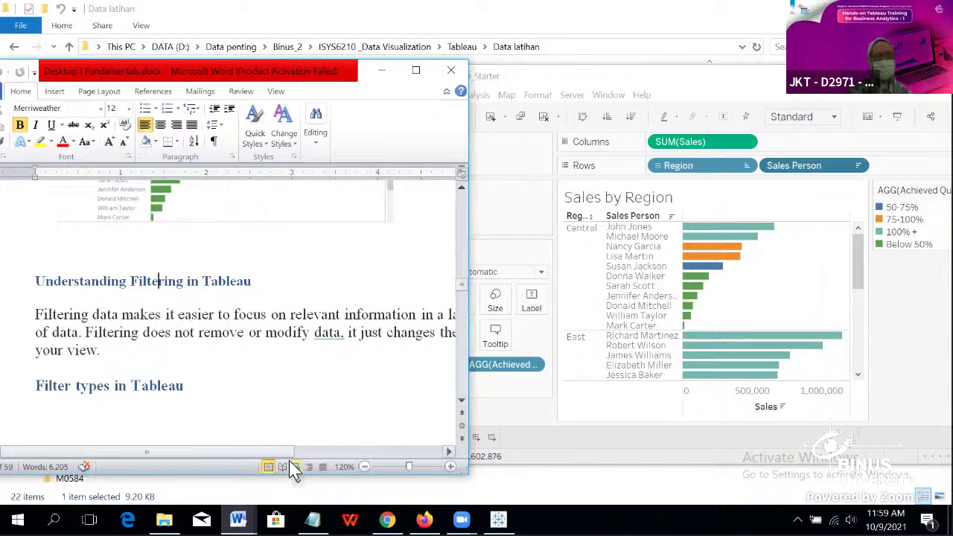
drag(264, 452, 279, 441)
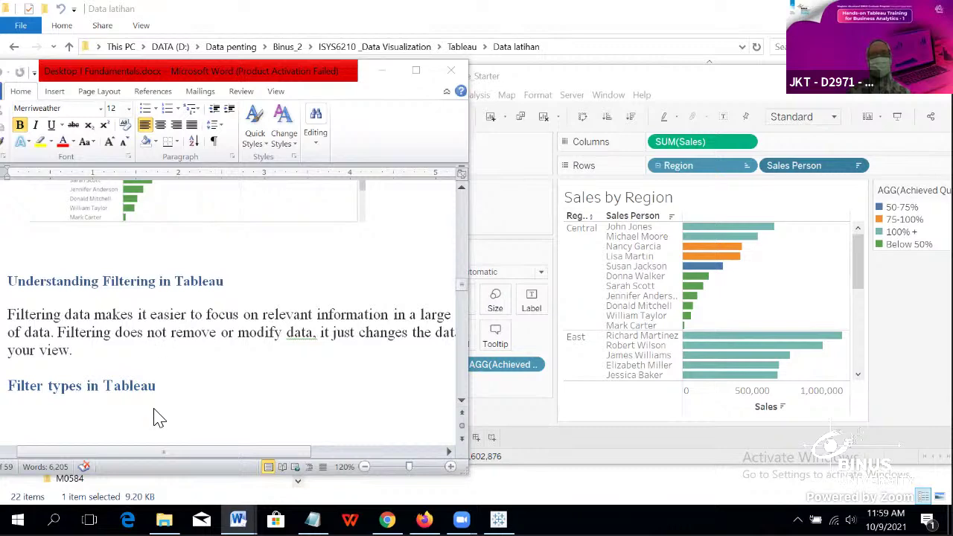
mouse_move(178, 456)
mouse_down()
mouse_move(141, 454)
mouse_move(165, 456)
mouse_up()
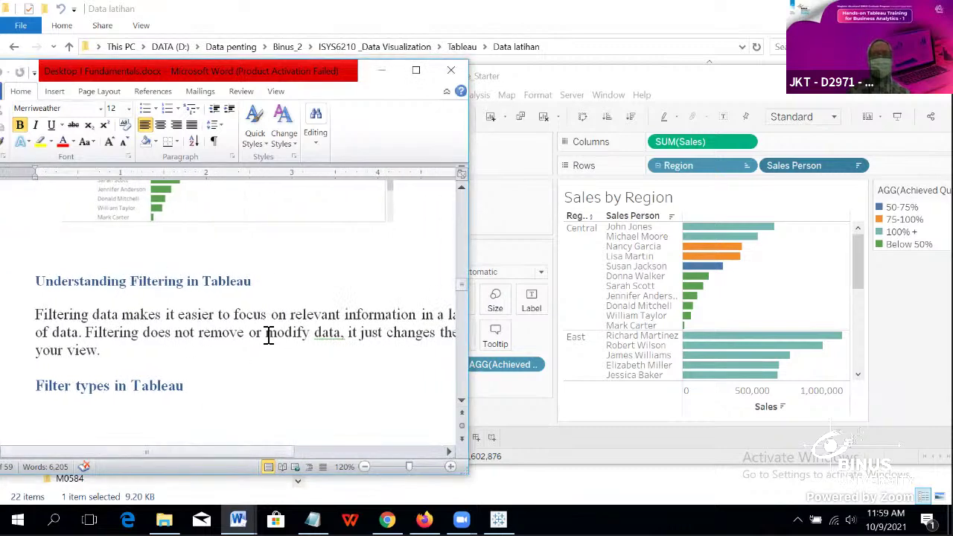
scroll(269, 335, down, 2)
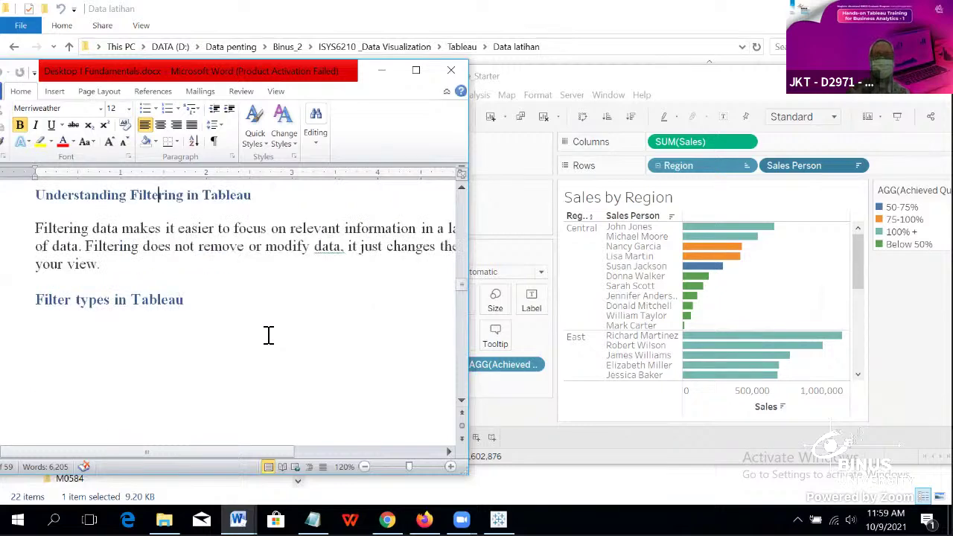
scroll(269, 335, down, 10)
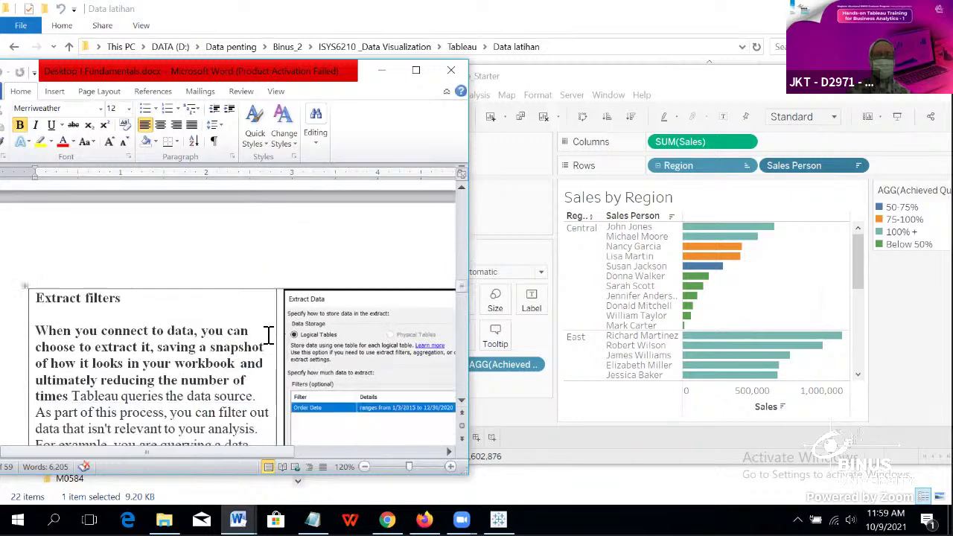
scroll(269, 335, down, 2)
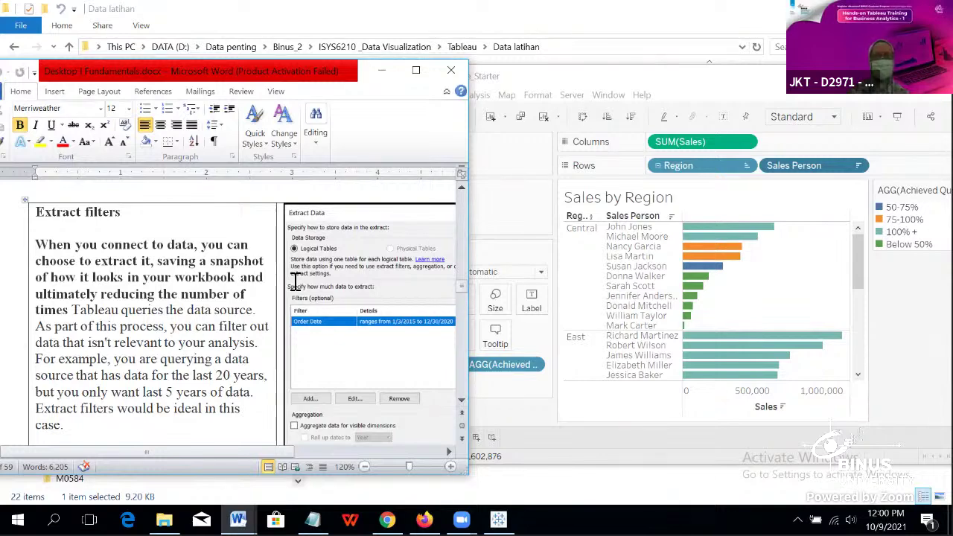
scroll(296, 281, down, 5)
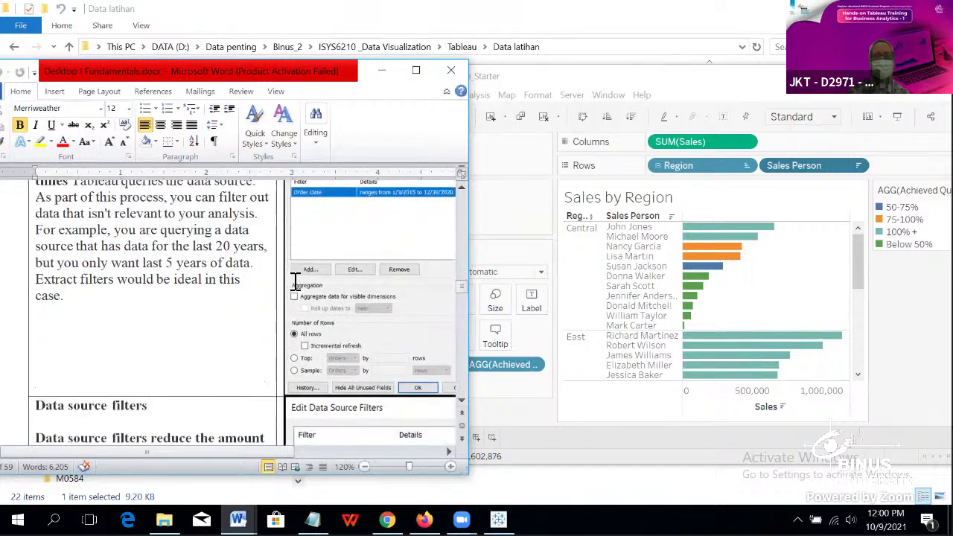
scroll(190, 305, down, 4)
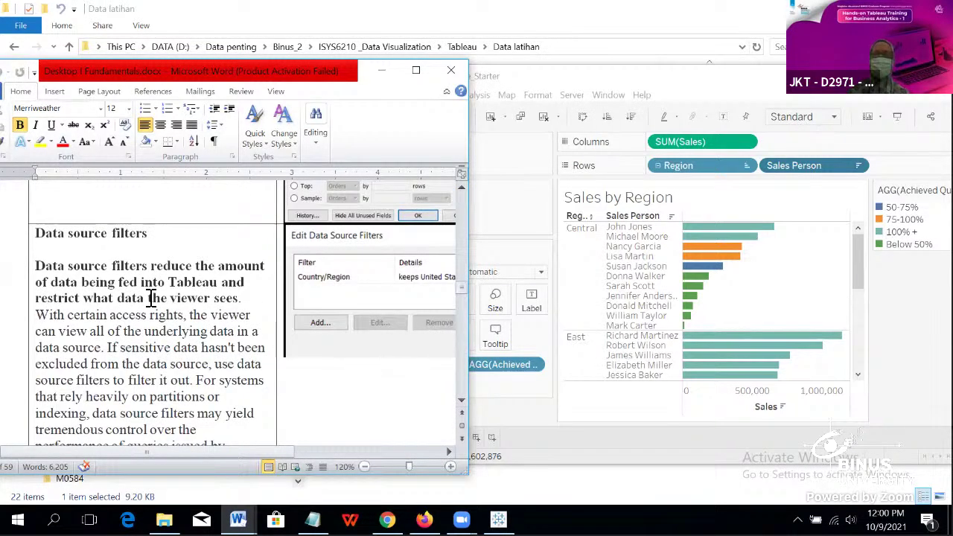
Step: Examine the remaining filter types in the guide, including context filters, and the Filtering order of operations diagram
scroll(151, 298, up, 8)
scroll(151, 298, up, 3)
scroll(151, 298, down, 10)
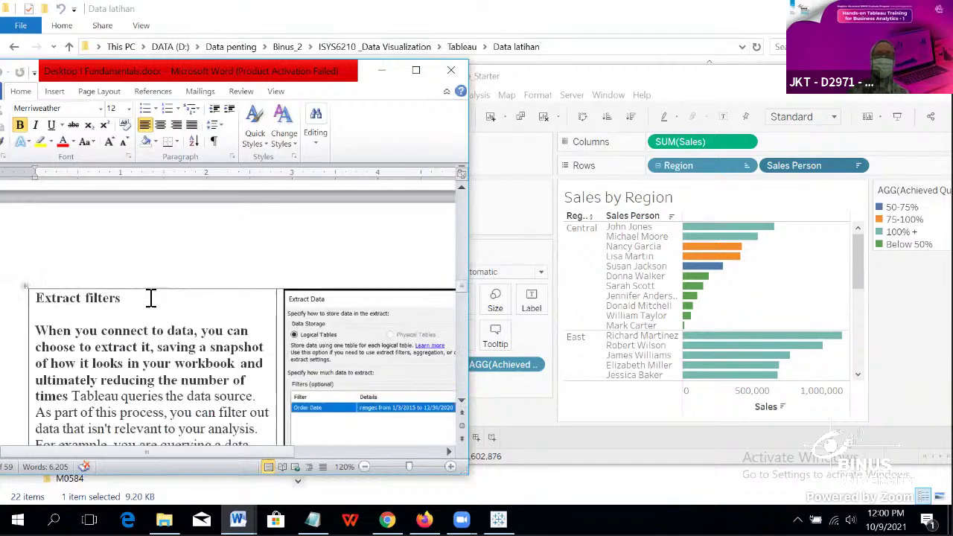
scroll(151, 298, down, 20)
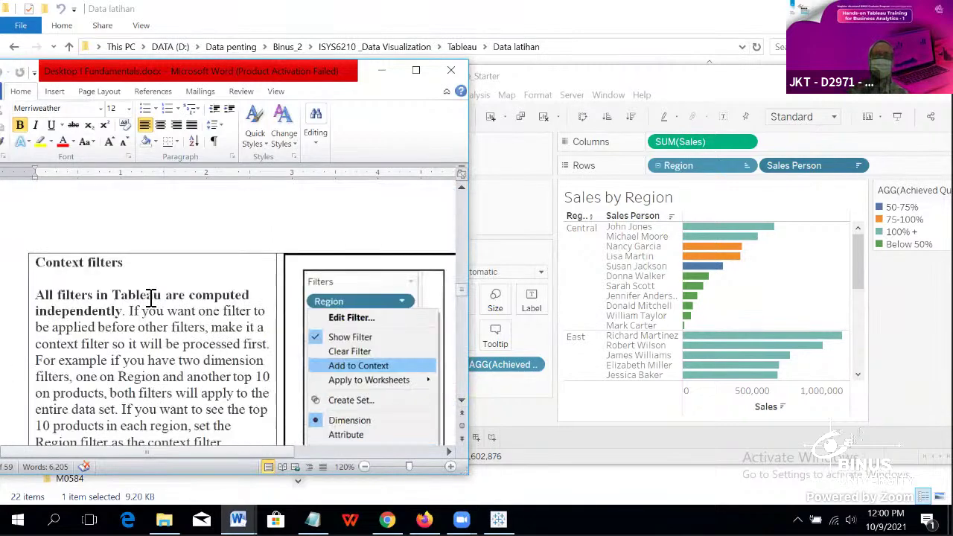
scroll(151, 298, down, 15)
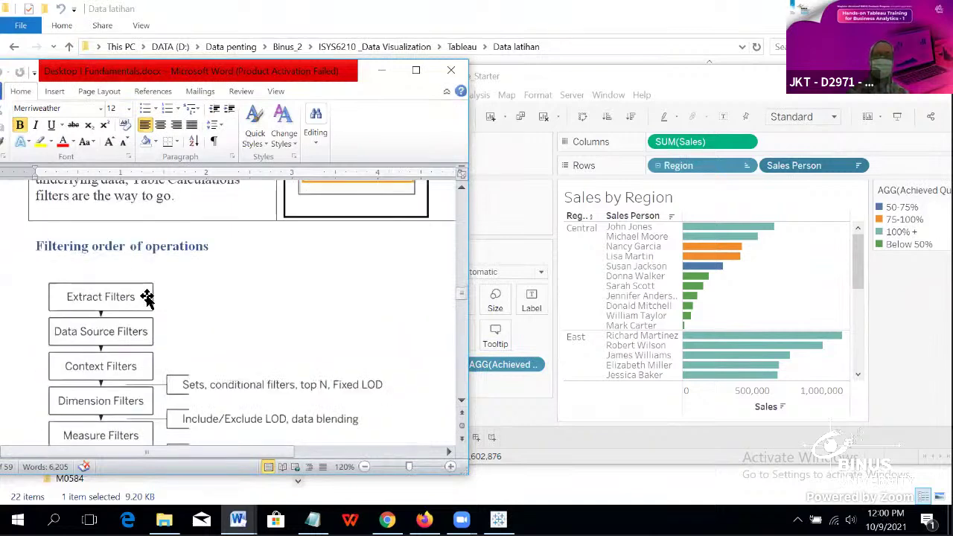
scroll(146, 297, up, 2)
scroll(146, 298, down, 2)
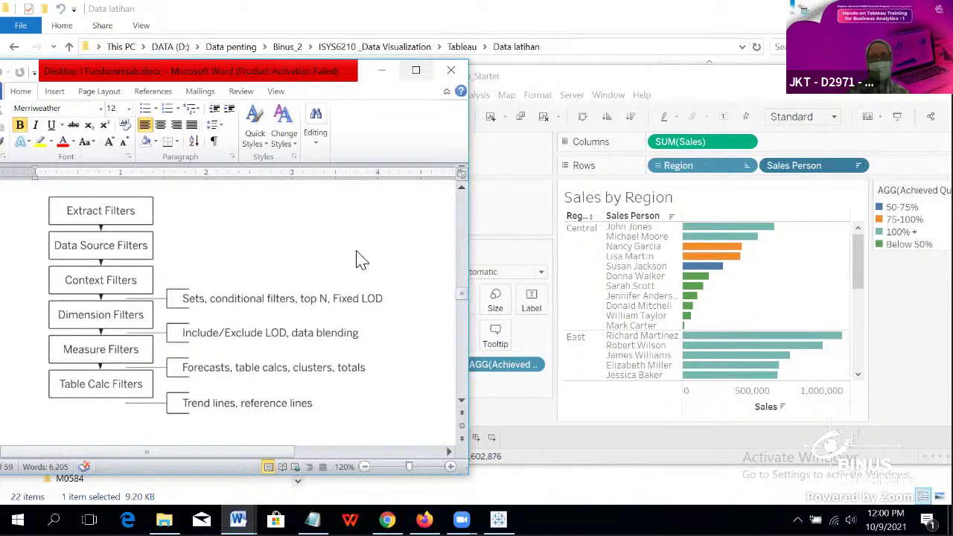
Step: Switch to Tableau and examine the Sales Commission data source, the Sales by Region field list options and the Extract table's row preview
key(alt+Tab)
click(320, 438)
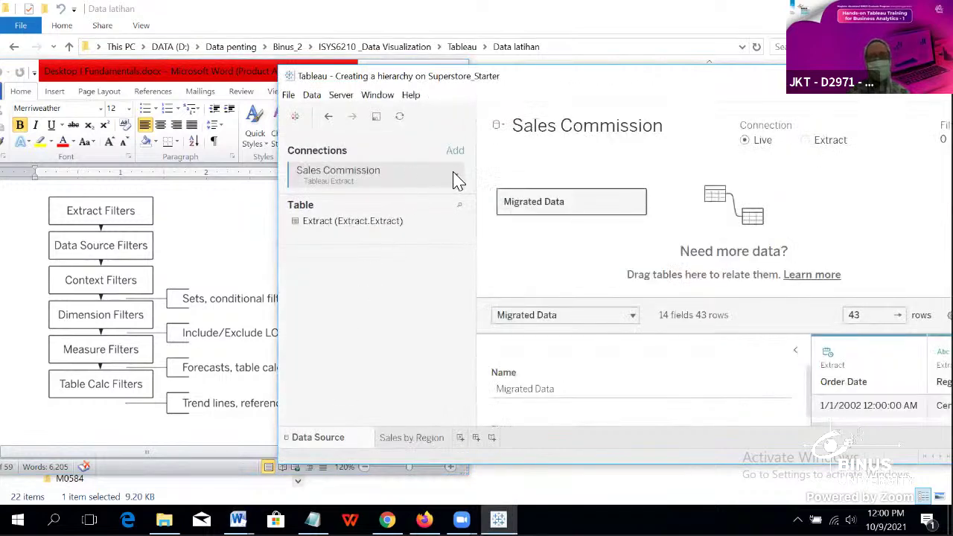
click(392, 440)
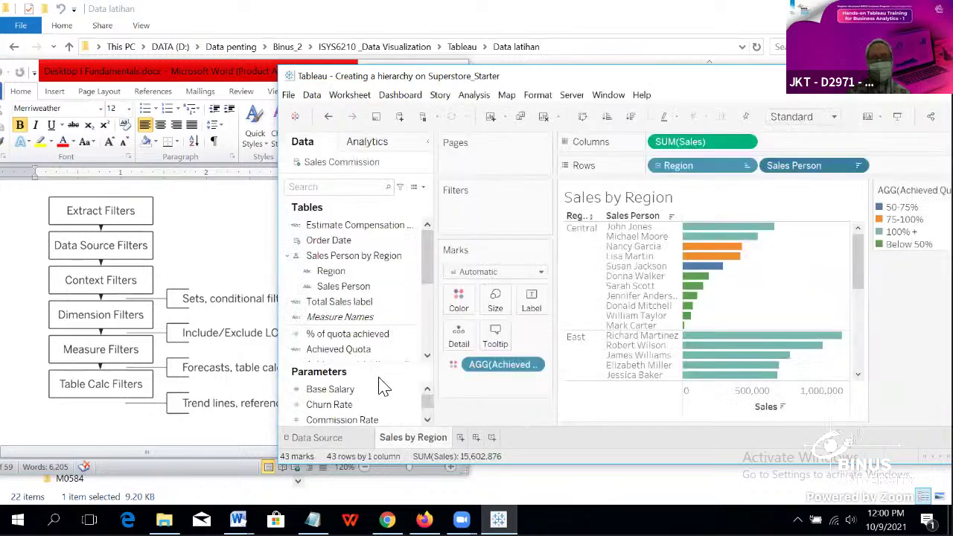
click(423, 187)
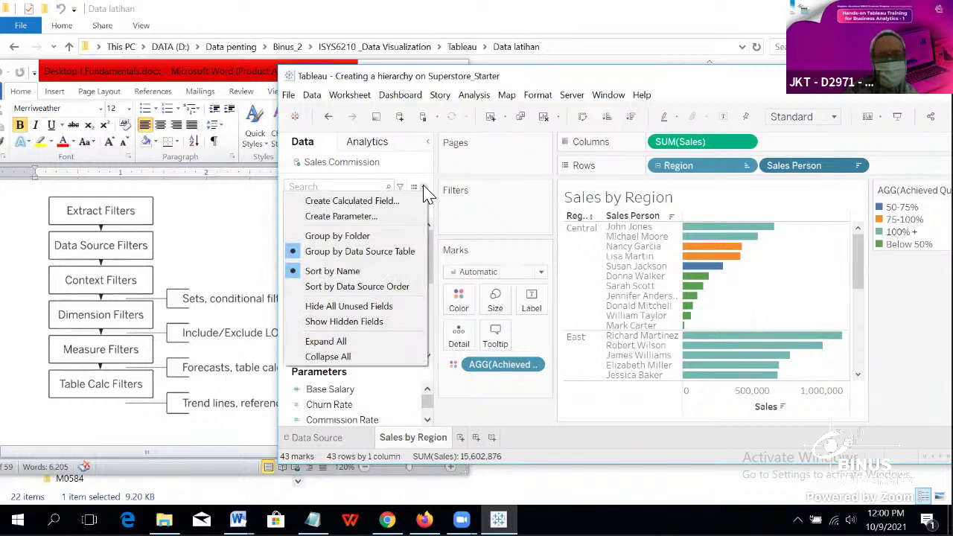
click(421, 82)
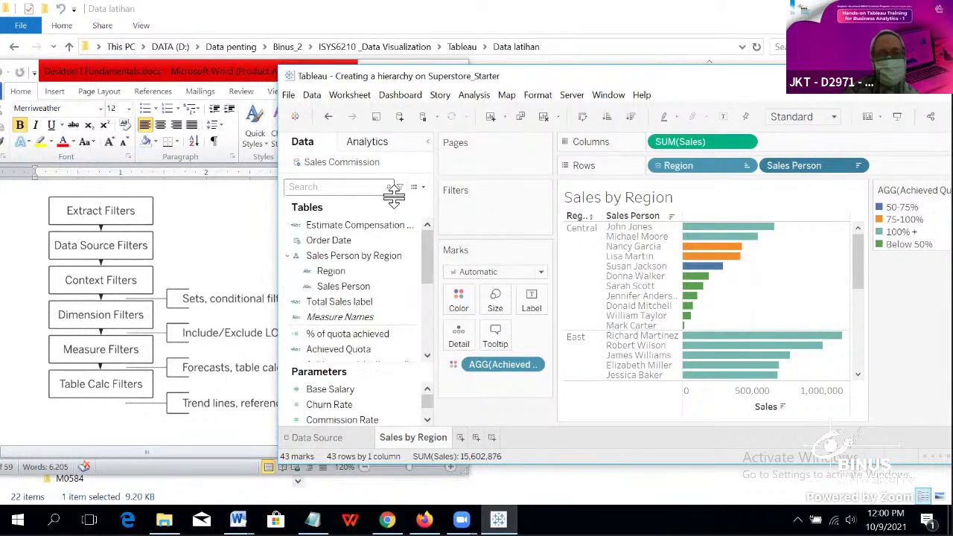
click(317, 438)
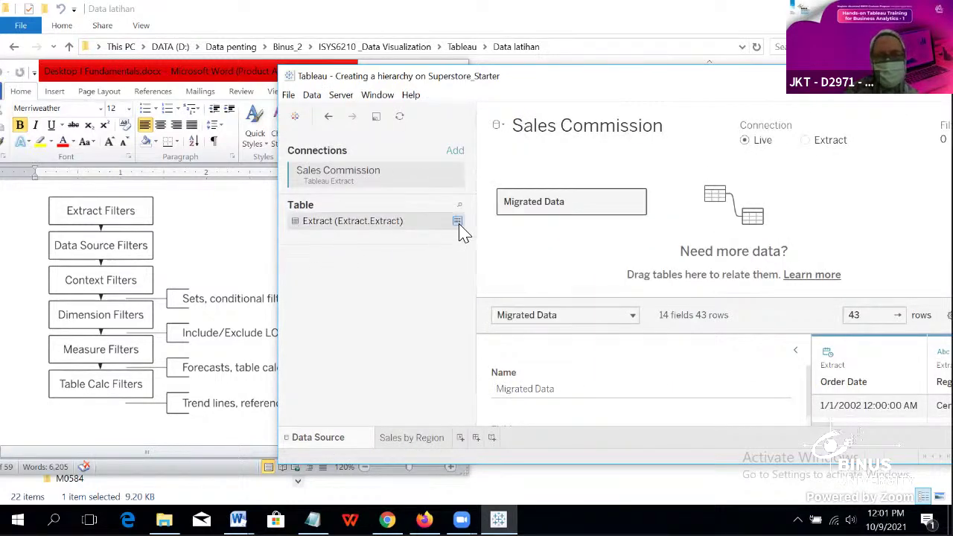
click(458, 222)
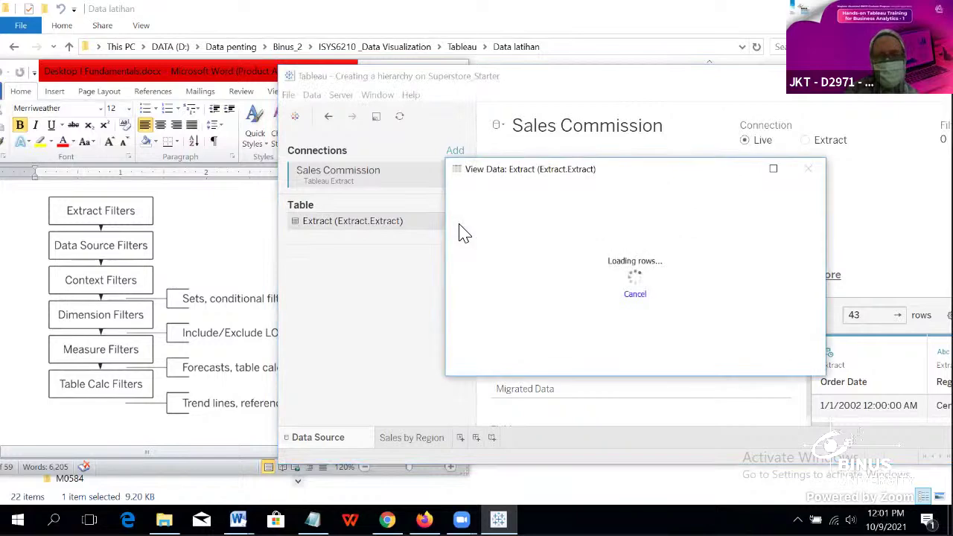
click(808, 168)
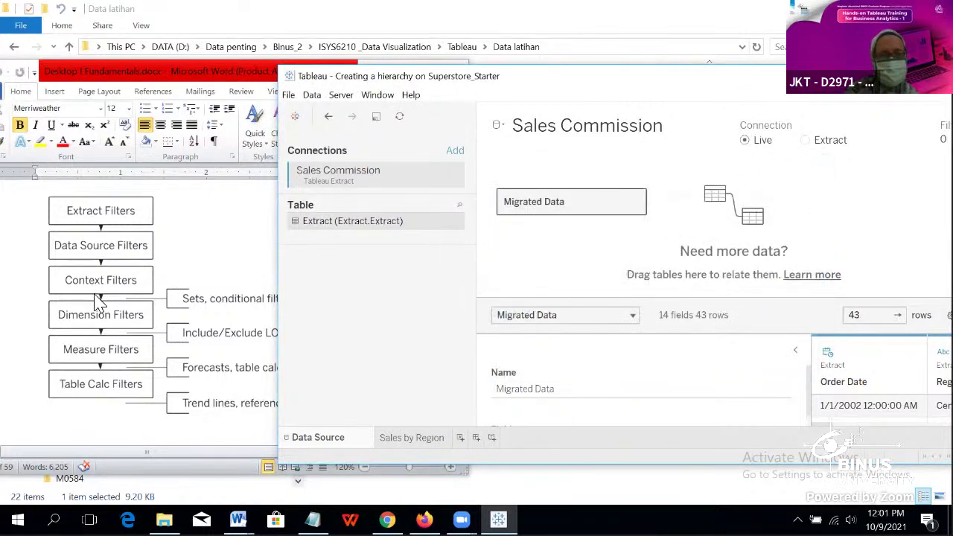
Step: Return to the Word guide and skim from the filtering order diagram through the dimension filter examples in Filtering Your Data
click(166, 262)
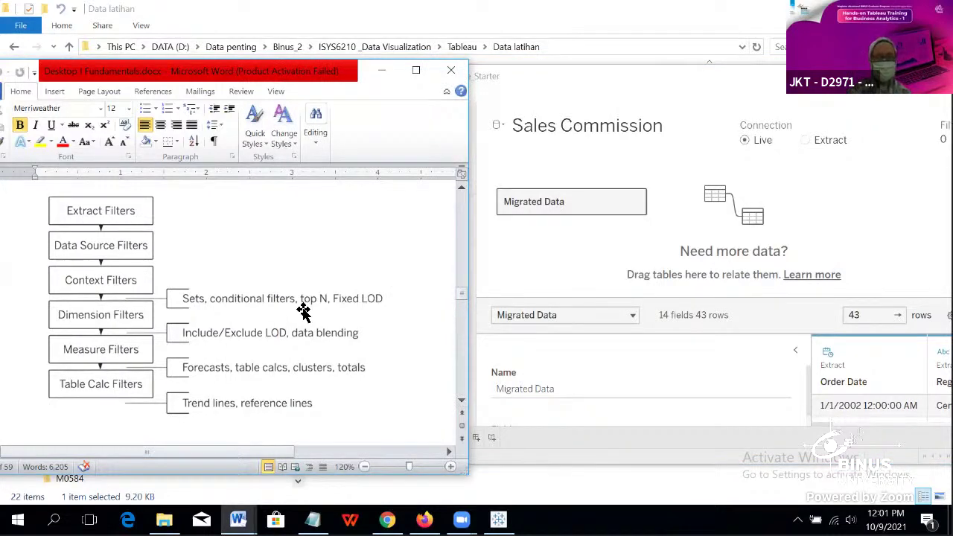
scroll(305, 311, down, 5)
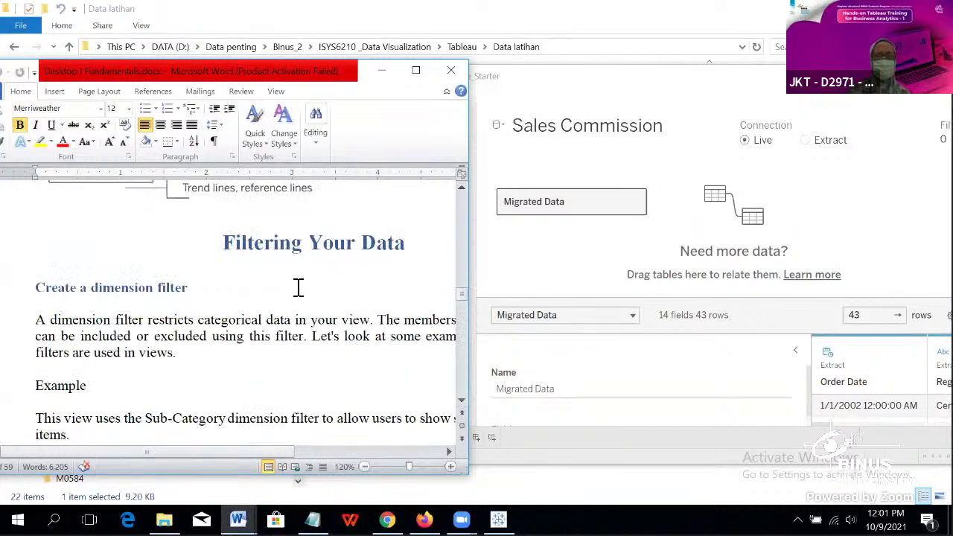
scroll(298, 288, down, 2)
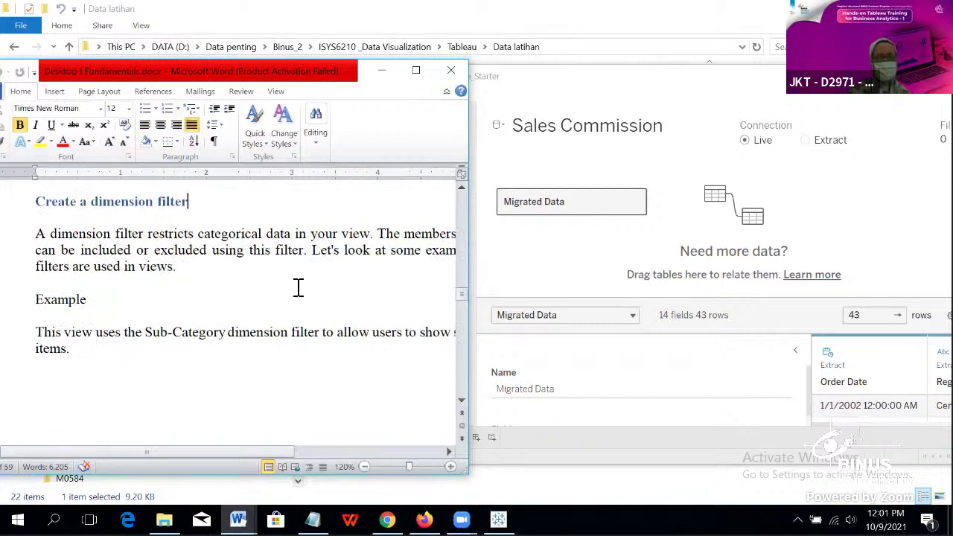
scroll(298, 287, down, 8)
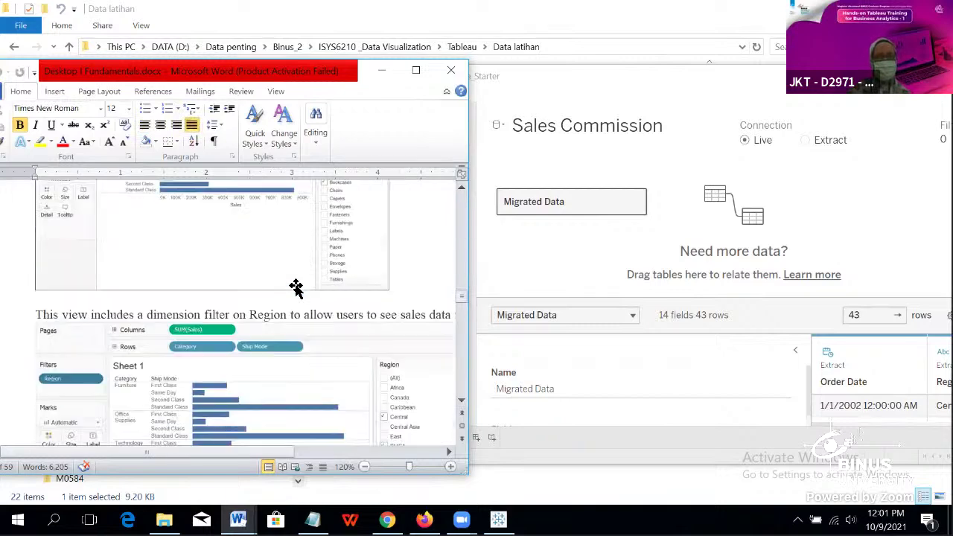
scroll(296, 288, down, 10)
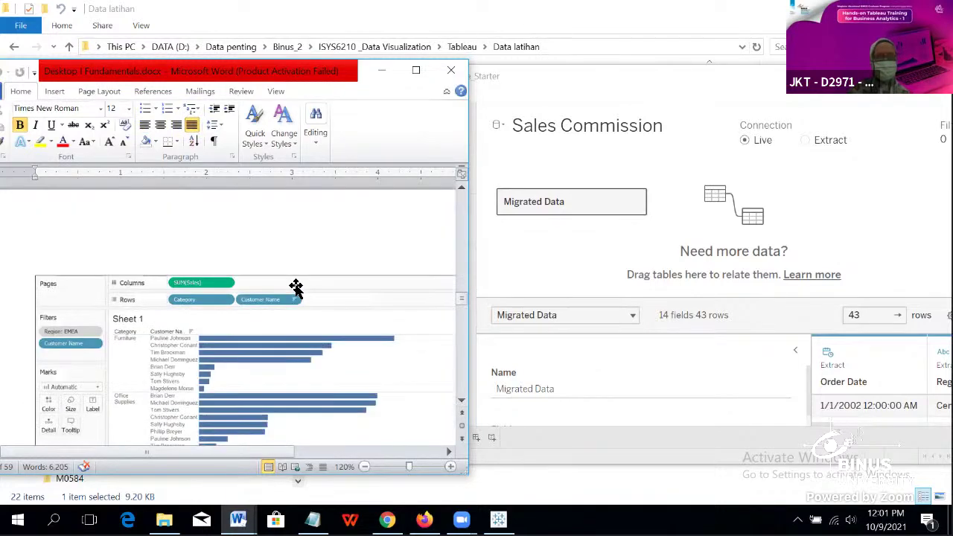
scroll(298, 288, down, 10)
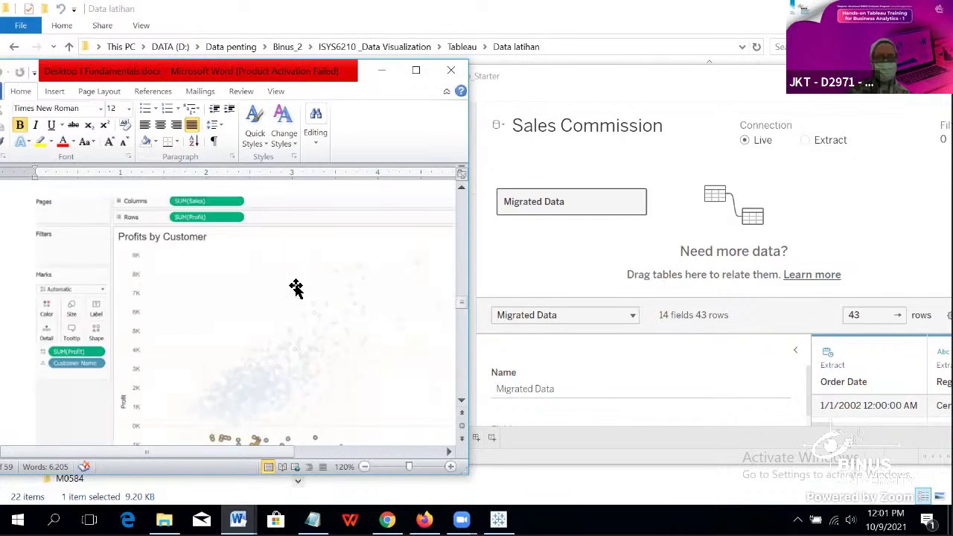
scroll(296, 287, down, 3)
scroll(298, 288, up, 7)
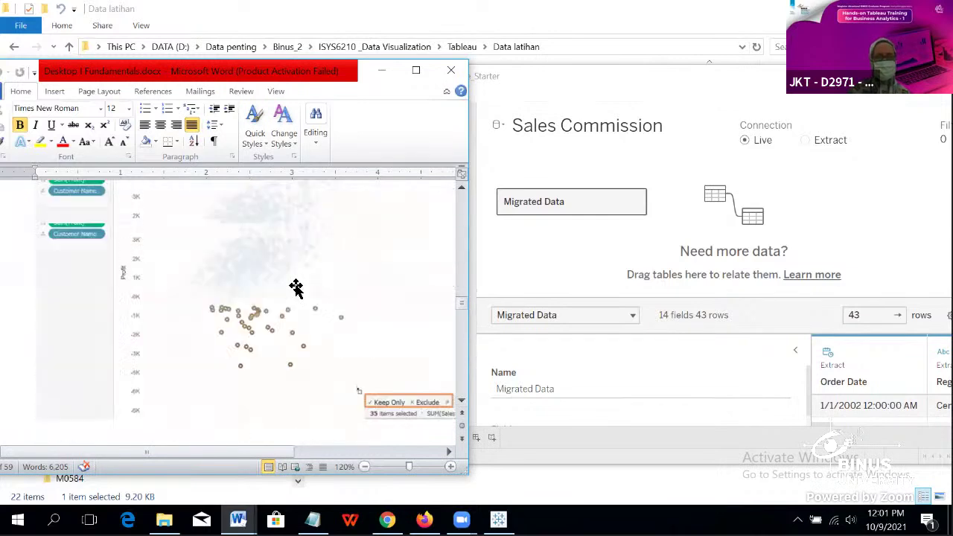
scroll(298, 288, up, 10)
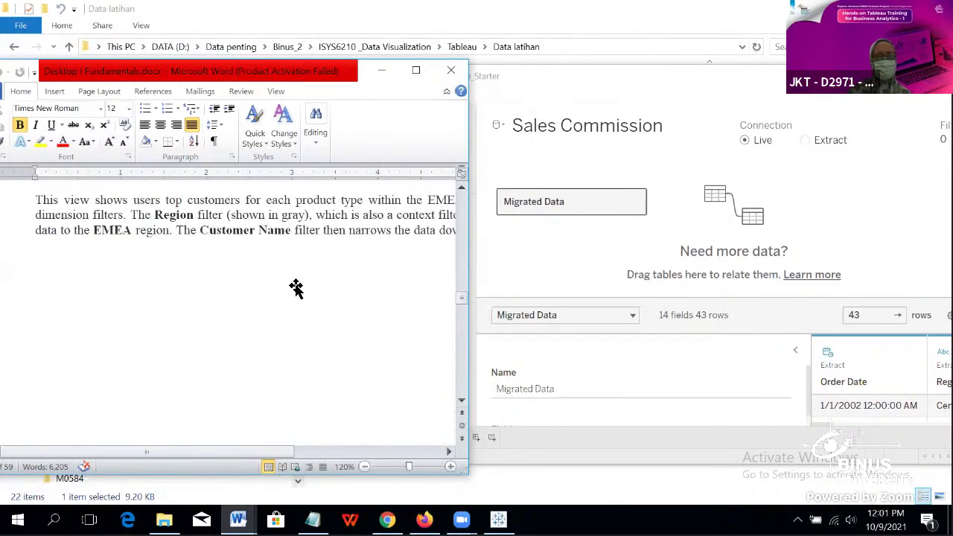
scroll(296, 287, up, 6)
scroll(298, 287, down, 3)
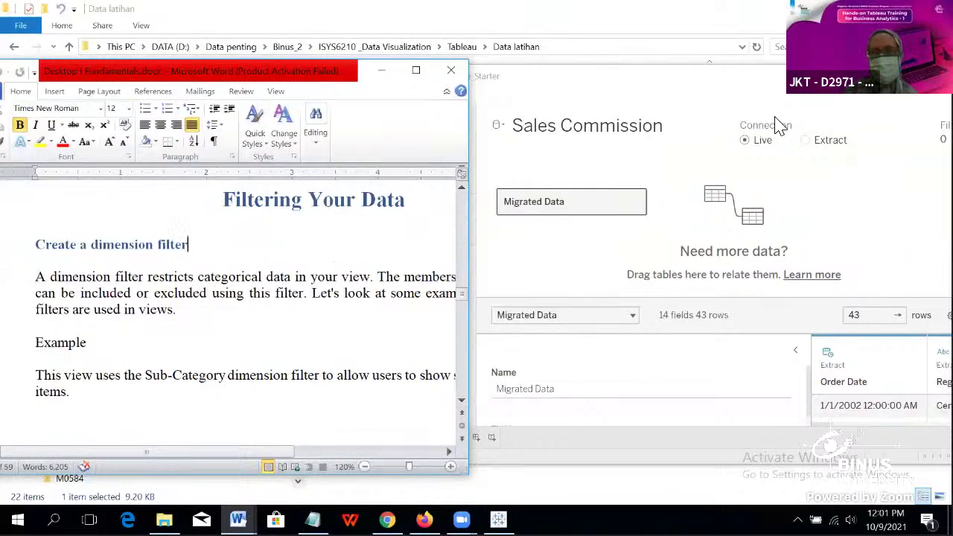
Step: Switch to Tableau and close the Creating a hierarchy on Superstore_Starter workbook without saving its changes
click(896, 95)
click(902, 79)
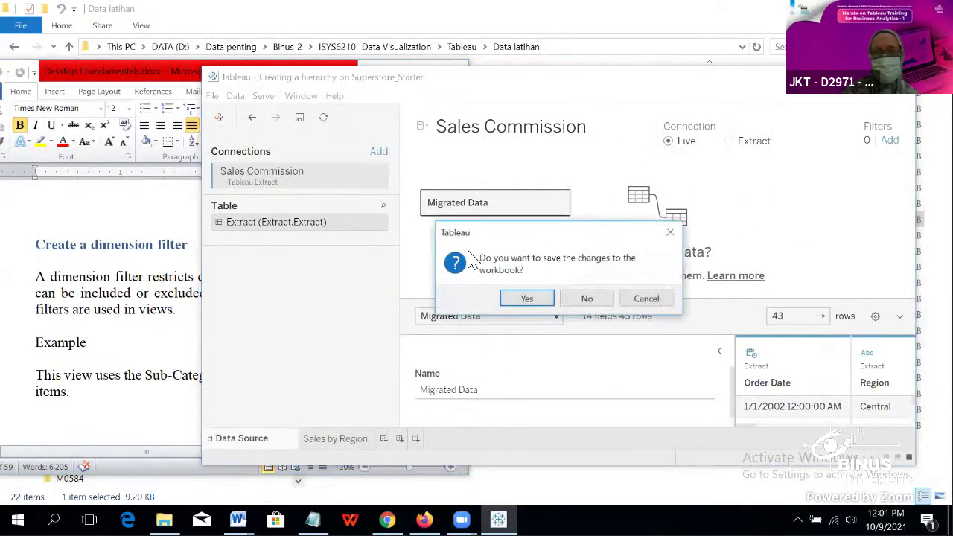
click(587, 299)
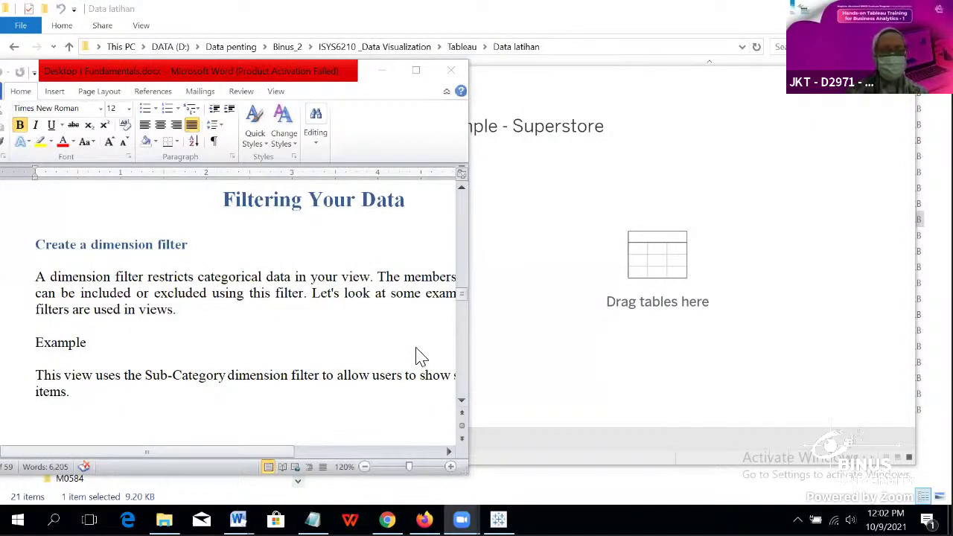
Step: Review the Word guide's filtering order diagram and its introduction to creating a dimension filter
click(315, 310)
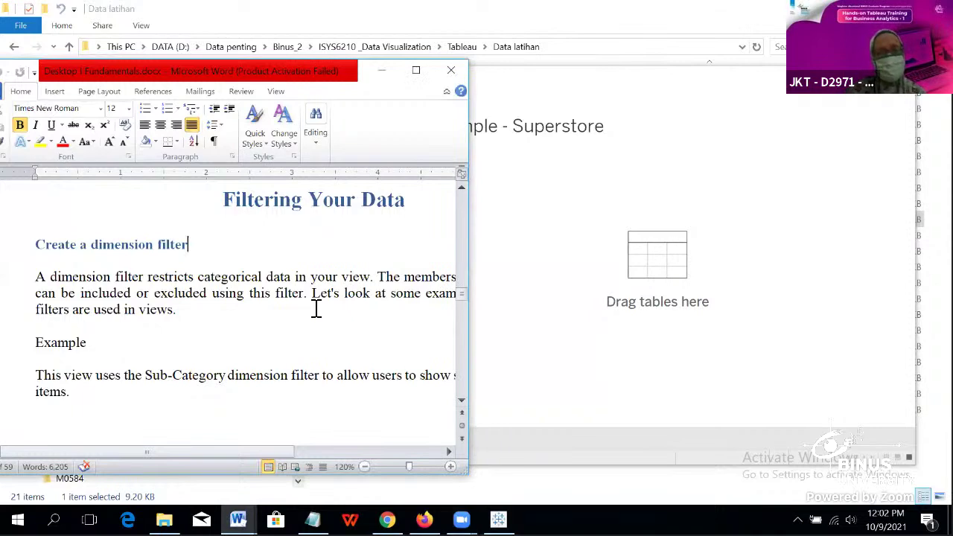
scroll(316, 309, down, 2)
scroll(315, 309, up, 9)
scroll(313, 308, down, 2)
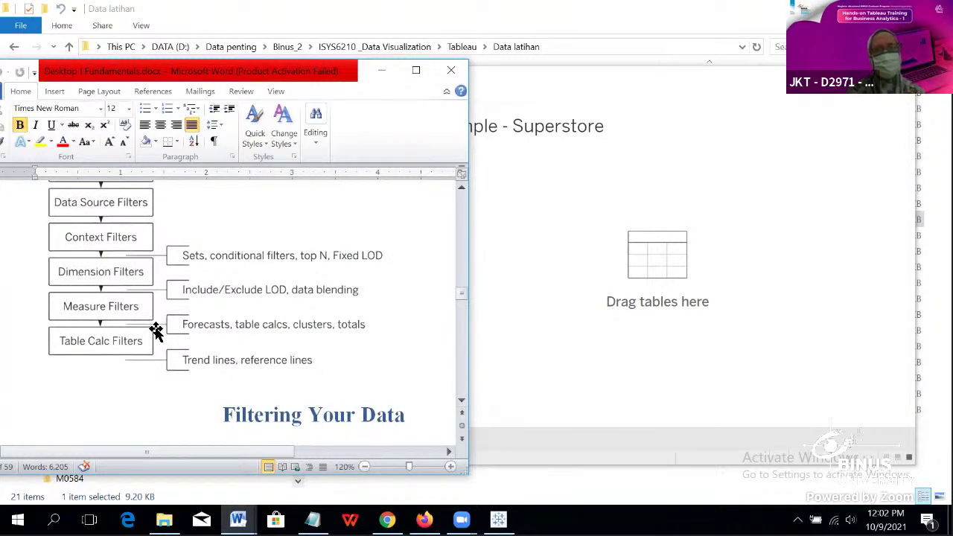
scroll(151, 356, down, 5)
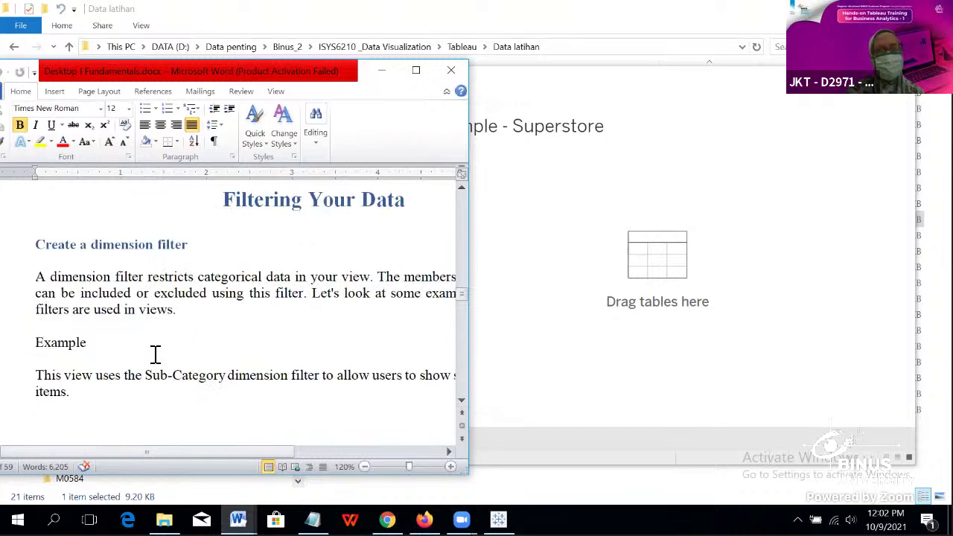
scroll(154, 355, down, 1)
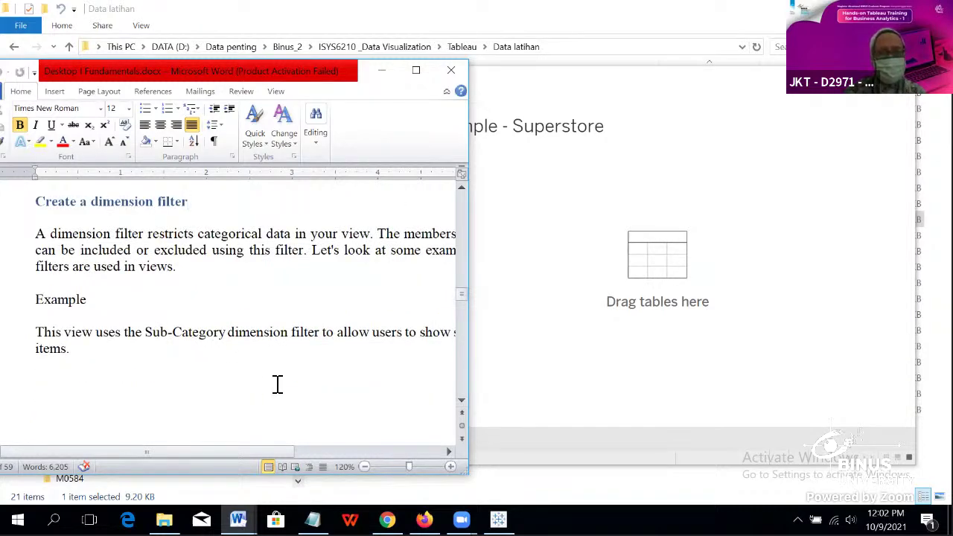
Step: Switch to Tableau, add the Orders table to the Sample - Superstore data source and open Sheet 1
click(556, 97)
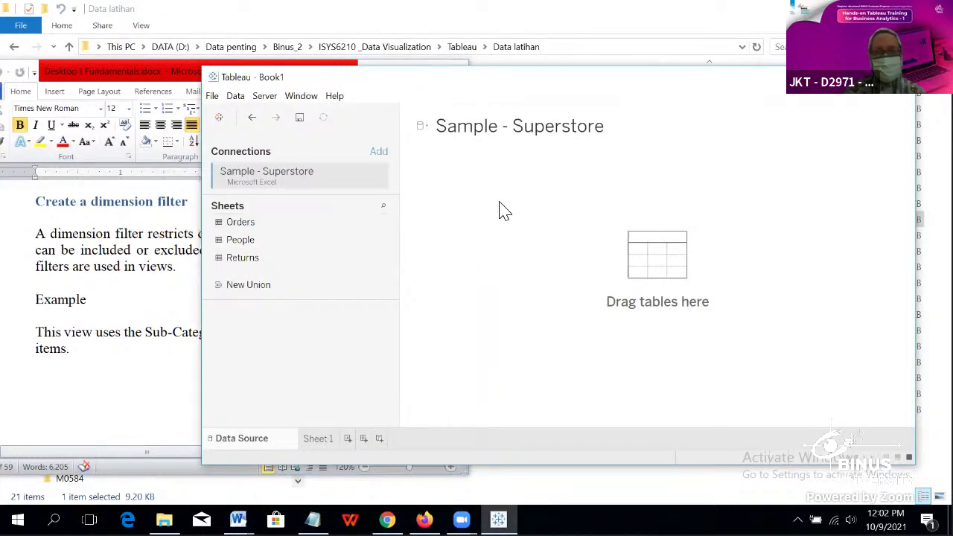
drag(499, 220, 472, 248)
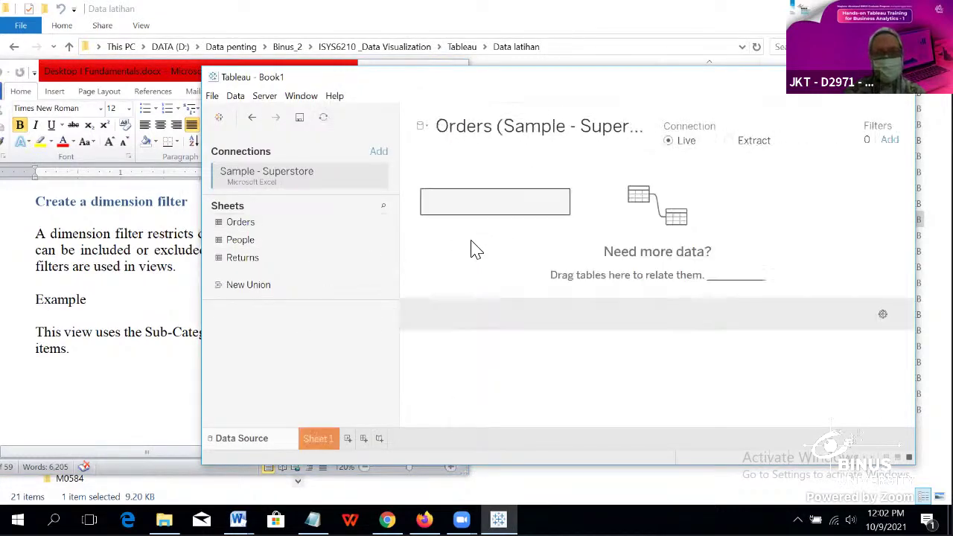
click(315, 440)
click(258, 444)
click(312, 442)
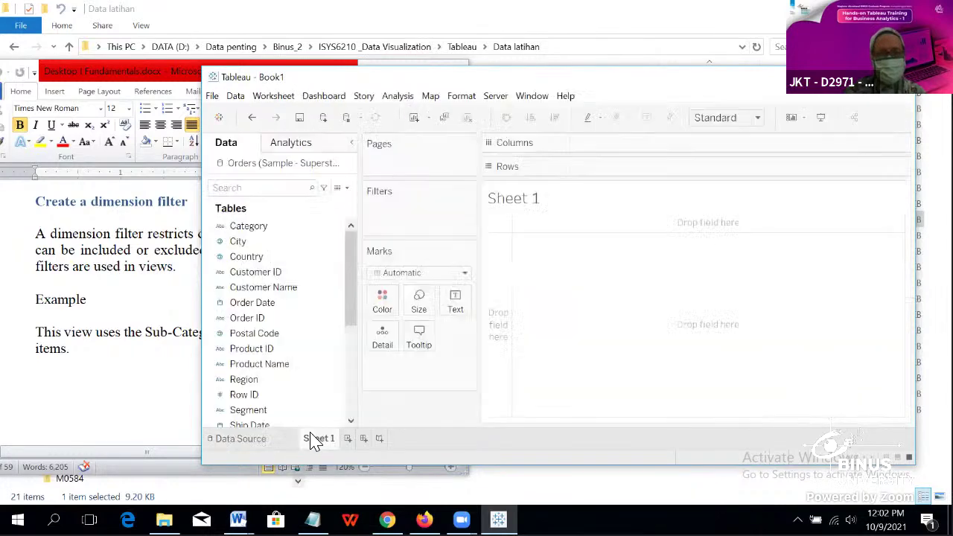
Step: Locate the Sub-Category field in the Orders data, and examine the Sub-Category dimension filter example in the maximized Word guide
scroll(285, 319, down, 2)
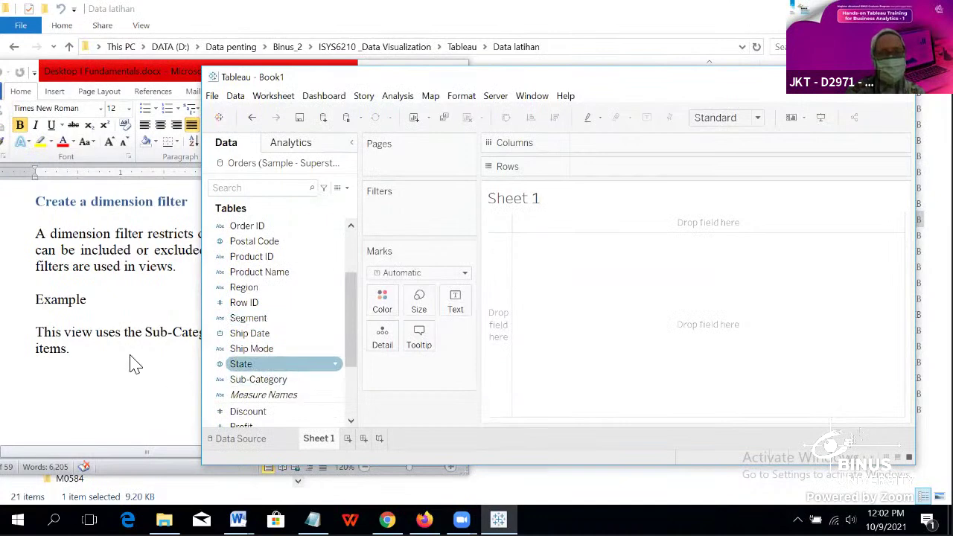
scroll(298, 380, down, 2)
click(257, 291)
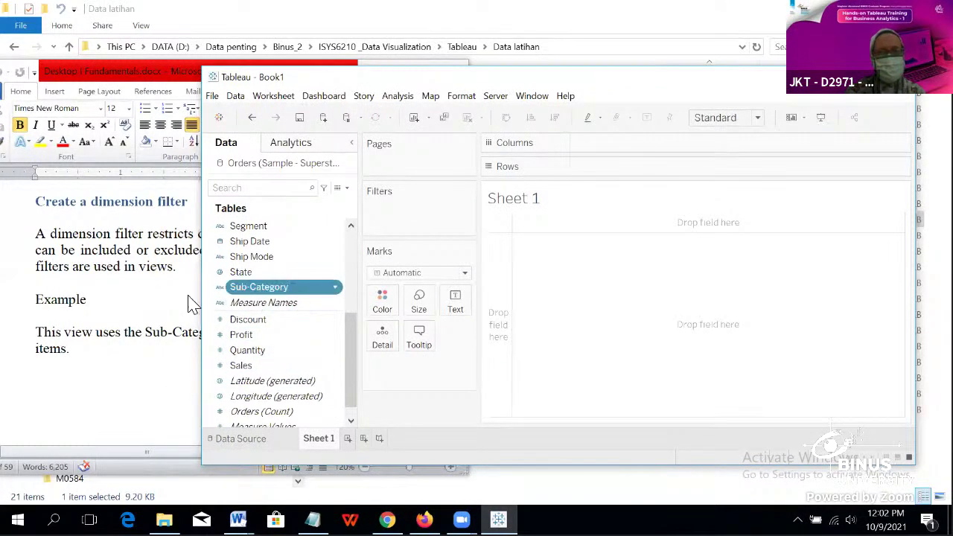
click(124, 318)
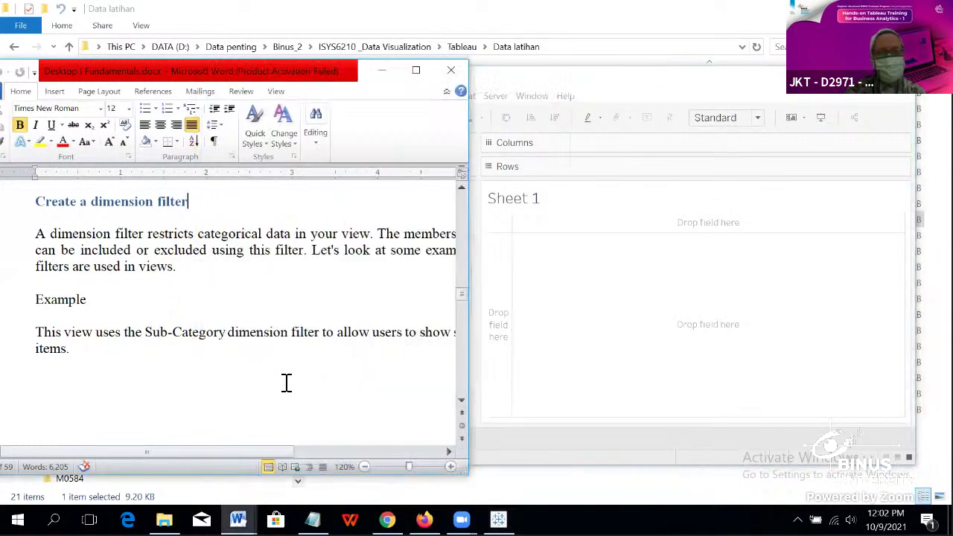
scroll(287, 383, down, 1)
drag(221, 453, 205, 430)
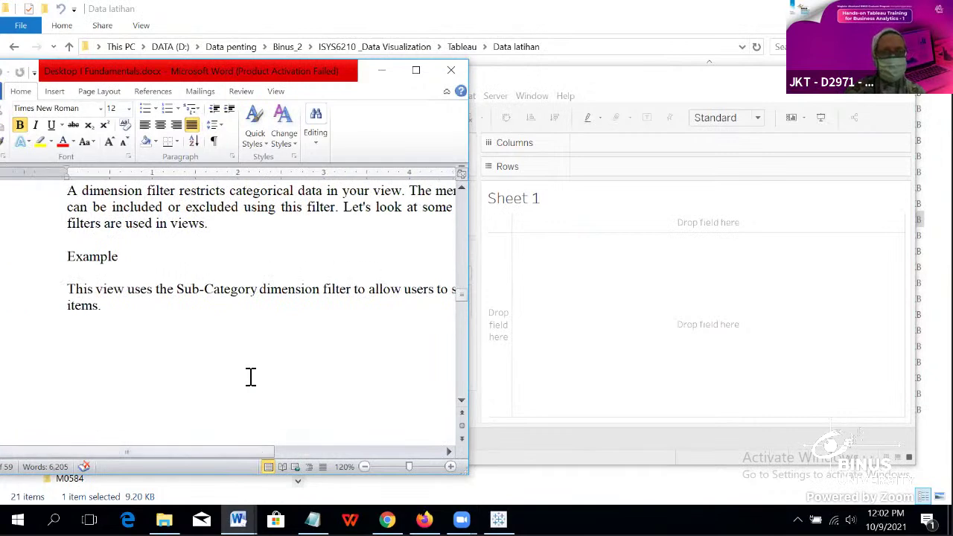
scroll(249, 376, down, 7)
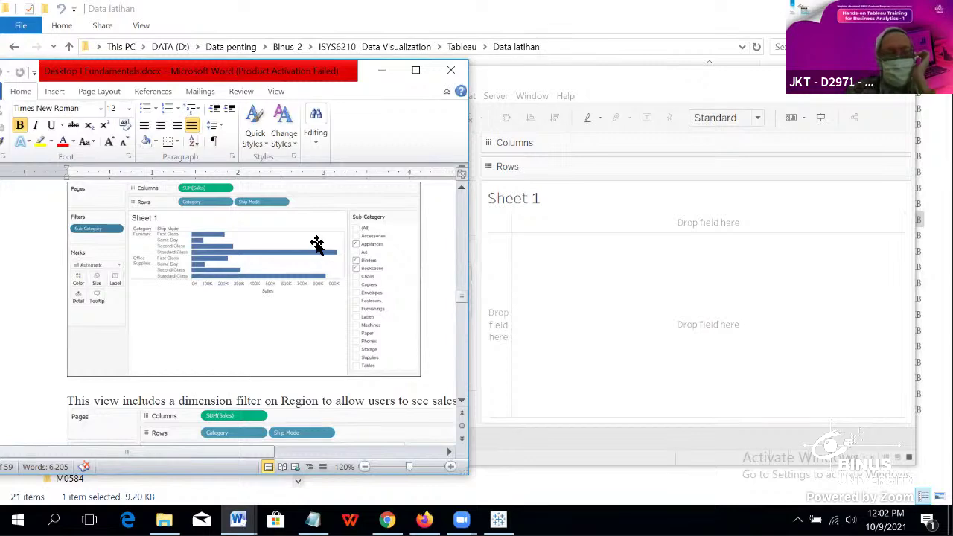
click(417, 71)
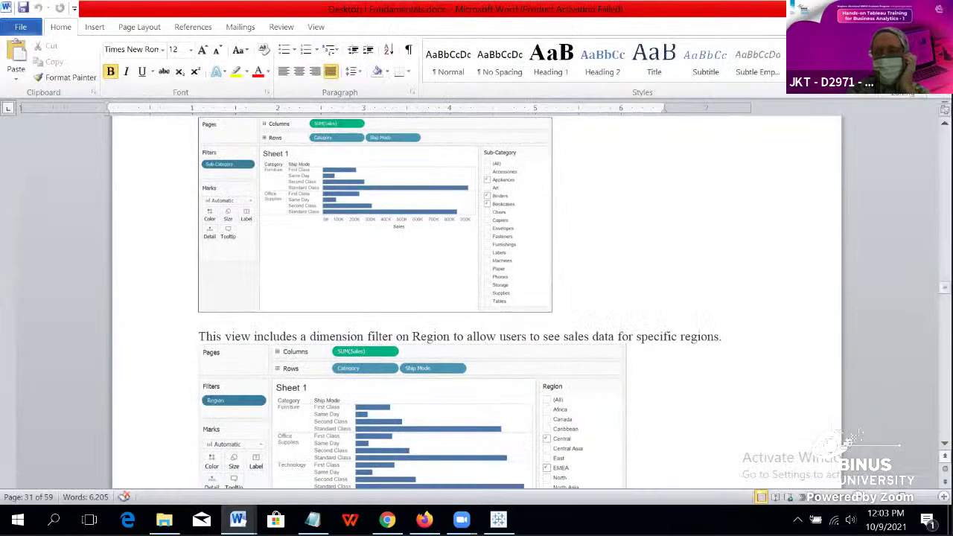
scroll(850, 442, up, 4)
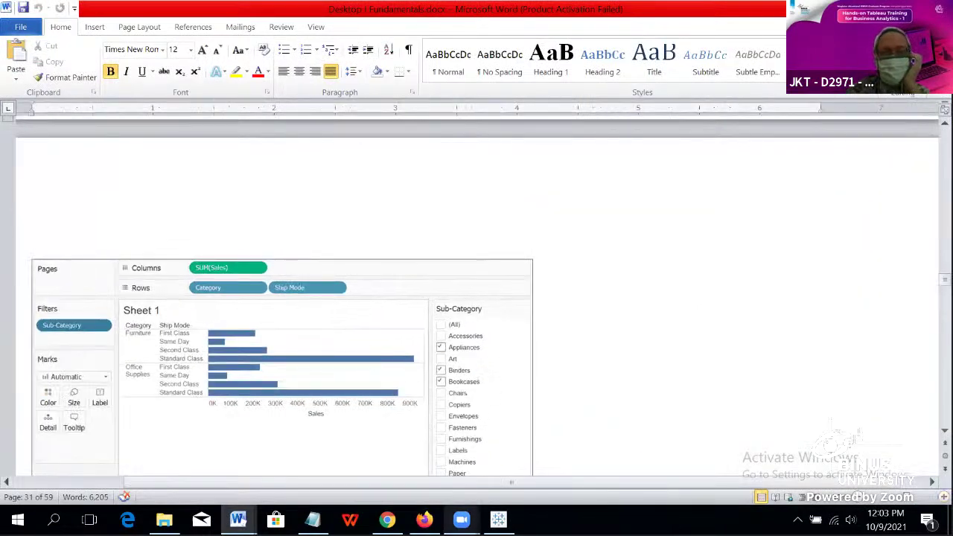
Step: Return to Tableau and place Sales on Columns in Sheet 1
mouse_move(498, 519)
click(490, 423)
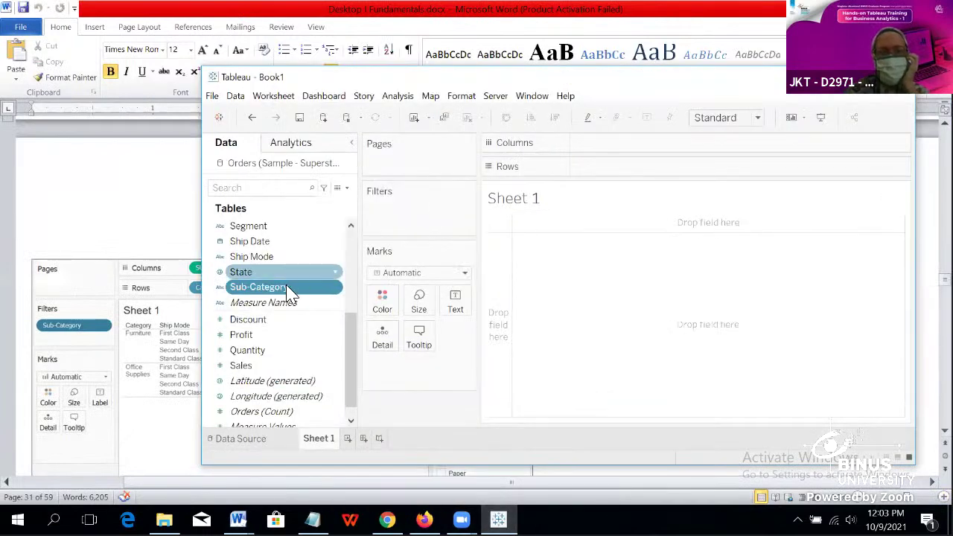
scroll(289, 319, down, 1)
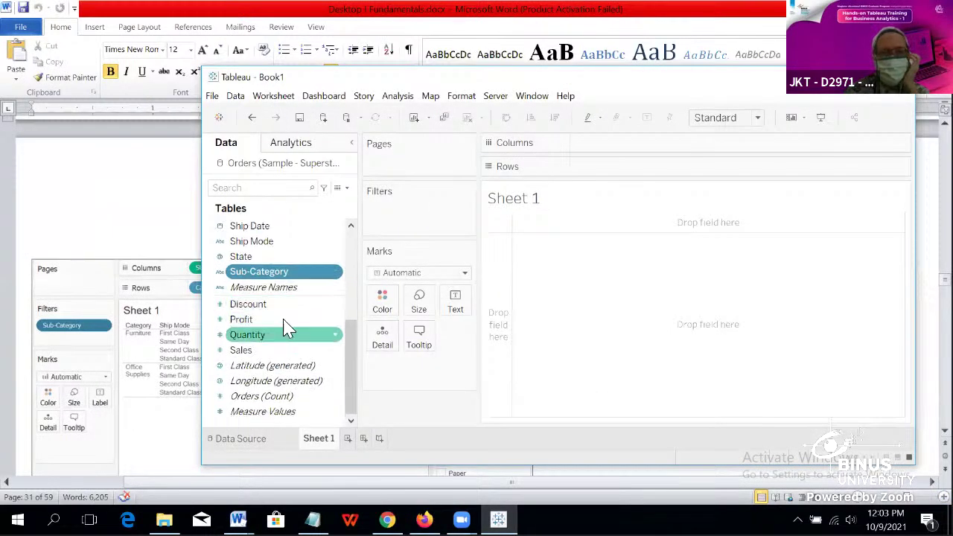
drag(261, 350, 619, 144)
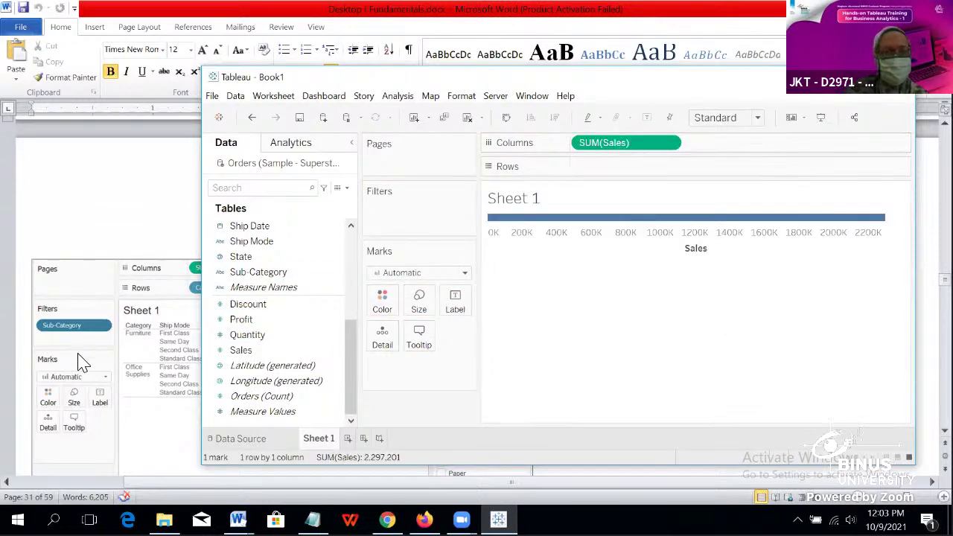
Step: Check the guide's Sub-Category example in Word, and in Tableau place Category and Ship Mode on Rows in Sheet 1
click(130, 365)
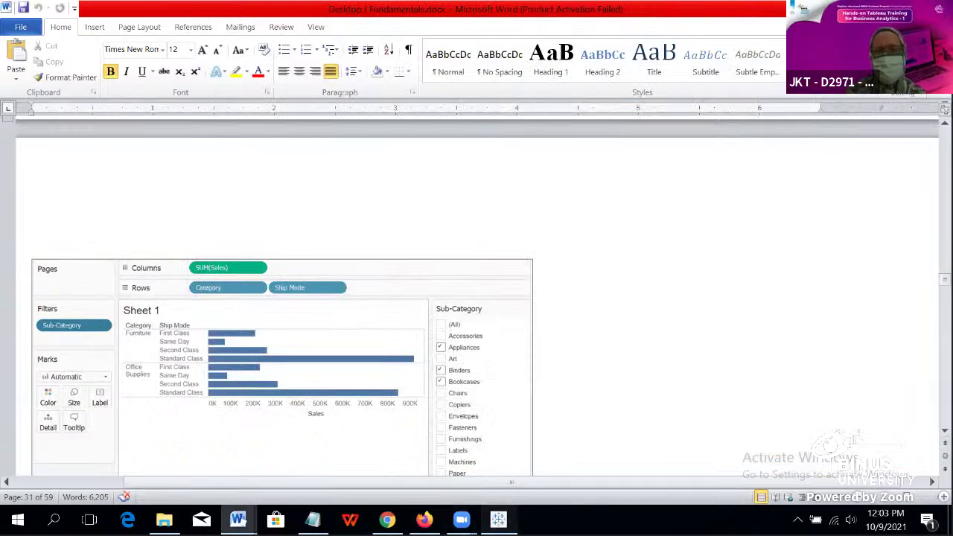
click(498, 519)
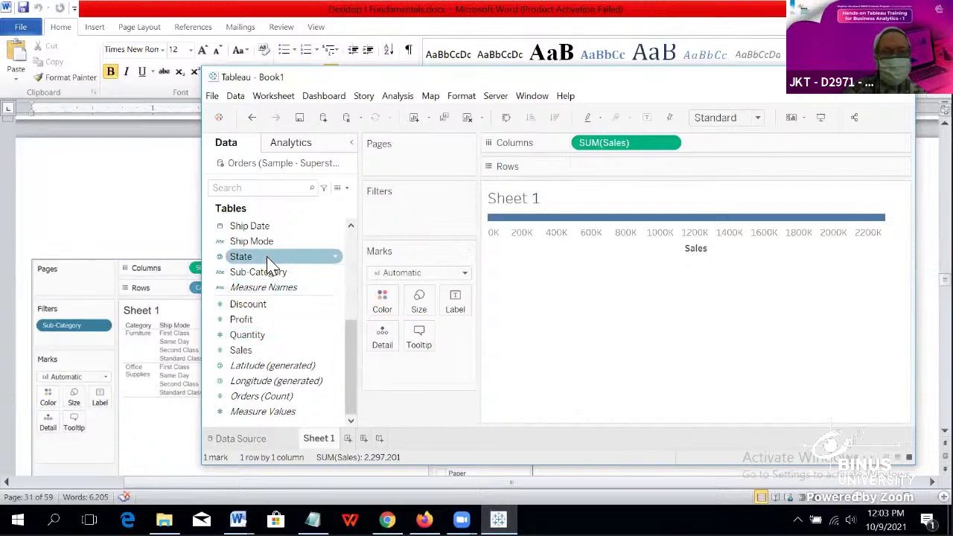
scroll(276, 261, up, 3)
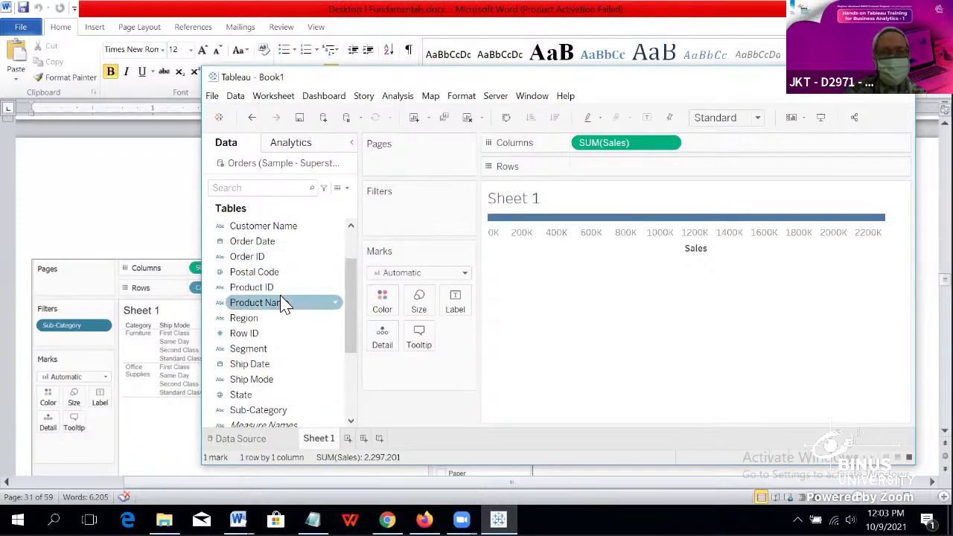
scroll(280, 301, up, 1)
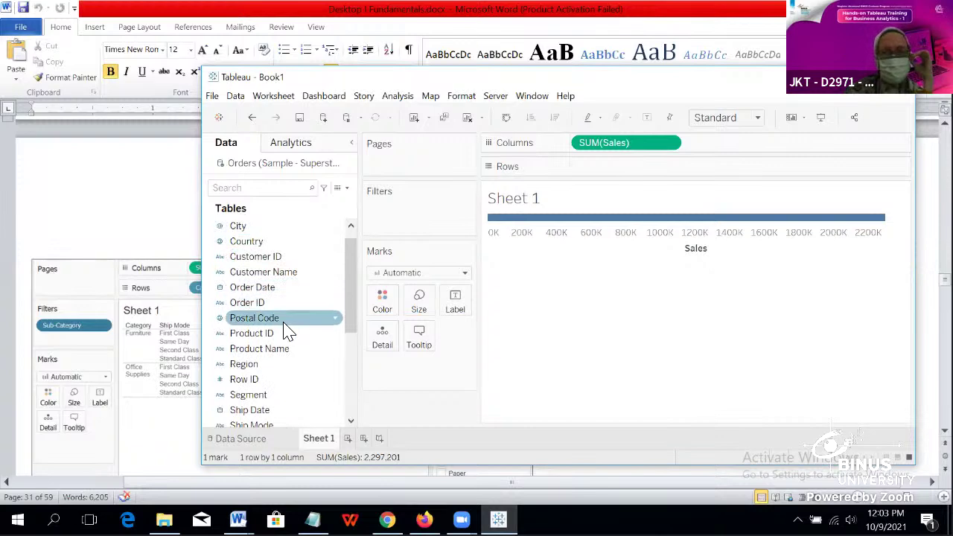
scroll(287, 333, up, 1)
drag(271, 228, 621, 174)
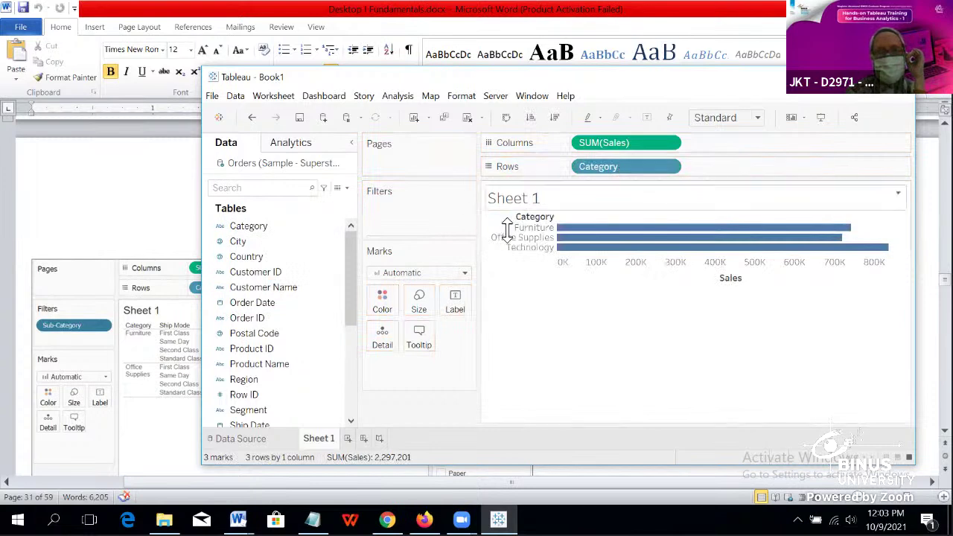
scroll(274, 347, down, 2)
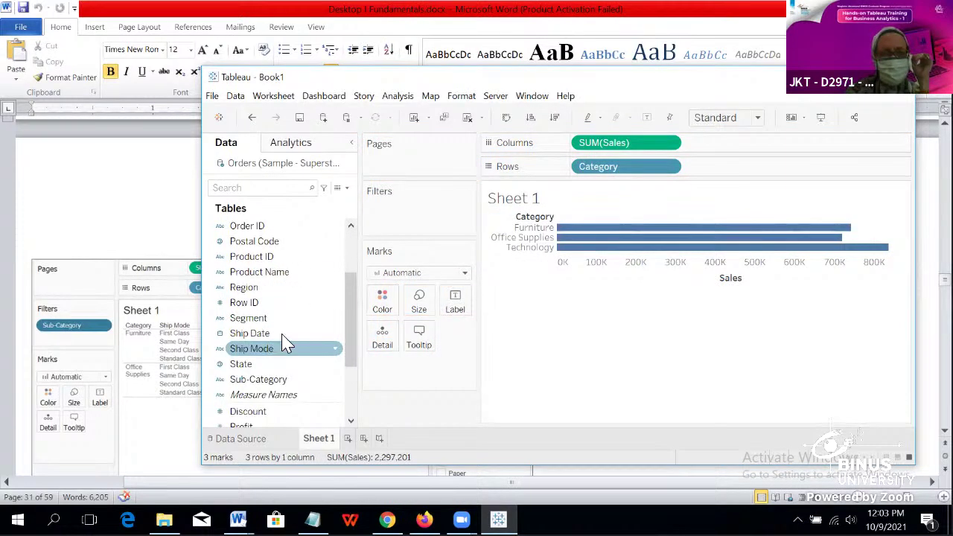
drag(296, 348, 748, 173)
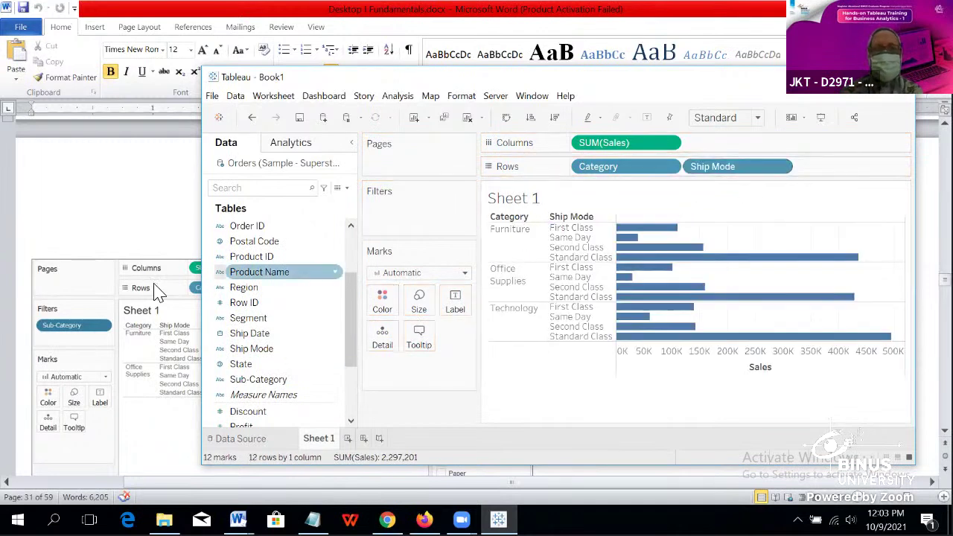
Step: Switch to the Word guide, shrink its window beside Tableau, and compare its Sub-Category example with Sheet 1
click(137, 220)
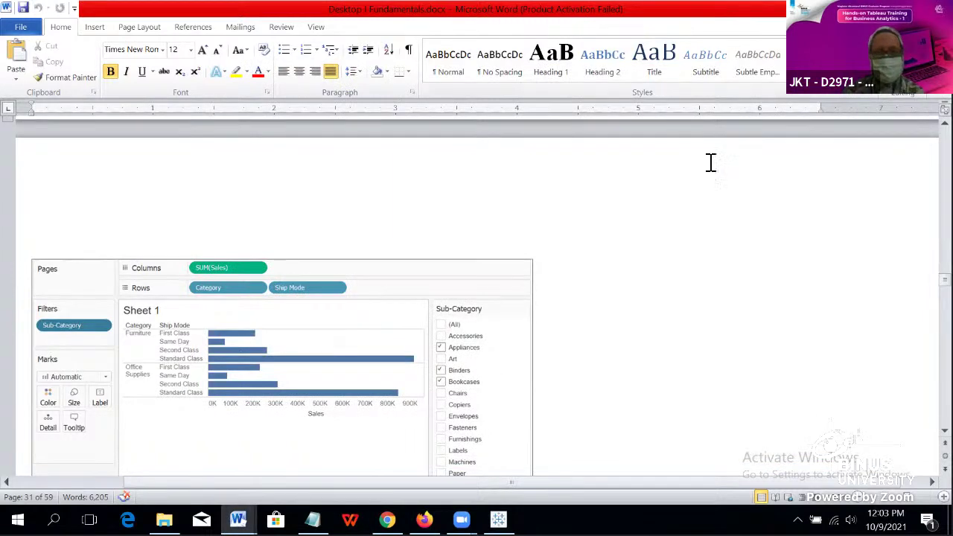
key(super+Down)
scroll(284, 323, down, 3)
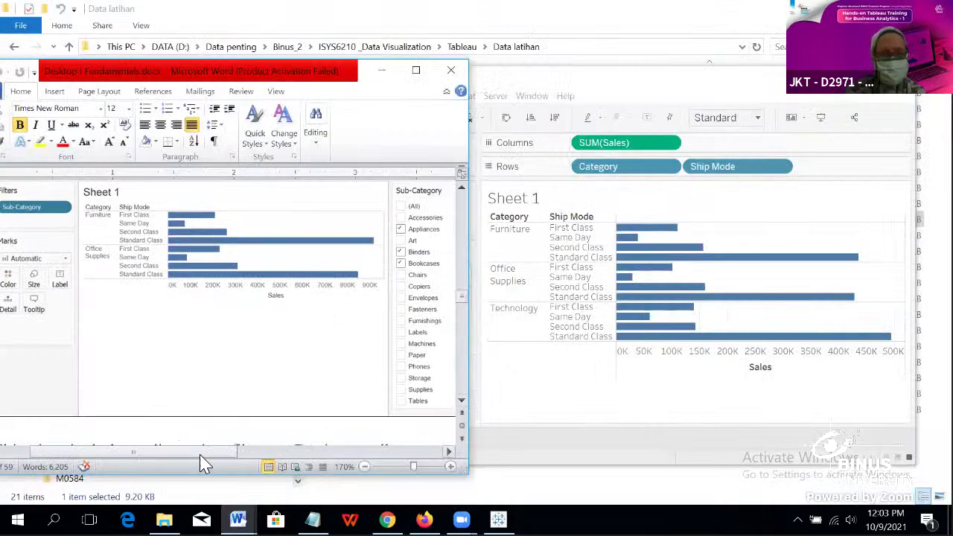
scroll(280, 334, up, 3)
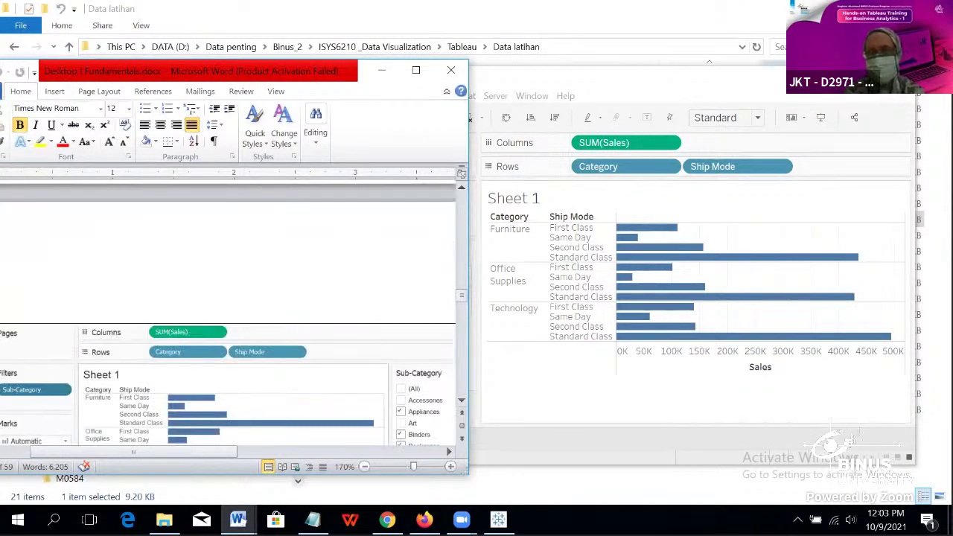
key(alt+Tab)
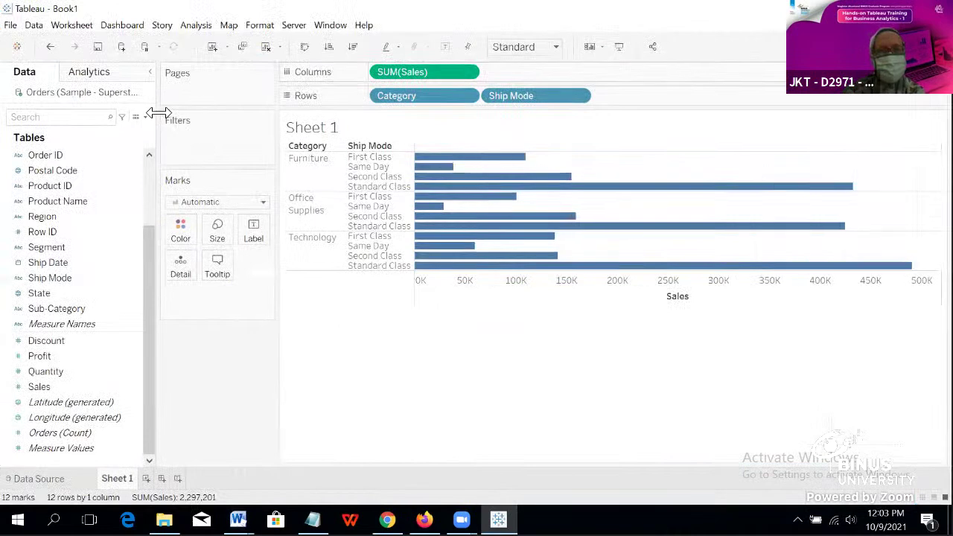
click(147, 118)
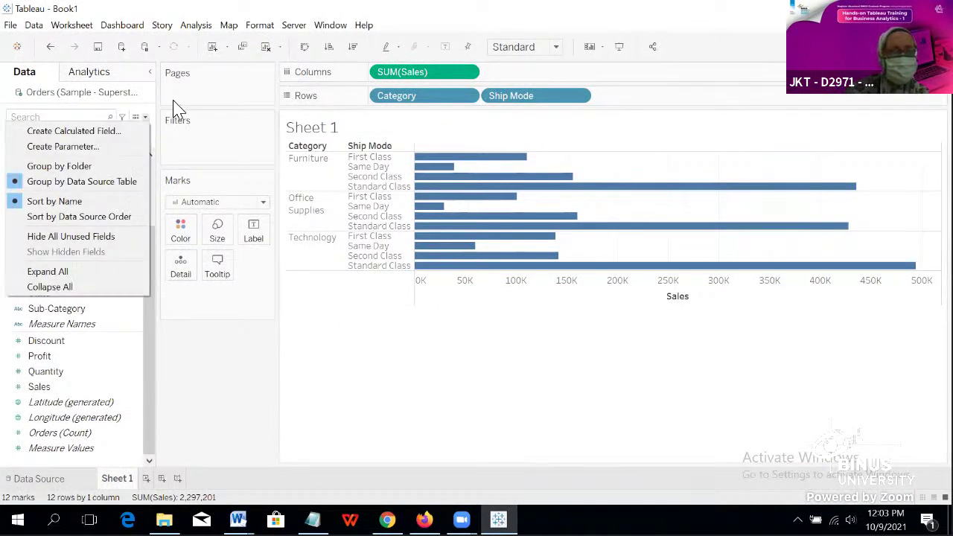
click(206, 97)
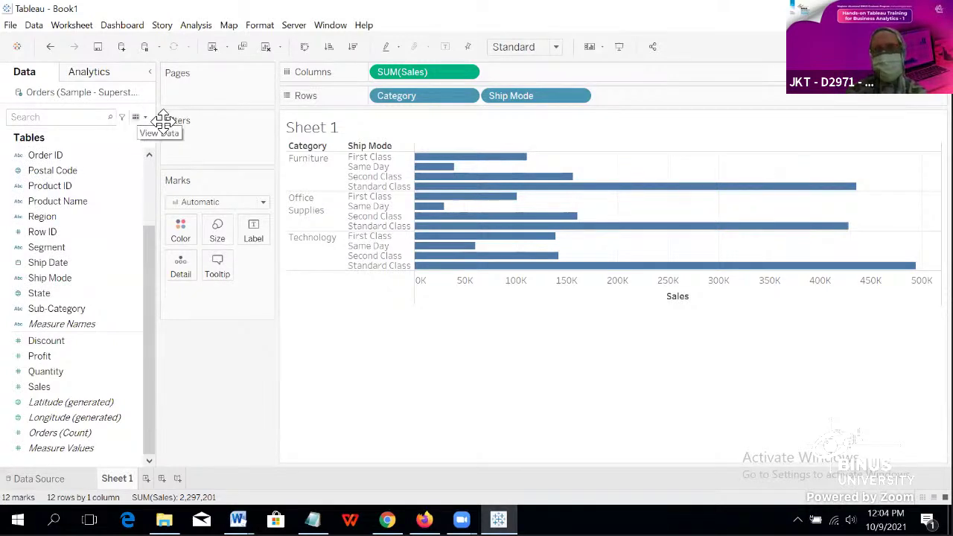
key(super+Down)
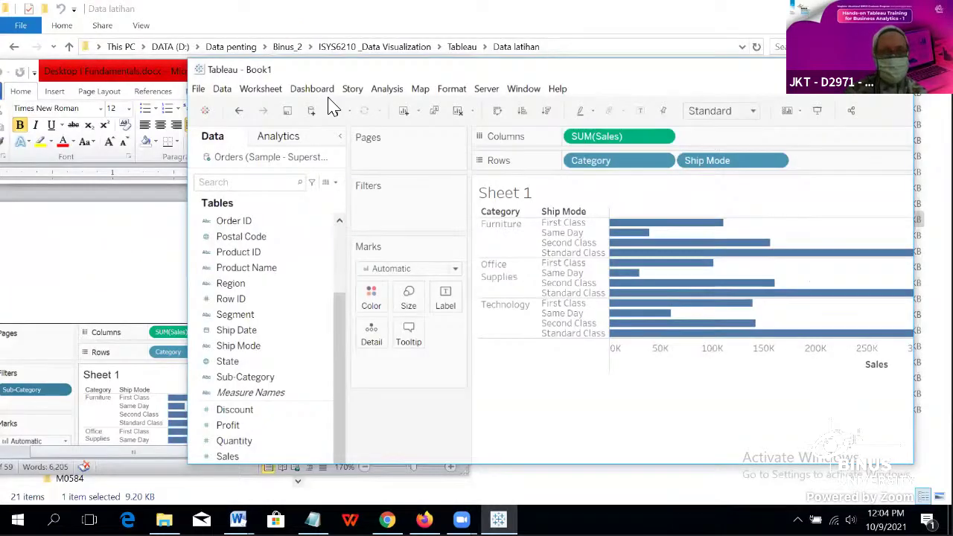
Step: Return to the Word guide and read its Region dimension filter example and the text on the Region and Customer Name filters
click(187, 272)
scroll(187, 272, down, 2)
scroll(190, 273, up, 5)
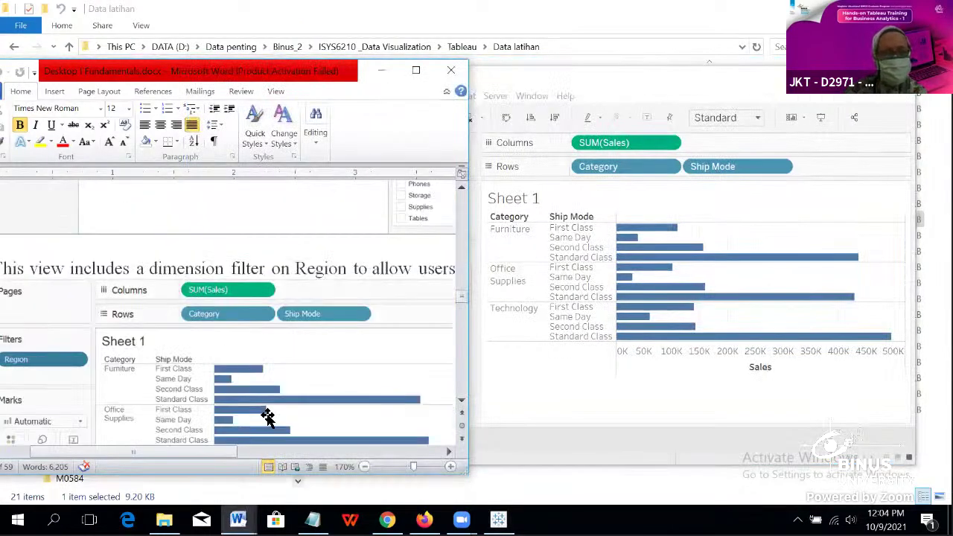
scroll(294, 342, down, 3)
scroll(294, 339, up, 1)
scroll(295, 340, up, 1)
scroll(290, 350, down, 2)
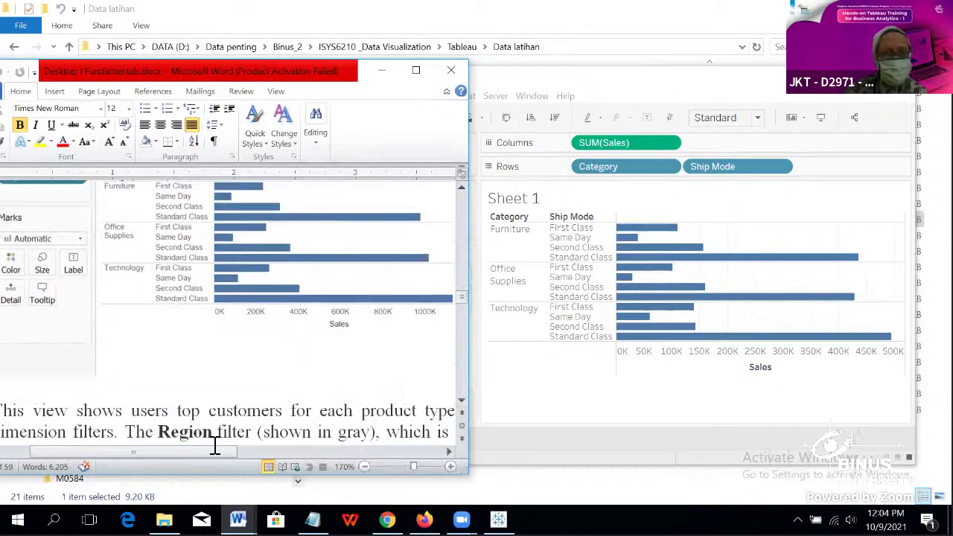
scroll(229, 408, down, 3)
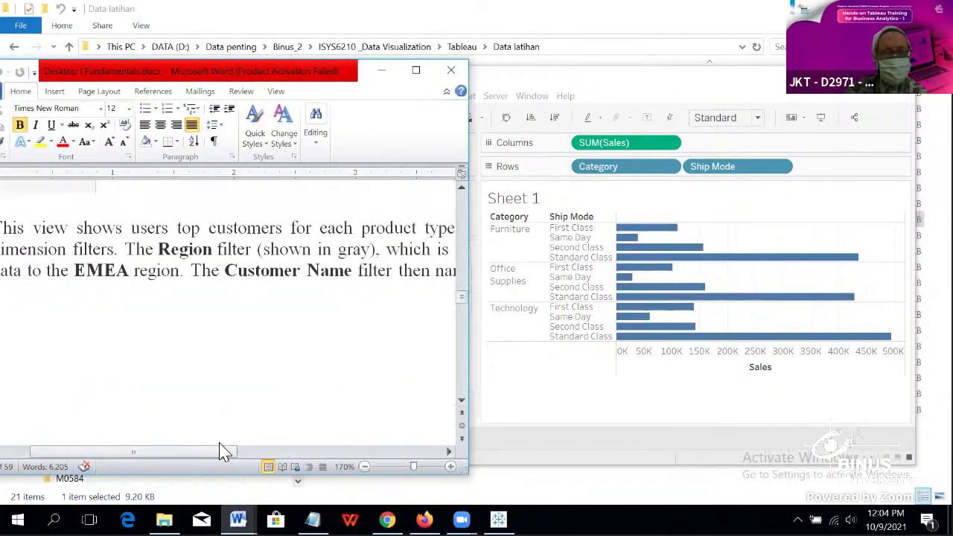
Step: Reduce the Word guide's zoom to 130% and bring the start of the Region filter example into view
click(365, 466)
click(364, 466)
click(365, 466)
click(365, 466)
scroll(280, 367, down, 2)
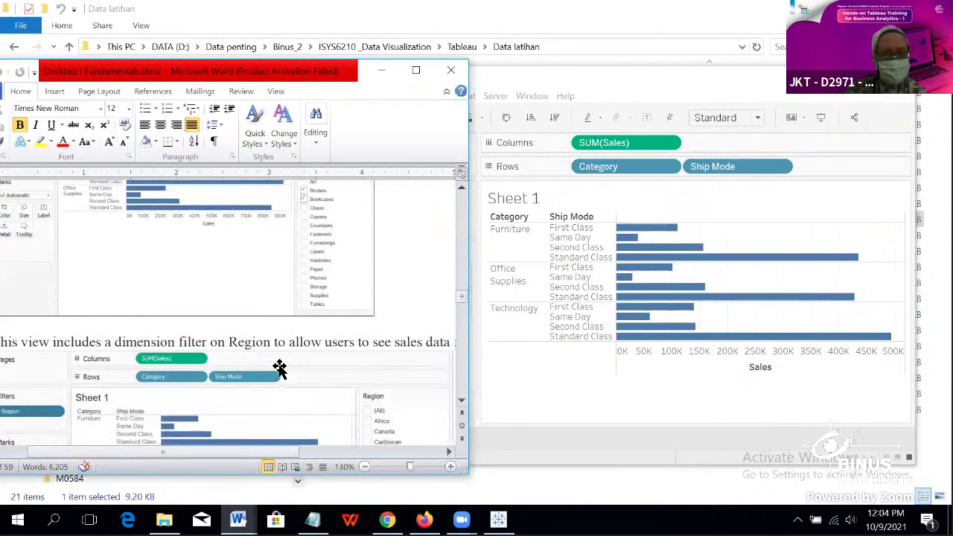
scroll(280, 369, down, 2)
scroll(283, 370, up, 3)
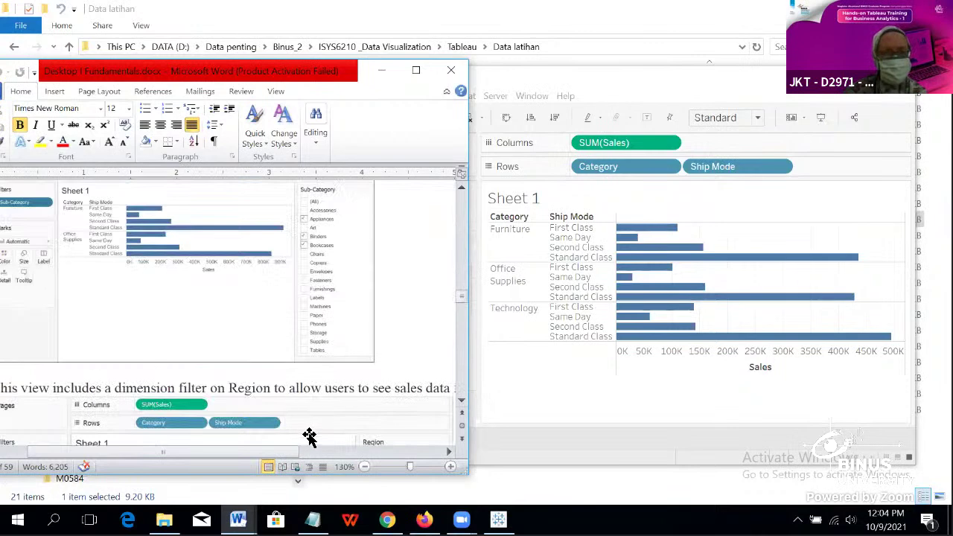
scroll(309, 437, down, 2)
drag(294, 454, 266, 455)
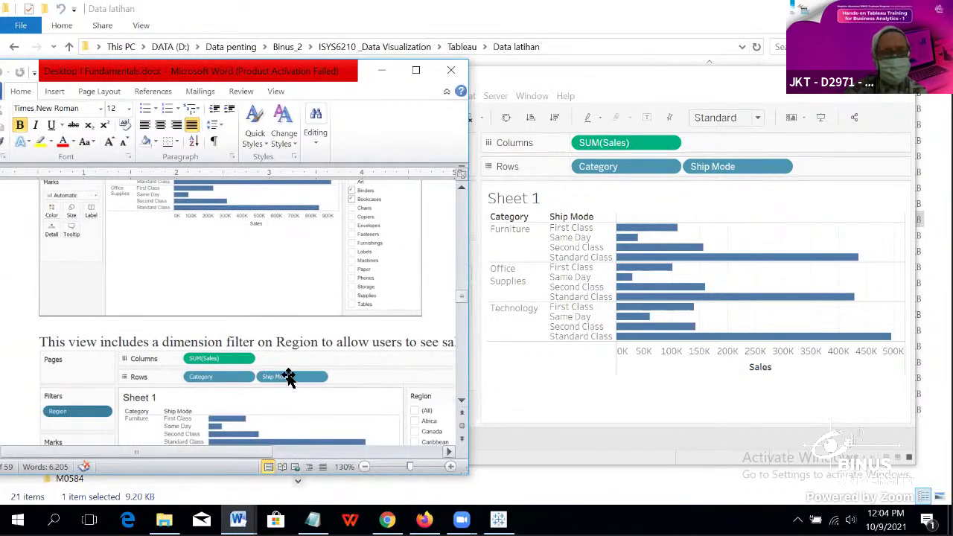
Step: Examine the guide's dimension filter introduction and its Region example, including the list of selectable regions
scroll(300, 348, down, 3)
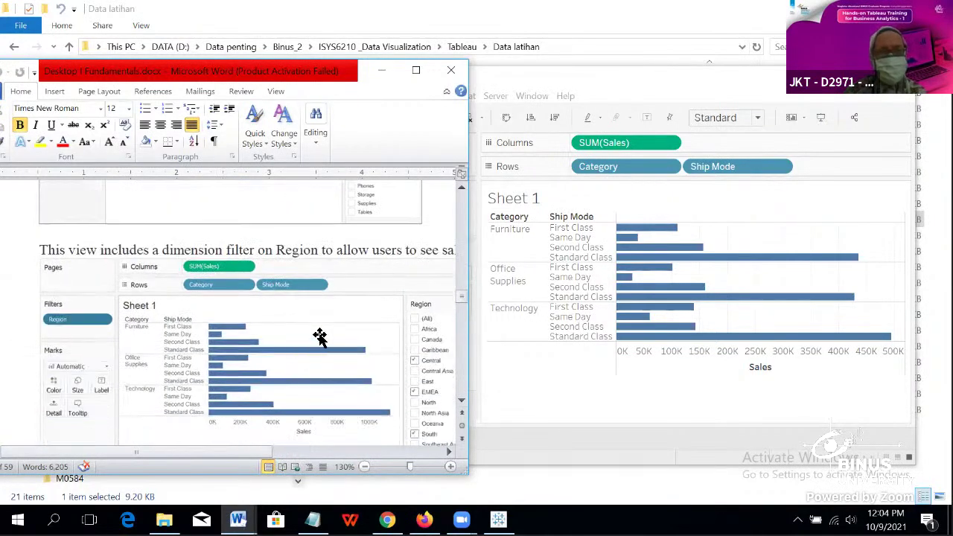
scroll(320, 335, up, 6)
scroll(325, 333, up, 8)
scroll(325, 332, down, 7)
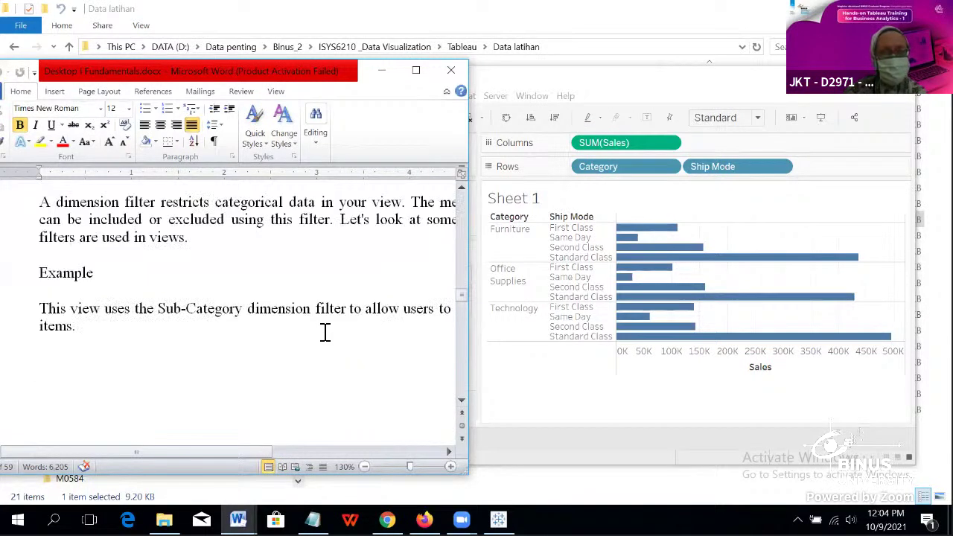
scroll(322, 332, down, 6)
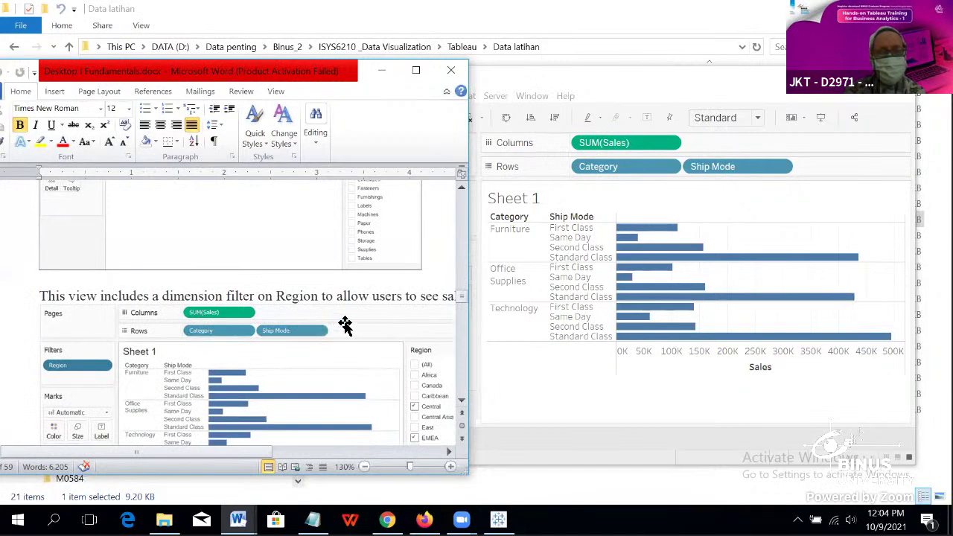
drag(256, 452, 368, 452)
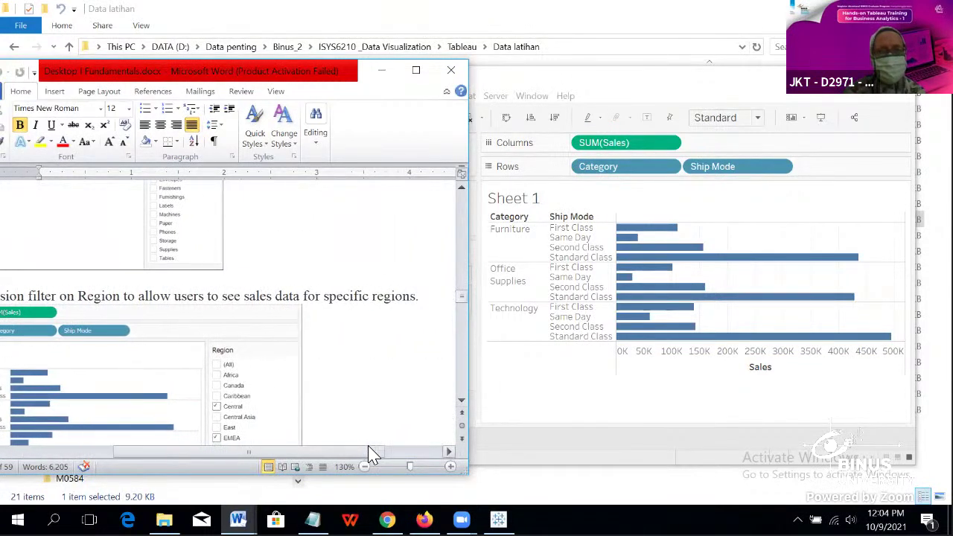
drag(271, 454, 231, 454)
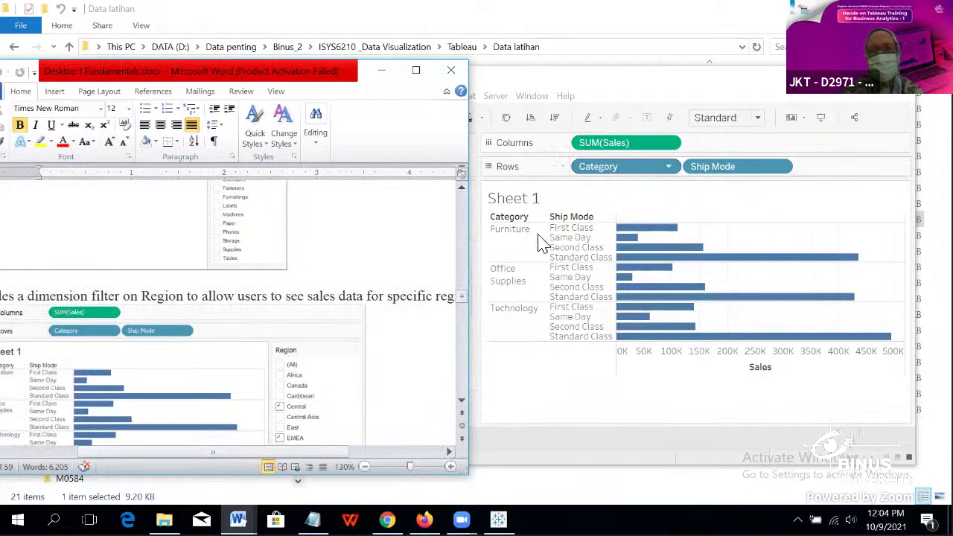
click(671, 168)
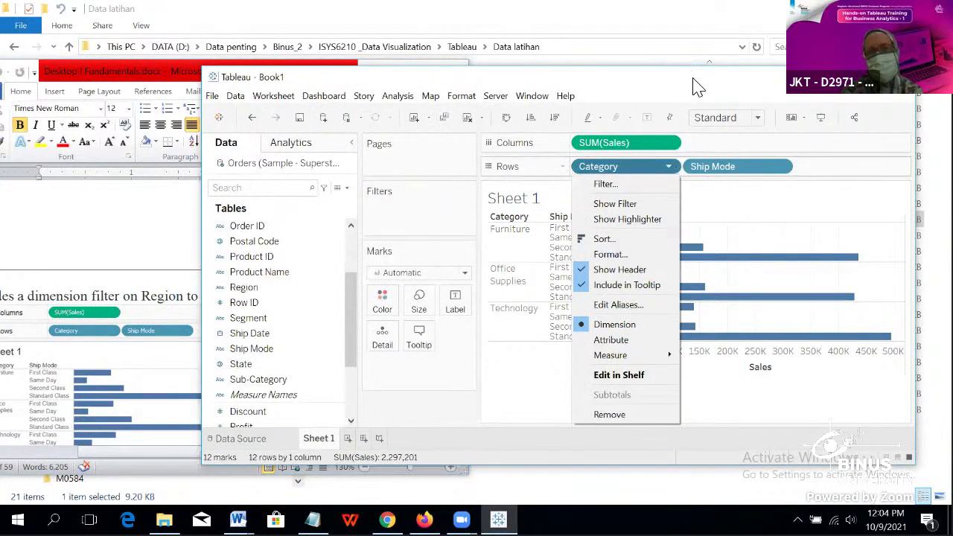
click(690, 81)
click(669, 144)
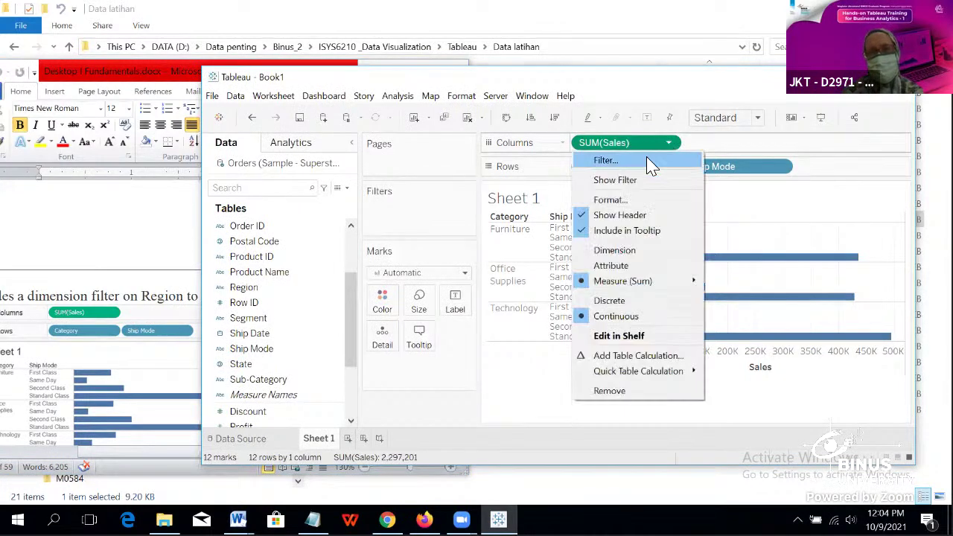
click(607, 161)
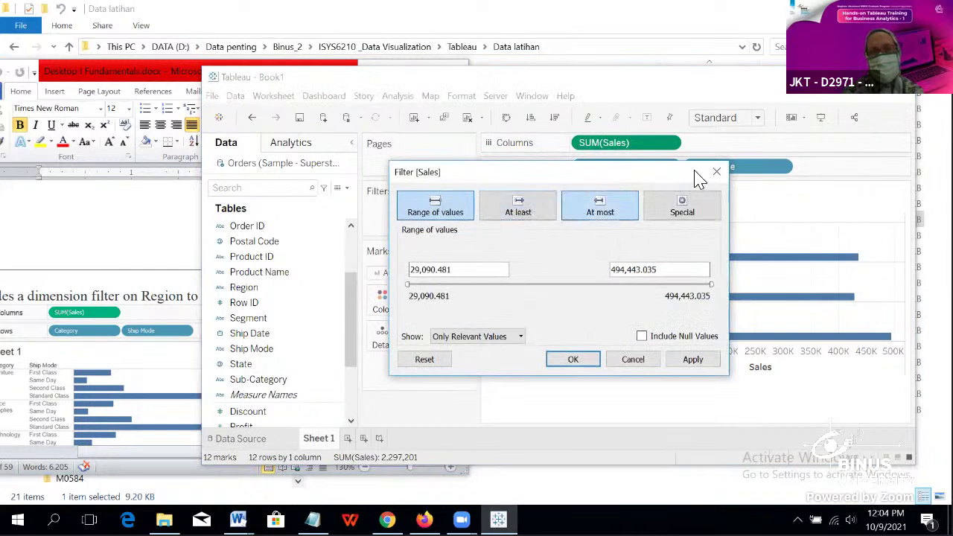
click(716, 172)
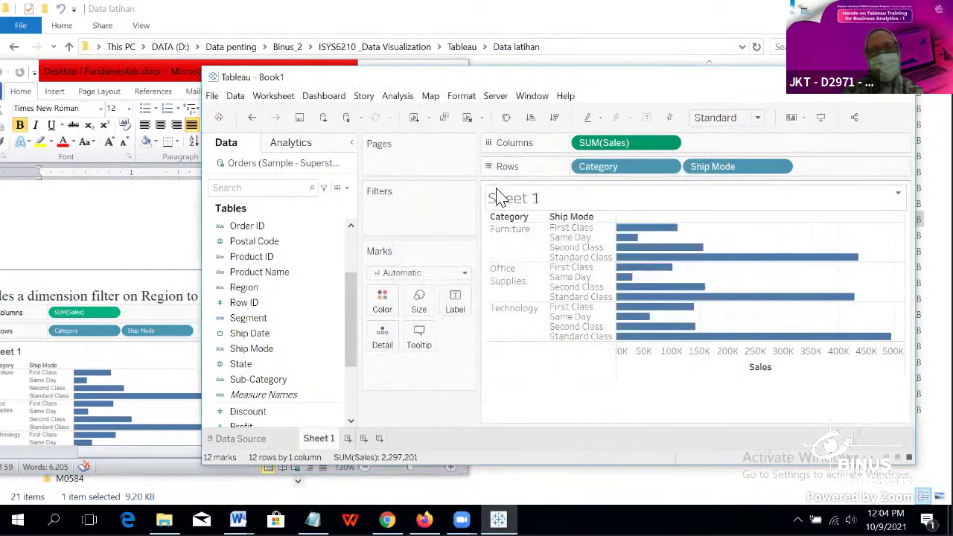
Step: Examine the Sales filter's Range of values, At least, At most and Special options and close it without applying changes
click(668, 144)
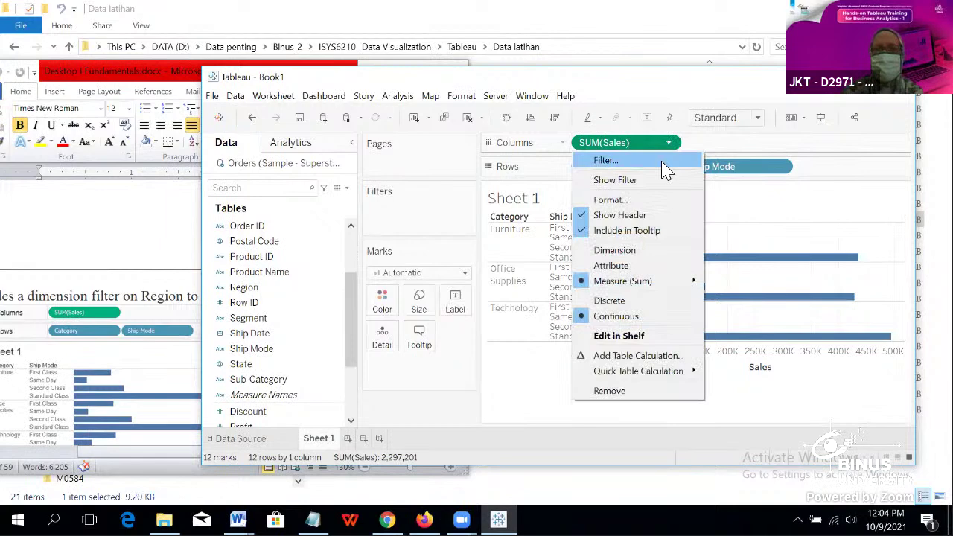
click(606, 160)
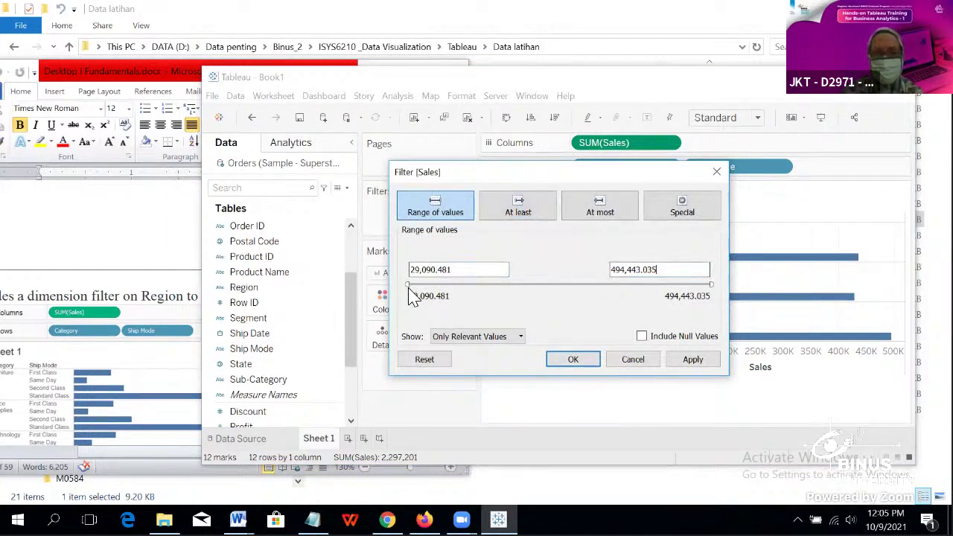
drag(411, 281, 439, 282)
drag(707, 284, 732, 284)
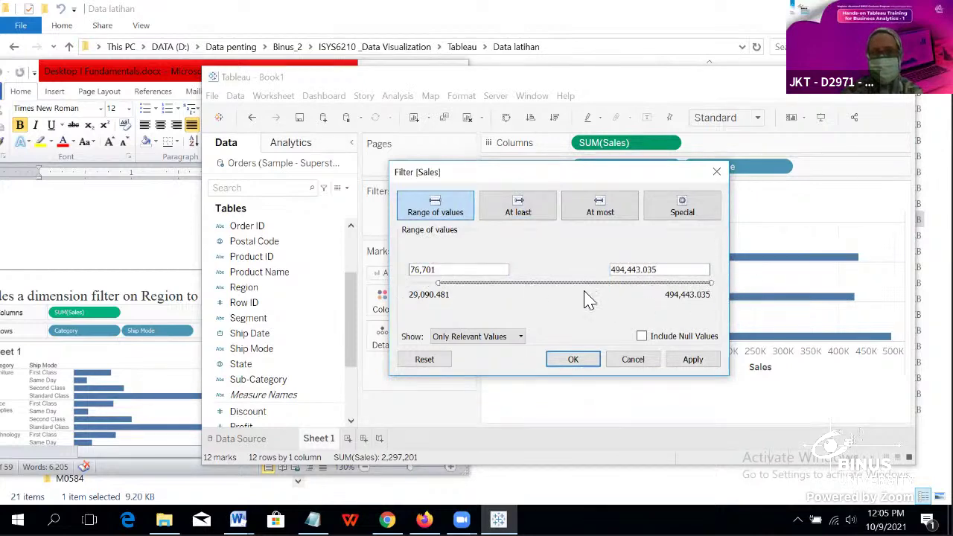
drag(439, 282, 409, 283)
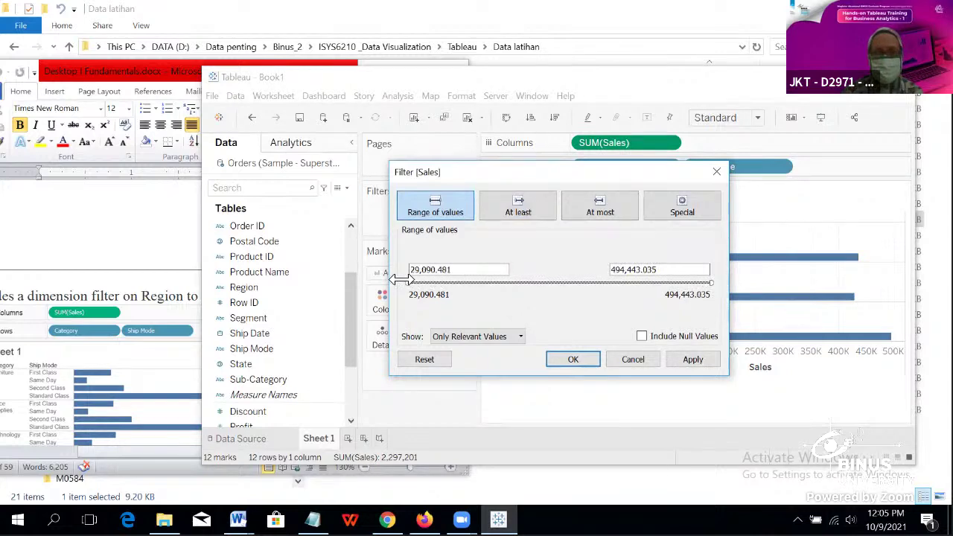
click(524, 211)
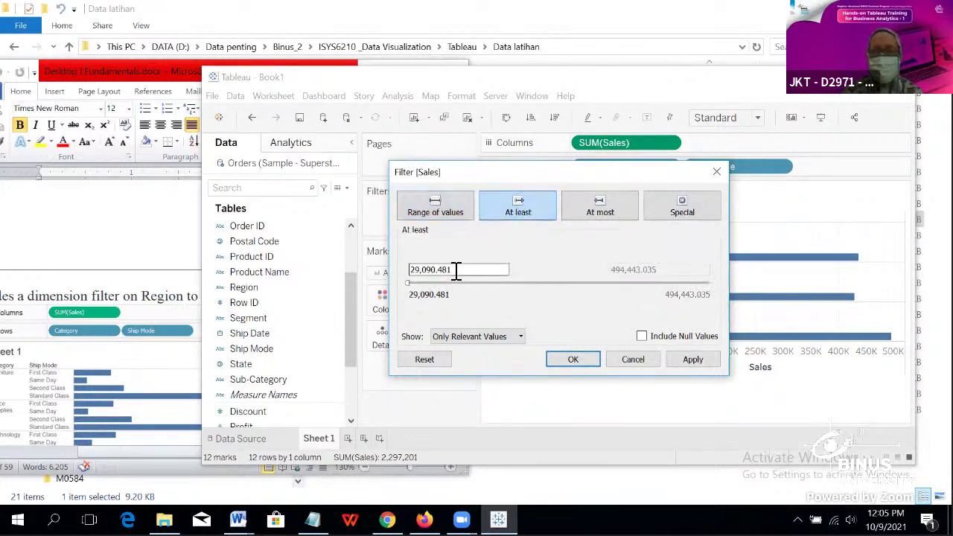
click(603, 209)
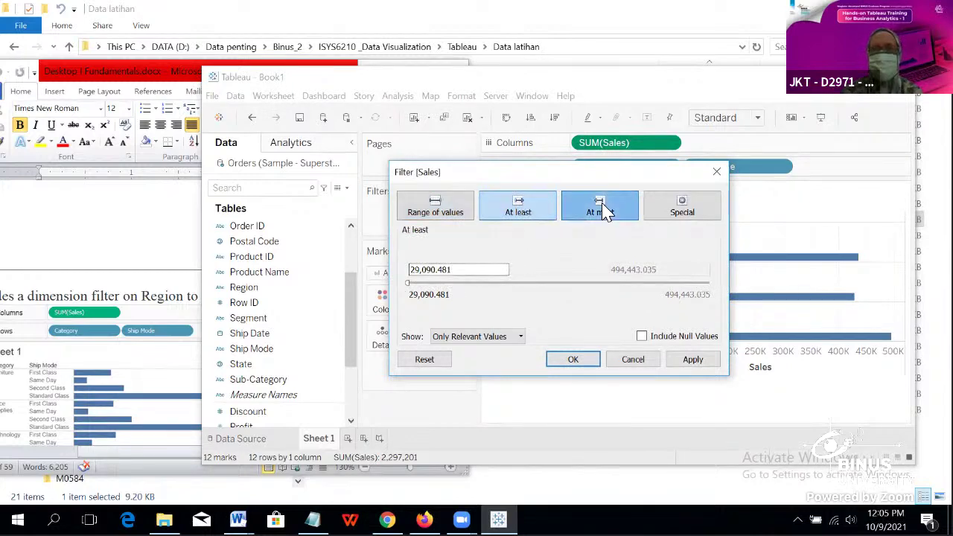
click(707, 213)
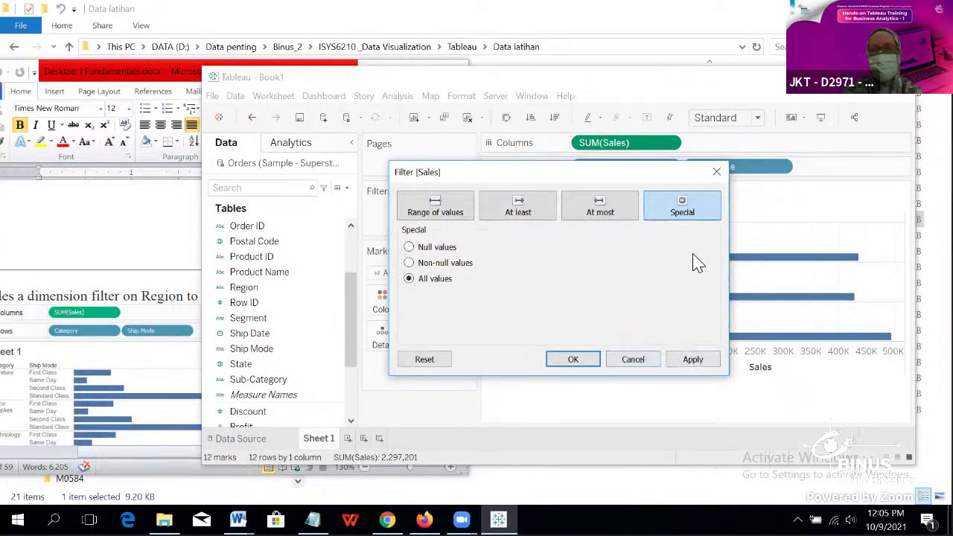
click(716, 173)
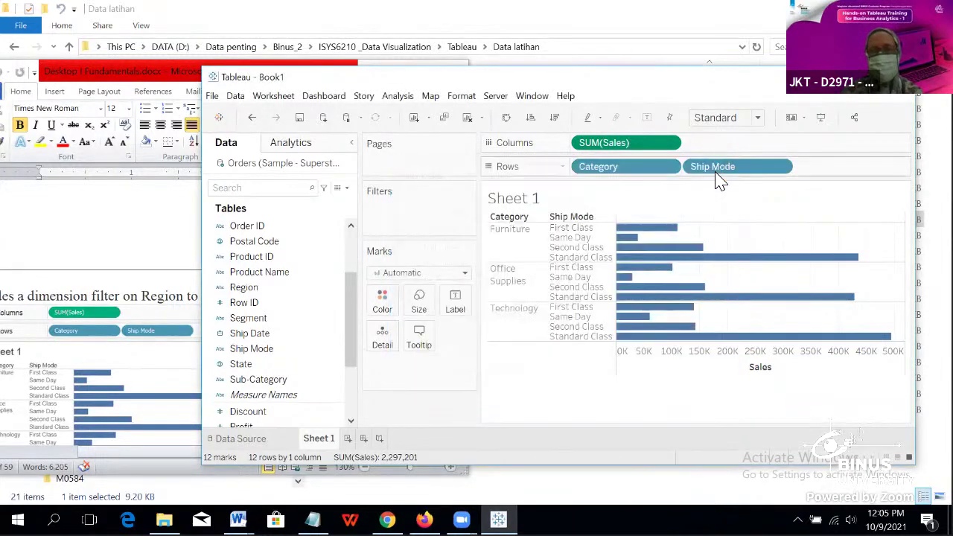
Step: Compare the available options of the Sales, Category and Ship Mode fields, viewing the Category and Ship Mode filter dialogs without applying them
click(668, 167)
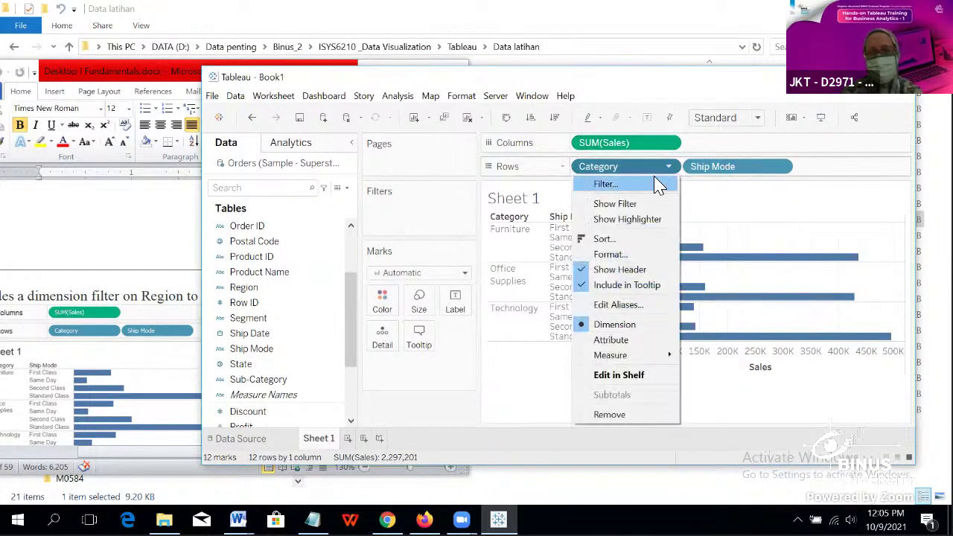
click(670, 144)
click(671, 144)
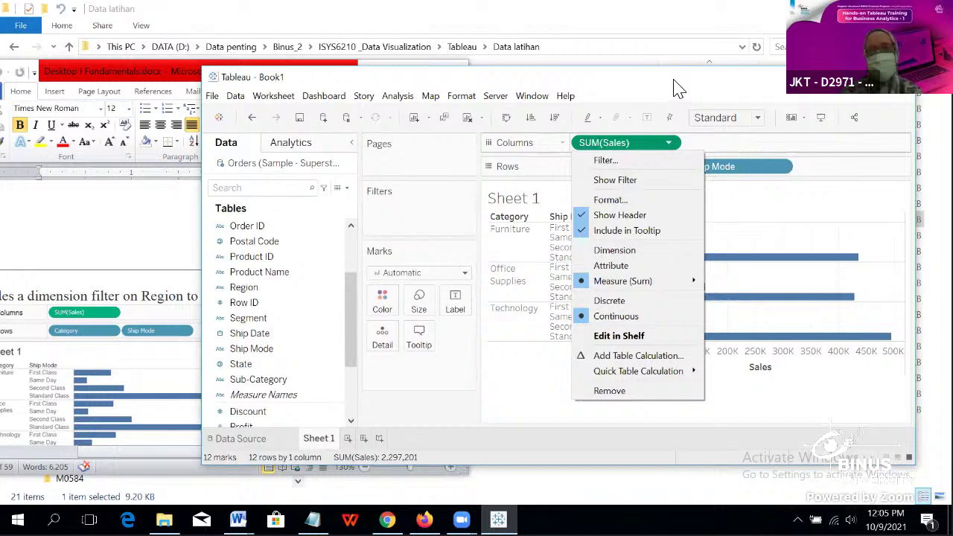
click(675, 92)
click(670, 169)
click(660, 193)
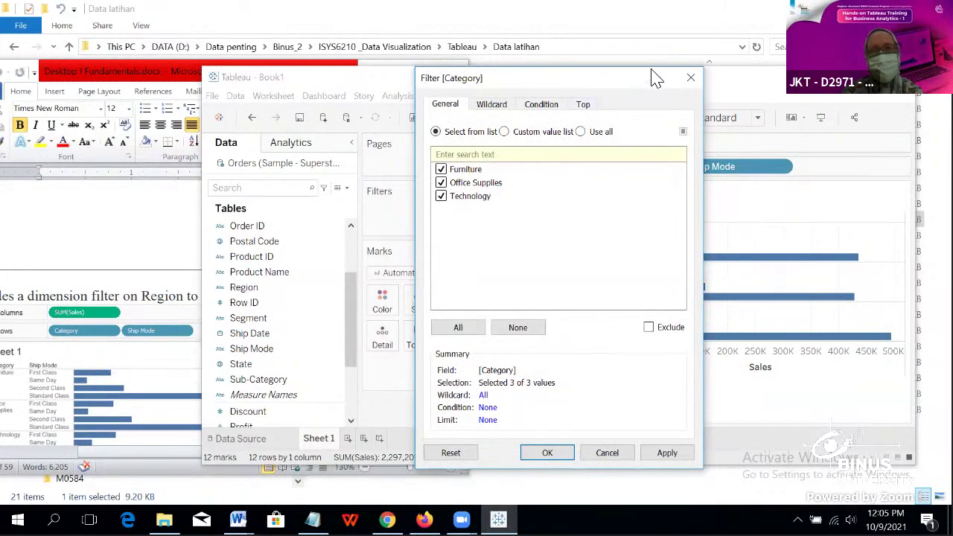
click(692, 77)
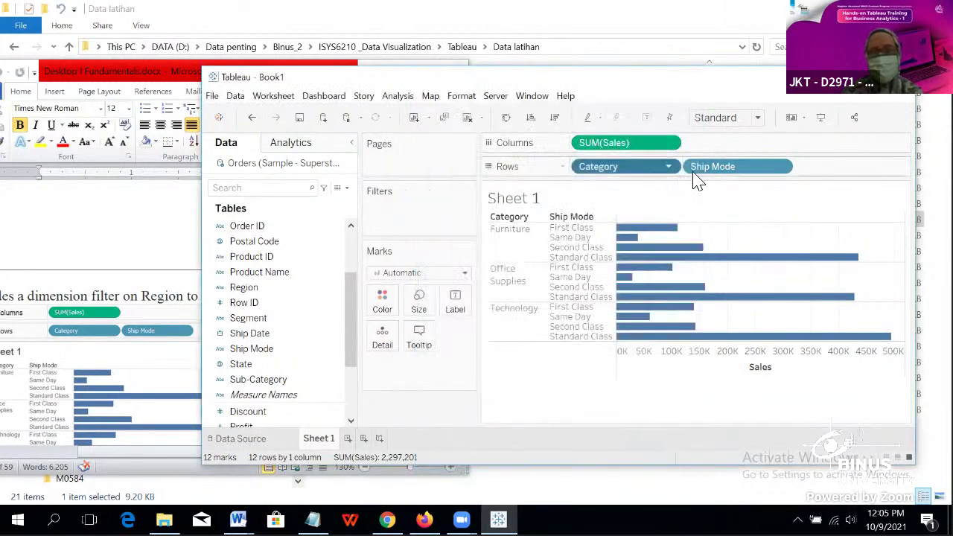
click(786, 170)
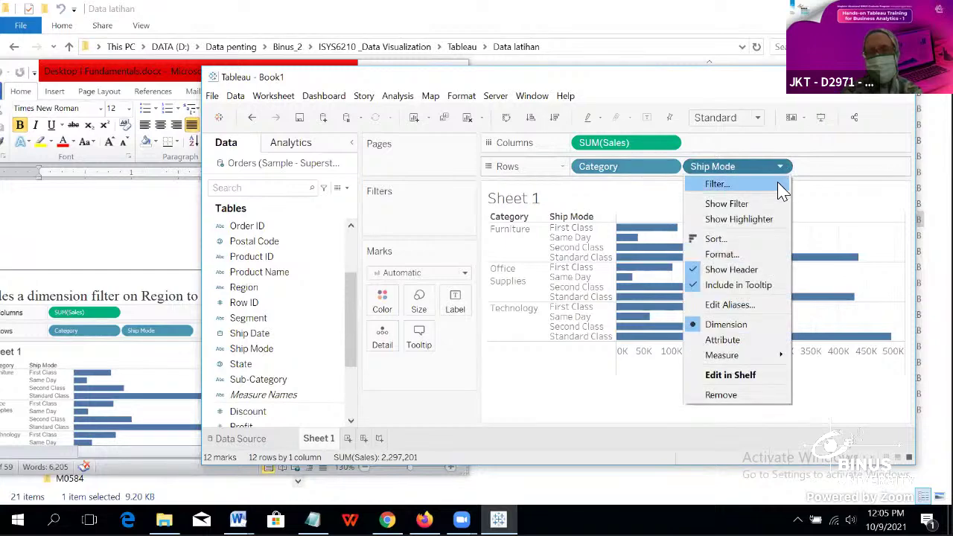
click(781, 189)
click(692, 78)
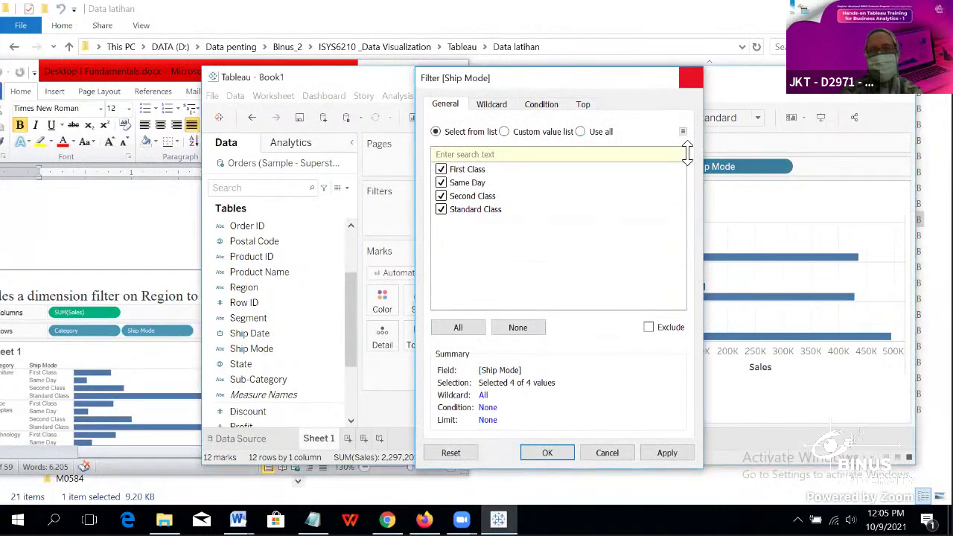
Step: Review the Category filter's Wildcard, Condition and Top settings and filter the chart to Furniture only
click(668, 167)
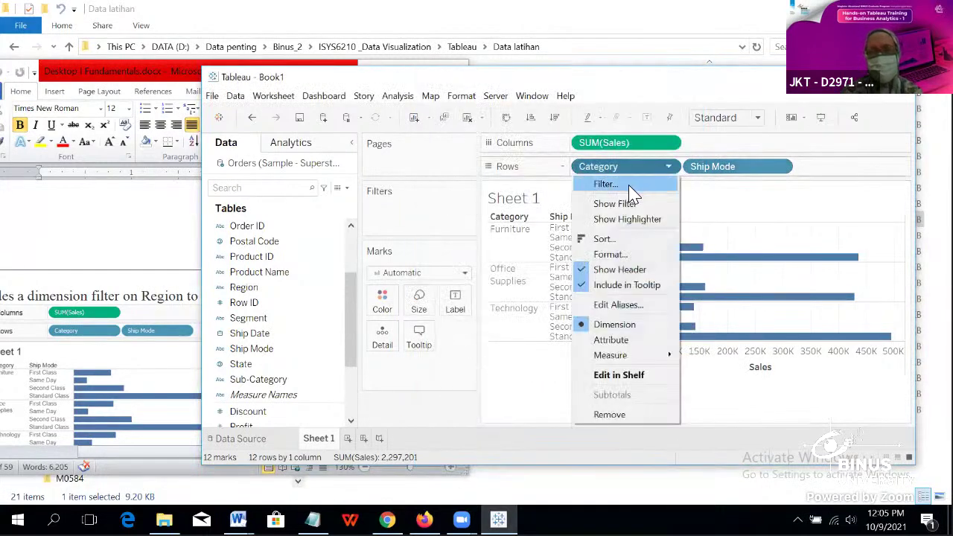
click(643, 185)
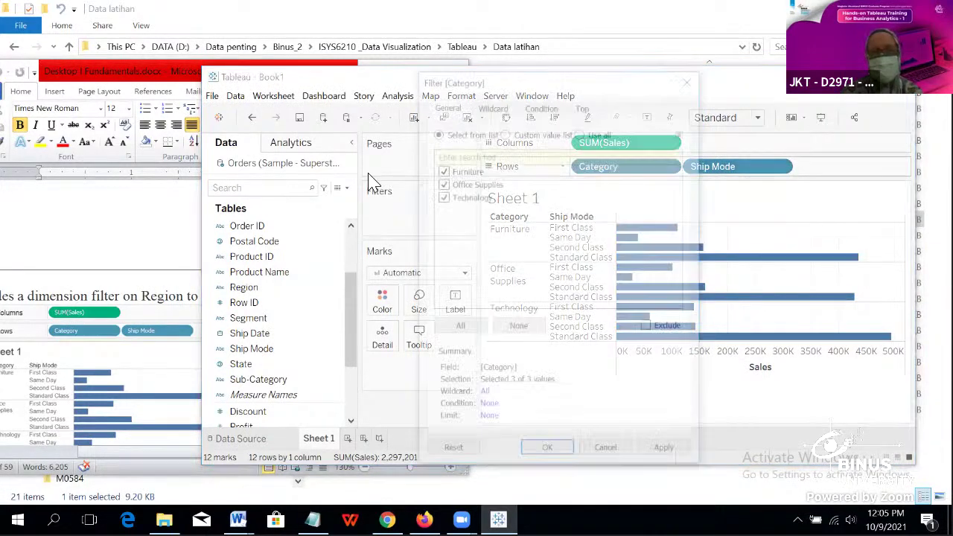
click(496, 108)
click(541, 108)
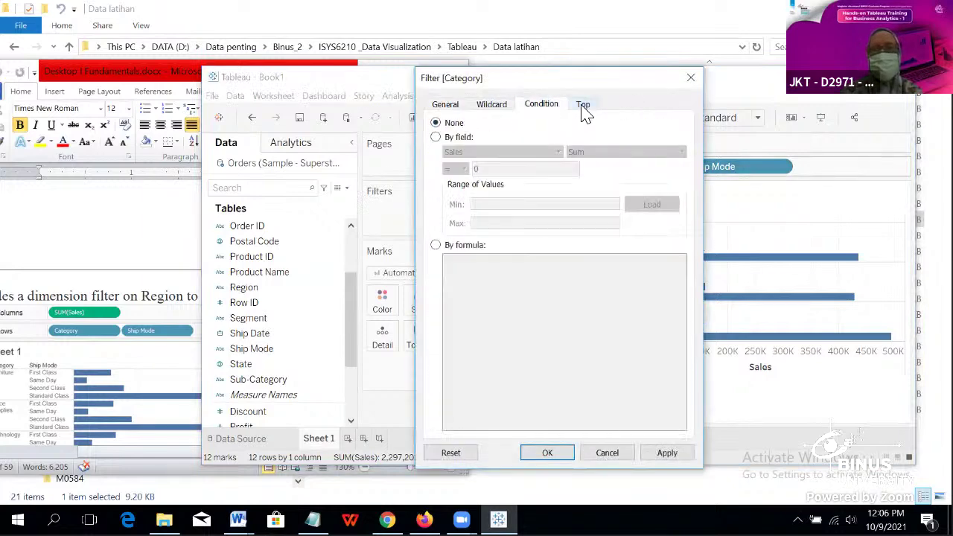
click(584, 107)
click(447, 107)
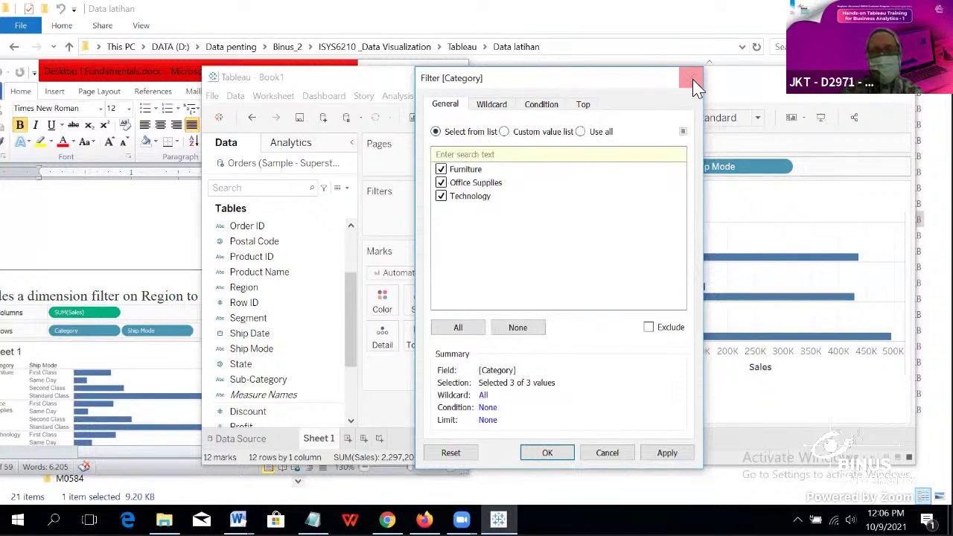
click(442, 197)
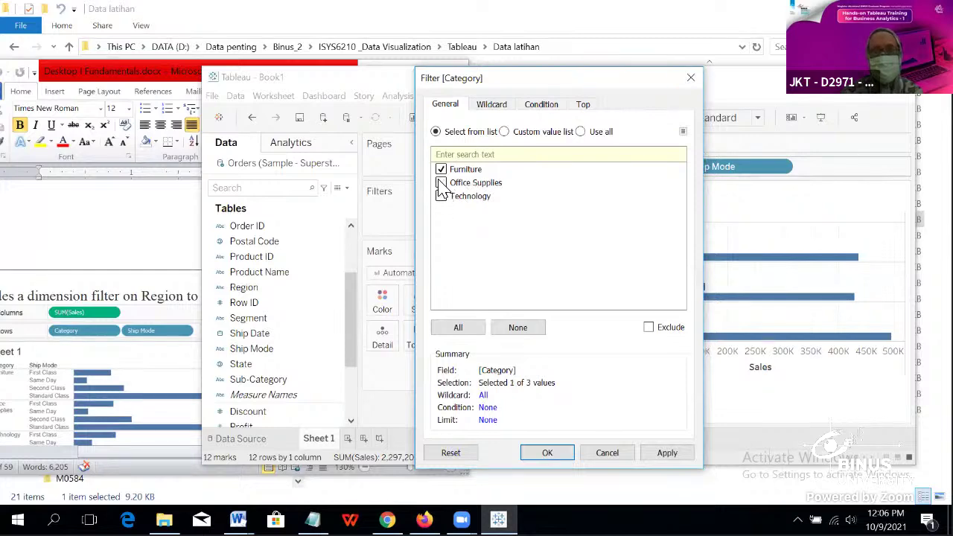
click(549, 454)
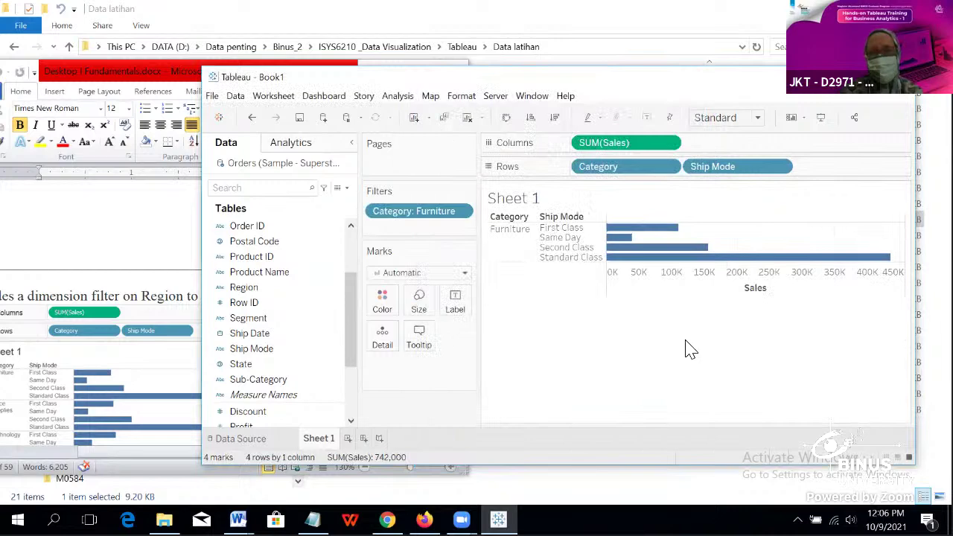
Step: Include Office Supplies and Technology in the Category filter and view its custom value list option before returning to list selection
click(670, 168)
click(647, 186)
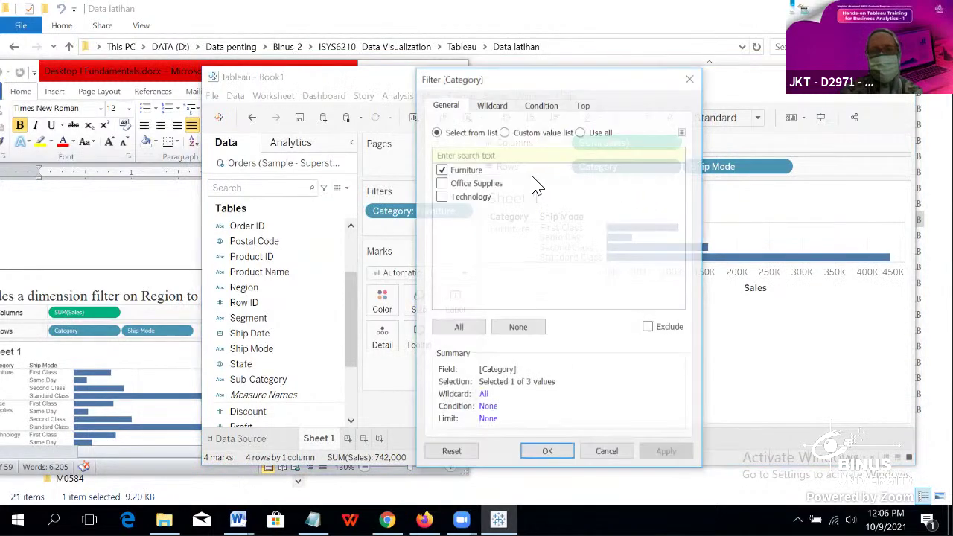
click(441, 182)
click(441, 197)
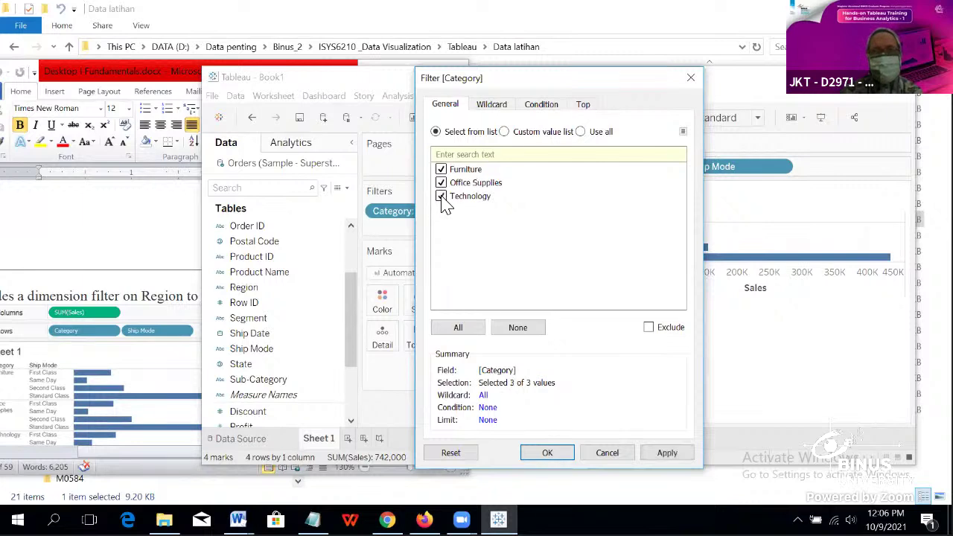
click(505, 133)
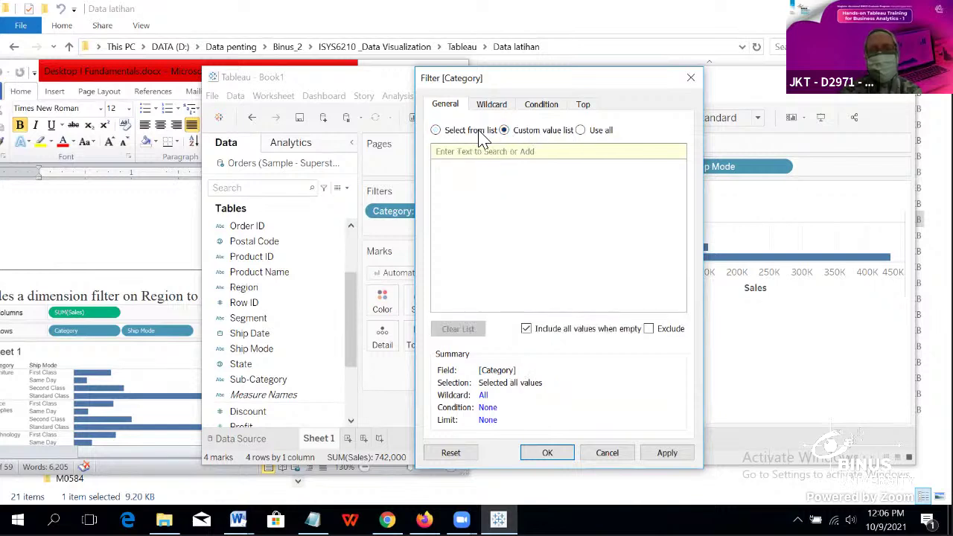
click(436, 132)
Step: Examine the Category filter's wildcard match types: Contains, Starts with, Ends with and Exactly matches
click(485, 110)
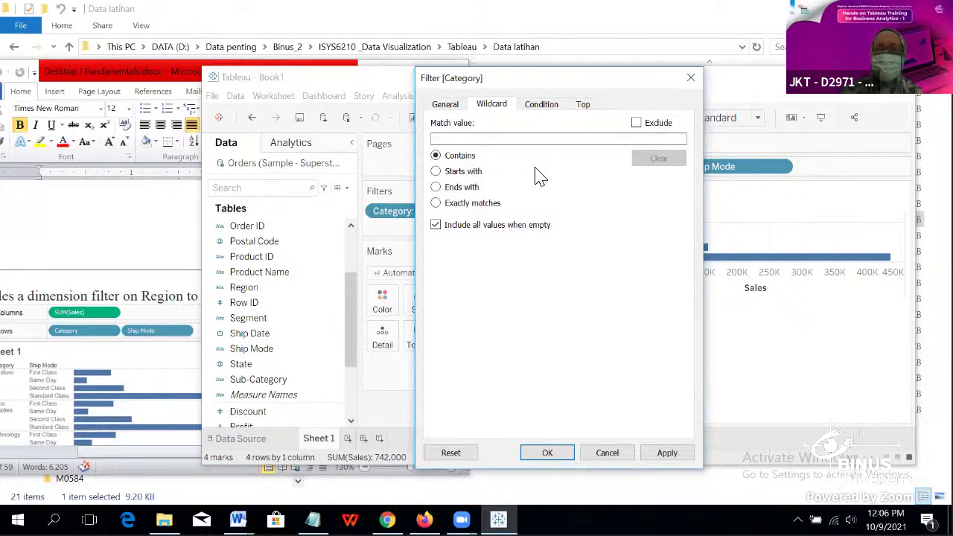
click(567, 139)
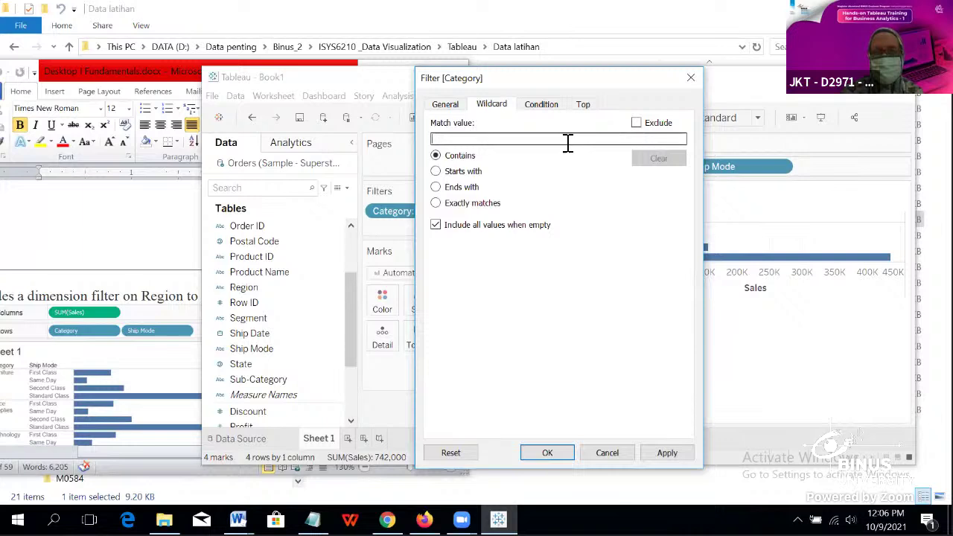
click(435, 172)
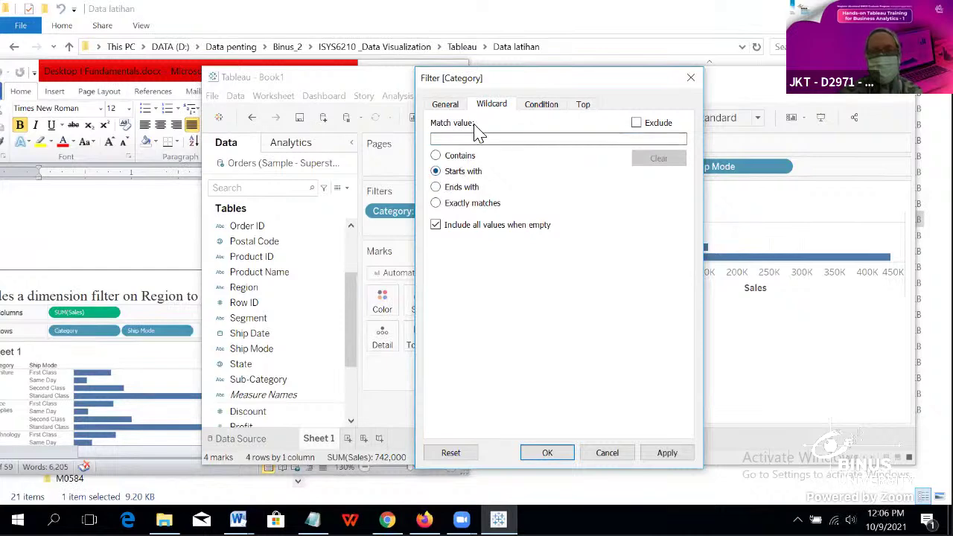
click(437, 187)
click(437, 202)
click(436, 156)
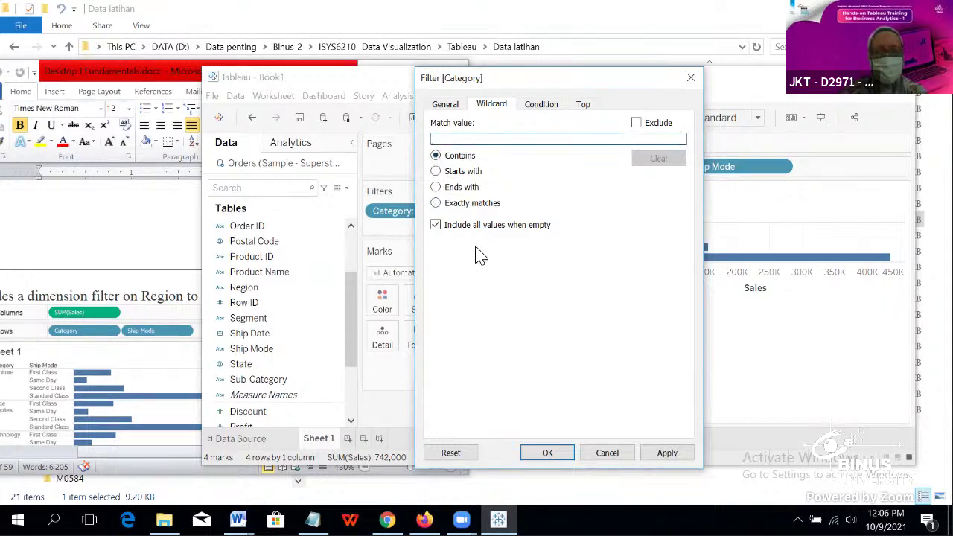
Step: Try the wildcard match values B* and *ro* in the Category filter, switching between Contains and Starts with
text(B*)
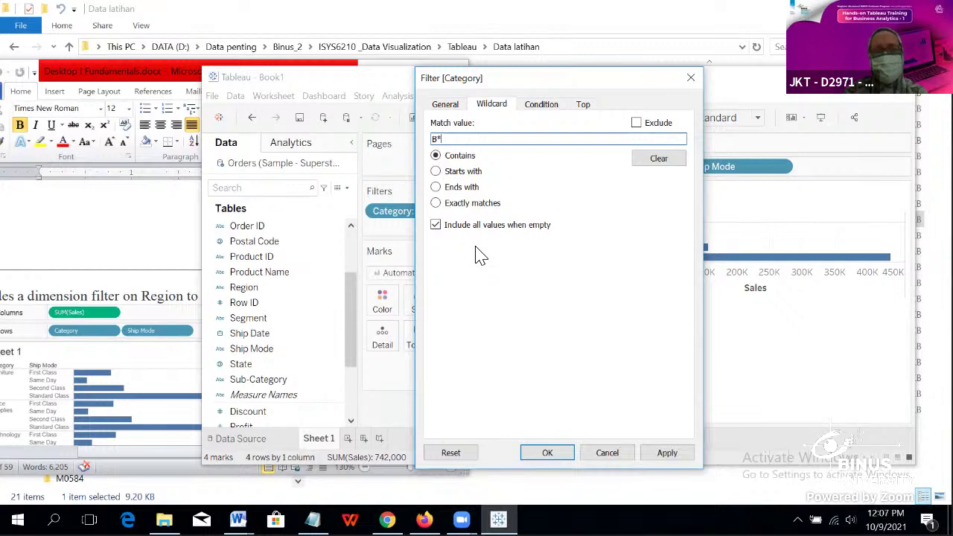
click(436, 172)
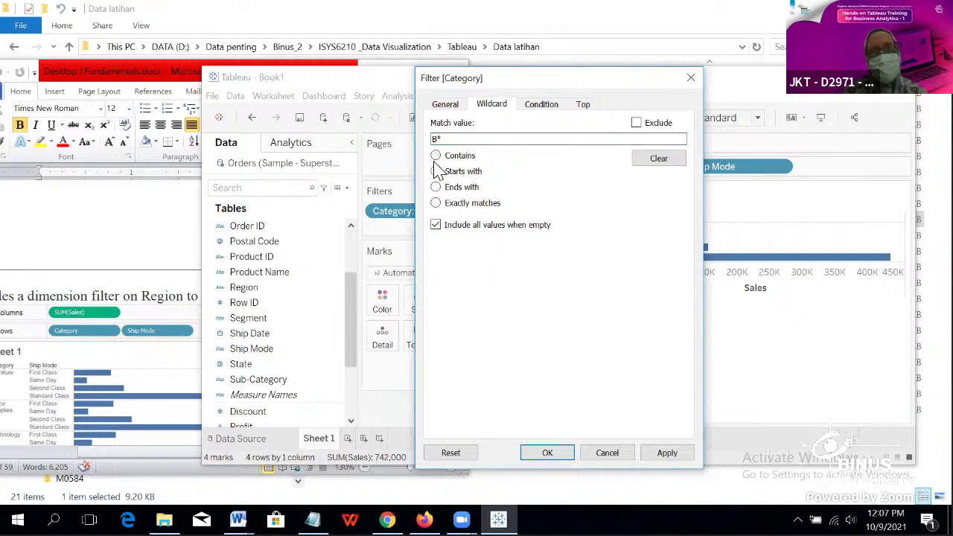
click(436, 156)
click(441, 140)
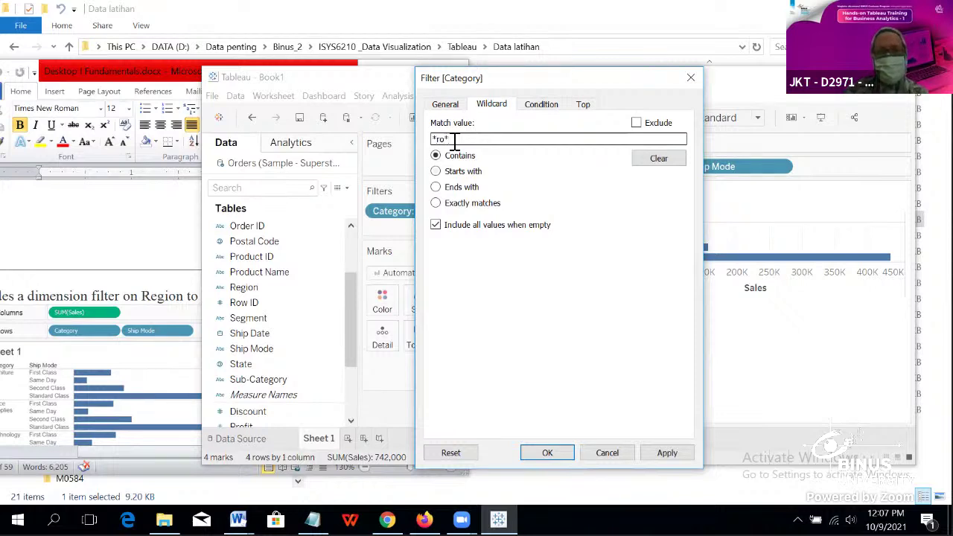
Step: Set the Category wildcard filter to Starts with B* and apply it to the chart
key(BackSpace)
text(B*)
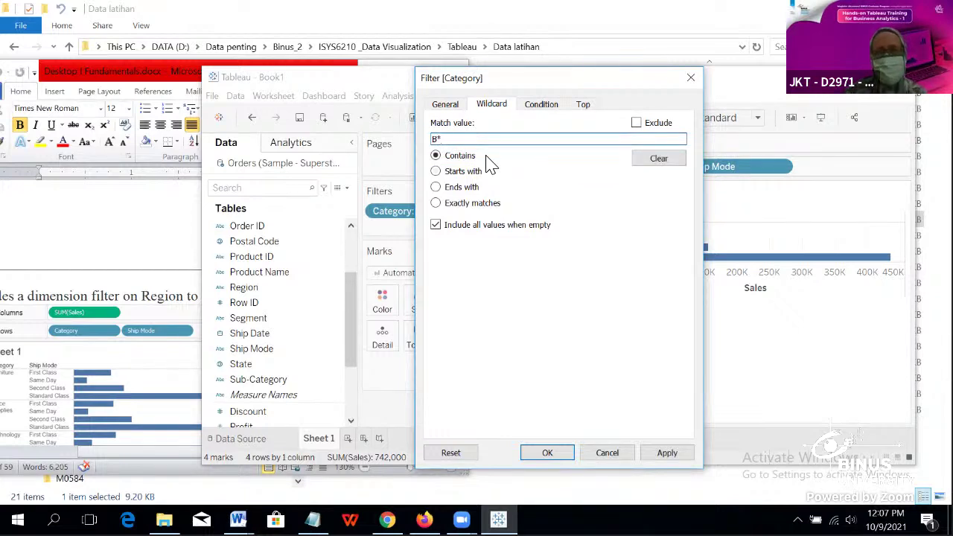
click(436, 172)
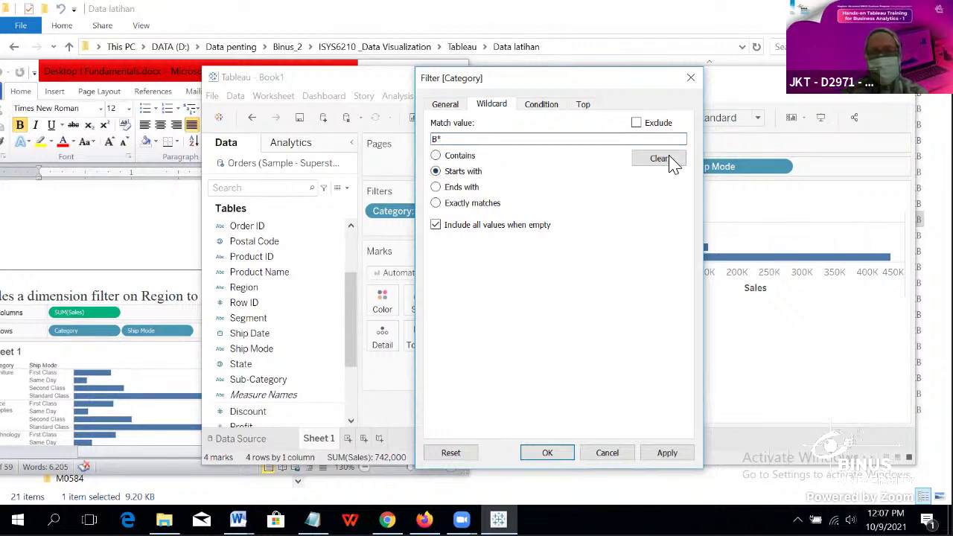
click(546, 454)
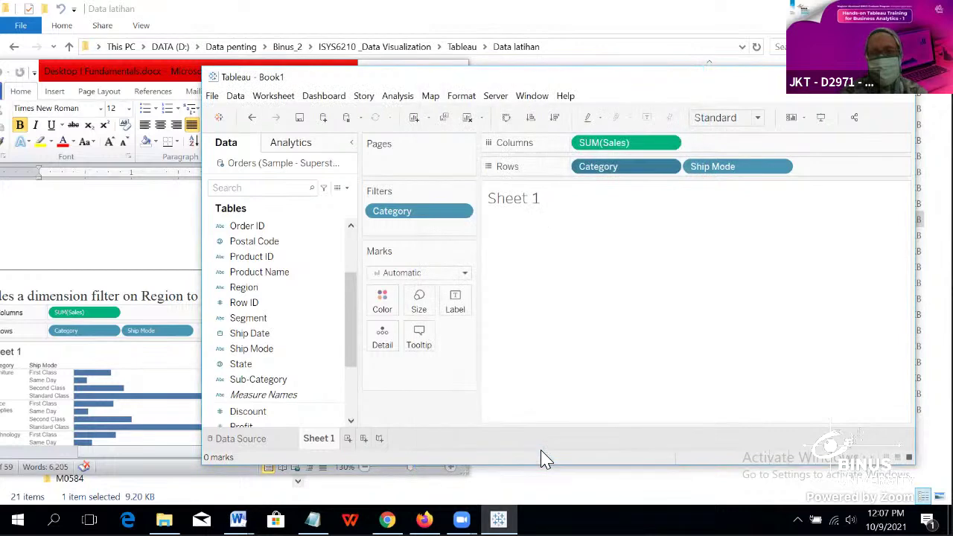
Step: Clear the Category filter's wildcard match value and set its match type to Contains
click(669, 166)
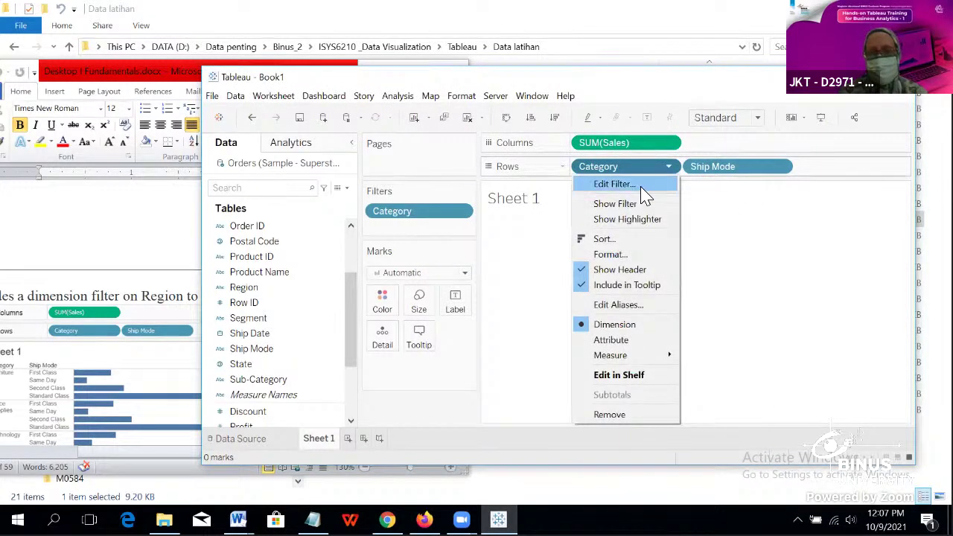
click(646, 186)
click(493, 105)
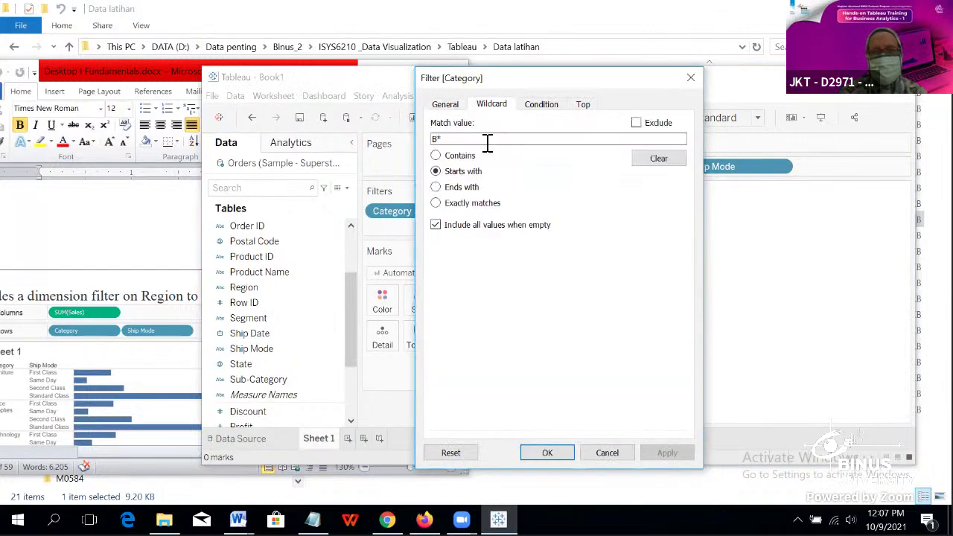
click(665, 160)
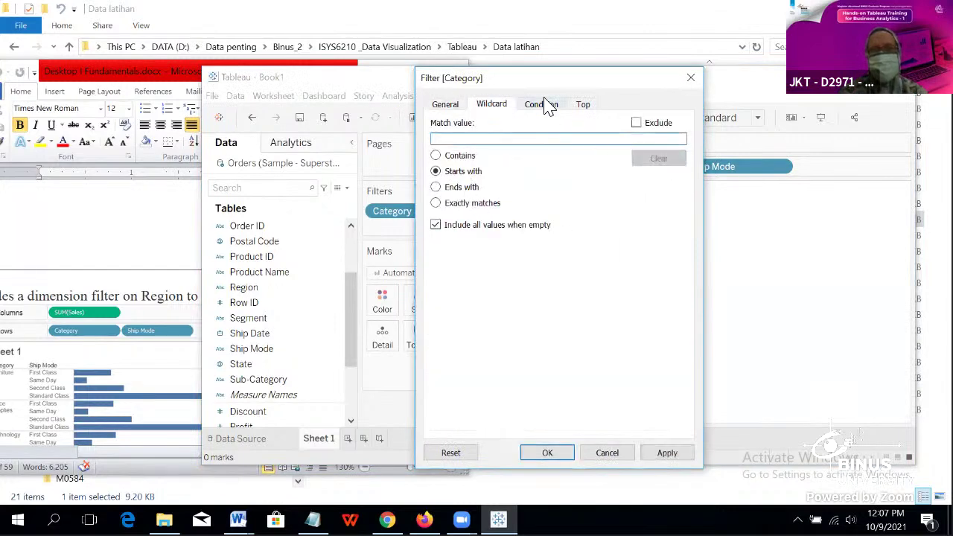
click(436, 157)
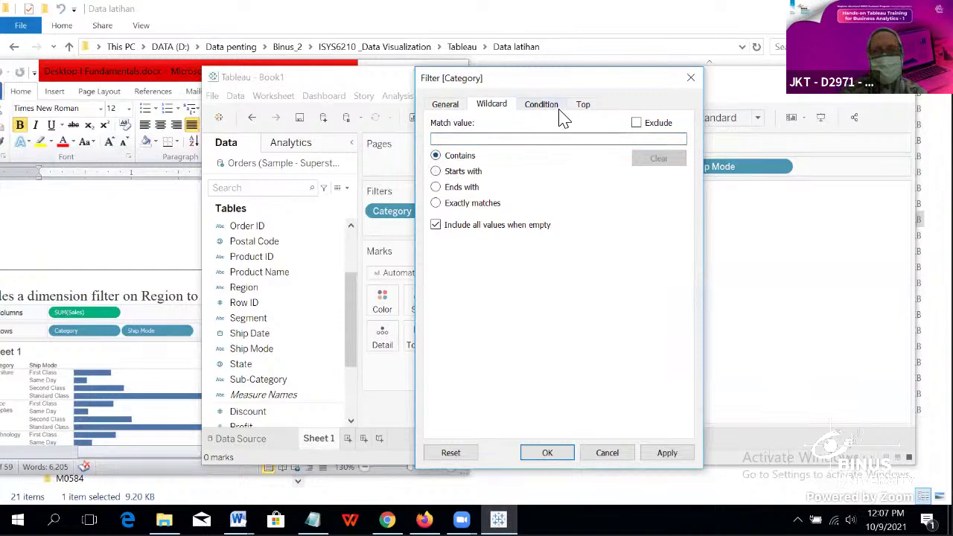
Step: Switch the Category filter's condition to By field with the Sum of Sales, reviewing the available fields and aggregations
click(549, 109)
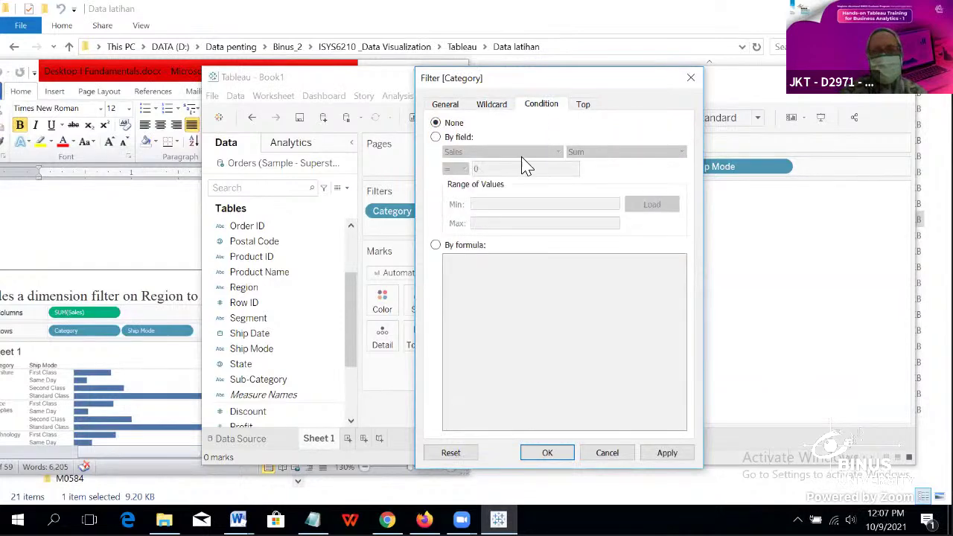
click(436, 139)
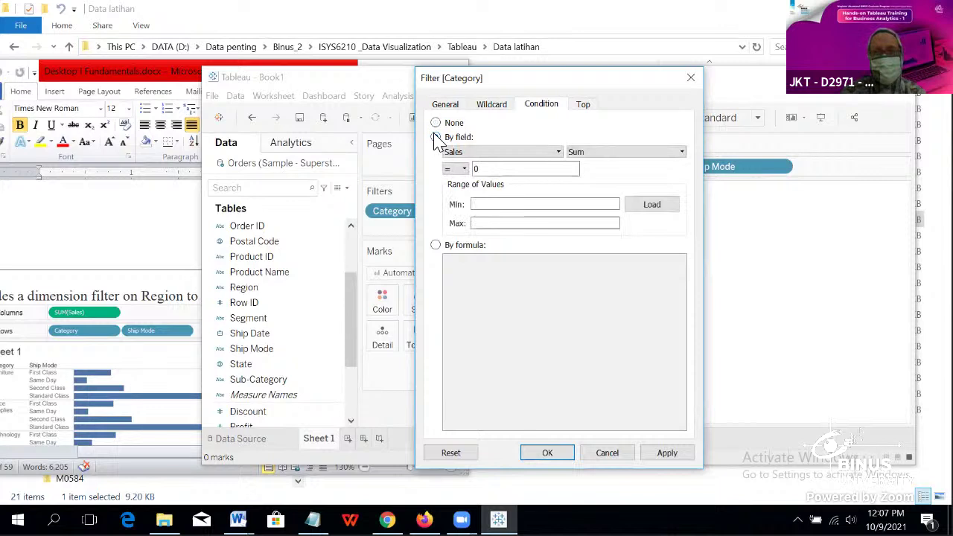
click(560, 153)
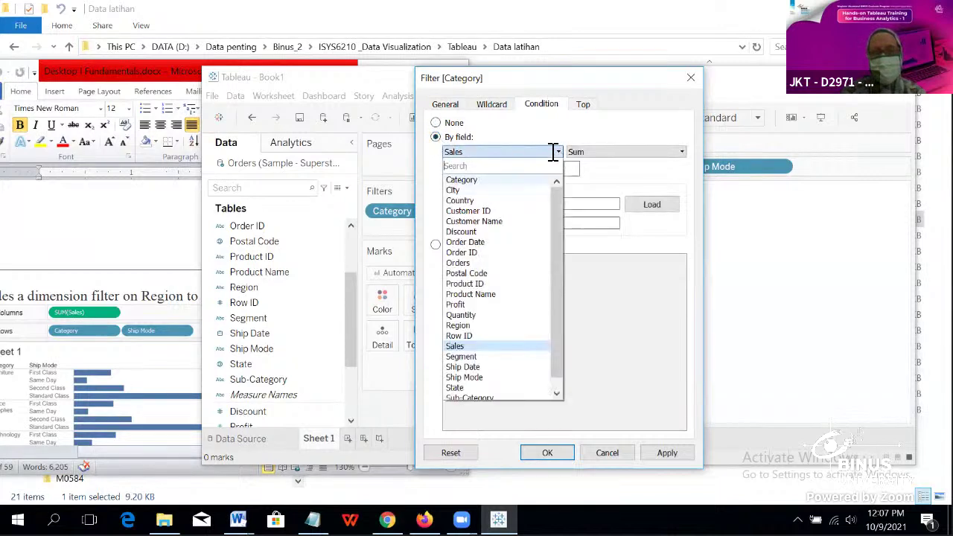
click(576, 127)
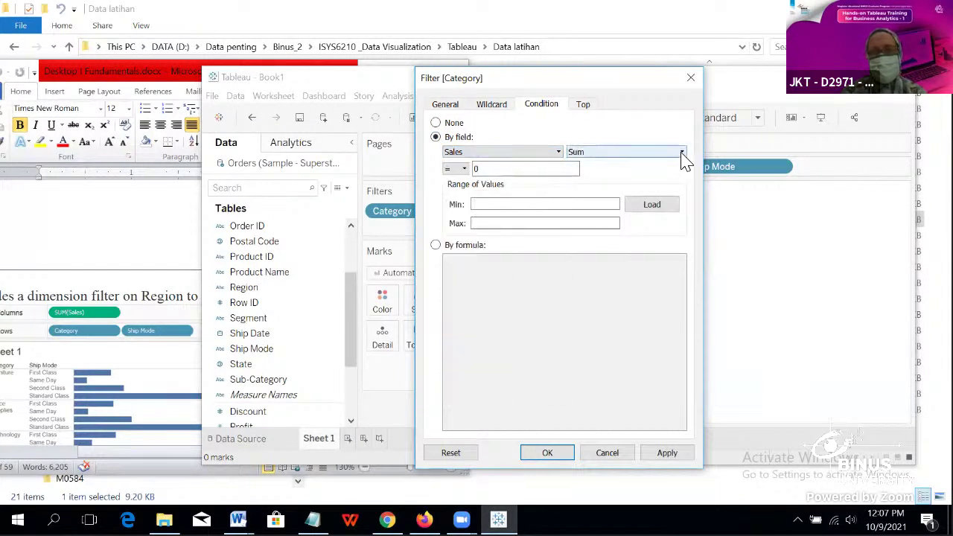
click(682, 152)
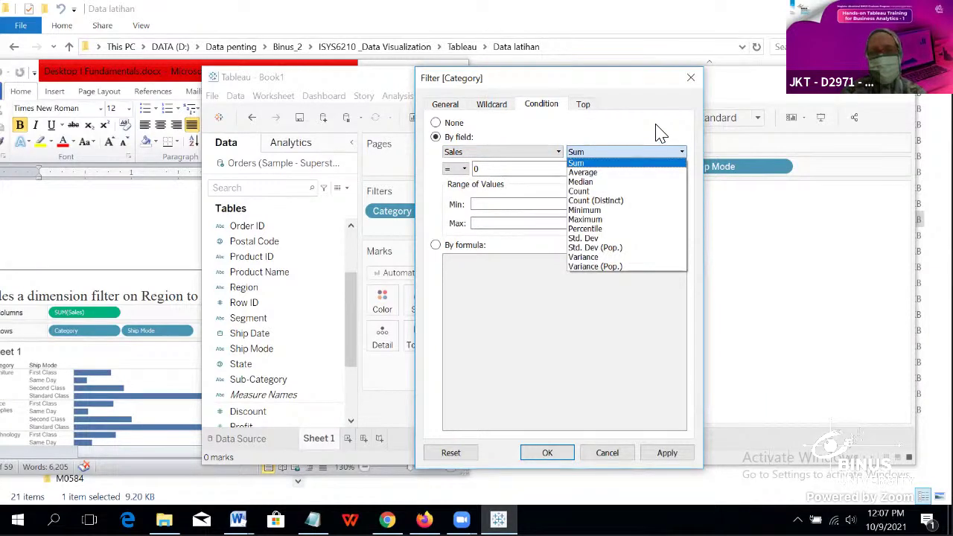
click(660, 133)
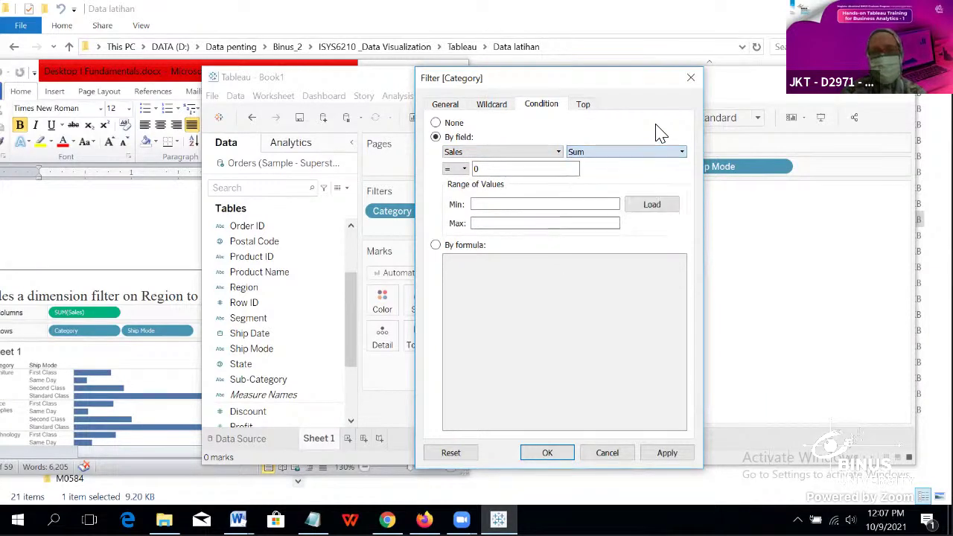
Step: Set the Category condition to Sum of Sales greater than 1000, view the formula alternative, and apply the by-field condition to the chart
click(463, 169)
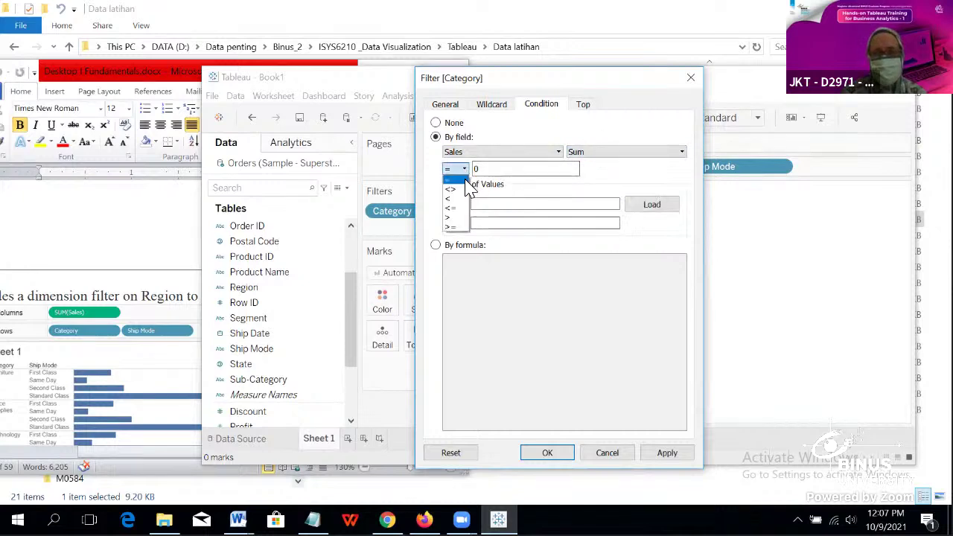
click(460, 218)
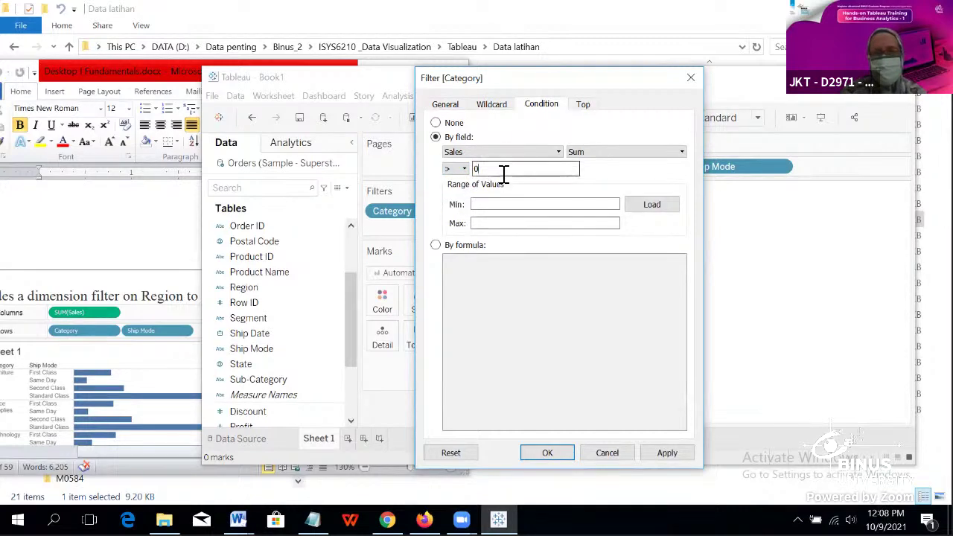
key(BackSpace)
text(1000)
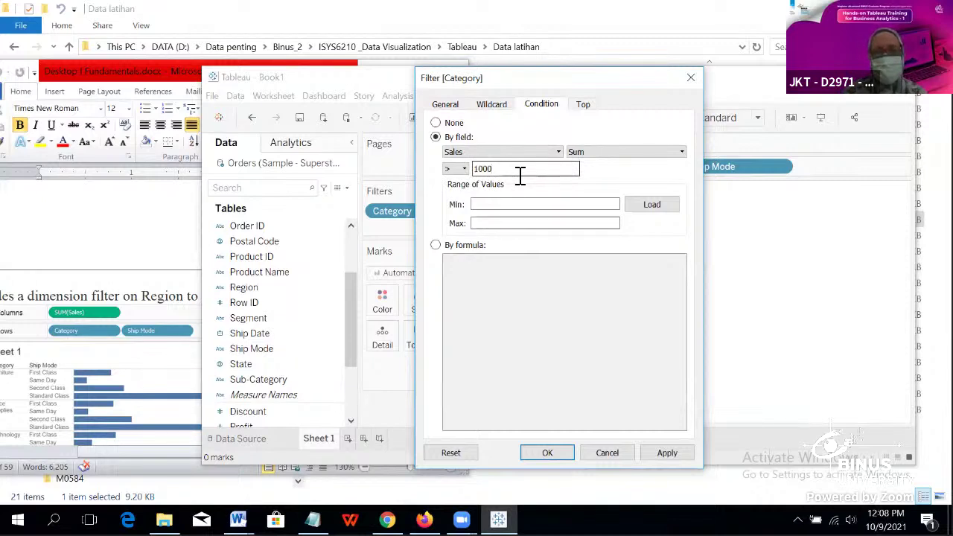
click(514, 208)
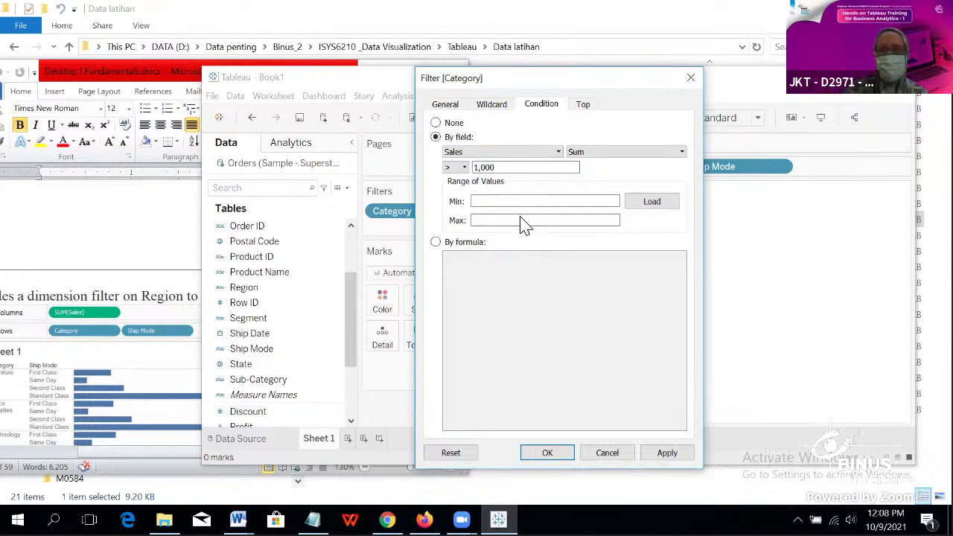
click(438, 247)
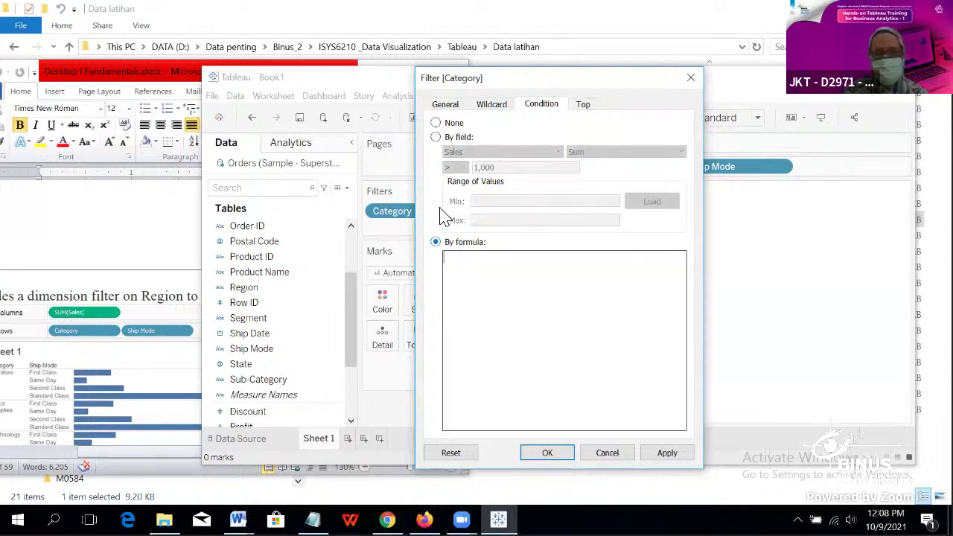
click(436, 138)
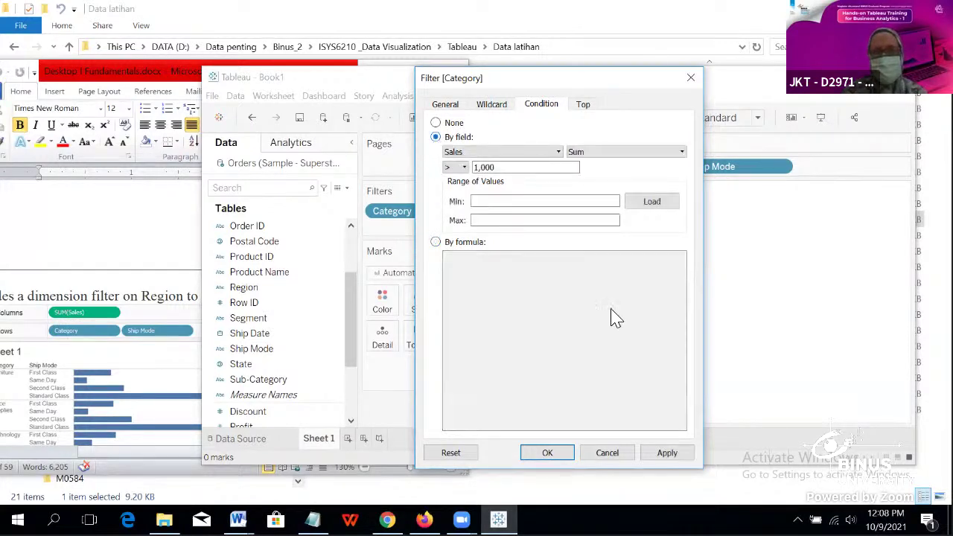
click(567, 456)
mouse_move(675, 304)
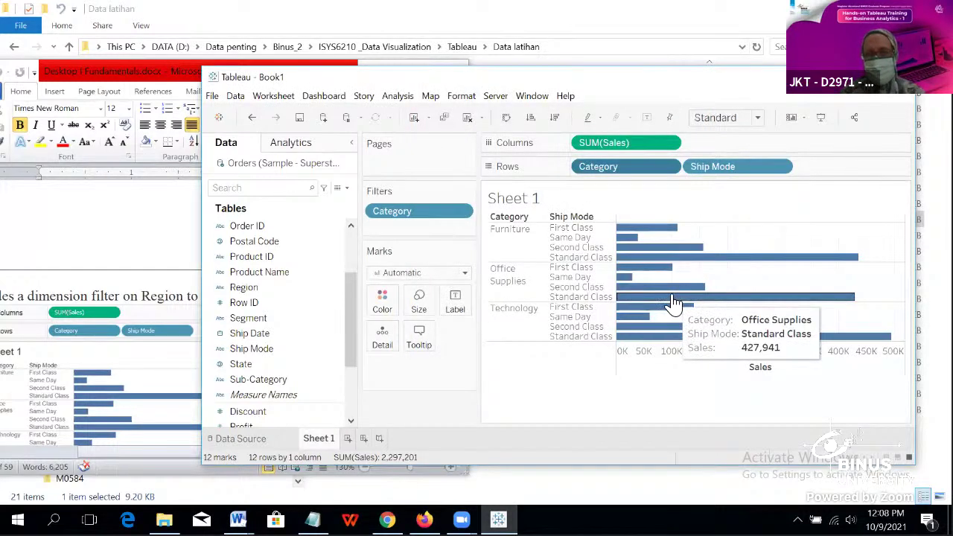
Step: Reopen the Category filter and compare its Condition and Top settings
click(780, 167)
click(673, 173)
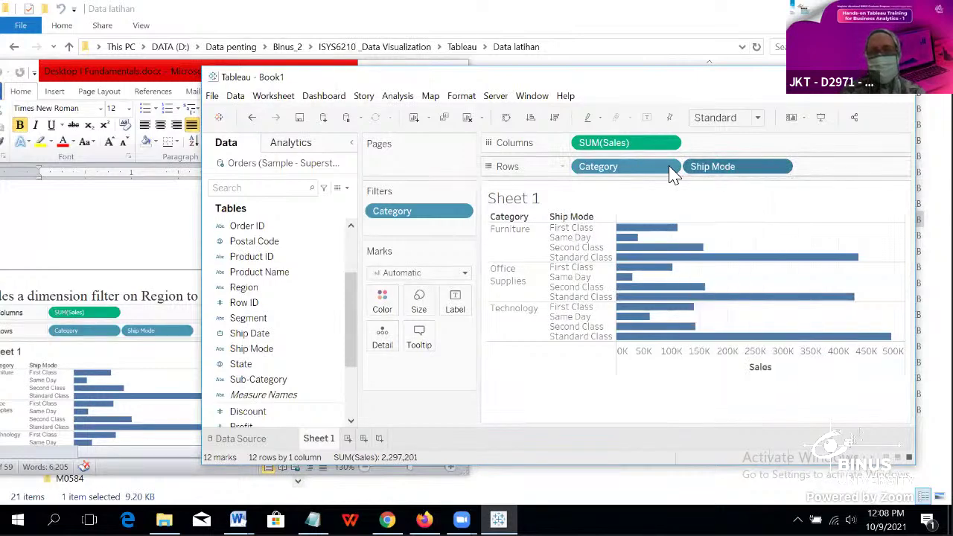
click(670, 169)
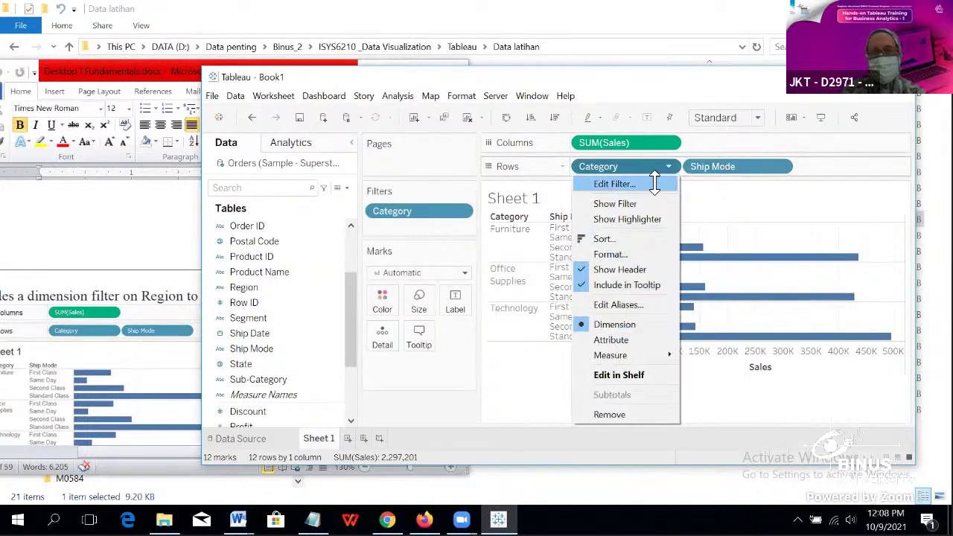
click(615, 184)
click(584, 106)
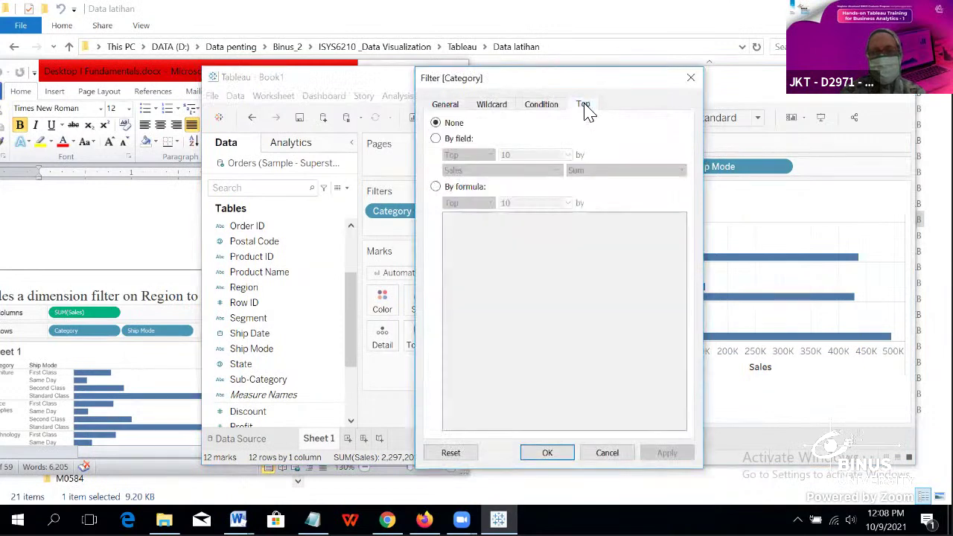
click(543, 106)
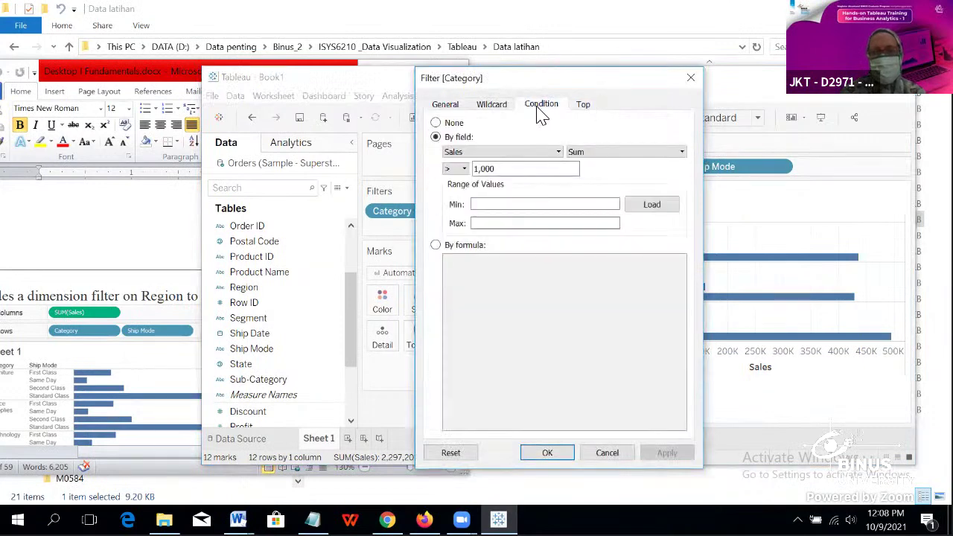
click(590, 108)
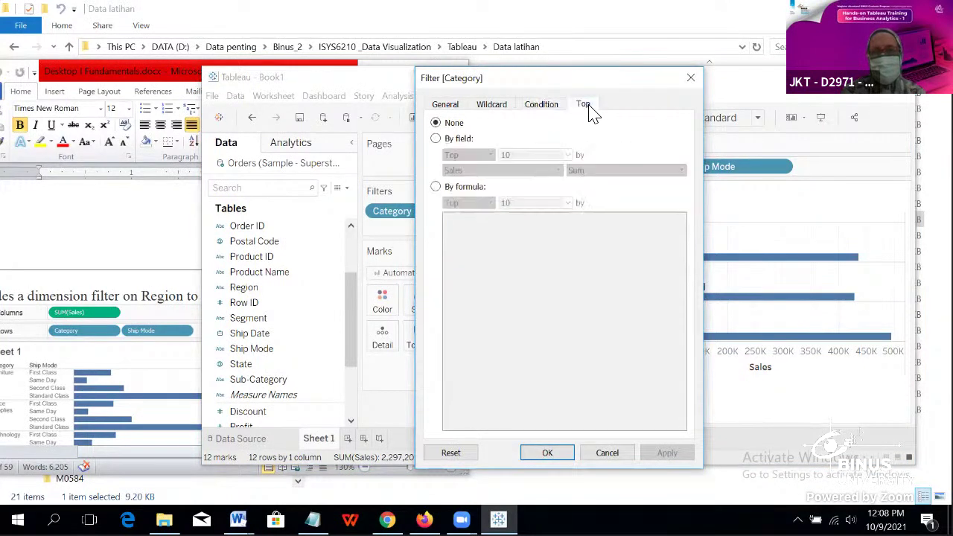
Step: Limit the Category filter to the Top 10 by Sum of Sales using the by-field option and confirm it
click(435, 140)
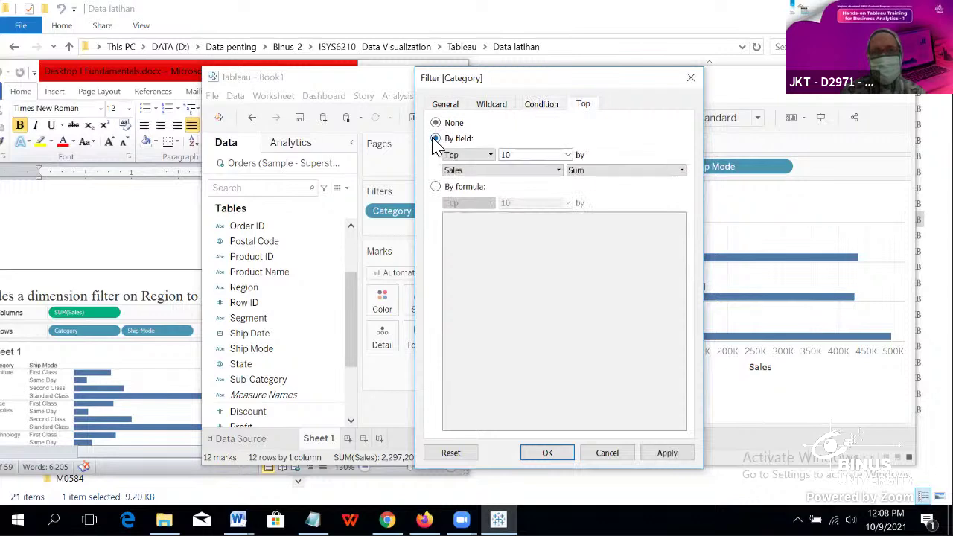
click(491, 157)
click(490, 166)
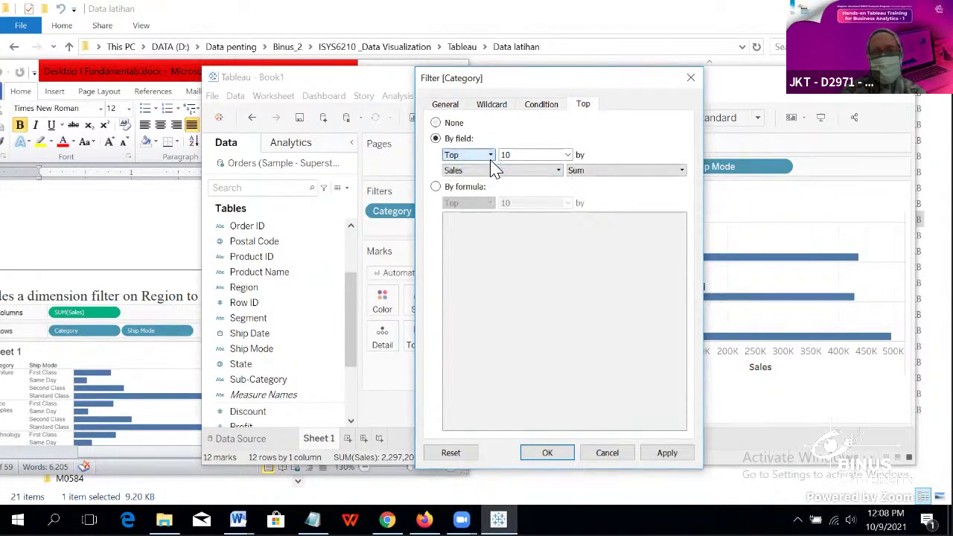
click(570, 155)
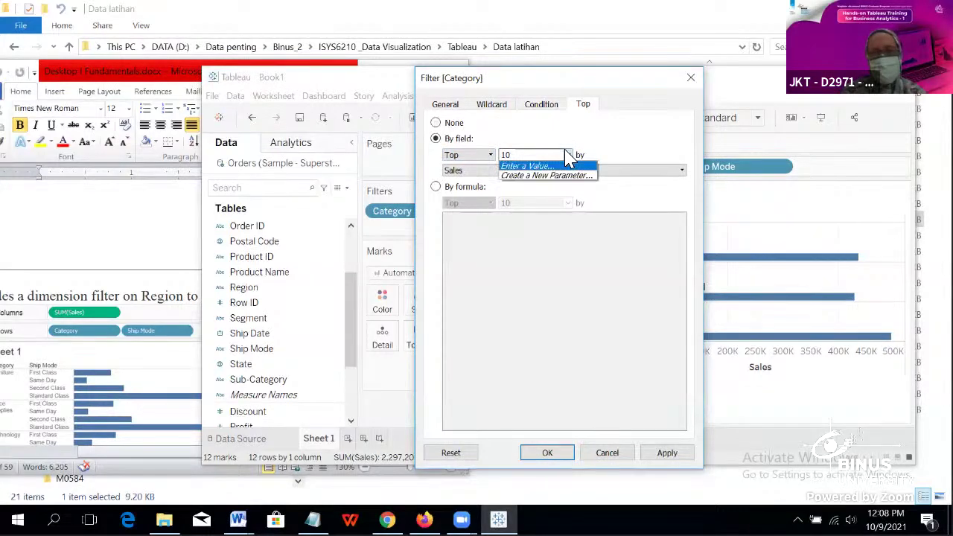
click(563, 167)
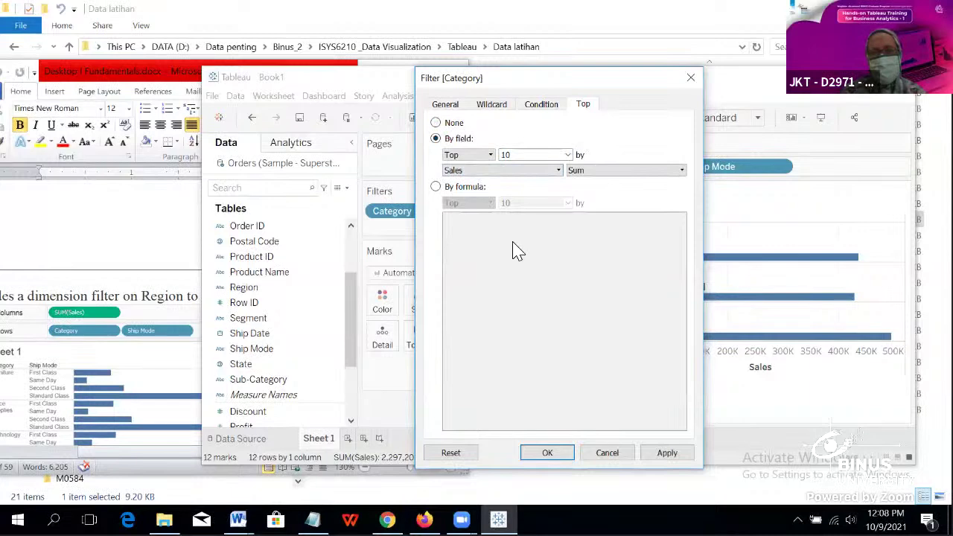
click(547, 453)
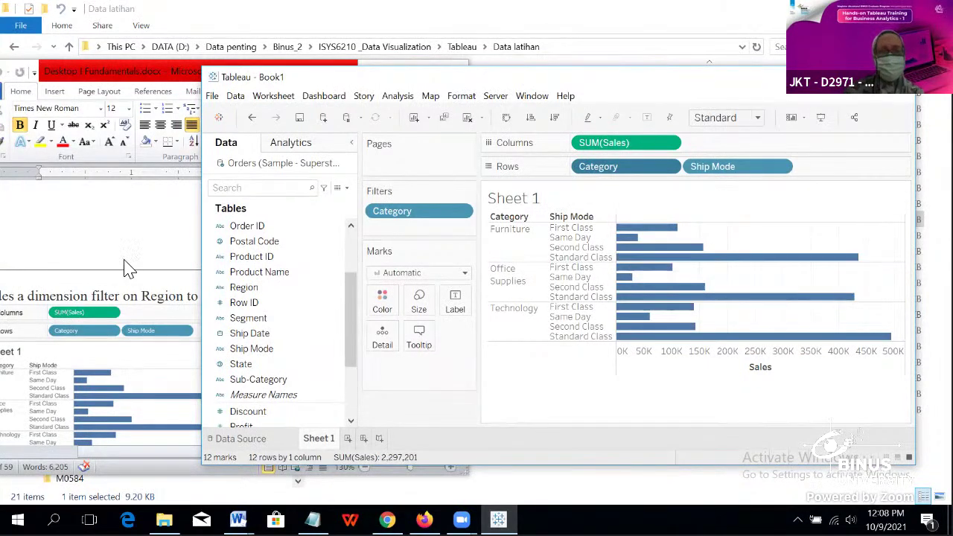
Step: Switch to the Word guide and read on to the example combining a Region context filter with a Customer Name filter
click(146, 244)
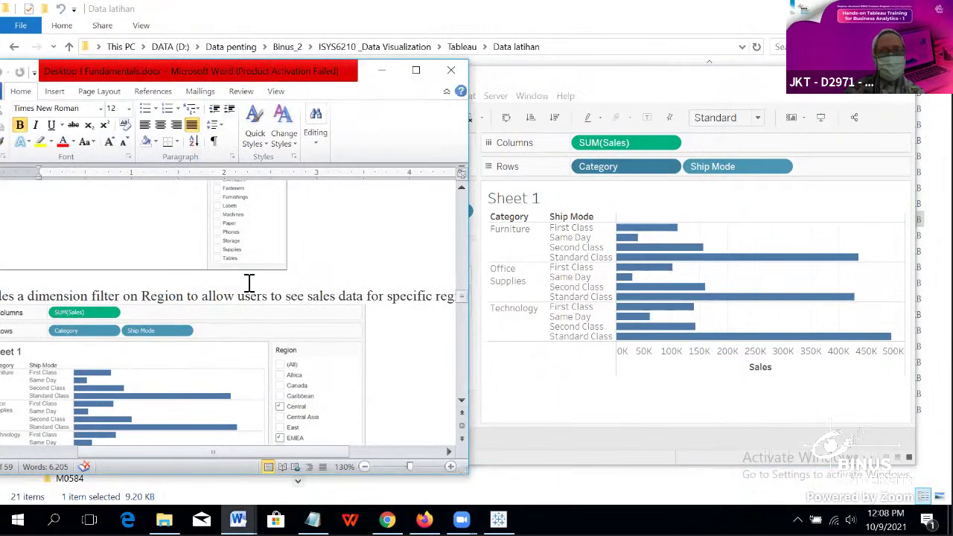
scroll(251, 284, down, 3)
drag(219, 453, 158, 462)
scroll(296, 342, down, 3)
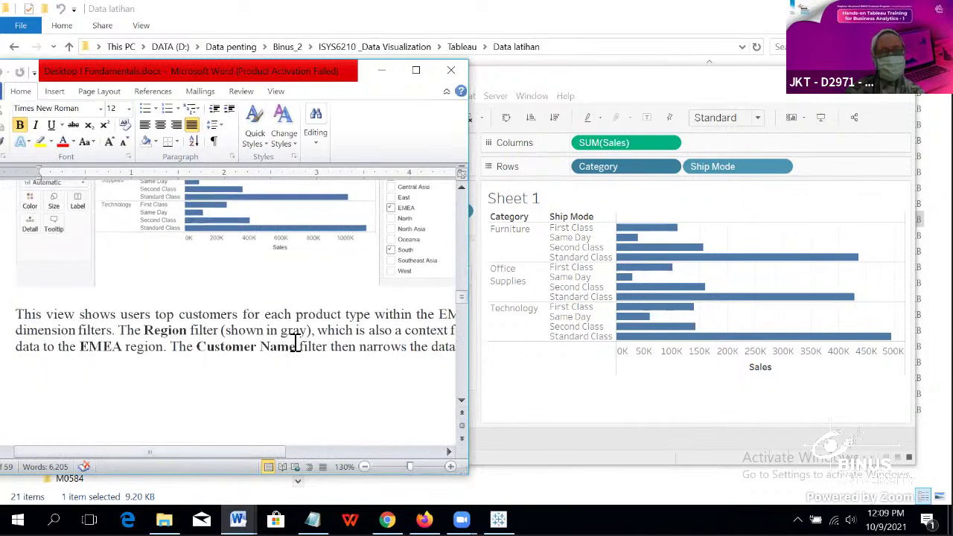
scroll(295, 342, down, 10)
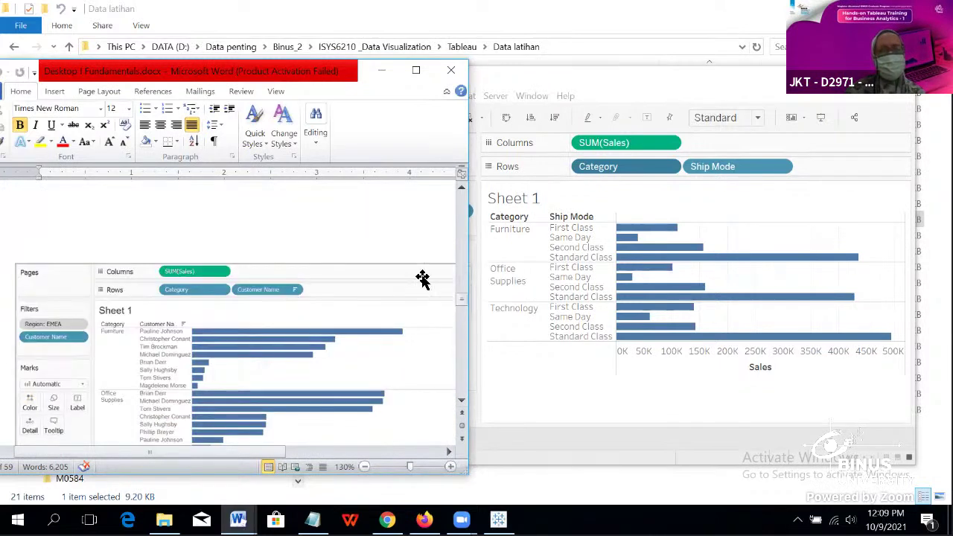
Step: Return to Tableau and examine the range options of the Sales measure filter, closing it unchanged, and the Category field's options
click(672, 144)
click(653, 167)
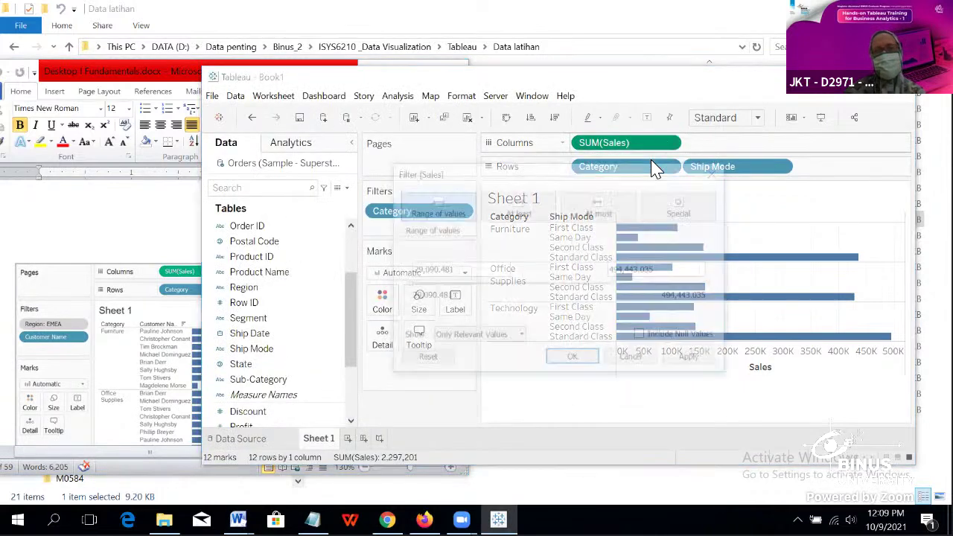
click(717, 177)
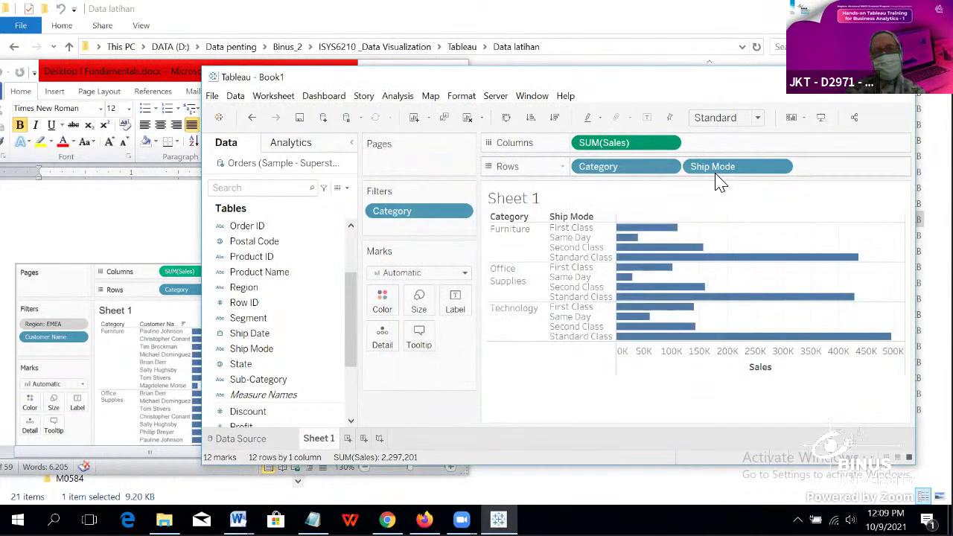
click(669, 143)
click(605, 160)
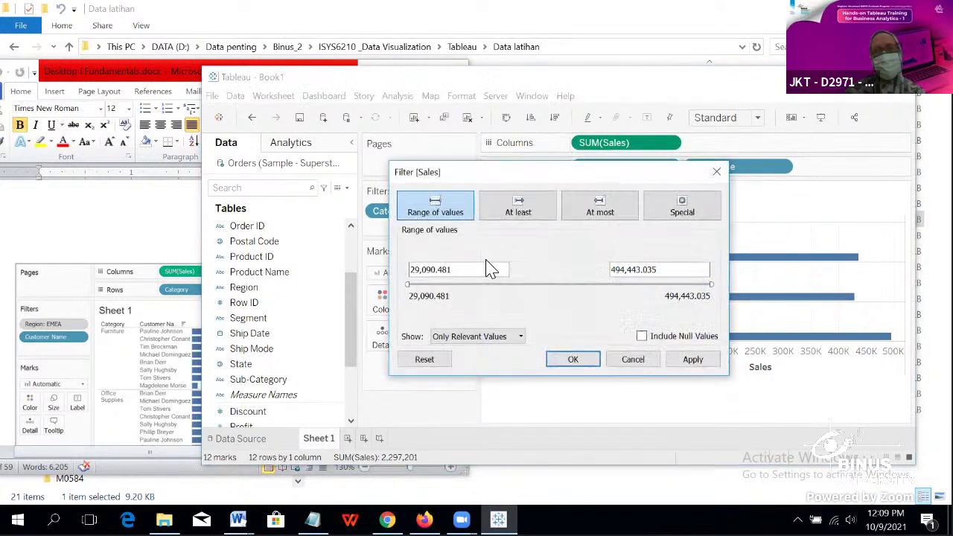
click(717, 173)
click(669, 167)
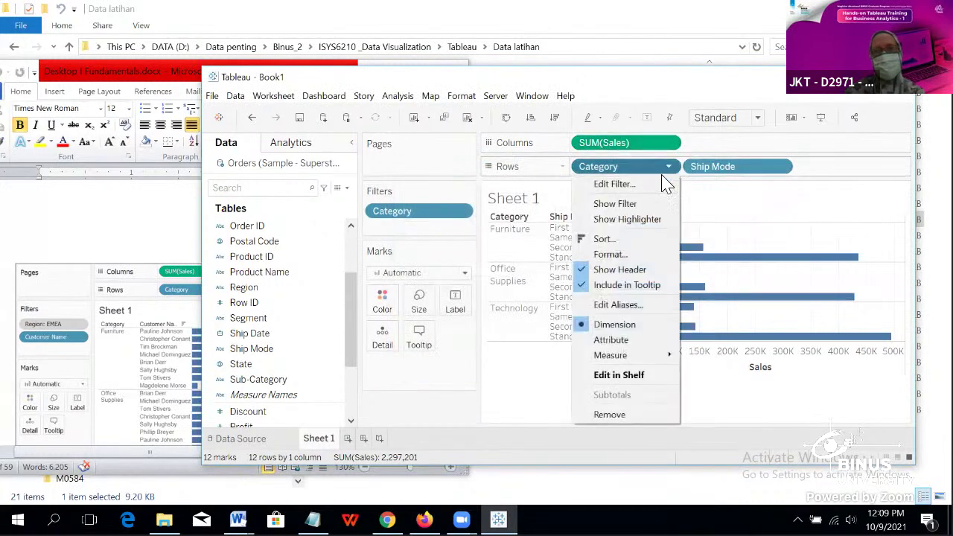
click(758, 232)
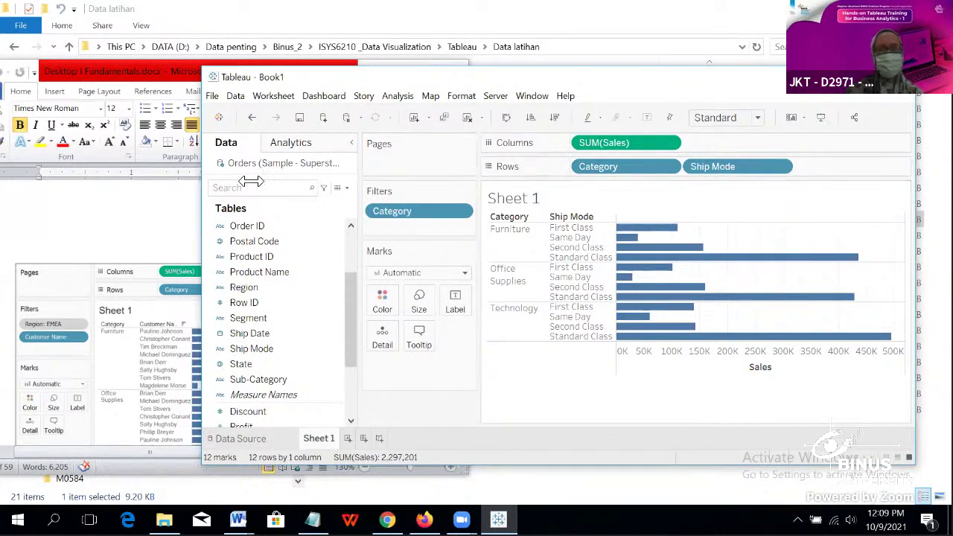
Step: Switch to the Word guide and read the section on filtering by including or excluding data points
click(147, 221)
scroll(147, 216, down, 8)
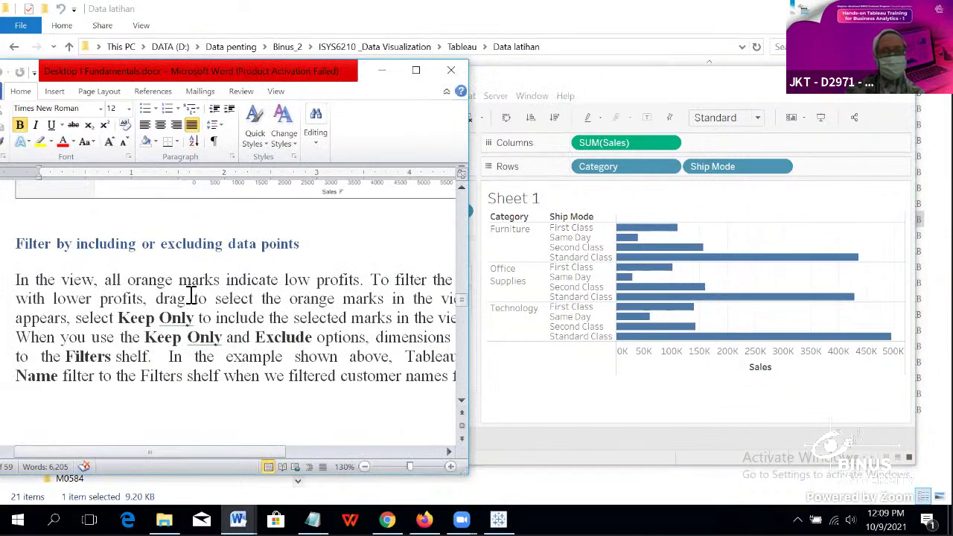
scroll(191, 298, down, 5)
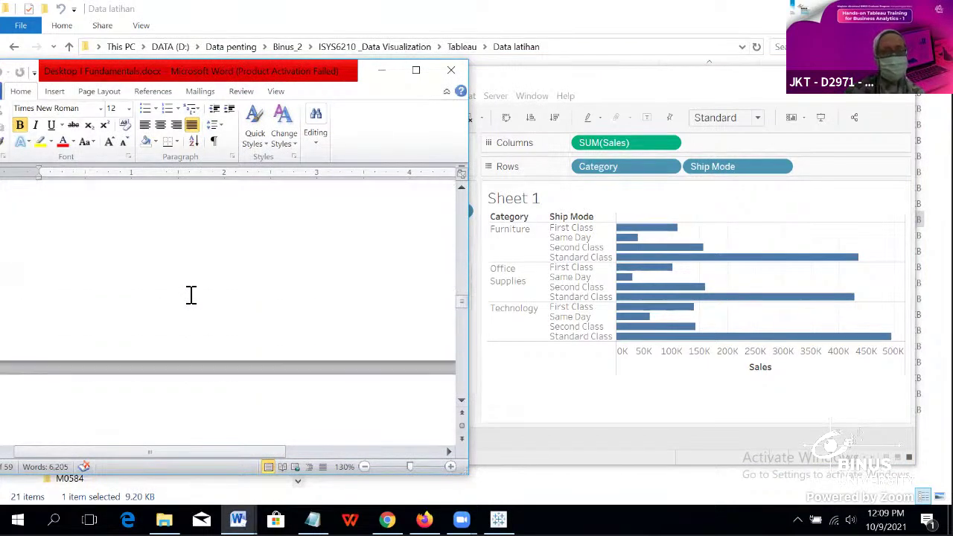
scroll(188, 296, up, 5)
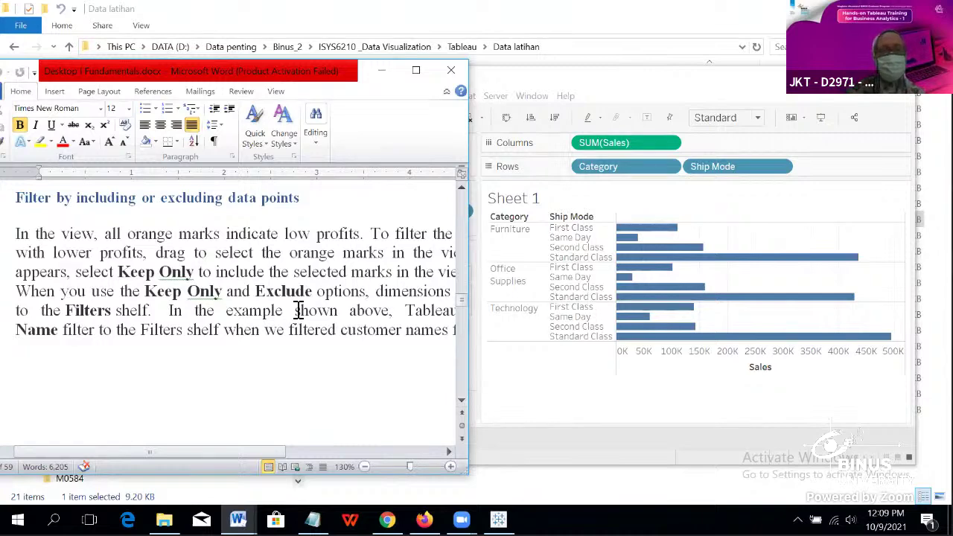
scroll(294, 311, down, 8)
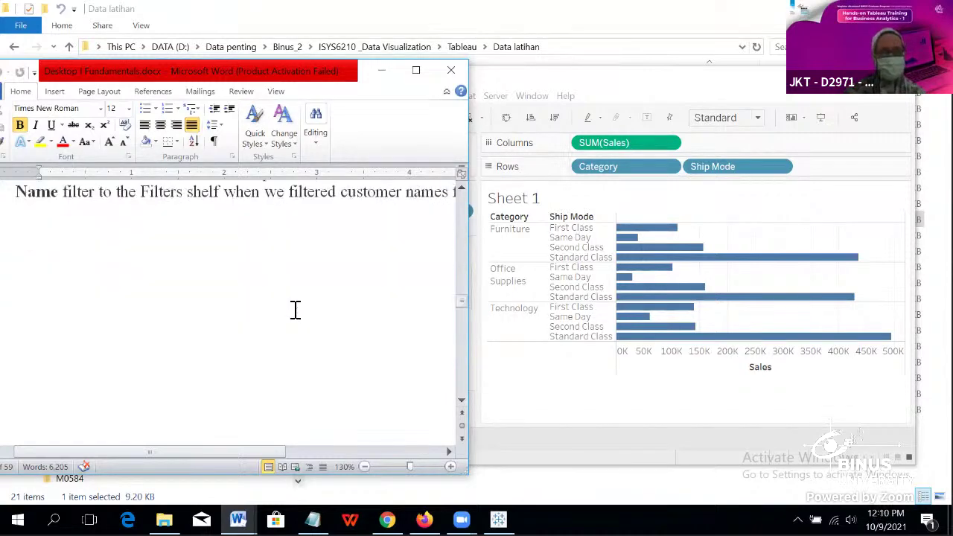
scroll(291, 311, up, 8)
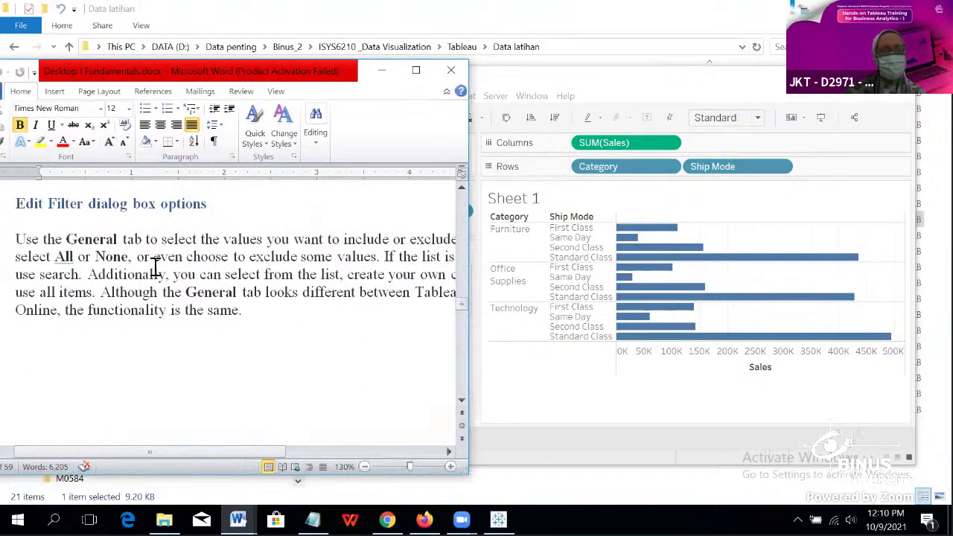
Step: Read the guide's Edit Filter dialog box options, covering the General, Condition, Top and Wildcard filters
scroll(203, 254, down, 4)
scroll(204, 254, down, 10)
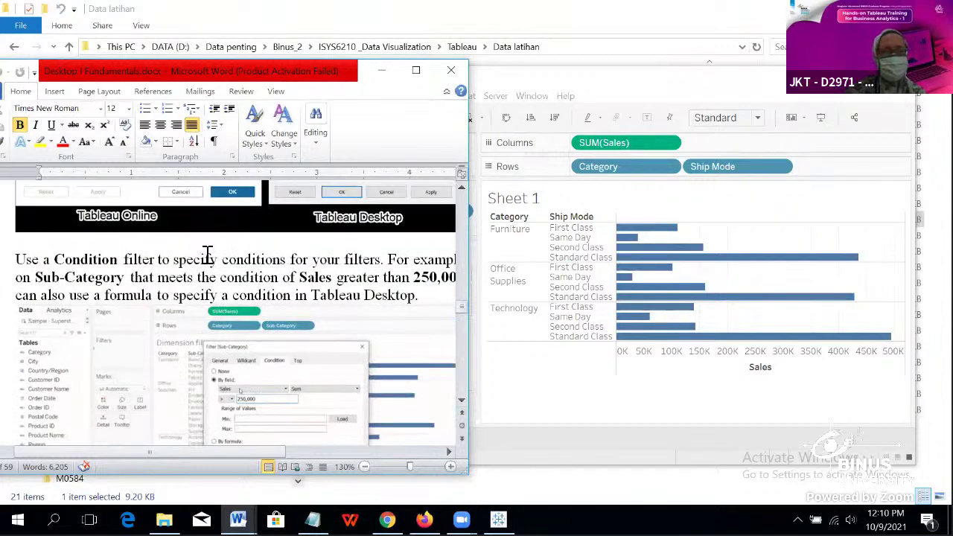
scroll(208, 253, up, 5)
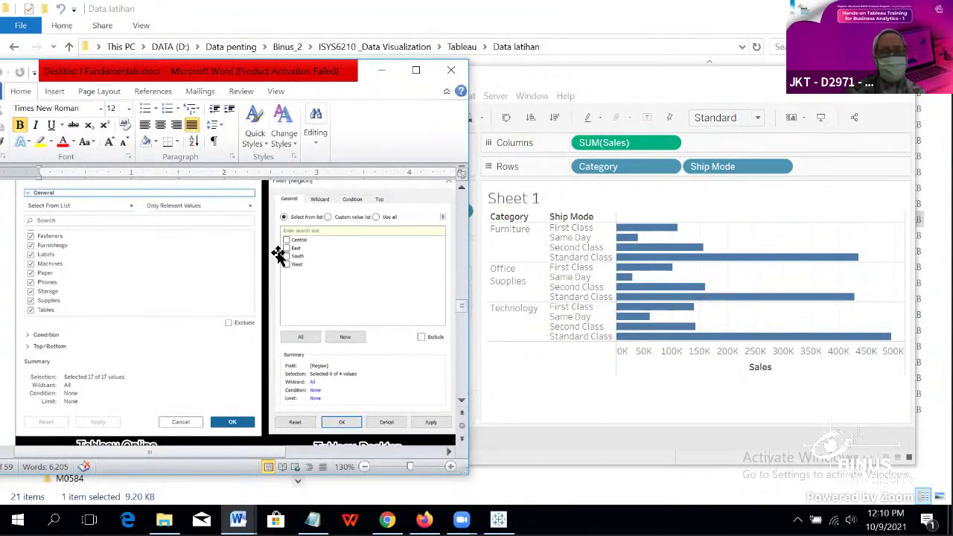
scroll(335, 310, up, 2)
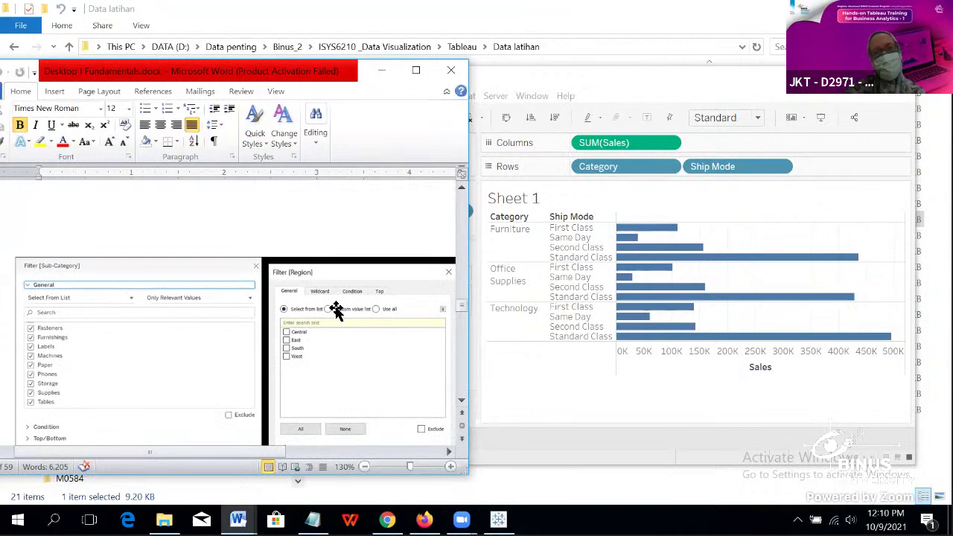
scroll(336, 310, down, 3)
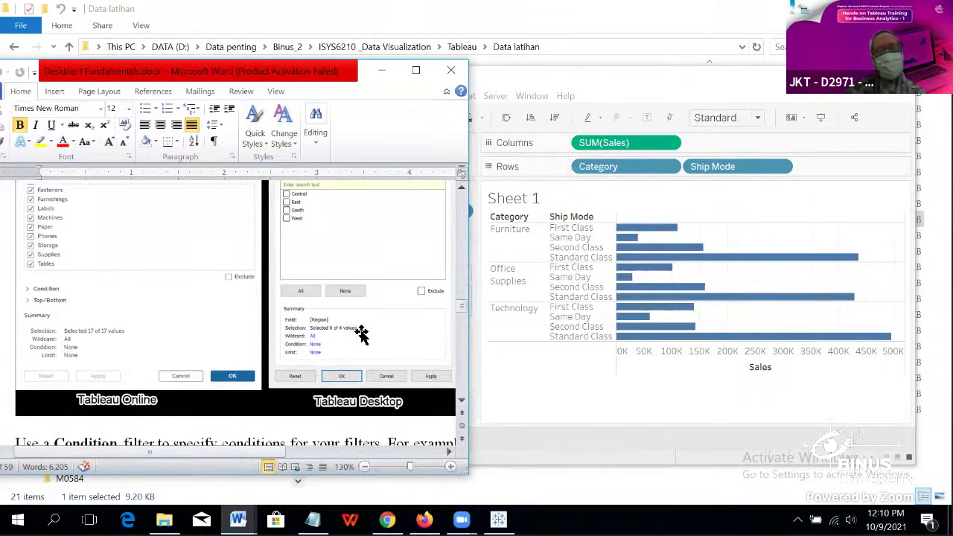
scroll(361, 333, up, 2)
scroll(360, 333, down, 2)
scroll(360, 333, down, 2)
scroll(360, 333, down, 6)
scroll(361, 333, up, 3)
scroll(361, 333, down, 15)
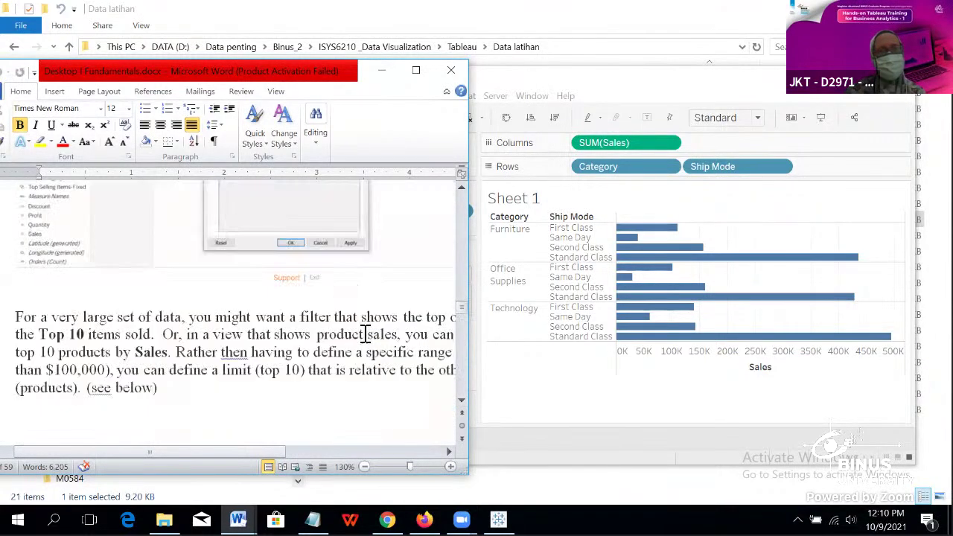
scroll(365, 333, down, 5)
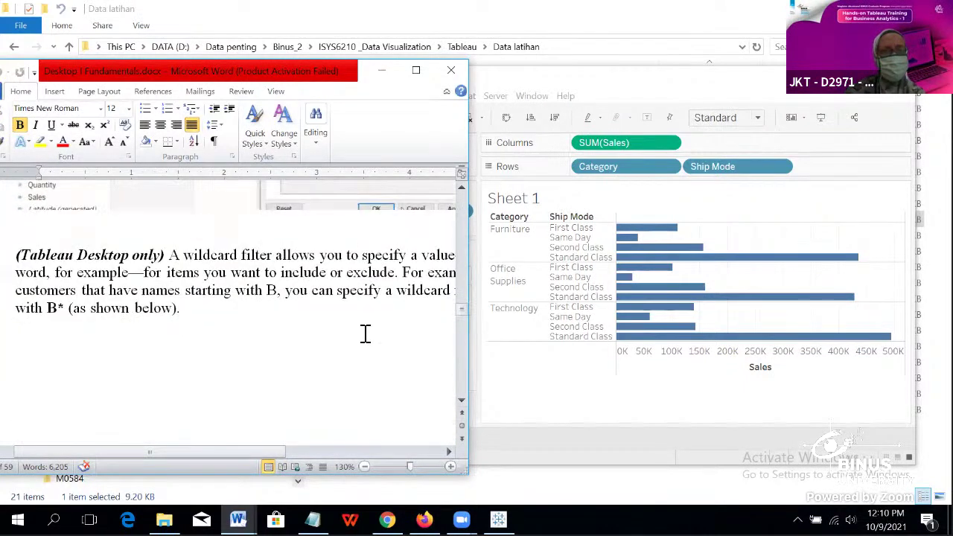
Step: Maximize the guide and read on through hiding, removing and customizing filters to the Furniture profit exercise
key(super+Up)
scroll(357, 277, down, 10)
scroll(357, 277, down, 20)
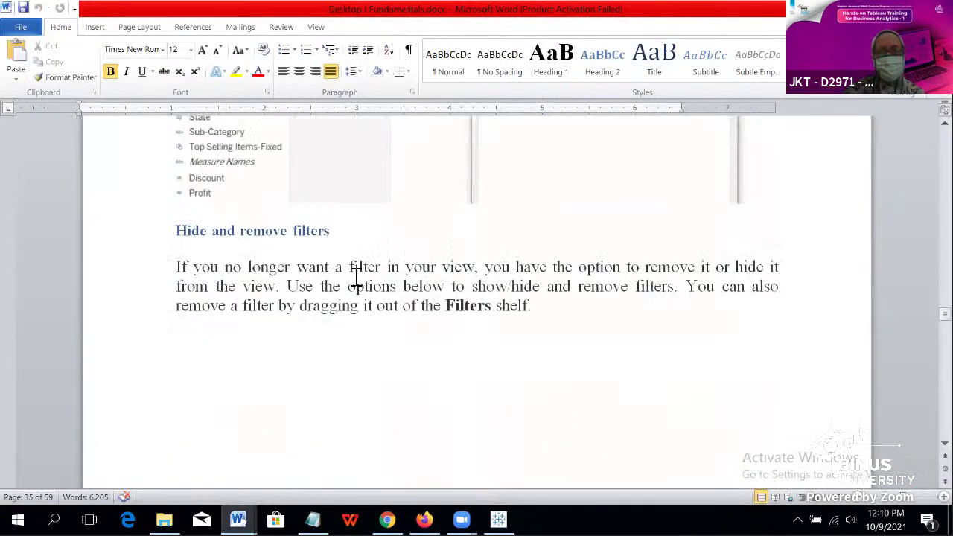
scroll(355, 277, down, 5)
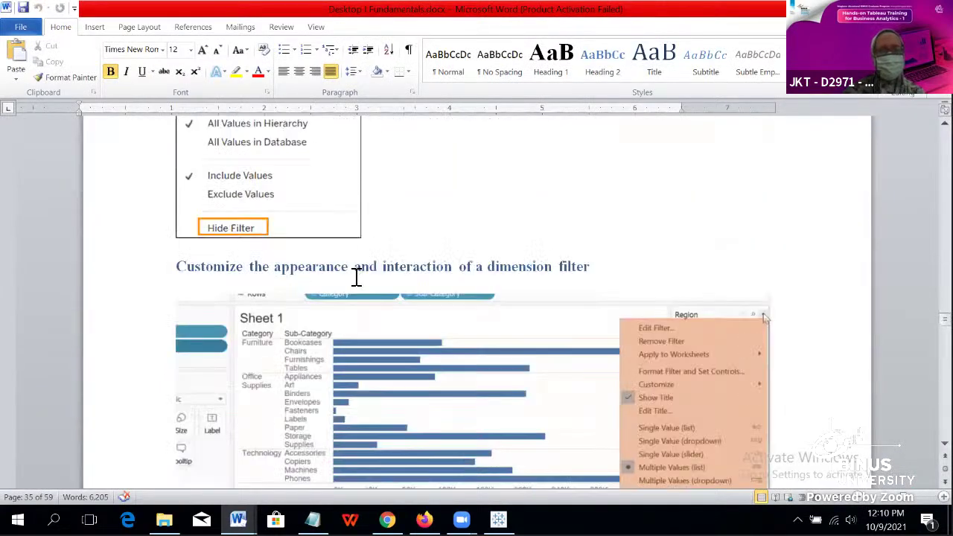
scroll(357, 277, down, 5)
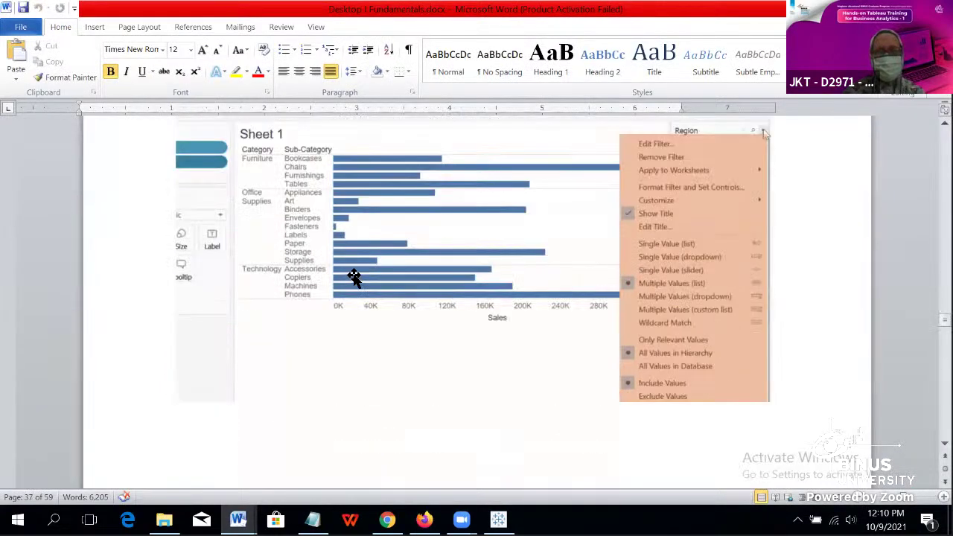
scroll(355, 277, down, 10)
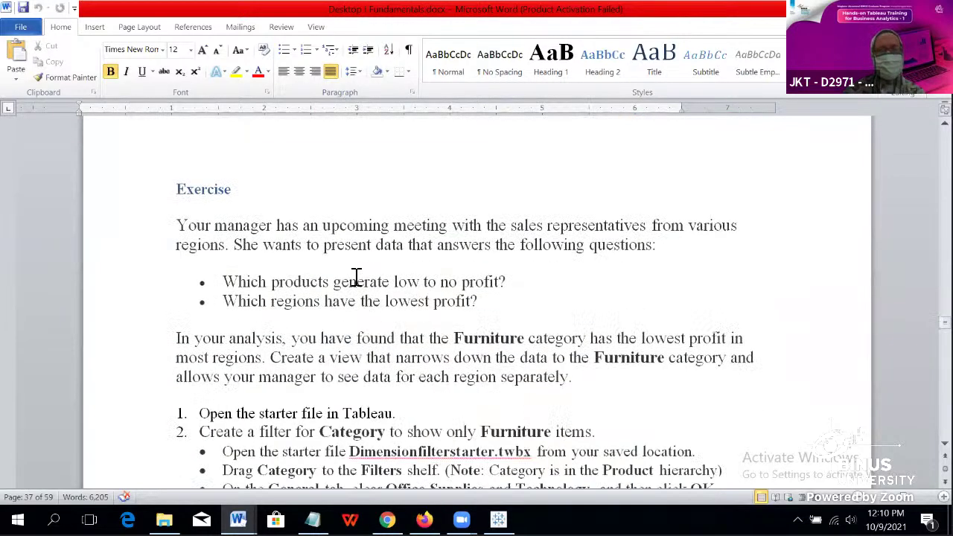
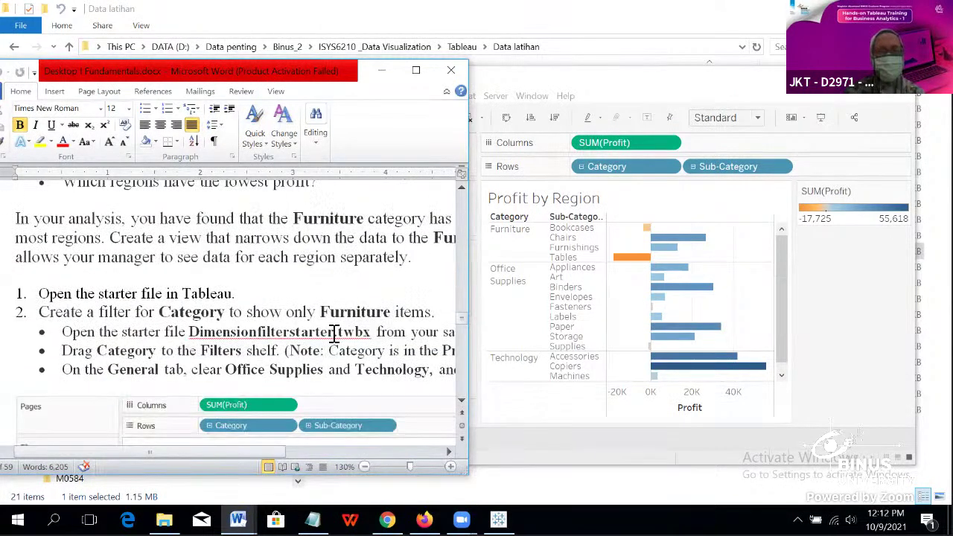
Step: Switch to the Dimensionfilterstarter workbook in Tableau and try to move Category from Rows to the Filters shelf
scroll(334, 335, down, 1)
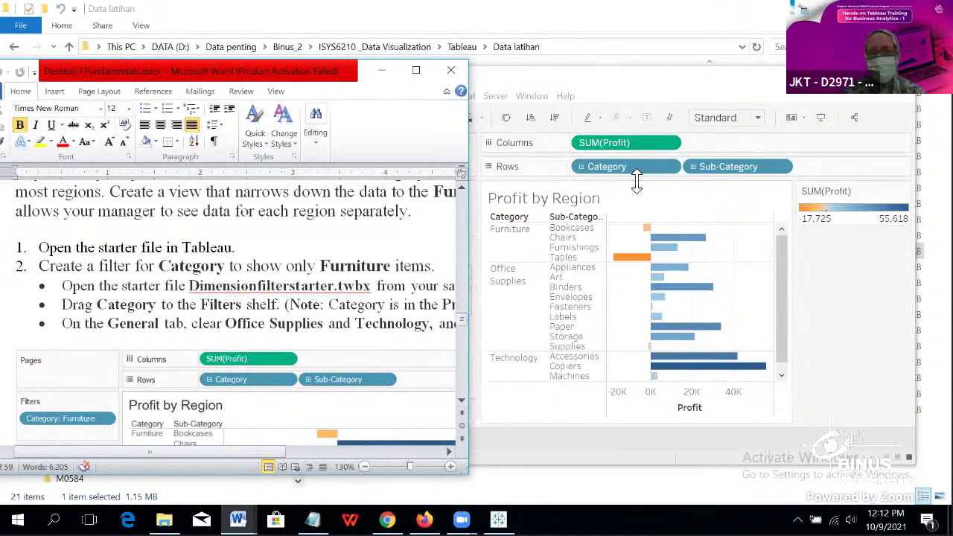
click(635, 78)
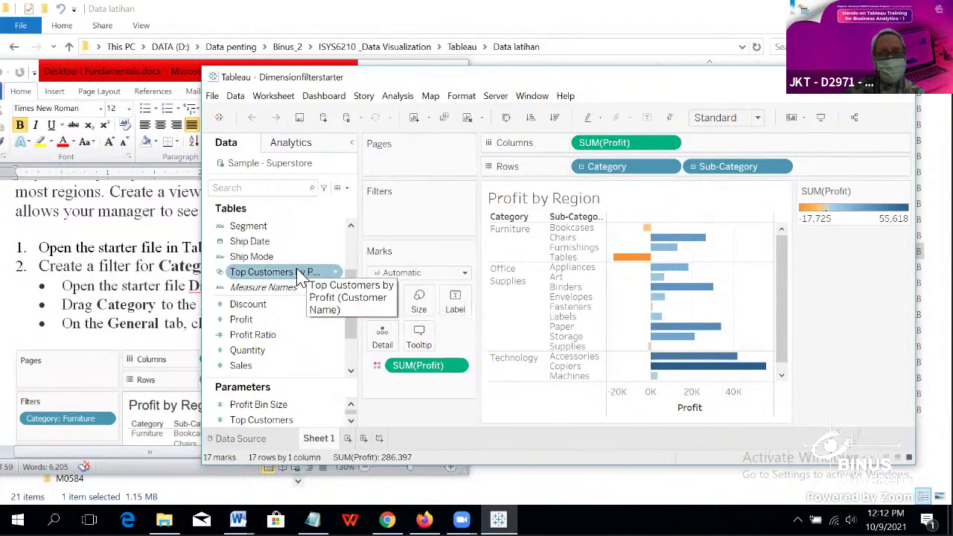
scroll(298, 274, up, 2)
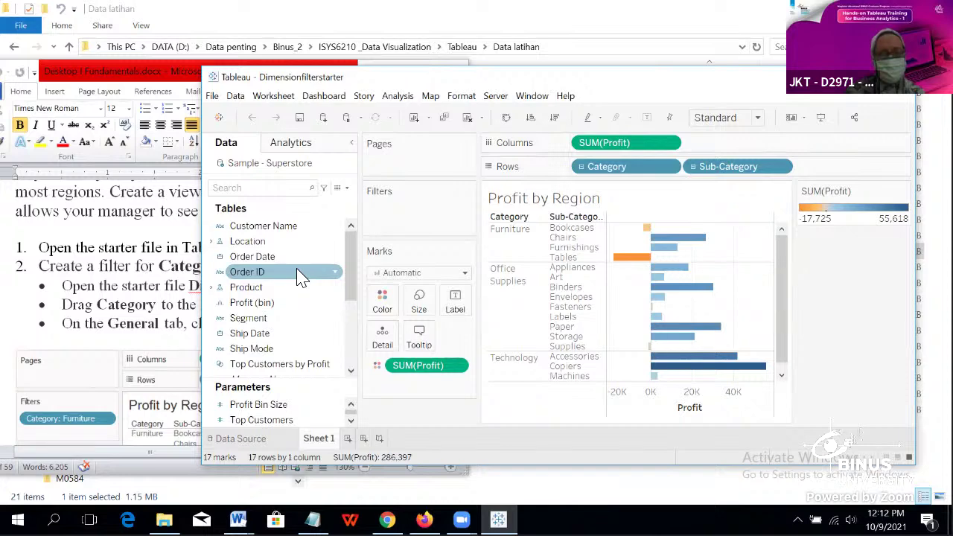
scroll(300, 277, down, 3)
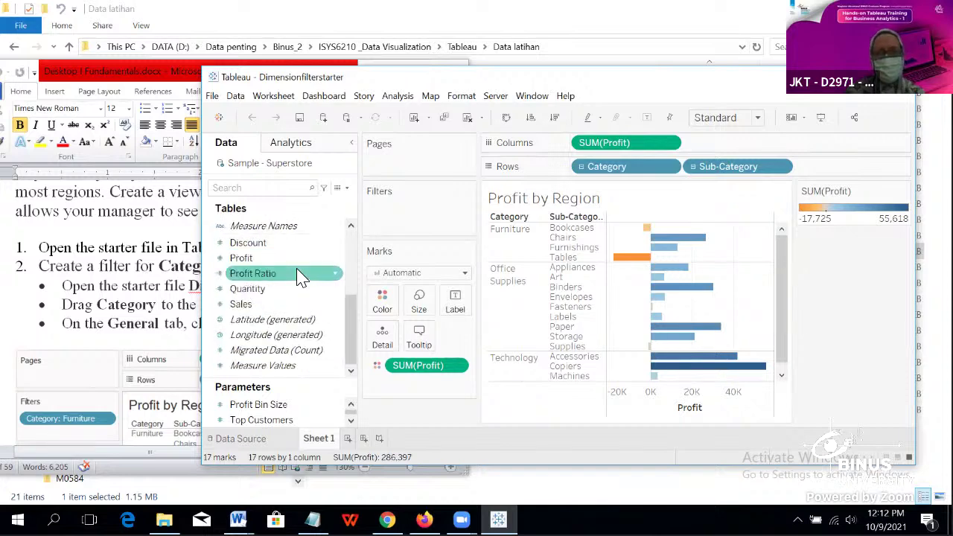
drag(632, 168, 430, 196)
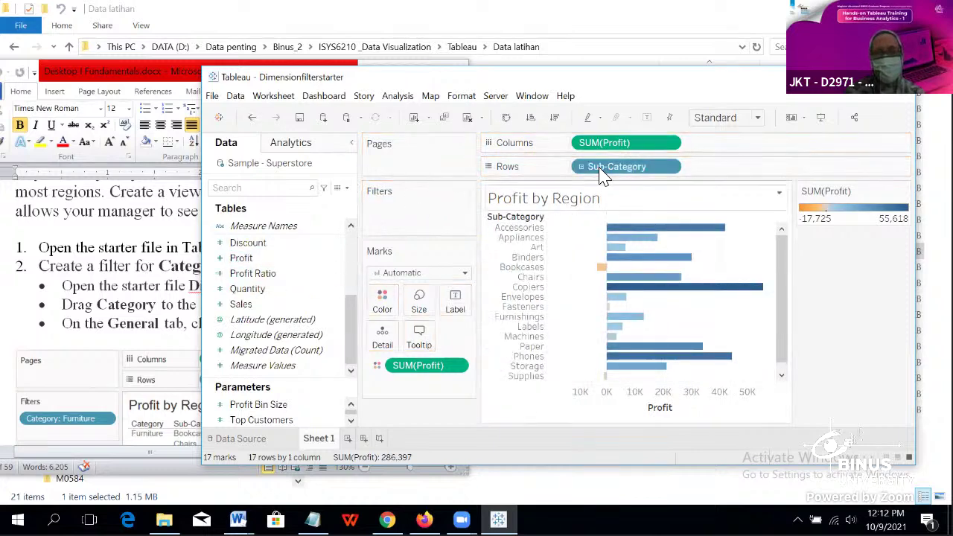
Step: Return to the Word guide and examine the Category filter instructions and the example Profit by Region view
click(79, 311)
scroll(78, 312, down, 5)
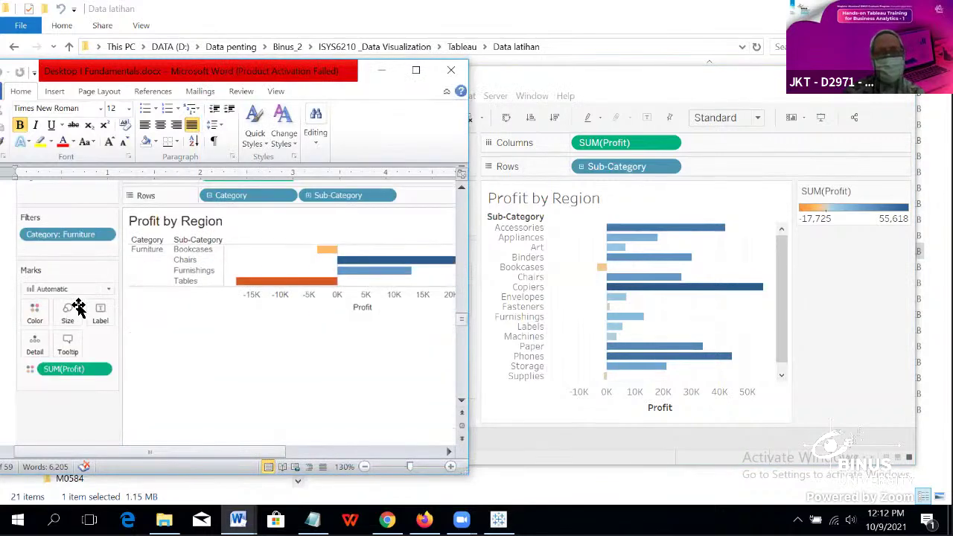
scroll(81, 311, up, 5)
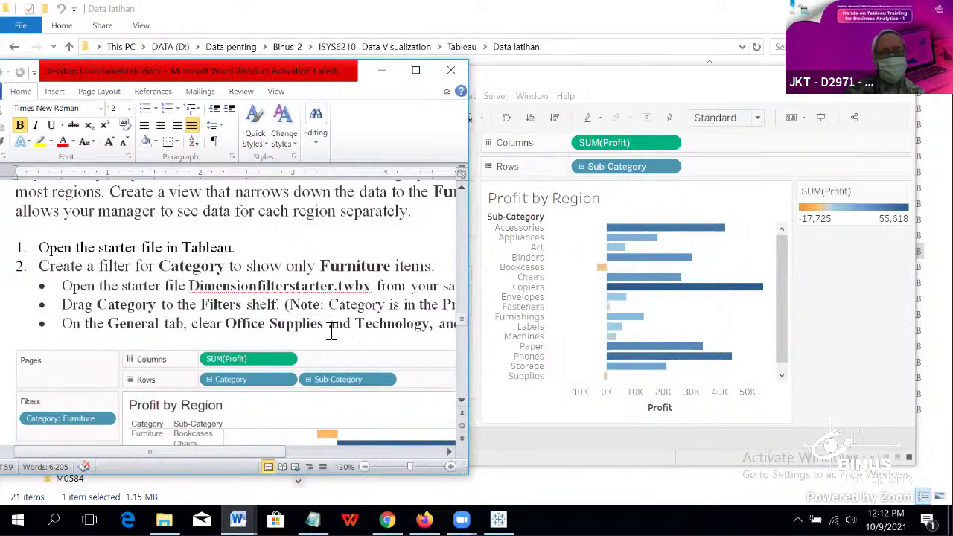
drag(251, 455, 304, 454)
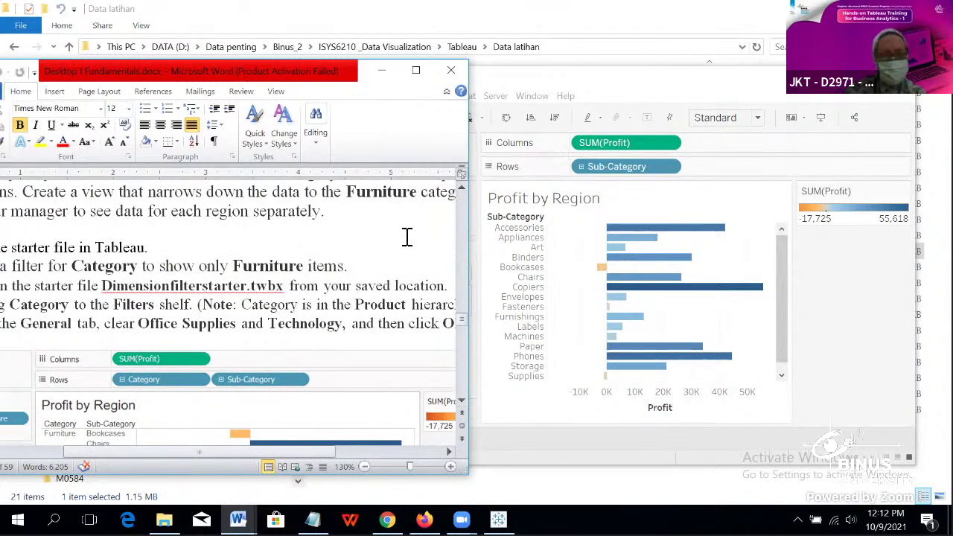
scroll(307, 296, down, 3)
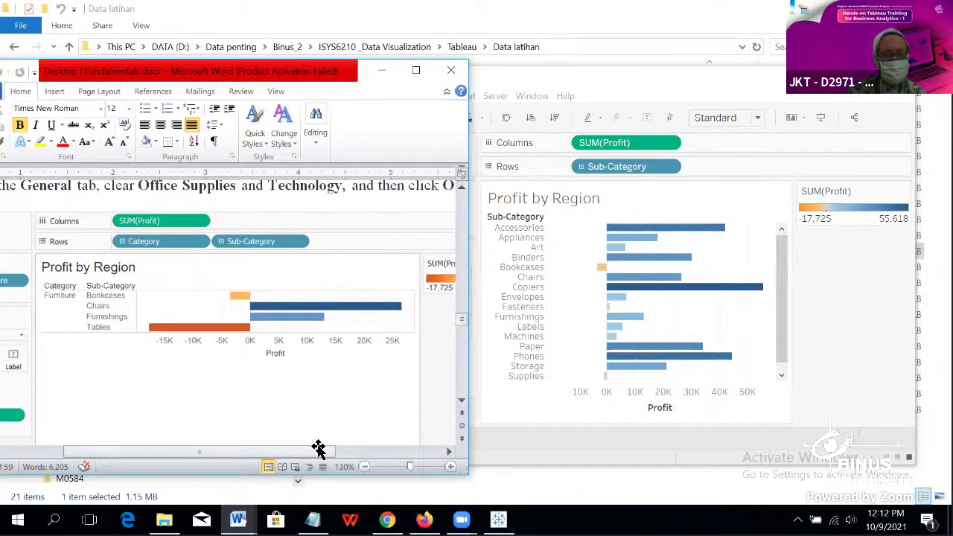
drag(315, 455, 258, 454)
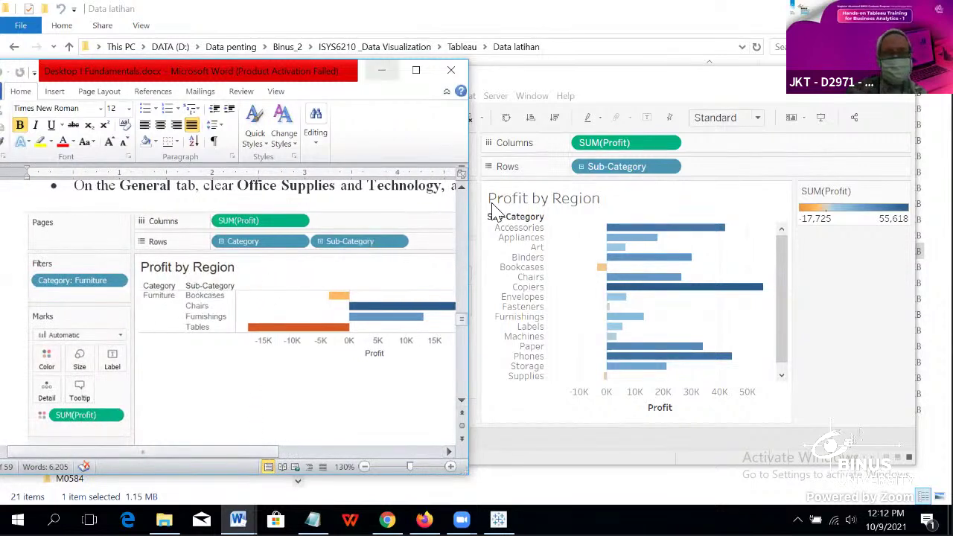
Step: In Tableau, try moving SUM(Profit) from the Marks card to Rows and close the workbook without saving
click(692, 96)
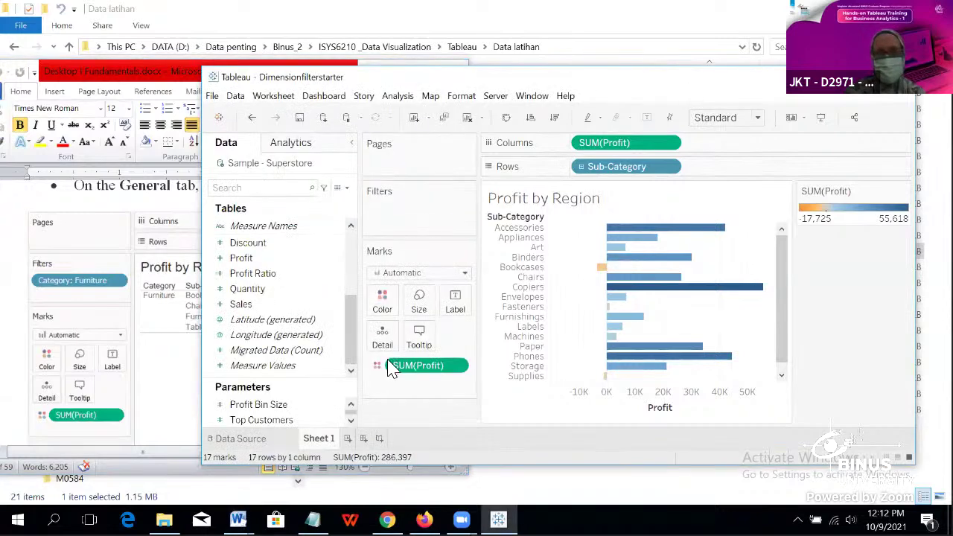
drag(418, 372, 721, 172)
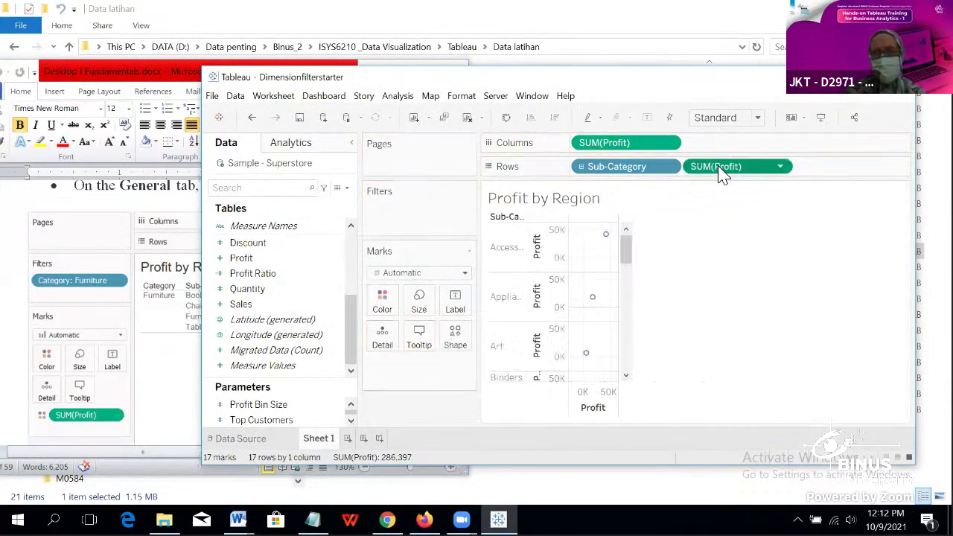
click(900, 86)
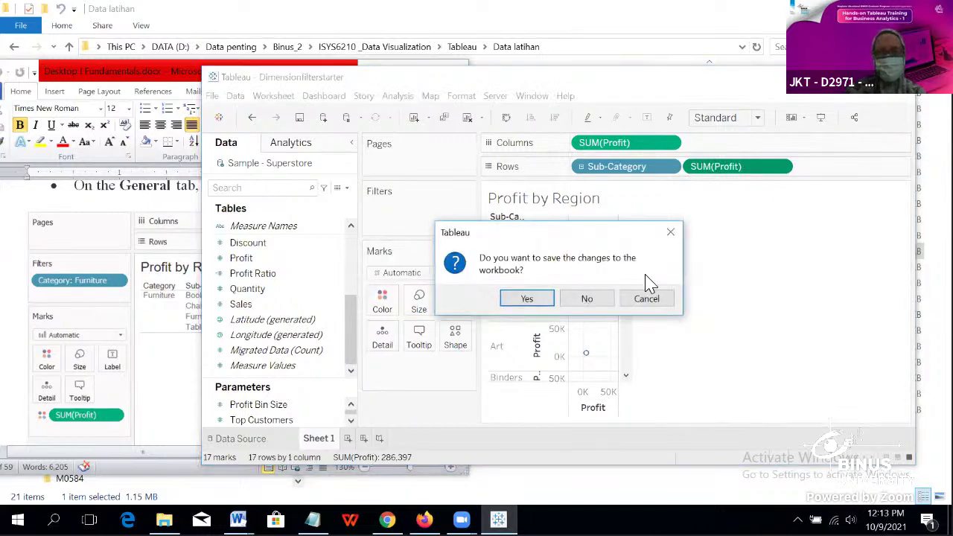
click(594, 299)
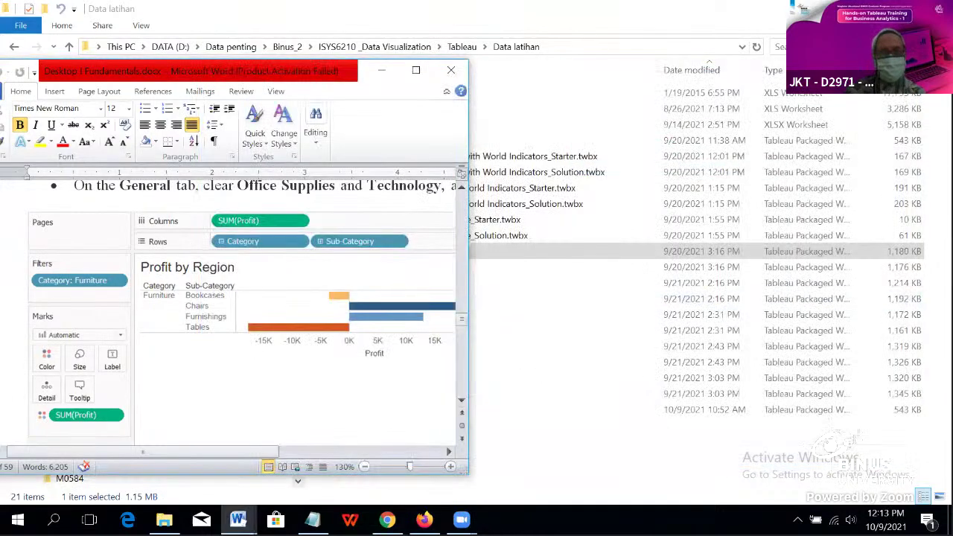
Step: Reopen the Dimensionfilterstarter workbook in Tableau and try to move Category from Rows to the Filters shelf
click(164, 519)
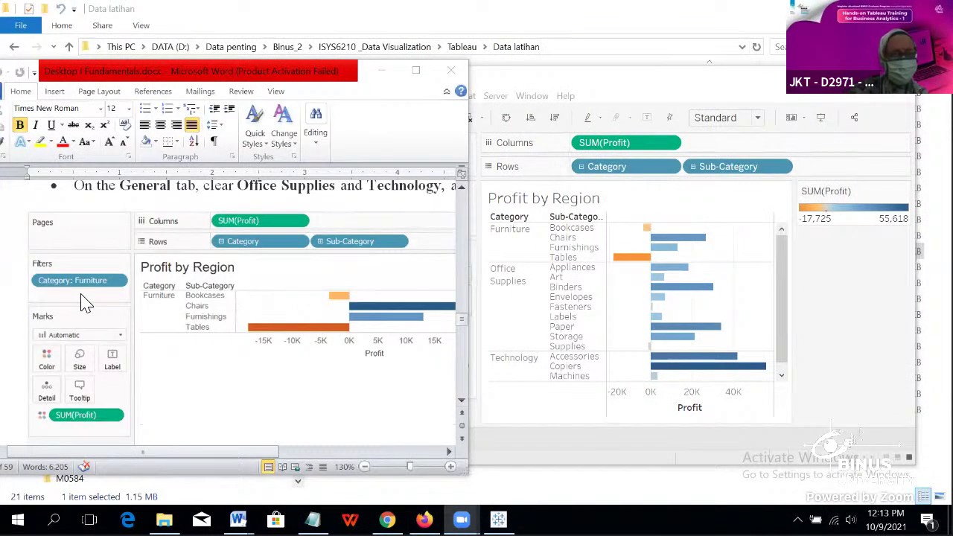
scroll(119, 285, up, 2)
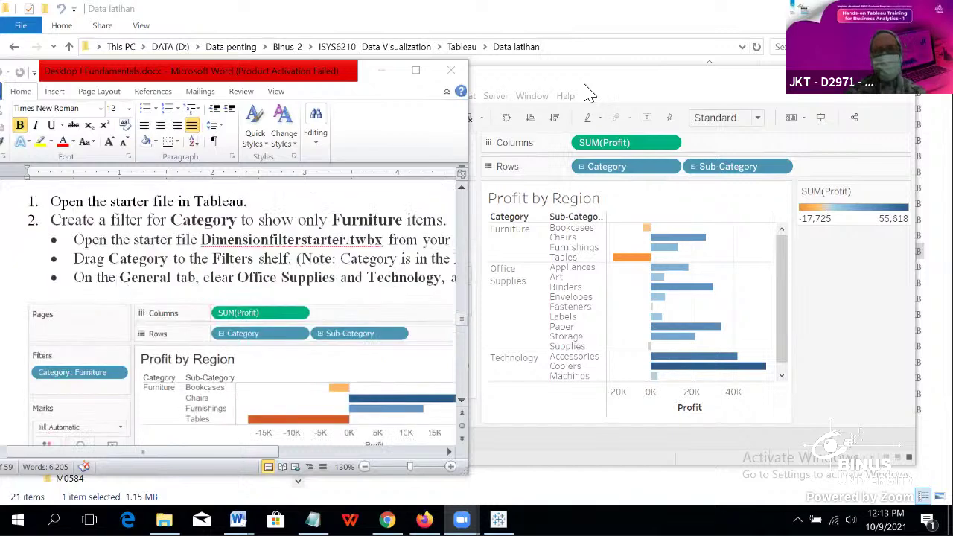
click(574, 135)
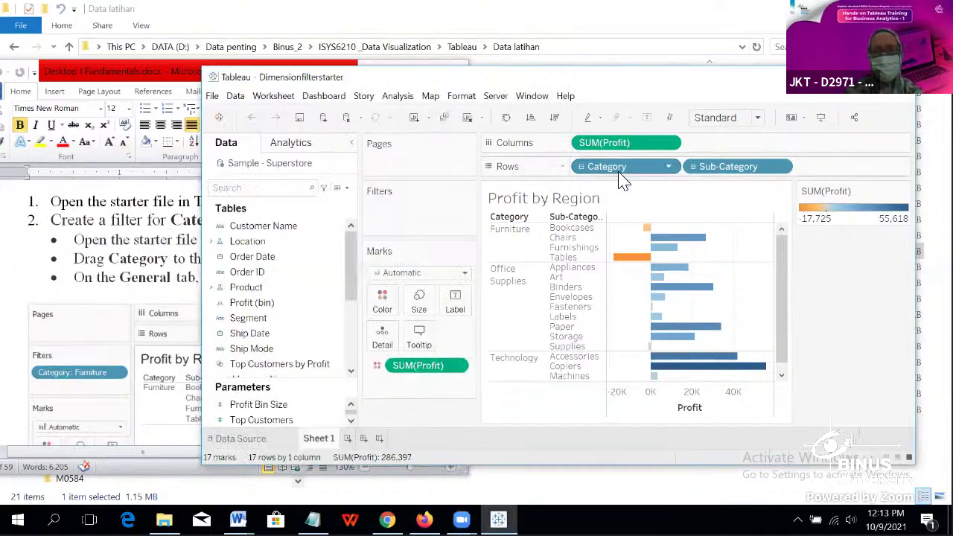
drag(623, 175, 423, 202)
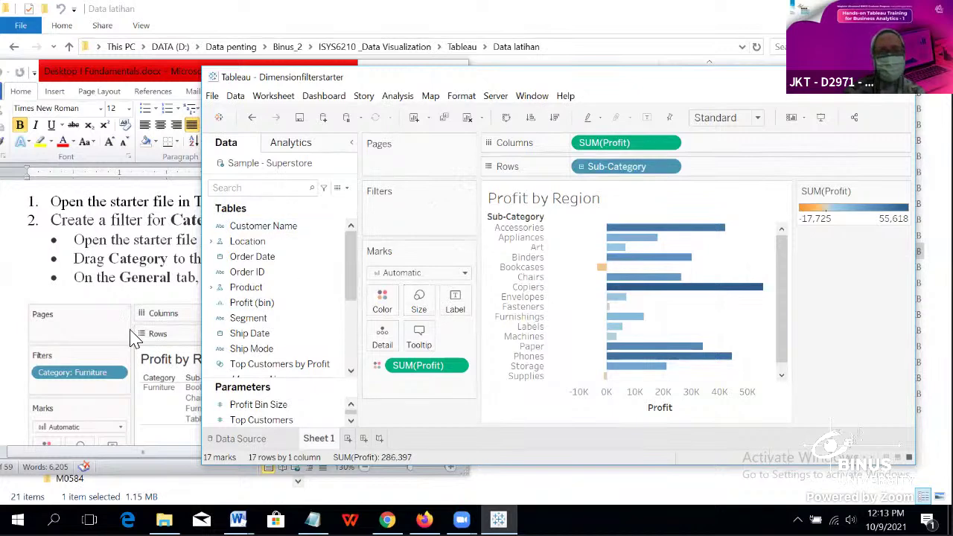
Step: Check the Category instructions in the Word guide, then maximize Tableau and look through the Data pane for the Category field
click(111, 257)
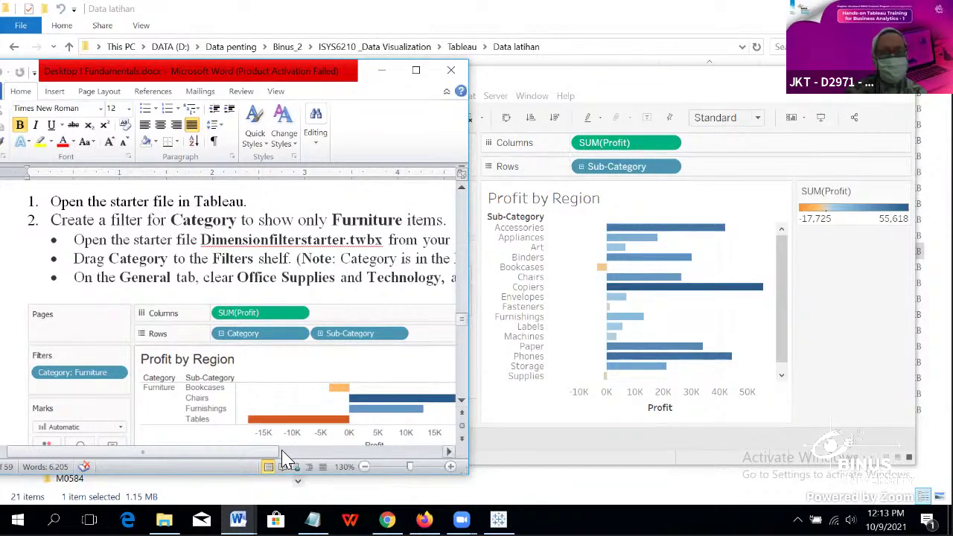
mouse_move(270, 452)
mouse_down()
mouse_move(353, 456)
mouse_move(277, 453)
mouse_up()
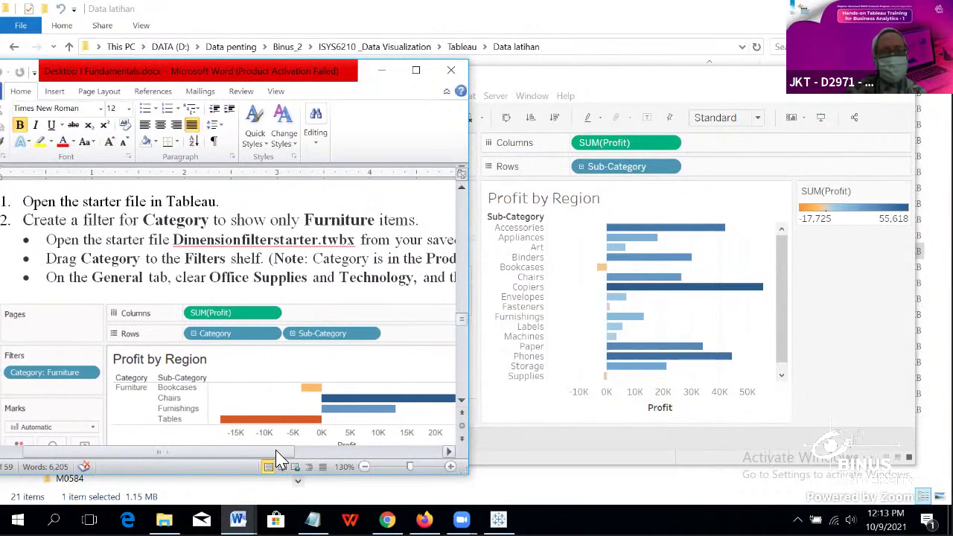
click(527, 78)
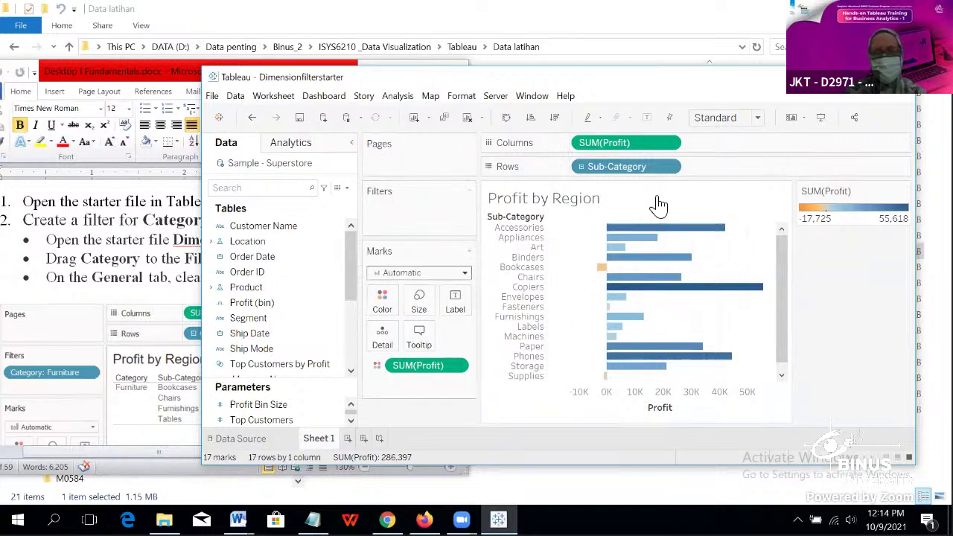
click(879, 77)
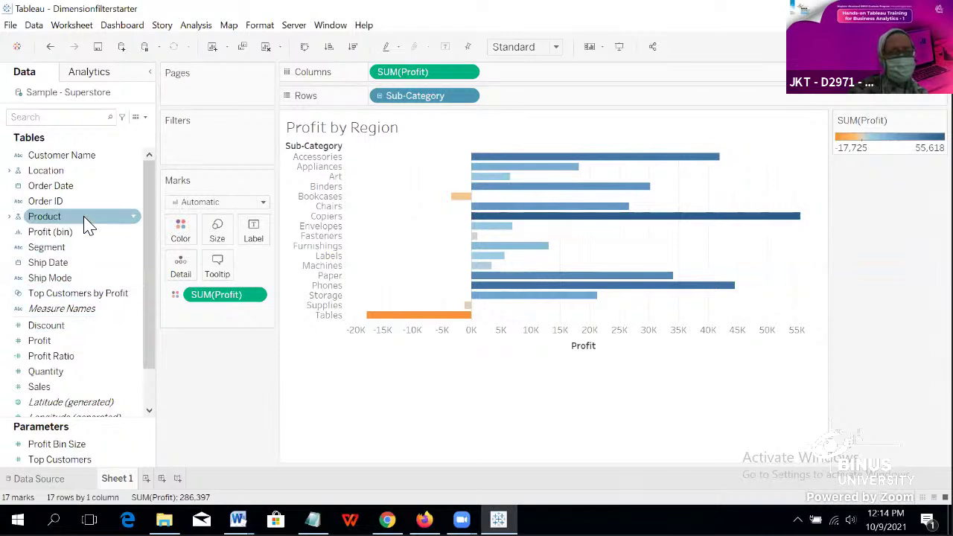
scroll(88, 226, down, 1)
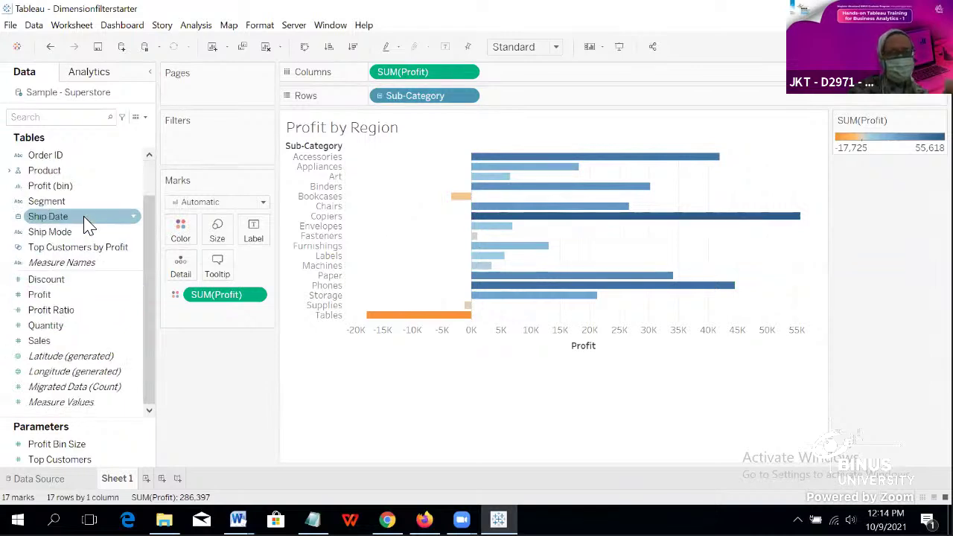
scroll(88, 226, up, 1)
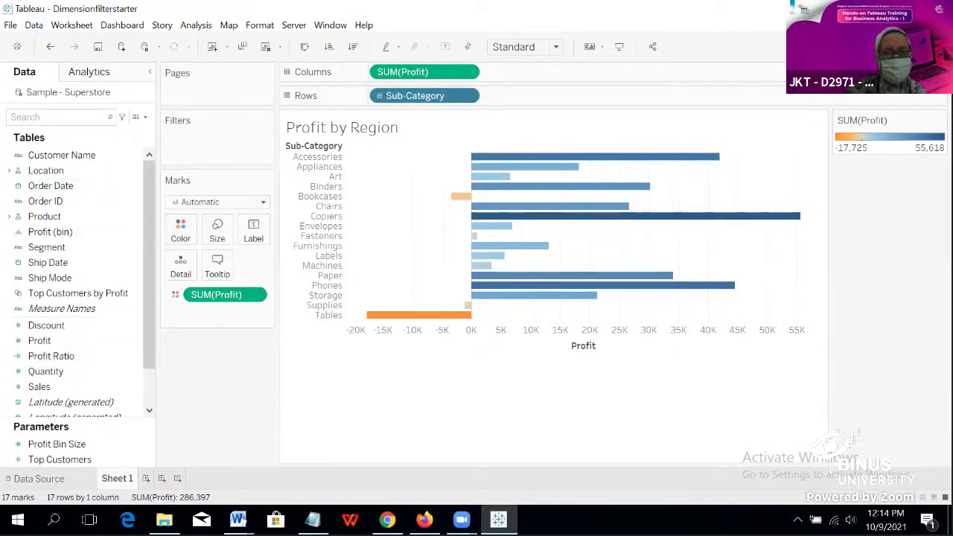
Step: Return to the Word guide and examine the Category filter instructions and the example Furniture view, then go back to Tableau
mouse_move(239, 520)
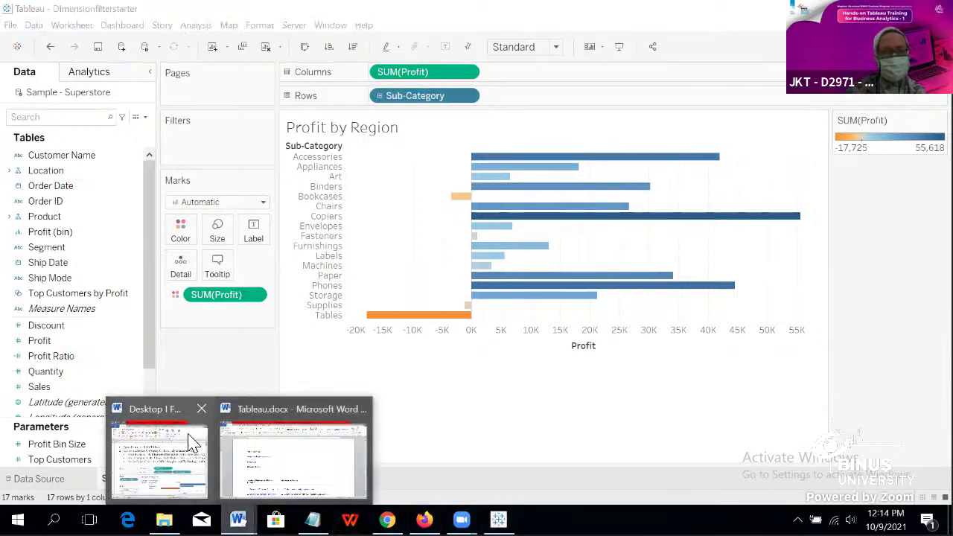
click(183, 417)
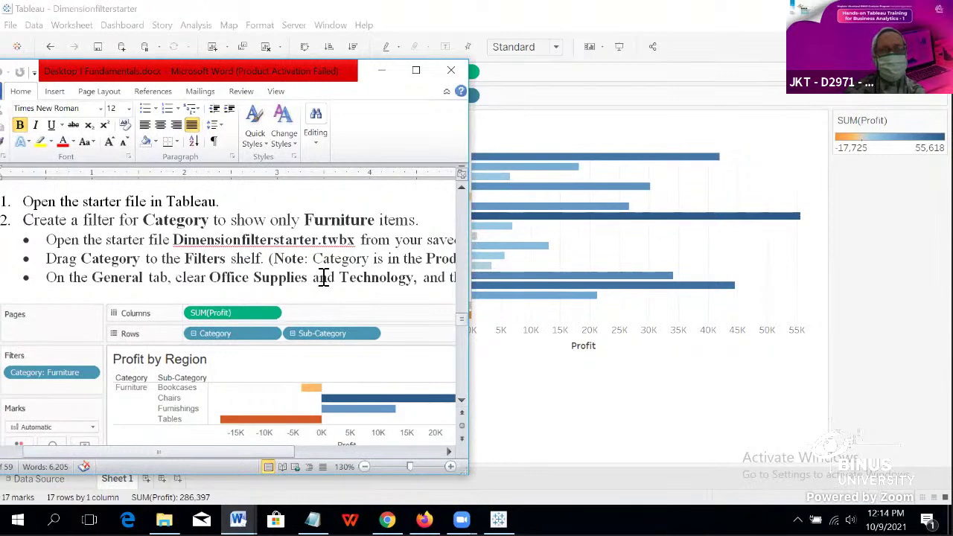
scroll(324, 289, down, 7)
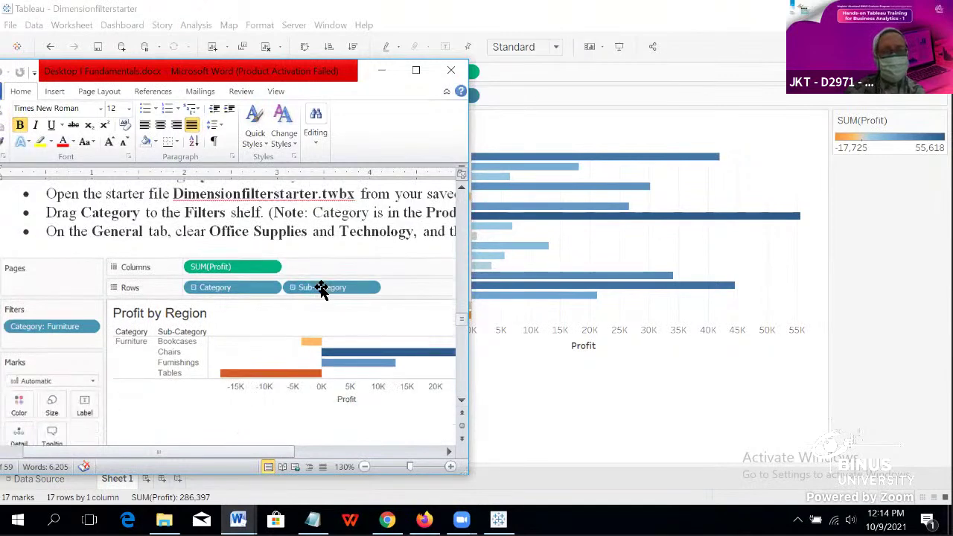
scroll(322, 290, up, 3)
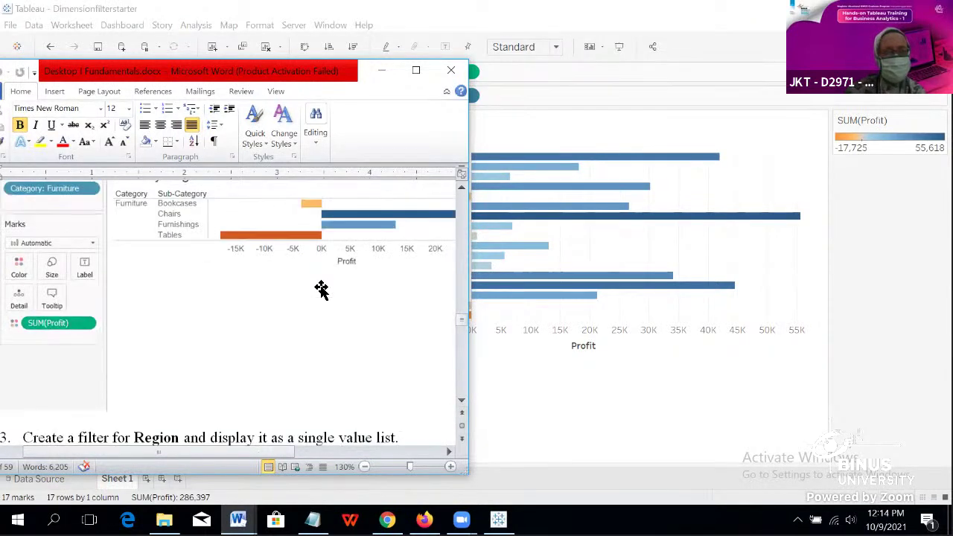
click(415, 71)
scroll(424, 248, up, 3)
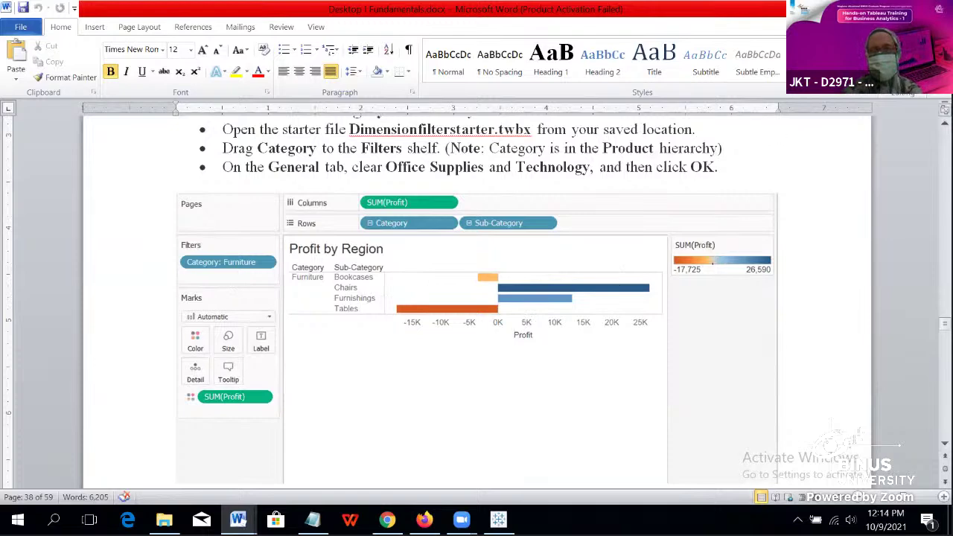
scroll(631, 229, up, 2)
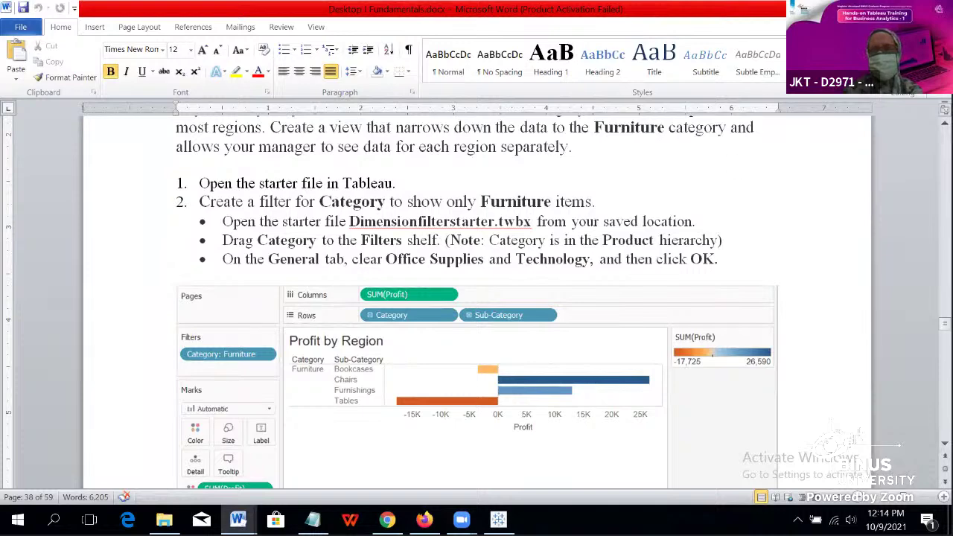
key(super+Down)
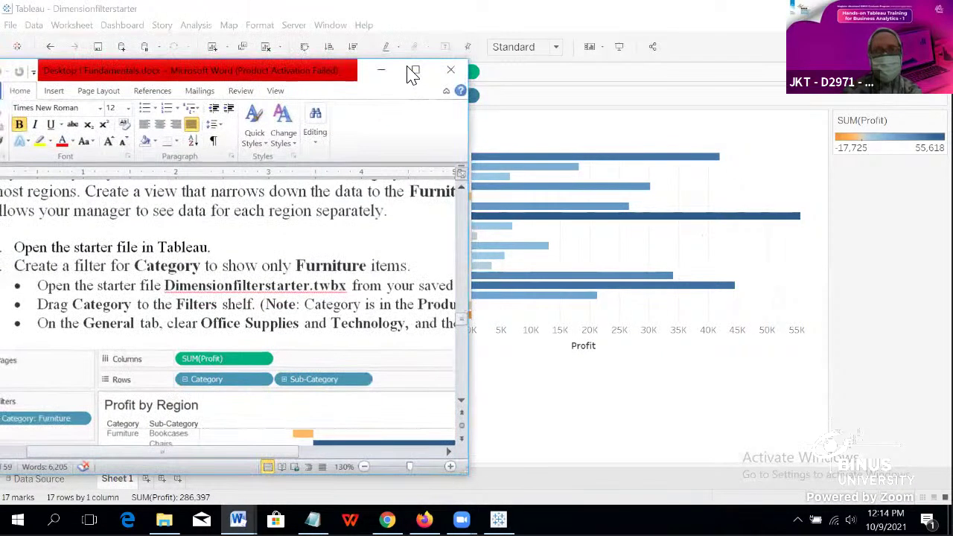
click(389, 70)
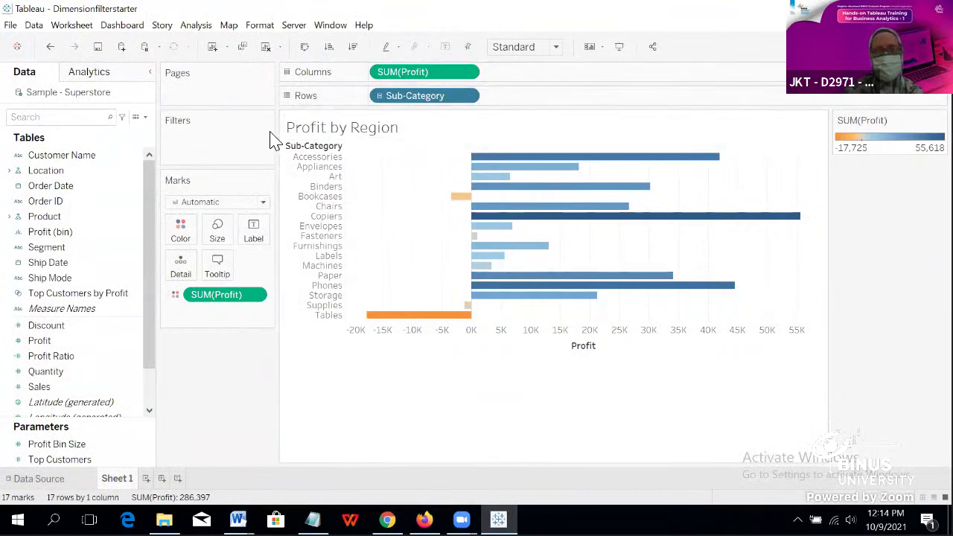
Step: Inspect the Product field and the Sample - Superstore data source, and return to Sheet 1
click(97, 219)
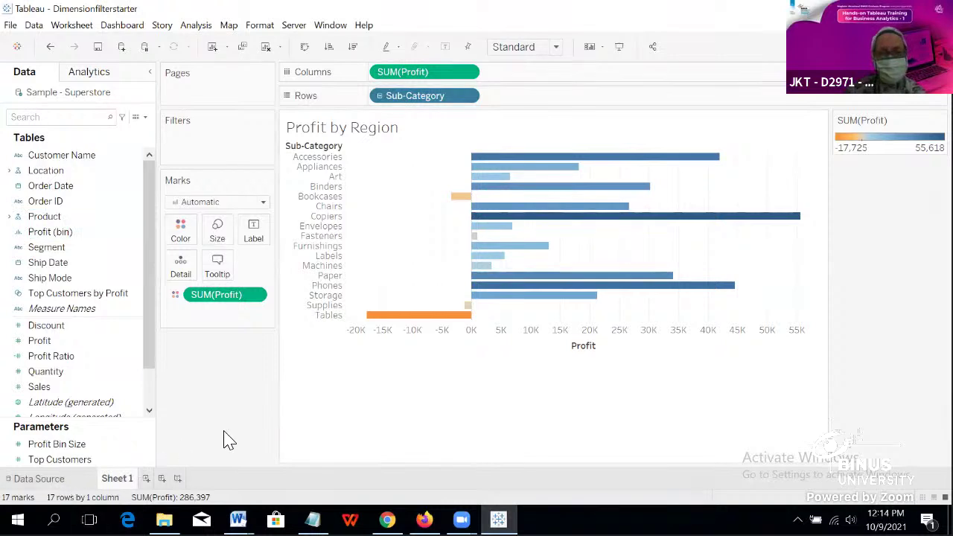
click(44, 479)
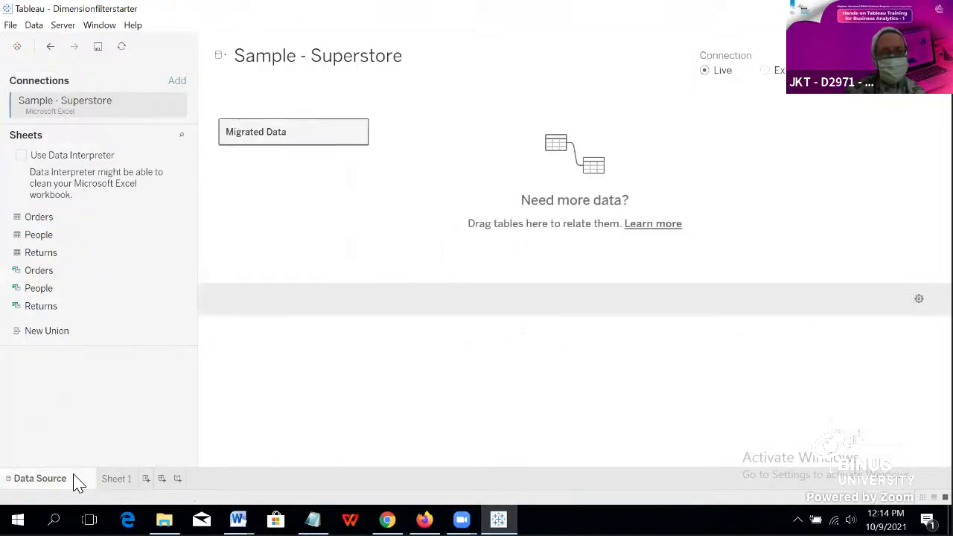
click(117, 479)
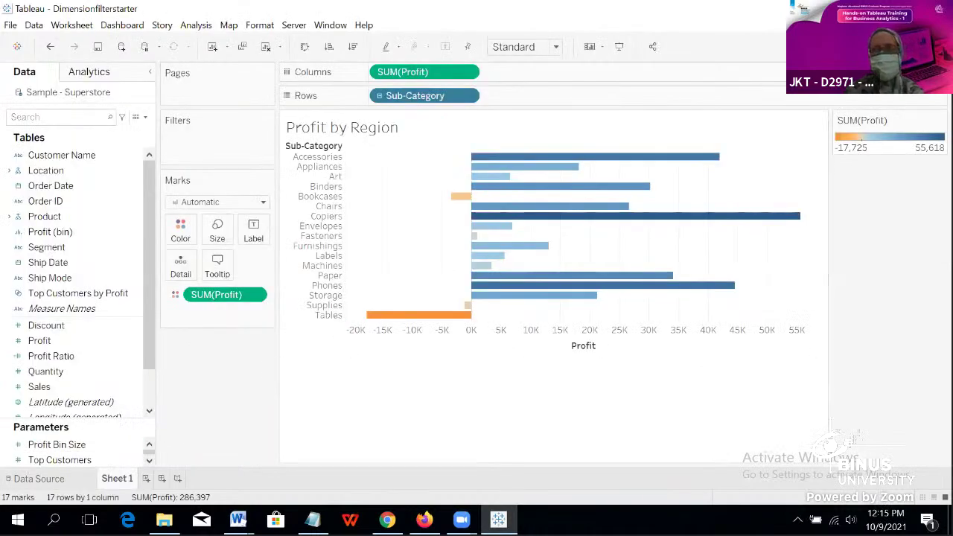
Step: Close the workbook without saving and reopen Dimensionfilterstarter.twbx from the Data latihan folder
key(alt+F4)
click(514, 286)
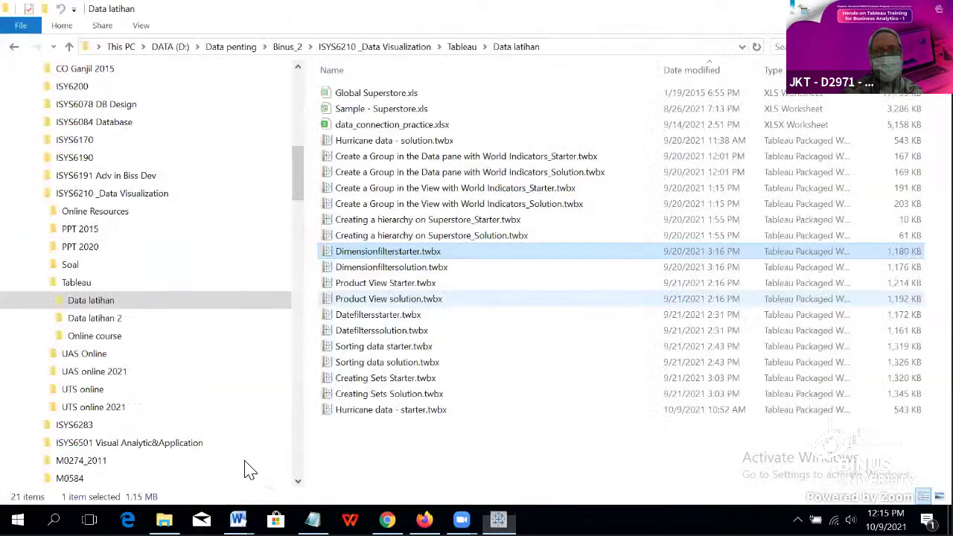
double_click(382, 252)
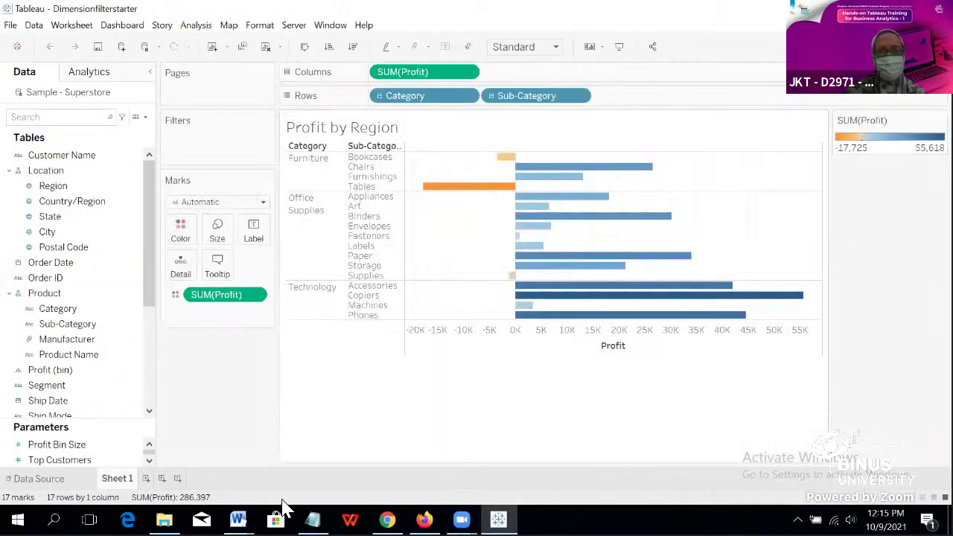
Step: Switch to the Word guide, maximize it and read the Category filter exercise and the Region single value list instructions
mouse_move(238, 520)
click(162, 406)
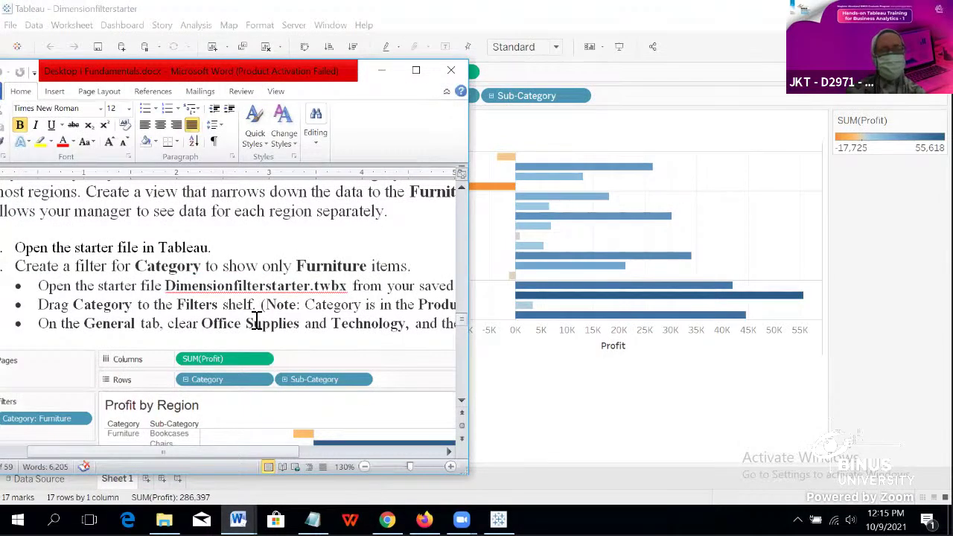
scroll(255, 319, down, 3)
click(415, 70)
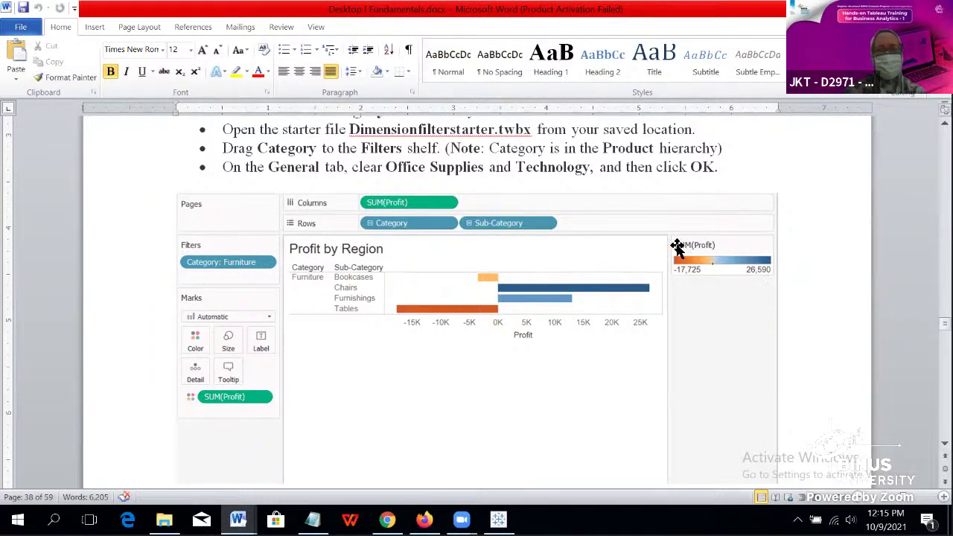
scroll(677, 248, down, 3)
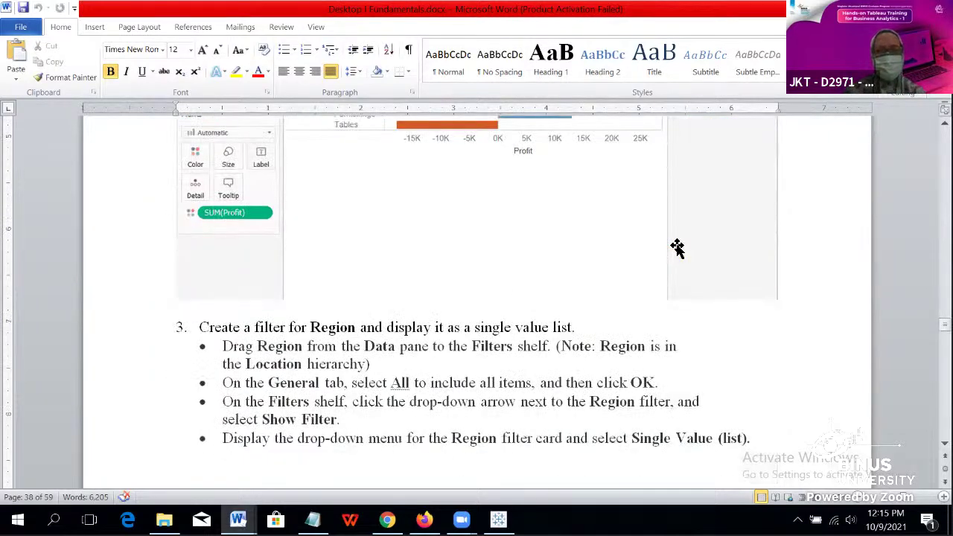
scroll(677, 248, up, 2)
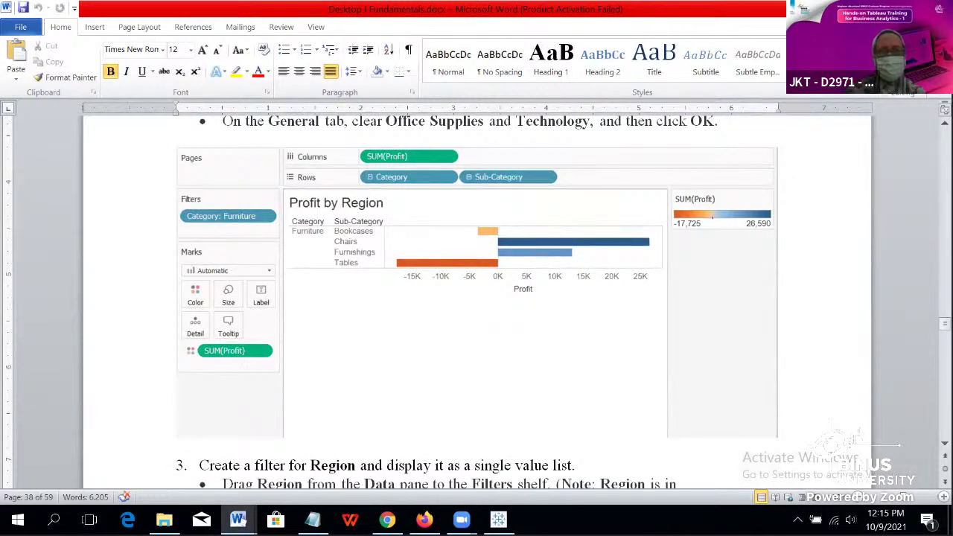
key(alt+Tab)
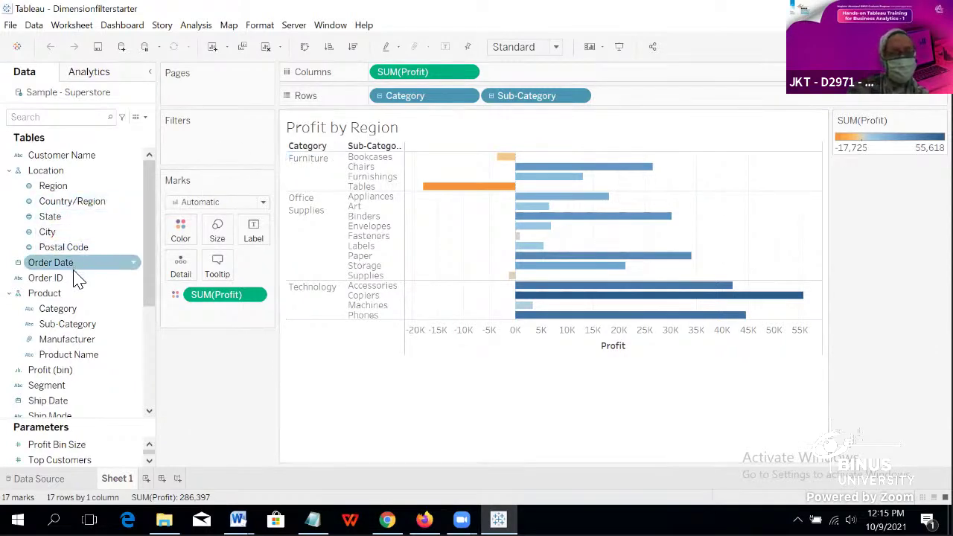
click(62, 313)
drag(64, 315, 186, 144)
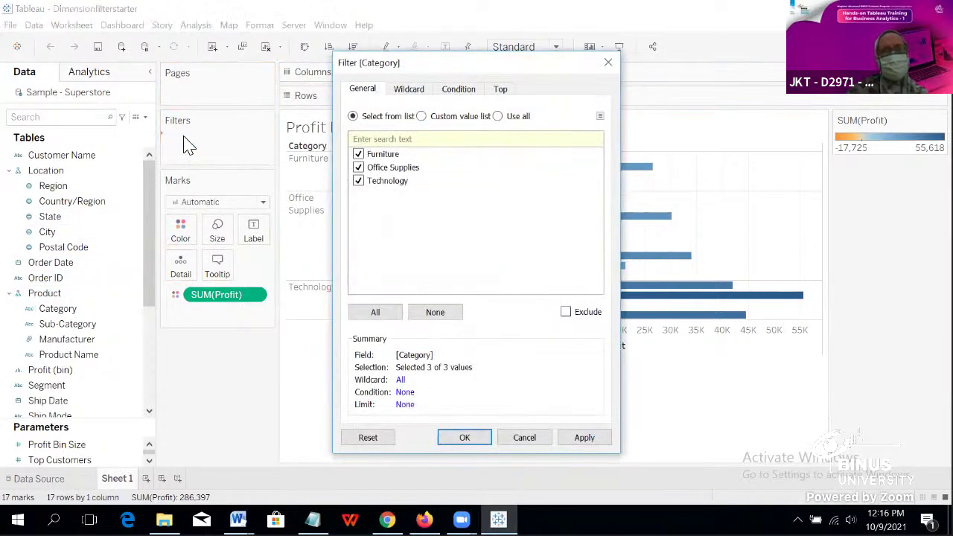
click(608, 62)
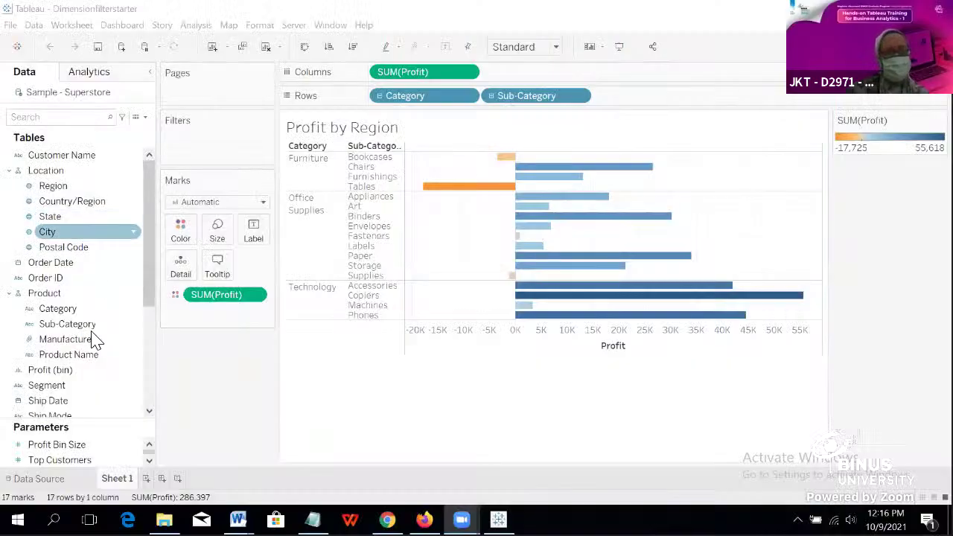
Step: In Tableau, add Category from the Product hierarchy to the Filters shelf, and check the filter's General settings in the Word guide
click(47, 323)
drag(53, 309, 185, 149)
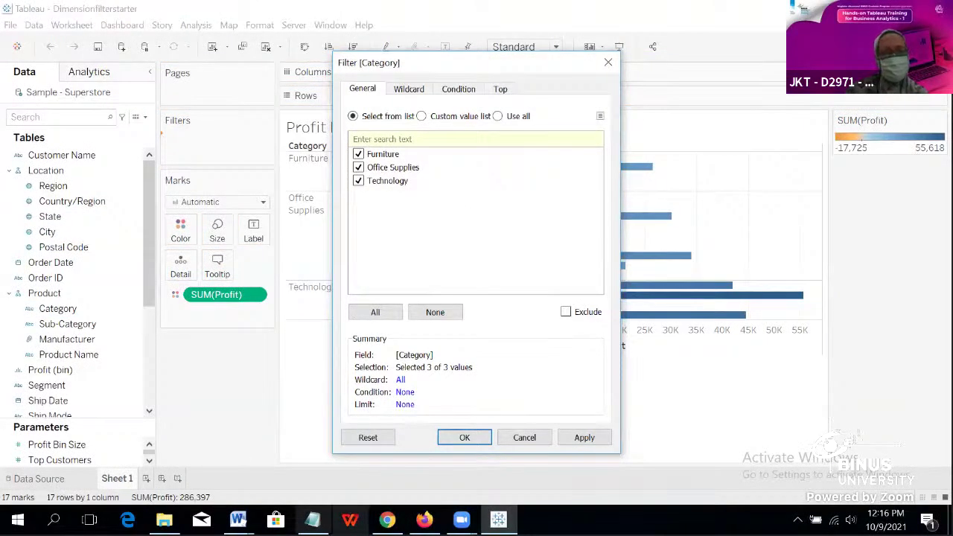
mouse_move(238, 520)
click(157, 451)
scroll(297, 396, up, 3)
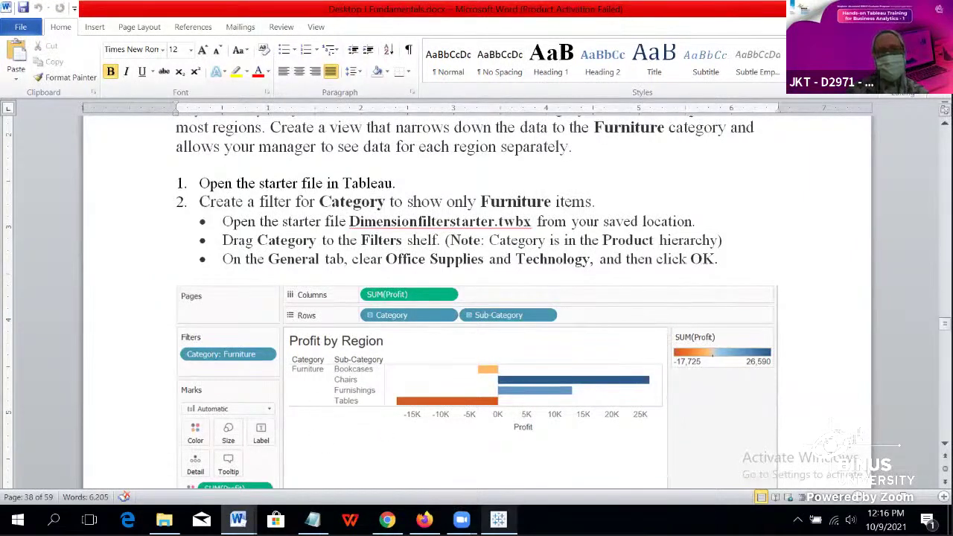
Step: In Tableau, exclude Office Supplies and Technology from the Category filter, apply it, and return to the Word guide
click(499, 520)
click(358, 167)
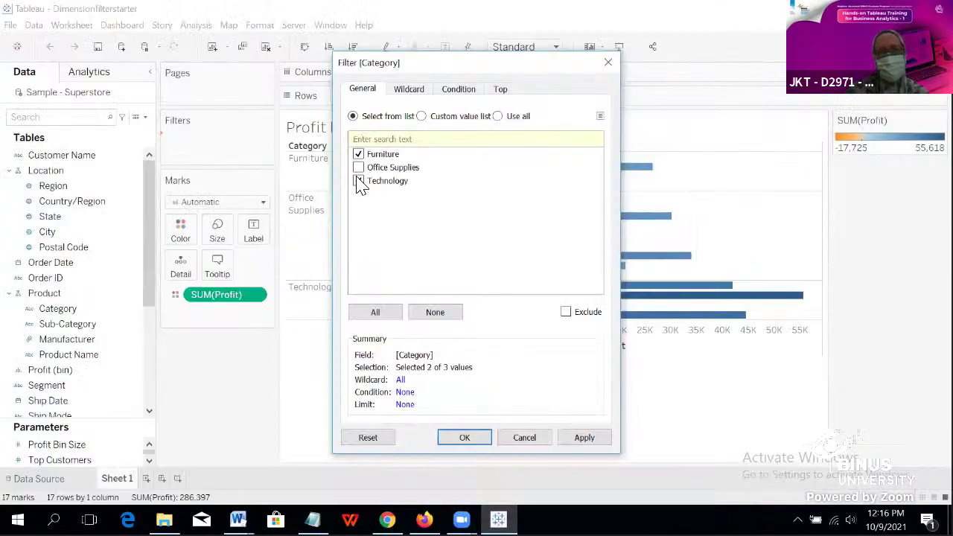
click(358, 181)
click(463, 438)
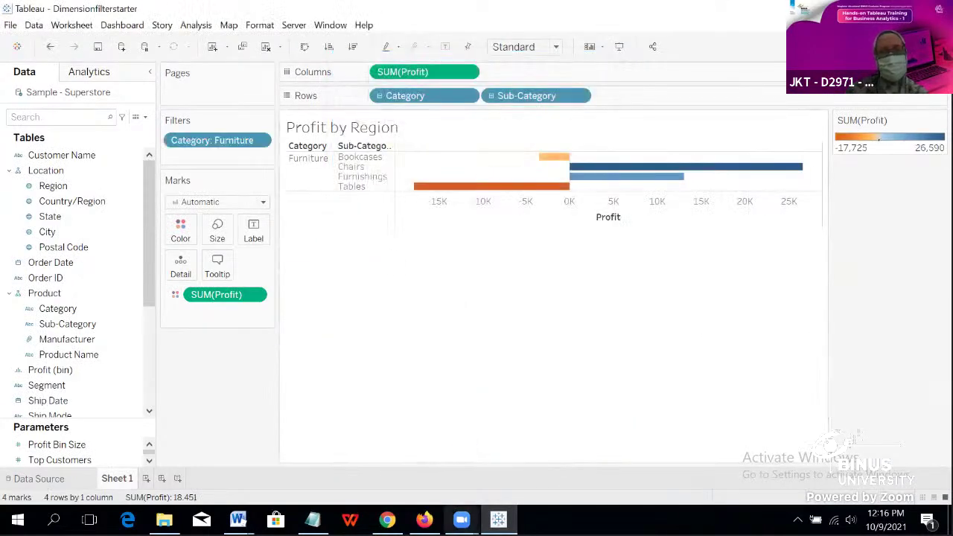
click(498, 520)
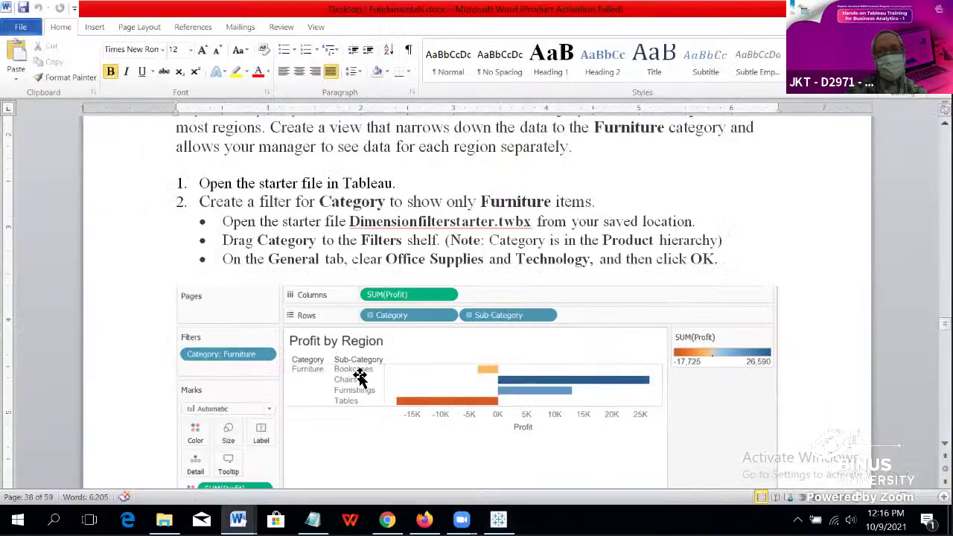
Step: Read the Region filter instructions and the example Central view in the Word guide, comparing them with the Location hierarchy in Tableau
scroll(361, 378, down, 7)
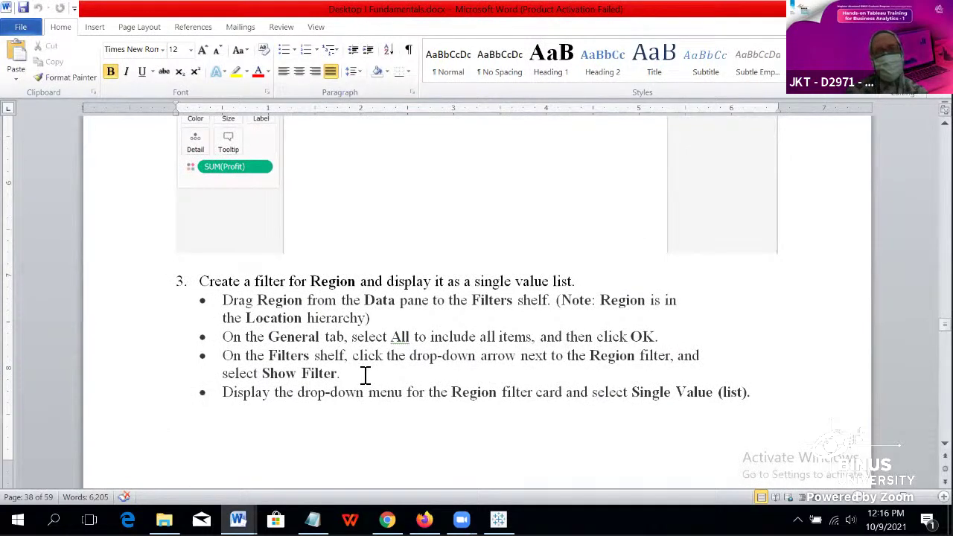
click(498, 520)
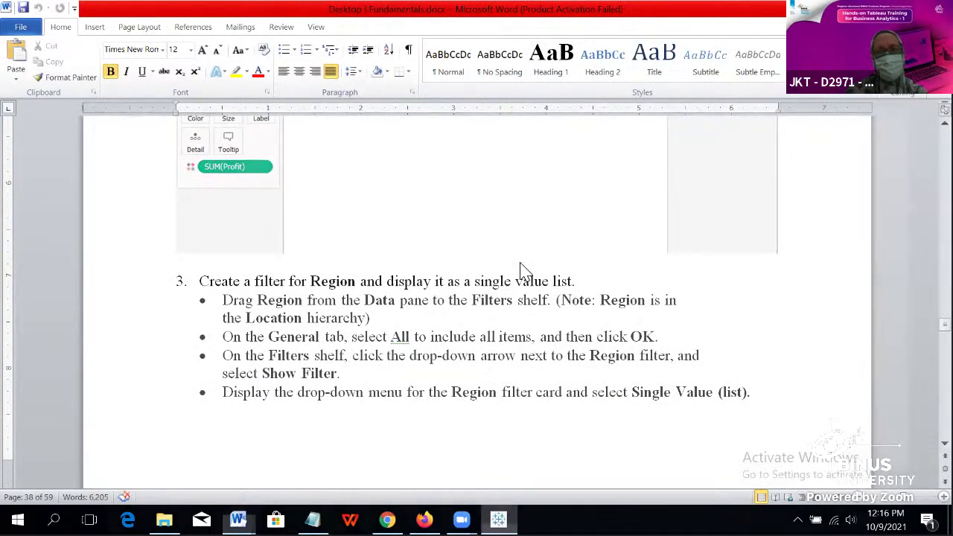
click(111, 249)
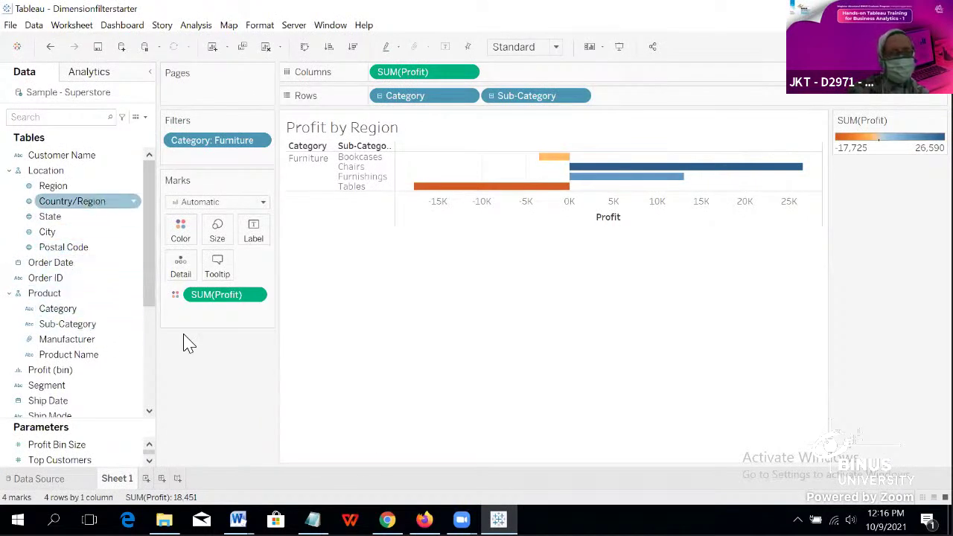
mouse_move(238, 520)
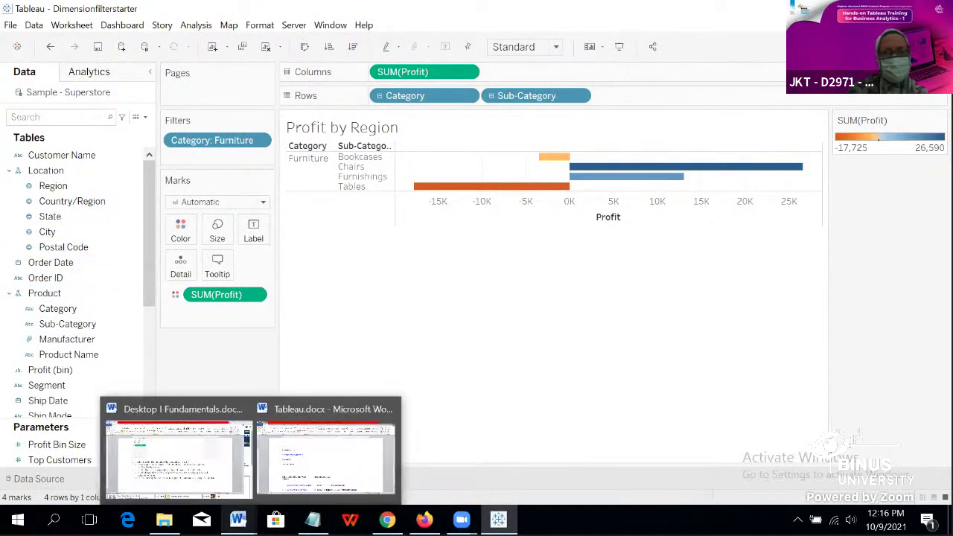
click(156, 448)
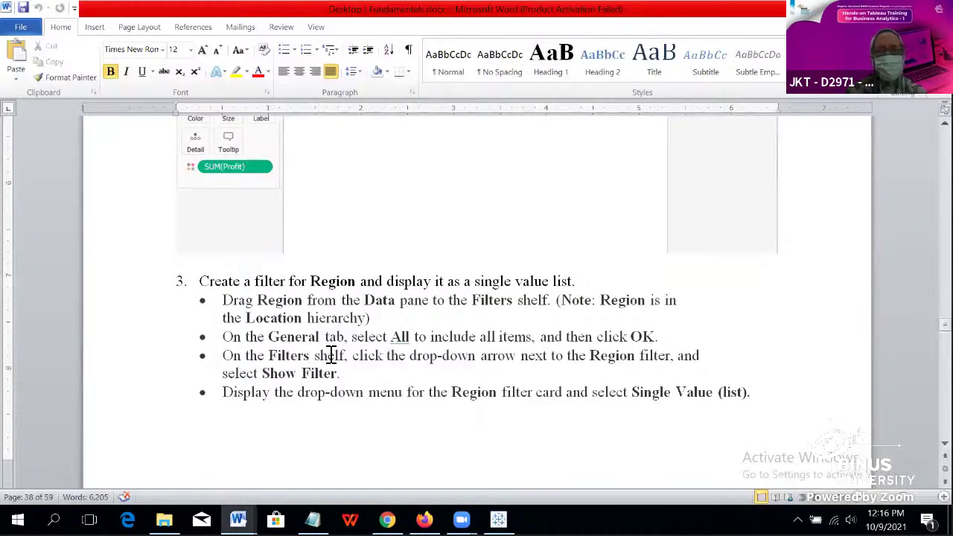
scroll(331, 355, down, 10)
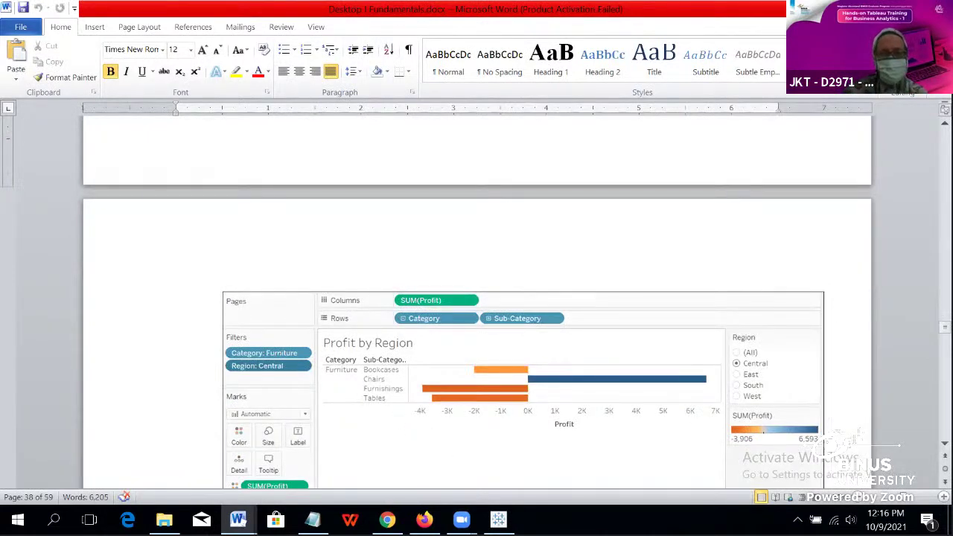
scroll(400, 322, up, 5)
scroll(399, 323, up, 3)
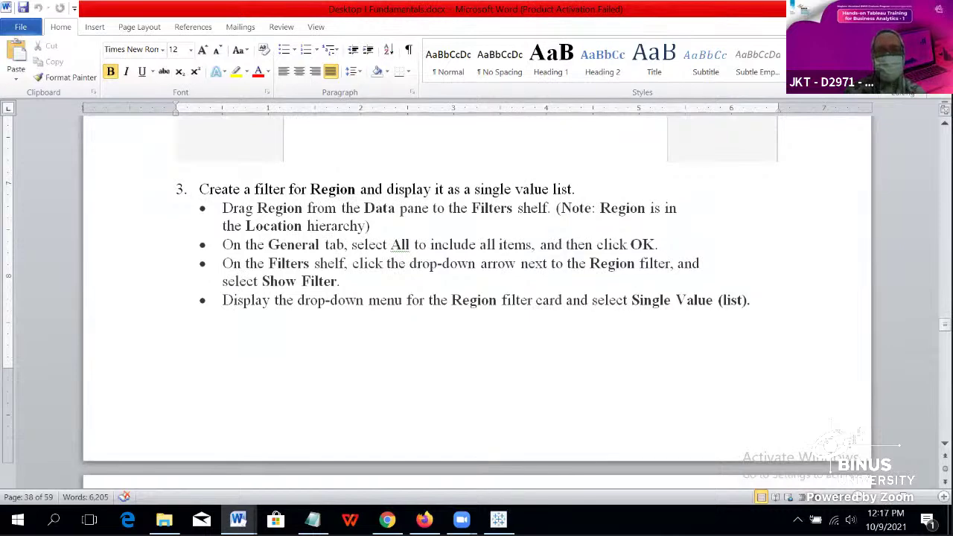
Step: In Tableau, add Region from the Location hierarchy to the Filters shelf, and check its General settings in the Word guide
click(498, 519)
drag(81, 188, 213, 159)
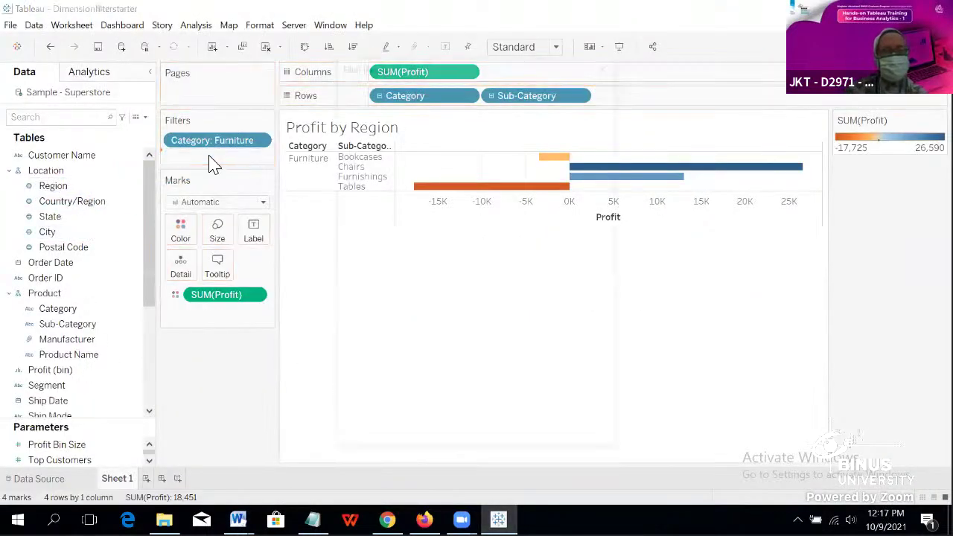
mouse_move(238, 519)
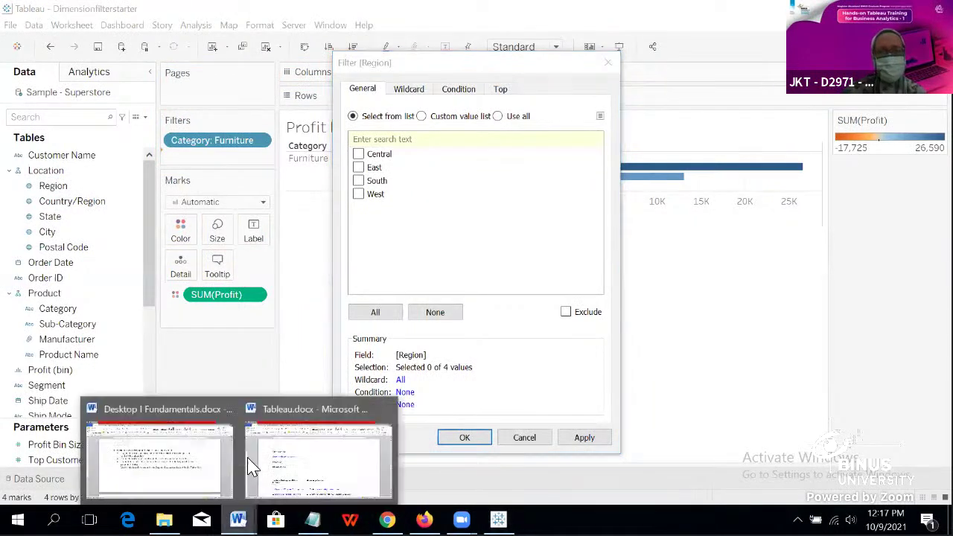
click(181, 438)
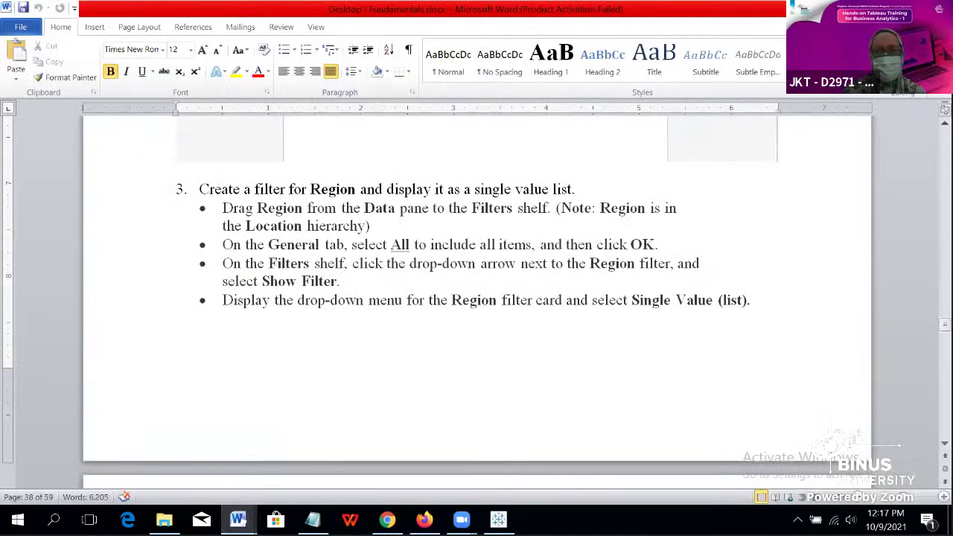
Step: In Tableau, include Central, East, South and West in the Region filter, check the selection against the Word guide, and apply it
click(498, 520)
click(358, 154)
click(359, 168)
click(358, 181)
click(359, 195)
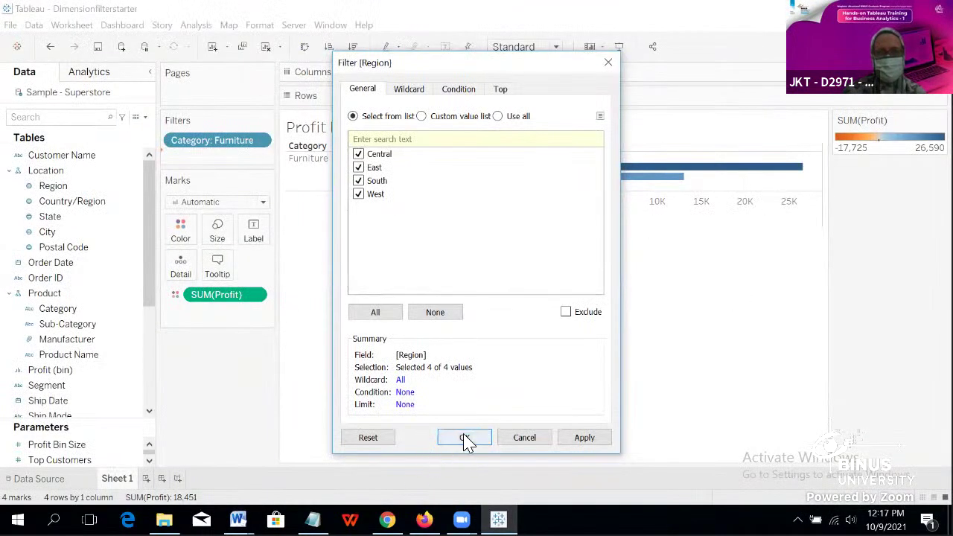
click(239, 519)
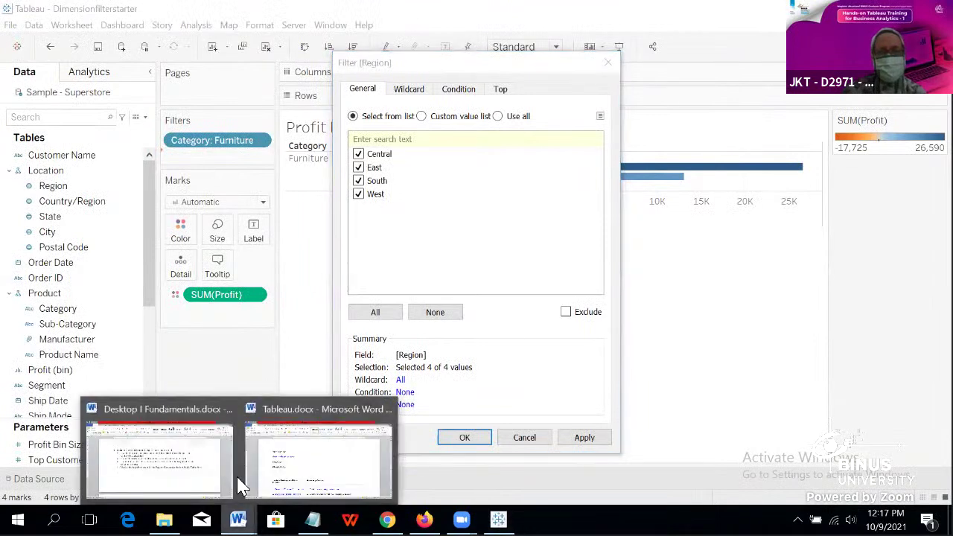
click(215, 440)
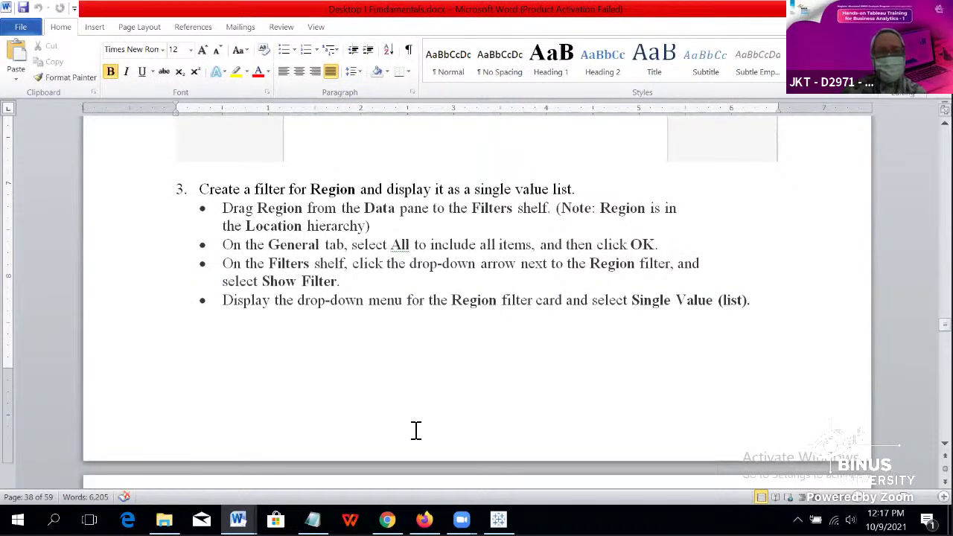
click(499, 520)
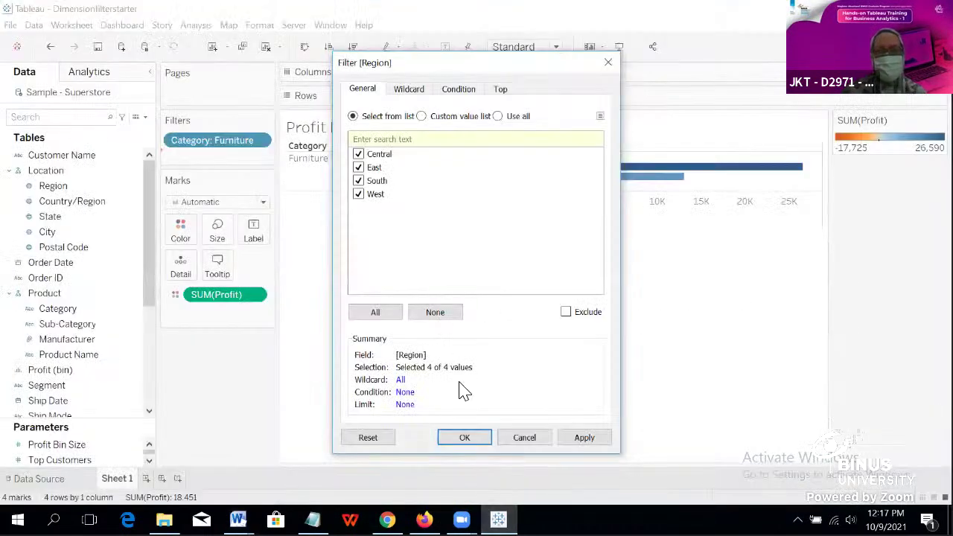
click(483, 434)
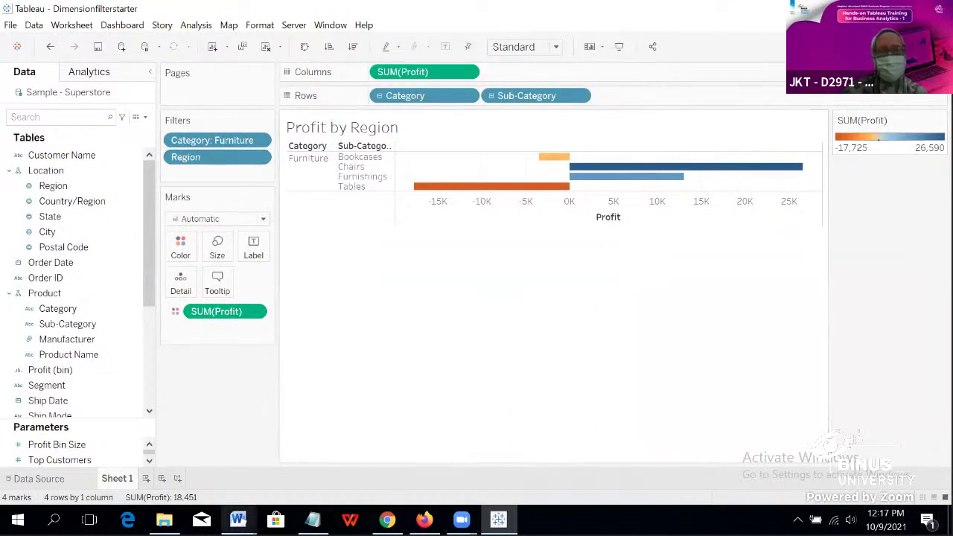
Step: Check the Show Filter instruction in the Word guide, and display the Region and Category filter cards in Tableau
mouse_move(238, 519)
click(227, 441)
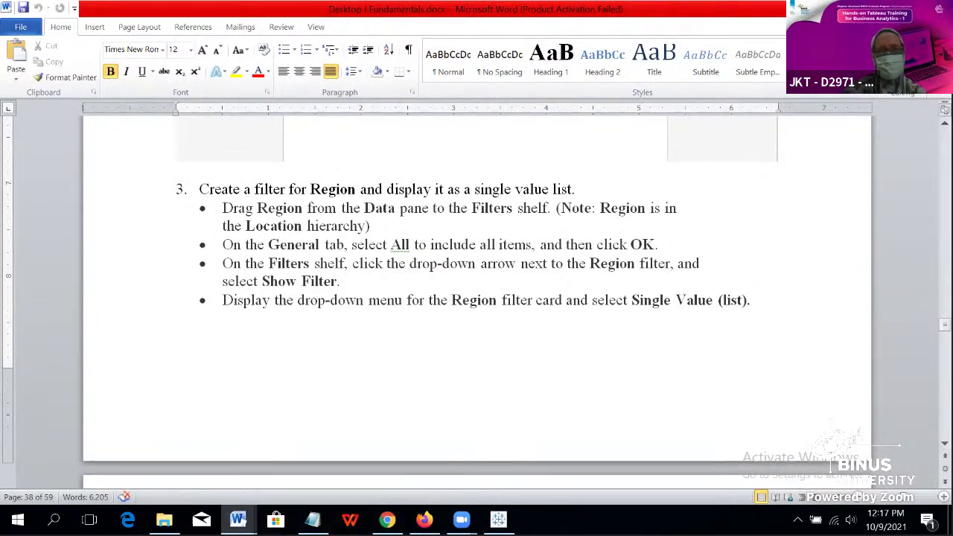
mouse_move(238, 519)
click(291, 443)
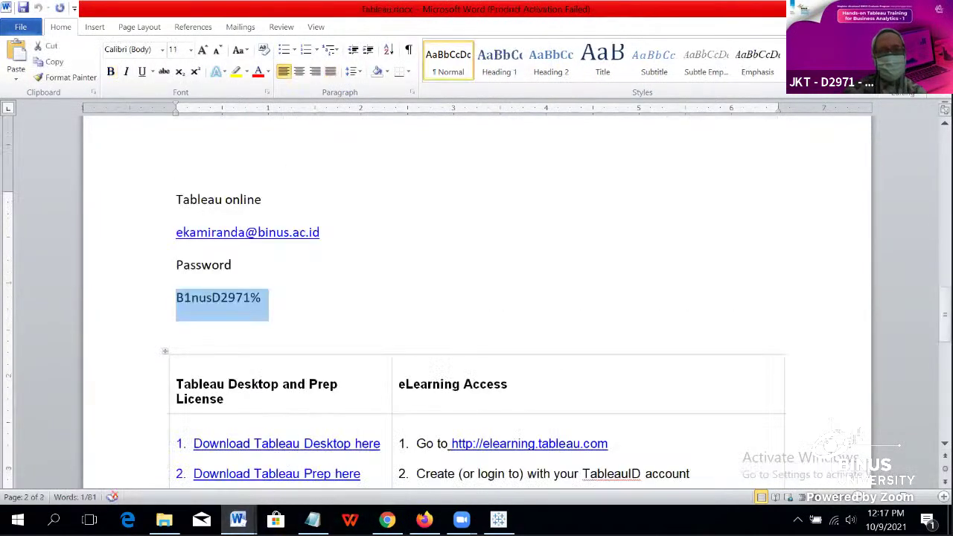
click(198, 450)
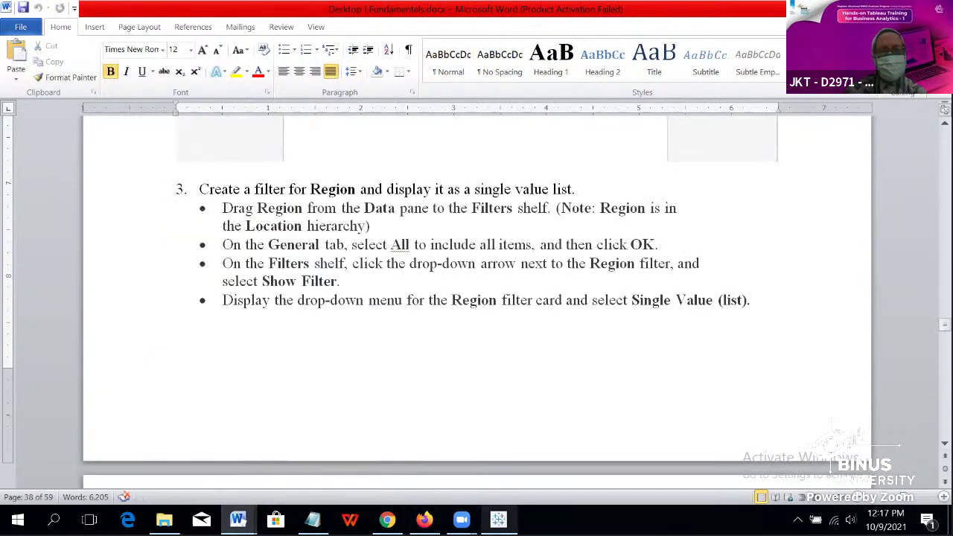
click(498, 519)
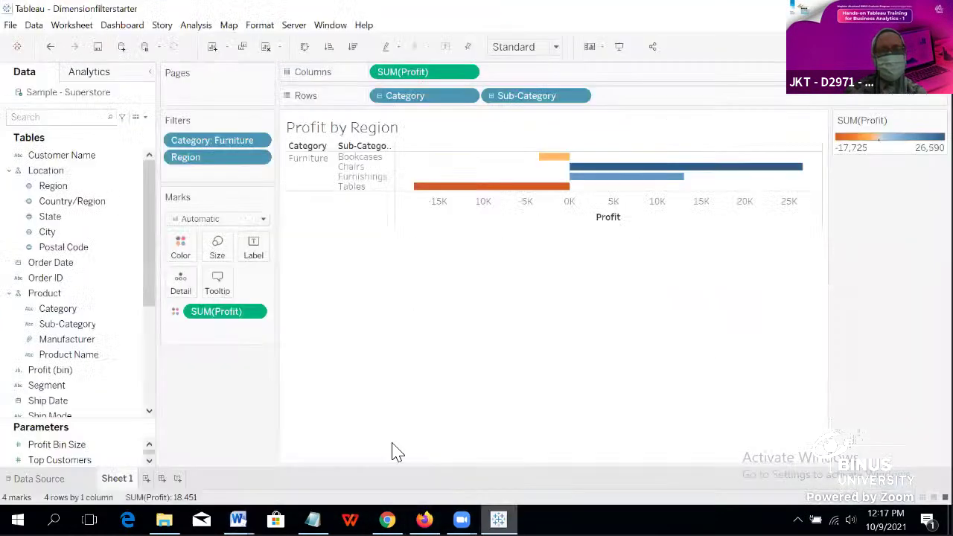
click(260, 159)
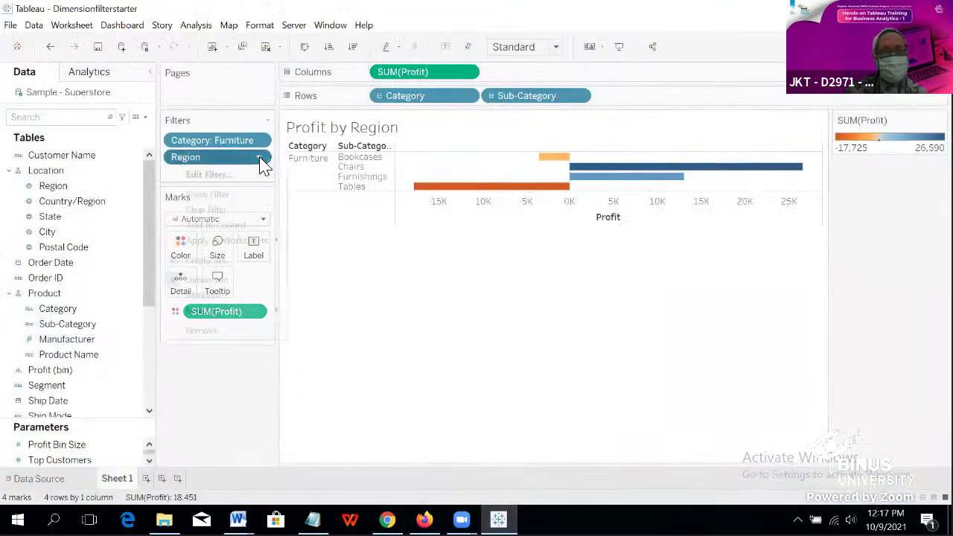
click(245, 195)
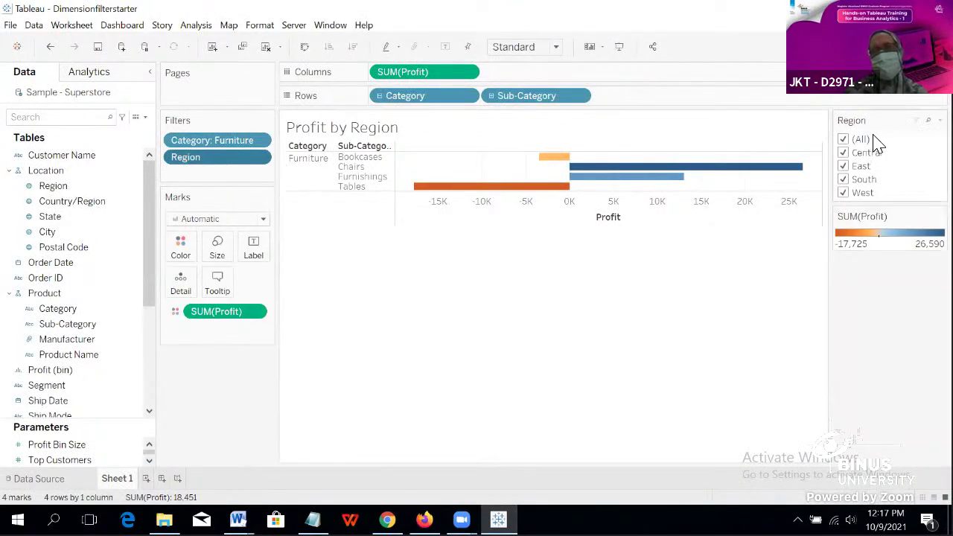
click(260, 144)
click(240, 179)
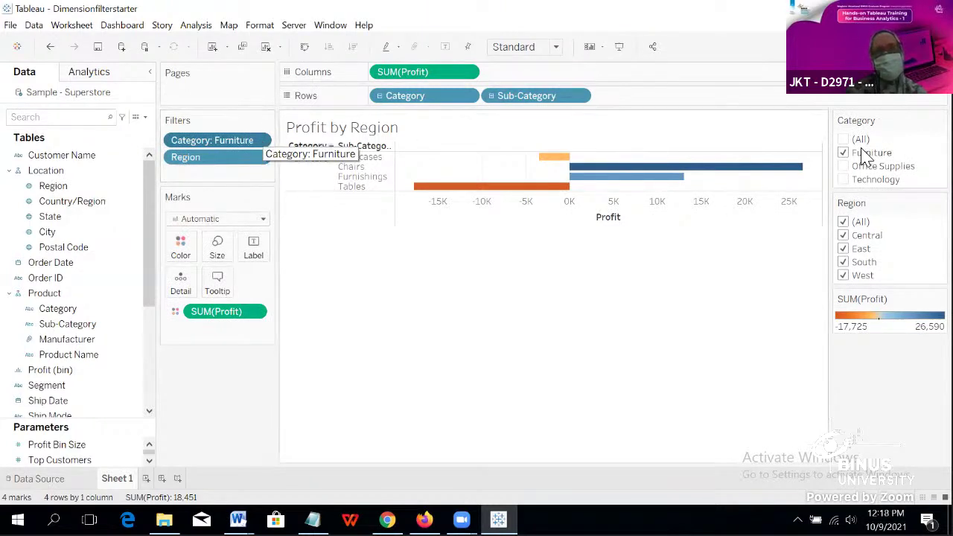
Step: Try including all categories through the Category filter card, and restrict the view to Furniture again
click(845, 150)
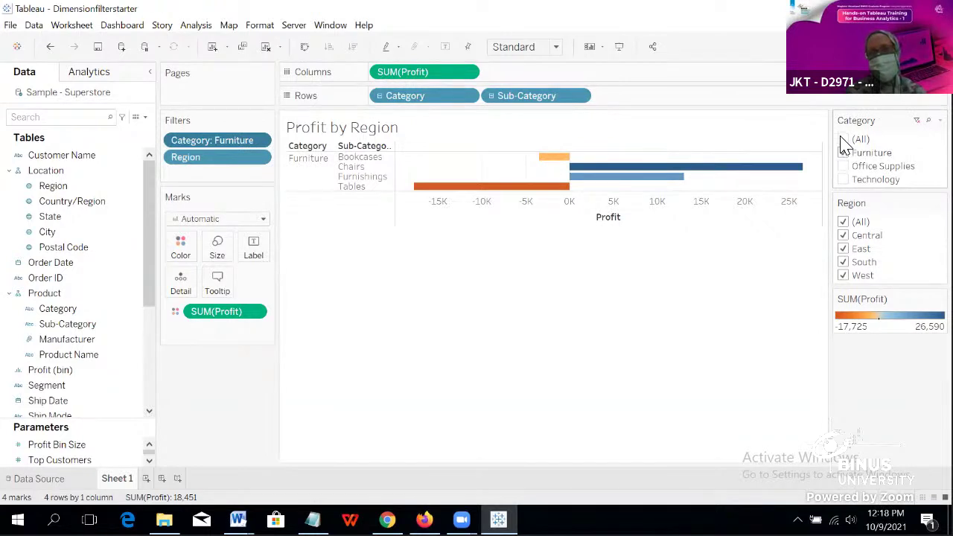
click(844, 141)
click(844, 140)
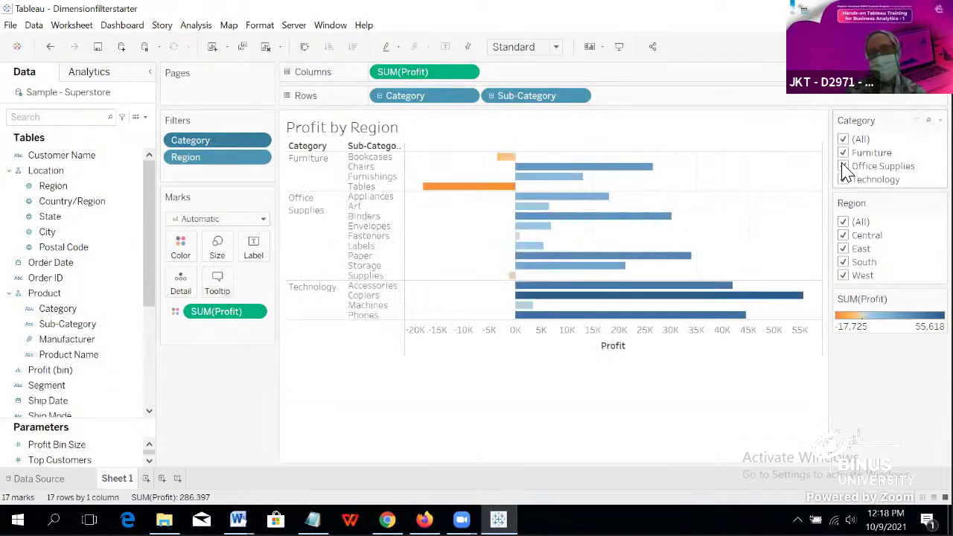
click(845, 152)
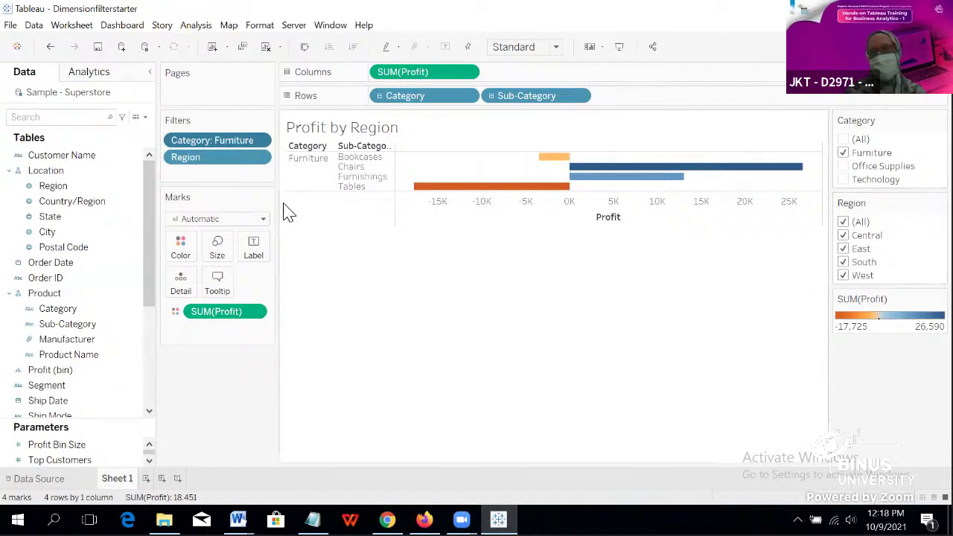
Step: Hide the Category filter card and show it again
click(257, 141)
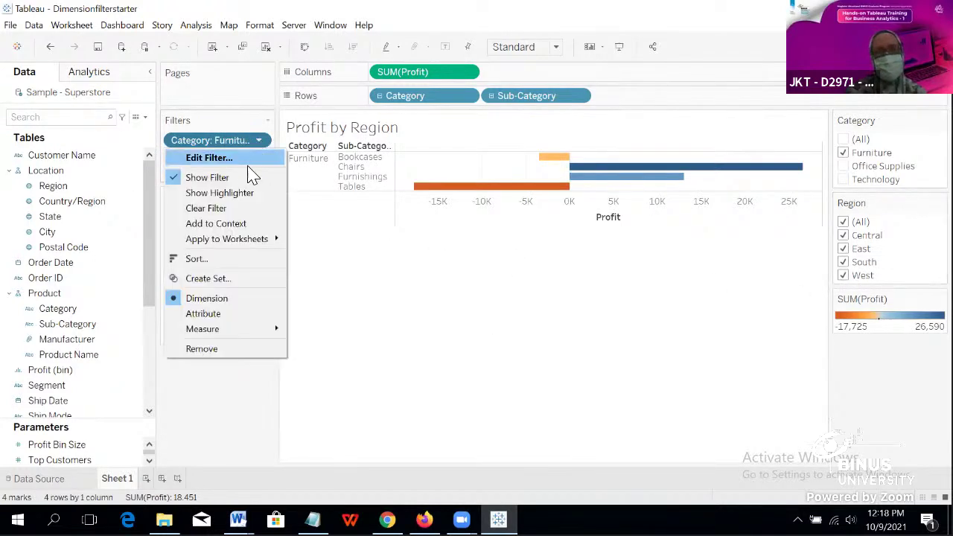
click(245, 181)
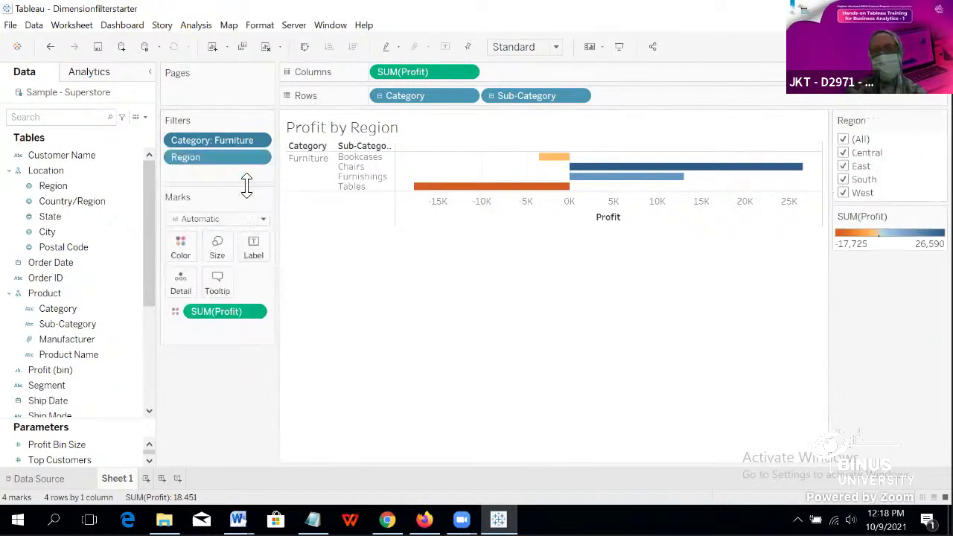
click(259, 141)
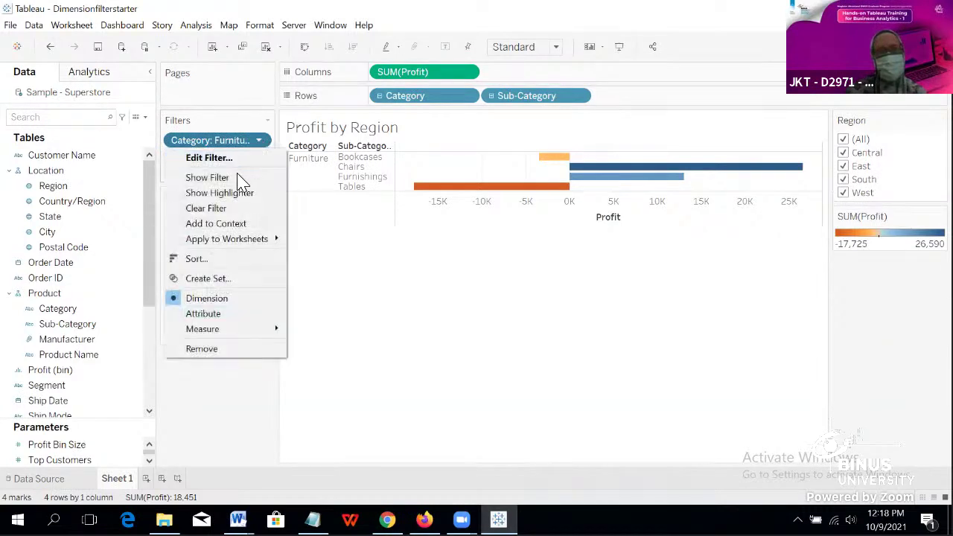
click(242, 181)
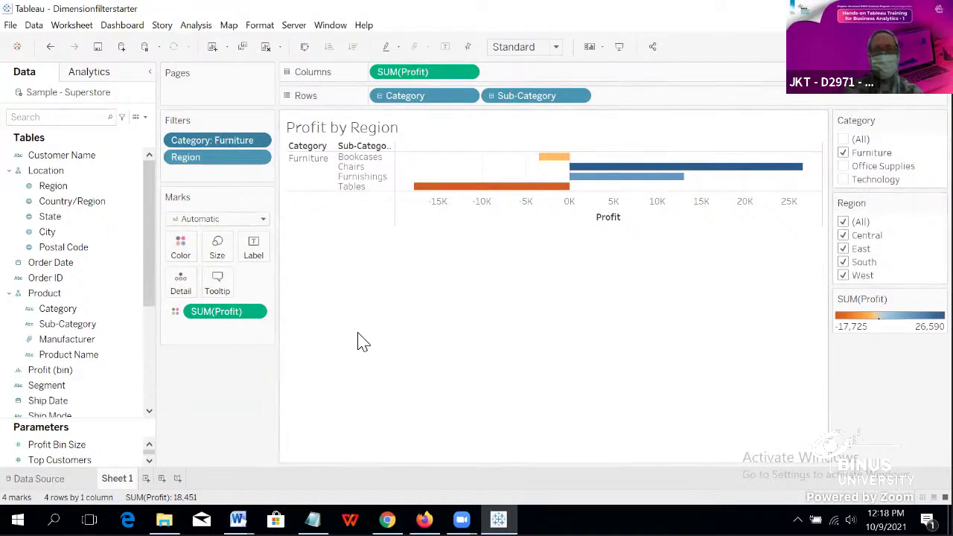
Step: Examine the Category filter's edit settings and its available filter options, and close them
click(259, 142)
click(248, 159)
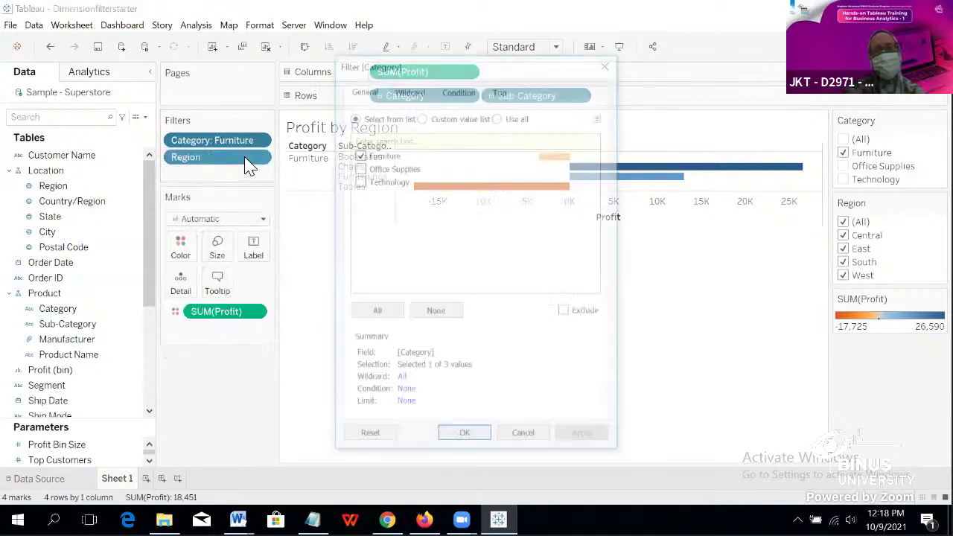
click(609, 63)
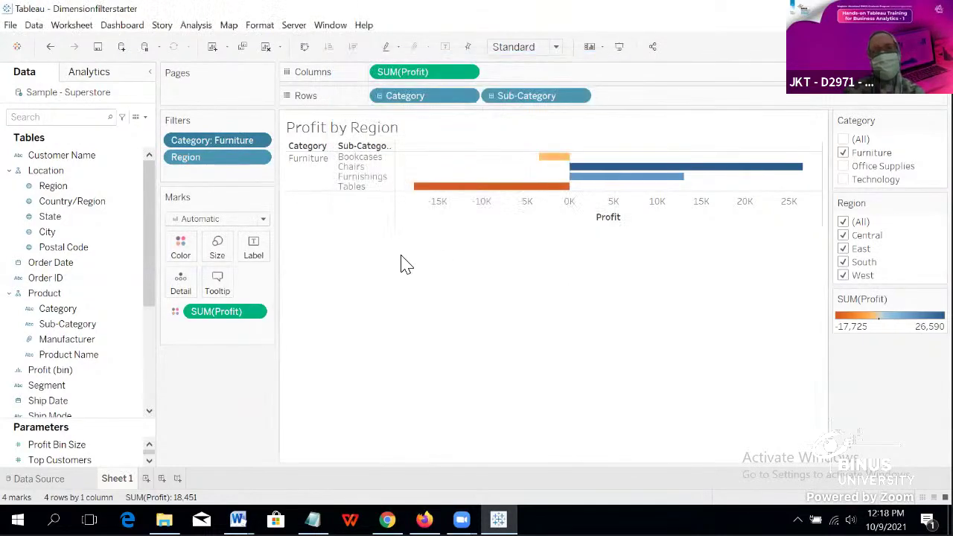
click(260, 142)
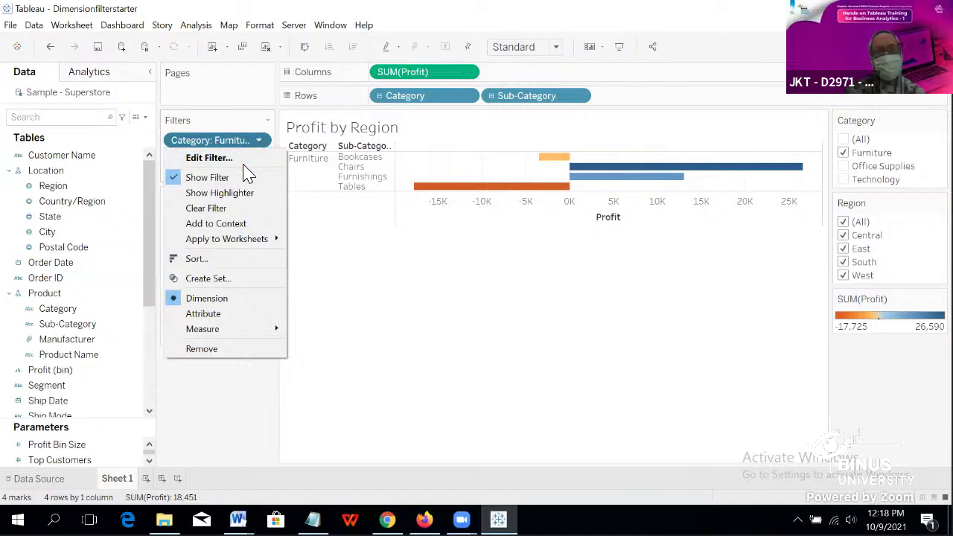
click(465, 336)
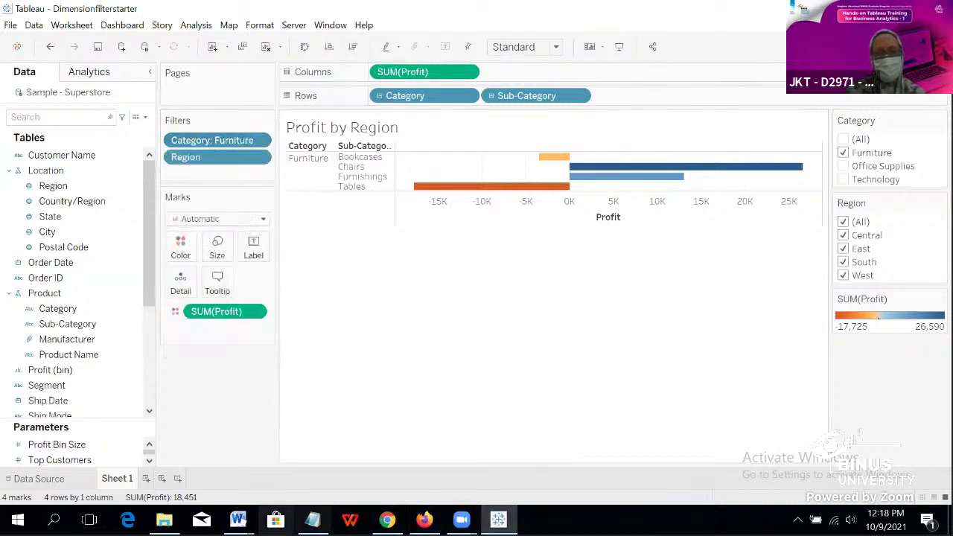
Step: Switch to the Word guide and read the Region single value list instruction and its example view
mouse_move(239, 519)
click(179, 420)
scroll(316, 334, down, 1)
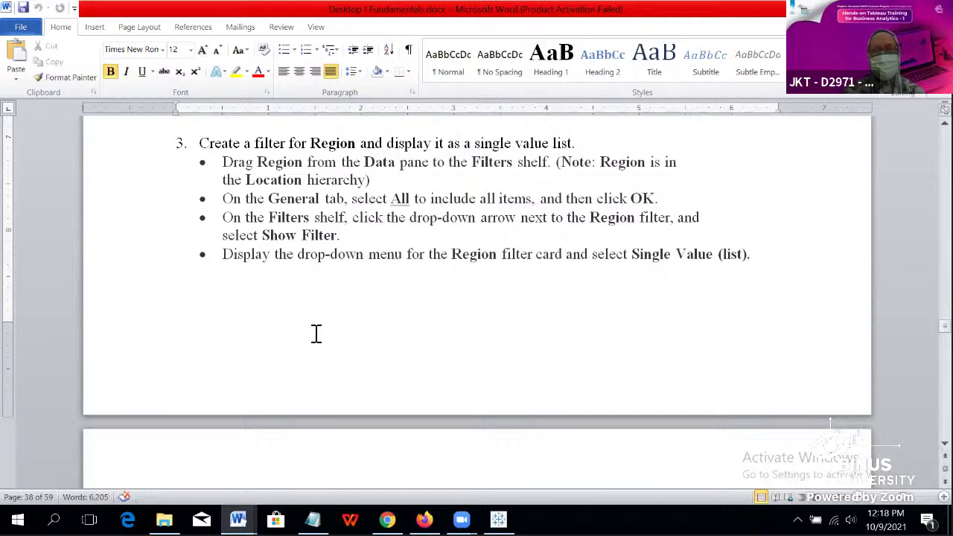
scroll(316, 334, down, 10)
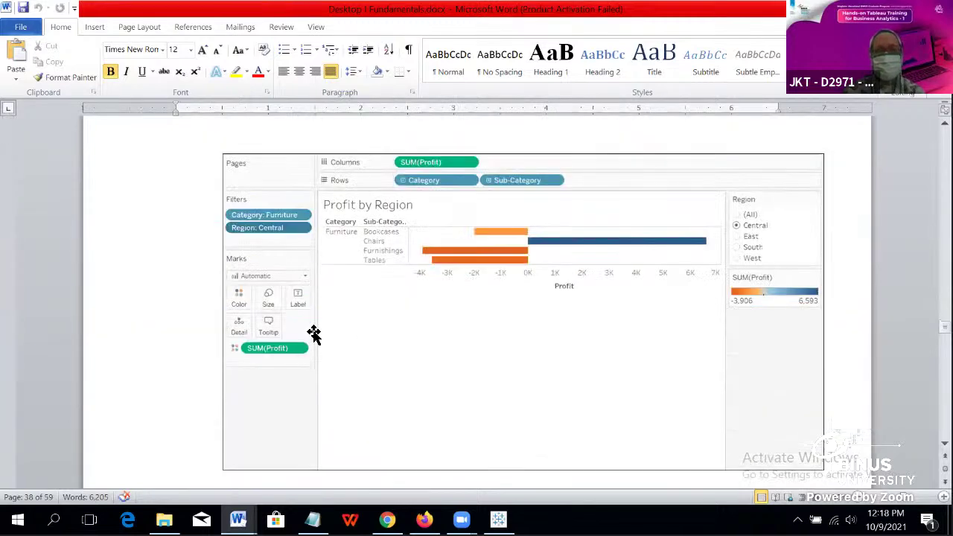
Step: Reread the Region single value list instruction in the guide, and examine the Region filter's available options in Tableau
scroll(313, 333, up, 5)
scroll(313, 334, down, 5)
scroll(316, 334, up, 3)
scroll(316, 334, up, 5)
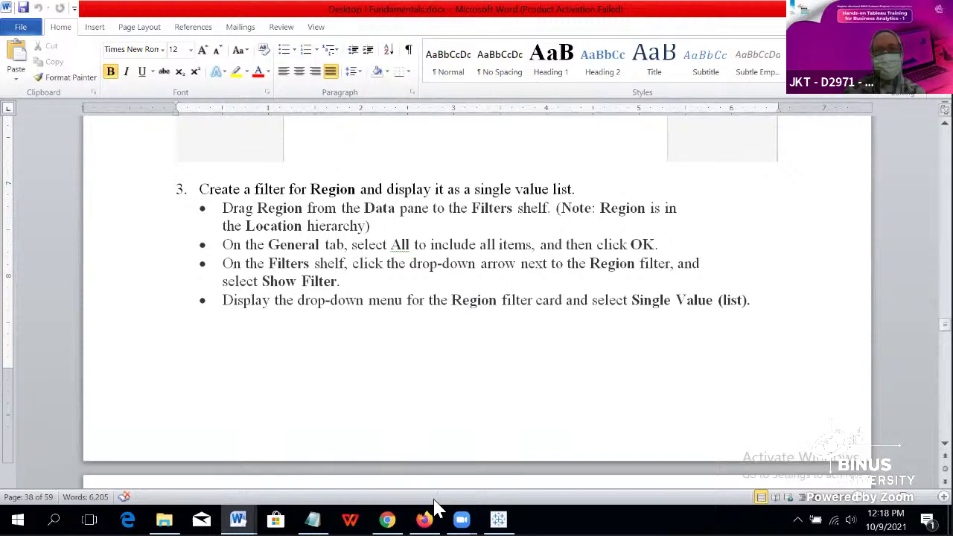
mouse_move(246, 520)
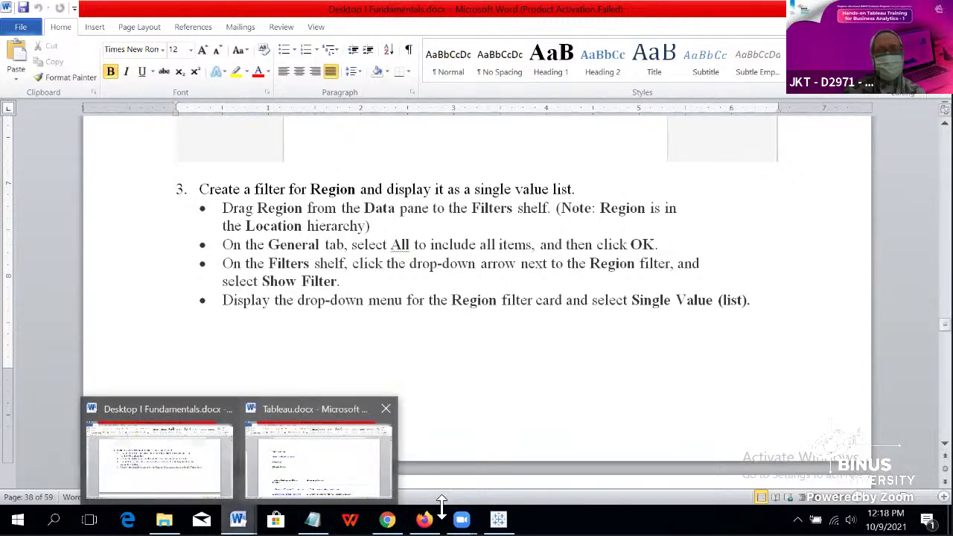
click(497, 520)
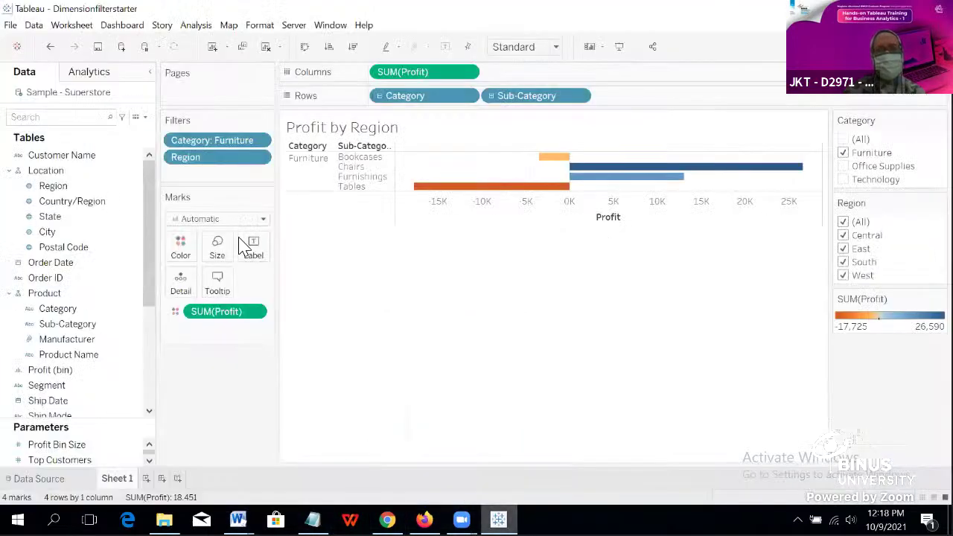
click(261, 159)
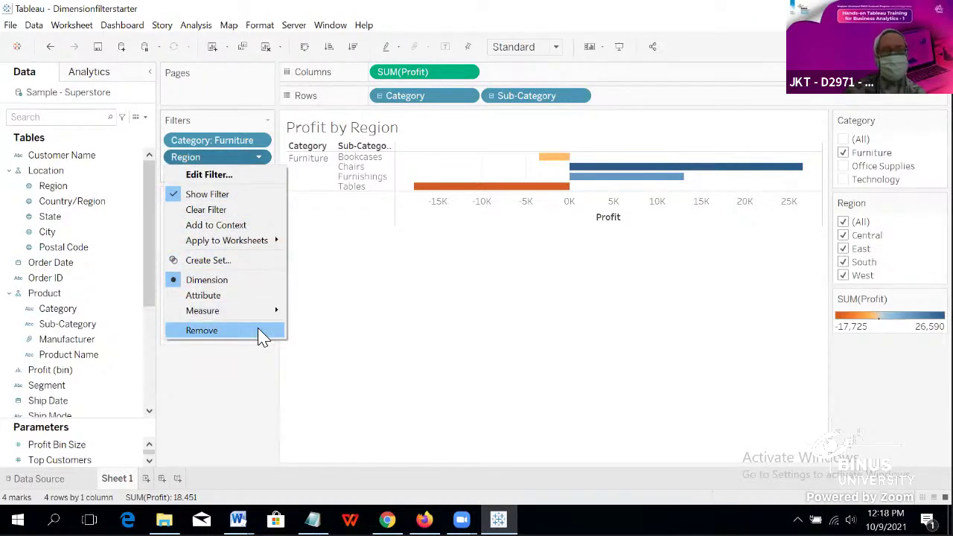
click(383, 362)
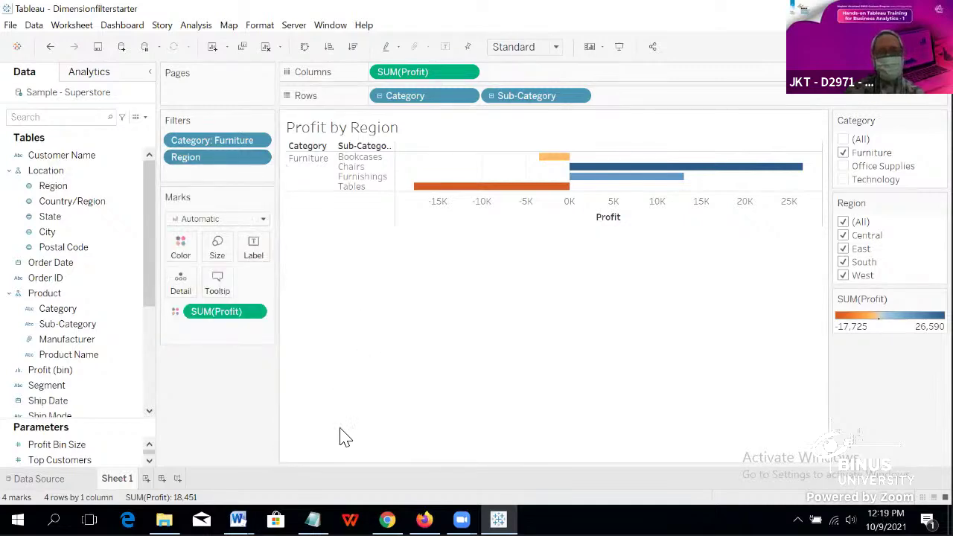
Step: Switch to the Word guide and review the instructions for the Region single value list and the Region filter's title change
mouse_move(236, 514)
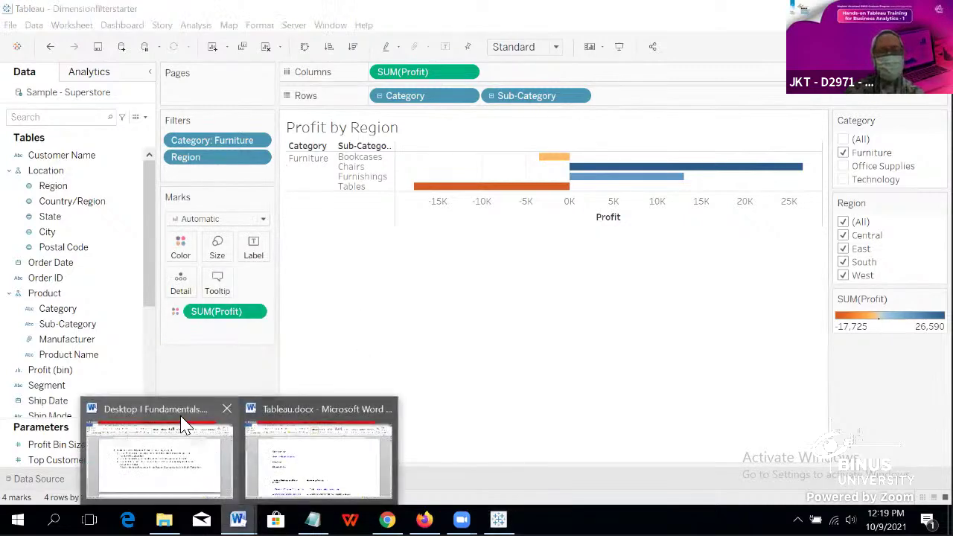
click(185, 421)
scroll(309, 359, down, 15)
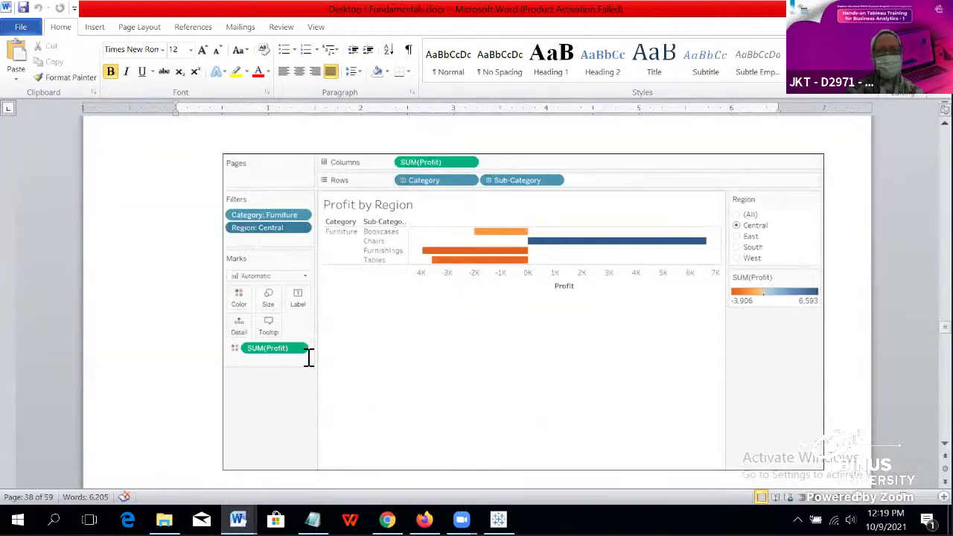
scroll(306, 358, down, 3)
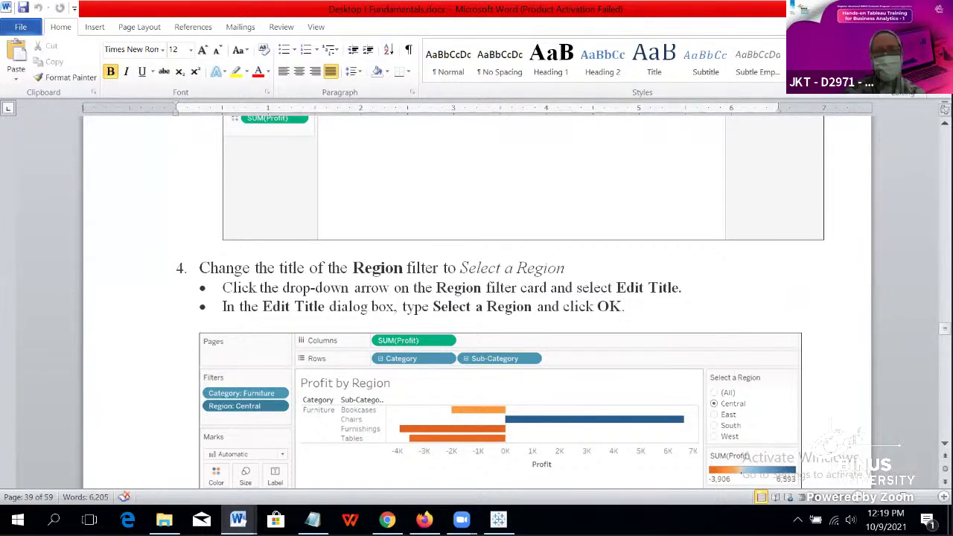
scroll(481, 405, down, 2)
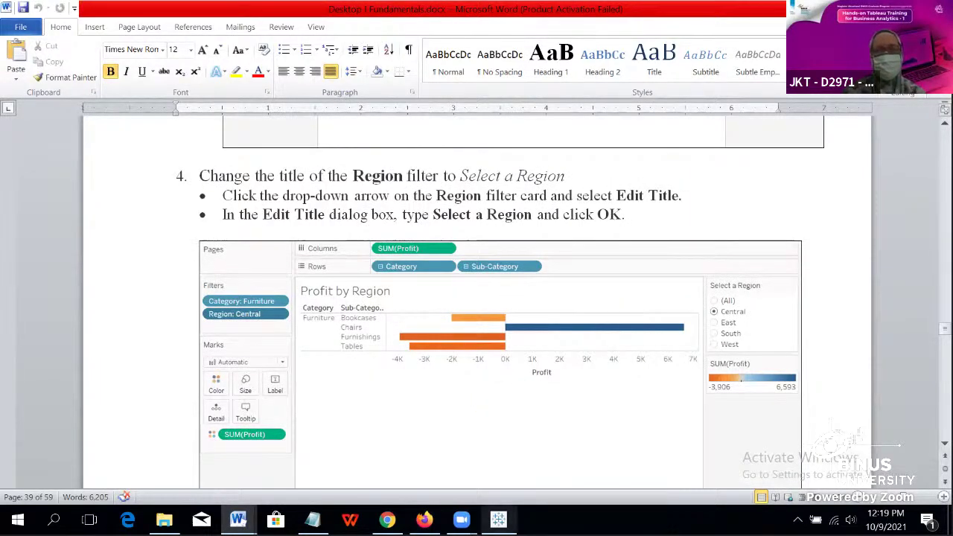
click(498, 519)
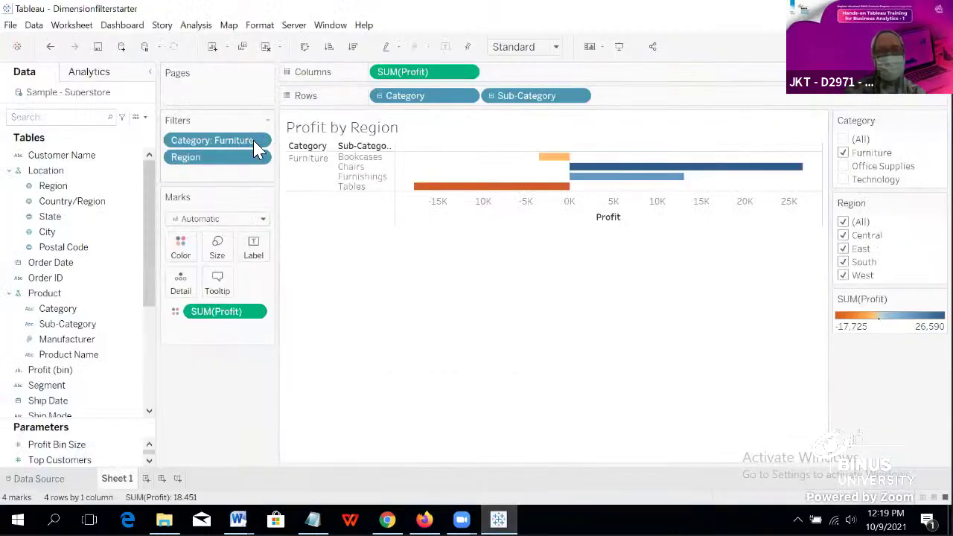
mouse_move(239, 519)
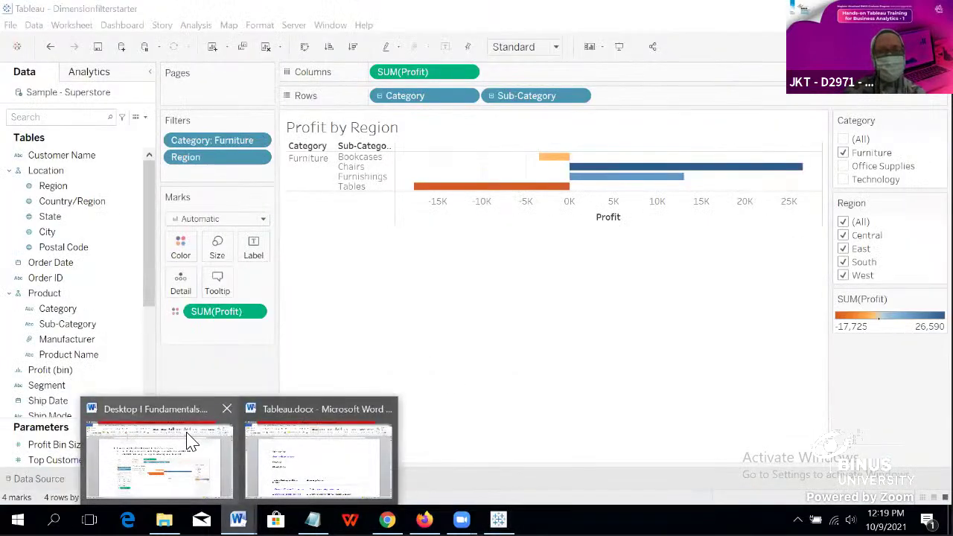
click(187, 436)
scroll(514, 312, up, 15)
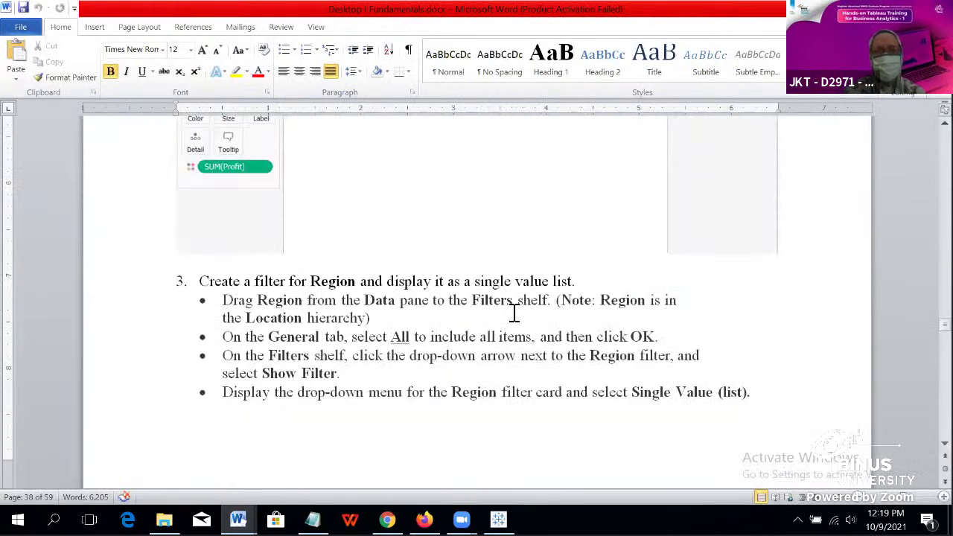
scroll(514, 311, down, 15)
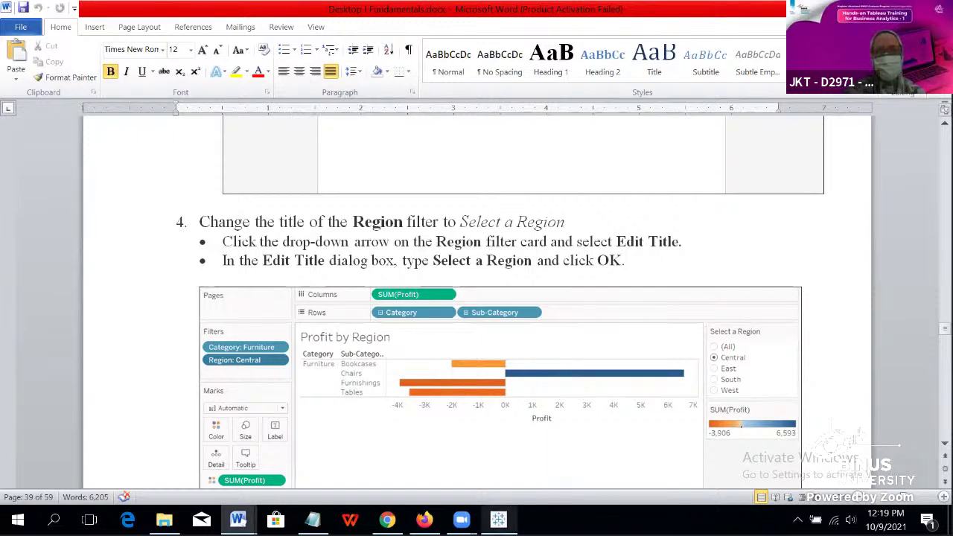
Step: Switch to Tableau and examine the options of the Region filter on the Filters shelf, including its measure aggregations
mouse_move(498, 519)
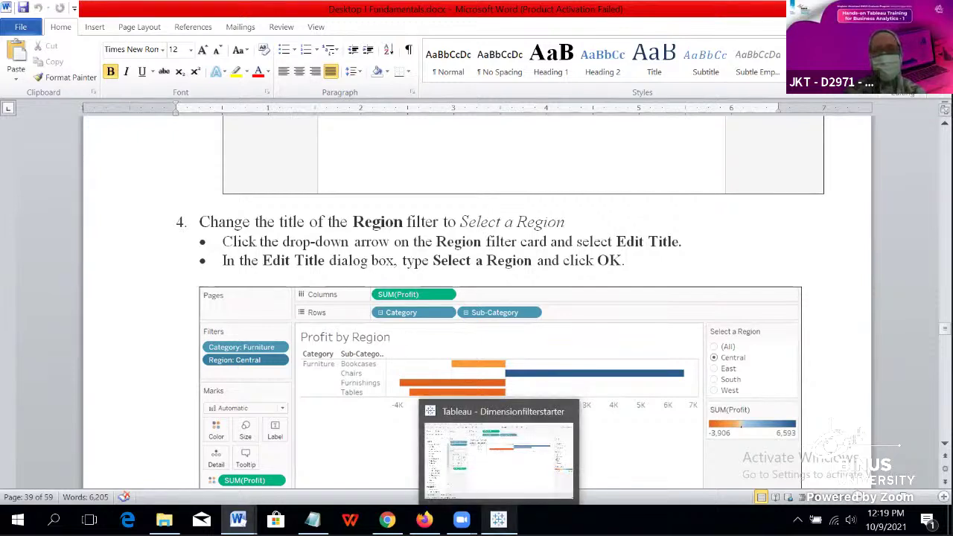
click(498, 520)
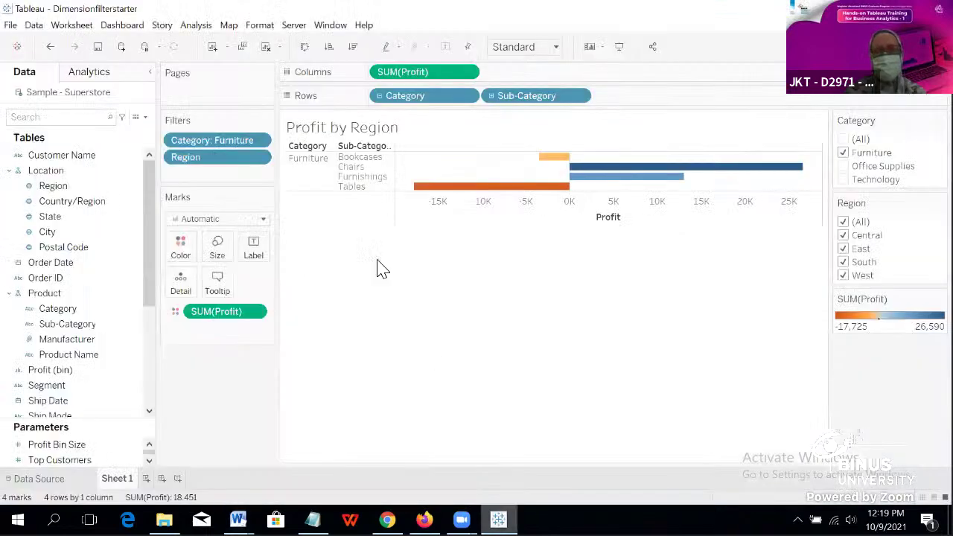
click(260, 160)
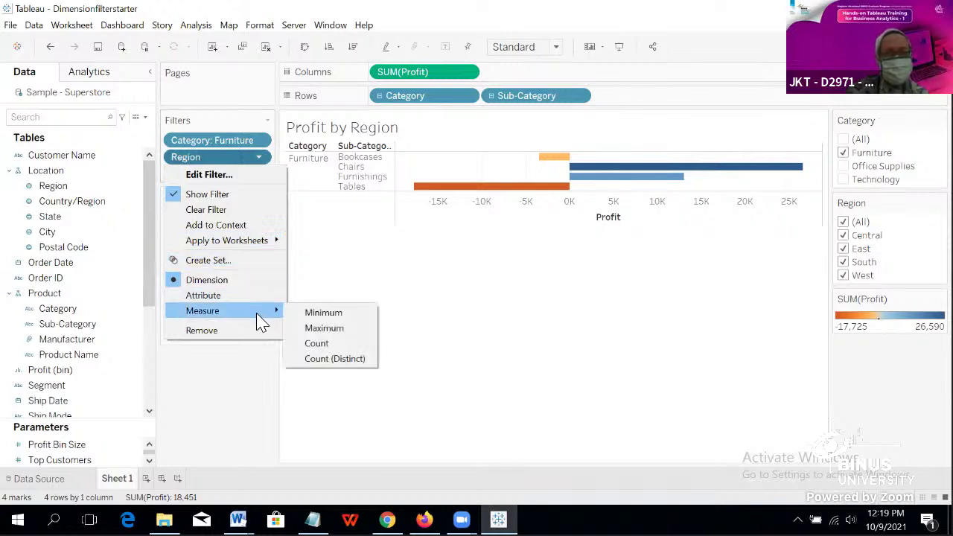
click(255, 161)
click(255, 161)
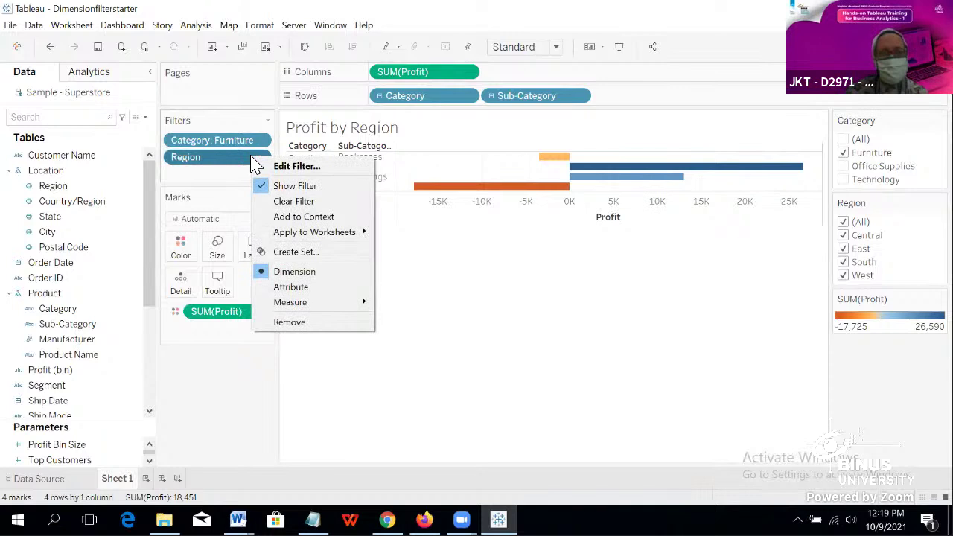
click(447, 257)
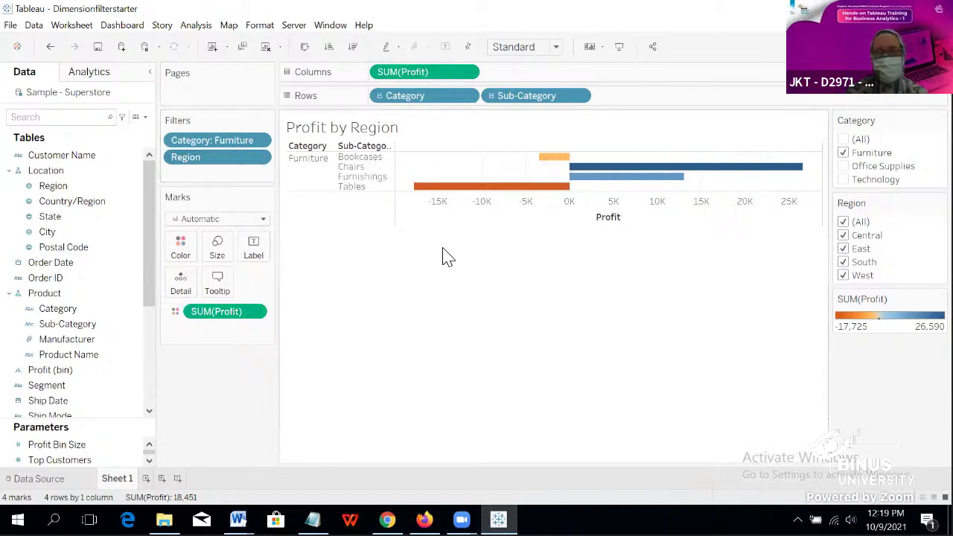
click(262, 160)
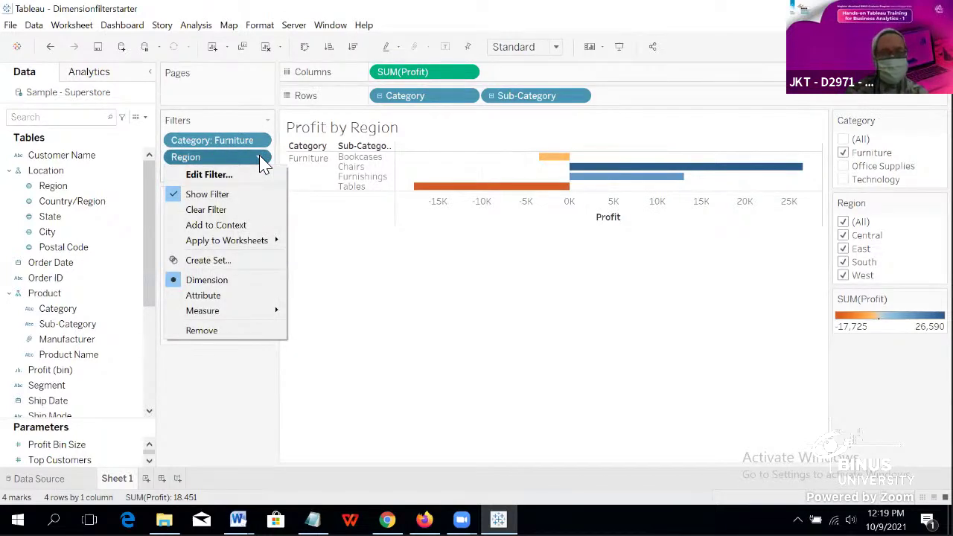
click(350, 318)
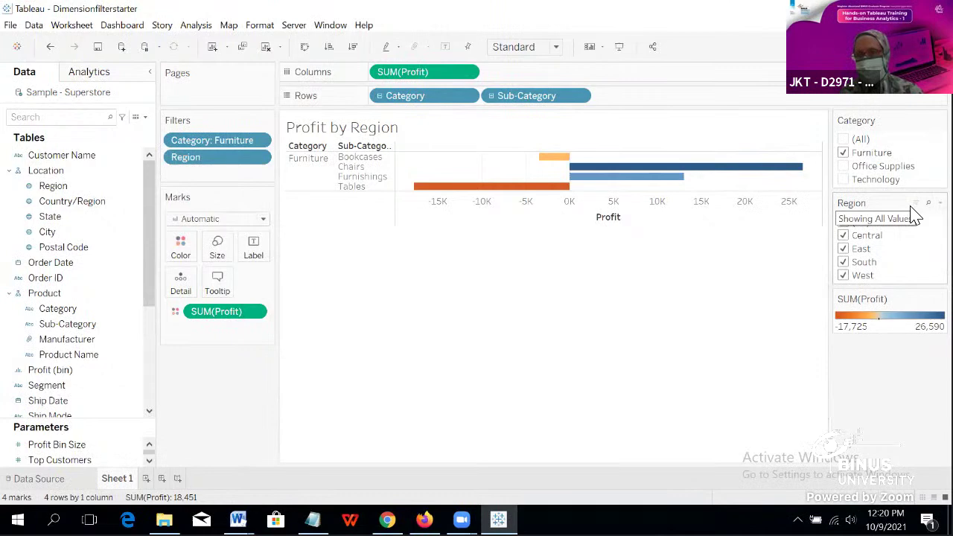
click(940, 203)
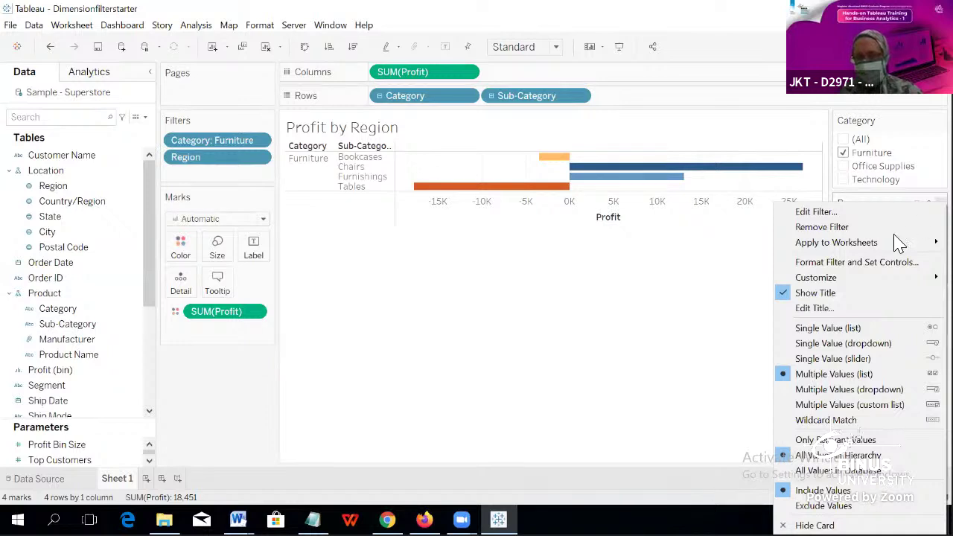
click(854, 308)
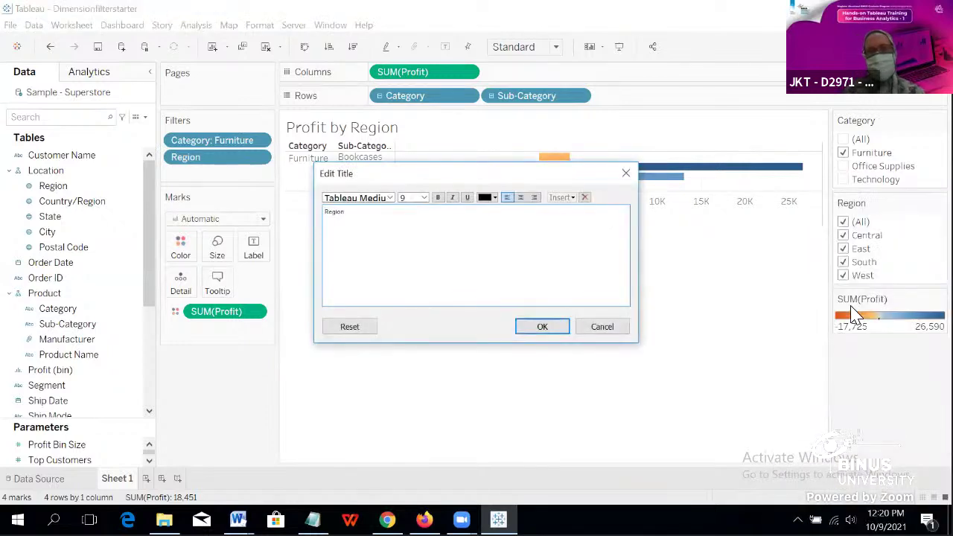
click(626, 174)
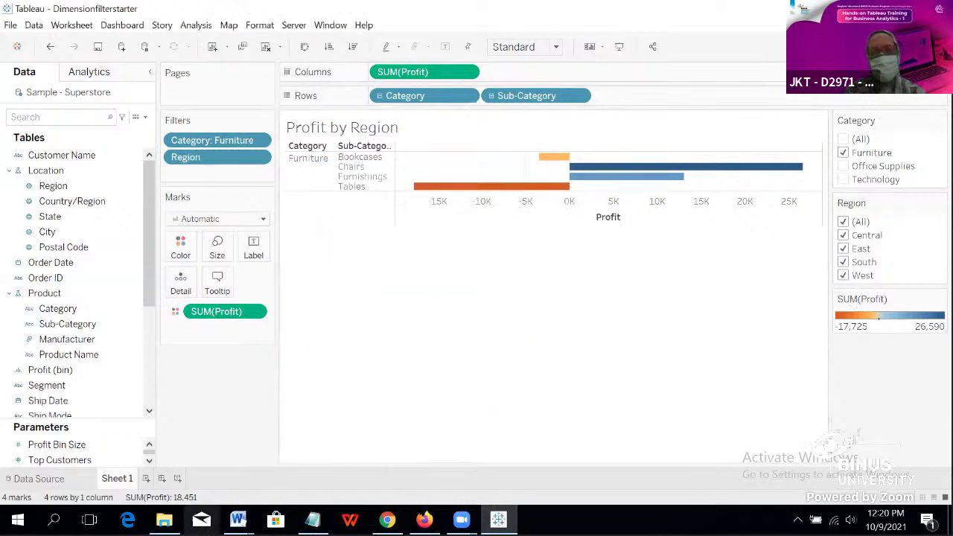
Step: Switch to the Word guide and copy the title text "Select a Region" from the step about the Region filter's title
mouse_move(238, 520)
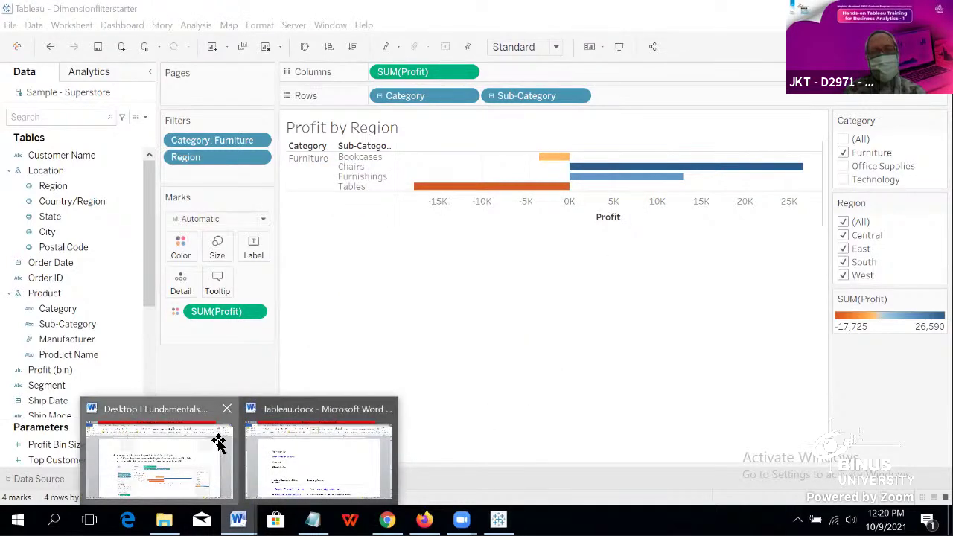
click(216, 442)
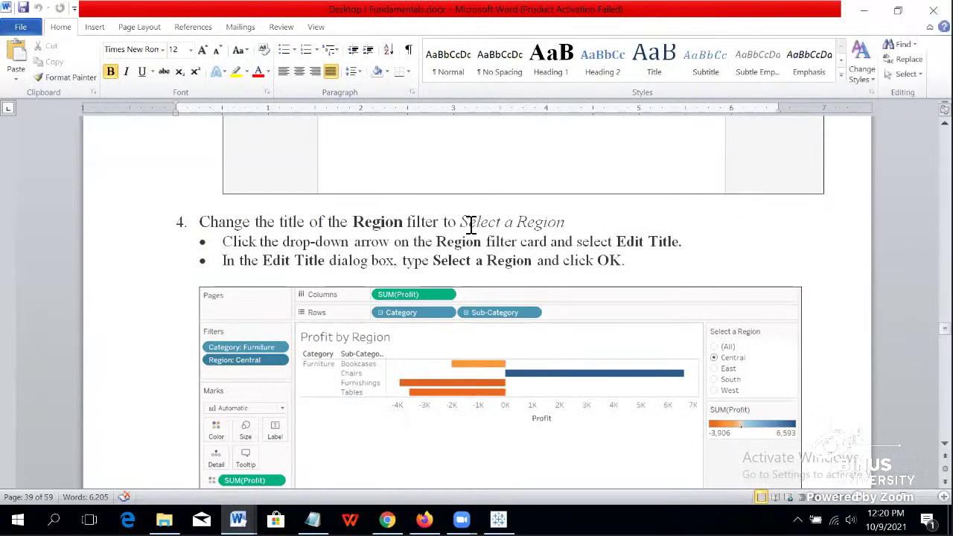
drag(462, 221, 545, 216)
key(ctrl+c)
Step: Switch to Tableau and replace the Region filter card's title with the copied text "Select a Region"
click(498, 520)
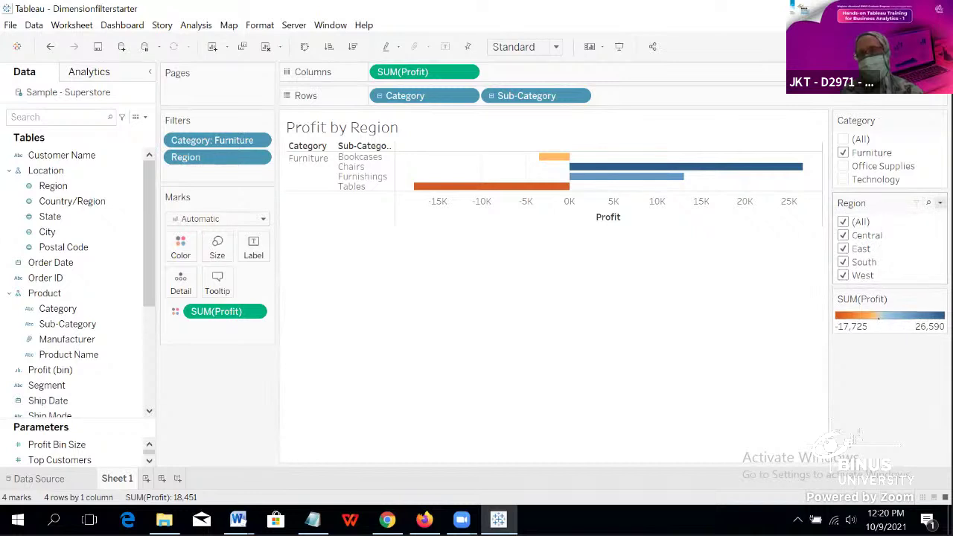
click(940, 202)
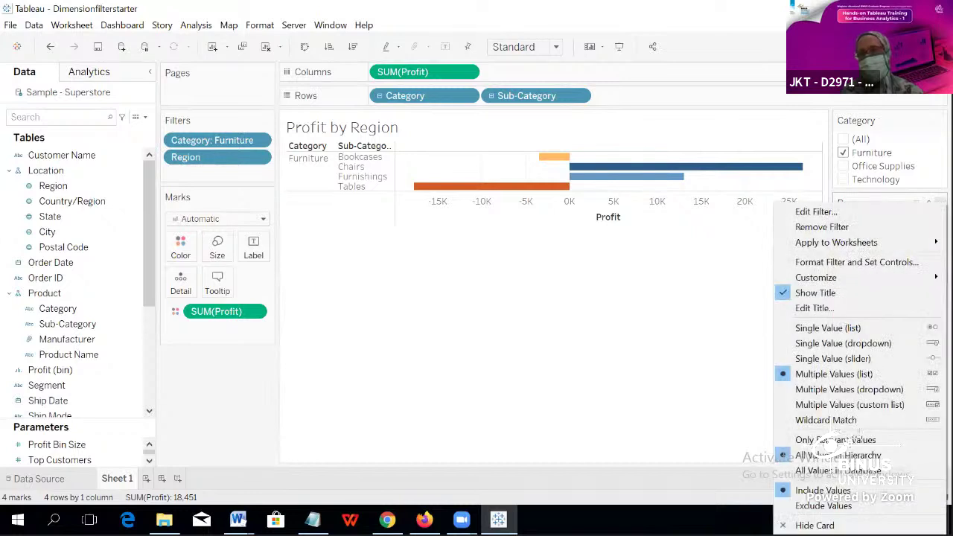
click(818, 308)
drag(360, 223, 310, 216)
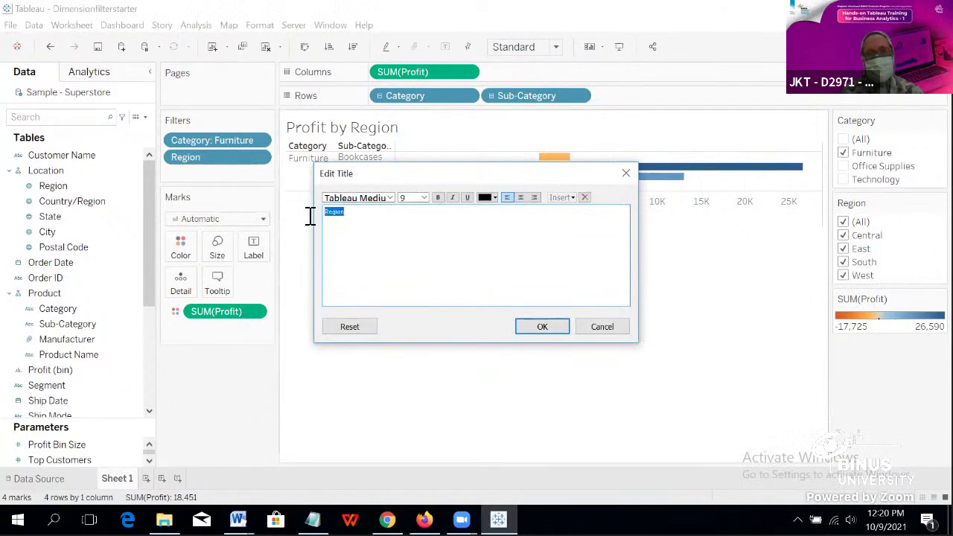
key(ctrl+v)
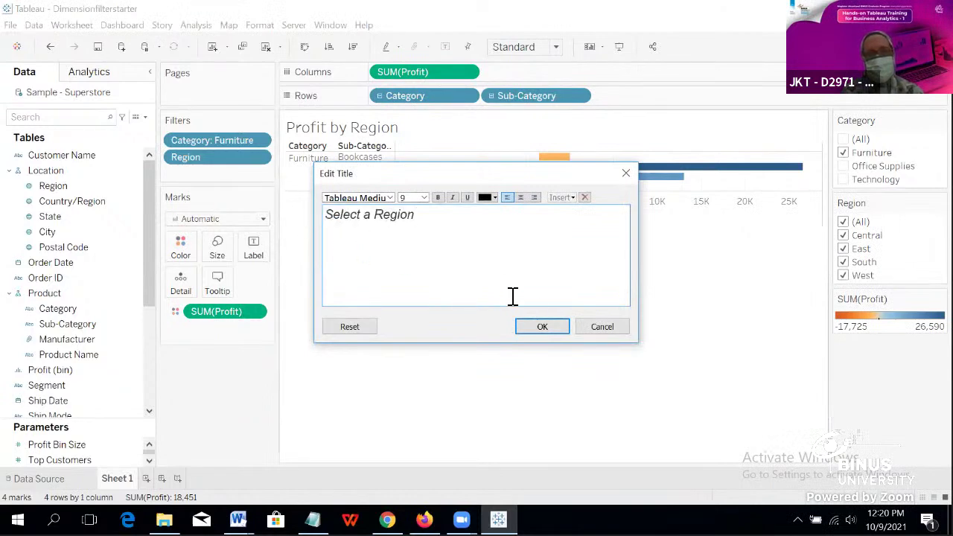
click(555, 332)
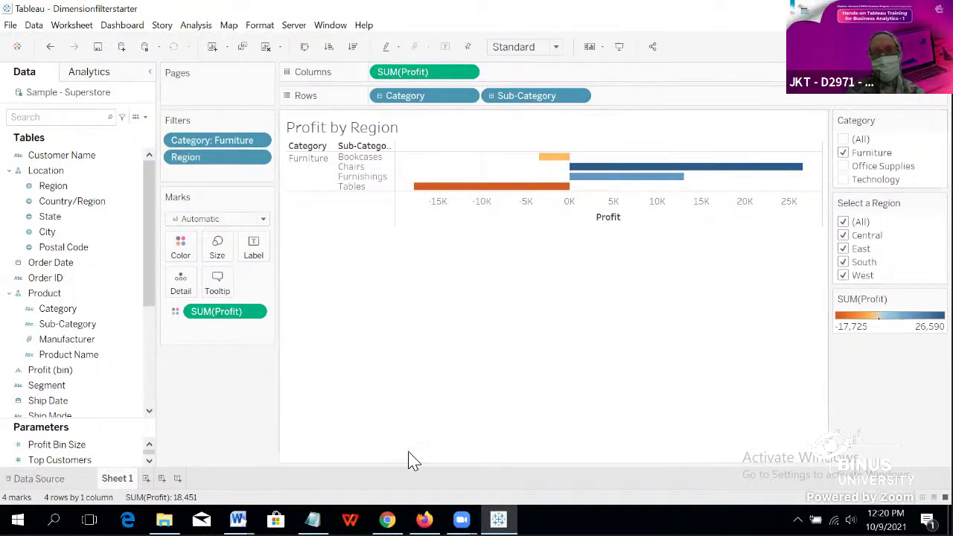
Step: Switch to the Word guide and read the instructions on selecting different regions and filtering Furniture sub-categories with sales below 250,000
mouse_move(238, 519)
click(196, 447)
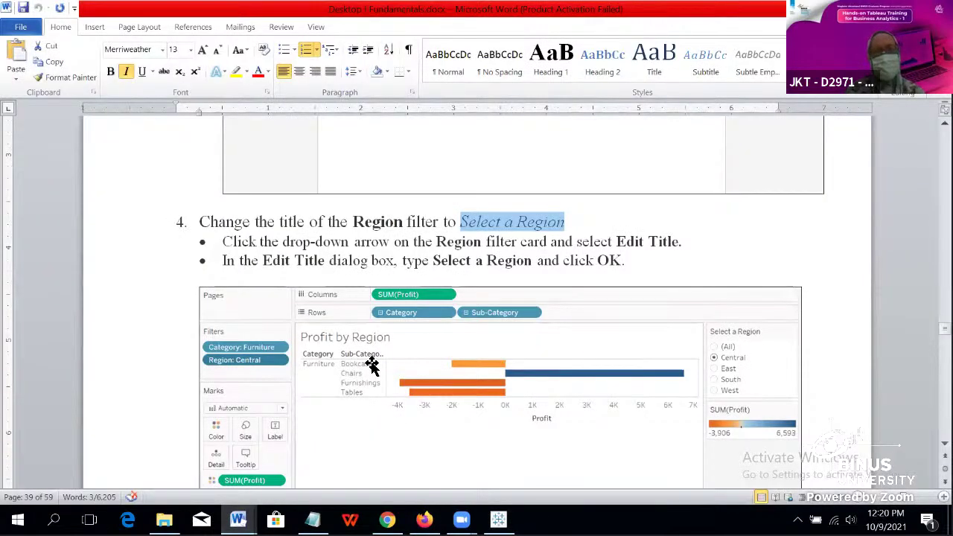
scroll(372, 366, down, 8)
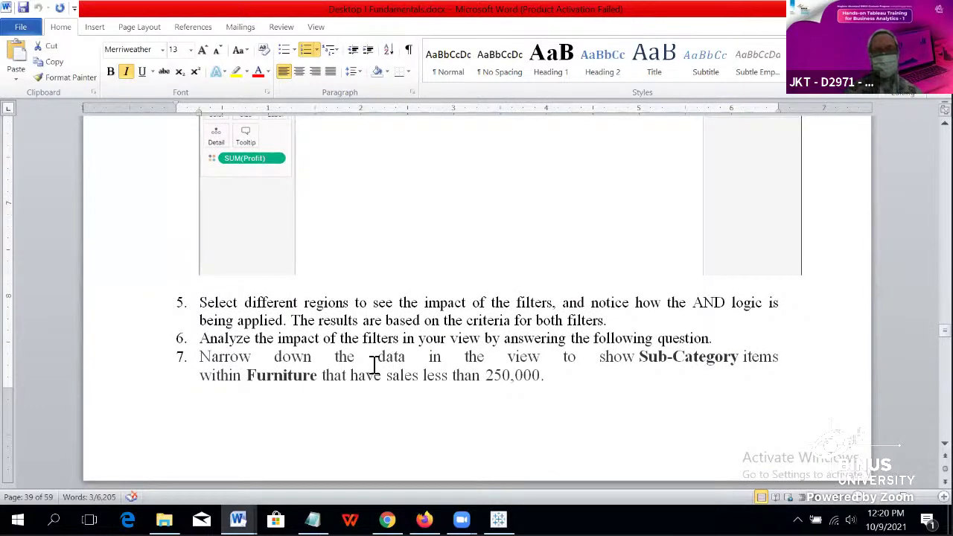
scroll(372, 366, down, 11)
scroll(372, 366, down, 5)
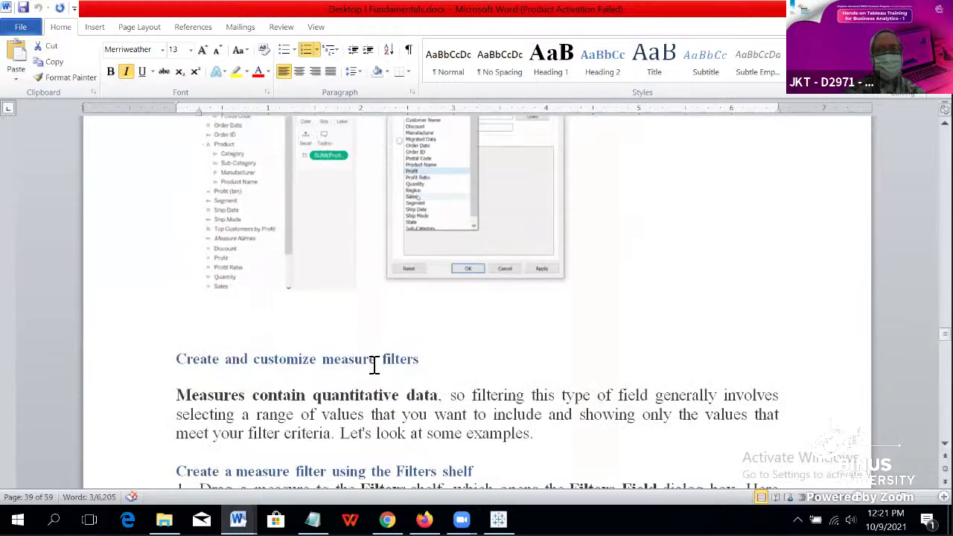
scroll(374, 365, up, 14)
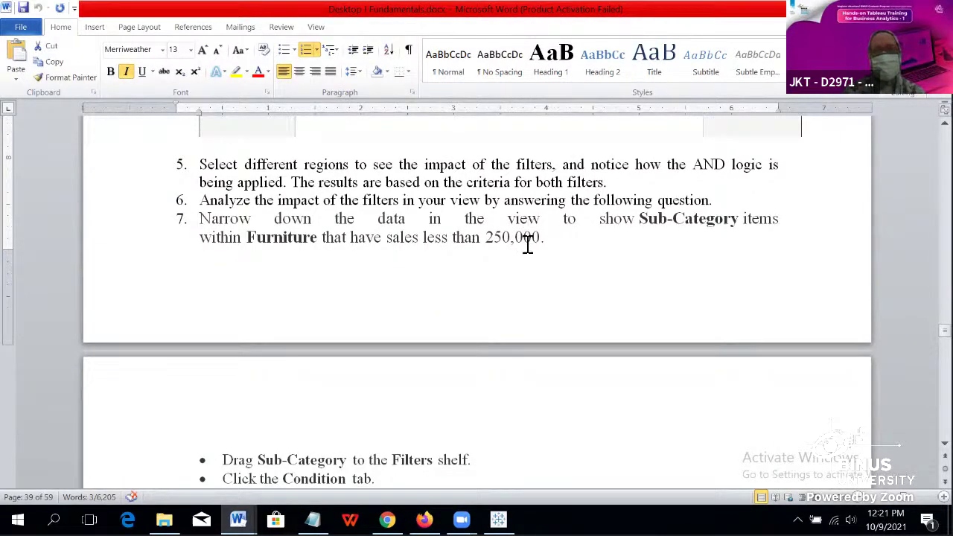
scroll(543, 325, down, 3)
scroll(544, 326, up, 2)
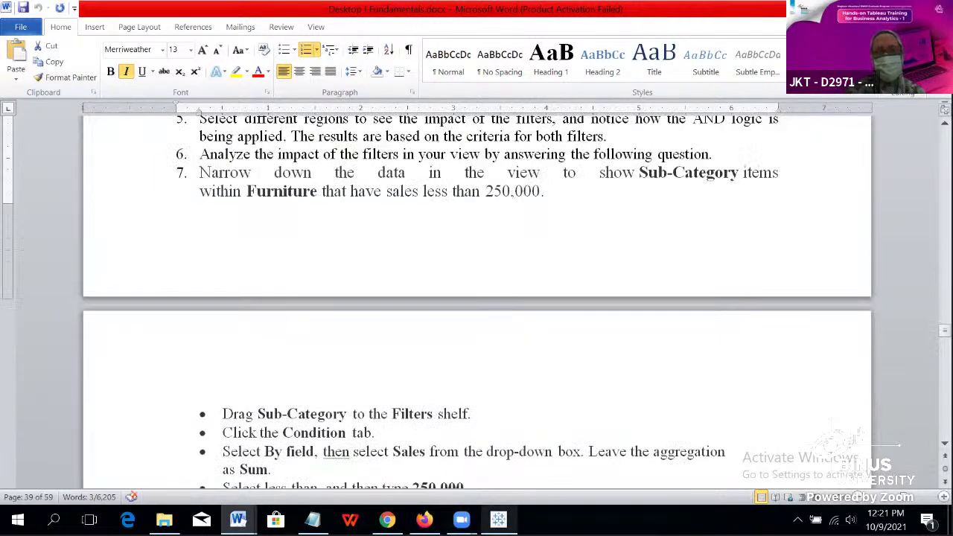
click(498, 519)
click(581, 99)
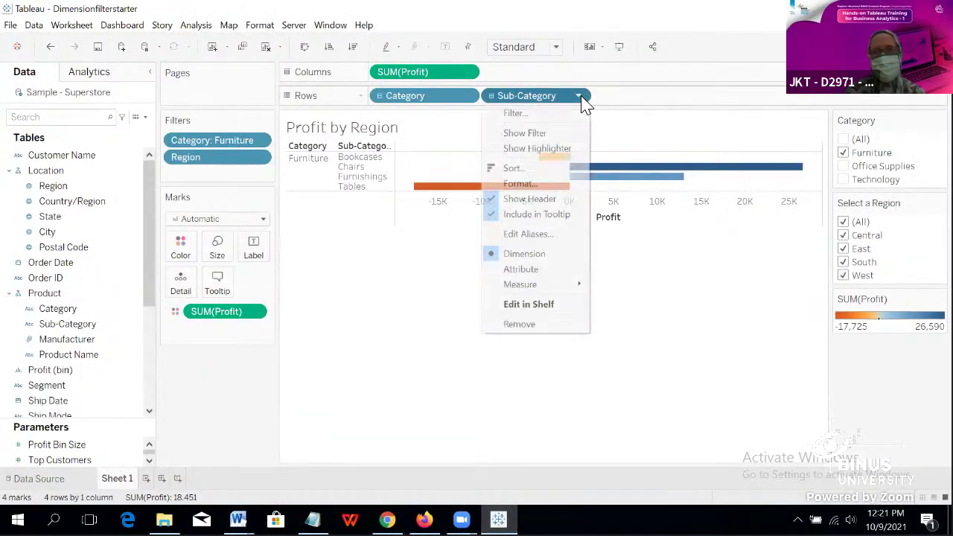
click(570, 115)
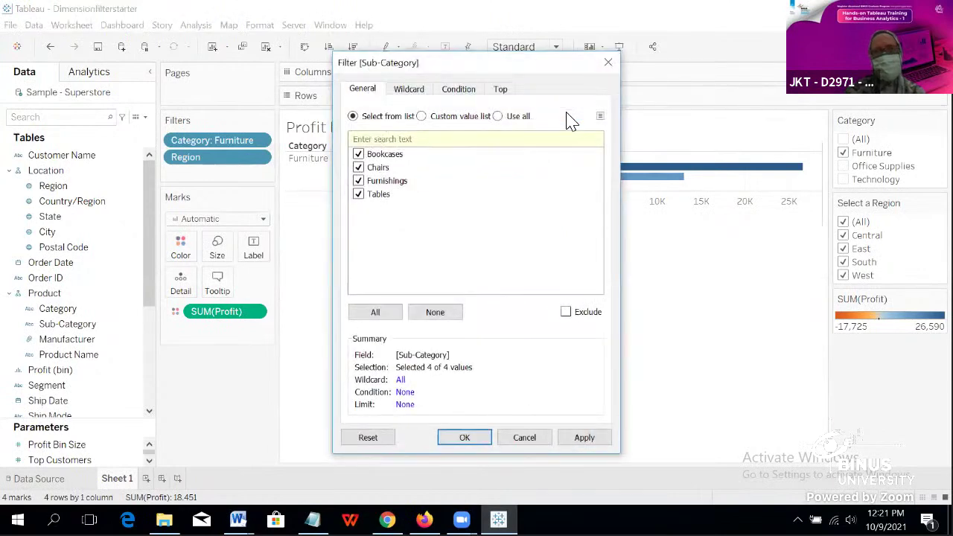
click(609, 63)
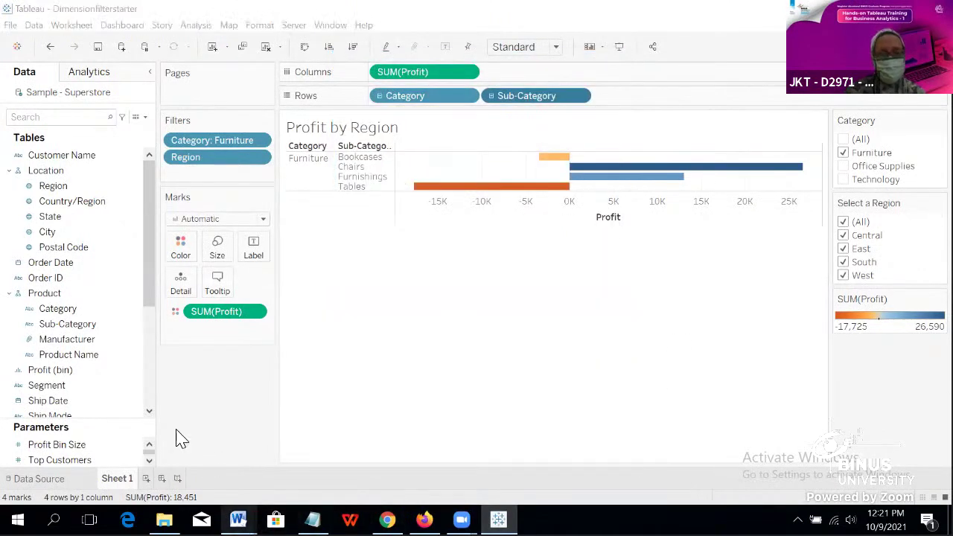
Step: Switch to the Word guide and delete the numbered step about analyzing the impact of the filters by answering a question
mouse_move(238, 519)
click(152, 420)
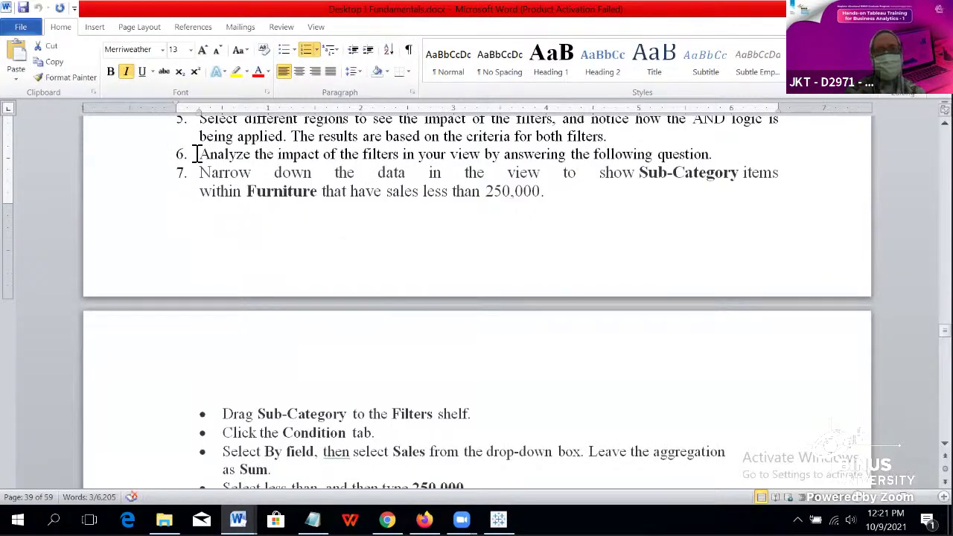
drag(200, 158, 721, 159)
key(Delete)
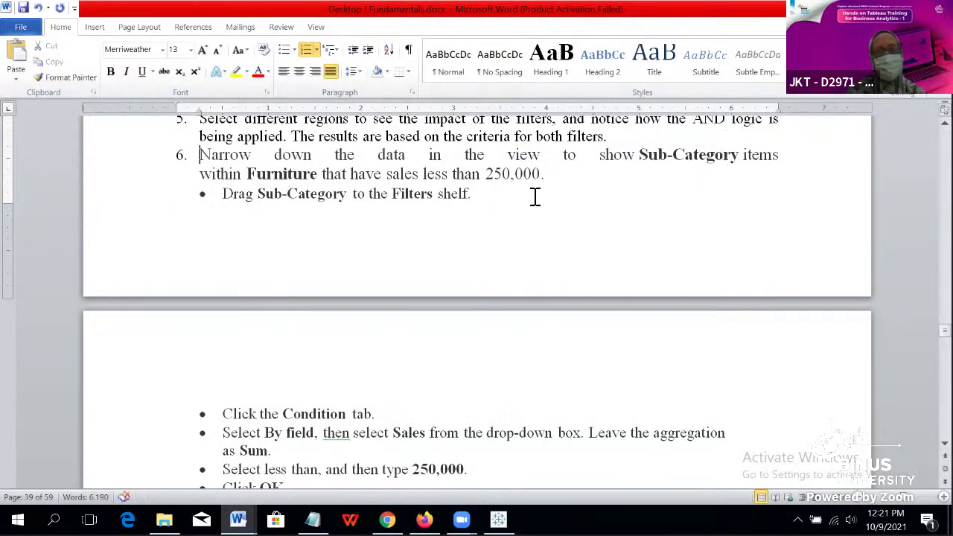
shift+click(476, 199)
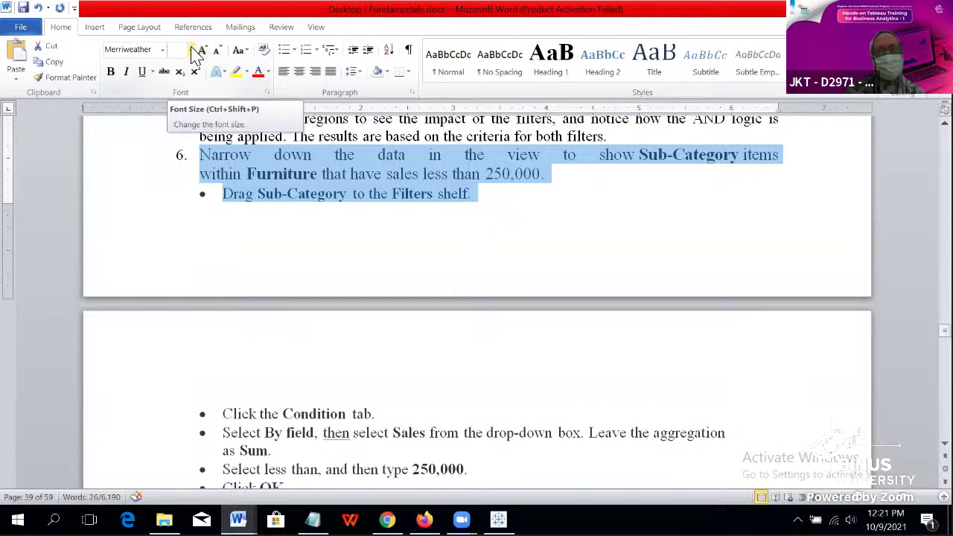
click(372, 195)
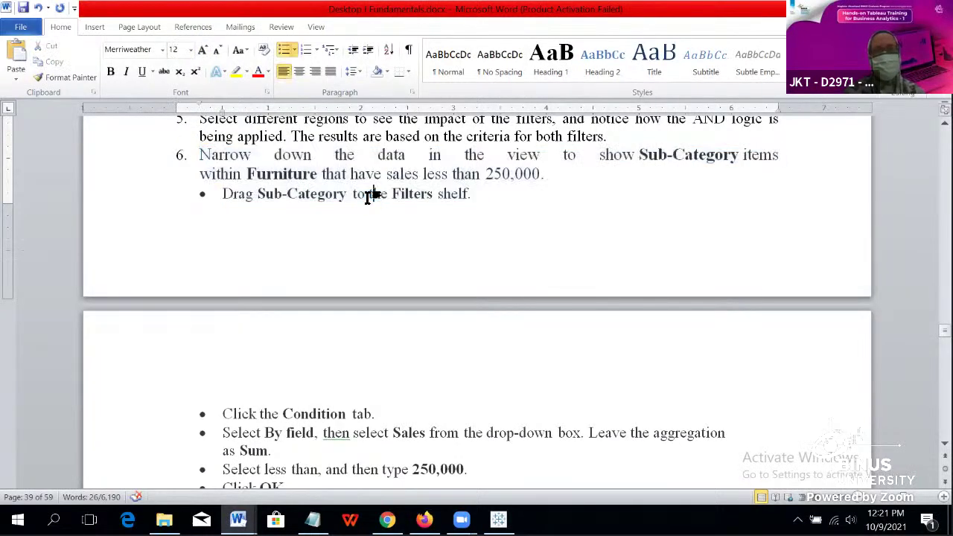
Step: Review the guide's Sub-Category filter instructions, switch to Tableau and add Sub-Category to the Filters shelf
scroll(378, 206, down, 2)
scroll(378, 207, down, 4)
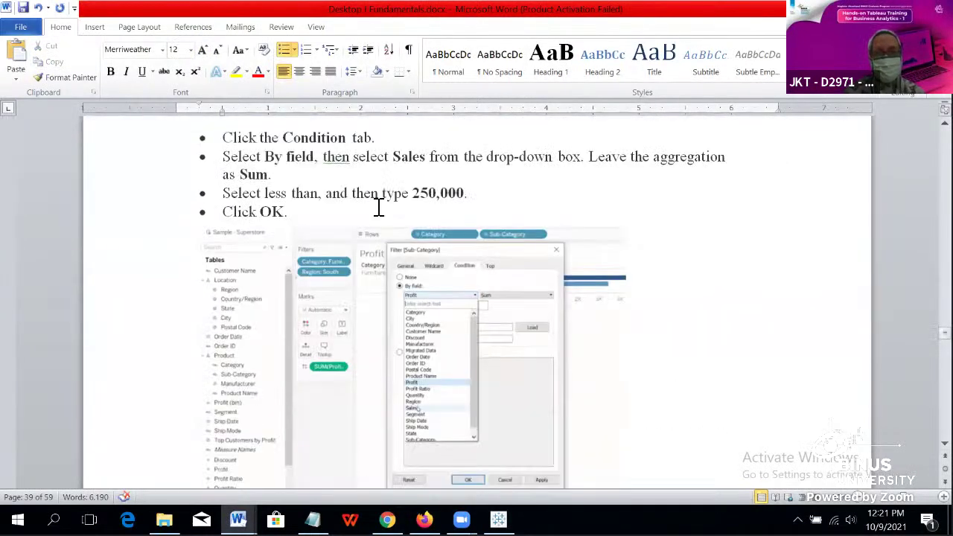
scroll(379, 207, up, 7)
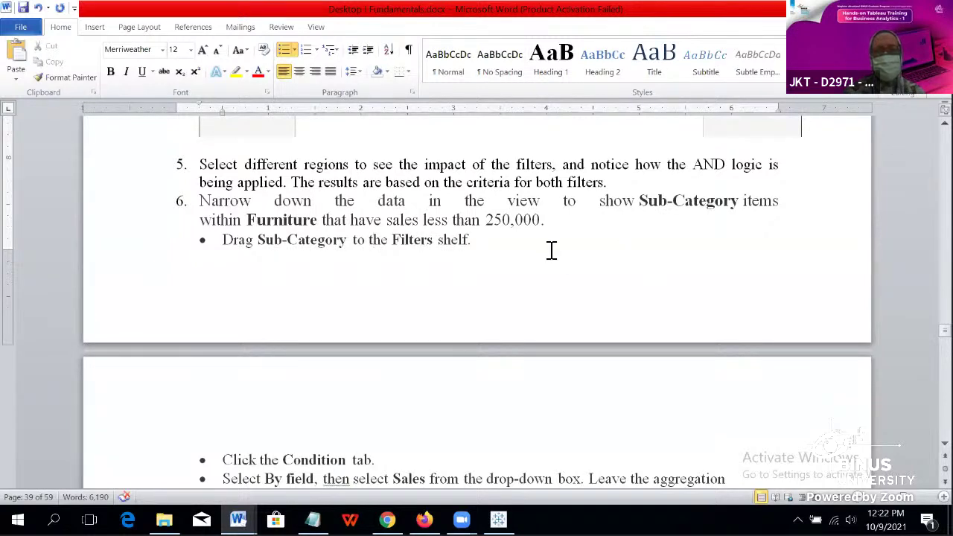
scroll(551, 250, down, 1)
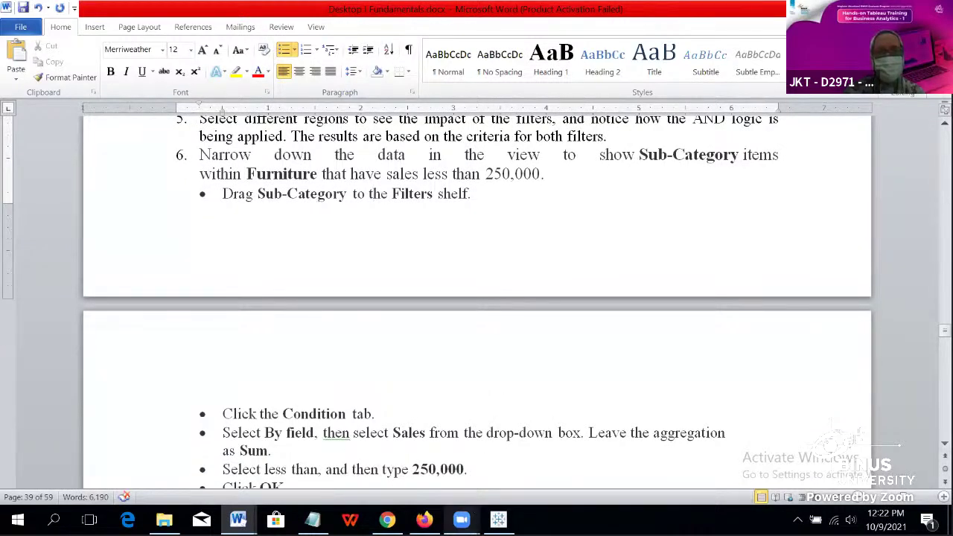
mouse_move(462, 519)
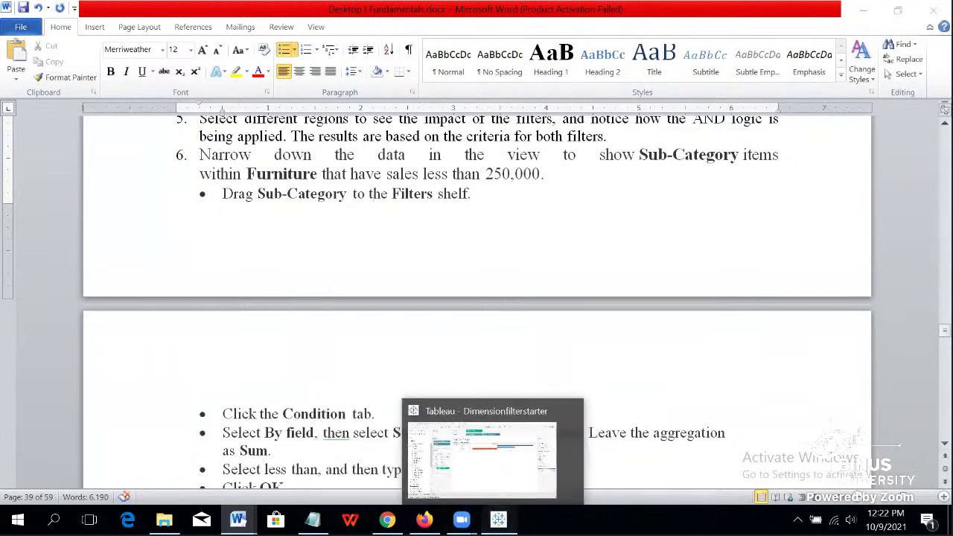
click(499, 519)
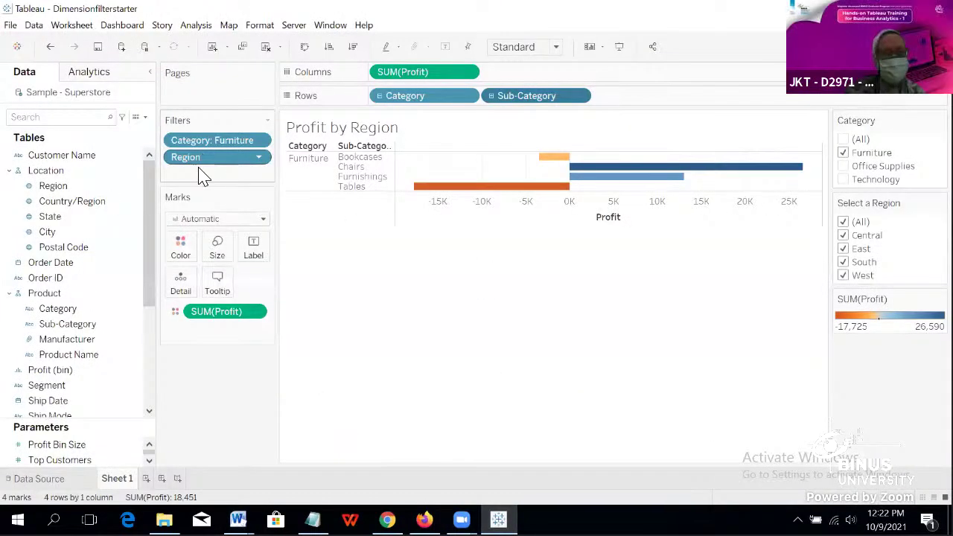
drag(88, 333, 219, 176)
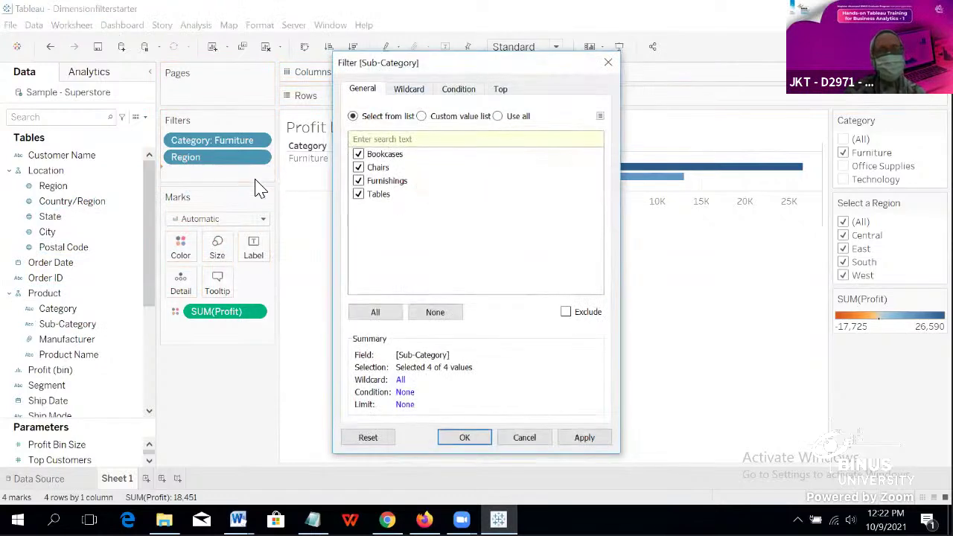
Step: Check the following instructions in the Word guide, and show the Sub-Category filter's Condition settings in Tableau
click(239, 520)
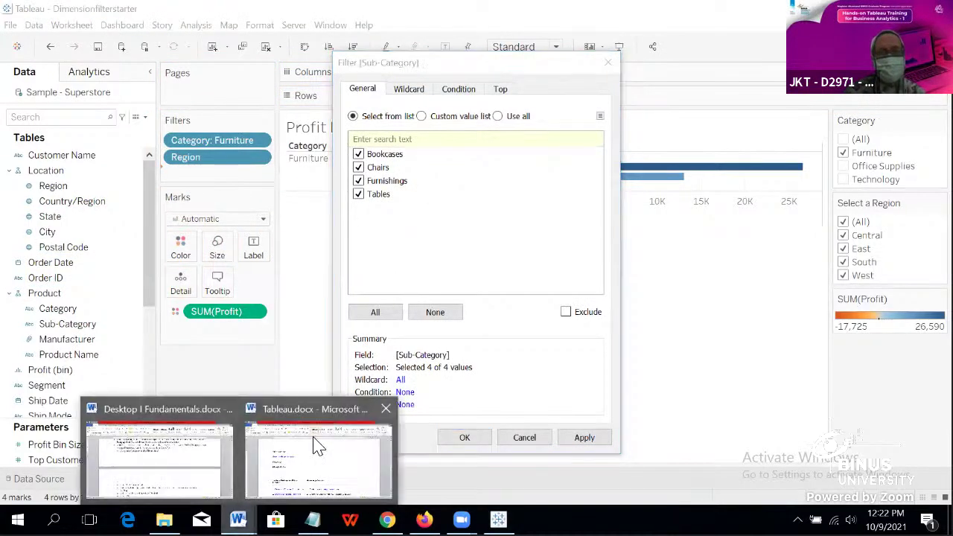
click(170, 449)
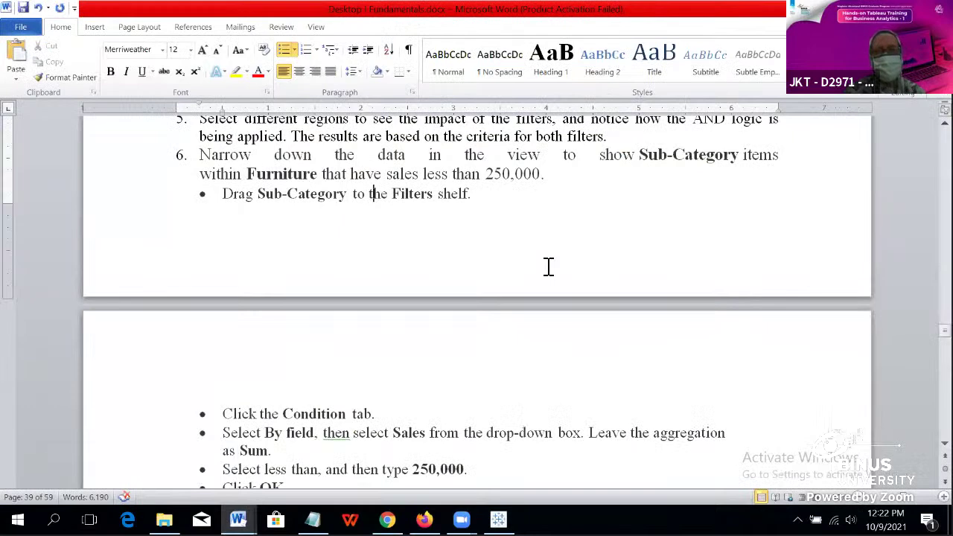
scroll(548, 267, down, 2)
scroll(547, 266, up, 1)
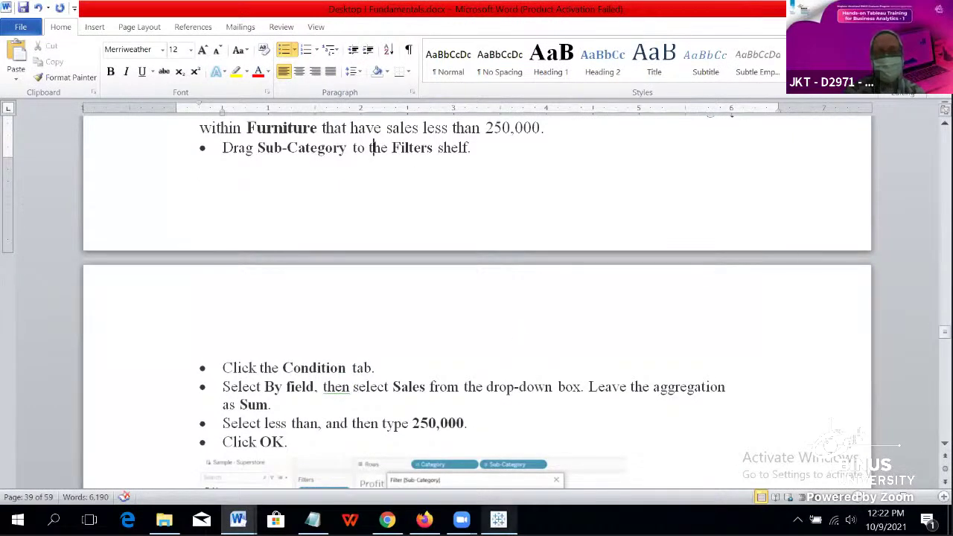
click(514, 492)
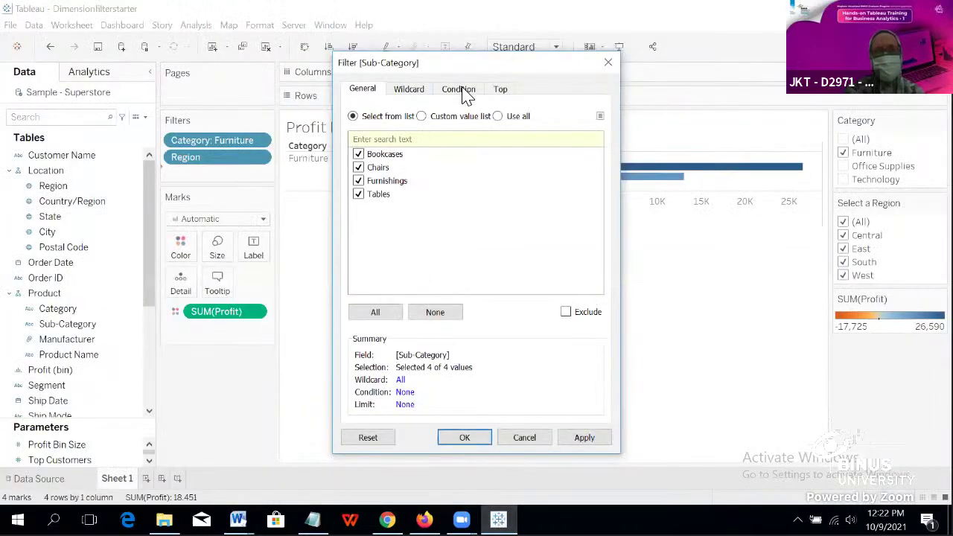
click(459, 89)
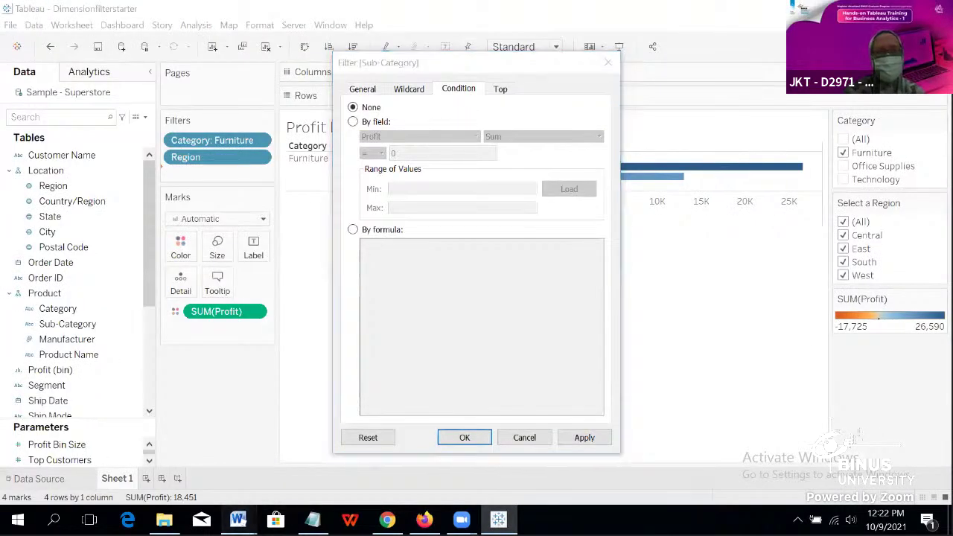
Step: Consult the Word guide and, in Tableau, set the Sub-Category filter's condition to By field using Sales
mouse_move(238, 519)
click(156, 437)
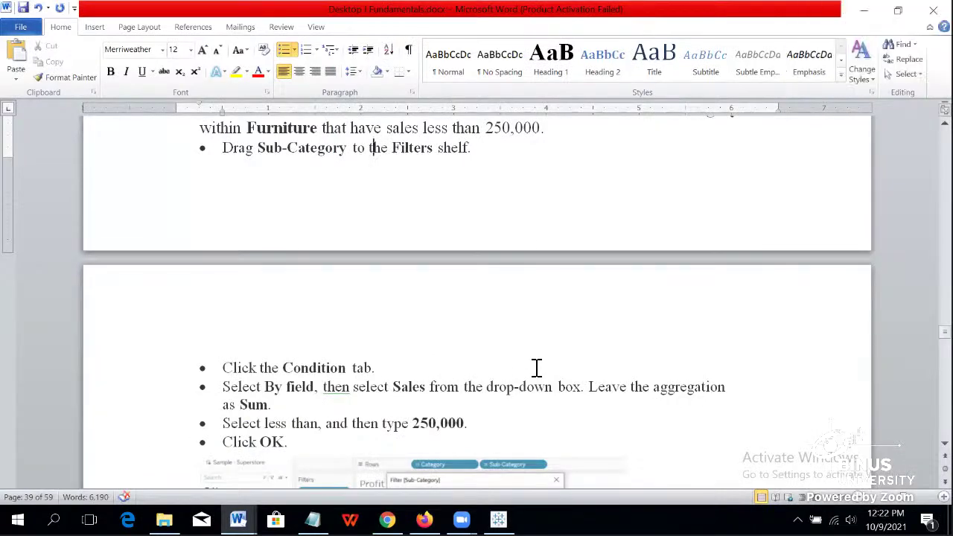
scroll(536, 368, down, 1)
click(499, 519)
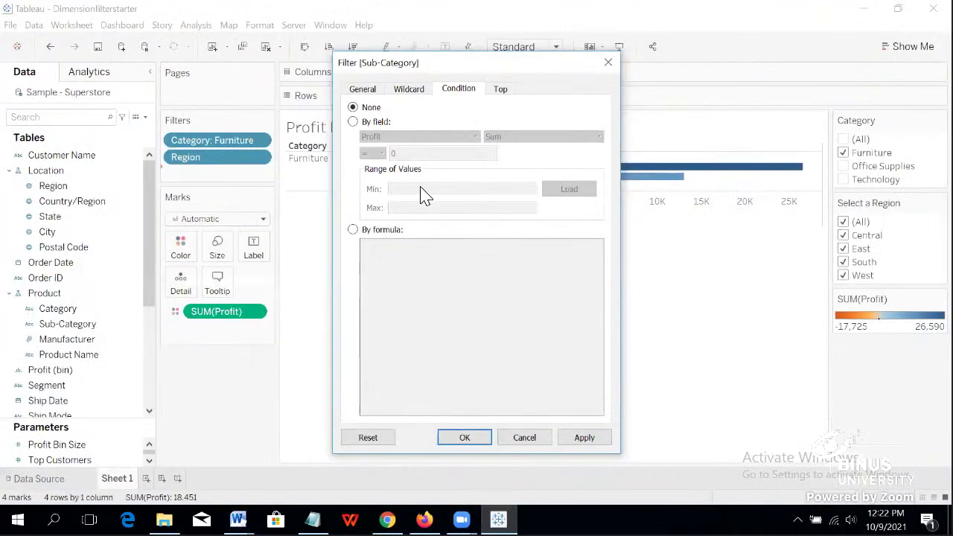
click(353, 122)
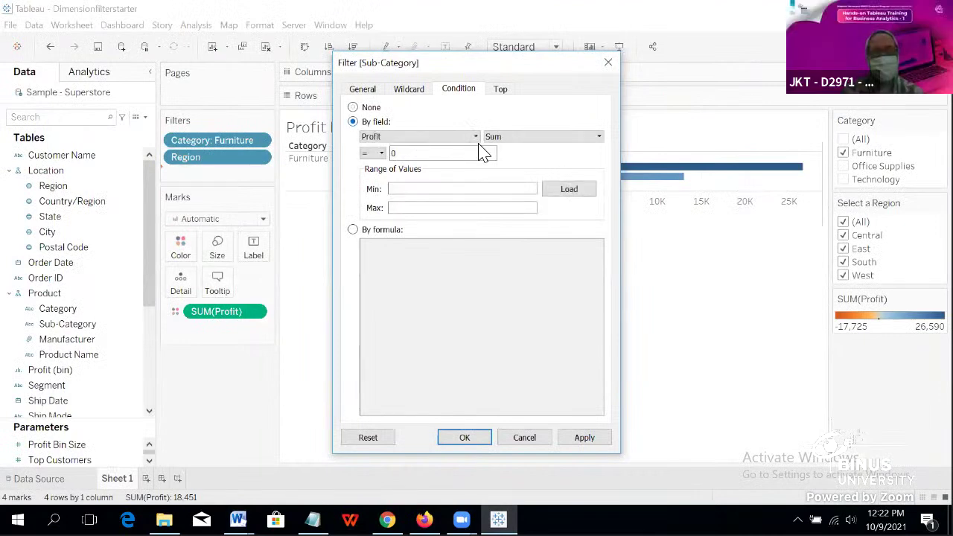
click(475, 137)
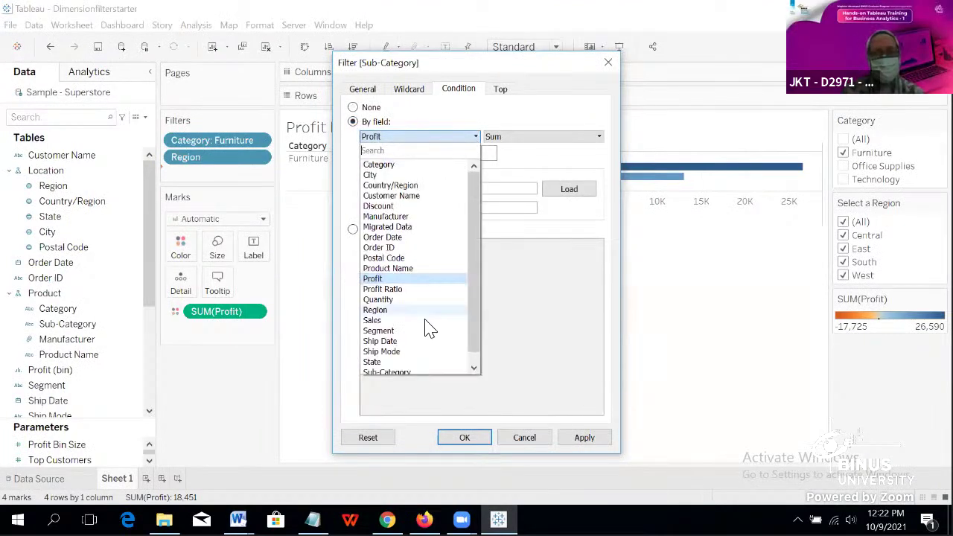
click(422, 331)
click(475, 137)
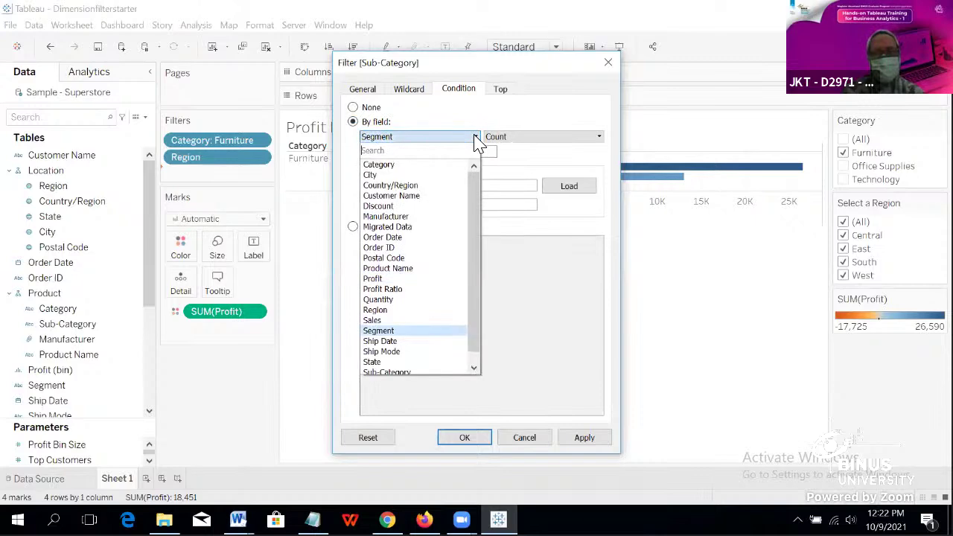
click(411, 321)
Step: Check the required limit in the Word guide, and apply the Sub-Category condition in Tableau as Sales less than 250000
click(238, 519)
click(190, 460)
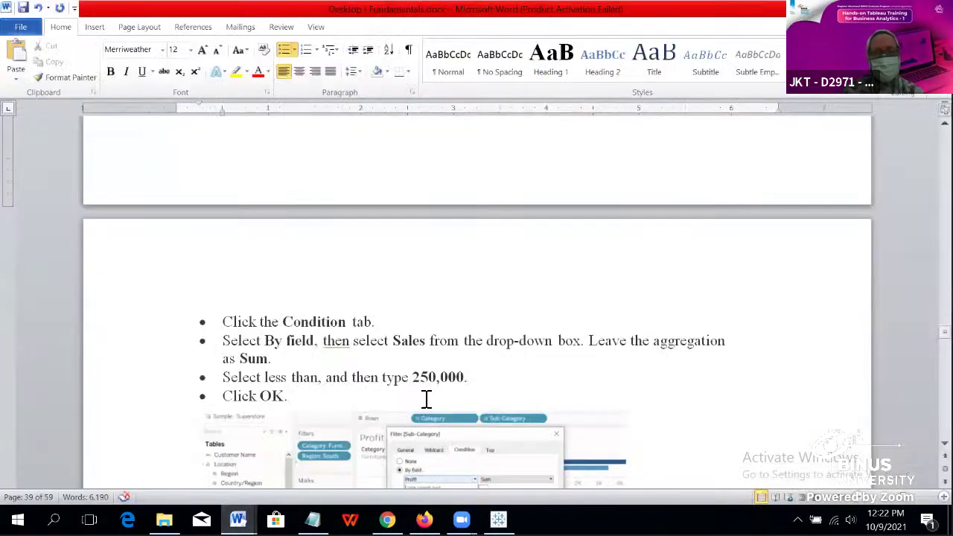
scroll(444, 391, down, 3)
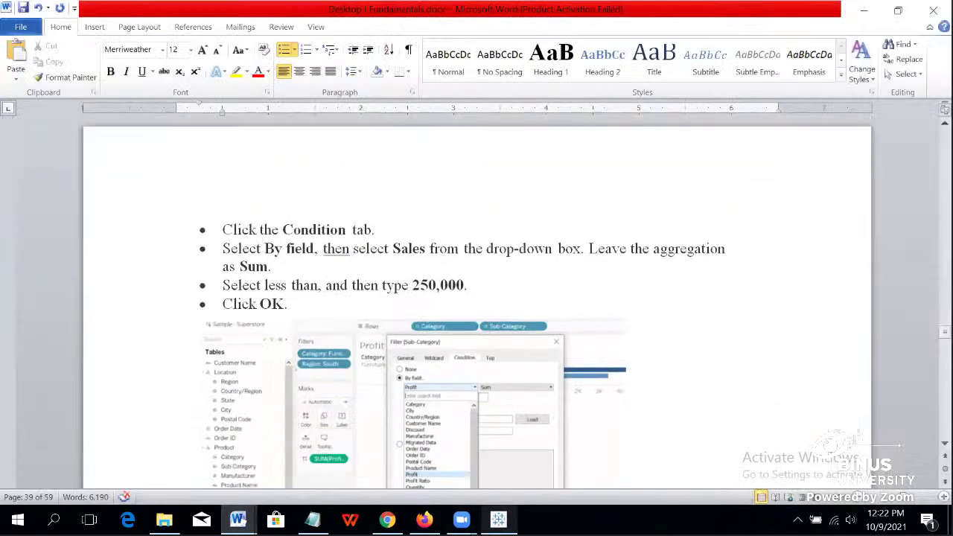
click(499, 520)
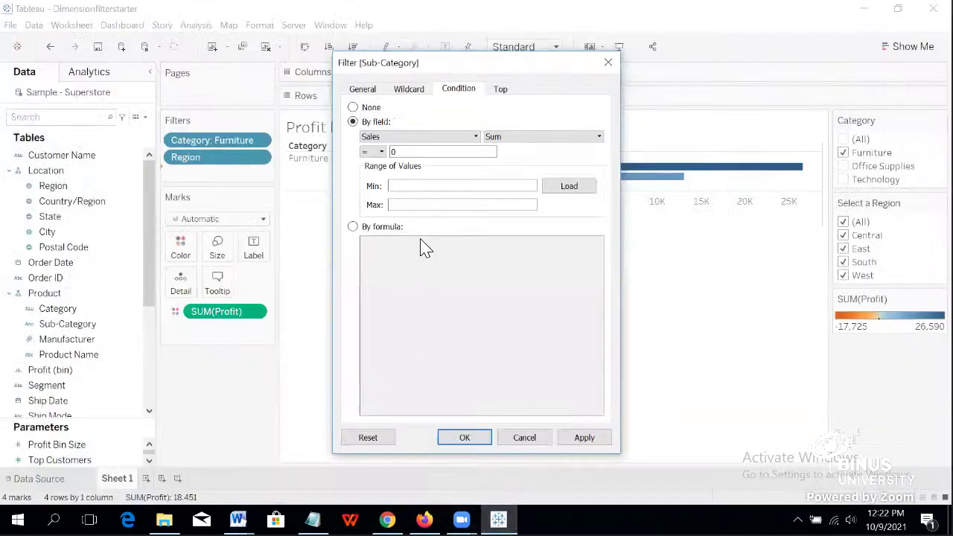
click(380, 152)
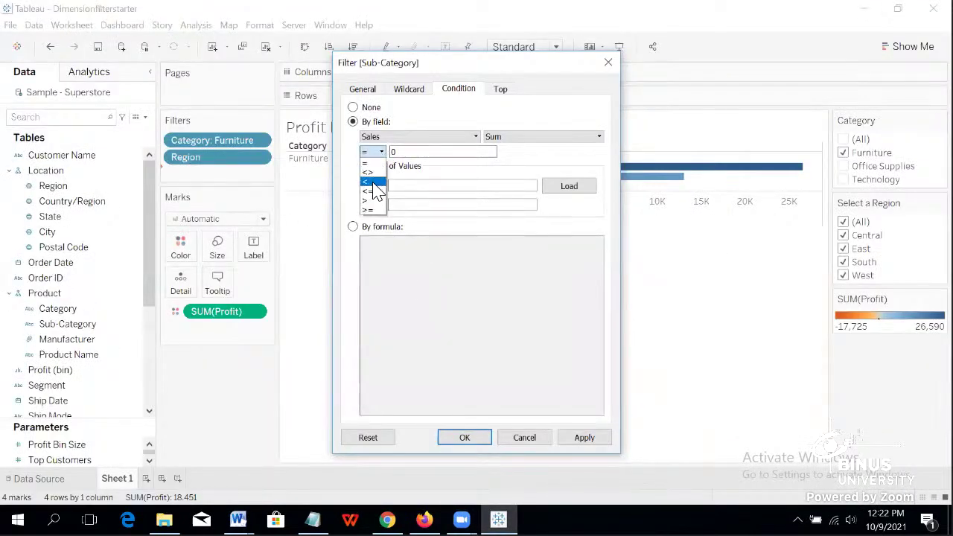
click(374, 183)
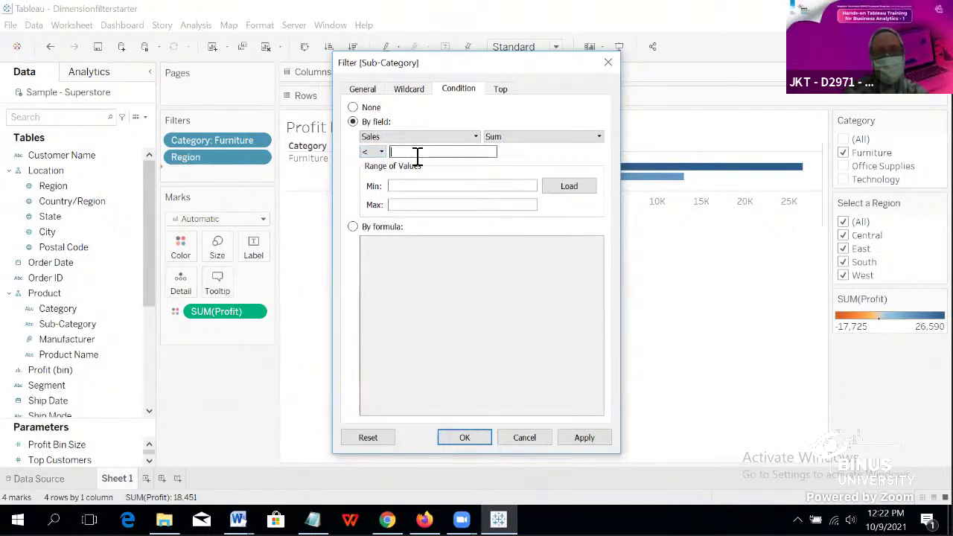
text(25)
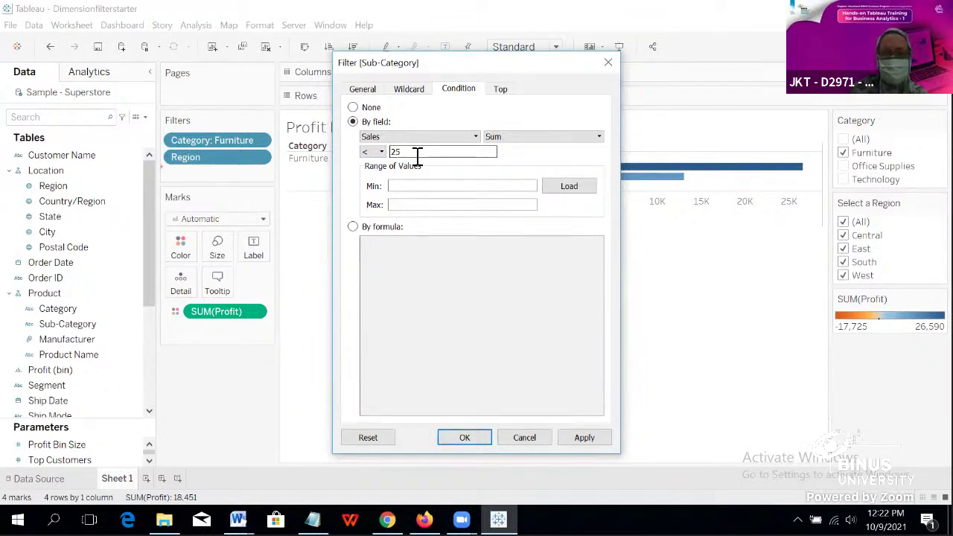
text(0000)
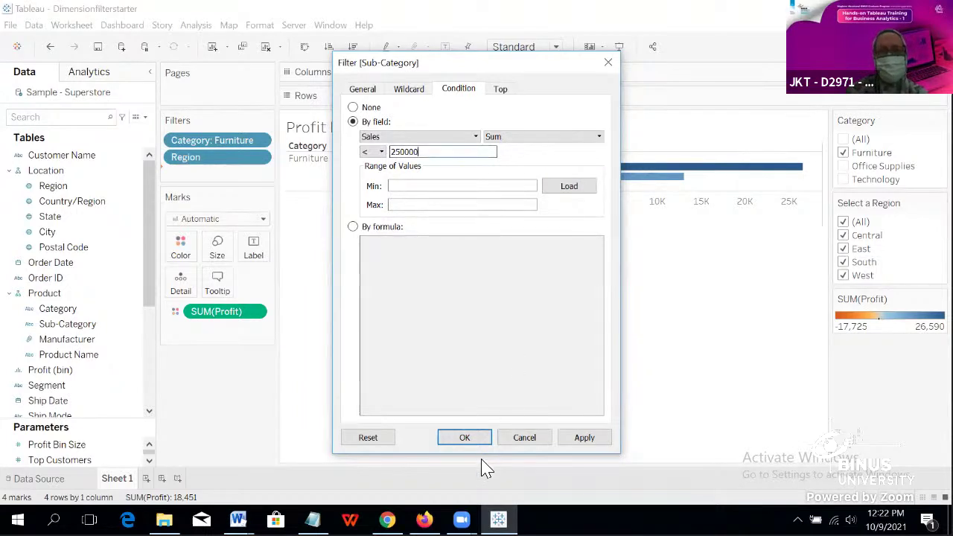
click(465, 439)
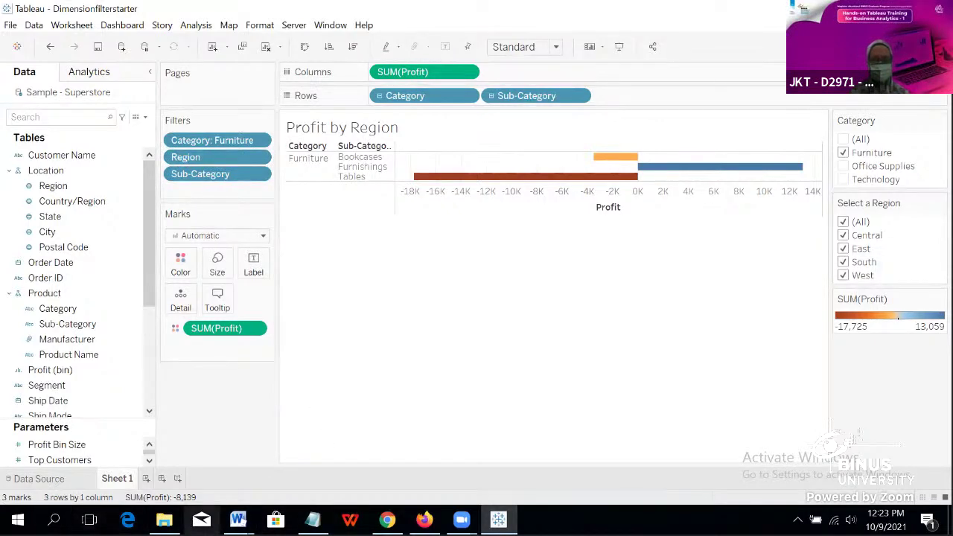
Step: Switch to the Word guide and read the section on creating and customizing measure filters using the Filters shelf
mouse_move(238, 519)
click(157, 445)
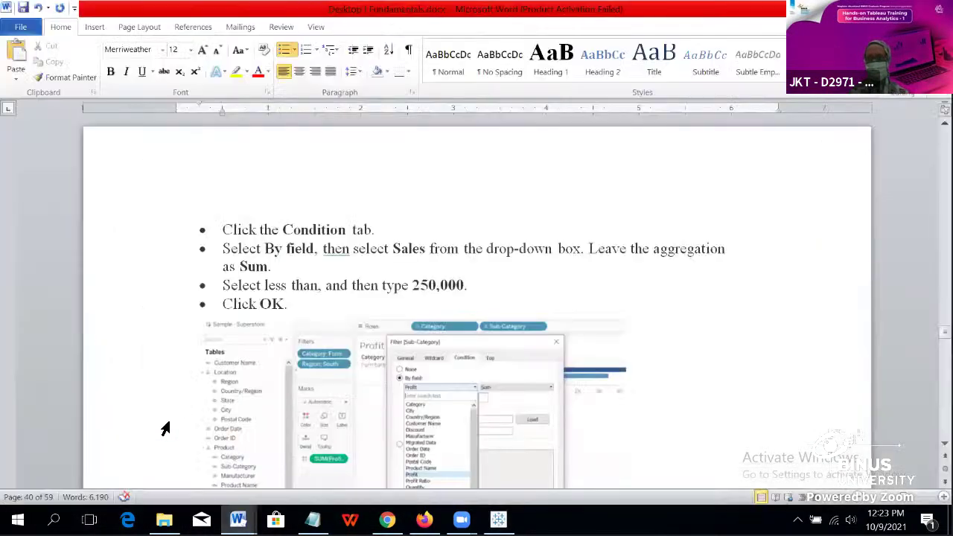
scroll(276, 330, down, 3)
scroll(276, 330, down, 8)
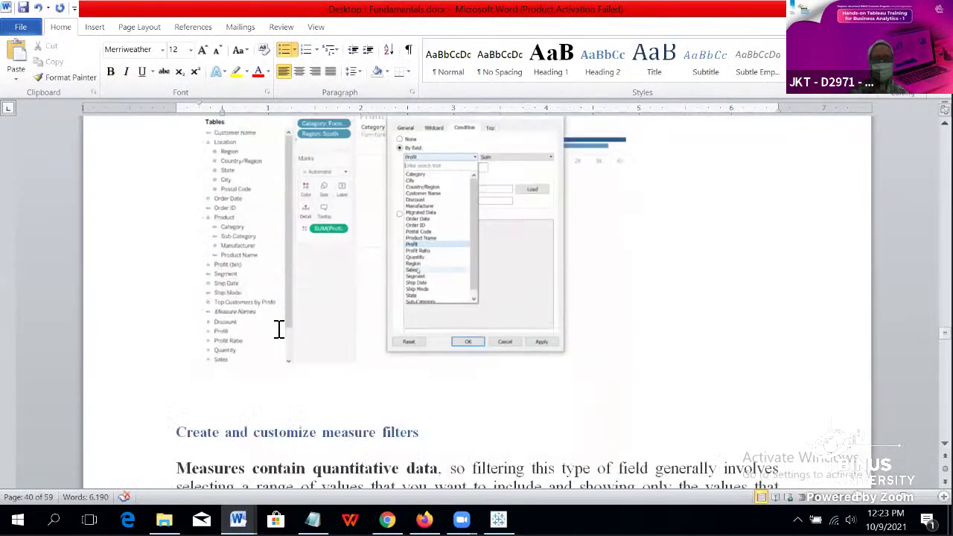
scroll(279, 330, up, 3)
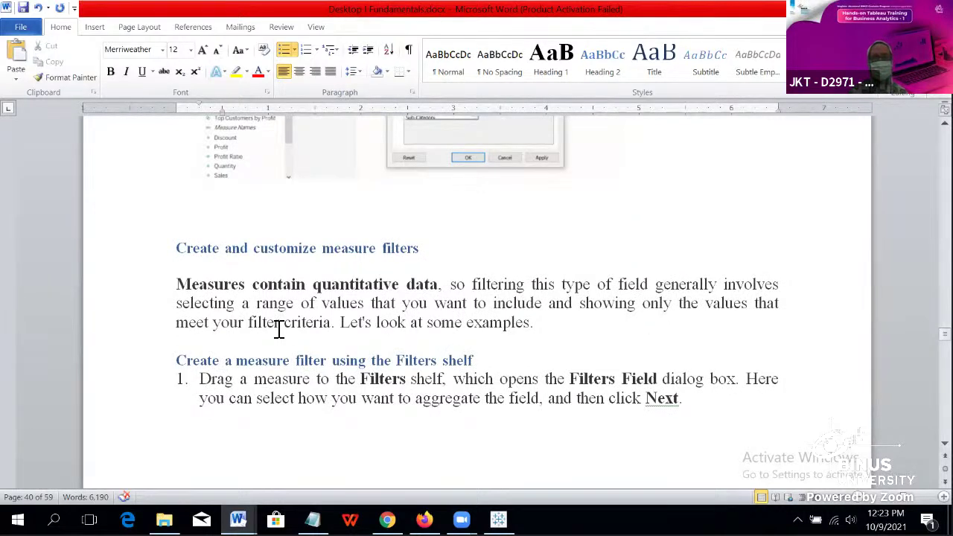
scroll(447, 378, down, 10)
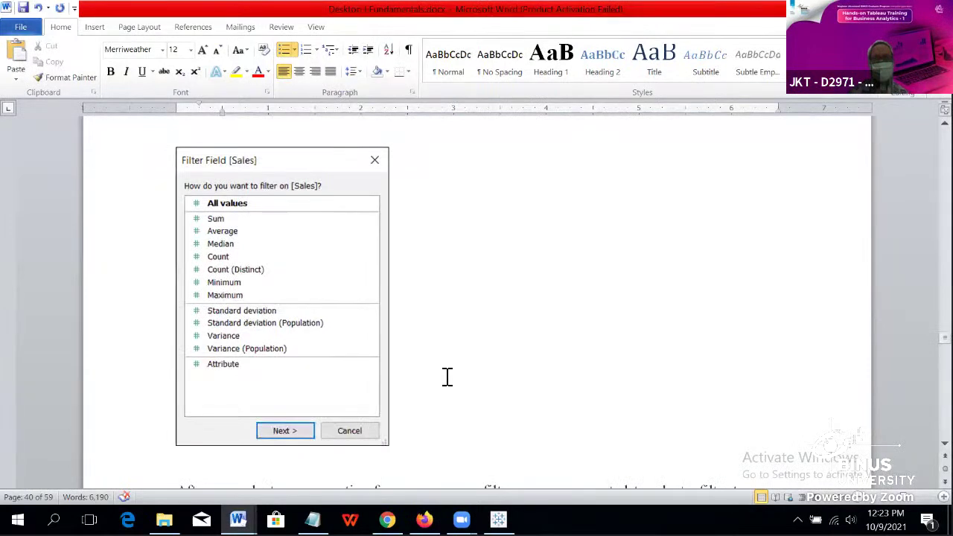
Step: Review the measure filter instructions in the Word guide, and switch to Tableau to look at the options for the Discount measure
scroll(447, 378, up, 4)
scroll(447, 378, up, 8)
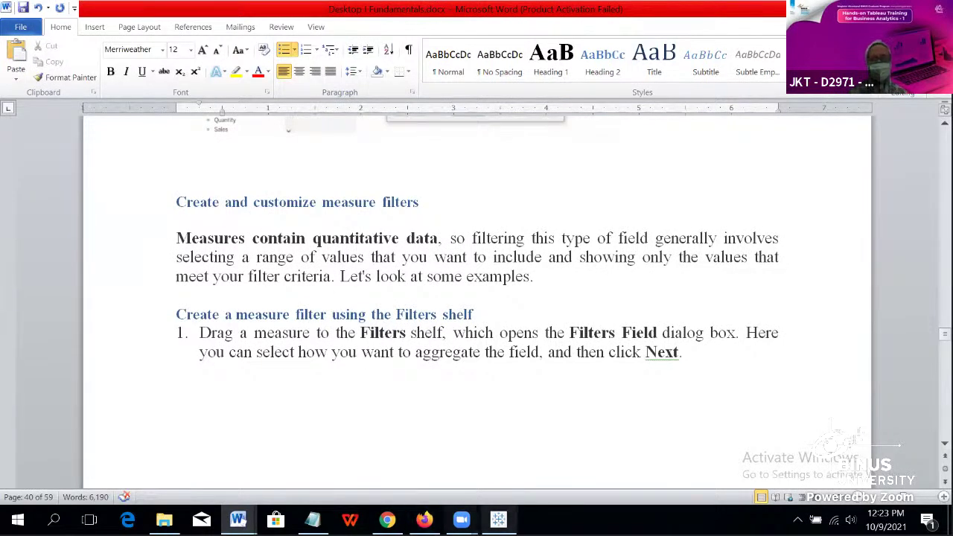
click(498, 519)
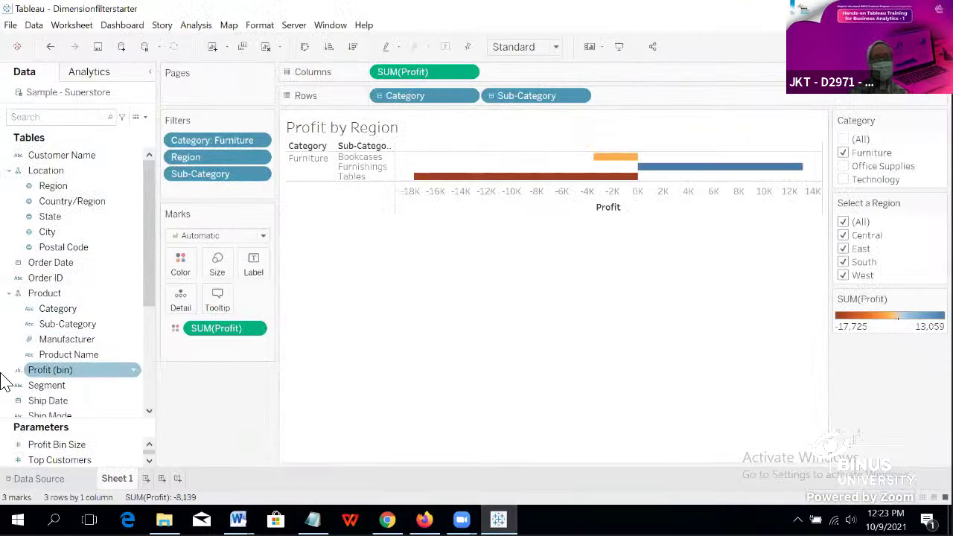
scroll(74, 406, down, 5)
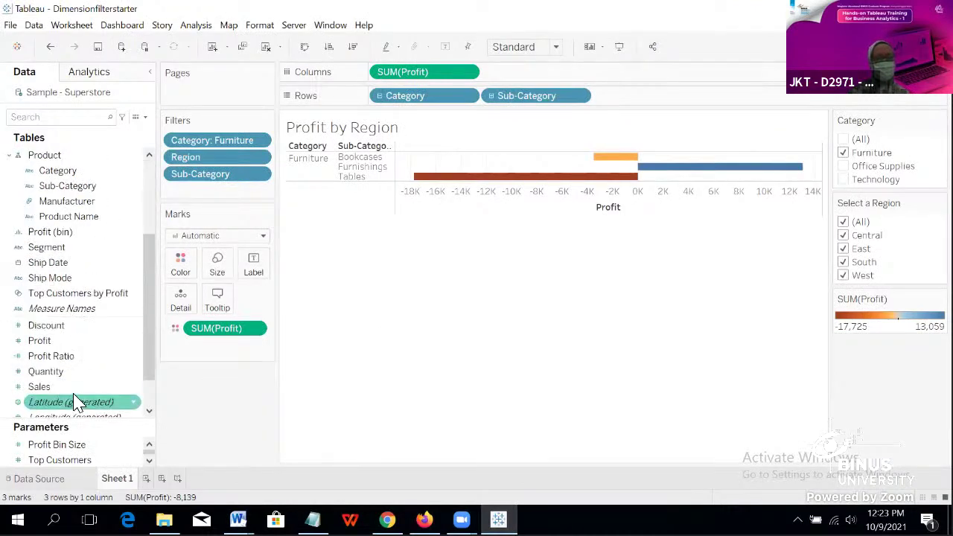
click(136, 332)
click(135, 333)
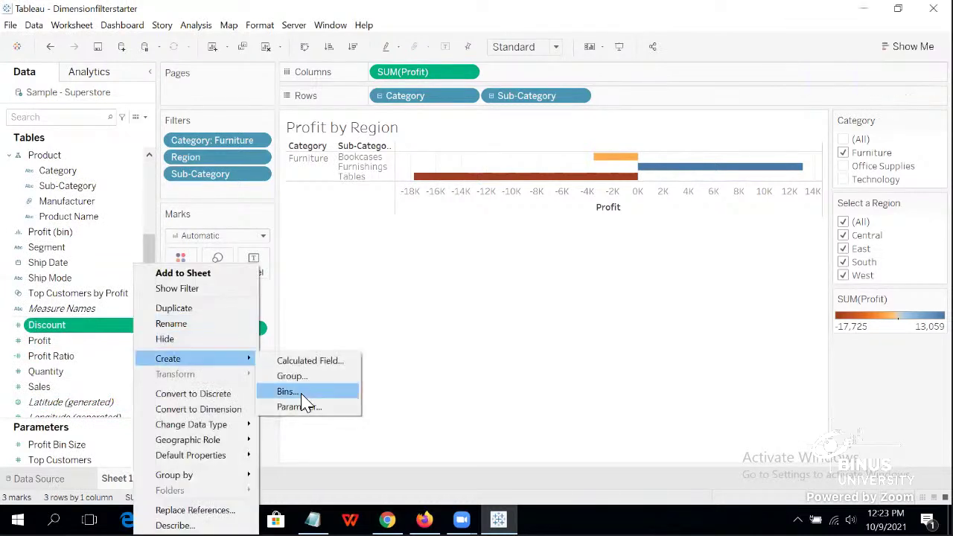
click(453, 328)
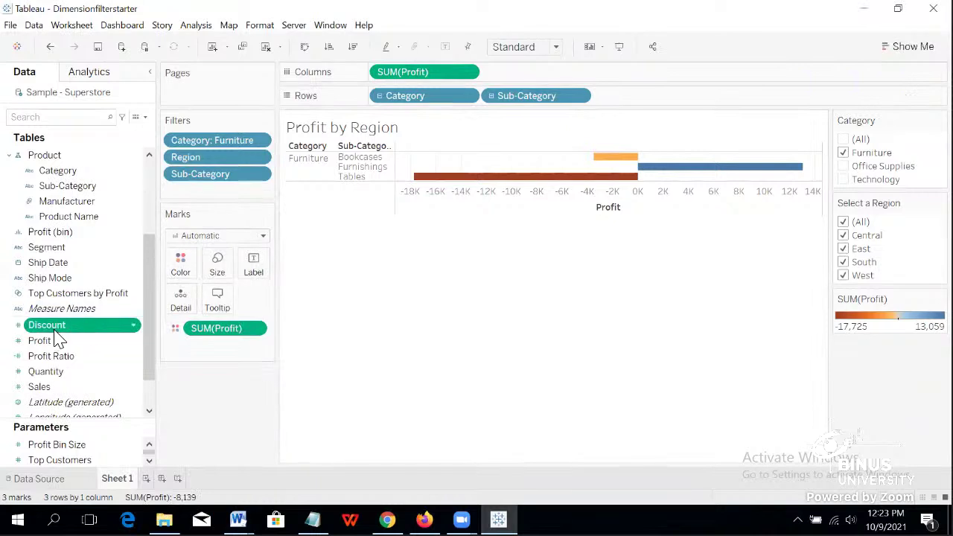
Step: Examine the filter types offered for Discount aggregated as Sum, and close the filter dialogs without applying anything
drag(62, 332, 199, 192)
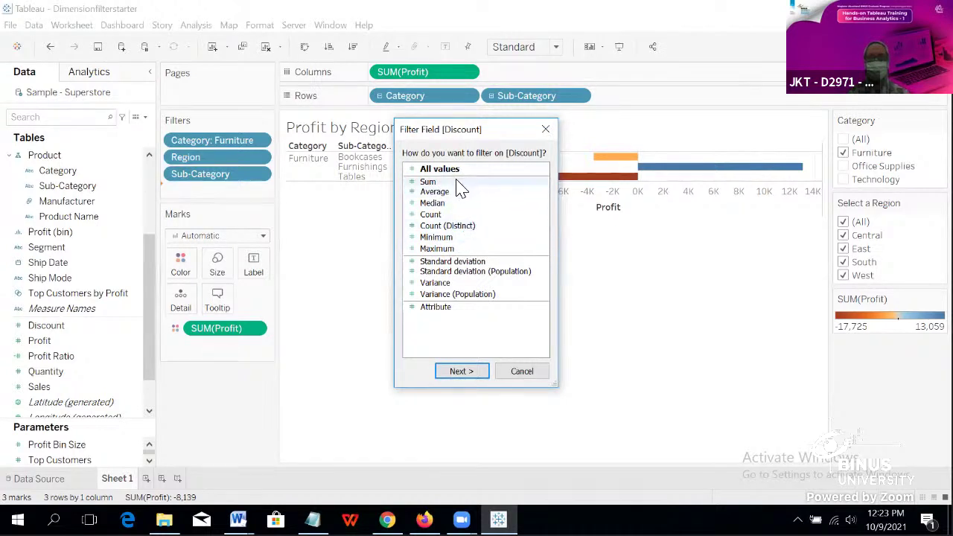
click(456, 181)
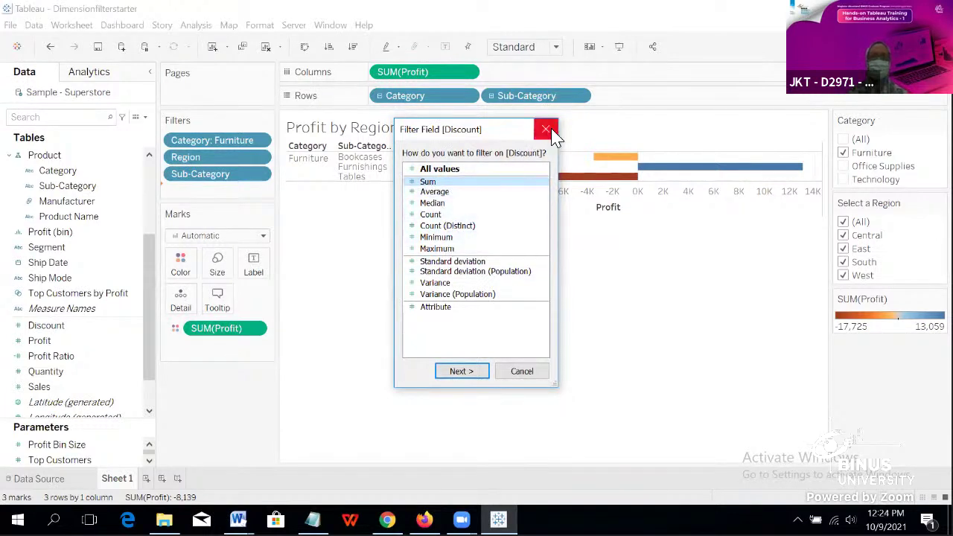
click(468, 377)
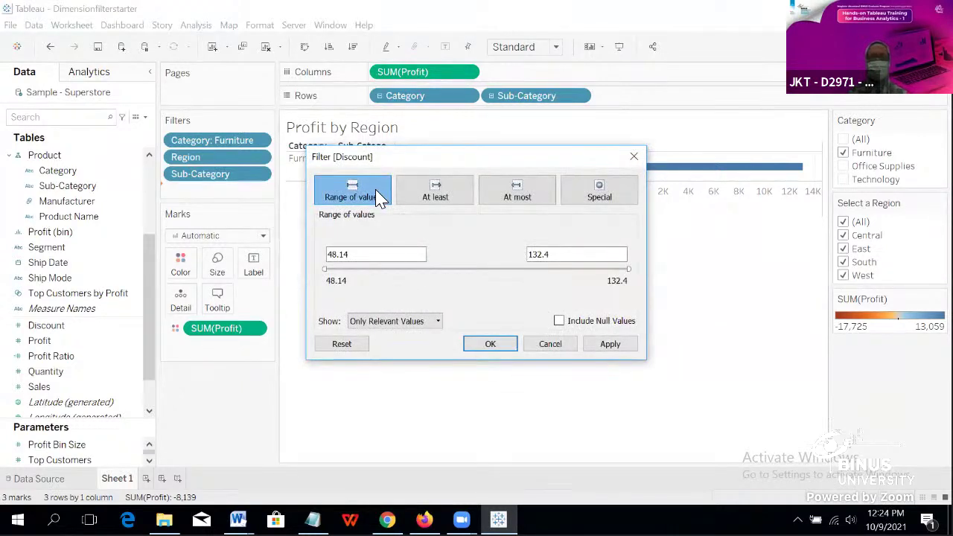
click(635, 158)
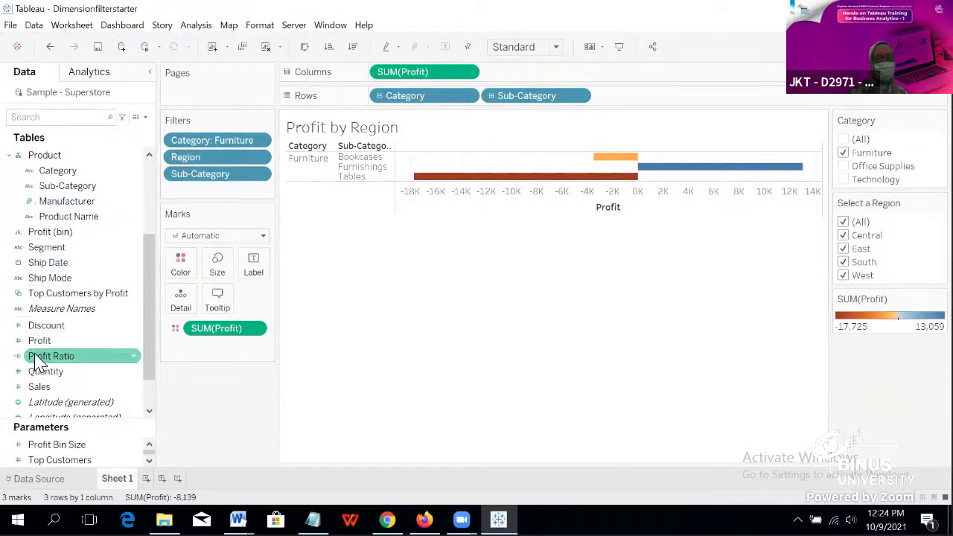
drag(45, 333, 190, 200)
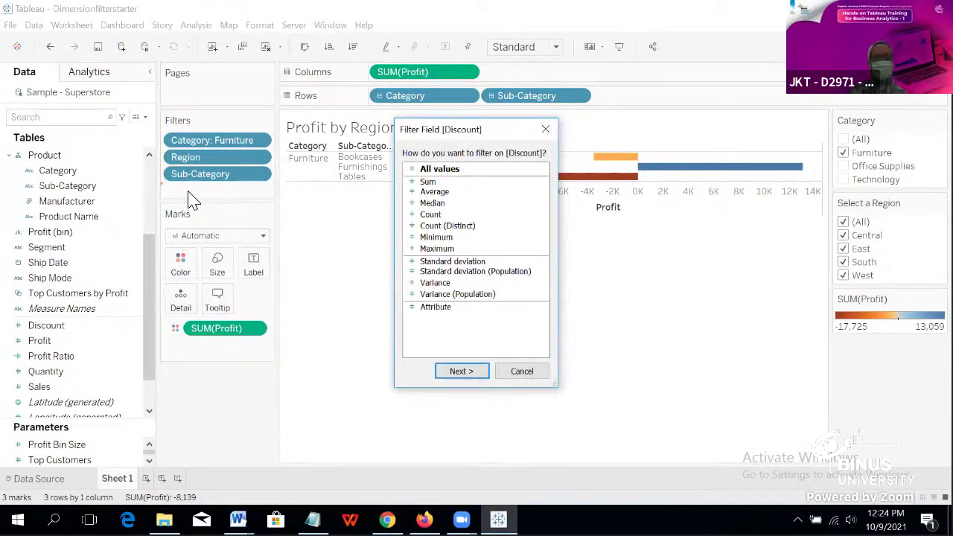
click(546, 131)
Step: Switch to the Word guide and read about the measure filter types: Range of Values, At Least, At Most and Special
click(238, 519)
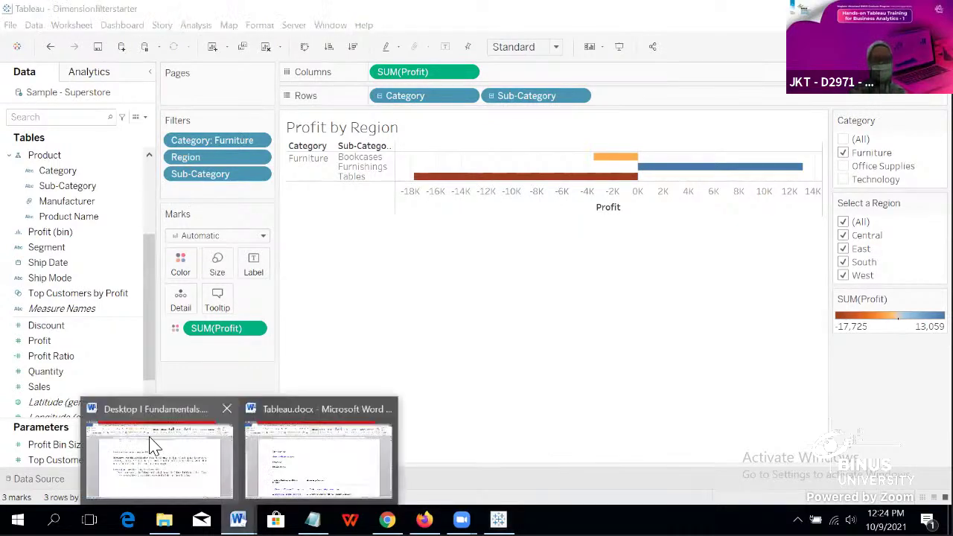
click(158, 430)
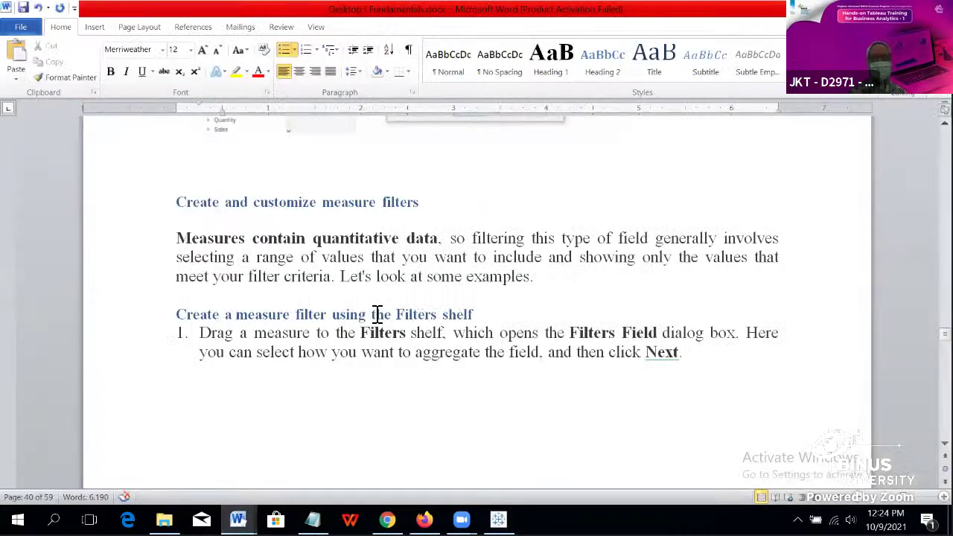
scroll(279, 224, down, 10)
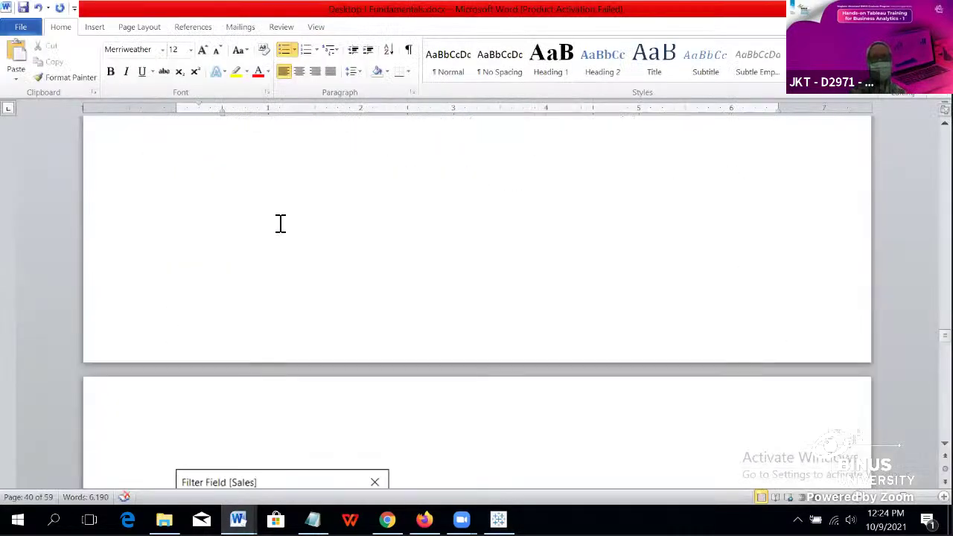
scroll(280, 226, down, 12)
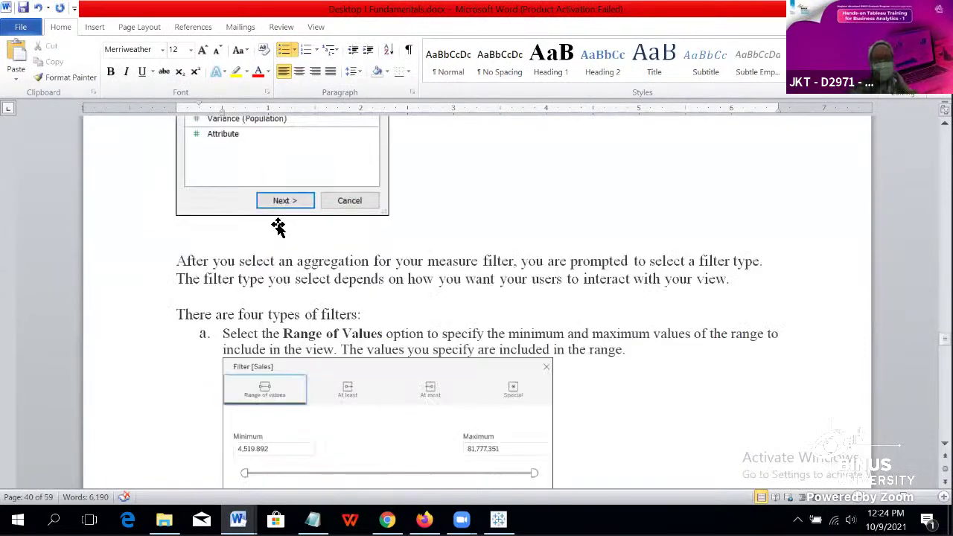
scroll(353, 287, up, 3)
scroll(356, 285, down, 5)
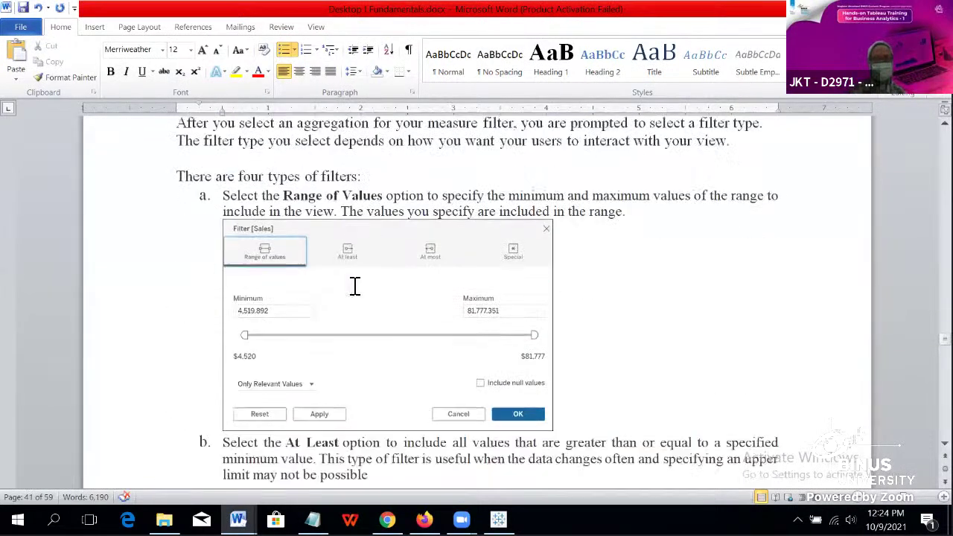
scroll(354, 286, up, 4)
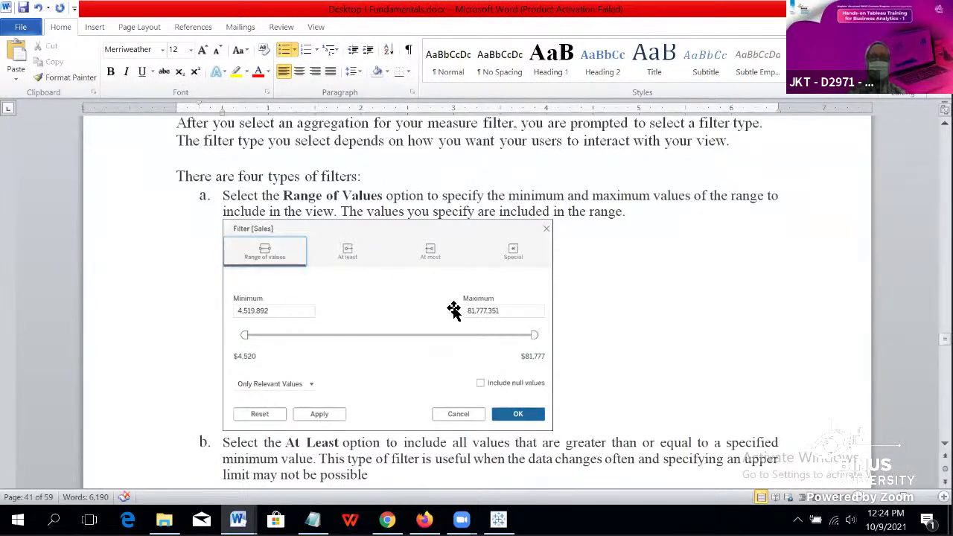
scroll(455, 317, down, 15)
scroll(455, 319, down, 17)
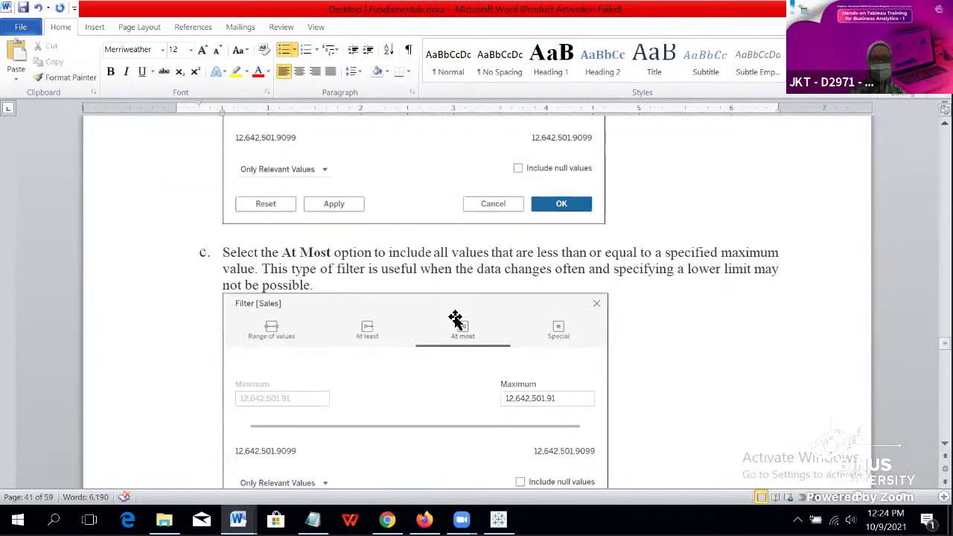
scroll(456, 318, down, 13)
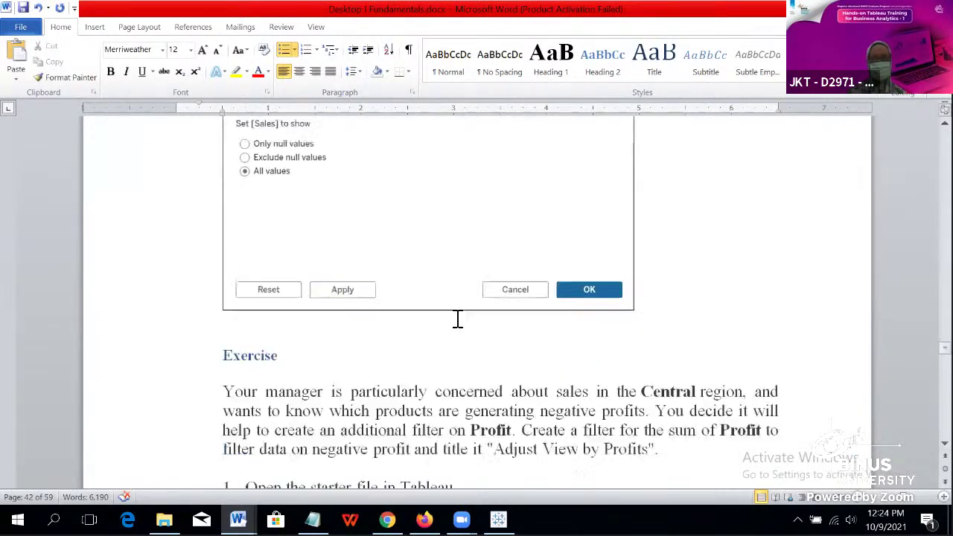
Step: Read the exercise in the Word guide on creating, showing and retitling a Profit filter for negative profits
scroll(455, 319, down, 5)
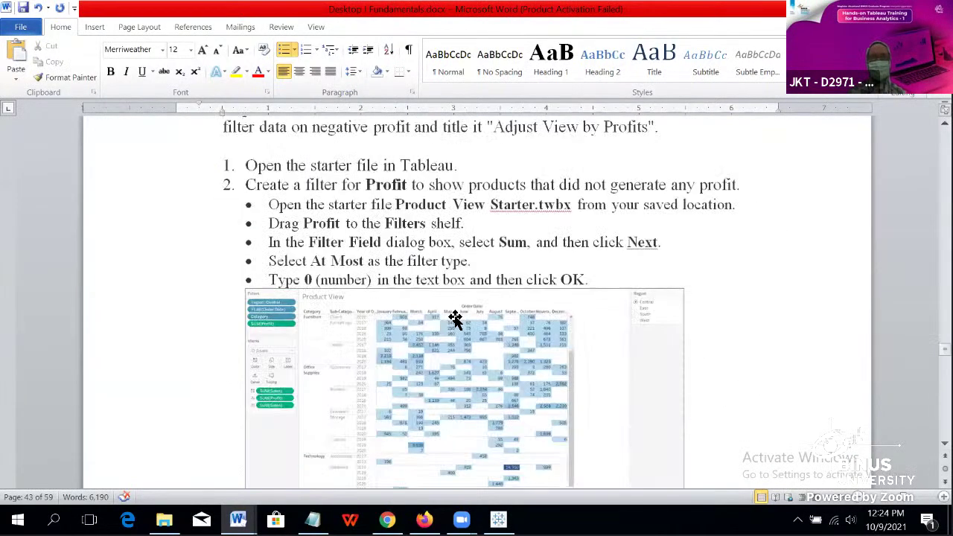
scroll(457, 319, up, 4)
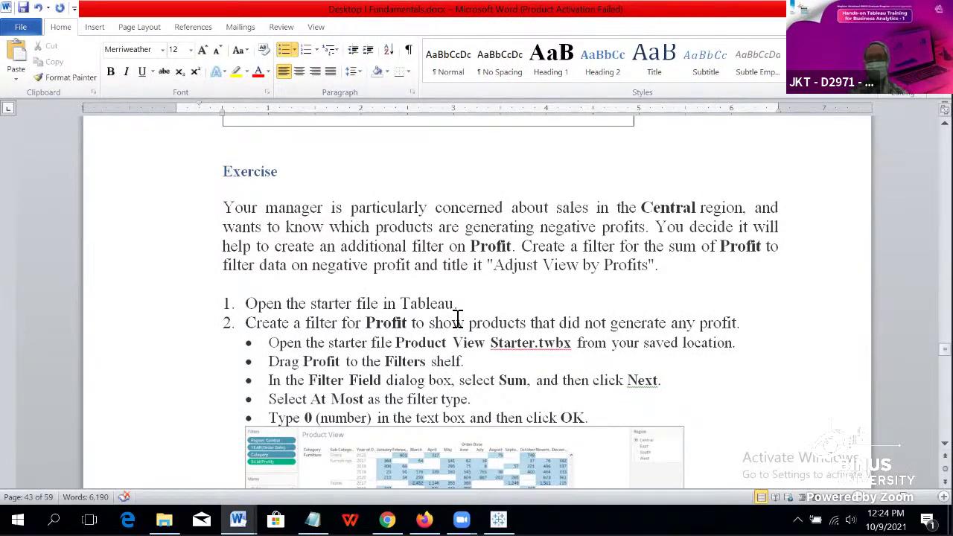
scroll(457, 319, down, 20)
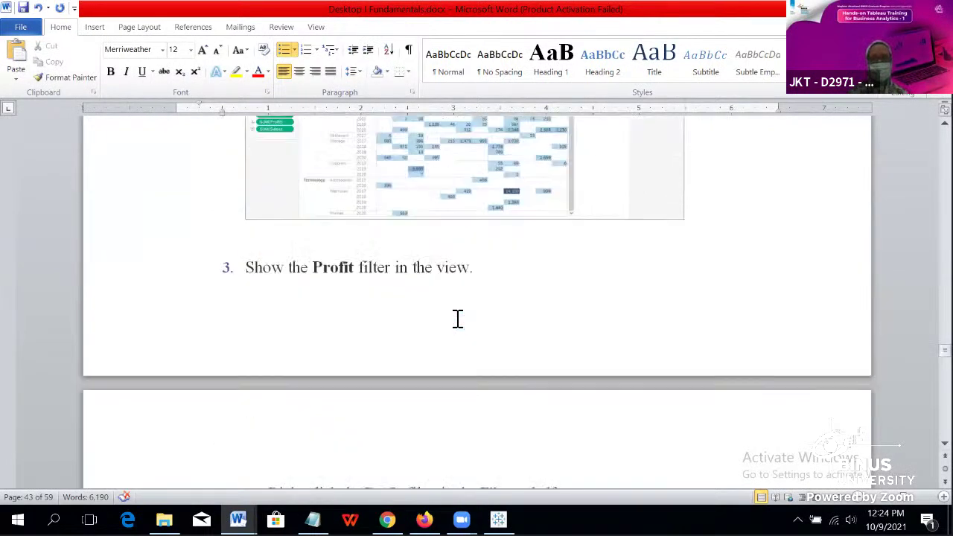
scroll(458, 319, down, 15)
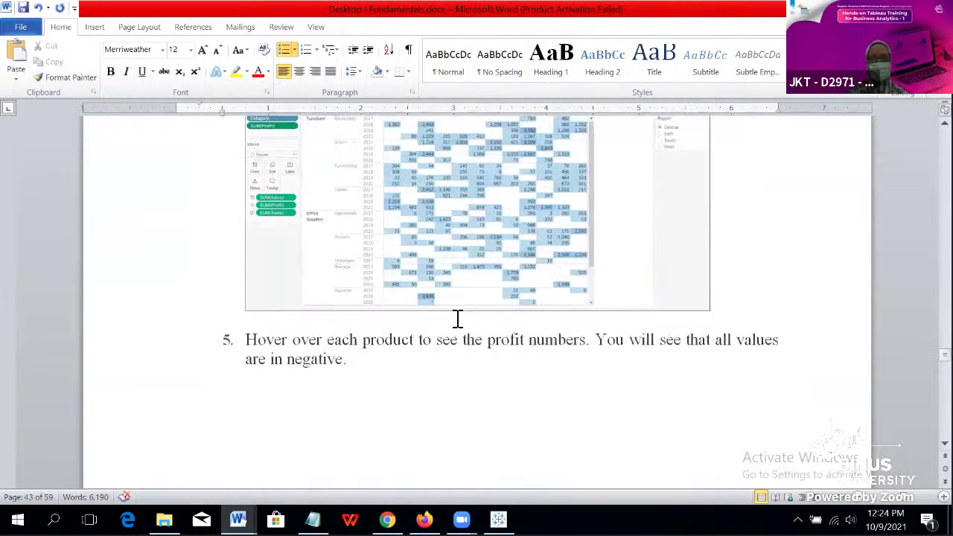
scroll(457, 318, down, 5)
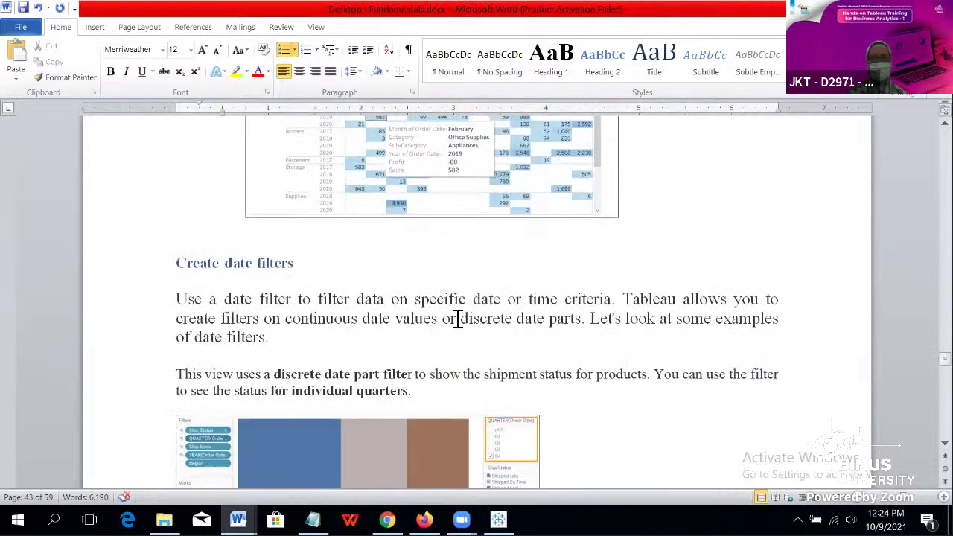
scroll(457, 319, down, 3)
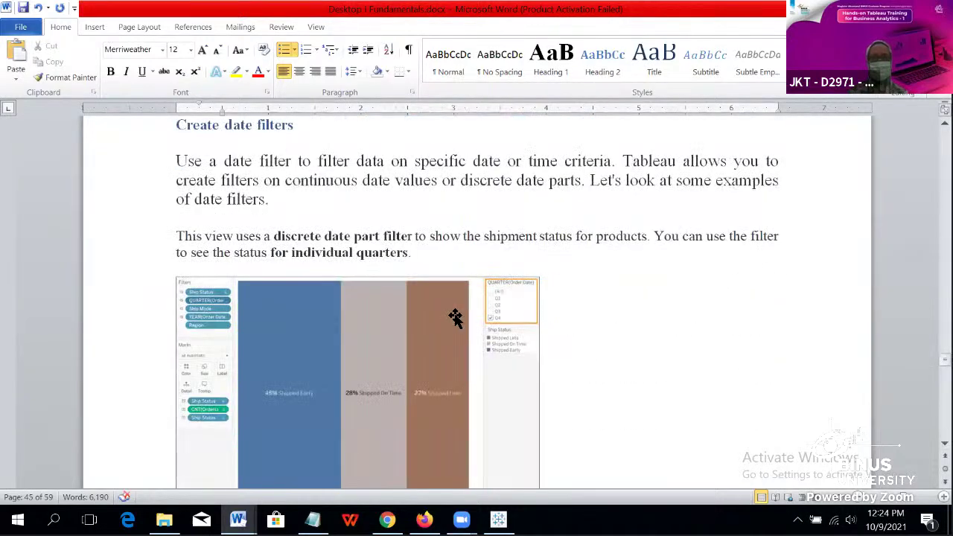
scroll(484, 326, up, 15)
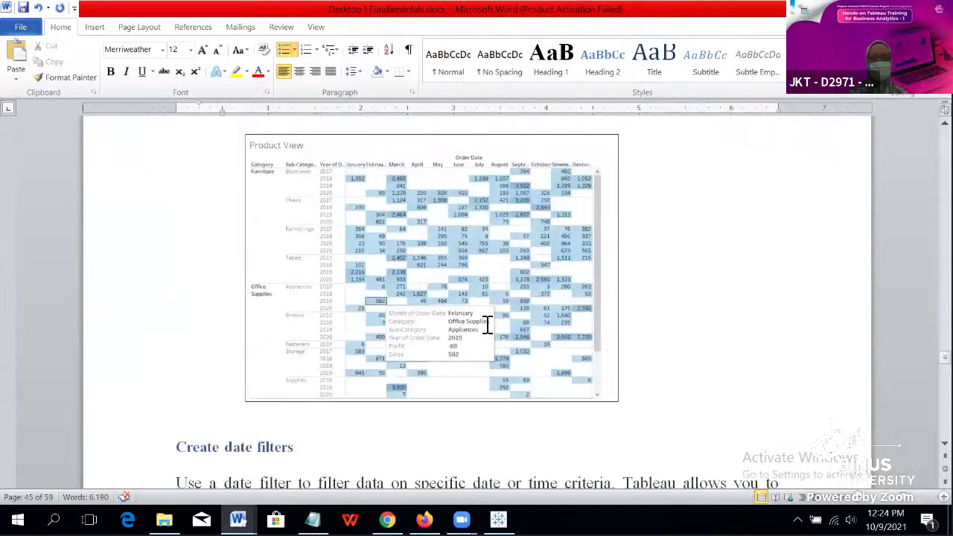
scroll(484, 325, up, 4)
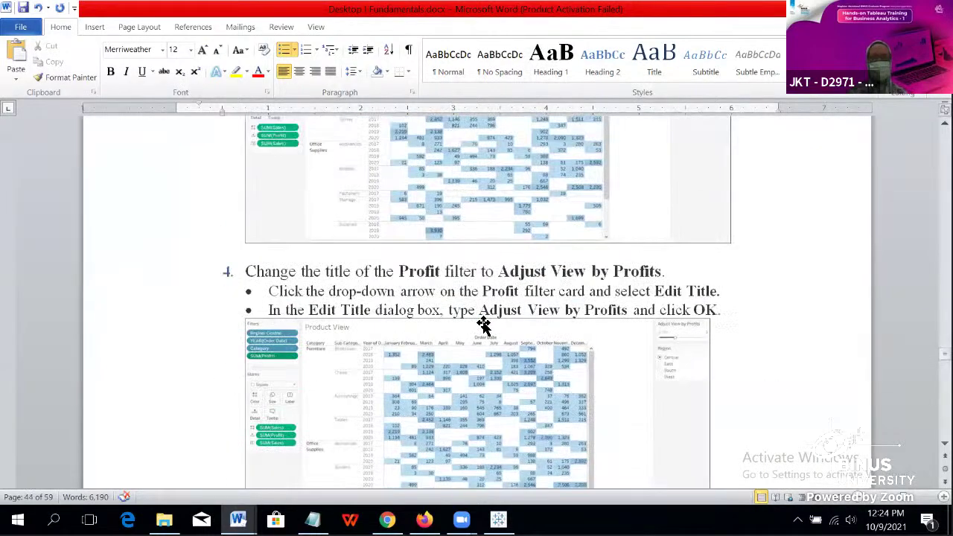
scroll(484, 326, up, 4)
scroll(484, 325, down, 5)
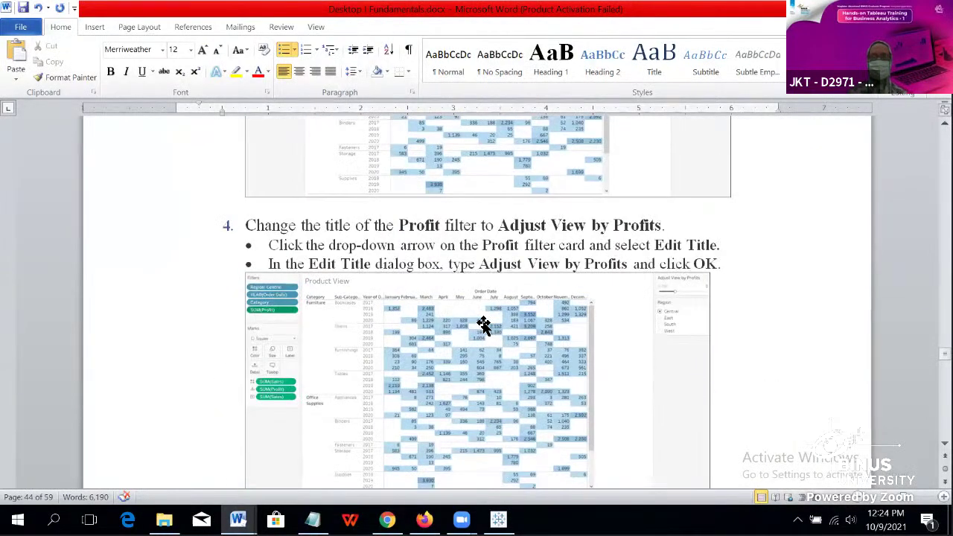
Step: Read the introduction to date filters in the Word guide, and start a filter on Ship Date in Tableau
scroll(484, 326, down, 20)
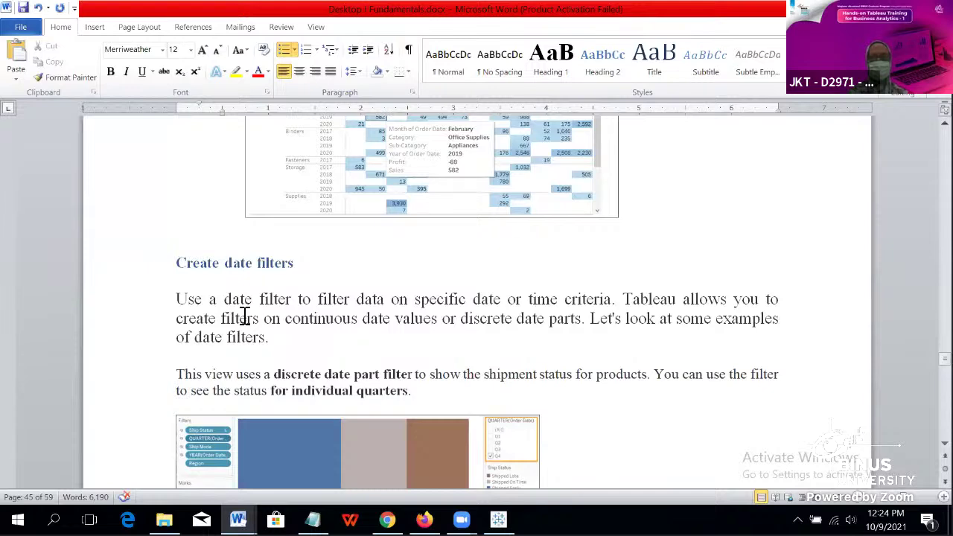
scroll(246, 316, down, 1)
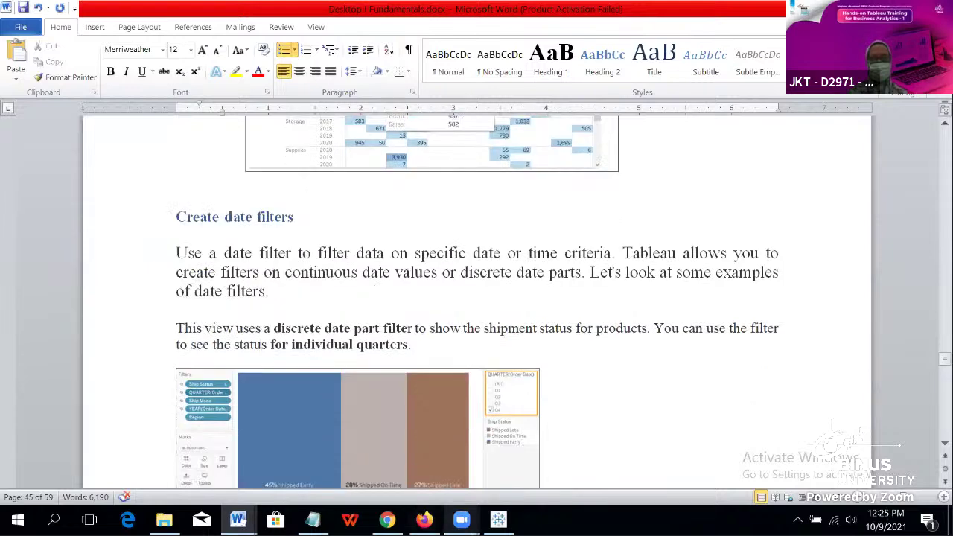
click(499, 519)
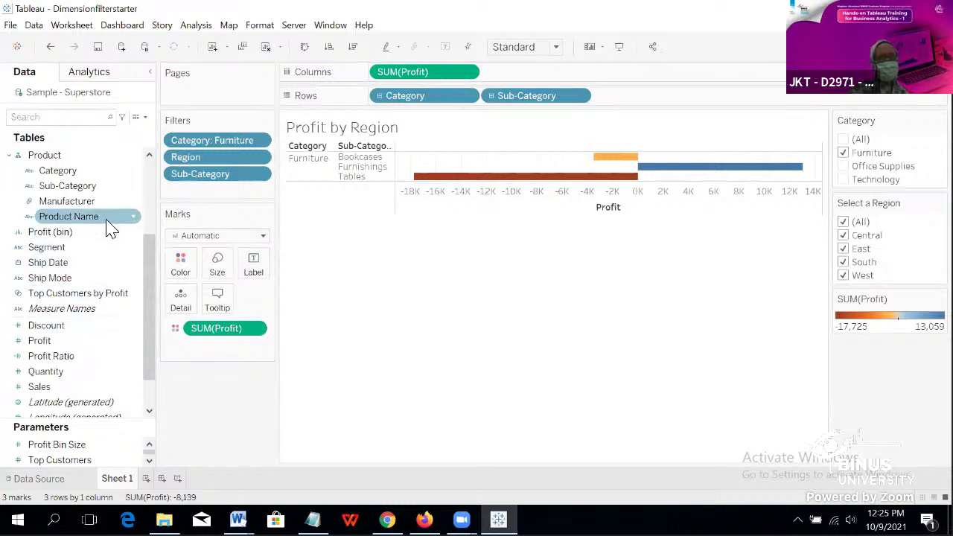
drag(95, 262, 228, 191)
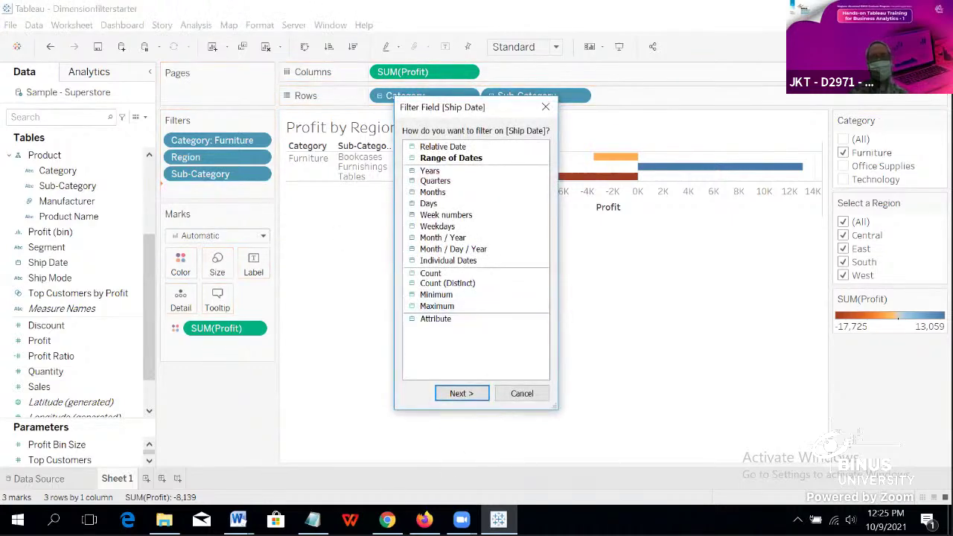
Step: Consult the Word guide's examples of discrete date part and continuous date value filters, and return to Tableau's Ship Date filter
click(239, 519)
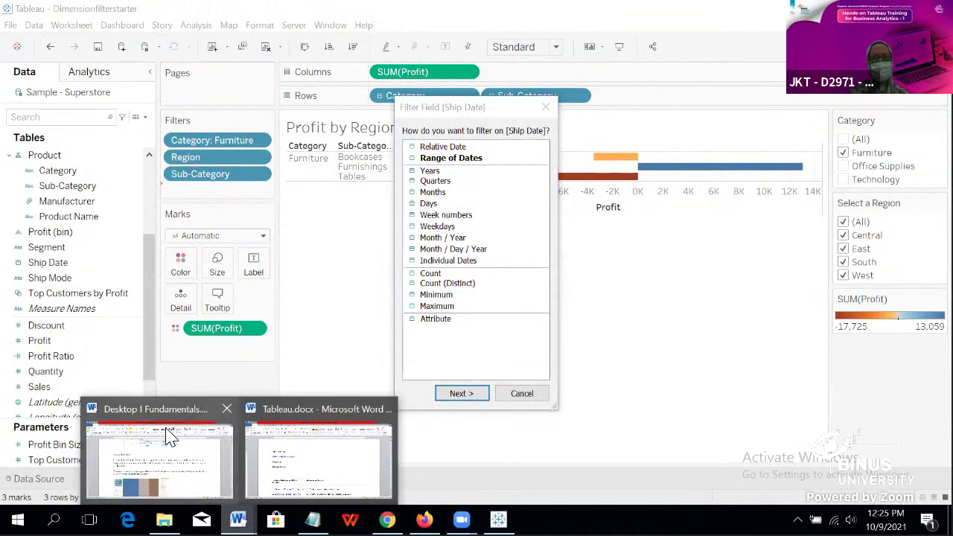
click(142, 436)
scroll(336, 386, down, 1)
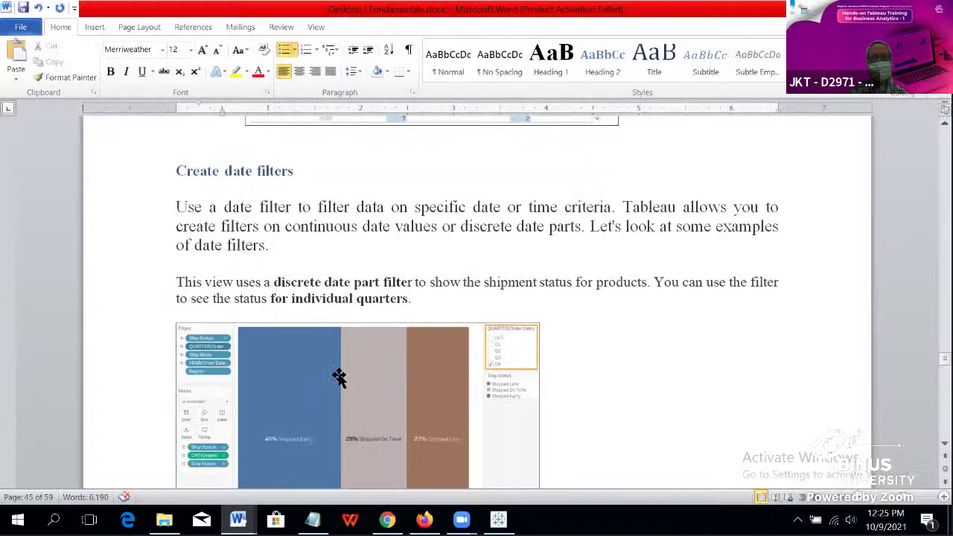
scroll(521, 263, down, 6)
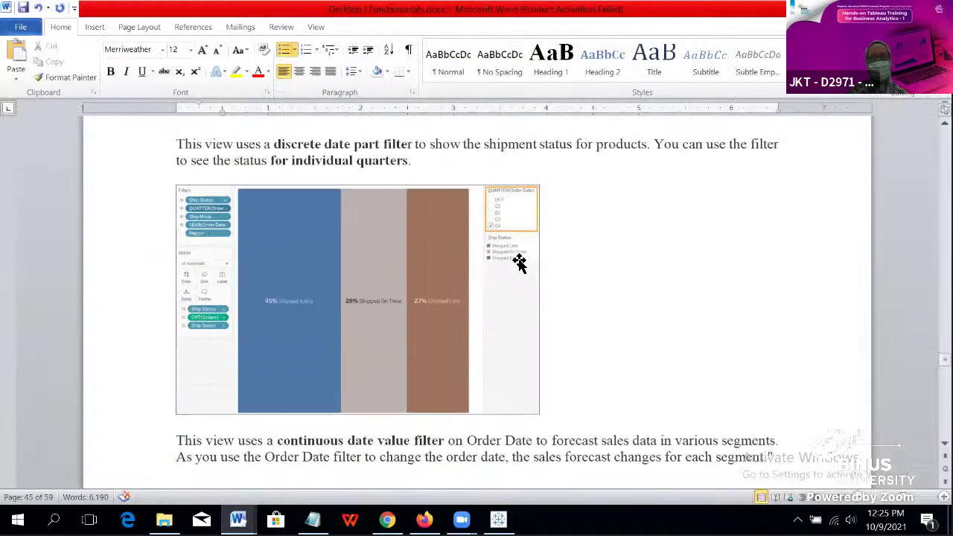
click(498, 519)
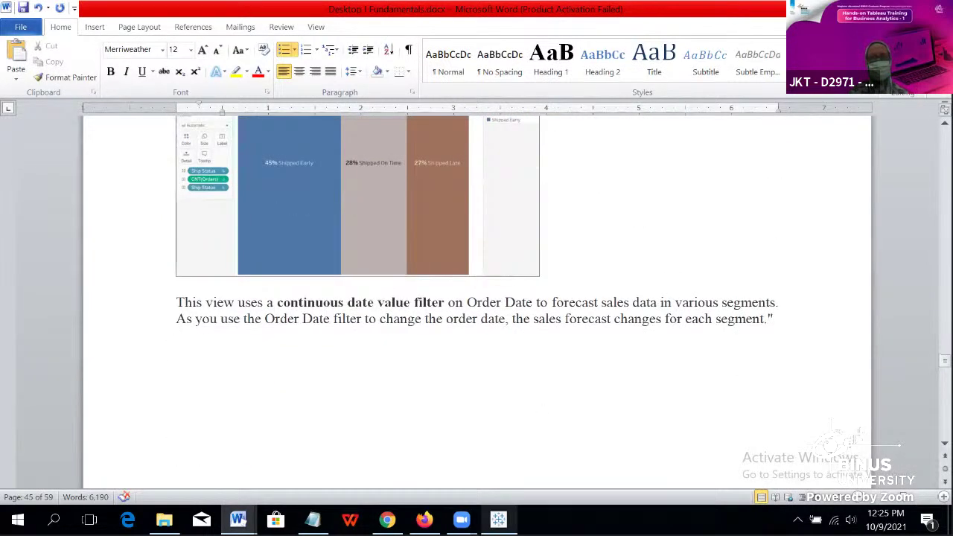